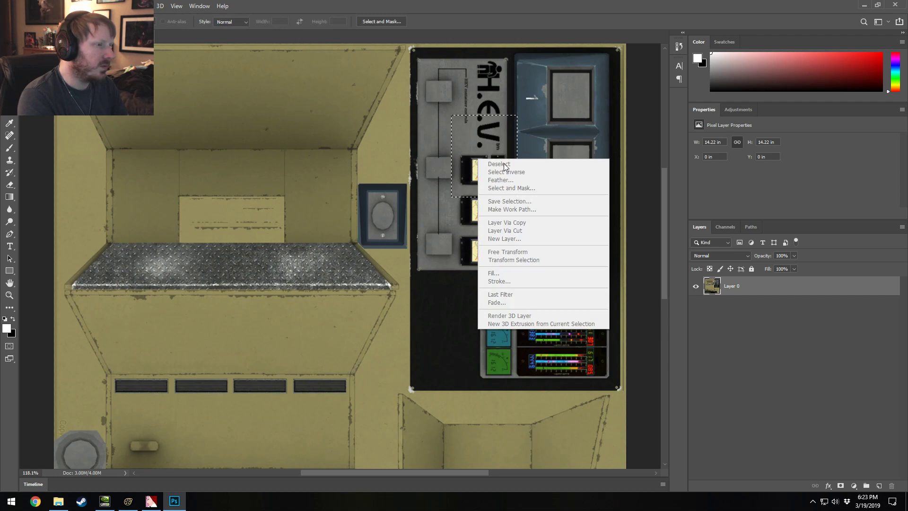
pyautogui.click(326, 154)
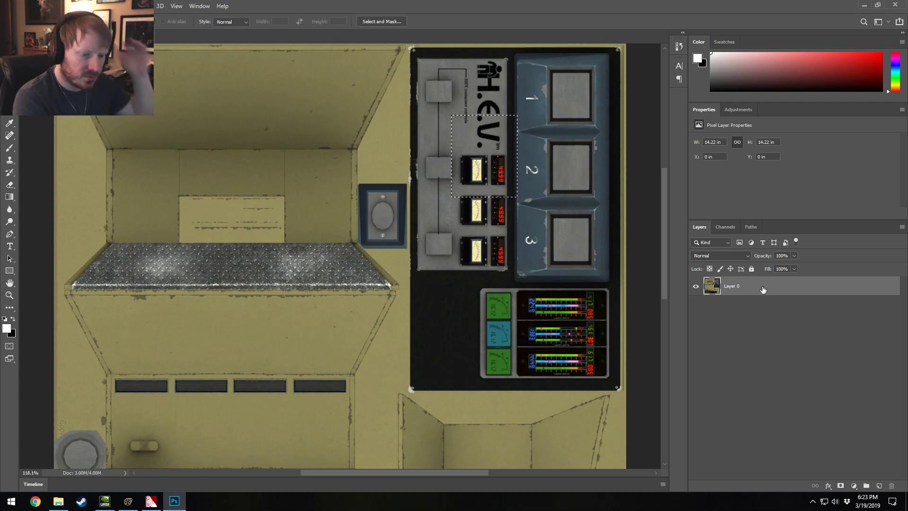
pyautogui.rightClick(473, 242)
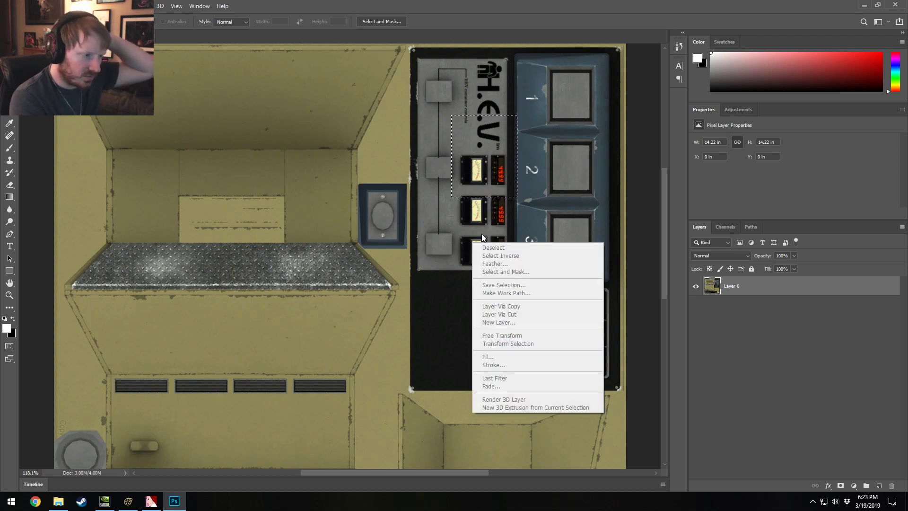
pyautogui.press('Escape')
pyautogui.rightClick(472, 186)
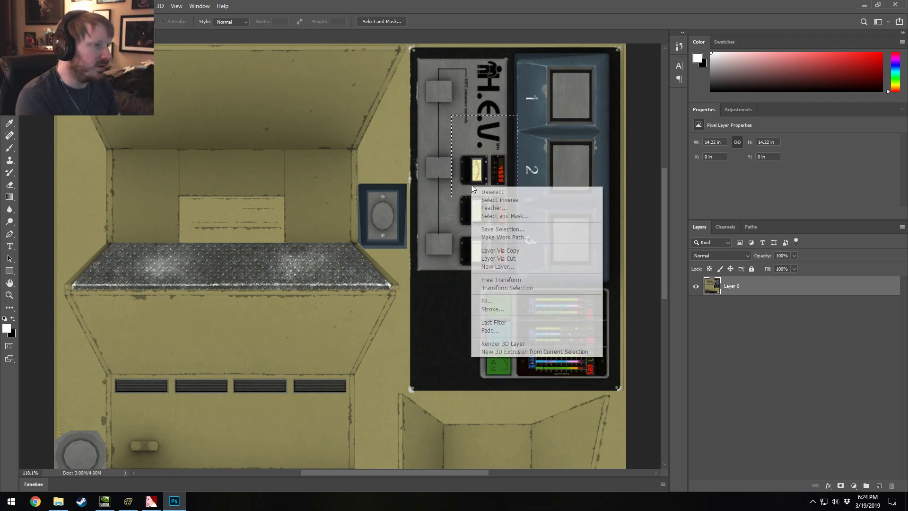
pyautogui.press('Escape')
pyautogui.click(39, 6)
pyautogui.moveTo(23, 6)
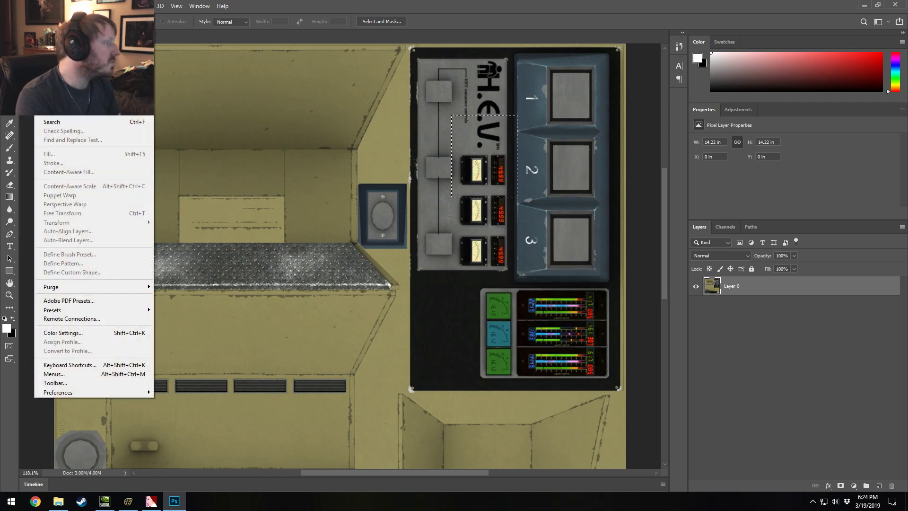
pyautogui.press('Escape')
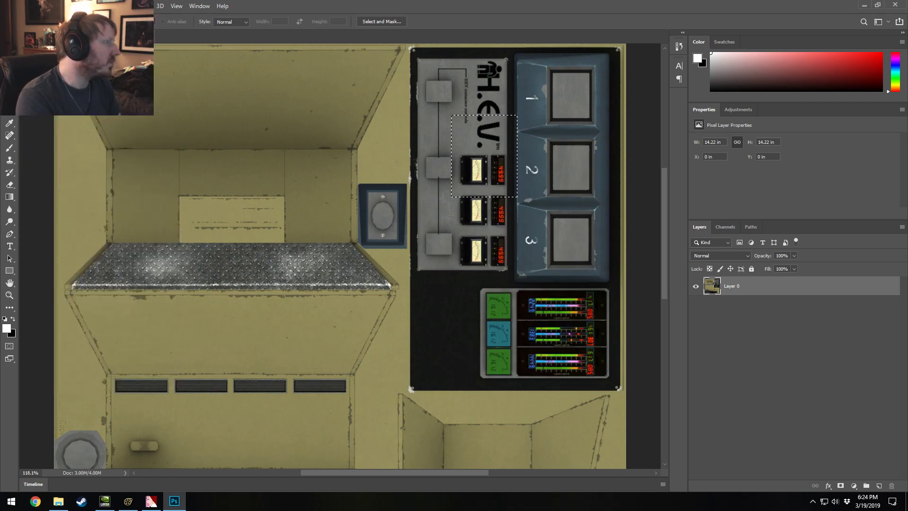
pyautogui.rightClick(771, 291)
pyautogui.click(785, 292)
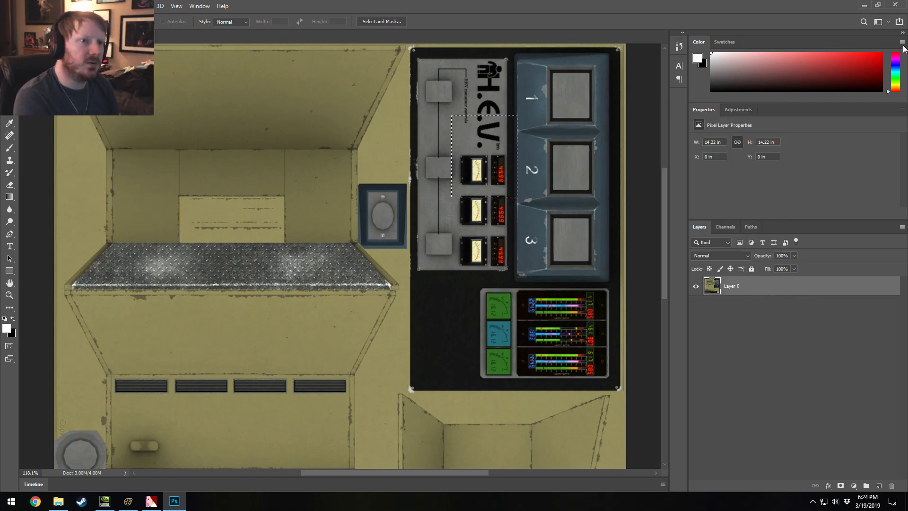
# Step: Restart Photoshop and reopen hev_controlpanel.tga from the recent files
pyautogui.click(895, 5)
pyautogui.click(439, 188)
pyautogui.click(11, 502)
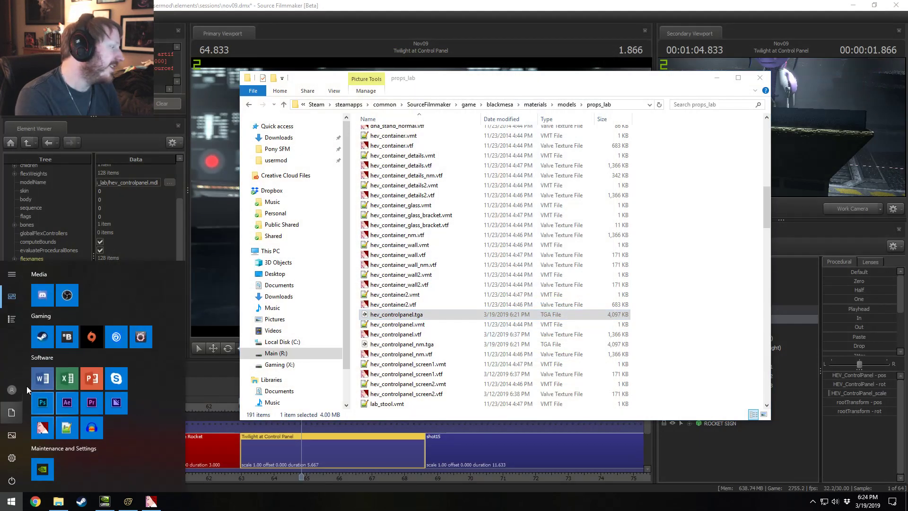
pyautogui.click(49, 399)
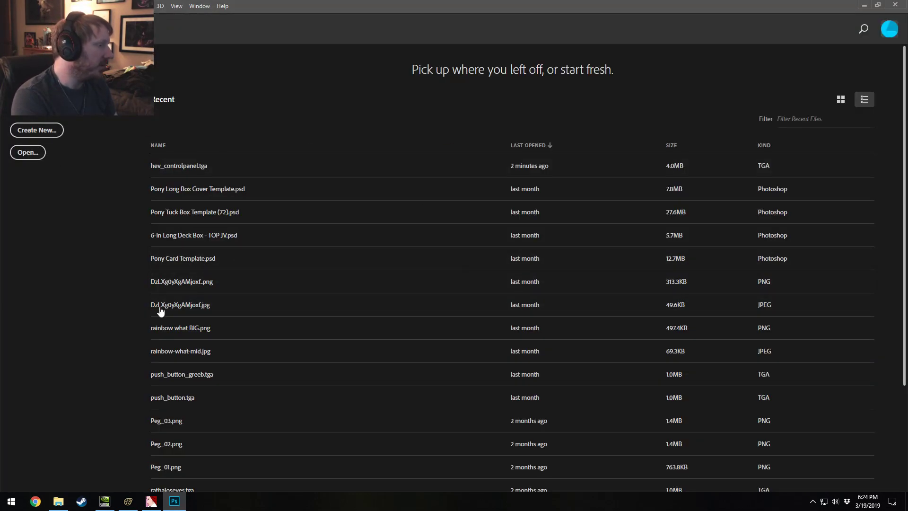
pyautogui.hotkey('alt', 'Tab')
pyautogui.click(201, 163)
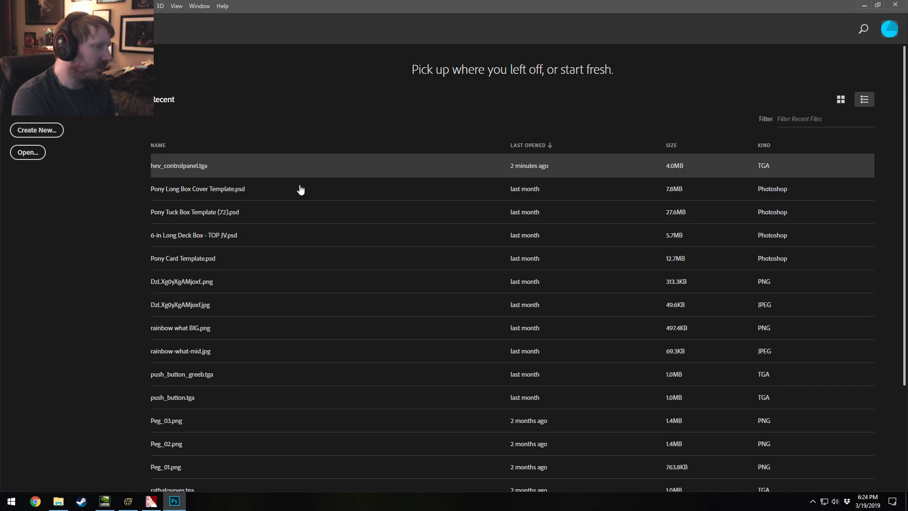
pyautogui.click(255, 176)
pyautogui.moveTo(329, 220); pyautogui.dragTo(388, 268)
pyautogui.rightClick(386, 259)
pyautogui.press('Escape')
pyautogui.rightClick(361, 181)
pyautogui.press('Escape')
pyautogui.rightClick(413, 159)
pyautogui.click(436, 169)
# Step: Select the black H.E.V. control panel area with a rectangular marquee just inside its edges, then invert the selection
pyautogui.keyDown('alt'); pyautogui.scroll(2, 477, 148); pyautogui.keyUp('alt')
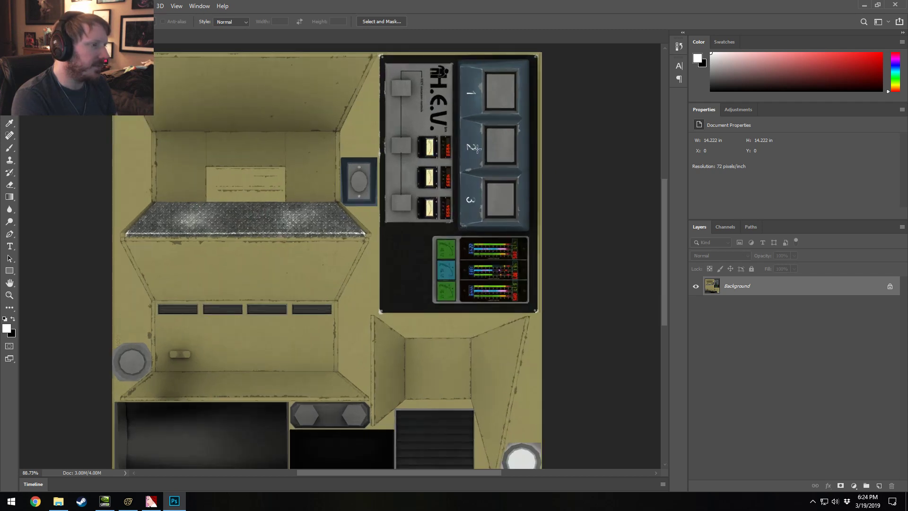
pyautogui.keyDown('alt'); pyautogui.scroll(3, 477, 148); pyautogui.keyUp('alt')
pyautogui.scroll(2, 481, 156)
pyautogui.scroll(1, 599, 212)
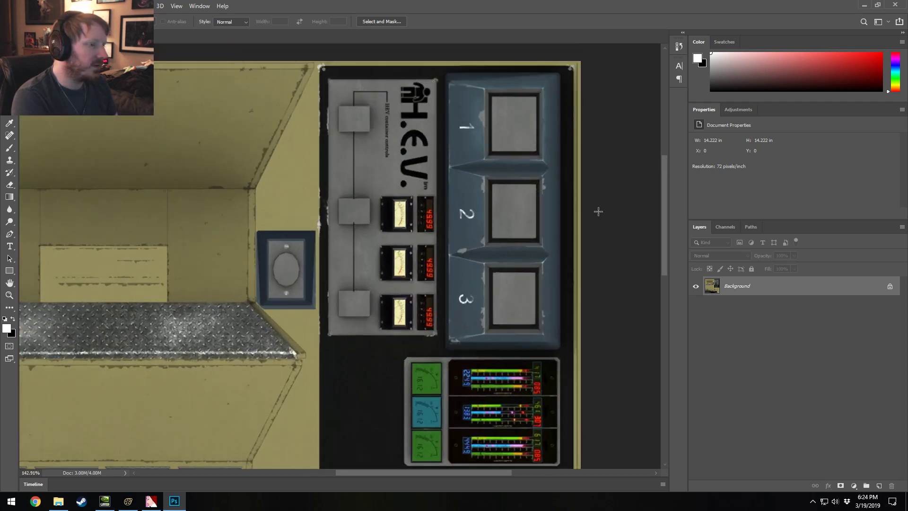
pyautogui.moveTo(324, 72); pyautogui.dragTo(544, 398)
pyautogui.hotkey('ctrl', 'd')
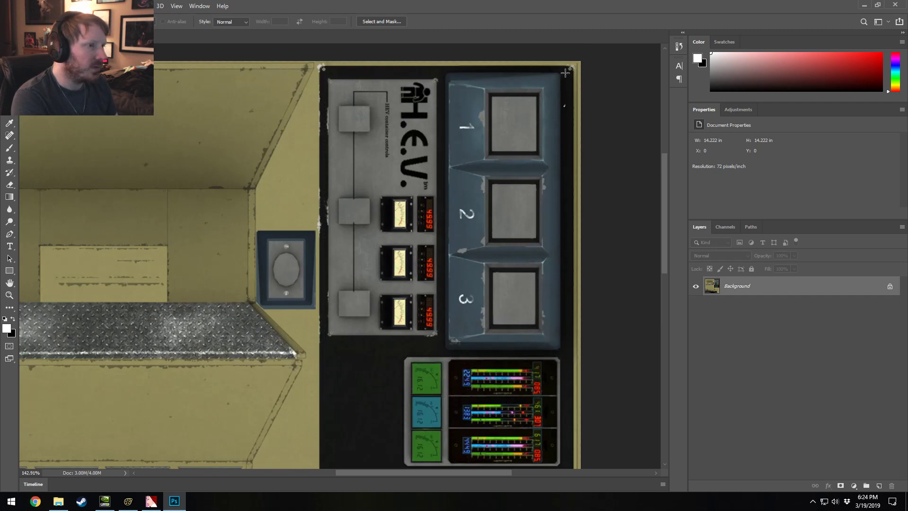
pyautogui.moveTo(565, 70); pyautogui.dragTo(324, 255)
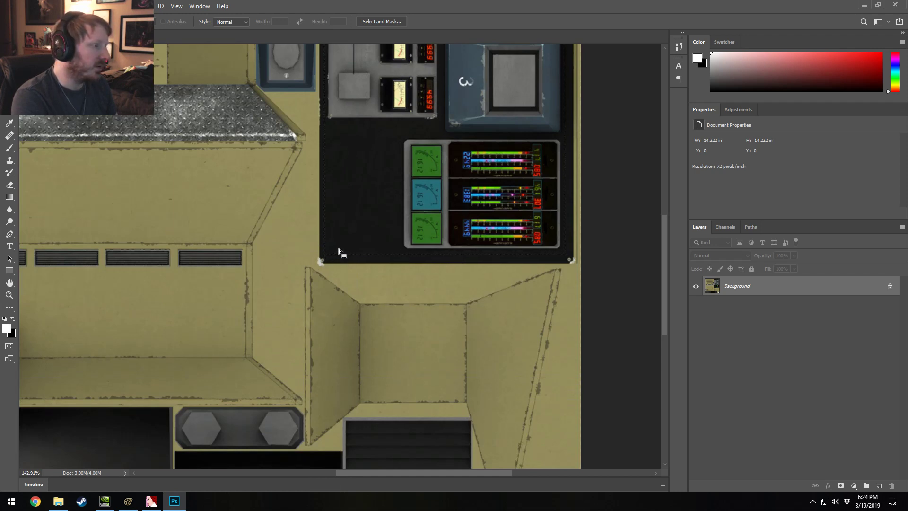
pyautogui.scroll(5, 399, 225)
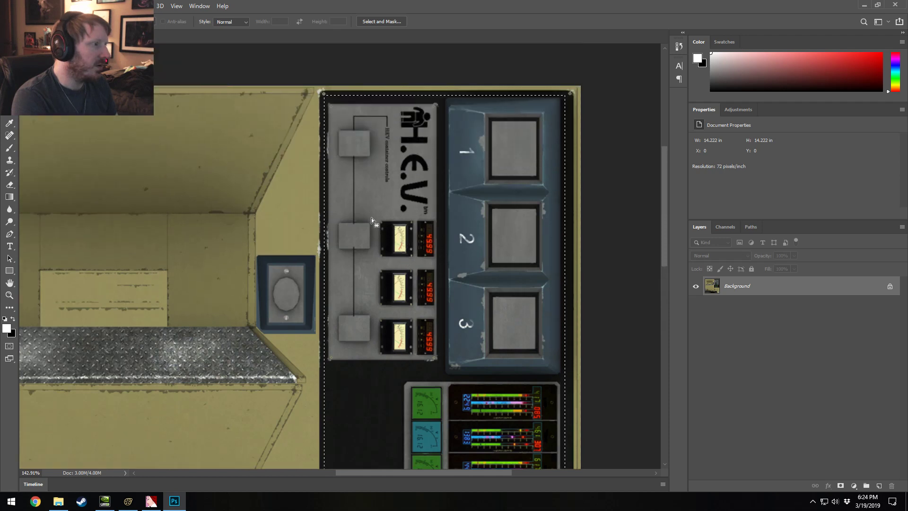
pyautogui.rightClick(551, 209)
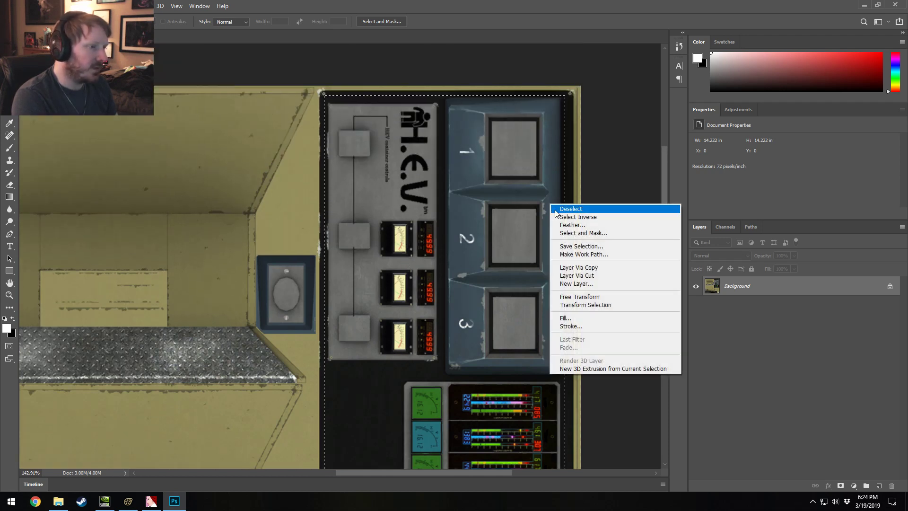
pyautogui.click(563, 217)
pyautogui.scroll(-2, 562, 222)
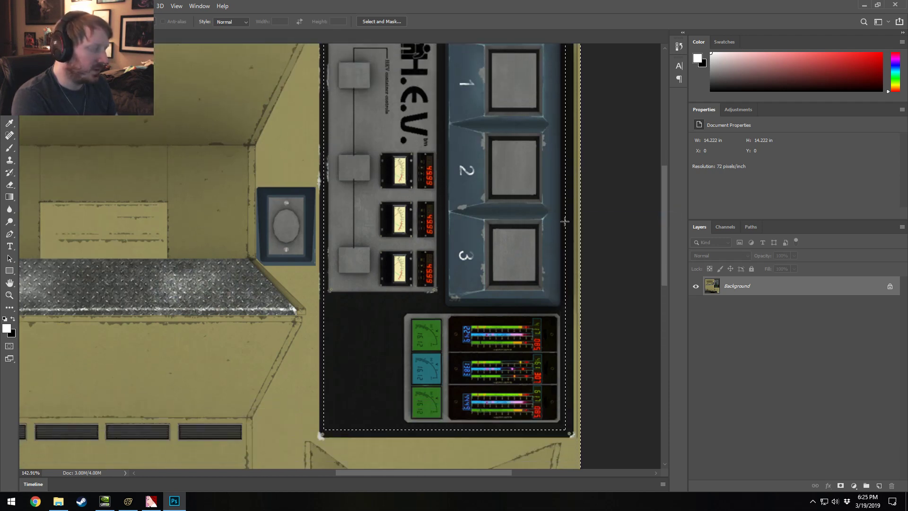
# Step: Convert the locked background into a regular layer with the default name
pyautogui.rightClick(766, 282)
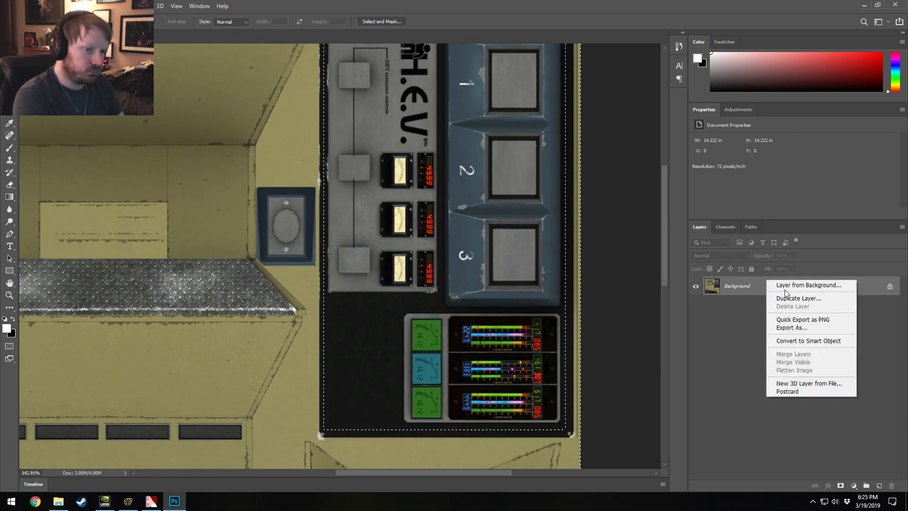
pyautogui.click(789, 285)
pyautogui.press('Return')
pyautogui.rightClick(786, 287)
pyautogui.click(636, 45)
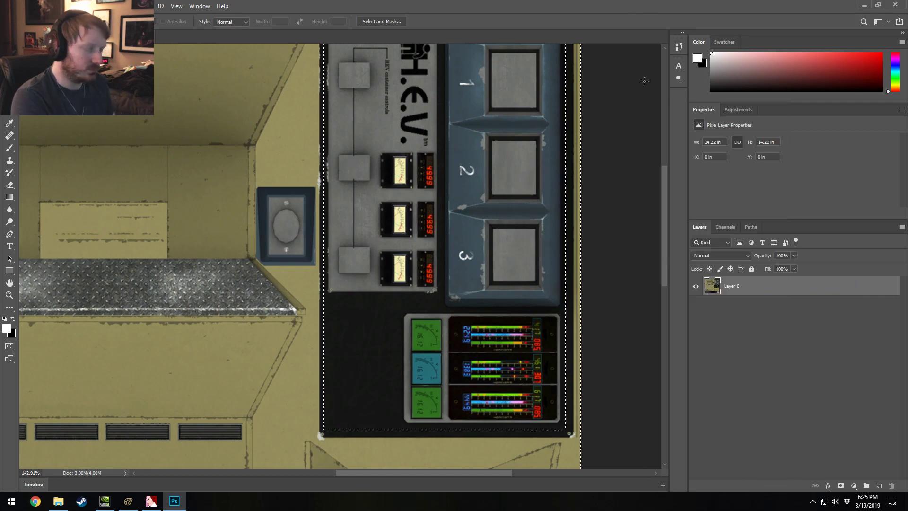
# Step: Copy the selected area surrounding the control panel onto a new layer with the default settings
pyautogui.hotkey('ctrl', 'shift', 'n')
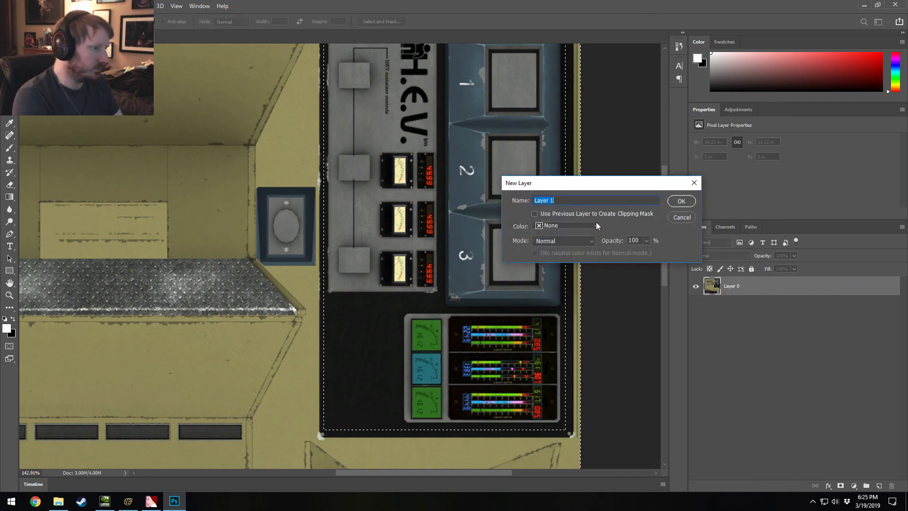
pyautogui.press('Return')
pyautogui.scroll(-2, 315, 142)
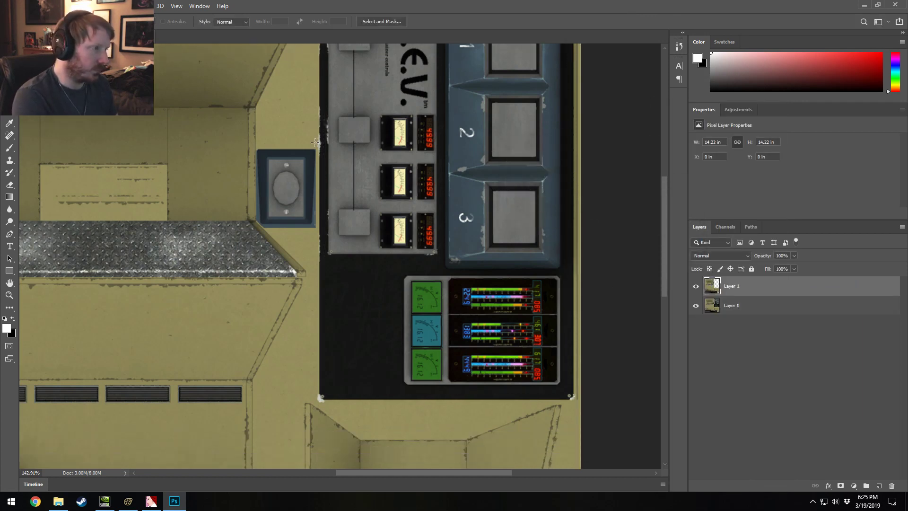
pyautogui.keyDown('alt'); pyautogui.scroll(-5, 315, 142); pyautogui.keyUp('alt')
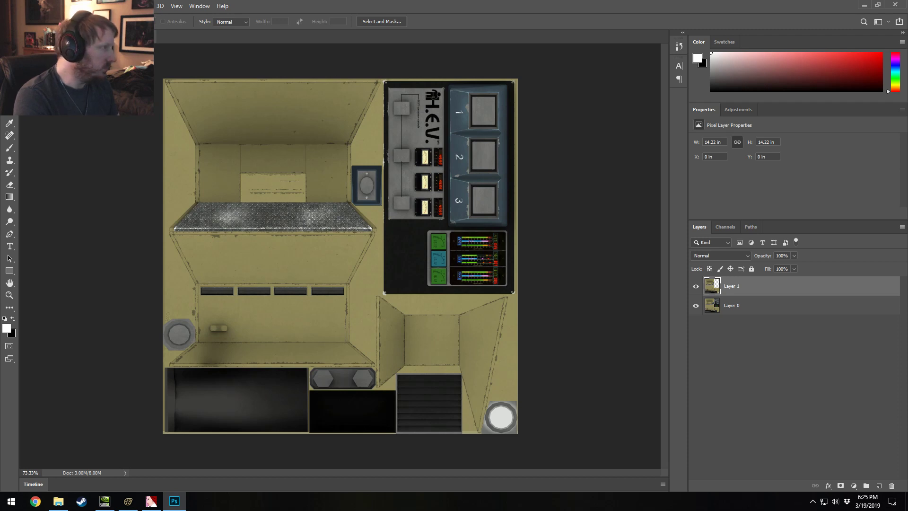
pyautogui.click(59, 6)
pyautogui.moveTo(81, 31)
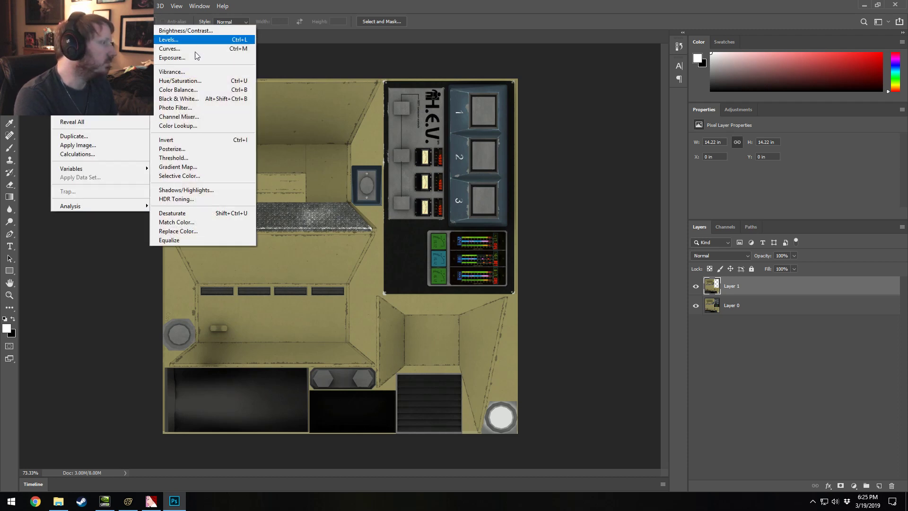
pyautogui.click(177, 98)
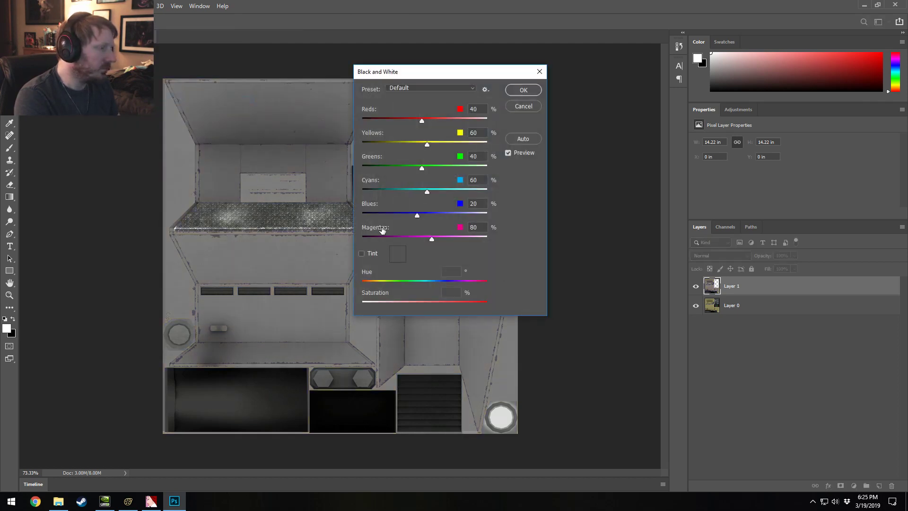
pyautogui.press('Escape')
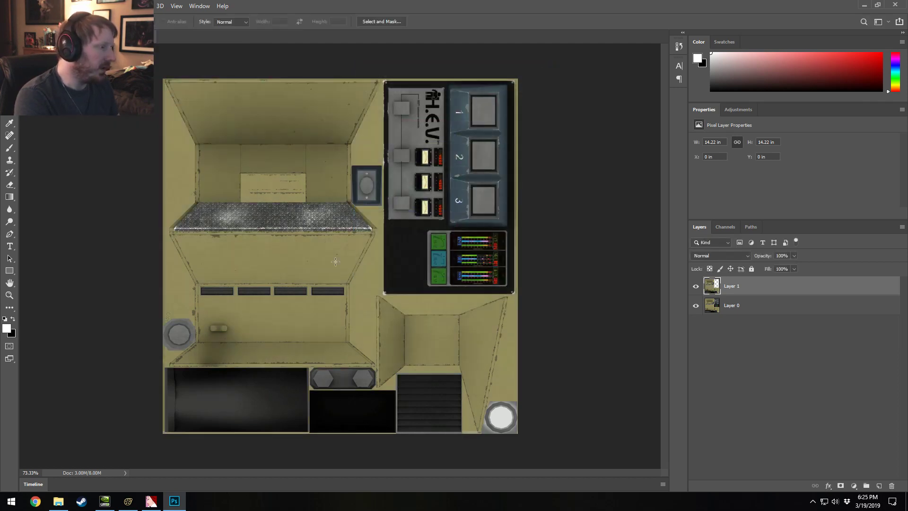
# Step: Try a Black & White adjustment on the copied layer with Yellows at 119%
pyautogui.click(59, 5)
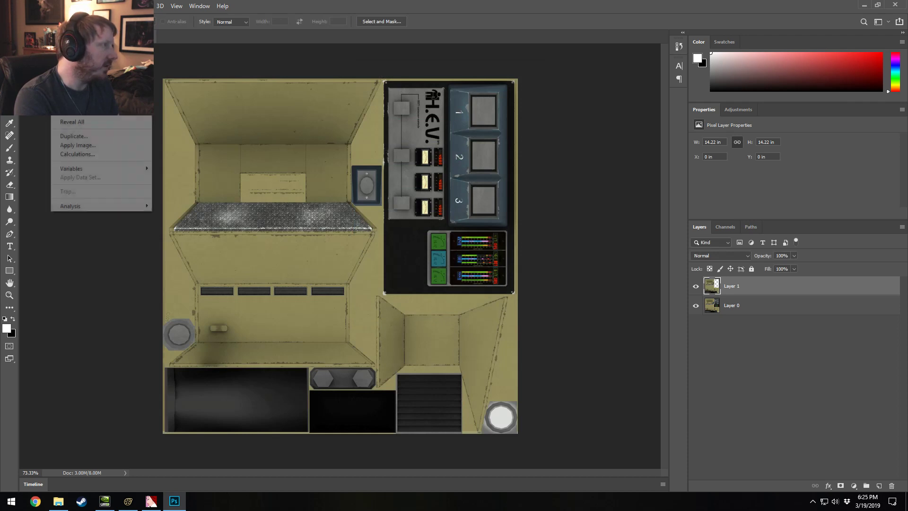
pyautogui.moveTo(80, 30)
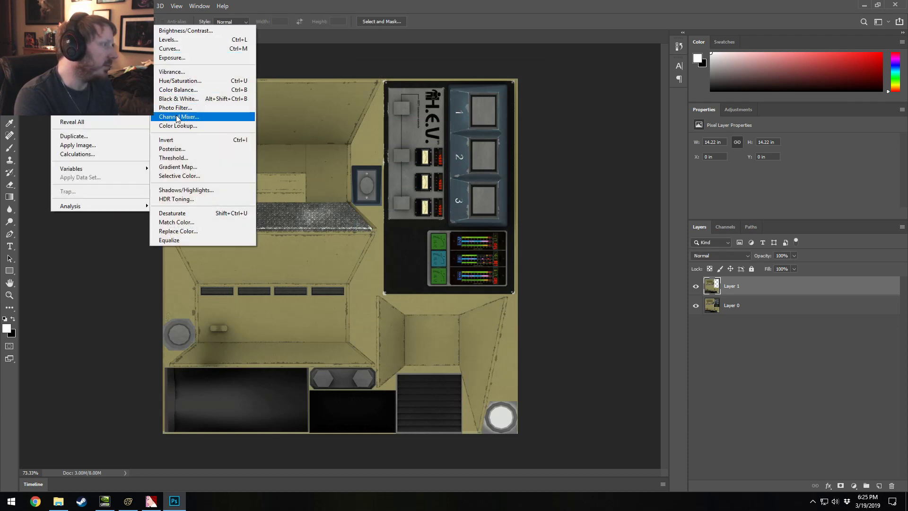
pyautogui.click(179, 99)
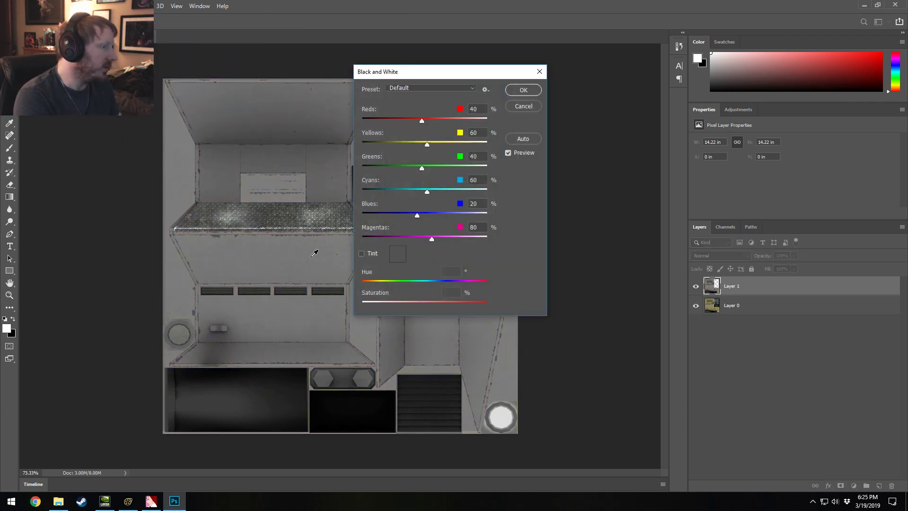
pyautogui.moveTo(428, 143); pyautogui.dragTo(442, 147)
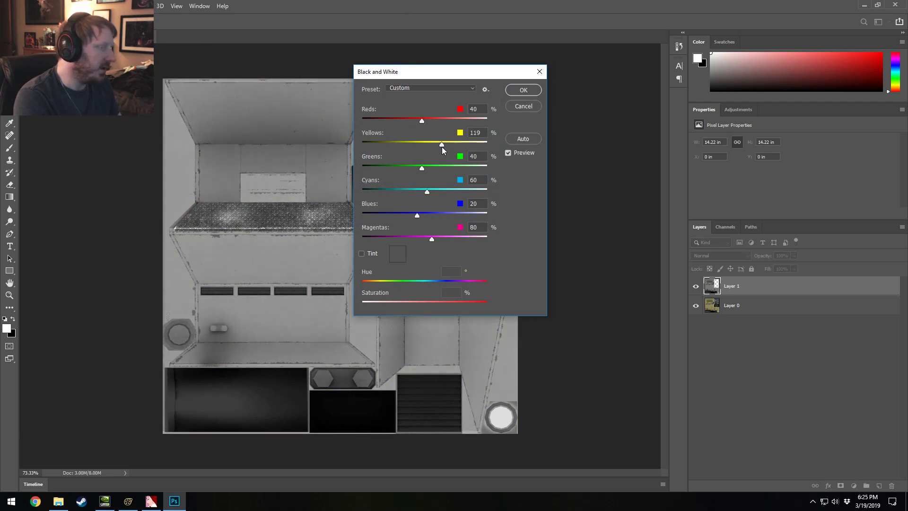
pyautogui.click(524, 90)
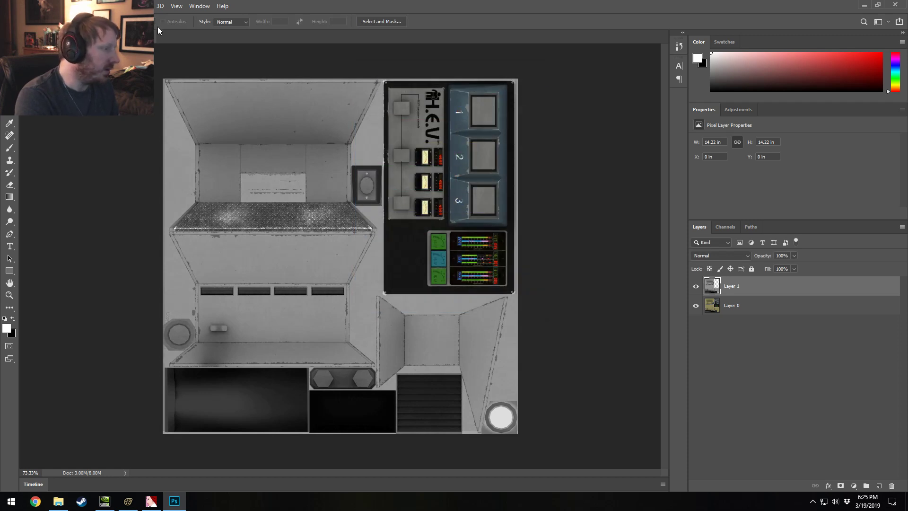
# Step: Compare the metal floor plating up close with and without the black-and-white conversion, and leave the conversion undone
pyautogui.hotkey('ctrl', 'z')
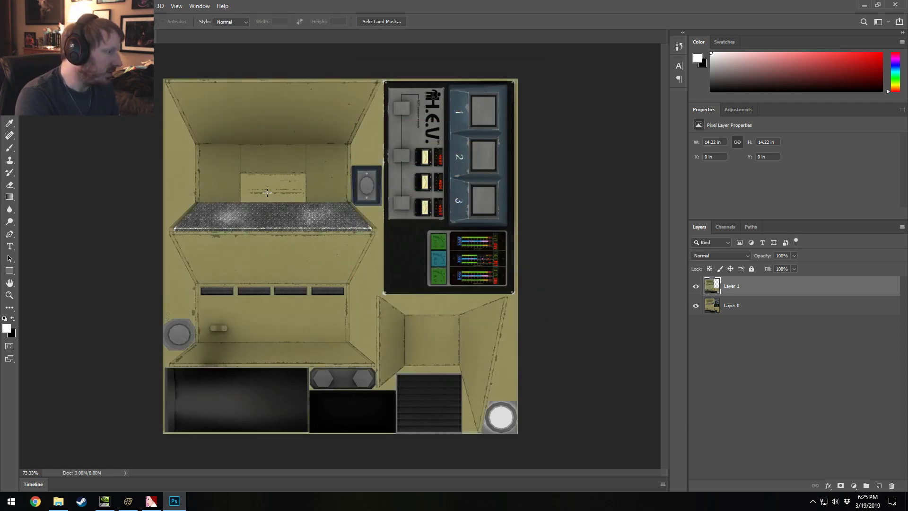
pyautogui.keyDown('alt'); pyautogui.scroll(15, 329, 220); pyautogui.keyUp('alt')
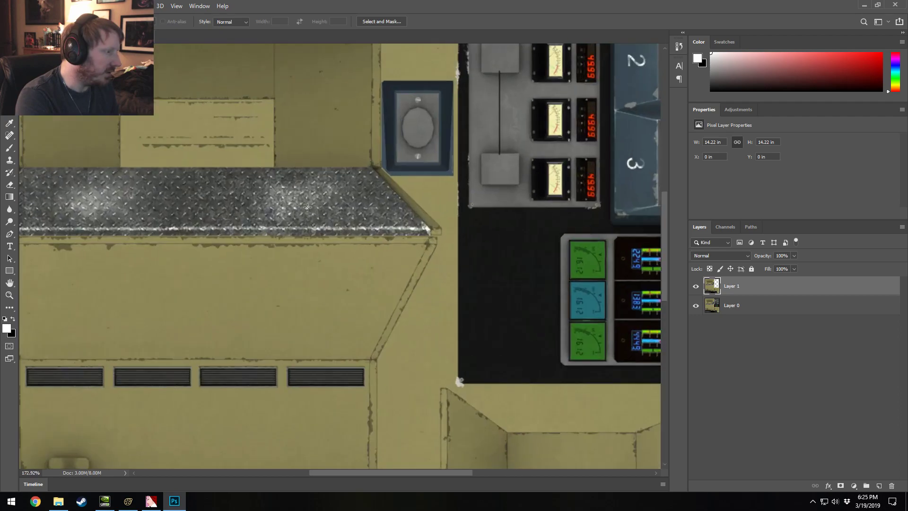
pyautogui.keyDown('alt'); pyautogui.scroll(1, 293, 193); pyautogui.keyUp('alt')
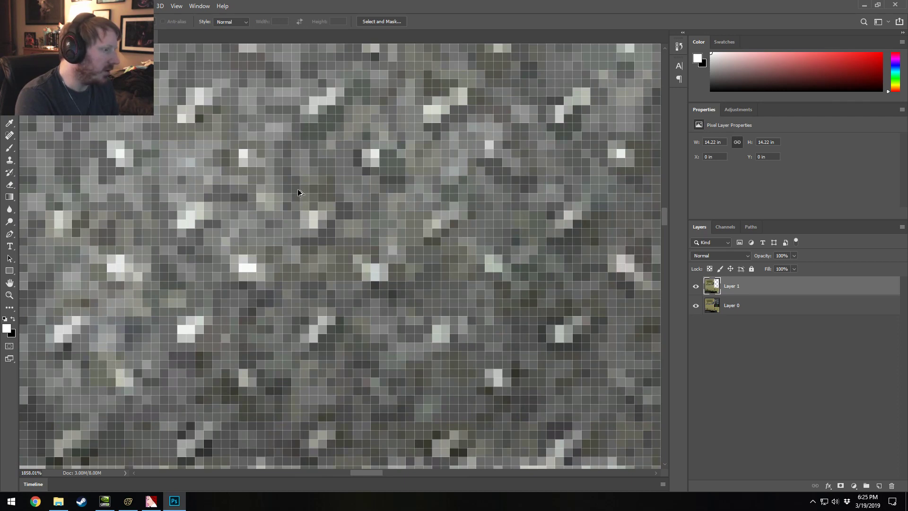
pyautogui.keyDown('alt'); pyautogui.scroll(-13, 298, 191); pyautogui.keyUp('alt')
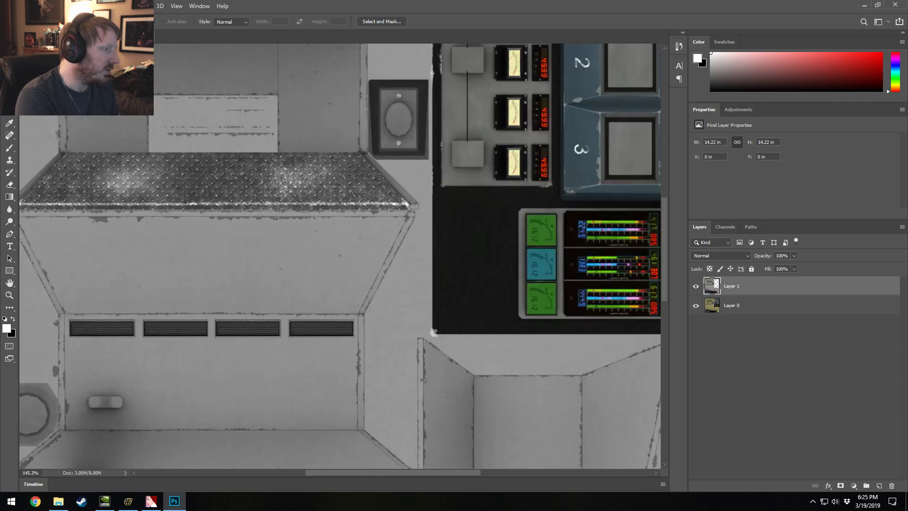
pyautogui.keyDown('alt'); pyautogui.scroll(-3, 300, 182); pyautogui.keyUp('alt')
pyautogui.keyDown('alt'); pyautogui.scroll(2, 299, 182); pyautogui.keyUp('alt')
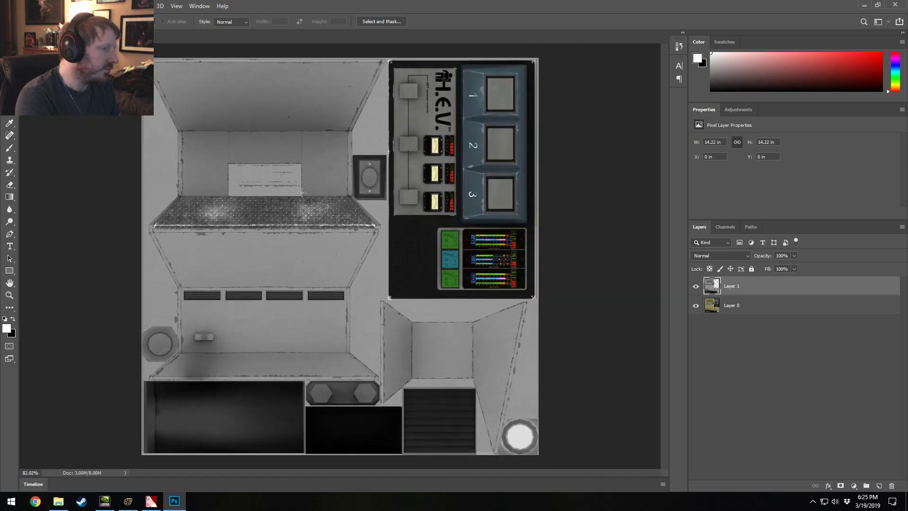
pyautogui.hotkey('ctrl', 'z')
# Step: Shift the copied layer's yellow casing to blue-grey with a Hue/Saturation adjustment of Hue +147 and Saturation -62
pyautogui.click(83, 6)
pyautogui.moveTo(60, 6)
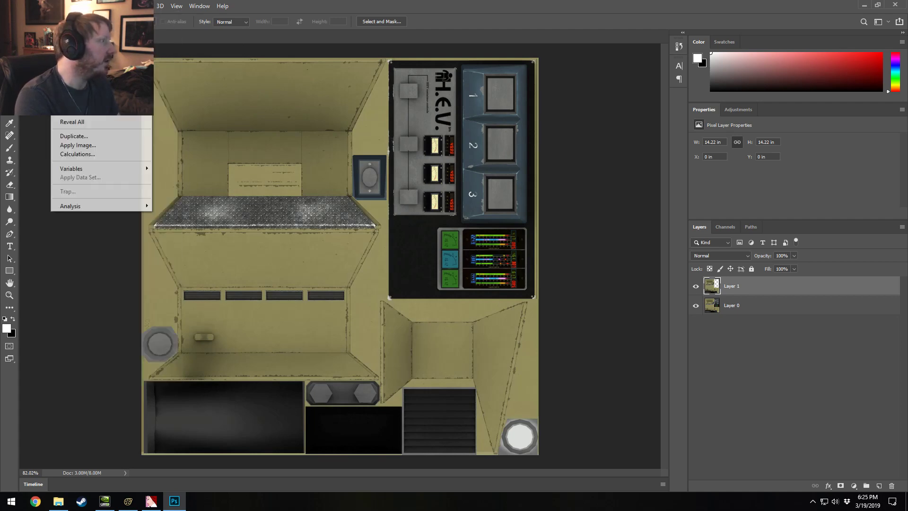
pyautogui.moveTo(100, 30)
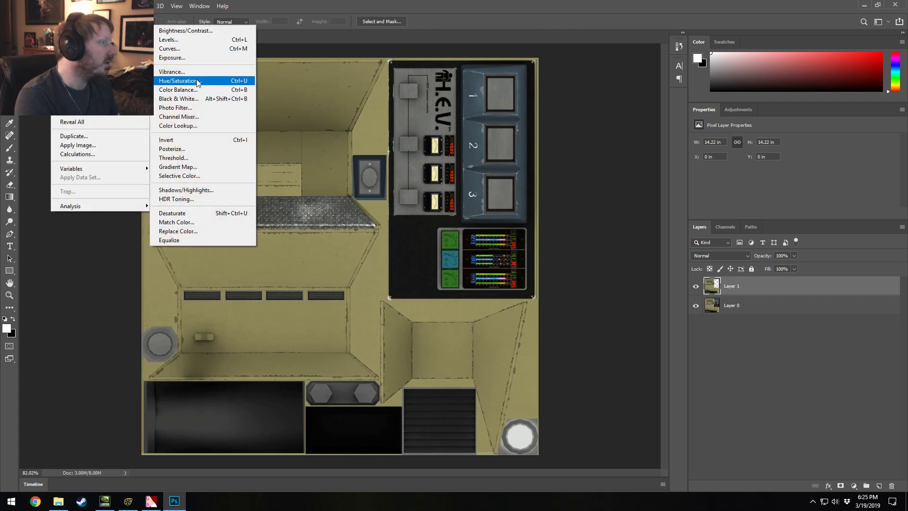
pyautogui.click(227, 81)
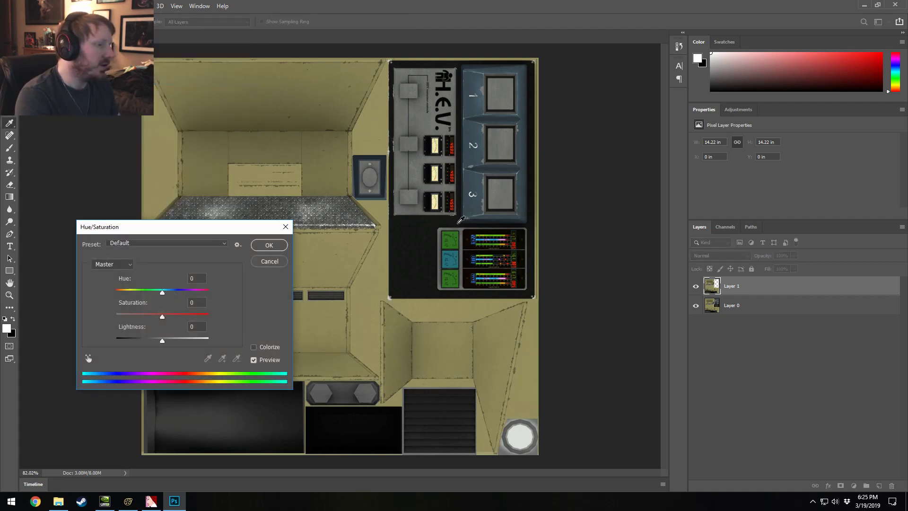
pyautogui.click(137, 313)
pyautogui.moveTo(162, 292); pyautogui.dragTo(134, 312)
pyautogui.click(181, 316)
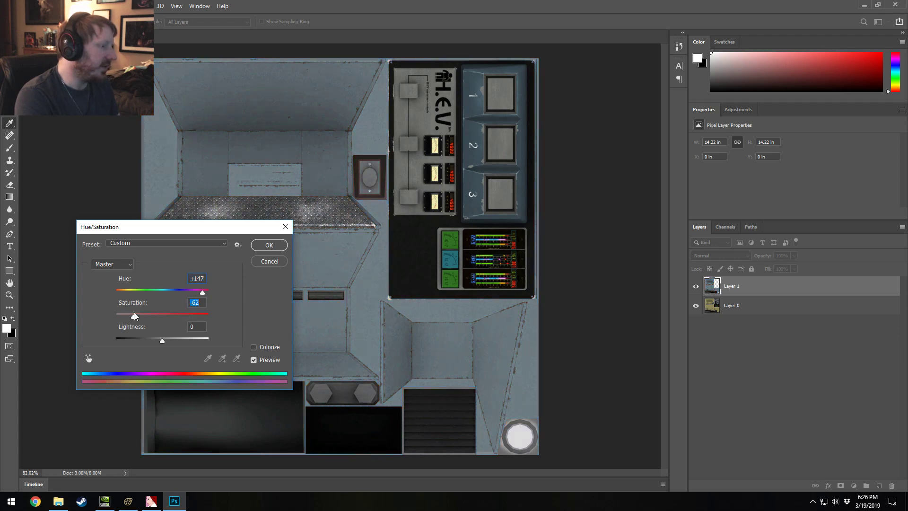
pyautogui.click(268, 245)
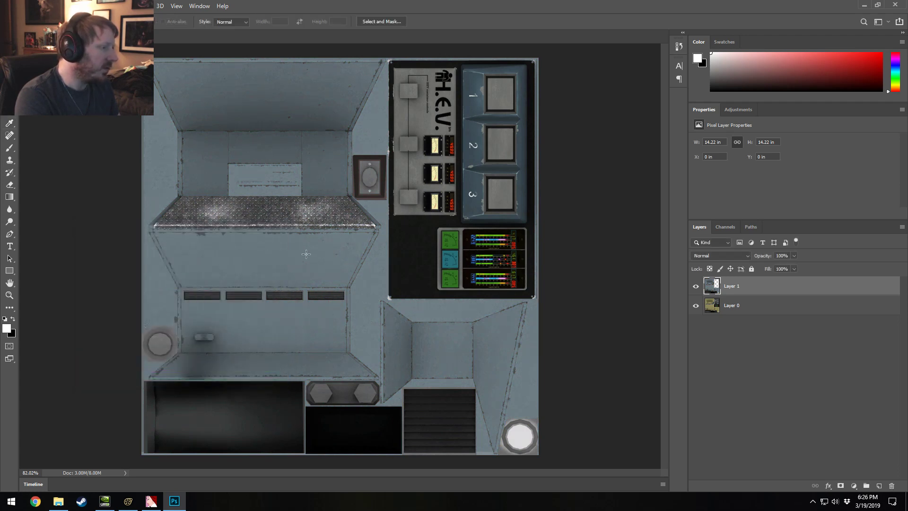
# Step: Brighten the recoloured layer with a Levels adjustment, using a white input level of 219 and midtones of about 0.97
pyautogui.click(60, 5)
pyautogui.moveTo(104, 30)
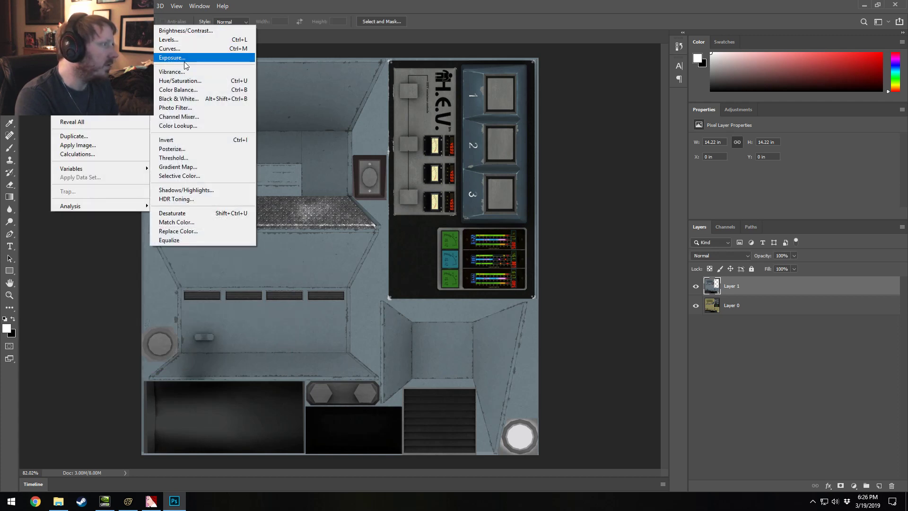
pyautogui.click(181, 43)
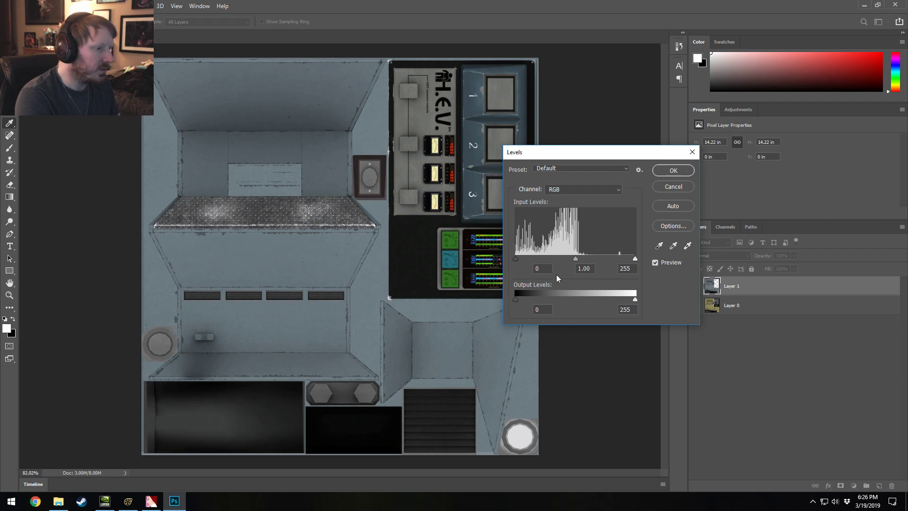
pyautogui.moveTo(576, 259); pyautogui.dragTo(504, 260)
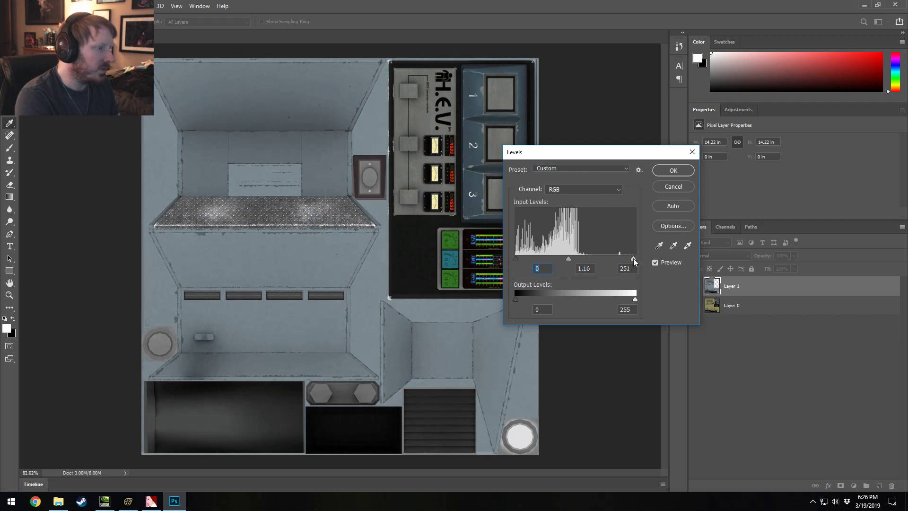
pyautogui.moveTo(634, 259); pyautogui.dragTo(619, 259)
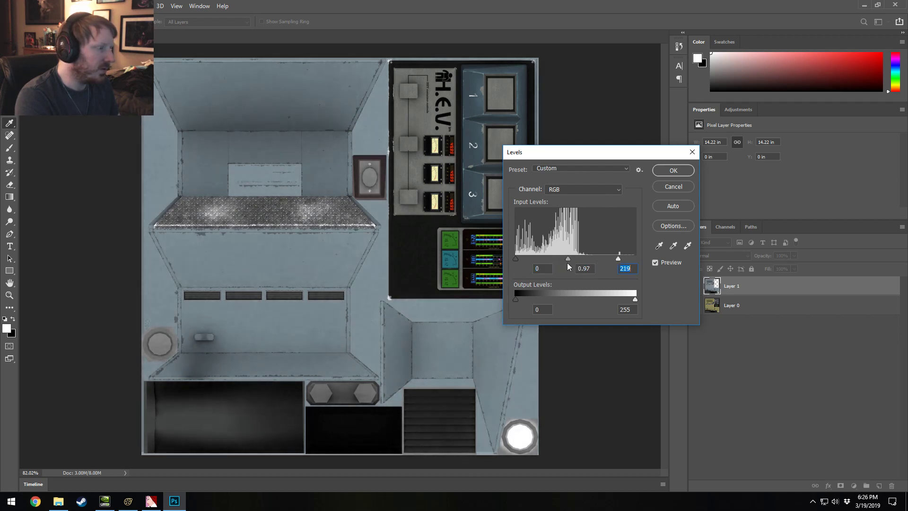
pyautogui.moveTo(569, 263); pyautogui.dragTo(570, 264)
pyautogui.click(673, 171)
# Step: Compare the recoloured casing with the original yellow texture by repeatedly hiding and showing the copied layer
pyautogui.click(696, 287)
pyautogui.click(696, 287)
pyautogui.click(696, 286)
pyautogui.click(695, 287)
pyautogui.click(696, 286)
pyautogui.click(695, 287)
pyautogui.click(696, 287)
pyautogui.click(696, 287)
pyautogui.click(696, 287)
pyautogui.click(696, 286)
pyautogui.click(696, 287)
pyautogui.click(696, 287)
pyautogui.click(696, 286)
pyautogui.click(695, 287)
pyautogui.click(695, 287)
pyautogui.click(695, 287)
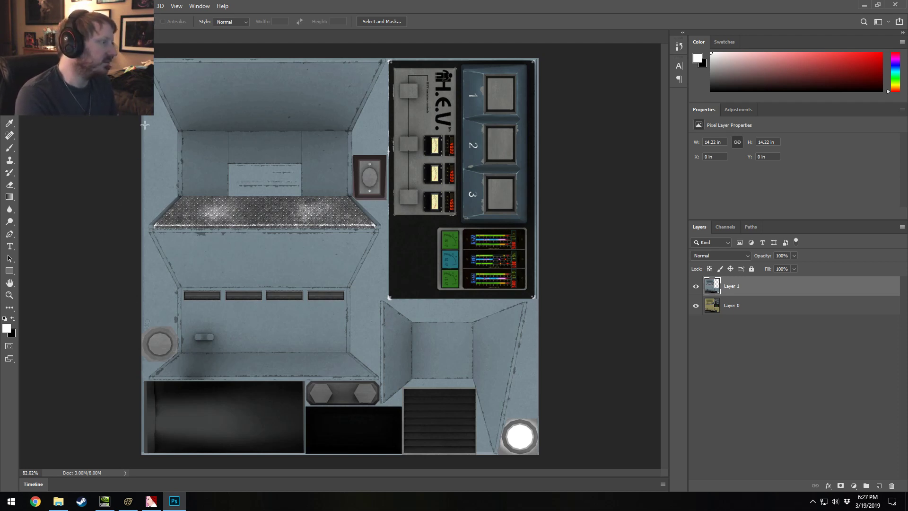
pyautogui.click(24, 6)
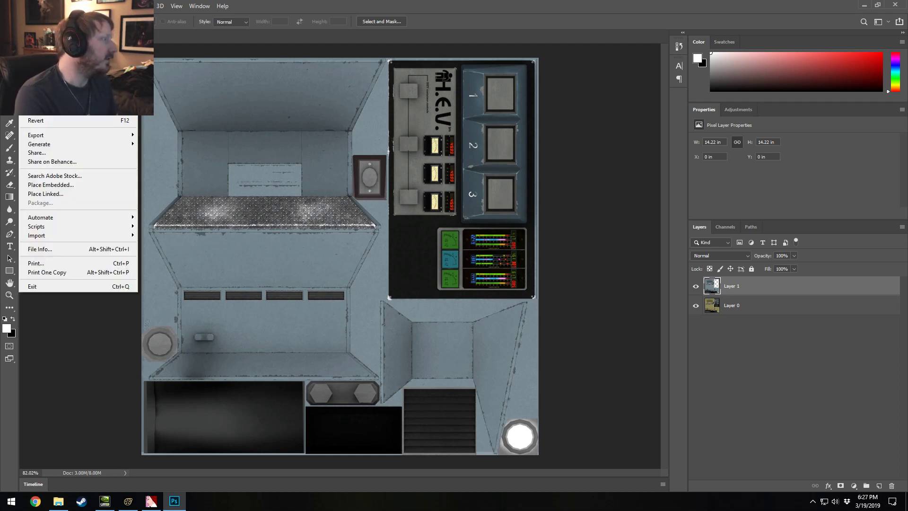
pyautogui.click(48, 112)
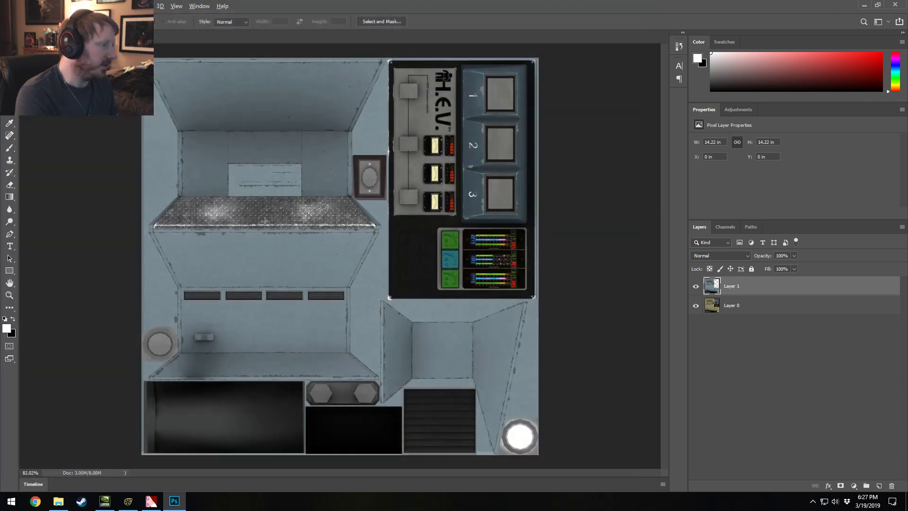
# Step: Select a rectangle spanning the front of the metal floor plating and the trim strip below it, and invert the selection
pyautogui.keyDown('alt'); pyautogui.scroll(10, 187, 237); pyautogui.keyUp('alt')
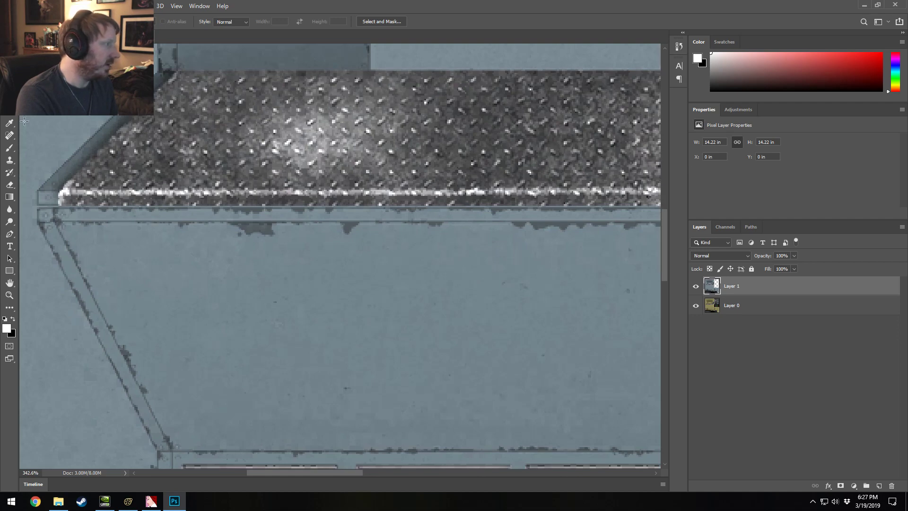
pyautogui.keyDown('alt'); pyautogui.scroll(-5, 461, 241); pyautogui.keyUp('alt')
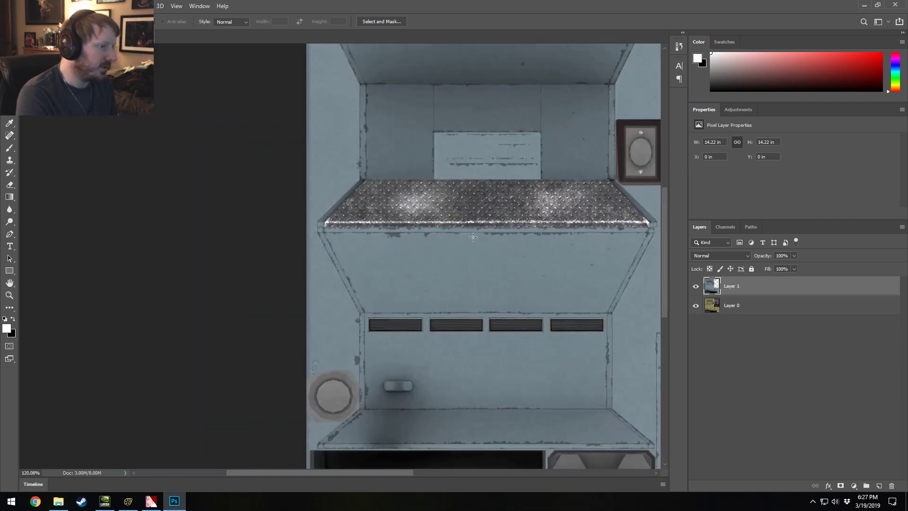
pyautogui.keyDown('alt'); pyautogui.scroll(5, 309, 247); pyautogui.keyUp('alt')
pyautogui.keyDown('alt'); pyautogui.scroll(2, 309, 248); pyautogui.keyUp('alt')
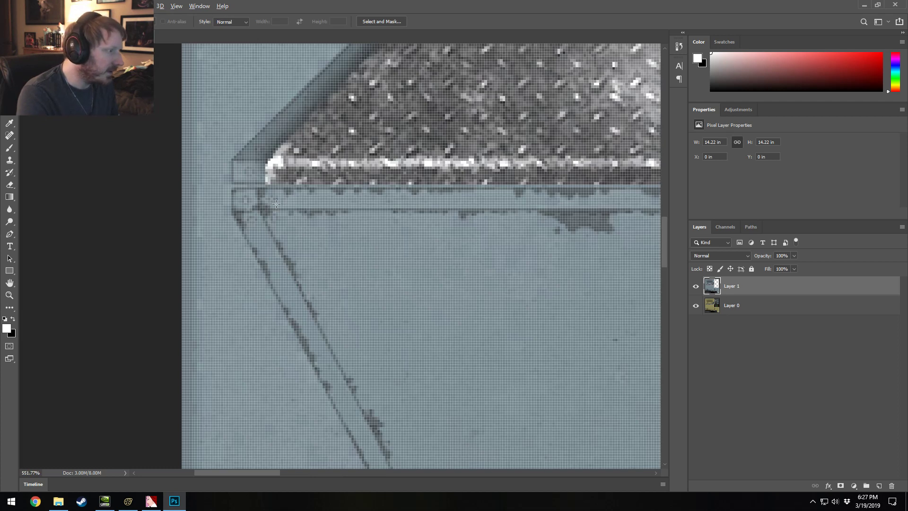
pyautogui.keyDown('alt'); pyautogui.scroll(-1, 276, 203); pyautogui.keyUp('alt')
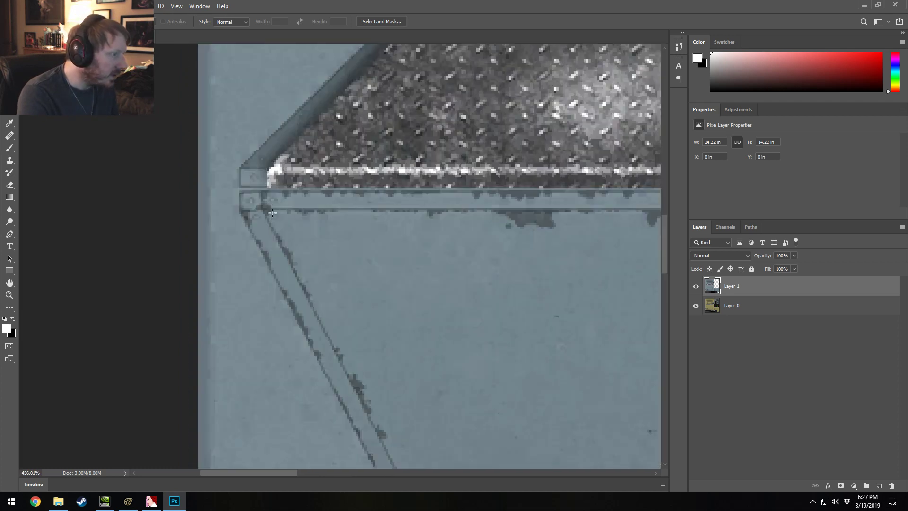
pyautogui.moveTo(272, 211); pyautogui.dragTo(314, 183)
pyautogui.moveTo(266, 208); pyautogui.dragTo(361, 120)
pyautogui.rightClick(292, 181)
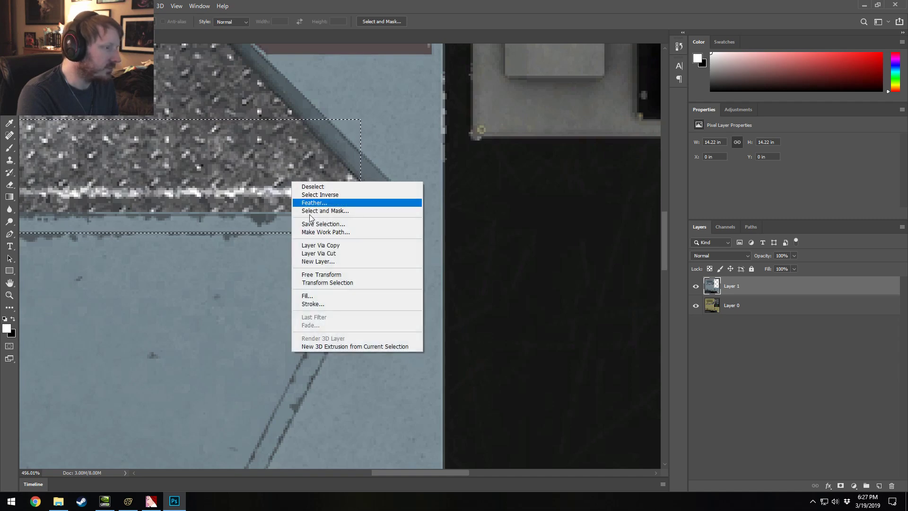
pyautogui.click(317, 194)
# Step: Clone clean blue-grey paint over the rust chips below the trim strip, along the left part of the panel
pyautogui.keyDown('alt'); pyautogui.scroll(-6, 151, 268); pyautogui.keyUp('alt')
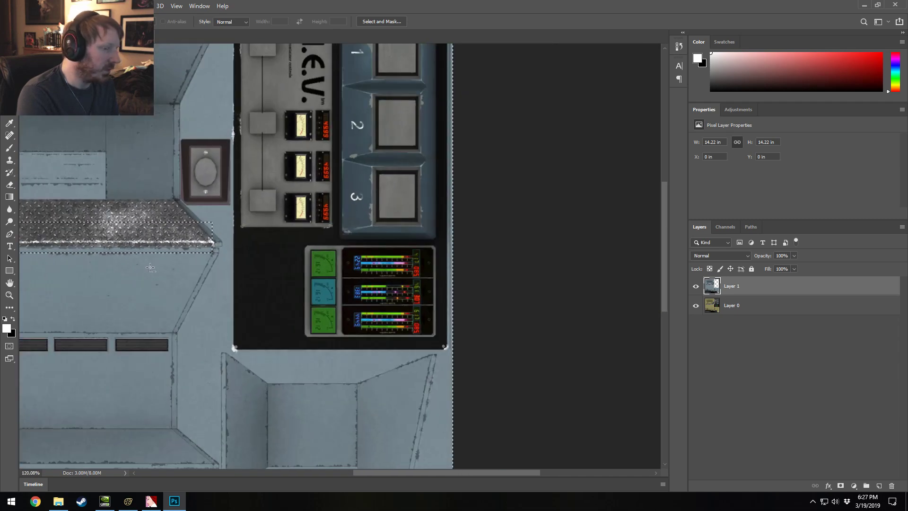
pyautogui.keyDown('alt'); pyautogui.scroll(-3, 150, 267); pyautogui.keyUp('alt')
pyautogui.keyDown('alt'); pyautogui.scroll(8, 149, 269); pyautogui.keyUp('alt')
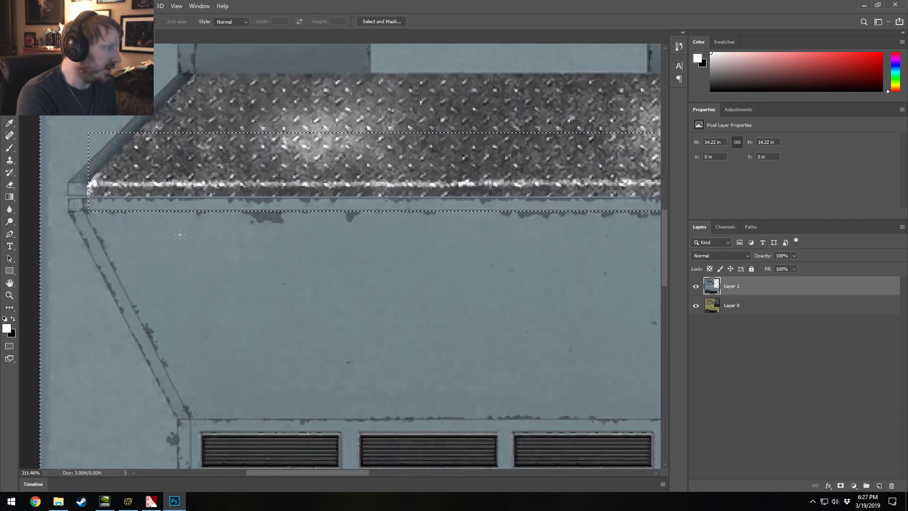
pyautogui.keyDown('alt'); pyautogui.scroll(3, 180, 235); pyautogui.keyUp('alt')
pyautogui.keyDown('alt'); pyautogui.scroll(-1, 180, 235); pyautogui.keyUp('alt')
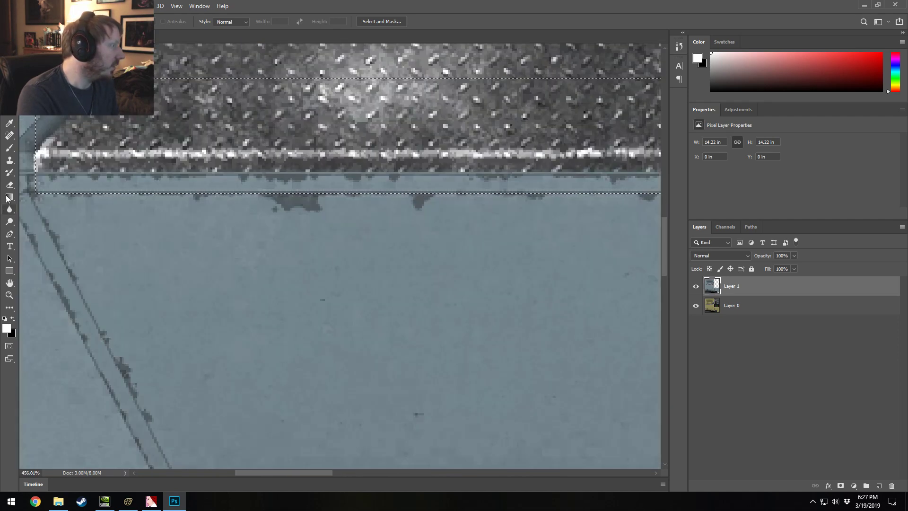
pyautogui.press('s')
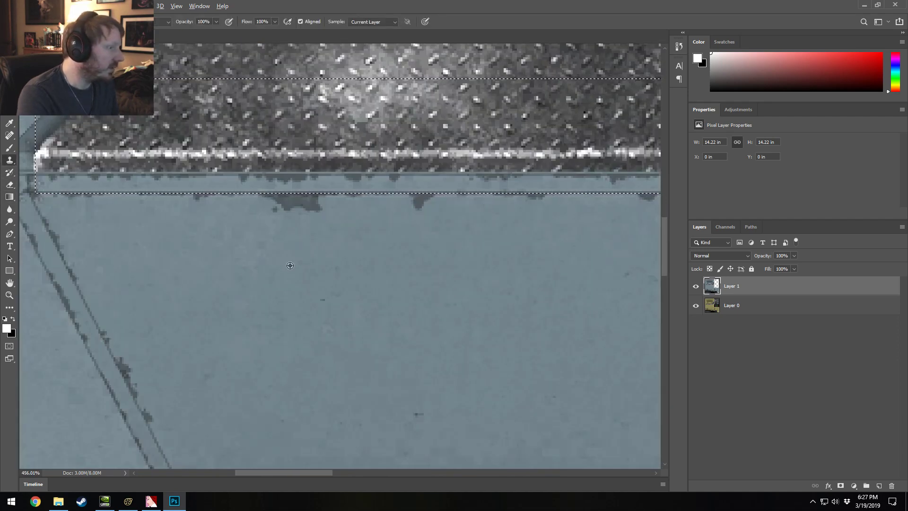
pyautogui.keyDown('alt'); pyautogui.click(310, 246); pyautogui.keyUp('alt')
pyautogui.moveTo(301, 218); pyautogui.dragTo(404, 218)
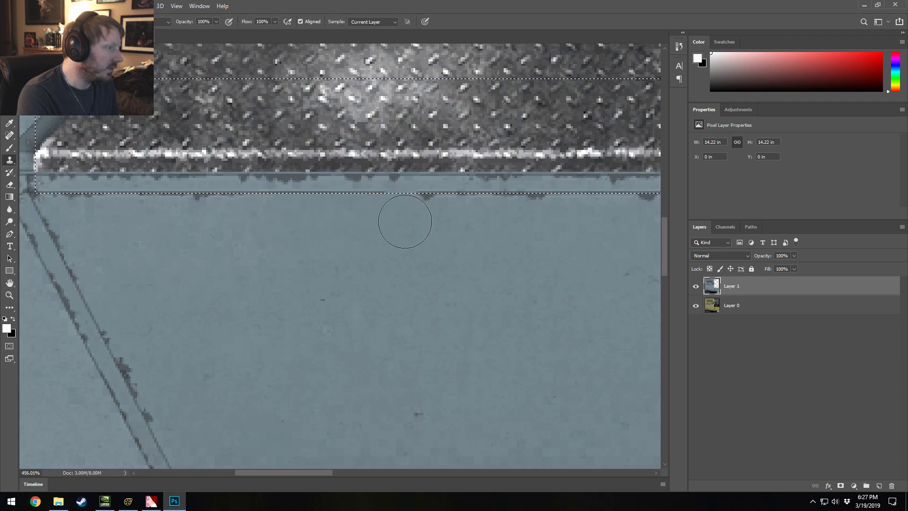
pyautogui.hotkey('ctrl', 'z')
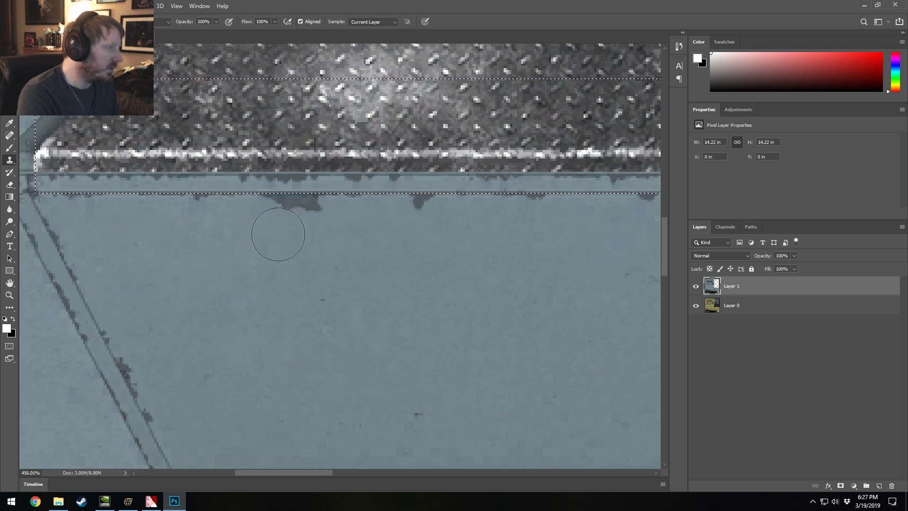
pyautogui.moveTo(279, 234)
pyautogui.mouseDown()
pyautogui.moveTo(369, 229)
pyautogui.moveTo(223, 229)
pyautogui.moveTo(284, 225)
pyautogui.moveTo(274, 222)
pyautogui.moveTo(183, 233)
pyautogui.moveTo(204, 222)
pyautogui.mouseUp()
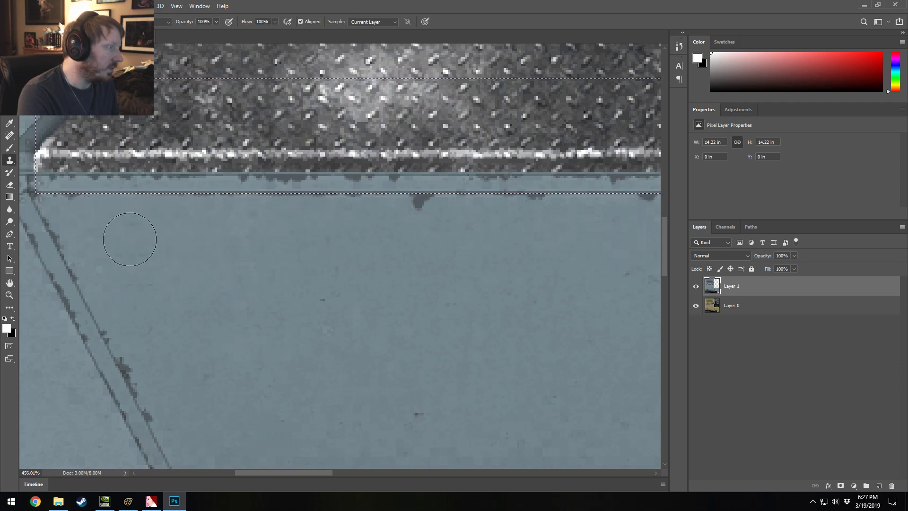
pyautogui.moveTo(533, 237)
pyautogui.mouseDown()
pyautogui.moveTo(401, 225)
pyautogui.moveTo(566, 229)
pyautogui.mouseUp()
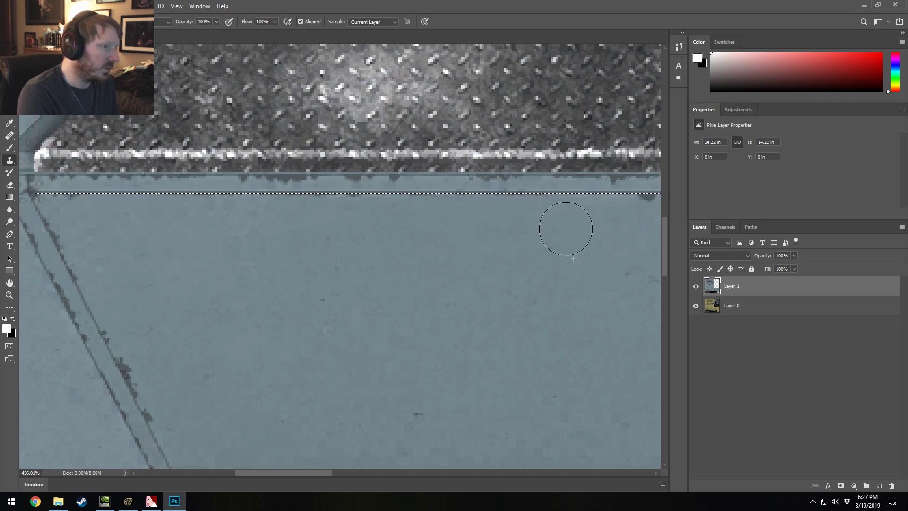
# Step: Clone clean paint over the remaining rust chips below the trim as far as its right end, reducing the brush size there
pyautogui.moveTo(294, 472); pyautogui.dragTo(365, 473)
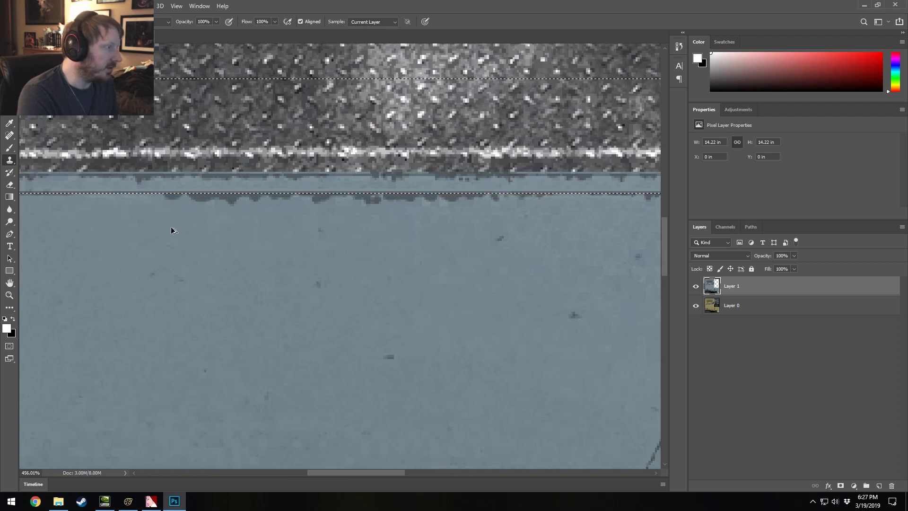
pyautogui.moveTo(266, 221); pyautogui.dragTo(586, 223)
pyautogui.moveTo(384, 473); pyautogui.dragTo(424, 473)
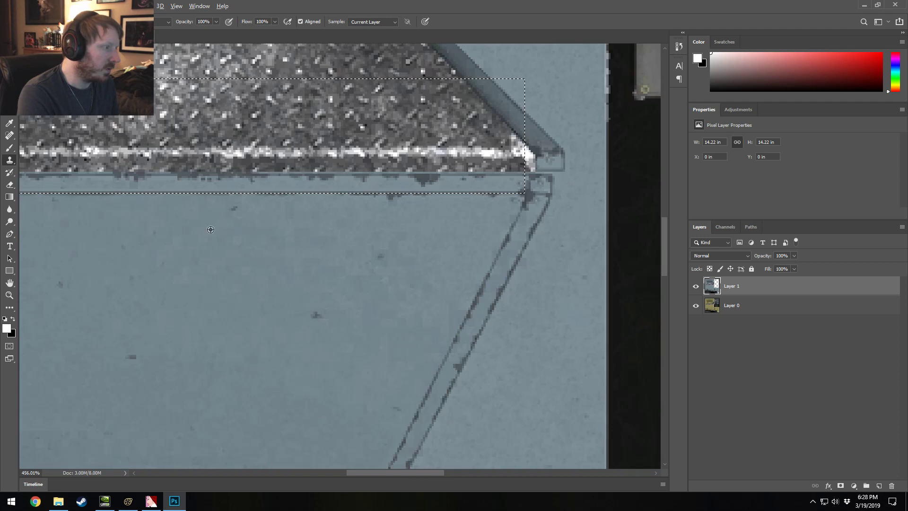
pyautogui.moveTo(349, 221); pyautogui.dragTo(359, 221)
pyautogui.moveTo(456, 219); pyautogui.dragTo(496, 223)
pyautogui.press('[')
pyautogui.press('[')
pyautogui.press('[')
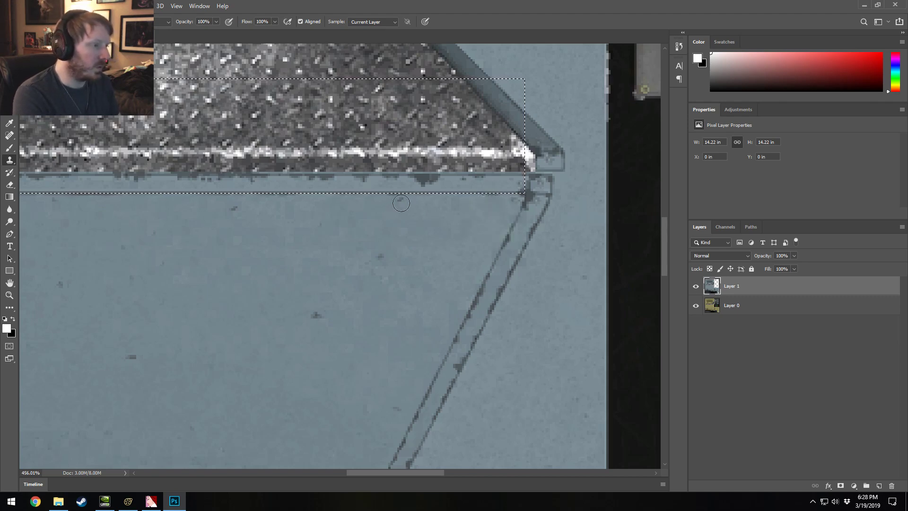
# Step: Clear the inverted selection and select only the narrow trim strip beneath the metal floor plating along its full length
pyautogui.keyDown('alt'); pyautogui.scroll(-6, 236, 245); pyautogui.keyUp('alt')
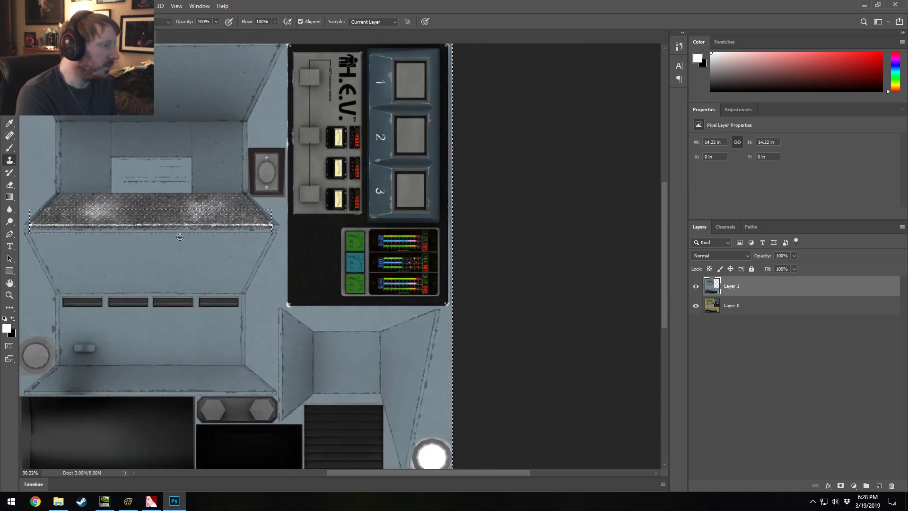
pyautogui.keyDown('alt'); pyautogui.scroll(3, 185, 235); pyautogui.keyUp('alt')
pyautogui.keyDown('alt'); pyautogui.scroll(2, 185, 235); pyautogui.keyUp('alt')
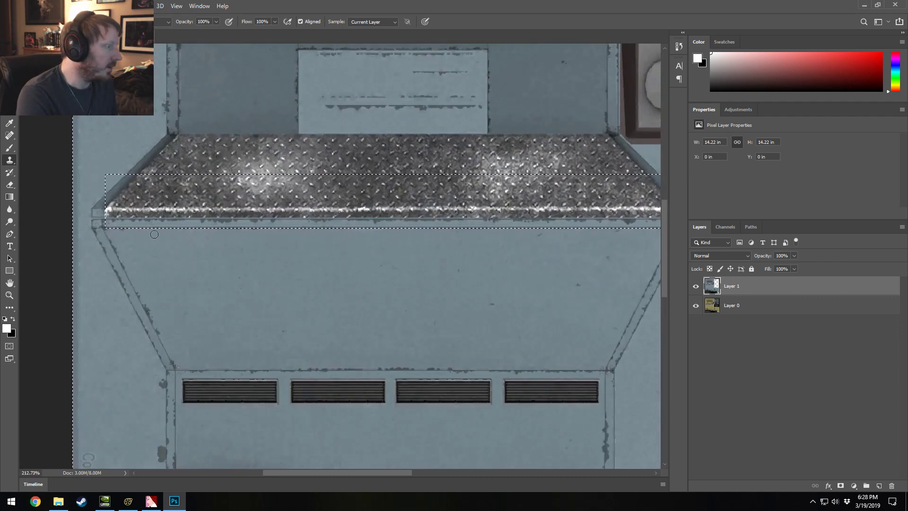
pyautogui.press('m')
pyautogui.rightClick(193, 120)
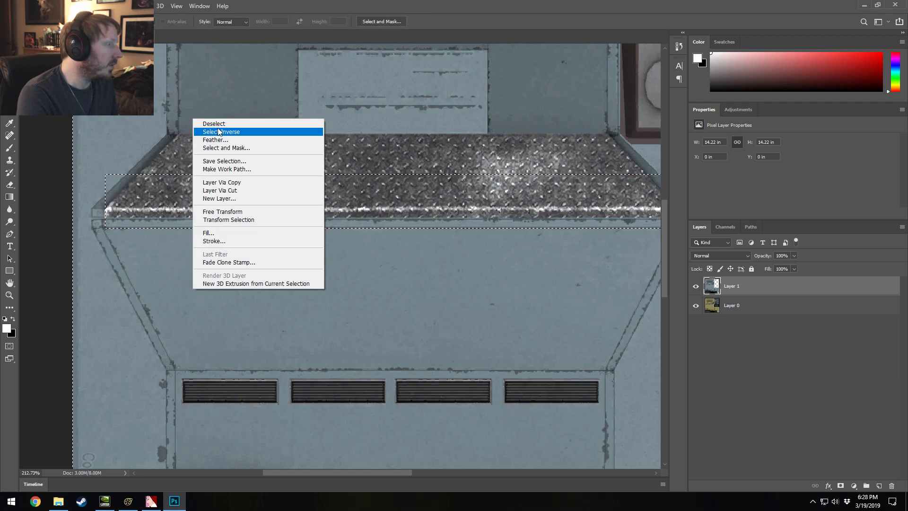
pyautogui.click(214, 123)
pyautogui.keyDown('alt'); pyautogui.scroll(1, 102, 222); pyautogui.keyUp('alt')
pyautogui.keyDown('alt'); pyautogui.scroll(8, 101, 222); pyautogui.keyUp('alt')
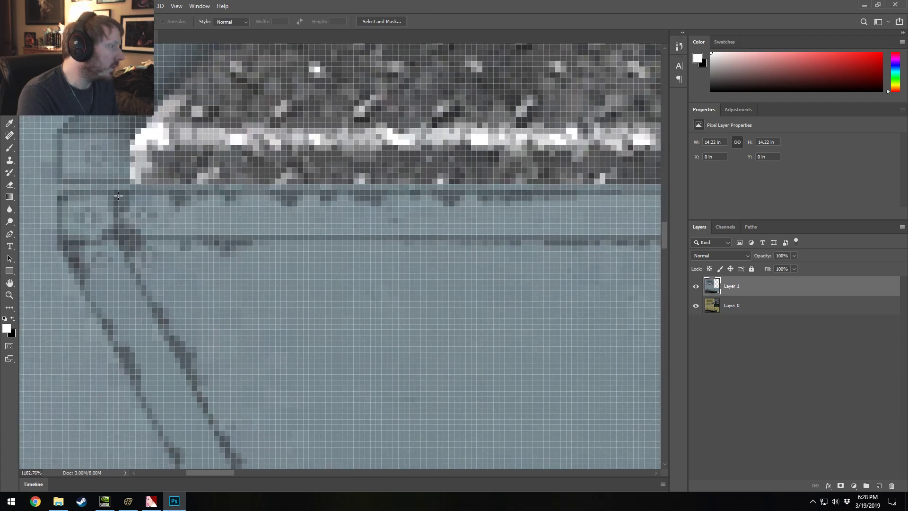
pyautogui.moveTo(408, 234); pyautogui.dragTo(466, 236)
pyautogui.keyDown('alt'); pyautogui.scroll(-5, 272, 238); pyautogui.keyUp('alt')
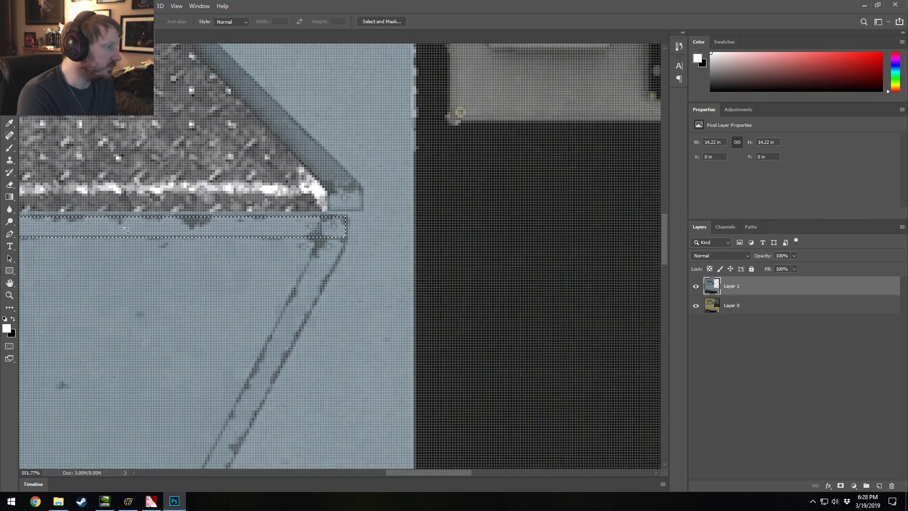
# Step: Clone clean blue-grey paint over the rust chips inside the selected trim strip along its full length
pyautogui.keyDown('alt'); pyautogui.scroll(2, 83, 233); pyautogui.keyUp('alt')
pyautogui.keyDown('alt'); pyautogui.scroll(-3, 87, 229); pyautogui.keyUp('alt')
pyautogui.keyDown('alt'); pyautogui.scroll(-1, 86, 226); pyautogui.keyUp('alt')
pyautogui.keyDown('alt'); pyautogui.scroll(2, 86, 224); pyautogui.keyUp('alt')
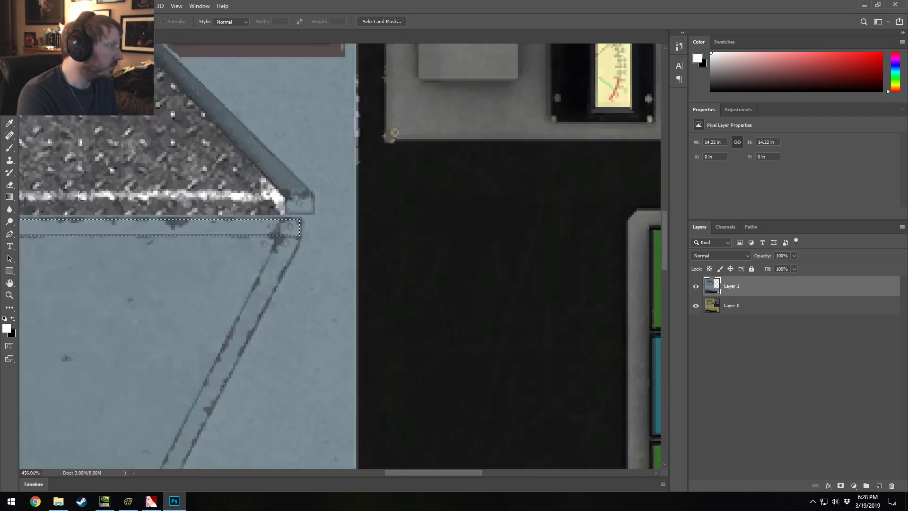
pyautogui.click(9, 160)
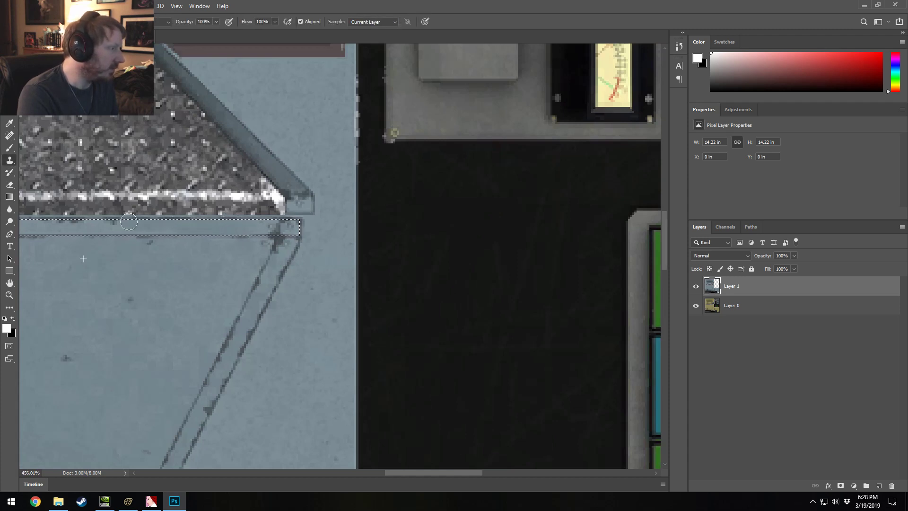
pyautogui.moveTo(453, 473); pyautogui.dragTo(382, 471)
pyautogui.moveTo(455, 222); pyautogui.dragTo(146, 223)
pyautogui.moveTo(386, 472); pyautogui.dragTo(308, 470)
pyautogui.moveTo(467, 223); pyautogui.dragTo(262, 213)
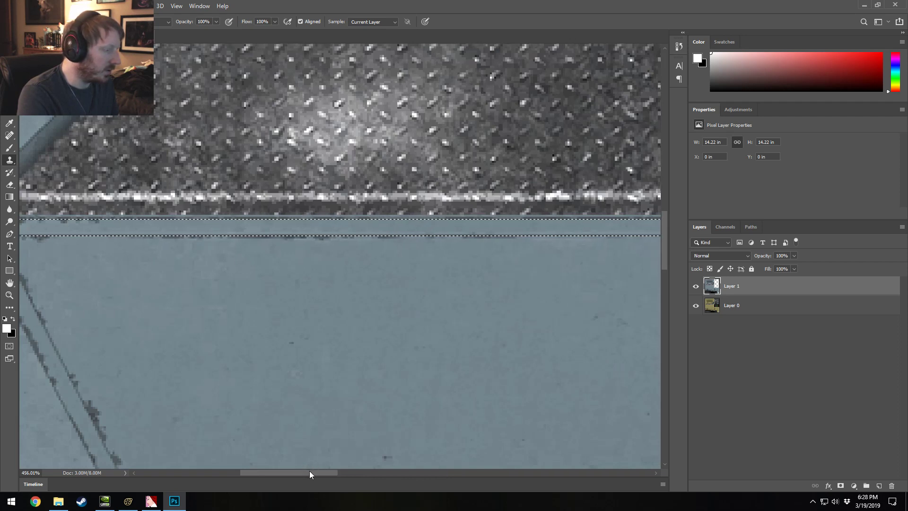
pyautogui.moveTo(309, 471); pyautogui.dragTo(290, 471)
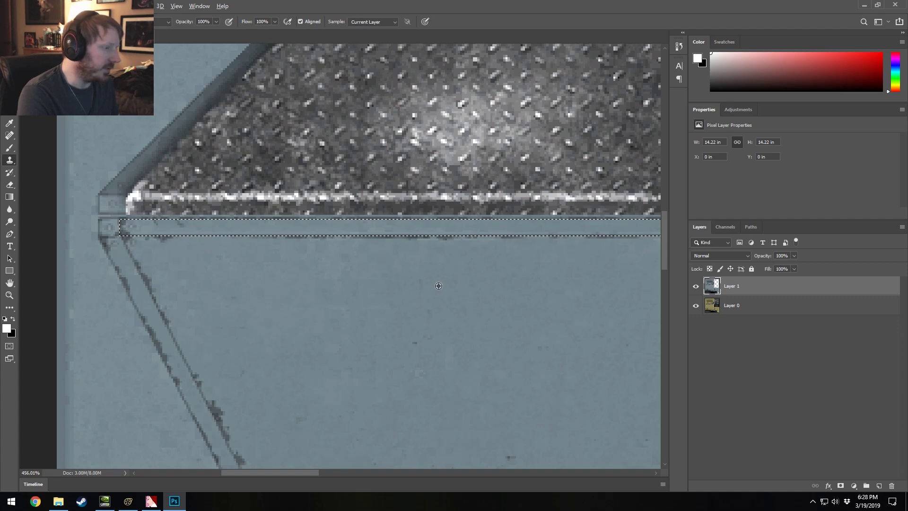
# Step: Clear the selection around the trim strip
pyautogui.press('l')
pyautogui.rightClick(158, 81)
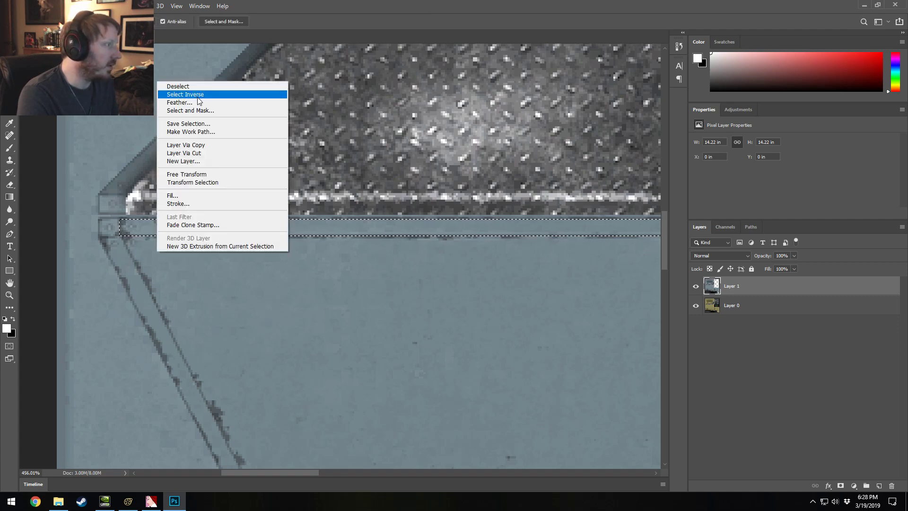
pyautogui.click(197, 87)
pyautogui.keyDown('alt'); pyautogui.scroll(-8, 517, 157); pyautogui.keyUp('alt')
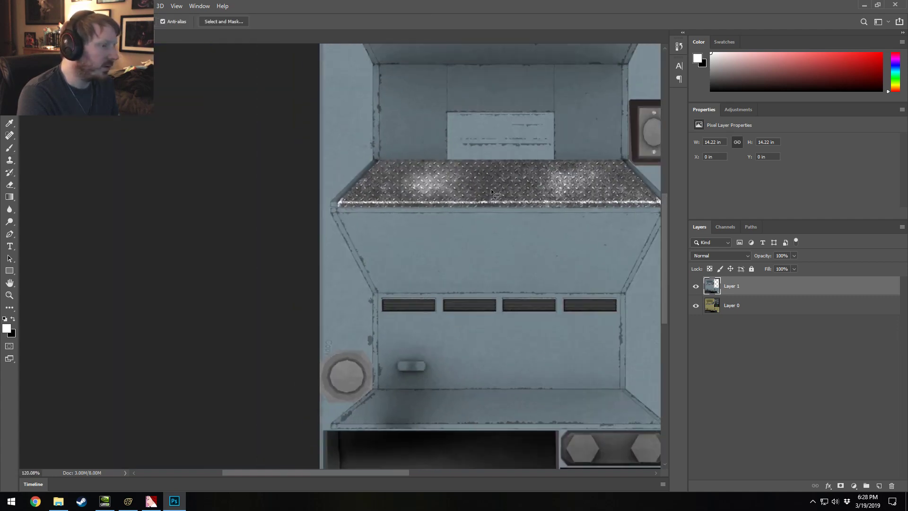
pyautogui.keyDown('alt'); pyautogui.scroll(3, 189, 112); pyautogui.keyUp('alt')
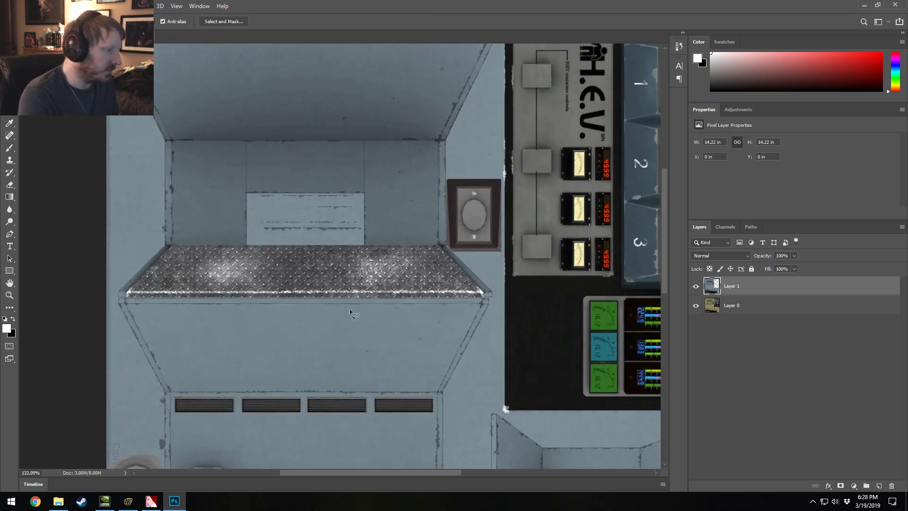
# Step: Save a Targa copy of the recoloured texture as hev_controlpanel_blue.tga in the props_lab folder
pyautogui.click(27, 6)
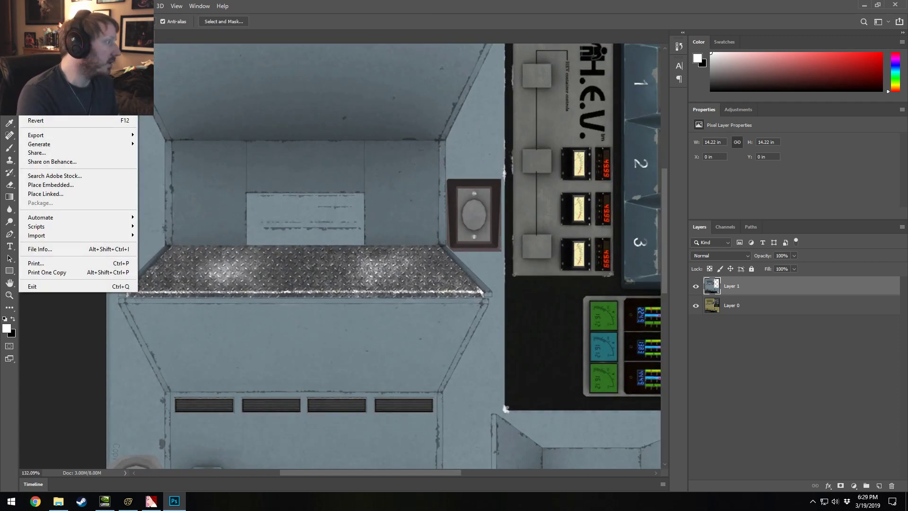
pyautogui.click(40, 103)
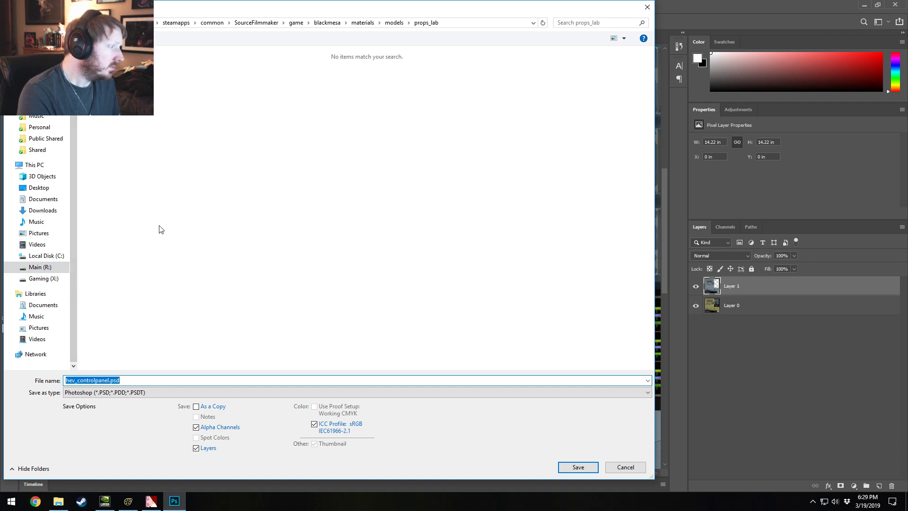
pyautogui.click(137, 394)
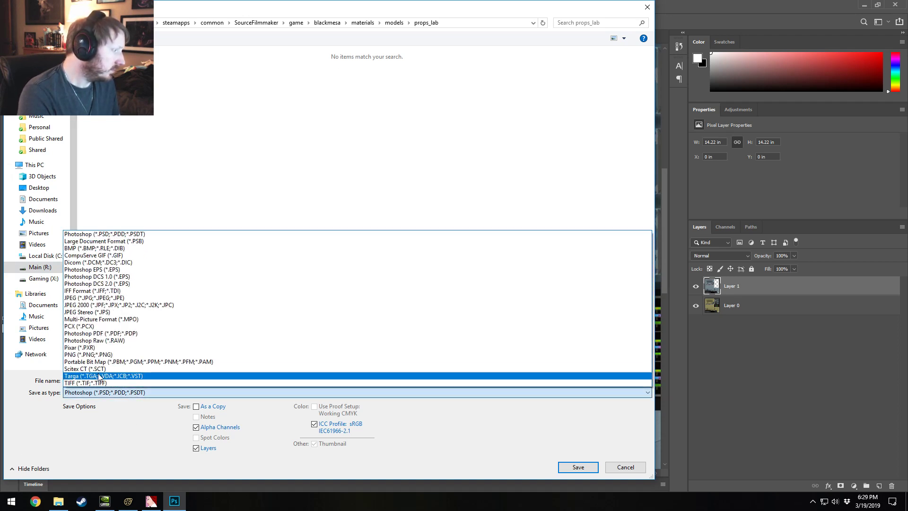
pyautogui.click(99, 376)
pyautogui.click(105, 381)
pyautogui.click(109, 380)
pyautogui.write('_blue.tga')
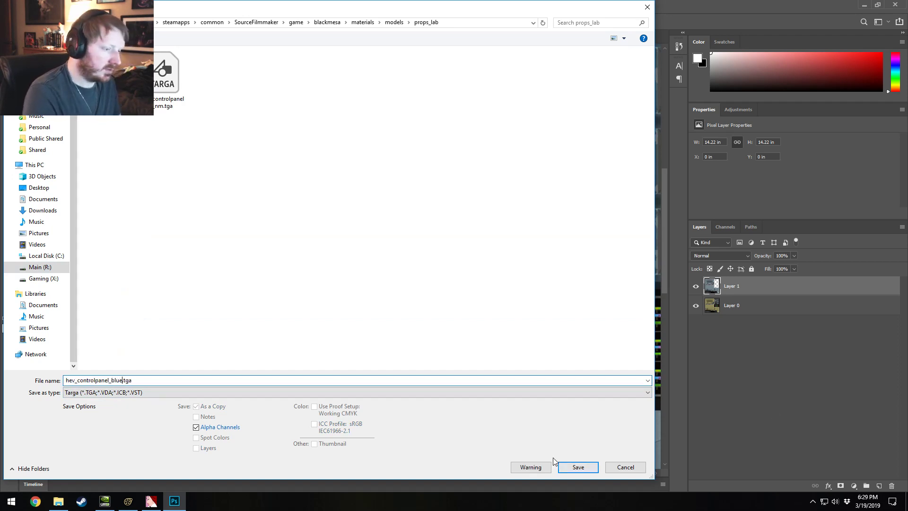
pyautogui.click(568, 467)
pyautogui.click(491, 168)
pyautogui.hotkey('ctrl', 'w')
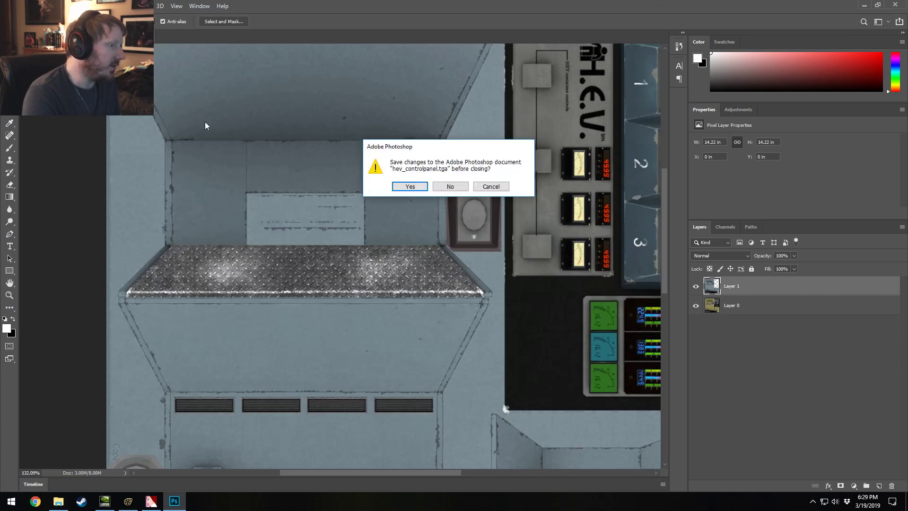
pyautogui.click(491, 186)
# Step: Switch to File Explorer and open hev_controlpanel_nm.tga from the props_lab folder in Photoshop
pyautogui.hotkey('alt', 'Tab')
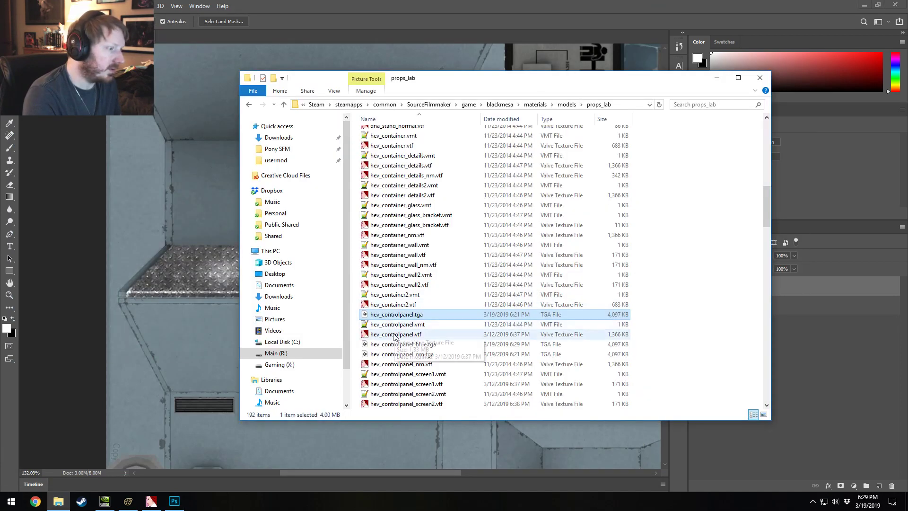
pyautogui.moveTo(403, 354); pyautogui.dragTo(338, 22)
pyautogui.keyDown('alt'); pyautogui.scroll(8, 223, 201); pyautogui.keyUp('alt')
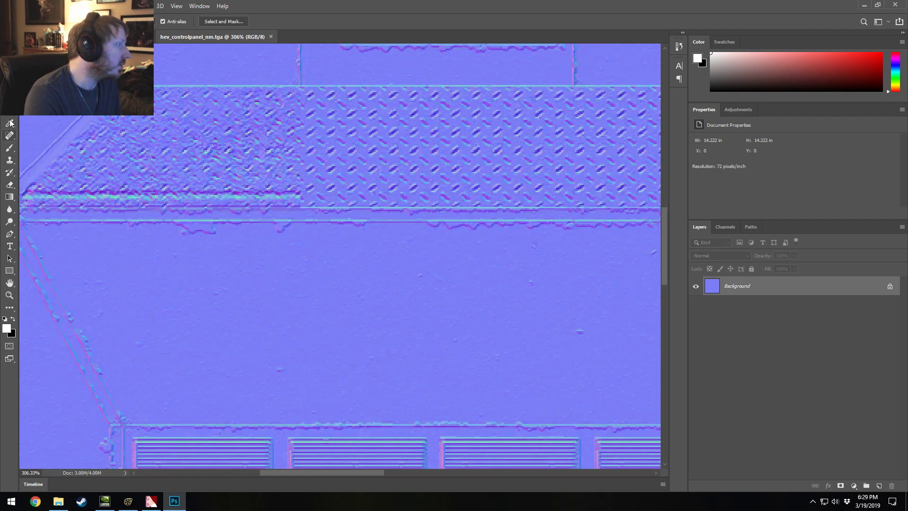
# Step: Select a clean rectangle about 0.46 in by 0.11 in across the lower edge of the trim beneath the floor plating
pyautogui.keyDown('alt'); pyautogui.scroll(2, 42, 251); pyautogui.keyUp('alt')
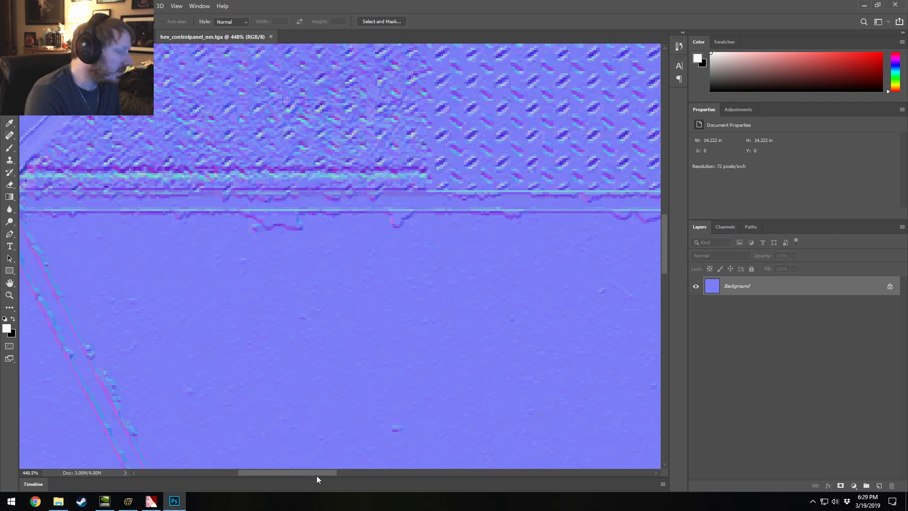
pyautogui.moveTo(317, 474); pyautogui.dragTo(303, 472)
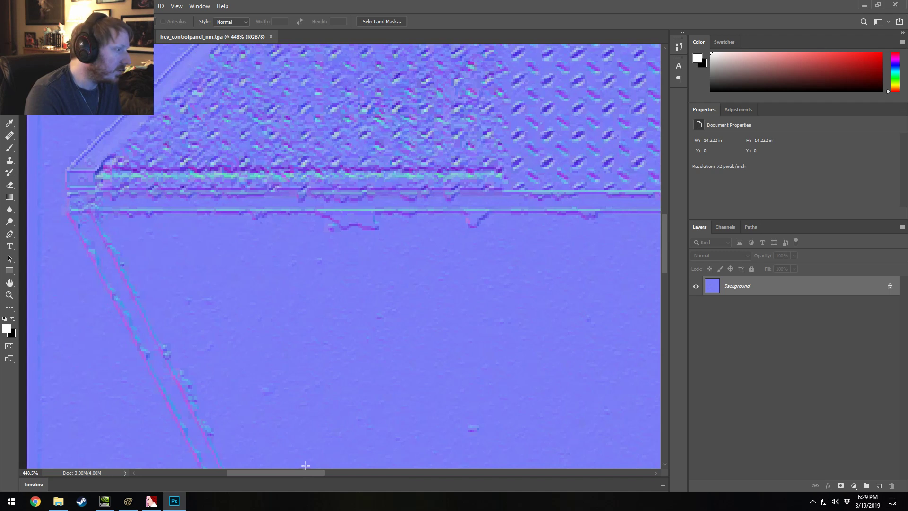
pyautogui.moveTo(311, 473); pyautogui.dragTo(329, 475)
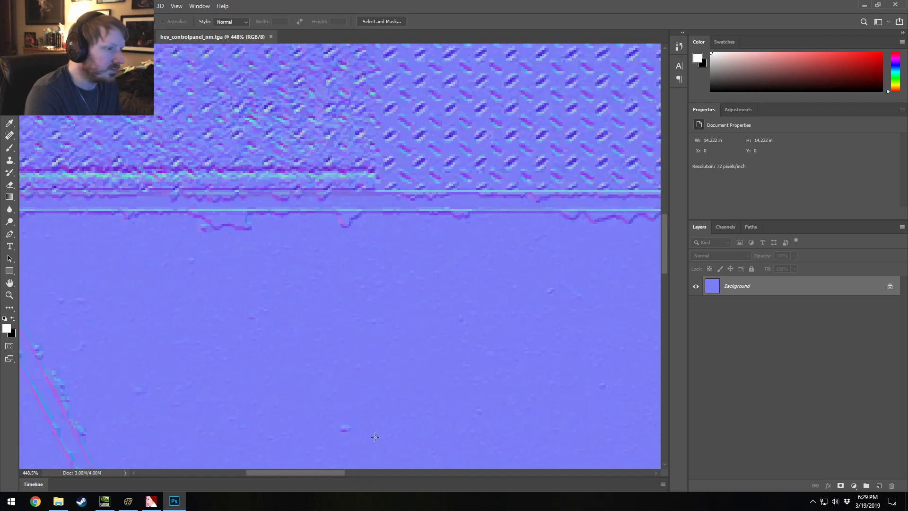
pyautogui.moveTo(548, 203); pyautogui.dragTo(480, 217)
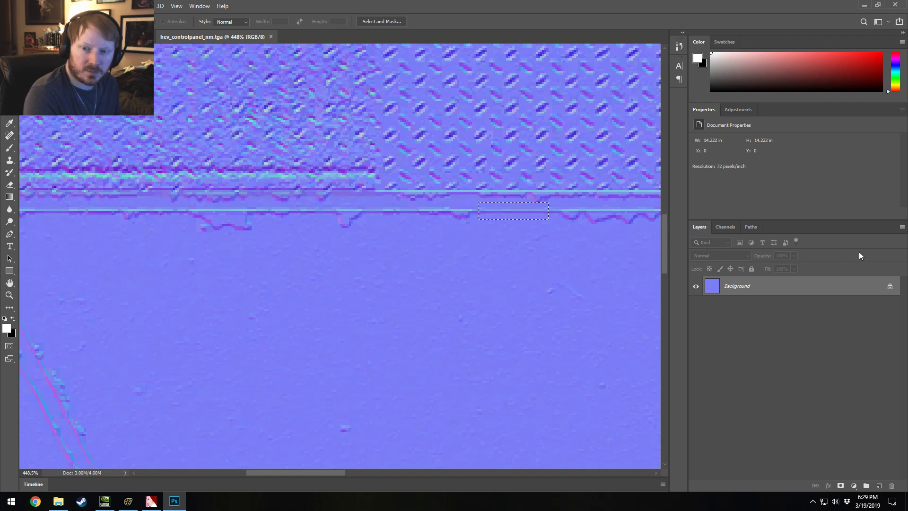
# Step: Convert the background to a regular layer and copy the selected trim piece to a new layer
pyautogui.rightClick(765, 288)
pyautogui.click(791, 294)
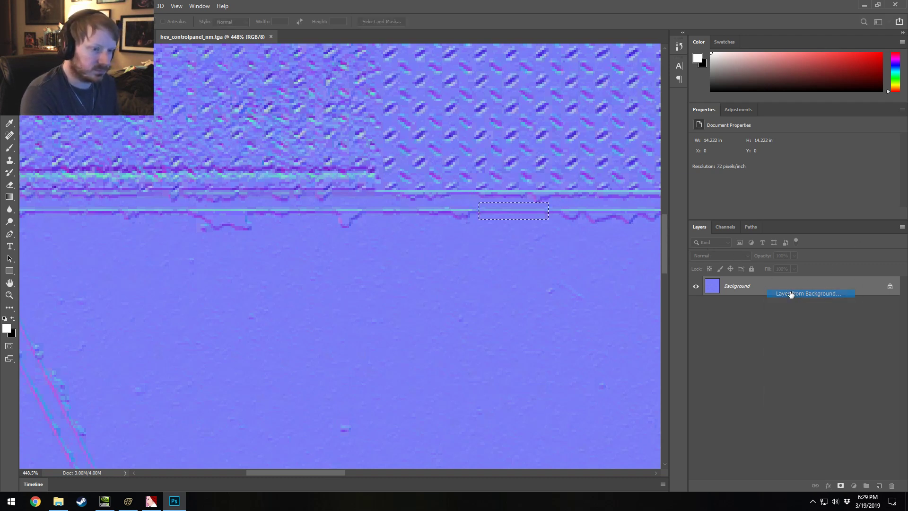
pyautogui.press('Return')
pyautogui.hotkey('ctrl', 'j')
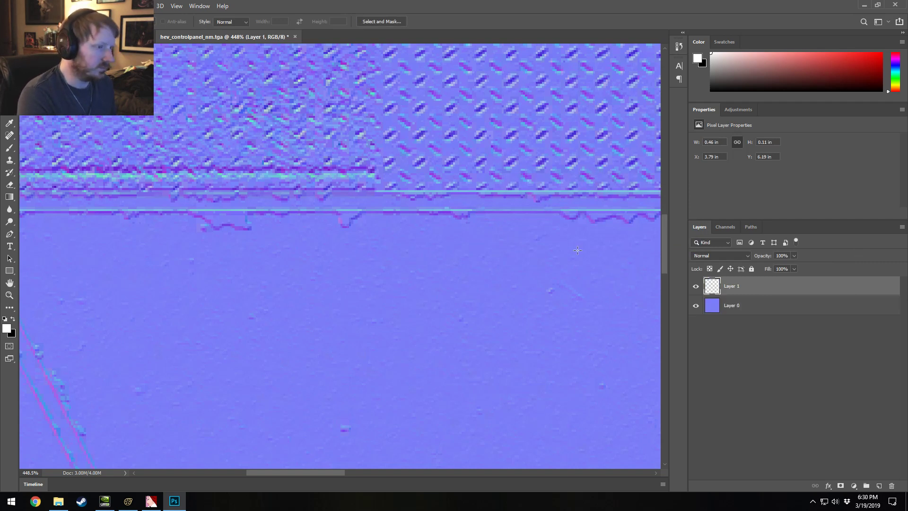
# Step: Move the clean trim piece left over the chipped lower edge and line up three pasted copies further left
pyautogui.press('v')
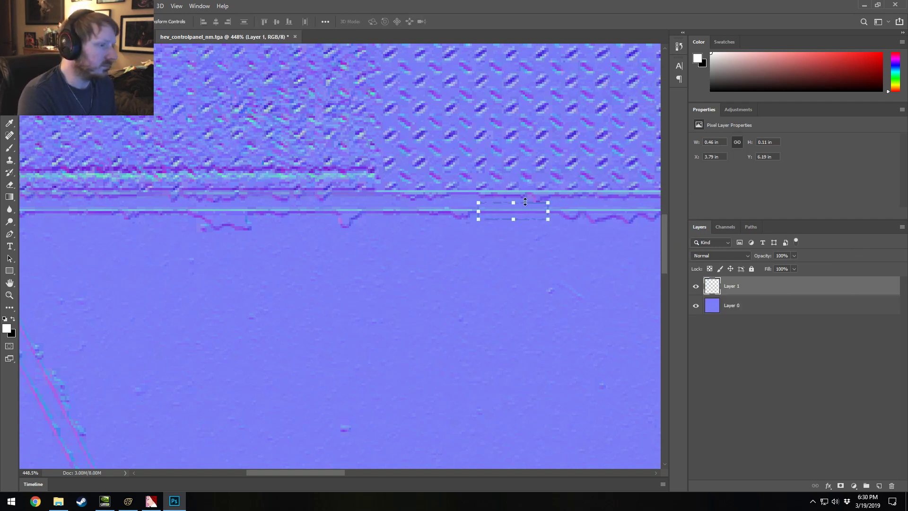
pyautogui.moveTo(527, 214); pyautogui.dragTo(456, 214)
pyautogui.hotkey('ctrl', 'c')
pyautogui.hotkey('ctrl', 'v')
pyautogui.moveTo(344, 257); pyautogui.dragTo(355, 215)
pyautogui.hotkey('ctrl', 'c')
pyautogui.hotkey('ctrl', 'v')
pyautogui.moveTo(348, 256); pyautogui.dragTo(268, 210)
pyautogui.hotkey('ctrl', 'c')
pyautogui.hotkey('ctrl', 'v')
pyautogui.moveTo(339, 265); pyautogui.dragTo(217, 214)
# Step: Paste two more copies of the clean piece and place them over the chipped lower edge up to its left end
pyautogui.hotkey('ctrl', 'c')
pyautogui.hotkey('ctrl', 'v')
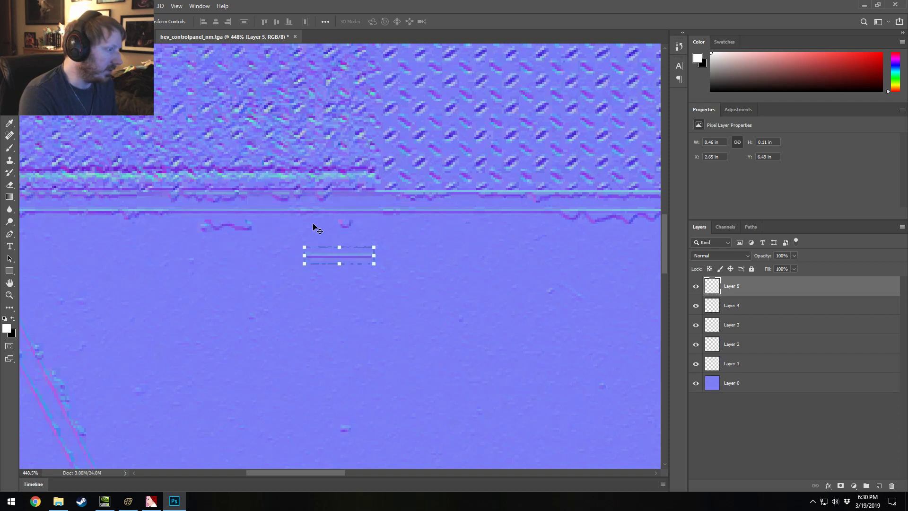
pyautogui.moveTo(359, 259); pyautogui.dragTo(158, 207)
pyautogui.scroll(-1, 365, 280)
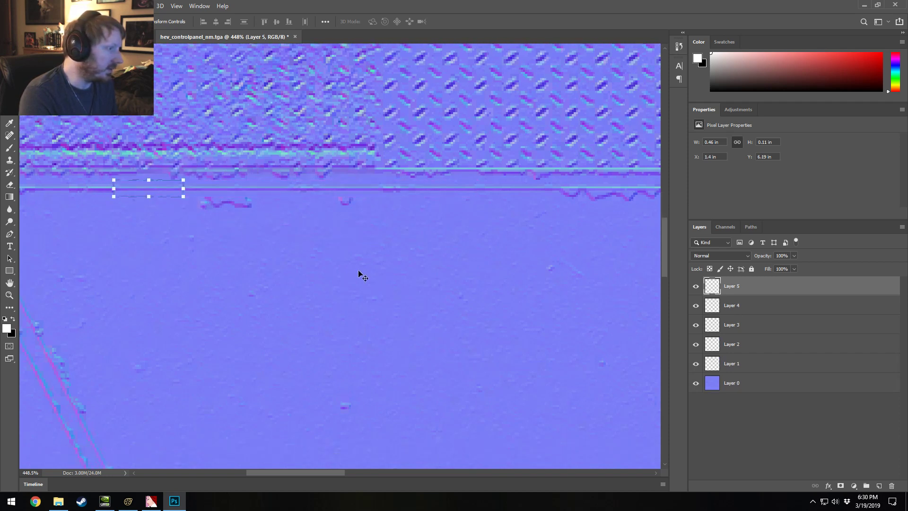
pyautogui.scroll(-1, 364, 281)
pyautogui.hotkey('ctrl', 'v')
pyautogui.moveTo(353, 258); pyautogui.dragTo(43, 183)
pyautogui.moveTo(290, 472); pyautogui.dragTo(259, 473)
pyautogui.moveTo(222, 178); pyautogui.dragTo(215, 179)
# Step: Paste another copy of the clean piece and place it over the chipped lower edge towards the trim's middle
pyautogui.hotkey('ctrl', 'v')
pyautogui.moveTo(383, 247); pyautogui.dragTo(610, 183)
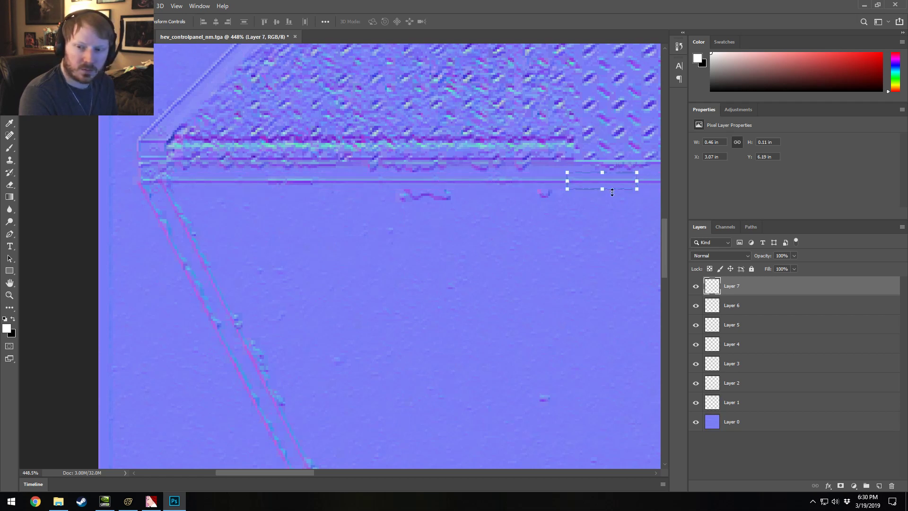
pyautogui.moveTo(260, 474); pyautogui.dragTo(333, 472)
pyautogui.moveTo(138, 187); pyautogui.dragTo(303, 178)
# Step: Paste five more copies of the clean piece and line them up rightward along the middle of the lower edge
pyautogui.hotkey('ctrl', 'v')
pyautogui.moveTo(339, 256); pyautogui.dragTo(360, 184)
pyautogui.hotkey('ctrl', 'v')
pyautogui.moveTo(358, 257); pyautogui.dragTo(403, 183)
pyautogui.hotkey('ctrl', 'v')
pyautogui.moveTo(349, 257); pyautogui.dragTo(479, 181)
pyautogui.hotkey('ctrl', 'v')
pyautogui.moveTo(359, 260); pyautogui.dragTo(550, 182)
pyautogui.hotkey('ctrl', 'v')
pyautogui.moveTo(351, 261); pyautogui.dragTo(613, 186)
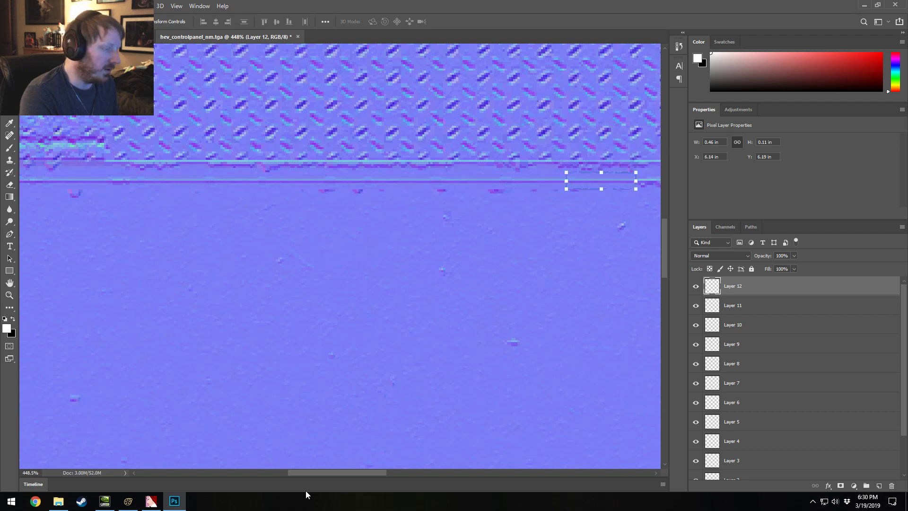
# Step: Paste four more copies of the clean piece and line them up along the lower edge to the trim's right end
pyautogui.moveTo(324, 473); pyautogui.dragTo(369, 473)
pyautogui.hotkey('ctrl', 'v')
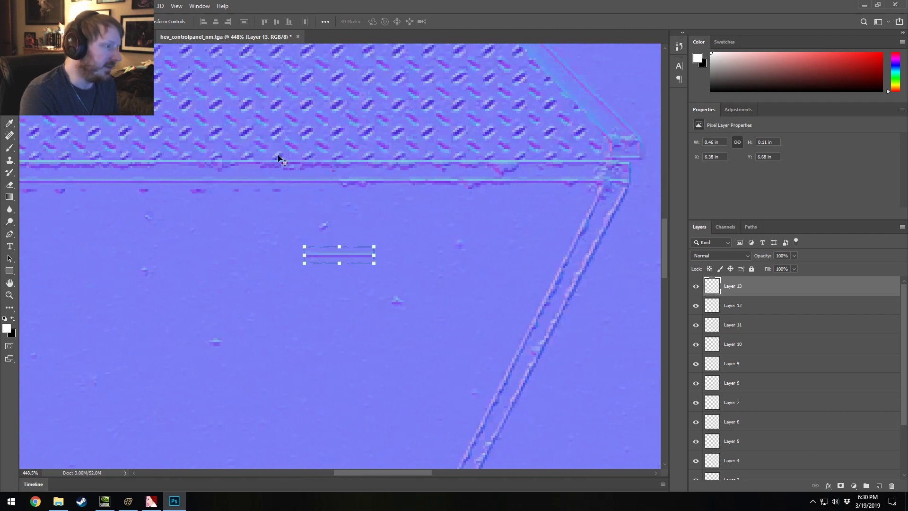
pyautogui.moveTo(322, 244); pyautogui.dragTo(350, 183)
pyautogui.hotkey('ctrl', 'v')
pyautogui.moveTo(349, 259); pyautogui.dragTo(445, 182)
pyautogui.hotkey('ctrl', 'v')
pyautogui.moveTo(445, 257); pyautogui.dragTo(519, 177)
pyautogui.hotkey('ctrl', 'v')
pyautogui.moveTo(358, 259); pyautogui.dragTo(574, 185)
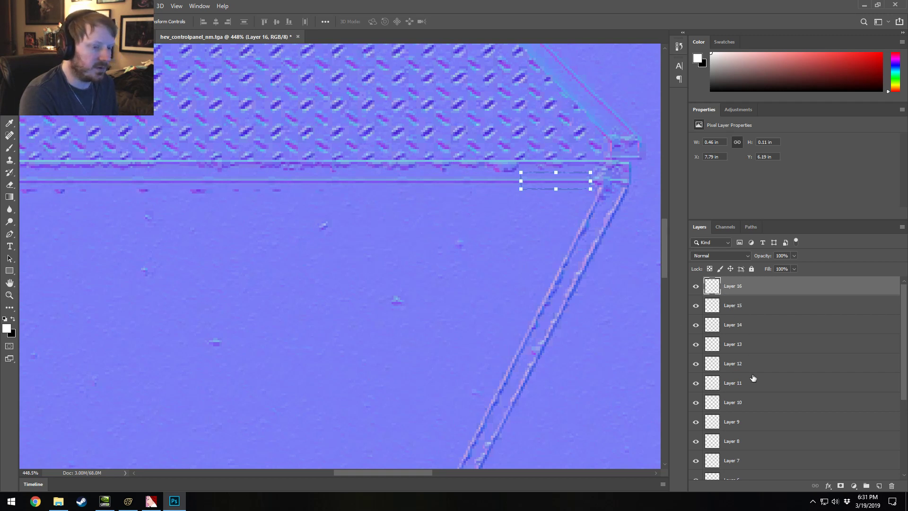
# Step: On Layer 0, clone clean normal-map surface over the leftover chip marks just below the patched trim edge
pyautogui.scroll(-3, 752, 355)
pyautogui.click(740, 477)
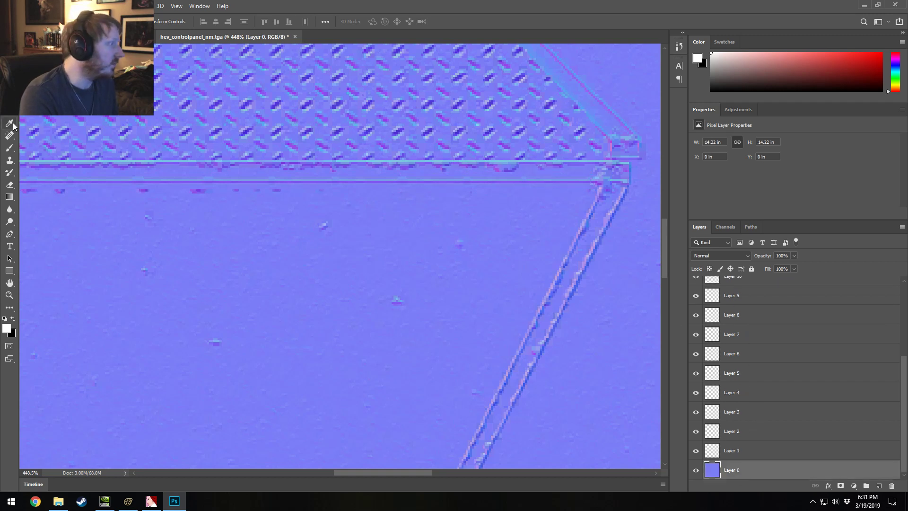
pyautogui.click(9, 160)
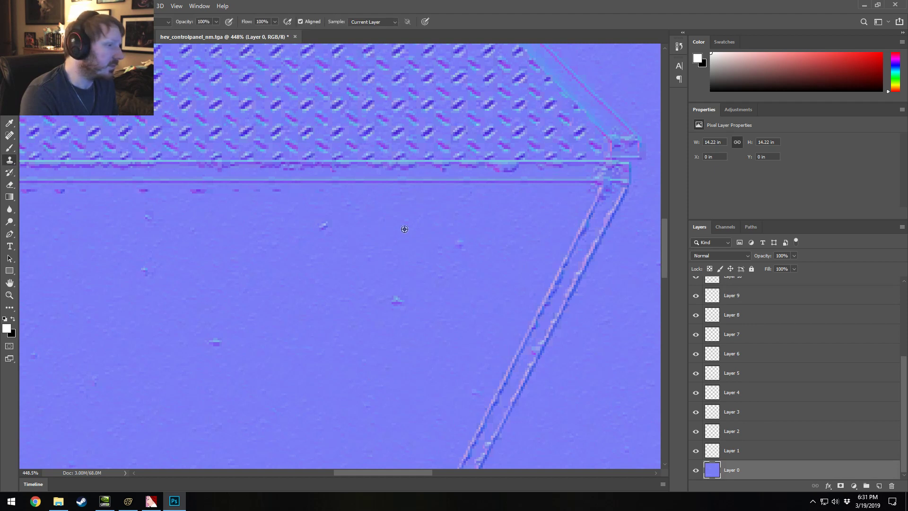
pyautogui.moveTo(283, 197); pyautogui.dragTo(128, 193)
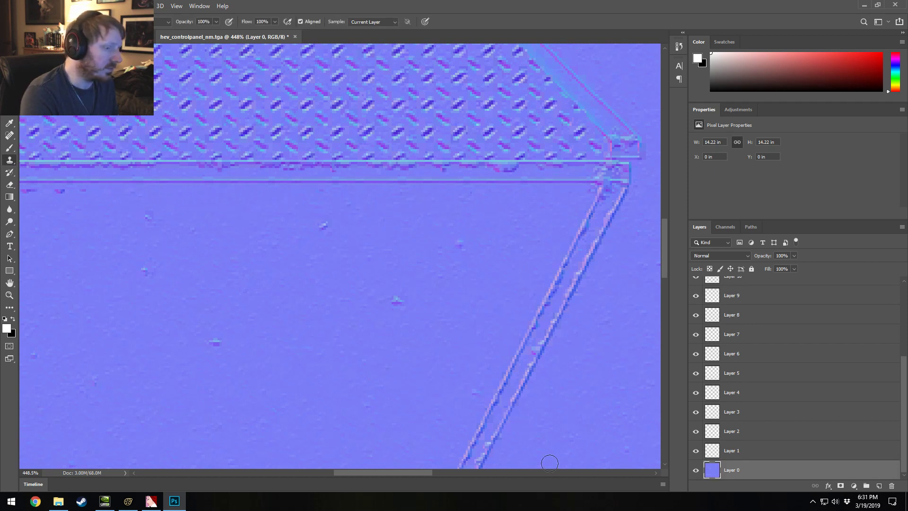
pyautogui.moveTo(429, 470); pyautogui.dragTo(345, 470)
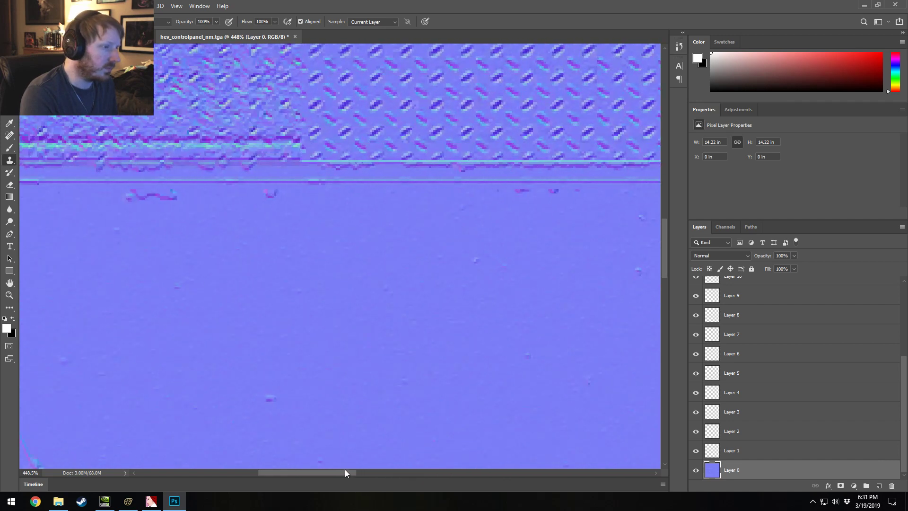
pyautogui.moveTo(577, 196); pyautogui.dragTo(125, 197)
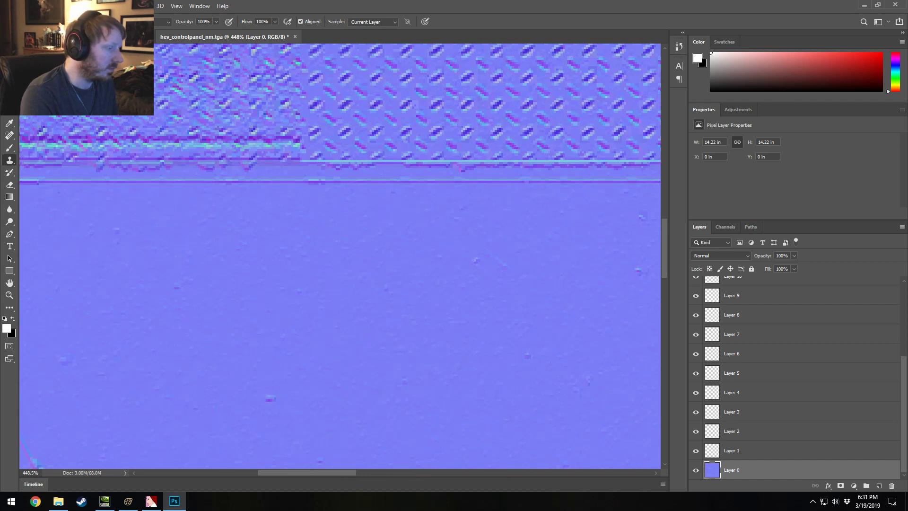
pyautogui.moveTo(318, 473); pyautogui.dragTo(271, 472)
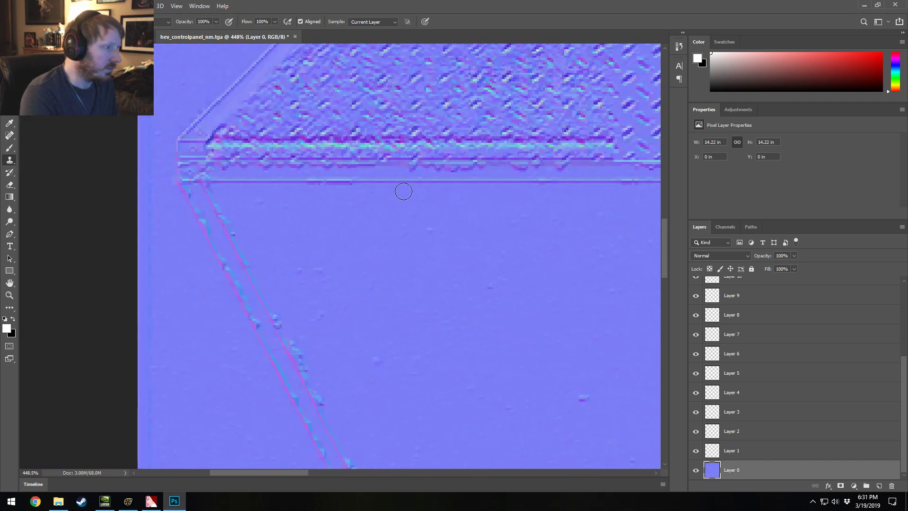
pyautogui.press('m')
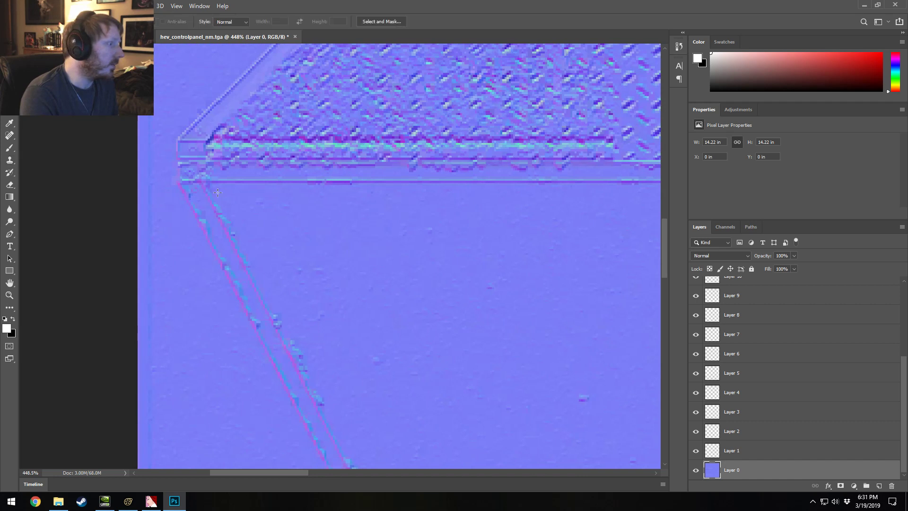
pyautogui.moveTo(206, 164); pyautogui.dragTo(288, 174)
pyautogui.click(210, 165)
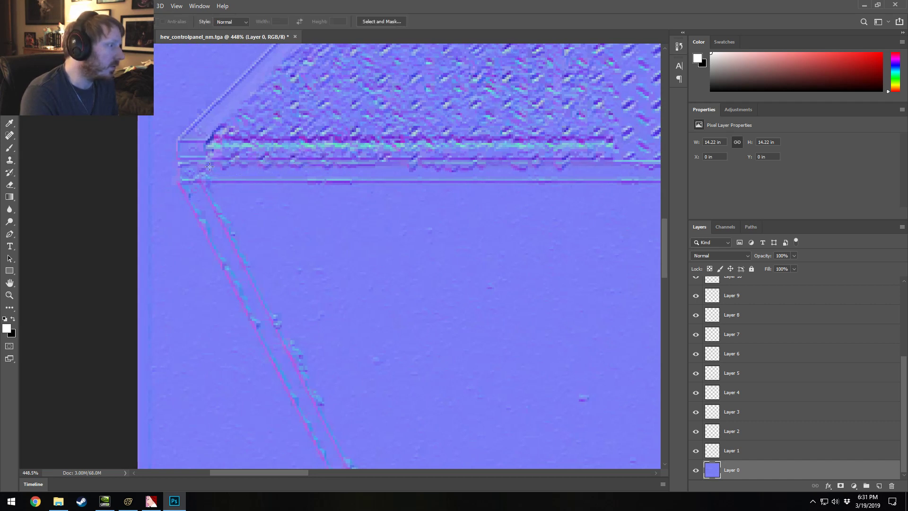
pyautogui.keyDown('alt'); pyautogui.scroll(-11, 448, 165); pyautogui.keyUp('alt')
pyautogui.keyDown('alt'); pyautogui.scroll(10, 656, 165); pyautogui.keyUp('alt')
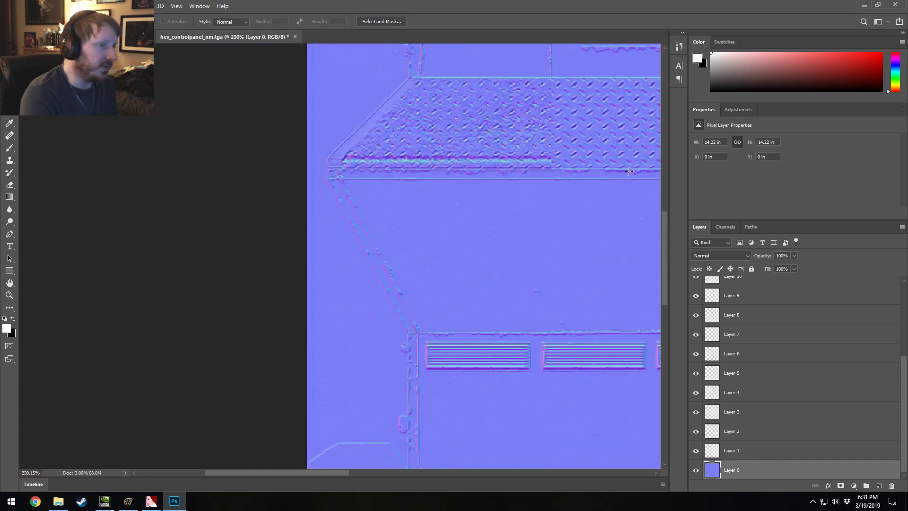
# Step: Switch to Source Filmmaker to check the control panel's front edge in the shot, and return to the normal map
pyautogui.hotkey('alt', 'Tab')
pyautogui.press('Tab')
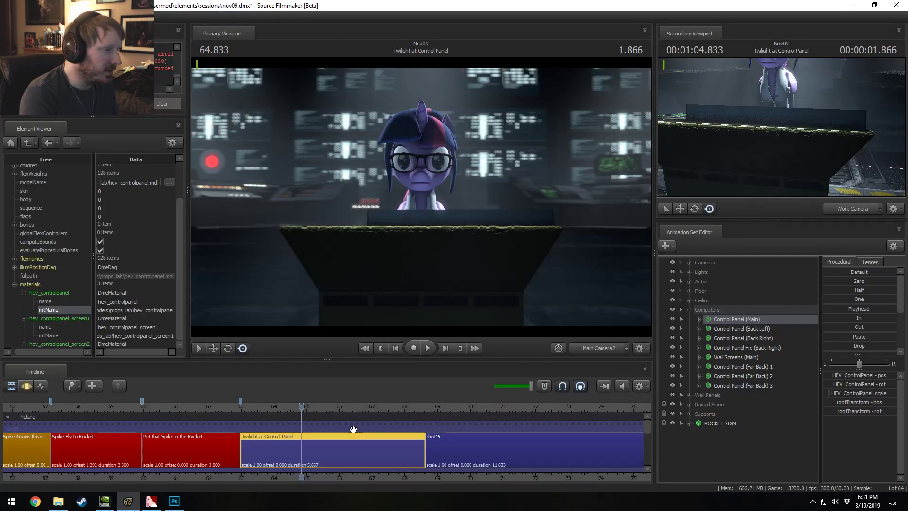
pyautogui.hotkey('alt', 'Tab')
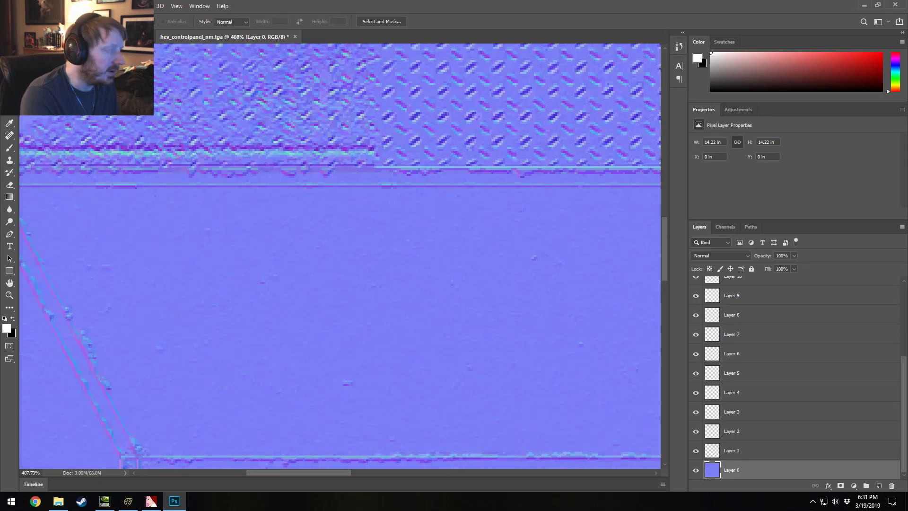
# Step: Select a short stretch of the trim's upper edge near its middle and clone clean surface over the chips inside it
pyautogui.moveTo(333, 472); pyautogui.dragTo(401, 481)
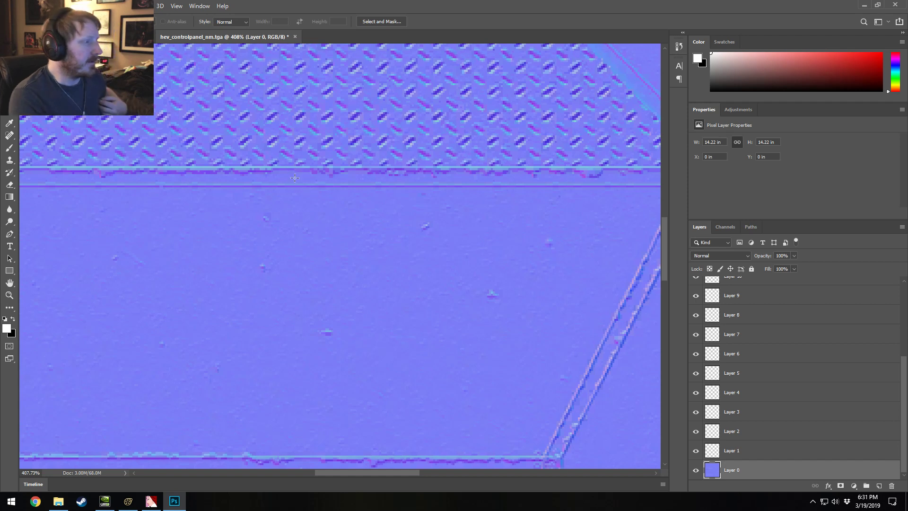
pyautogui.moveTo(283, 167); pyautogui.dragTo(364, 182)
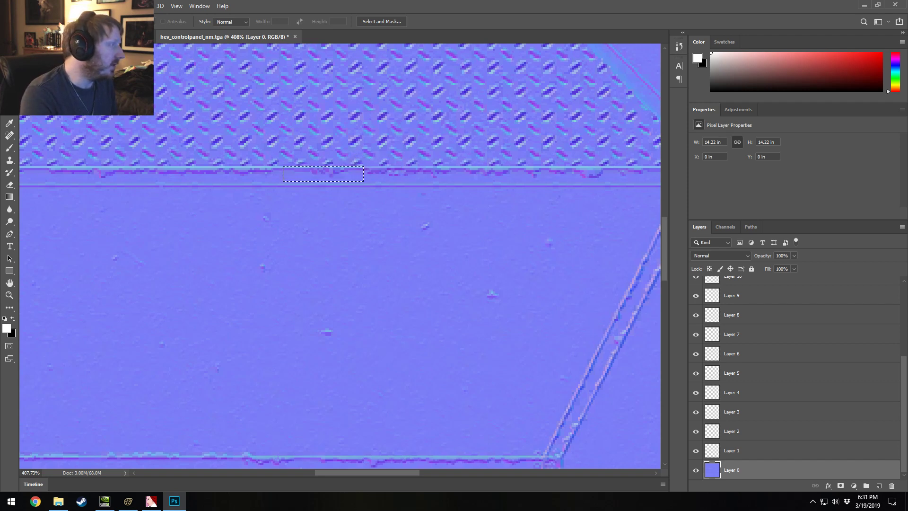
pyautogui.click(9, 160)
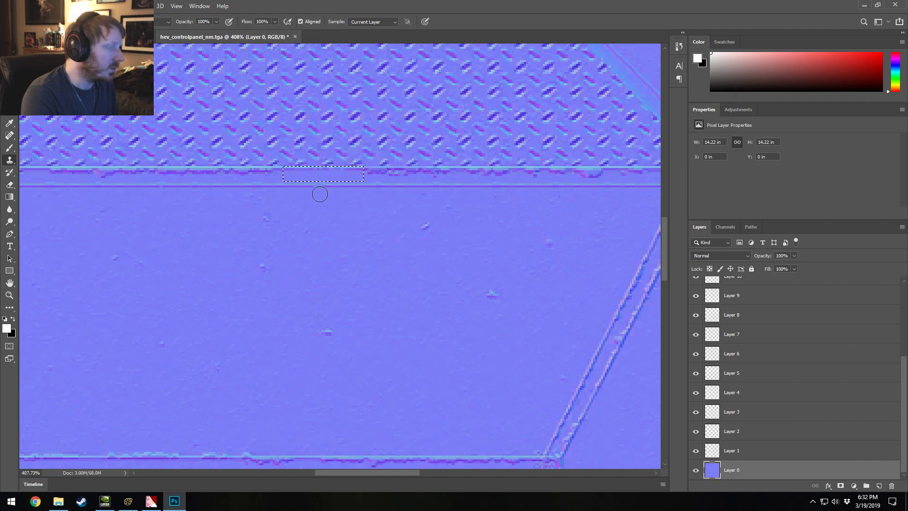
pyautogui.keyDown('alt'); pyautogui.scroll(3, 304, 144); pyautogui.keyUp('alt')
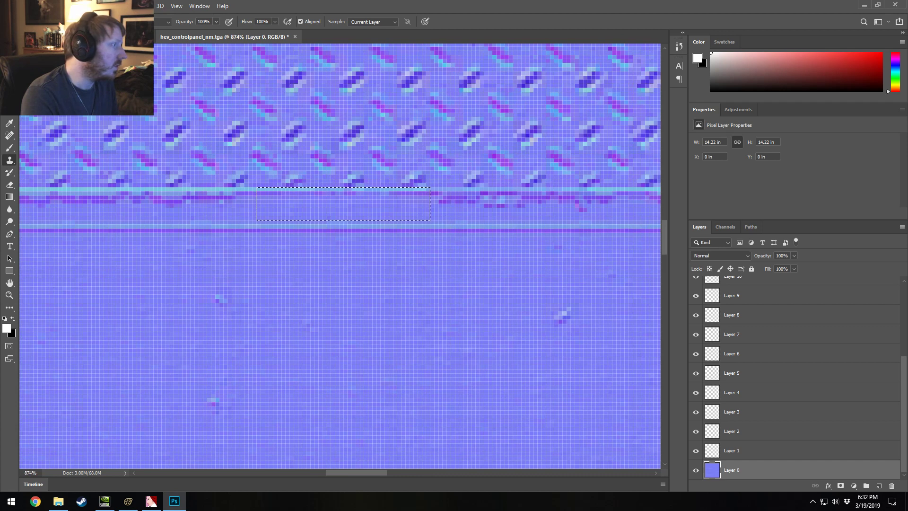
# Step: With the Pencil at reduced opacity, redraw the purple edge line in the cleaned stretch using the sampled edge colour, and clear the selection
pyautogui.click(8, 151)
pyautogui.click(59, 157)
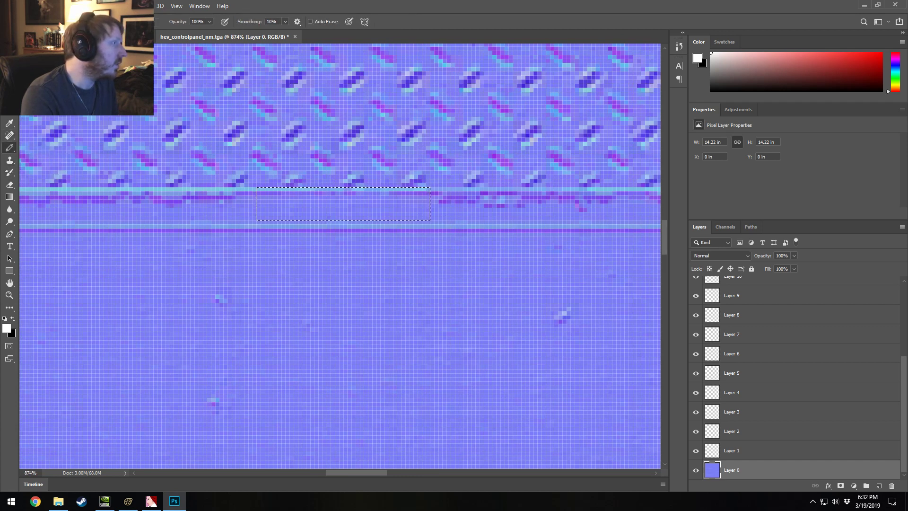
pyautogui.keyDown('alt'); pyautogui.scroll(-3, 403, 202); pyautogui.keyUp('alt')
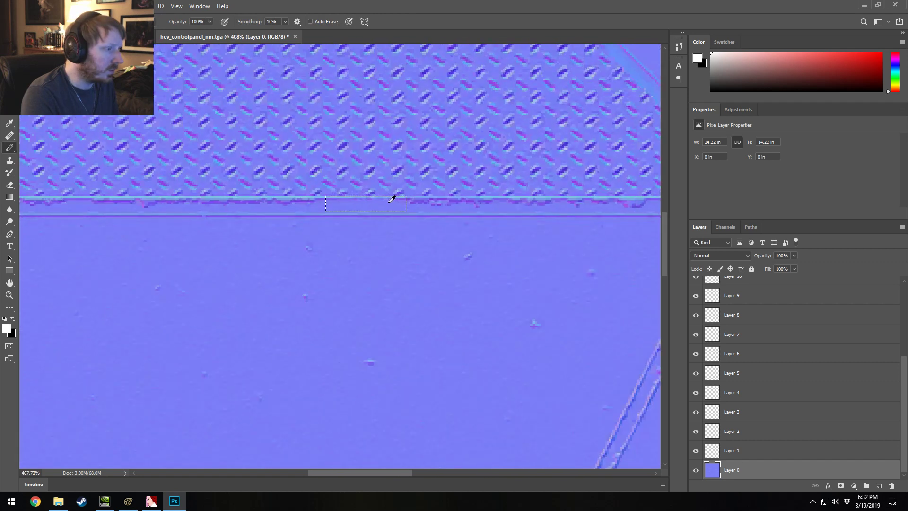
pyautogui.keyDown('alt'); pyautogui.click(404, 196); pyautogui.keyUp('alt')
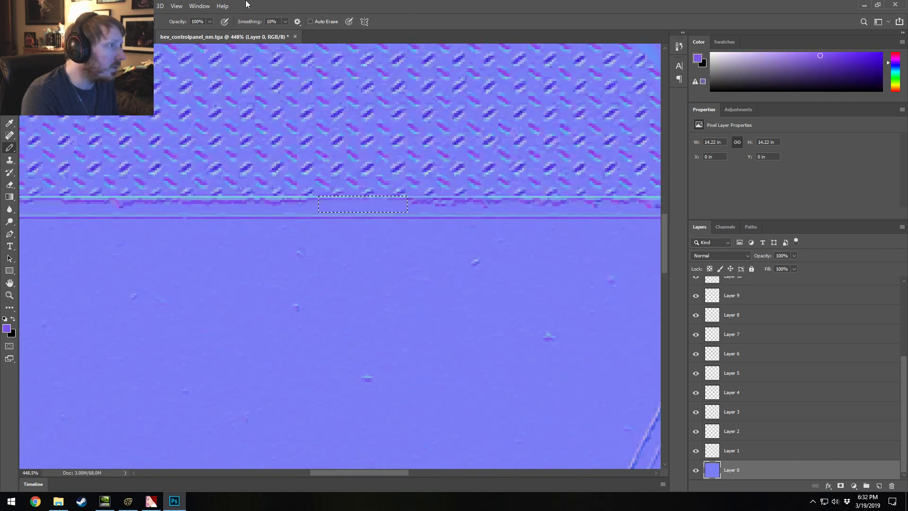
pyautogui.moveTo(194, 31); pyautogui.dragTo(172, 34)
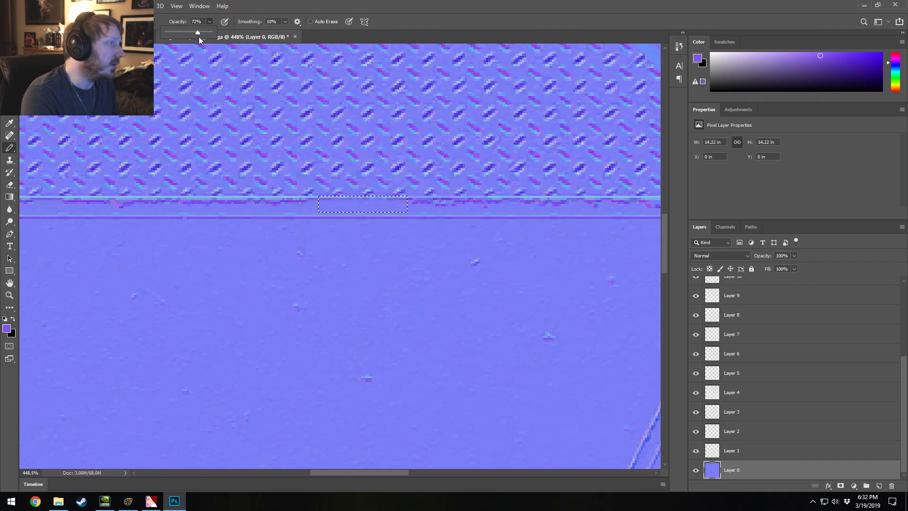
pyautogui.keyDown('alt'); pyautogui.scroll(1, 402, 197); pyautogui.keyUp('alt')
pyautogui.keyDown('alt'); pyautogui.scroll(-1, 401, 197); pyautogui.keyUp('alt')
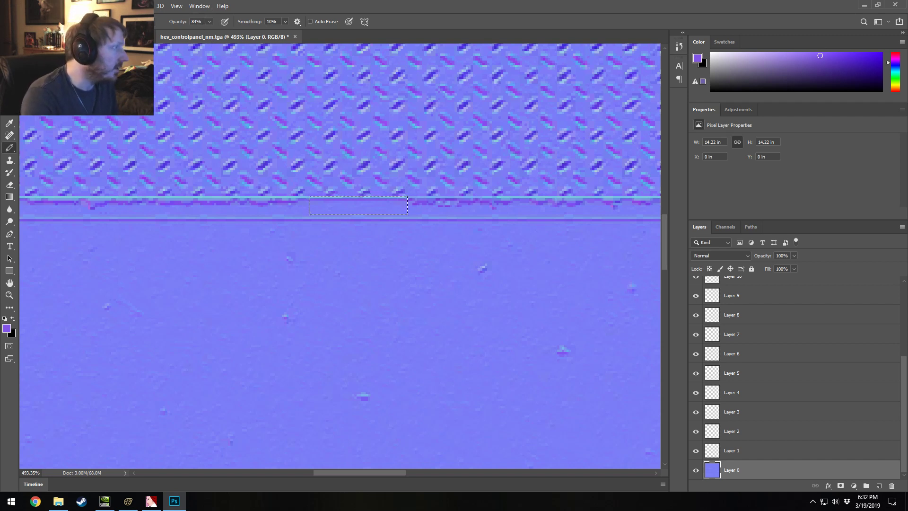
pyautogui.click(9, 61)
pyautogui.rightClick(196, 167)
pyautogui.click(219, 178)
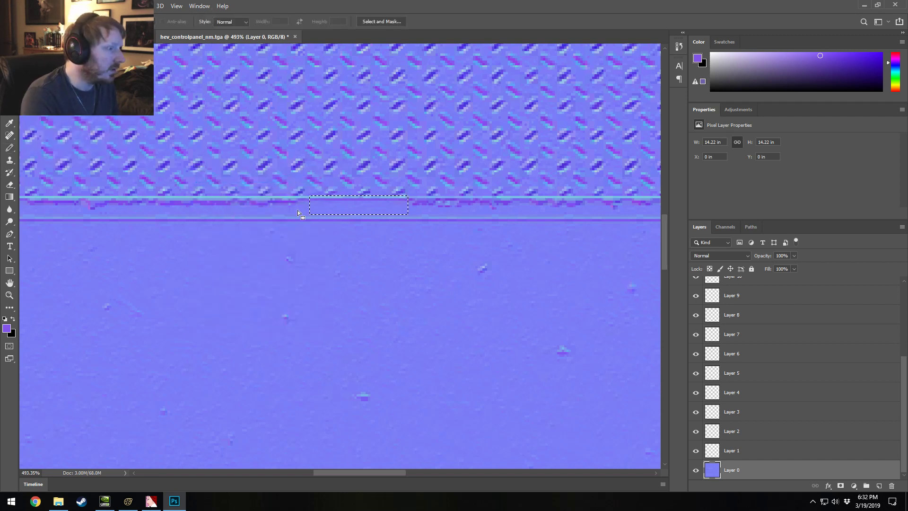
pyautogui.rightClick(324, 169)
pyautogui.click(354, 183)
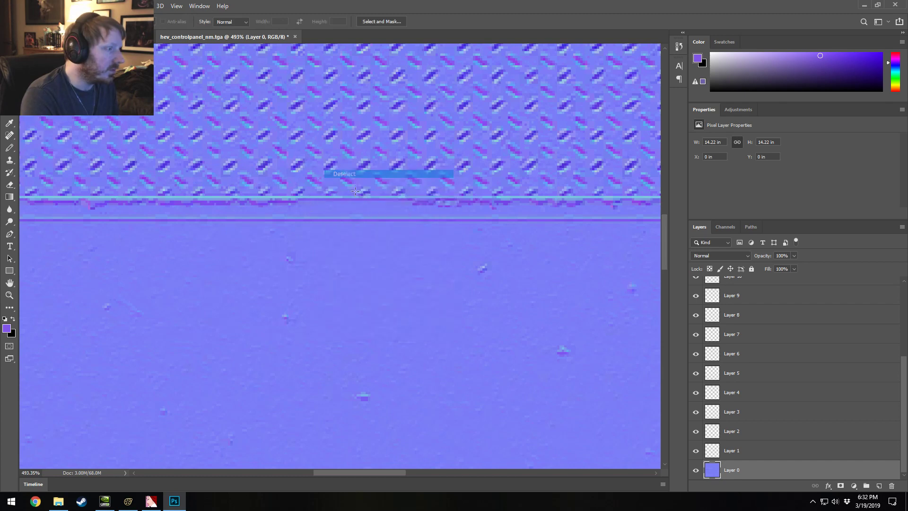
# Step: Copy the cleaned stretch of upper trim edge and place two copies end to end over the chips on its left side
pyautogui.keyDown('alt'); pyautogui.scroll(-3, 368, 265); pyautogui.keyUp('alt')
pyautogui.keyDown('alt'); pyautogui.scroll(2, 378, 261); pyautogui.keyUp('alt')
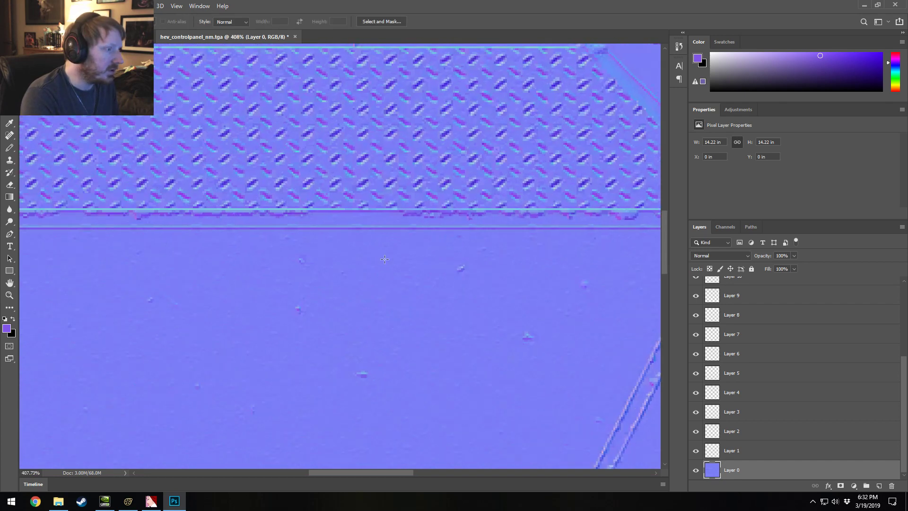
pyautogui.keyDown('alt'); pyautogui.scroll(-2, 434, 254); pyautogui.keyUp('alt')
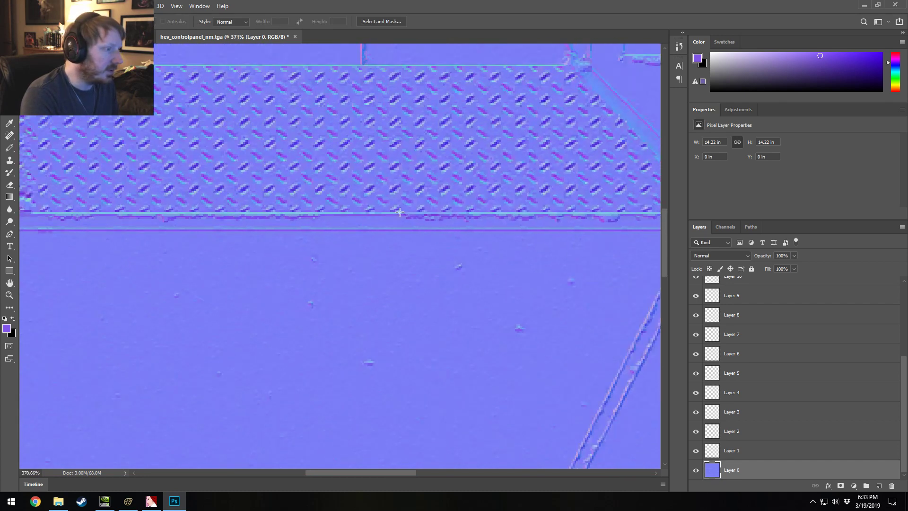
pyautogui.keyDown('alt'); pyautogui.scroll(2, 341, 208); pyautogui.keyUp('alt')
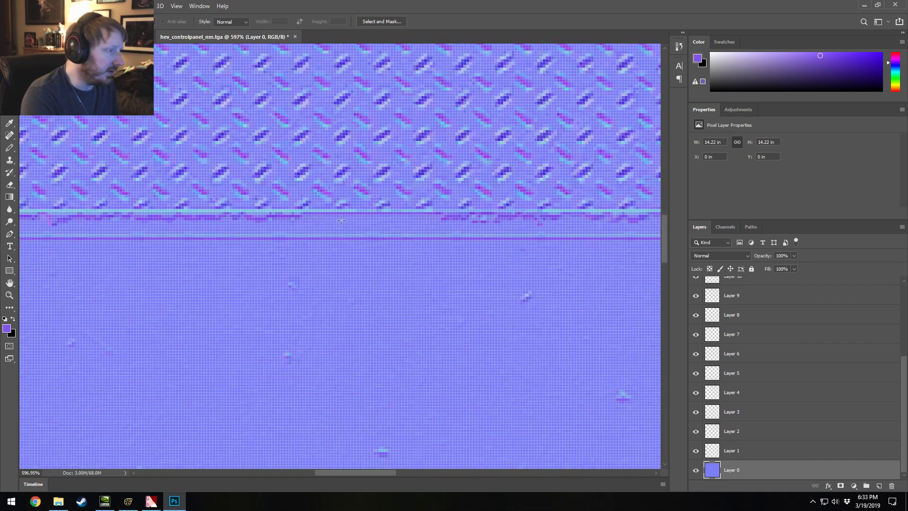
pyautogui.moveTo(304, 209); pyautogui.dragTo(435, 228)
pyautogui.keyDown('alt'); pyautogui.scroll(-2, 428, 233); pyautogui.keyUp('alt')
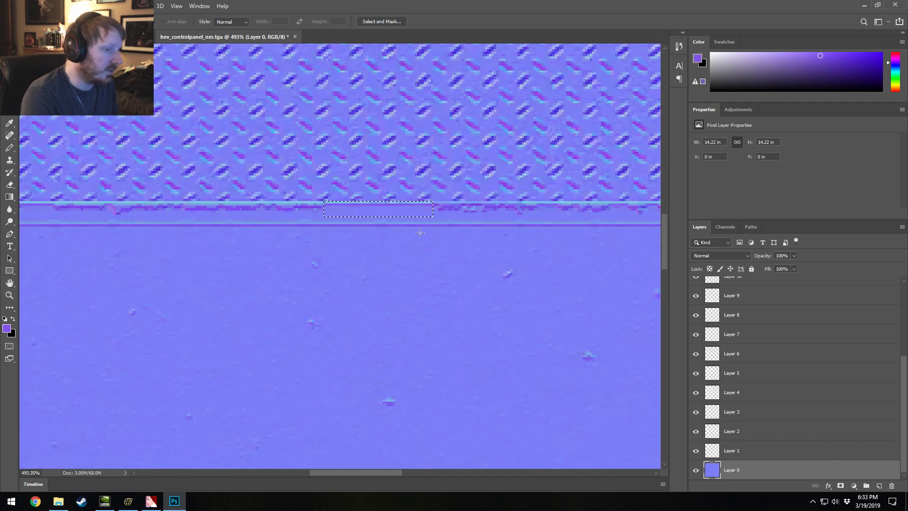
pyautogui.hotkey('ctrl', 'j')
pyautogui.press('v')
pyautogui.moveTo(405, 213); pyautogui.dragTo(295, 214)
pyautogui.hotkey('ctrl', 'v')
pyautogui.moveTo(371, 257); pyautogui.dragTo(197, 210)
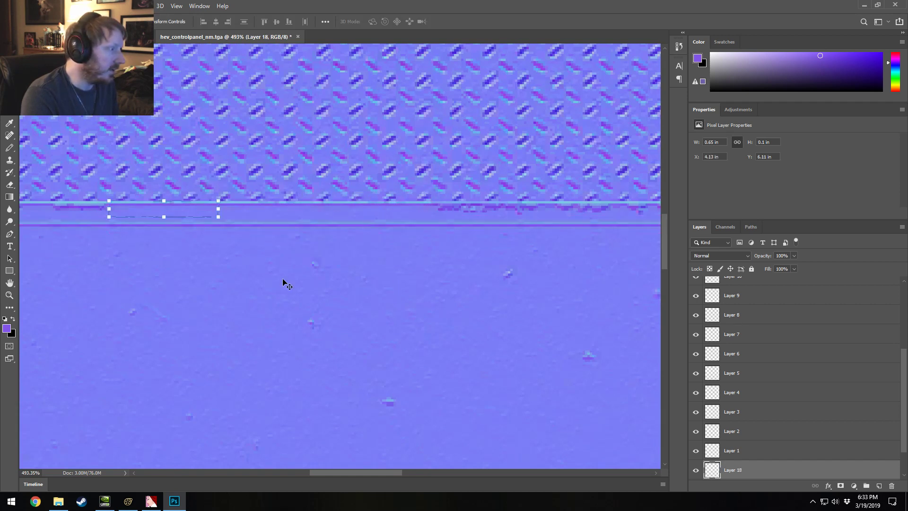
# Step: Paste three more copies of the clean edge stretch and line them up leftward along the trim's upper edge
pyautogui.hotkey('ctrl', 'v')
pyautogui.scroll(-1, 270, 267)
pyautogui.moveTo(328, 233); pyautogui.dragTo(46, 186)
pyautogui.moveTo(380, 473); pyautogui.dragTo(328, 464)
pyautogui.hotkey('ctrl', 'v')
pyautogui.moveTo(334, 252); pyautogui.dragTo(309, 184)
pyautogui.hotkey('ctrl', 'v')
pyautogui.keyDown('alt'); pyautogui.moveTo(337, 252); pyautogui.dragTo(213, 192); pyautogui.keyUp('alt')
# Step: Paste further copies to cover the trim's upper edge up to its left corner, and choose the Eraser for the last copy
pyautogui.hotkey('ctrl', 'v')
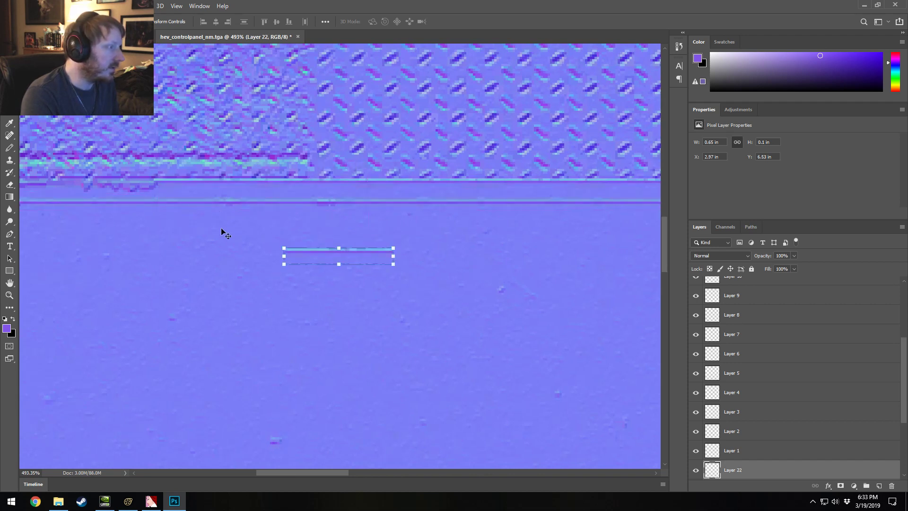
pyautogui.moveTo(310, 261); pyautogui.dragTo(76, 191)
pyautogui.moveTo(295, 473); pyautogui.dragTo(236, 473)
pyautogui.hotkey('ctrl', 'v')
pyautogui.moveTo(454, 262); pyautogui.dragTo(346, 193)
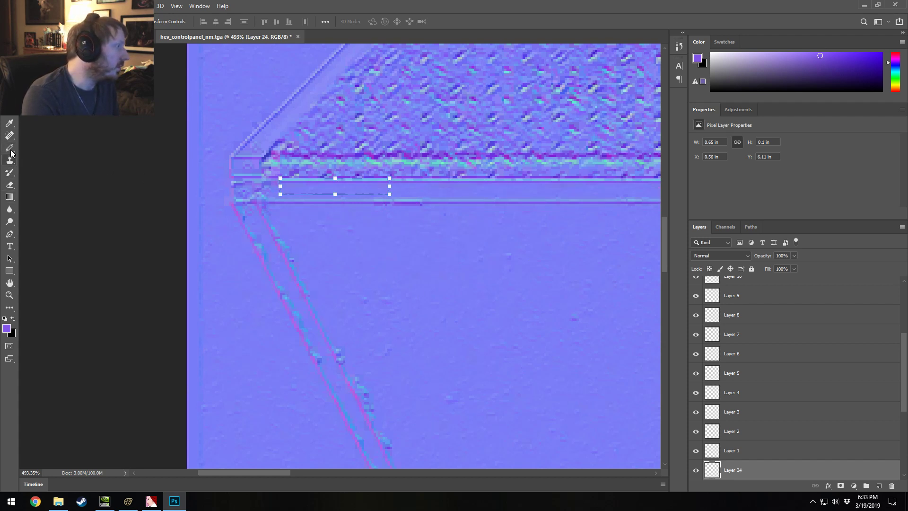
pyautogui.click(10, 186)
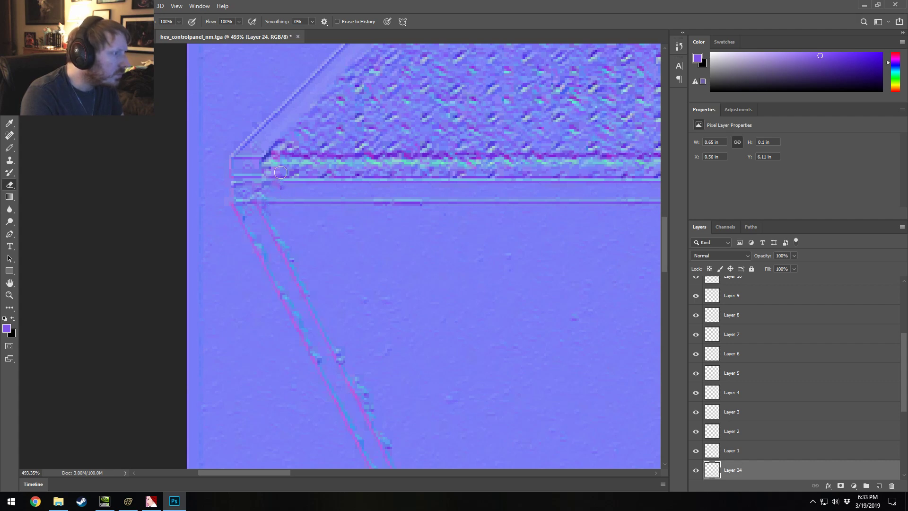
# Step: Paste two copies of the clean edge stretch over the remaining chips right of the trim's middle
pyautogui.keyDown('alt'); pyautogui.scroll(-6, 447, 281); pyautogui.keyUp('alt')
pyautogui.keyDown('alt'); pyautogui.scroll(3, 284, 192); pyautogui.keyUp('alt')
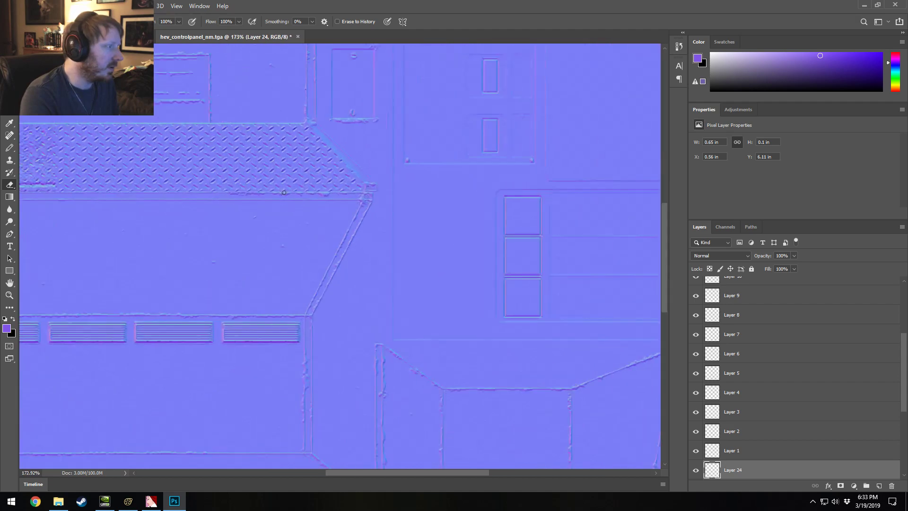
pyautogui.keyDown('alt'); pyautogui.scroll(4, 284, 193); pyautogui.keyUp('alt')
pyautogui.hotkey('ctrl', 'v')
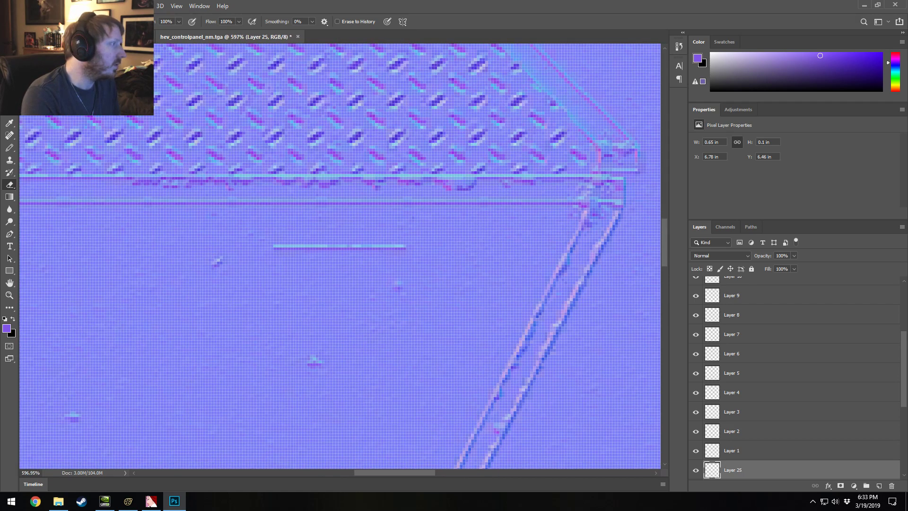
pyautogui.press('v')
pyautogui.moveTo(317, 251); pyautogui.dragTo(167, 181)
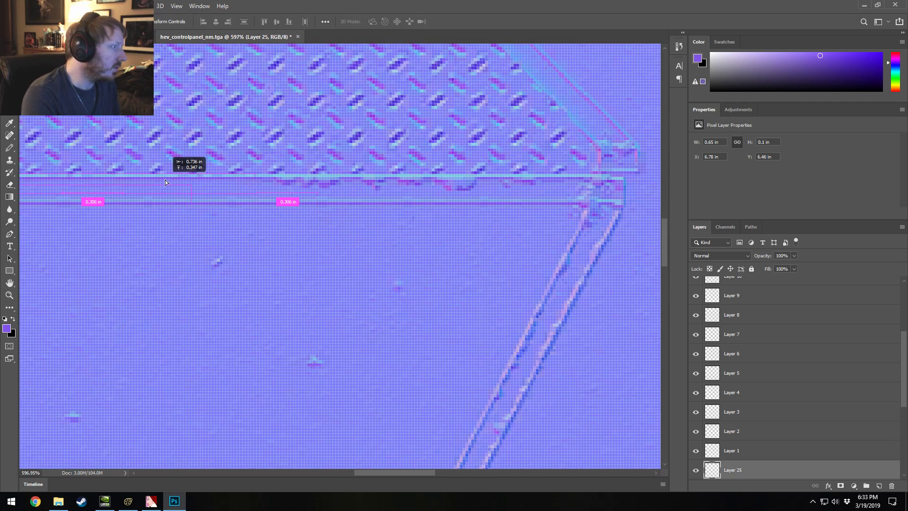
pyautogui.keyDown('alt'); pyautogui.scroll(-1, 168, 182); pyautogui.keyUp('alt')
pyautogui.hotkey('ctrl', 'v')
pyautogui.moveTo(328, 256); pyautogui.dragTo(288, 187)
# Step: Paste two more copies and line them up along the upper edge to the trim's right corner
pyautogui.hotkey('ctrl', 'v')
pyautogui.moveTo(353, 261); pyautogui.dragTo(421, 191)
pyautogui.hotkey('ctrl', 'v')
pyautogui.moveTo(356, 264); pyautogui.dragTo(466, 189)
pyautogui.keyDown('alt'); pyautogui.scroll(-8, 466, 276); pyautogui.keyUp('alt')
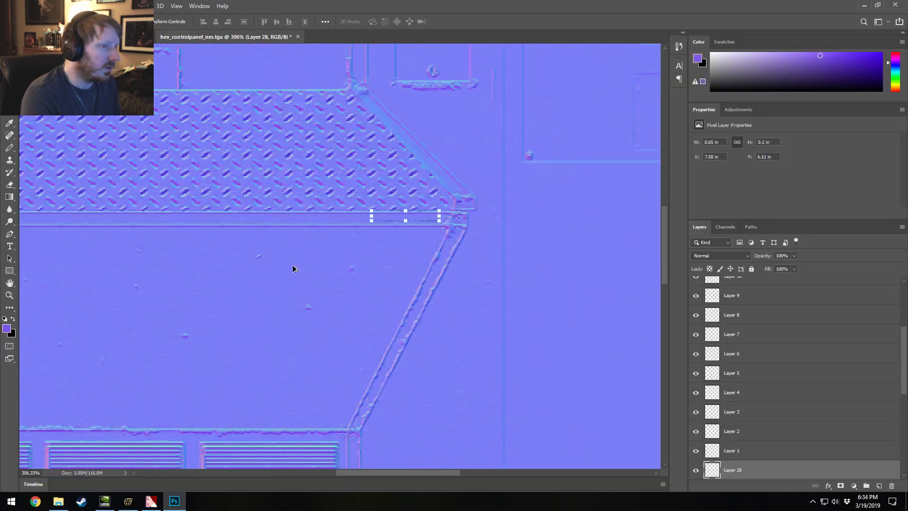
# Step: Start saving the cleaned normal map as a new file in the props_lab folder, with Targa as the format
pyautogui.press('Tab')
pyautogui.keyDown('alt'); pyautogui.scroll(3, 285, 246); pyautogui.keyUp('alt')
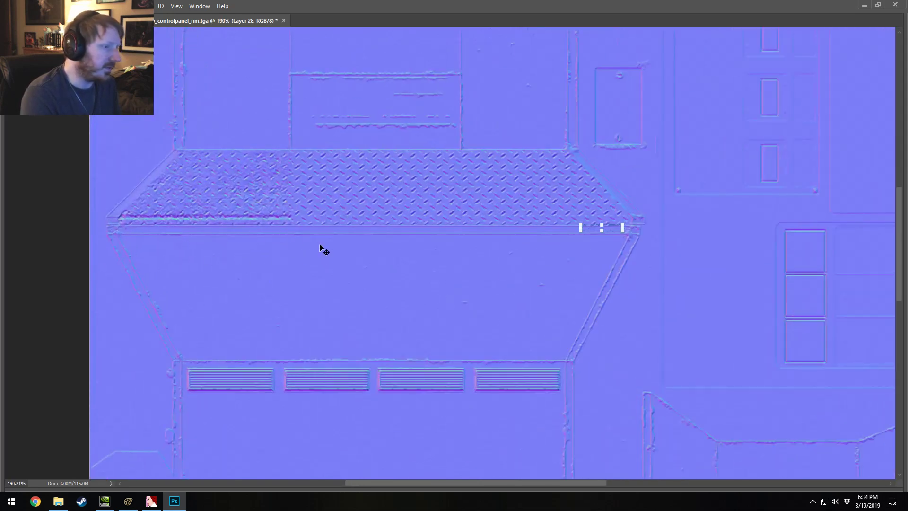
pyautogui.press('Tab')
pyautogui.press('Tab')
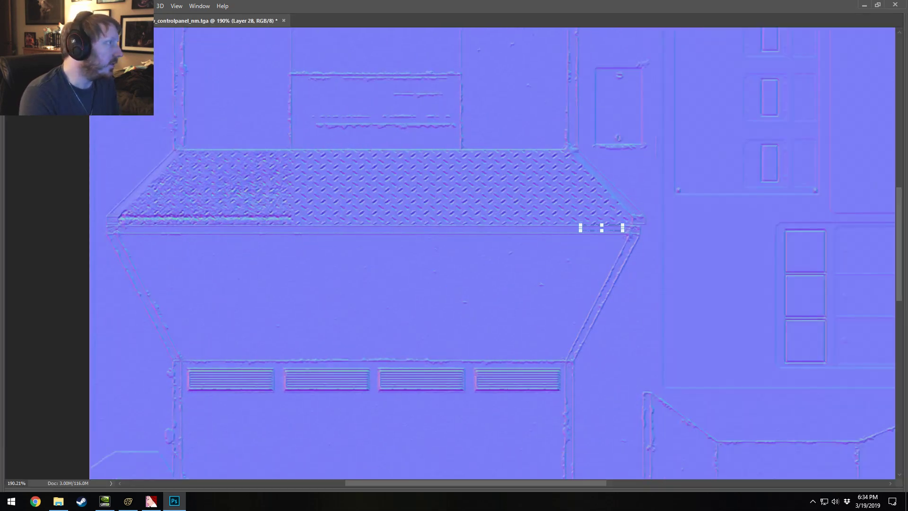
pyautogui.click(27, 6)
pyautogui.click(37, 112)
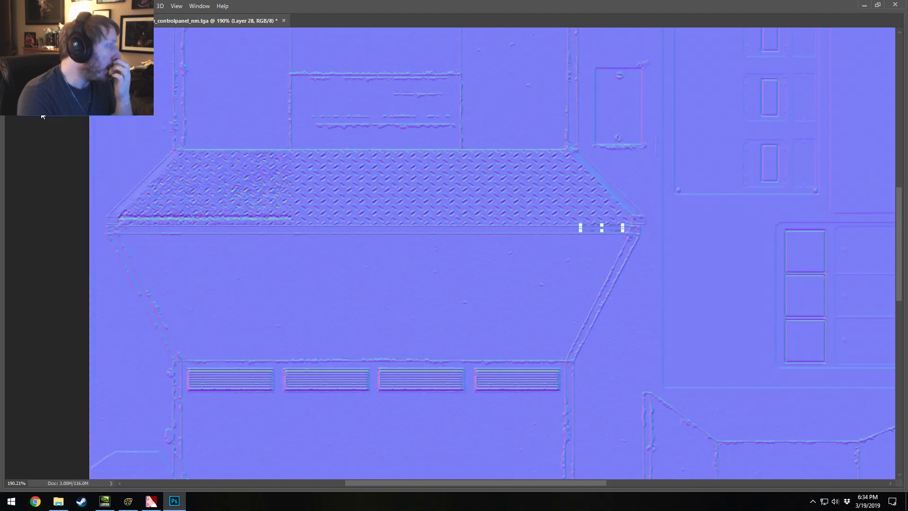
pyautogui.click(94, 392)
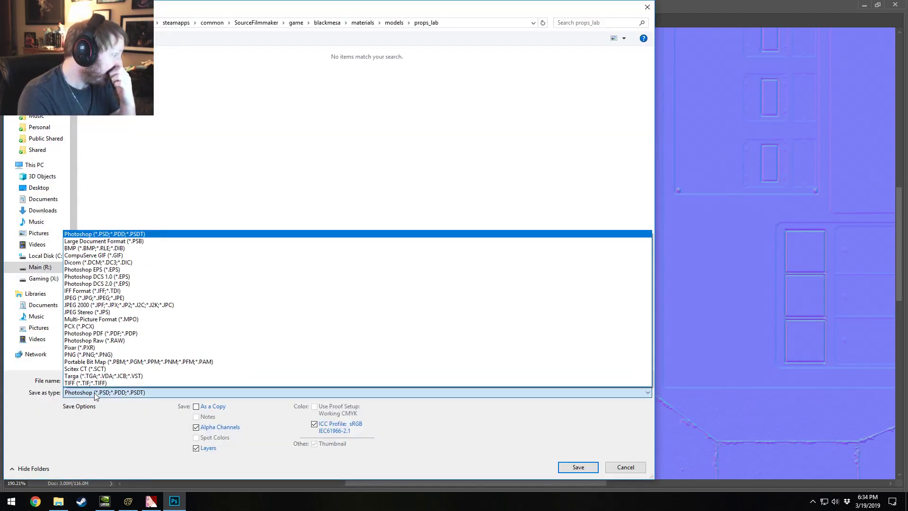
pyautogui.click(97, 376)
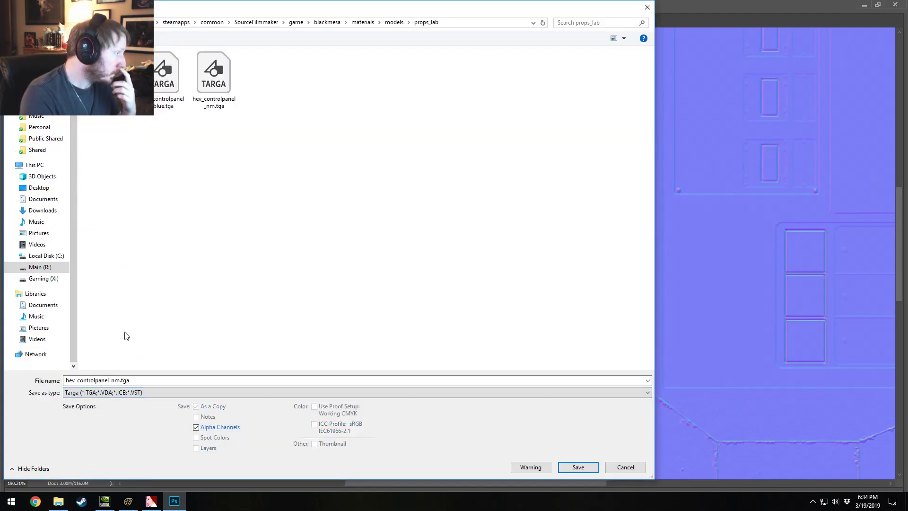
# Step: Name the file hev_controlpanel_nm_clean.tga and save it at 32 bits/pixel
pyautogui.click(122, 380)
pyautogui.click(120, 381)
pyautogui.write('_clean')
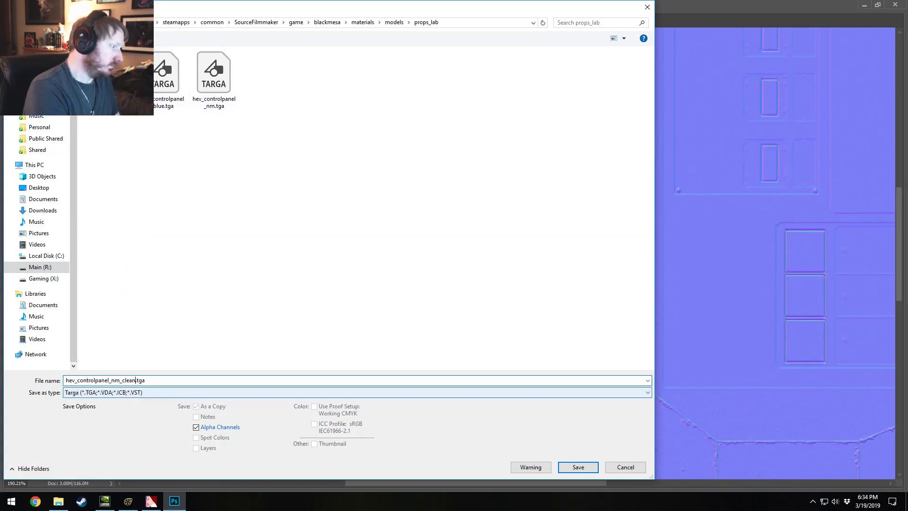
pyautogui.press('Return')
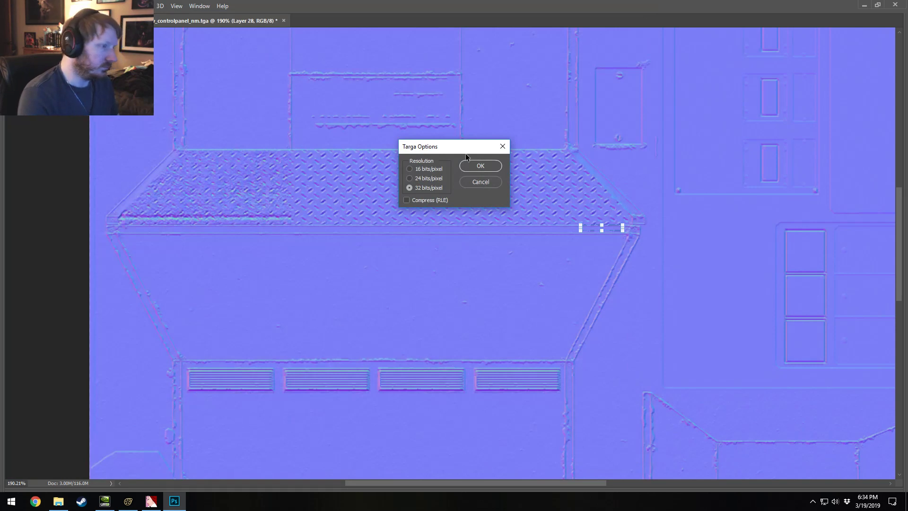
pyautogui.click(486, 170)
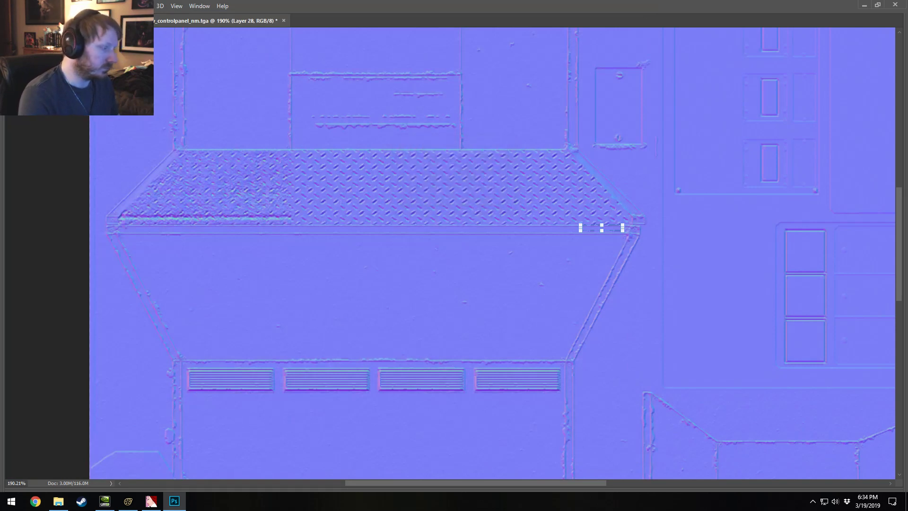
# Step: Switch to the VTF texture editor and import hev_controlpanel_blue.tga with the existing VTF options
pyautogui.click(151, 501)
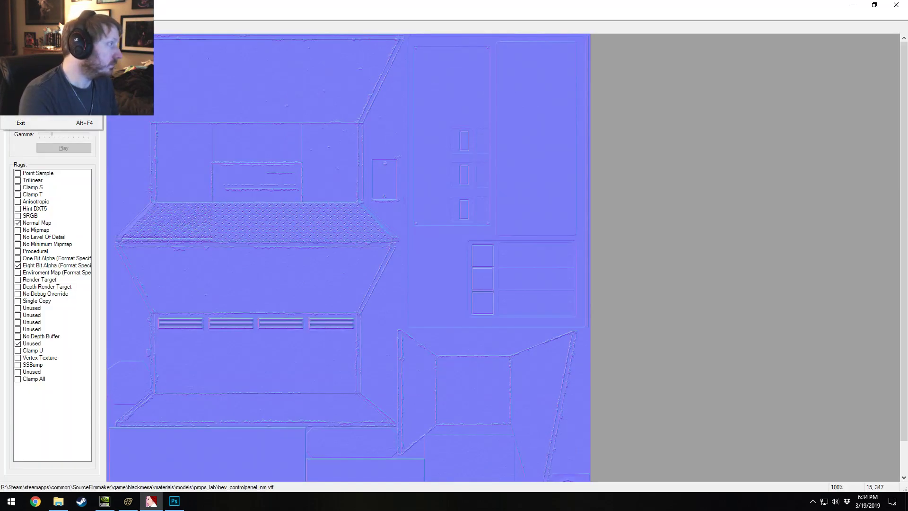
pyautogui.click(21, 76)
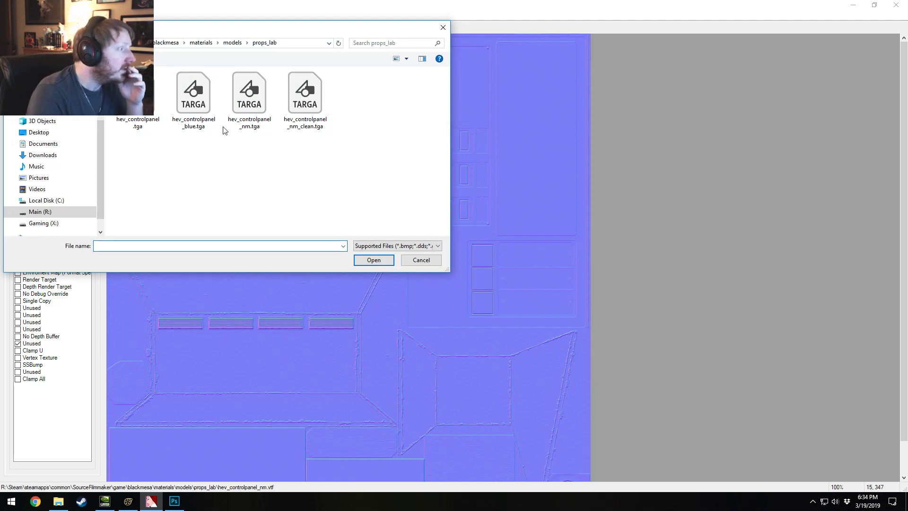
pyautogui.doubleClick(207, 94)
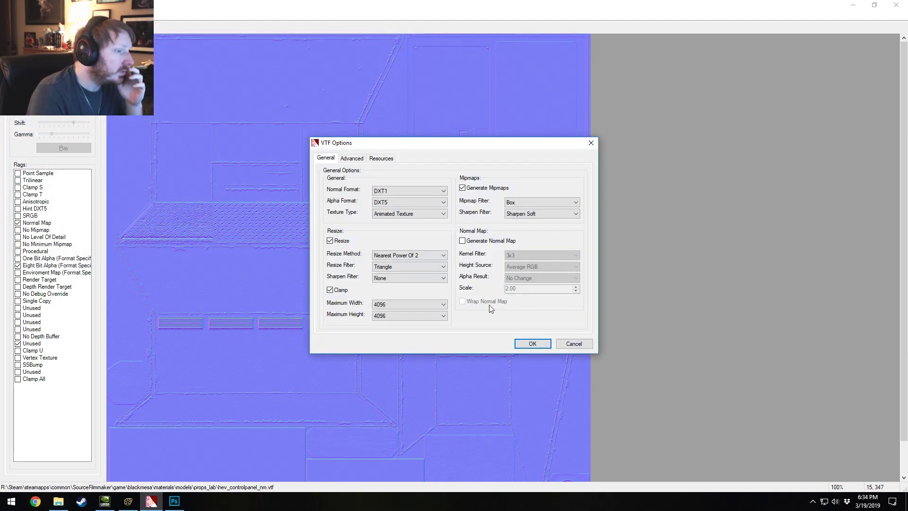
pyautogui.click(531, 343)
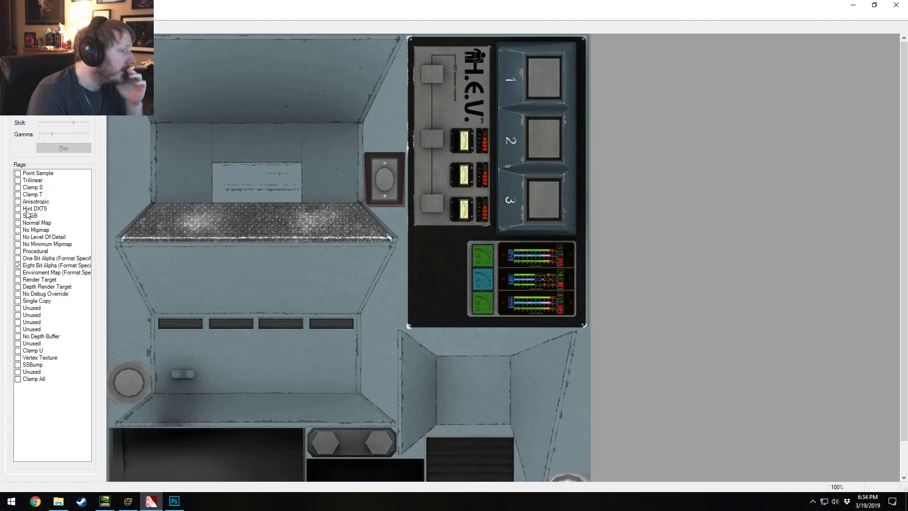
# Step: Enable the No Level Of Detail and No Mipmap flags for the blue texture
pyautogui.click(18, 223)
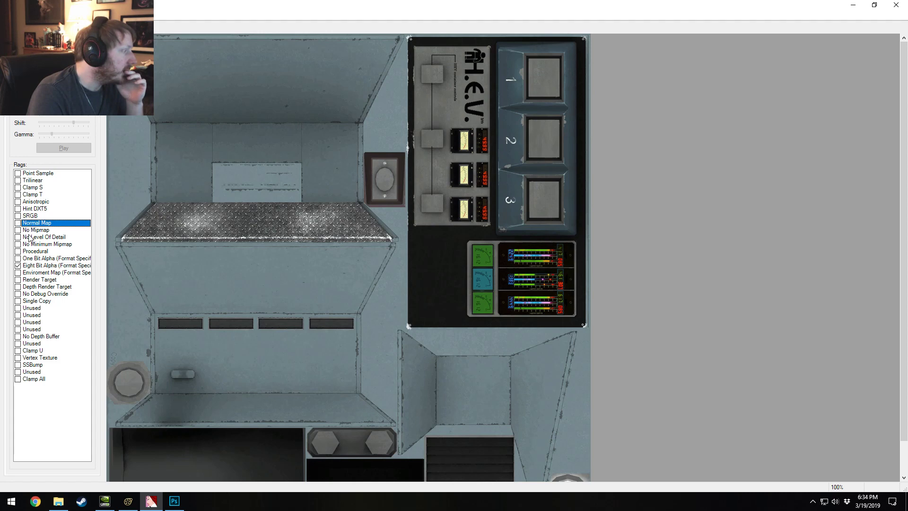
pyautogui.click(29, 237)
pyautogui.click(29, 230)
# Step: Start saving the blue texture as a VTF file and look up the control panel file names in the props_lab folder
pyautogui.hotkey('ctrl', 's')
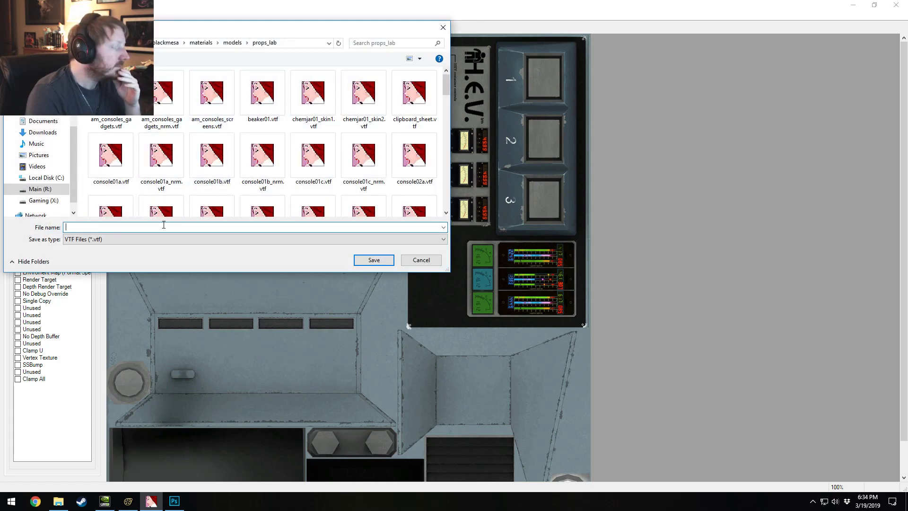
pyautogui.moveTo(254, 33); pyautogui.dragTo(551, 166)
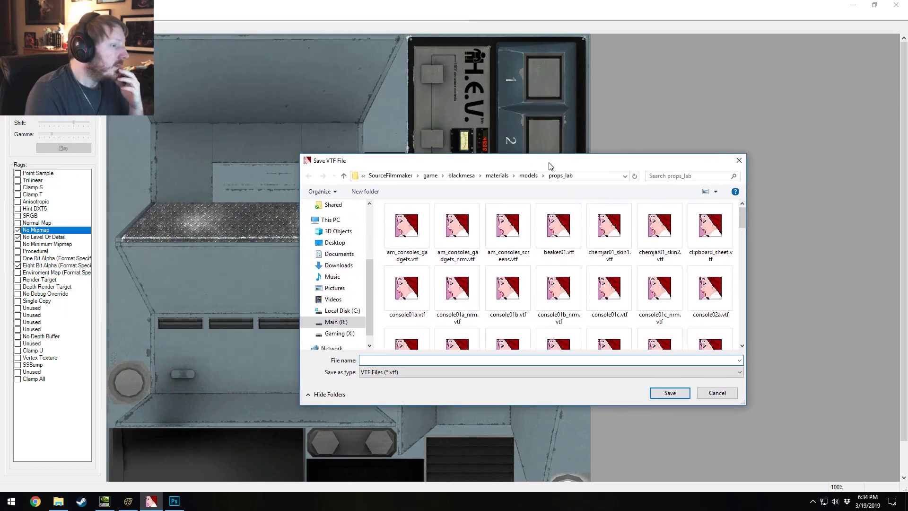
pyautogui.click(59, 501)
pyautogui.click(59, 501)
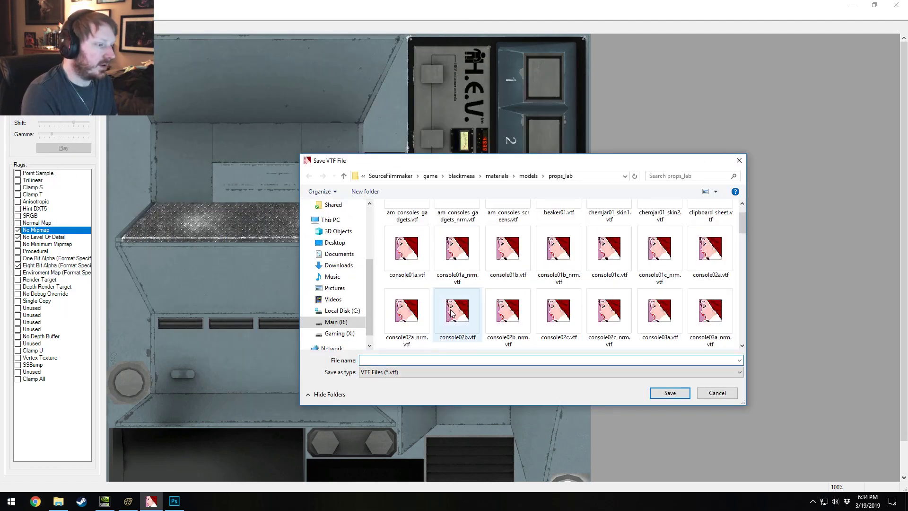
pyautogui.hotkey('alt', 'Tab')
pyautogui.hotkey('alt', 'Tab')
pyautogui.hotkey('alt', 'Tab')
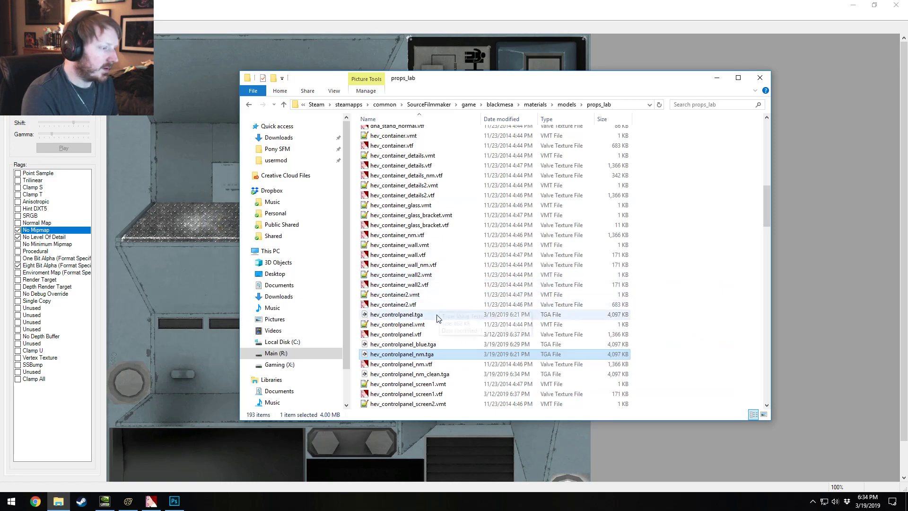
pyautogui.hotkey('alt', 'Tab')
pyautogui.scroll(-5, 559, 331)
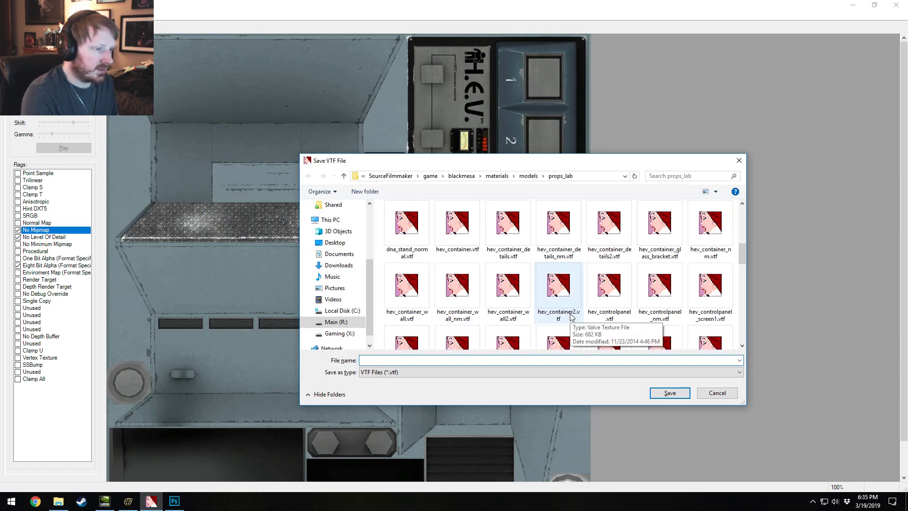
# Step: Base the file name on hev_controlpanel.vtf and save the texture as hev_controlpanel_blue.vtf
pyautogui.click(657, 298)
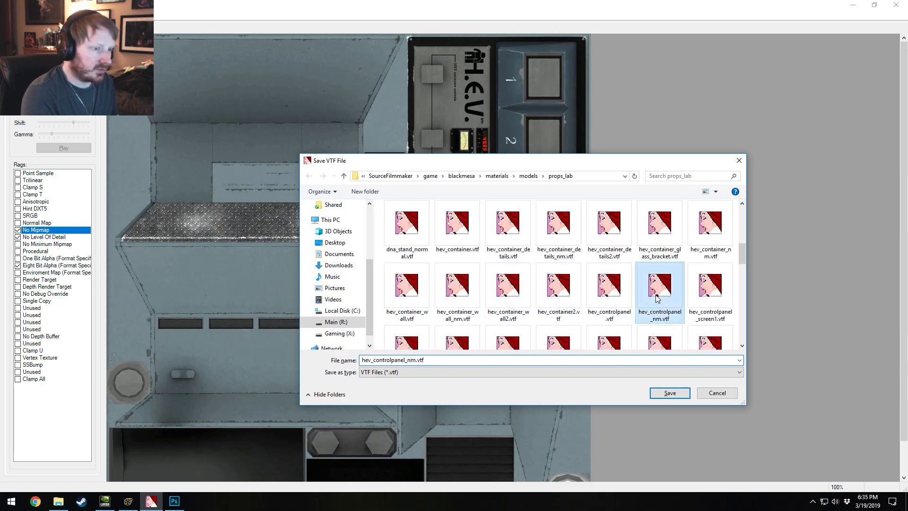
pyautogui.click(610, 286)
pyautogui.click(406, 359)
pyautogui.click(405, 360)
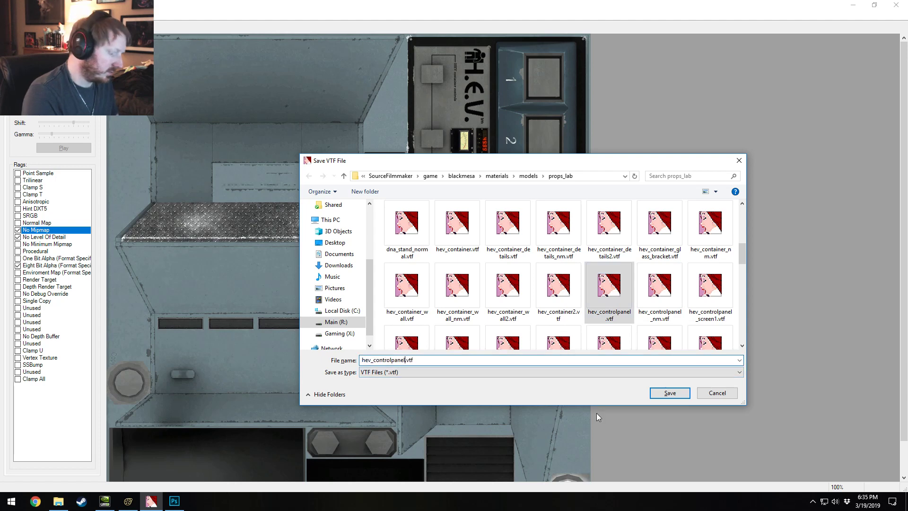
pyautogui.write('_blue')
pyautogui.press('Return')
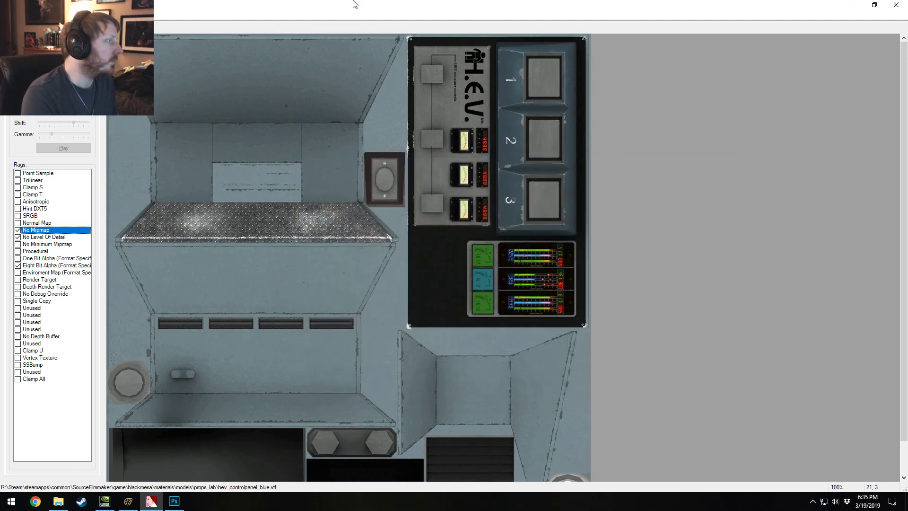
# Step: Import hev_controlpanel_nm_clean.tga with the existing VTF options and enable its Normal Map flag
pyautogui.click(9, 15)
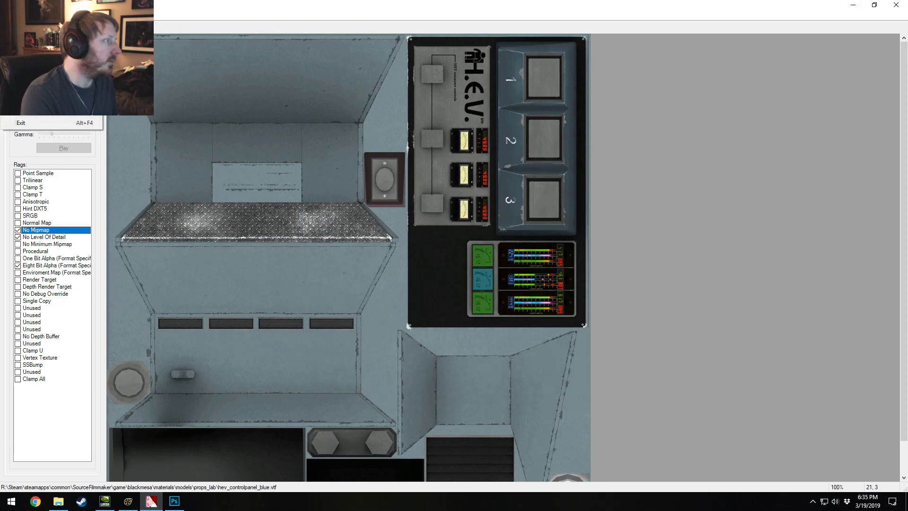
pyautogui.click(21, 74)
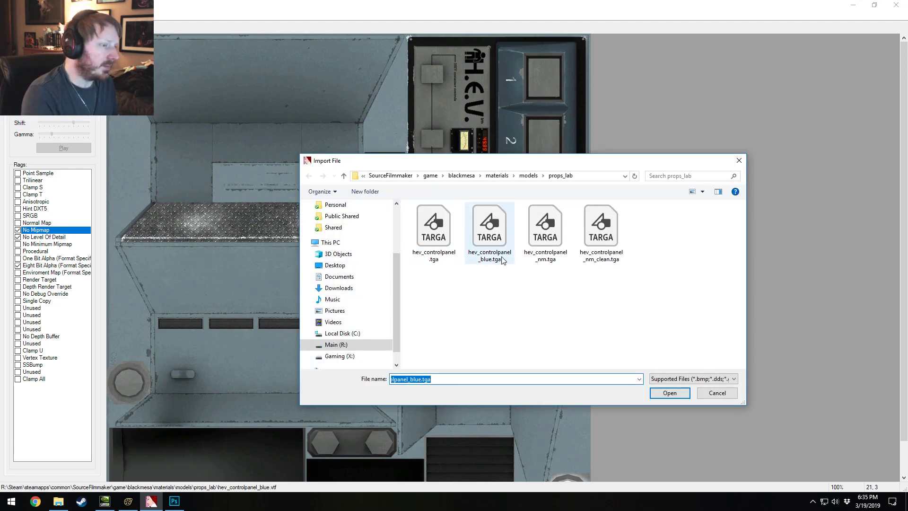
pyautogui.doubleClick(601, 226)
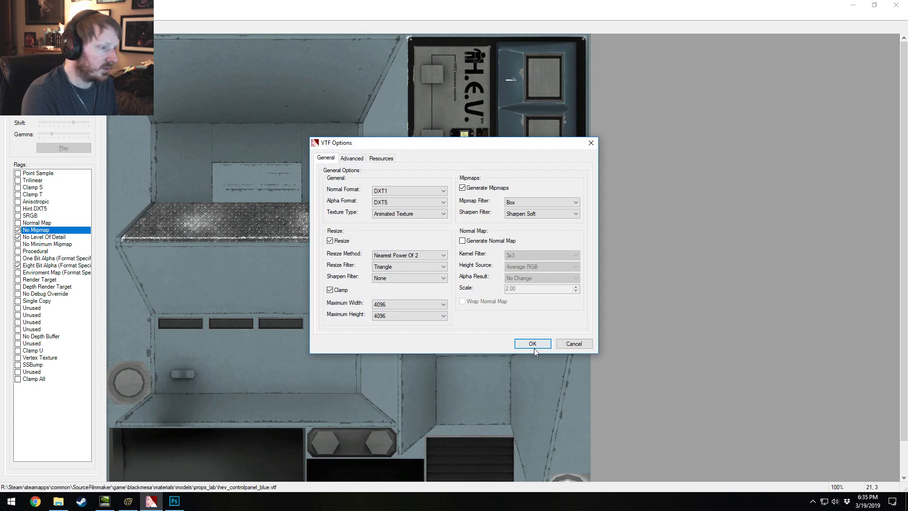
pyautogui.click(532, 344)
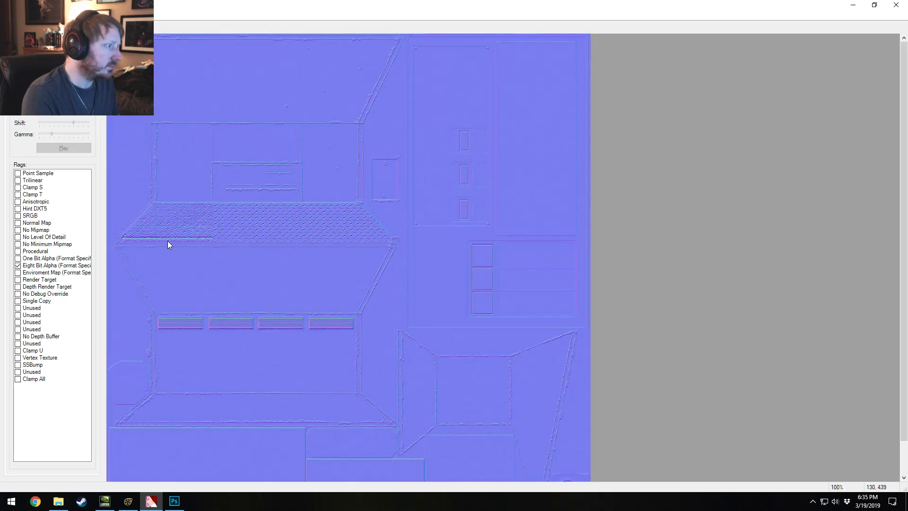
pyautogui.click(18, 223)
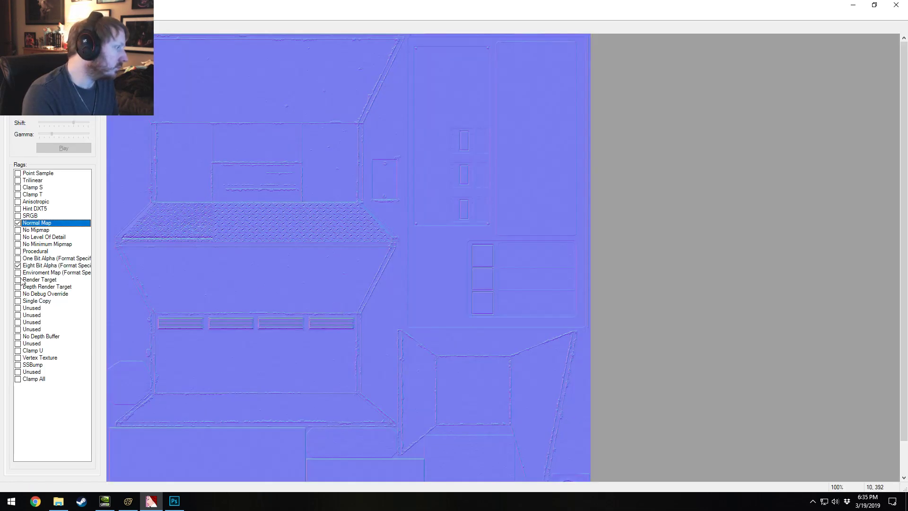
# Step: Save the imported normal map in props_lab as hev_controlpanel_nm_clean.vtf
pyautogui.hotkey('alt', 'f')
pyautogui.click(21, 71)
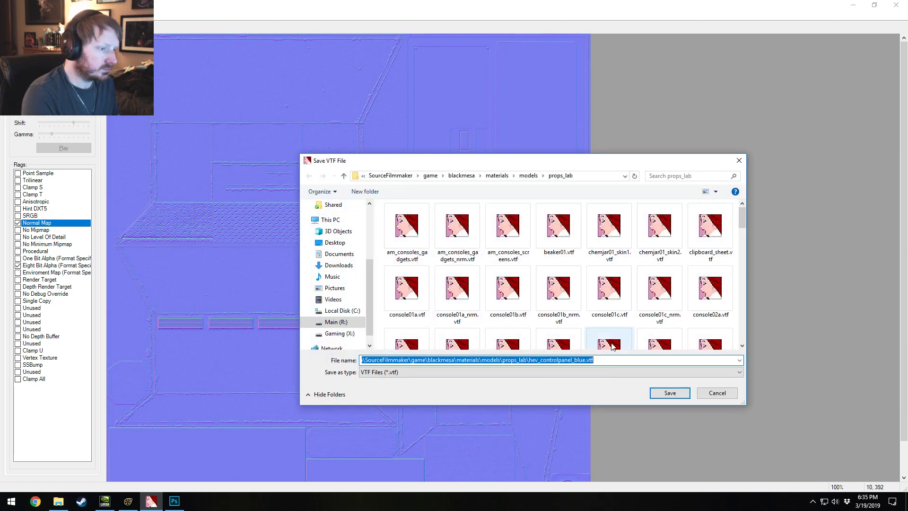
pyautogui.scroll(-3, 608, 348)
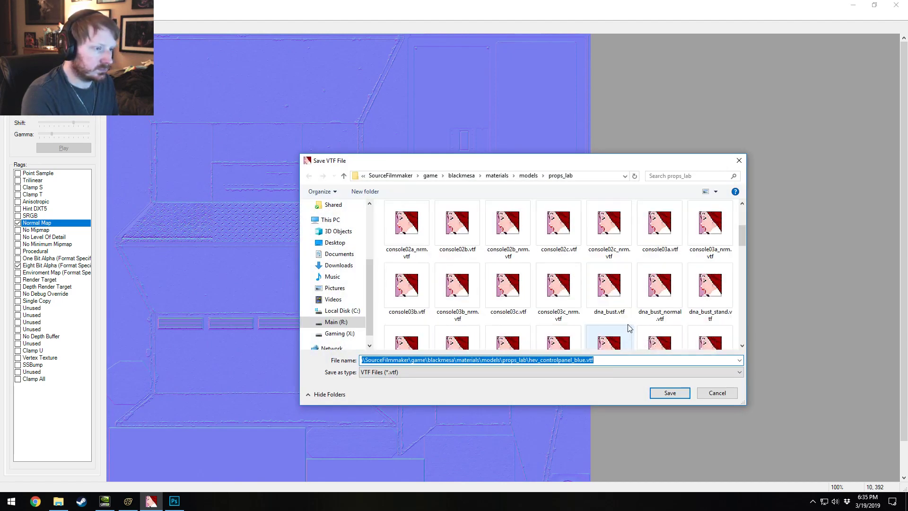
pyautogui.scroll(-3, 628, 325)
pyautogui.click(704, 250)
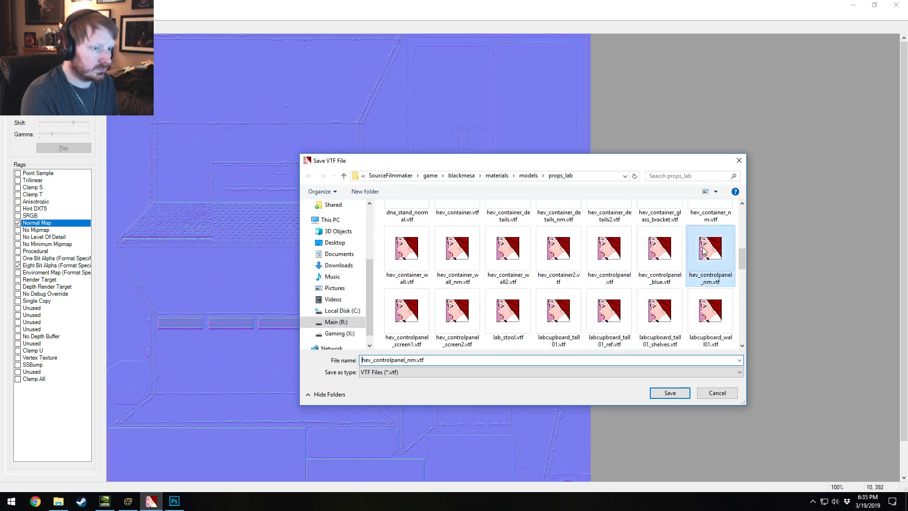
pyautogui.click(412, 360)
pyautogui.click(417, 360)
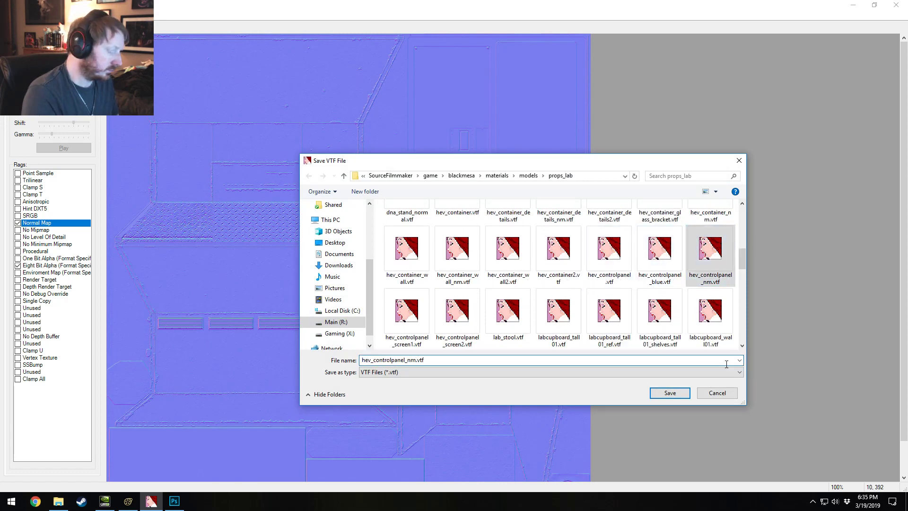
pyautogui.write('_clean')
pyautogui.press('Return')
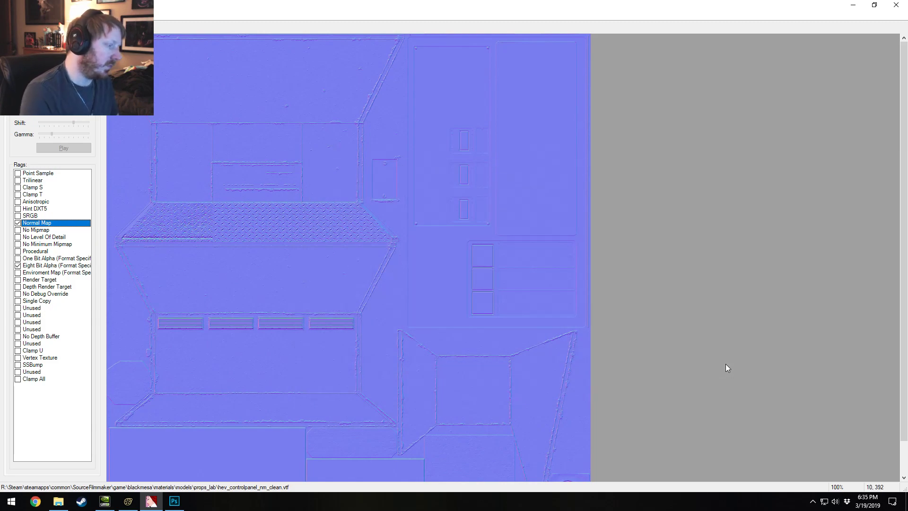
# Step: Switch to Source Filmmaker, show the Work Camera in the primary viewport and move it close to the control panel
pyautogui.click(128, 501)
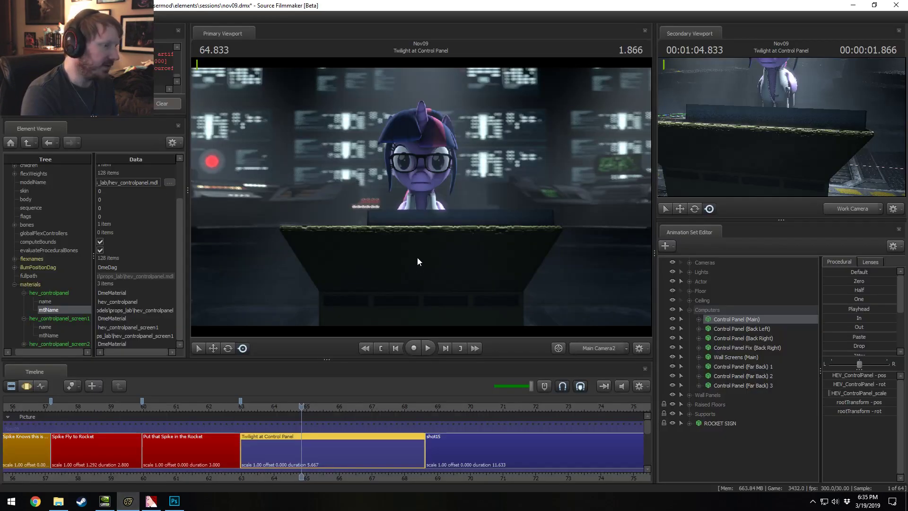
pyautogui.keyDown('ctrl'); pyautogui.click(619, 346); pyautogui.keyUp('ctrl')
pyautogui.press('w')
pyautogui.moveTo(421, 197); pyautogui.dragTo(421, 217)
pyautogui.press('a')
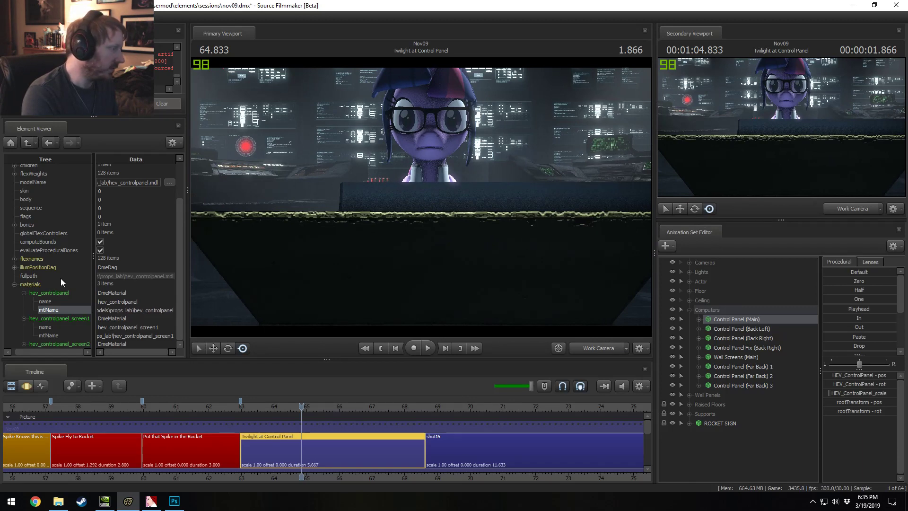
# Step: Add a string attribute named $basetexture to the hev_controlpanel material
pyautogui.rightClick(51, 294)
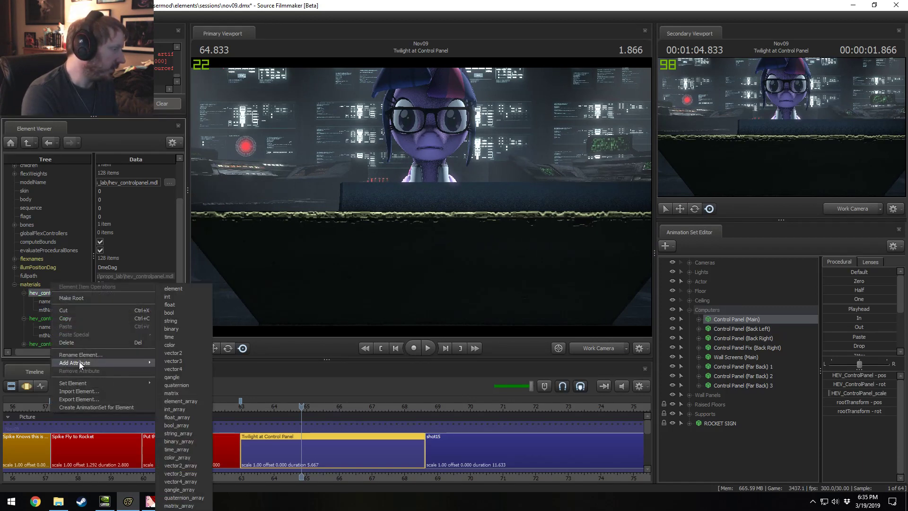
pyautogui.moveTo(135, 363)
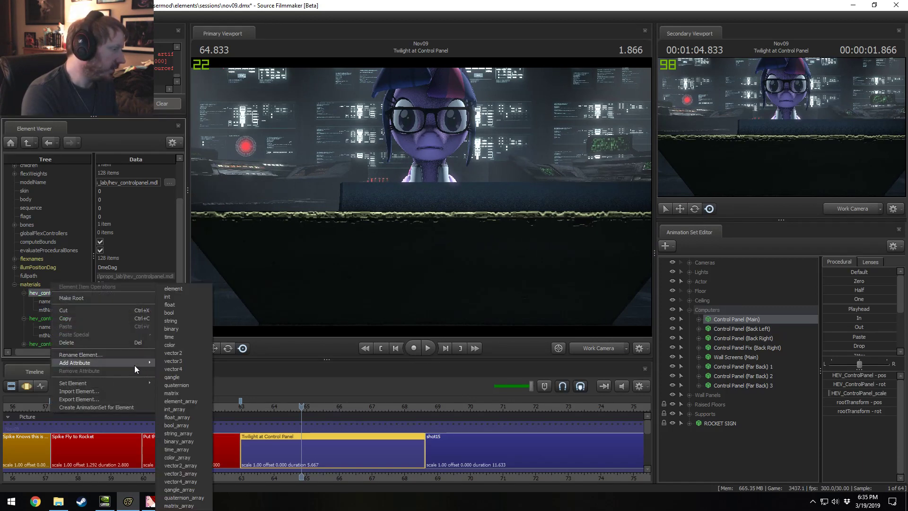
pyautogui.click(171, 321)
pyautogui.write('$basetexture')
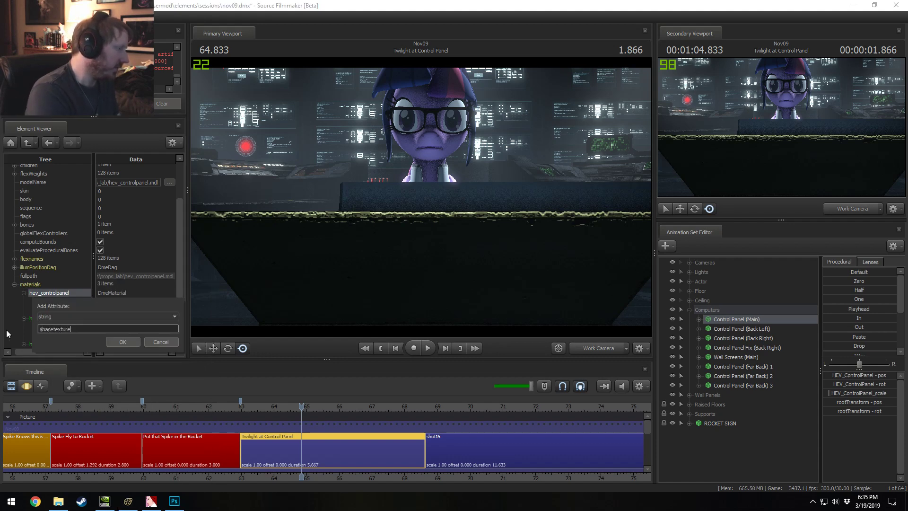
pyautogui.press('Return')
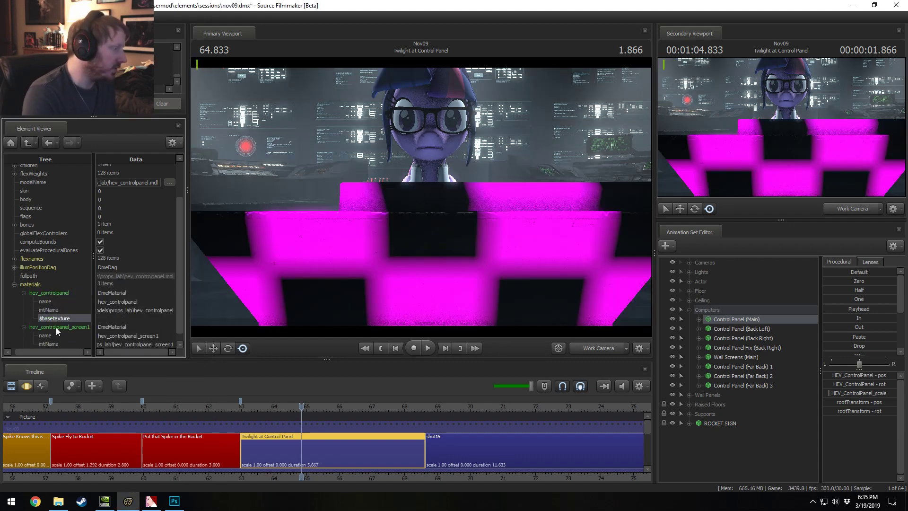
# Step: Set $basetexture to models\props_lab\hev_controlpanel_blue, reusing the mtlName path, and check the panel through Main Camera2
pyautogui.click(148, 312)
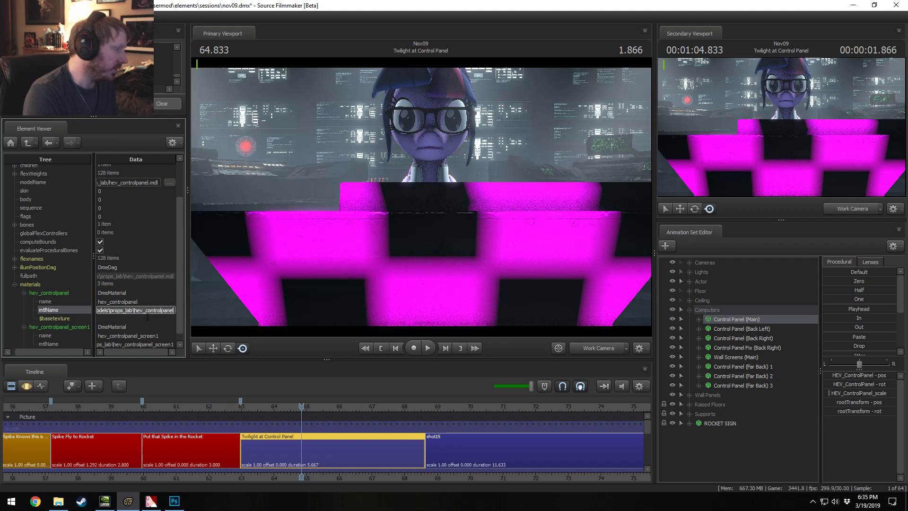
pyautogui.click(148, 318)
pyautogui.write('models\\props_lab\\hev_controlpanel')
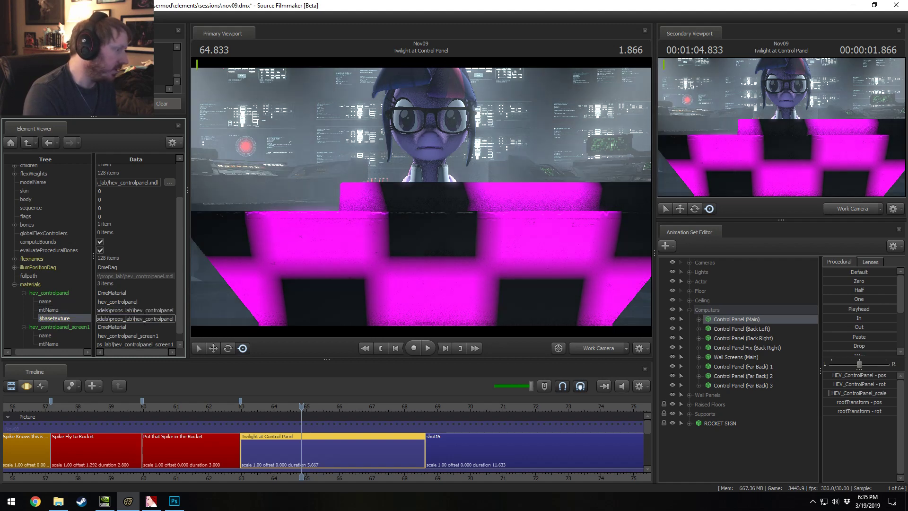
pyautogui.write('_')
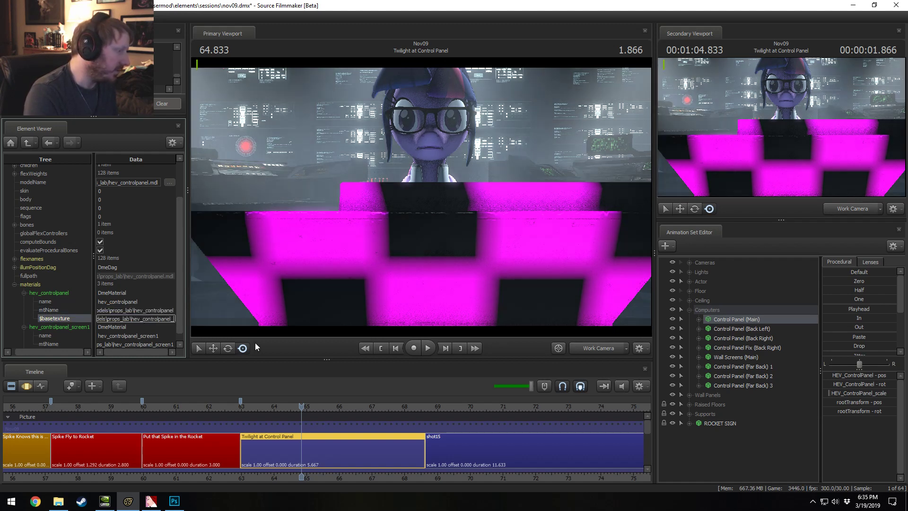
pyautogui.write('blue')
pyautogui.press('Return')
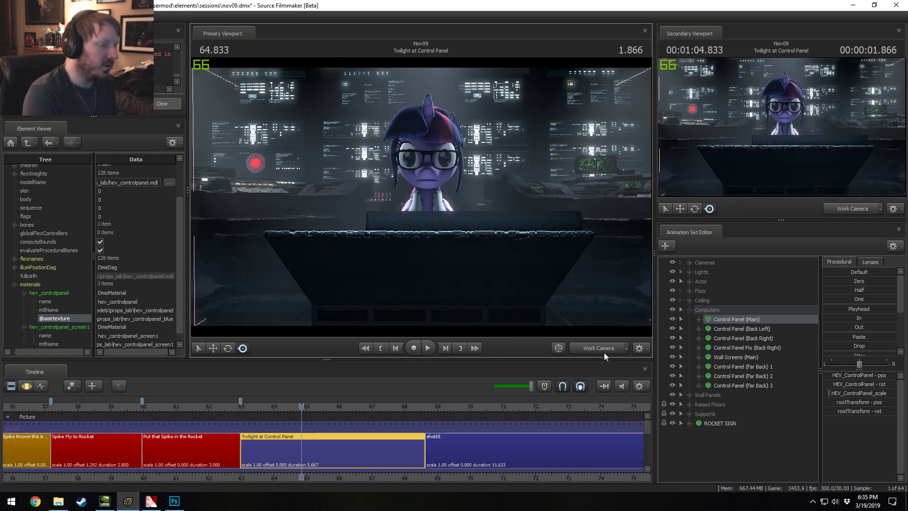
pyautogui.click(604, 348)
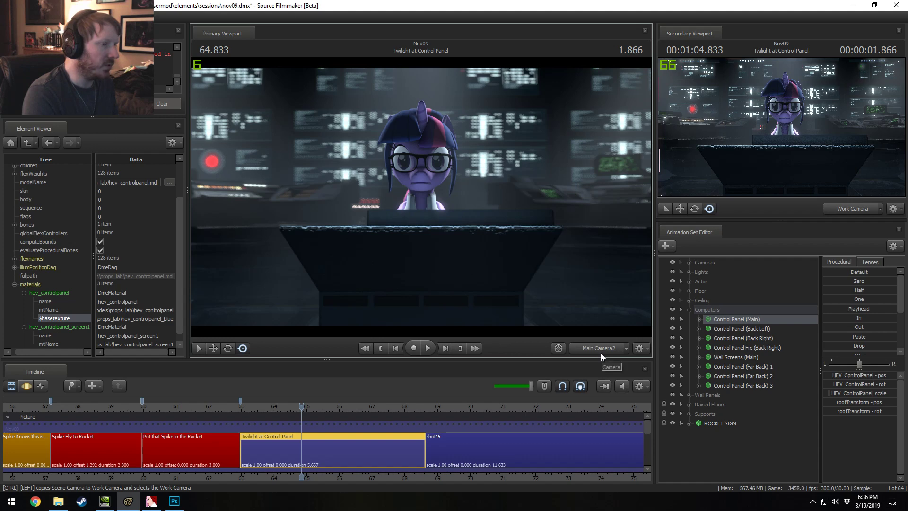
pyautogui.click(601, 352)
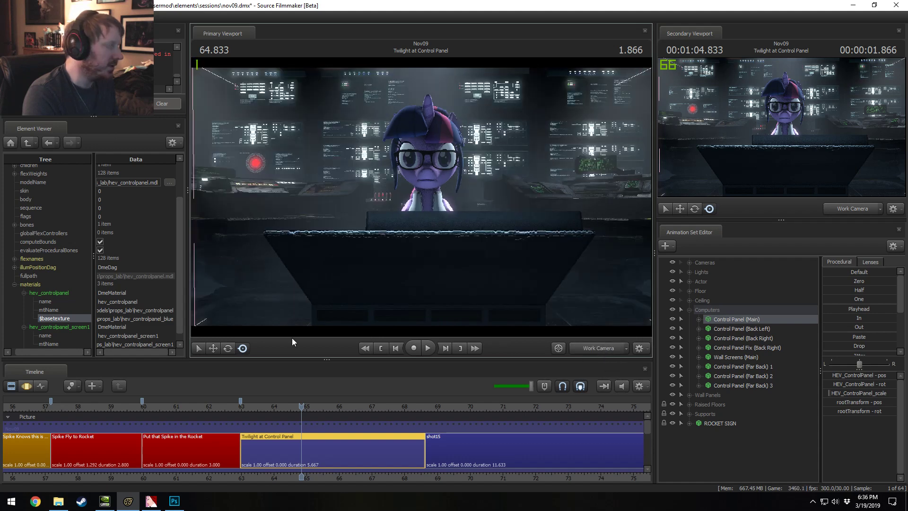
# Step: Add a string attribute named $bumpmap to the hev_controlpanel material
pyautogui.rightClick(53, 294)
pyautogui.moveTo(83, 362)
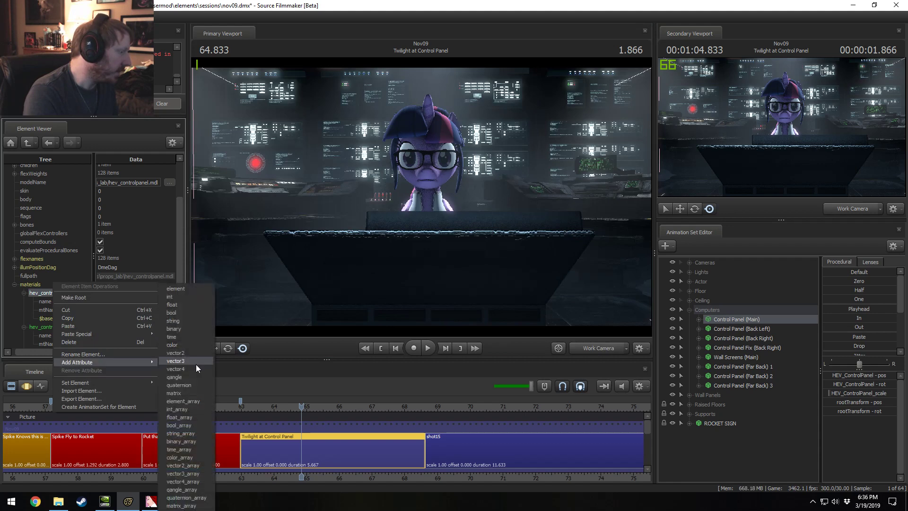
pyautogui.click(184, 320)
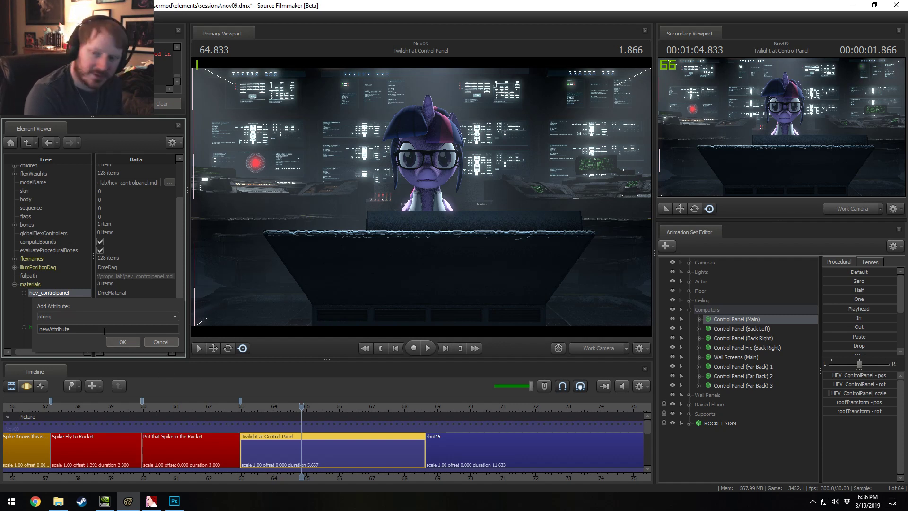
pyautogui.moveTo(104, 331); pyautogui.dragTo(11, 325)
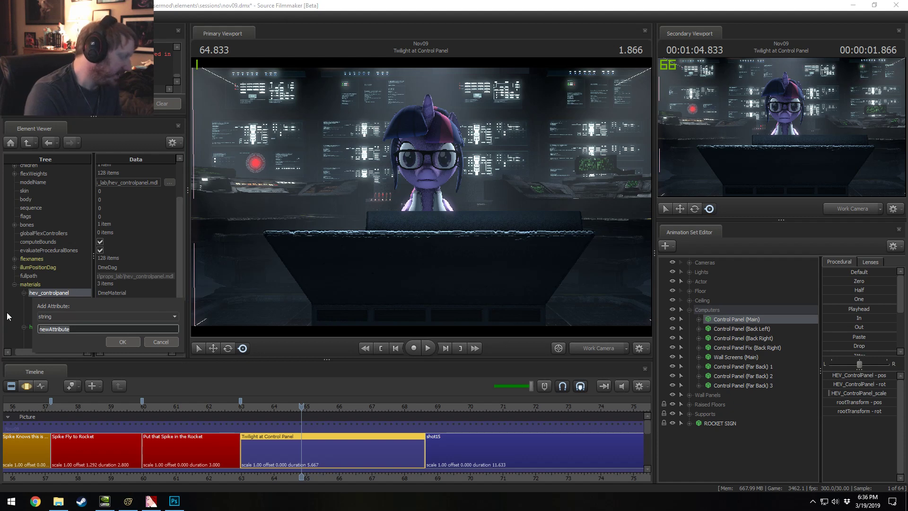
pyautogui.write('$bumpmap')
pyautogui.press('Return')
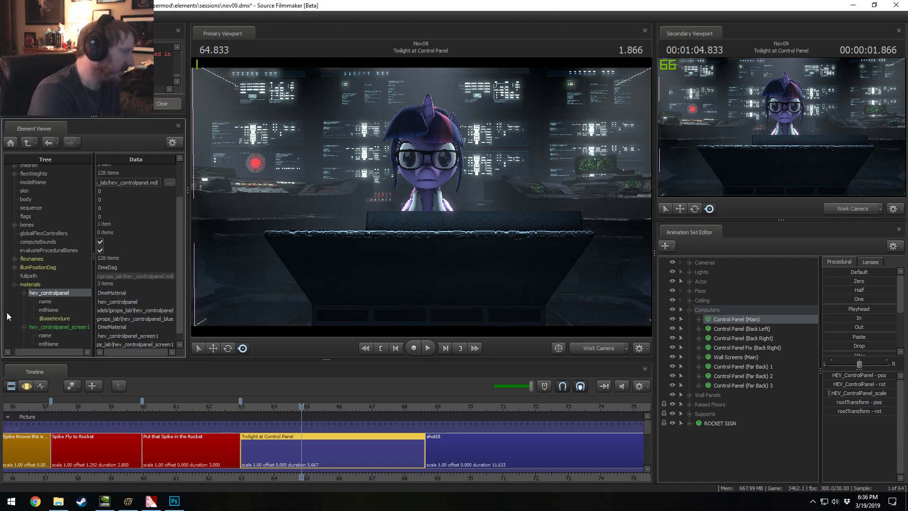
# Step: Set $bumpmap to models\props_lab\hev_controlpanel_nm_clean, based on the base texture path
pyautogui.moveTo(376, 274)
pyautogui.mouseDown()
pyautogui.moveTo(376, 298)
pyautogui.moveTo(436, 317)
pyautogui.moveTo(375, 273)
pyautogui.mouseUp()
pyautogui.doubleClick(142, 327)
pyautogui.write('props_lab\\hev_controlpanel_blue')
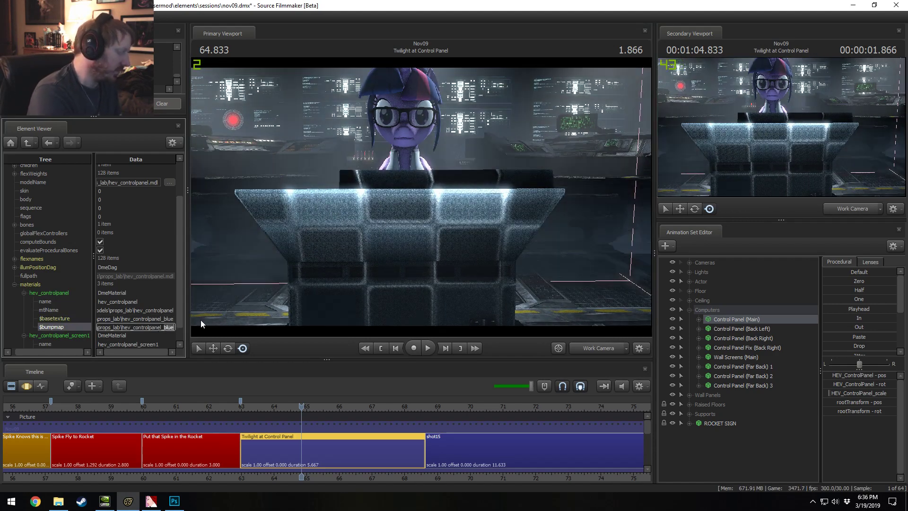
pyautogui.write('nm')
pyautogui.press('Return')
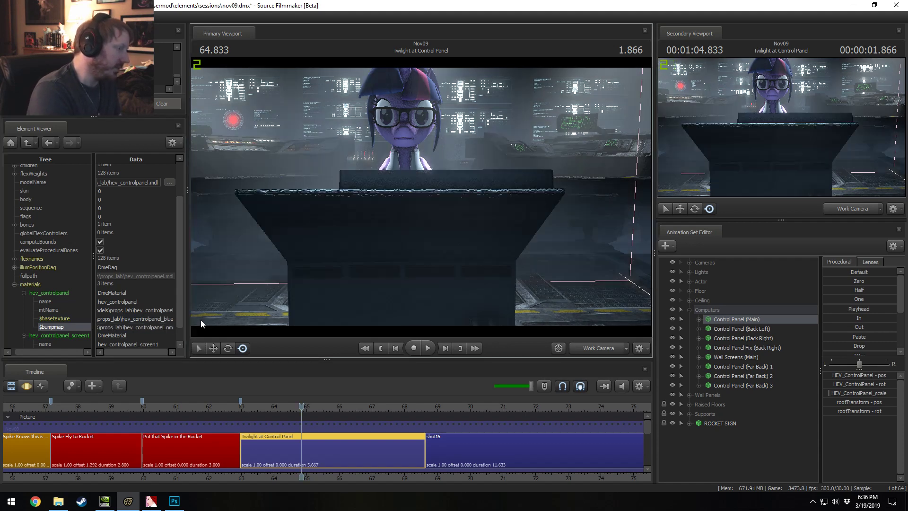
pyautogui.click(173, 326)
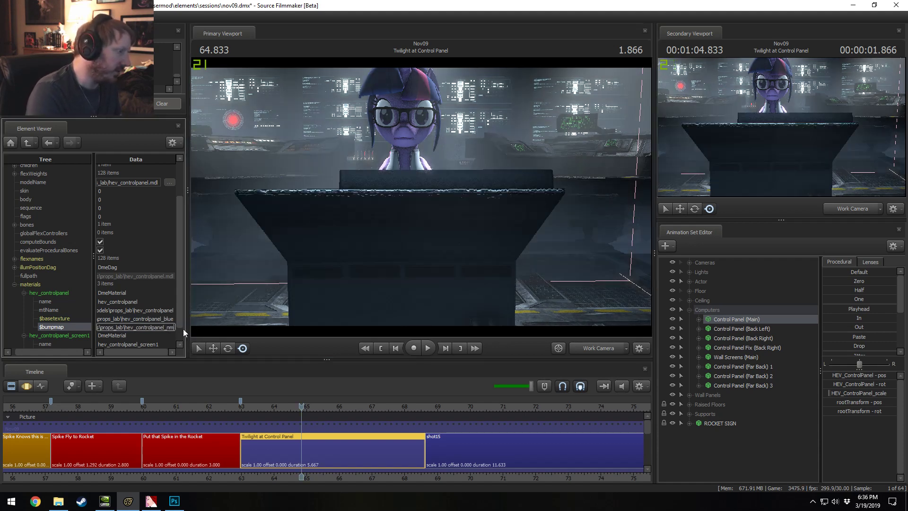
pyautogui.write('_clean')
pyautogui.press('Return')
# Step: Examine the retextured control panel up close with the Work Camera and through Main Camera2, checking it against the normal map in VTFEdit
pyautogui.moveTo(224, 331); pyautogui.dragTo(185, 312)
pyautogui.press('w')
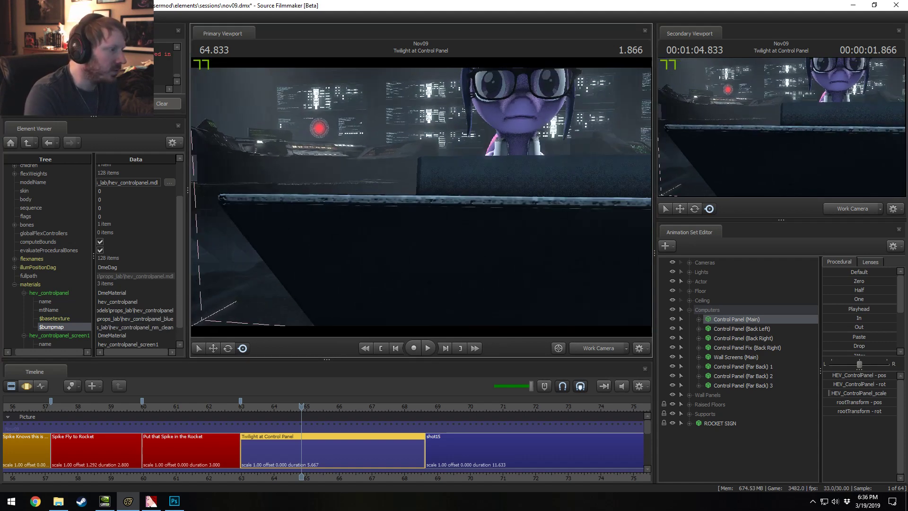
pyautogui.moveTo(421, 197); pyautogui.dragTo(422, 199)
pyautogui.press('s')
pyautogui.click(606, 351)
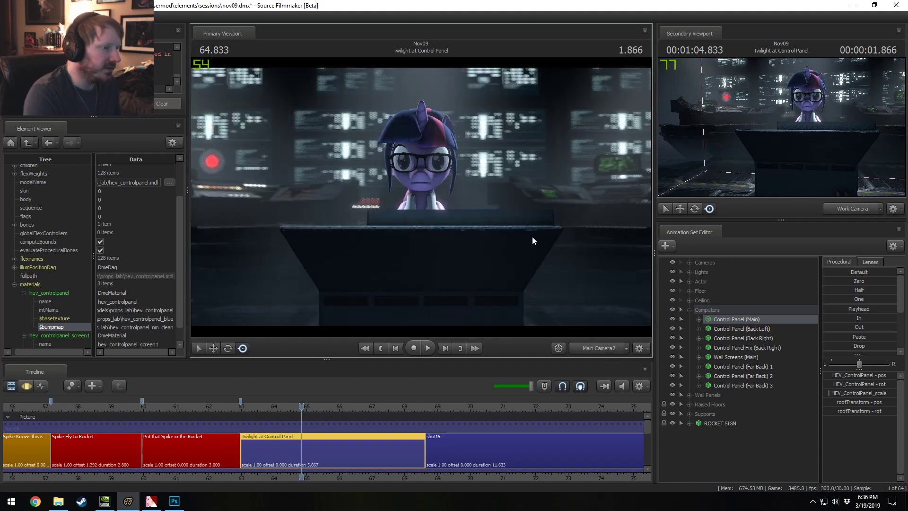
pyautogui.hotkey('alt', 'Tab')
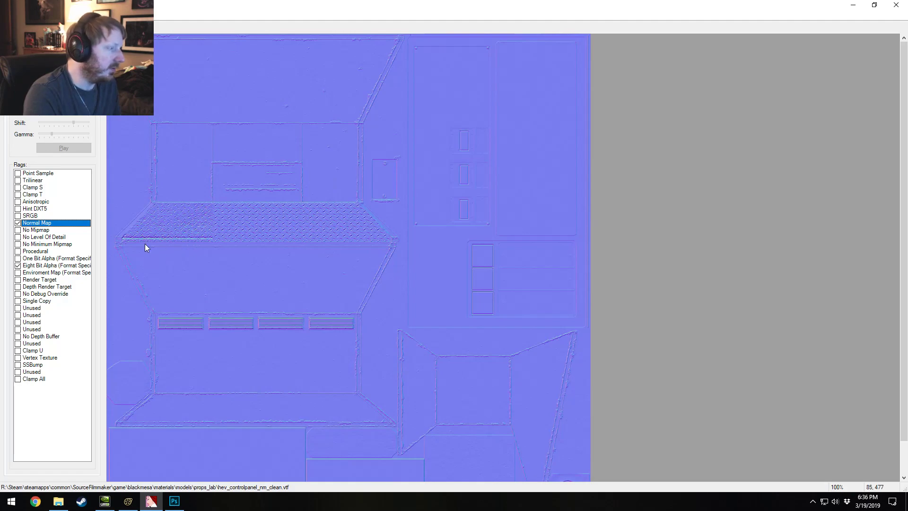
pyautogui.hotkey('alt', 'Tab')
pyautogui.click(587, 348)
pyautogui.moveTo(568, 321)
pyautogui.mouseDown()
pyautogui.moveTo(511, 322)
pyautogui.moveTo(520, 378)
pyautogui.moveTo(569, 322)
pyautogui.mouseUp()
pyautogui.press('w')
pyautogui.click(600, 349)
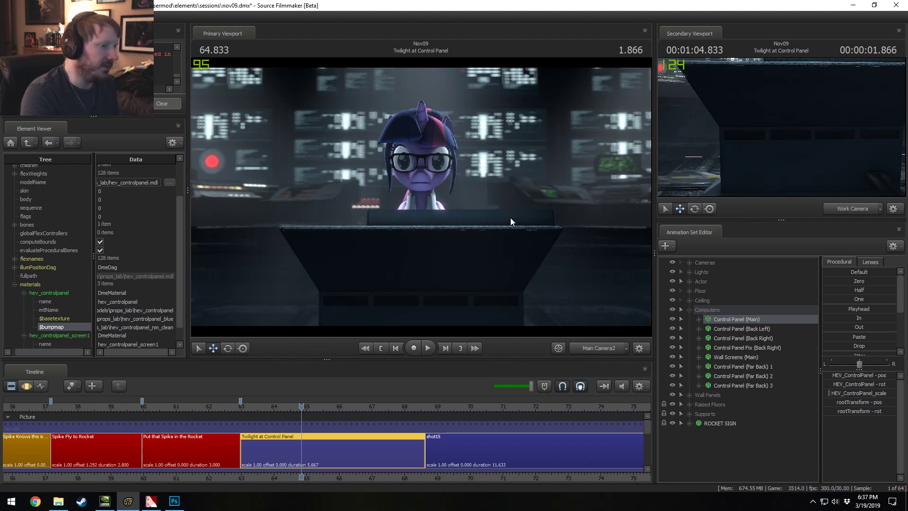
# Step: Switch to Photoshop and show the hidden panels around the blue-grey control panel texture
pyautogui.hotkey('alt', 'Tab')
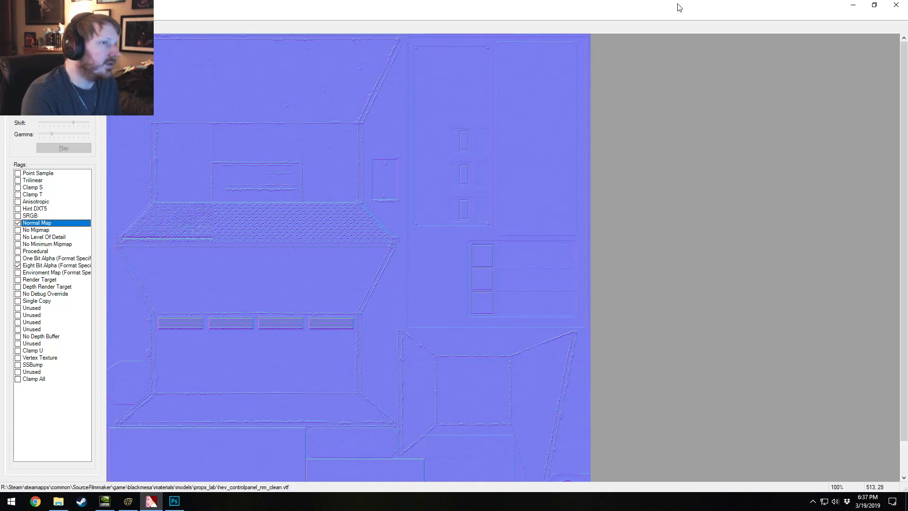
pyautogui.hotkey('alt', 'Tab')
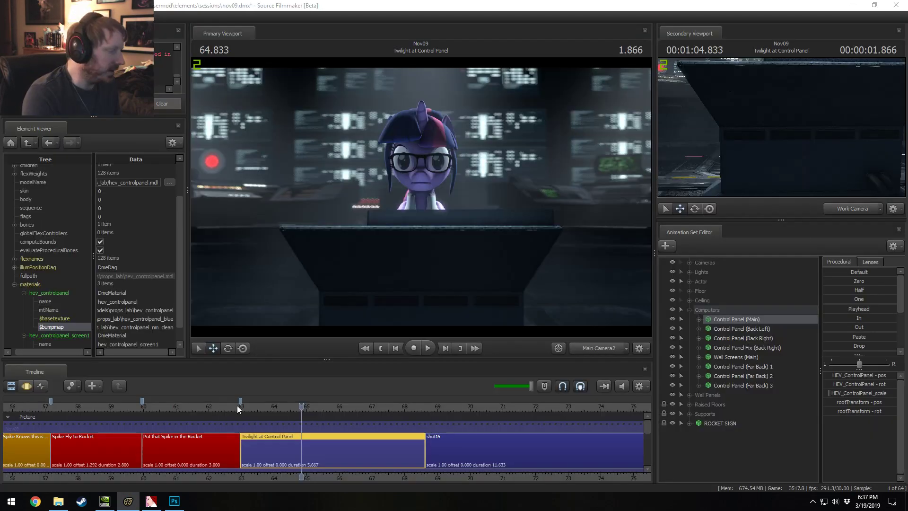
pyautogui.hotkey('alt', 'Tab')
pyautogui.press('Tab')
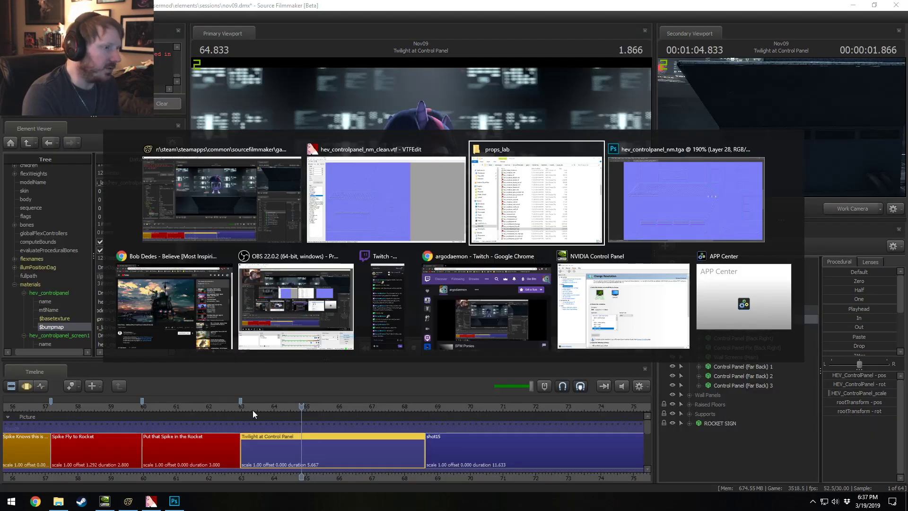
pyautogui.click(627, 191)
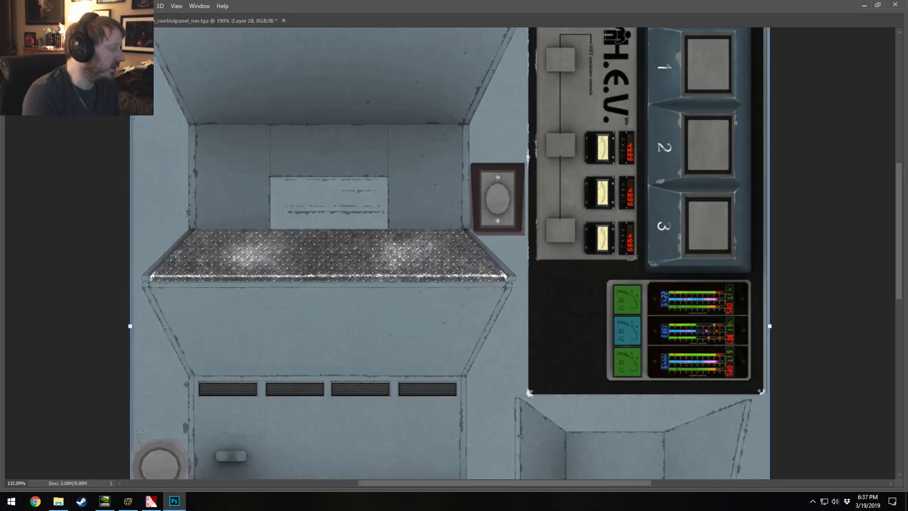
pyautogui.press('Tab')
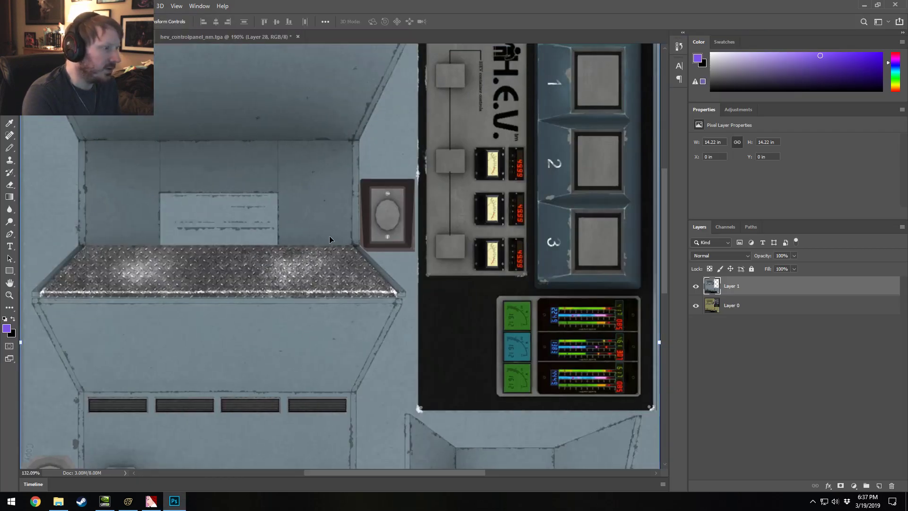
pyautogui.keyDown('alt'); pyautogui.scroll(-2, 338, 236); pyautogui.keyUp('alt')
pyautogui.click(59, 6)
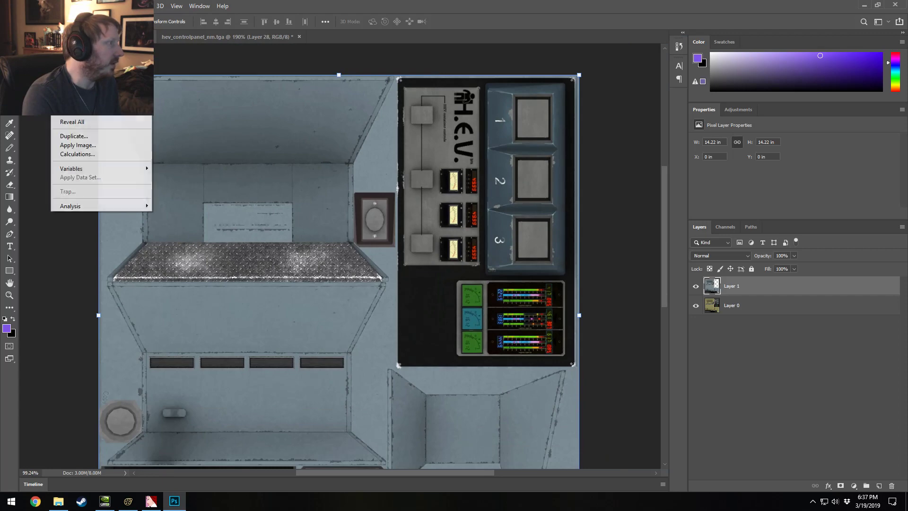
pyautogui.moveTo(100, 31)
pyautogui.click(218, 33)
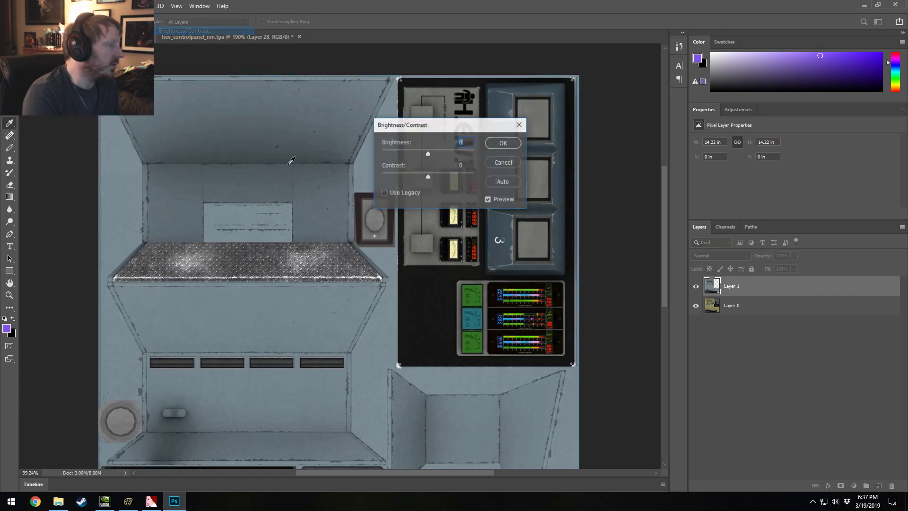
pyautogui.click(503, 160)
# Step: Reduce the saturation of Layer 1 to -48 with a Hue/Saturation adjustment
pyautogui.click(99, 6)
pyautogui.moveTo(59, 6)
pyautogui.moveTo(99, 31)
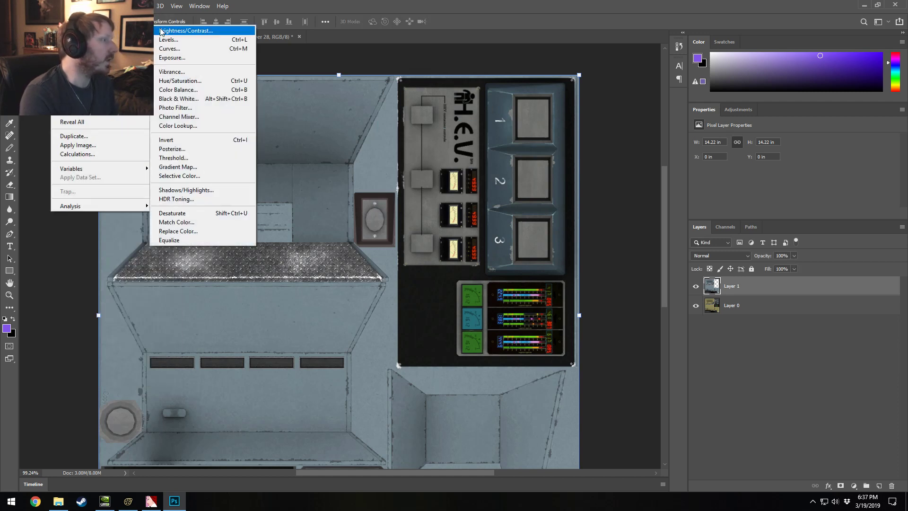
pyautogui.click(182, 80)
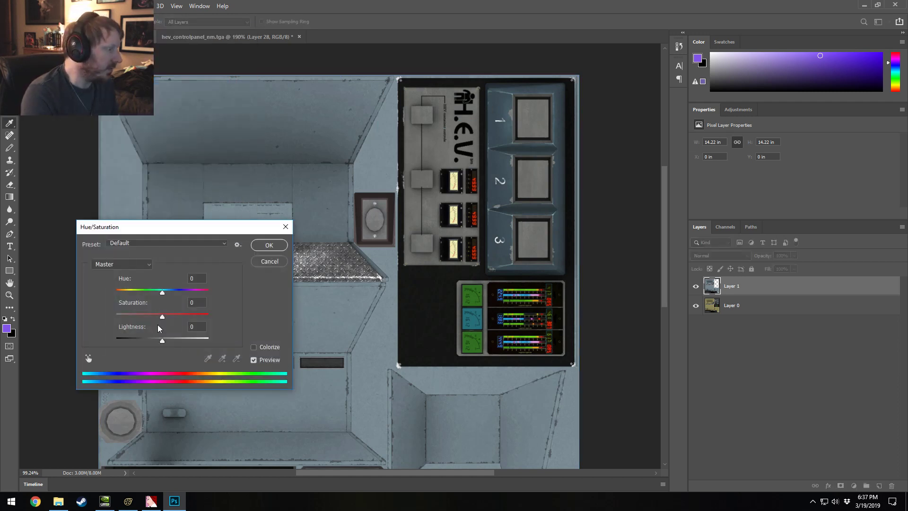
pyautogui.moveTo(162, 315); pyautogui.dragTo(141, 312)
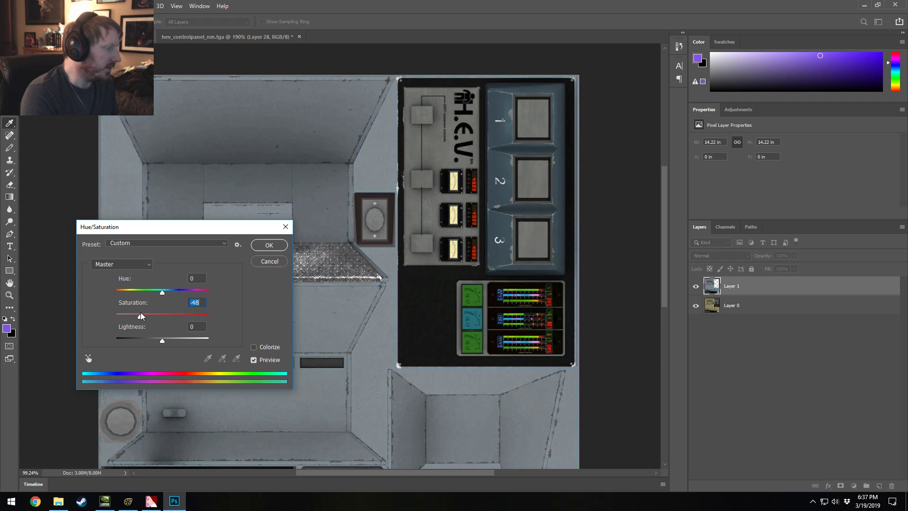
pyautogui.click(276, 247)
pyautogui.press('v')
# Step: Save the desaturated texture as a Targa file over hev_controlpanel_blue.tga in props_lab, at 32 bits/pixel
pyautogui.click(23, 5)
pyautogui.click(45, 111)
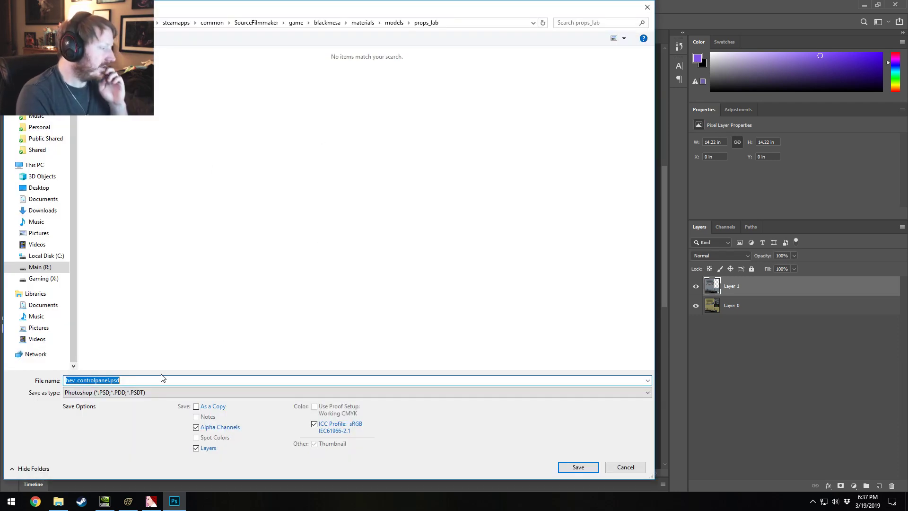
pyautogui.click(146, 393)
pyautogui.click(105, 376)
pyautogui.doubleClick(169, 78)
pyautogui.click(475, 251)
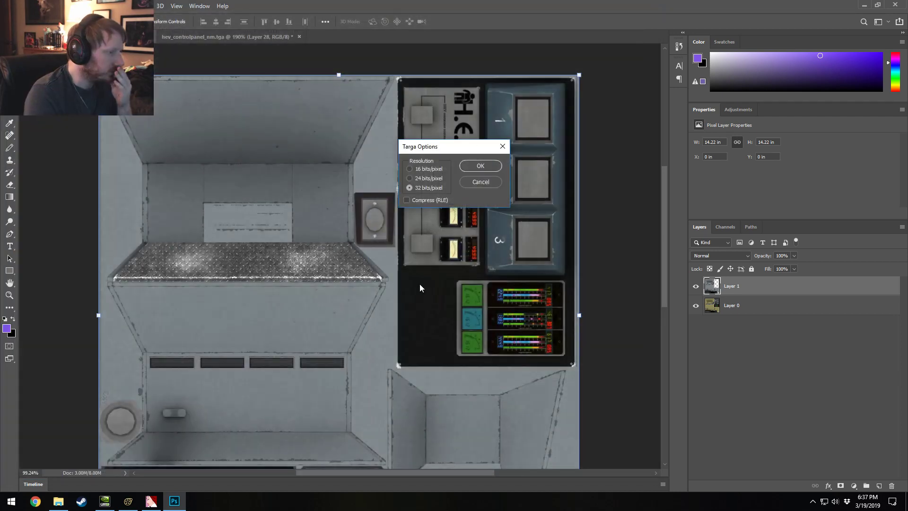
pyautogui.click(487, 163)
# Step: Switch to VTFEdit and import hev_controlpanel_blue.tga from props_lab with the existing DXT1/DXT5 conversion options
pyautogui.click(151, 501)
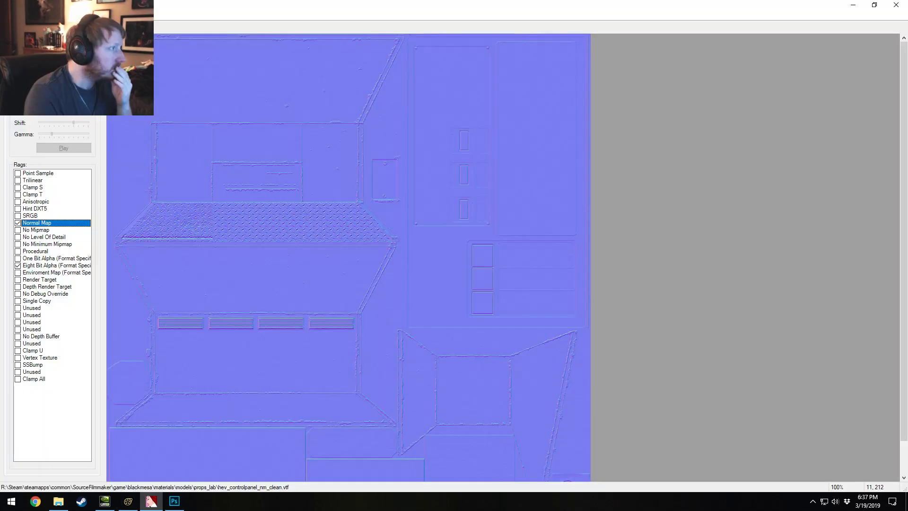
pyautogui.hotkey('alt', 'f')
pyautogui.press('i')
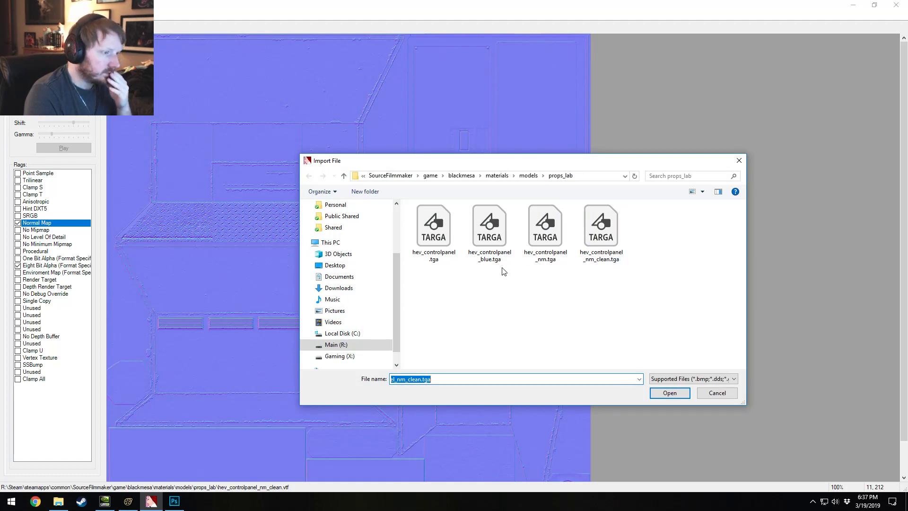
pyautogui.click(494, 251)
pyautogui.click(665, 394)
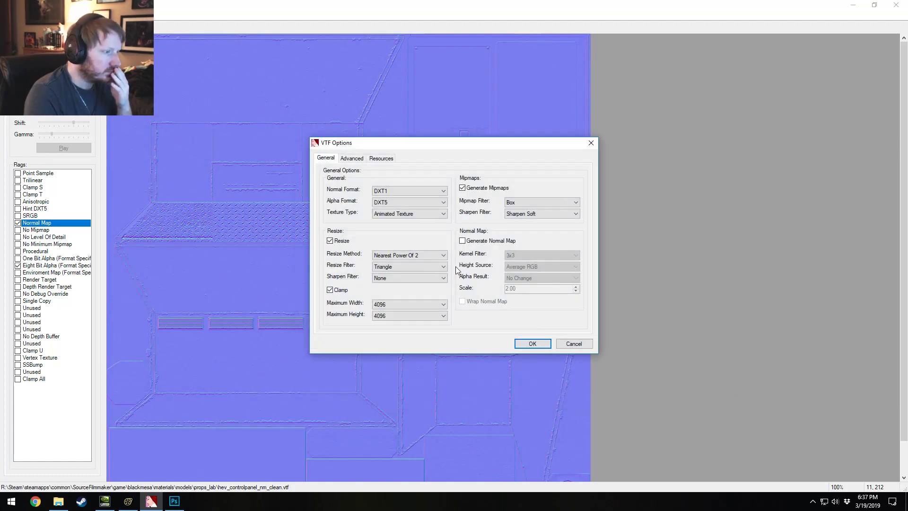
pyautogui.click(521, 343)
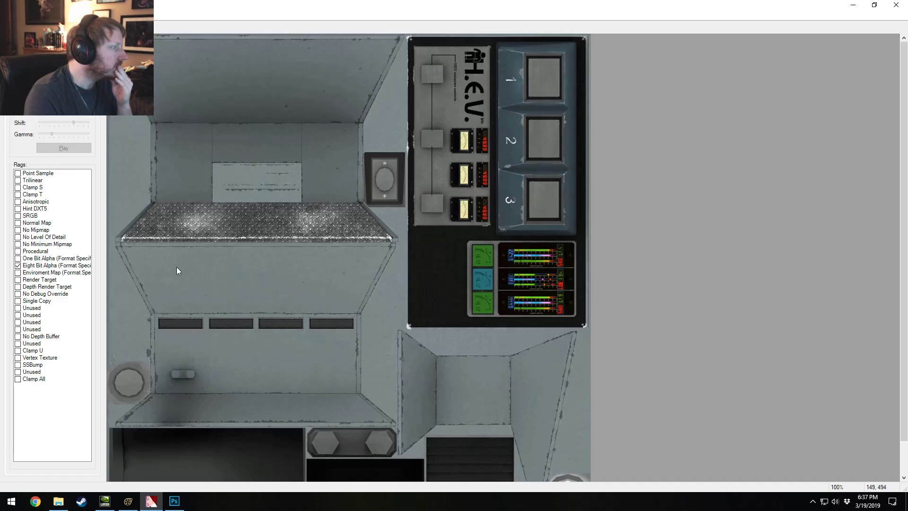
# Step: Enable the No Mipmap and No Level Of Detail flags and save the texture over hev_controlpanel_blue.vtf in props_lab
pyautogui.click(40, 230)
pyautogui.click(40, 237)
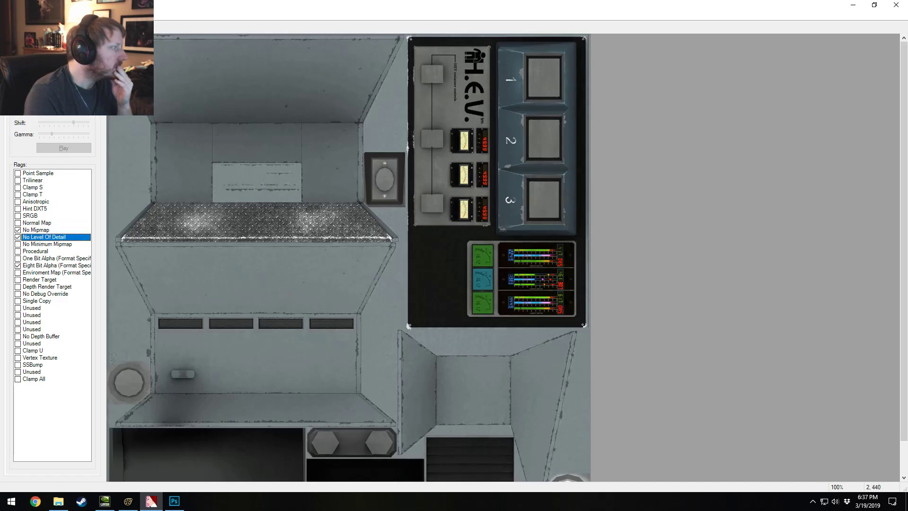
pyautogui.click(9, 15)
pyautogui.click(24, 50)
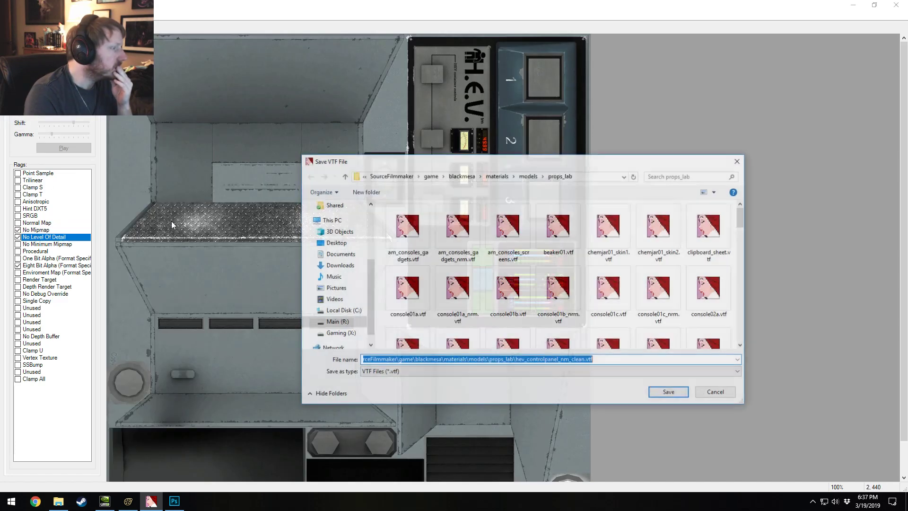
pyautogui.scroll(-4, 636, 327)
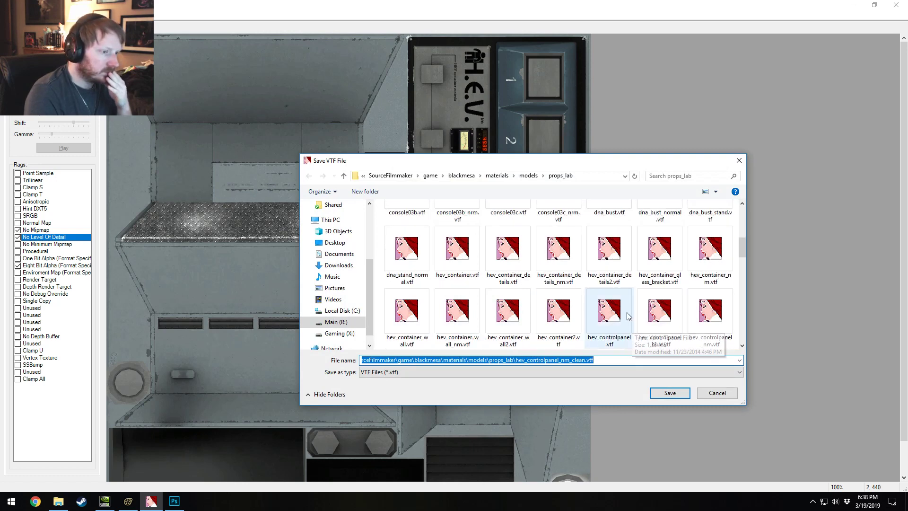
pyautogui.doubleClick(656, 322)
pyautogui.click(482, 254)
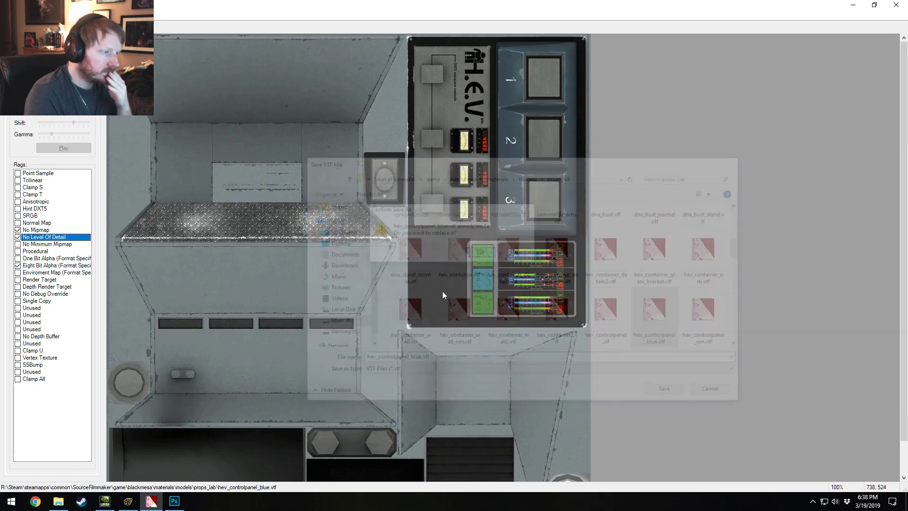
# Step: Switch to Source Filmmaker and reload all materials through the console so the control panel uses the re-exported texture
pyautogui.click(128, 501)
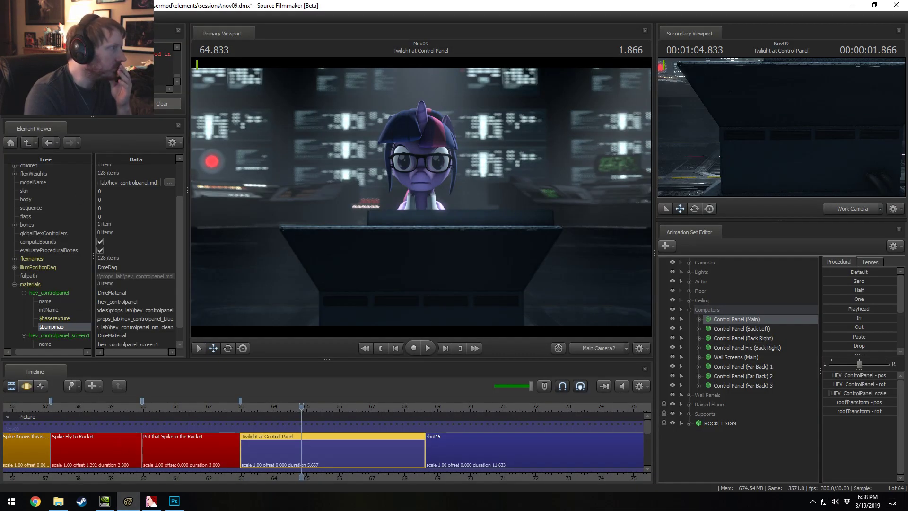
pyautogui.click(135, 327)
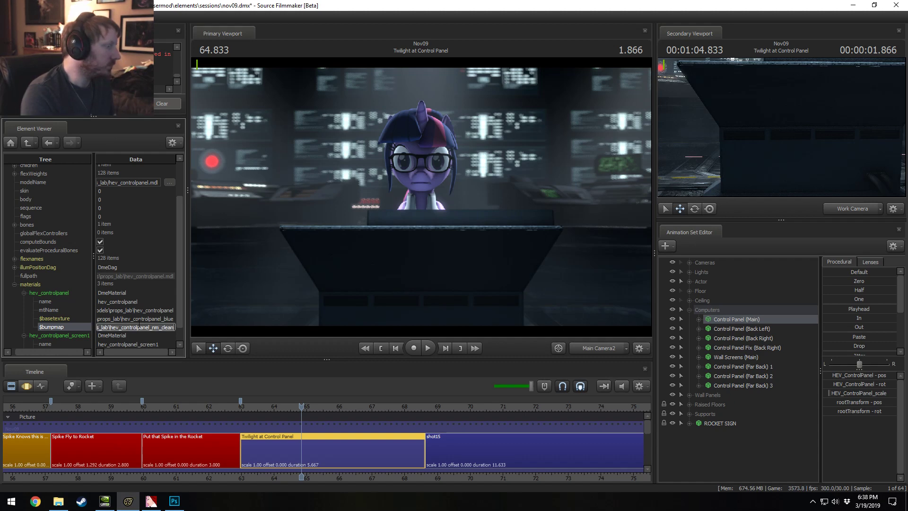
pyautogui.click(138, 319)
pyautogui.moveTo(122, 319); pyautogui.dragTo(331, 319)
pyautogui.click(80, 104)
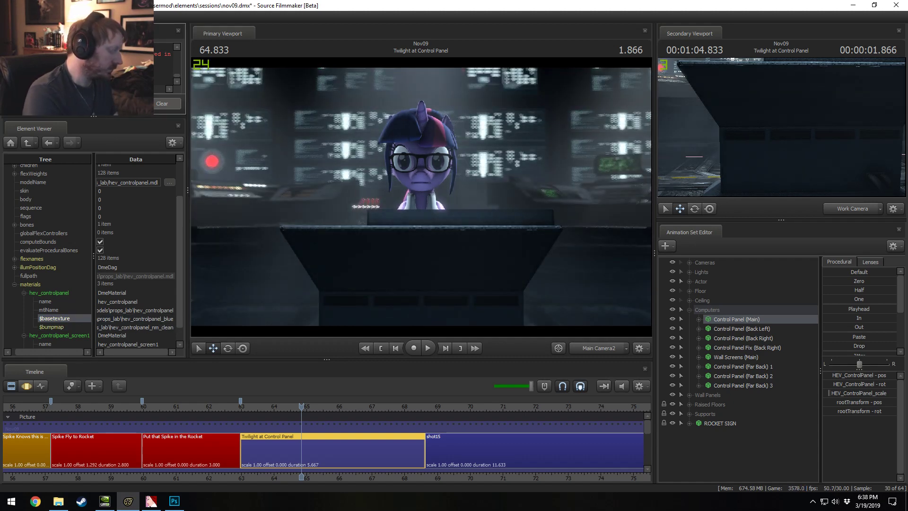
pyautogui.write('mat_reloada')
pyautogui.press('Return')
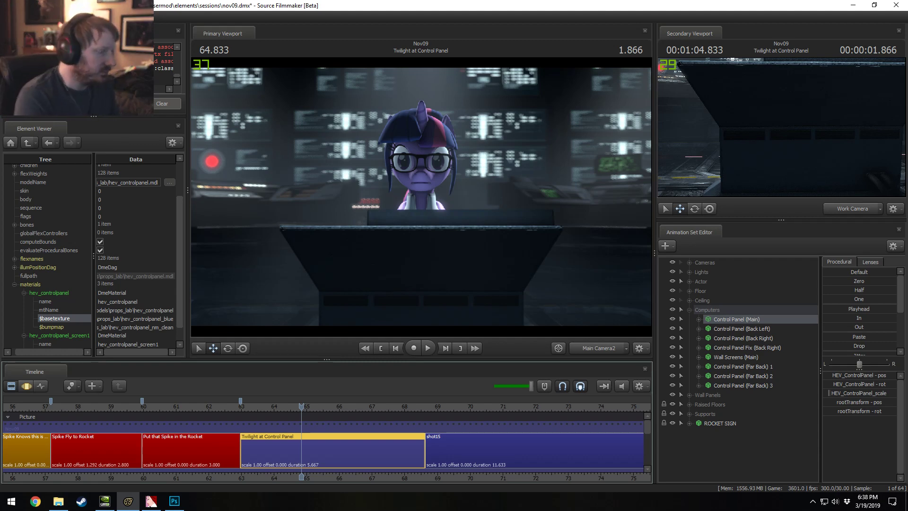
# Step: Examine the reloaded control panel with the Work Camera and compare it with the Main Camera2 view
pyautogui.click(305, 407)
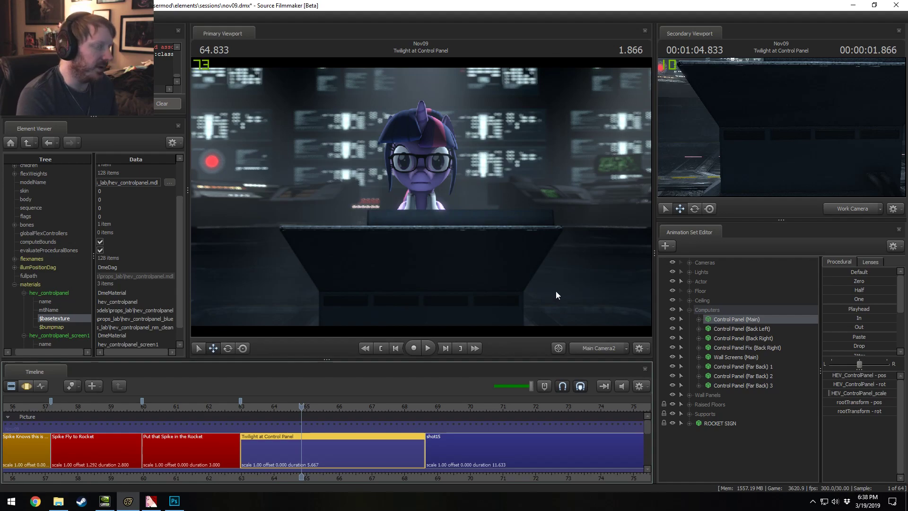
pyautogui.click(594, 350)
pyautogui.moveTo(421, 196); pyautogui.dragTo(326, 201)
pyautogui.moveTo(400, 209); pyautogui.dragTo(435, 240)
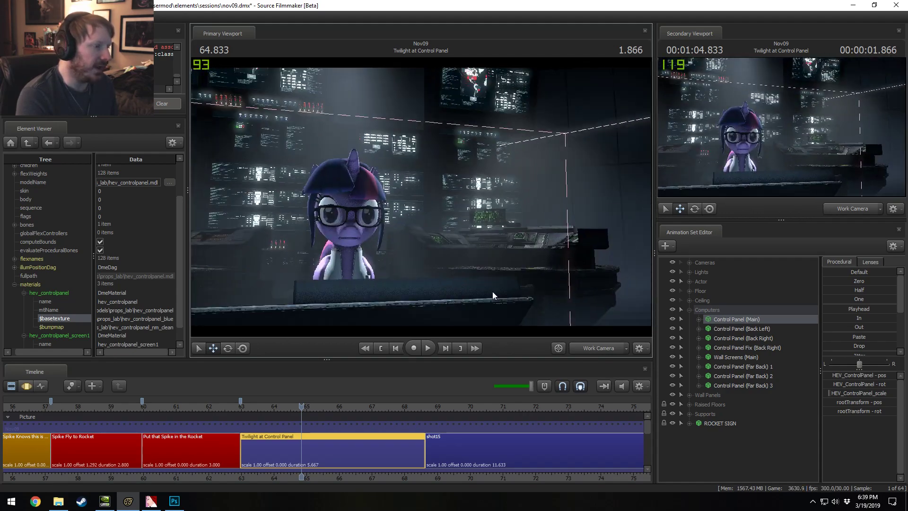
pyautogui.click(584, 347)
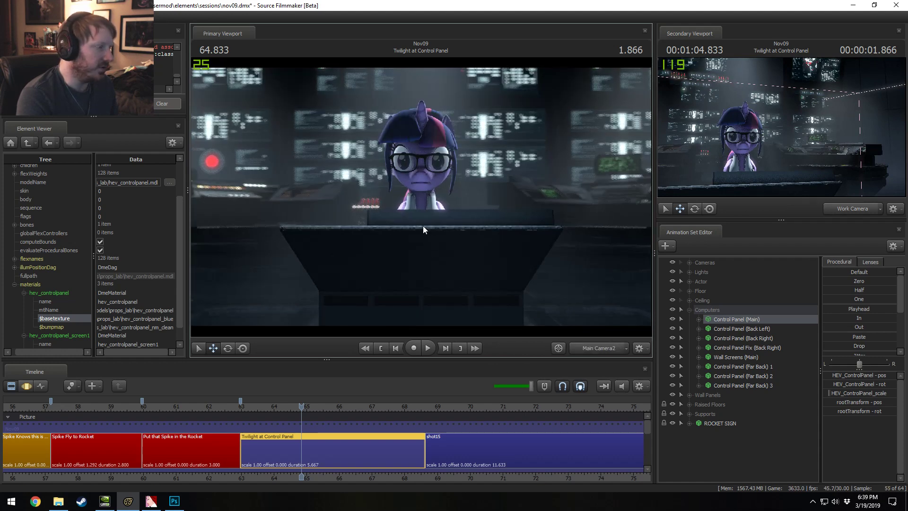
# Step: Show the Control Panel (Main) game model in the Element Viewer and review the shot's playback through the Work Camera and Main Camera2
pyautogui.rightClick(733, 320)
pyautogui.click(768, 450)
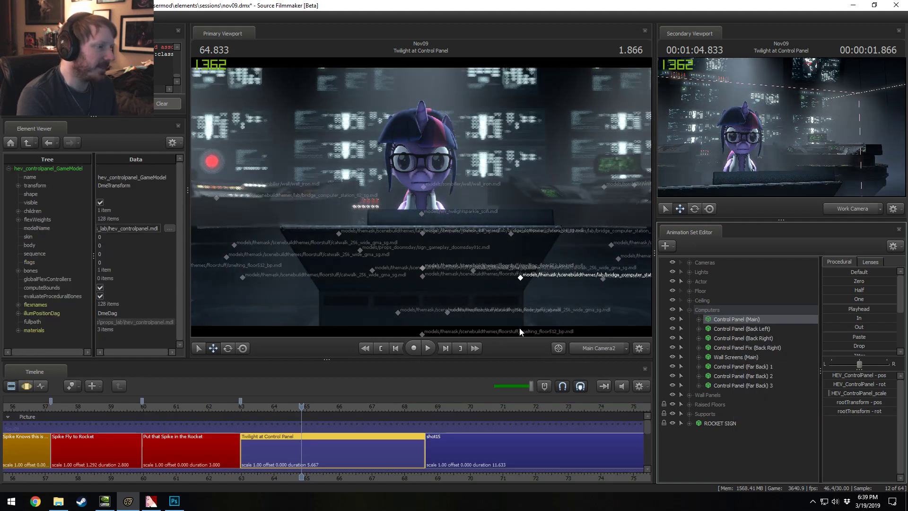
pyautogui.click(606, 351)
pyautogui.moveTo(421, 197); pyautogui.dragTo(350, 191)
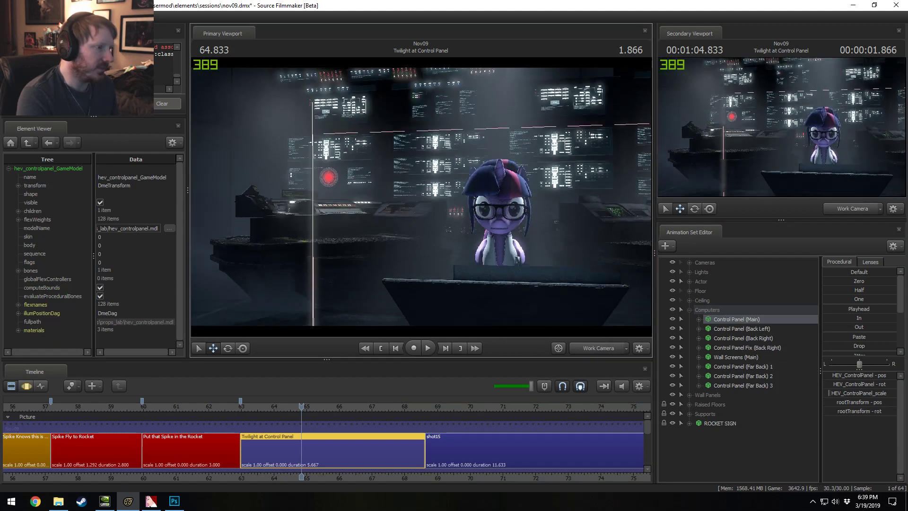
pyautogui.click(256, 407)
pyautogui.press('space')
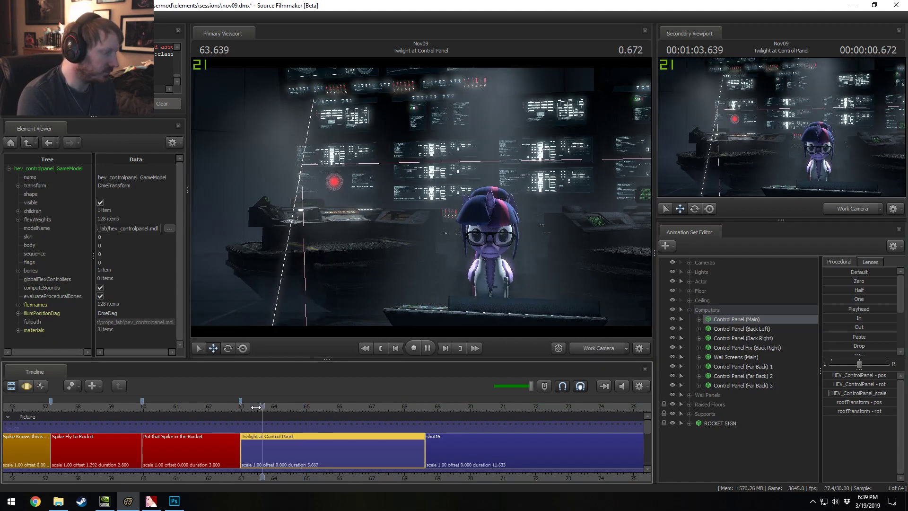
pyautogui.press('space')
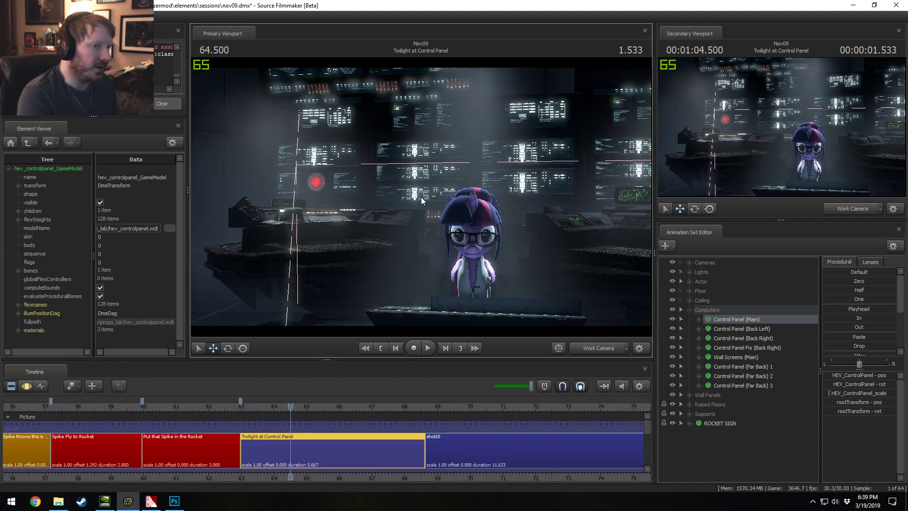
pyautogui.click(606, 343)
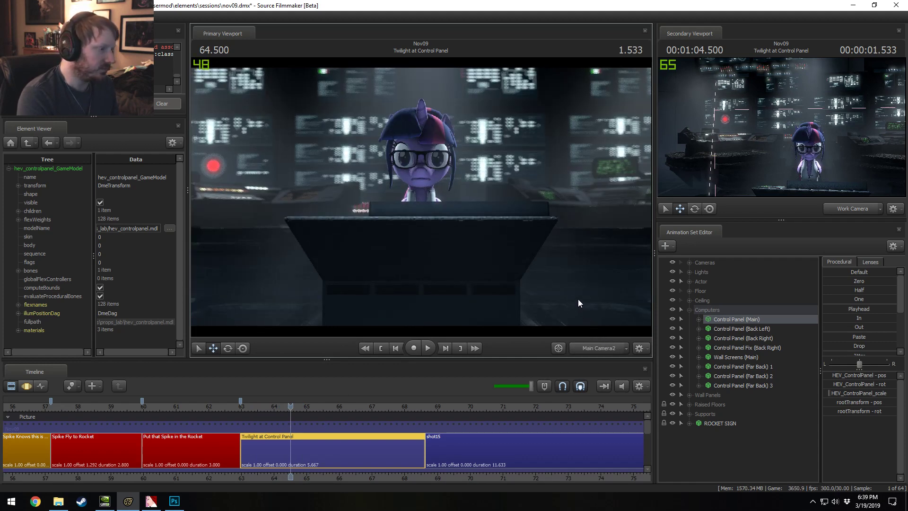
pyautogui.click(586, 346)
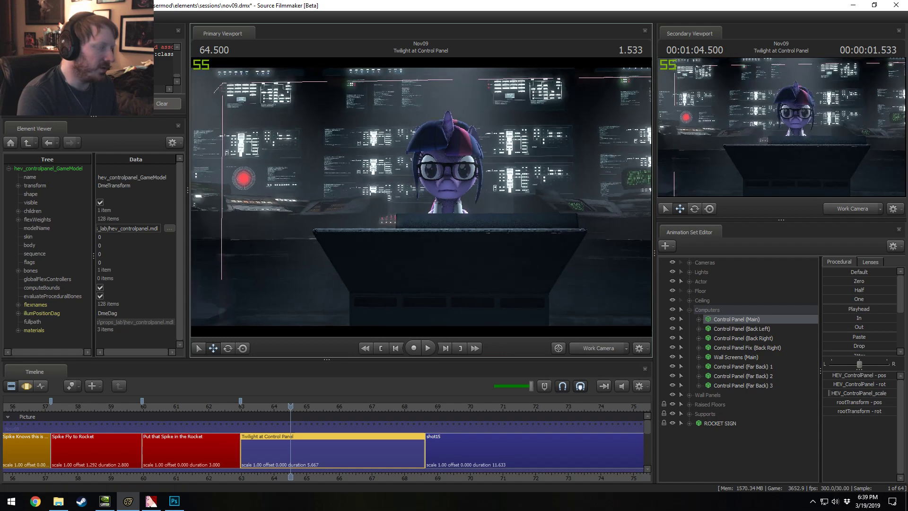
pyautogui.moveTo(422, 197); pyautogui.dragTo(421, 197)
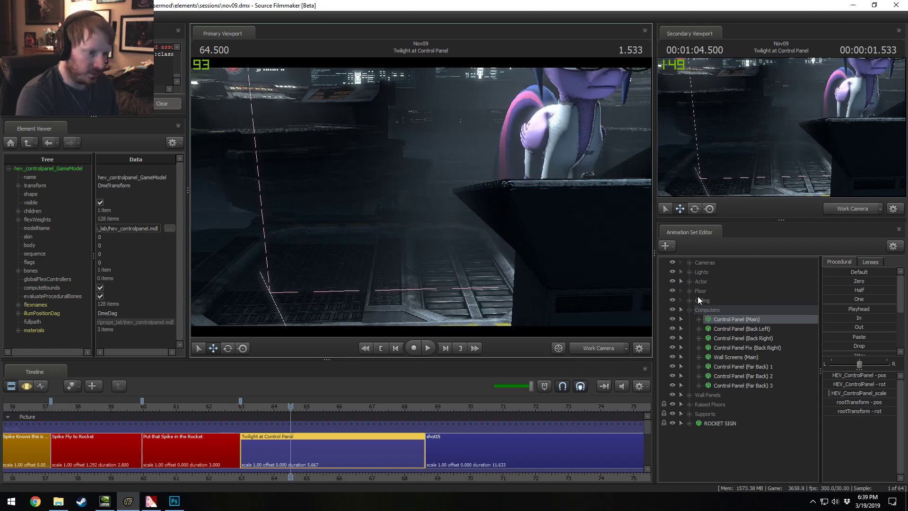
# Step: Collapse the Computers group, move the Work Camera to the floor beside the control panel, and save the session
pyautogui.click(690, 309)
pyautogui.moveTo(421, 197); pyautogui.dragTo(421, 244)
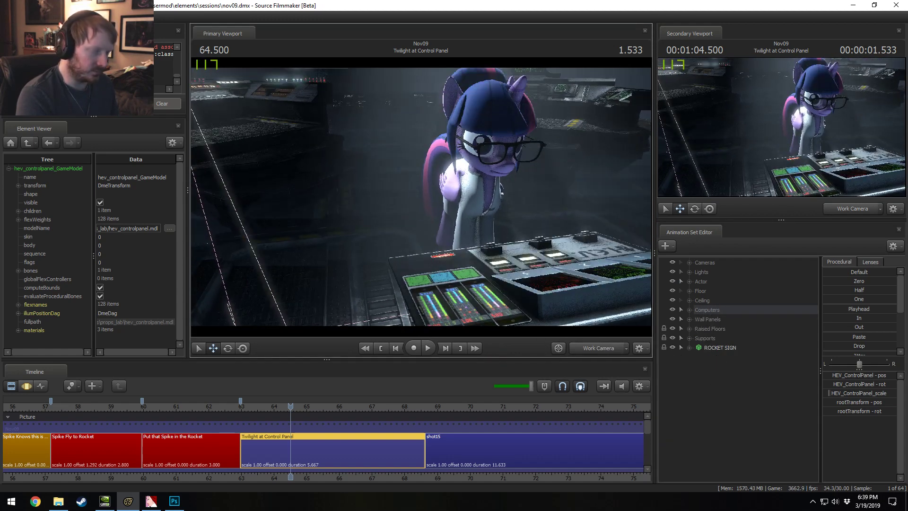
pyautogui.moveTo(358, 220); pyautogui.dragTo(408, 245)
pyautogui.moveTo(404, 197); pyautogui.dragTo(402, 192)
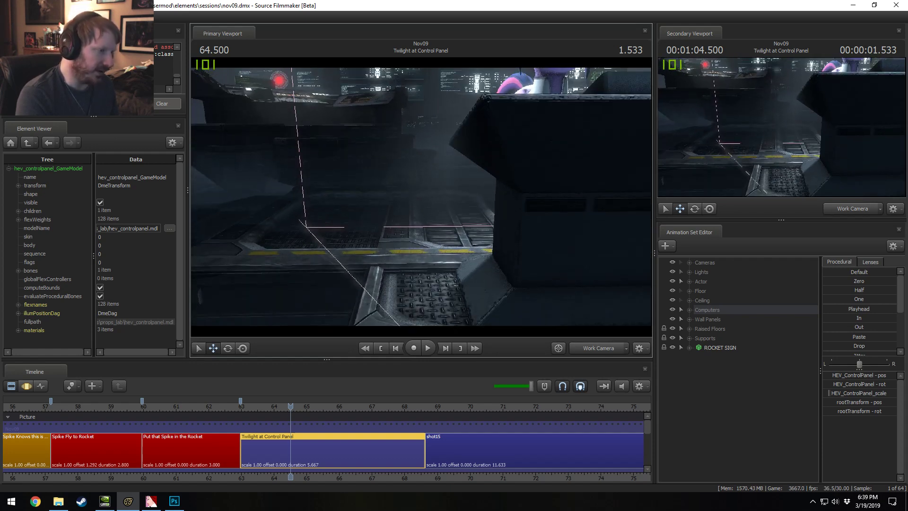
pyautogui.hotkey('ctrl', 's')
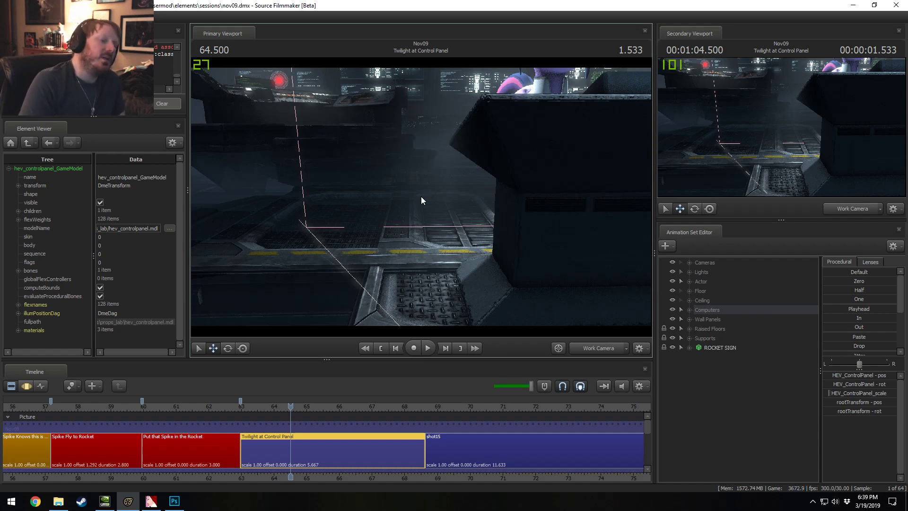
# Step: Start an animation set for a new model and filter the model list by "light"
pyautogui.rightClick(712, 392)
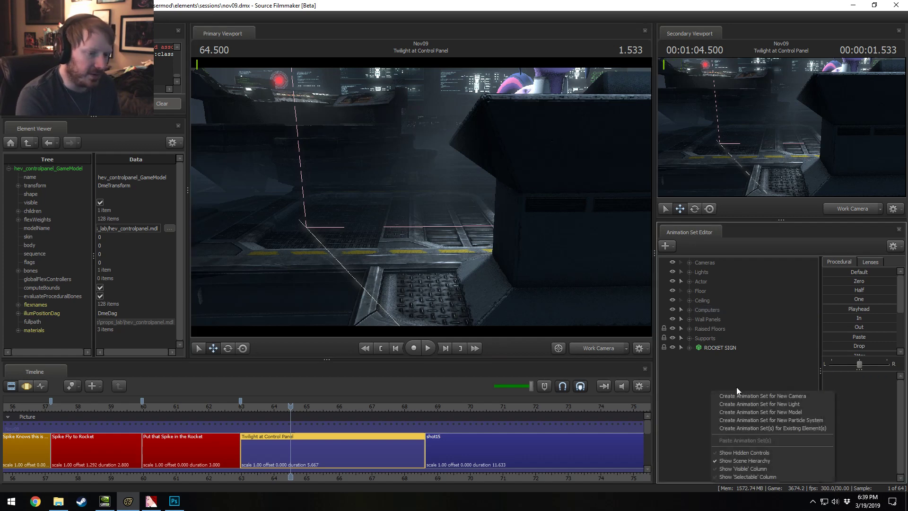
pyautogui.click(752, 411)
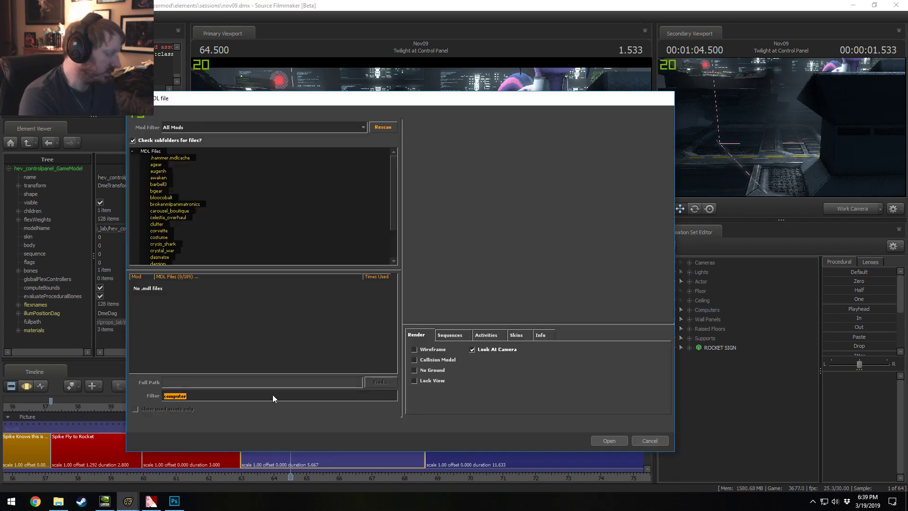
pyautogui.press('BackSpace')
pyautogui.write('l')
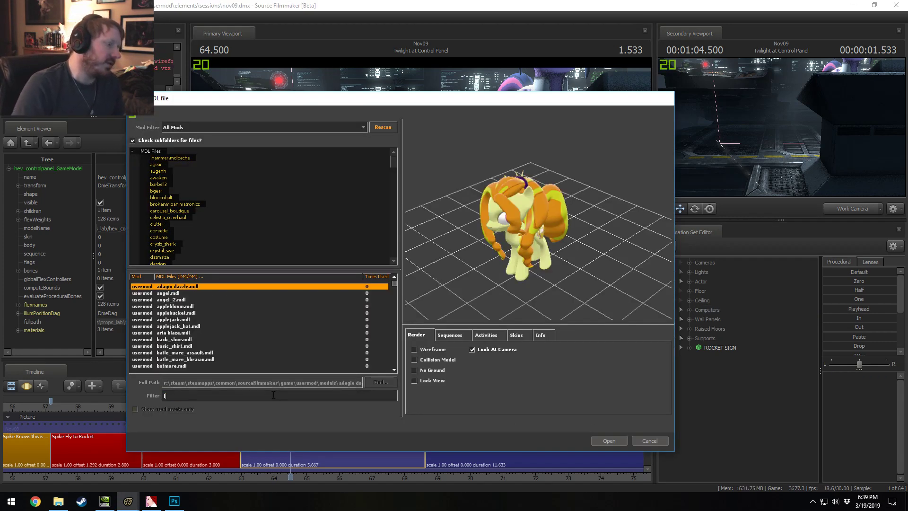
pyautogui.write('ight')
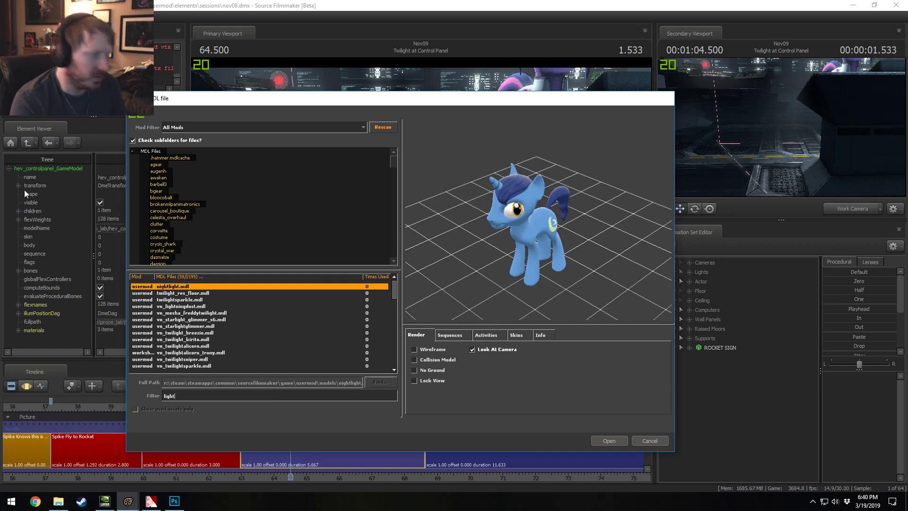
# Step: Browse the light models in the effects folder and preview the volumetric ones, including effects\vol_light02.mdl
pyautogui.scroll(-4, 212, 345)
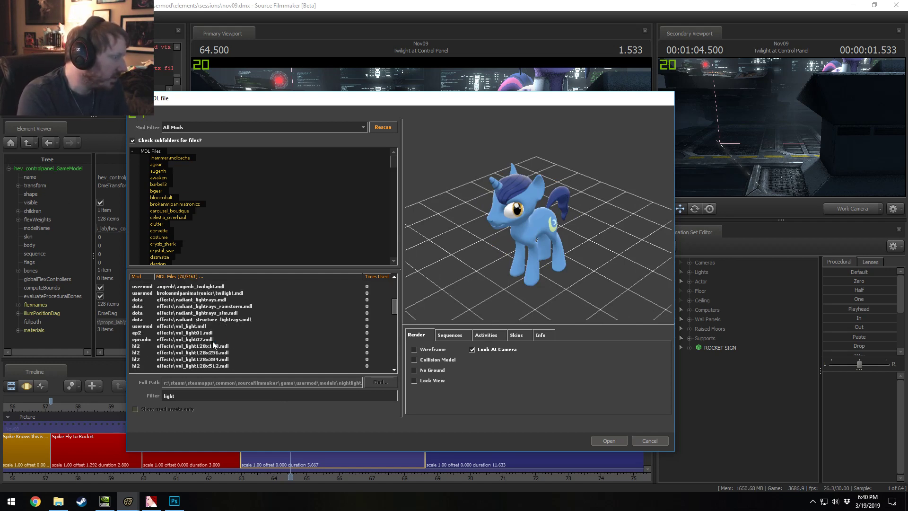
pyautogui.click(210, 339)
pyautogui.click(207, 306)
pyautogui.click(211, 300)
pyautogui.press('Down')
pyautogui.press('Down')
pyautogui.press('Down')
pyautogui.press('Down')
pyautogui.press('Down')
pyautogui.press('Down')
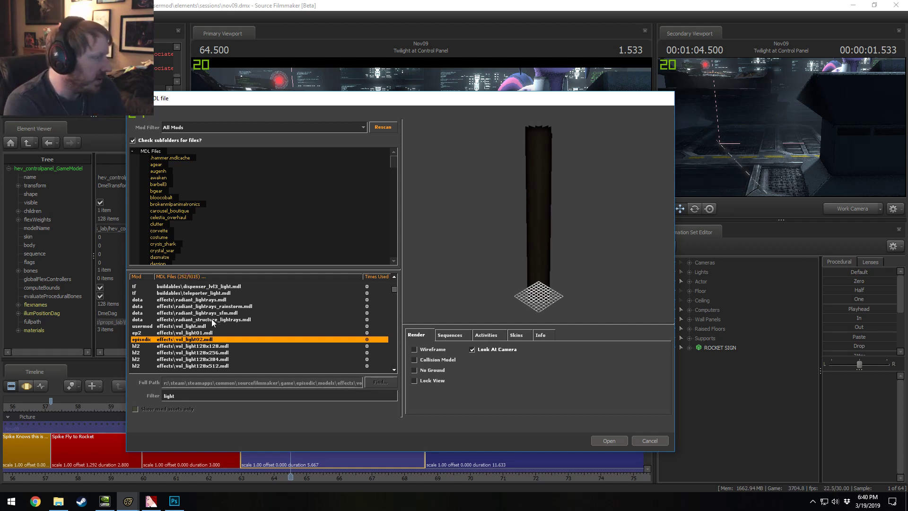
pyautogui.scroll(1, 216, 335)
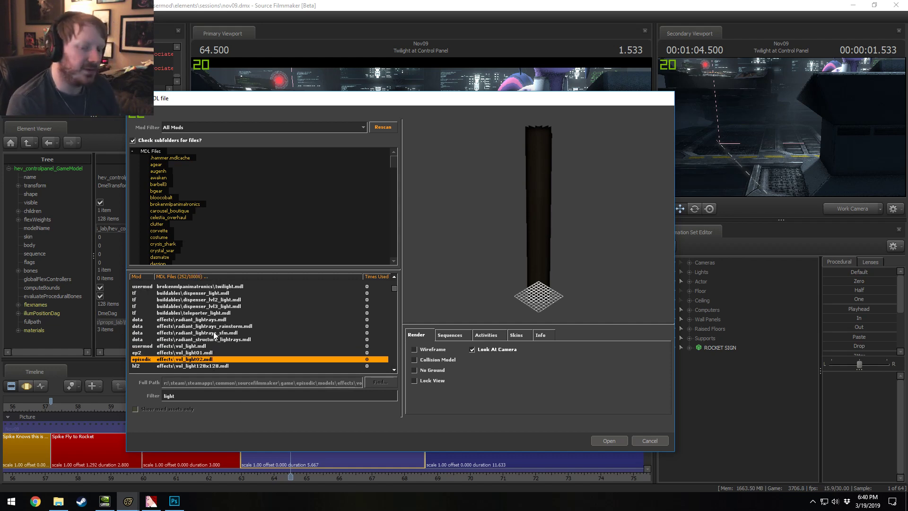
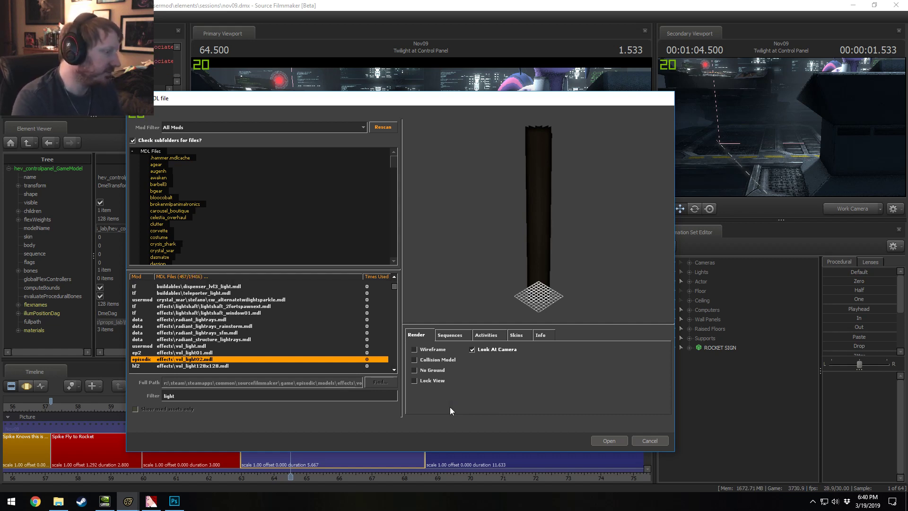
# Step: Preview the remaining volumetric light models in the effects folder, including the vol_light_b and volumetric_light_c0a0b variants
pyautogui.moveTo(461, 98); pyautogui.dragTo(488, 321)
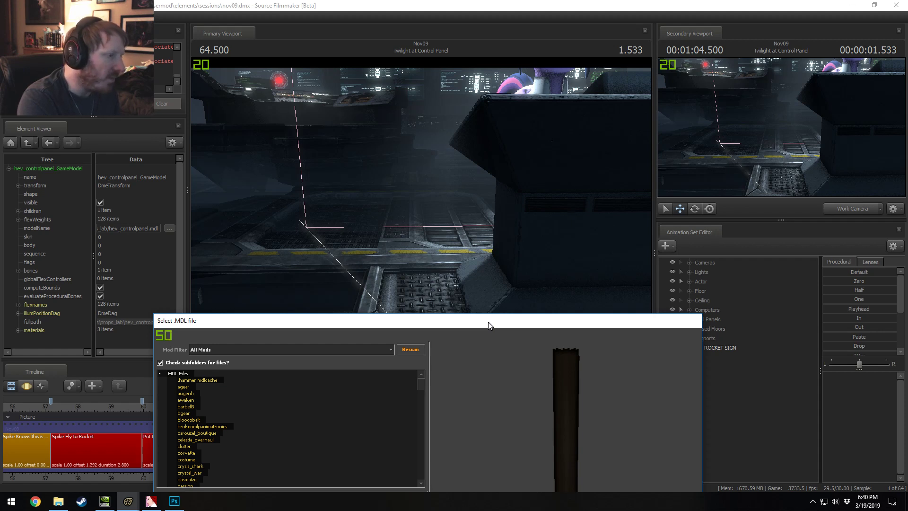
pyautogui.moveTo(489, 322); pyautogui.dragTo(478, 96)
pyautogui.scroll(-4, 240, 332)
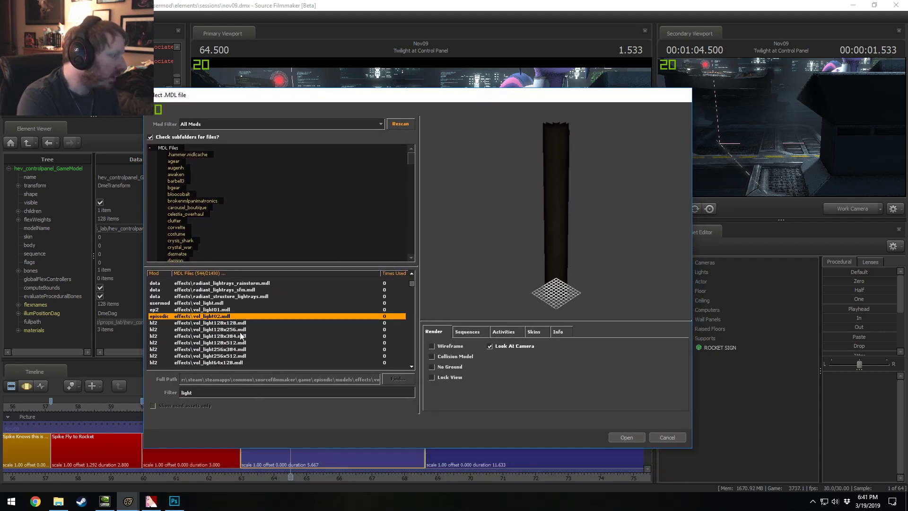
pyautogui.click(232, 311)
pyautogui.click(228, 323)
pyautogui.click(227, 331)
pyautogui.click(229, 335)
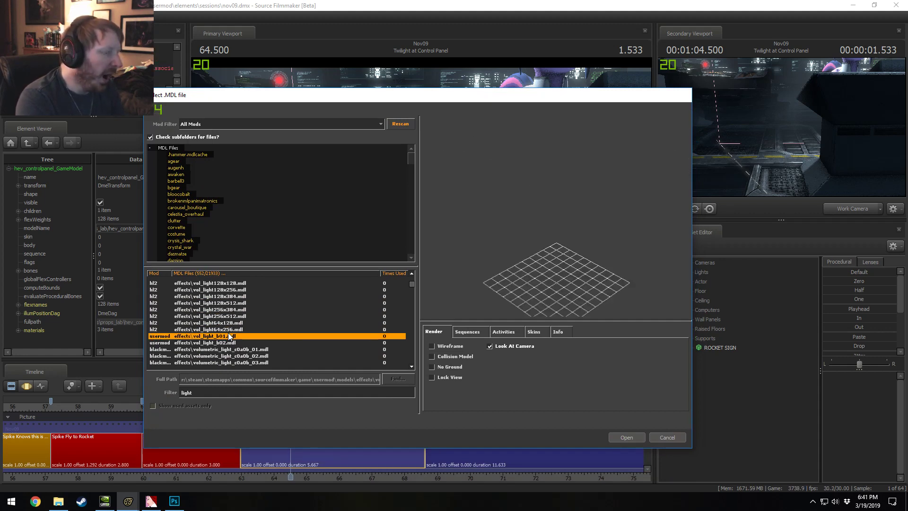
pyautogui.press('Down')
pyautogui.press('Down')
pyautogui.press('Down')
pyautogui.press('Down')
pyautogui.press('Down')
pyautogui.press('Down')
pyautogui.press('Down')
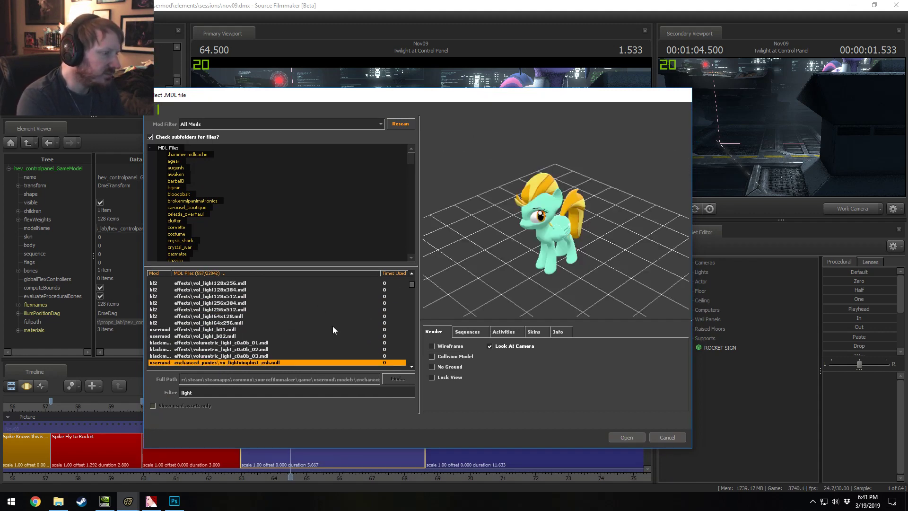
# Step: Browse the following light matches from the items folder through the objects\m_heide ice_light models
pyautogui.scroll(-4, 242, 319)
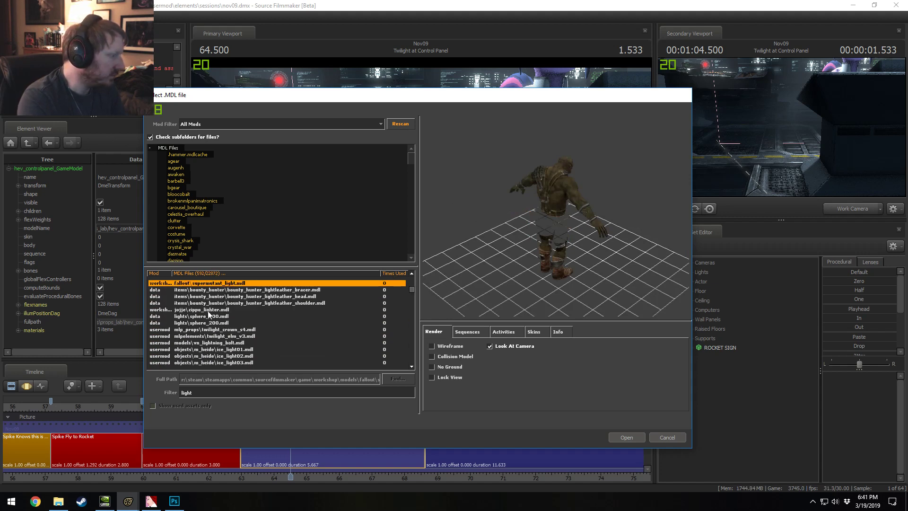
pyautogui.click(233, 303)
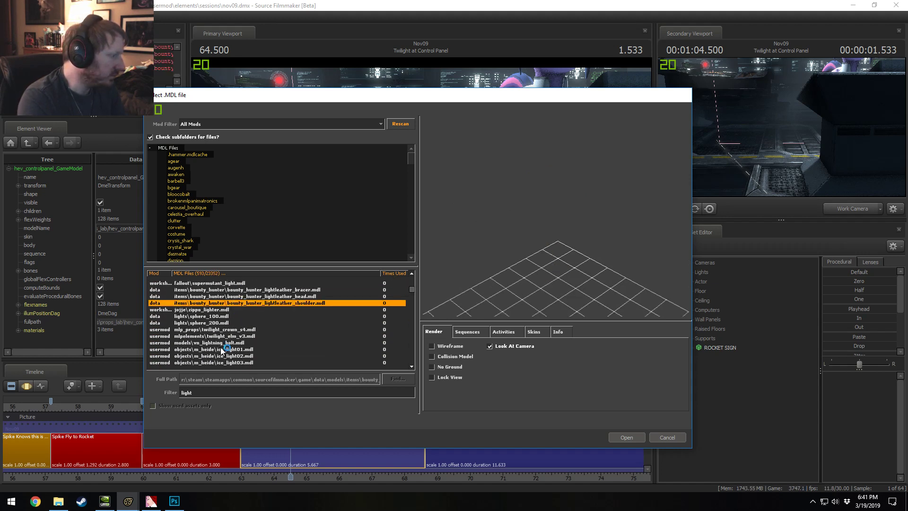
pyautogui.click(221, 349)
pyautogui.scroll(-3, 219, 348)
pyautogui.press('Down')
pyautogui.press('Down')
pyautogui.press('Down')
pyautogui.press('Down')
pyautogui.press('Down')
pyautogui.press('Down')
pyautogui.press('Down')
pyautogui.press('Down')
pyautogui.press('Down')
pyautogui.press('Down')
pyautogui.press('Down')
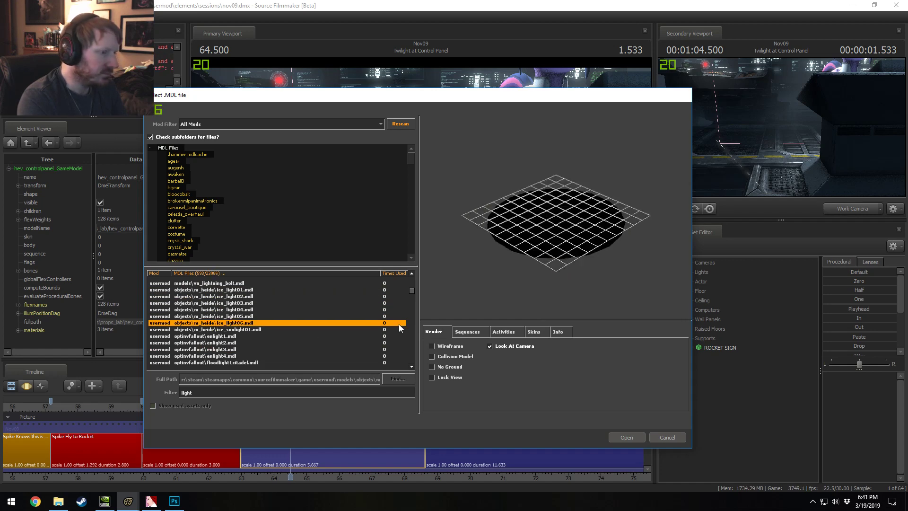
# Step: Turn on wireframe in the model preview and check the optinvfallout light models through engineer_colored_lights.mdl
pyautogui.click(443, 346)
pyautogui.press('Down')
pyautogui.moveTo(492, 265); pyautogui.dragTo(463, 308)
pyautogui.click(456, 347)
pyautogui.moveTo(492, 270); pyautogui.dragTo(566, 242)
pyautogui.press('Down')
pyautogui.press('Down')
pyautogui.press('Down')
pyautogui.press('Down')
pyautogui.press('Down')
pyautogui.press('Down')
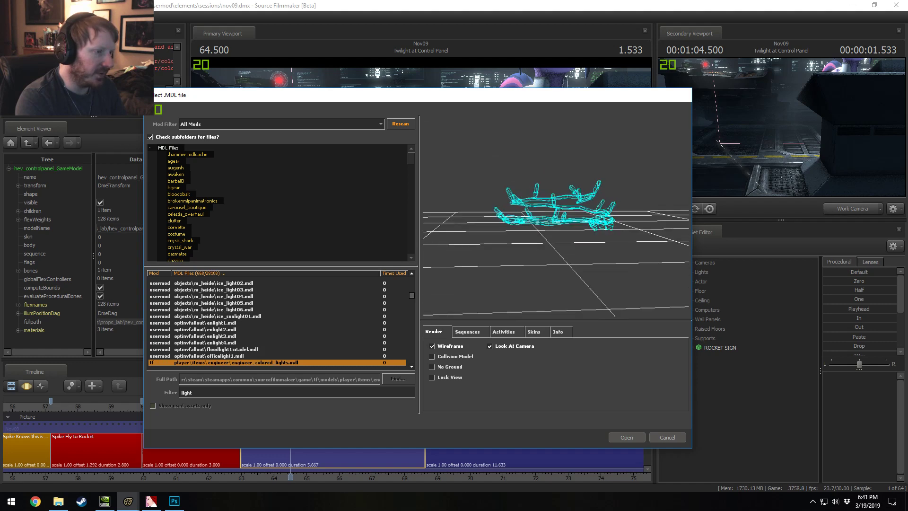
# Step: Preview the further light matches in wireframe, from the player items through the props\cs_assault floodlights and skylight glass
pyautogui.press('Down')
pyautogui.press('Down')
pyautogui.press('Down')
pyautogui.press('Up')
pyautogui.press('Up')
pyautogui.press('Up')
pyautogui.press('Up')
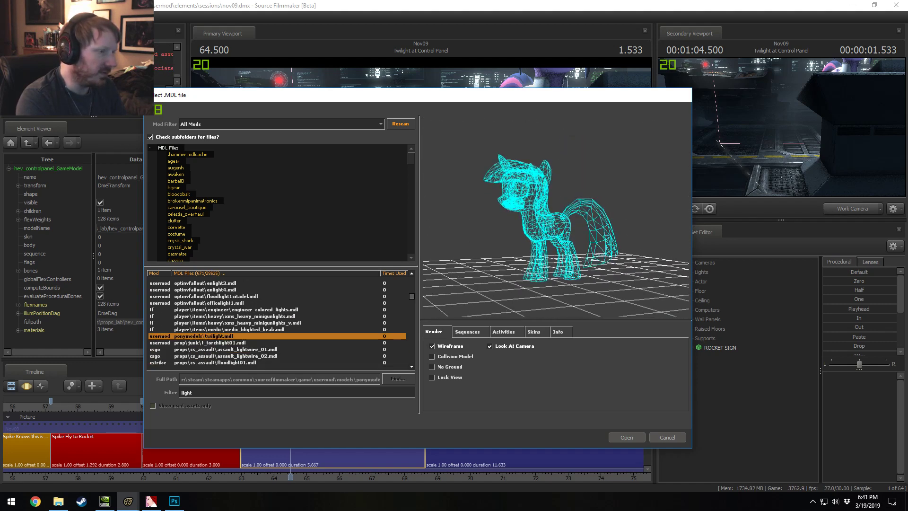
pyautogui.press('Down')
pyautogui.press('Down')
pyautogui.press('Down')
pyautogui.press('Down')
pyautogui.press('Down')
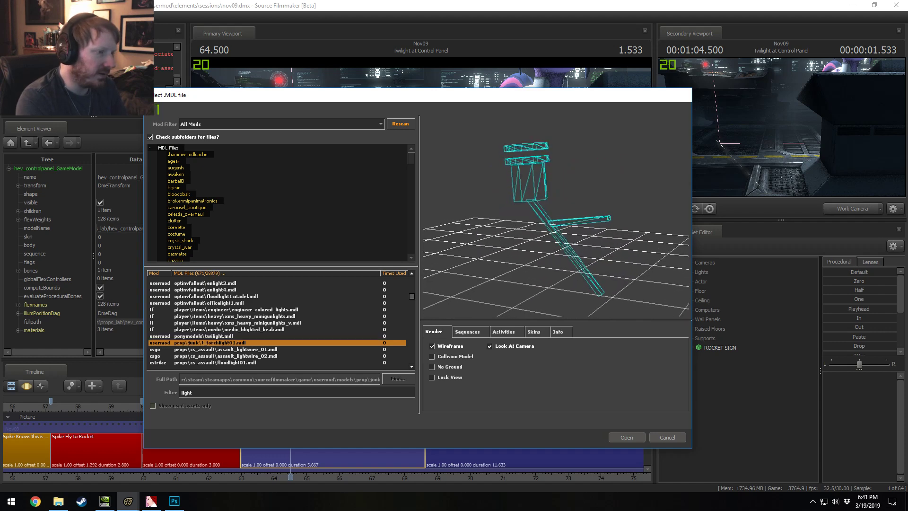
pyautogui.press('Down')
pyautogui.press('Down')
pyautogui.press('Down')
pyautogui.press('Down')
pyautogui.press('Down')
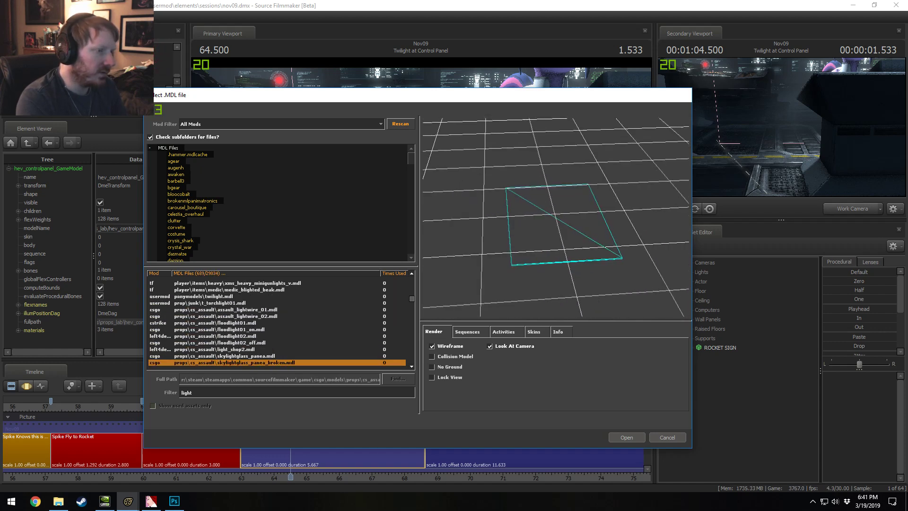
# Step: Inspect props\cs_assault\light_shop2.mdl from another angle and add it to the shot as a new animation set
pyautogui.press('Up')
pyautogui.press('Up')
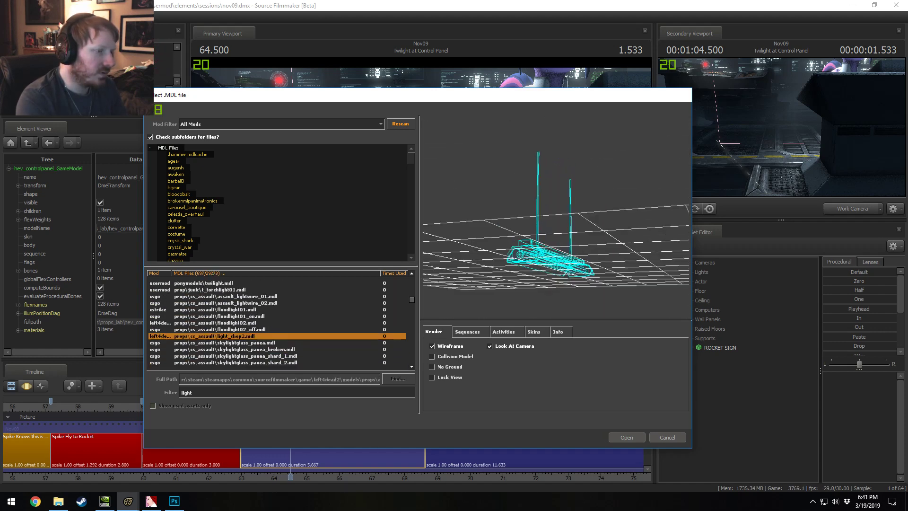
pyautogui.moveTo(533, 243); pyautogui.dragTo(573, 248)
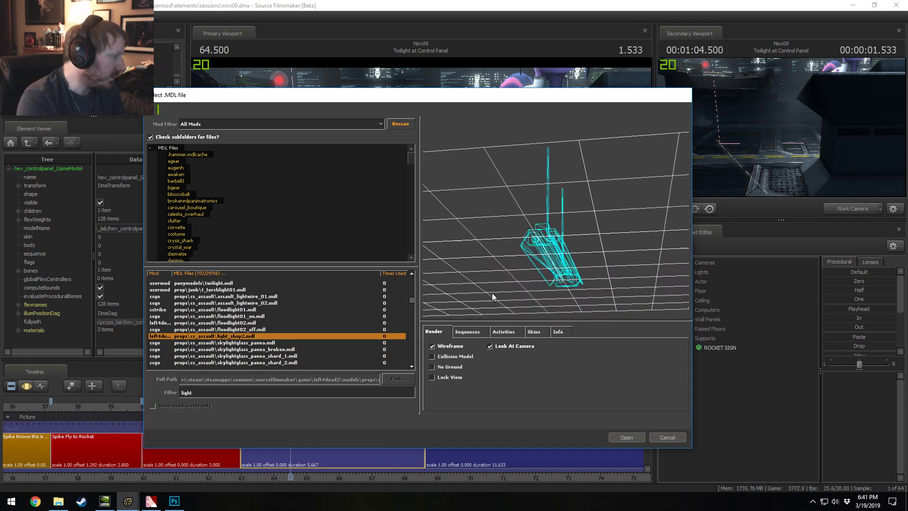
pyautogui.click(625, 438)
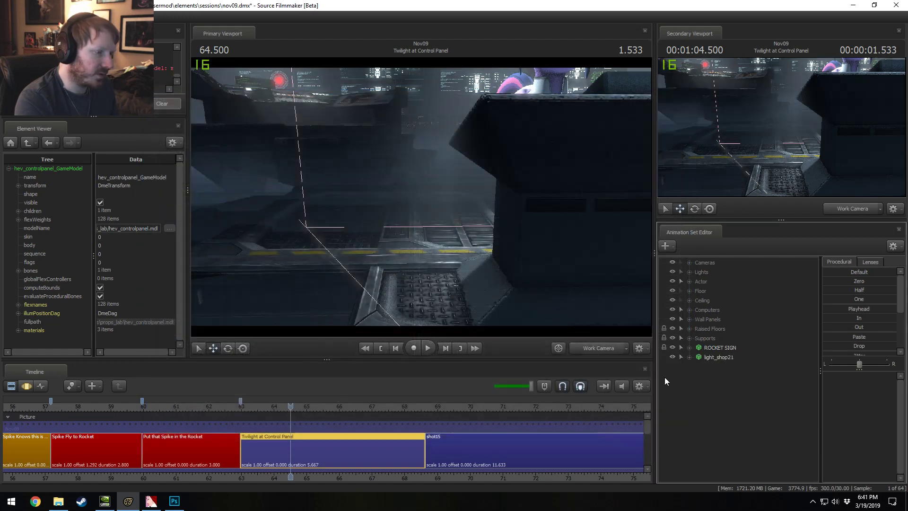
# Step: Select the whole time range in the Motion Editor and position the shop light on the floor beside the control panel
pyautogui.moveTo(424, 198)
pyautogui.mouseDown()
pyautogui.moveTo(438, 184)
pyautogui.moveTo(425, 197)
pyautogui.mouseUp()
pyautogui.press('s')
pyautogui.press('F3')
pyautogui.moveTo(511, 242); pyautogui.dragTo(520, 256)
pyautogui.press('w')
pyautogui.press('e')
pyautogui.moveTo(453, 256); pyautogui.dragTo(444, 331)
pyautogui.hotkey('ctrl', 'a')
pyautogui.moveTo(421, 197)
pyautogui.mouseDown()
pyautogui.moveTo(317, 197)
pyautogui.moveTo(436, 197)
pyautogui.moveTo(421, 199)
pyautogui.mouseUp()
pyautogui.press('d')
pyautogui.press('a')
pyautogui.press('r')
pyautogui.moveTo(462, 271); pyautogui.dragTo(421, 226)
pyautogui.press('w')
pyautogui.press('w')
# Step: Try skins 1 and 2 on the shop light, and raise the fixture higher above the floor
pyautogui.rightClick(746, 357)
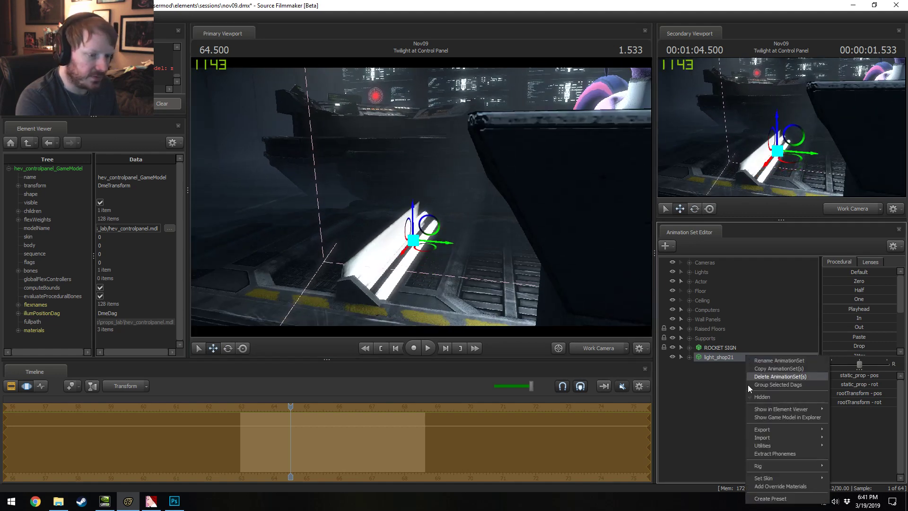
pyautogui.moveTo(775, 480)
pyautogui.click(841, 487)
pyautogui.moveTo(591, 316); pyautogui.dragTo(592, 317)
pyautogui.press('a')
pyautogui.rightClick(725, 357)
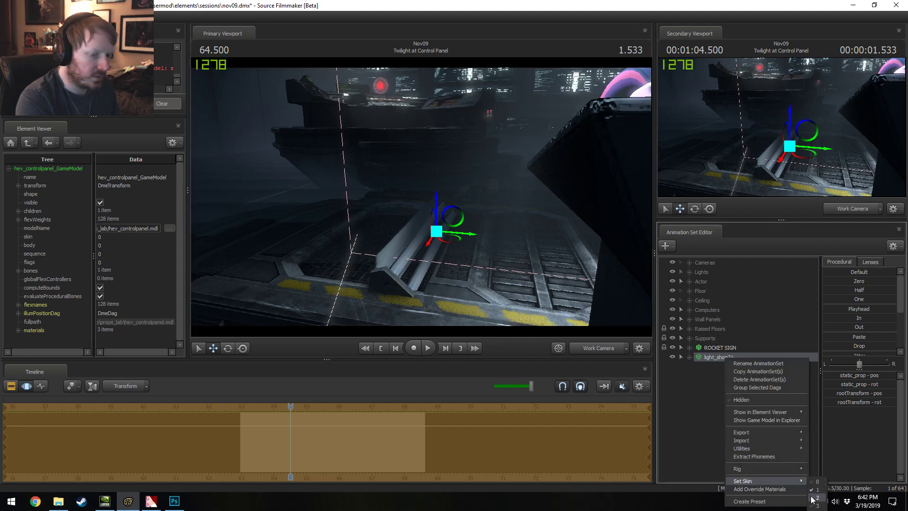
pyautogui.click(807, 495)
pyautogui.moveTo(557, 299); pyautogui.dragTo(557, 306)
pyautogui.press('w')
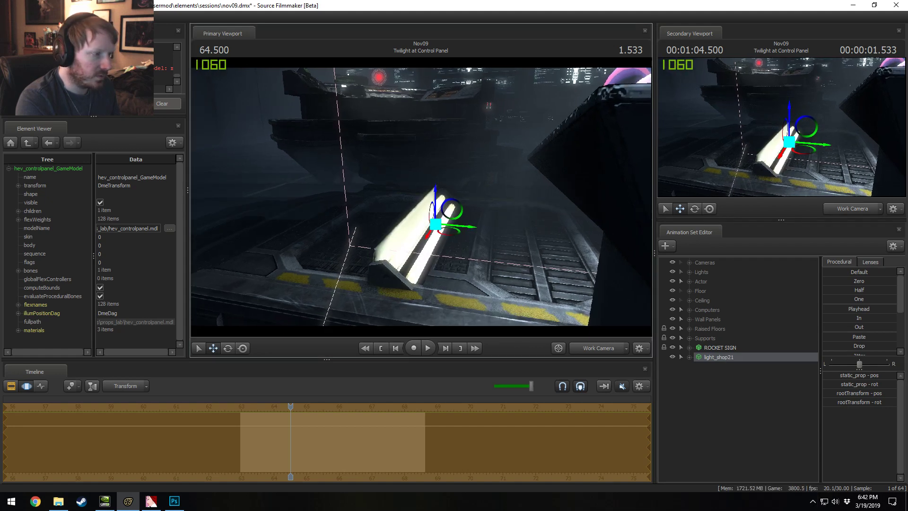
pyautogui.moveTo(450, 212); pyautogui.dragTo(450, 193)
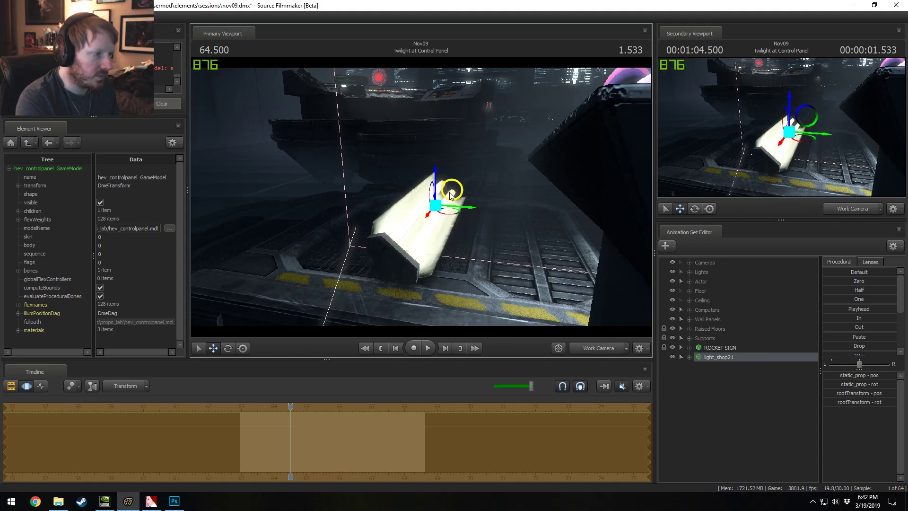
# Step: Try skin 3 on the shop light, then switch it to skin 1
pyautogui.rightClick(722, 357)
pyautogui.moveTo(762, 478)
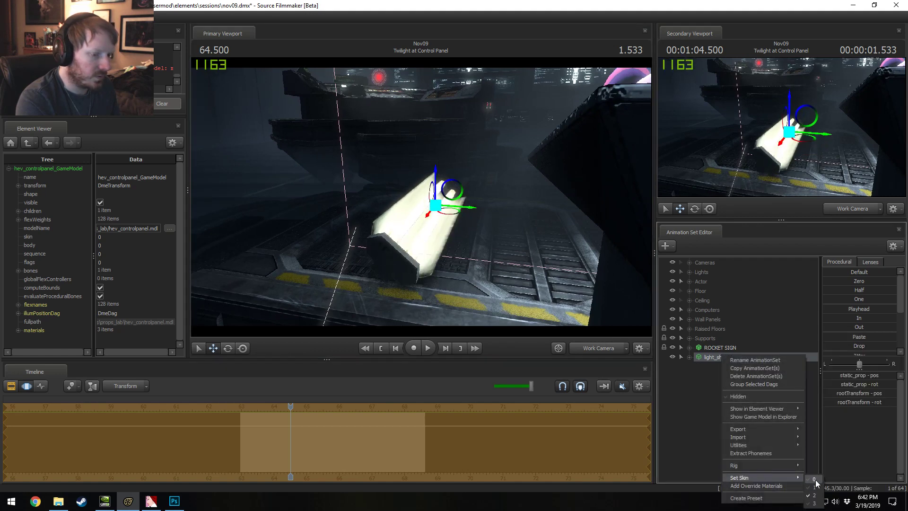
pyautogui.click(814, 504)
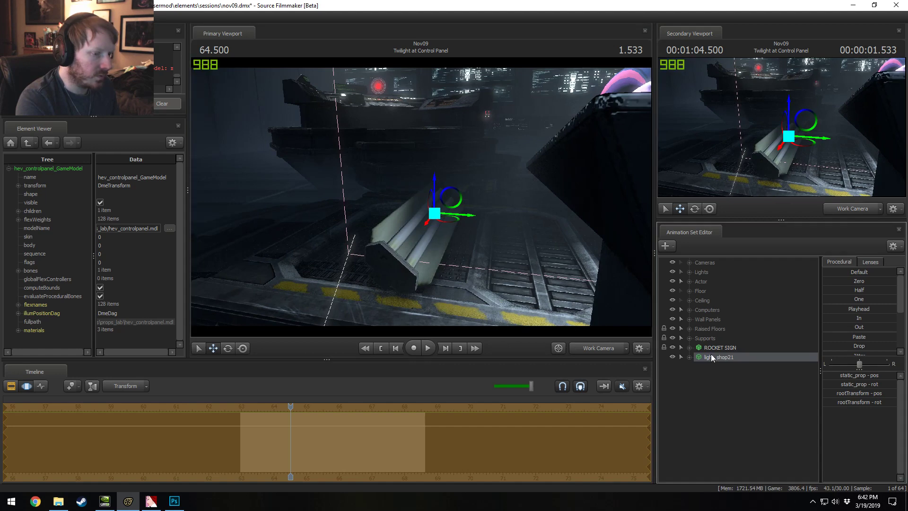
pyautogui.rightClick(711, 357)
pyautogui.moveTo(739, 478)
pyautogui.click(802, 491)
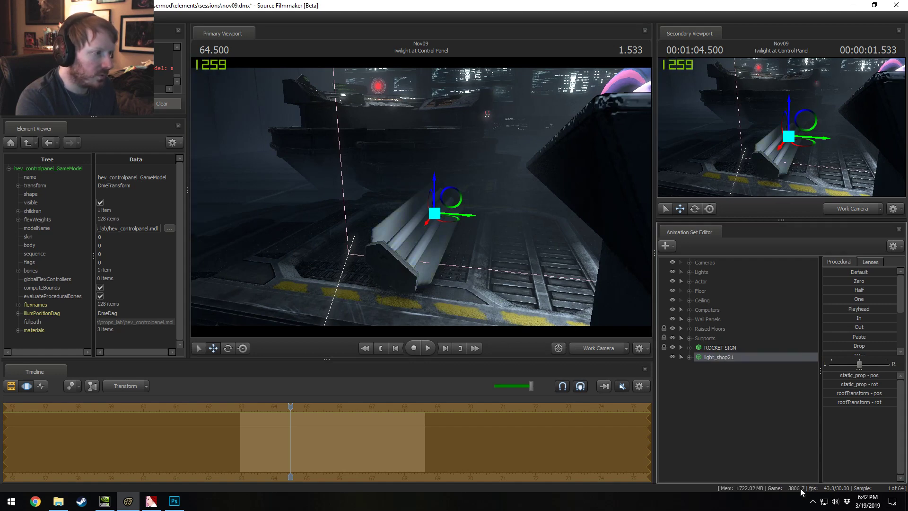
# Step: Add a scale control to the shop light's static_prop bone and scale the fixture down
pyautogui.moveTo(429, 193); pyautogui.dragTo(350, 237)
pyautogui.moveTo(421, 217); pyautogui.dragTo(421, 196)
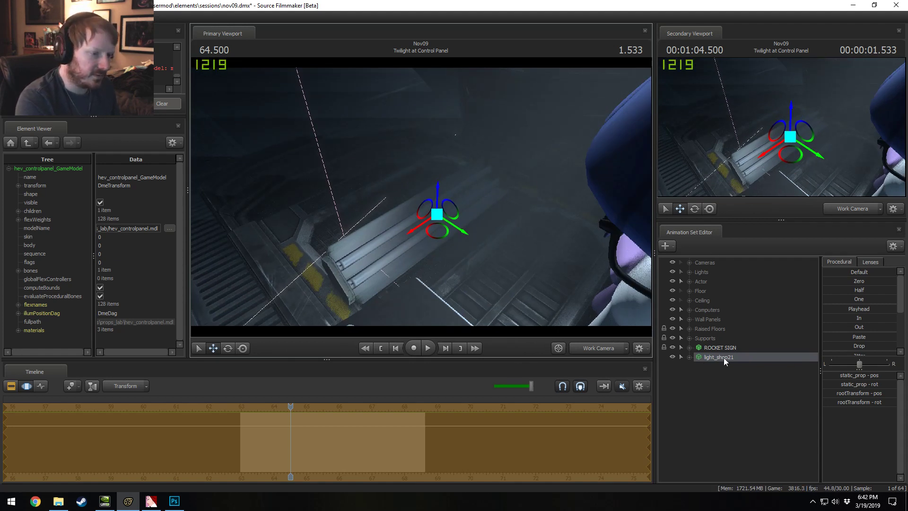
pyautogui.click(689, 357)
pyautogui.click(698, 367)
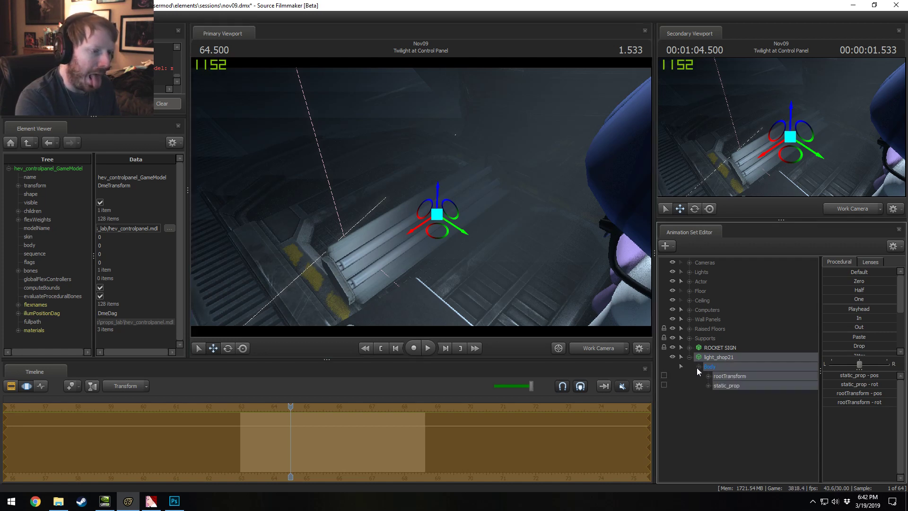
pyautogui.rightClick(725, 384)
pyautogui.click(720, 387)
pyautogui.rightClick(721, 385)
pyautogui.click(742, 405)
pyautogui.click(787, 396)
pyautogui.moveTo(847, 376); pyautogui.dragTo(839, 375)
pyautogui.click(754, 356)
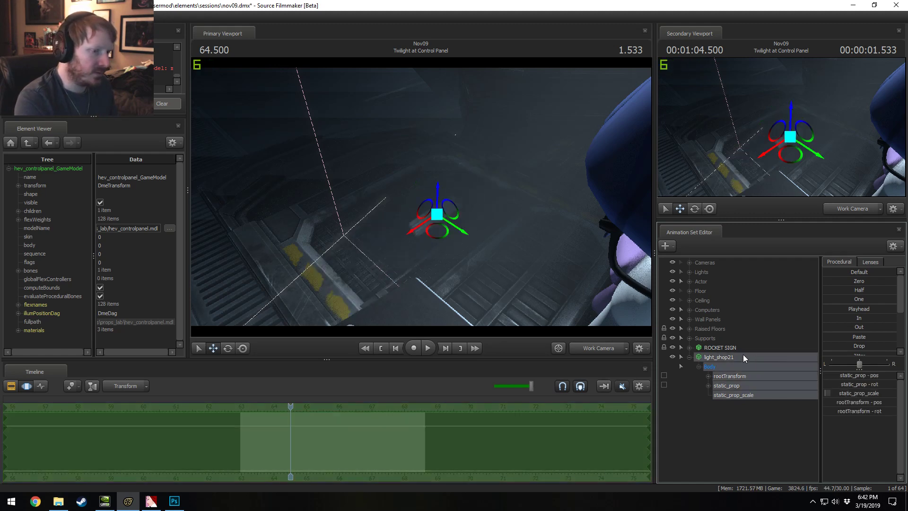
# Step: Move and rotate the shrunken shop light into the recess along the base of the control panel
pyautogui.keyDown('alt'); pyautogui.moveTo(583, 227); pyautogui.dragTo(455, 155); pyautogui.keyUp('alt')
pyautogui.rightClick(470, 170)
pyautogui.click(493, 189)
pyautogui.moveTo(421, 197)
pyautogui.mouseDown()
pyautogui.moveTo(421, 175)
pyautogui.moveTo(436, 159)
pyautogui.moveTo(425, 167)
pyautogui.moveTo(455, 212)
pyautogui.moveTo(363, 152)
pyautogui.moveTo(381, 150)
pyautogui.moveTo(430, 182)
pyautogui.mouseUp()
pyautogui.press('w')
pyautogui.press('s')
pyautogui.moveTo(366, 139); pyautogui.dragTo(369, 141)
pyautogui.press('e')
pyautogui.rightClick(448, 206)
pyautogui.click(457, 208)
pyautogui.moveTo(442, 205); pyautogui.dragTo(393, 236)
pyautogui.press('w')
pyautogui.press('e')
pyautogui.rightClick(408, 230)
pyautogui.click(412, 235)
pyautogui.press('w')
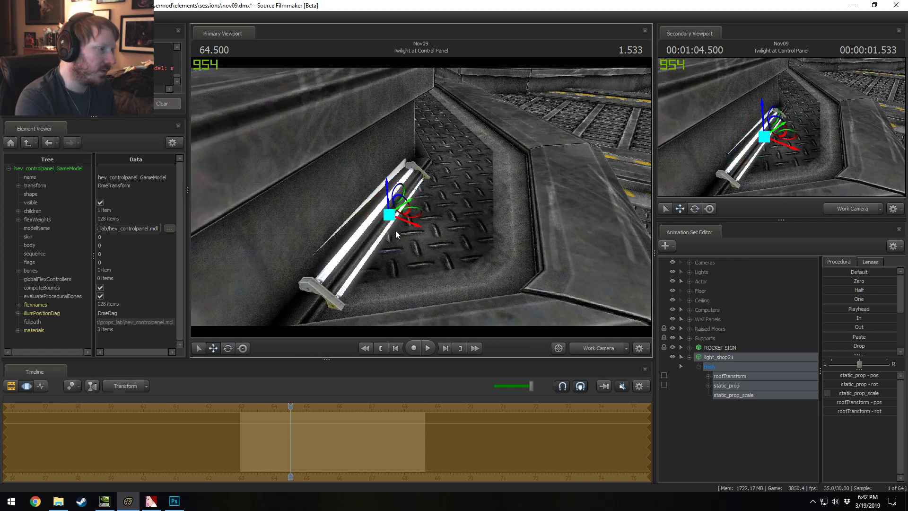
# Step: Adjust the shop light so it sits against the recess wall with its tubes facing outward
pyautogui.moveTo(387, 201); pyautogui.dragTo(414, 177)
pyautogui.rightClick(506, 202)
pyautogui.click(528, 227)
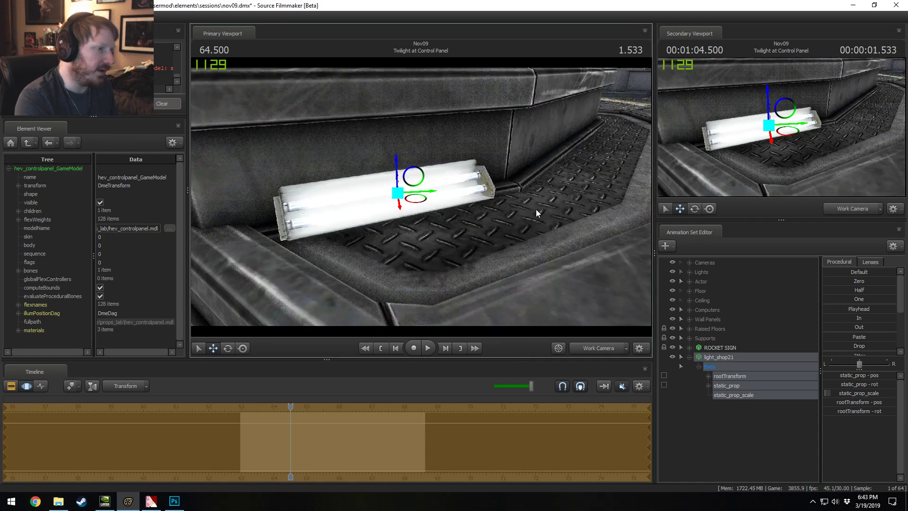
pyautogui.moveTo(449, 200)
pyautogui.mouseDown()
pyautogui.moveTo(421, 166)
pyautogui.moveTo(449, 201)
pyautogui.mouseUp()
pyautogui.moveTo(633, 271); pyautogui.dragTo(633, 213)
# Step: Hide the Lights group and set the shop light's skin to 0
pyautogui.click(672, 272)
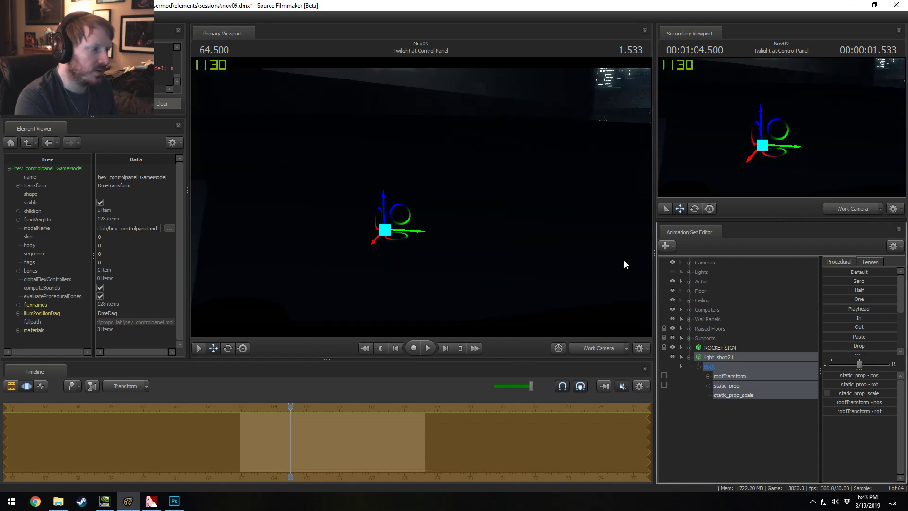
pyautogui.rightClick(716, 358)
pyautogui.moveTo(745, 482)
pyautogui.click(808, 481)
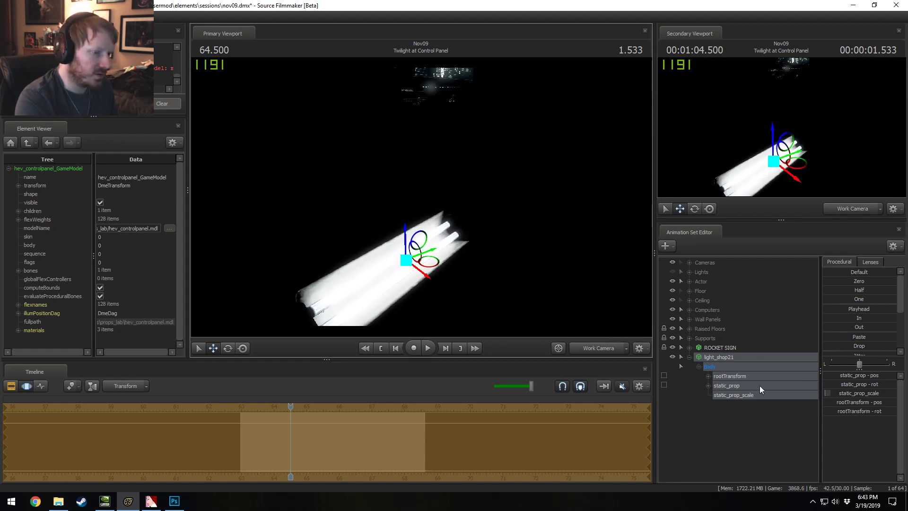
# Step: Show the shop light's game model in the Element Viewer
pyautogui.rightClick(750, 360)
pyautogui.moveTo(777, 483)
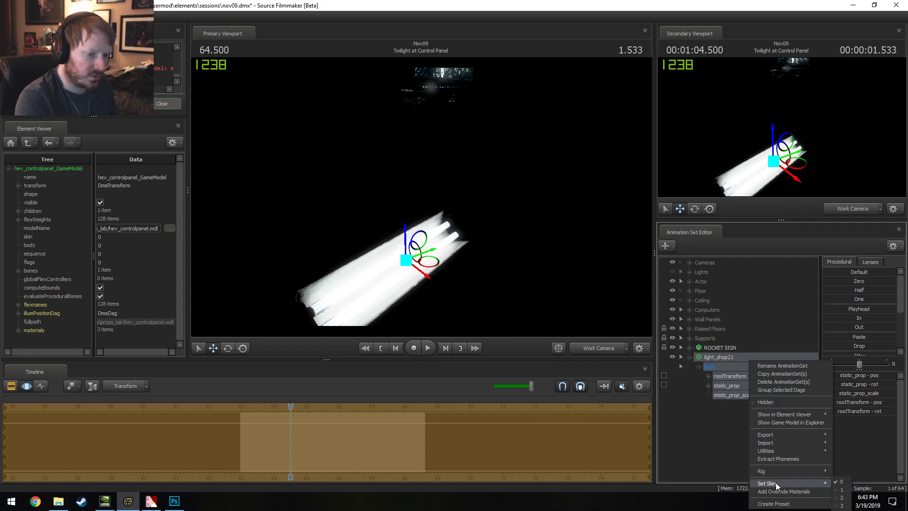
pyautogui.moveTo(798, 415)
pyautogui.click(855, 422)
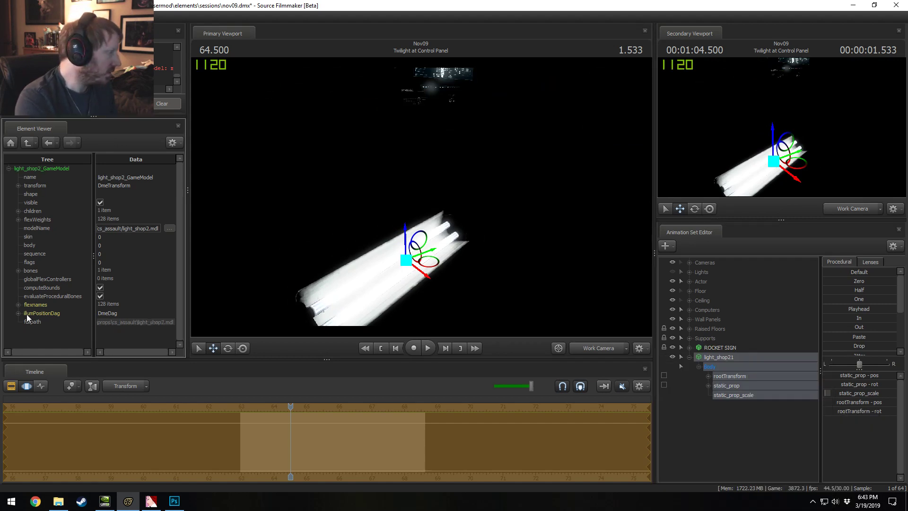
# Step: Add override materials to the shop light and expand its light_shop2 material in the Element Viewer
pyautogui.rightClick(743, 361)
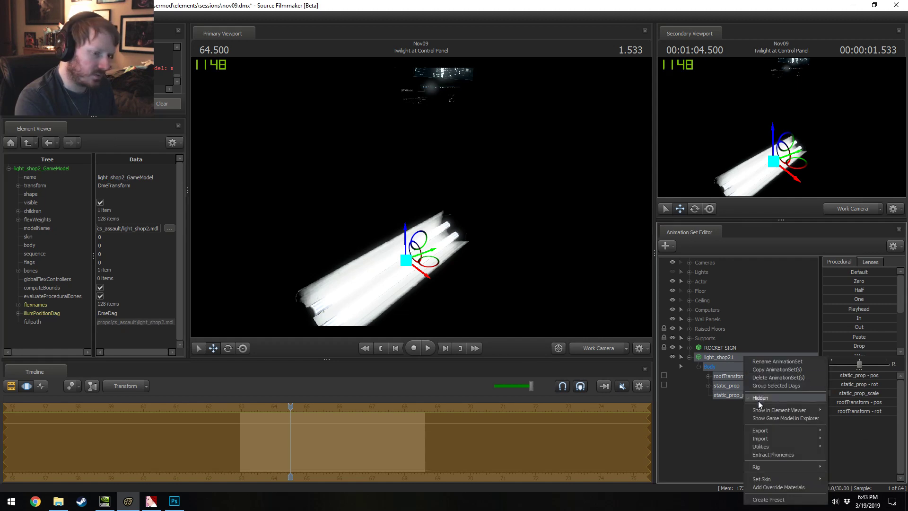
pyautogui.click(771, 492)
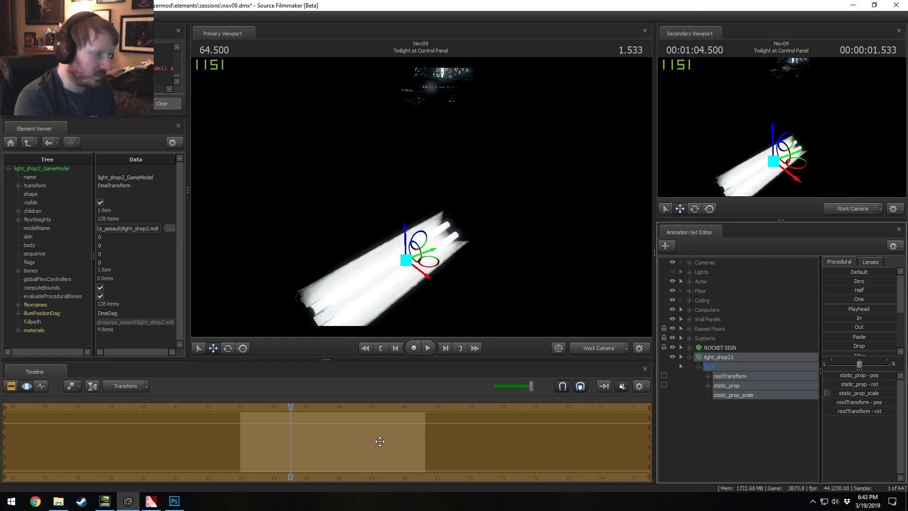
pyautogui.click(18, 330)
pyautogui.click(27, 318)
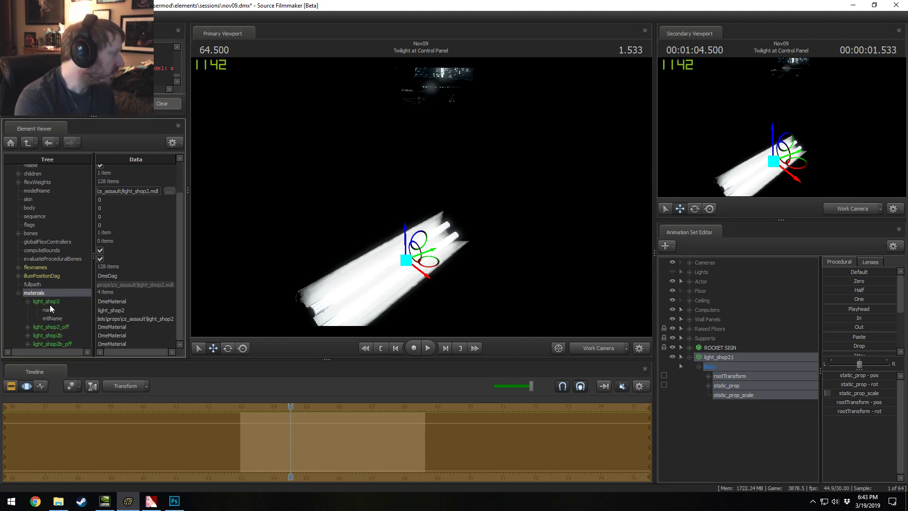
pyautogui.rightClick(50, 303)
pyautogui.moveTo(85, 372)
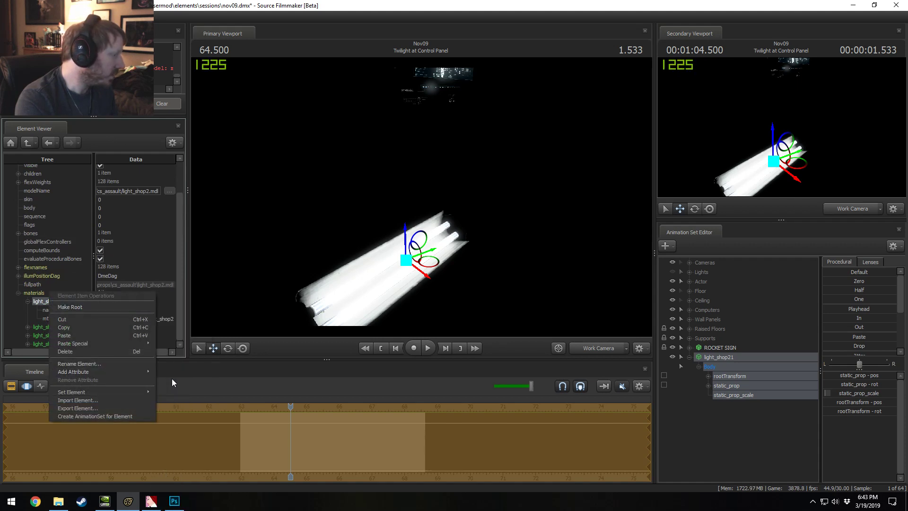
pyautogui.click(39, 336)
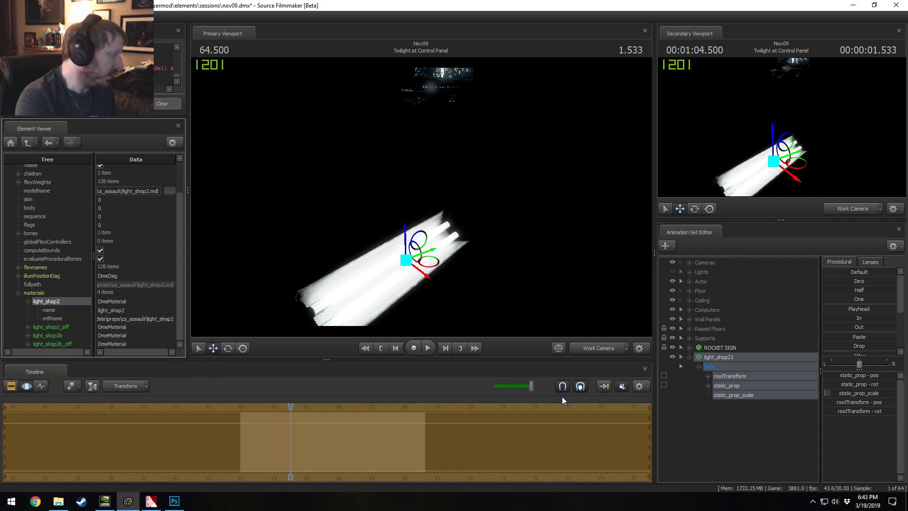
# Step: Try skin 2 on the shop light and return it to skin 0
pyautogui.rightClick(719, 358)
pyautogui.moveTo(748, 482)
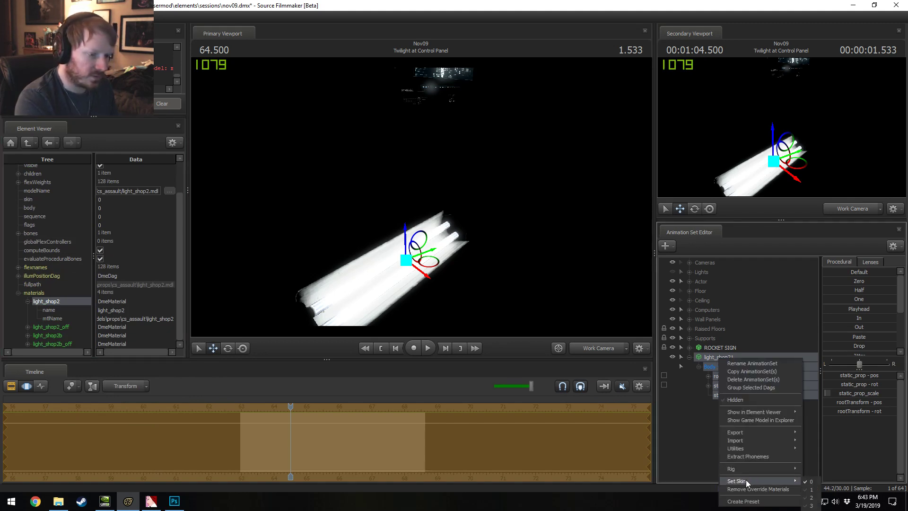
pyautogui.click(812, 498)
pyautogui.rightClick(739, 375)
pyautogui.moveTo(778, 482)
pyautogui.click(829, 482)
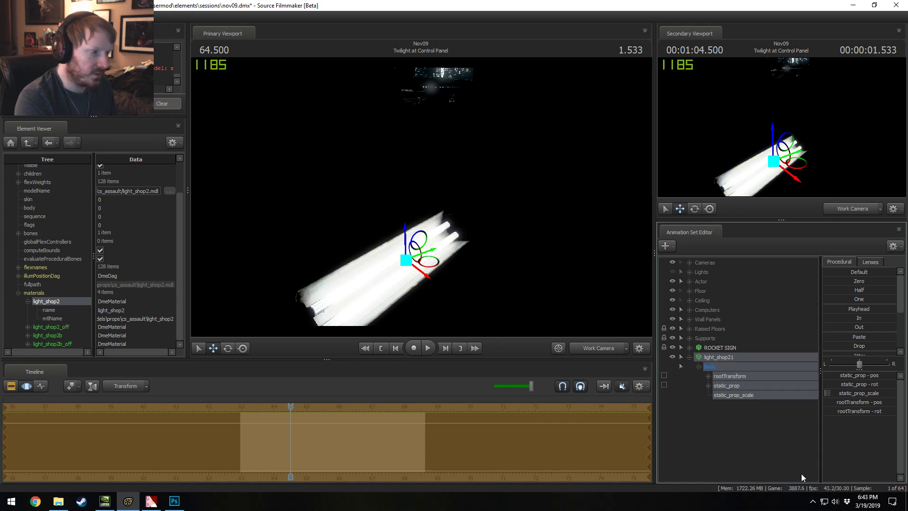
# Step: Add a vector3 attribute named $selfillumtint to the shop light's light_shop2 material
pyautogui.rightClick(57, 299)
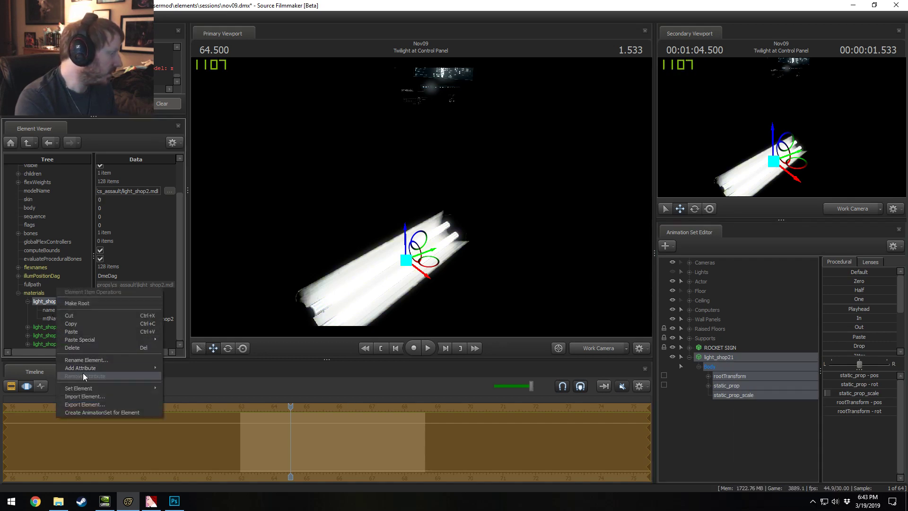
pyautogui.moveTo(118, 368)
pyautogui.click(178, 362)
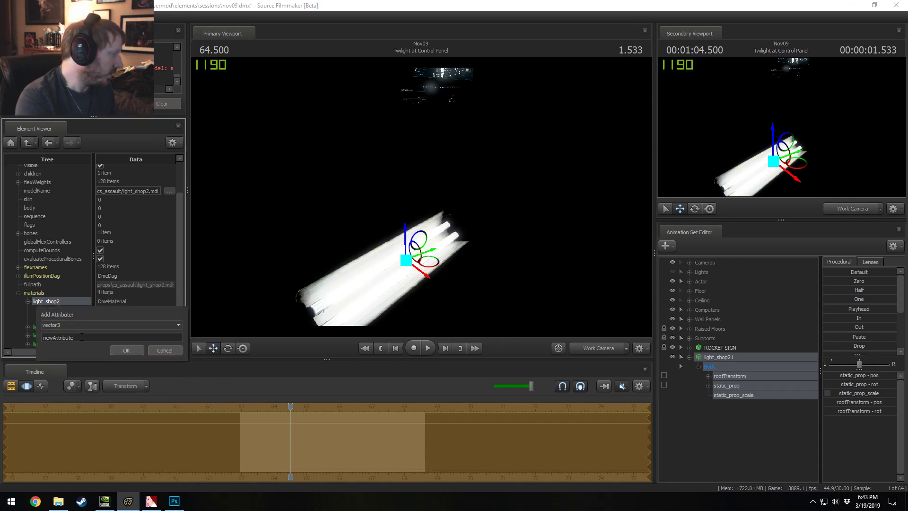
pyautogui.doubleClick(84, 337)
pyautogui.write('$selfillumtint')
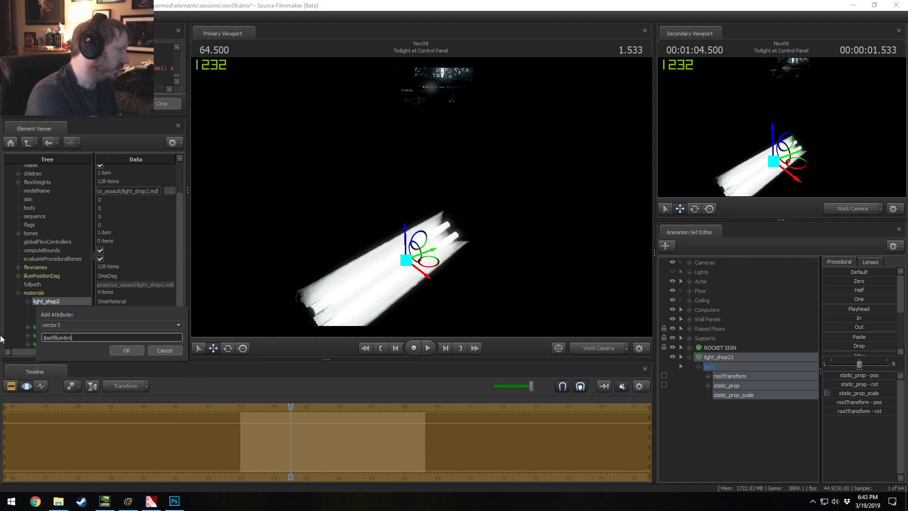
pyautogui.press('Return')
# Step: Set the light_shop2 material's $selfillumtint to 0.3 0.3 0.4 and check the fixture from farther away
pyautogui.doubleClick(116, 326)
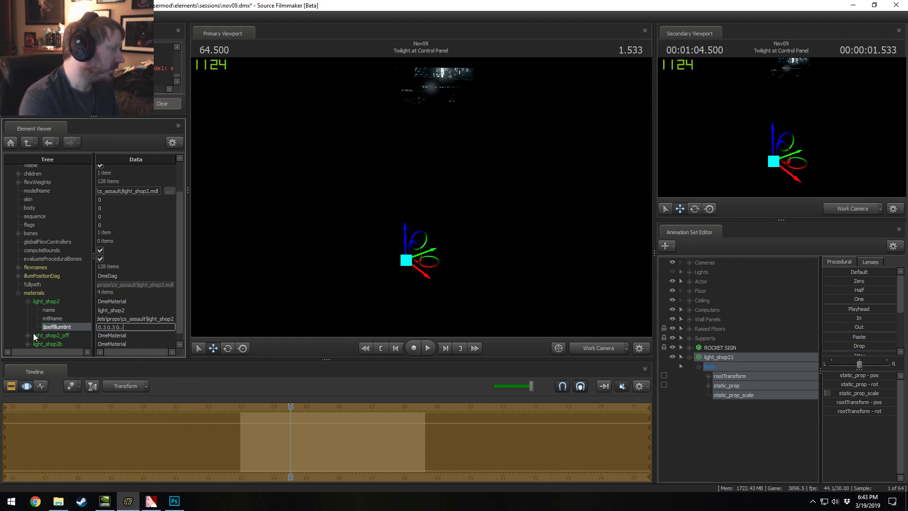
pyautogui.write('0.3 0.3 0.4')
pyautogui.press('Return')
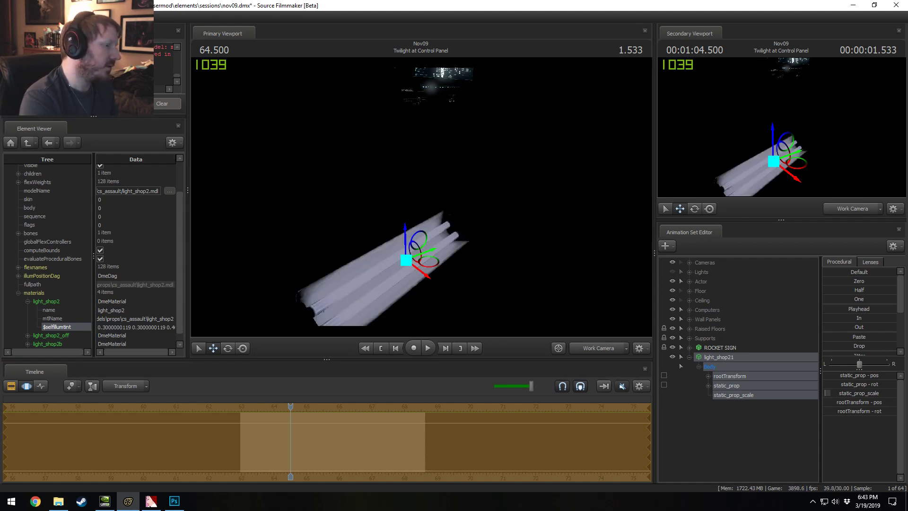
pyautogui.keyDown('alt'); pyautogui.moveTo(421, 197); pyautogui.dragTo(519, 152); pyautogui.keyUp('alt')
pyautogui.keyDown('alt'); pyautogui.moveTo(520, 153); pyautogui.dragTo(469, 184, button='right'); pyautogui.keyUp('alt')
pyautogui.keyDown('alt'); pyautogui.moveTo(468, 185); pyautogui.dragTo(434, 186); pyautogui.keyUp('alt')
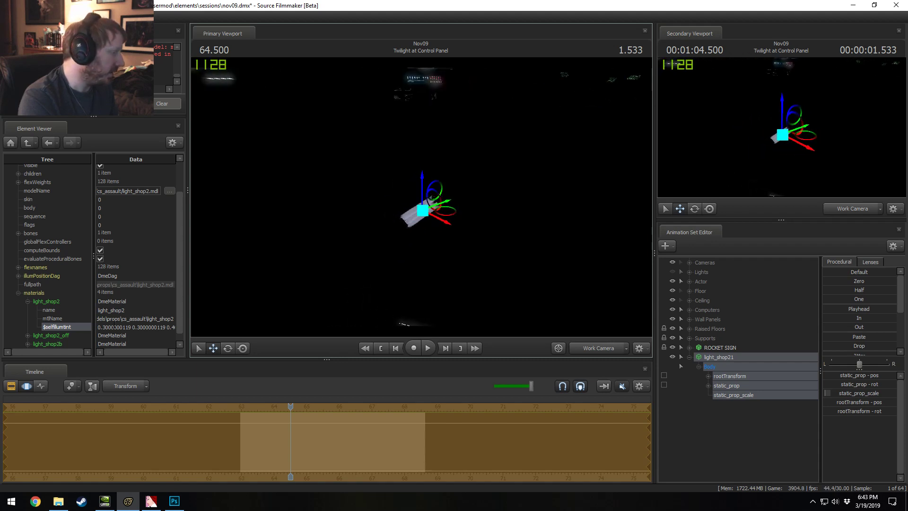
# Step: Lower the light_shop2 material's $selfillumtint to 0.1 0.1 0.1
pyautogui.doubleClick(114, 326)
pyautogui.write('0.1 0.1 0.1')
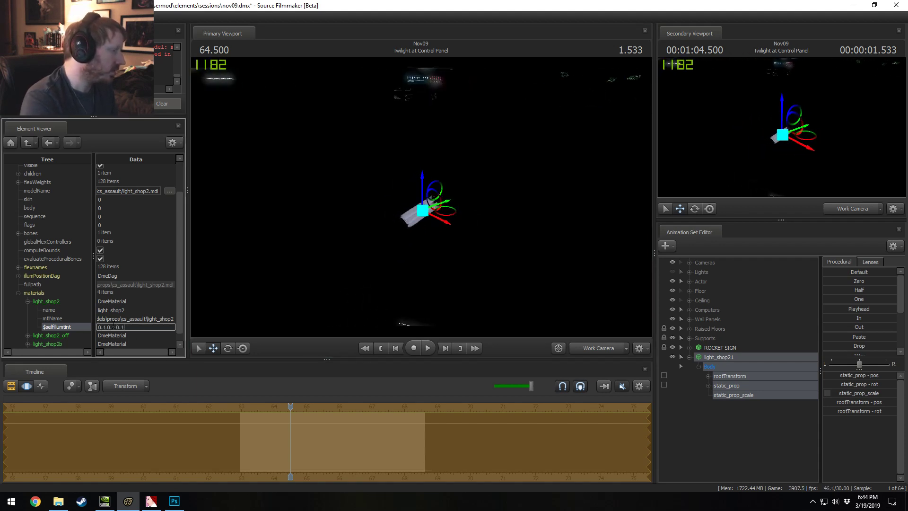
pyautogui.press('Return')
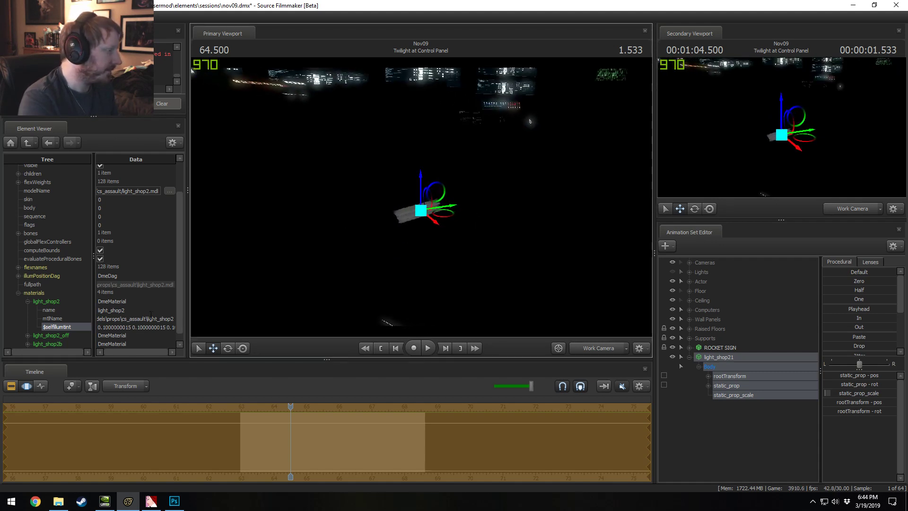
# Step: Lower the light_shop2 material's $selfillumtint to 0.04 0.04 0.04
pyautogui.doubleClick(124, 326)
pyautogui.write('0.')
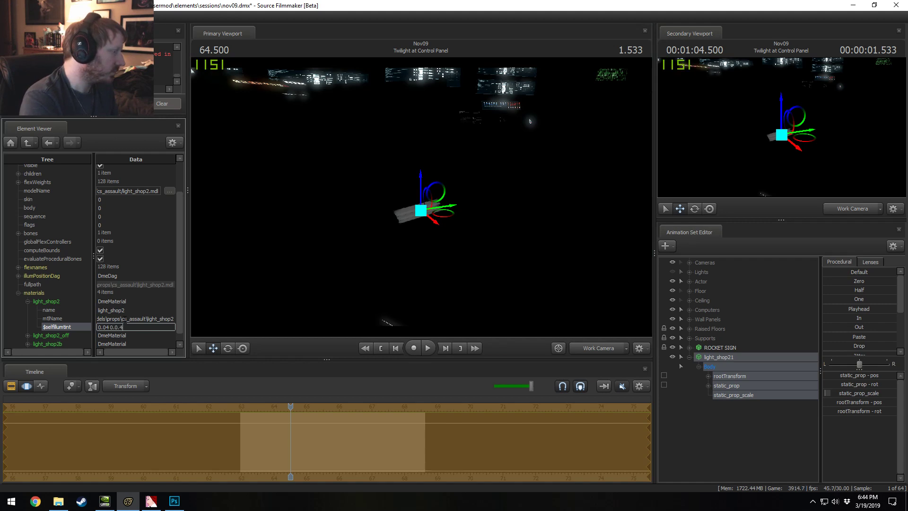
pyautogui.write('04 0.04 0.0')
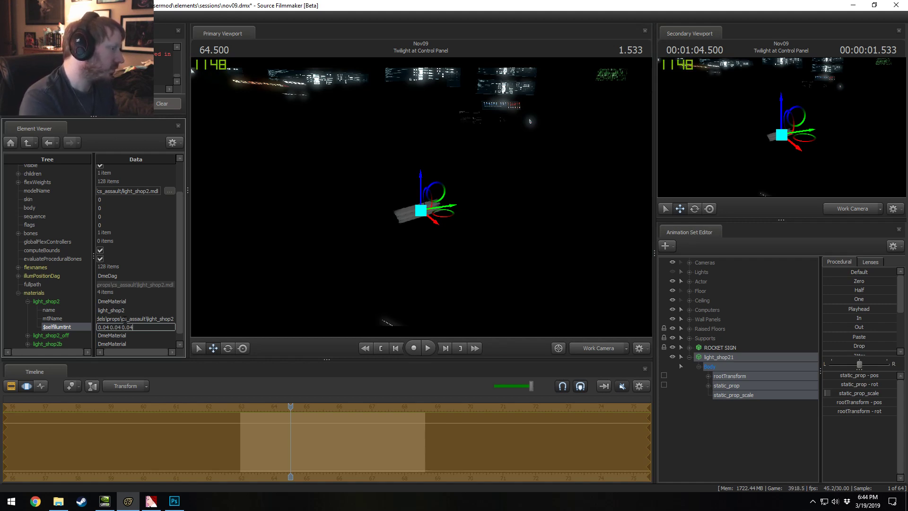
pyautogui.press('Return')
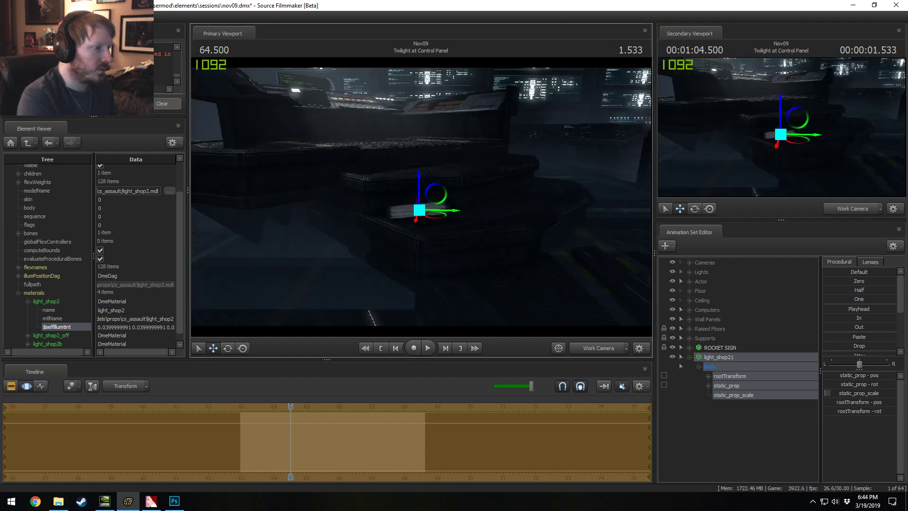
# Step: Preview the shop light in the Clip Editor and set its $selfillumtint to 0.01 0.01 0.01
pyautogui.press('F2')
pyautogui.press('f')
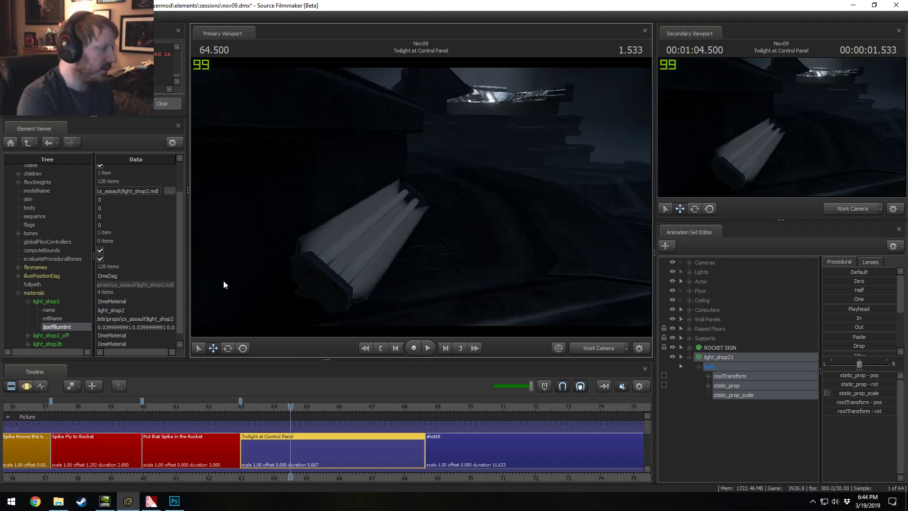
pyautogui.click(138, 327)
pyautogui.tripleClick(138, 327)
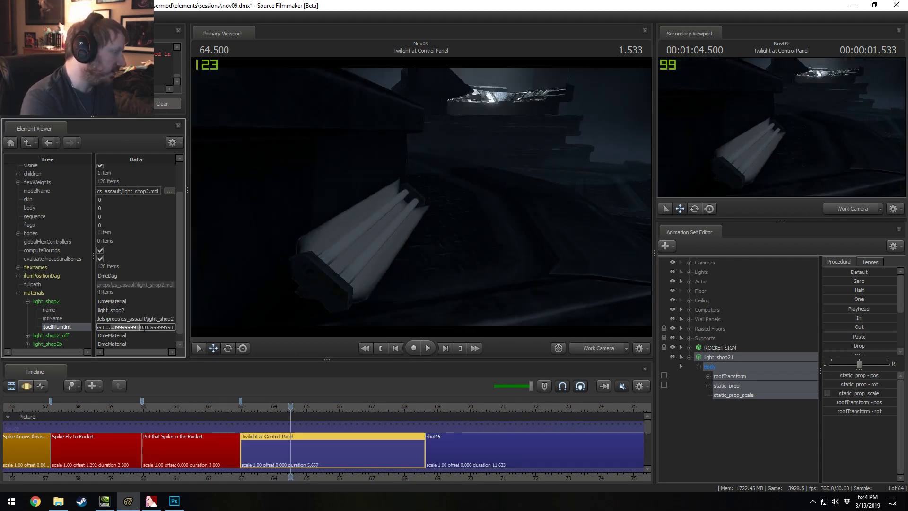
pyautogui.hotkey('ctrl', 'a')
pyautogui.write('0.0')
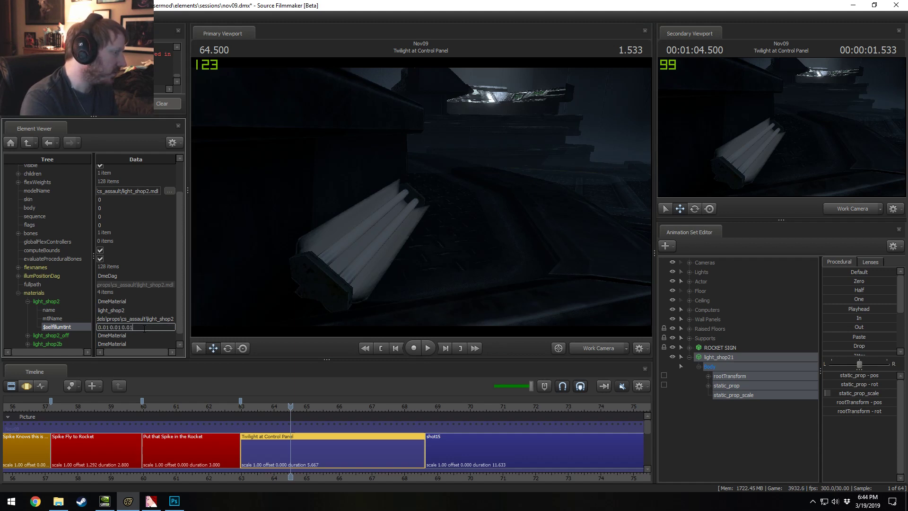
pyautogui.press('Return')
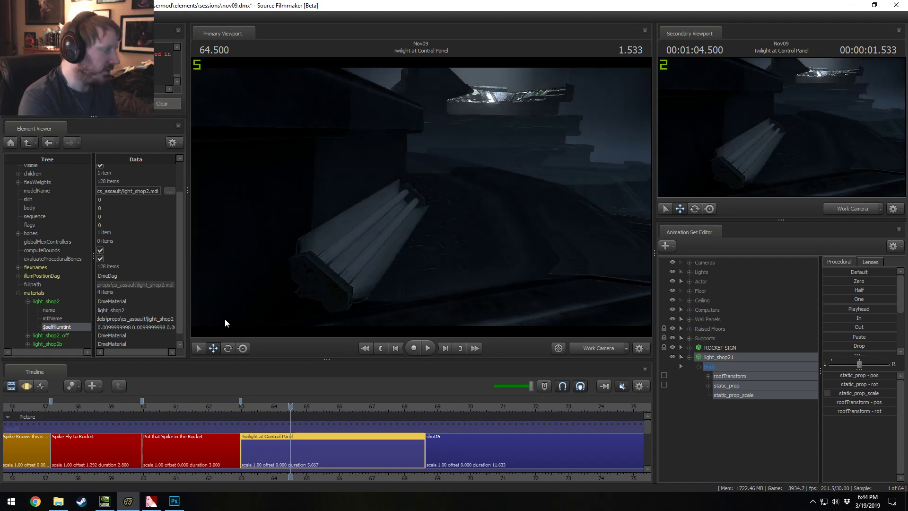
# Step: Set the shop light's skin to 1 and check how it looks in the control panel base
pyautogui.rightClick(731, 369)
pyautogui.moveTo(762, 451)
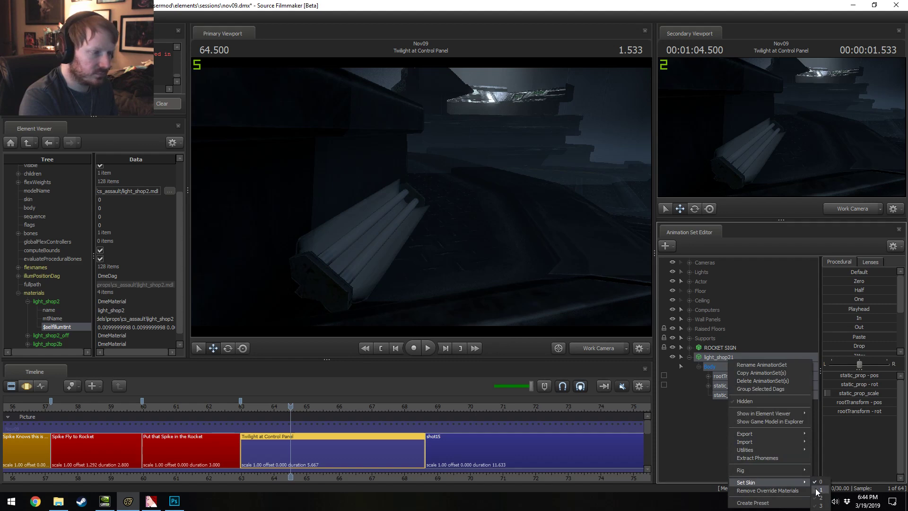
pyautogui.click(821, 490)
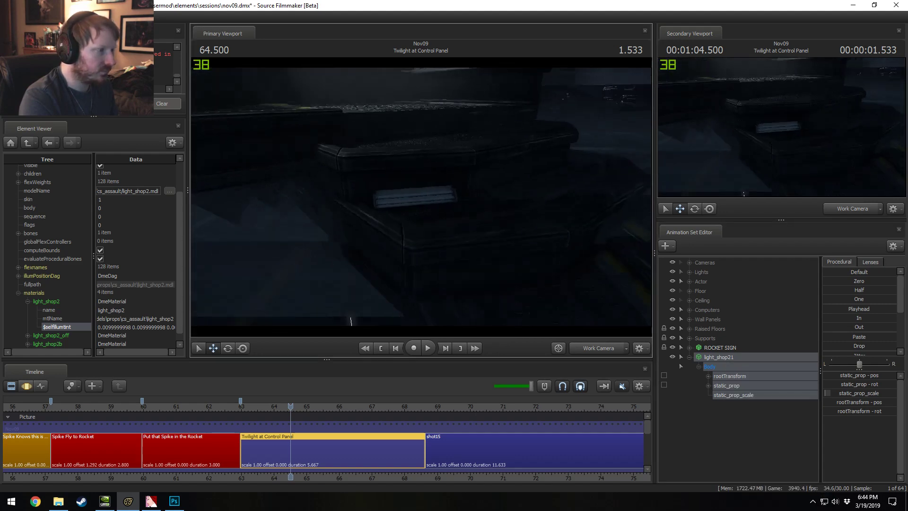
pyautogui.moveTo(421, 197)
pyautogui.mouseDown()
pyautogui.moveTo(454, 197)
pyautogui.moveTo(405, 197)
pyautogui.mouseUp()
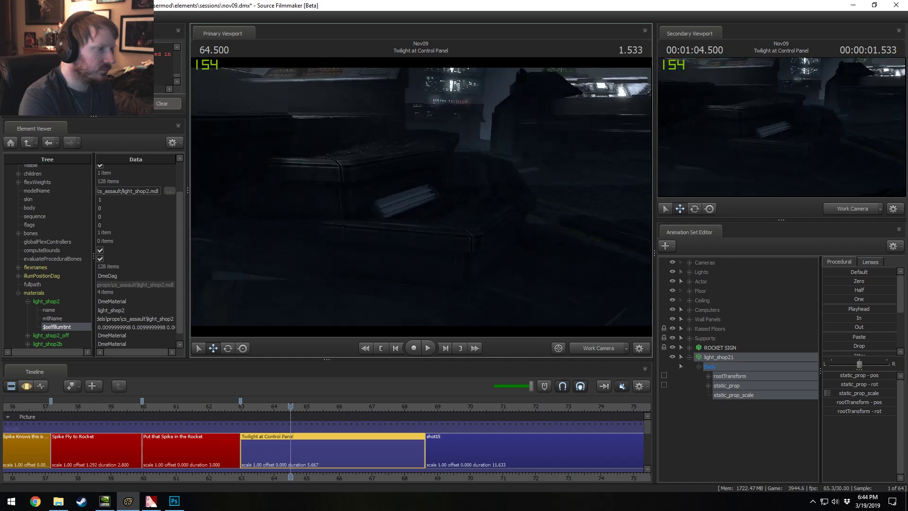
pyautogui.press('F2')
pyautogui.press('F1')
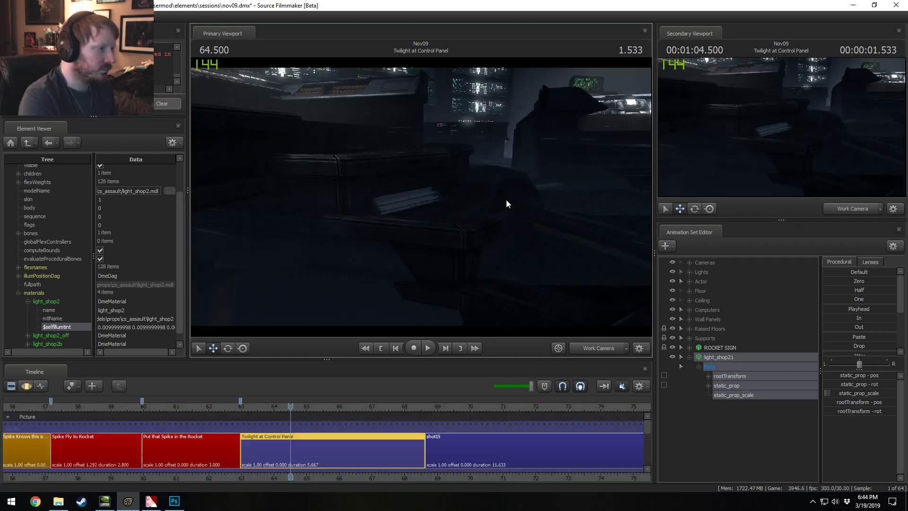
pyautogui.moveTo(422, 197)
pyautogui.keyDown('alt'); pyautogui.mouseDown()
pyautogui.moveTo(379, 237)
pyautogui.moveTo(422, 197)
pyautogui.mouseUp(); pyautogui.keyUp('alt')
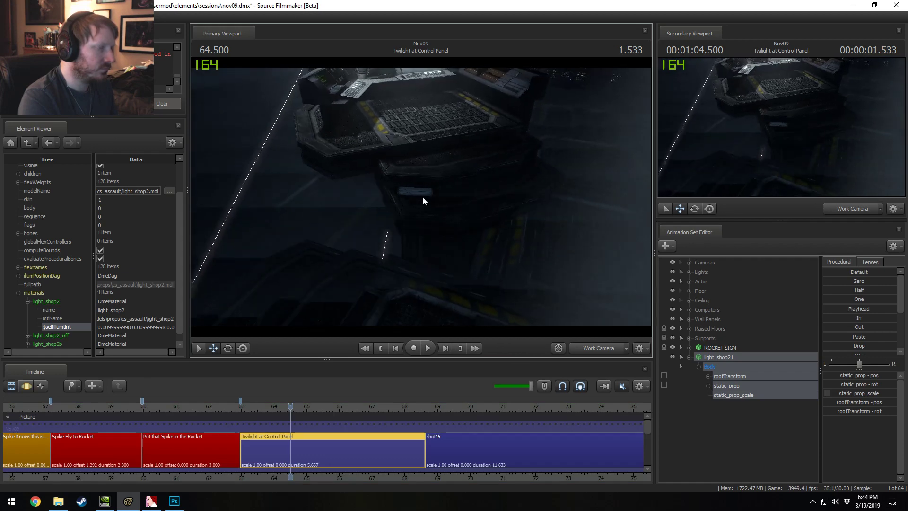
# Step: Create a new light in the Lights group and view the scene through it
pyautogui.click(688, 358)
pyautogui.rightClick(705, 387)
pyautogui.click(765, 398)
pyautogui.click(690, 272)
pyautogui.doubleClick(726, 413)
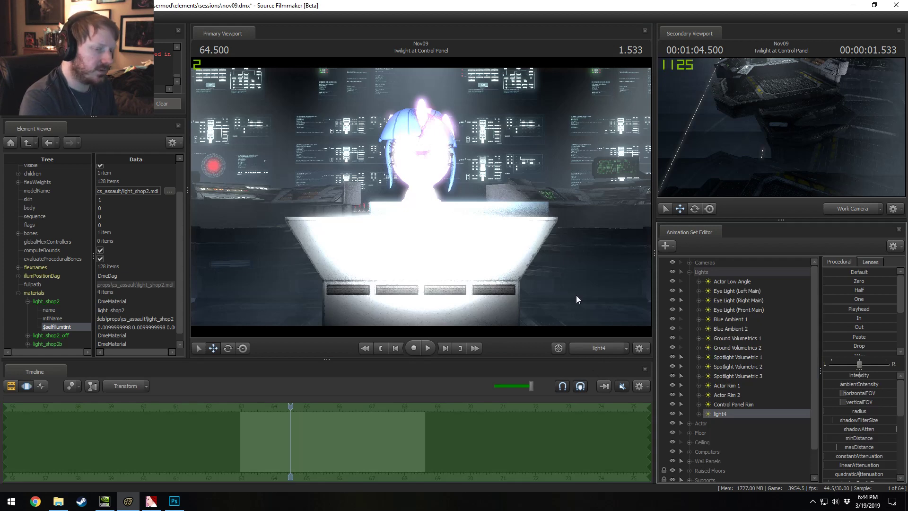
# Step: Enable uberlight on the new light in the Element Viewer and aim the light at the control panel base
pyautogui.rightClick(729, 415)
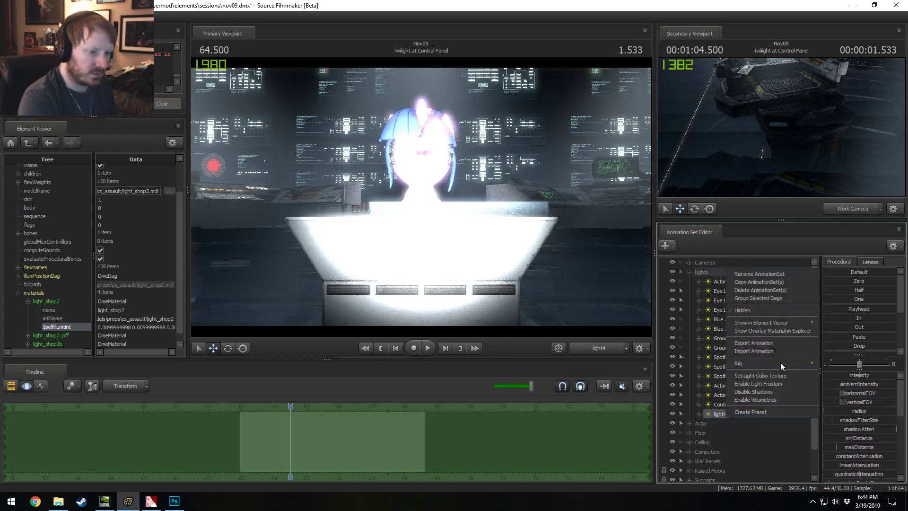
pyautogui.moveTo(785, 323)
pyautogui.click(833, 332)
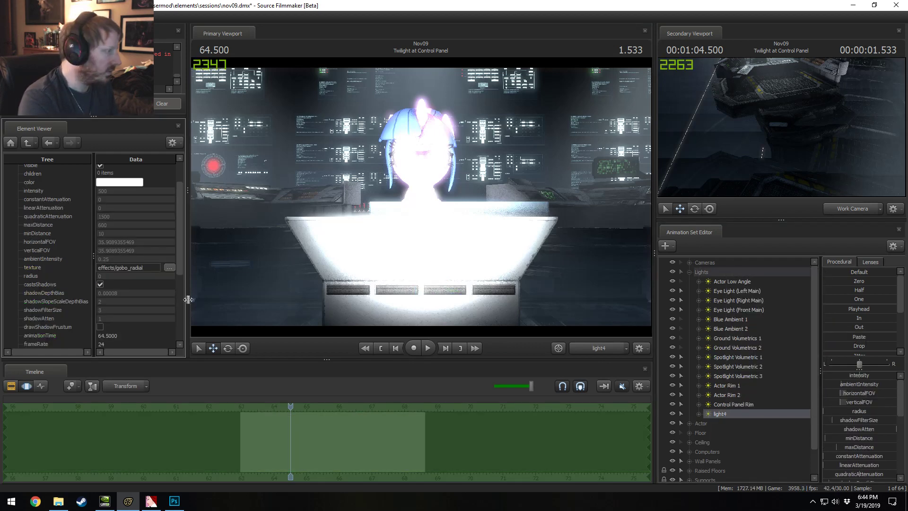
pyautogui.click(100, 249)
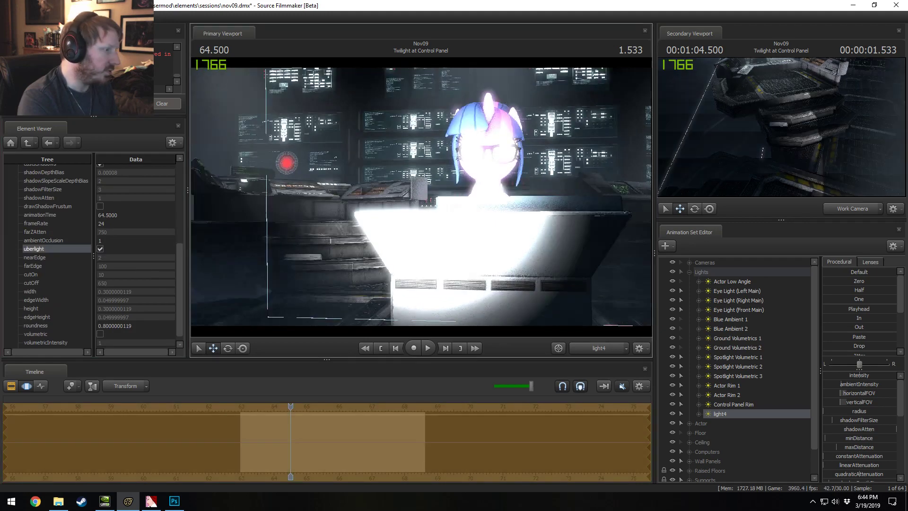
pyautogui.press('w')
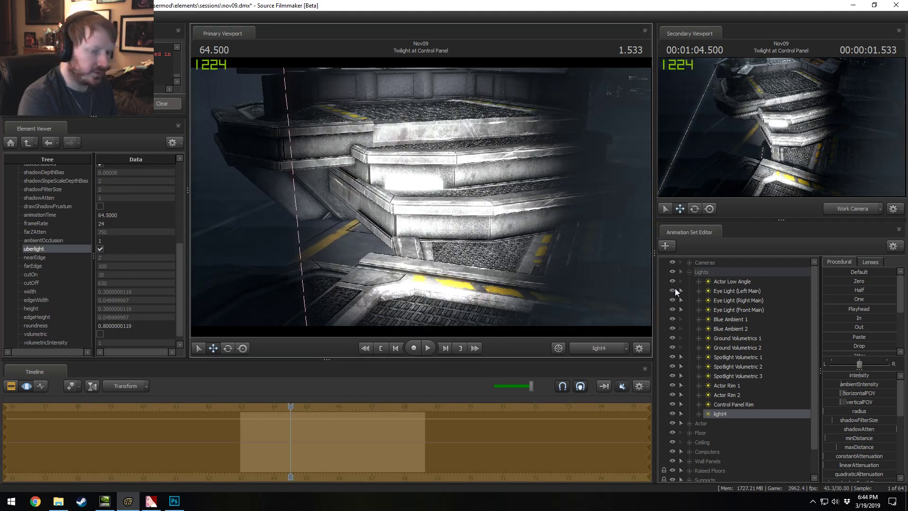
# Step: Set the maximum of the new light's height control to 1
pyautogui.scroll(-5, 856, 437)
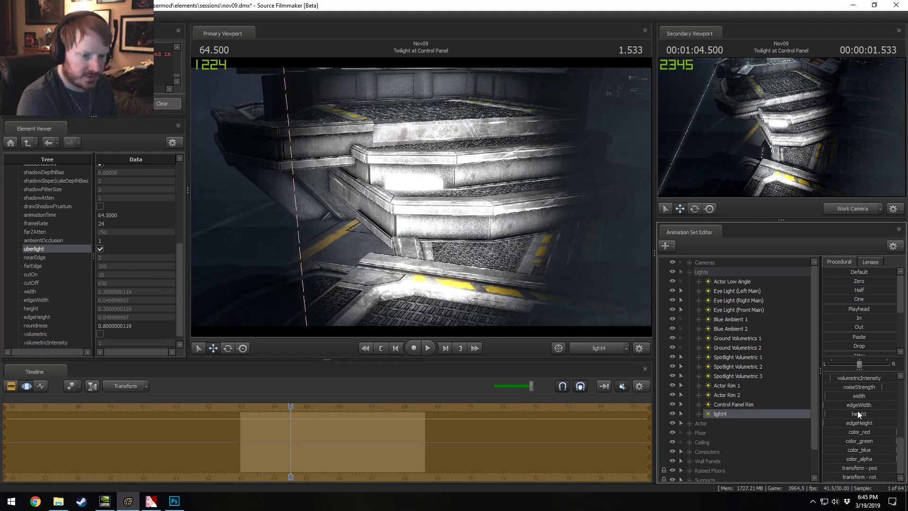
pyautogui.rightClick(865, 419)
pyautogui.click(867, 423)
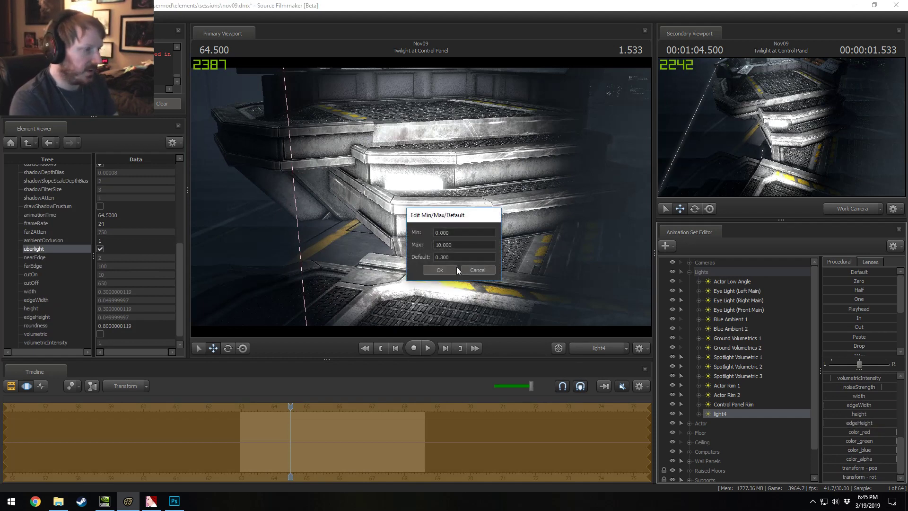
pyautogui.doubleClick(444, 244)
pyautogui.write('1')
pyautogui.click(447, 270)
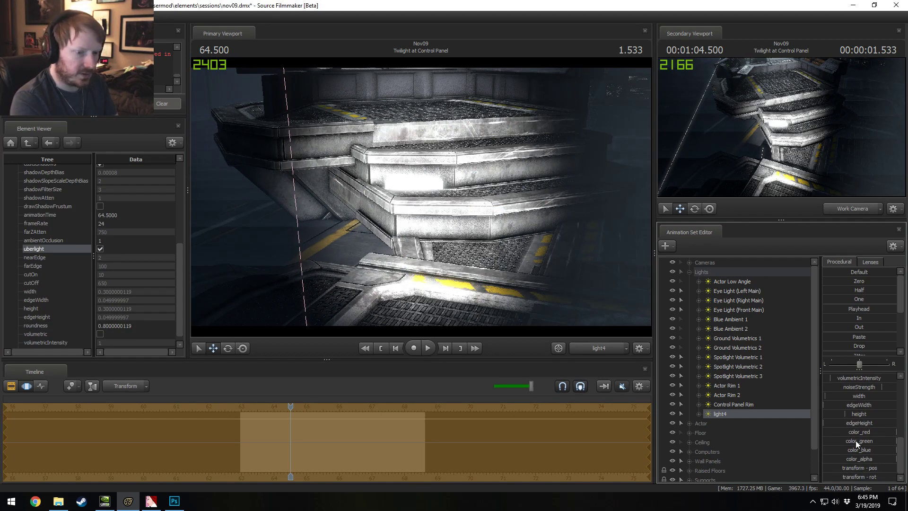
# Step: Set the maximum of the new light's edgeHeight control to 1
pyautogui.click(877, 439)
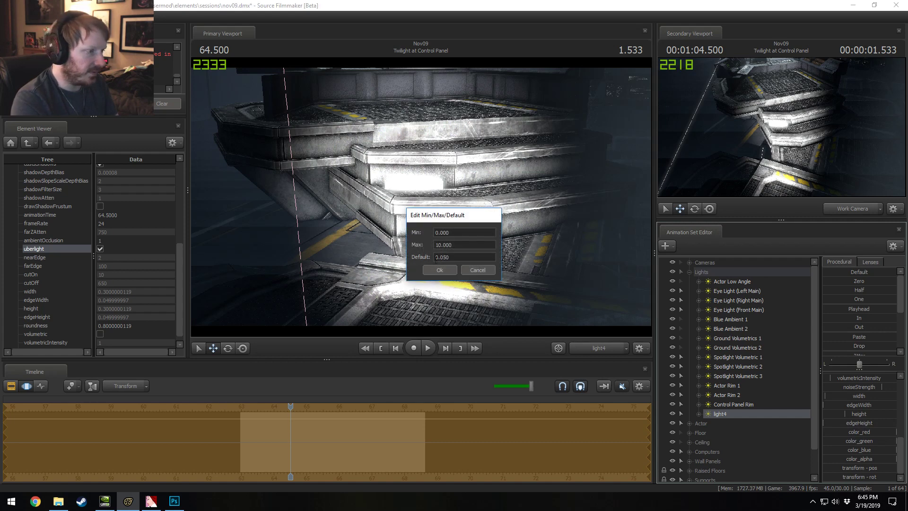
pyautogui.doubleClick(441, 244)
pyautogui.write('1')
pyautogui.click(440, 270)
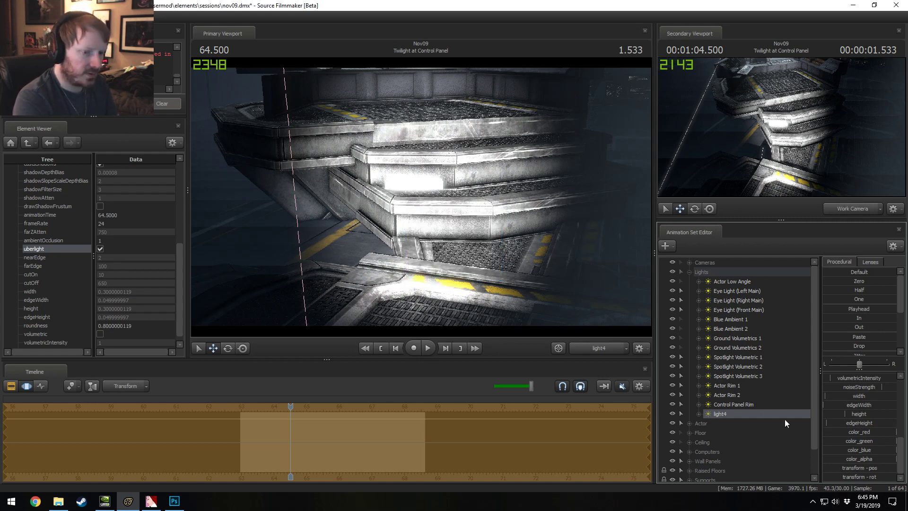
# Step: Move light4 close to the shop light tubes and shape its beam with height 0, edgeHeight about 0.037, width about 1.2 and edgeWidth about 1.08
pyautogui.moveTo(856, 416); pyautogui.dragTo(828, 414)
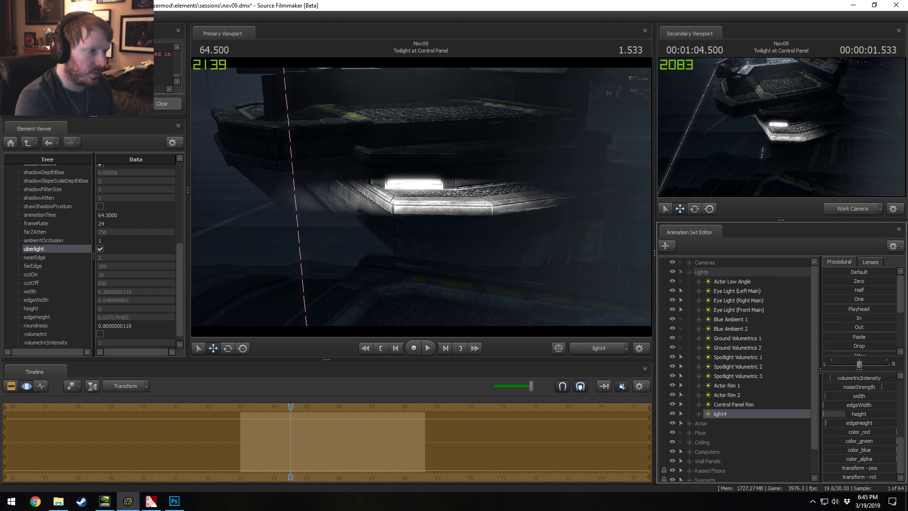
pyautogui.moveTo(519, 272); pyautogui.dragTo(513, 263)
pyautogui.press('w')
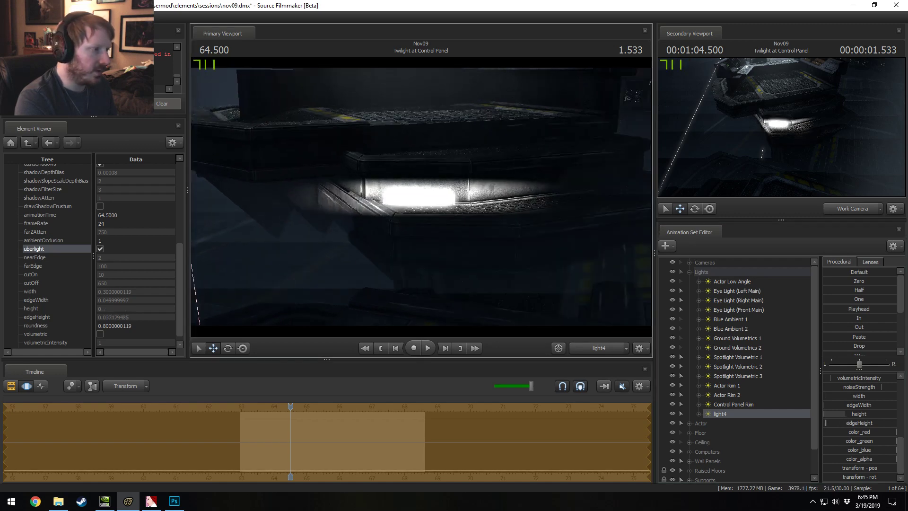
pyautogui.press('w')
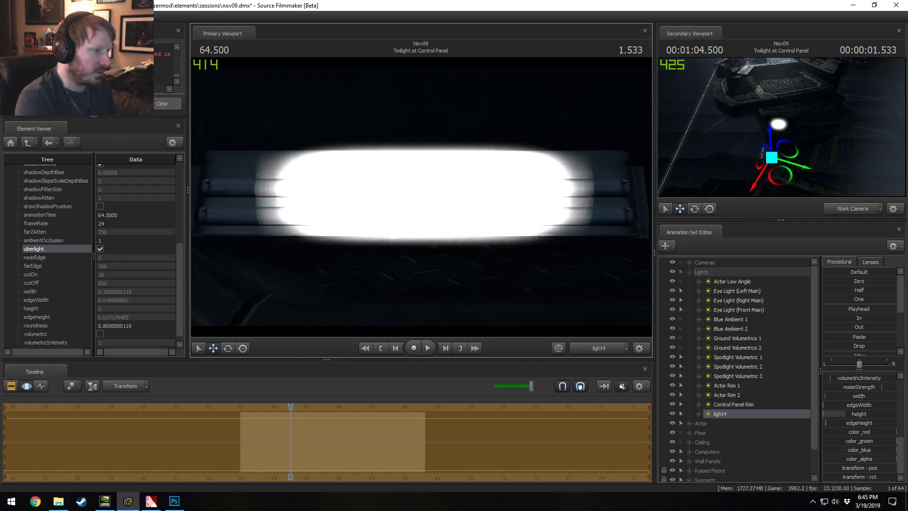
pyautogui.moveTo(859, 405); pyautogui.dragTo(865, 397)
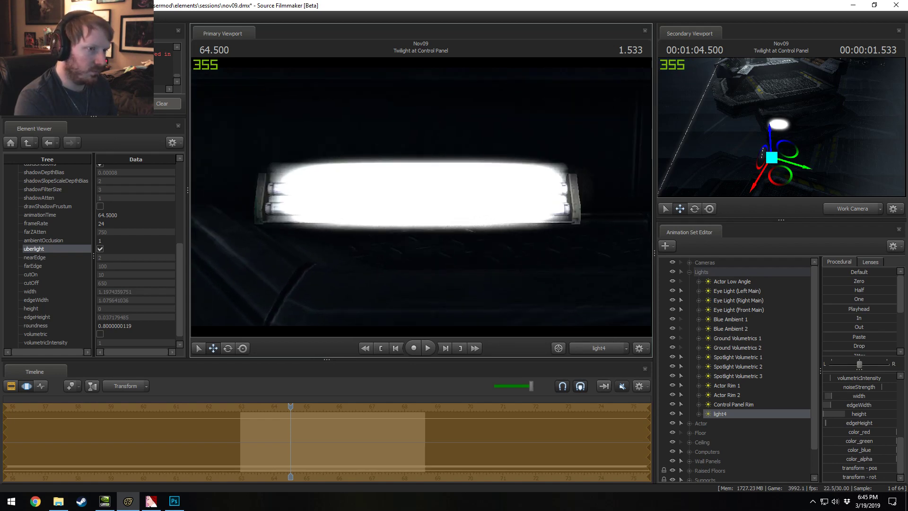
# Step: Copy the scene camera's view to the work camera, and remap light4's intensity slider range to lower its intensity at the fixture
pyautogui.click(615, 347)
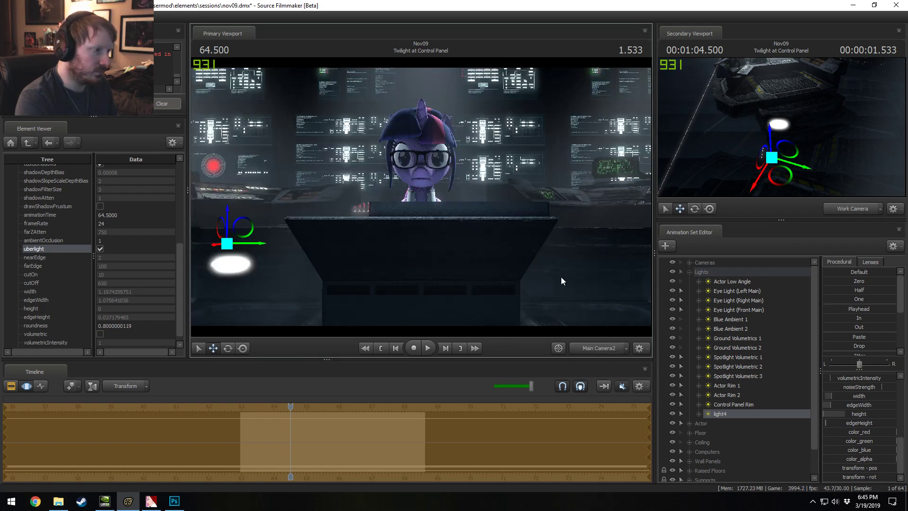
pyautogui.keyDown('ctrl'); pyautogui.click(613, 349); pyautogui.keyUp('ctrl')
pyautogui.moveTo(439, 209)
pyautogui.mouseDown()
pyautogui.moveTo(388, 227)
pyautogui.moveTo(379, 241)
pyautogui.moveTo(438, 209)
pyautogui.mouseUp()
pyautogui.press('w')
pyautogui.scroll(6, 850, 396)
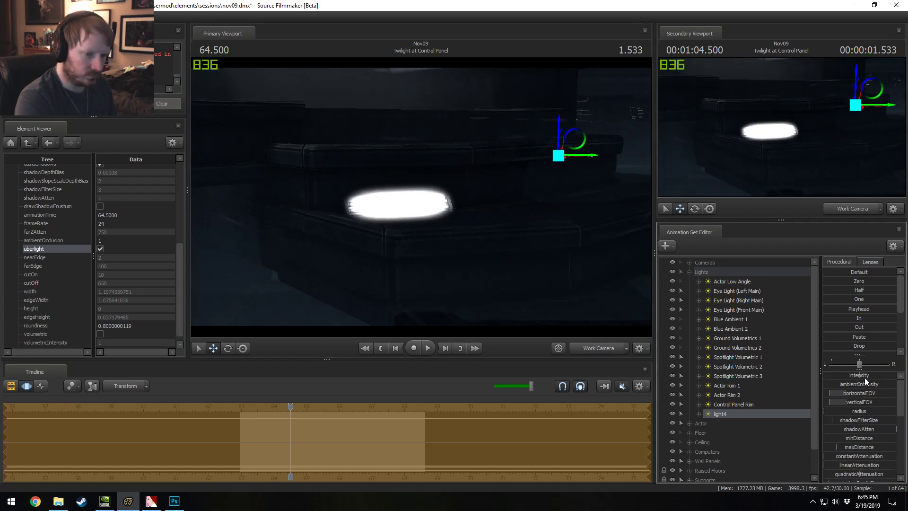
pyautogui.moveTo(849, 375); pyautogui.dragTo(831, 379)
pyautogui.rightClick(842, 376)
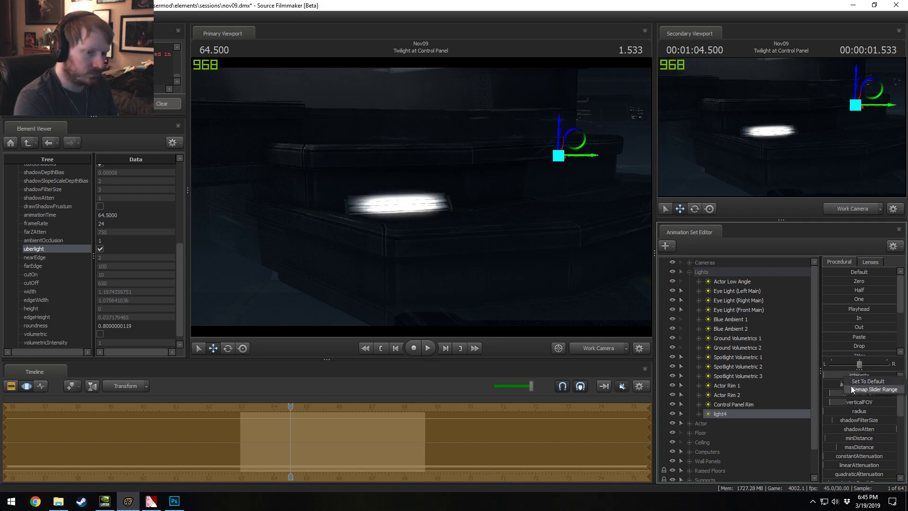
pyautogui.click(850, 385)
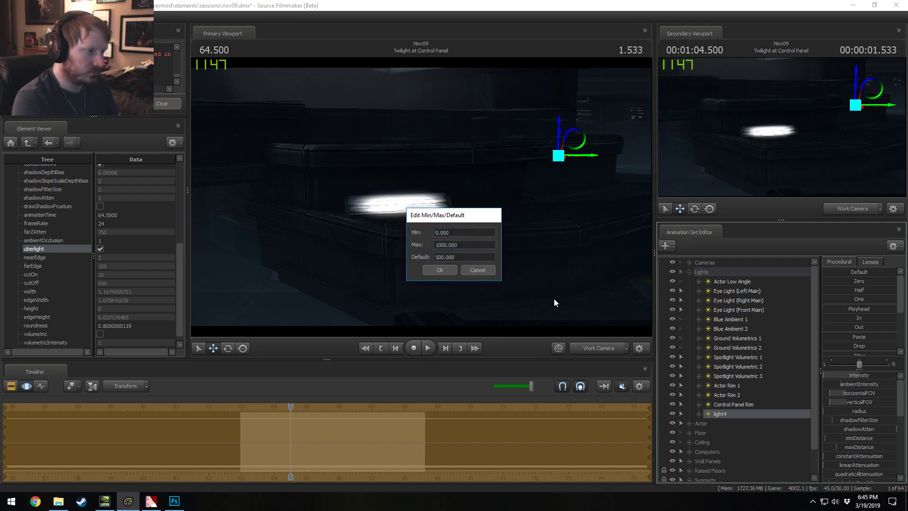
pyautogui.click(439, 270)
pyautogui.moveTo(832, 375); pyautogui.dragTo(827, 375)
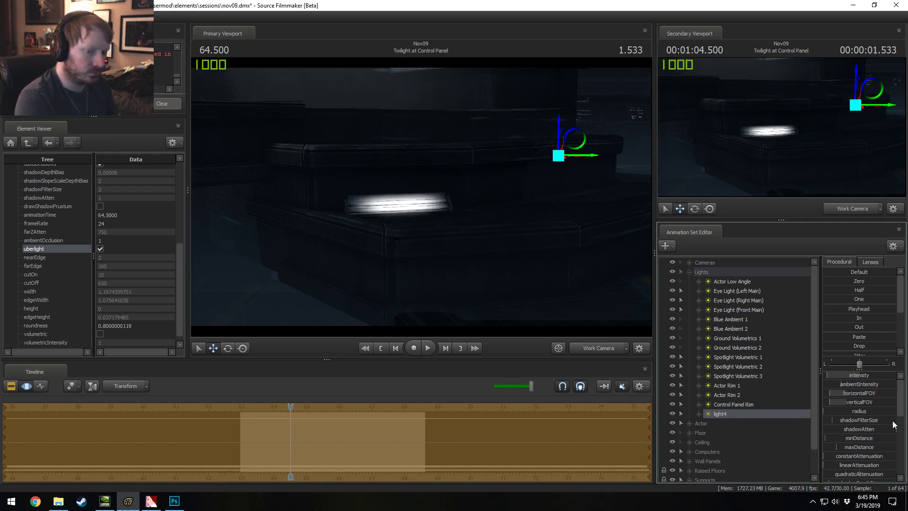
# Step: Tint light4 cool blue by reducing its color_red and slightly reducing its color_green
pyautogui.scroll(-5, 898, 417)
pyautogui.moveTo(867, 444)
pyautogui.mouseDown()
pyautogui.moveTo(863, 434)
pyautogui.moveTo(847, 432)
pyautogui.moveTo(850, 440)
pyautogui.mouseUp()
pyautogui.moveTo(543, 285); pyautogui.dragTo(527, 251)
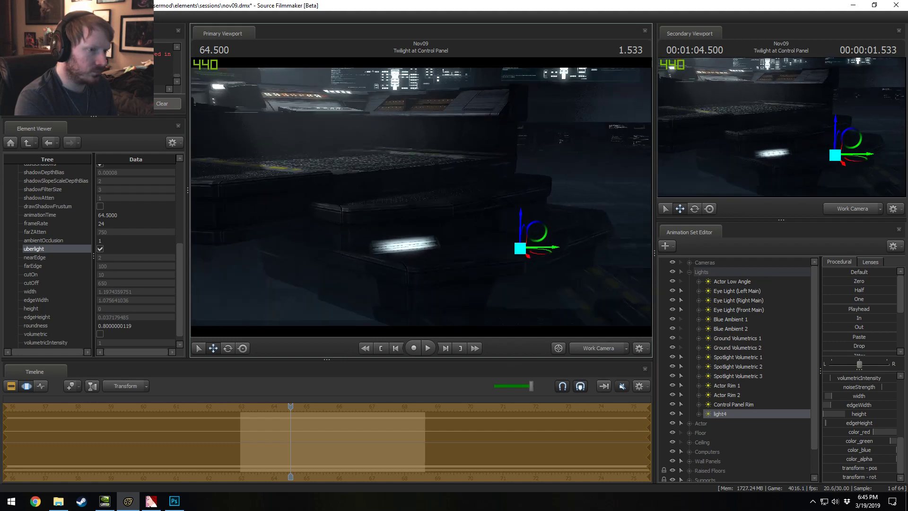
# Step: Rename light4 as "Floor Light (Bulbs) 1"
pyautogui.rightClick(751, 409)
pyautogui.click(763, 270)
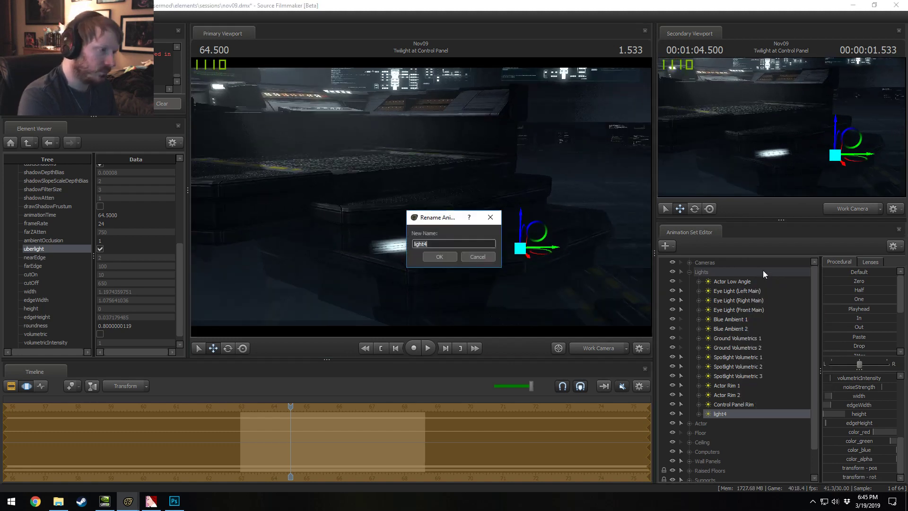
pyautogui.write('Floor L')
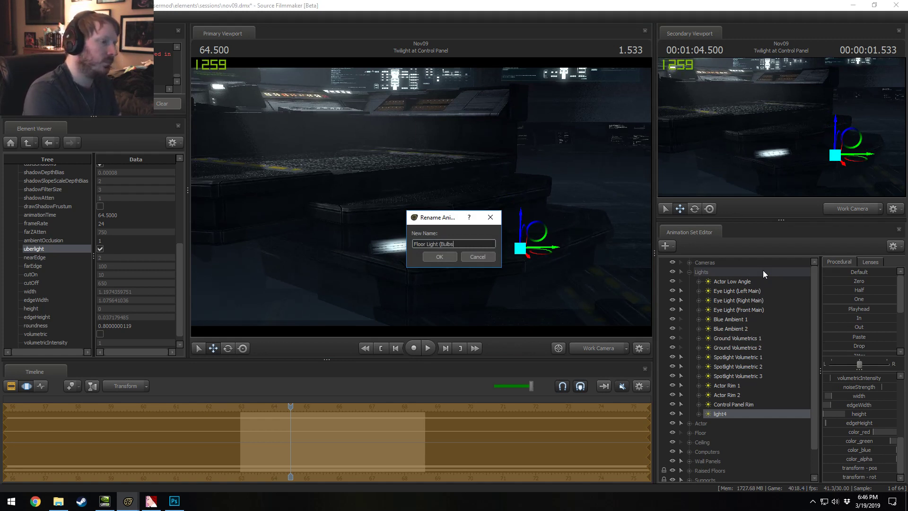
pyautogui.press('Return')
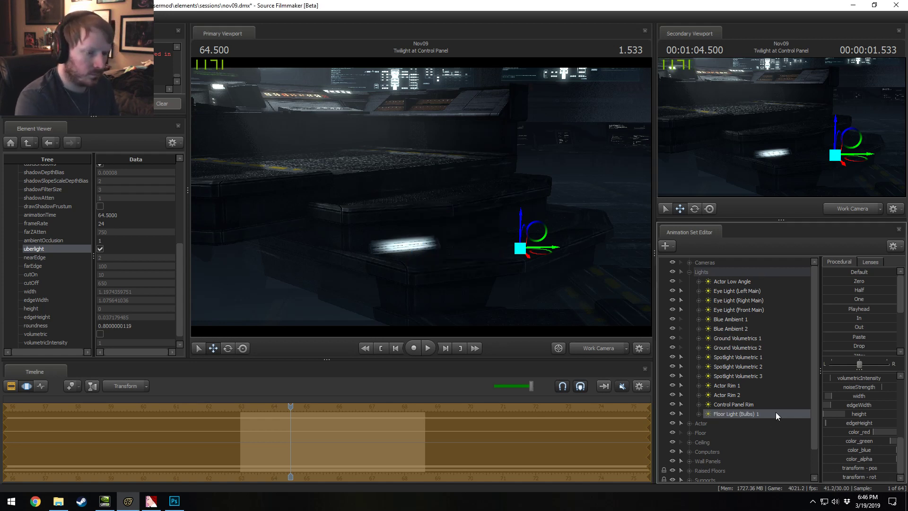
# Step: Copy Floor Light (Bulbs) 1 and paste the duplicate outside the Lights group
pyautogui.rightClick(764, 417)
pyautogui.click(780, 278)
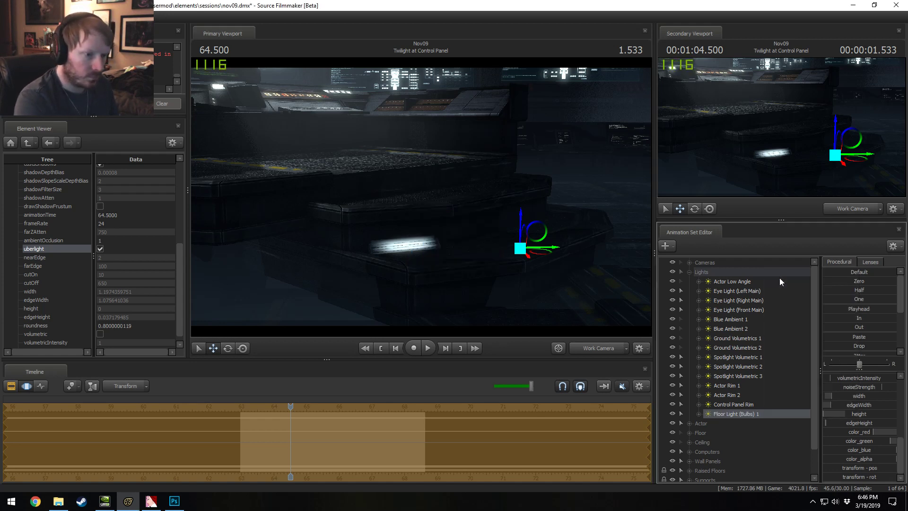
pyautogui.click(692, 271)
pyautogui.rightClick(714, 402)
pyautogui.click(739, 389)
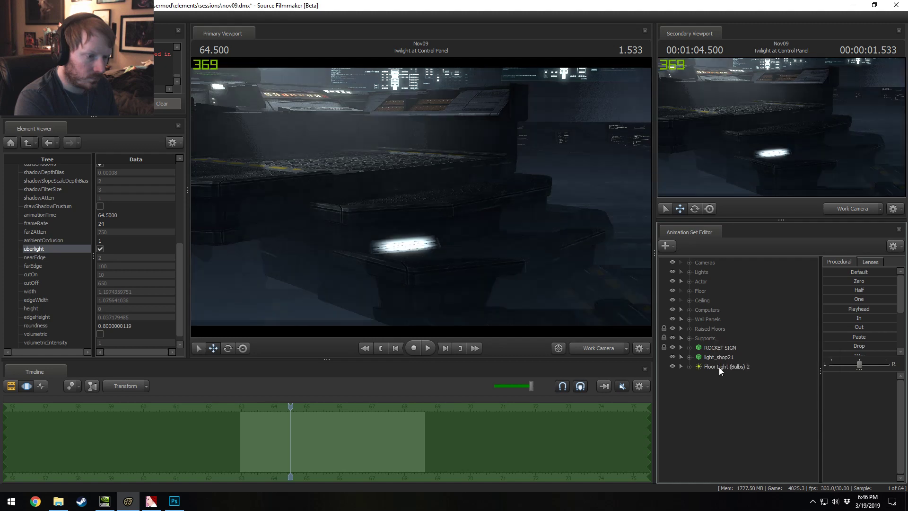
# Step: Rename the duplicated floor light as "Floor Light (Spread) 1"
pyautogui.rightClick(724, 367)
pyautogui.click(737, 223)
pyautogui.click(471, 245)
pyautogui.doubleClick(452, 245)
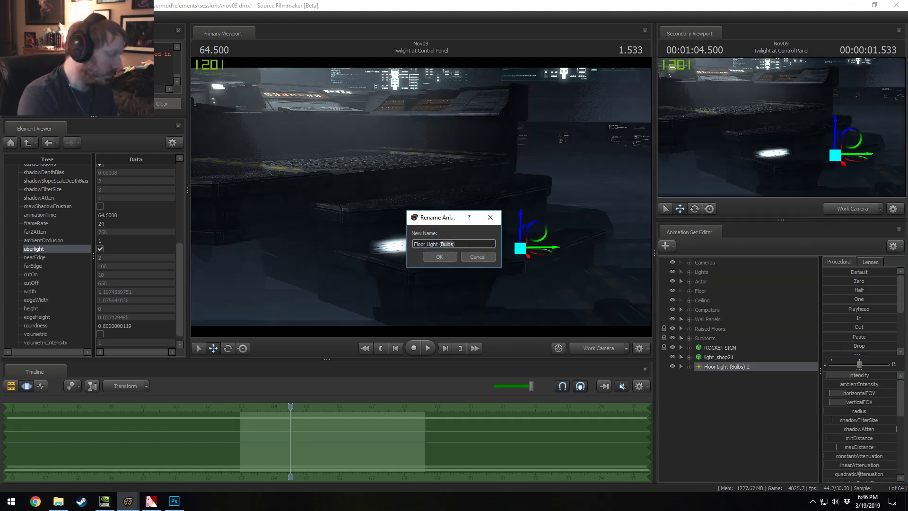
pyautogui.write('Spread)')
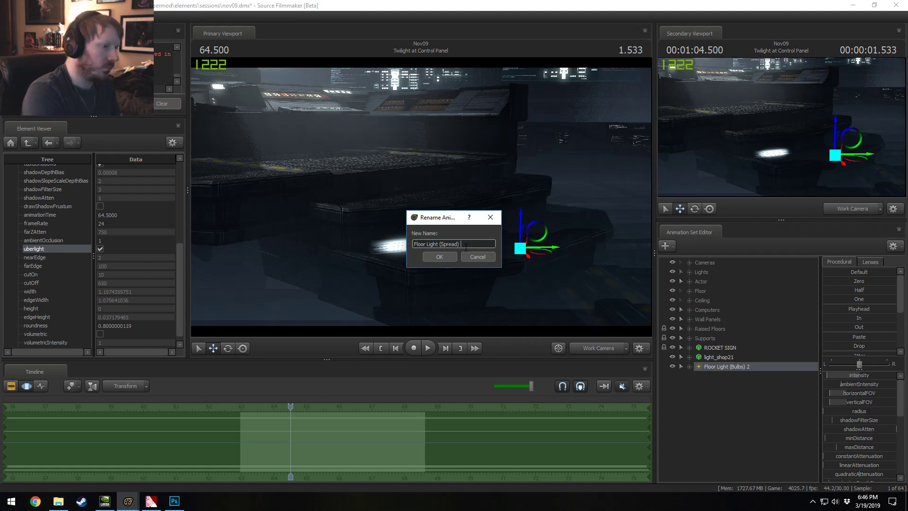
pyautogui.write(' 1')
pyautogui.press('Return')
# Step: View the scene through Floor Light (Spread) 1, widen its field of view slightly and raise its edgeHeight
pyautogui.moveTo(739, 367); pyautogui.dragTo(398, 237)
pyautogui.press('F2')
pyautogui.press('F3')
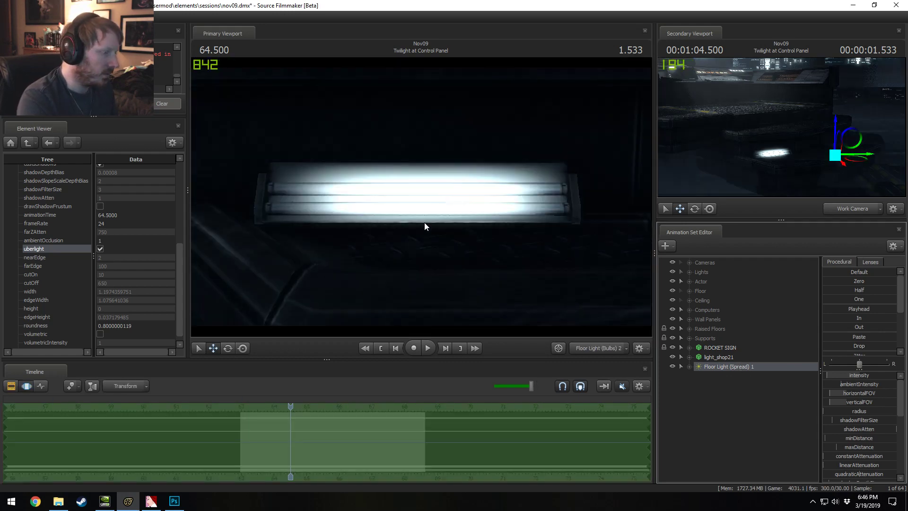
pyautogui.scroll(-5, 425, 222)
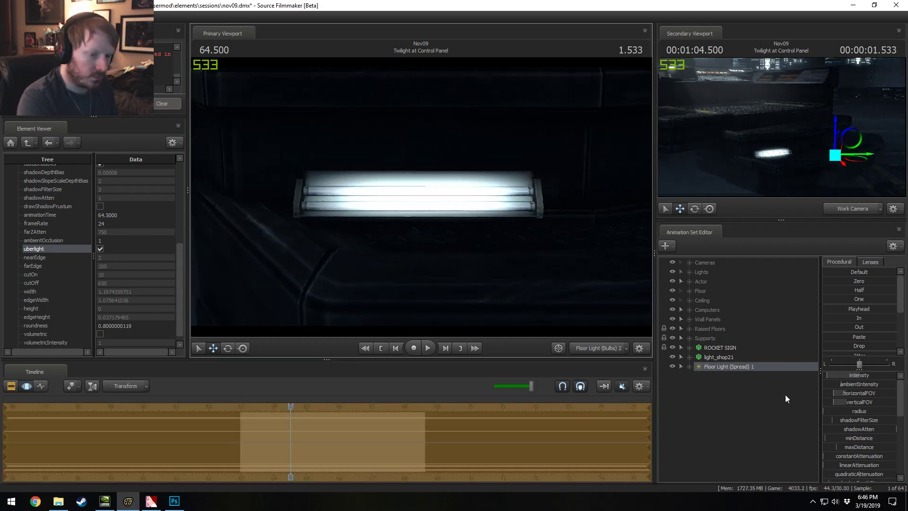
pyautogui.scroll(-6, 876, 451)
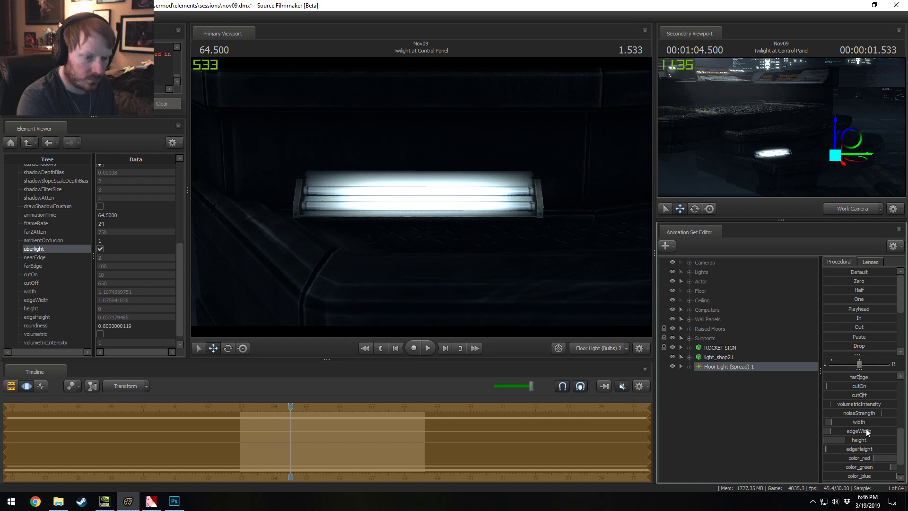
pyautogui.moveTo(866, 450); pyautogui.dragTo(868, 450)
# Step: Pull the spread light back from the fixture, re-aim it at the tubes and check it from the main camera
pyautogui.click(507, 249)
pyautogui.moveTo(507, 249); pyautogui.dragTo(507, 245)
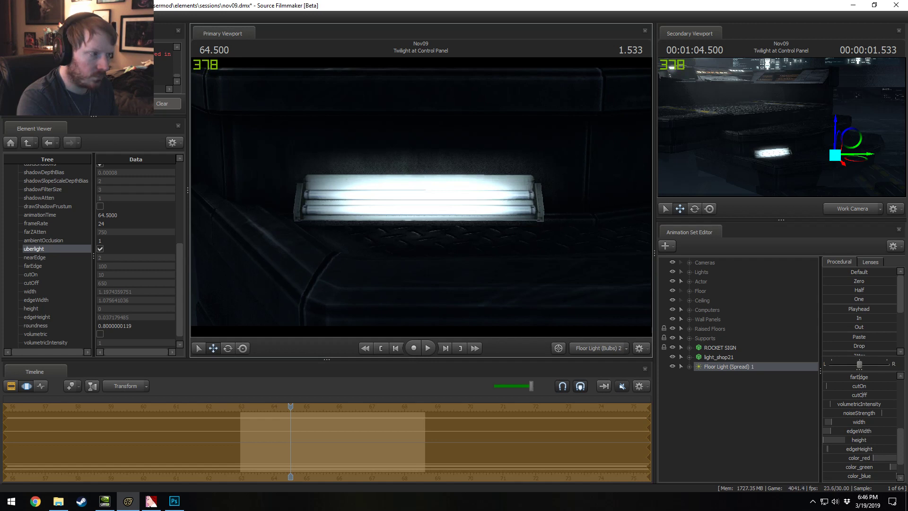
pyautogui.press('s')
pyautogui.press('s')
pyautogui.press('s')
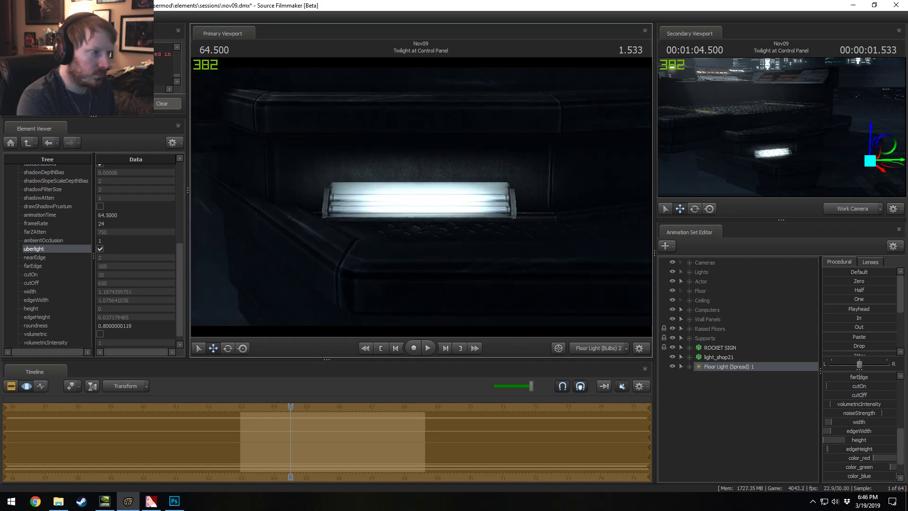
pyautogui.moveTo(506, 245); pyautogui.dragTo(512, 259)
pyautogui.click(597, 349)
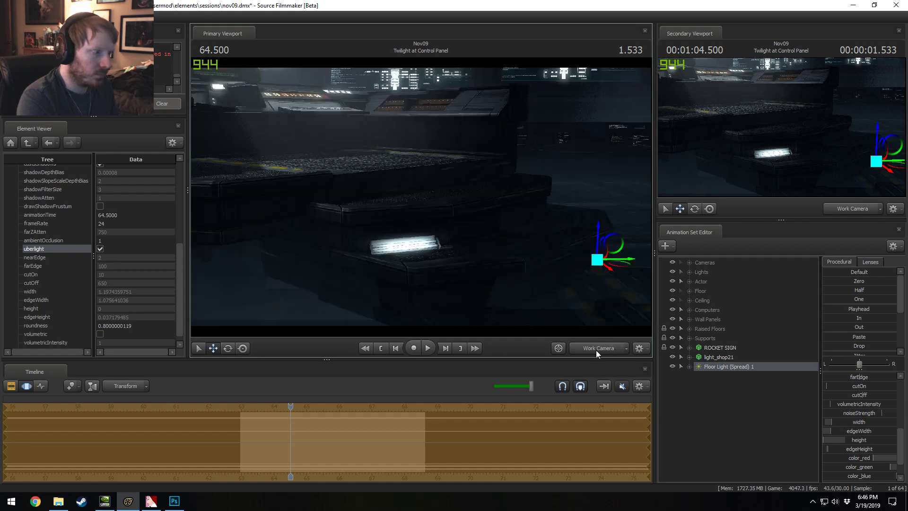
pyautogui.click(597, 348)
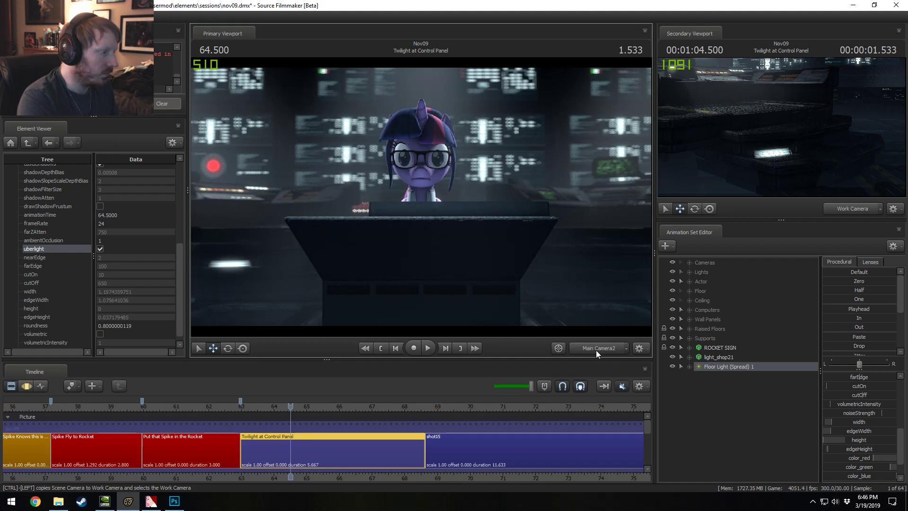
# Step: Move Floor Light (Bulbs) 1 out of the Lights group to sit beside the spread light
pyautogui.click(692, 274)
pyautogui.moveTo(740, 411); pyautogui.dragTo(716, 468)
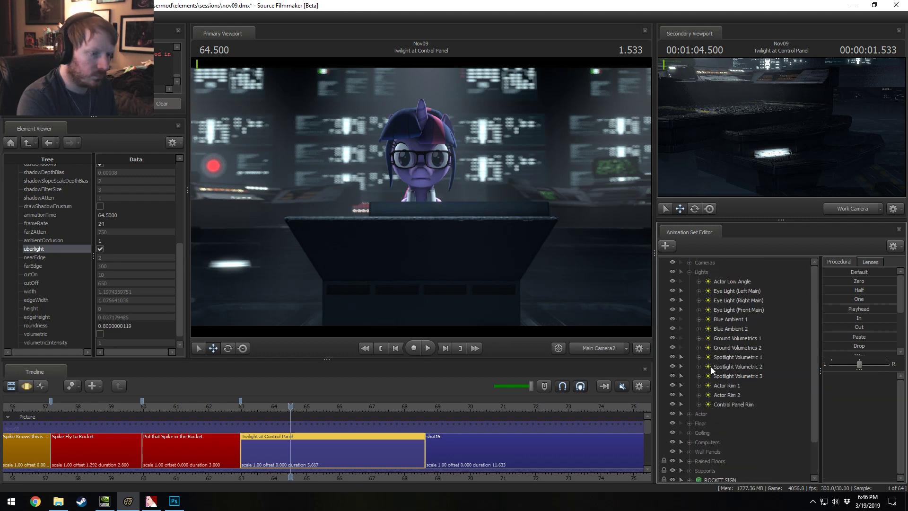
pyautogui.click(691, 273)
# Step: Remap the intensity slider of Floor Light (Bulbs) 1 to a maximum of 20 and a default of 10
pyautogui.click(715, 368)
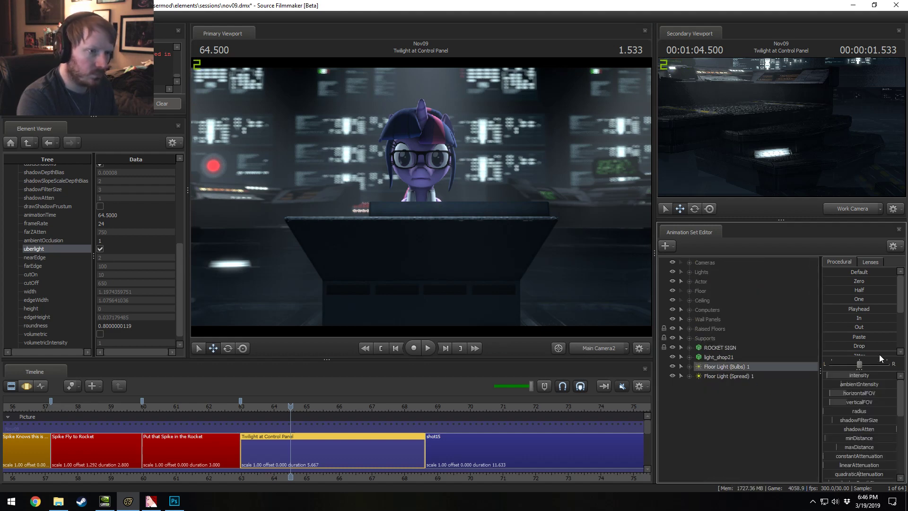
pyautogui.rightClick(860, 374)
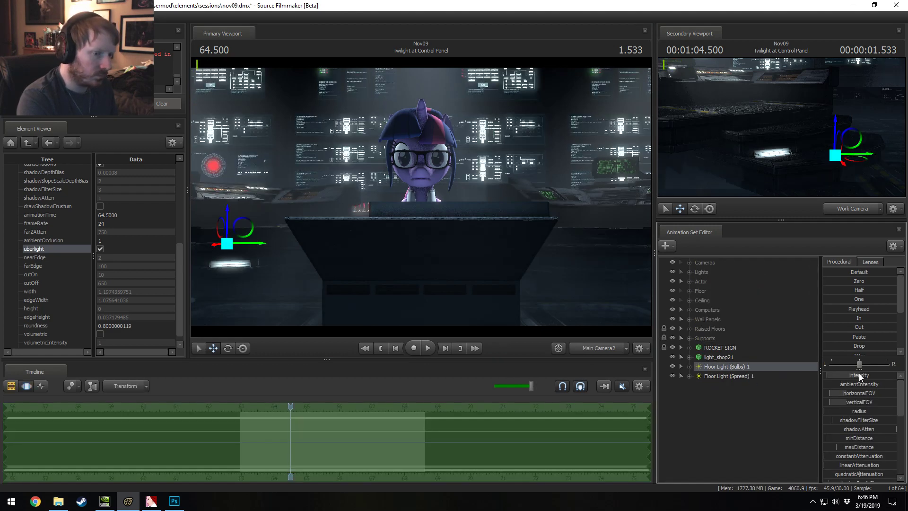
pyautogui.click(866, 388)
pyautogui.press('Tab')
pyautogui.write('20')
pyautogui.press('Tab')
pyautogui.write('10')
pyautogui.press('Return')
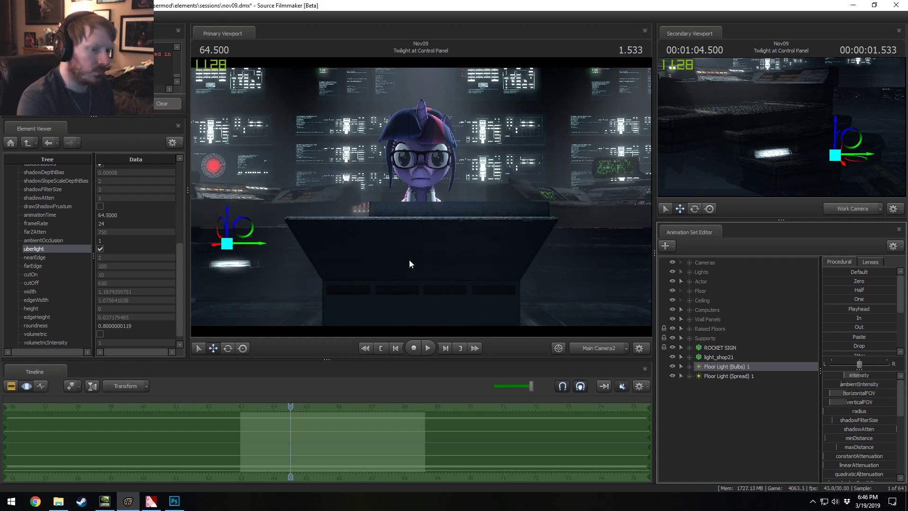
# Step: Adjust the intensity of Floor Light (Bulbs) 1 and preview the rendered shot from the main camera
pyautogui.moveTo(863, 377)
pyautogui.mouseDown()
pyautogui.moveTo(847, 376)
pyautogui.moveTo(861, 377)
pyautogui.mouseUp()
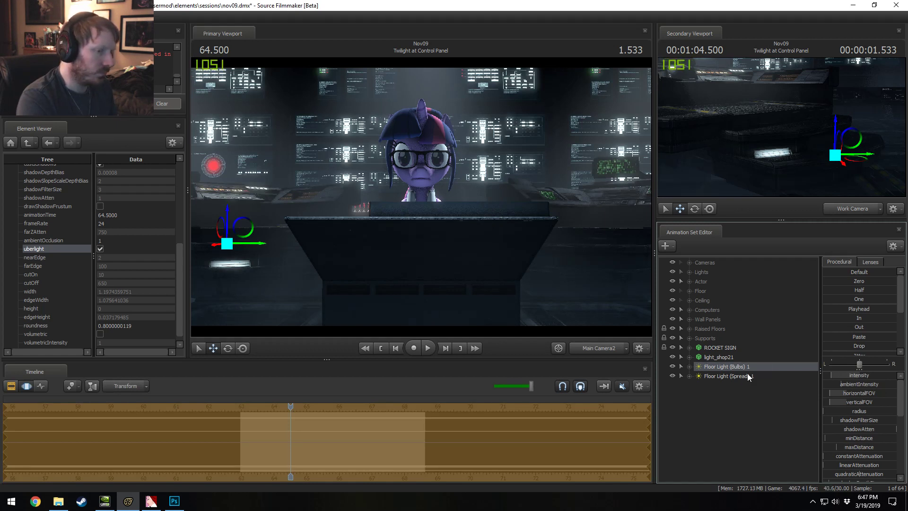
pyautogui.click(728, 376)
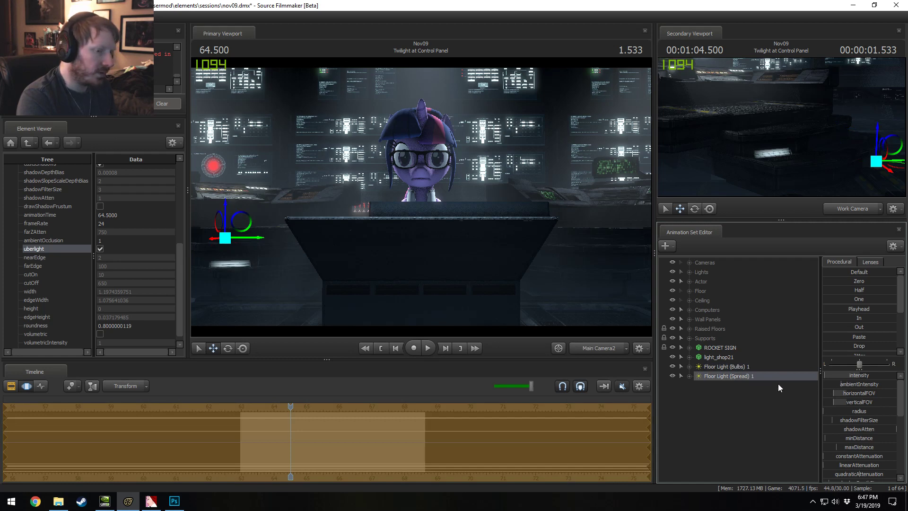
pyautogui.click(752, 370)
pyautogui.press('F3')
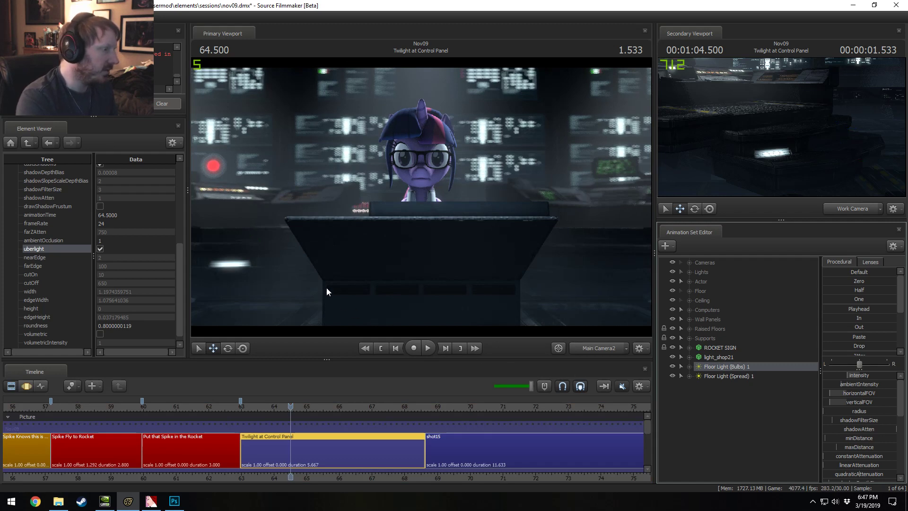
pyautogui.press('F3')
# Step: Raise the intensity of Floor Light (Spread) 1 and, looking through it, minimise its width and edgeWidth
pyautogui.click(734, 377)
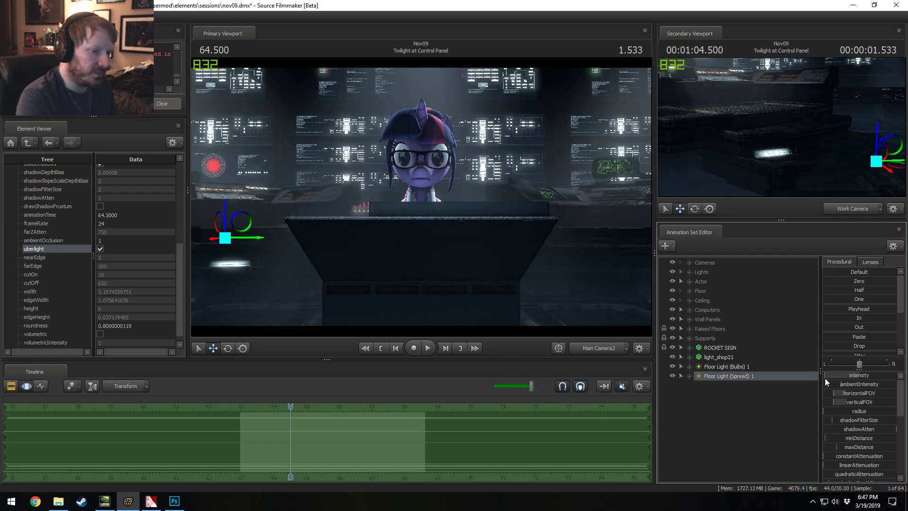
pyautogui.moveTo(825, 375); pyautogui.dragTo(835, 375)
pyautogui.moveTo(746, 375); pyautogui.dragTo(489, 223)
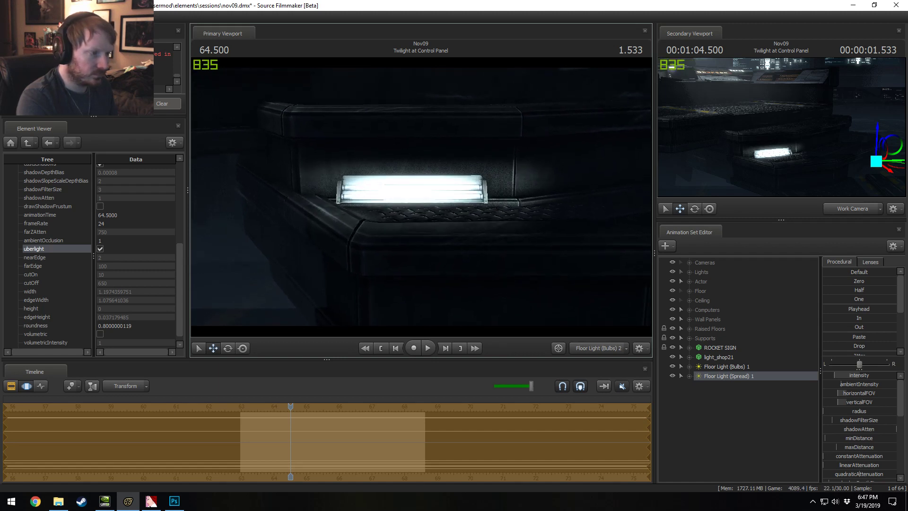
pyautogui.scroll(-3, 852, 459)
pyautogui.scroll(-2, 857, 458)
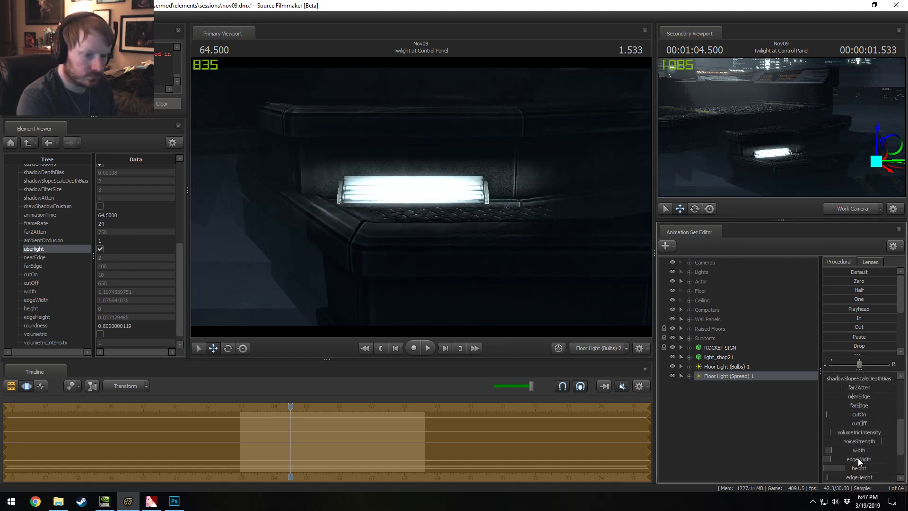
pyautogui.moveTo(866, 425); pyautogui.dragTo(857, 425)
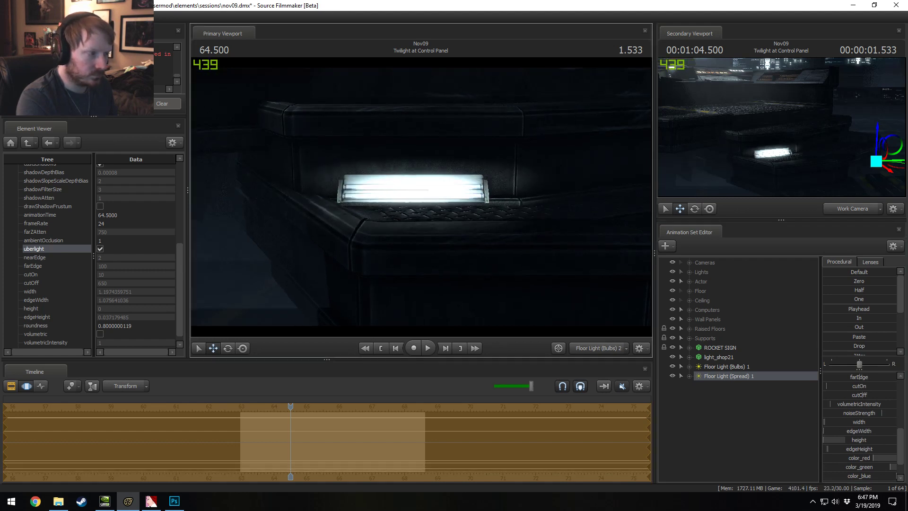
# Step: Slightly raise the edgeHeight of Floor Light (Spread) 1 and view the shot from the main camera
pyautogui.moveTo(860, 450); pyautogui.dragTo(861, 449)
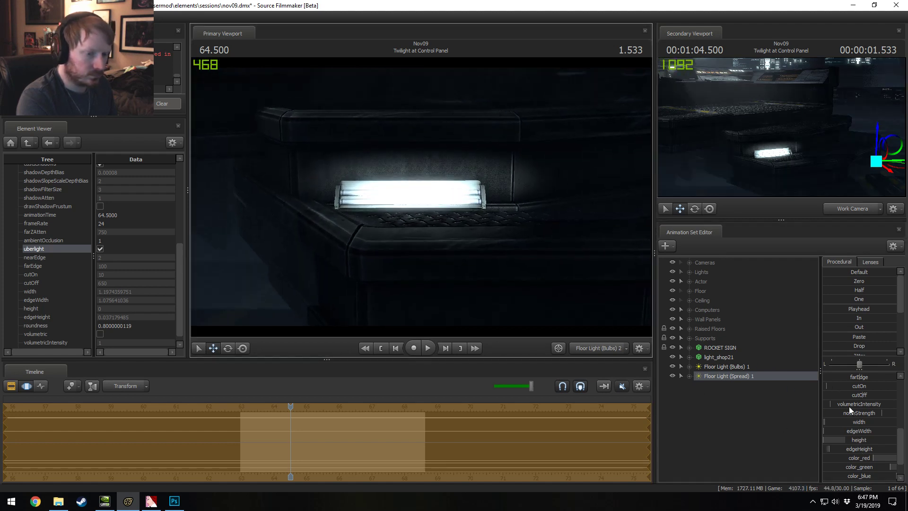
pyautogui.scroll(5, 868, 399)
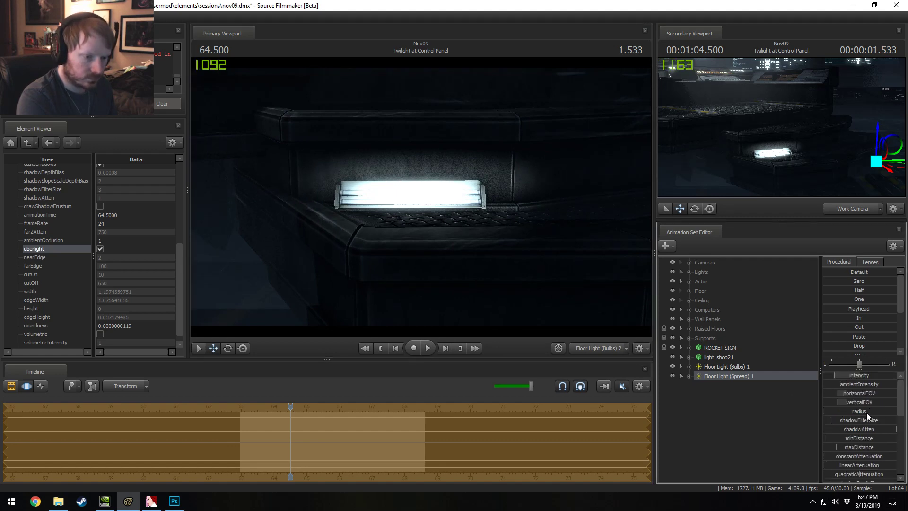
pyautogui.click(599, 350)
pyautogui.click(600, 350)
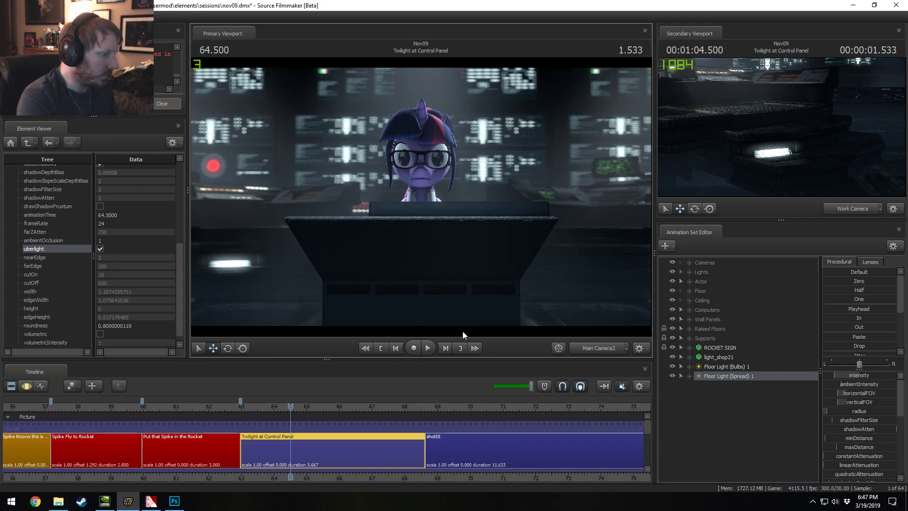
# Step: Inspect the floor fixture's glow close up with the work camera and compare both floor lights in the main camera's rendered shot
pyautogui.keyDown('ctrl'); pyautogui.click(587, 349); pyautogui.keyUp('ctrl')
pyautogui.press('w')
pyautogui.moveTo(421, 197); pyautogui.dragTo(394, 189)
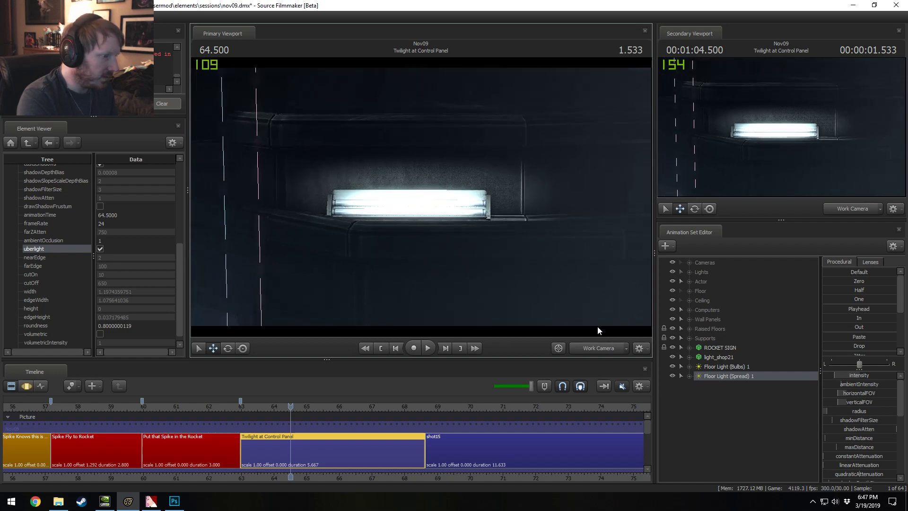
pyautogui.click(598, 348)
pyautogui.press('F3')
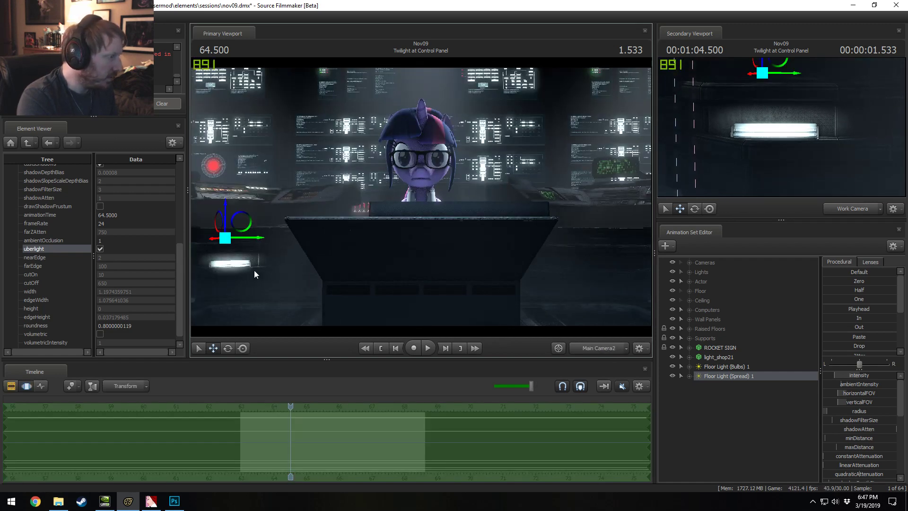
pyautogui.press('F2')
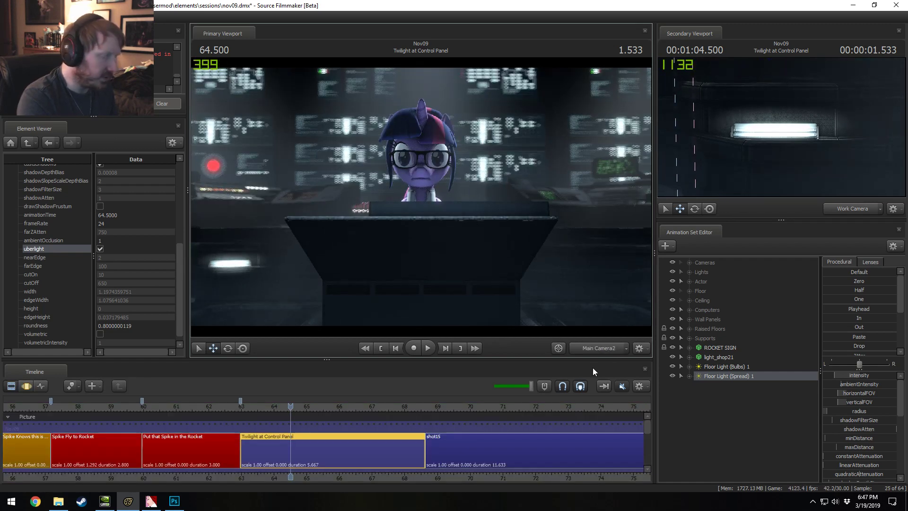
pyautogui.click(719, 367)
pyautogui.press('F3')
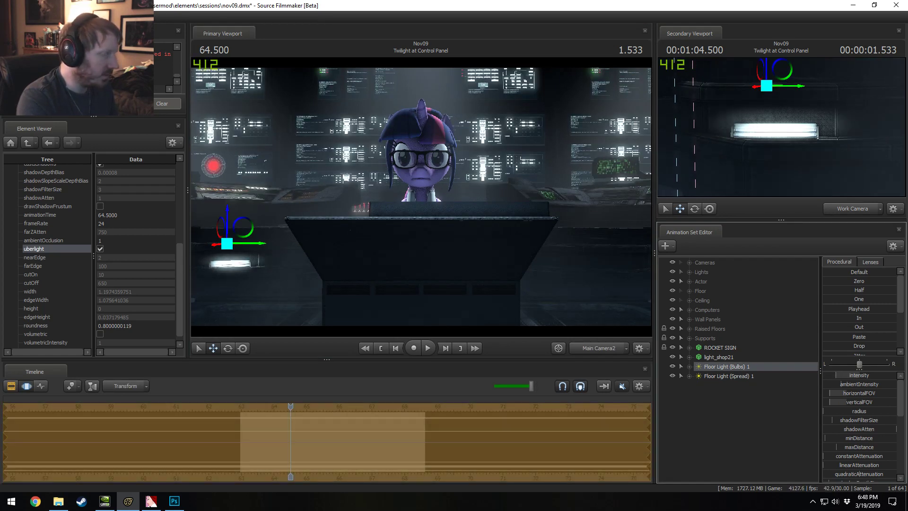
pyautogui.click(756, 377)
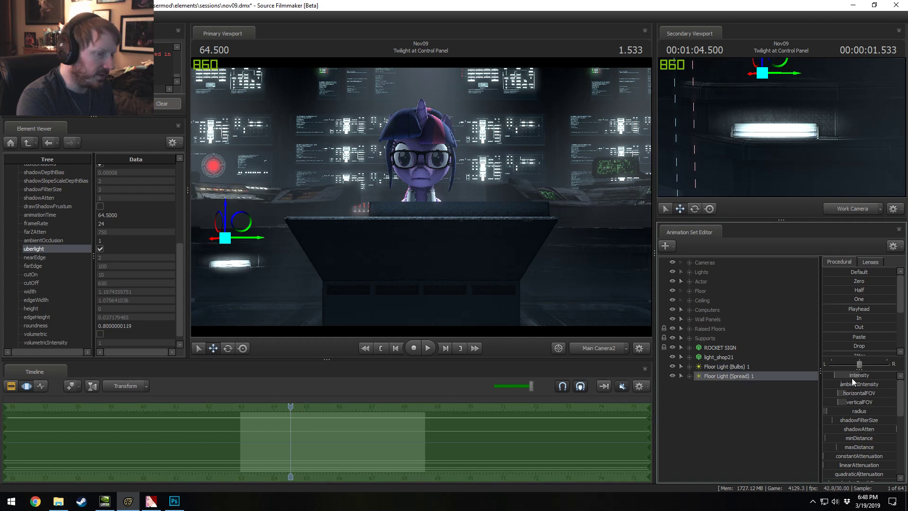
pyautogui.press('F2')
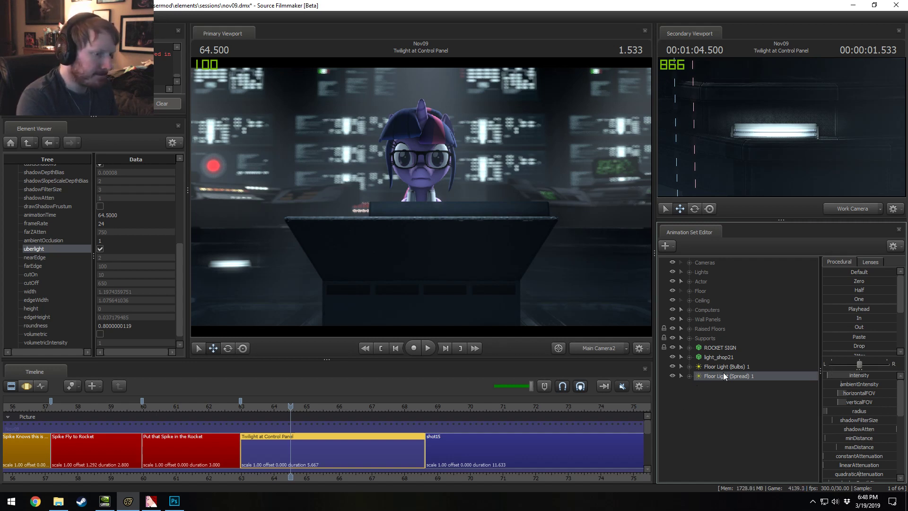
# Step: Look through Floor Light (Spread) 1 and reposition it above the fixture, aiming down at the control panel's base
pyautogui.moveTo(725, 372); pyautogui.dragTo(451, 191)
pyautogui.press('F2')
pyautogui.click(457, 262)
pyautogui.press('F3')
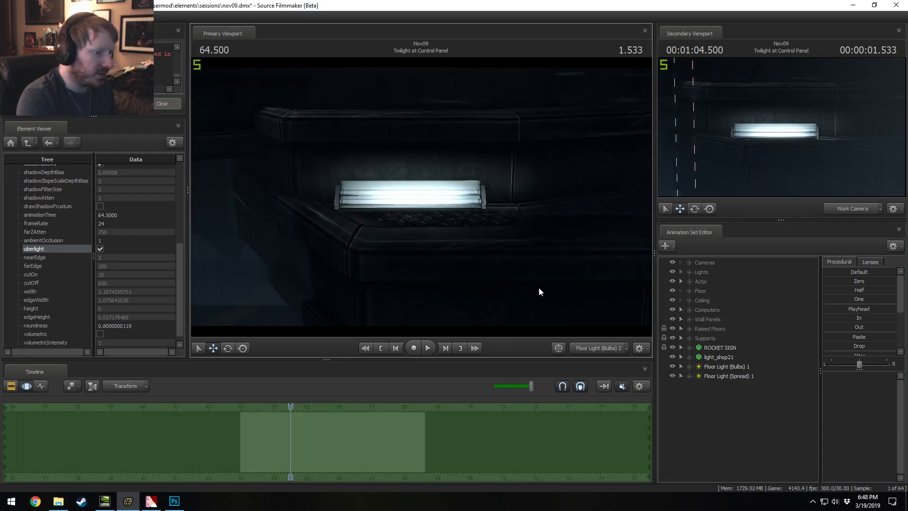
pyautogui.click(724, 375)
pyautogui.moveTo(421, 197); pyautogui.dragTo(421, 235)
# Step: Raise the cutOn of Floor Light (Spread) 1 substantially and preview the shot from the main camera
pyautogui.scroll(-1, 851, 431)
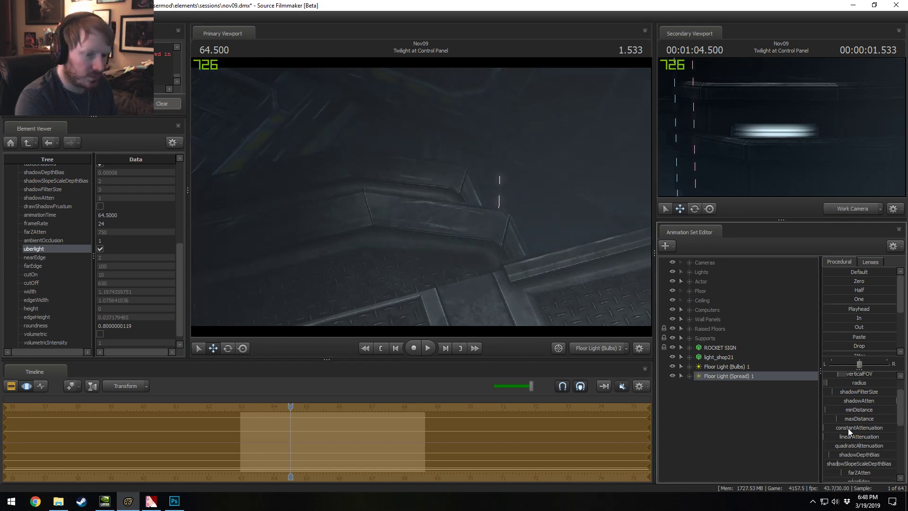
pyautogui.scroll(-1, 847, 418)
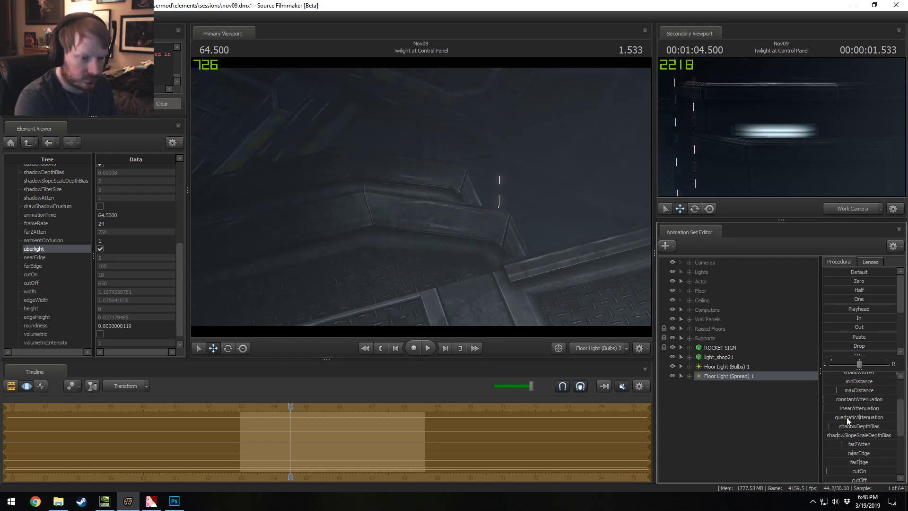
pyautogui.moveTo(827, 471); pyautogui.dragTo(869, 471)
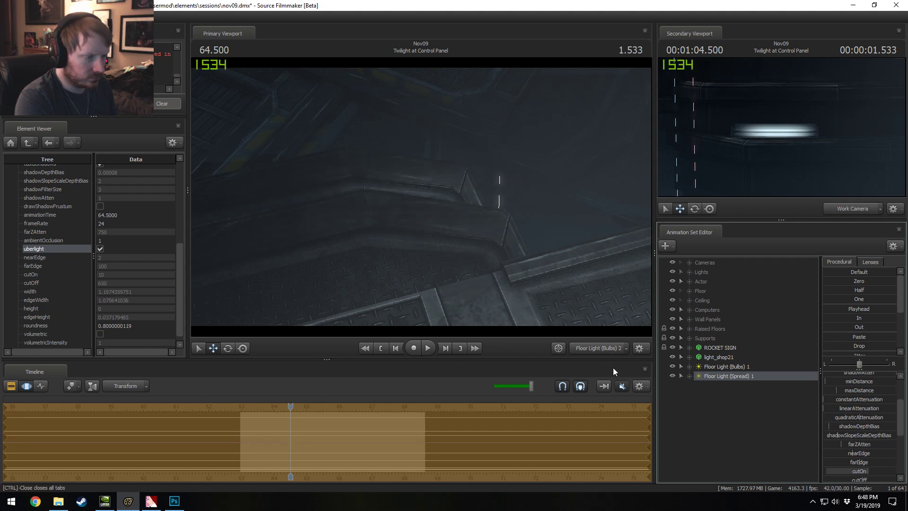
pyautogui.click(603, 348)
pyautogui.click(603, 347)
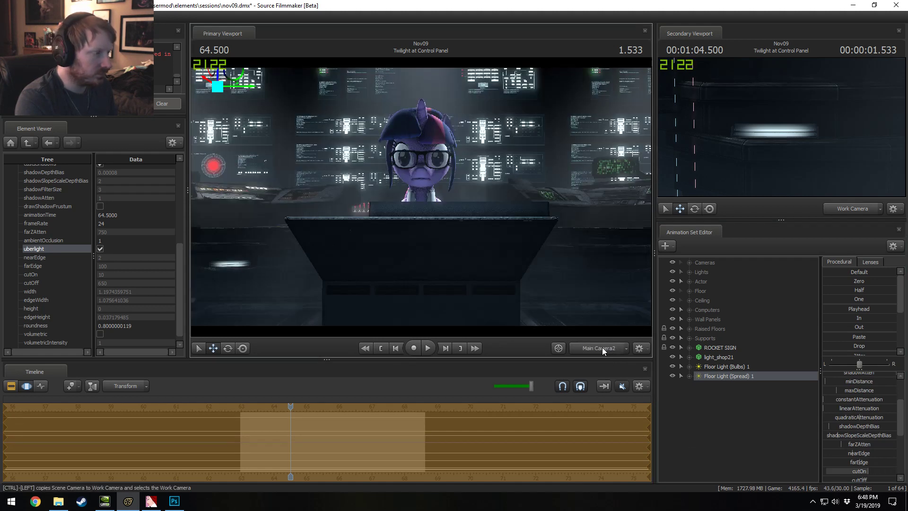
pyautogui.hotkey('ctrl', '1')
pyautogui.hotkey('ctrl', '2')
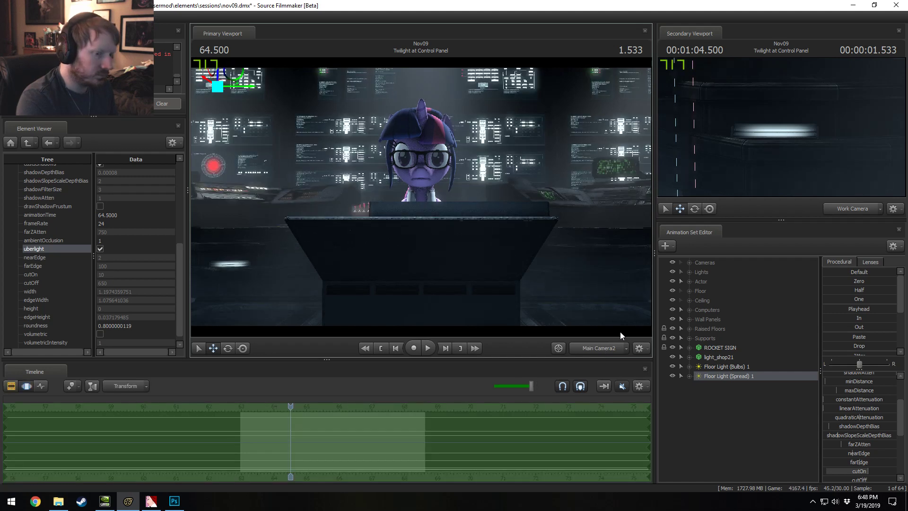
# Step: Raise the intensity of Floor Light (Spread) 1 and compare the shot with that light hidden and shown
pyautogui.scroll(2, 845, 382)
pyautogui.moveTo(844, 374); pyautogui.dragTo(846, 375)
pyautogui.hotkey('ctrl', '1')
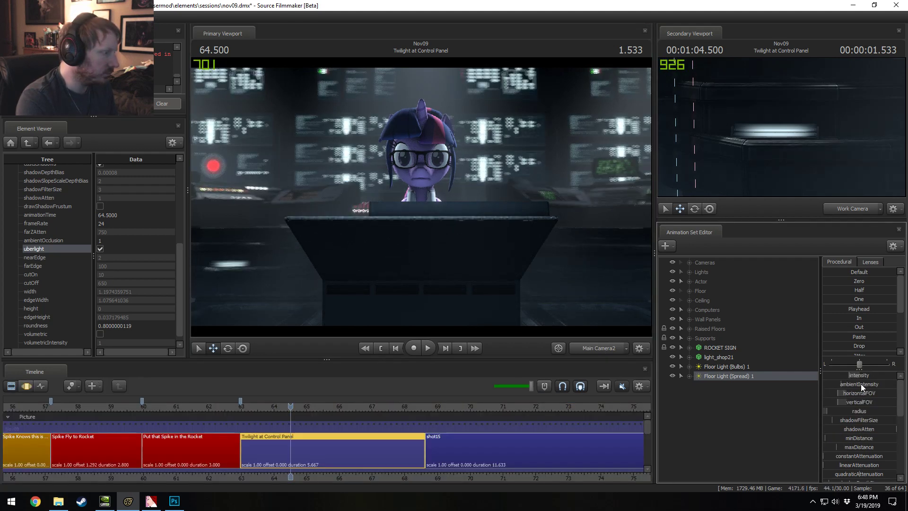
pyautogui.hotkey('ctrl', '2')
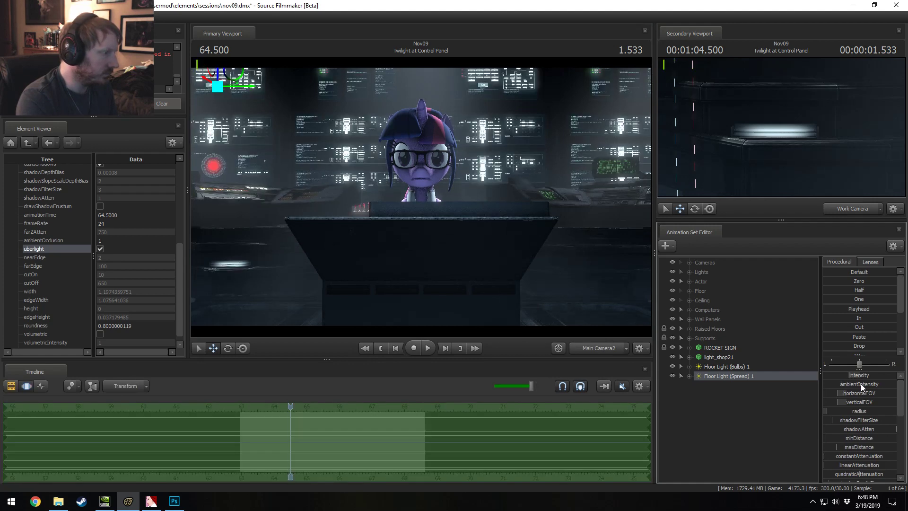
pyautogui.click(671, 374)
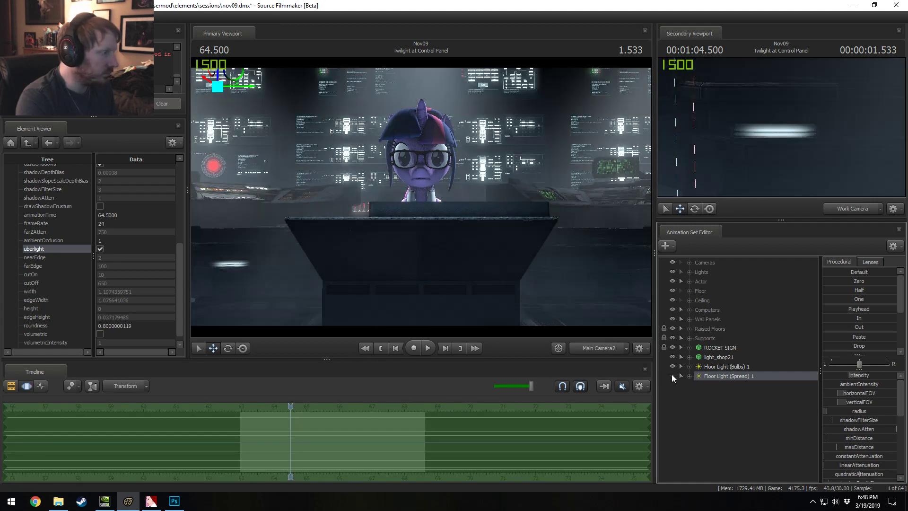
pyautogui.click(672, 375)
# Step: Fine-tune the cutOn of Floor Light (Spread) 1 and preview the rendered shot
pyautogui.scroll(-2, 853, 434)
pyautogui.click(863, 471)
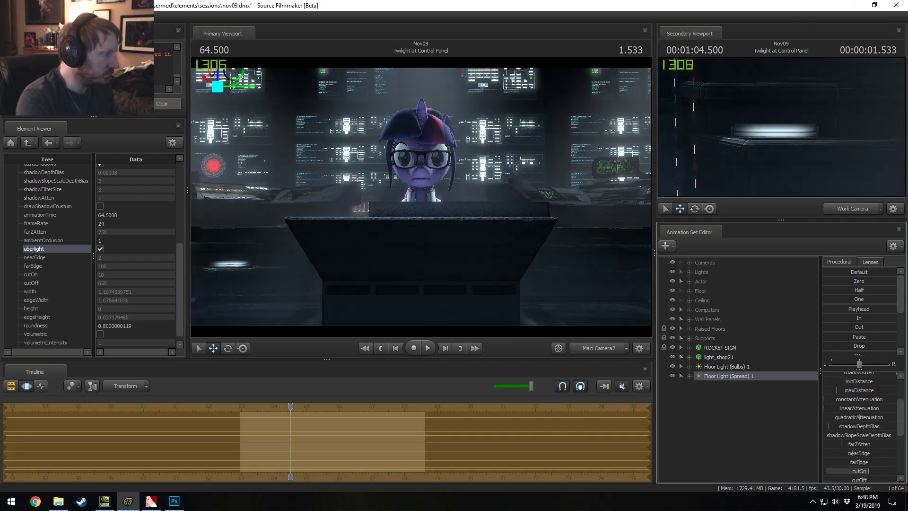
pyautogui.press('F2')
pyautogui.press('F3')
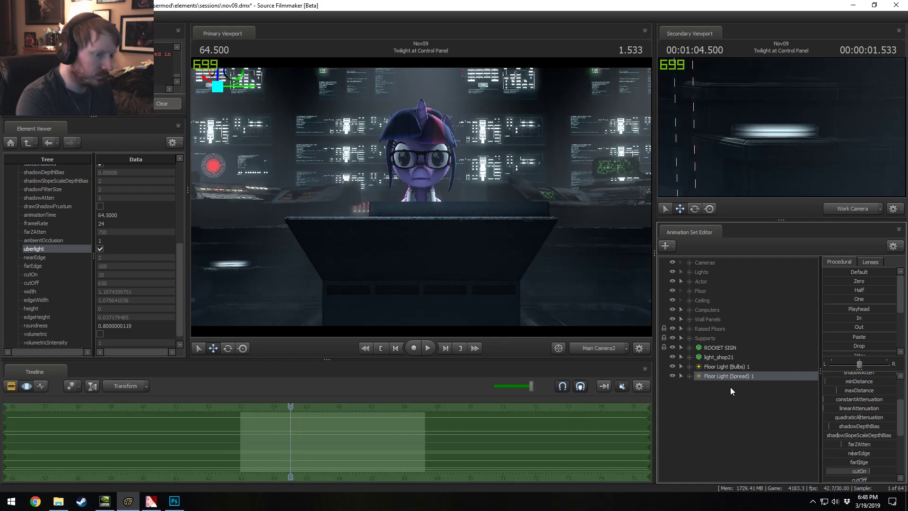
# Step: Re-aim Floor Light (Spread) 1 at the fixture's ledge while looking through it, and check the main camera view
pyautogui.moveTo(717, 371); pyautogui.dragTo(371, 200)
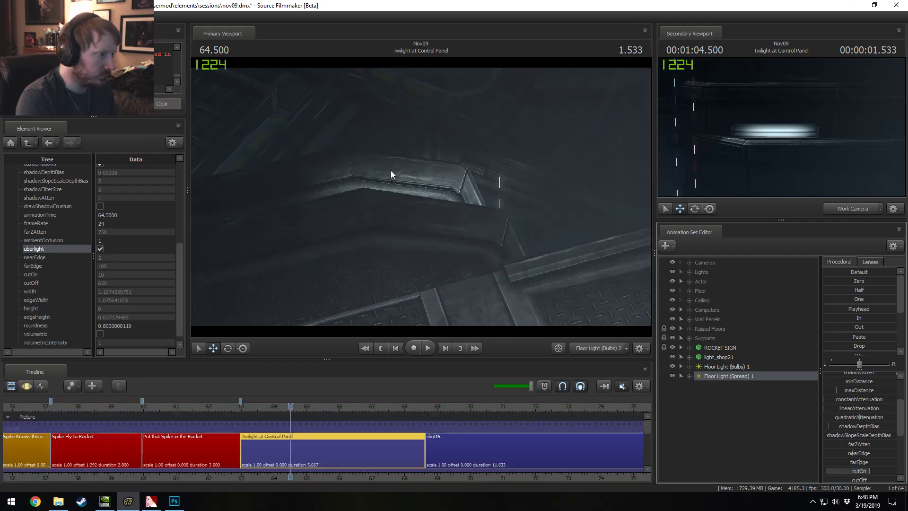
pyautogui.press('F3')
pyautogui.press('r')
pyautogui.moveTo(431, 194)
pyautogui.mouseDown()
pyautogui.moveTo(459, 189)
pyautogui.moveTo(424, 200)
pyautogui.mouseUp()
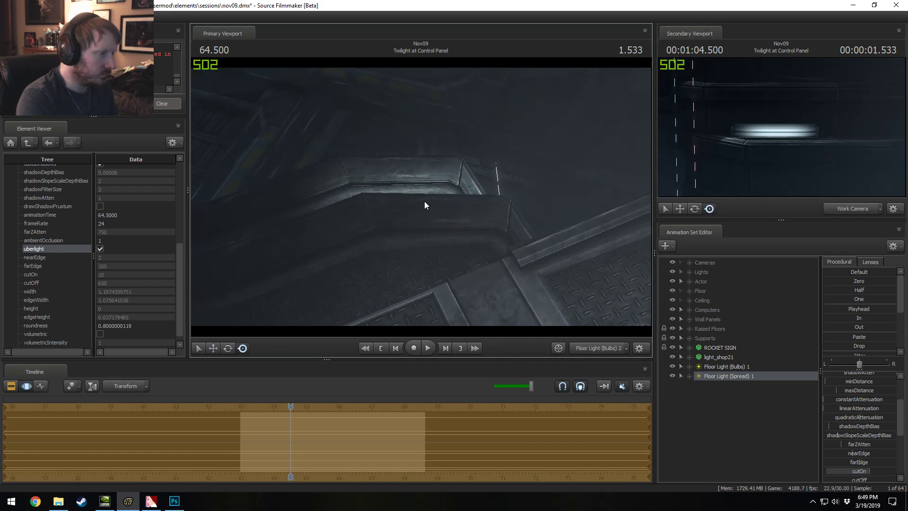
pyautogui.click(597, 350)
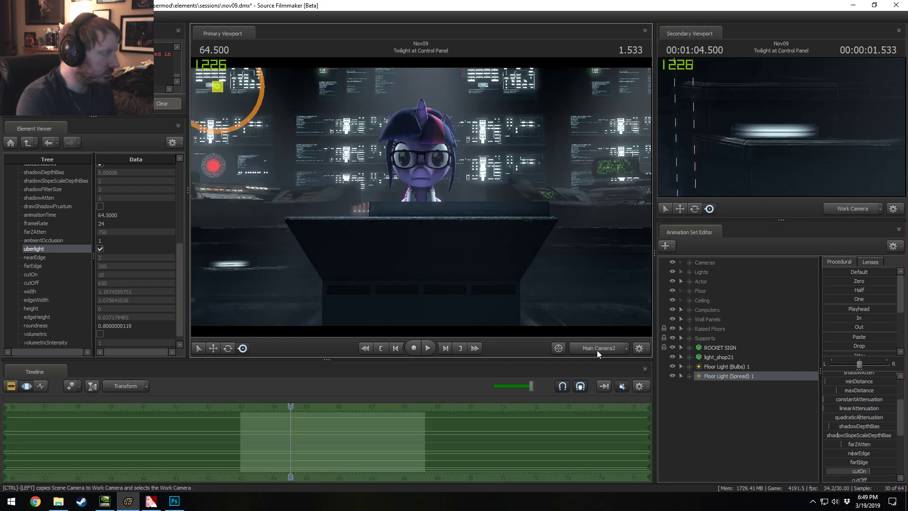
# Step: Inspect the lit ledge with the work camera, try a different cutOn on Floor Light (Spread) 1 and undo it
pyautogui.click(597, 350)
pyautogui.click(601, 348)
pyautogui.click(600, 347)
pyautogui.moveTo(421, 196)
pyautogui.mouseDown()
pyautogui.moveTo(416, 203)
pyautogui.moveTo(421, 197)
pyautogui.mouseUp()
pyautogui.press('s')
pyautogui.press('w')
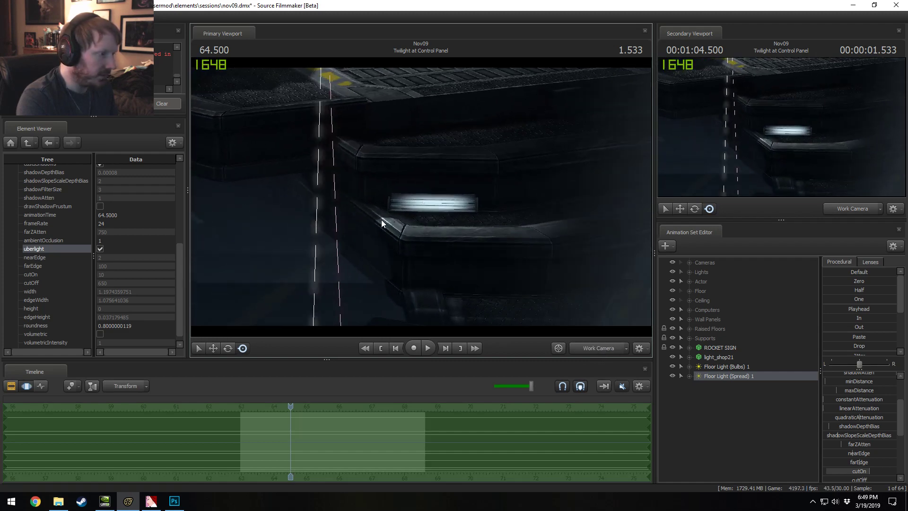
pyautogui.moveTo(874, 472); pyautogui.dragTo(865, 471)
pyautogui.hotkey('ctrl', 'z')
# Step: Disable shadows on Floor Light (Spread) 1 and readjust its cutOn from a close view of the fixture
pyautogui.moveTo(421, 197); pyautogui.dragTo(424, 197)
pyautogui.press('w')
pyautogui.rightClick(728, 376)
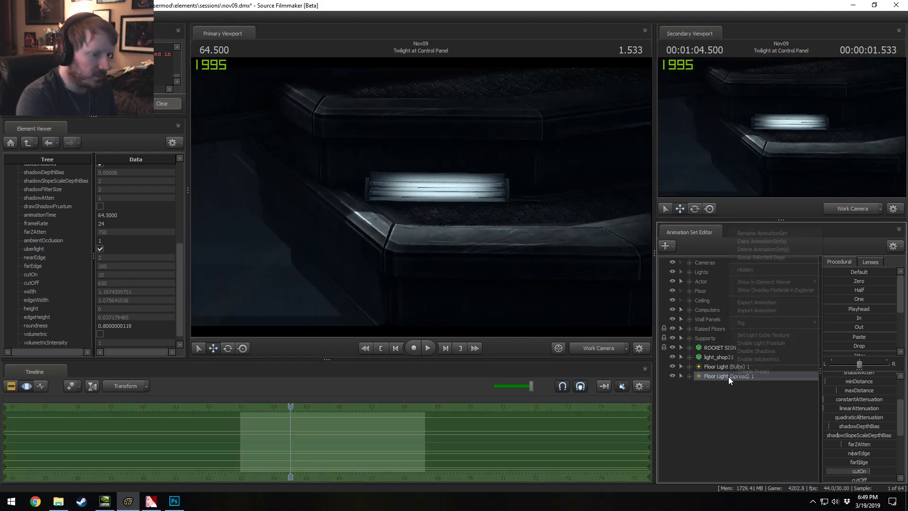
pyautogui.click(761, 359)
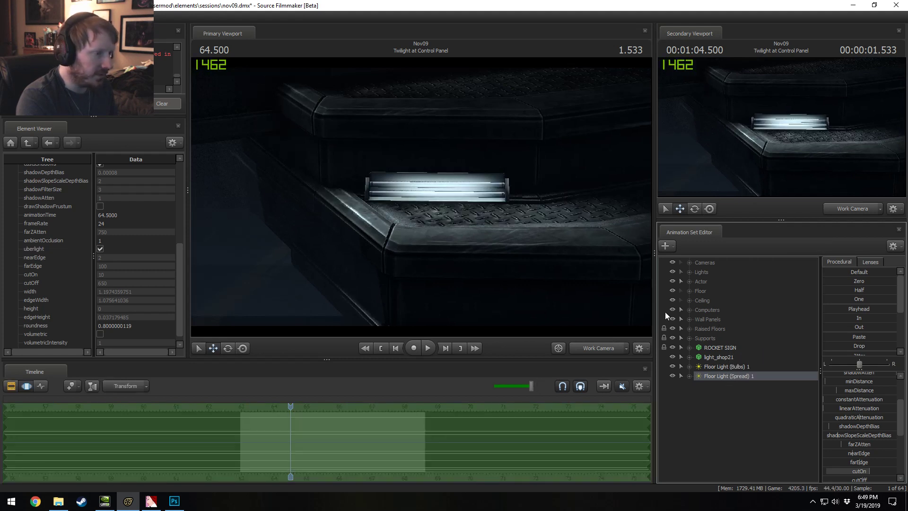
pyautogui.moveTo(864, 470); pyautogui.dragTo(871, 471)
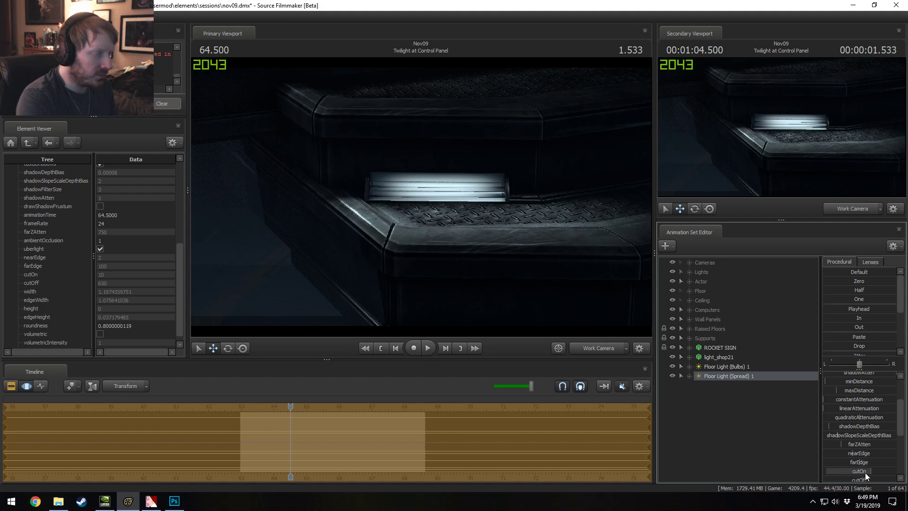
# Step: Shift Floor Light (Spread) 1 slightly while looking through it, and check the result from the main and work cameras
pyautogui.moveTo(705, 372); pyautogui.dragTo(471, 196)
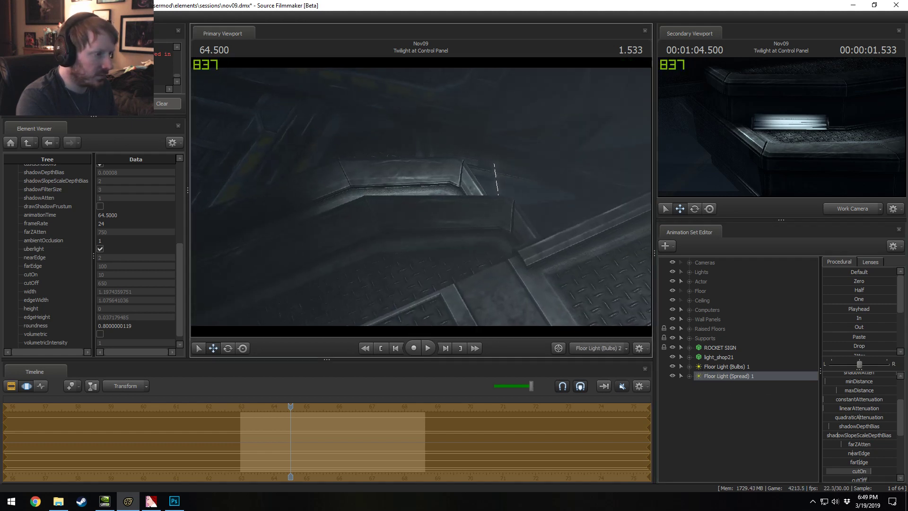
pyautogui.click(612, 350)
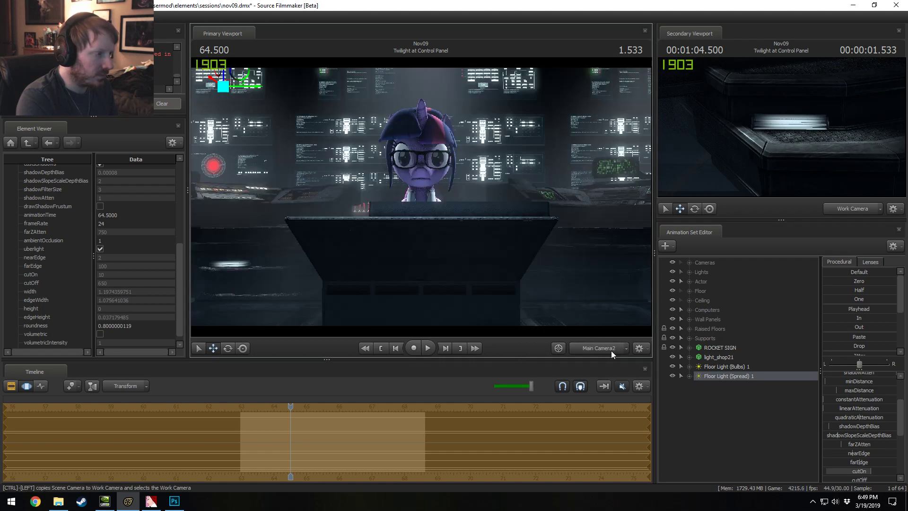
pyautogui.click(612, 351)
pyautogui.moveTo(549, 315); pyautogui.dragTo(598, 274)
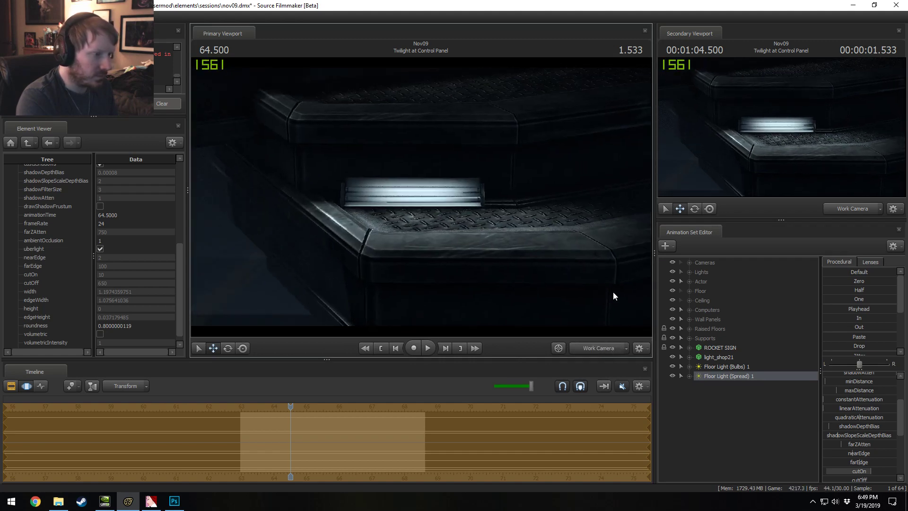
# Step: Look through Floor Light (Spread) 1, narrow its field of view, re-centre it on the ledge and preview from the main camera
pyautogui.moveTo(742, 384); pyautogui.dragTo(499, 211)
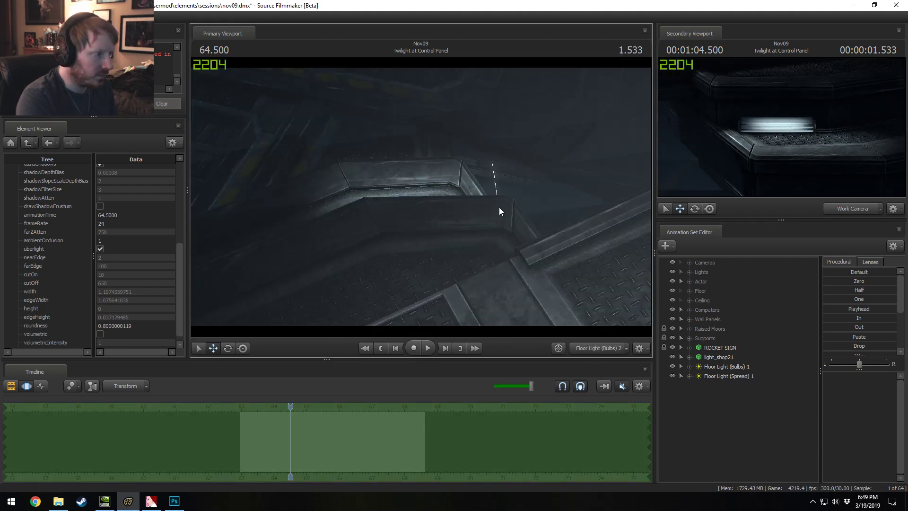
pyautogui.click(724, 378)
pyautogui.press('F3')
pyautogui.moveTo(527, 229); pyautogui.dragTo(421, 196)
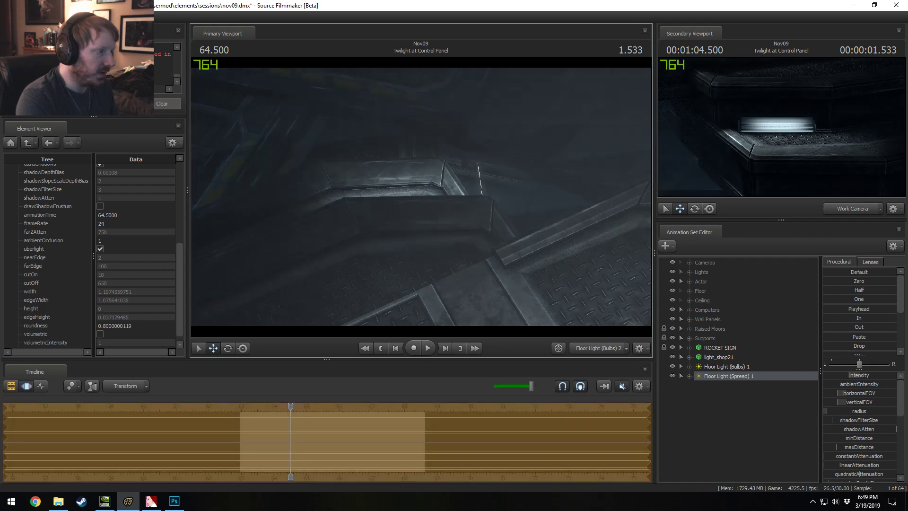
pyautogui.scroll(4, 419, 192)
pyautogui.moveTo(419, 192); pyautogui.dragTo(393, 192)
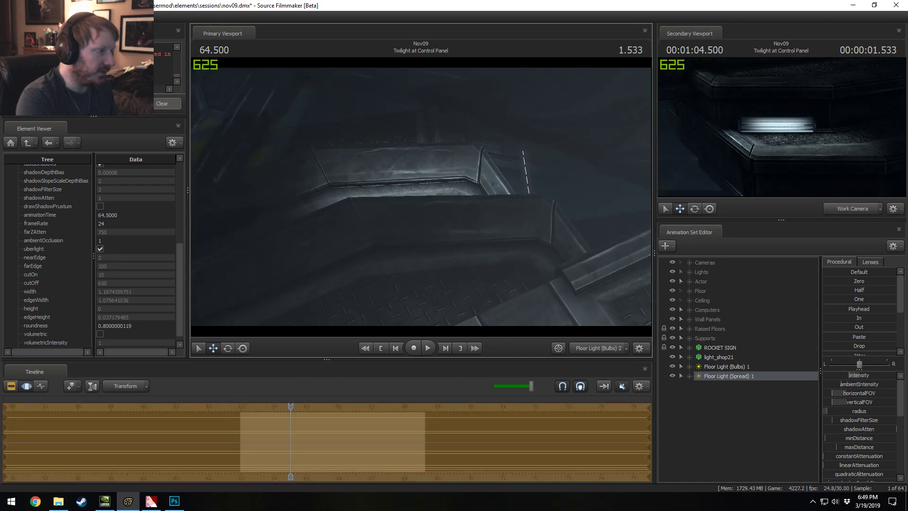
pyautogui.moveTo(447, 195); pyautogui.dragTo(422, 200, button='middle')
pyautogui.click(580, 348)
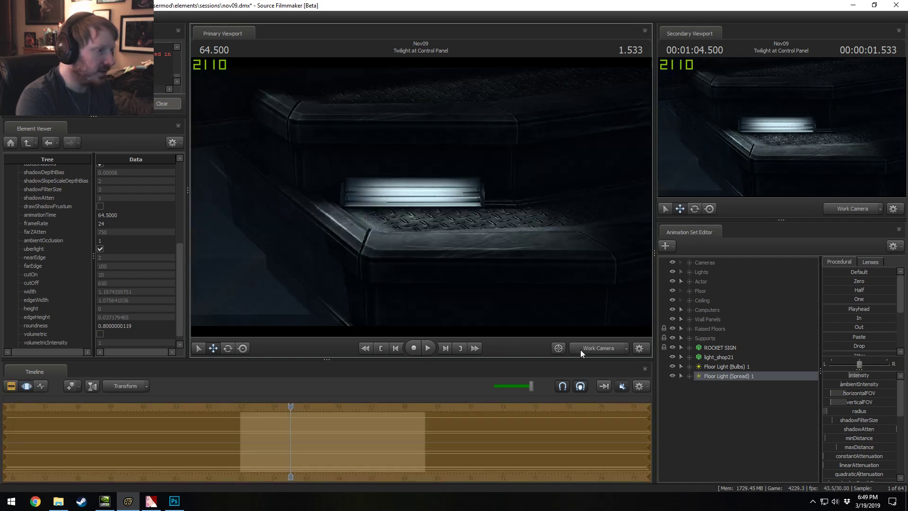
pyautogui.click(603, 348)
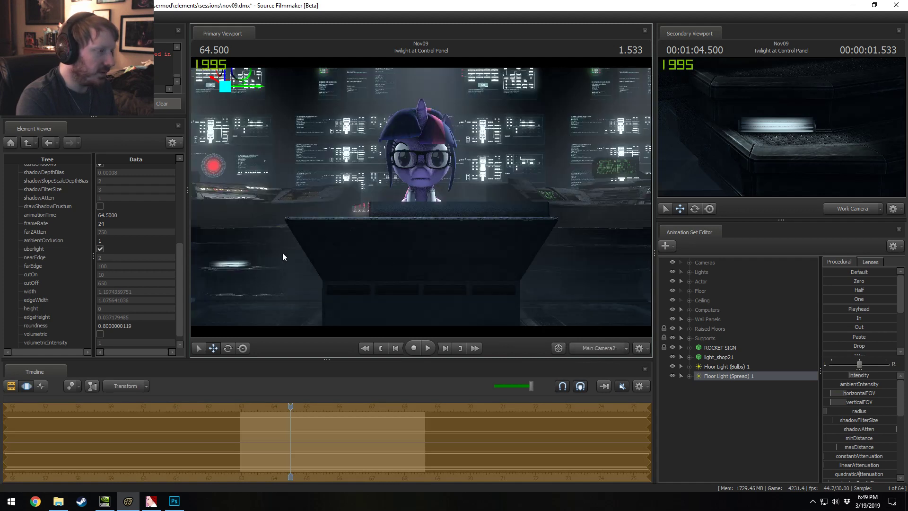
# Step: Reduce the cutOff and farEdge of Floor Light (Spread) 1 so its light stops at the ledge, judging it from the work camera
pyautogui.press('F2')
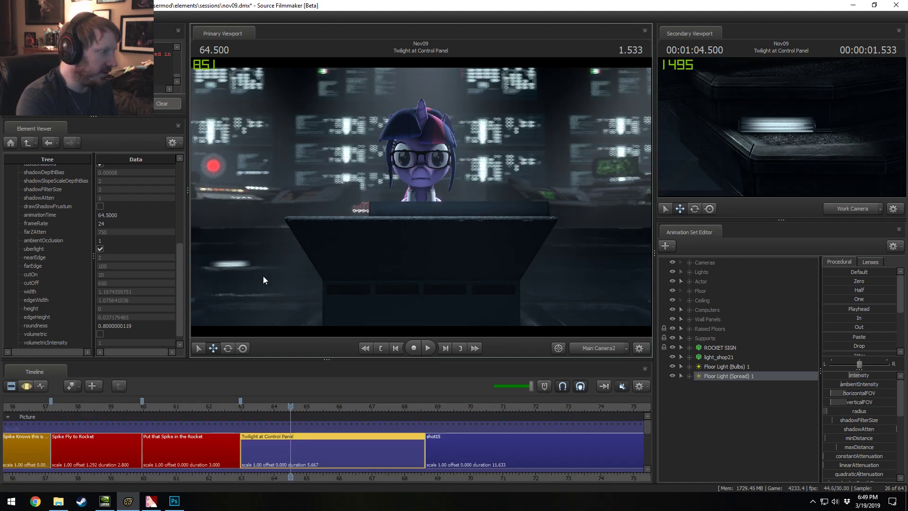
pyautogui.click(600, 351)
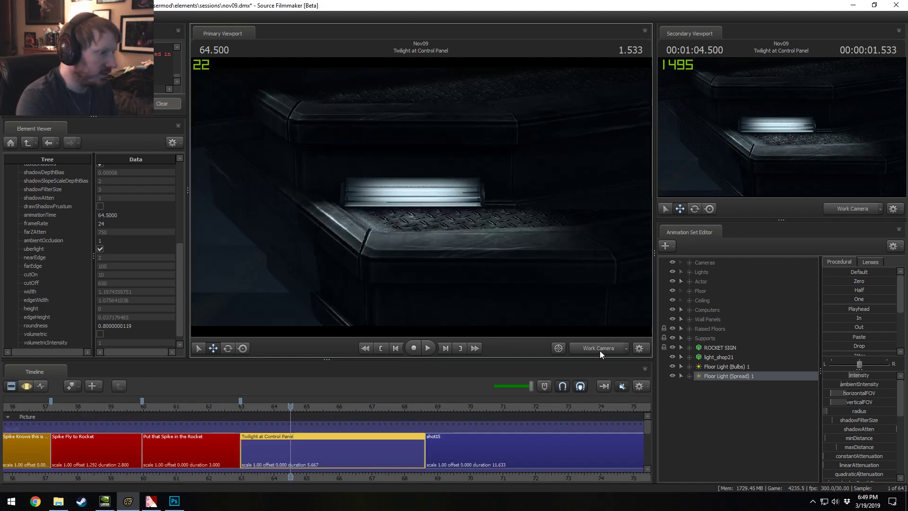
pyautogui.moveTo(421, 196); pyautogui.dragTo(416, 194)
pyautogui.press('s')
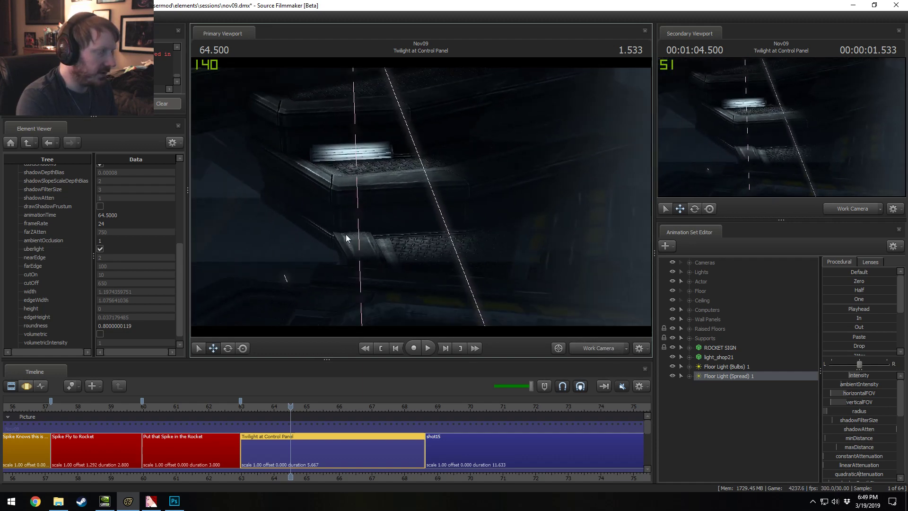
pyautogui.scroll(-3, 848, 450)
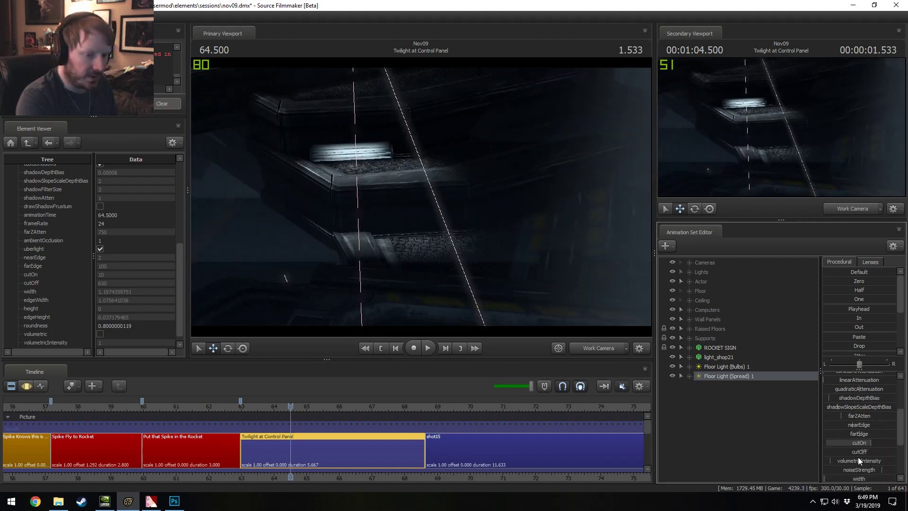
pyautogui.press('F3')
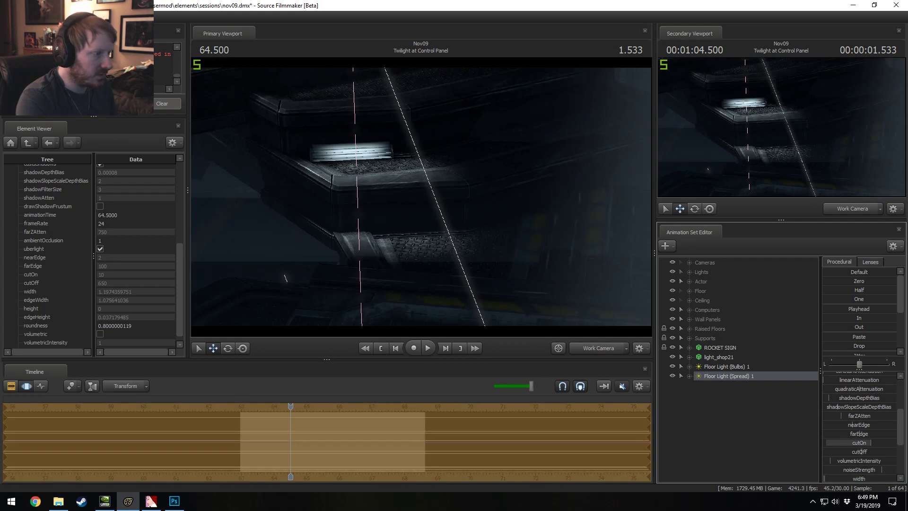
pyautogui.moveTo(853, 451); pyautogui.dragTo(831, 451)
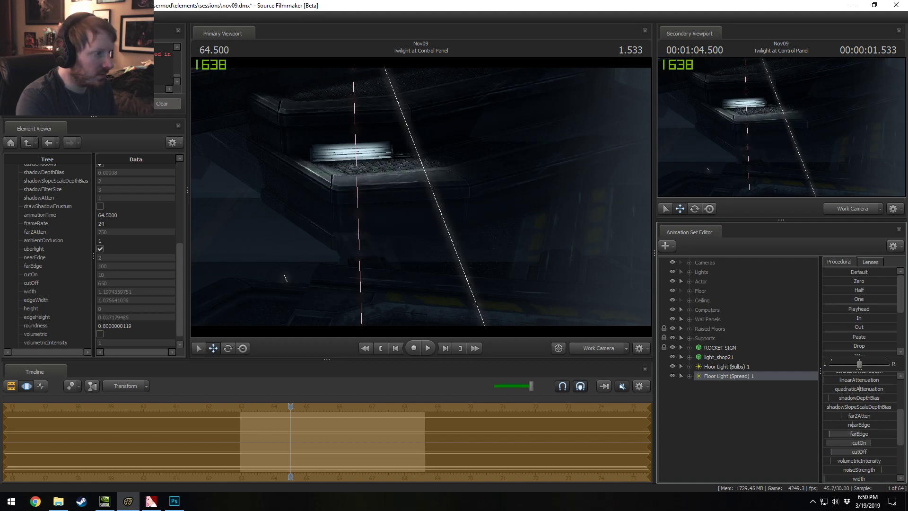
# Step: Raise the intensity of Floor Light (Spread) 1 slightly while viewing the shot through the main camera
pyautogui.click(601, 348)
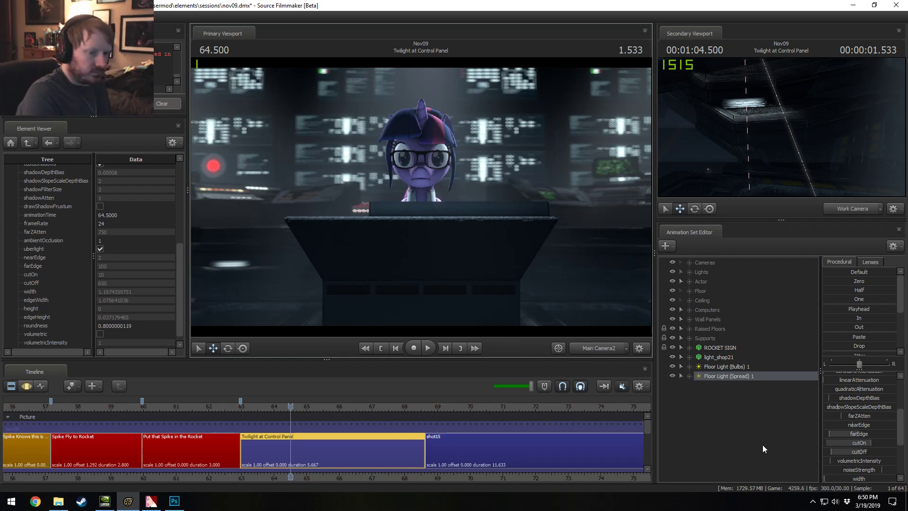
pyautogui.hotkey('ctrl', '2')
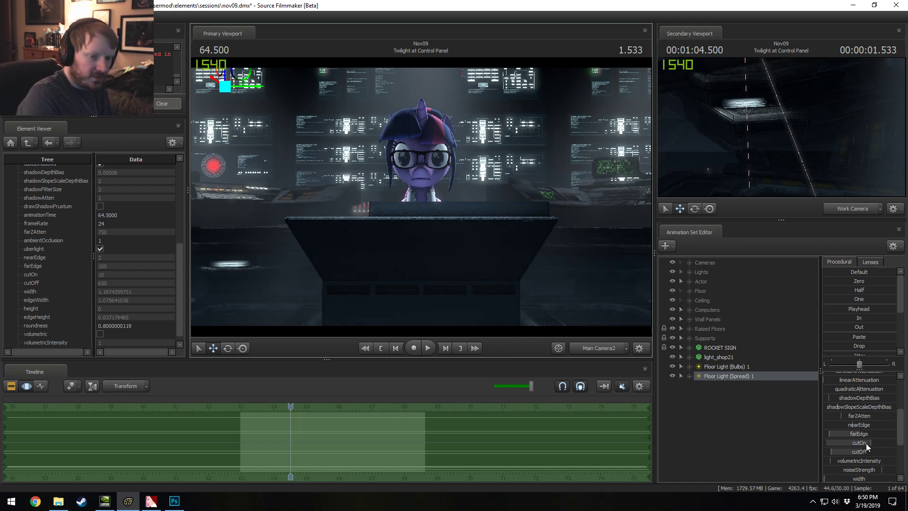
pyautogui.scroll(3, 867, 444)
pyautogui.moveTo(858, 376); pyautogui.dragTo(869, 379)
pyautogui.press('F2')
pyautogui.press('F3')
# Step: Rename Floor Light (Spread) 1 as Floor Light (Spread Low) 1
pyautogui.rightClick(748, 375)
pyautogui.click(770, 235)
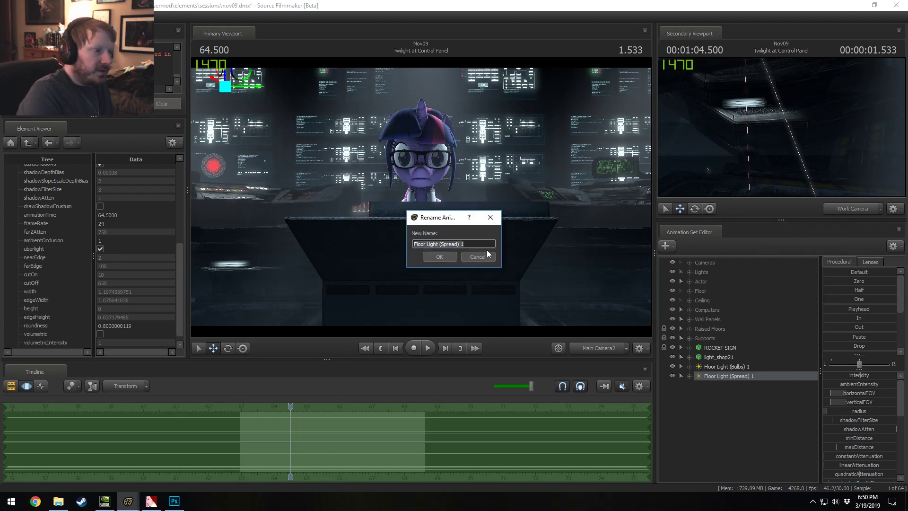
pyautogui.click(458, 245)
pyautogui.write('Low')
pyautogui.press('Return')
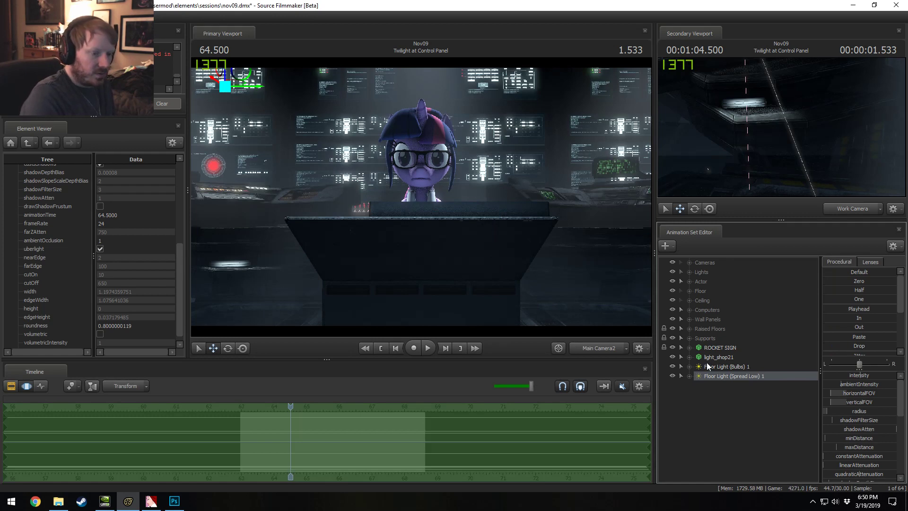
# Step: Duplicate Floor Light (Spread Low) 1 and rename the copy as Floor Light (Spread High) 1
pyautogui.rightClick(717, 373)
pyautogui.rightClick(737, 436)
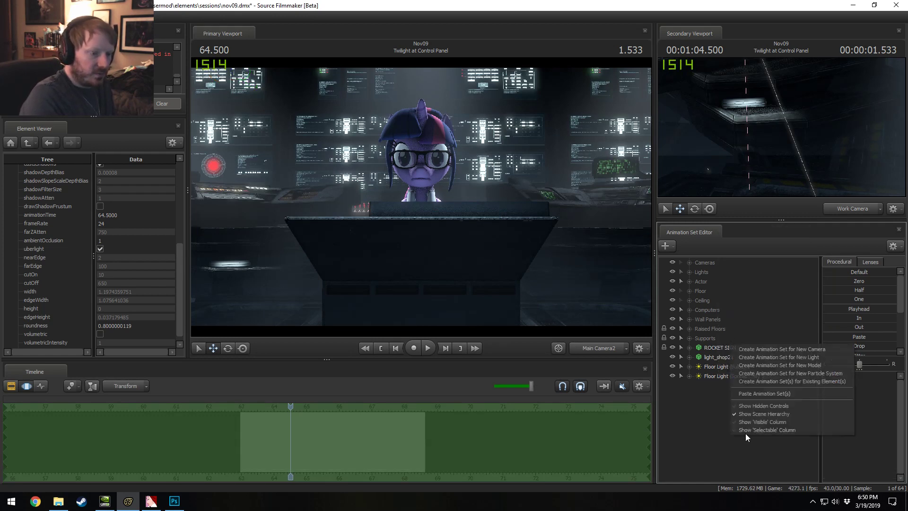
pyautogui.click(764, 393)
pyautogui.rightClick(732, 384)
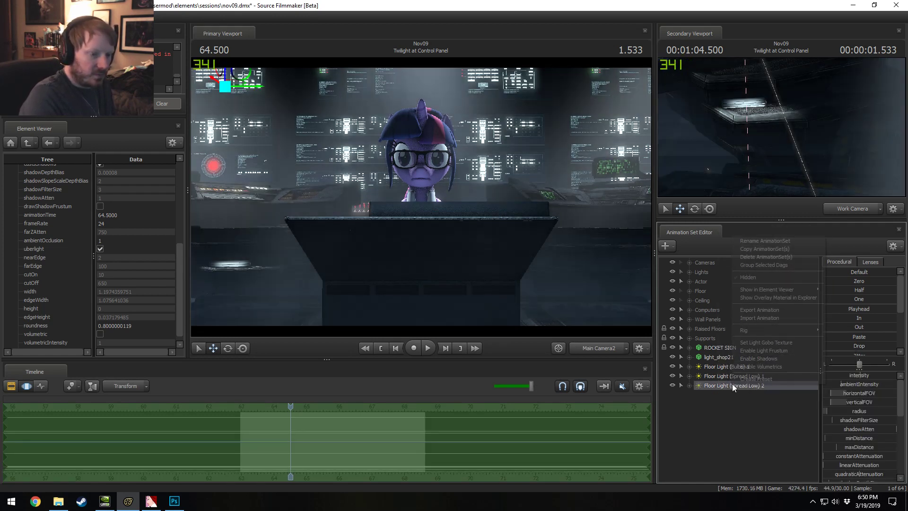
pyautogui.click(768, 242)
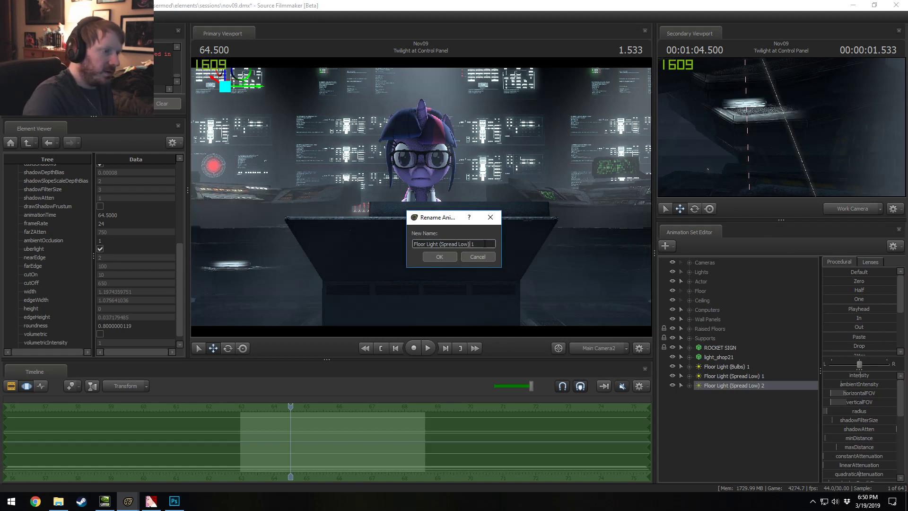
pyautogui.write('Hig')
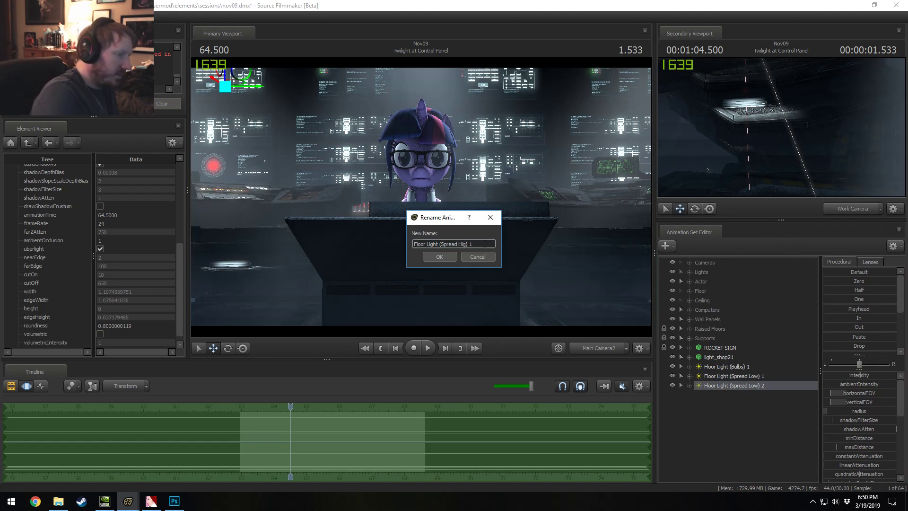
pyautogui.write('h')
pyautogui.press('Return')
# Step: Look through Floor Light (Spread High) 1 and reposition it in front of the fixture to light the wall behind it
pyautogui.moveTo(727, 388); pyautogui.dragTo(372, 192)
pyautogui.press('F2')
pyautogui.click(395, 201)
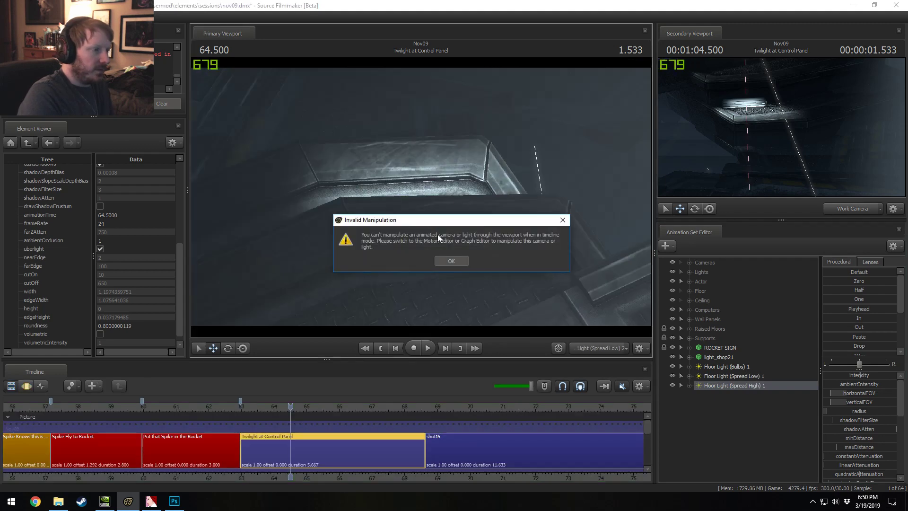
pyautogui.click(467, 261)
pyautogui.press('F3')
pyautogui.moveTo(322, 250)
pyautogui.mouseDown()
pyautogui.moveTo(322, 303)
pyautogui.moveTo(398, 294)
pyautogui.moveTo(397, 222)
pyautogui.moveTo(378, 237)
pyautogui.moveTo(369, 203)
pyautogui.moveTo(393, 227)
pyautogui.moveTo(421, 194)
pyautogui.moveTo(416, 203)
pyautogui.moveTo(374, 151)
pyautogui.moveTo(390, 186)
pyautogui.moveTo(322, 252)
pyautogui.mouseUp()
pyautogui.press('r')
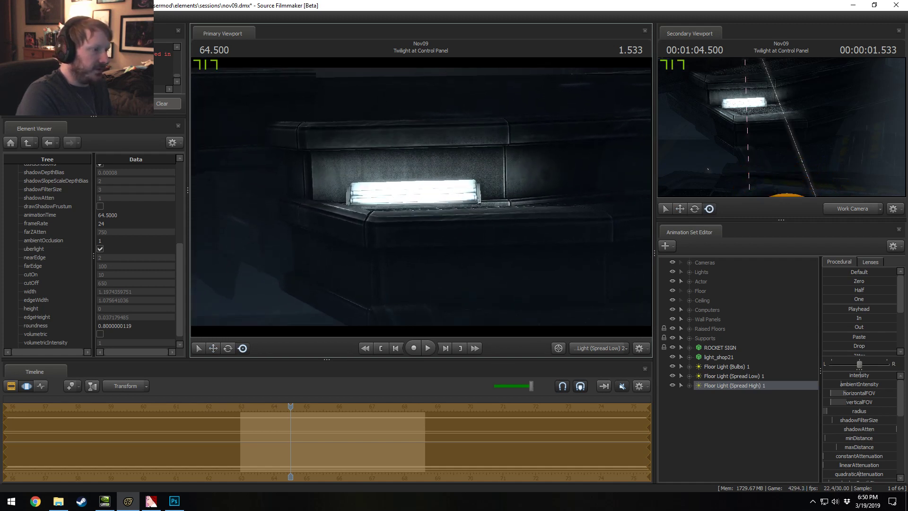
pyautogui.moveTo(507, 266); pyautogui.dragTo(508, 270)
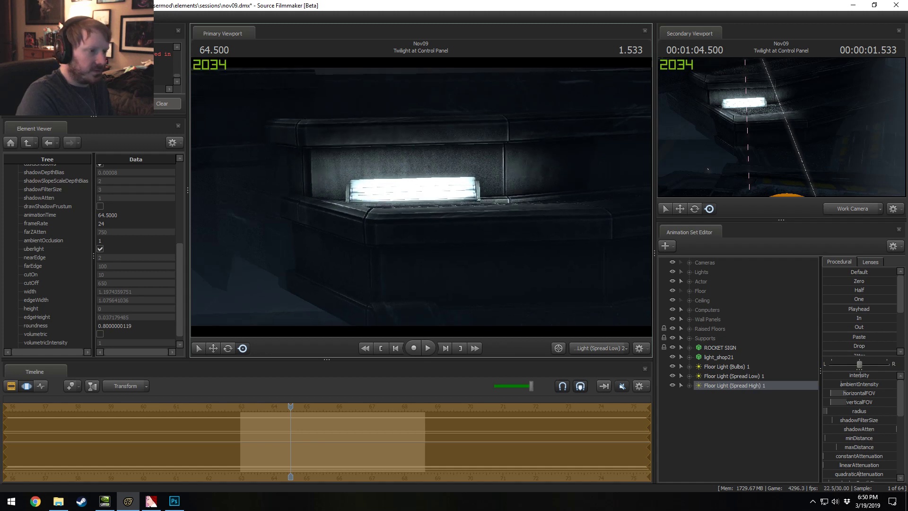
pyautogui.moveTo(539, 216); pyautogui.dragTo(540, 220)
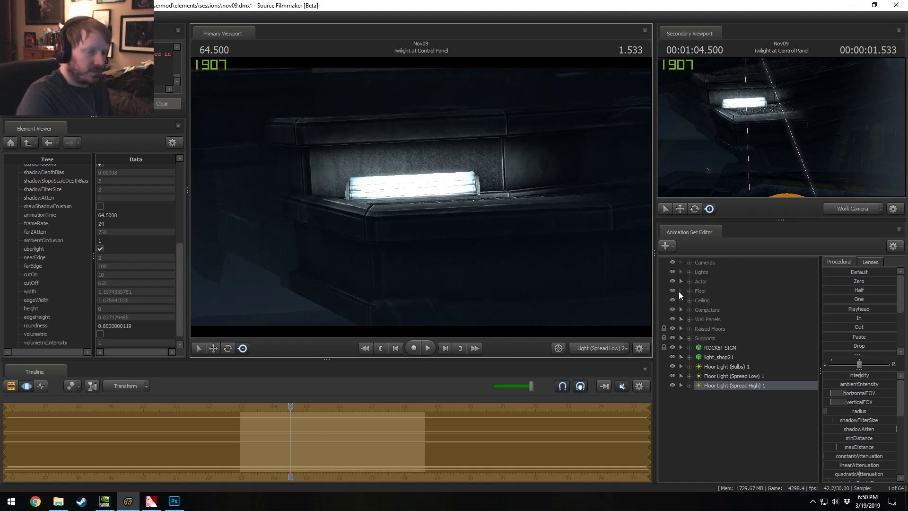
# Step: Lower the intensity of Floor Light (Spread High) 1 strongly and preview the shot from the main camera
pyautogui.moveTo(860, 376); pyautogui.dragTo(825, 375)
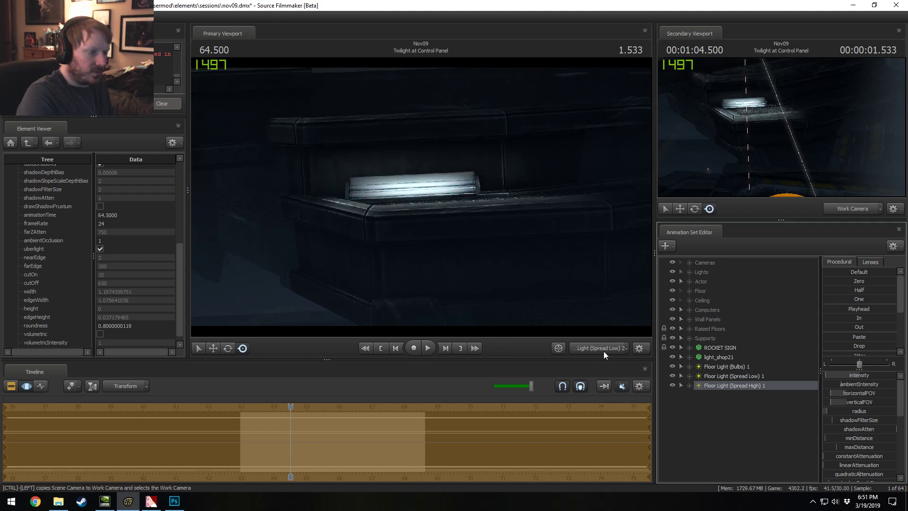
pyautogui.click(600, 349)
pyautogui.click(600, 349)
pyautogui.press('F2')
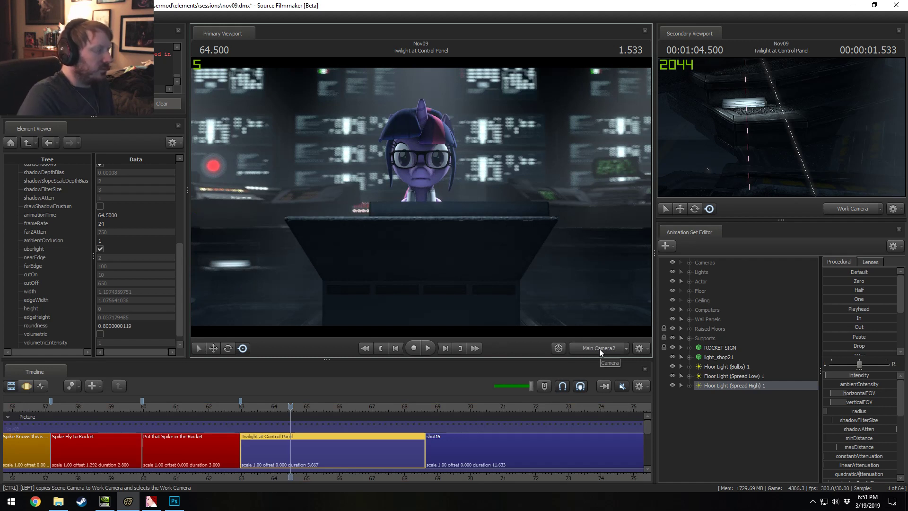
# Step: Begin renaming the light_shop21 animation set
pyautogui.click(719, 356)
pyautogui.rightClick(719, 357)
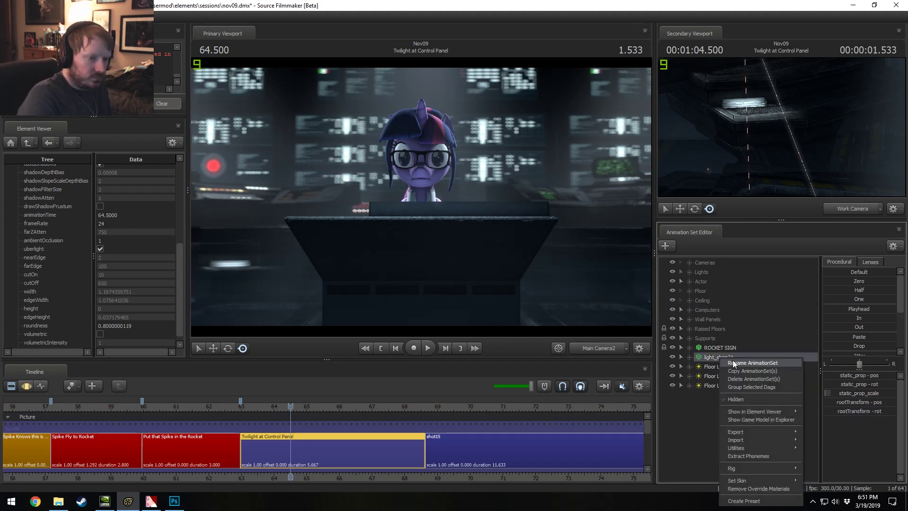
# Step: Rename the light strip's animation set as Floor Light 1
pyautogui.click(744, 369)
pyautogui.write('Floor Light 1')
pyautogui.press('Return')
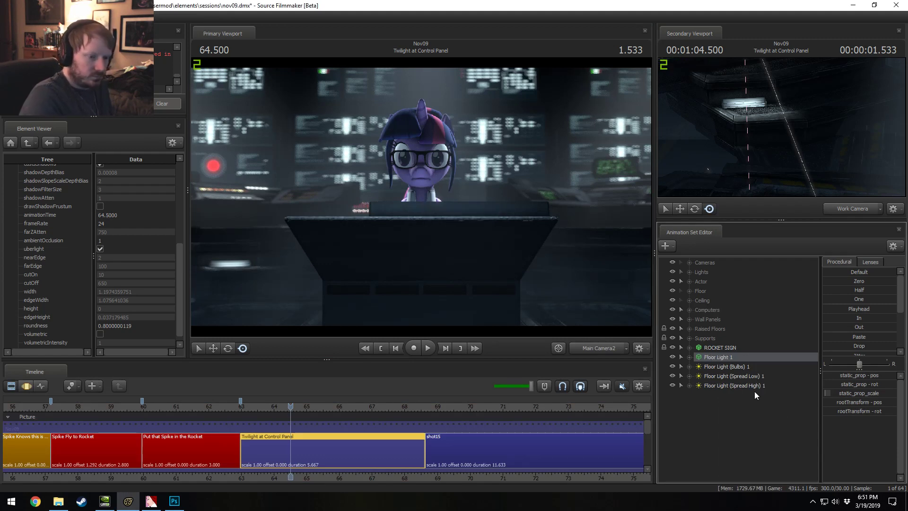
# Step: Duplicate the Floor Light 1 model together with its Bulbs, Spread Low and Spread High lights as a second floor light set
pyautogui.rightClick(753, 388)
pyautogui.click(773, 252)
pyautogui.rightClick(755, 414)
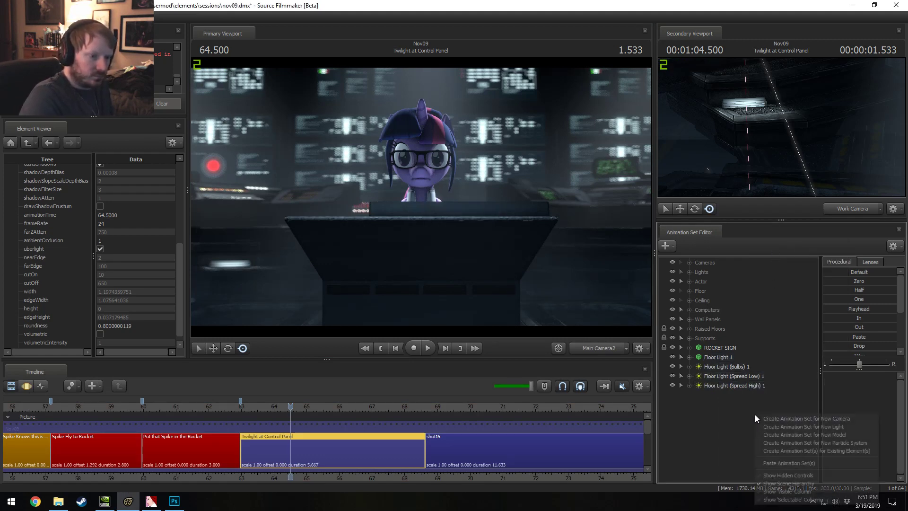
pyautogui.click(781, 463)
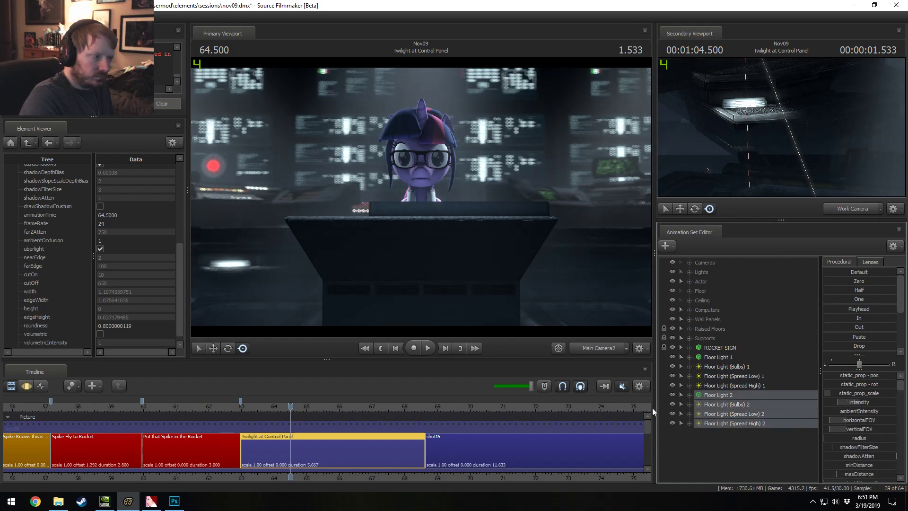
# Step: Using the work camera, move the whole Floor Light 2 set to the opposite corner of the platform's lower step
pyautogui.click(582, 348)
pyautogui.moveTo(577, 312); pyautogui.dragTo(428, 329)
pyautogui.moveTo(422, 197)
pyautogui.mouseDown()
pyautogui.moveTo(421, 237)
pyautogui.moveTo(428, 197)
pyautogui.moveTo(422, 213)
pyautogui.mouseUp()
pyautogui.press('F3')
pyautogui.press('w')
pyautogui.moveTo(384, 240); pyautogui.dragTo(581, 220)
pyautogui.moveTo(522, 222); pyautogui.dragTo(424, 198)
# Step: Rotate the Floor Light 2 set so its fixture runs parallel to the riser behind the lower step
pyautogui.press('e')
pyautogui.rightClick(428, 218)
pyautogui.click(455, 224)
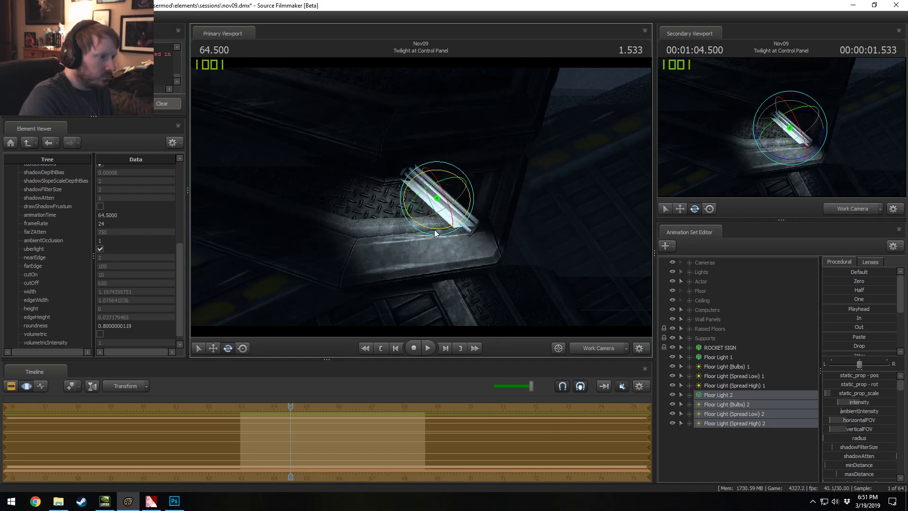
pyautogui.moveTo(433, 228); pyautogui.dragTo(445, 195)
pyautogui.press('w')
pyautogui.press('e')
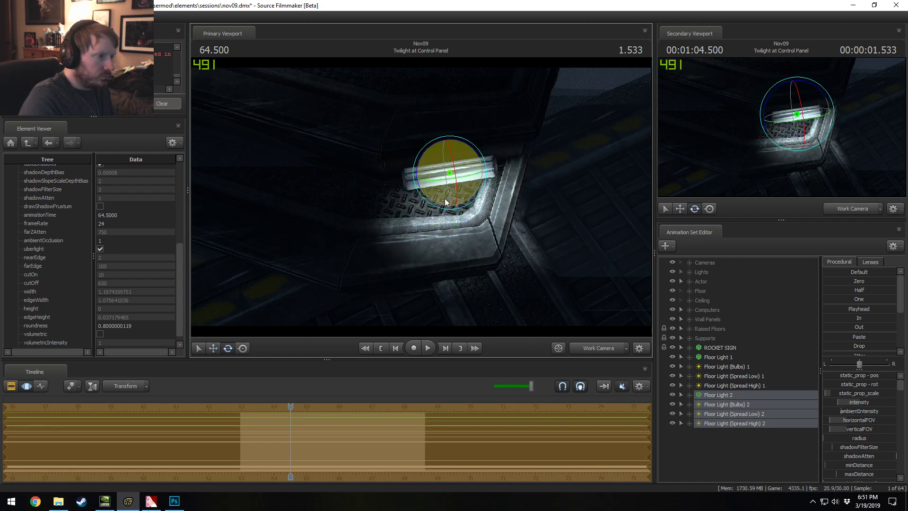
pyautogui.rightClick(443, 196)
pyautogui.click(449, 201)
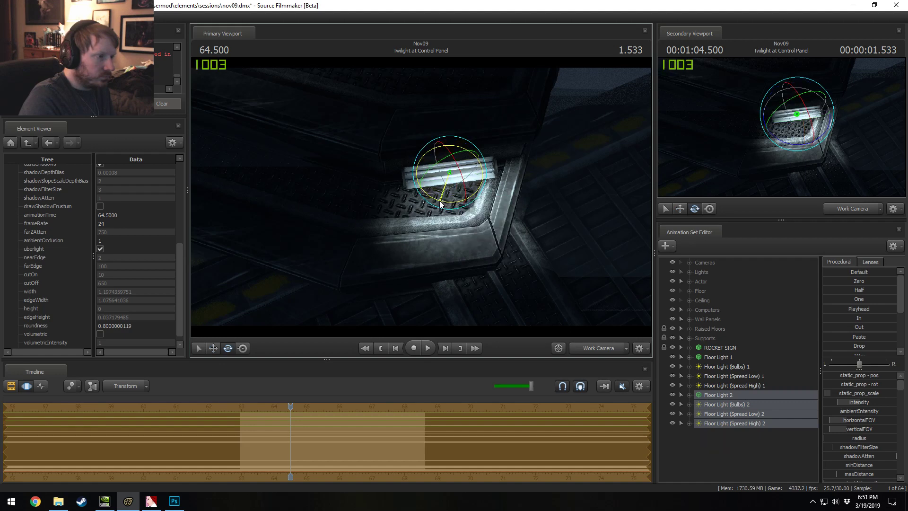
# Step: Shift the Floor Light 2 set into its final position against the lower step's riser
pyautogui.press('w')
pyautogui.moveTo(444, 193); pyautogui.dragTo(288, 223)
pyautogui.keyDown('alt'); pyautogui.moveTo(411, 201); pyautogui.dragTo(453, 257); pyautogui.keyUp('alt')
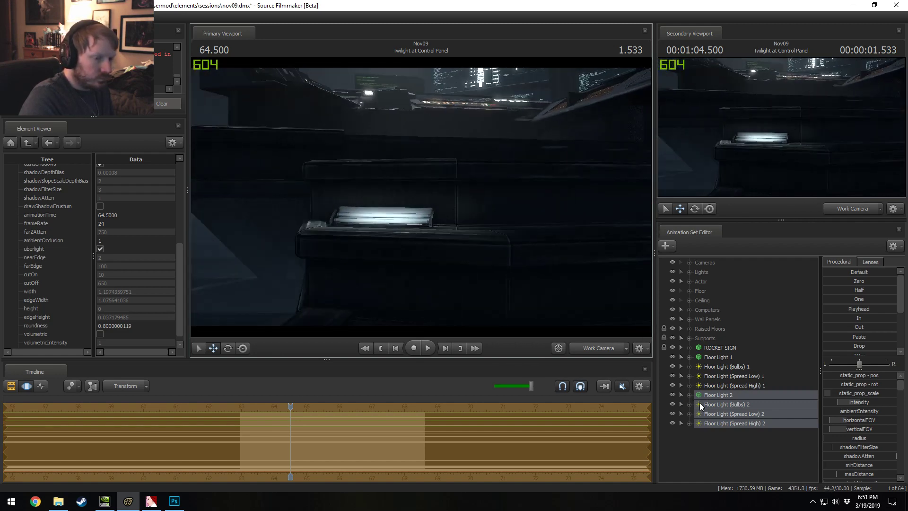
# Step: Select the Floor Light 1 model with its three lights and adjust the set's placement on the lower step
pyautogui.click(727, 379)
pyautogui.moveTo(726, 385); pyautogui.dragTo(729, 358)
pyautogui.moveTo(420, 208); pyautogui.dragTo(414, 209)
pyautogui.moveTo(504, 282); pyautogui.dragTo(421, 196)
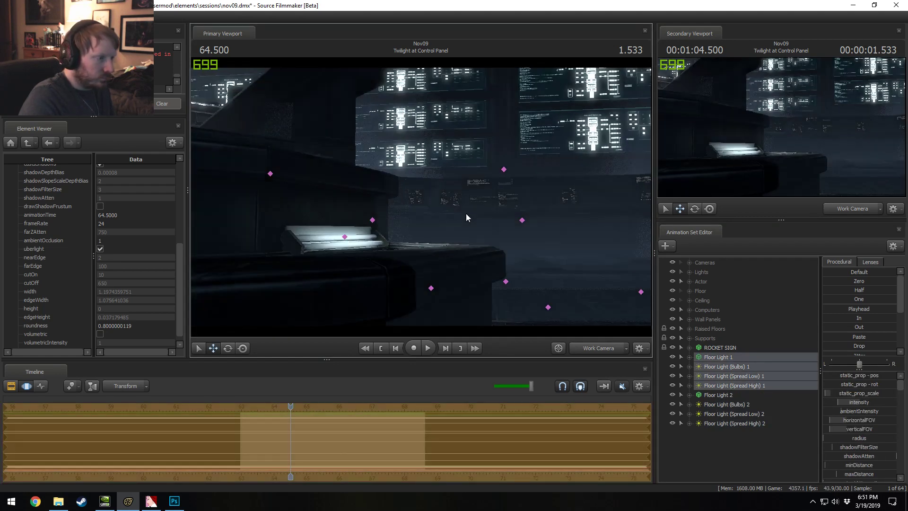
pyautogui.click(747, 375)
pyautogui.click(747, 366)
pyautogui.click(746, 358)
pyautogui.keyDown('ctrl'); pyautogui.click(742, 395); pyautogui.keyUp('ctrl')
pyautogui.moveTo(396, 196); pyautogui.dragTo(447, 211)
pyautogui.click(731, 397)
pyautogui.hotkey('ctrl', 'z')
pyautogui.hotkey('ctrl', 'z')
pyautogui.hotkey('ctrl', 'z')
# Step: Paste another copy of the floor light set into the shot as the third set
pyautogui.press('F2')
pyautogui.press('w')
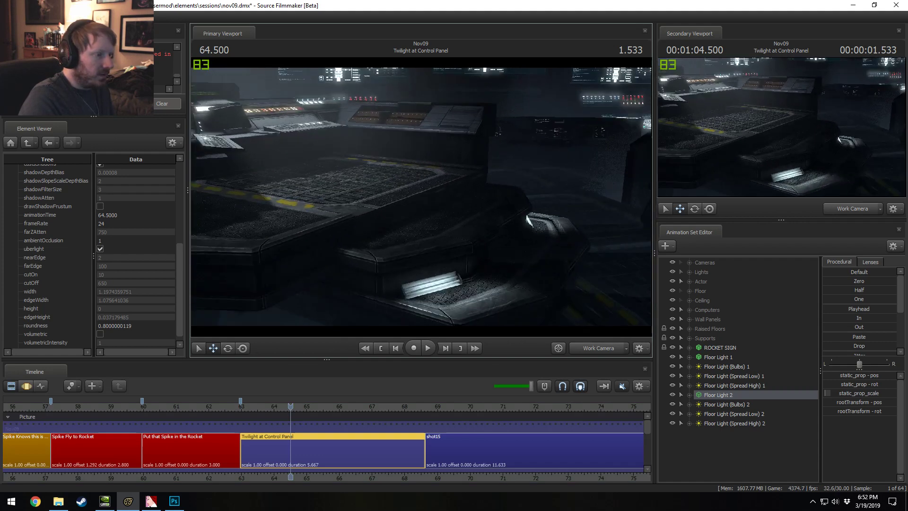
pyautogui.rightClick(720, 454)
pyautogui.click(753, 413)
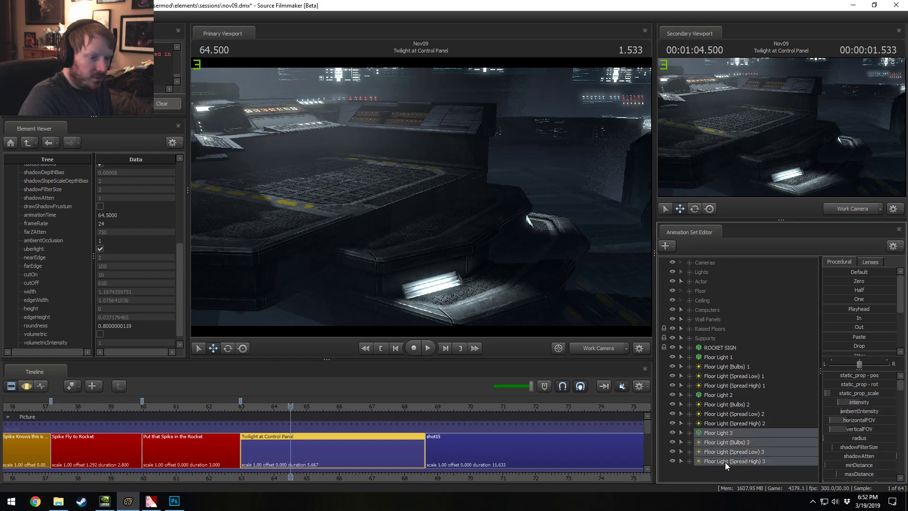
# Step: Move the Floor Light 3 set up onto the platform's upper step
pyautogui.moveTo(437, 258); pyautogui.dragTo(434, 210)
pyautogui.keyDown('alt'); pyautogui.moveTo(499, 237); pyautogui.dragTo(422, 209); pyautogui.keyUp('alt')
pyautogui.moveTo(453, 247); pyautogui.dragTo(427, 198)
pyautogui.keyDown('alt'); pyautogui.moveTo(427, 198); pyautogui.dragTo(417, 160); pyautogui.keyUp('alt')
# Step: Rotate the Floor Light 3 set to line its fixture up with the upper step's riser
pyautogui.press('e')
pyautogui.rightClick(416, 197)
pyautogui.click(427, 202)
pyautogui.press('w')
pyautogui.press('e')
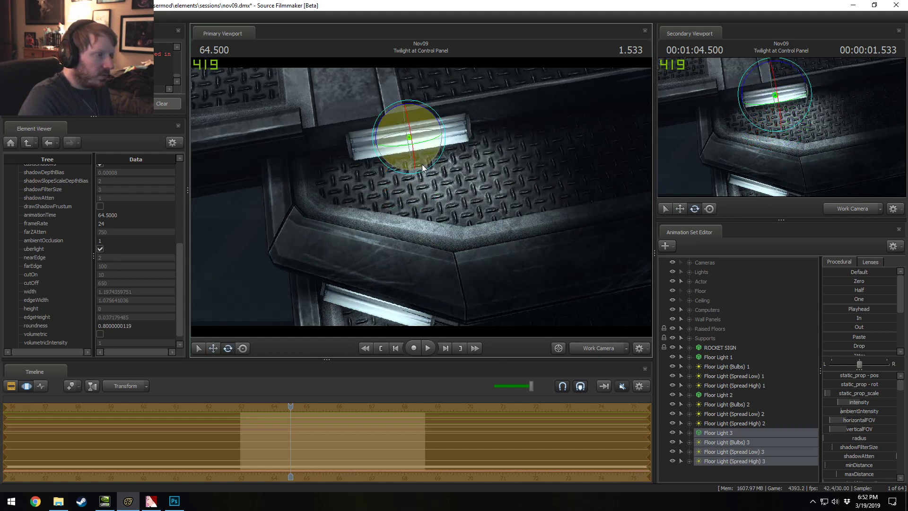
pyautogui.rightClick(421, 158)
pyautogui.click(429, 161)
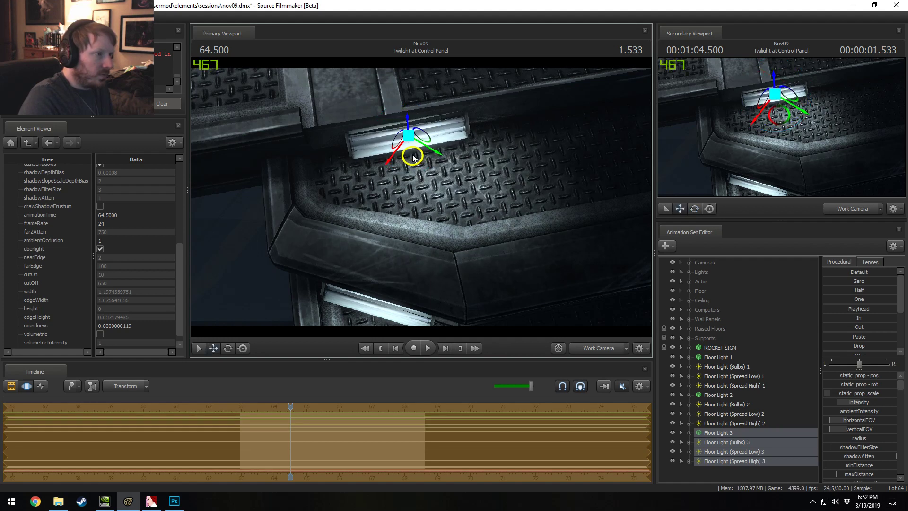
# Step: Adjust the Floor Light 3 set's height and position so the fixture rests on the upper step against the riser
pyautogui.keyDown('alt'); pyautogui.moveTo(413, 156); pyautogui.dragTo(396, 159); pyautogui.keyUp('alt')
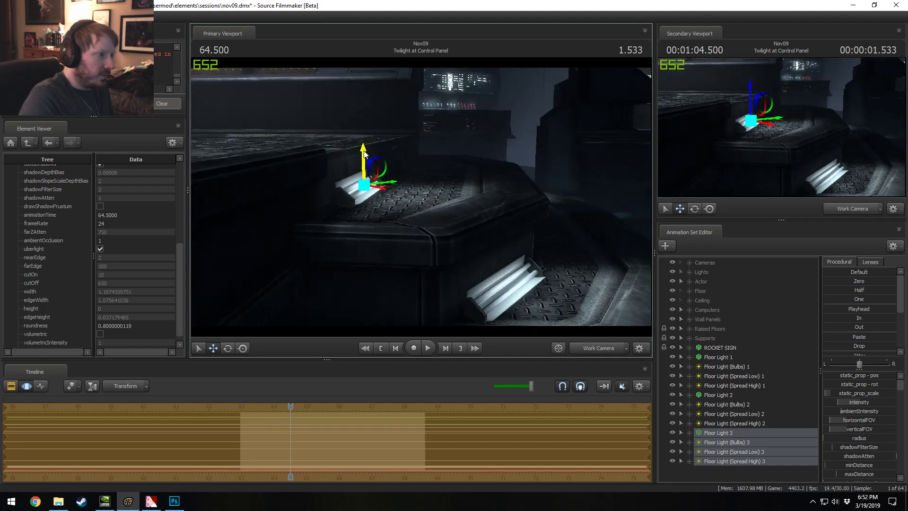
pyautogui.moveTo(391, 158); pyautogui.dragTo(467, 203)
pyautogui.moveTo(466, 265); pyautogui.dragTo(412, 212)
pyautogui.moveTo(373, 173); pyautogui.dragTo(377, 173)
# Step: Fine-tune the rotation and position of the Floor Light 3 set so the fixture sits flush with the riser
pyautogui.rightClick(377, 185)
pyautogui.click(393, 190)
pyautogui.moveTo(374, 190); pyautogui.dragTo(374, 223)
pyautogui.moveTo(361, 314); pyautogui.dragTo(349, 323)
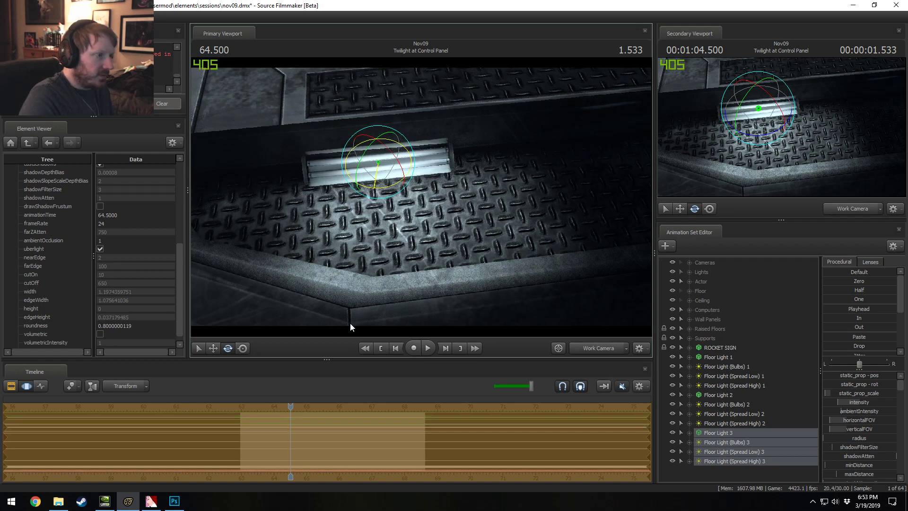
pyautogui.press('w')
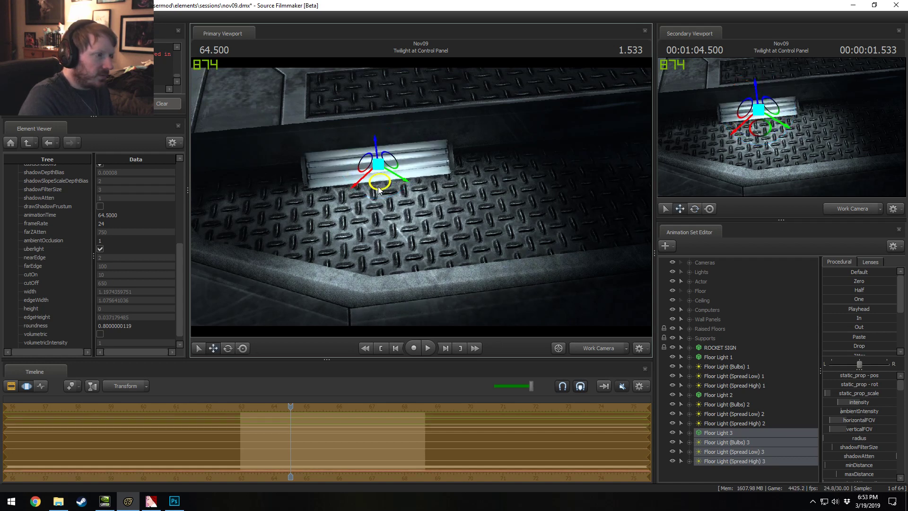
pyautogui.keyDown('alt'); pyautogui.moveTo(378, 186); pyautogui.dragTo(426, 199); pyautogui.keyUp('alt')
pyautogui.keyDown('alt'); pyautogui.moveTo(422, 201); pyautogui.dragTo(422, 246, button='right'); pyautogui.keyUp('alt')
pyautogui.keyDown('alt'); pyautogui.moveTo(422, 201); pyautogui.dragTo(567, 269); pyautogui.keyUp('alt')
# Step: Duplicate the Floor Light 3 model and its three lights as a fourth floor light set
pyautogui.rightClick(746, 440)
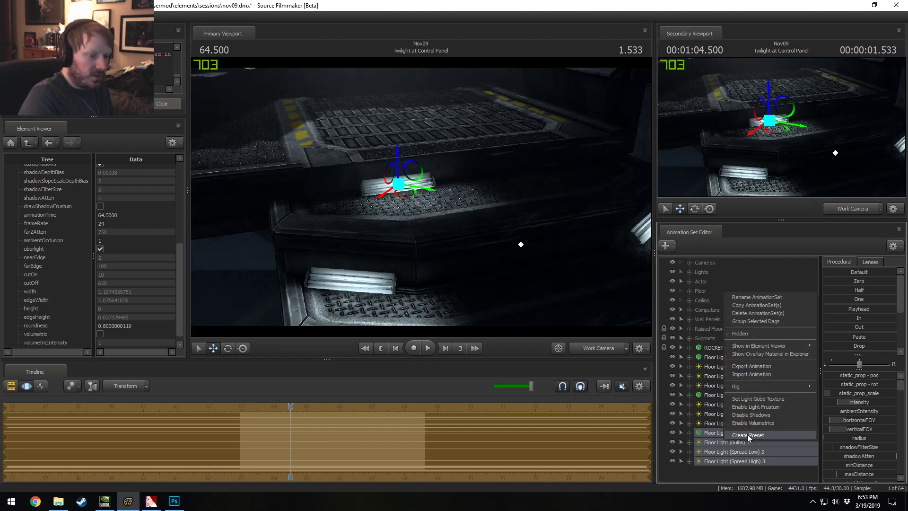
pyautogui.click(746, 305)
pyautogui.rightClick(728, 469)
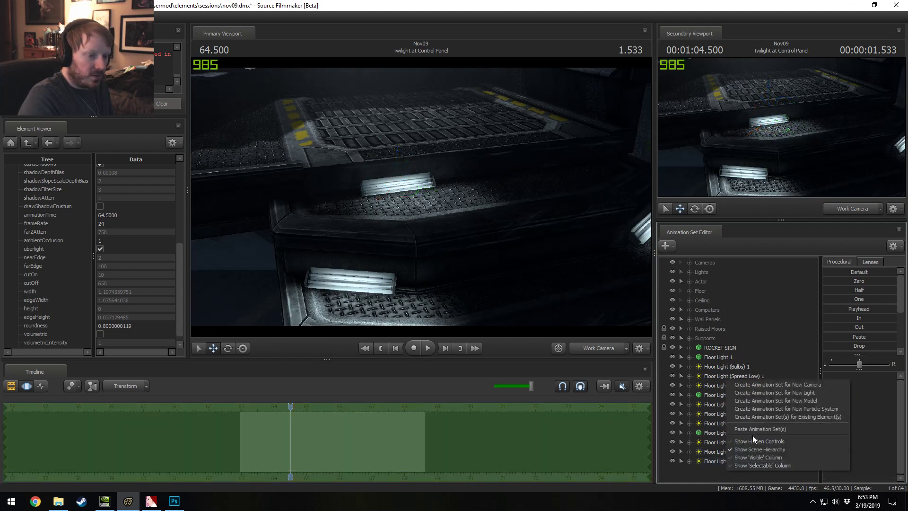
pyautogui.click(753, 436)
# Step: Move the Floor Light 4 set along the upper step's riser to the opposite end, level with the third fixture
pyautogui.keyDown('alt'); pyautogui.moveTo(410, 182); pyautogui.dragTo(384, 246); pyautogui.keyUp('alt')
pyautogui.moveTo(371, 148); pyautogui.dragTo(538, 169)
pyautogui.keyDown('alt'); pyautogui.moveTo(432, 173); pyautogui.dragTo(387, 199); pyautogui.keyUp('alt')
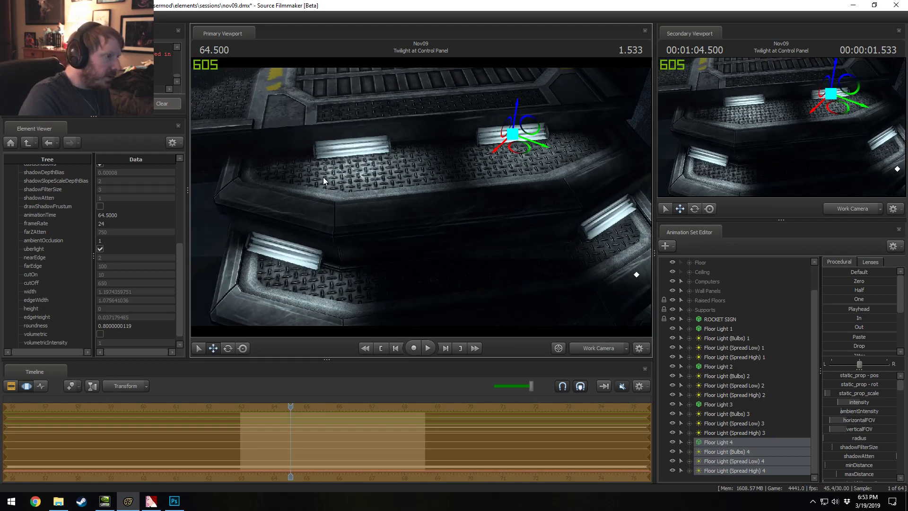
pyautogui.moveTo(319, 167); pyautogui.dragTo(461, 148)
pyautogui.moveTo(422, 195)
pyautogui.mouseDown()
pyautogui.moveTo(380, 200)
pyautogui.moveTo(420, 213)
pyautogui.moveTo(422, 194)
pyautogui.mouseUp()
pyautogui.press('w')
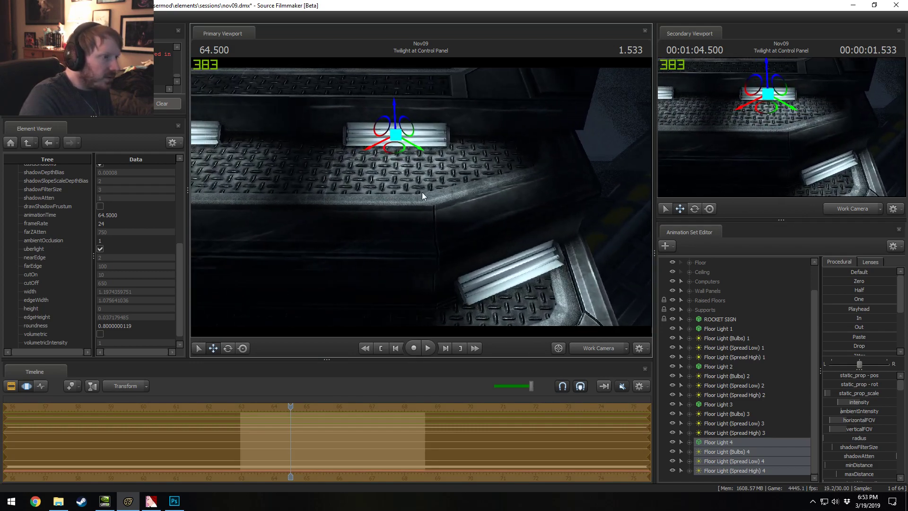
pyautogui.moveTo(398, 149); pyautogui.dragTo(411, 154)
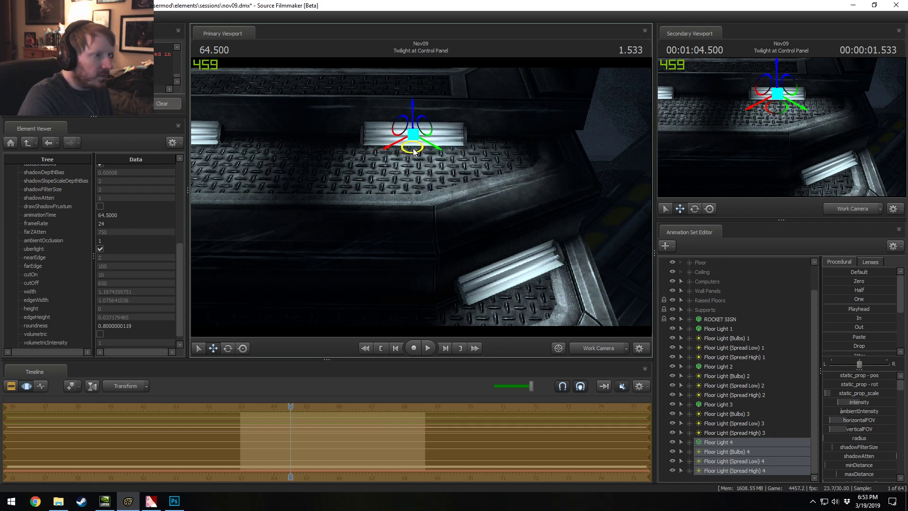
pyautogui.moveTo(413, 152); pyautogui.dragTo(456, 165)
pyautogui.moveTo(369, 213); pyautogui.dragTo(435, 231)
# Step: Play the shot through Main Camera2 and move the playhead to 66.100 to check the floor lights
pyautogui.click(594, 350)
pyautogui.press('F2')
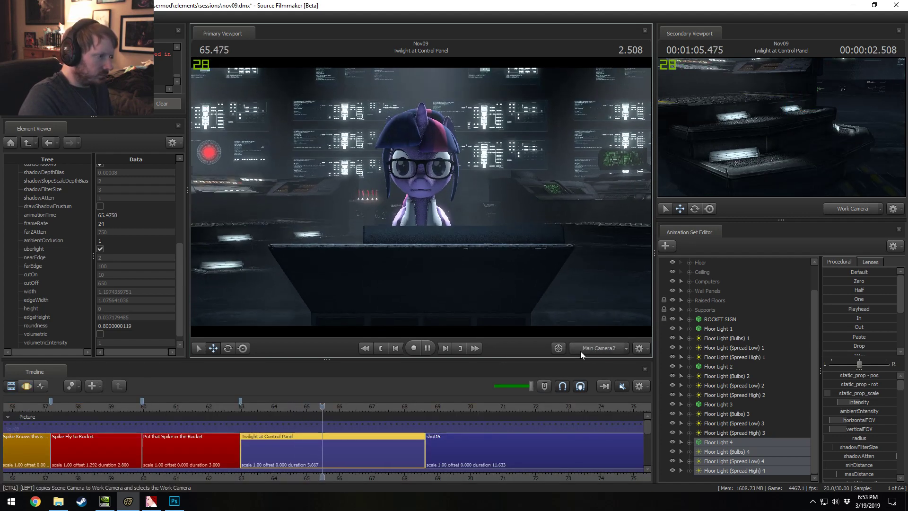
pyautogui.press('space')
pyautogui.moveTo(346, 410); pyautogui.dragTo(343, 432)
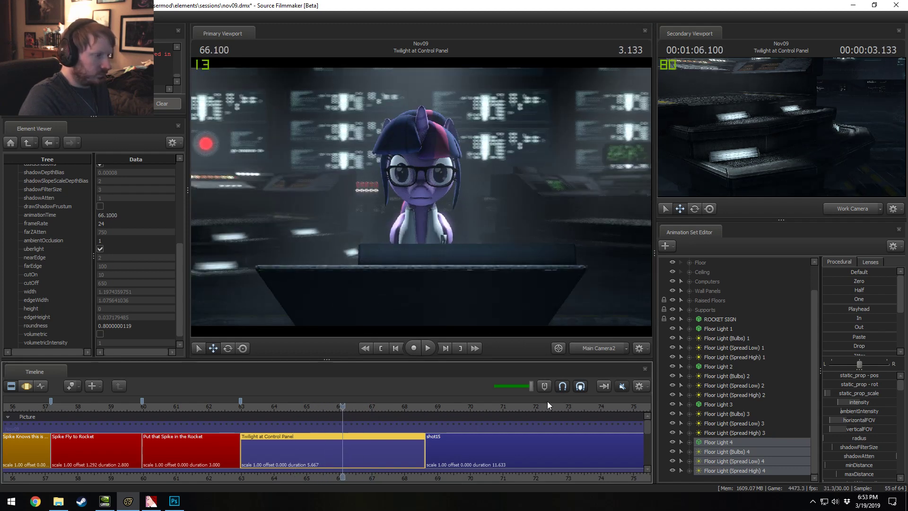
# Step: Look through Floor Light (Spread High) 2 and adjust its aim around the lower step's fixture
pyautogui.click(597, 348)
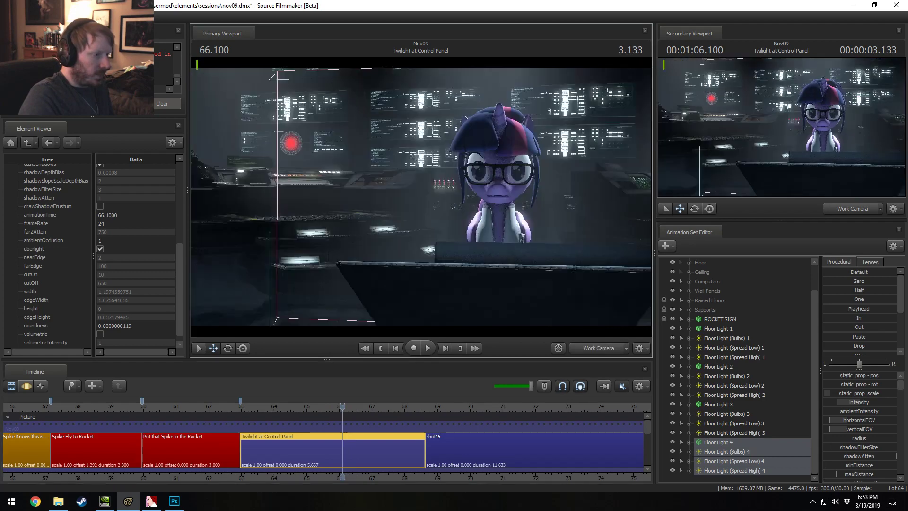
pyautogui.press('w')
pyautogui.moveTo(421, 197); pyautogui.dragTo(459, 198)
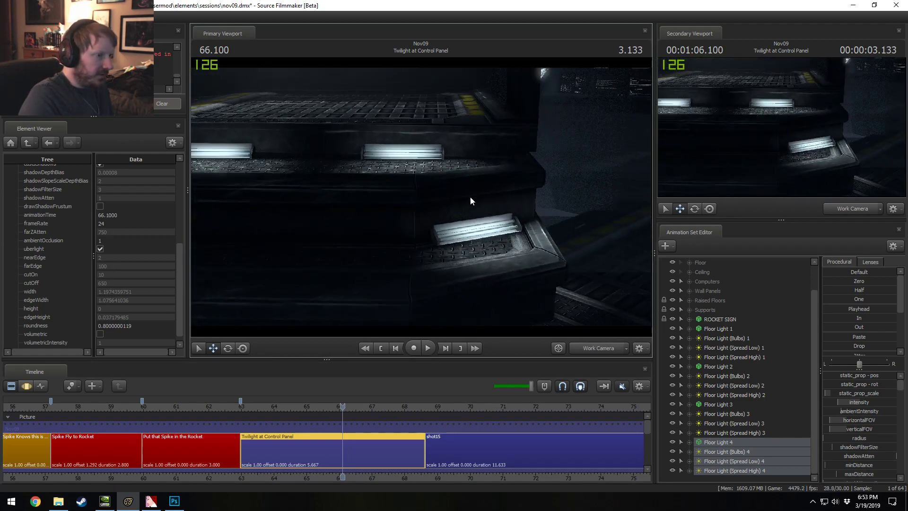
pyautogui.moveTo(397, 237); pyautogui.dragTo(272, 217)
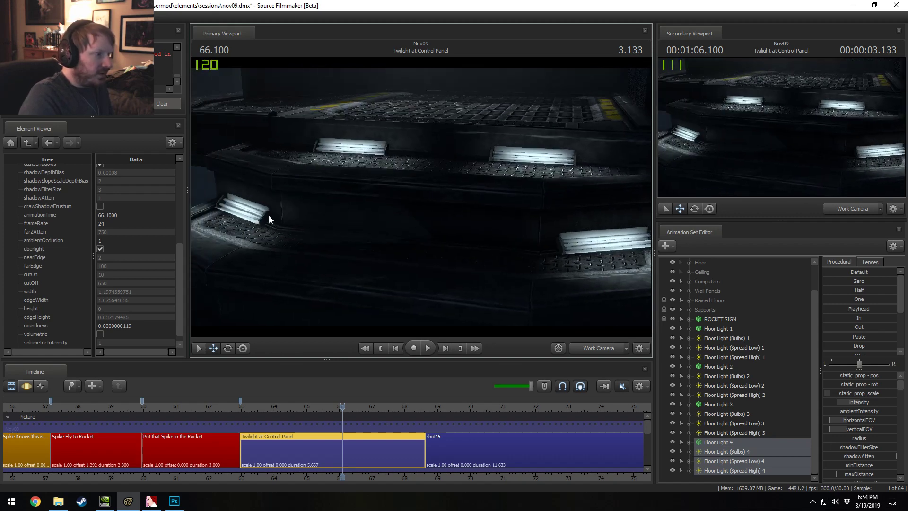
pyautogui.click(748, 385)
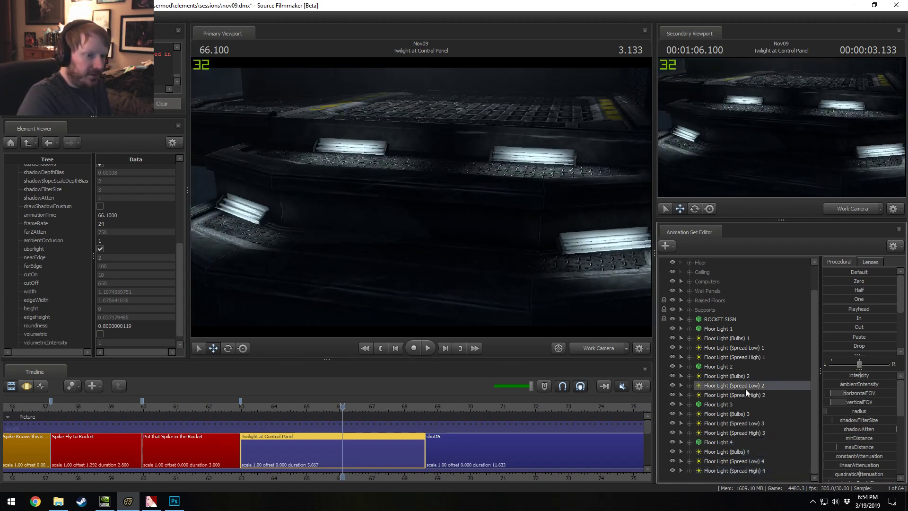
pyautogui.moveTo(746, 394); pyautogui.dragTo(424, 198)
pyautogui.press('F3')
pyautogui.press('r')
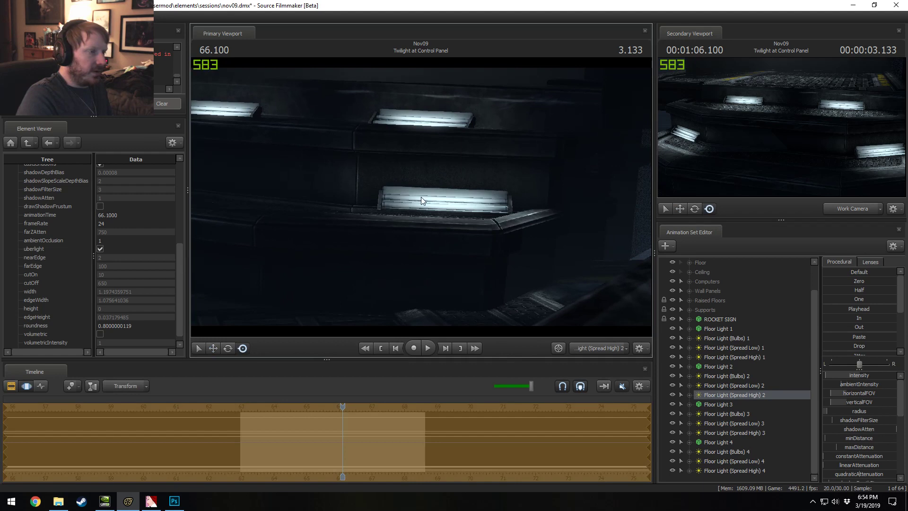
# Step: Adjust the aim of Floor Light (Spread High) 3 and Floor Light (Spread High) 4 by looking through each light
pyautogui.click(735, 423)
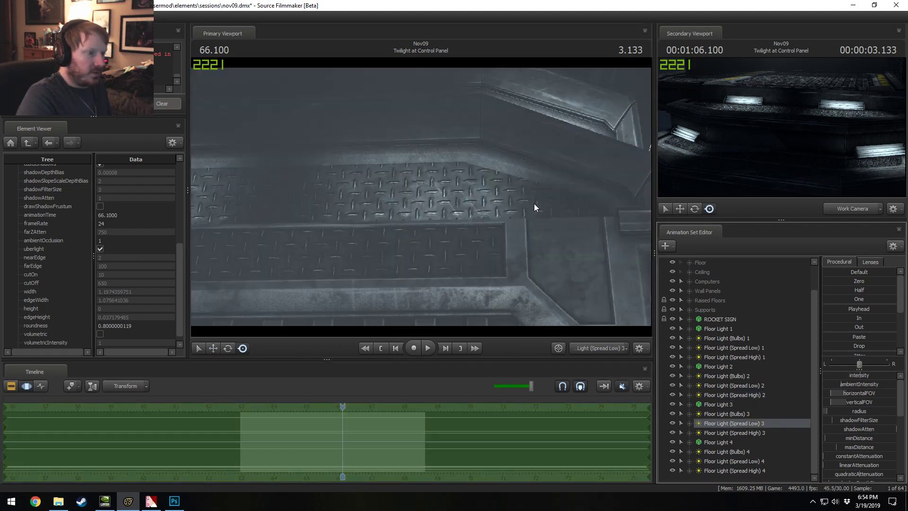
pyautogui.click(734, 433)
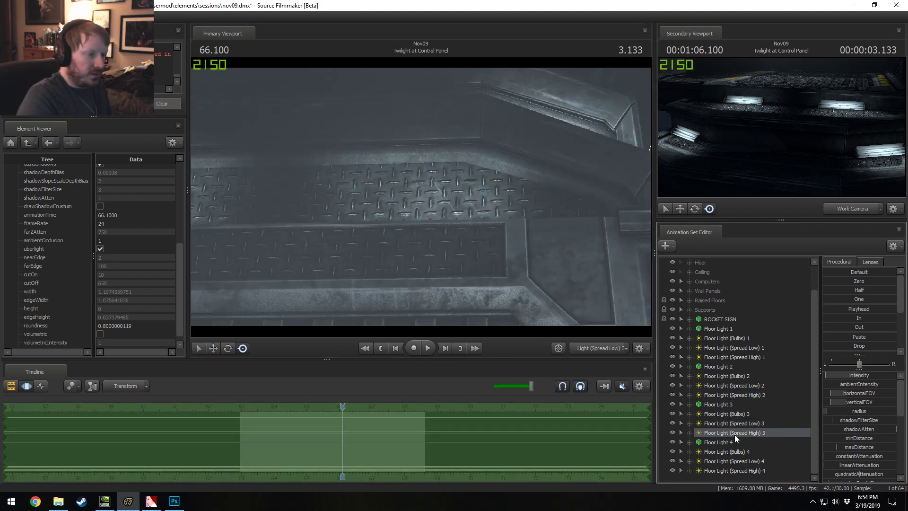
pyautogui.moveTo(499, 223); pyautogui.dragTo(506, 215)
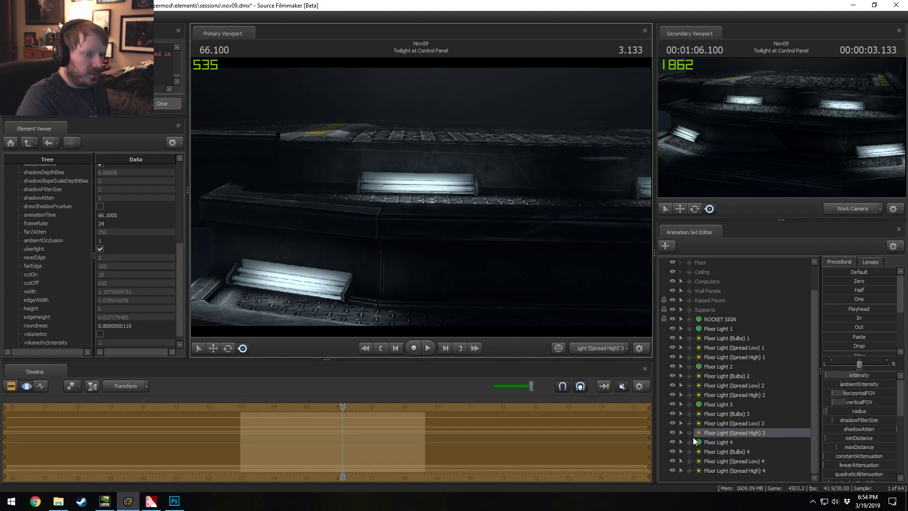
pyautogui.click(732, 471)
pyautogui.moveTo(500, 210); pyautogui.dragTo(505, 201)
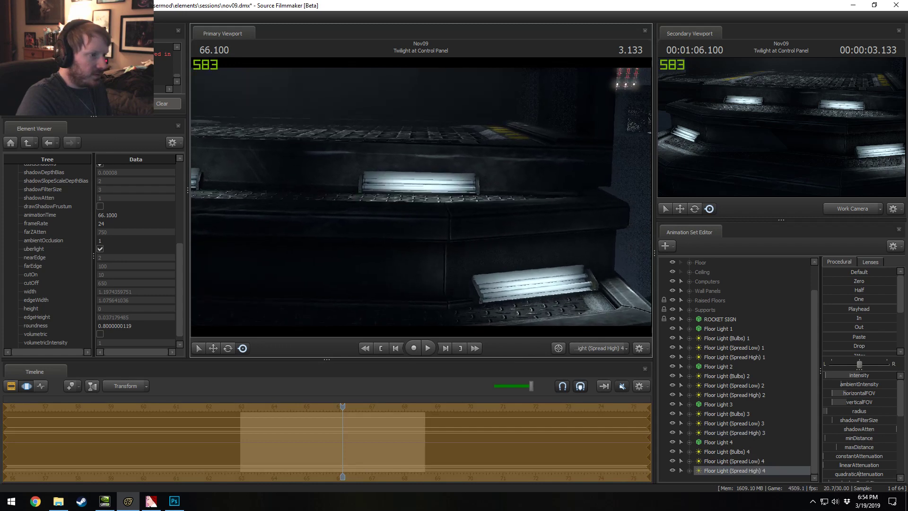
# Step: Check the lights through Main Camera2 and the work camera, and slightly raise Floor Light (Spread High) 4's intensity
pyautogui.click(594, 348)
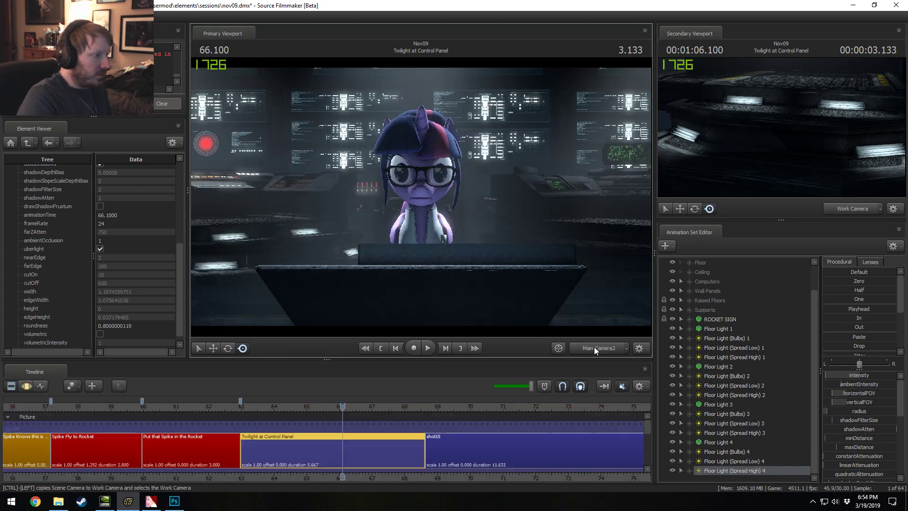
pyautogui.click(594, 347)
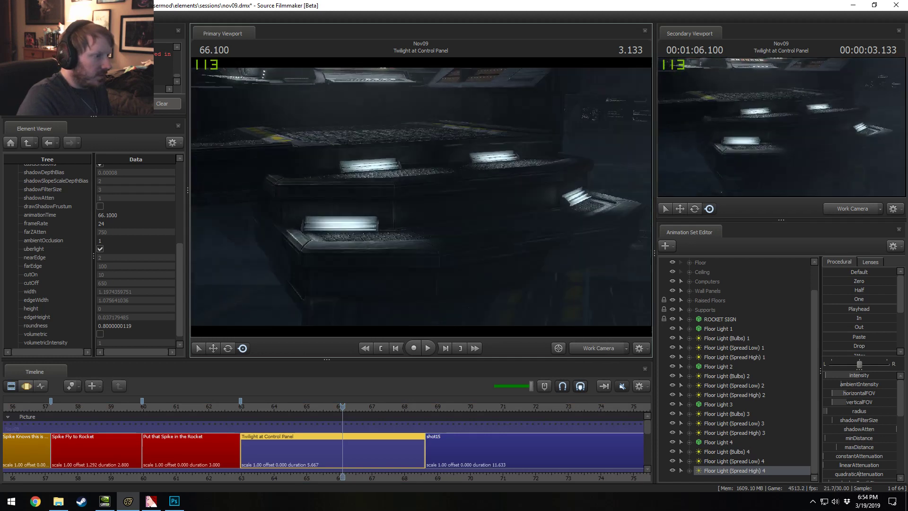
pyautogui.click(753, 427)
pyautogui.press('Down')
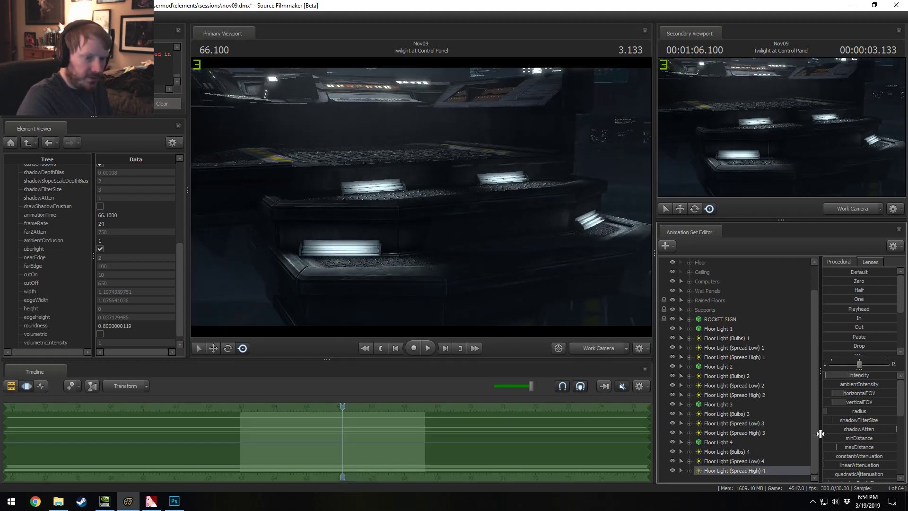
pyautogui.moveTo(825, 375); pyautogui.dragTo(827, 375)
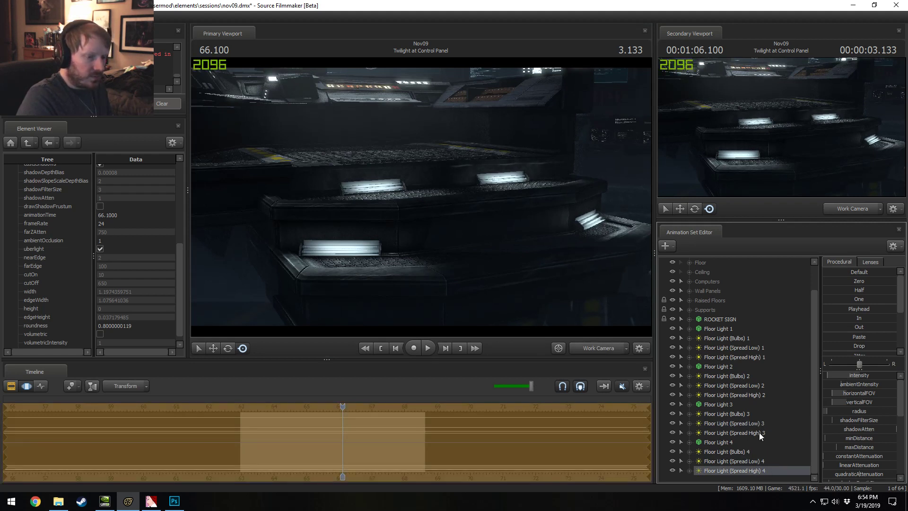
# Step: Set Floor Light (Spread High) 3's intensity to 0.0641026, matching Floor Light (Spread High) 4, and check the lights through Main Camera2
pyautogui.click(839, 374)
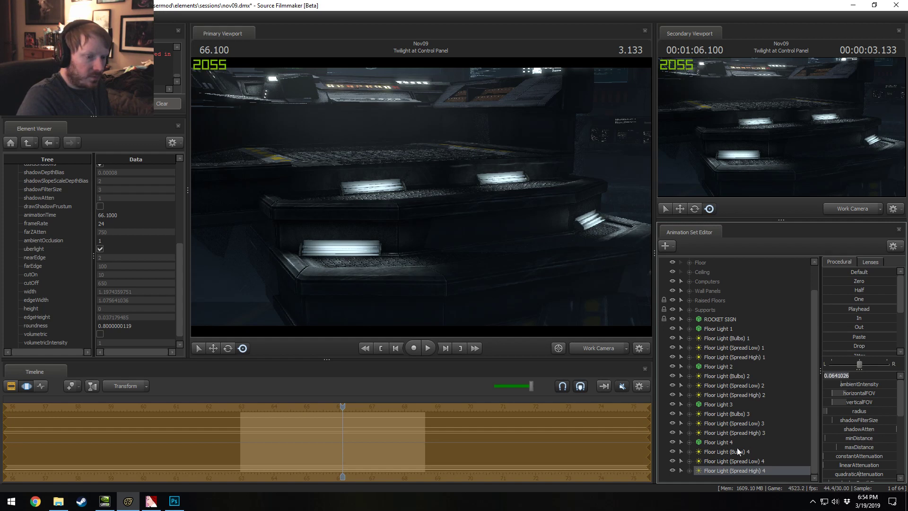
pyautogui.click(757, 432)
pyautogui.click(845, 373)
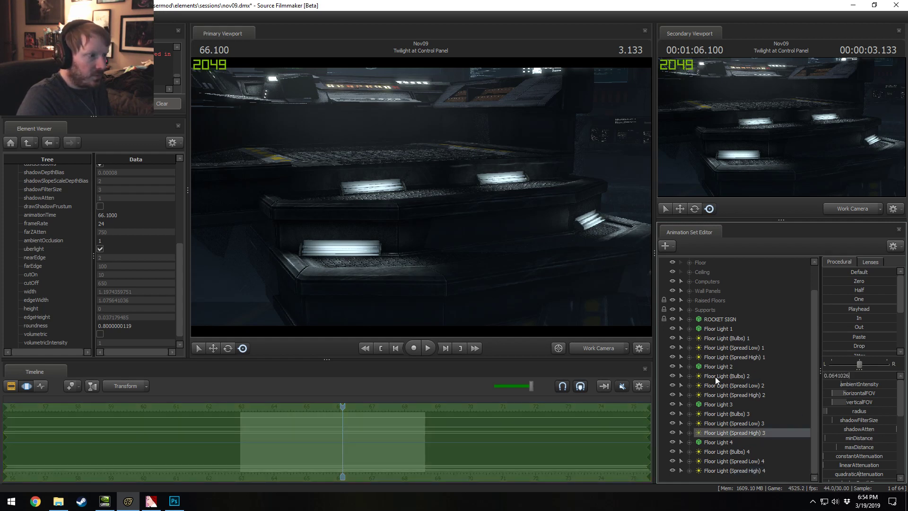
pyautogui.press('Return')
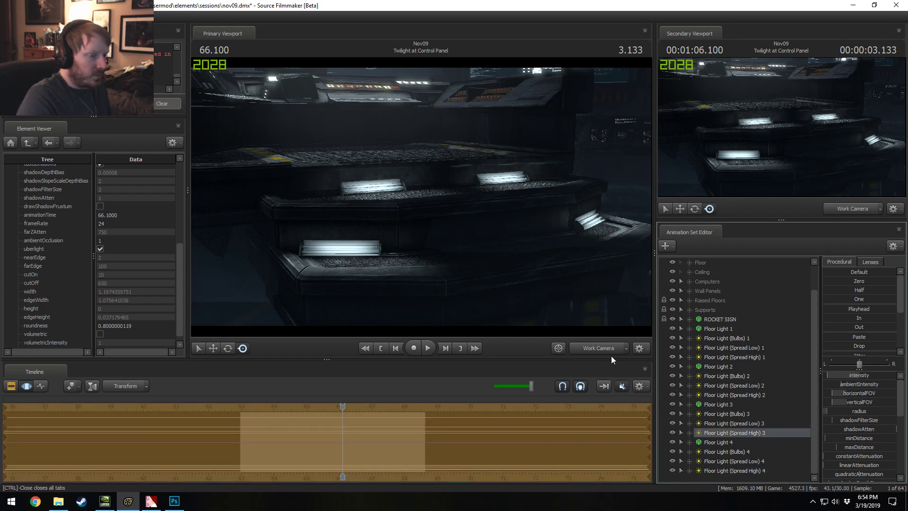
pyautogui.press('F2')
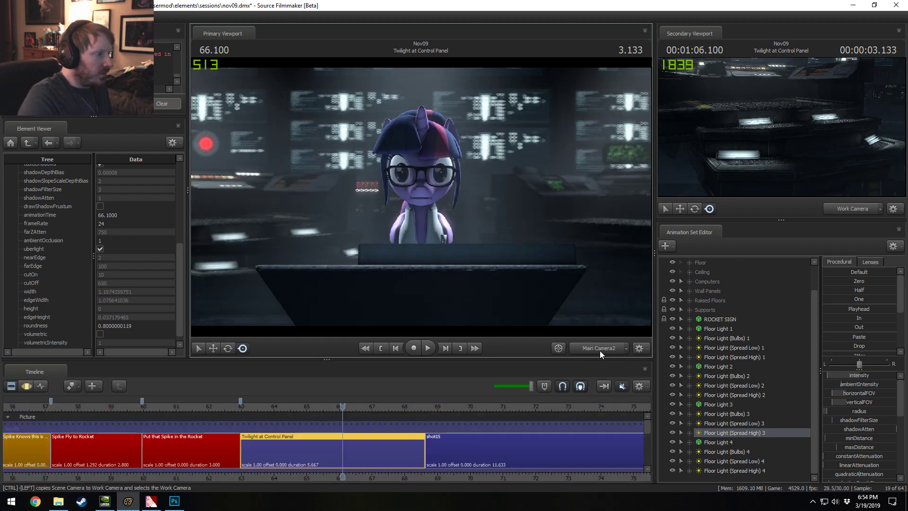
pyautogui.press('F3')
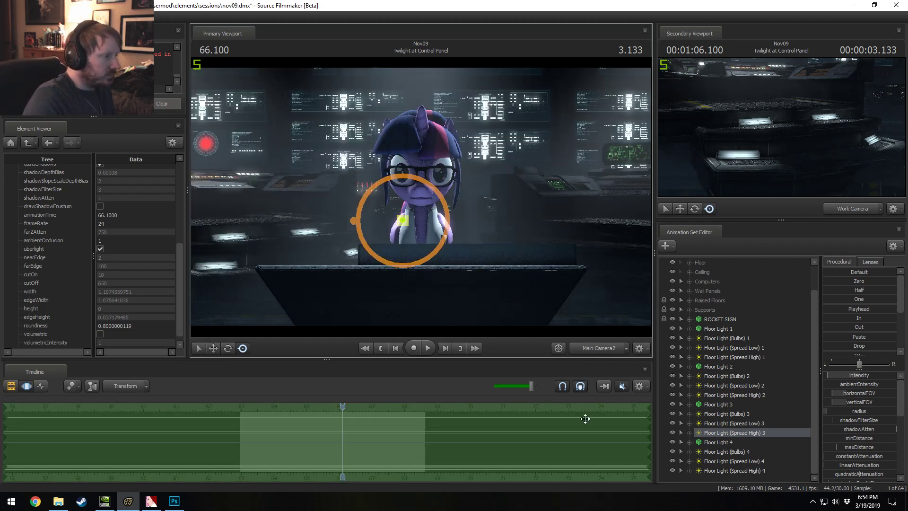
# Step: Select Floor Light 4 together with its three lights and slightly adjust the group's placement on the upper step
pyautogui.click(734, 452)
pyautogui.click(726, 442)
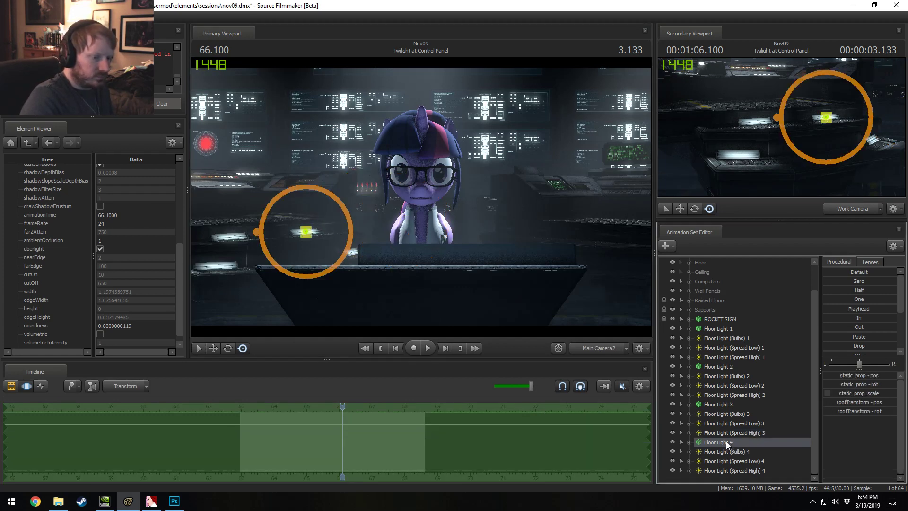
pyautogui.keyDown('shift'); pyautogui.click(727, 470); pyautogui.keyUp('shift')
pyautogui.moveTo(421, 197); pyautogui.dragTo(367, 187)
pyautogui.press('w')
pyautogui.press('w')
pyautogui.keyDown('alt'); pyautogui.moveTo(367, 187); pyautogui.dragTo(422, 197, button='right'); pyautogui.keyUp('alt')
pyautogui.keyDown('alt'); pyautogui.moveTo(422, 197); pyautogui.dragTo(468, 218); pyautogui.keyUp('alt')
pyautogui.moveTo(427, 182); pyautogui.dragTo(427, 181, button='right')
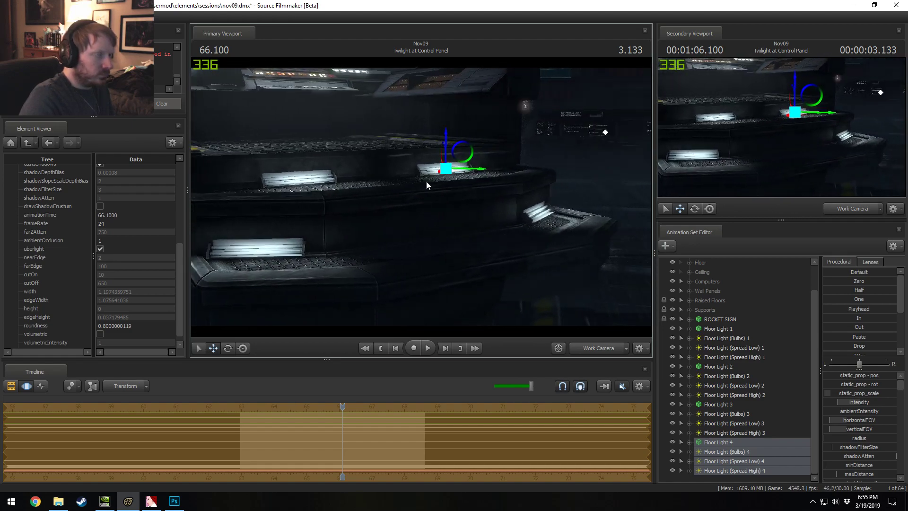
# Step: Compare the floor lights through Main Camera2 and inspect all four fixtures on the steps from several work camera angles
pyautogui.click(592, 348)
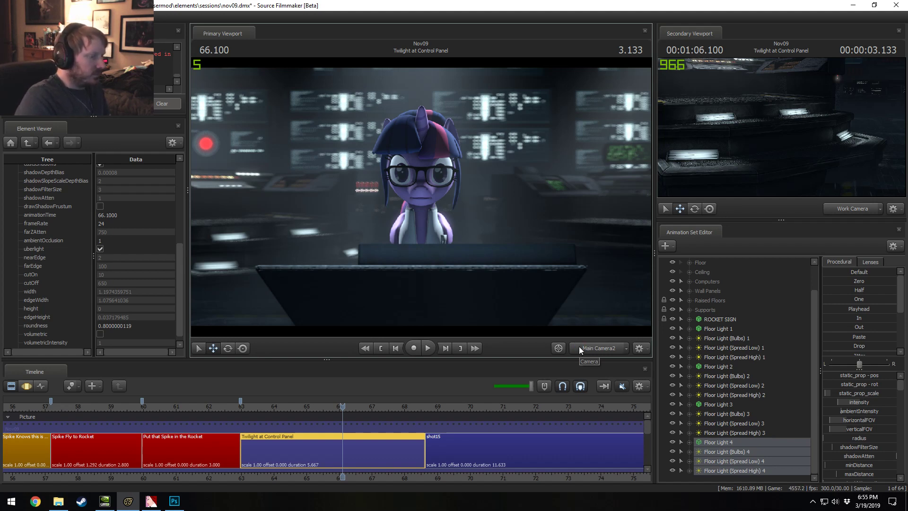
pyautogui.click(588, 349)
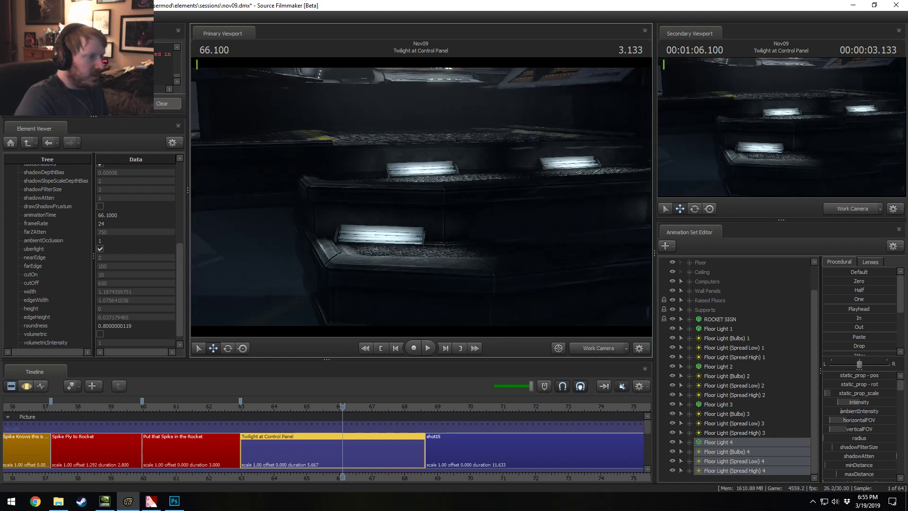
pyautogui.moveTo(421, 197); pyautogui.dragTo(420, 234)
pyautogui.press('w')
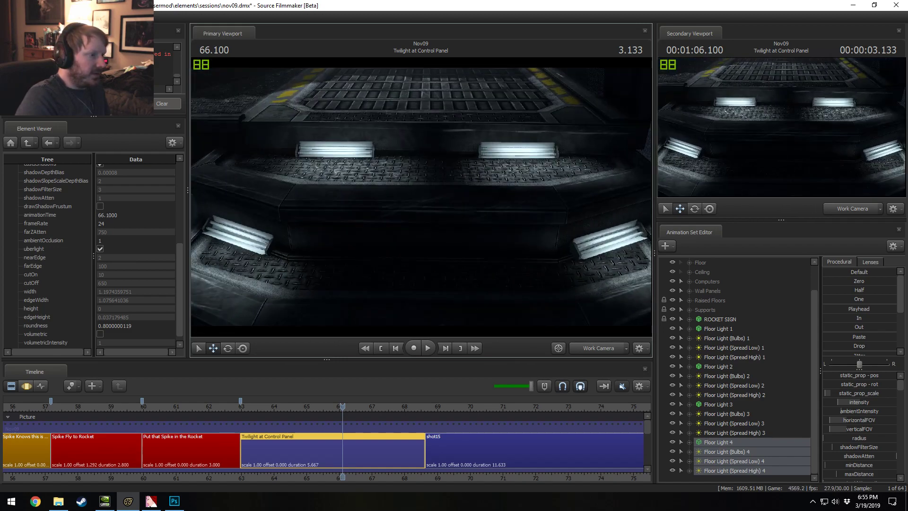
pyautogui.press('a')
pyautogui.moveTo(421, 197); pyautogui.dragTo(421, 171)
pyautogui.press('w')
pyautogui.press('a')
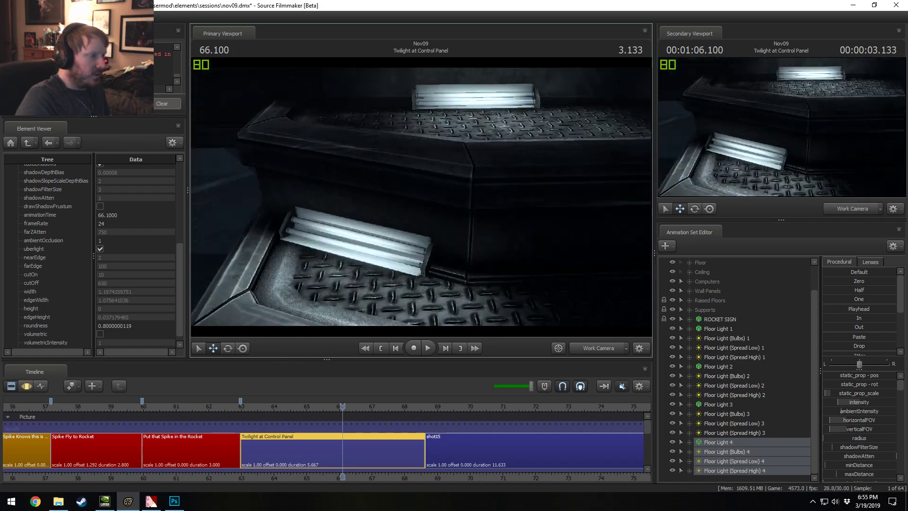
pyautogui.press('s')
pyautogui.press('d')
pyautogui.press('s')
pyautogui.press('a')
pyautogui.press('d')
pyautogui.press('a')
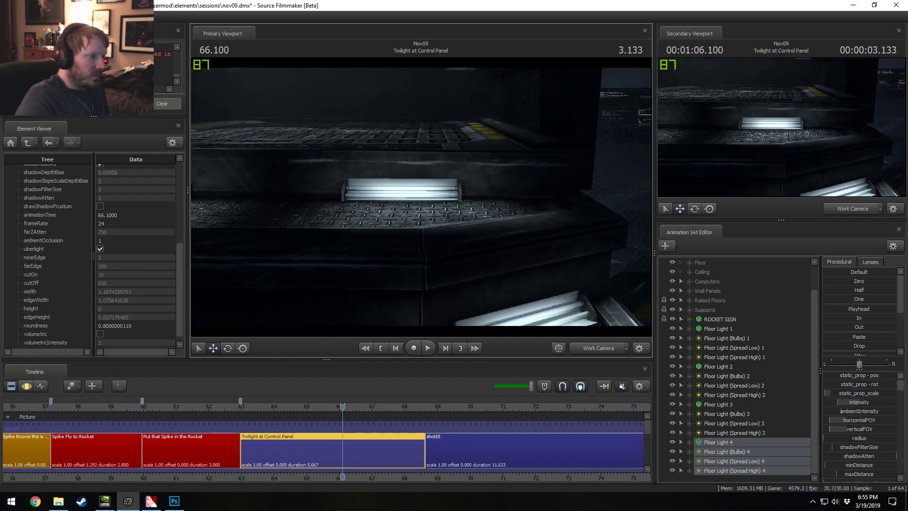
pyautogui.press('a')
pyautogui.moveTo(463, 218); pyautogui.dragTo(378, 222)
pyautogui.press('a')
pyautogui.press('d')
# Step: Fine-tune the placement of Floor Light 4 and its lights against the upper step from a close work camera view
pyautogui.press('F3')
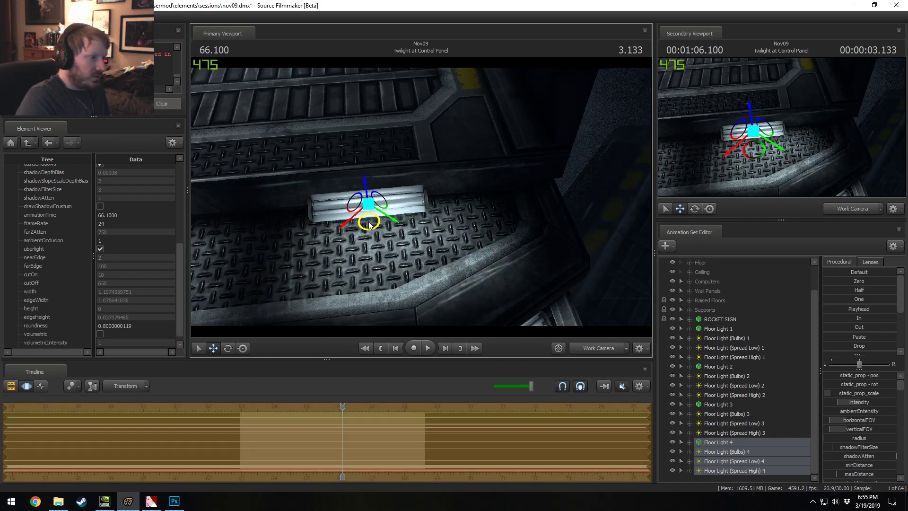
pyautogui.moveTo(494, 209); pyautogui.dragTo(470, 201, button='right')
pyautogui.moveTo(471, 201); pyautogui.dragTo(426, 193)
pyautogui.moveTo(437, 184)
pyautogui.mouseDown(button='right')
pyautogui.moveTo(454, 183)
pyautogui.moveTo(398, 197)
pyautogui.moveTo(445, 198)
pyautogui.mouseUp(button='right')
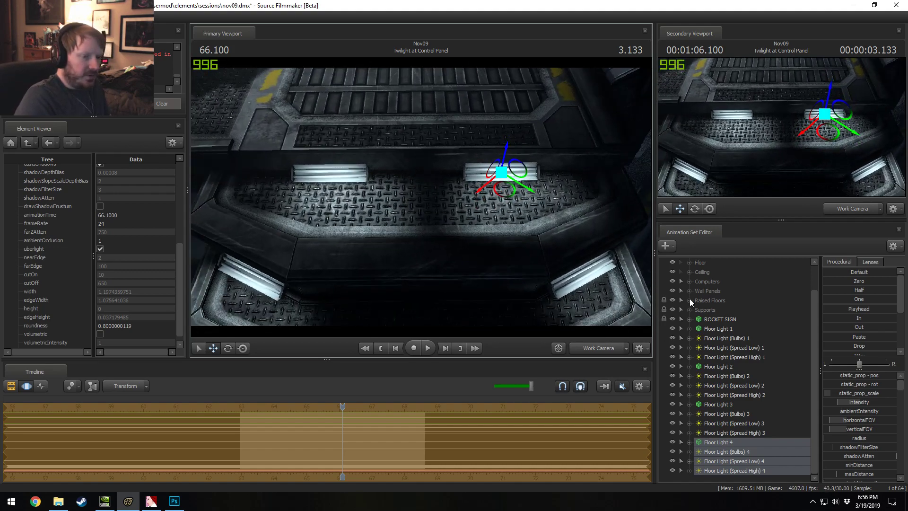
# Step: Look through Floor Light (Spread Low) 3 and adjust its aim over the grated step surface, undoing the first attempt
pyautogui.doubleClick(742, 420)
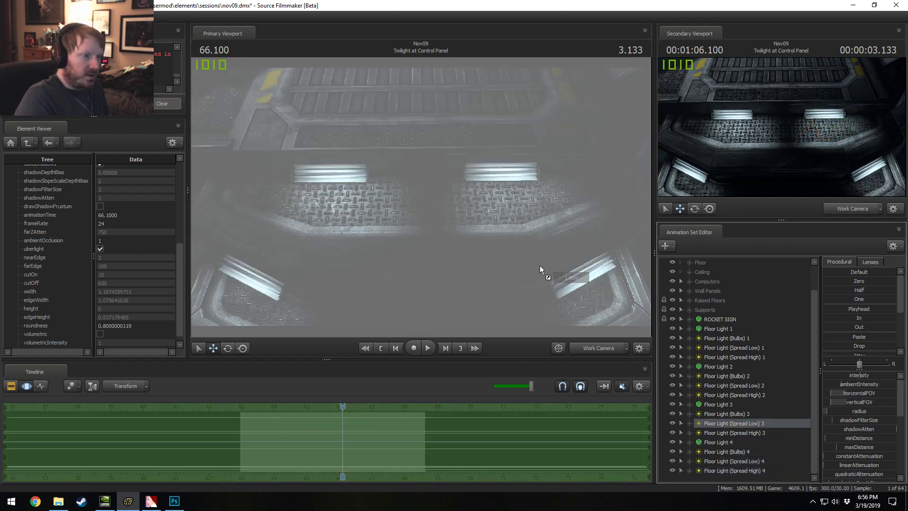
pyautogui.moveTo(570, 296); pyautogui.dragTo(563, 286, button='right')
pyautogui.moveTo(422, 228); pyautogui.dragTo(422, 197)
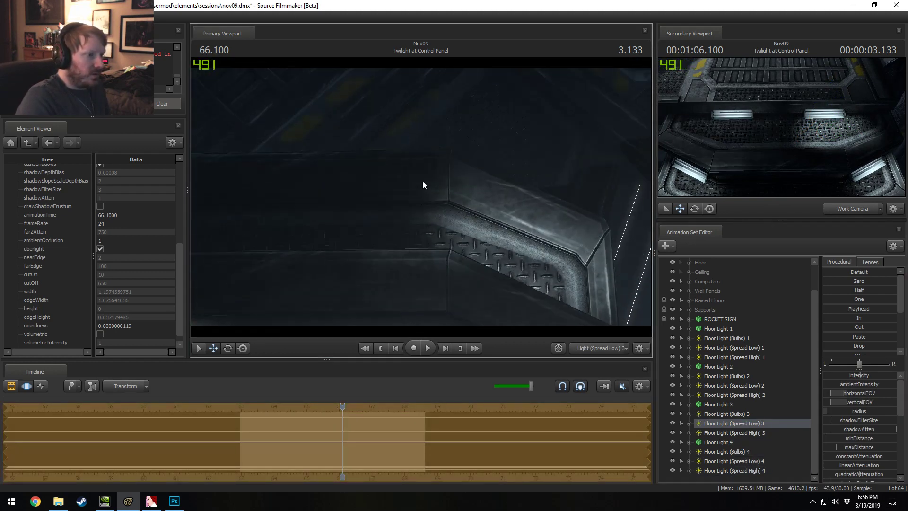
pyautogui.hotkey('ctrl', 'z')
pyautogui.moveTo(441, 138); pyautogui.dragTo(441, 130)
pyautogui.moveTo(442, 137); pyautogui.dragTo(445, 145, button='right')
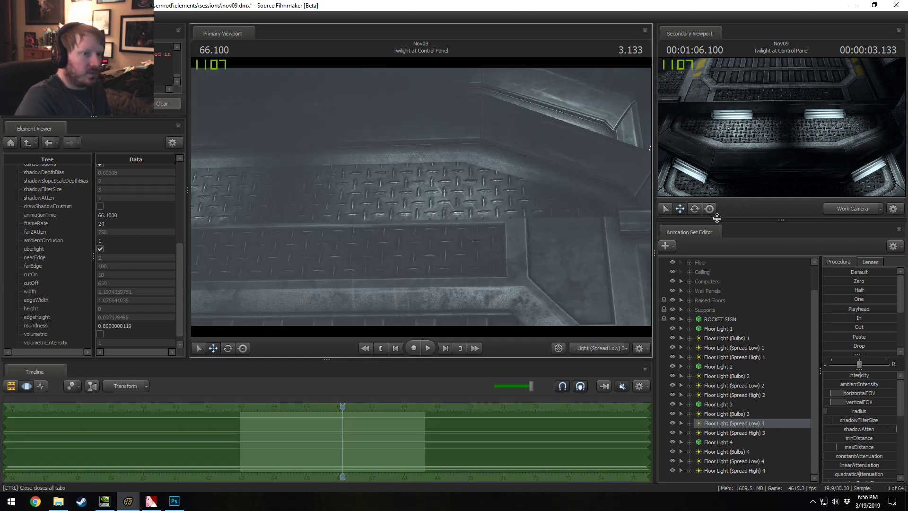
pyautogui.moveTo(522, 157); pyautogui.dragTo(422, 197, button='right')
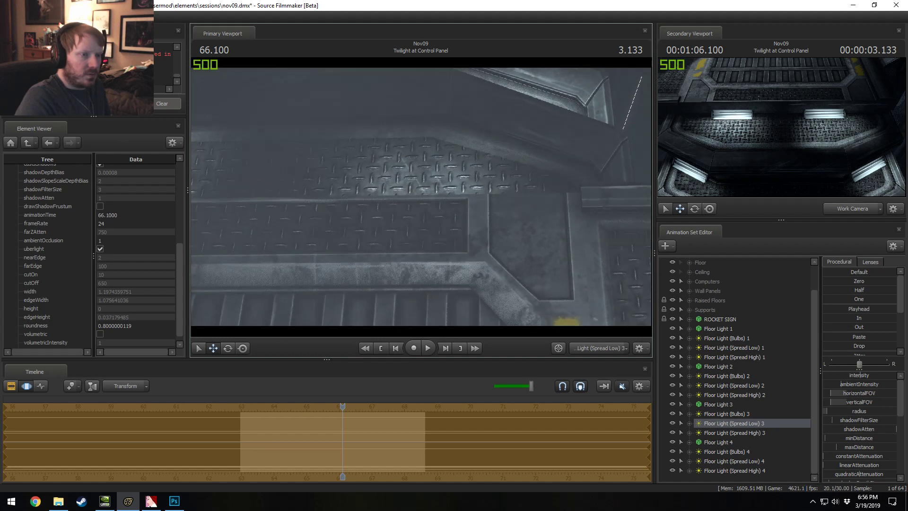
# Step: Look through Floor Light (Spread Low) 4 and adjust its aim over the grated upper step
pyautogui.click(743, 470)
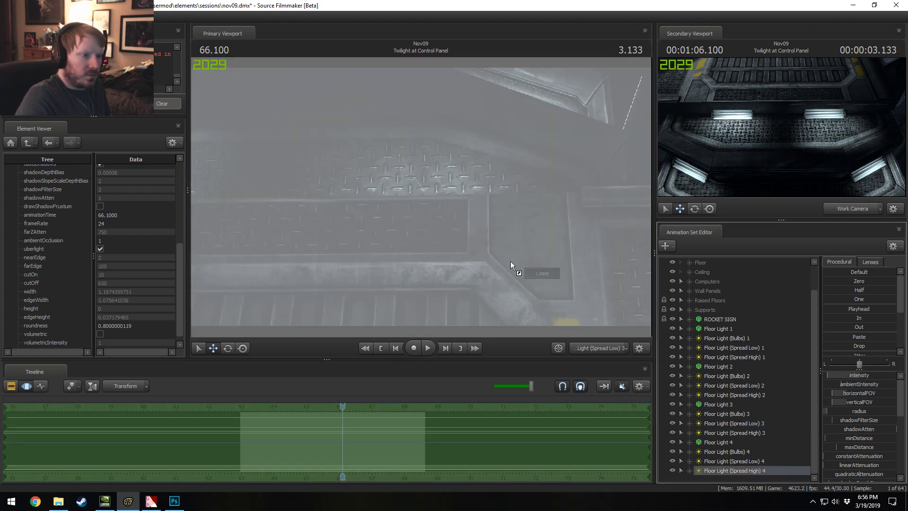
pyautogui.scroll(-1, 741, 473)
pyautogui.moveTo(742, 461); pyautogui.dragTo(421, 197)
pyautogui.moveTo(422, 197); pyautogui.dragTo(422, 197, button='right')
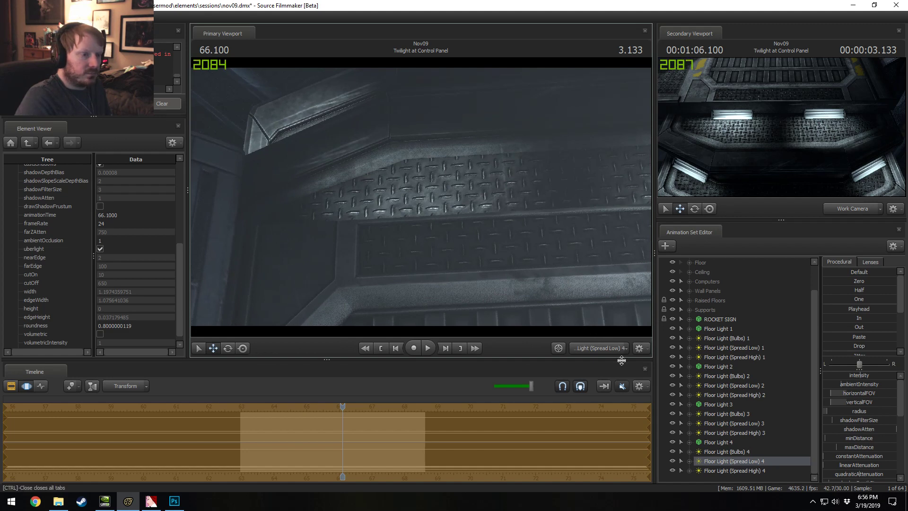
# Step: Check the floor lights through Main Camera2 and a close work camera view, and move the playhead to 66.033
pyautogui.click(595, 344)
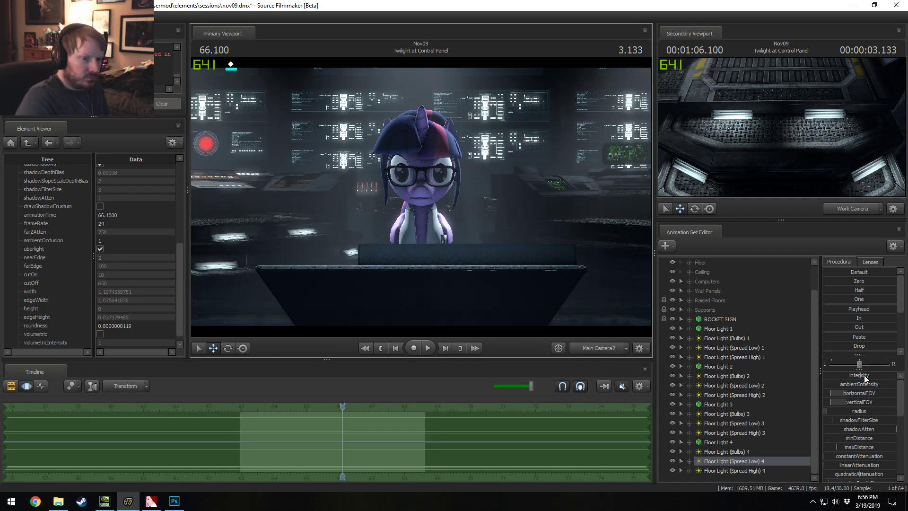
pyautogui.click(864, 376)
pyautogui.moveTo(865, 375); pyautogui.dragTo(668, 386)
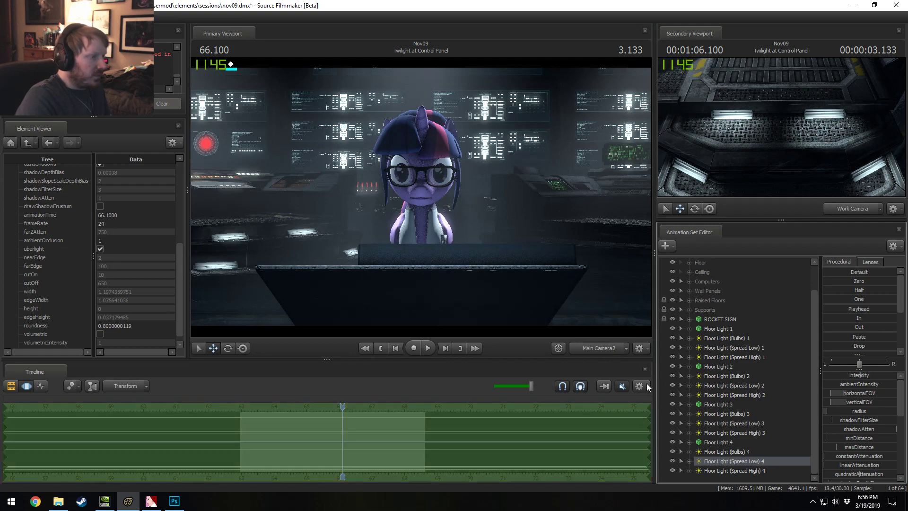
pyautogui.keyDown('ctrl'); pyautogui.click(607, 351); pyautogui.keyUp('ctrl')
pyautogui.moveTo(421, 197)
pyautogui.mouseDown()
pyautogui.moveTo(360, 197)
pyautogui.moveTo(359, 251)
pyautogui.moveTo(340, 246)
pyautogui.moveTo(360, 289)
pyautogui.moveTo(433, 203)
pyautogui.mouseUp()
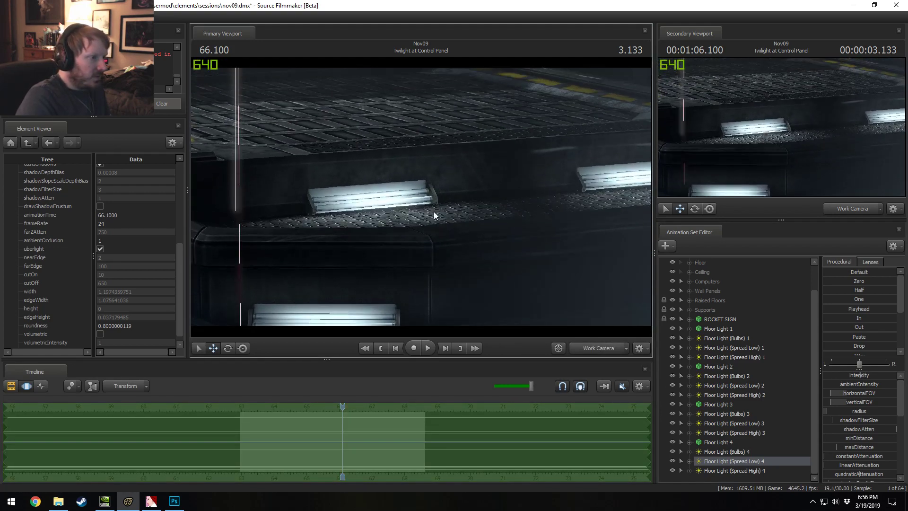
pyautogui.press('F2')
pyautogui.moveTo(342, 407)
pyautogui.mouseDown()
pyautogui.moveTo(294, 407)
pyautogui.moveTo(340, 407)
pyautogui.mouseUp()
pyautogui.press('F4')
pyautogui.press('F3')
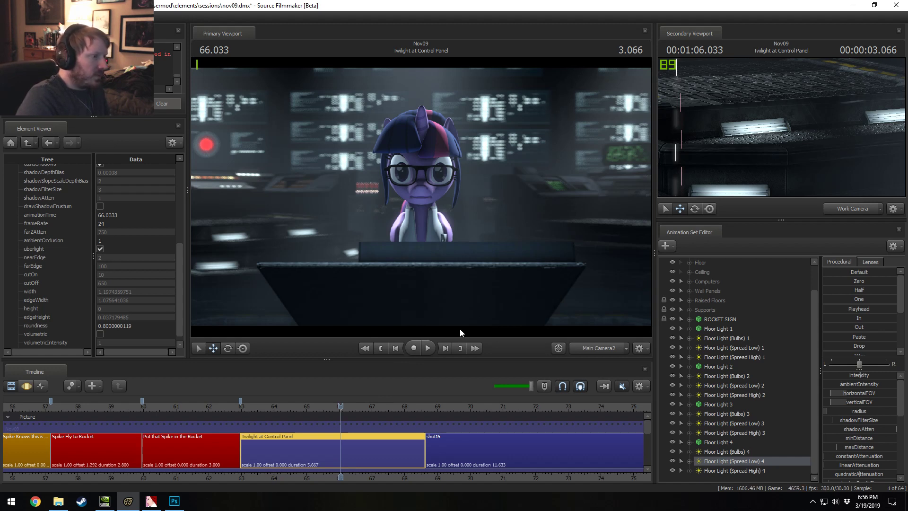
pyautogui.click(736, 339)
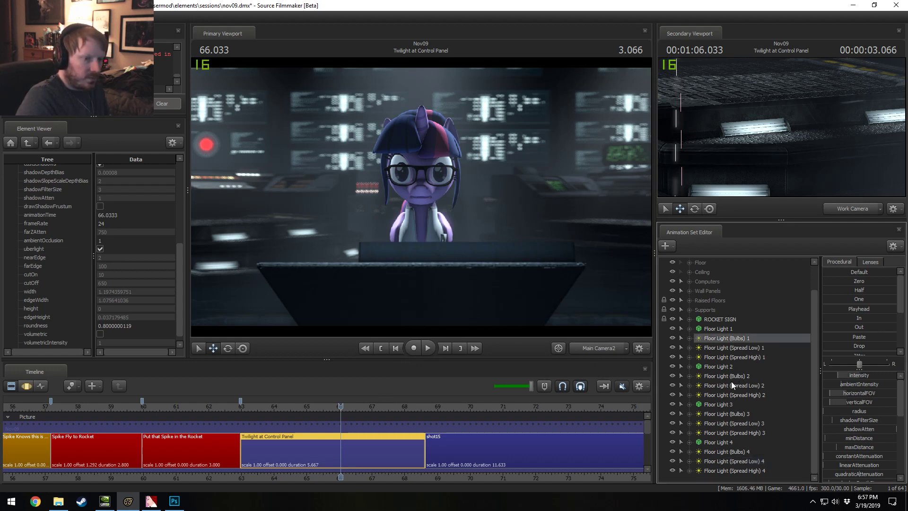
pyautogui.click(690, 338)
pyautogui.click(700, 348)
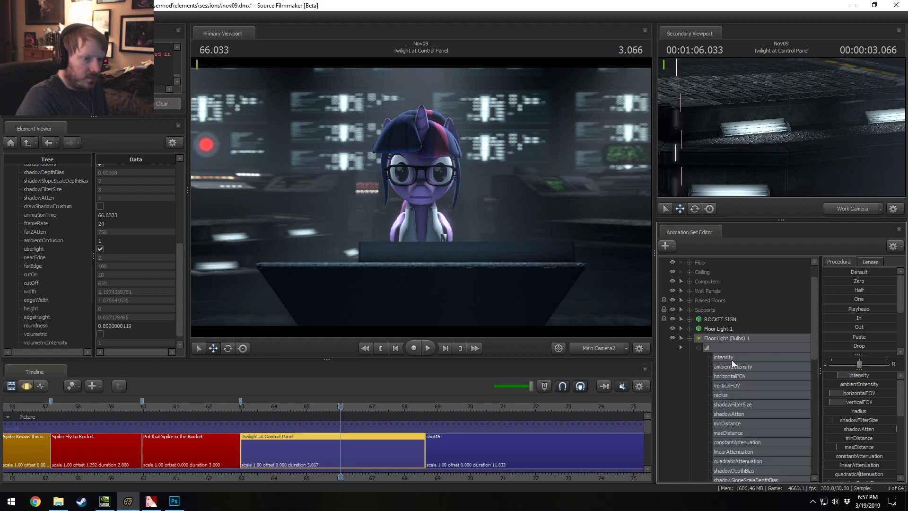
pyautogui.click(731, 358)
pyautogui.click(688, 338)
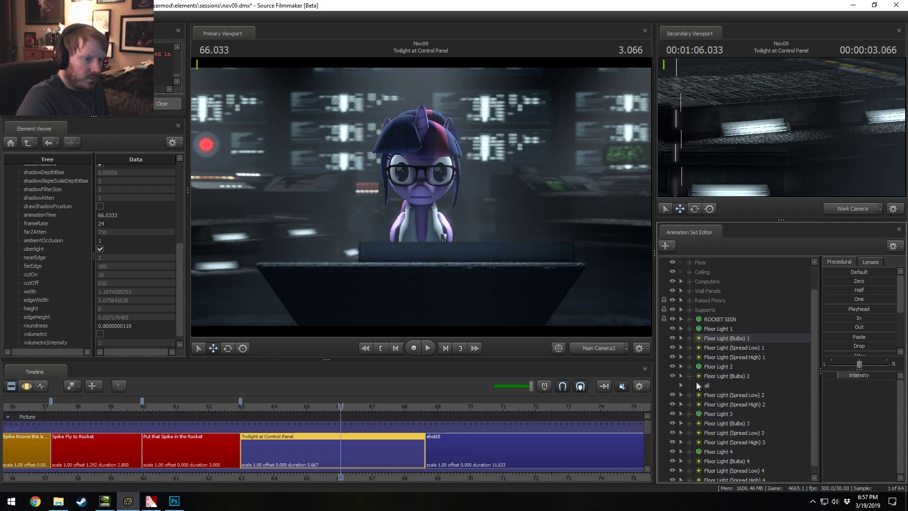
pyautogui.keyDown('ctrl'); pyautogui.click(688, 375); pyautogui.keyUp('ctrl')
pyautogui.click(689, 413)
pyautogui.click(699, 423)
pyautogui.keyDown('ctrl'); pyautogui.click(714, 430); pyautogui.keyUp('ctrl')
pyautogui.click(693, 414)
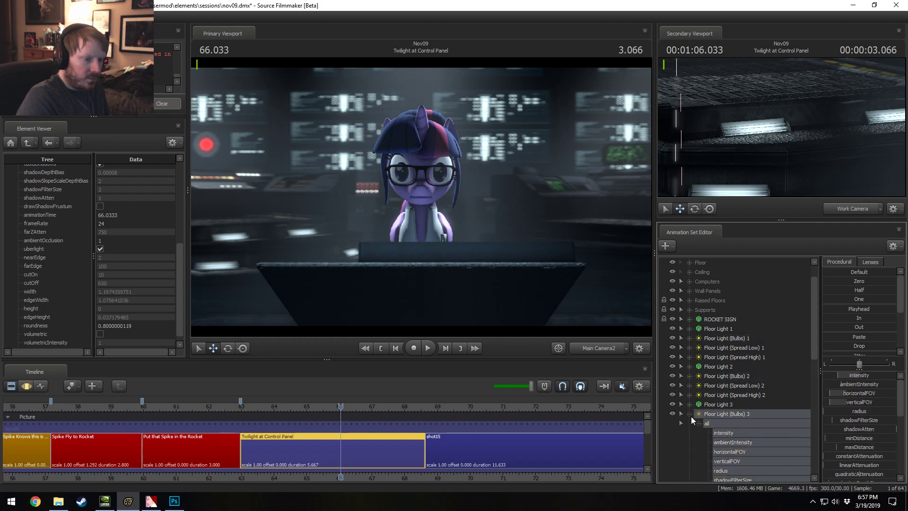
# Step: Select the intensity controls of Floor Light (Bulbs) 1 to 4 together and try blending them toward One and Zero
pyautogui.click(720, 432)
pyautogui.click(689, 414)
pyautogui.click(689, 376)
pyautogui.keyDown('ctrl'); pyautogui.click(717, 395); pyautogui.keyUp('ctrl')
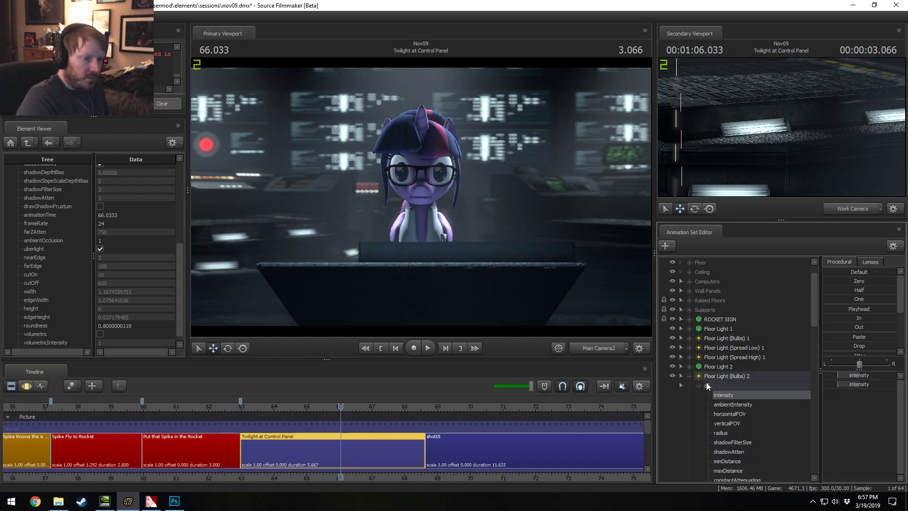
pyautogui.click(689, 377)
pyautogui.click(689, 338)
pyautogui.keyDown('ctrl'); pyautogui.click(721, 358); pyautogui.keyUp('ctrl')
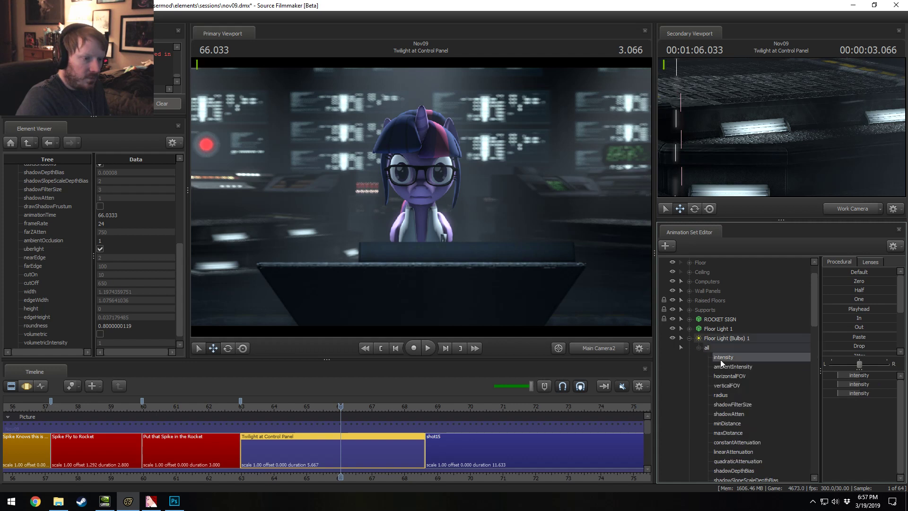
pyautogui.click(690, 338)
pyautogui.click(690, 414)
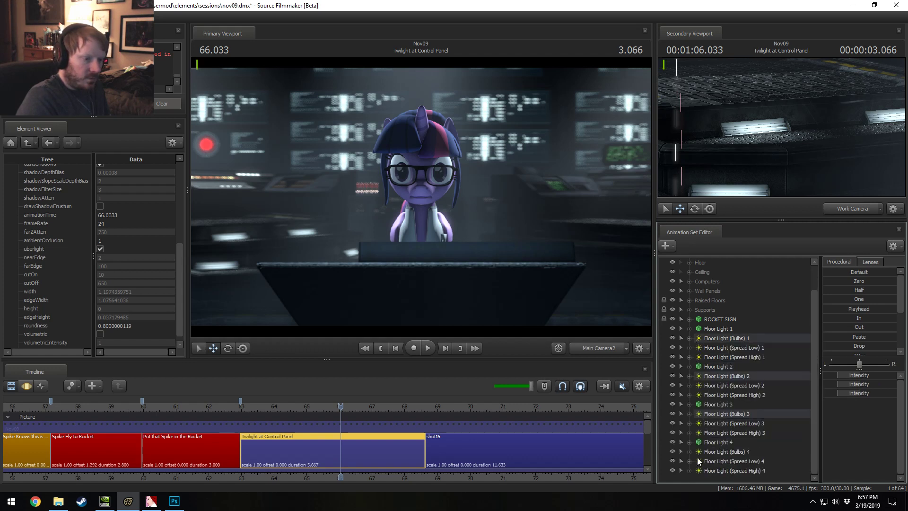
pyautogui.click(690, 452)
pyautogui.scroll(-2, 699, 459)
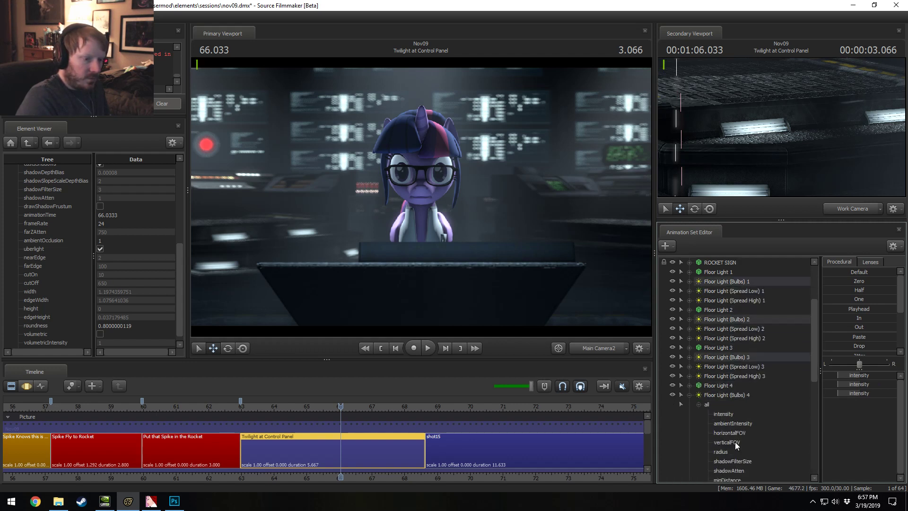
pyautogui.keyDown('ctrl'); pyautogui.click(732, 414); pyautogui.keyUp('ctrl')
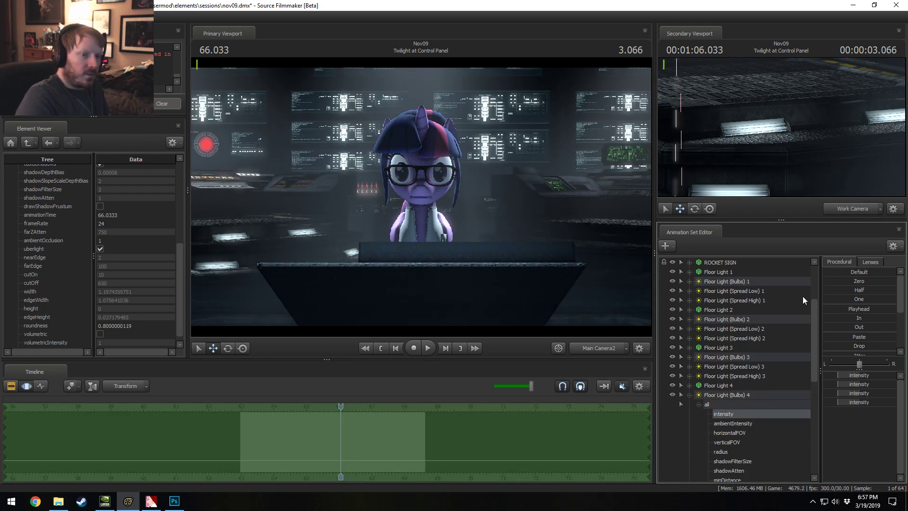
pyautogui.moveTo(833, 299); pyautogui.dragTo(870, 299)
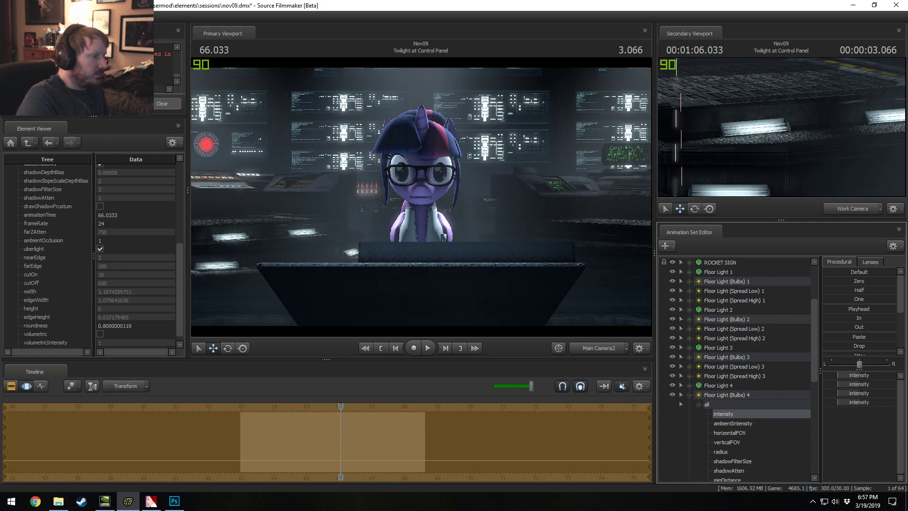
pyautogui.moveTo(858, 281); pyautogui.dragTo(676, 295)
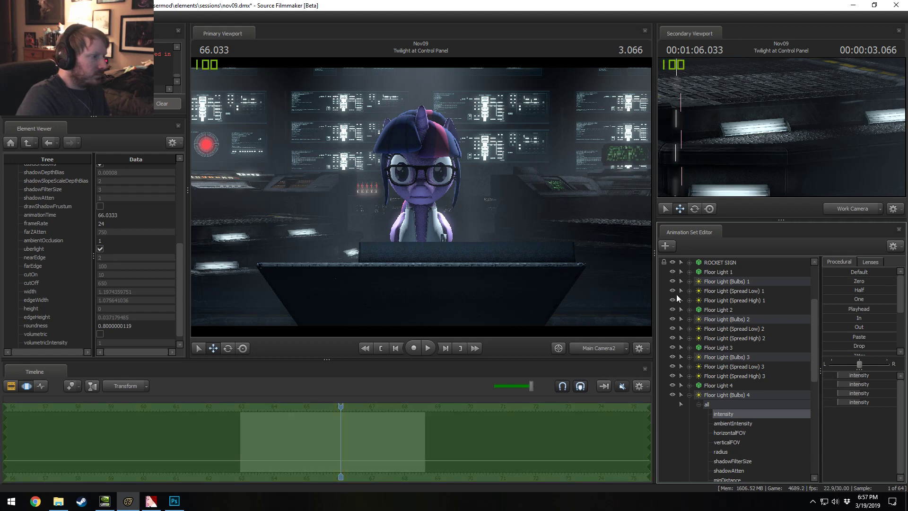
# Step: Group the animation sets from Floor Light 1 through Floor Light (Spread High) 4
pyautogui.press('F2')
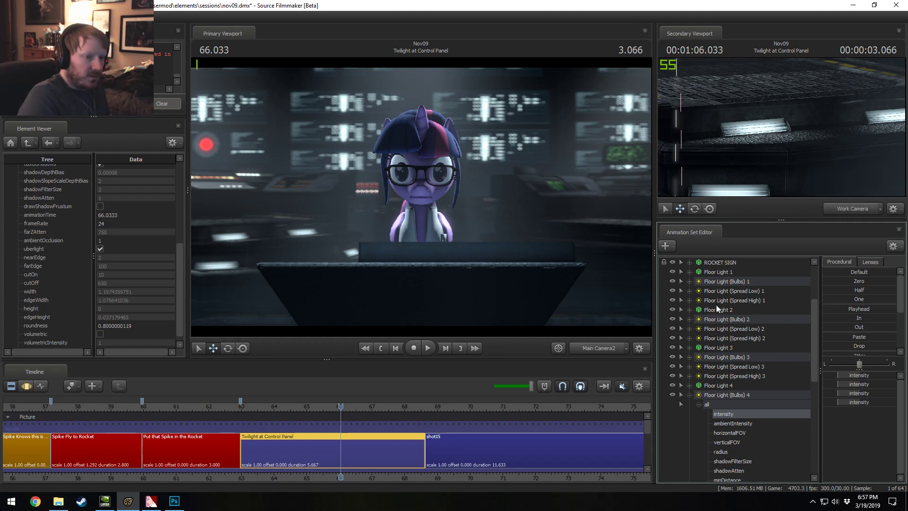
pyautogui.click(720, 282)
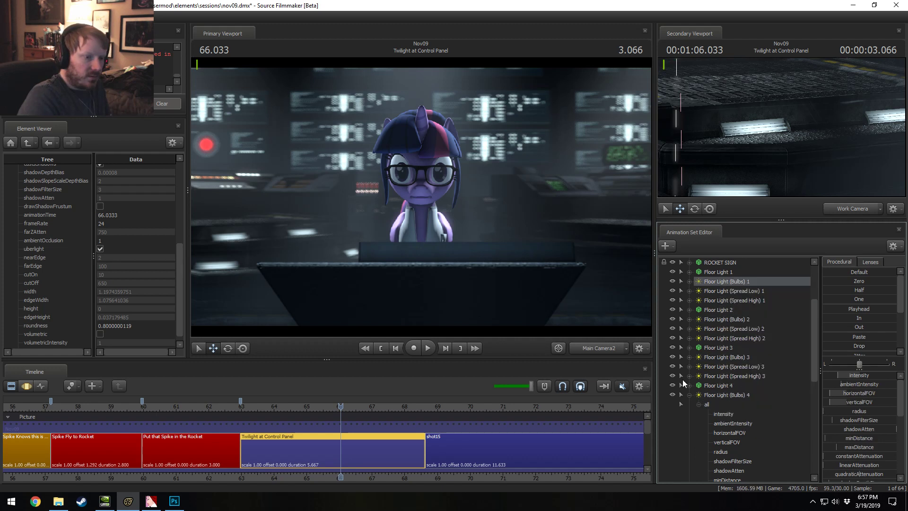
pyautogui.click(689, 395)
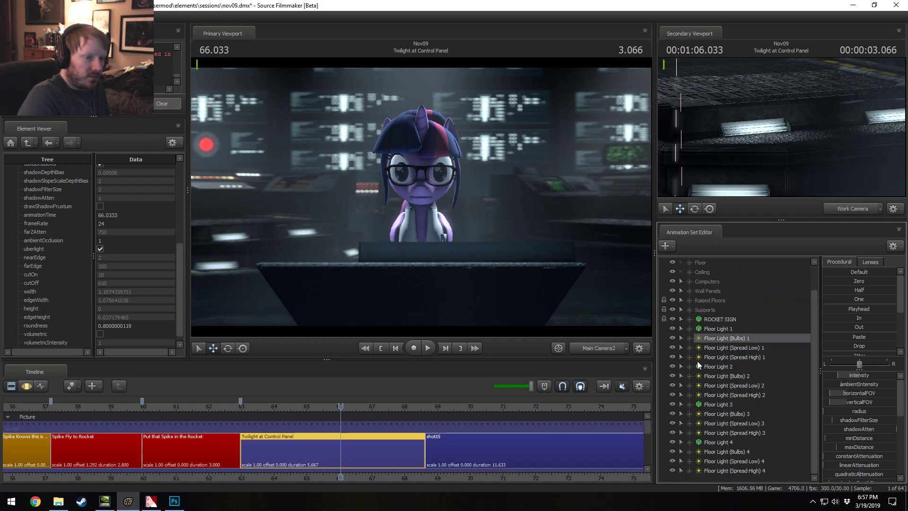
pyautogui.click(735, 333)
pyautogui.keyDown('shift'); pyautogui.click(755, 472); pyautogui.keyUp('shift')
pyautogui.rightClick(752, 426)
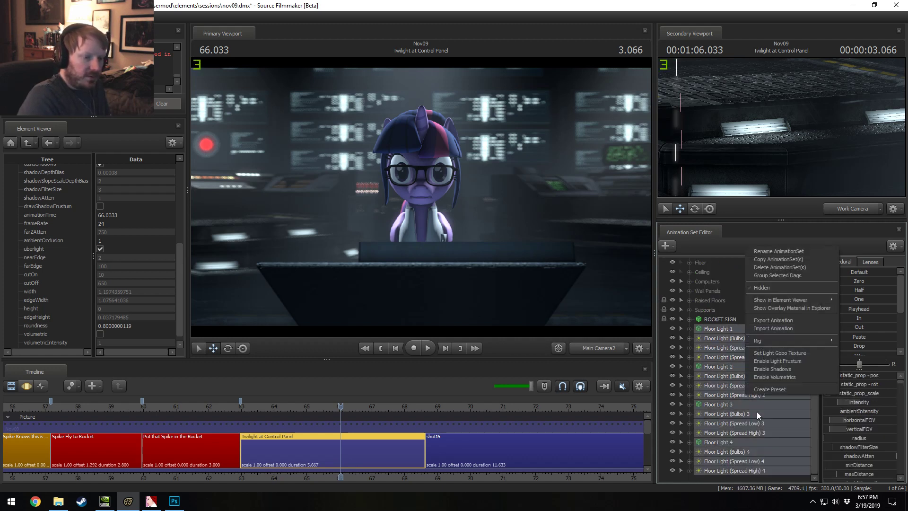
pyautogui.click(765, 274)
# Step: Rename the new group of floor fixtures and their lights to "Floor Lights"
pyautogui.rightClick(713, 361)
pyautogui.click(721, 365)
pyautogui.write('Floor Lights')
pyautogui.press('Return')
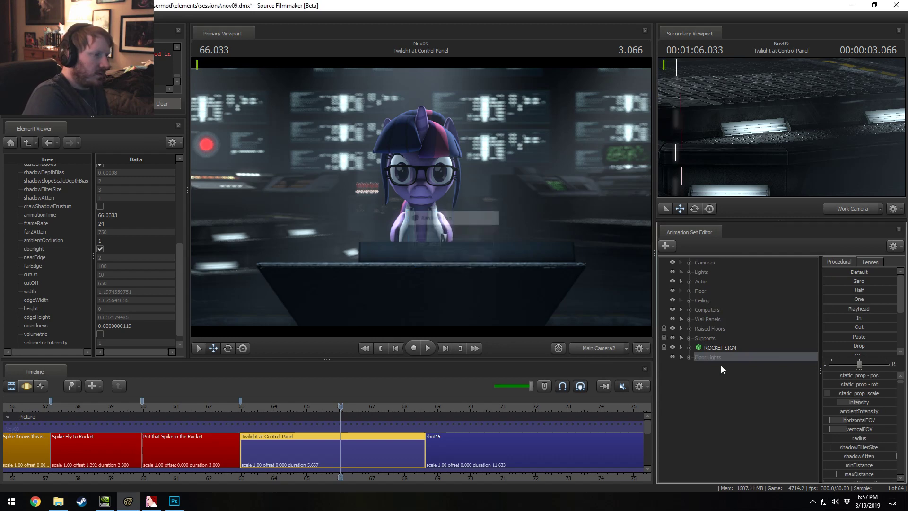
# Step: Paste a copied floor bulb light as an additional light outside the Floor Lights group
pyautogui.rightClick(733, 369)
pyautogui.click(767, 406)
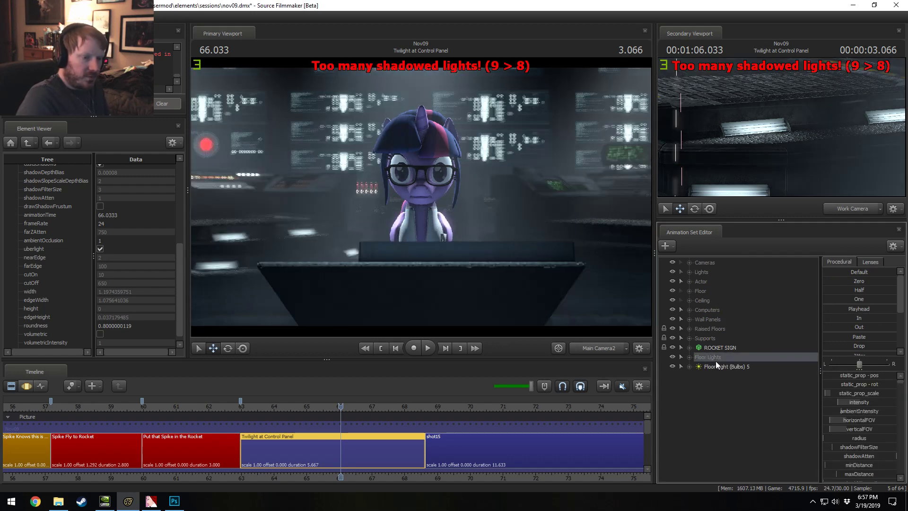
pyautogui.rightClick(717, 367)
pyautogui.click(701, 365)
# Step: Disable shadows on Floor Light (Bulbs) 1 to 4 inside the Floor Lights group
pyautogui.click(689, 358)
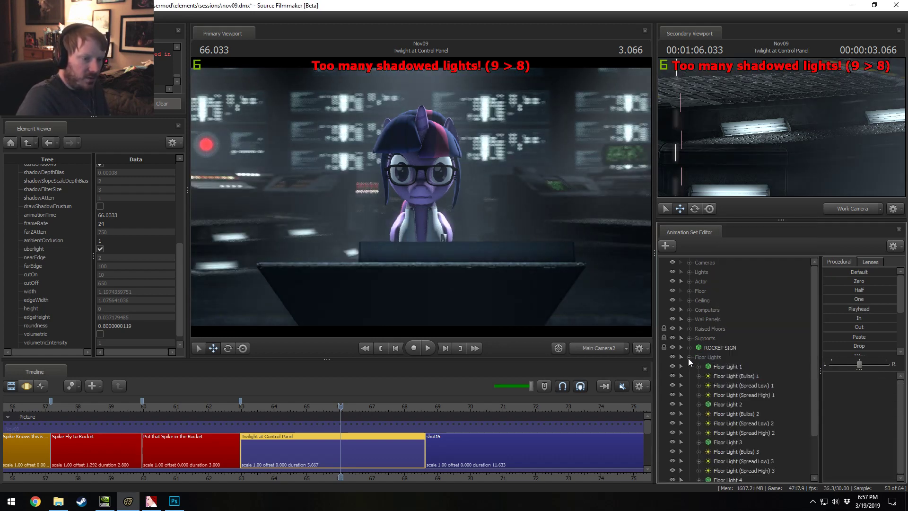
pyautogui.rightClick(736, 378)
pyautogui.click(763, 353)
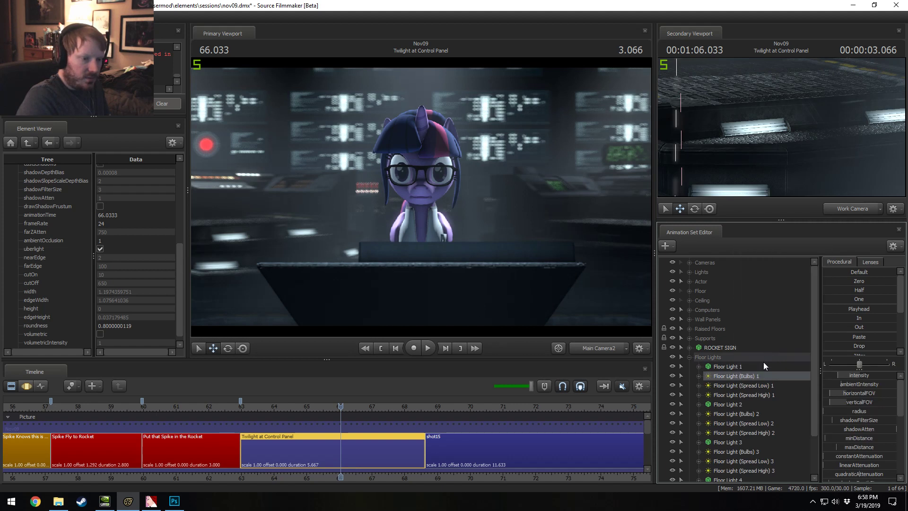
pyautogui.scroll(-2, 761, 362)
pyautogui.rightClick(749, 365)
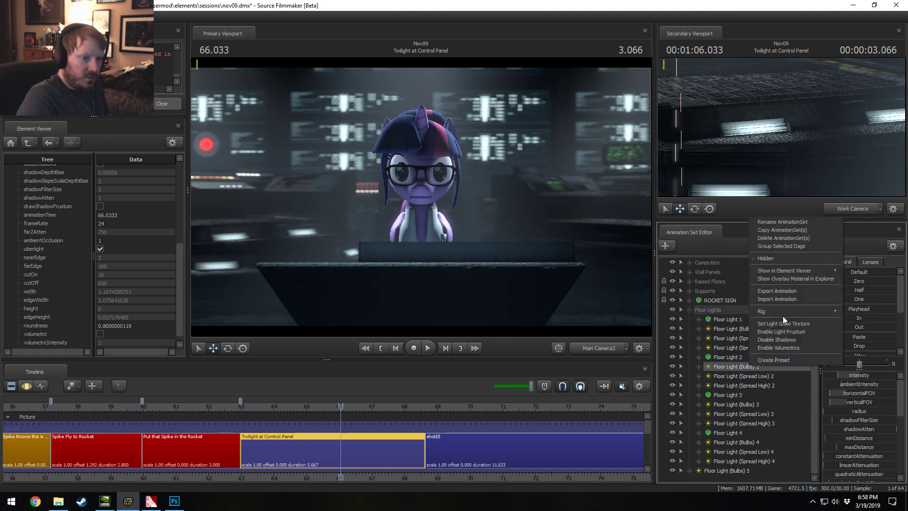
pyautogui.click(783, 340)
pyautogui.rightClick(745, 406)
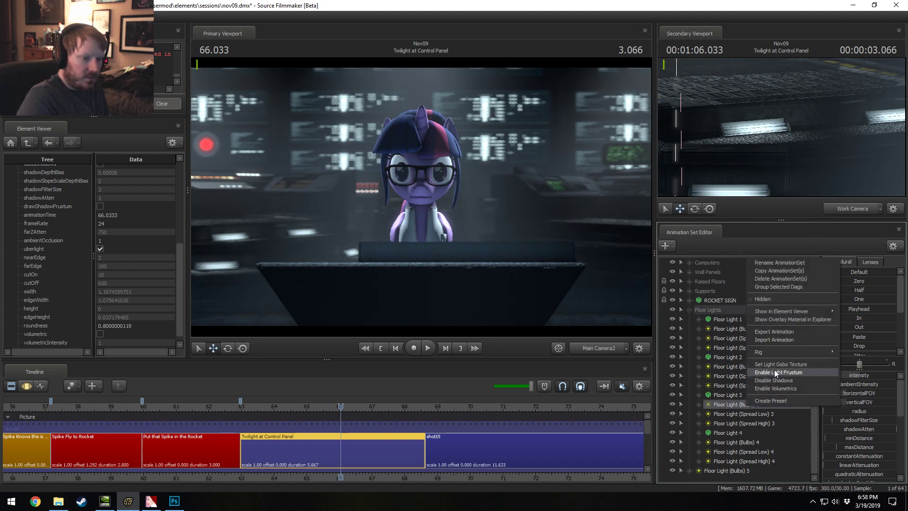
pyautogui.click(776, 380)
pyautogui.rightClick(761, 448)
pyautogui.rightClick(759, 443)
pyautogui.click(785, 420)
pyautogui.rightClick(756, 453)
pyautogui.rightClick(756, 452)
pyautogui.rightClick(748, 461)
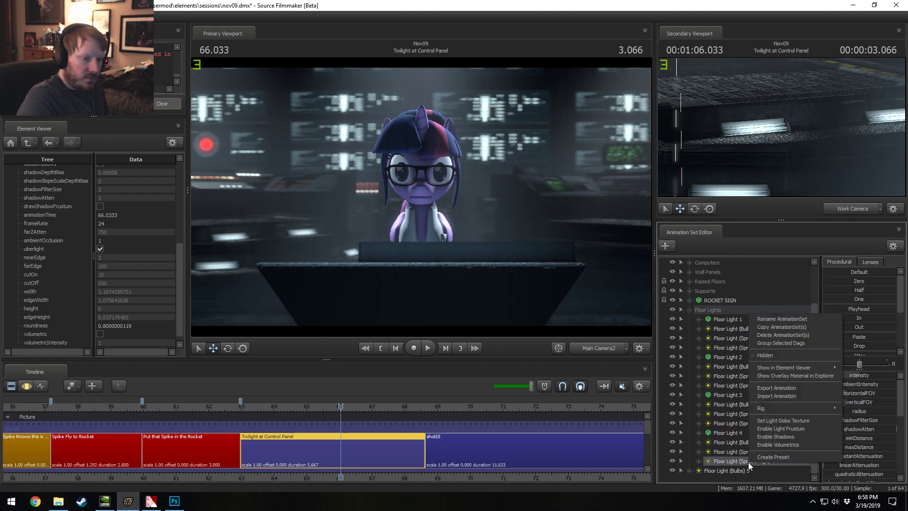
pyautogui.click(690, 310)
# Step: Disable shadows on Floor Light (Bulbs) 5
pyautogui.click(713, 368)
pyautogui.rightClick(713, 367)
pyautogui.click(737, 356)
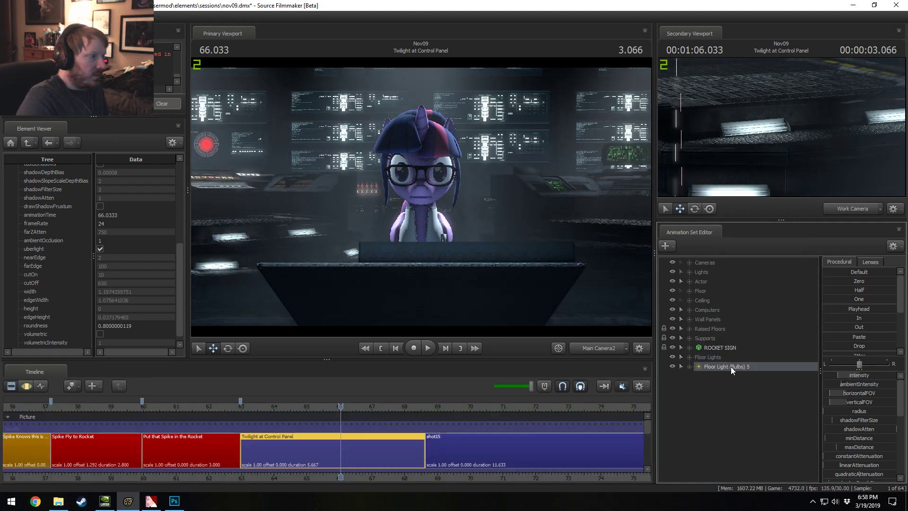
# Step: Look through Floor Light (Bulbs) 5 and tilt it upward to aim above the fixture's bulbs
pyautogui.moveTo(774, 367); pyautogui.dragTo(518, 231)
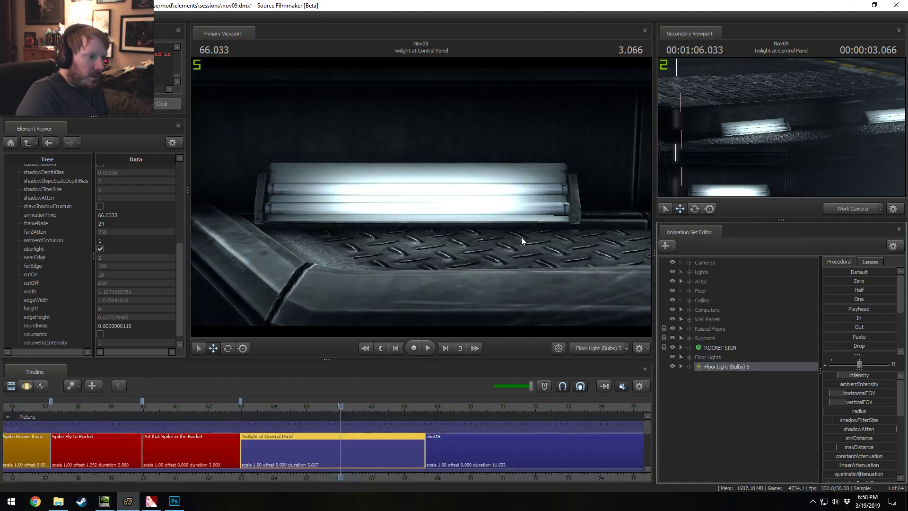
pyautogui.scroll(-1, 881, 457)
pyautogui.scroll(-5, 878, 457)
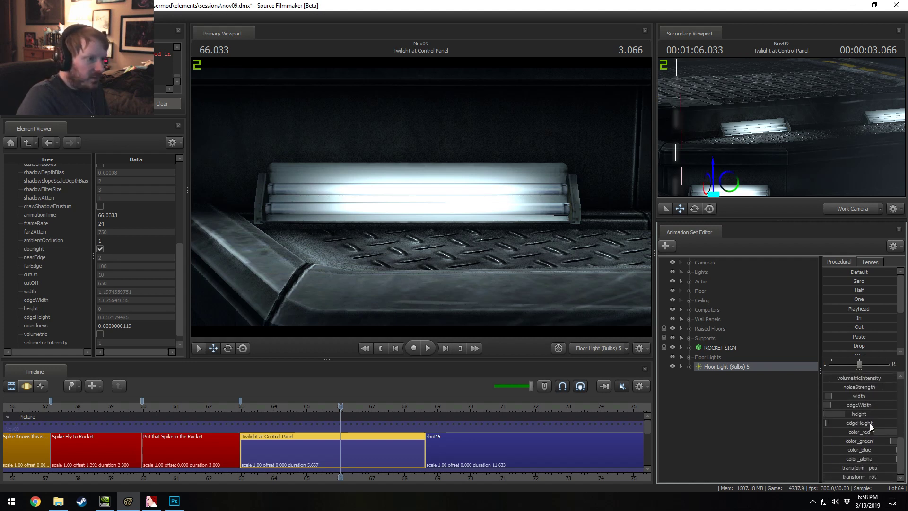
pyautogui.press('F3')
pyautogui.moveTo(421, 196); pyautogui.dragTo(418, 141)
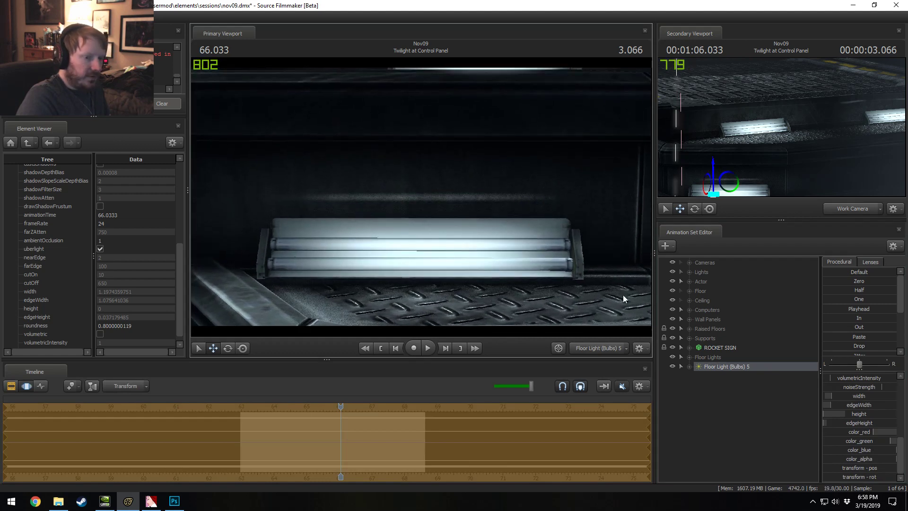
# Step: Raise the intensity of Floor Light (Bulbs) 5 and set the intensity maximum to 200
pyautogui.scroll(5, 857, 397)
pyautogui.moveTo(874, 375); pyautogui.dragTo(904, 377)
pyautogui.rightClick(860, 377)
pyautogui.click(869, 391)
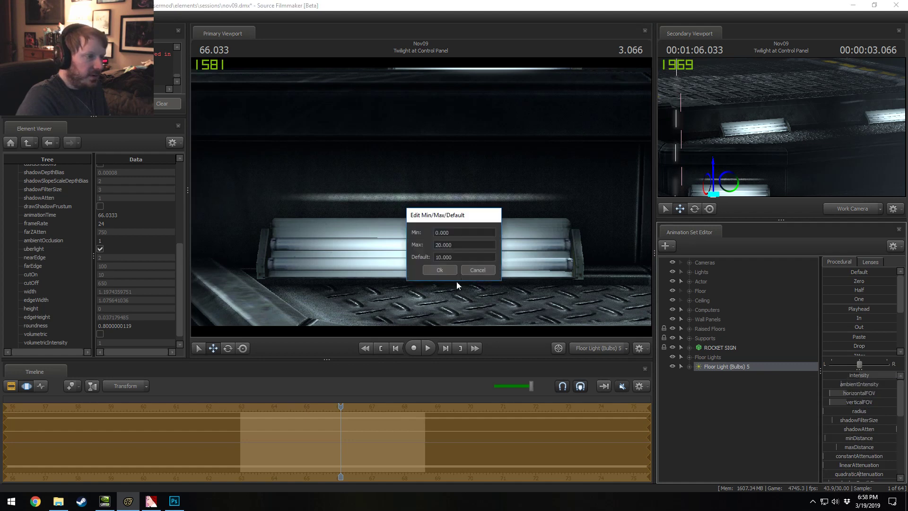
pyautogui.moveTo(442, 244); pyautogui.dragTo(370, 237)
pyautogui.write('200')
pyautogui.press('Return')
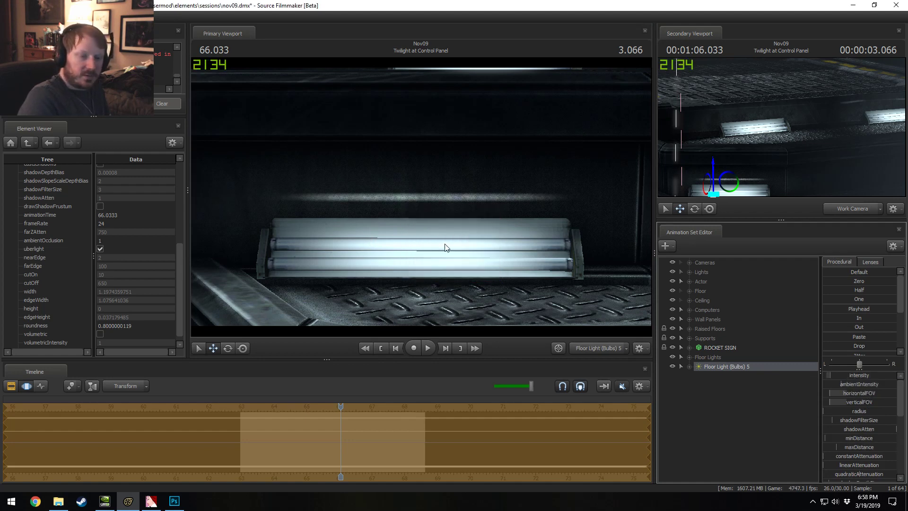
# Step: Aim Floor Light (Bulbs) 5 at the fixture's upper bulb with a narrower field of view, and balance its intensity
pyautogui.moveTo(846, 375); pyautogui.dragTo(858, 375)
pyautogui.moveTo(421, 197); pyautogui.dragTo(421, 238)
pyautogui.scroll(1, 421, 197)
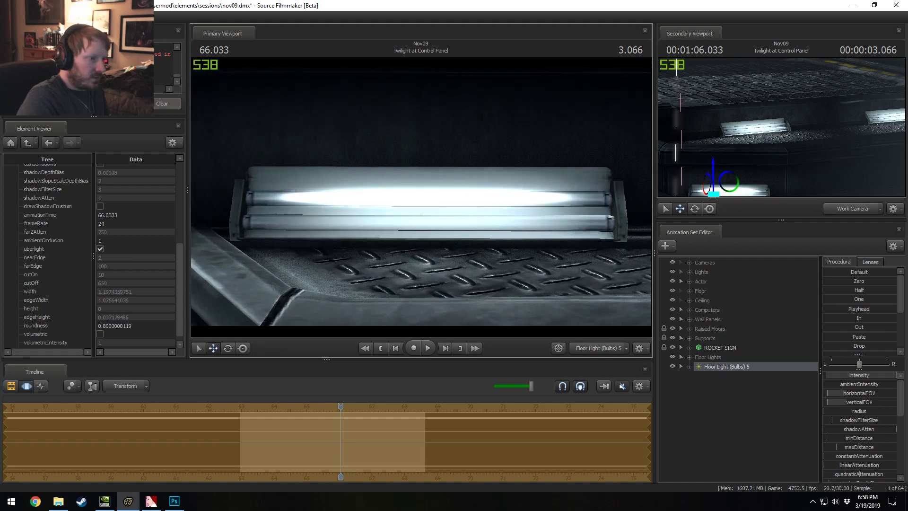
pyautogui.moveTo(421, 198); pyautogui.dragTo(422, 199)
pyautogui.moveTo(844, 377); pyautogui.dragTo(823, 378)
pyautogui.moveTo(414, 241); pyautogui.dragTo(414, 242)
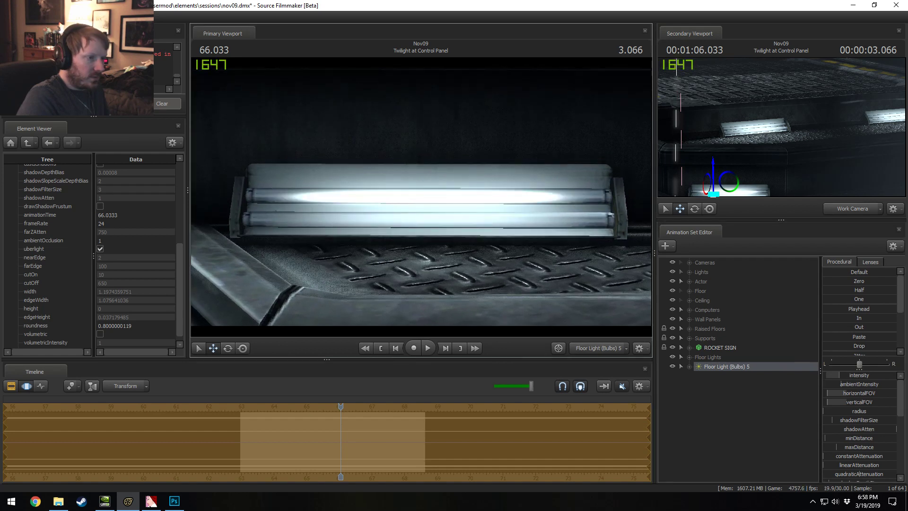
# Step: Increase the edgeWidth of Floor Light (Bulbs) 5 and widen its field of view
pyautogui.scroll(-5, 870, 449)
pyautogui.moveTo(855, 406); pyautogui.dragTo(870, 406)
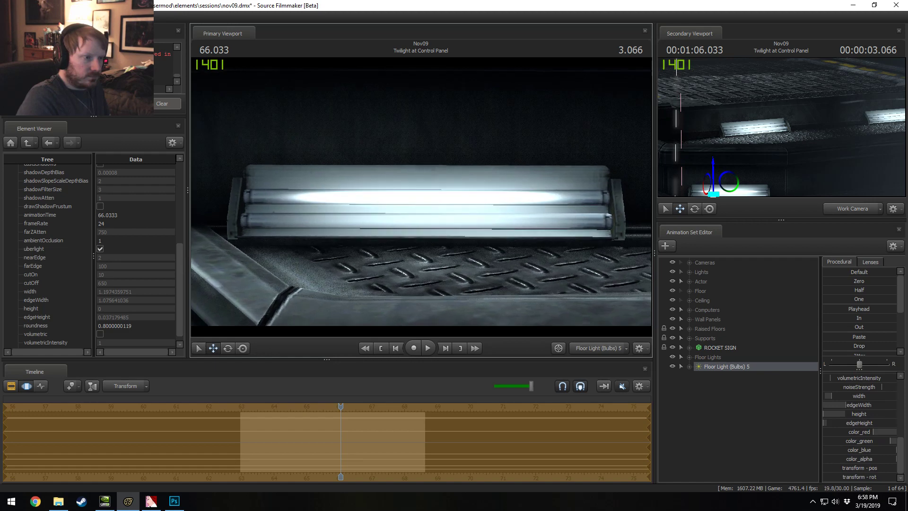
pyautogui.scroll(-4, 421, 197)
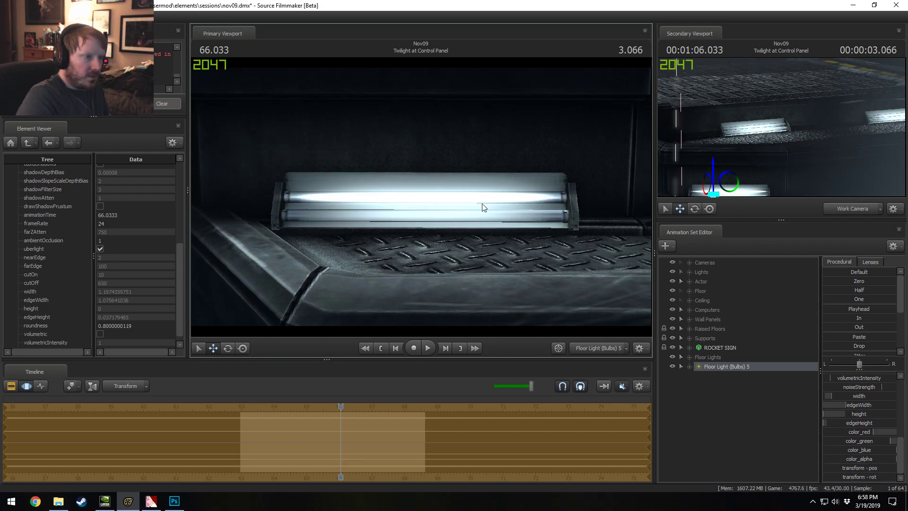
# Step: Set the edgeHeight maximum of Floor Light (Bulbs) 5 to 0.1 and fine-tune edgeHeight for a soft glow along the upper bulb
pyautogui.moveTo(864, 424); pyautogui.dragTo(851, 424)
pyautogui.rightClick(857, 425)
pyautogui.click(868, 437)
pyautogui.moveTo(459, 246); pyautogui.dragTo(347, 257)
pyautogui.write('.1')
pyautogui.press('Tab')
pyautogui.press('Return')
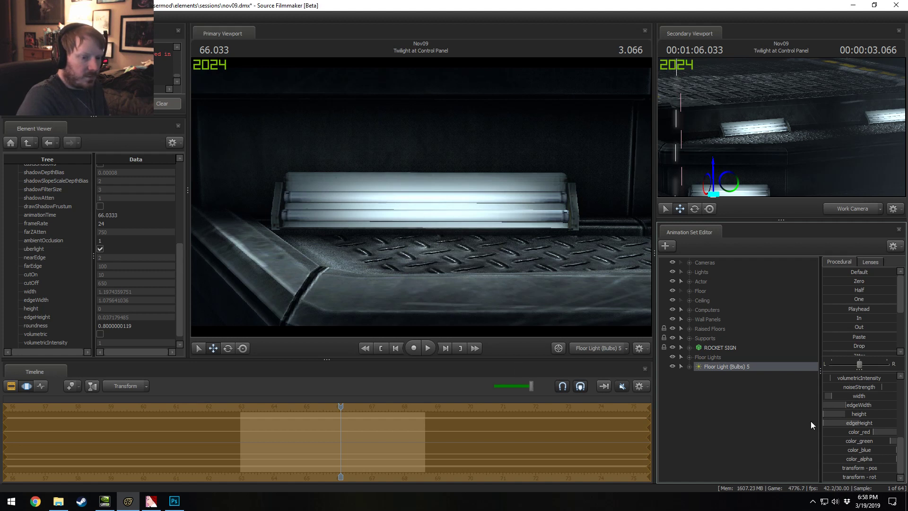
pyautogui.moveTo(834, 422); pyautogui.dragTo(836, 423)
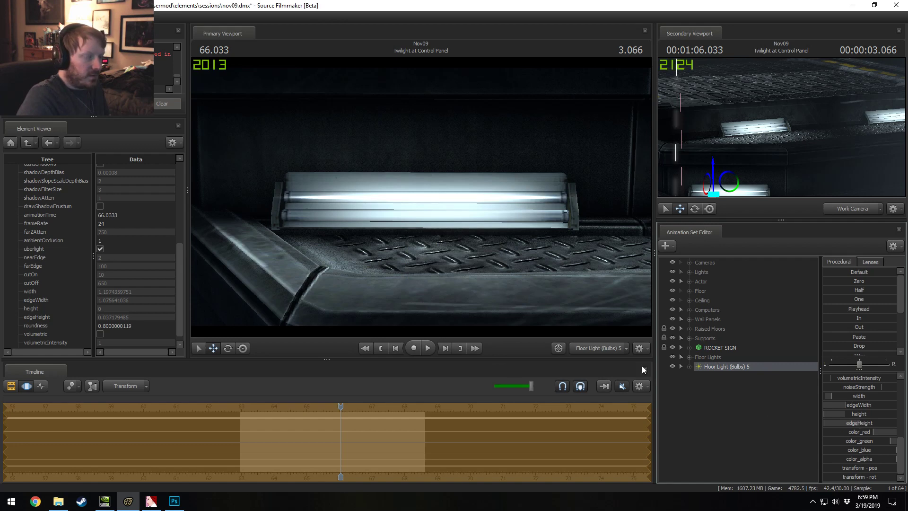
# Step: Return the primary view to Main Camera2 and duplicate Floor Light (Bulbs) 5
pyautogui.click(591, 347)
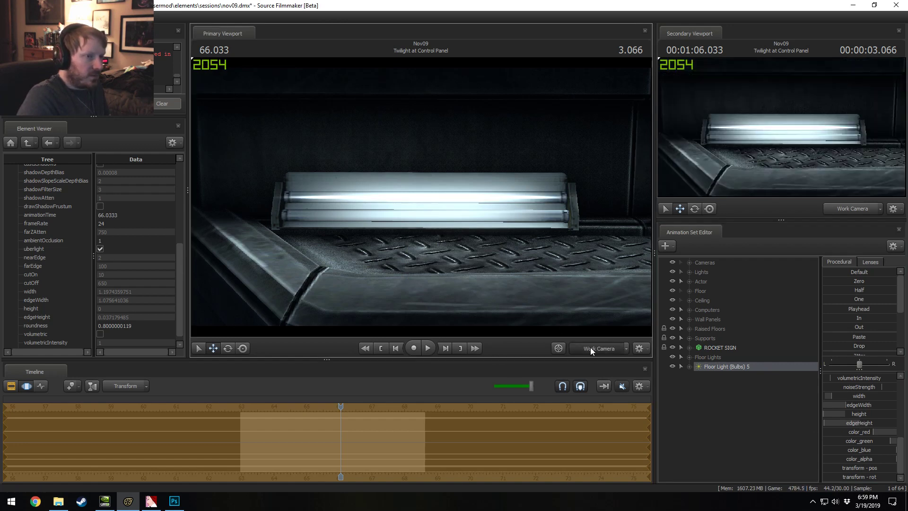
pyautogui.click(590, 348)
pyautogui.press('F2')
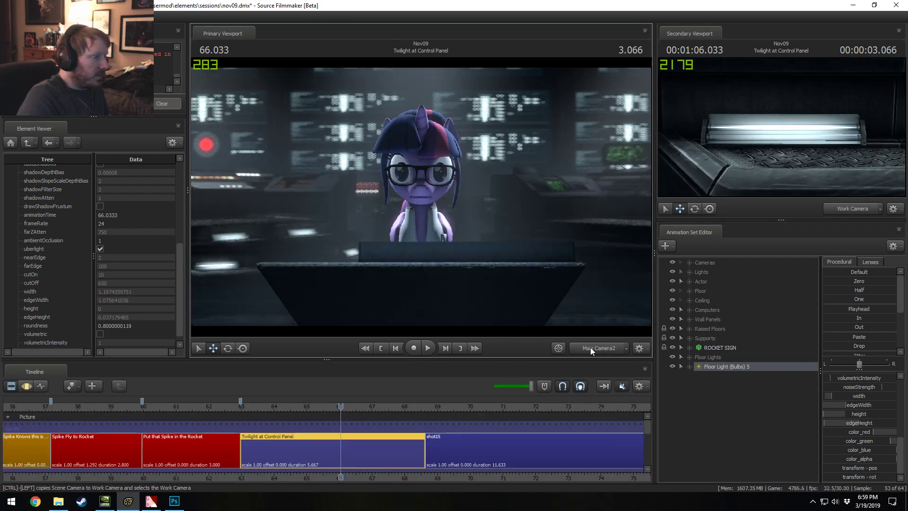
pyautogui.rightClick(725, 366)
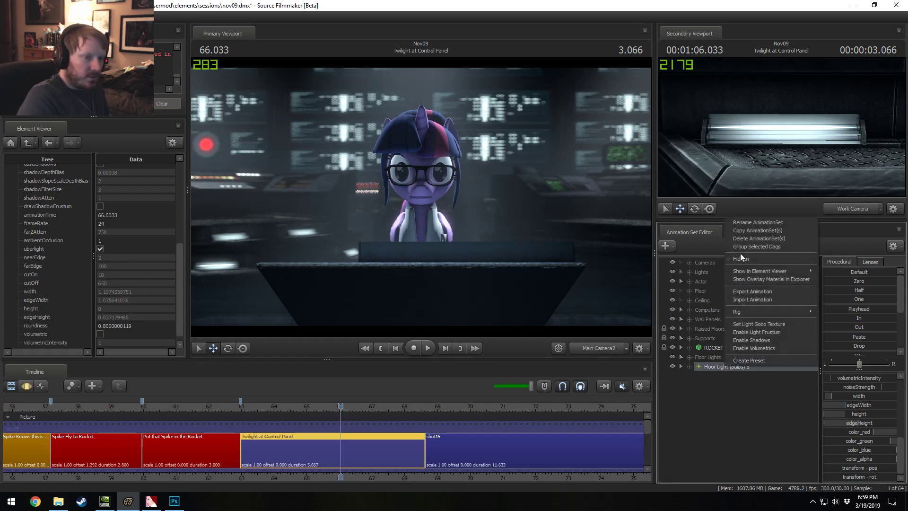
pyautogui.click(746, 230)
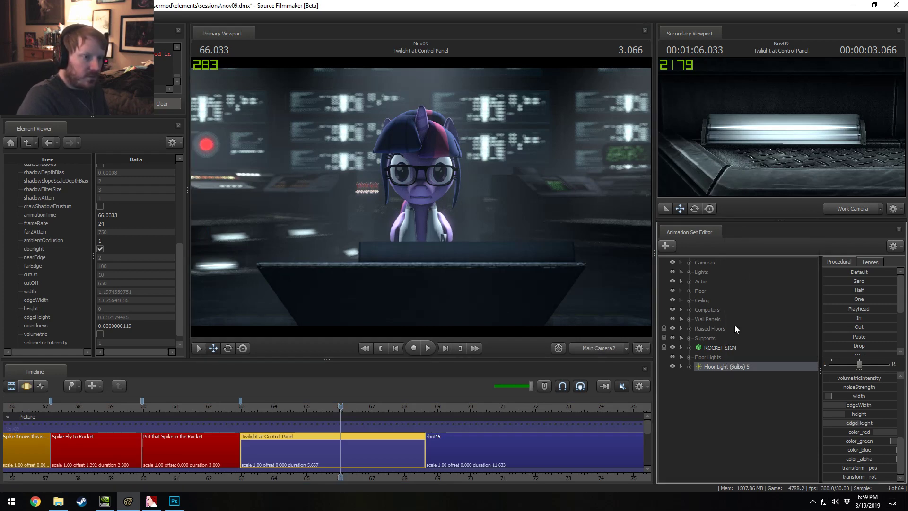
pyautogui.rightClick(751, 382)
pyautogui.click(782, 452)
# Step: Look through Floor Light (Bulbs) 6, aim it at the fixture's lower bulb, and return to Main Camera2
pyautogui.moveTo(737, 378); pyautogui.dragTo(456, 194)
pyautogui.press('F3')
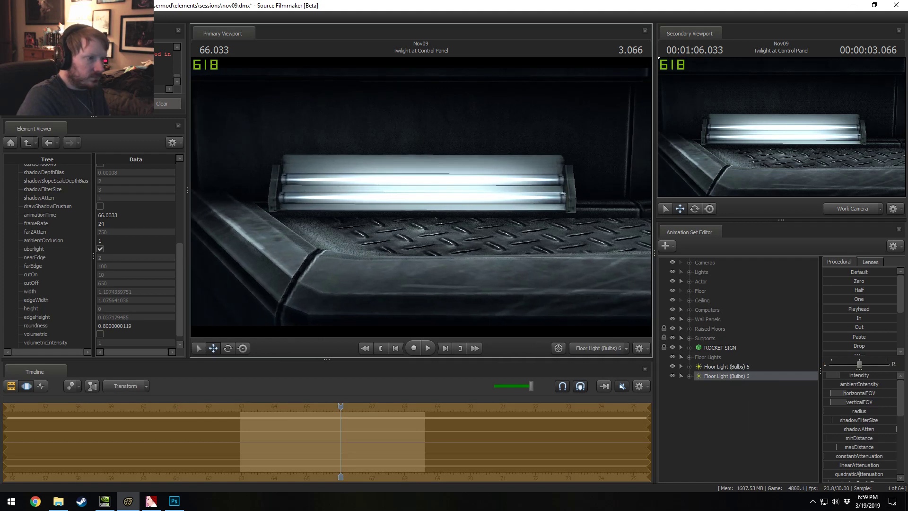
pyautogui.click(593, 351)
pyautogui.click(597, 352)
pyautogui.press('F2')
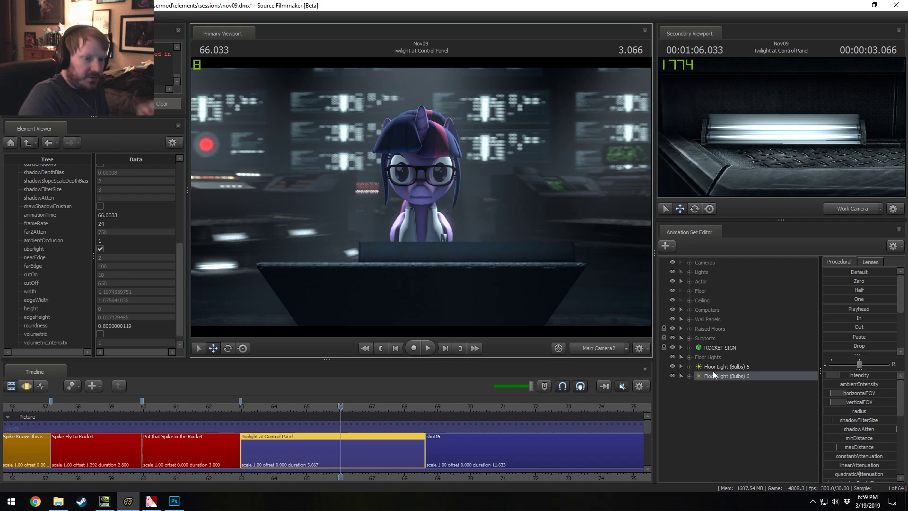
# Step: Rename Floor Light (Bulbs) 5 to "Floor Light (Bulb Top) 1"
pyautogui.click(690, 376)
pyautogui.rightClick(740, 367)
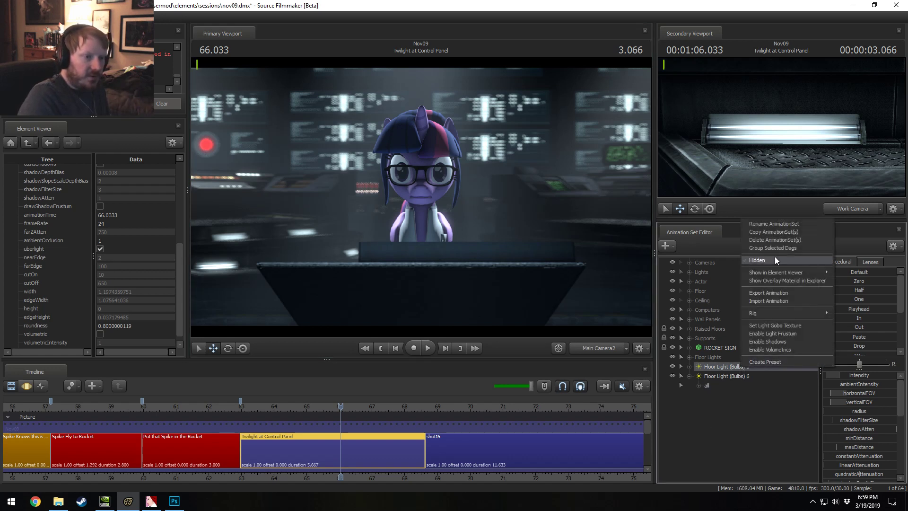
pyautogui.click(768, 224)
pyautogui.click(455, 244)
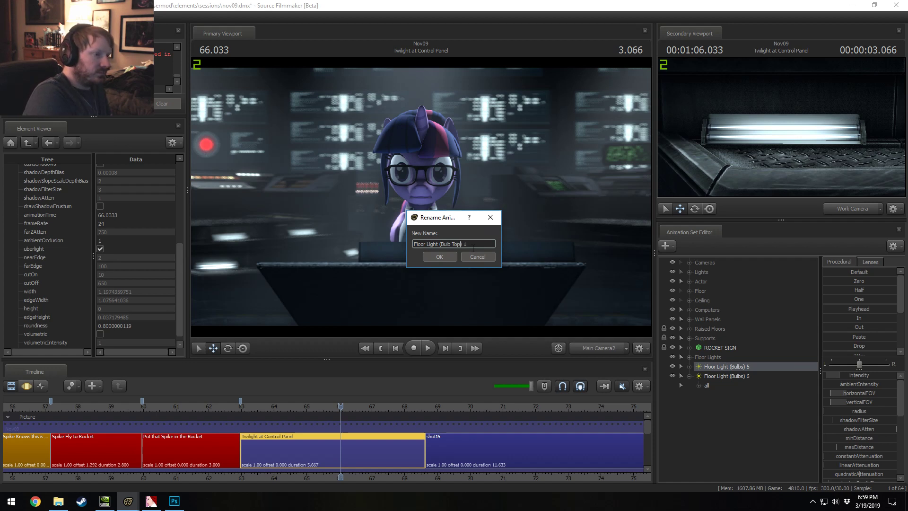
pyautogui.press('Return')
# Step: Rename Floor Light (Bulbs) 6 to "Floor Light (Bulb Bottom) 1"
pyautogui.rightClick(725, 375)
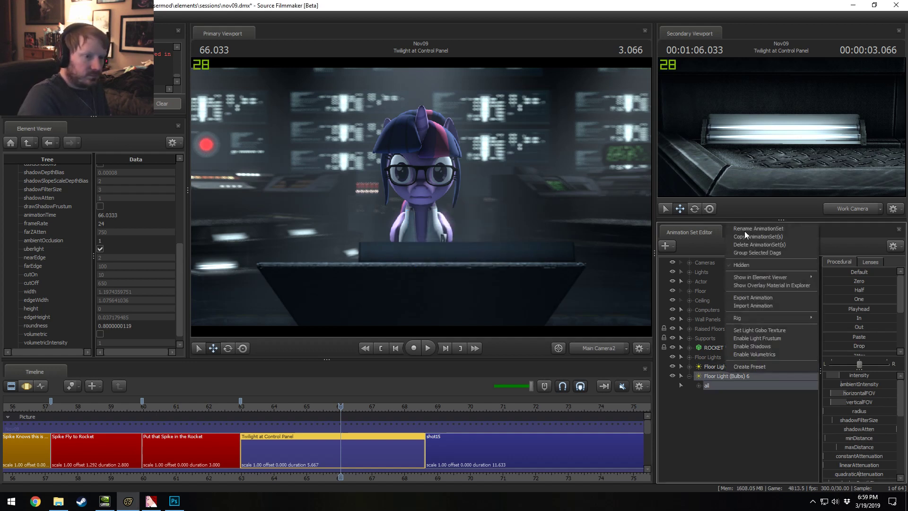
pyautogui.click(747, 231)
pyautogui.click(466, 245)
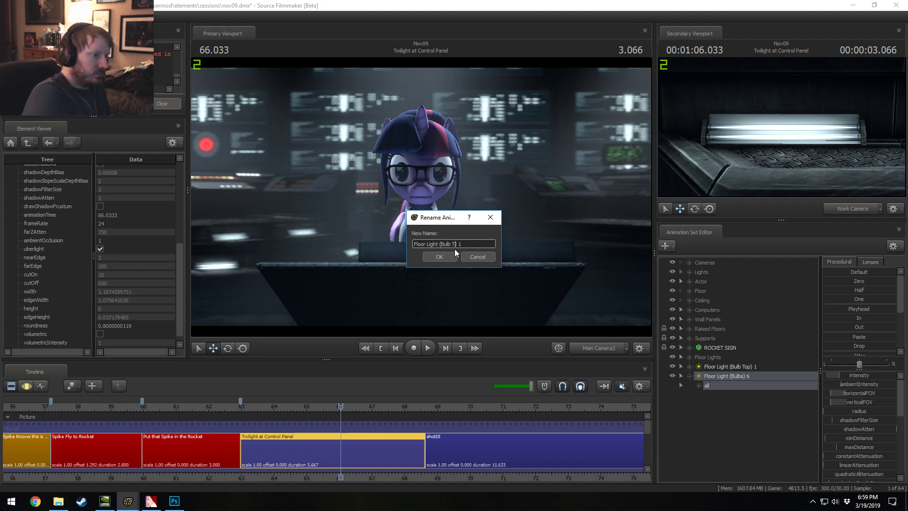
pyautogui.write('tom')
pyautogui.press('Return')
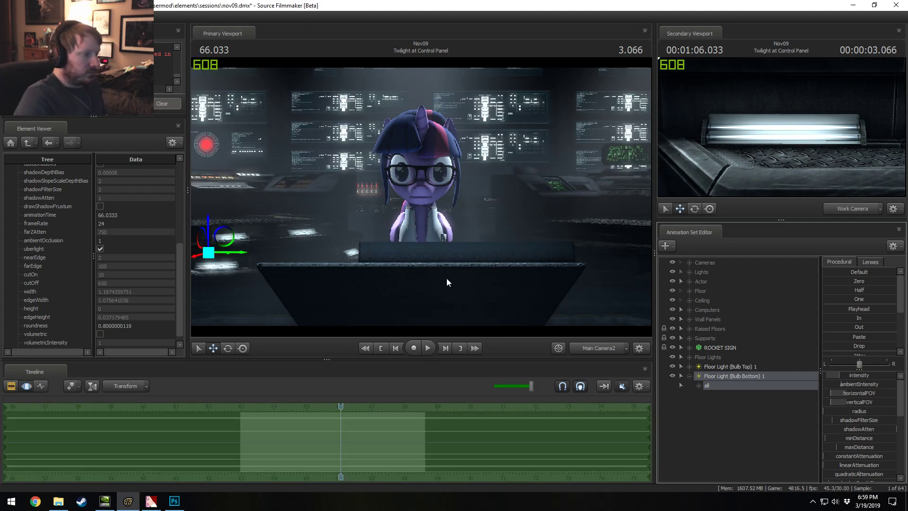
# Step: Lower the intensity of Floor Light (Bulb Top) 1 and Floor Light (Bulb Bottom) 1 together by blending both toward Zero
pyautogui.click(699, 386)
pyautogui.click(712, 393)
pyautogui.click(690, 377)
pyautogui.click(690, 366)
pyautogui.click(699, 377)
pyautogui.click(725, 386)
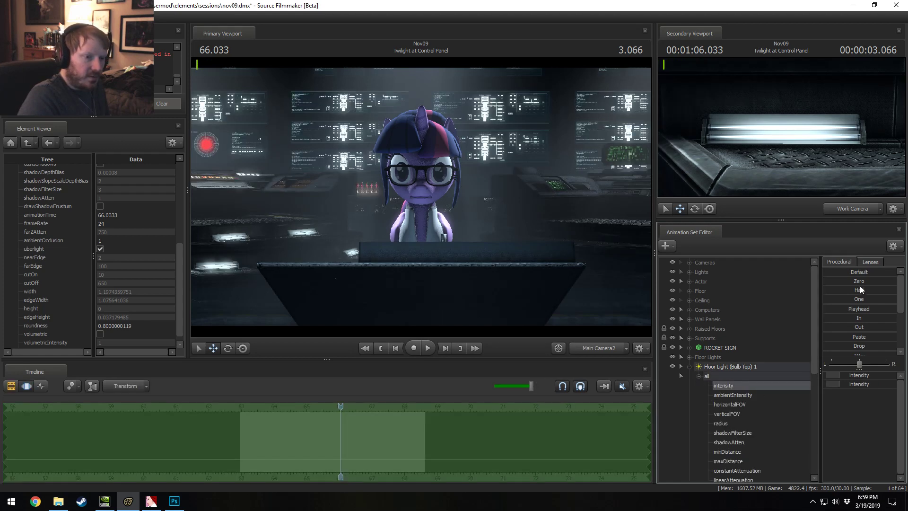
pyautogui.moveTo(859, 282); pyautogui.dragTo(885, 282)
pyautogui.press('F2')
pyautogui.press('F3')
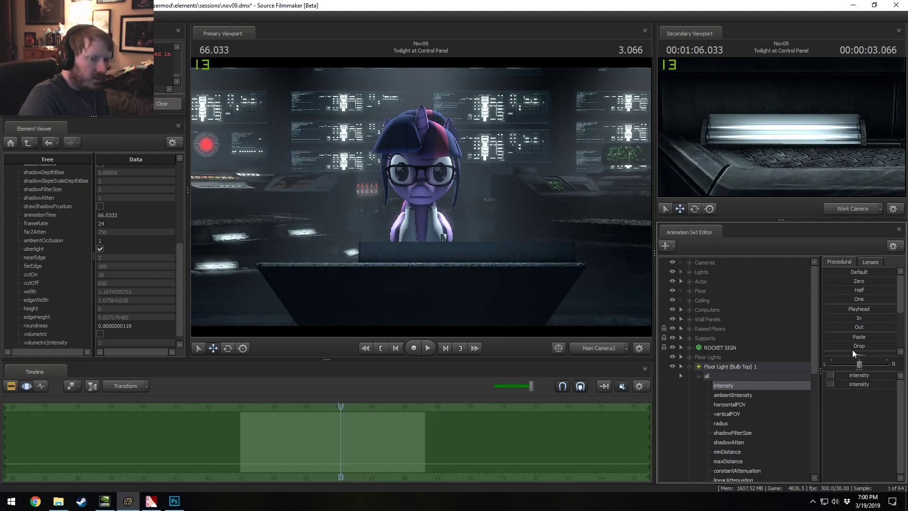
pyautogui.press('F2')
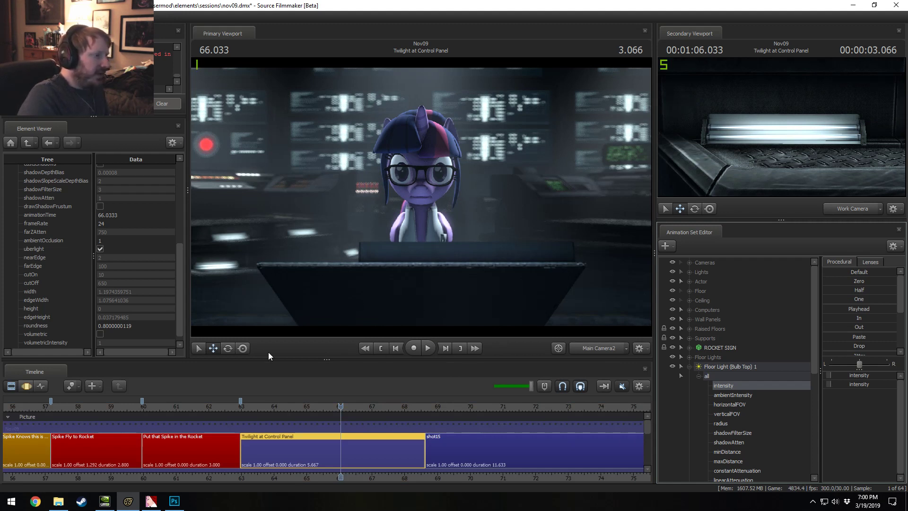
# Step: Copy the animation sets of Floor Light (Bulb Top) 1 and Floor Light (Bulb Bottom) 1 and paste a second pair
pyautogui.click(689, 366)
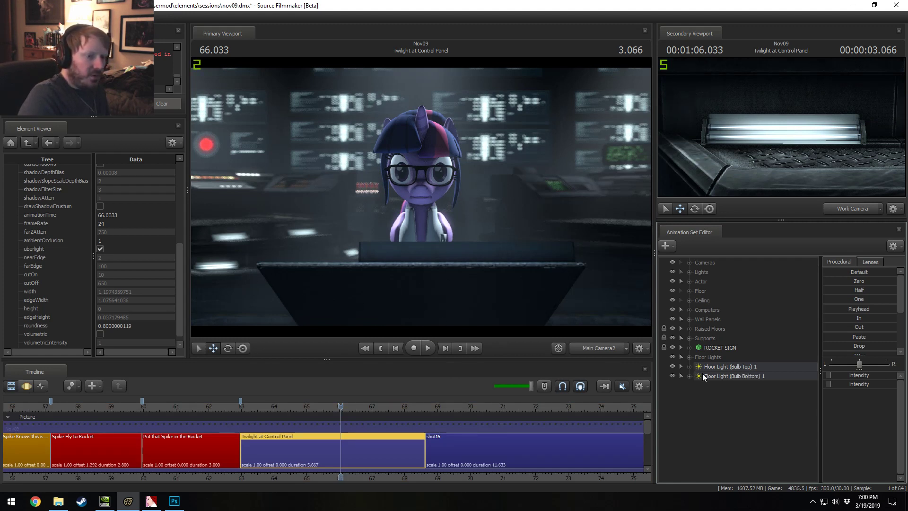
pyautogui.click(728, 370)
pyautogui.keyDown('ctrl'); pyautogui.click(728, 376); pyautogui.keyUp('ctrl')
pyautogui.rightClick(728, 377)
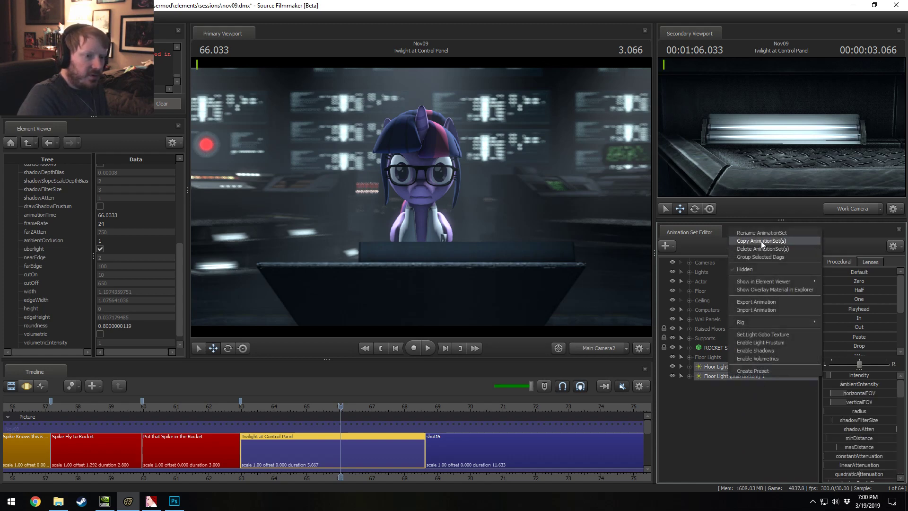
pyautogui.click(762, 241)
pyautogui.rightClick(738, 421)
pyautogui.click(757, 377)
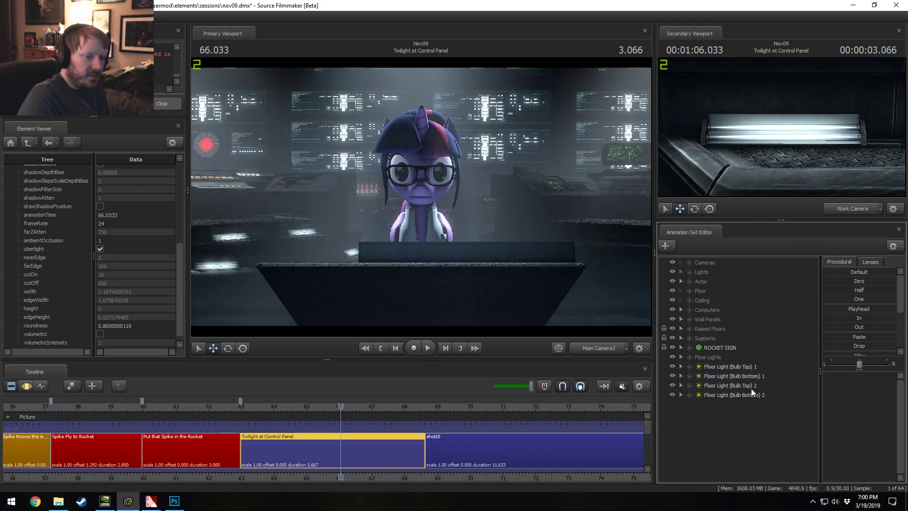
# Step: Select the new pair of bulb lights and frame the floor fixtures from above and behind the character through Work Camera
pyautogui.keyDown('shift'); pyautogui.click(731, 395); pyautogui.keyUp('shift')
pyautogui.press('F3')
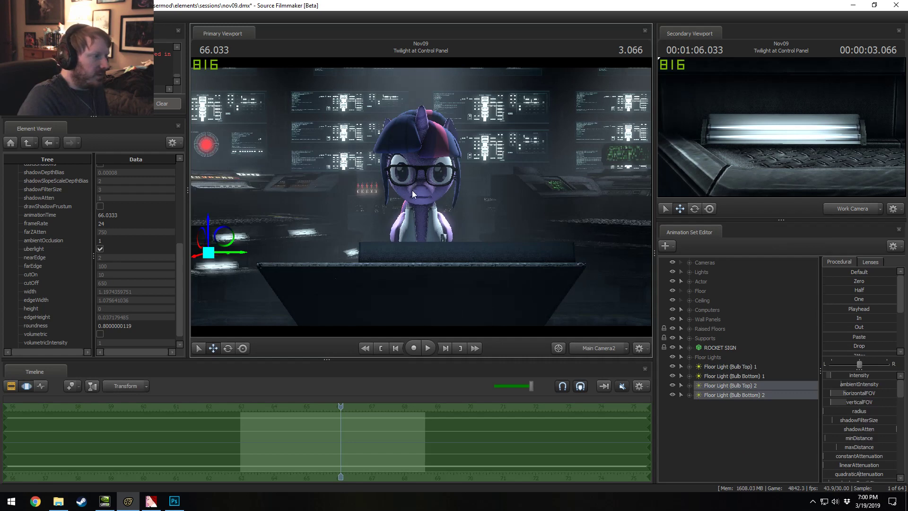
pyautogui.click(590, 345)
pyautogui.moveTo(416, 201); pyautogui.dragTo(416, 274)
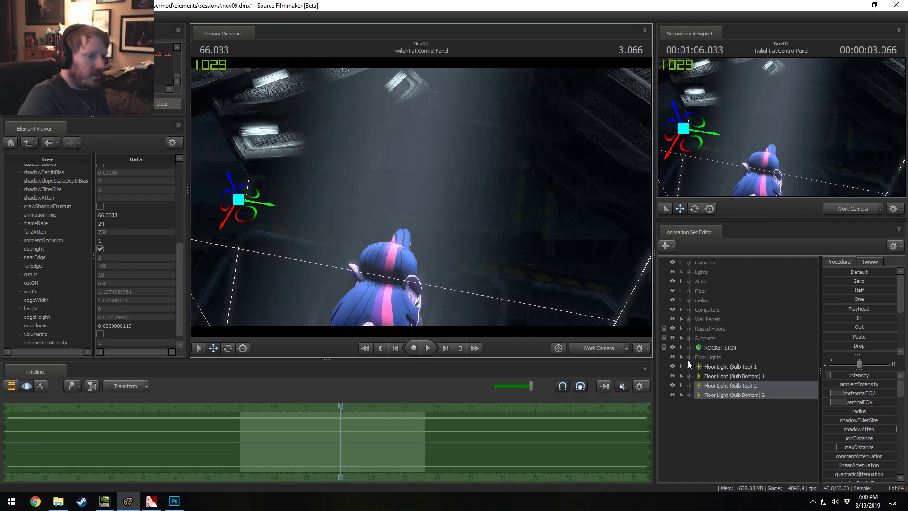
# Step: Look through Floor Light (Bulb Top) 2 and aim it at the upper bulb of the second floor fixture
pyautogui.click(738, 368)
pyautogui.doubleClick(742, 385)
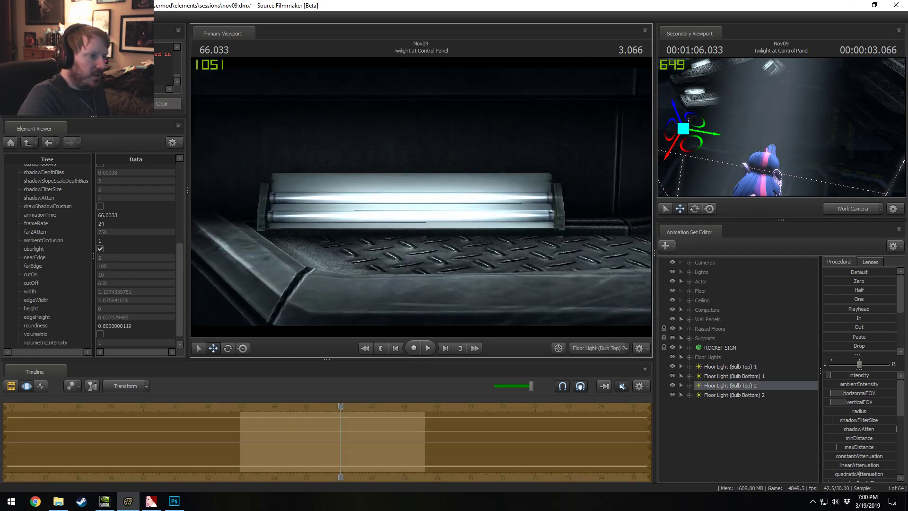
pyautogui.moveTo(756, 124); pyautogui.dragTo(813, 119)
pyautogui.press('d')
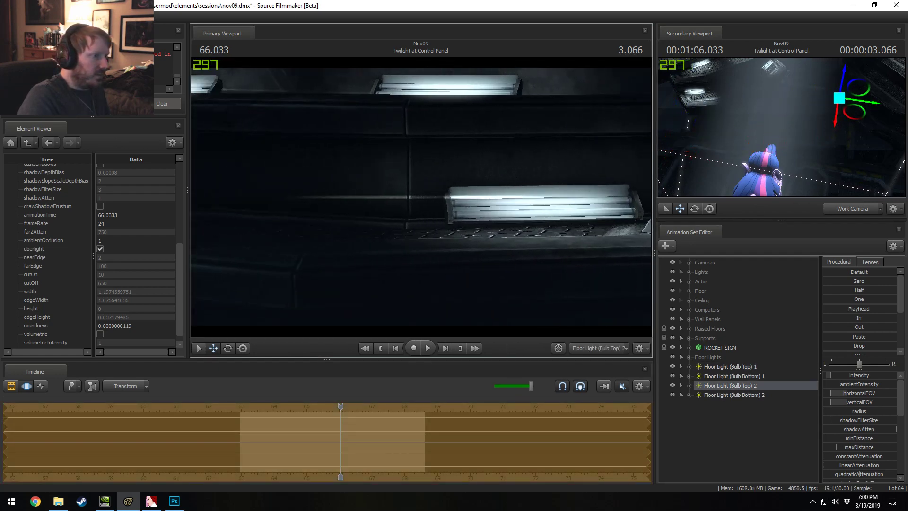
pyautogui.press('w')
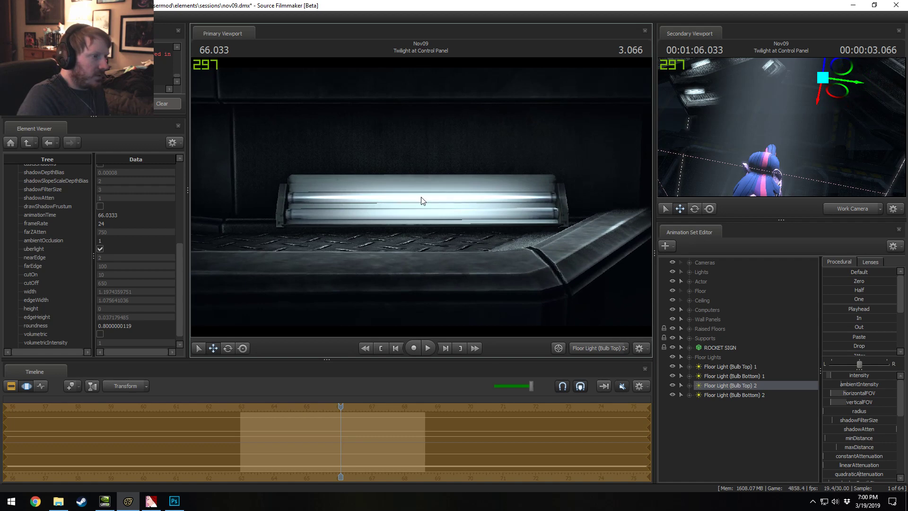
# Step: Look through Floor Light (Bulb Bottom) 2 and aim it at the lower bulb of the second floor fixture
pyautogui.click(732, 396)
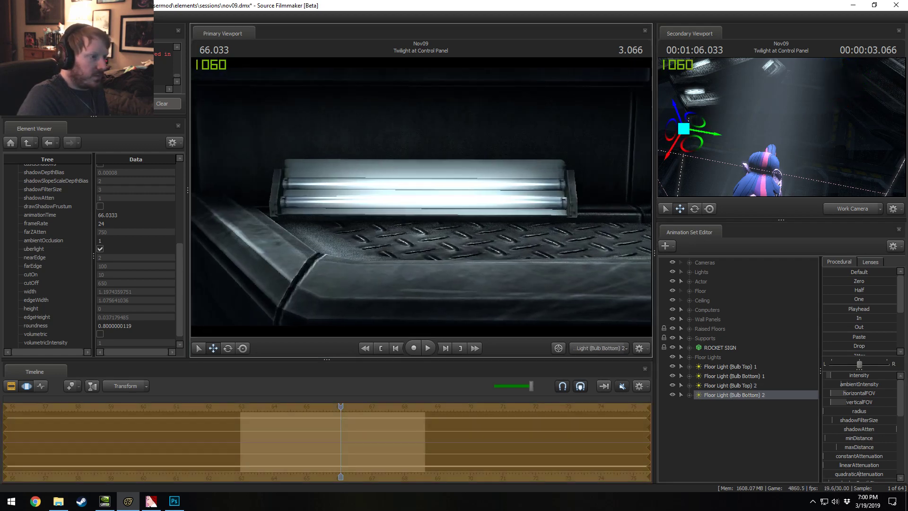
pyautogui.press('d')
pyautogui.press('d')
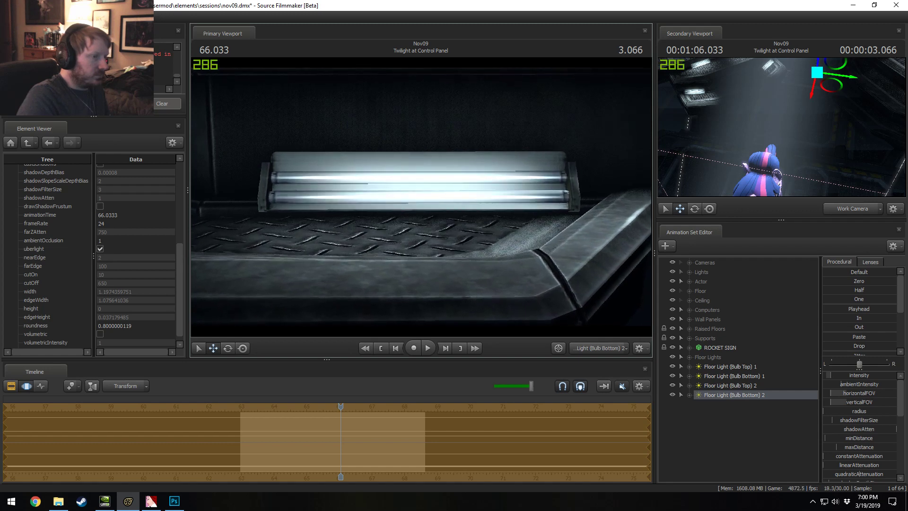
# Step: Paste a third pair of bulb lights and aim Floor Light (Bulb Top) 3 at the third fixture's upper bulb
pyautogui.rightClick(739, 421)
pyautogui.click(765, 471)
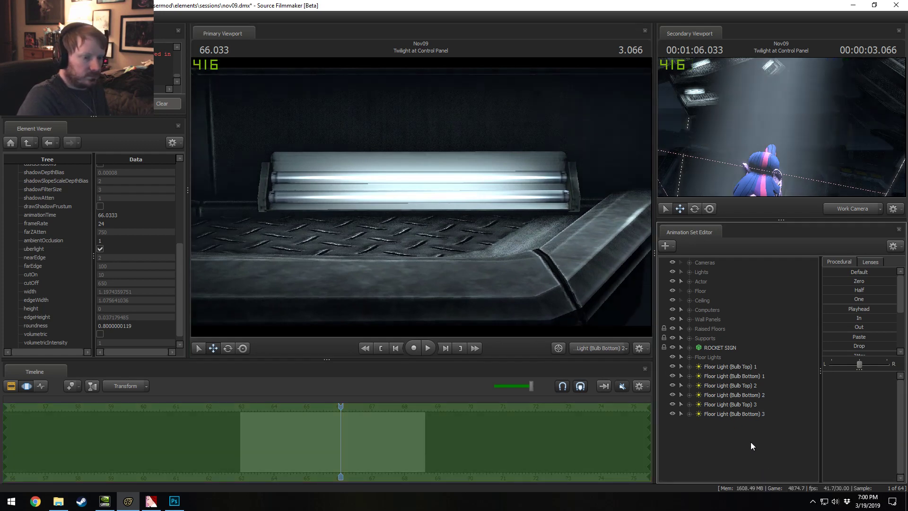
pyautogui.click(734, 405)
pyautogui.moveTo(421, 197)
pyautogui.mouseDown()
pyautogui.moveTo(388, 197)
pyautogui.moveTo(443, 207)
pyautogui.moveTo(427, 195)
pyautogui.mouseUp()
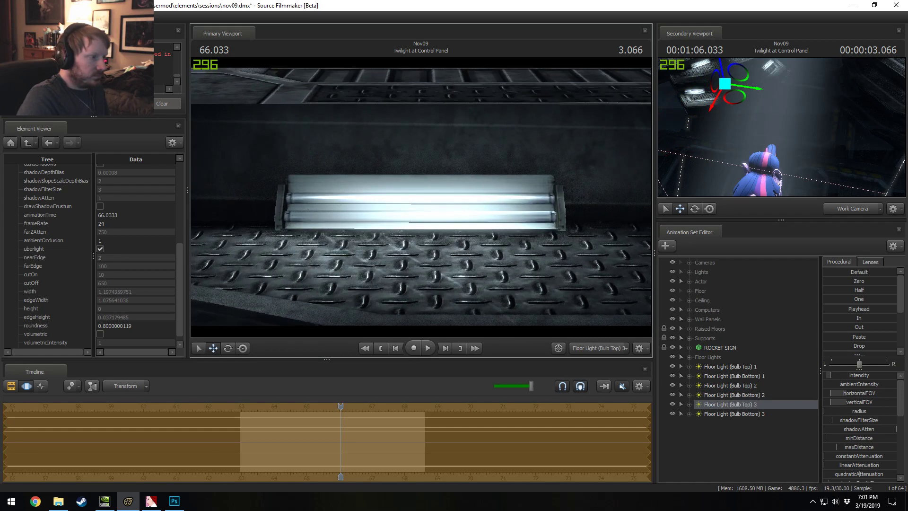
# Step: Look through Floor Light (Bulb Bottom) 3 and aim it at the third fixture's lower bulb
pyautogui.moveTo(733, 414); pyautogui.dragTo(419, 179)
pyautogui.press('F2')
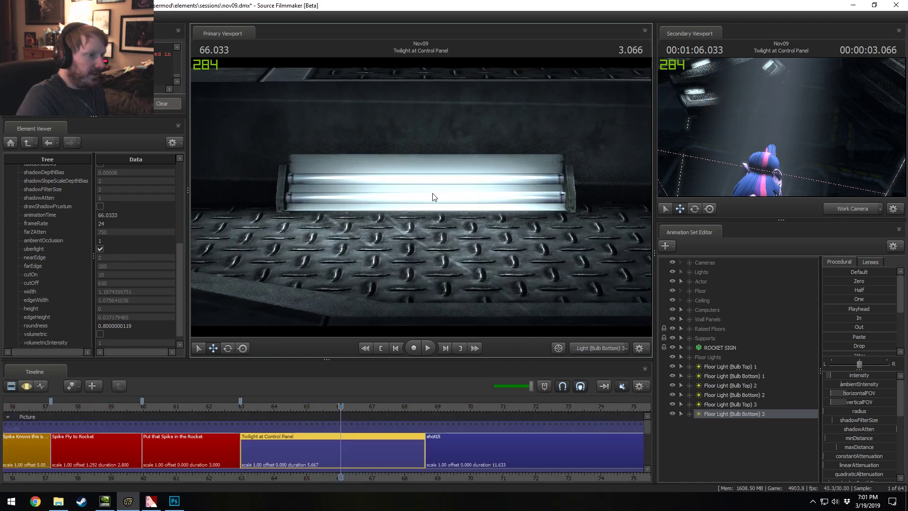
pyautogui.click(521, 225)
pyautogui.click(452, 260)
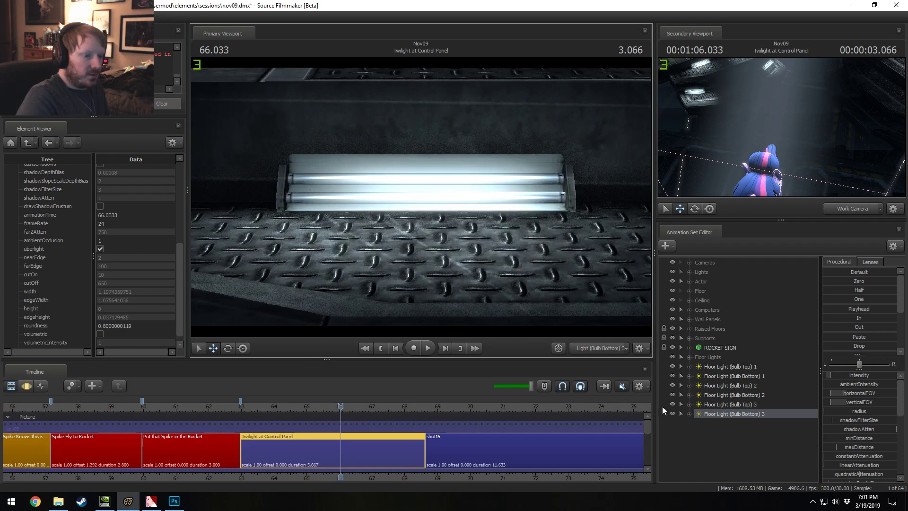
# Step: Paste a fourth pair of bulb lights and aim Floor Light (Bulb Top) 4 at the fourth fixture's upper bulb
pyautogui.rightClick(754, 435)
pyautogui.click(782, 396)
pyautogui.moveTo(745, 422); pyautogui.dragTo(446, 216)
pyautogui.press('F3')
pyautogui.moveTo(571, 219)
pyautogui.mouseDown()
pyautogui.moveTo(630, 190)
pyautogui.moveTo(592, 209)
pyautogui.moveTo(615, 222)
pyautogui.moveTo(620, 201)
pyautogui.moveTo(572, 219)
pyautogui.mouseUp()
# Step: Aim Floor Light (Bulb Bottom) 4 at the fourth fixture's lower bulb and return the primary view to Main Camera2
pyautogui.click(738, 433)
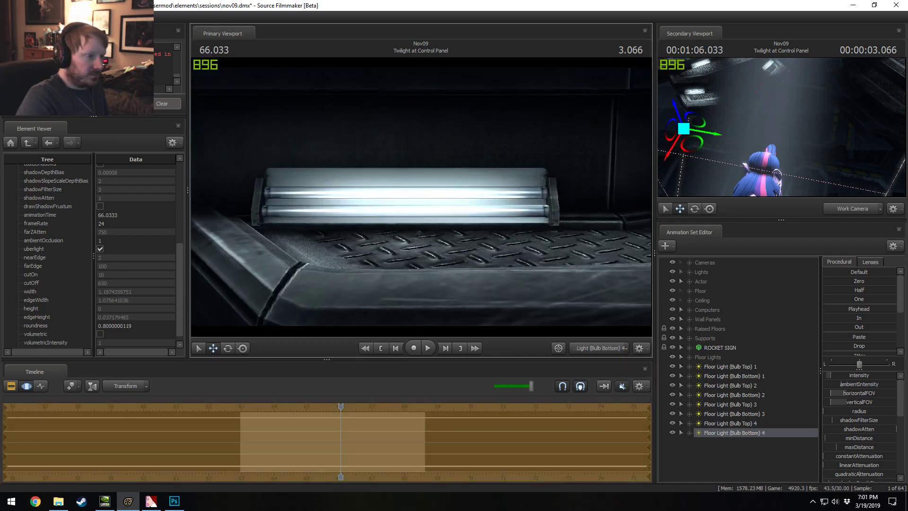
pyautogui.moveTo(421, 197); pyautogui.dragTo(421, 197)
pyautogui.moveTo(571, 220); pyautogui.dragTo(572, 219)
pyautogui.moveTo(421, 201); pyautogui.dragTo(421, 201)
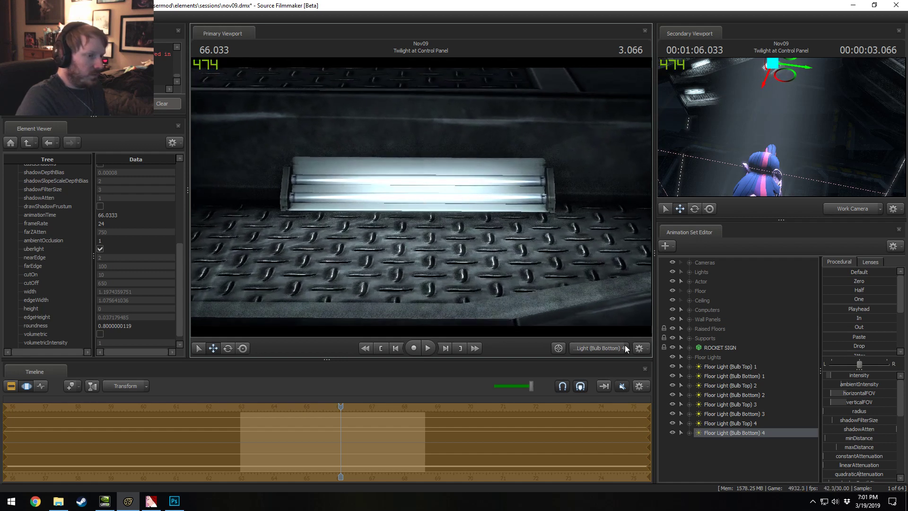
pyautogui.click(611, 349)
pyautogui.click(609, 349)
pyautogui.press('F2')
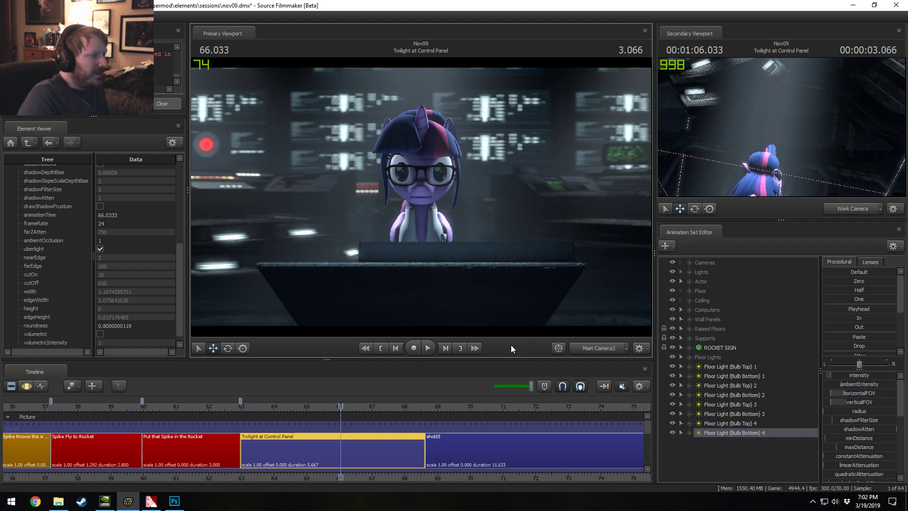
# Step: Expand the Floor Lights group and open the controls of Floor Light (Spread High) 1 and 2
pyautogui.click(746, 368)
pyautogui.click(689, 357)
pyautogui.scroll(-2, 720, 385)
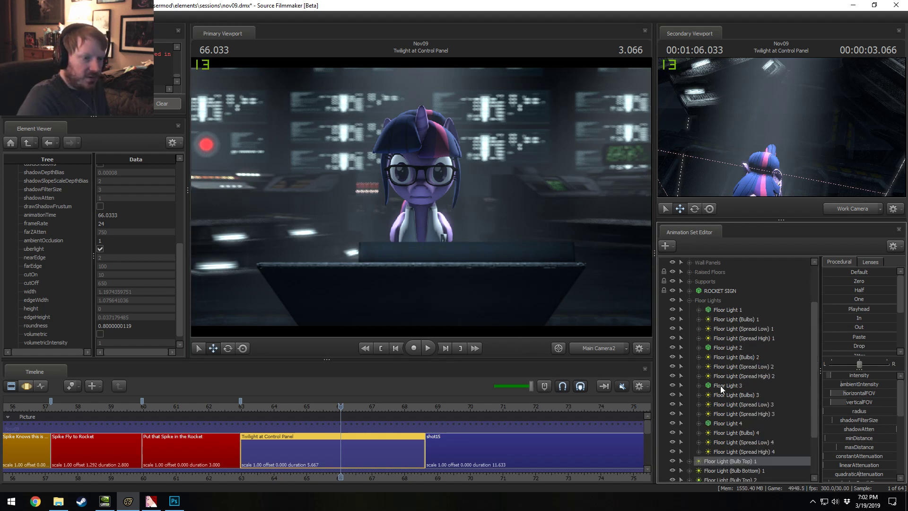
pyautogui.click(702, 338)
pyautogui.click(708, 347)
pyautogui.click(734, 356)
pyautogui.click(698, 338)
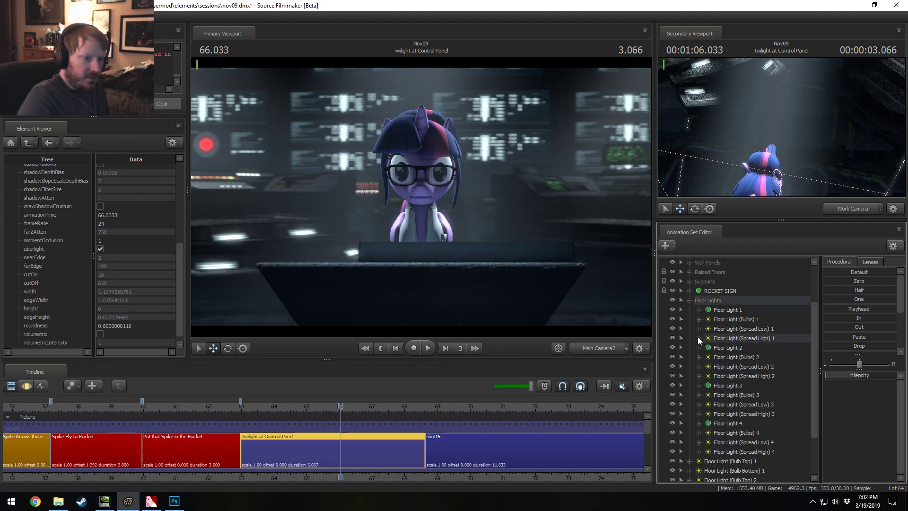
pyautogui.click(699, 375)
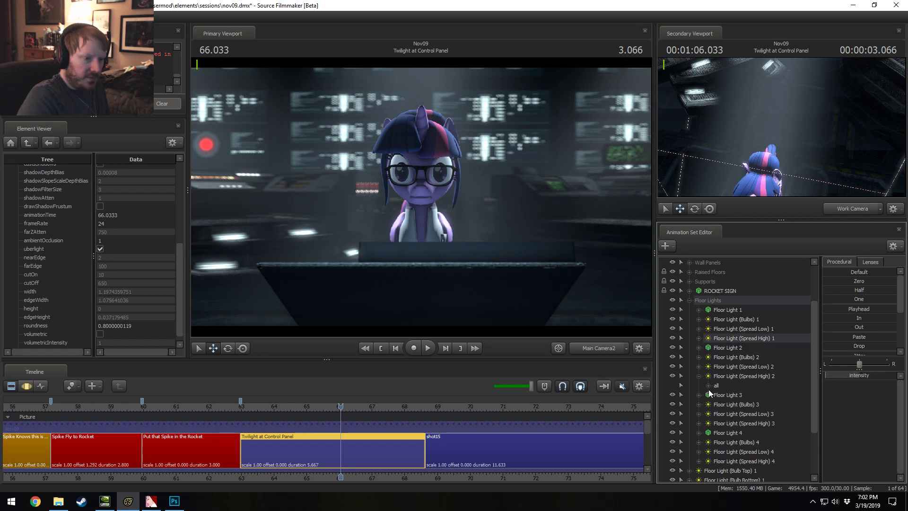
pyautogui.scroll(-1, 731, 402)
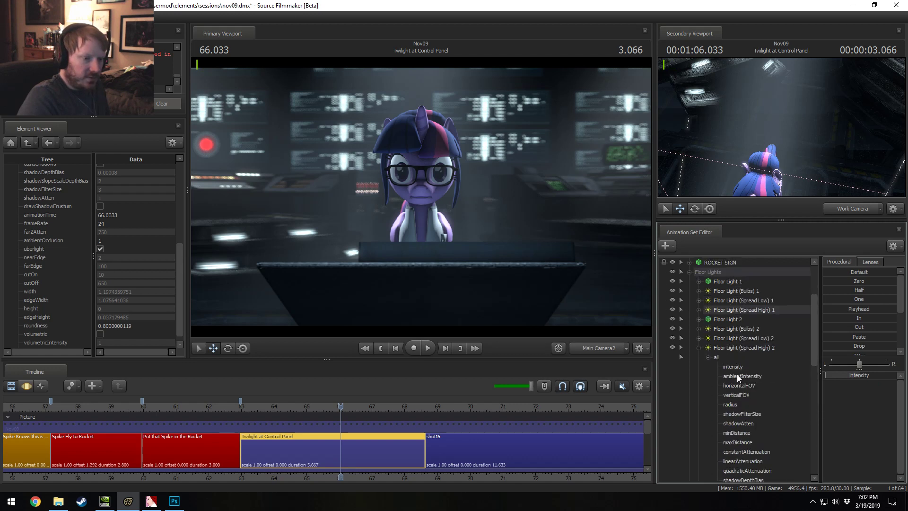
pyautogui.click(695, 347)
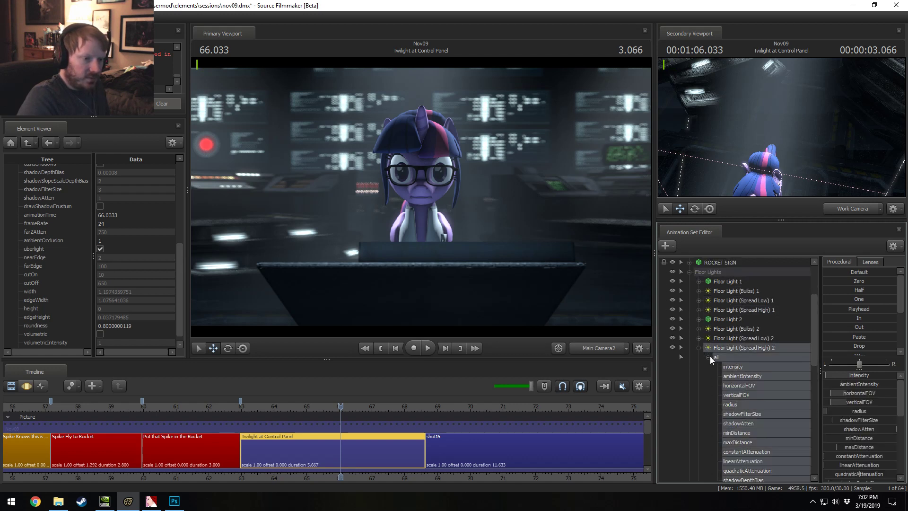
pyautogui.scroll(-10, 696, 311)
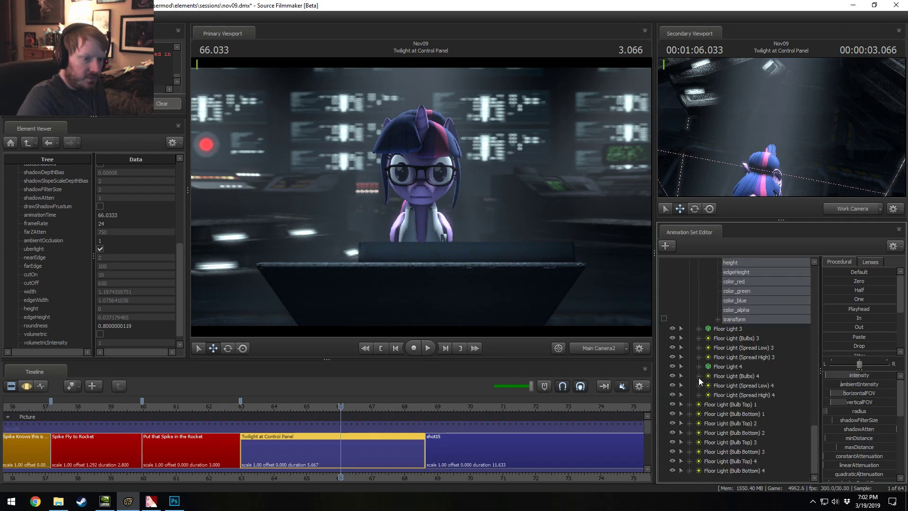
# Step: Select the intensity controls of Floor Light (Spread High) 4 and Floor Light (Spread High) 3 together
pyautogui.click(699, 395)
pyautogui.click(699, 357)
pyautogui.click(709, 414)
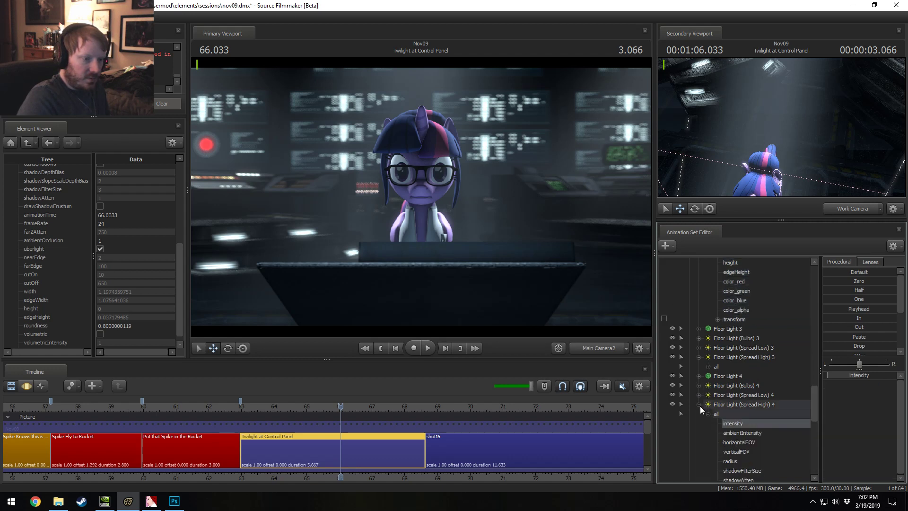
pyautogui.click(699, 405)
pyautogui.click(709, 367)
pyautogui.keyDown('ctrl'); pyautogui.click(724, 377); pyautogui.keyUp('ctrl')
pyautogui.click(699, 357)
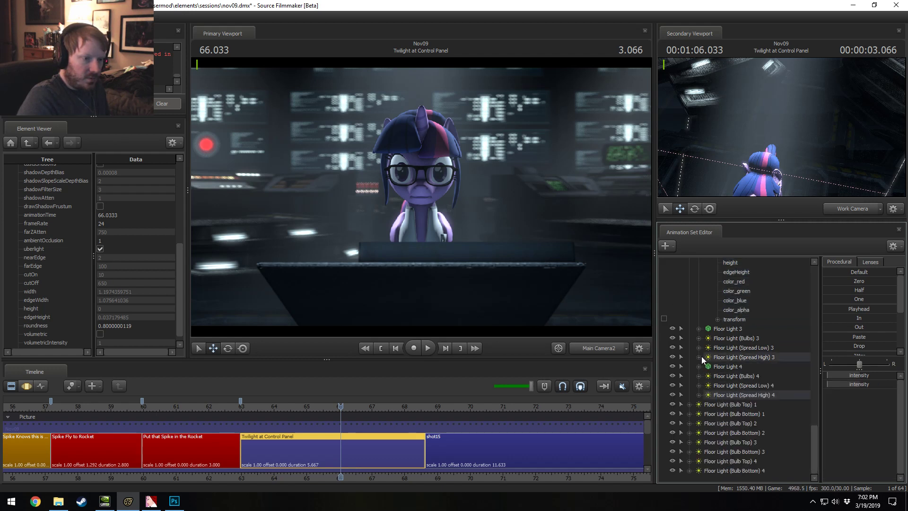
# Step: Add the intensity controls of Floor Light (Spread High) 2 and 1 to the selection and raise all four toward One
pyautogui.scroll(9, 709, 357)
pyautogui.click(739, 327)
pyautogui.click(699, 309)
pyautogui.scroll(5, 727, 334)
pyautogui.scroll(2, 730, 341)
pyautogui.click(737, 347)
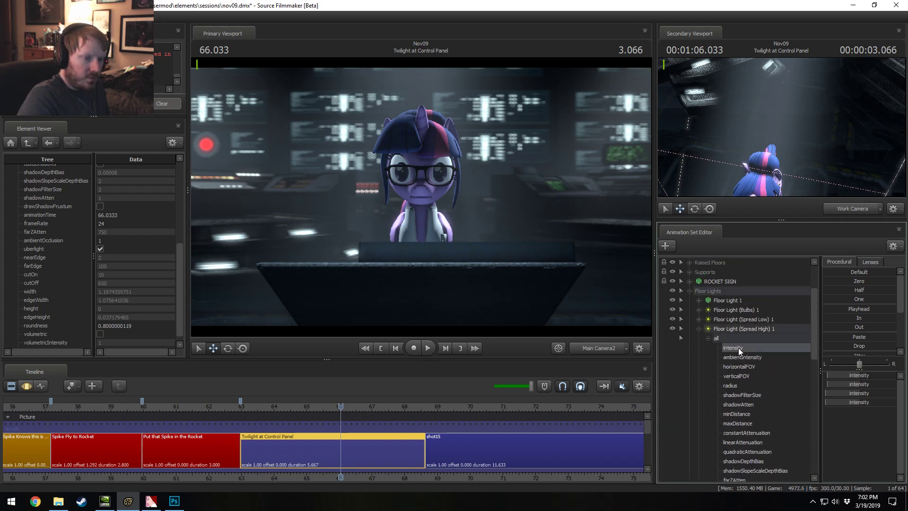
pyautogui.press('F3')
pyautogui.click(855, 299)
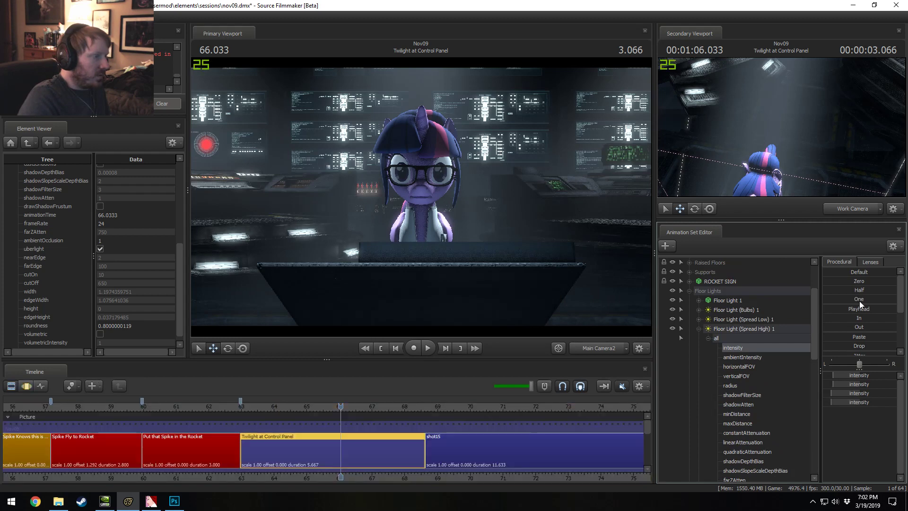
pyautogui.press('F2')
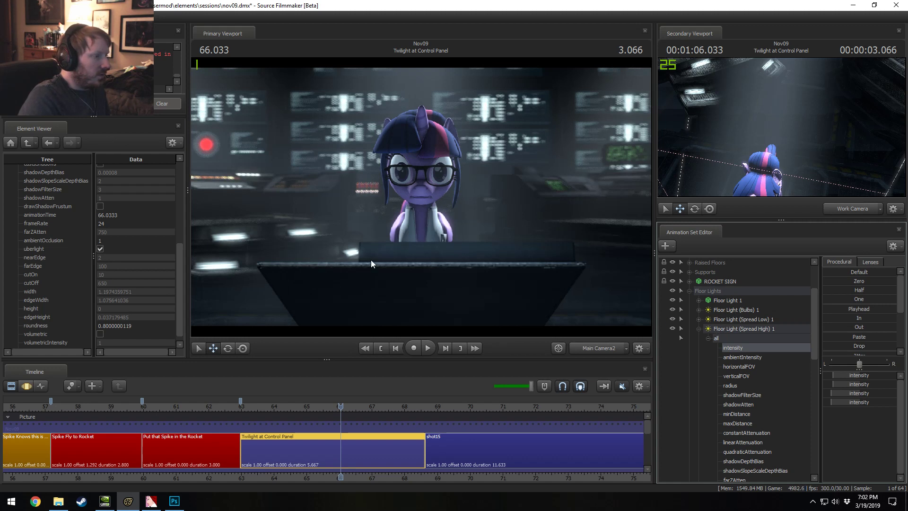
# Step: Collapse Floor Light (Spread High) 1 and slightly raise the intensity of Floor Light (Spread High) 2
pyautogui.click(698, 330)
pyautogui.click(748, 367)
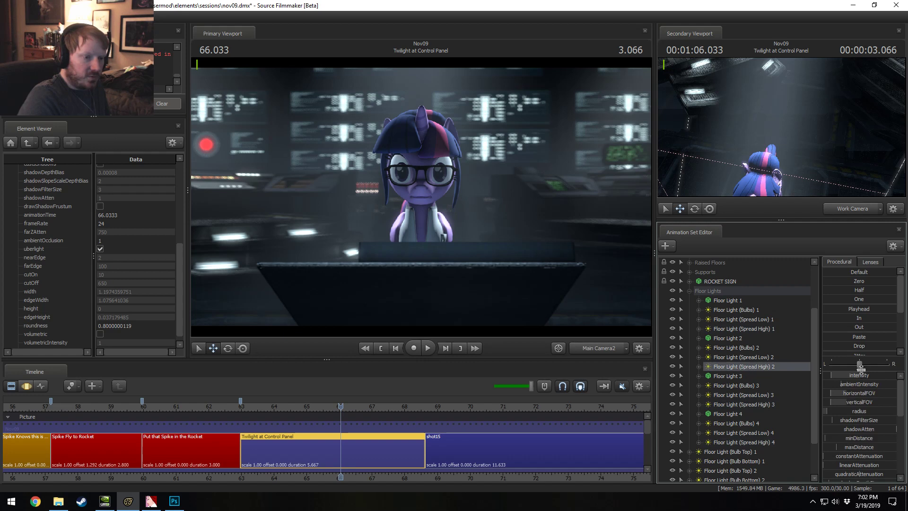
pyautogui.press('F3')
pyautogui.moveTo(859, 374); pyautogui.dragTo(863, 374)
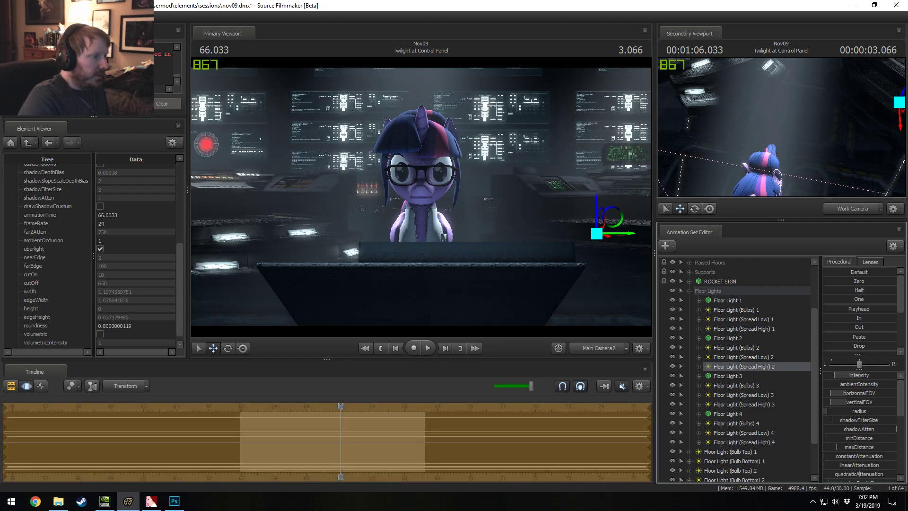
pyautogui.press('F1')
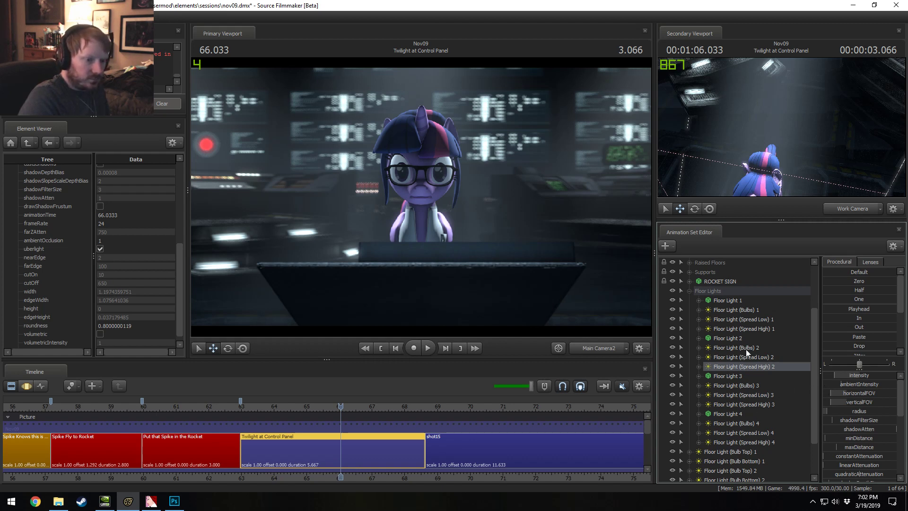
# Step: Expand Floor Light (Spread Low) 4 and Floor Light (Spread Low) 3 and select their intensity controls together
pyautogui.click(699, 433)
pyautogui.click(709, 442)
pyautogui.click(731, 452)
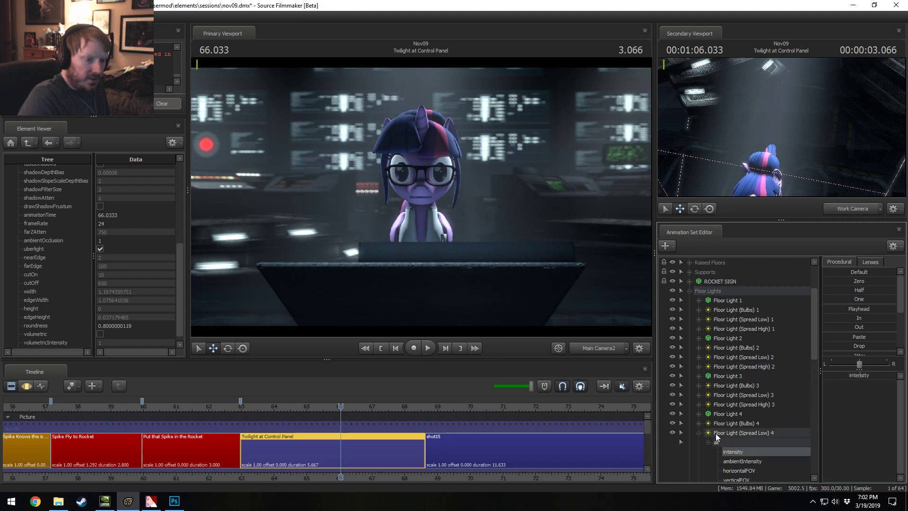
pyautogui.click(698, 395)
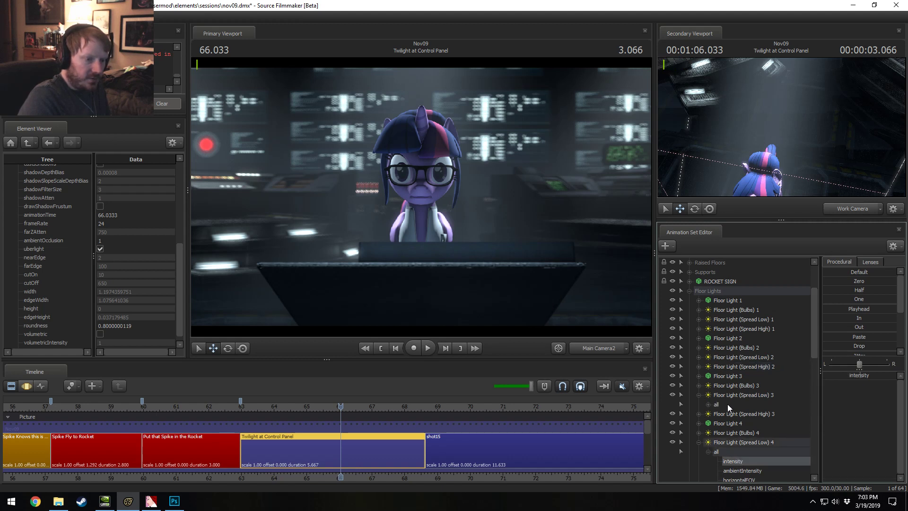
pyautogui.click(708, 405)
pyautogui.keyDown('ctrl'); pyautogui.click(735, 415); pyautogui.keyUp('ctrl')
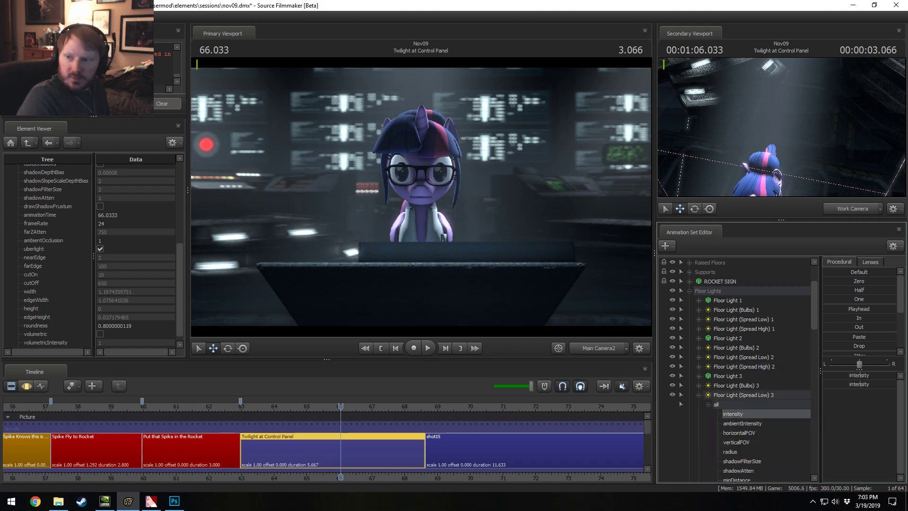
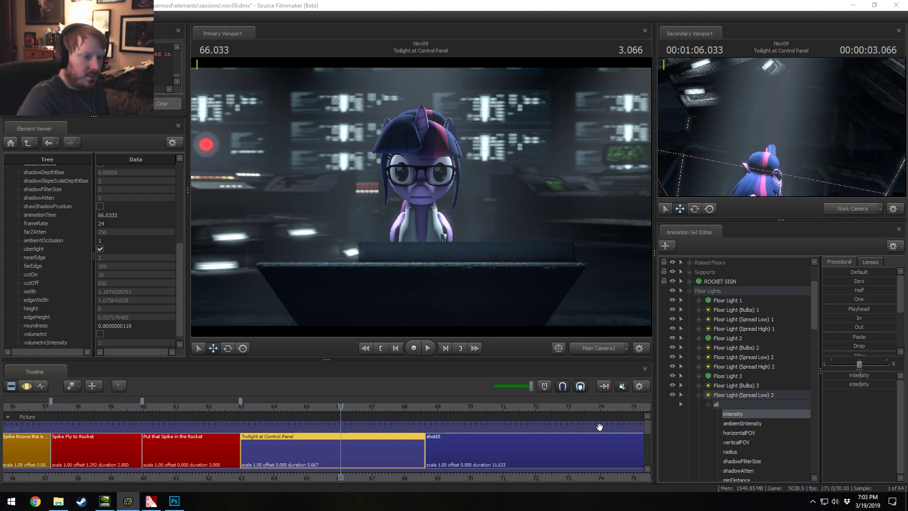
# Step: Set the playhead to 66.133 in the motion editor and inspect the floor fixtures up close with the work camera
pyautogui.doubleClick(545, 416)
pyautogui.moveTo(545, 406); pyautogui.dragTo(343, 410)
pyautogui.moveTo(848, 282); pyautogui.dragTo(797, 302)
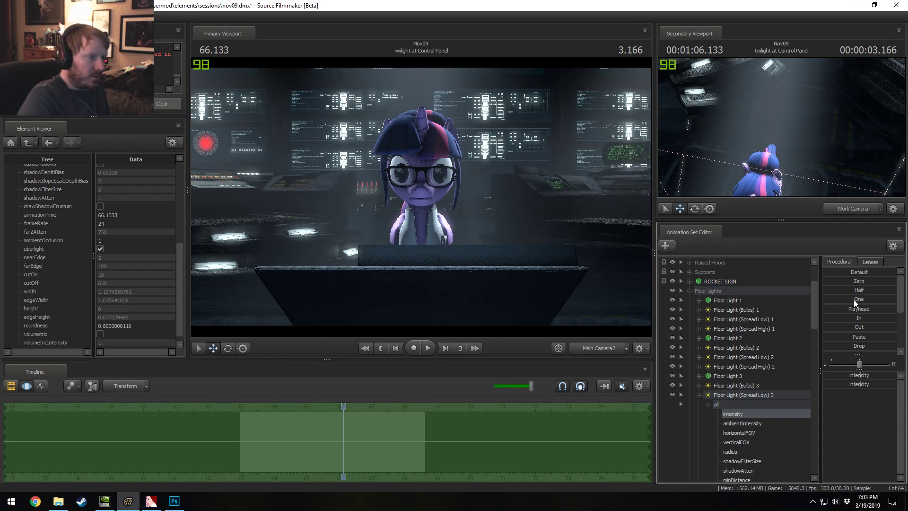
pyautogui.click(607, 348)
pyautogui.moveTo(421, 196); pyautogui.dragTo(303, 246)
pyautogui.press('w')
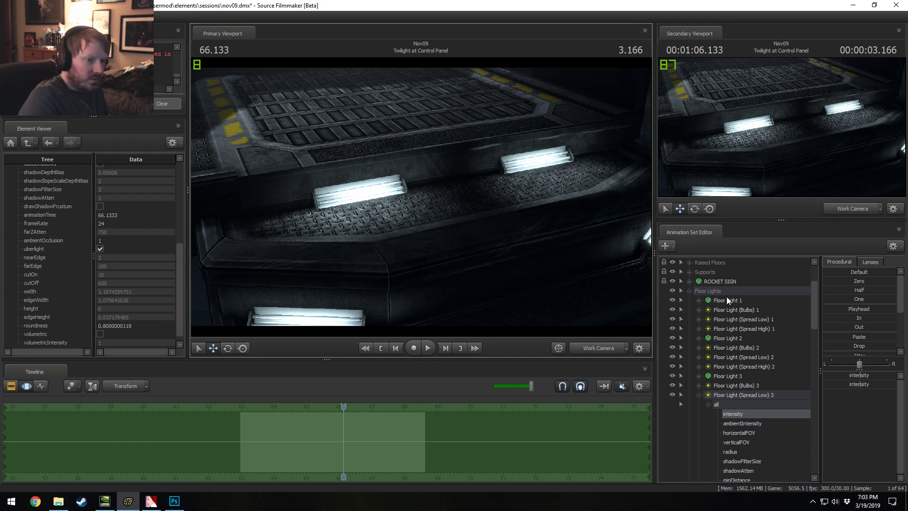
# Step: Collapse Floor Light (Spread Low) 3 and 4 and adjust the aim of Floor Light (Spread High) 4 while looking through it
pyautogui.click(698, 396)
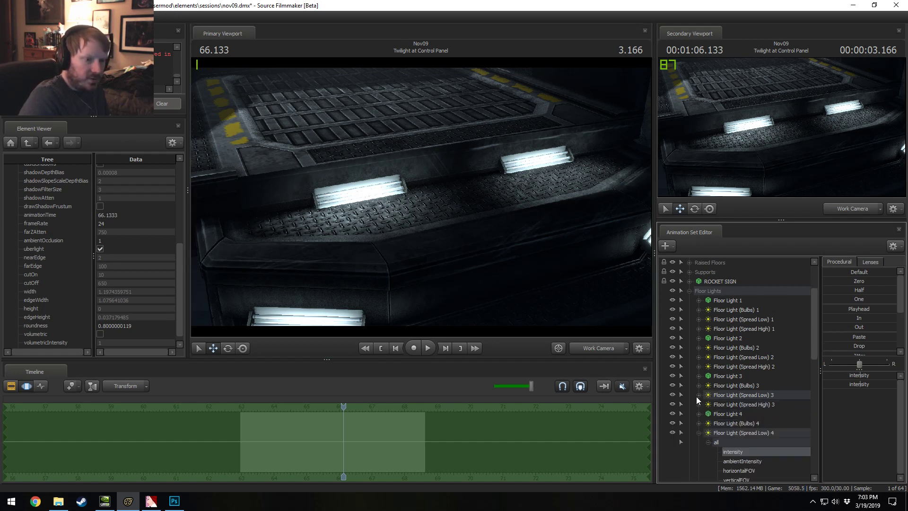
pyautogui.click(698, 433)
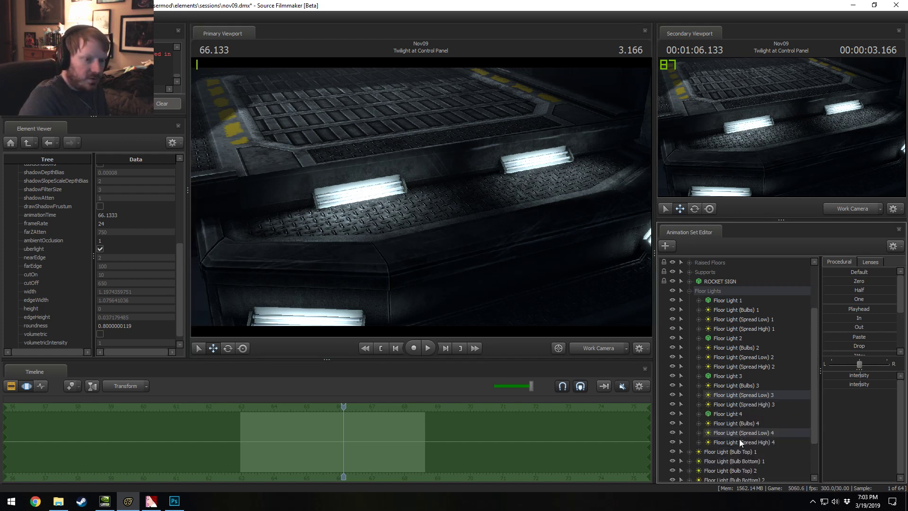
pyautogui.click(740, 442)
pyautogui.moveTo(475, 245); pyautogui.dragTo(477, 169)
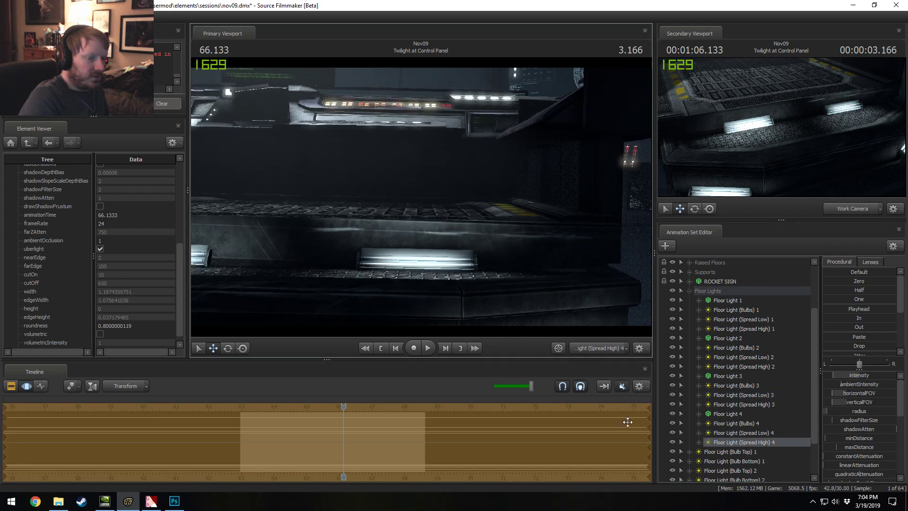
# Step: Try a higher intensity on Floor Light (Spread High) 4, comparing the result through Main Camera2 in the clip and motion editors
pyautogui.click(588, 348)
pyautogui.hotkey('ctrl', '1')
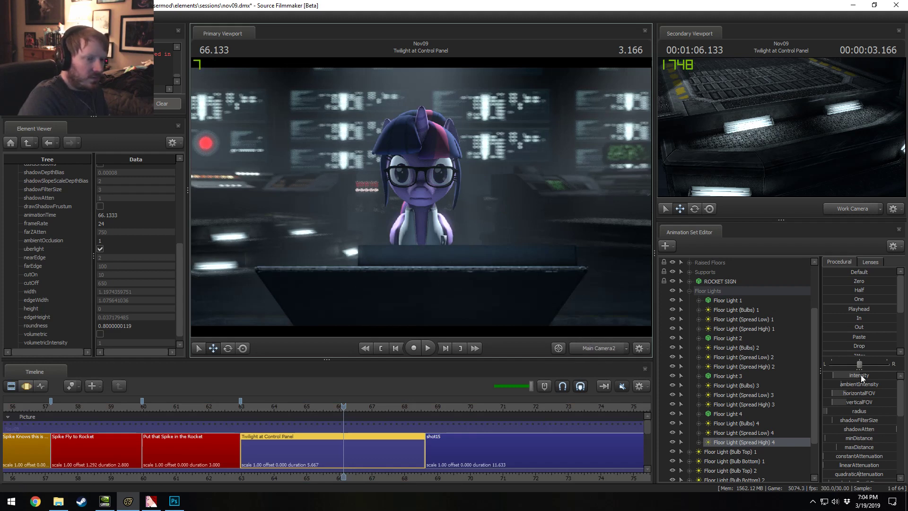
pyautogui.hotkey('ctrl', '2')
pyautogui.hotkey('ctrl', '1')
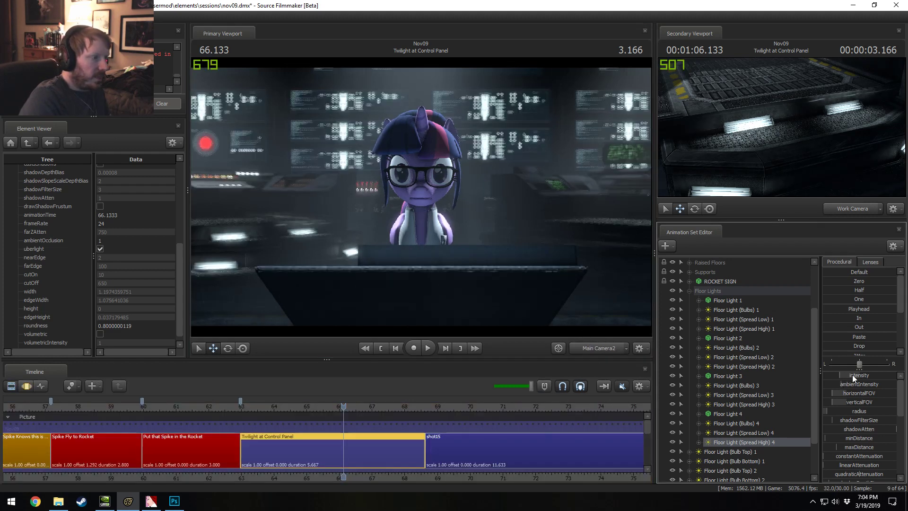
pyautogui.hotkey('ctrl', '2')
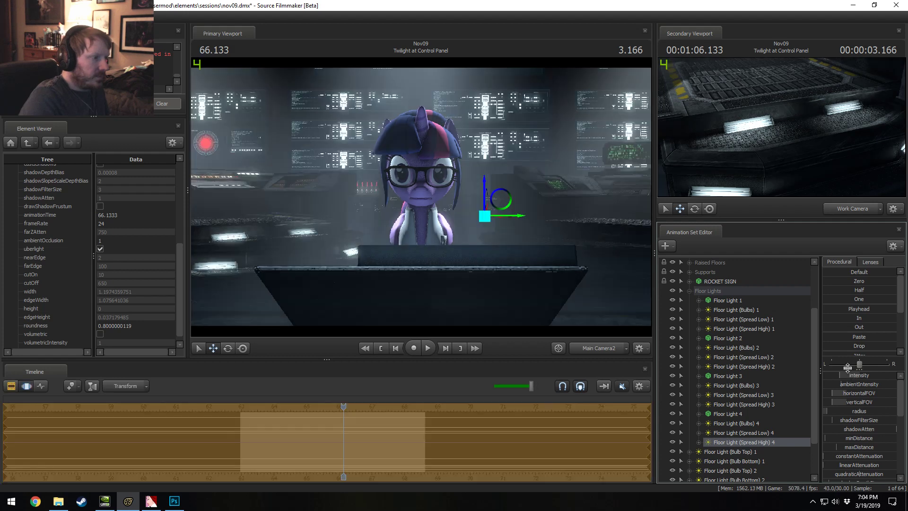
pyautogui.hotkey('ctrl', '1')
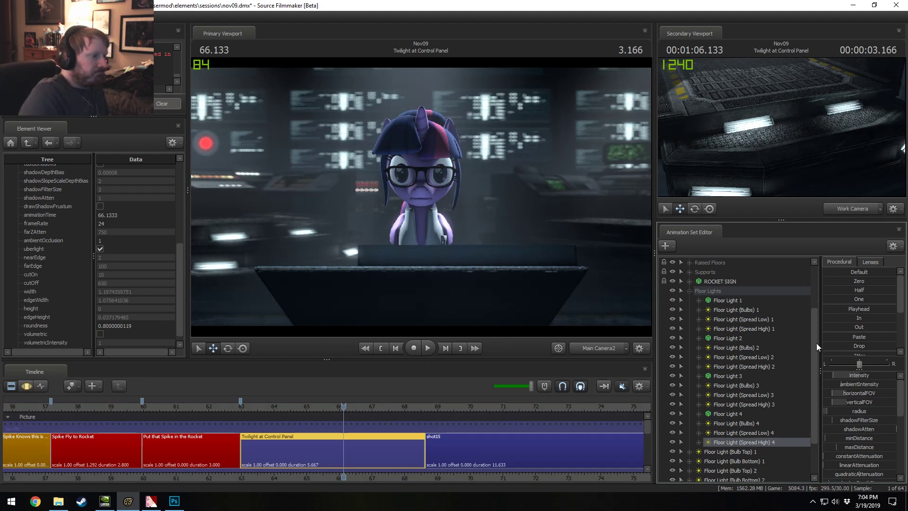
pyautogui.hotkey('ctrl', '2')
pyautogui.hotkey('ctrl', '1')
pyautogui.hotkey('ctrl', '2')
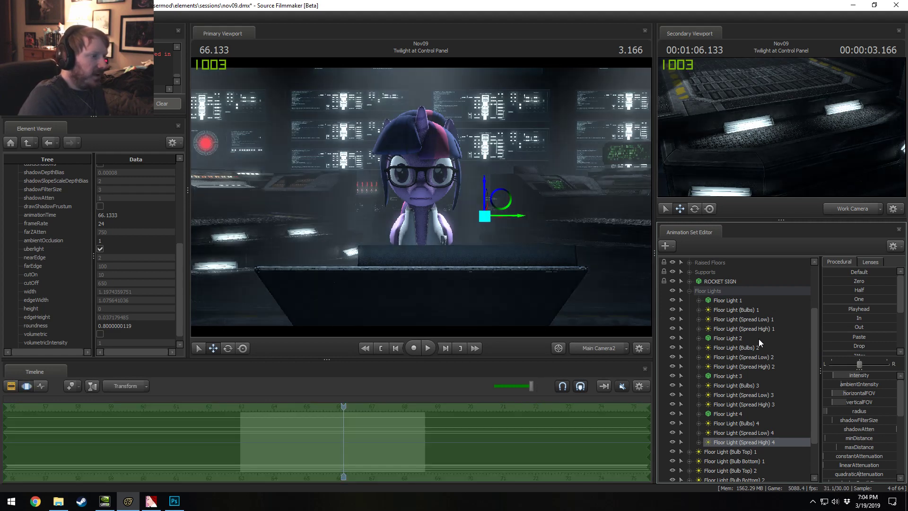
pyautogui.hotkey('ctrl', '1')
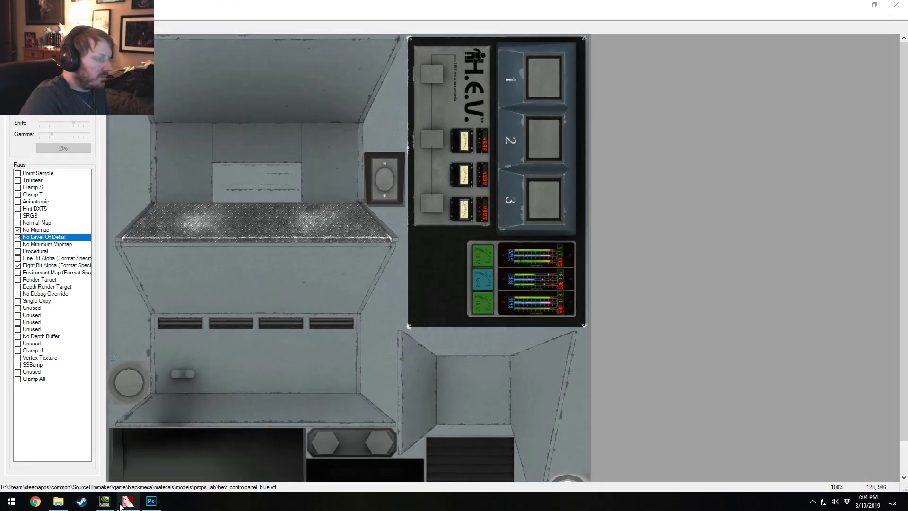
# Step: Relaunch Source Filmmaker from Steam, load the nov09 autosave session and decline removing the unsubscribed Pony glasses/sunglasses item
pyautogui.rightClick(82, 502)
pyautogui.click(57, 244)
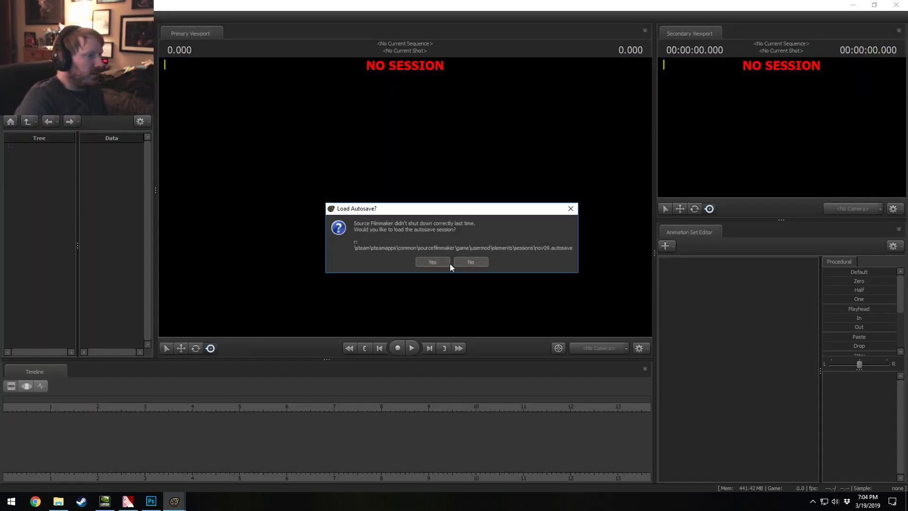
pyautogui.click(448, 263)
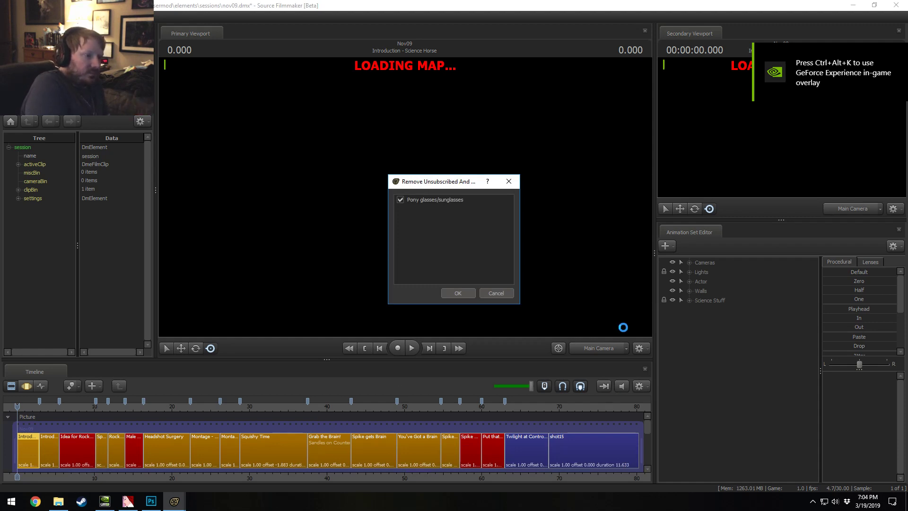
pyautogui.click(496, 294)
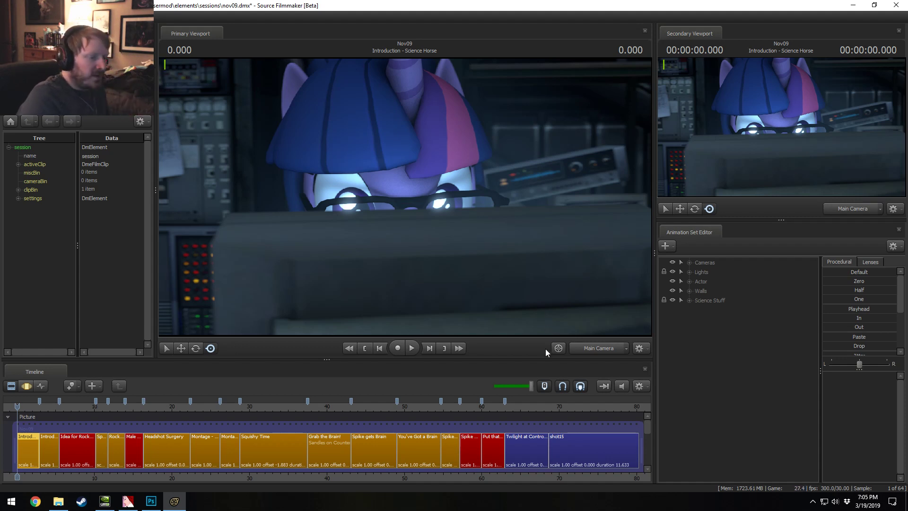
# Step: Place the playhead at 65.133 in the Twilight at Control Panel shot and frame the floor fixtures with the work camera
pyautogui.click(521, 411)
pyautogui.click(526, 447)
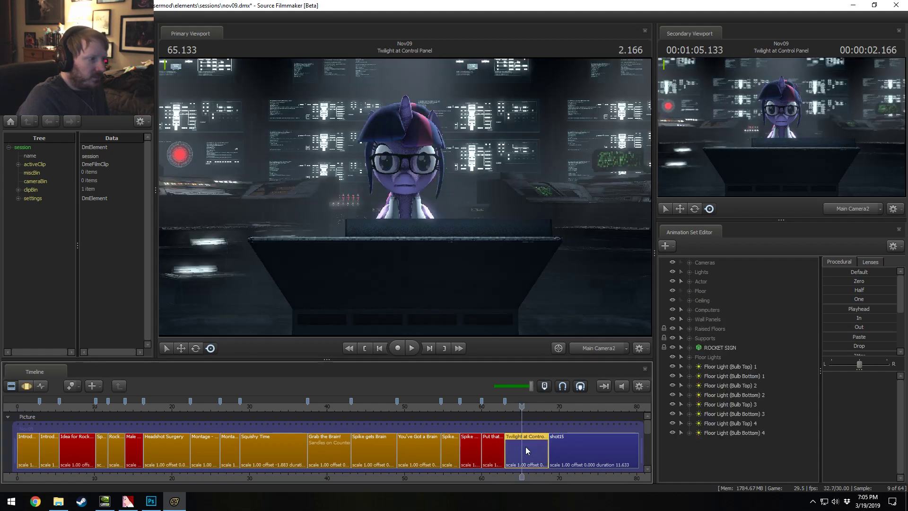
pyautogui.click(588, 346)
pyautogui.press('w')
pyautogui.moveTo(405, 197); pyautogui.dragTo(331, 208)
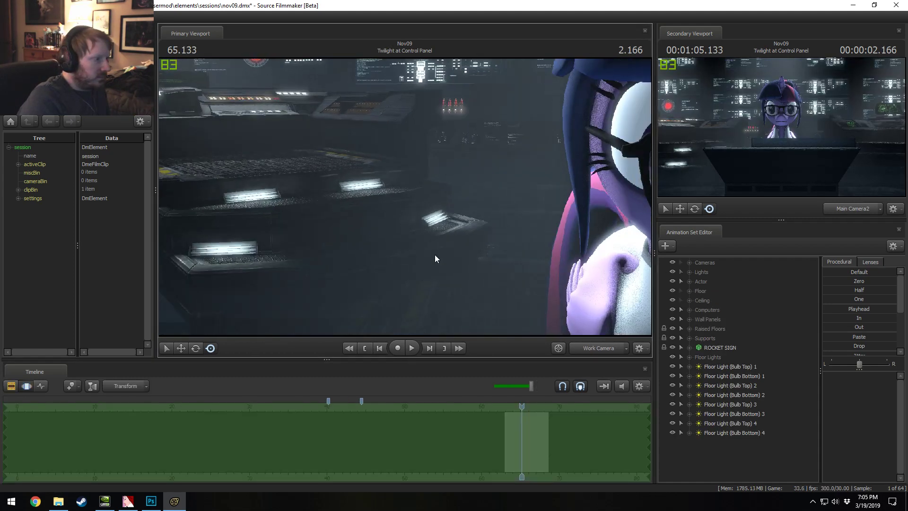
# Step: Select the lights from Floor Light (Bulb Top) 1 to Floor Light (Bulb Bottom) 4 and move them into the Floor Lights group
pyautogui.moveTo(735, 366); pyautogui.dragTo(737, 438)
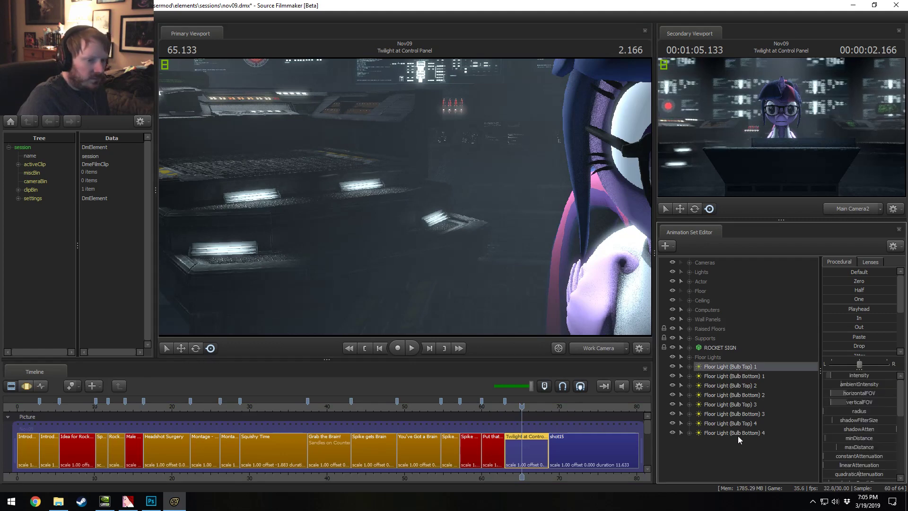
pyautogui.keyDown('ctrl'); pyautogui.click(589, 351); pyautogui.keyUp('ctrl')
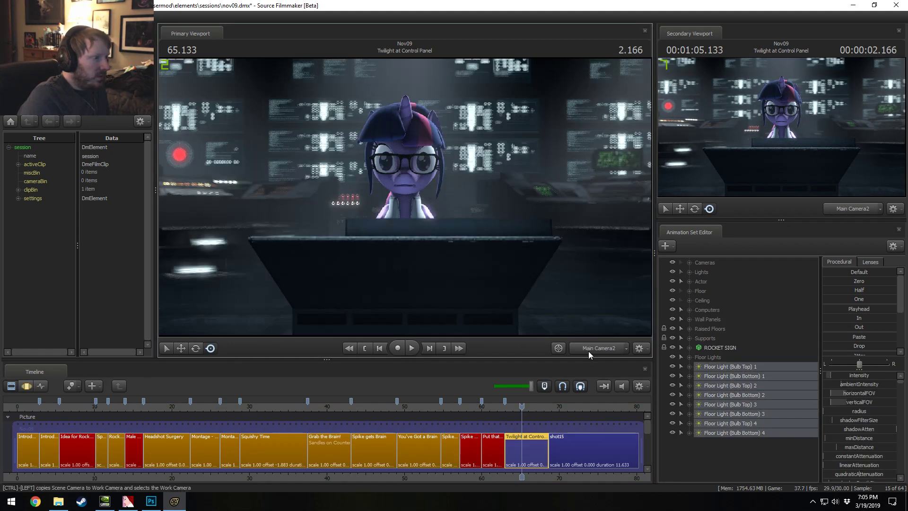
pyautogui.moveTo(498, 269); pyautogui.dragTo(405, 197)
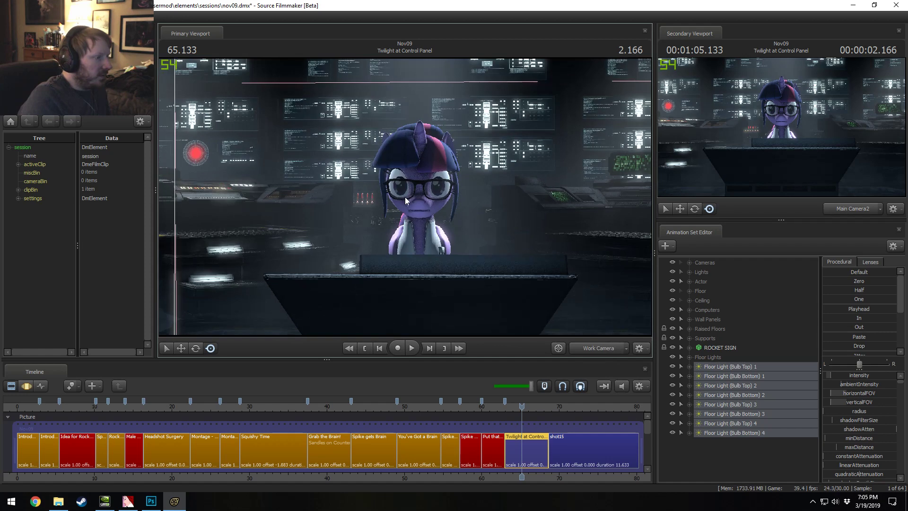
pyautogui.click(712, 355)
pyautogui.moveTo(728, 368)
pyautogui.mouseDown()
pyautogui.moveTo(753, 433)
pyautogui.moveTo(714, 348)
pyautogui.moveTo(717, 358)
pyautogui.mouseUp()
# Step: Copy all animation sets in the Floor Lights group and paste them as a second set of fixtures and lights
pyautogui.click(690, 357)
pyautogui.click(716, 357)
pyautogui.rightClick(736, 379)
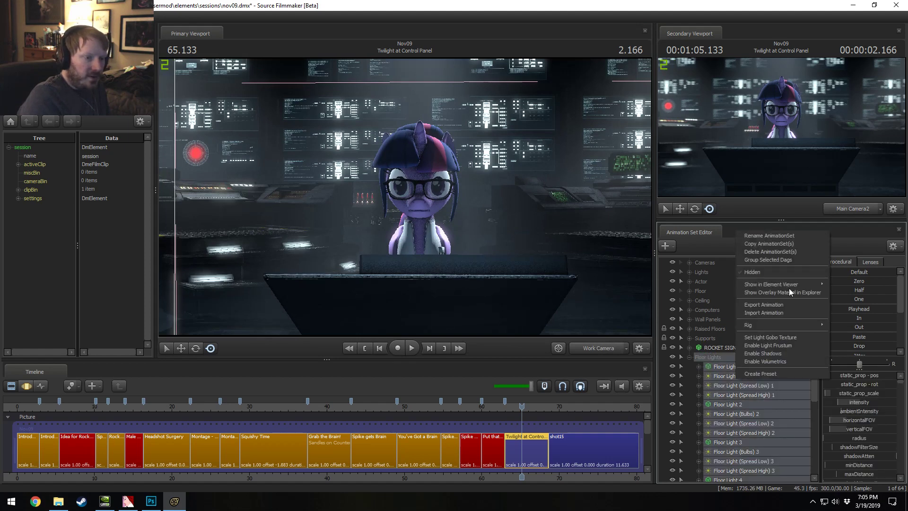
pyautogui.click(766, 243)
pyautogui.click(689, 357)
pyautogui.rightClick(718, 403)
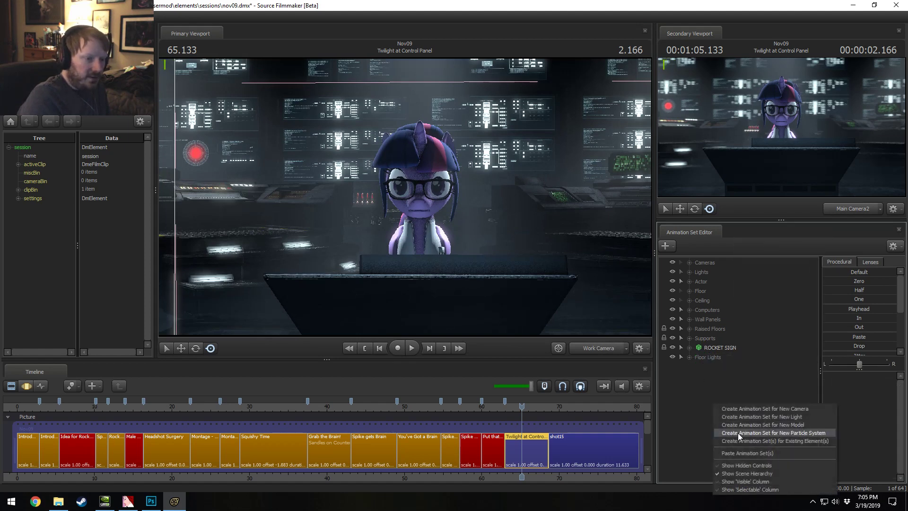
pyautogui.click(757, 453)
# Step: Select every pasted set from Floor Light 5 to Floor Light (Bulb Bottom) 8 and rotate them to suit the opposite raised platform
pyautogui.click(710, 369)
pyautogui.scroll(-4, 716, 393)
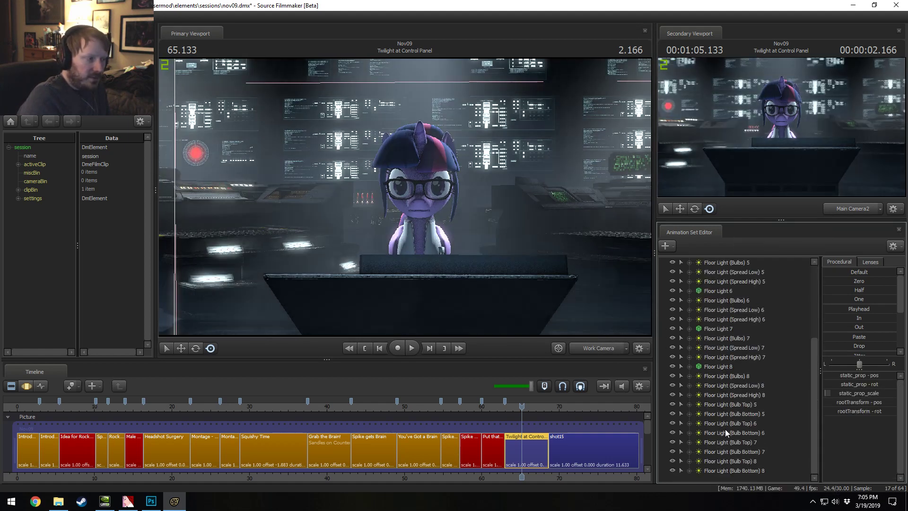
pyautogui.keyDown('shift'); pyautogui.click(740, 471); pyautogui.keyUp('shift')
pyautogui.press('F3')
pyautogui.moveTo(568, 293); pyautogui.dragTo(594, 324)
pyautogui.moveTo(492, 190); pyautogui.dragTo(348, 205)
pyautogui.rightClick(492, 229)
pyautogui.click(512, 255)
pyautogui.press('e')
pyautogui.moveTo(303, 237); pyautogui.dragTo(620, 218)
# Step: Move the duplicated floor lights onto the steps of the opposite raised platform and adjust their height to sit on the ledges
pyautogui.press('w')
pyautogui.press('w')
pyautogui.moveTo(405, 197)
pyautogui.mouseDown()
pyautogui.moveTo(466, 212)
pyautogui.moveTo(403, 196)
pyautogui.moveTo(355, 237)
pyautogui.moveTo(336, 235)
pyautogui.moveTo(381, 224)
pyautogui.moveTo(398, 206)
pyautogui.mouseUp()
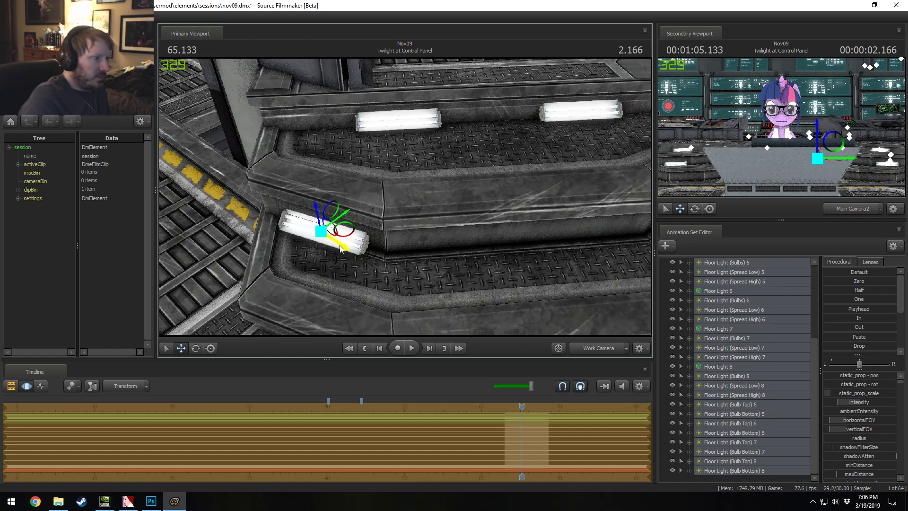
pyautogui.moveTo(404, 197); pyautogui.dragTo(357, 187)
pyautogui.moveTo(179, 195); pyautogui.dragTo(179, 207)
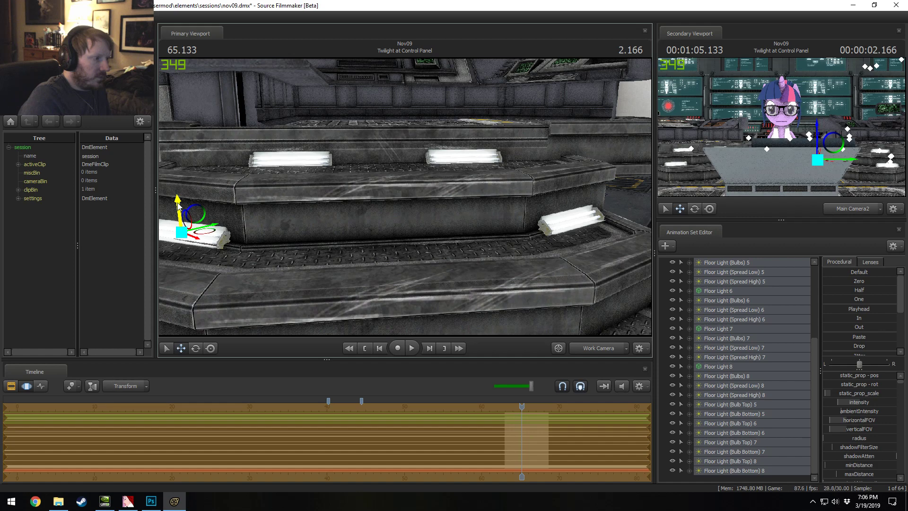
pyautogui.rightClick(282, 212)
pyautogui.click(300, 239)
pyautogui.moveTo(300, 239); pyautogui.dragTo(265, 258)
pyautogui.moveTo(405, 197); pyautogui.dragTo(326, 215)
# Step: Check the duplicated floor lights by playing the shot through Main Camera2 and inspecting the platforms with the work camera
pyautogui.press('F2')
pyautogui.press('s')
pyautogui.moveTo(394, 214); pyautogui.dragTo(381, 221)
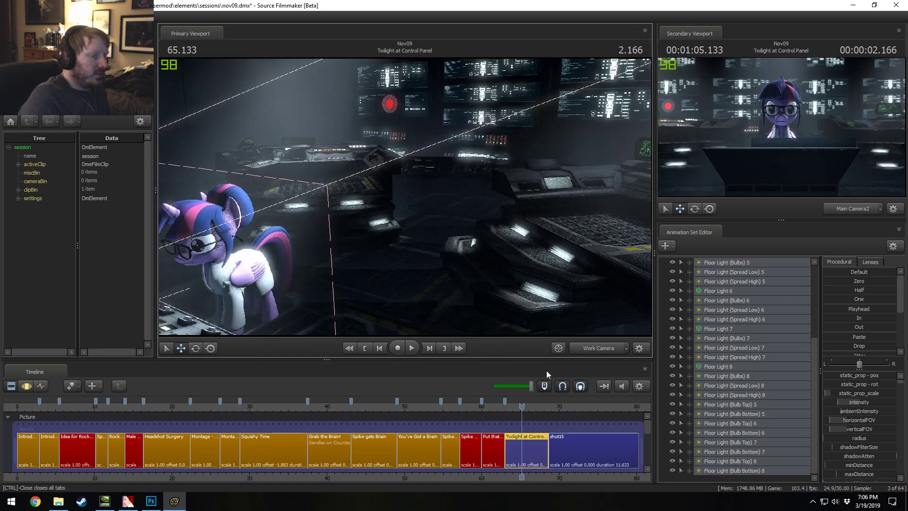
pyautogui.click(586, 351)
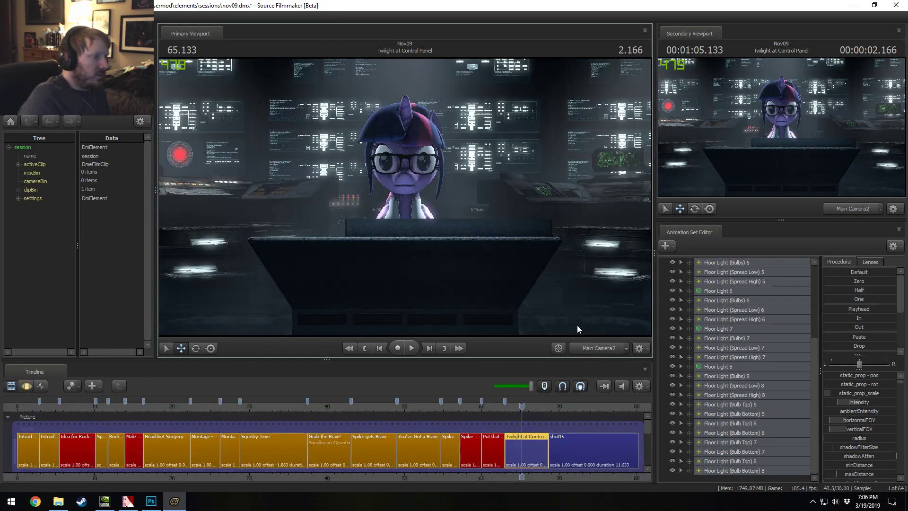
pyautogui.press('space')
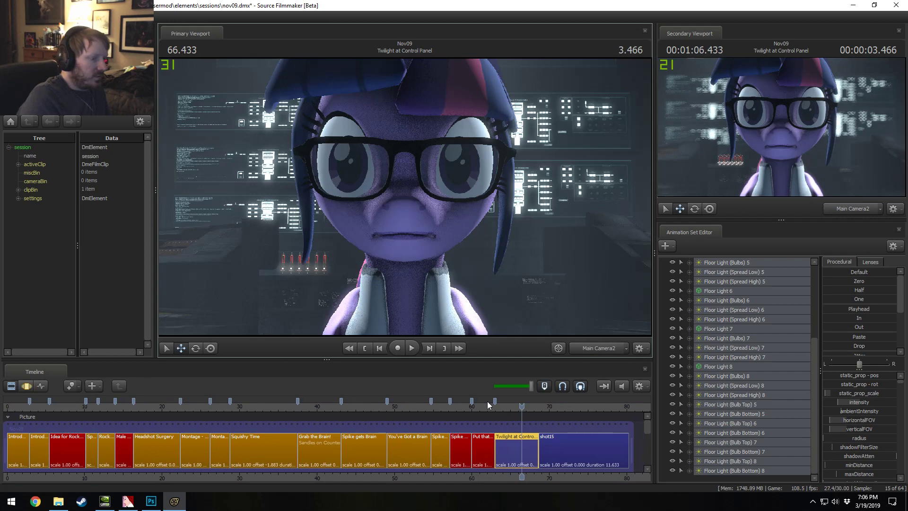
pyautogui.click(513, 406)
pyautogui.moveTo(512, 406)
pyautogui.mouseDown()
pyautogui.moveTo(524, 406)
pyautogui.moveTo(504, 404)
pyautogui.mouseUp()
pyautogui.press('space')
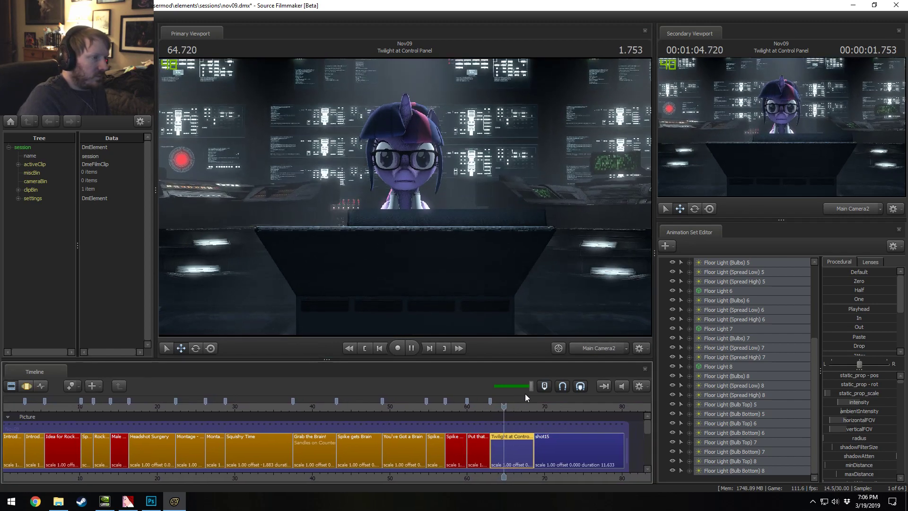
pyautogui.press('space')
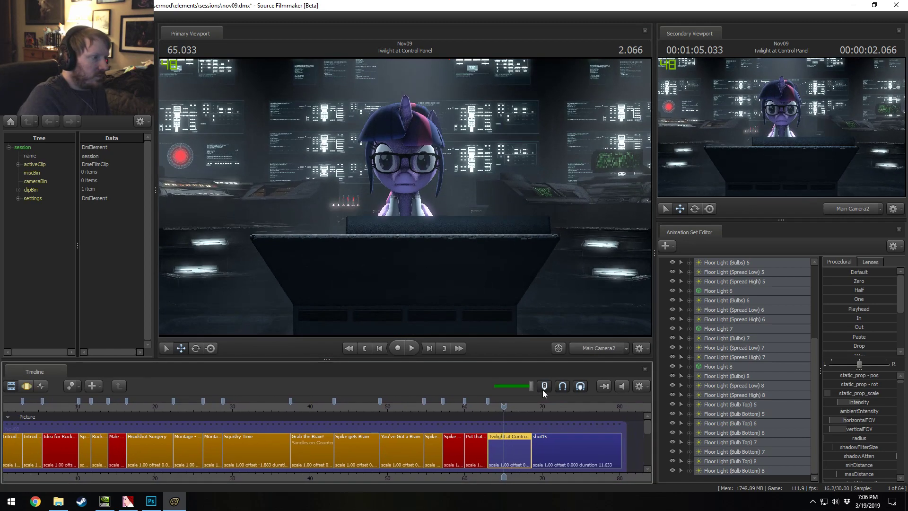
pyautogui.keyDown('ctrl'); pyautogui.click(608, 352); pyautogui.keyUp('ctrl')
pyautogui.moveTo(405, 197); pyautogui.dragTo(457, 221)
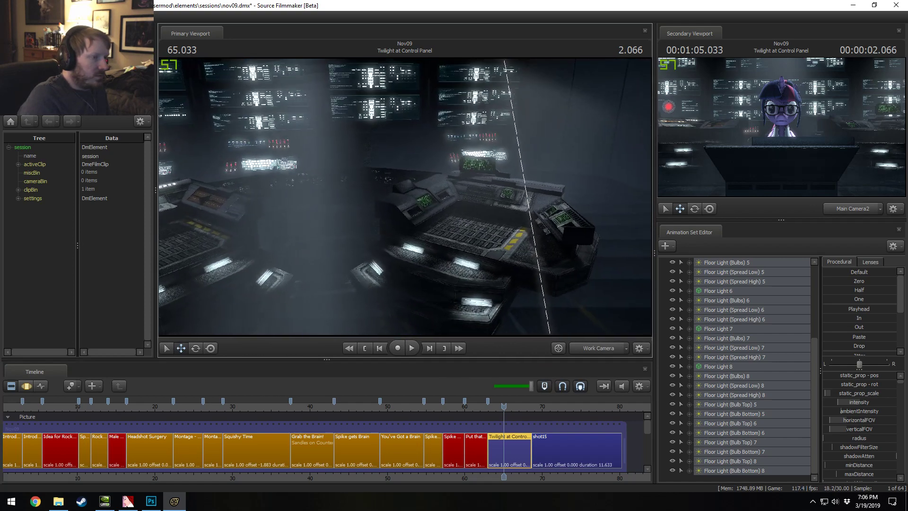
pyautogui.moveTo(432, 203); pyautogui.dragTo(405, 197, button='right')
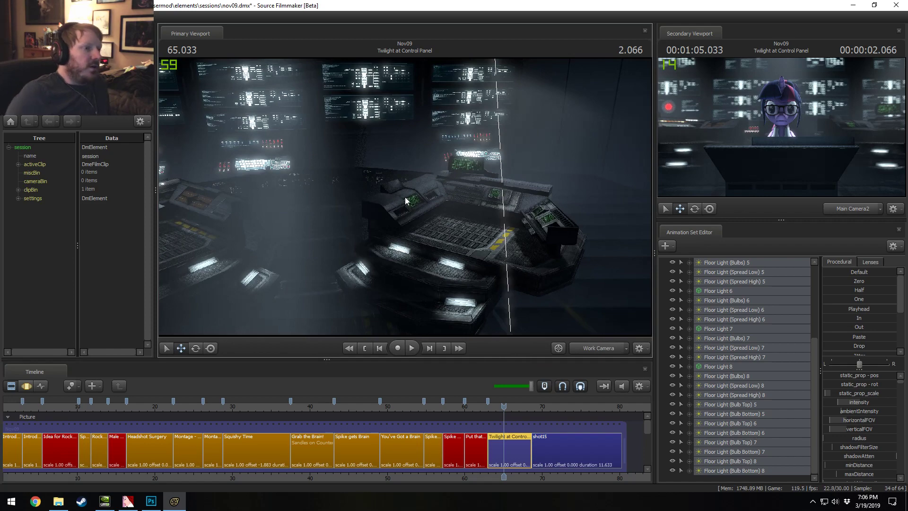
# Step: Inspect the duplicated floor lights from several angles with the work camera, comparing them with the playing view through Main Camera2
pyautogui.moveTo(536, 224); pyautogui.dragTo(480, 193)
pyautogui.moveTo(444, 216); pyautogui.dragTo(431, 215, button='right')
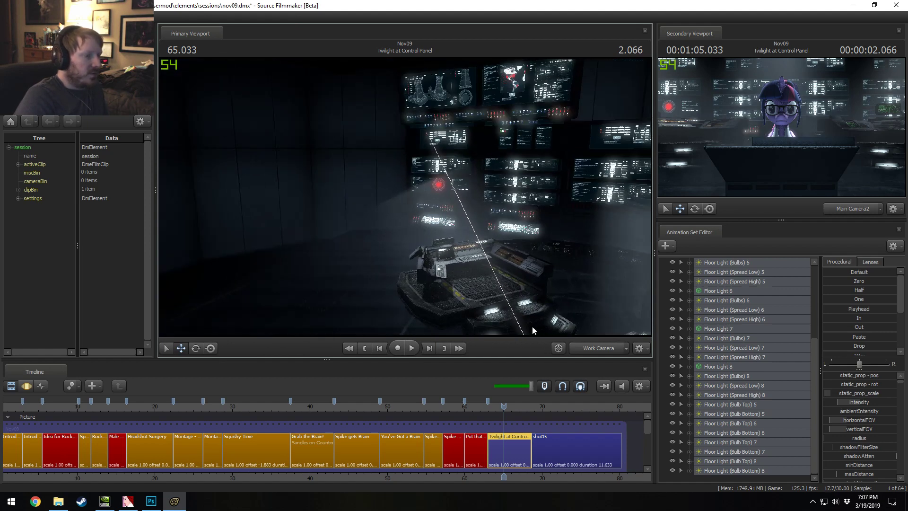
pyautogui.click(591, 346)
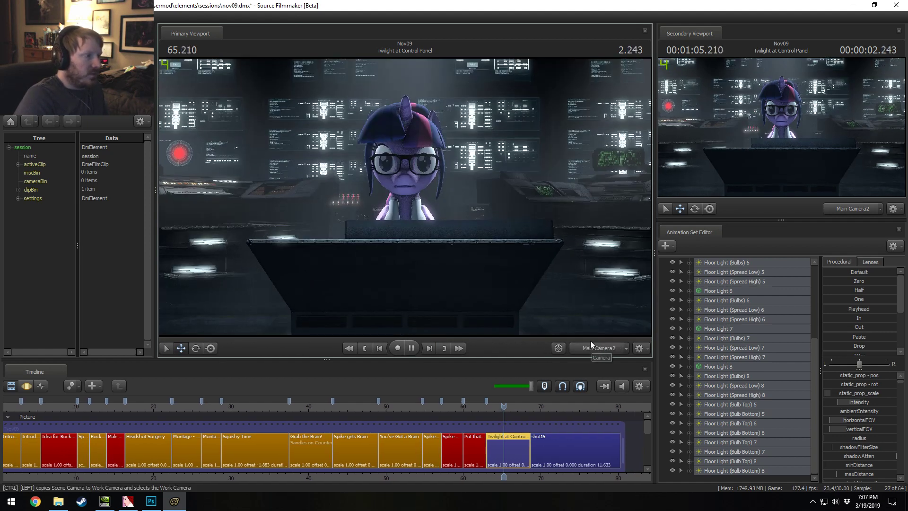
pyautogui.click(592, 345)
pyautogui.moveTo(405, 196)
pyautogui.mouseDown()
pyautogui.moveTo(424, 212)
pyautogui.moveTo(457, 212)
pyautogui.moveTo(493, 232)
pyautogui.moveTo(493, 253)
pyautogui.moveTo(405, 200)
pyautogui.mouseUp()
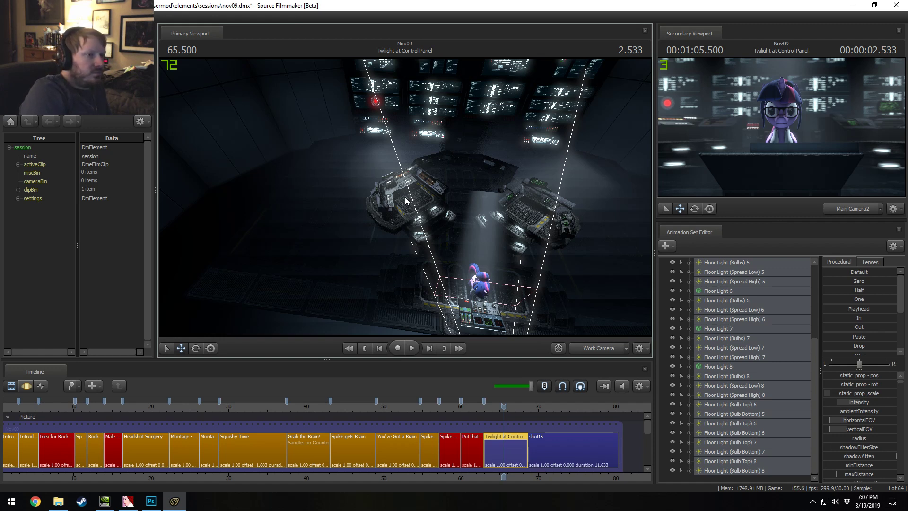
pyautogui.press('w')
pyautogui.moveTo(513, 206); pyautogui.dragTo(615, 201)
# Step: Turn off the viewport's lighting and examine the raised platforms, walls and computer bank in the unlit set
pyautogui.rightClick(410, 192)
pyautogui.click(436, 224)
pyautogui.moveTo(435, 224); pyautogui.dragTo(324, 199)
pyautogui.moveTo(386, 201); pyautogui.dragTo(413, 188)
pyautogui.moveTo(409, 137); pyautogui.dragTo(389, 128)
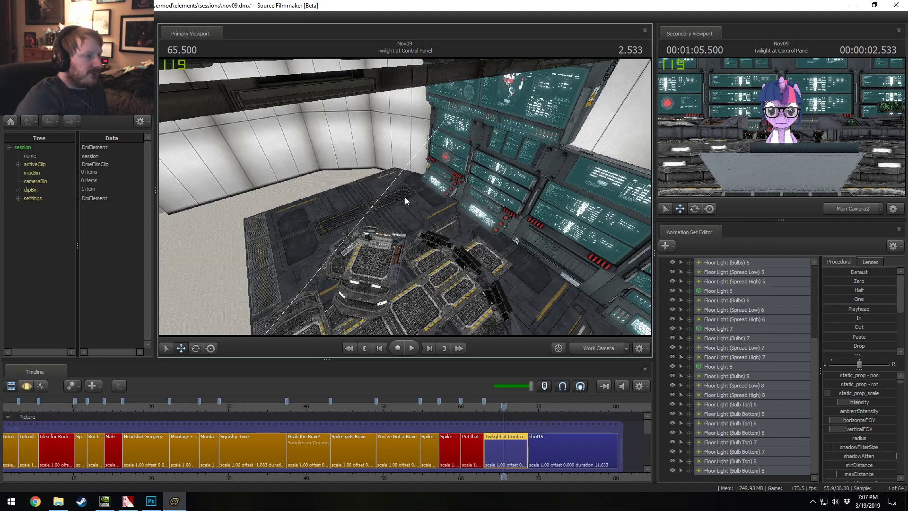
# Step: Compare the unlit set through Main Camera2 and the work camera, with the playhead moved to the start of the Twilight at Control Panel shot
pyautogui.scroll(4, 683, 296)
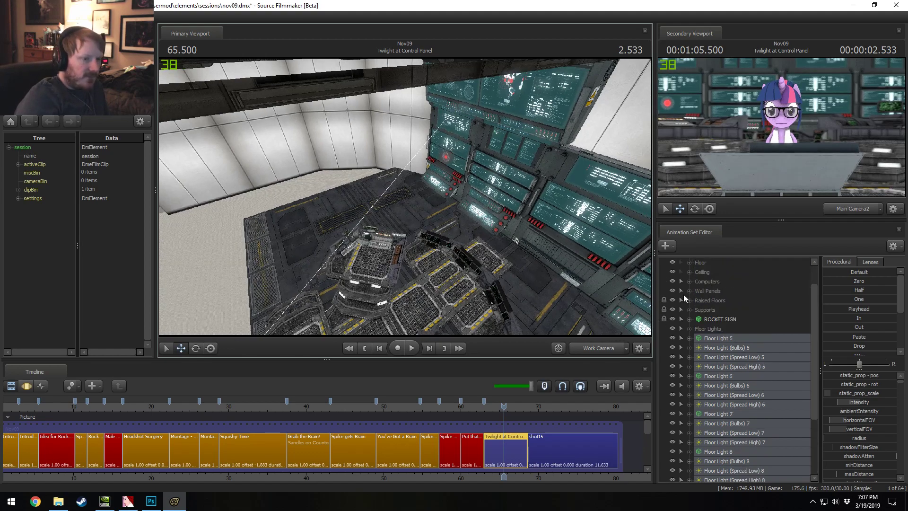
pyautogui.moveTo(405, 197); pyautogui.dragTo(419, 212)
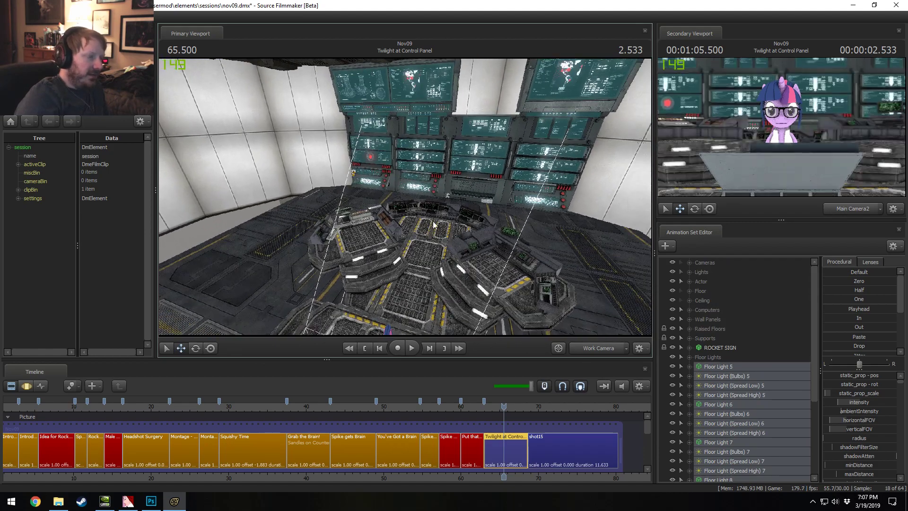
pyautogui.click(590, 350)
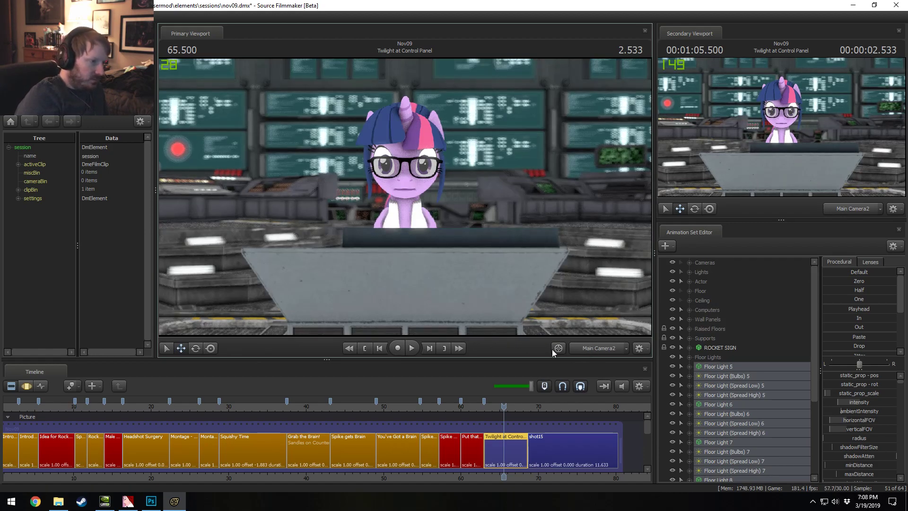
pyautogui.scroll(5, 501, 437)
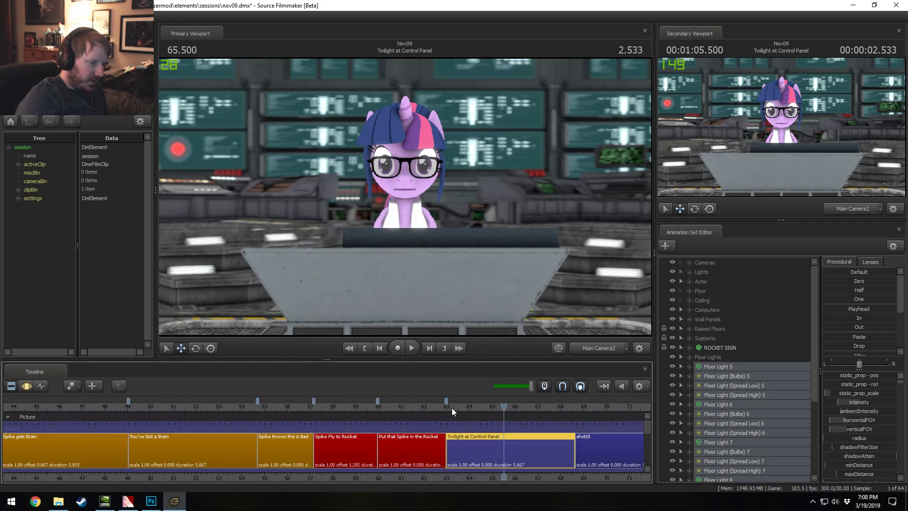
pyautogui.click(448, 408)
pyautogui.click(596, 348)
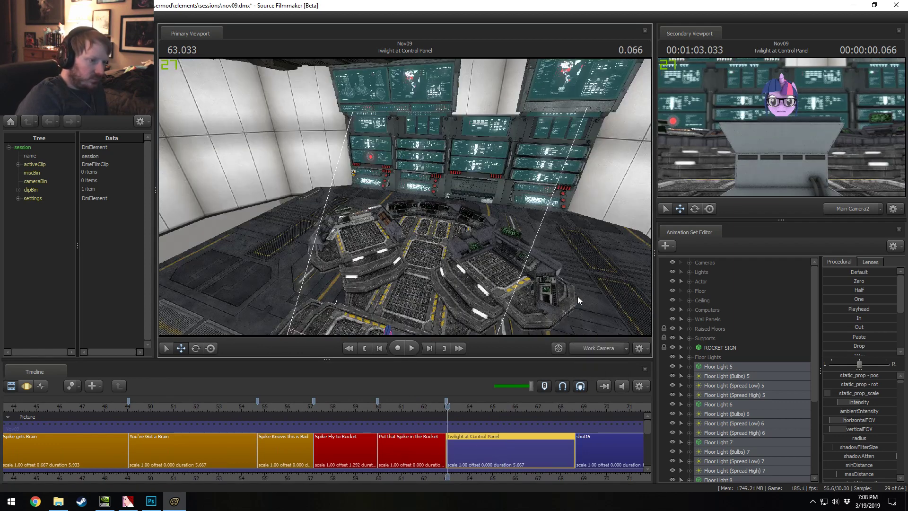
# Step: Play the start of the shot, check the lit result through Main Camera2, and bring the work camera close to the ROCKET sign
pyautogui.press('space')
pyautogui.press('space')
pyautogui.click(594, 345)
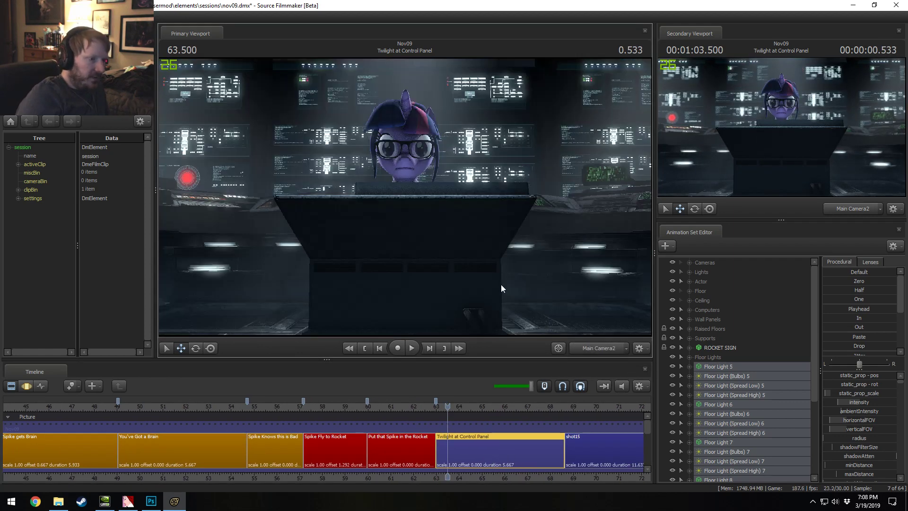
pyautogui.click(589, 348)
pyautogui.moveTo(405, 197)
pyautogui.mouseDown()
pyautogui.moveTo(549, 209)
pyautogui.moveTo(563, 232)
pyautogui.moveTo(571, 227)
pyautogui.moveTo(417, 163)
pyautogui.moveTo(405, 196)
pyautogui.mouseUp()
pyautogui.press('w')
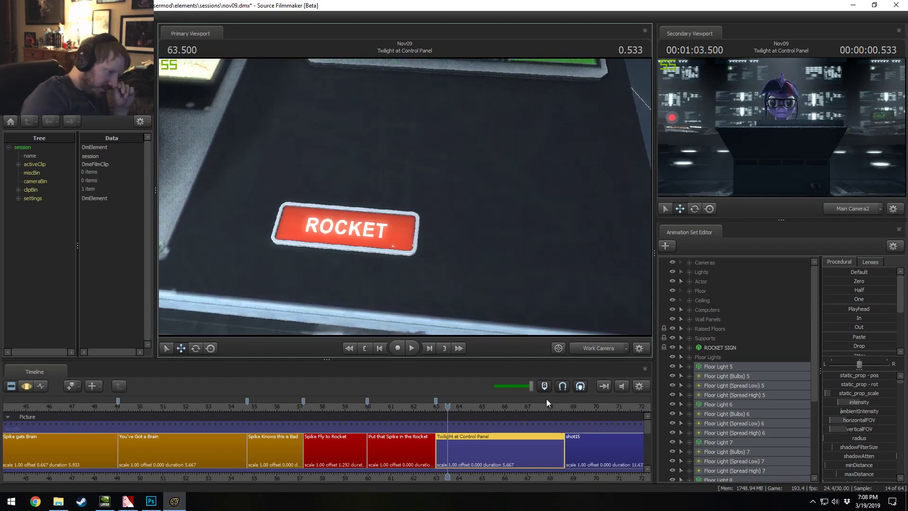
# Step: Collapse the Floor Lights group and move it between the Raised Floors and Supports groups in the animation set list
pyautogui.doubleClick(708, 356)
pyautogui.moveTo(695, 353); pyautogui.dragTo(704, 334)
pyautogui.moveTo(630, 305); pyautogui.dragTo(629, 305)
# Step: Pull the work camera back from the ROCKET sign and turn off the viewport's lighting to see both platforms
pyautogui.moveTo(405, 197); pyautogui.dragTo(405, 258)
pyautogui.press('s')
pyautogui.rightClick(406, 202)
pyautogui.click(431, 227)
# Step: Expand the Supports group, select Support 1, and examine the room's walls, ceiling and platforms
pyautogui.click(681, 348)
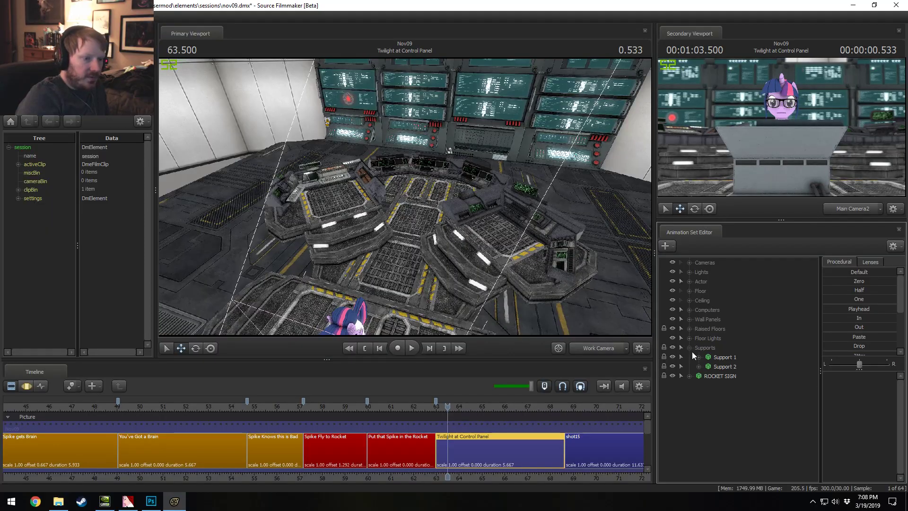
pyautogui.click(719, 357)
pyautogui.moveTo(431, 227); pyautogui.dragTo(431, 227)
pyautogui.moveTo(295, 189); pyautogui.dragTo(295, 190)
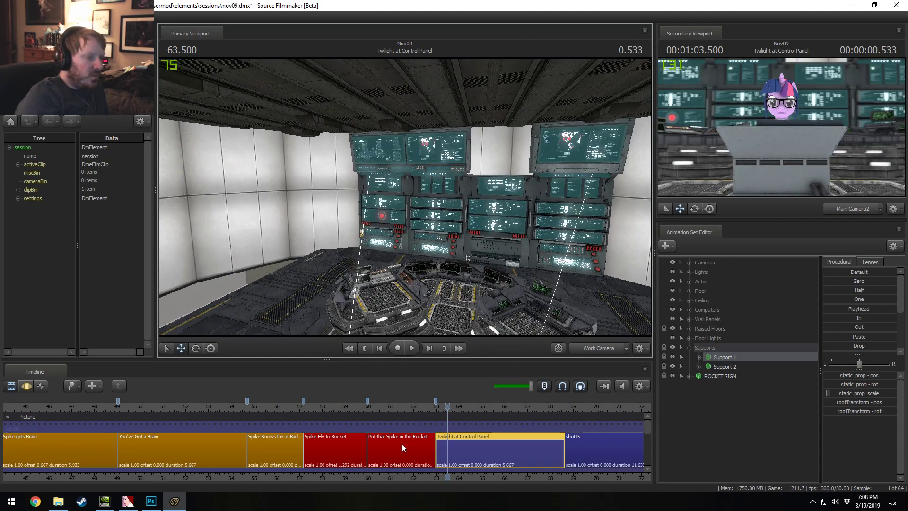
pyautogui.moveTo(448, 408)
pyautogui.mouseDown()
pyautogui.moveTo(482, 408)
pyautogui.moveTo(437, 408)
pyautogui.moveTo(450, 409)
pyautogui.mouseUp()
pyautogui.moveTo(412, 217); pyautogui.dragTo(412, 269)
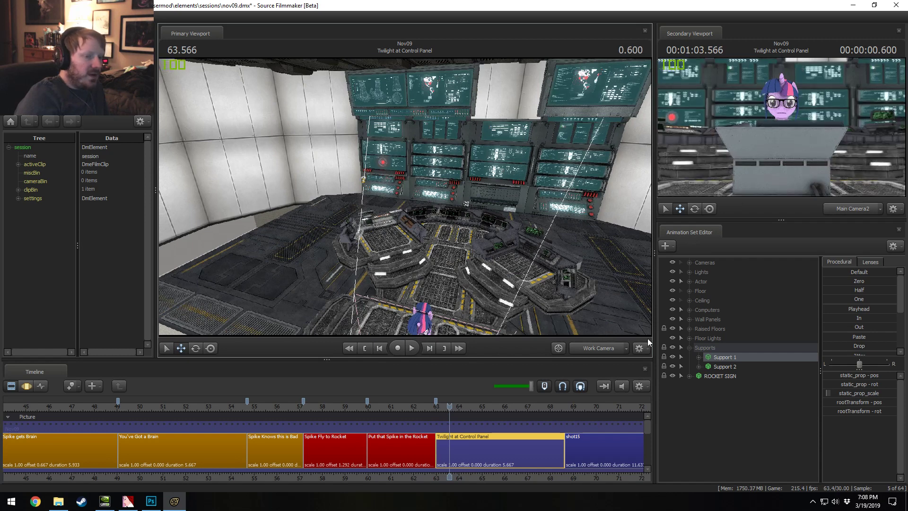
# Step: Start creating an animation set for a new model and filter the model list by "support"
pyautogui.rightClick(763, 416)
pyautogui.click(827, 436)
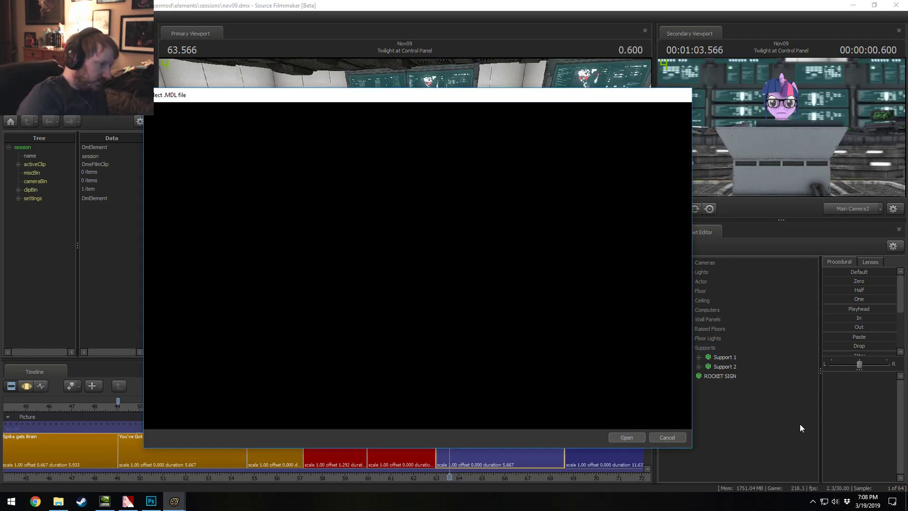
pyautogui.write('supp')
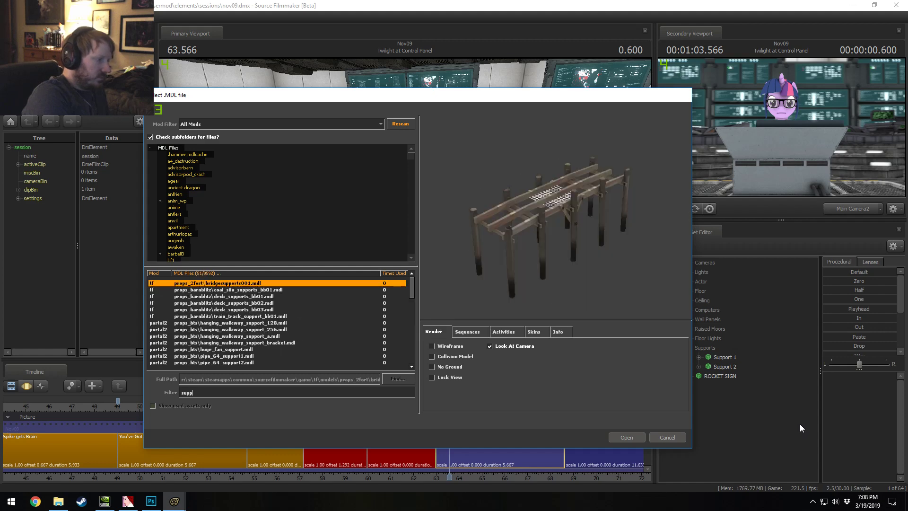
pyautogui.write('port')
pyautogui.press('Left')
pyautogui.press('Left')
pyautogui.press('Left')
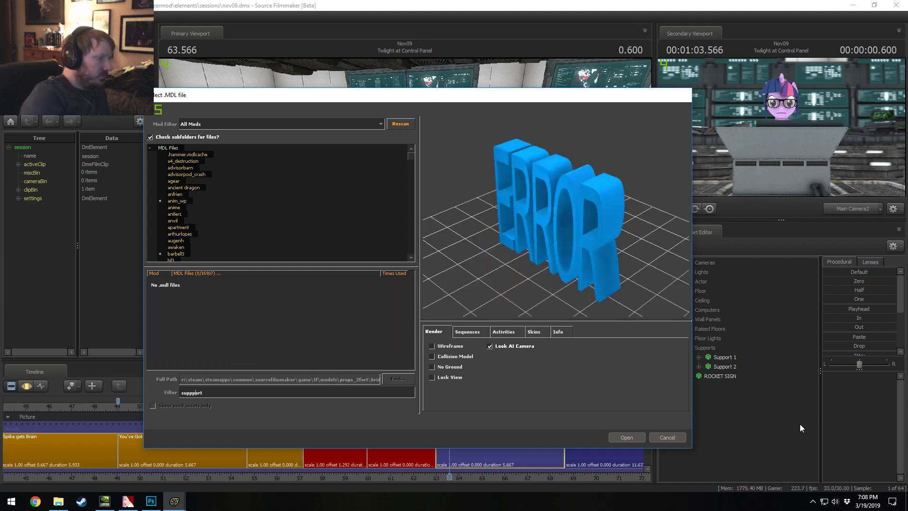
pyautogui.press('BackSpace')
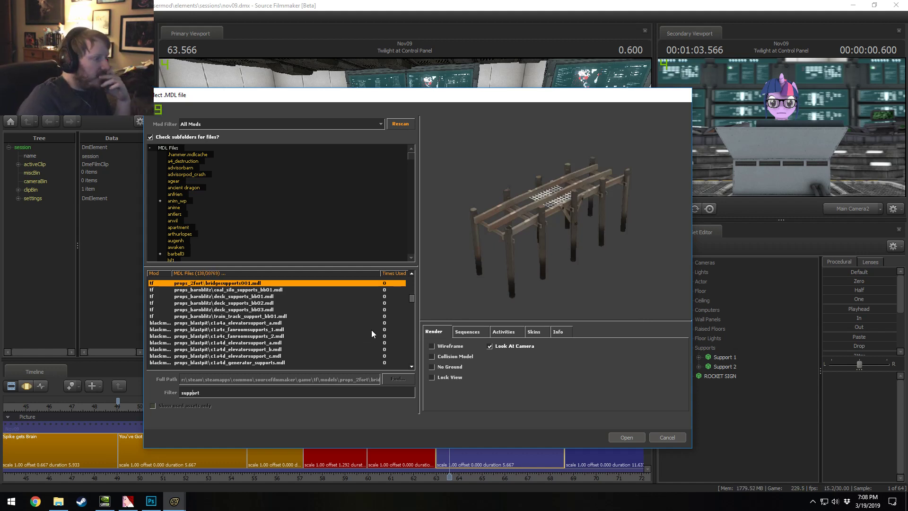
# Step: Look through the filtered support models and preview the metal column supports in themask\scenebuildthemes\support
pyautogui.moveTo(412, 297); pyautogui.dragTo(416, 381)
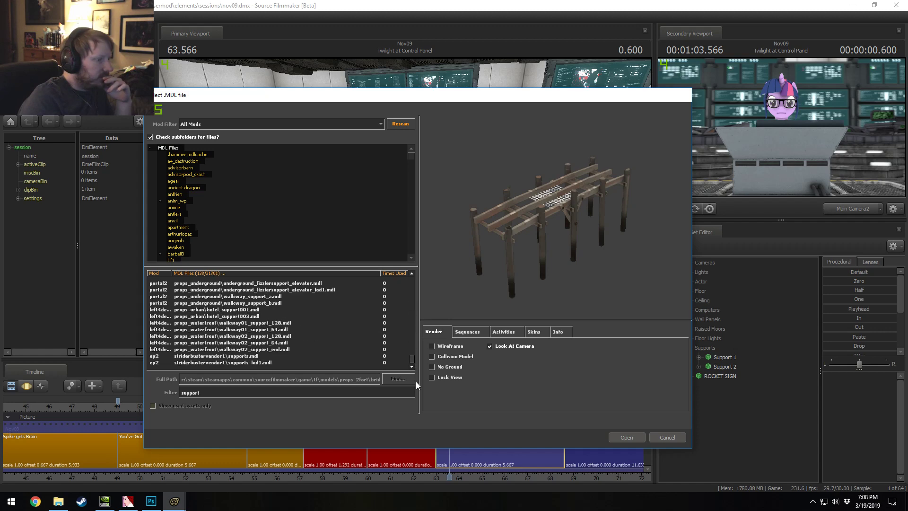
pyautogui.scroll(15, 215, 346)
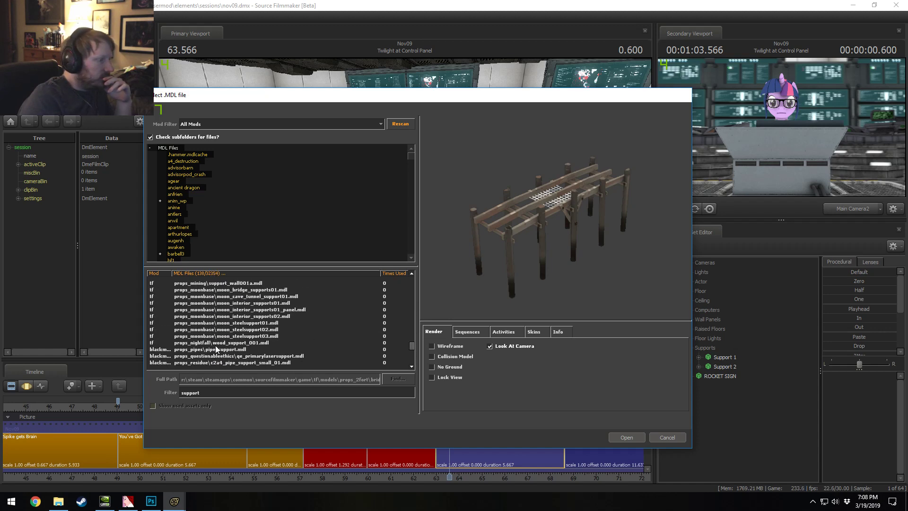
pyautogui.scroll(-15, 216, 348)
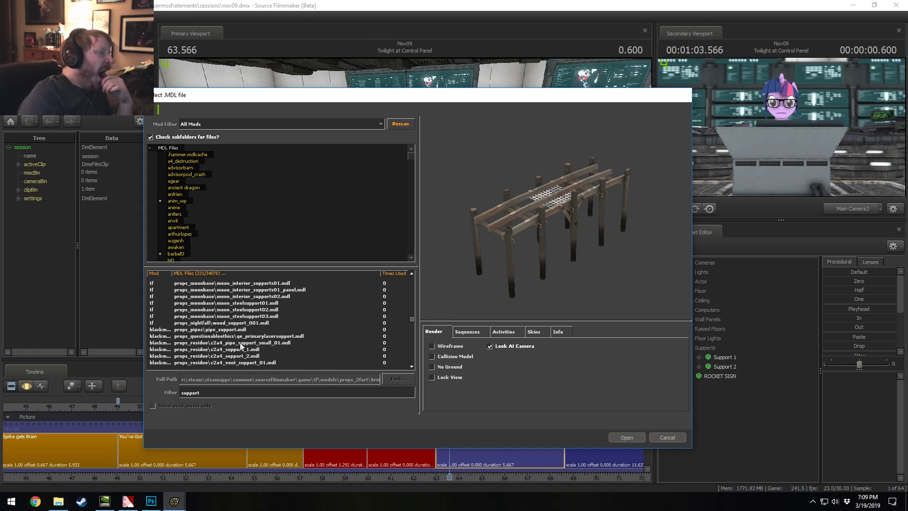
pyautogui.click(236, 350)
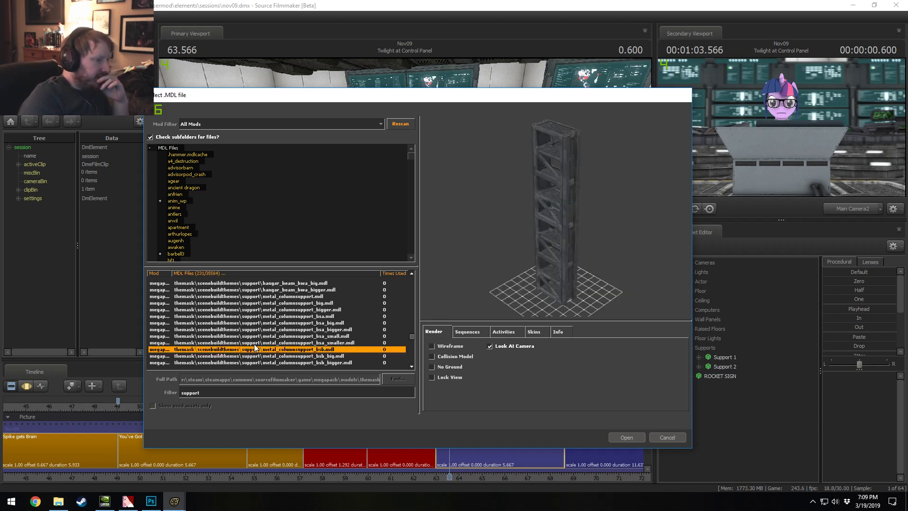
pyautogui.click(289, 291)
pyautogui.click(304, 305)
# Step: Preview the airlockcolumn00 and abnm_column_gma_sg models and their variants, continuing down to metal_columnsupport.mdl
pyautogui.press('Up')
pyautogui.press('Up')
pyautogui.press('Up')
pyautogui.press('Up')
pyautogui.press('Up')
pyautogui.press('Up')
pyautogui.press('Up')
pyautogui.press('Down')
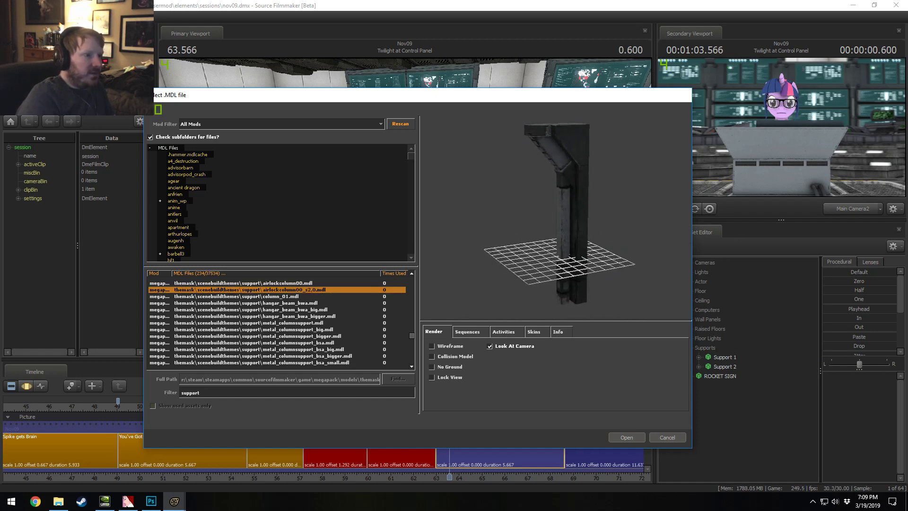
pyautogui.press('Down')
pyautogui.press('Up')
pyautogui.press('Up')
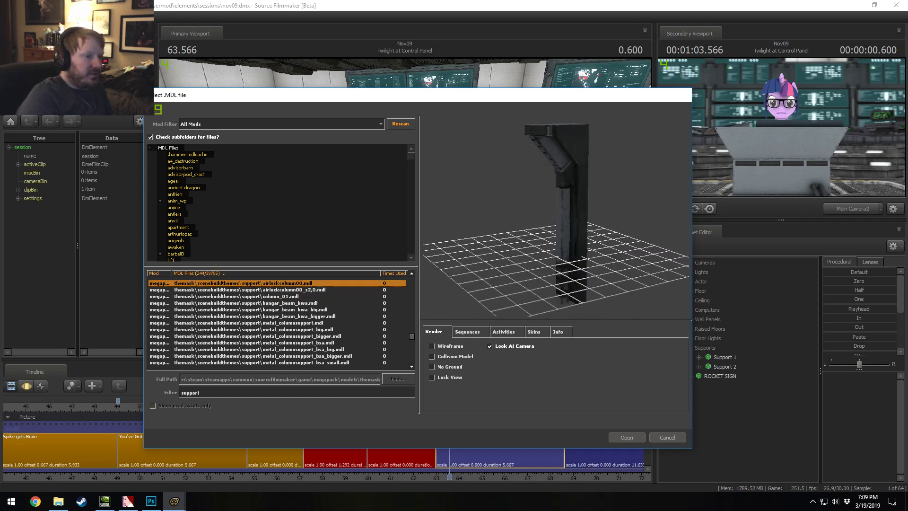
pyautogui.press('Down')
pyautogui.press('Down')
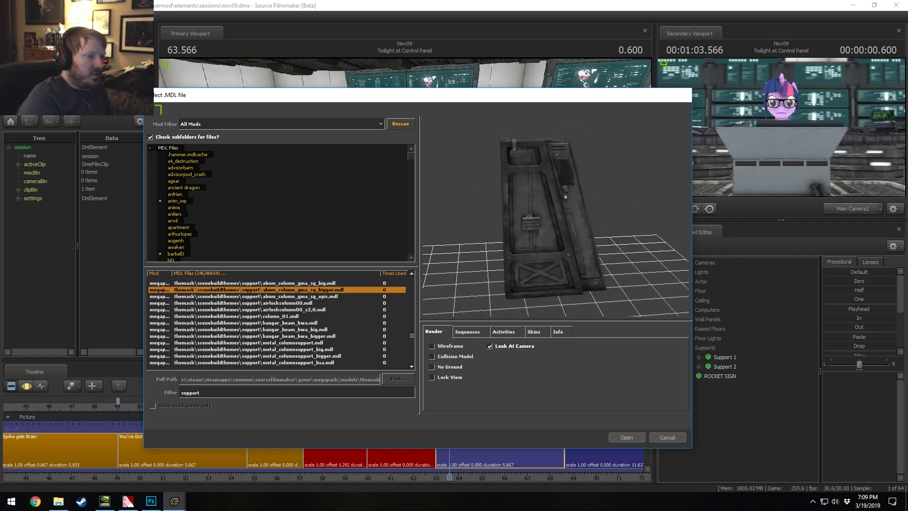
pyautogui.press('Down')
pyautogui.press('Down')
pyautogui.press('Down')
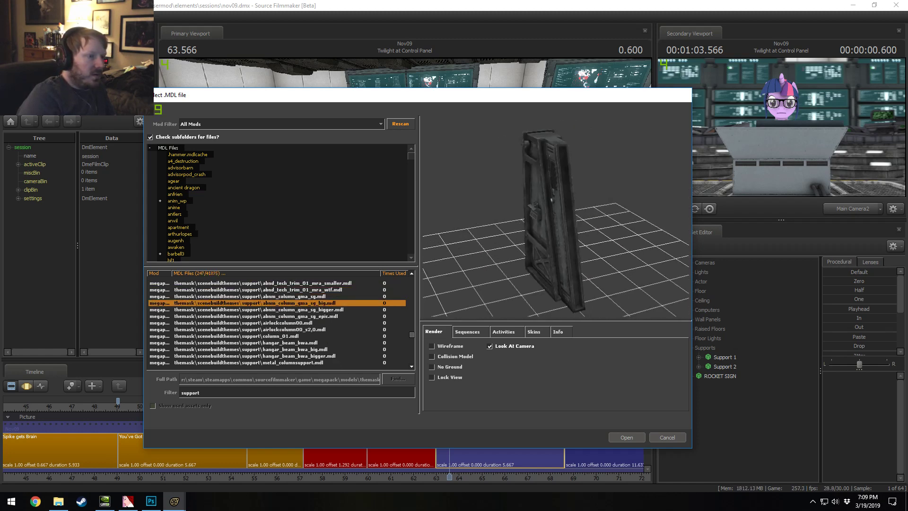
pyautogui.press('Up')
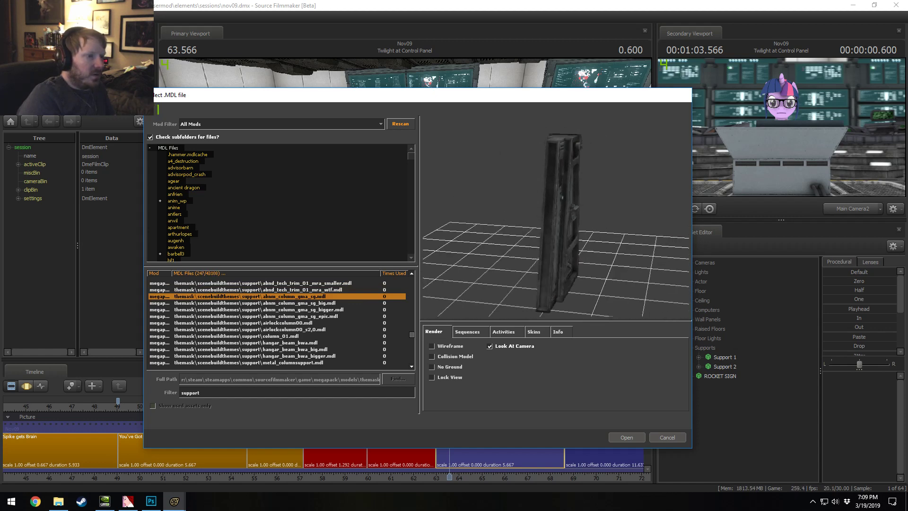
pyautogui.press('Down')
pyautogui.press('Down')
pyautogui.press('Down')
pyautogui.press('Down')
pyautogui.press('Down')
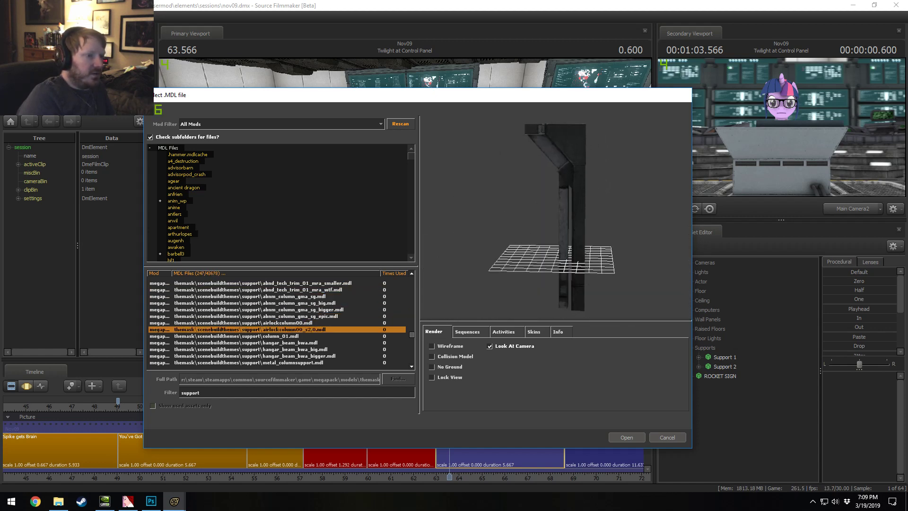
pyautogui.press('Down')
pyautogui.press('Down')
pyautogui.press('Down')
pyautogui.press('Down')
pyautogui.press('Down')
pyautogui.press('Down')
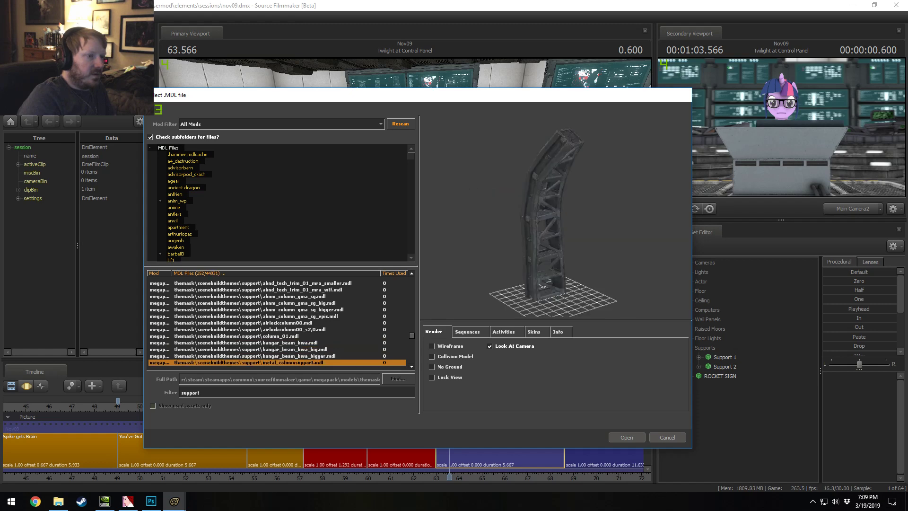
# Step: Preview the metal column, floor support and girder models down to metal_support_jga_smaller.mdl
pyautogui.press('Down')
pyautogui.press('Down')
pyautogui.press('Down')
pyautogui.press('Down')
pyautogui.press('Down')
pyautogui.press('Down')
pyautogui.press('Down')
pyautogui.press('Down')
pyautogui.press('Down')
pyautogui.press('Down')
pyautogui.press('Down')
pyautogui.press('Down')
pyautogui.press('Down')
pyautogui.press('Down')
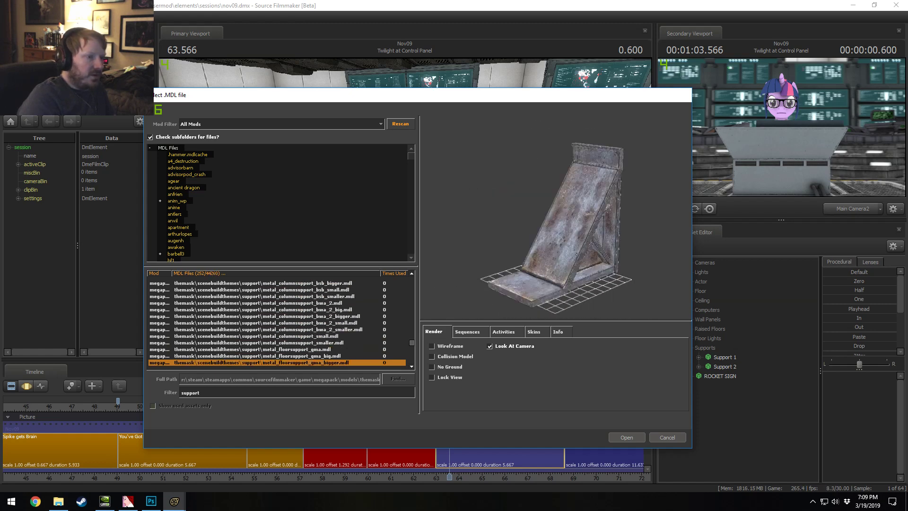
pyautogui.press('Down')
pyautogui.press('Down')
pyautogui.press('Down')
pyautogui.press('Down')
pyautogui.press('Down')
pyautogui.press('Down')
pyautogui.press('Down')
pyautogui.press('Down')
pyautogui.press('Down')
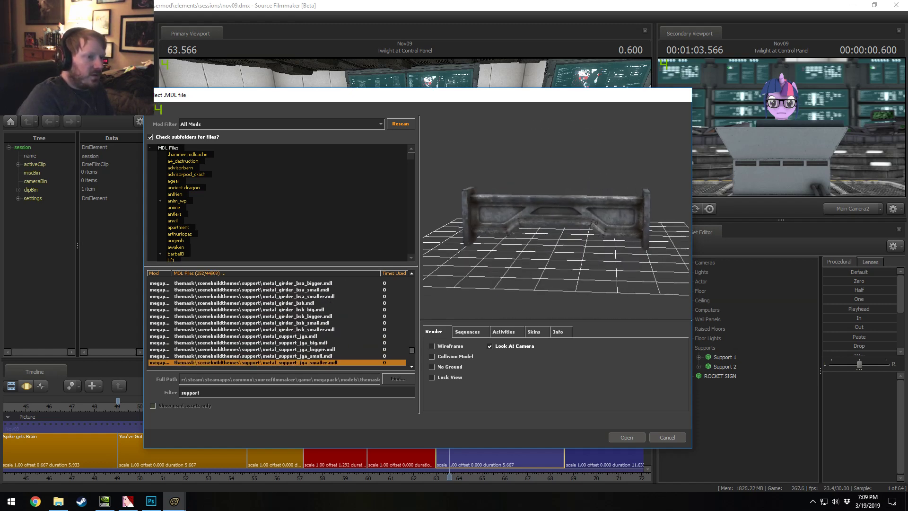
# Step: Go back up through the support models to underbridge_supportbroken_01.mdl, reviewing the previews
pyautogui.press('Up')
pyautogui.press('Up')
pyautogui.press('Up')
pyautogui.press('Up')
pyautogui.press('Up')
pyautogui.press('Up')
pyautogui.press('Up')
pyautogui.press('Up')
pyautogui.press('Up')
pyautogui.press('Up')
pyautogui.press('Up')
pyautogui.press('Up')
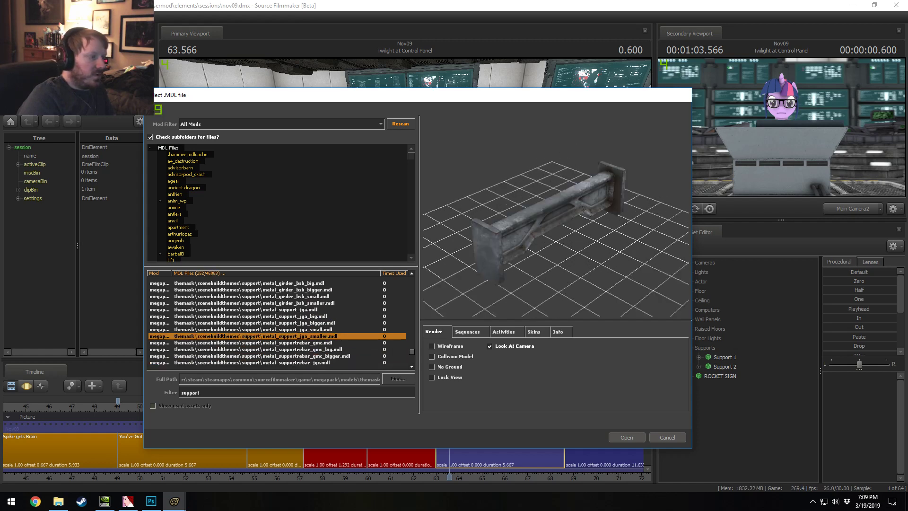
pyautogui.press('Up')
pyautogui.press('Up')
pyautogui.press('Up')
pyautogui.press('Up')
pyautogui.press('Up')
pyautogui.press('Up')
pyautogui.press('Up')
pyautogui.press('Up')
pyautogui.press('Up')
pyautogui.press('Up')
pyautogui.press('Up')
pyautogui.press('Up')
pyautogui.press('Up')
pyautogui.press('Up')
pyautogui.press('Up')
pyautogui.press('Up')
pyautogui.press('Up')
pyautogui.press('Up')
pyautogui.press('Up')
pyautogui.press('Up')
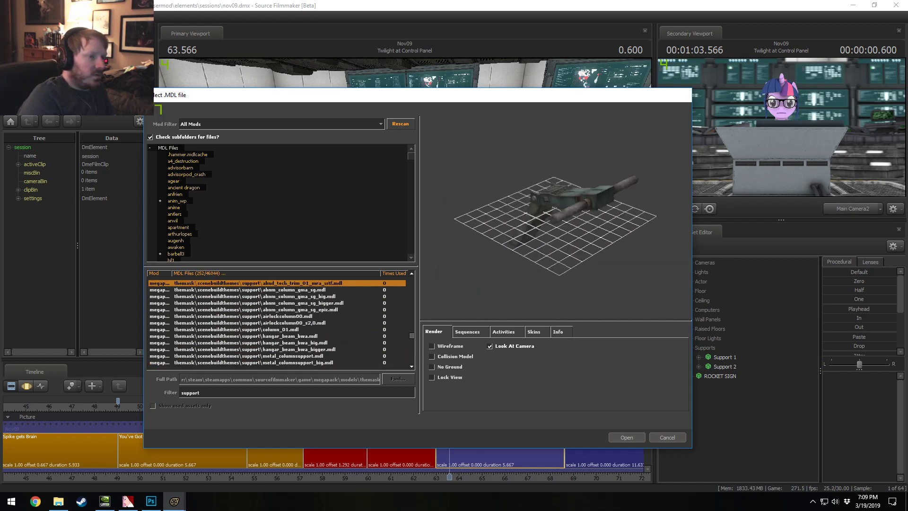
pyautogui.press('Up')
pyautogui.press('Up')
pyautogui.press('Up')
pyautogui.press('Up')
pyautogui.press('Up')
pyautogui.press('Up')
pyautogui.press('Up')
pyautogui.press('Up')
pyautogui.press('Up')
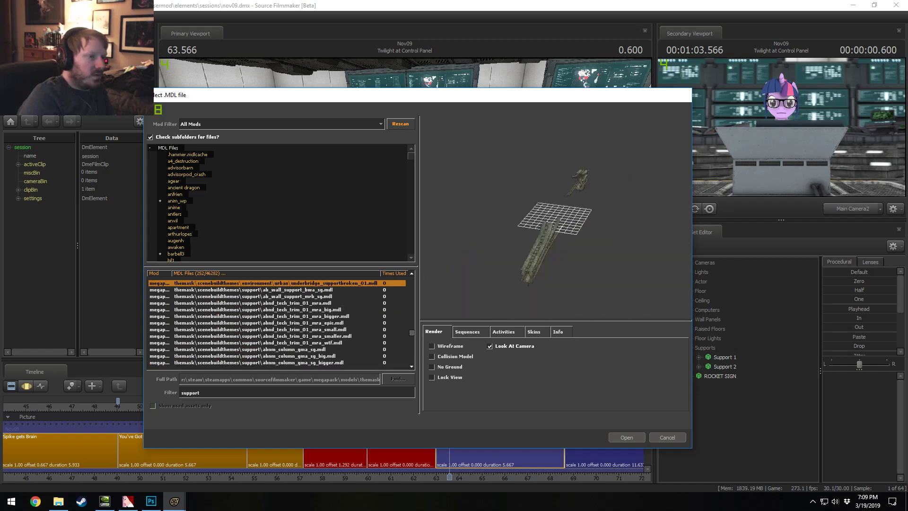
# Step: Preview the wall support models and load themask\scenebuildthemes\support\ab_wall_support_mrb_sg.mdl into the scene
pyautogui.press('Down')
pyautogui.press('Down')
pyautogui.press('Down')
pyautogui.press('Down')
pyautogui.press('Down')
pyautogui.press('Down')
pyautogui.press('Down')
pyautogui.press('Down')
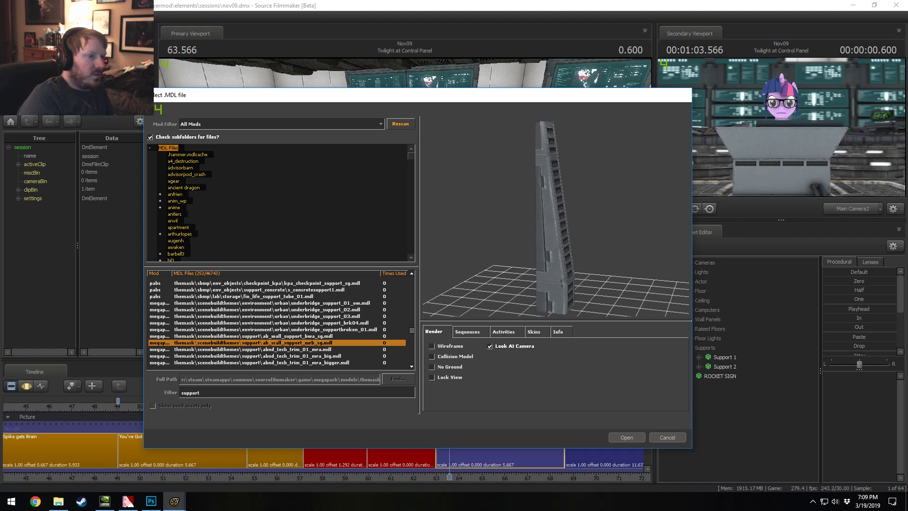
pyautogui.press('Up')
pyautogui.press('Down')
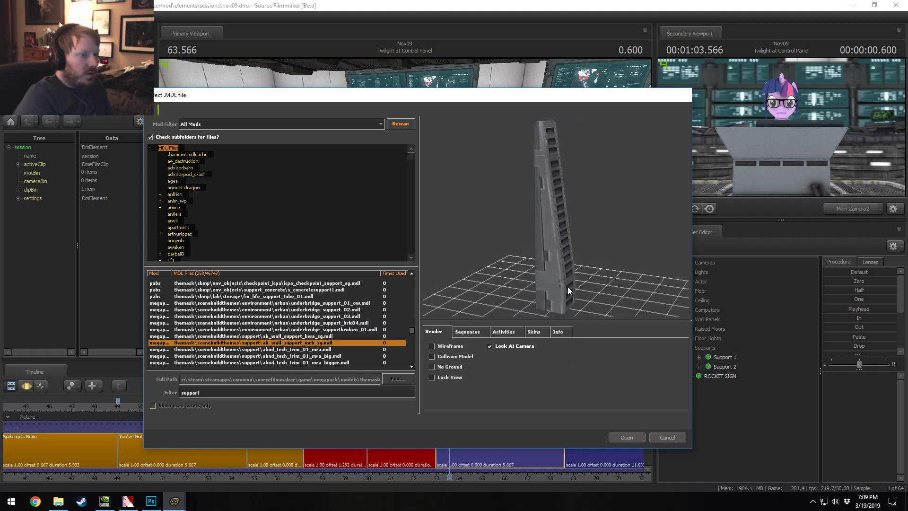
pyautogui.click(639, 436)
# Step: Toggle the viewport lighting, then select the ab_wall_support_mrb_sg1 animation set for editing in the Motion Editor
pyautogui.rightClick(512, 256)
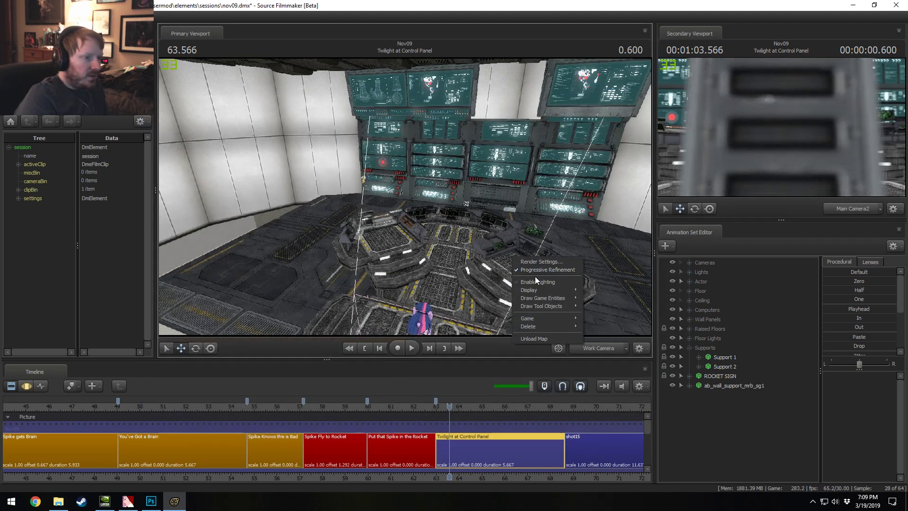
pyautogui.click(535, 276)
pyautogui.click(600, 349)
pyautogui.keyDown('ctrl'); pyautogui.click(600, 349); pyautogui.keyUp('ctrl')
pyautogui.moveTo(461, 244); pyautogui.dragTo(405, 196)
pyautogui.press('s')
pyautogui.press('F3')
pyautogui.click(708, 384)
pyautogui.press('F2')
pyautogui.press('s')
pyautogui.press('F3')
# Step: Move and rotate the wall support model near the front edge of the control platform, and toggle the viewport lighting
pyautogui.moveTo(433, 283); pyautogui.dragTo(408, 259)
pyautogui.press('w')
pyautogui.press('e')
pyautogui.moveTo(418, 311); pyautogui.dragTo(431, 298)
pyautogui.moveTo(391, 185); pyautogui.dragTo(471, 247)
pyautogui.press('w')
pyautogui.press('s')
pyautogui.rightClick(485, 260)
pyautogui.click(512, 285)
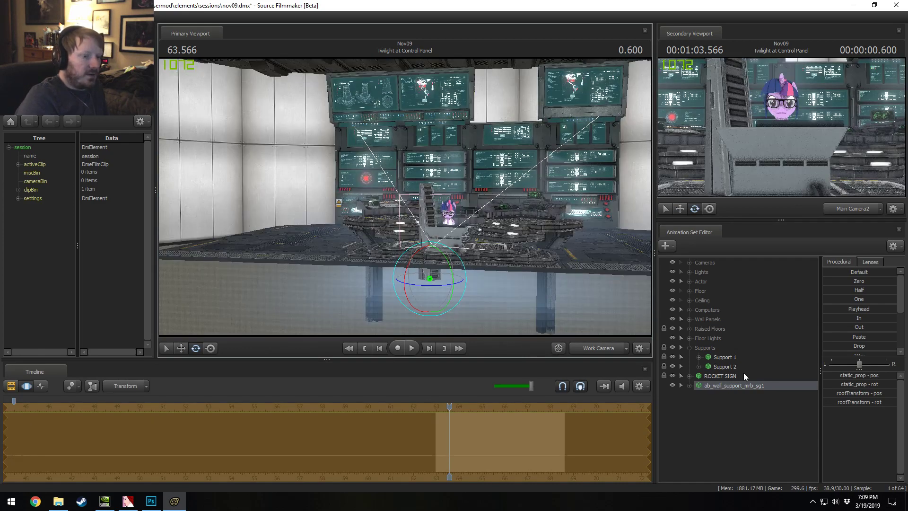
# Step: Rename the Support 1 animation set in the Supports group to Platform Support 1
pyautogui.click(690, 386)
pyautogui.rightClick(721, 387)
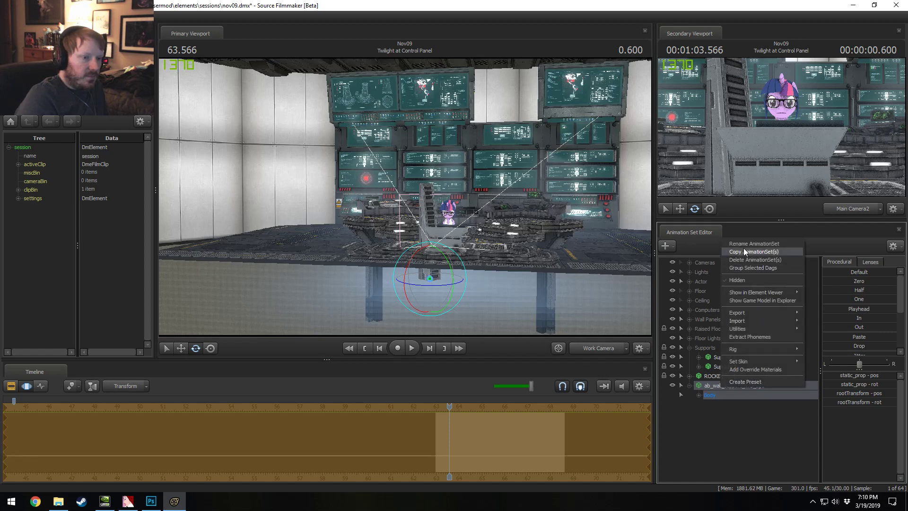
pyautogui.click(710, 355)
pyautogui.rightClick(728, 383)
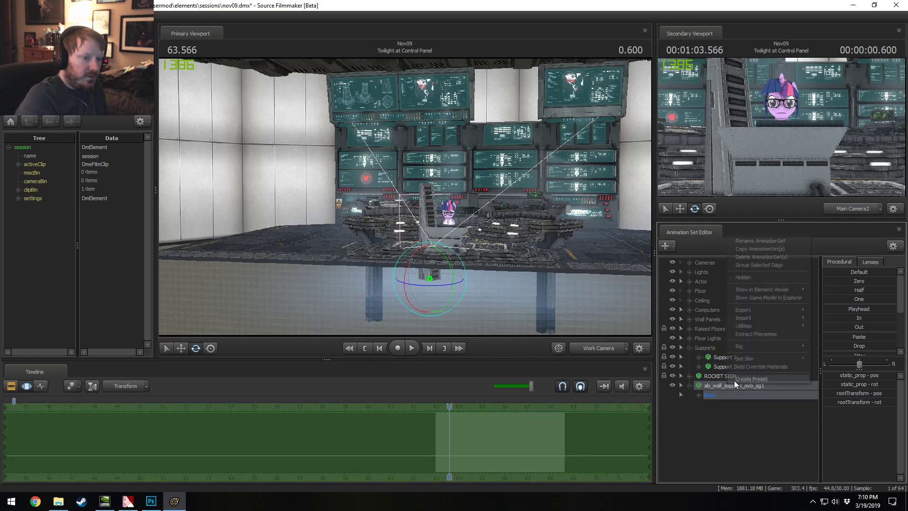
pyautogui.rightClick(718, 358)
pyautogui.click(748, 362)
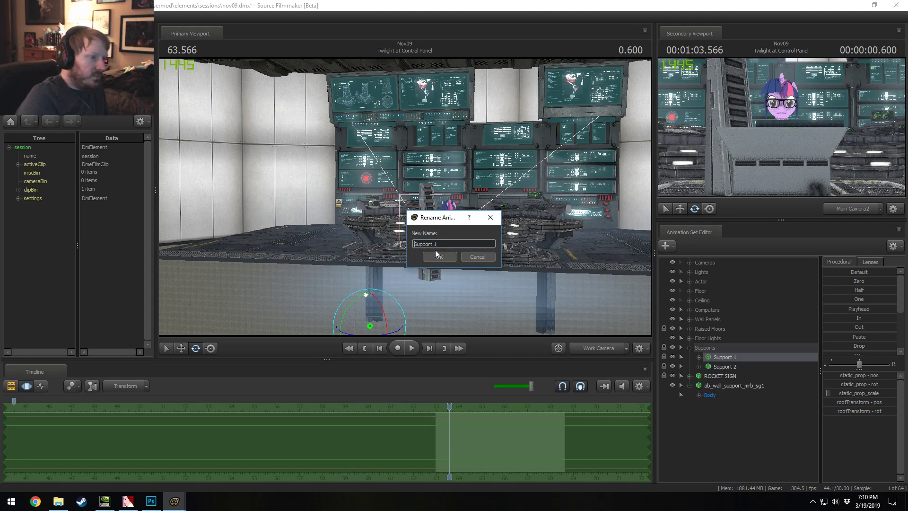
pyautogui.write('Platform')
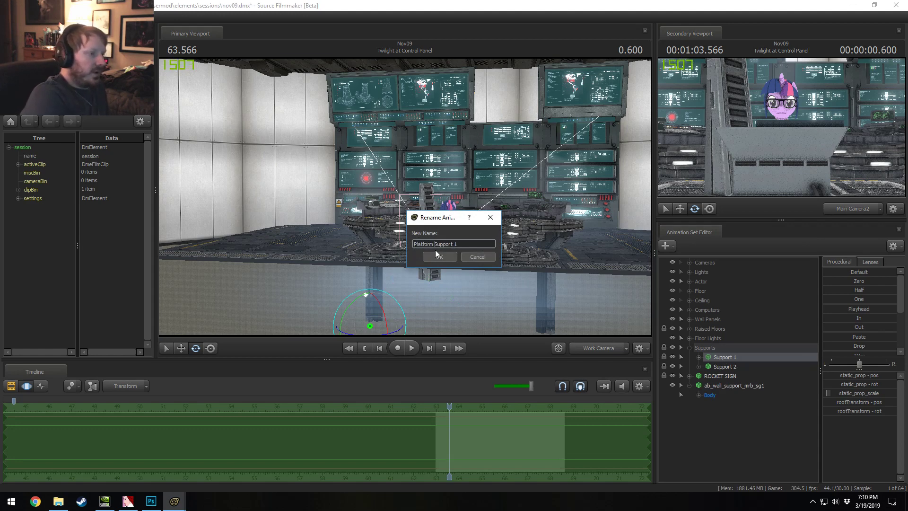
pyautogui.click(435, 250)
# Step: Rename the Support 2 animation set to Platform Support 2
pyautogui.click(740, 365)
pyautogui.rightClick(740, 365)
pyautogui.click(764, 221)
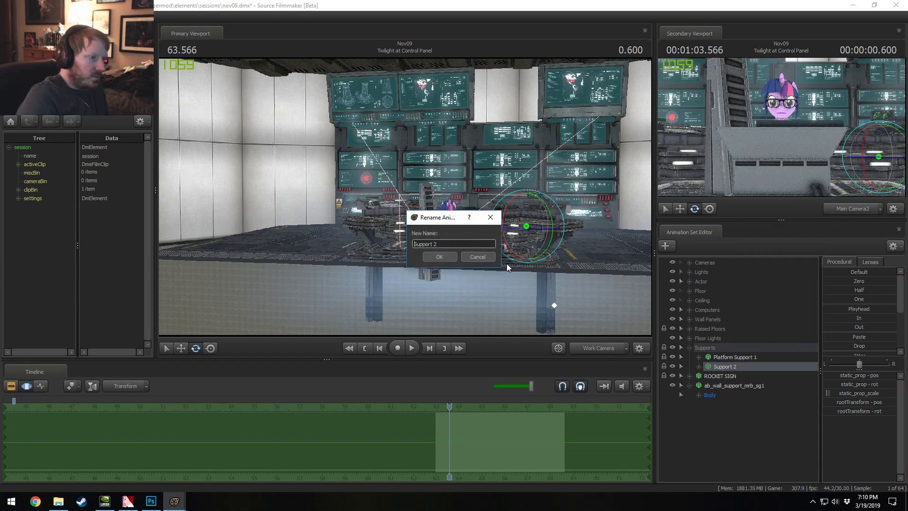
pyautogui.write('Platform')
pyautogui.press('Return')
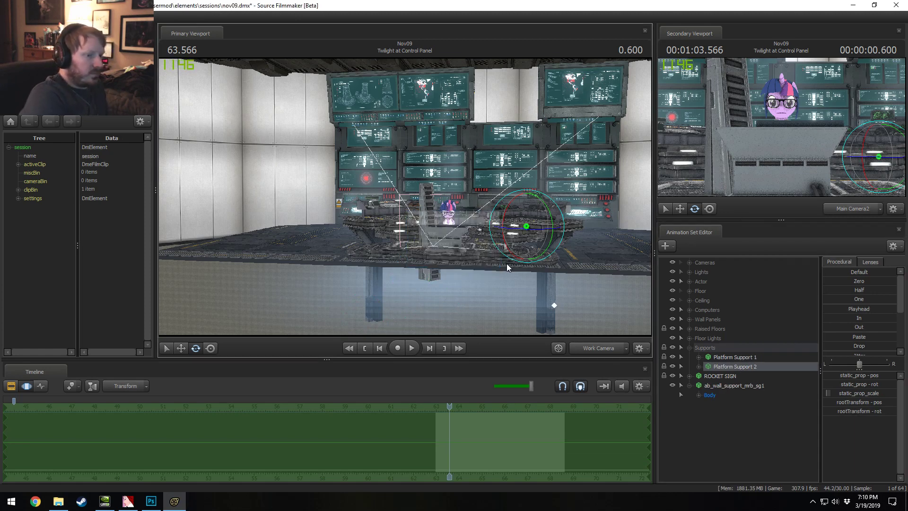
# Step: Rename the ab_wall_support_mrb_sg1 animation set to Wall Support 1
pyautogui.click(745, 386)
pyautogui.rightClick(745, 386)
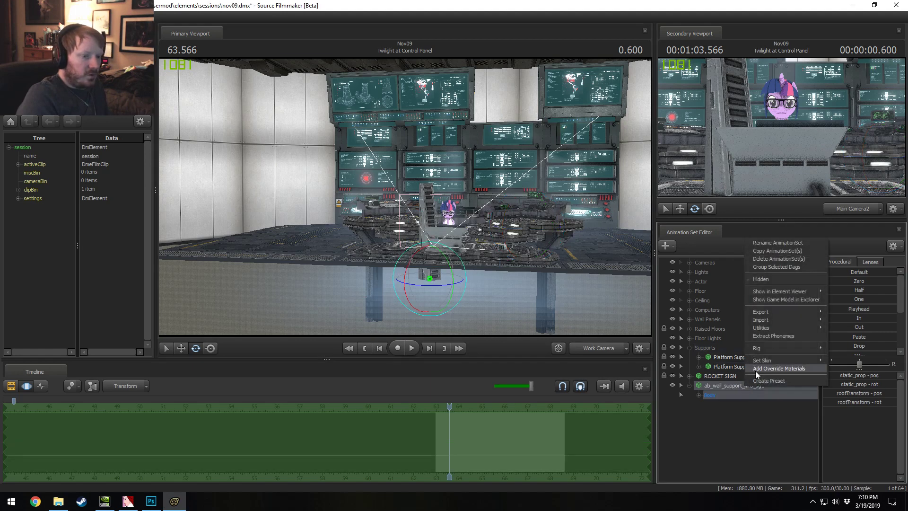
pyautogui.click(777, 246)
pyautogui.write('Wall Support 1')
pyautogui.press('Return')
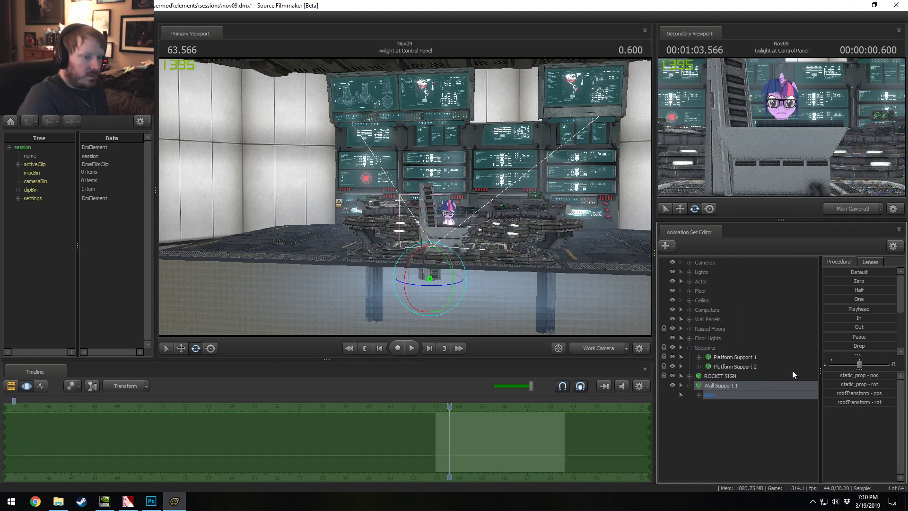
pyautogui.click(692, 384)
pyautogui.rightClick(710, 384)
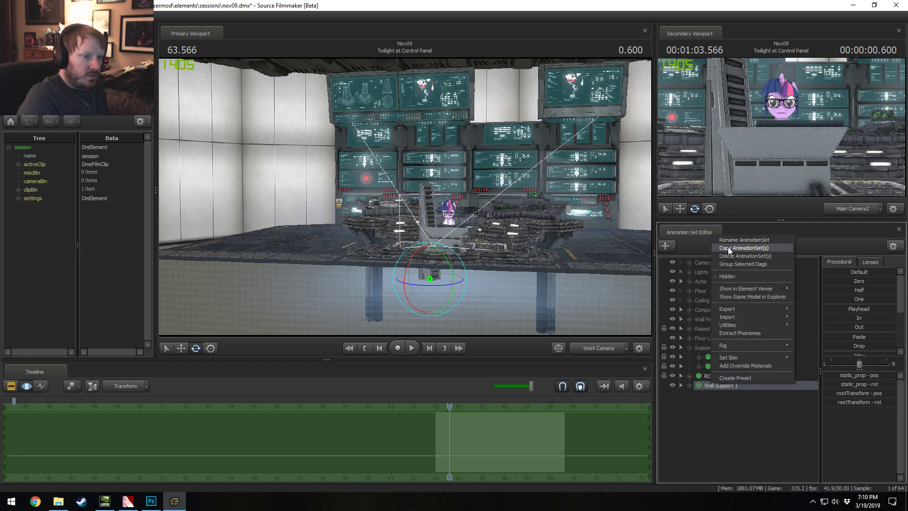
pyautogui.click(728, 248)
pyautogui.click(627, 387)
pyautogui.rightClick(702, 406)
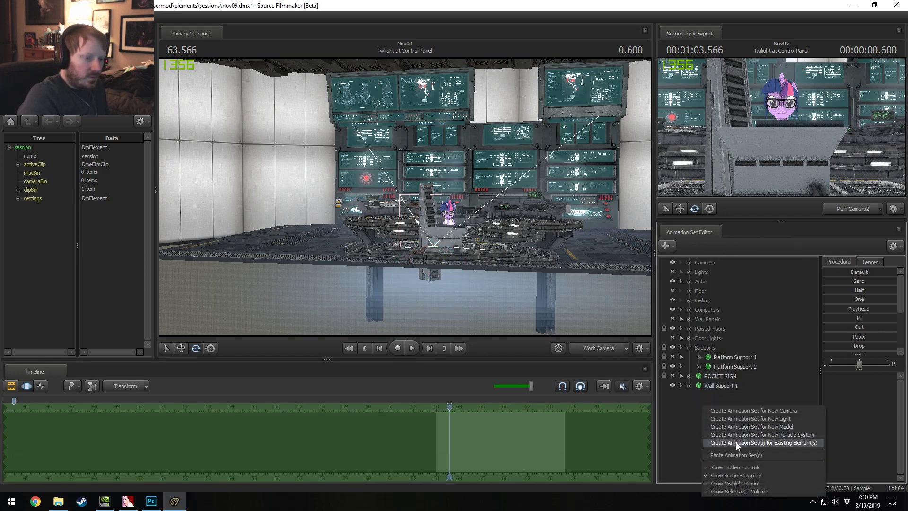
pyautogui.click(724, 392)
# Step: Add a scale control to Wall Support 1's static_prop transform and scale the support up
pyautogui.click(689, 386)
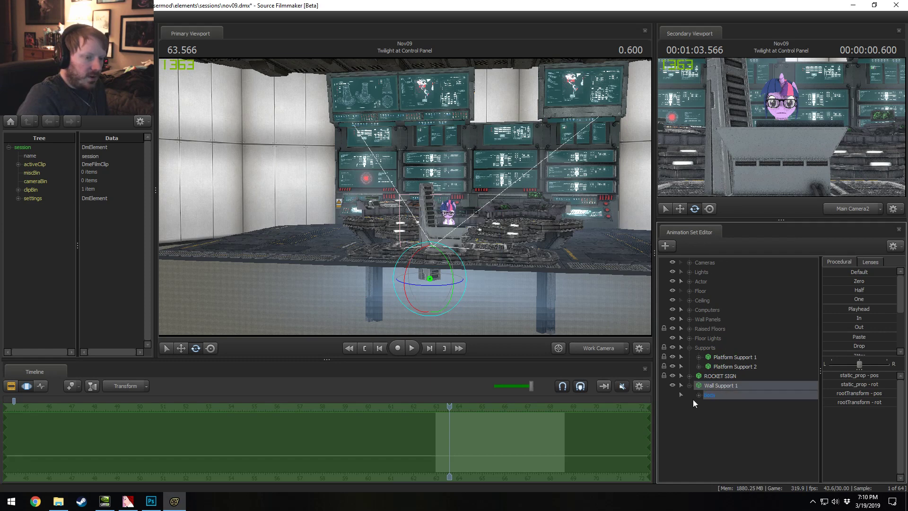
pyautogui.click(700, 395)
pyautogui.click(732, 415)
pyautogui.rightClick(732, 415)
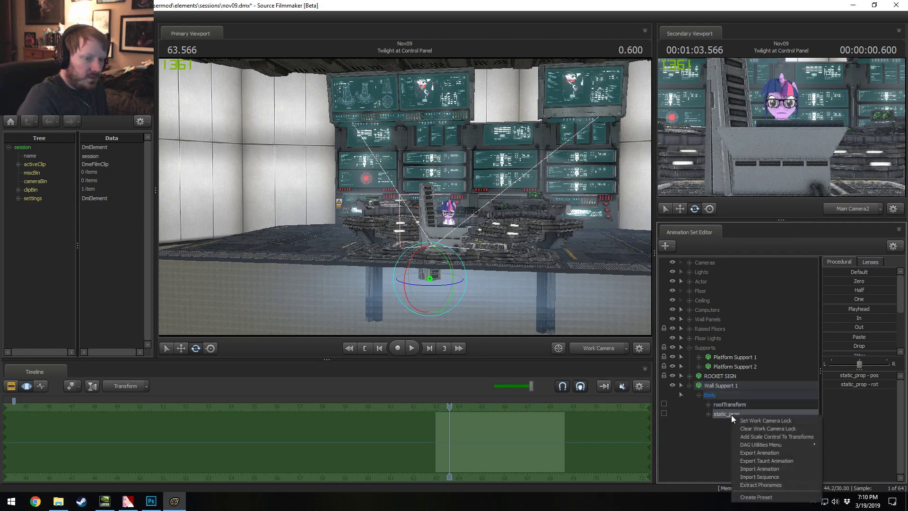
pyautogui.click(757, 436)
pyautogui.moveTo(842, 374); pyautogui.dragTo(858, 374)
pyautogui.click(732, 384)
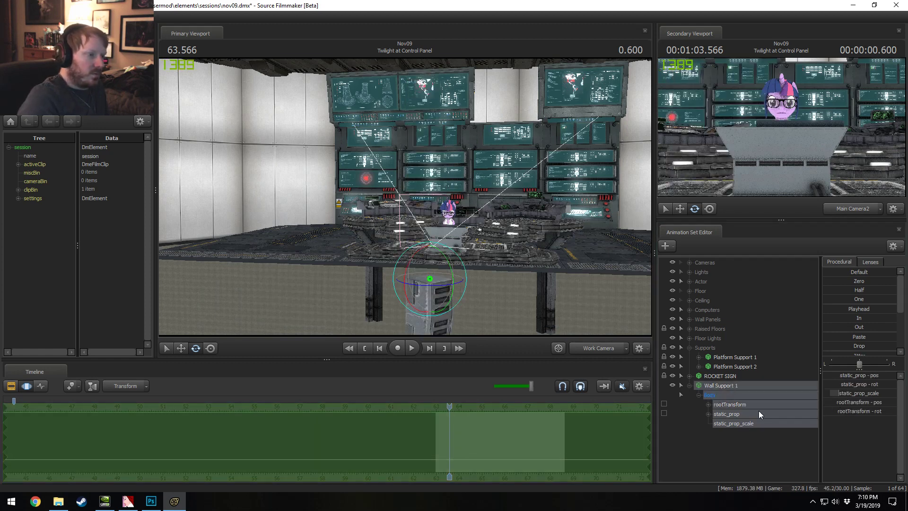
# Step: Move Wall Support 1 up against the white wall panels beside the bank of computer screens
pyautogui.press('w')
pyautogui.moveTo(439, 263); pyautogui.dragTo(316, 48)
pyautogui.moveTo(342, 110); pyautogui.dragTo(405, 197)
pyautogui.moveTo(382, 153); pyautogui.dragTo(340, 147)
pyautogui.press('w')
pyautogui.moveTo(509, 274); pyautogui.dragTo(485, 229)
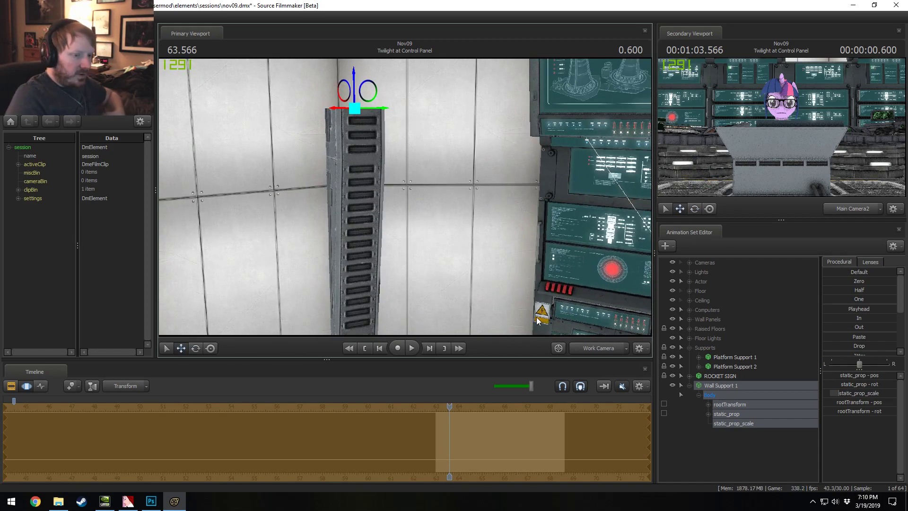
# Step: Check the rotation of the adjacent wall panel and set the third rootTransform rotation value of Wall Support 1 to 45
pyautogui.moveTo(410, 209); pyautogui.dragTo(410, 255)
pyautogui.keyDown('ctrl'); pyautogui.click(441, 204); pyautogui.keyUp('ctrl')
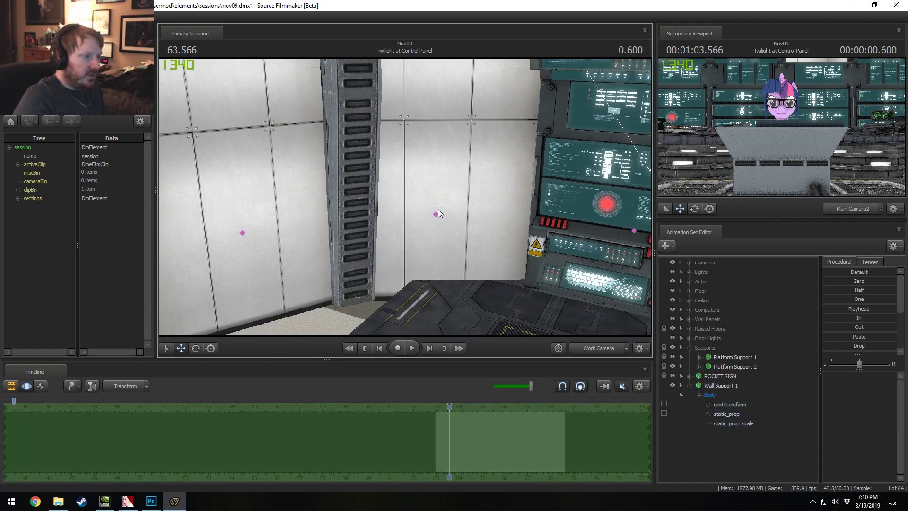
pyautogui.click(436, 214)
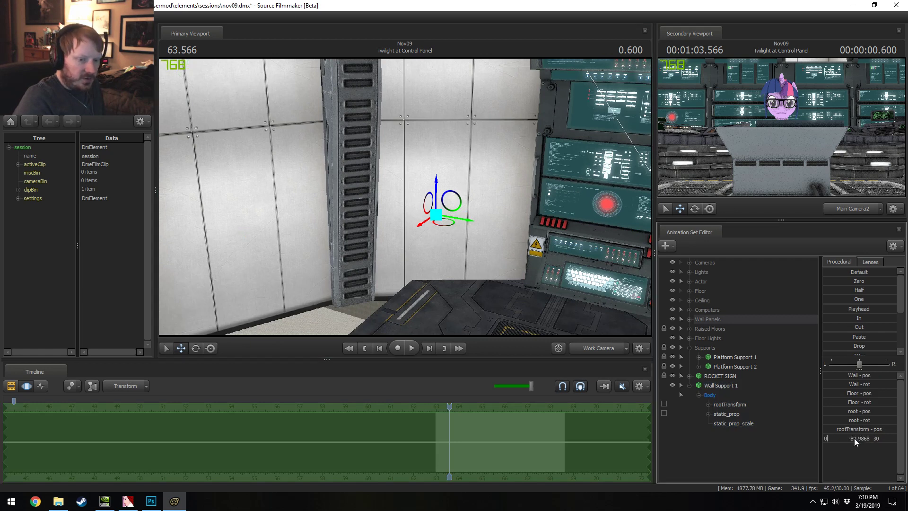
pyautogui.click(740, 435)
pyautogui.click(734, 424)
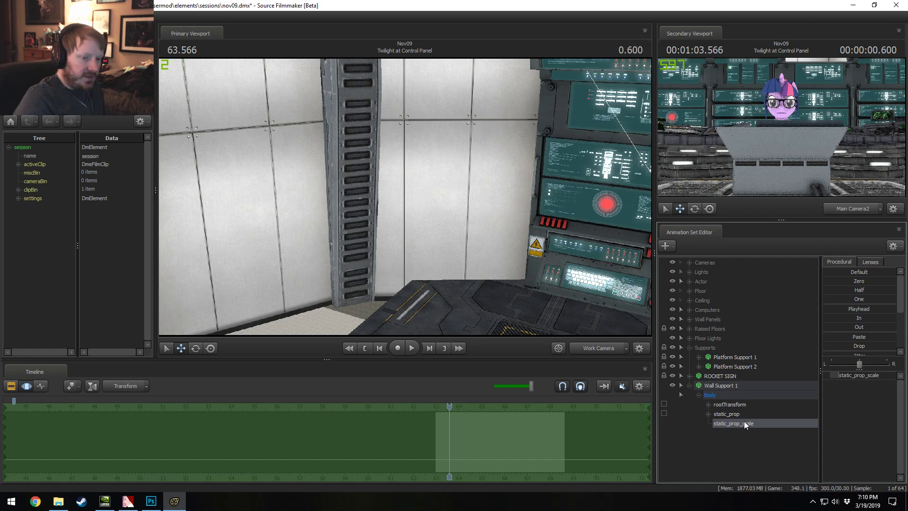
pyautogui.click(734, 384)
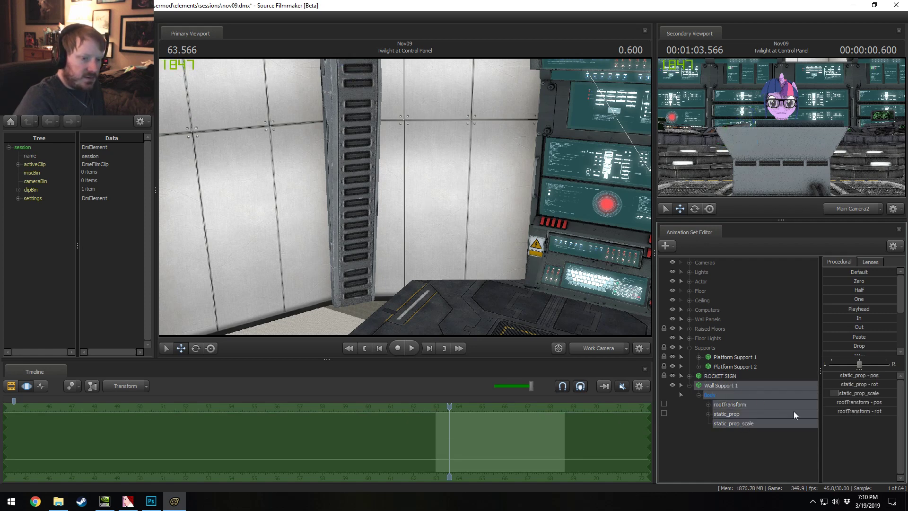
pyautogui.click(889, 412)
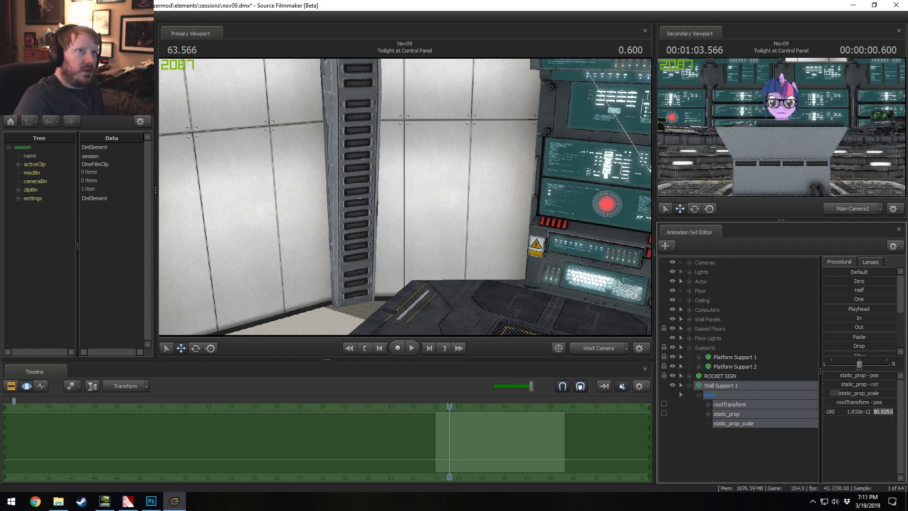
pyautogui.write('45')
pyautogui.press('Return')
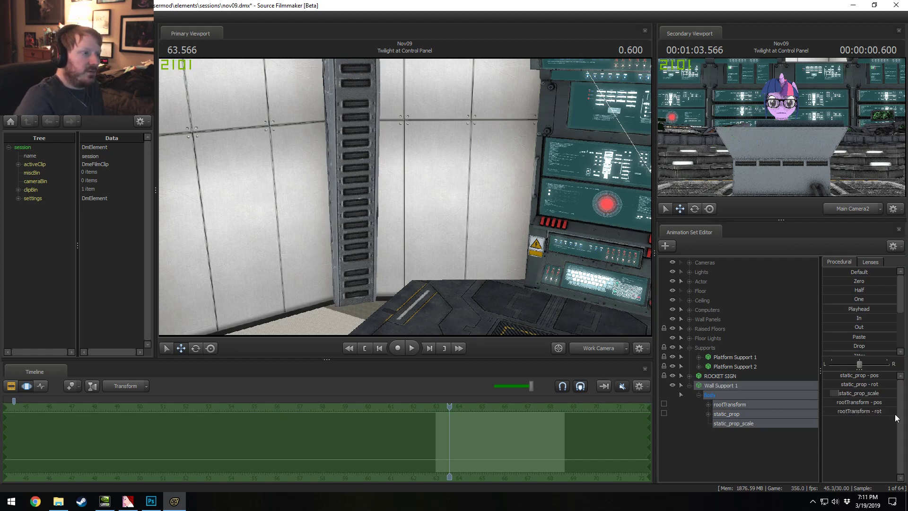
# Step: Enlarge Wall Support 1 slightly and raise it toward the ceiling along the wall
pyautogui.keyDown('alt'); pyautogui.moveTo(405, 197); pyautogui.dragTo(458, 197); pyautogui.keyUp('alt')
pyautogui.moveTo(367, 199); pyautogui.dragTo(405, 196)
pyautogui.moveTo(839, 393); pyautogui.dragTo(842, 393)
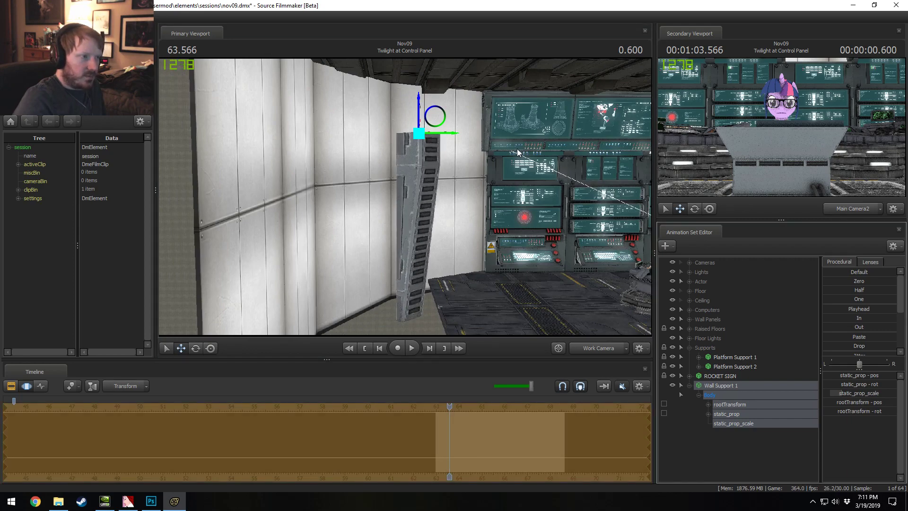
pyautogui.moveTo(420, 100); pyautogui.dragTo(412, 38)
pyautogui.keyDown('alt'); pyautogui.moveTo(405, 197); pyautogui.dragTo(374, 194); pyautogui.keyUp('alt')
pyautogui.moveTo(409, 33); pyautogui.dragTo(420, 75)
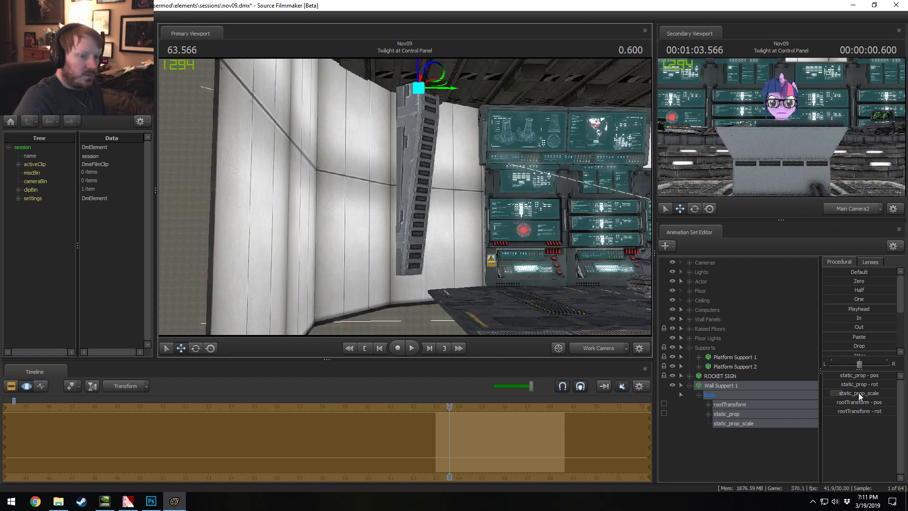
# Step: Scale Wall Support 1 up further and adjust its position so it spans from floor to ceiling at the panel seam
pyautogui.moveTo(858, 393); pyautogui.dragTo(862, 393)
pyautogui.moveTo(416, 94)
pyautogui.keyDown('alt'); pyautogui.mouseDown()
pyautogui.moveTo(424, 173)
pyautogui.moveTo(416, 87)
pyautogui.mouseUp(); pyautogui.keyUp('alt')
pyautogui.moveTo(421, 166); pyautogui.dragTo(422, 165)
pyautogui.moveTo(415, 93); pyautogui.dragTo(409, 66)
pyautogui.moveTo(435, 120); pyautogui.dragTo(405, 156)
pyautogui.moveTo(405, 209); pyautogui.dragTo(406, 200)
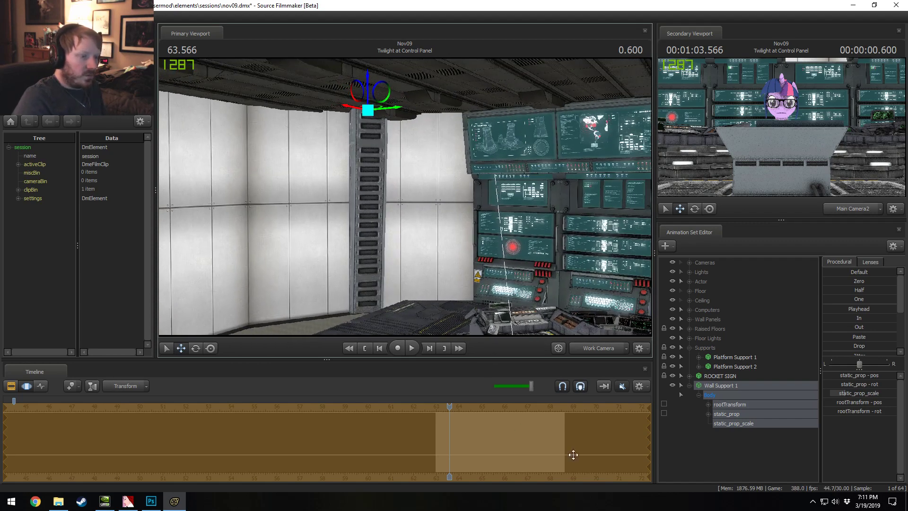
# Step: Duplicate the Wall Support 1 animation set
pyautogui.rightClick(719, 386)
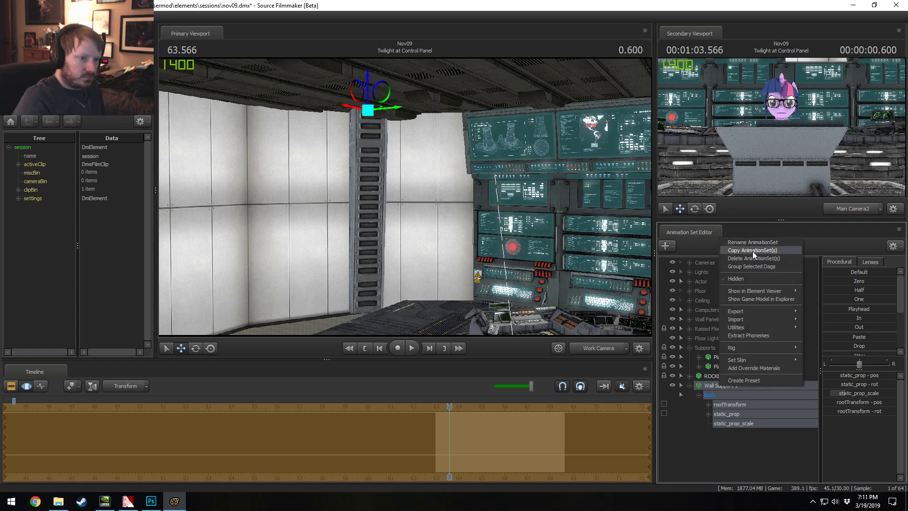
pyautogui.click(753, 251)
pyautogui.click(689, 387)
pyautogui.rightClick(711, 420)
pyautogui.click(749, 390)
# Step: Set the third rootTransform rotation value of Wall Support 2 to -45 and move it to the opposite side of the room
pyautogui.moveTo(888, 411); pyautogui.dragTo(882, 412)
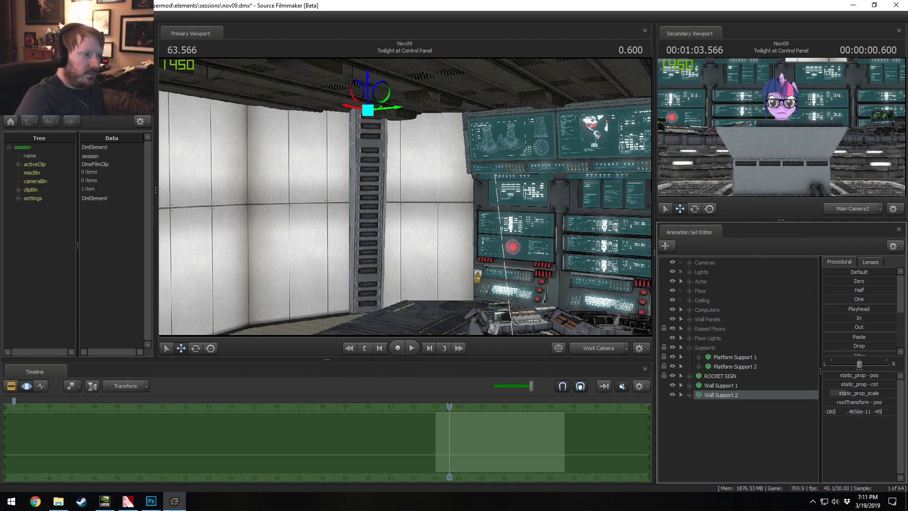
pyautogui.press('Return')
pyautogui.moveTo(393, 113); pyautogui.dragTo(390, 209)
pyautogui.press('s')
# Step: Paste another copy of Wall Support 1, change its rootTransform rotation and move it along the wall panels
pyautogui.rightClick(704, 428)
pyautogui.click(739, 385)
pyautogui.moveTo(521, 236); pyautogui.dragTo(461, 232)
pyautogui.press('w')
pyautogui.click(725, 404)
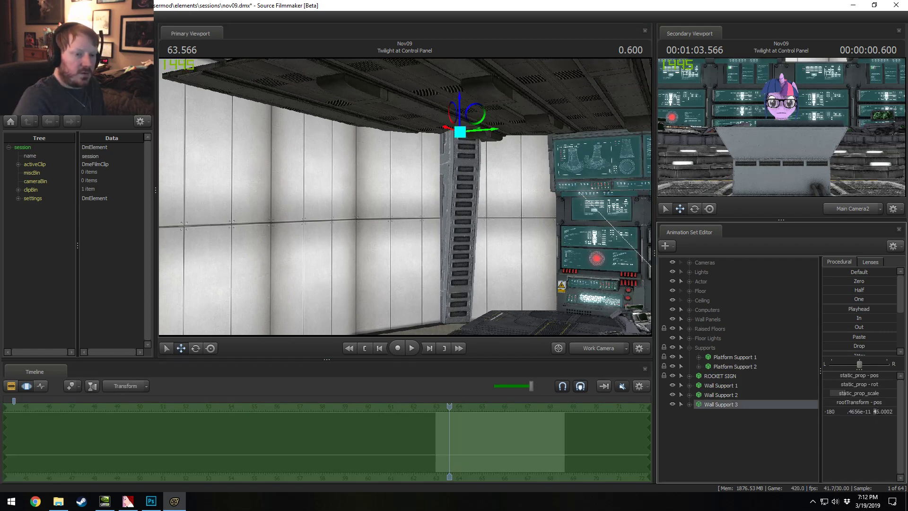
pyautogui.press('Return')
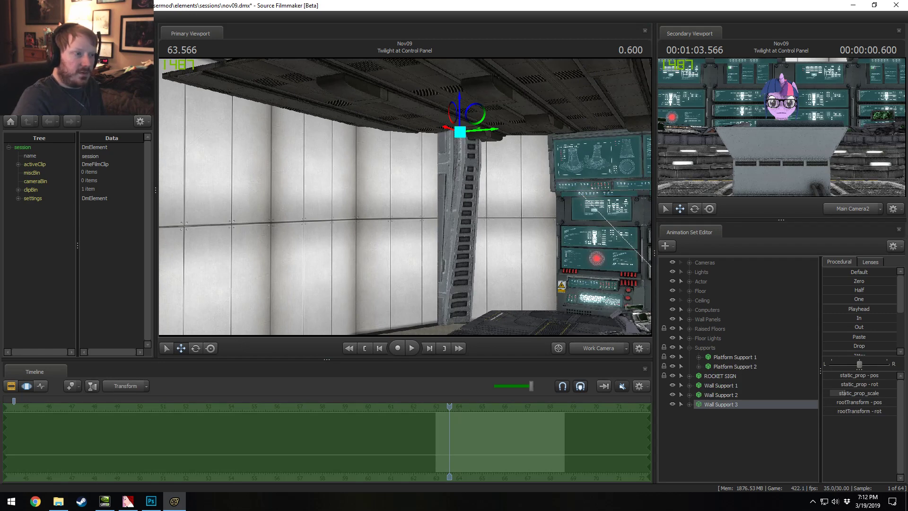
pyautogui.keyDown('alt'); pyautogui.moveTo(493, 113); pyautogui.dragTo(448, 198); pyautogui.keyUp('alt')
pyautogui.moveTo(436, 268); pyautogui.dragTo(512, 331)
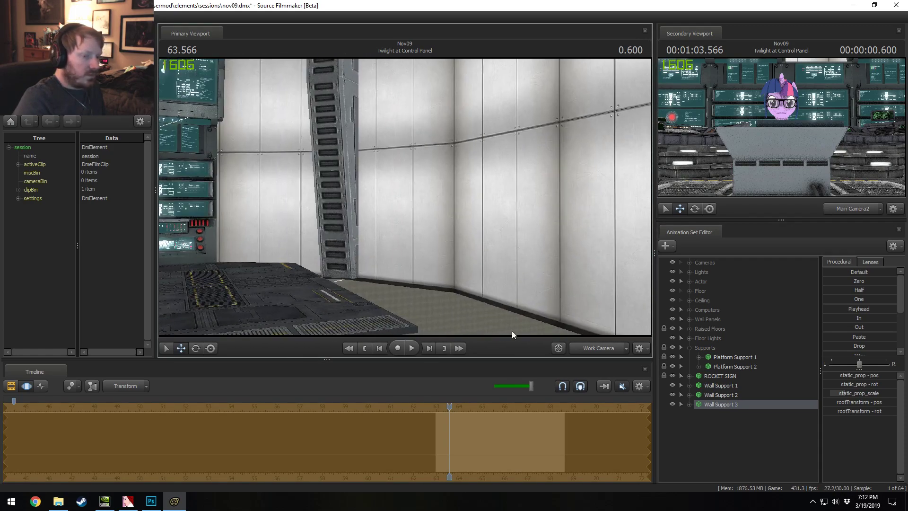
# Step: Copy the Wall Support 2 animation set and paste it as a new set
pyautogui.click(708, 397)
pyautogui.rightClick(740, 394)
pyautogui.click(754, 263)
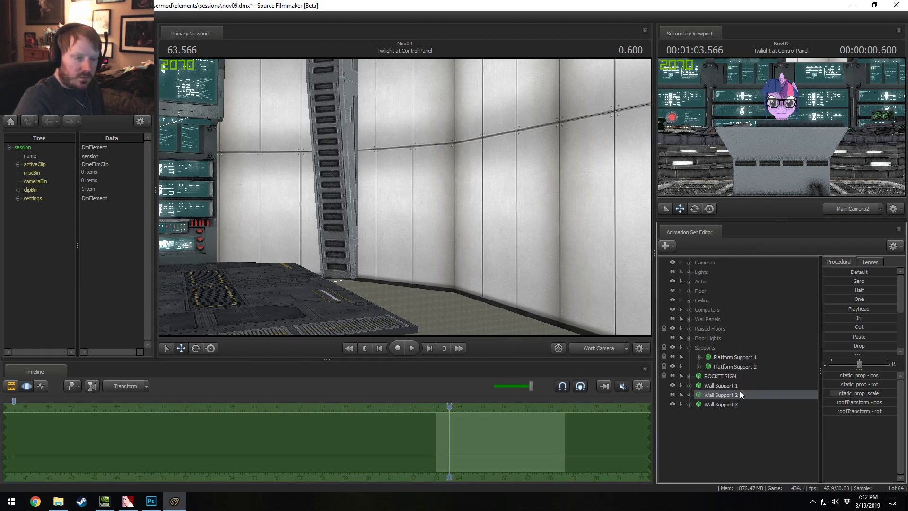
pyautogui.rightClick(719, 416)
pyautogui.click(741, 465)
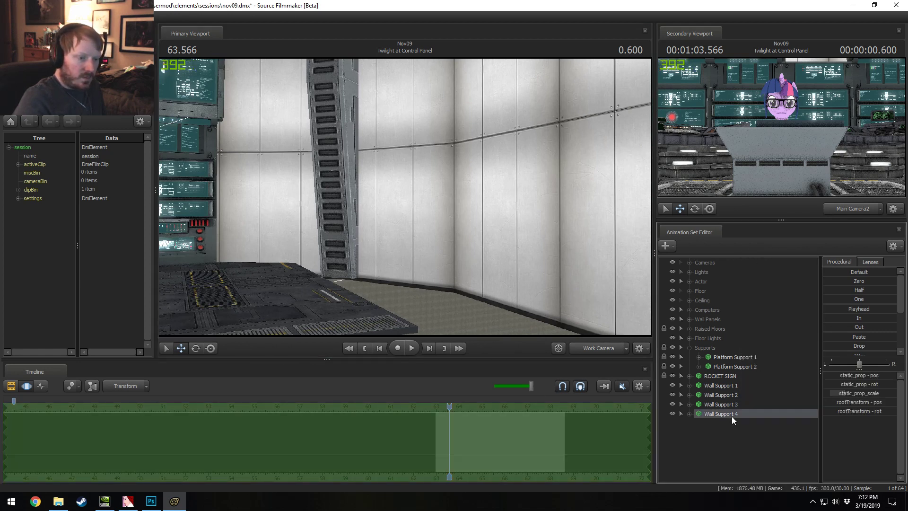
# Step: Set the third rootTransform rotation value of Wall Support 4 to -75 and move it along the opposite wall's panels
pyautogui.doubleClick(870, 413)
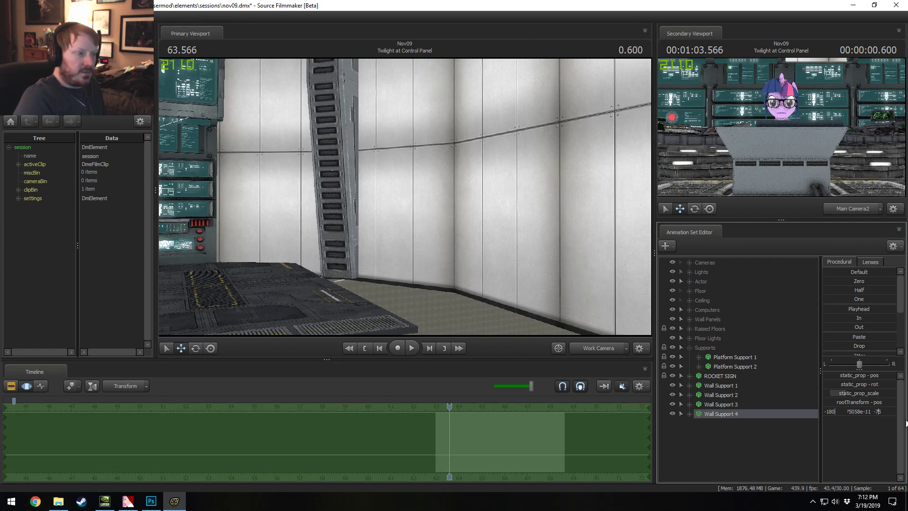
pyautogui.press('Return')
pyautogui.moveTo(401, 230); pyautogui.dragTo(476, 180)
pyautogui.moveTo(406, 198); pyautogui.dragTo(303, 302)
pyautogui.moveTo(455, 255); pyautogui.dragTo(410, 200)
# Step: Move Wall Support 1 through Wall Support 4 into the Supports group and collapse the group
pyautogui.click(723, 385)
pyautogui.keyDown('shift'); pyautogui.click(716, 414); pyautogui.keyUp('shift')
pyautogui.moveTo(717, 414); pyautogui.dragTo(703, 348)
pyautogui.click(689, 348)
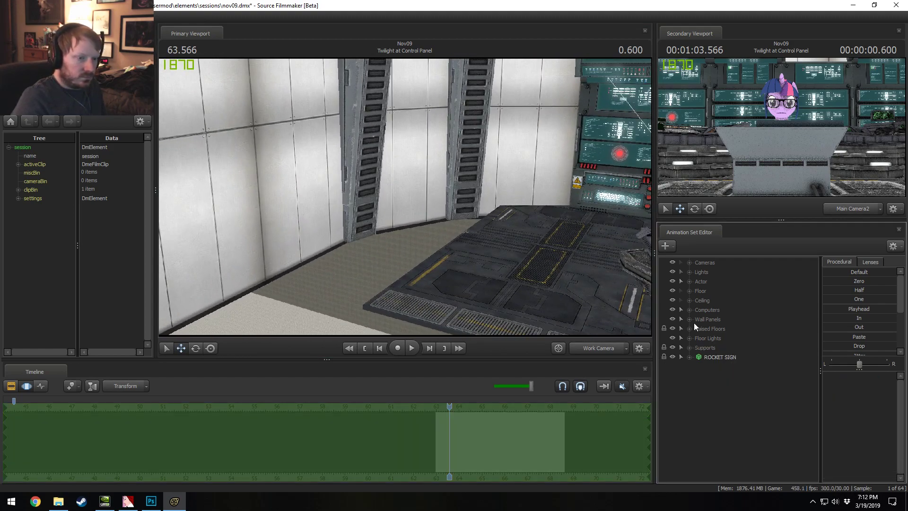
# Step: Expand the Floor group, frame Floor 1 and make the floor pieces selectable in the viewport
pyautogui.click(690, 290)
pyautogui.click(715, 300)
pyautogui.press('f')
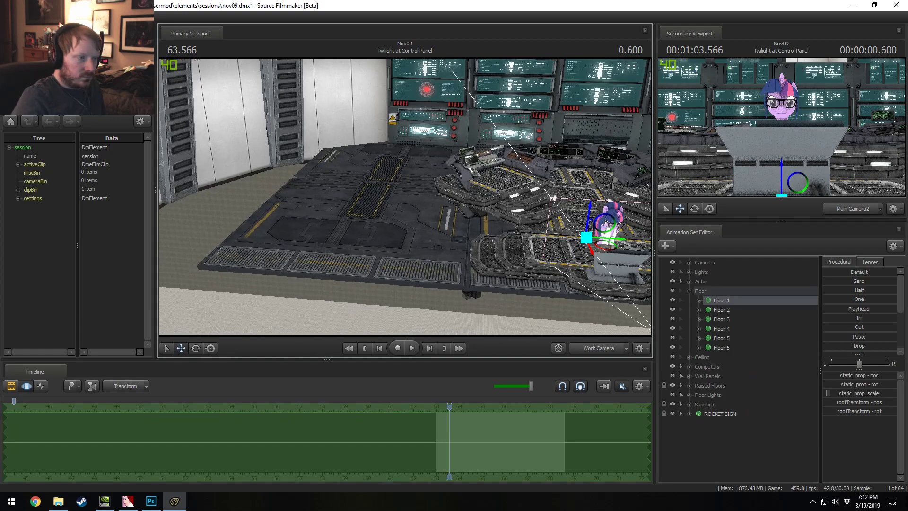
pyautogui.click(673, 290)
pyautogui.click(674, 290)
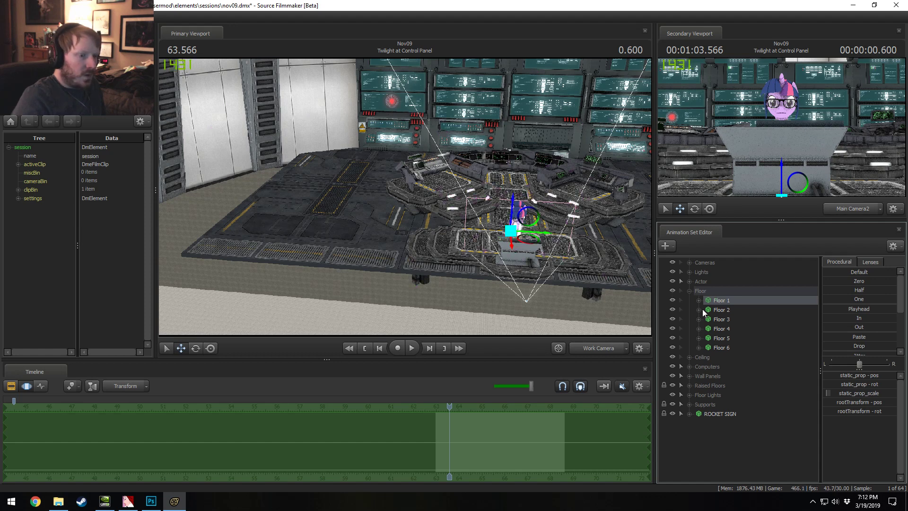
pyautogui.click(681, 290)
# Step: Select Floor 3 and Floor 6 in the viewport, then copy and paste their animation sets
pyautogui.moveTo(358, 152); pyautogui.dragTo(322, 224)
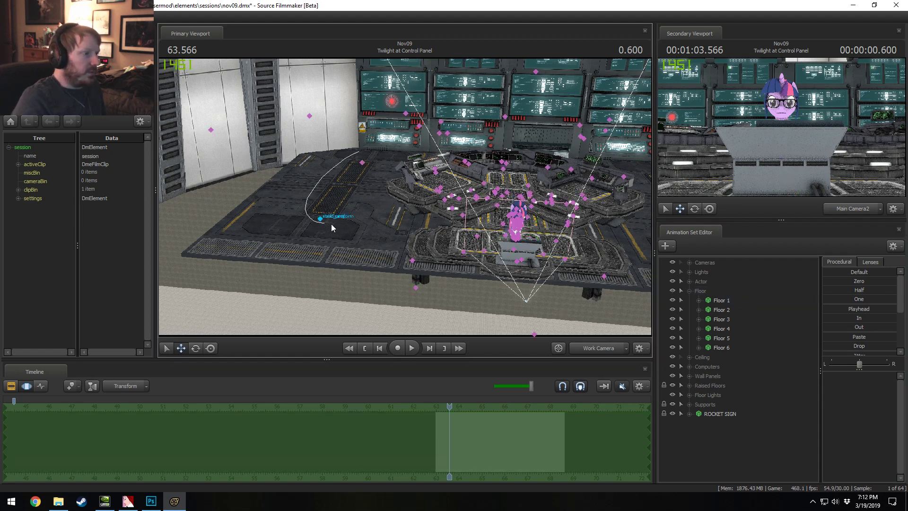
pyautogui.moveTo(374, 148); pyautogui.dragTo(375, 149)
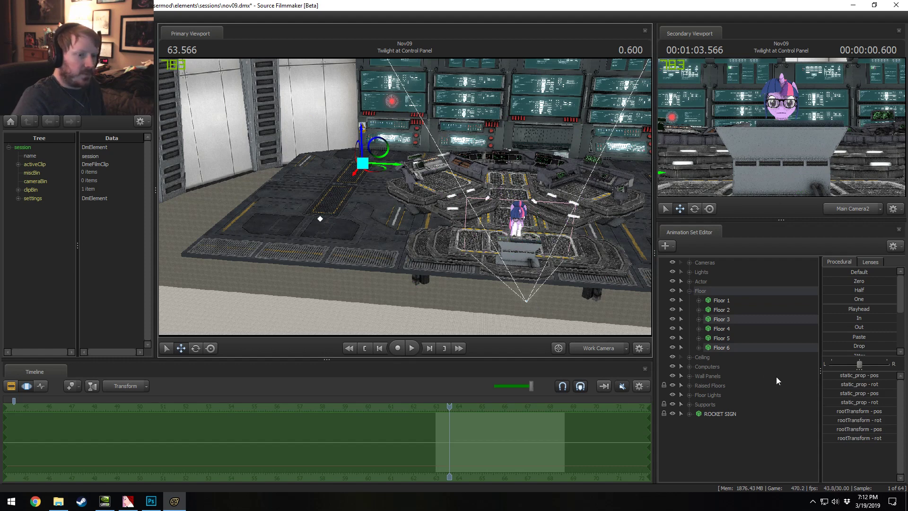
pyautogui.rightClick(729, 348)
pyautogui.click(753, 363)
pyautogui.rightClick(725, 458)
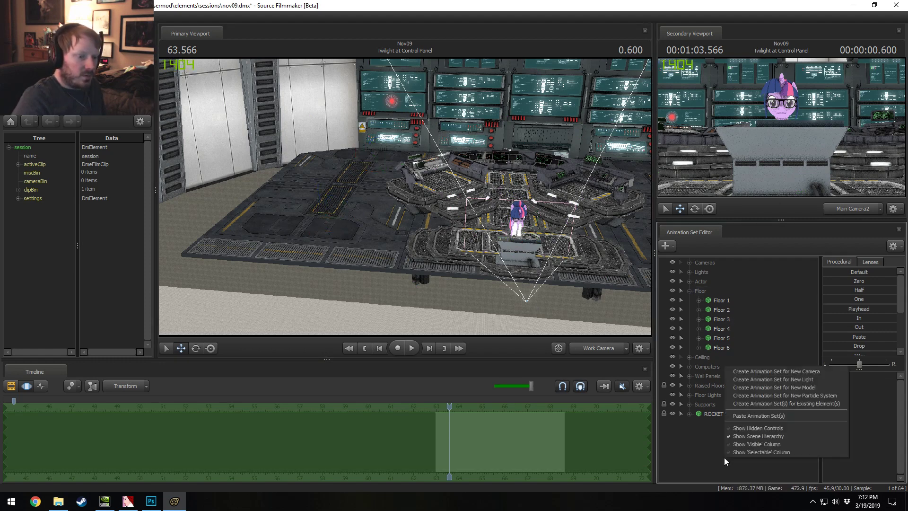
pyautogui.click(748, 419)
# Step: Move Floor 7 and Floor 8 together outward to extend the floor at one side of the room
pyautogui.click(714, 423)
pyautogui.keyDown('shift'); pyautogui.click(711, 433); pyautogui.keyUp('shift')
pyautogui.press('w')
pyautogui.moveTo(457, 187); pyautogui.dragTo(373, 199)
pyautogui.moveTo(564, 142); pyautogui.dragTo(360, 146)
pyautogui.moveTo(407, 229); pyautogui.dragTo(615, 232)
pyautogui.press('s')
pyautogui.moveTo(405, 196); pyautogui.dragTo(444, 190)
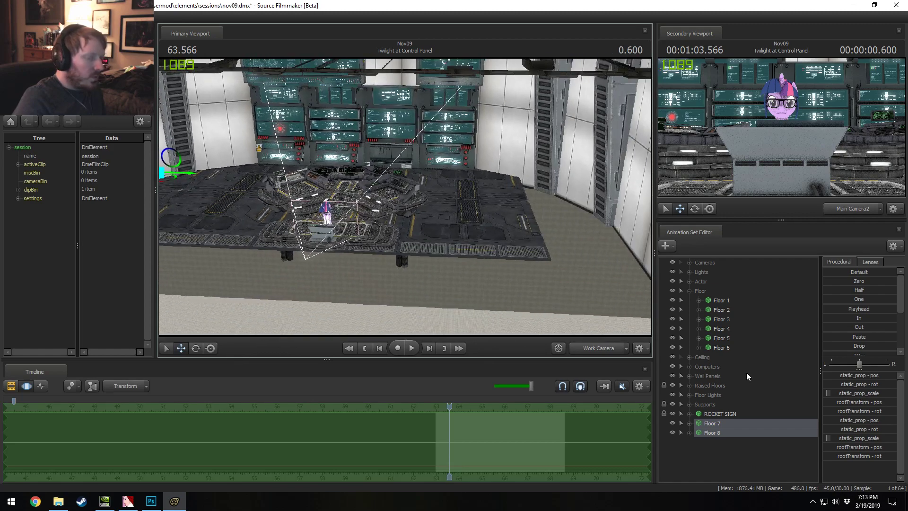
# Step: Paste the two floor pieces again and move Floor 9 and Floor 10 to extend the floor at the opposite side of the room
pyautogui.rightClick(719, 437)
pyautogui.click(746, 402)
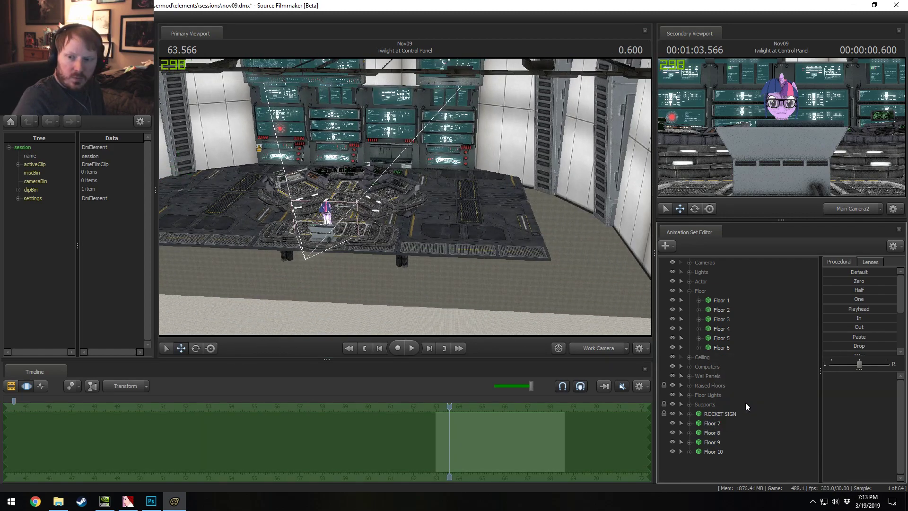
pyautogui.click(714, 452)
pyautogui.keyDown('ctrl'); pyautogui.click(714, 442); pyautogui.keyUp('ctrl')
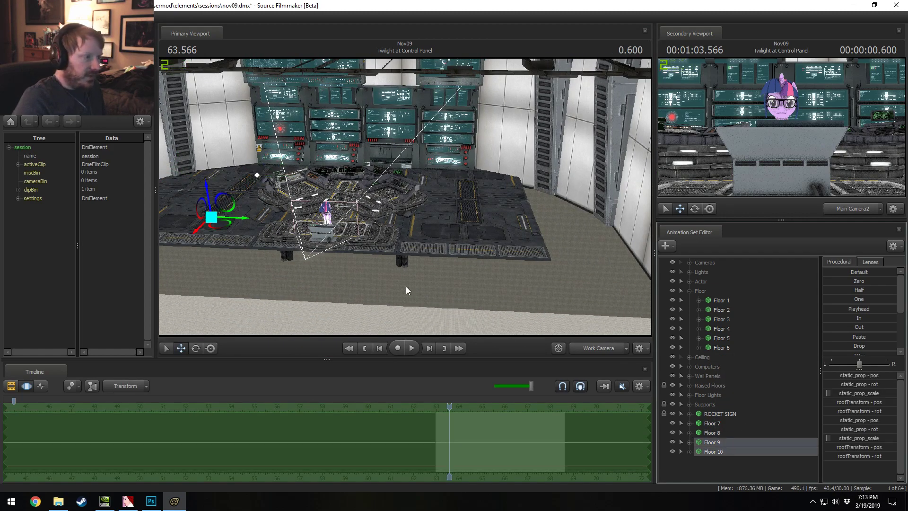
pyautogui.moveTo(242, 218); pyautogui.dragTo(648, 330)
pyautogui.press('w')
pyautogui.press('w')
pyautogui.moveTo(405, 197); pyautogui.dragTo(414, 181)
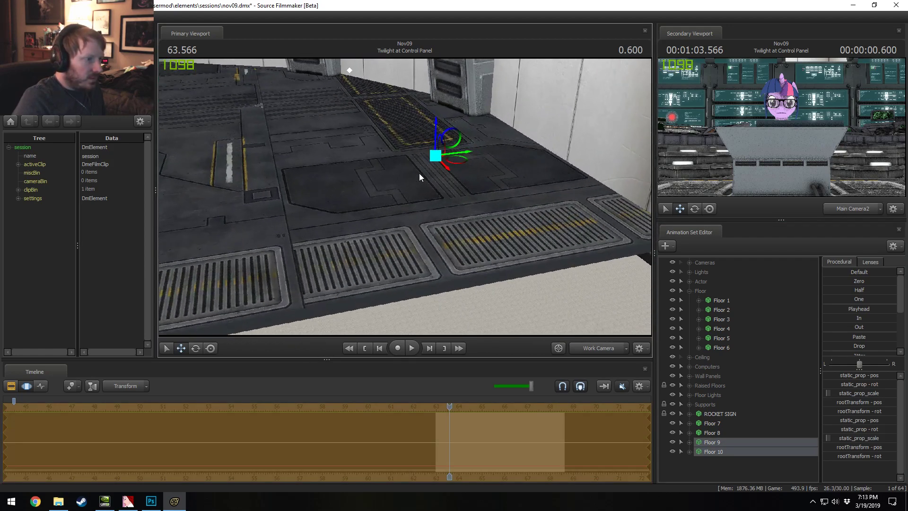
pyautogui.moveTo(468, 152); pyautogui.dragTo(445, 228)
pyautogui.press('s')
pyautogui.moveTo(506, 238); pyautogui.dragTo(405, 197)
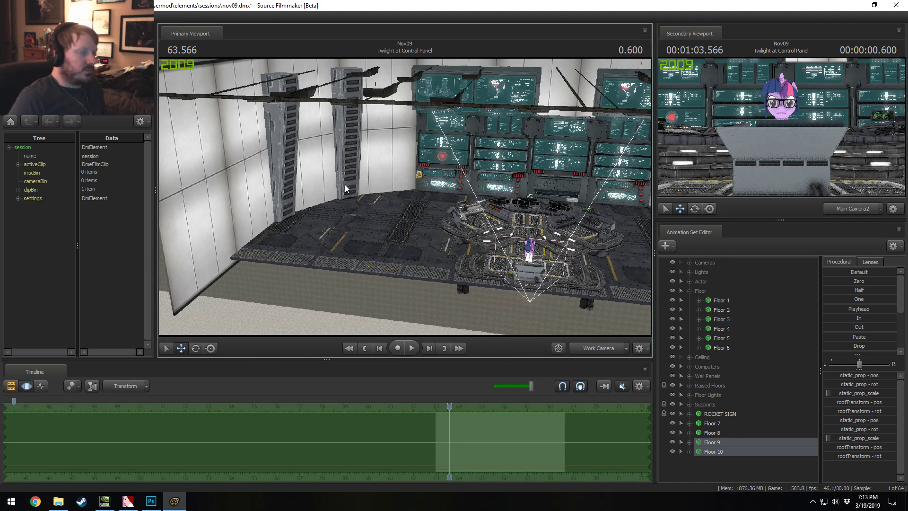
# Step: Move Floor 7 through Floor 10 into the Floor group and collapse the group
pyautogui.click(712, 424)
pyautogui.keyDown('shift'); pyautogui.click(715, 452); pyautogui.keyUp('shift')
pyautogui.moveTo(722, 444); pyautogui.dragTo(688, 291)
pyautogui.click(689, 291)
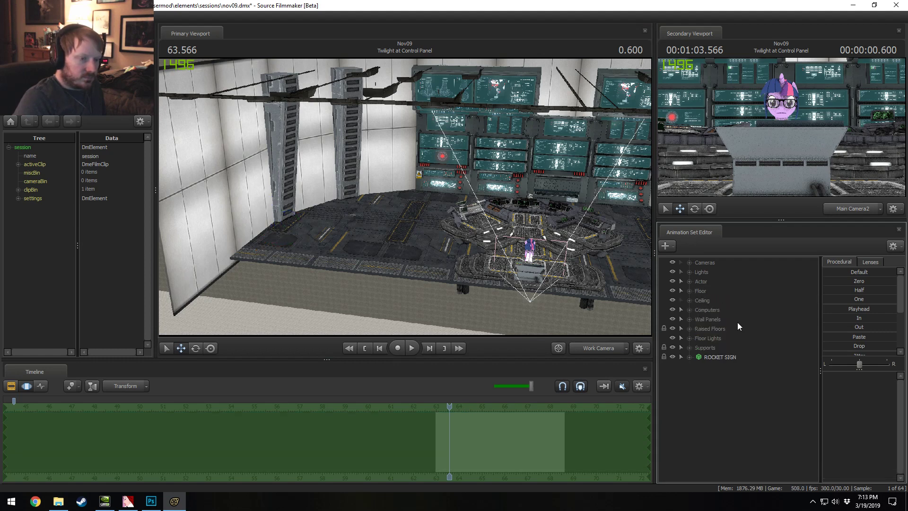
# Step: Expand the Supports group, copy the Wall Support 3 animation set and paste it as Wall Support 5
pyautogui.click(688, 348)
pyautogui.click(726, 377)
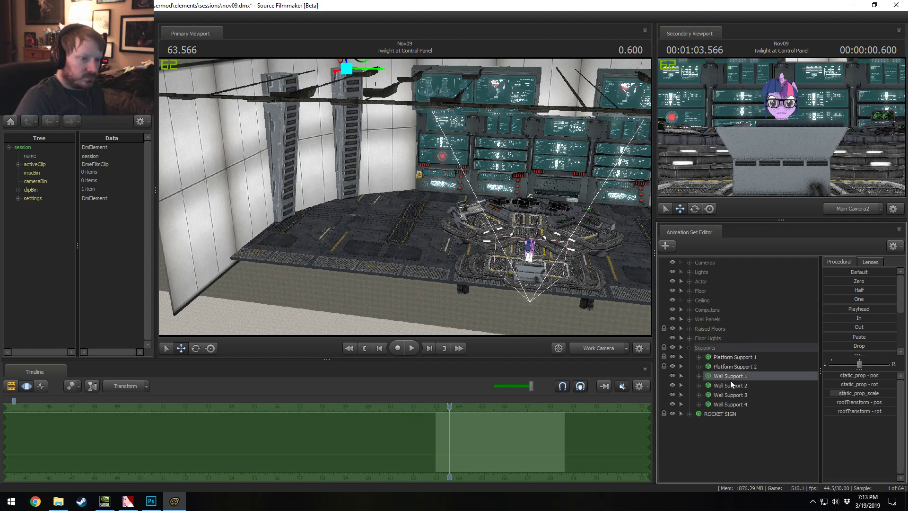
pyautogui.click(735, 385)
pyautogui.click(733, 395)
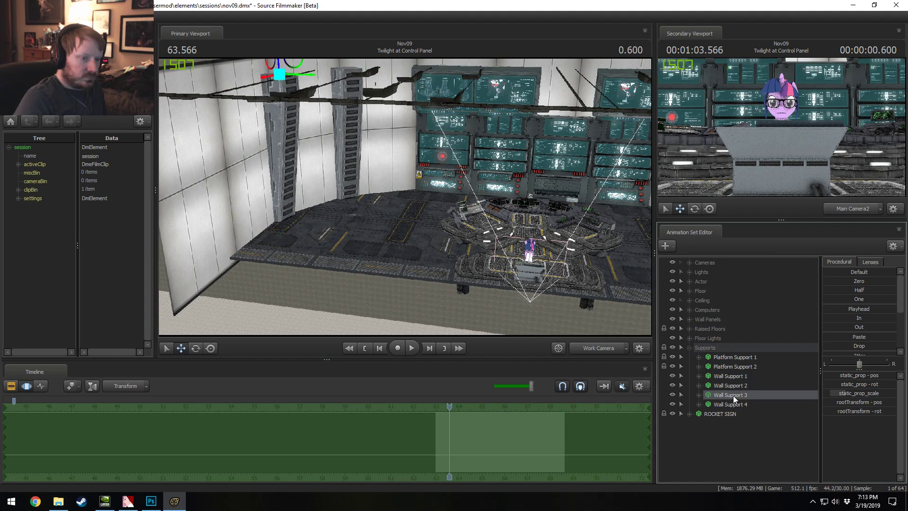
pyautogui.rightClick(733, 396)
pyautogui.click(757, 262)
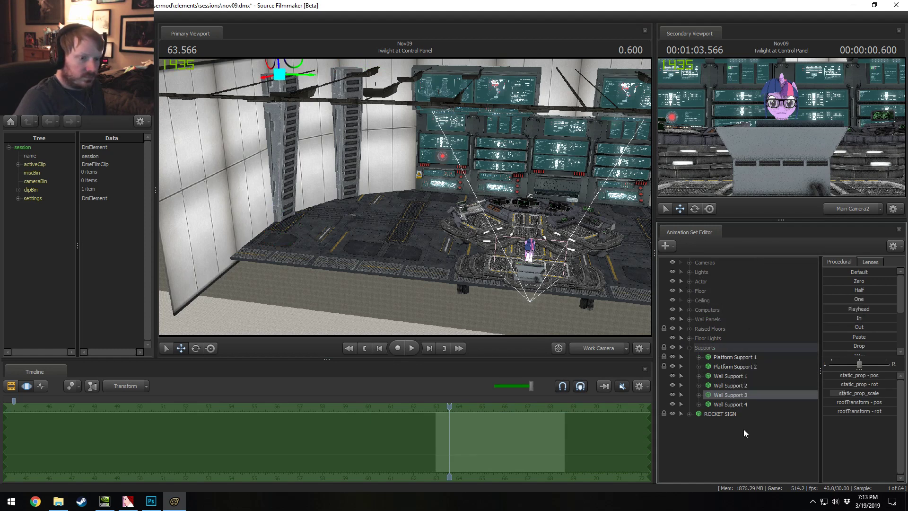
pyautogui.rightClick(745, 427)
pyautogui.click(765, 394)
pyautogui.click(739, 423)
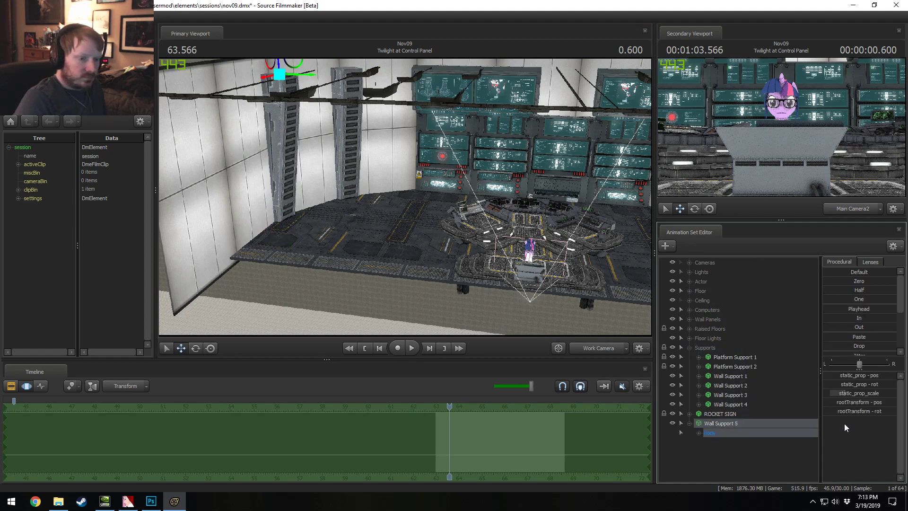
# Step: Set the third rootTransform rotation value of Wall Support 5 to 90
pyautogui.click(872, 411)
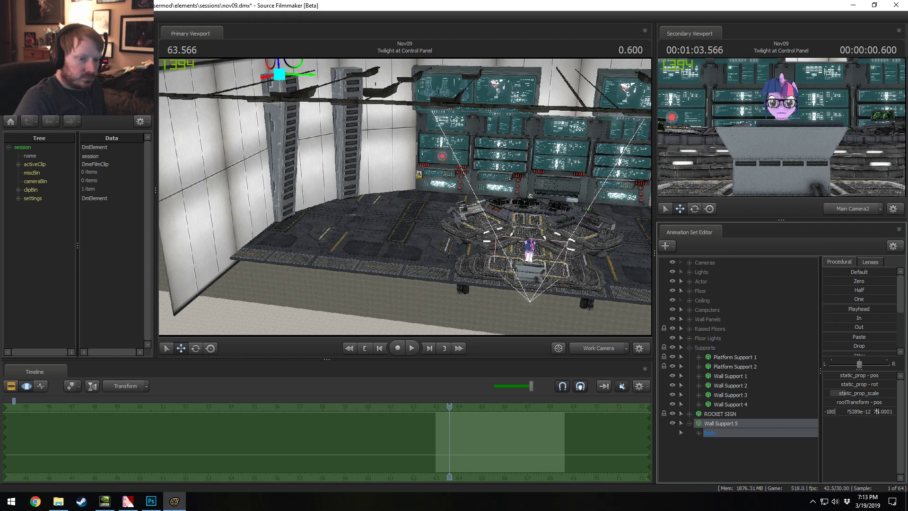
pyautogui.doubleClick(877, 412)
pyautogui.press('Return')
pyautogui.moveTo(605, 316)
pyautogui.mouseDown()
pyautogui.moveTo(558, 314)
pyautogui.moveTo(568, 331)
pyautogui.moveTo(605, 317)
pyautogui.mouseUp()
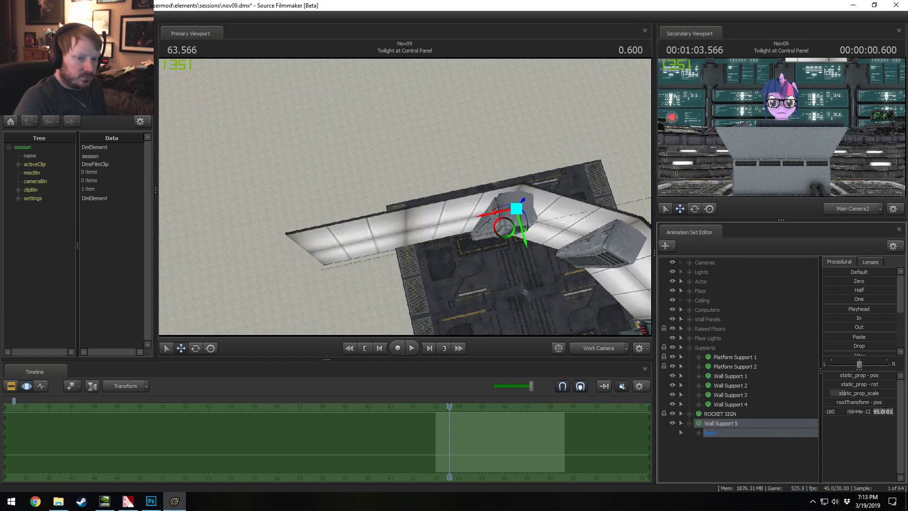
pyautogui.press('Return')
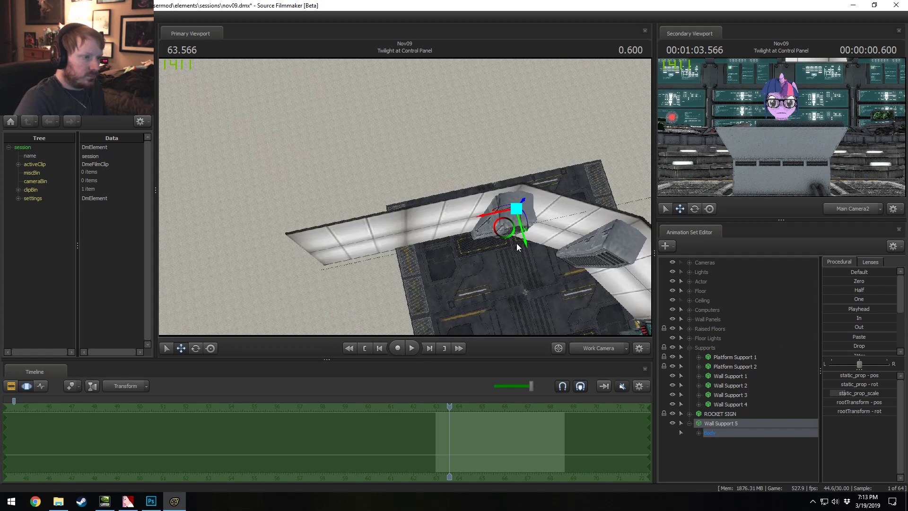
# Step: Move Wall Support 5 along the wall and align it with the next seam between the wall panels
pyautogui.moveTo(508, 237); pyautogui.dragTo(406, 200)
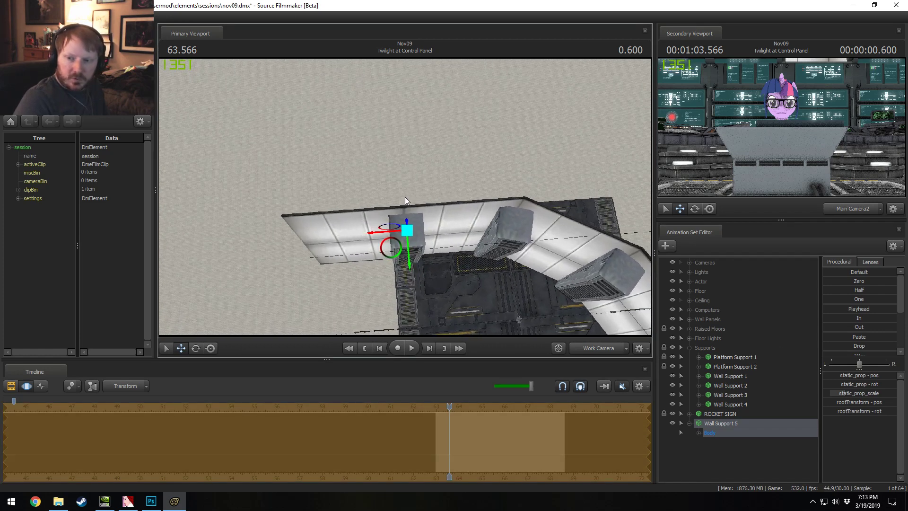
pyautogui.moveTo(478, 182); pyautogui.dragTo(479, 198)
pyautogui.press('w')
pyautogui.moveTo(398, 180)
pyautogui.mouseDown()
pyautogui.moveTo(397, 210)
pyautogui.moveTo(380, 211)
pyautogui.moveTo(404, 196)
pyautogui.mouseUp()
pyautogui.moveTo(401, 239); pyautogui.dragTo(398, 242)
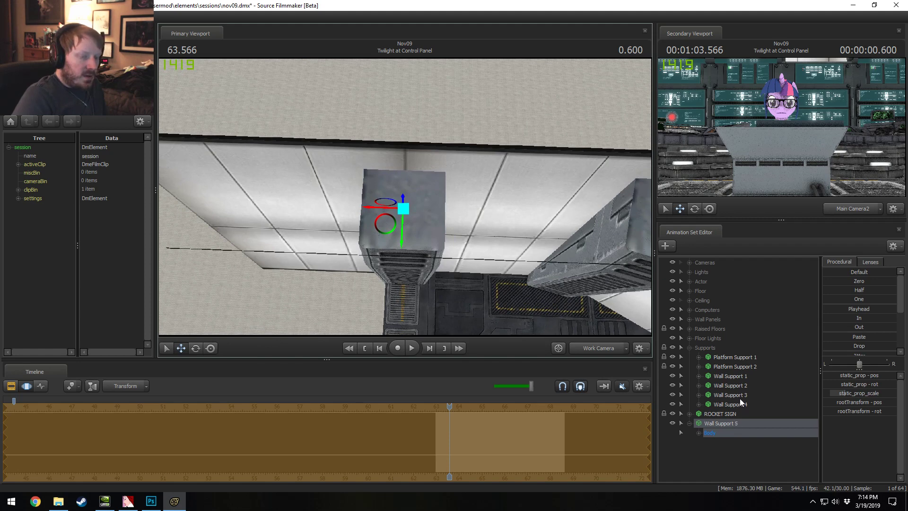
# Step: Duplicate Wall Support 5 and change the third rootTransform rotation value of the copy, Wall Support 6, to face the opposite way
pyautogui.rightClick(742, 421)
pyautogui.click(767, 287)
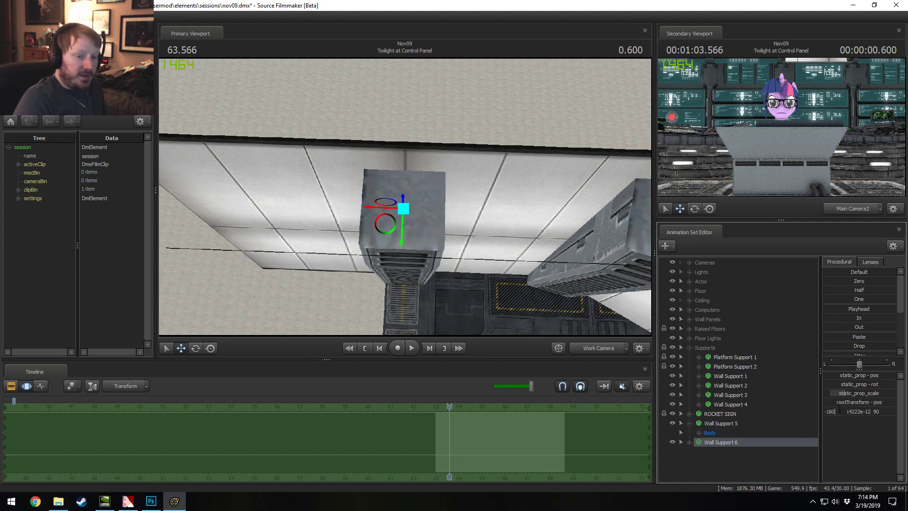
pyautogui.press('Return')
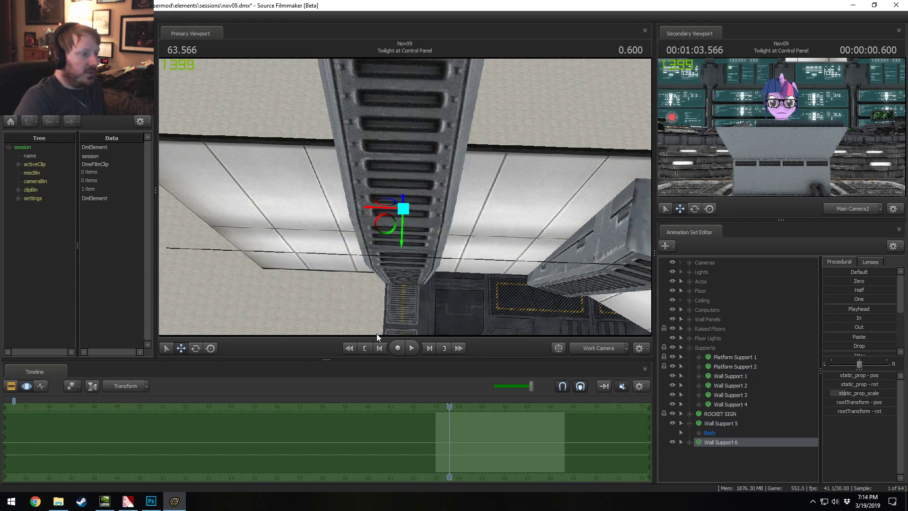
pyautogui.hotkey('ctrl', 'z')
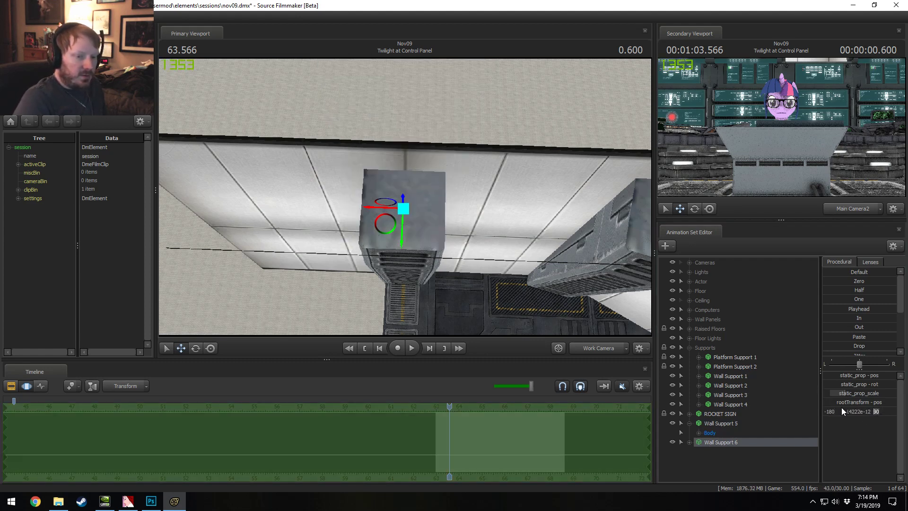
pyautogui.press('Return')
# Step: Move Wall Support 6 across the room and seat it against the panel seam of the opposite wall
pyautogui.moveTo(405, 197); pyautogui.dragTo(521, 213)
pyautogui.keyDown('alt'); pyautogui.moveTo(422, 208); pyautogui.dragTo(532, 176); pyautogui.keyUp('alt')
pyautogui.moveTo(405, 194); pyautogui.dragTo(412, 115)
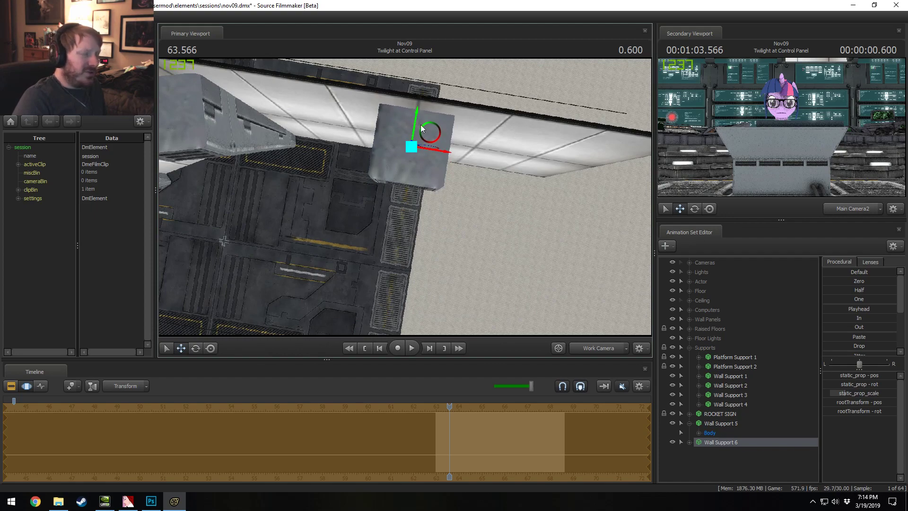
# Step: Examine the placed wall supports around the control room, including the ones beside the computer screens
pyautogui.moveTo(337, 310); pyautogui.dragTo(406, 201)
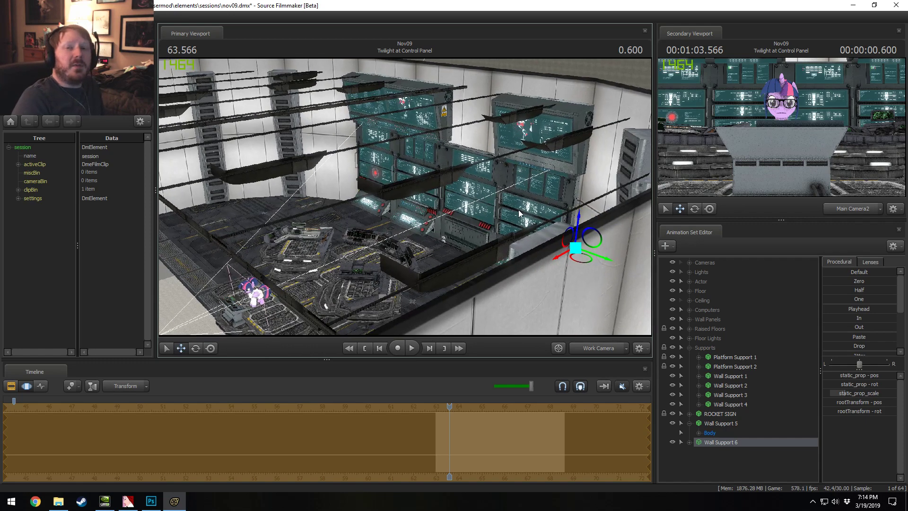
pyautogui.moveTo(526, 162); pyautogui.dragTo(407, 147)
pyautogui.press('w')
pyautogui.press('s')
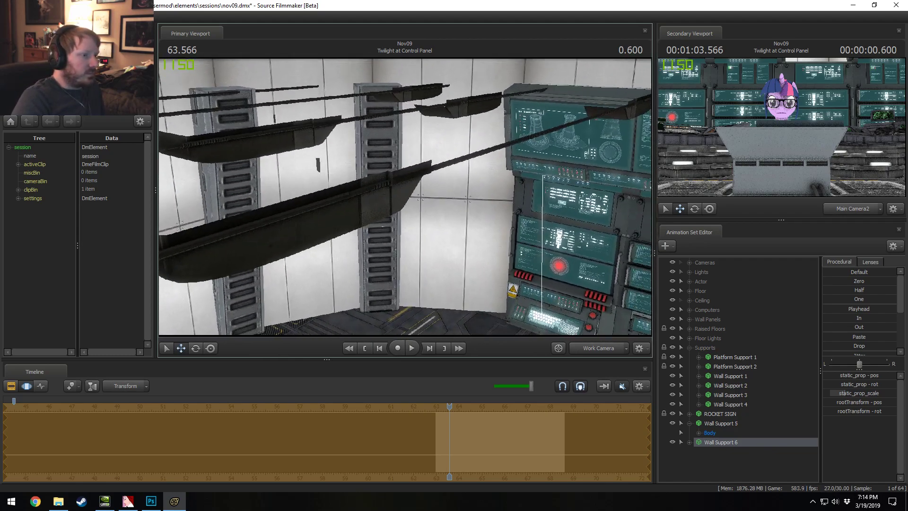
pyautogui.moveTo(502, 124); pyautogui.dragTo(445, 205)
pyautogui.moveTo(470, 234); pyautogui.dragTo(430, 189)
pyautogui.press('s')
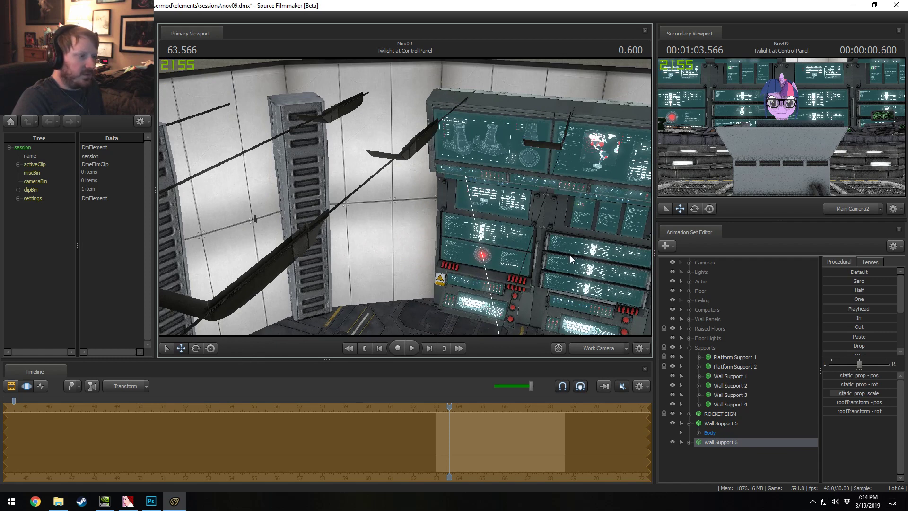
# Step: Move Wall Support 5 and Wall Support 6 into the Supports group, collapse Wall Support 5 and select Wall Support 1
pyautogui.keyDown('shift'); pyautogui.click(717, 423); pyautogui.keyUp('shift')
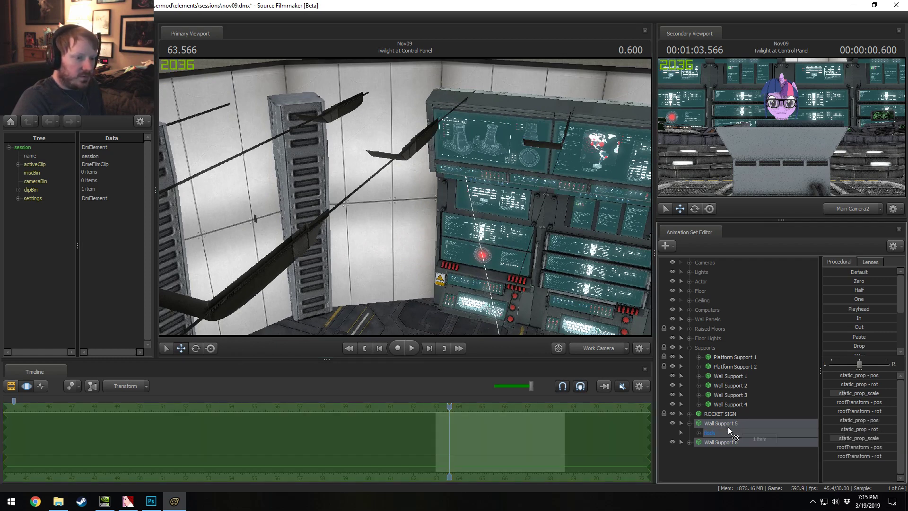
pyautogui.moveTo(723, 374); pyautogui.dragTo(727, 427)
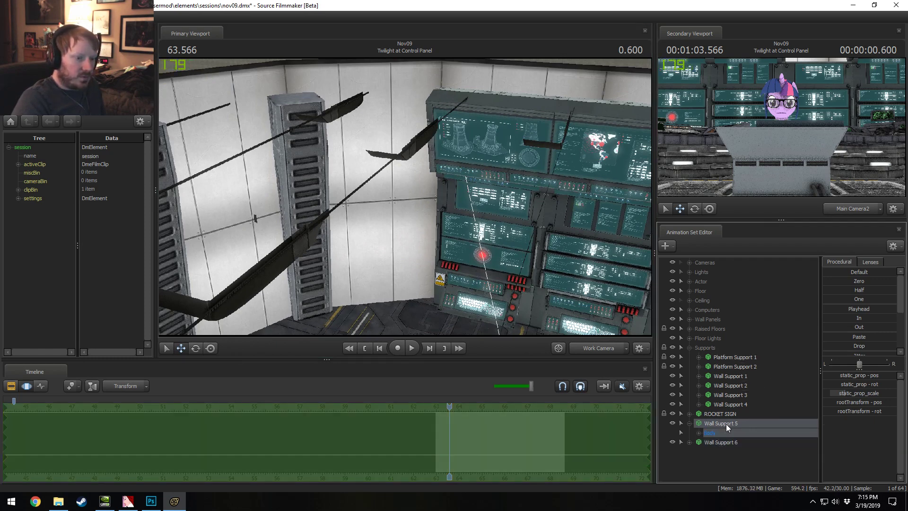
pyautogui.moveTo(712, 354); pyautogui.dragTo(710, 356)
pyautogui.moveTo(721, 442); pyautogui.dragTo(716, 348)
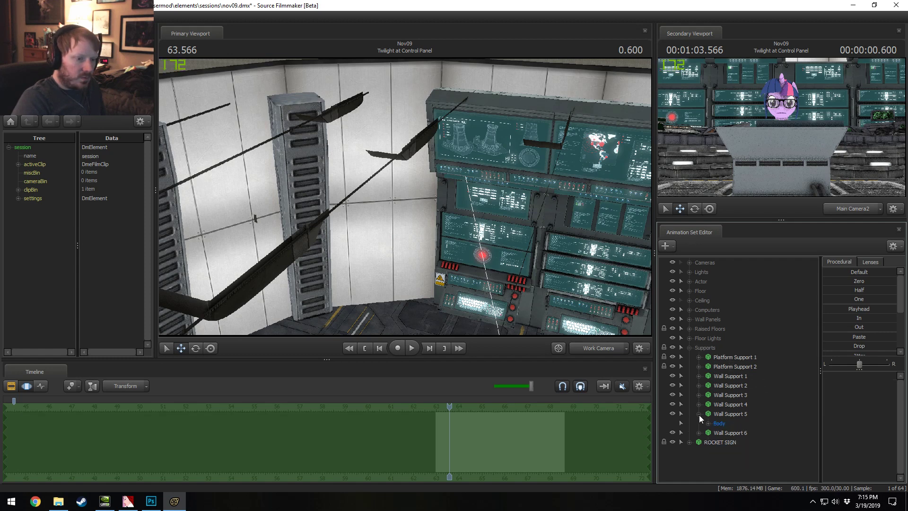
pyautogui.click(732, 376)
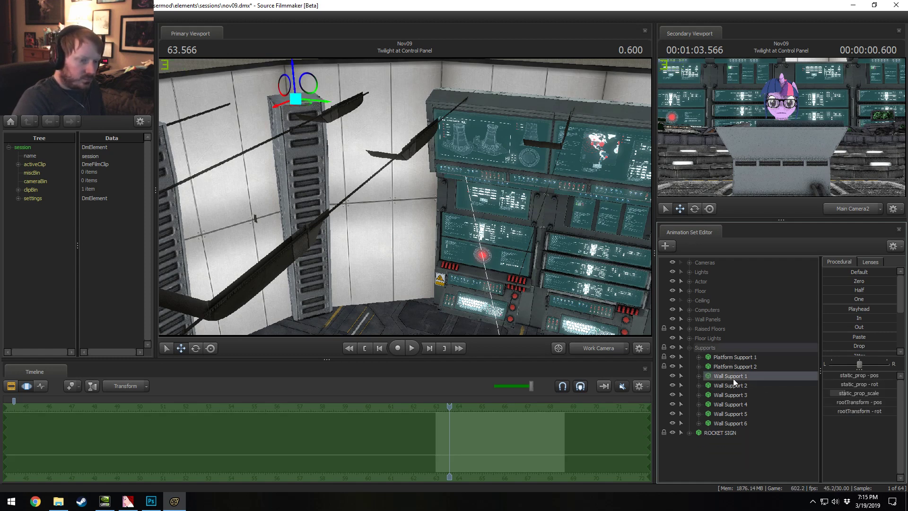
# Step: Duplicate Wall Support 1 and set the third rootTransform rotation value of the copy, Wall Support 7, to 15
pyautogui.rightClick(739, 377)
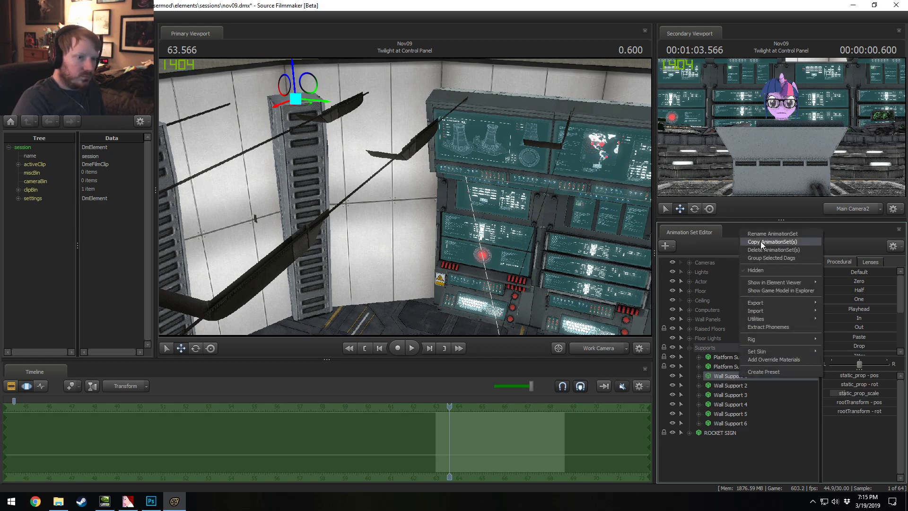
pyautogui.click(761, 242)
pyautogui.rightClick(726, 463)
pyautogui.click(748, 421)
pyautogui.click(867, 412)
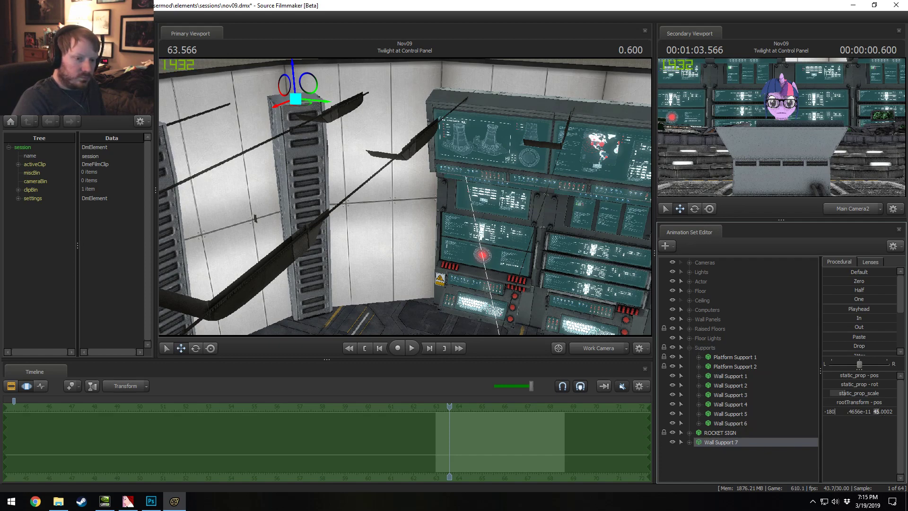
pyautogui.write('15')
pyautogui.press('Return')
# Step: Move Wall Support 7 into the wall corner beside the computer screens
pyautogui.moveTo(405, 197); pyautogui.dragTo(405, 265)
pyautogui.moveTo(290, 144); pyautogui.dragTo(473, 126)
pyautogui.keyDown('alt'); pyautogui.moveTo(434, 248); pyautogui.dragTo(434, 291); pyautogui.keyUp('alt')
# Step: Try further rotations and shifts of Wall Support 7 in the corner beside the screens, and undo them
pyautogui.press('e')
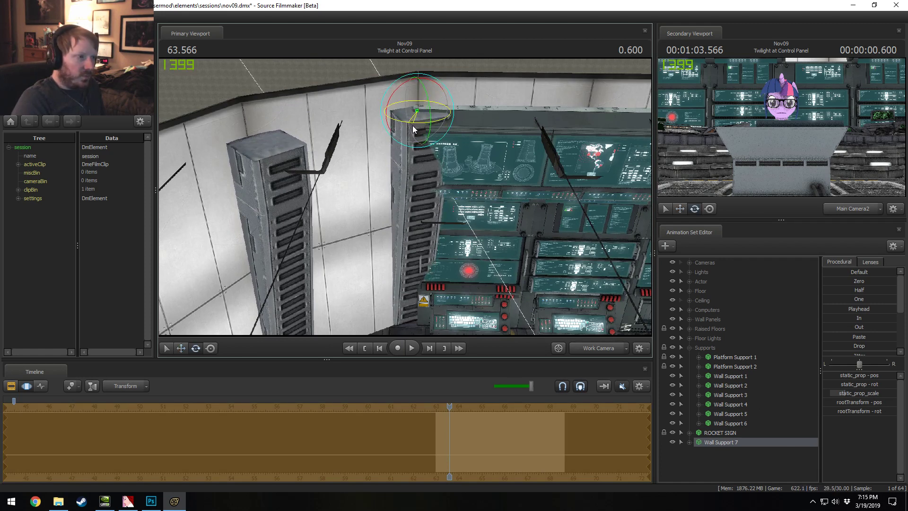
pyautogui.moveTo(427, 135); pyautogui.dragTo(419, 136)
pyautogui.click(884, 413)
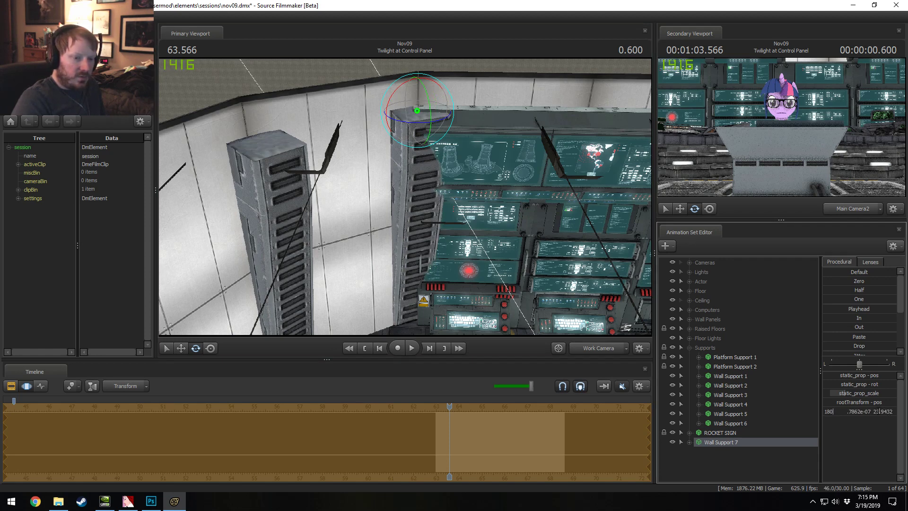
pyautogui.press('Return')
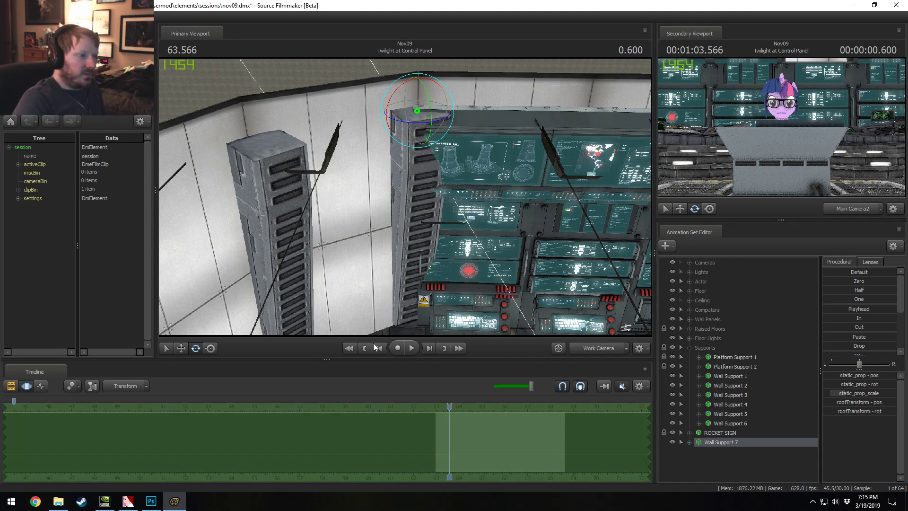
pyautogui.moveTo(432, 229); pyautogui.dragTo(417, 179)
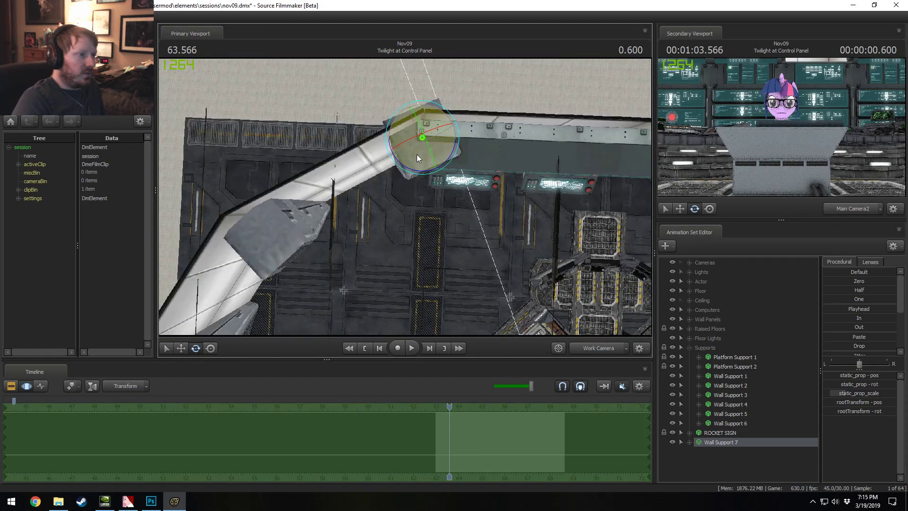
pyautogui.moveTo(447, 151); pyautogui.dragTo(448, 142)
pyautogui.moveTo(417, 179); pyautogui.dragTo(422, 136)
pyautogui.press('w')
pyautogui.hotkey('ctrl', 'z')
pyautogui.keyDown('alt'); pyautogui.moveTo(471, 163); pyautogui.dragTo(413, 199); pyautogui.keyUp('alt')
pyautogui.hotkey('ctrl', 'z')
pyautogui.hotkey('ctrl', 'z')
pyautogui.hotkey('ctrl', 'z')
pyautogui.hotkey('ctrl', 'z')
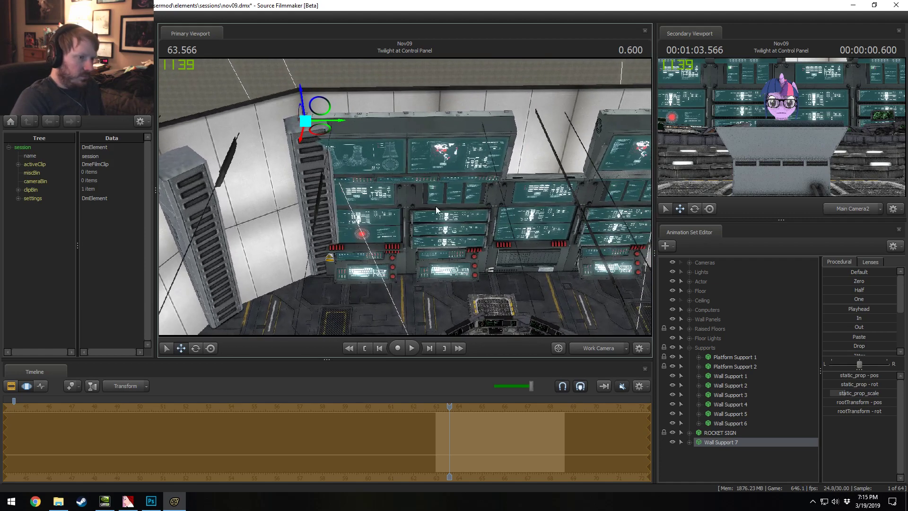
# Step: Move the Wall Screens (Main) model from the Computers group slightly forward from the back wall and collapse the group
pyautogui.click(690, 309)
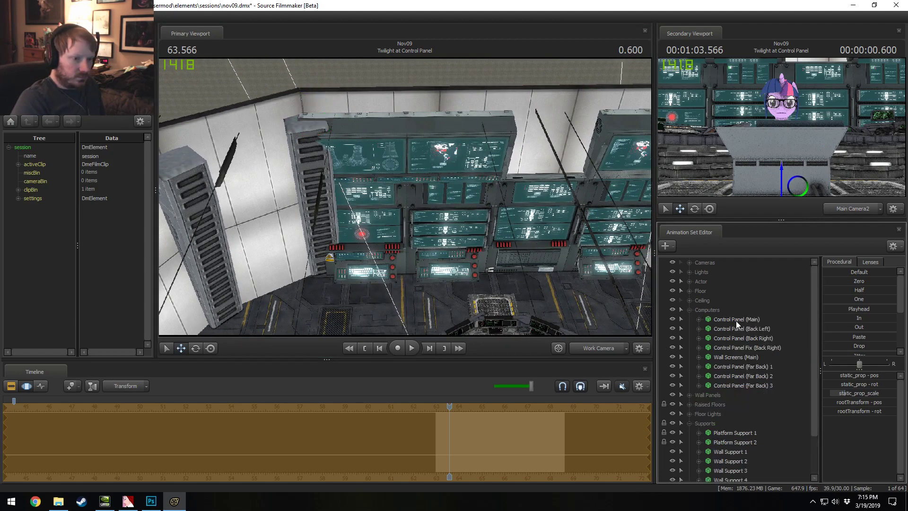
pyautogui.click(736, 320)
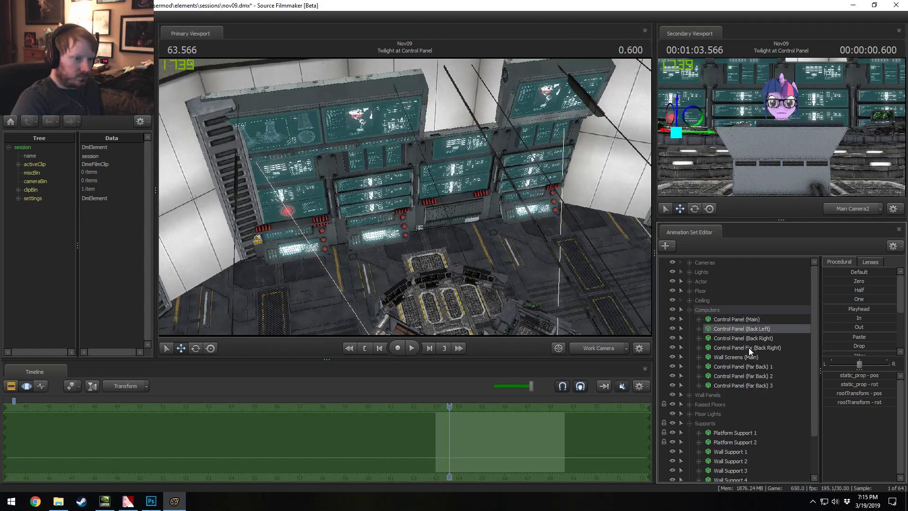
pyautogui.click(745, 356)
pyautogui.keyDown('alt'); pyautogui.moveTo(397, 237); pyautogui.dragTo(360, 207); pyautogui.keyUp('alt')
pyautogui.moveTo(421, 259); pyautogui.dragTo(527, 239)
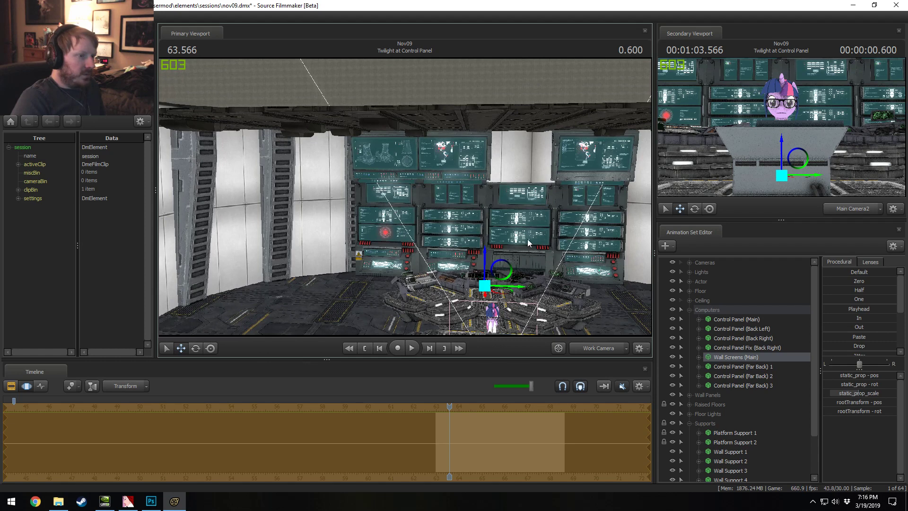
pyautogui.click(691, 310)
# Step: Duplicate Wall Support 7 and set the third rootTransform rotation value of the copy, Wall Support 8, to -15
pyautogui.click(732, 442)
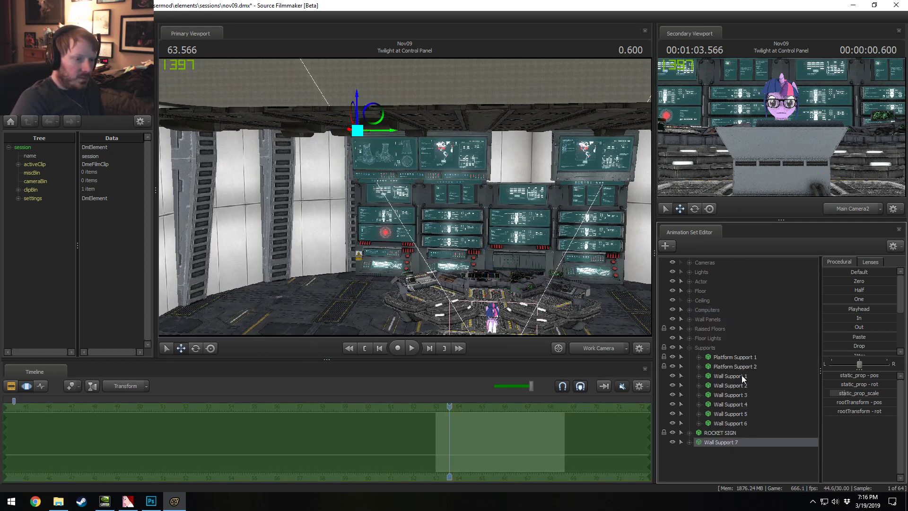
pyautogui.rightClick(722, 443)
pyautogui.click(750, 306)
pyautogui.rightClick(721, 459)
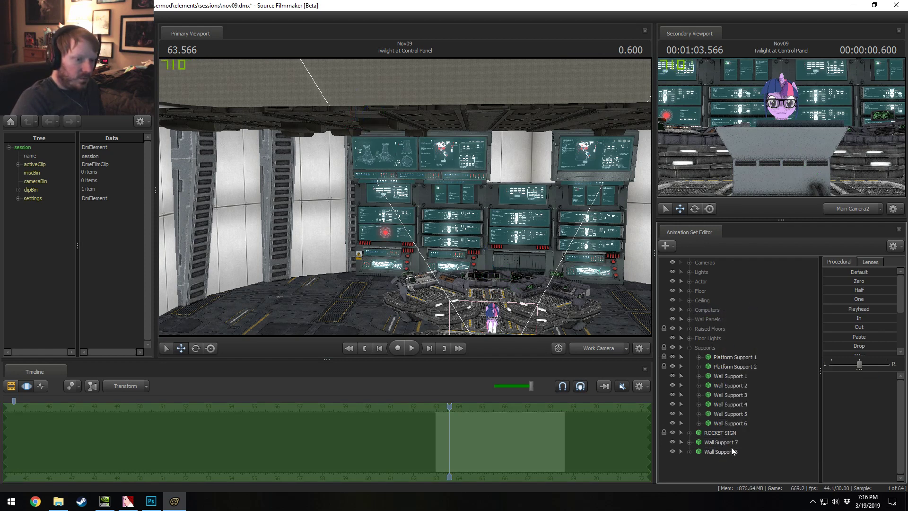
pyautogui.click(743, 416)
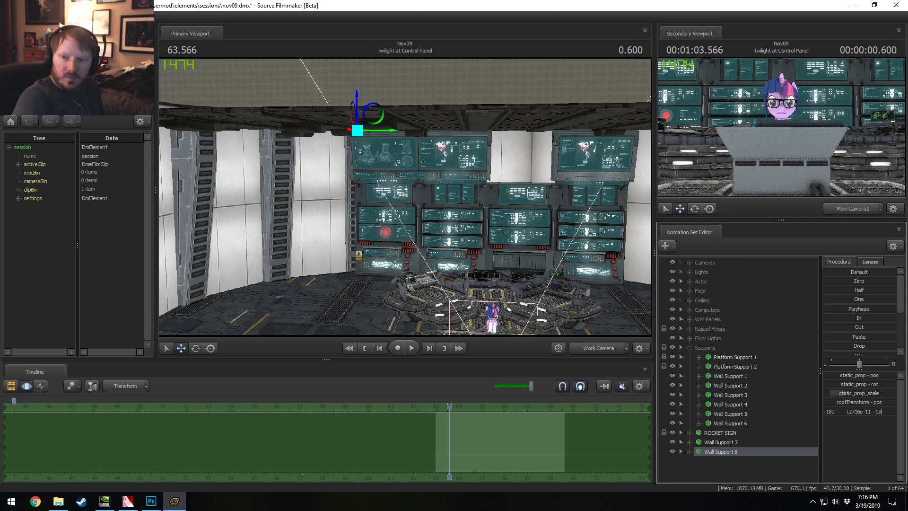
pyautogui.press('Return')
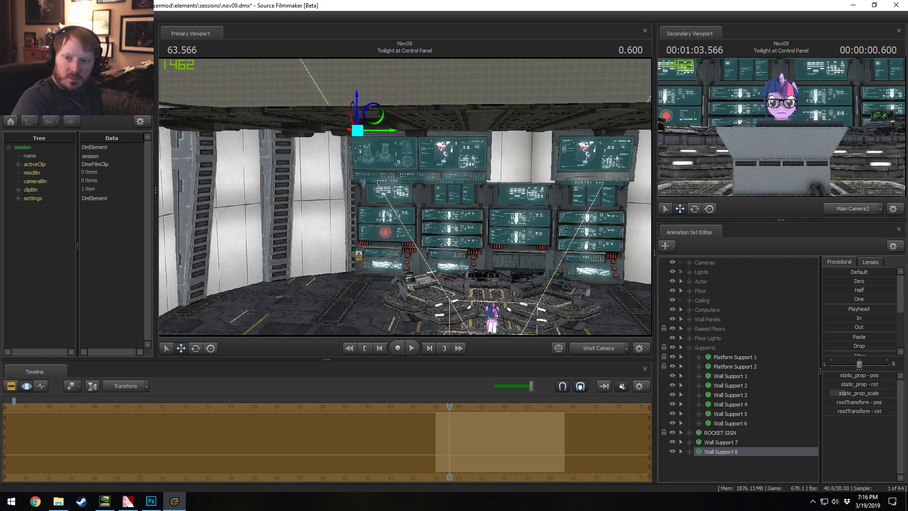
# Step: Move Wall Support 8 across the room into the opposite corner beside the computer screens
pyautogui.moveTo(544, 232); pyautogui.dragTo(405, 197)
pyautogui.moveTo(350, 174); pyautogui.dragTo(313, 180)
pyautogui.press('w')
pyautogui.moveTo(425, 185); pyautogui.dragTo(418, 184)
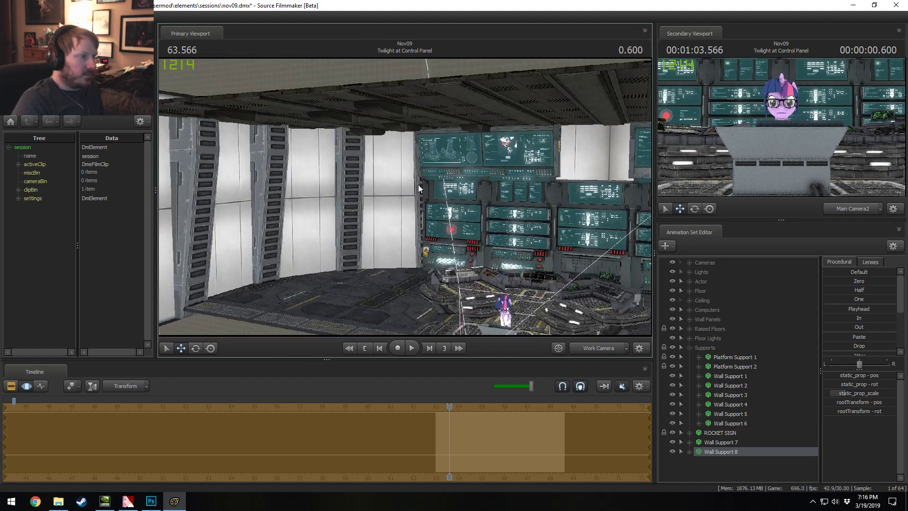
# Step: Move Wall Support 7 and Wall Support 8 into the Supports group and reorder Platform Support 1 and 2 below the wall supports
pyautogui.click(717, 452)
pyautogui.keyDown('shift'); pyautogui.click(728, 442); pyautogui.keyUp('shift')
pyautogui.moveTo(728, 442); pyautogui.dragTo(707, 348)
pyautogui.click(689, 348)
pyautogui.click(690, 348)
pyautogui.click(723, 358)
pyautogui.keyDown('shift'); pyautogui.click(724, 367); pyautogui.keyUp('shift')
pyautogui.moveTo(724, 366); pyautogui.dragTo(745, 446)
pyautogui.click(690, 348)
# Step: Start an animation set for a new model and preview the tech_base_pillar_mra variants among the support models
pyautogui.rightClick(700, 378)
pyautogui.rightClick(695, 371)
pyautogui.rightClick(697, 373)
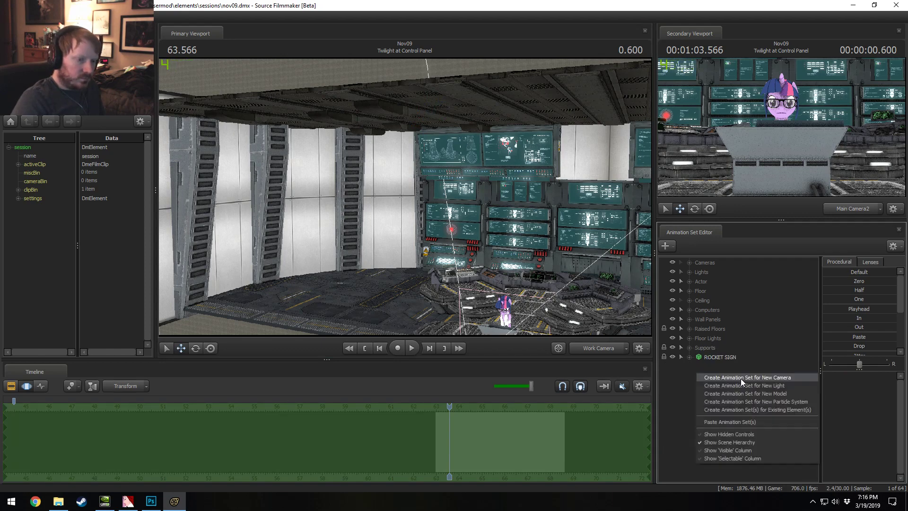
pyautogui.click(783, 392)
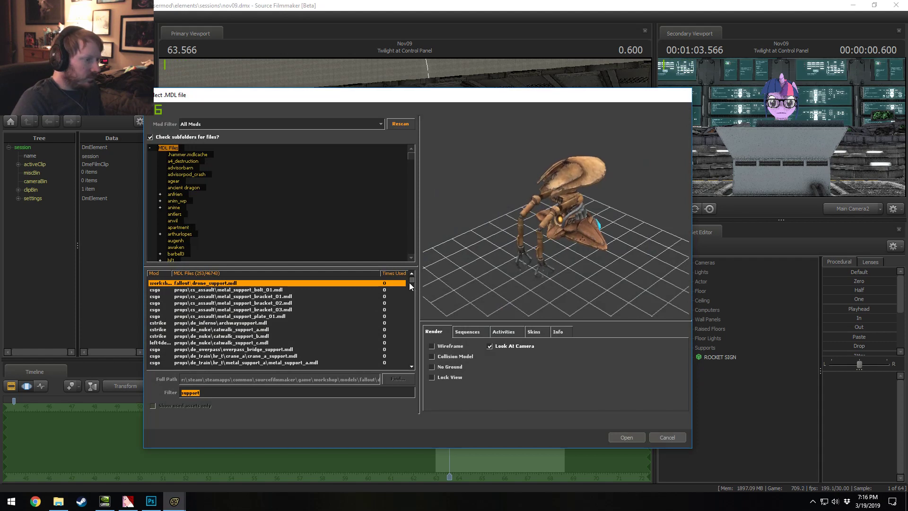
pyautogui.moveTo(411, 282); pyautogui.dragTo(410, 380)
pyautogui.click(331, 336)
pyautogui.moveTo(579, 241); pyautogui.dragTo(601, 237)
pyautogui.press('Down')
pyautogui.press('Up')
pyautogui.press('Up')
pyautogui.press('Up')
pyautogui.press('Down')
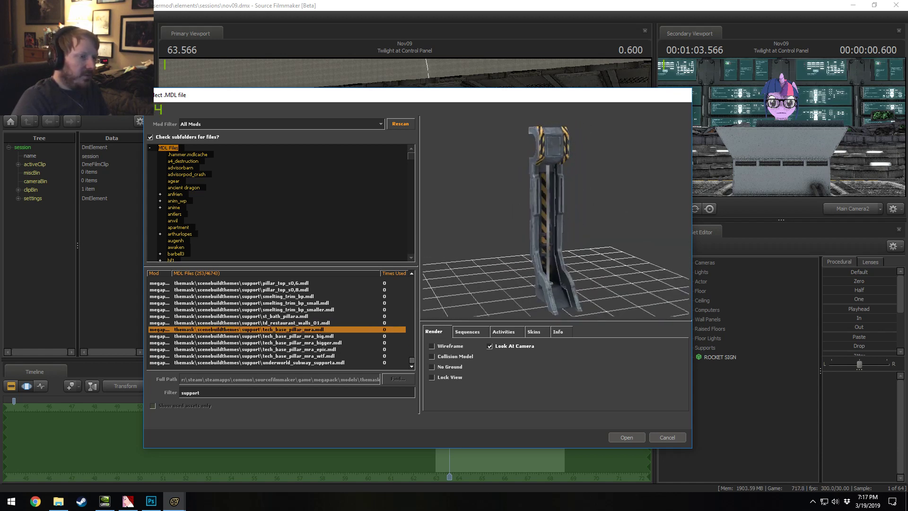
pyautogui.press('Down')
pyautogui.press('Down')
pyautogui.press('Down')
pyautogui.moveTo(556, 220); pyautogui.dragTo(600, 194)
# Step: Compare the smelting_trim_bp variants in the support models and load smelting_trim_bp.mdl into the scene
pyautogui.press('Up')
pyautogui.press('Up')
pyautogui.press('Up')
pyautogui.press('Up')
pyautogui.press('Up')
pyautogui.press('Up')
pyautogui.press('Up')
pyautogui.press('Up')
pyautogui.press('Up')
pyautogui.press('Up')
pyautogui.press('Up')
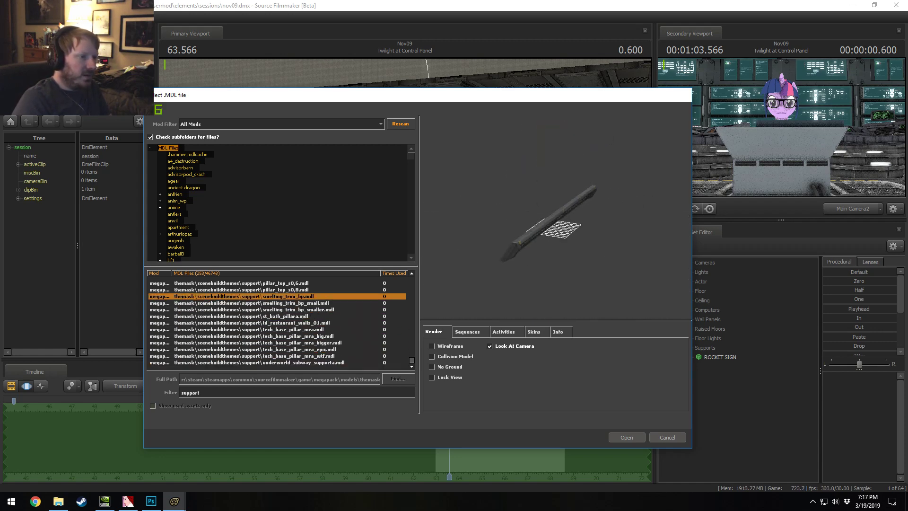
pyautogui.press('Down')
pyautogui.press('Down')
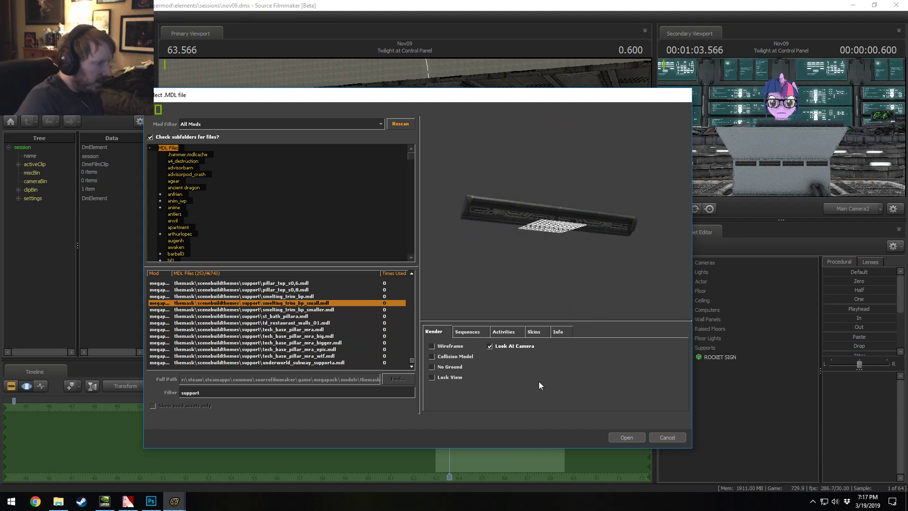
pyautogui.click(314, 310)
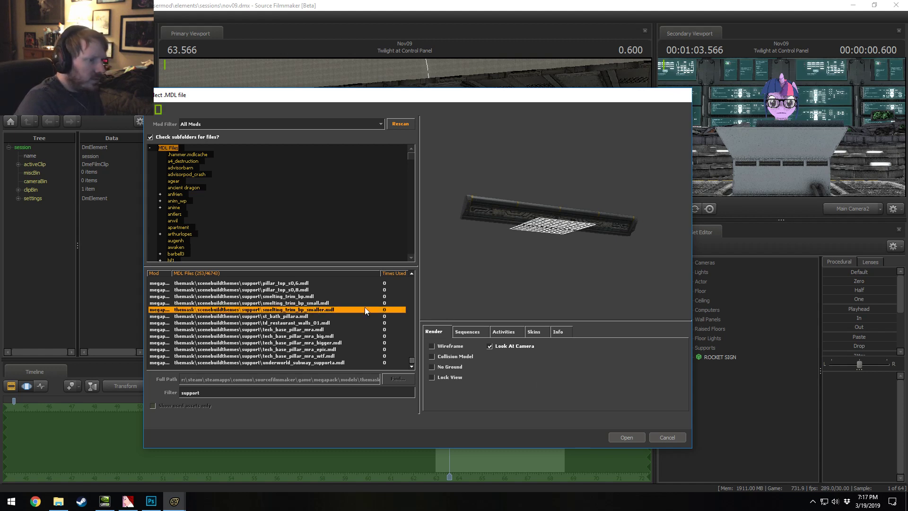
pyautogui.click(321, 303)
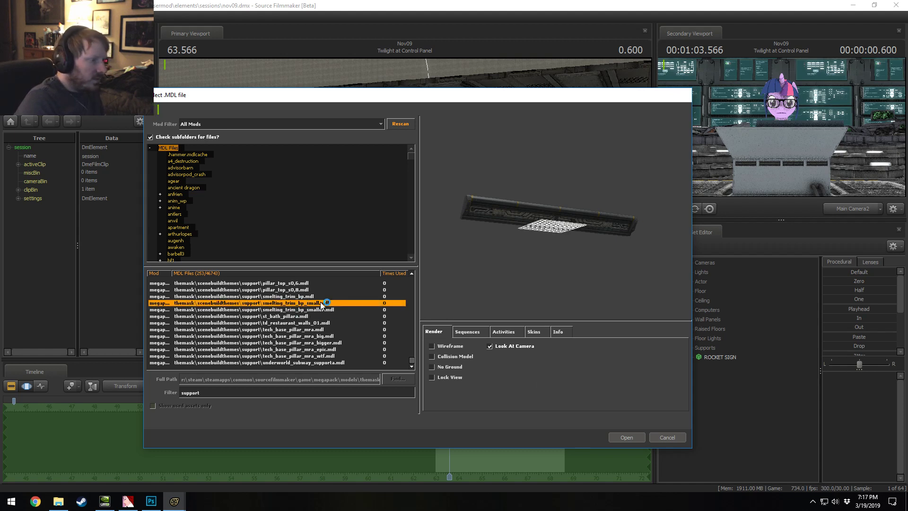
pyautogui.click(318, 297)
pyautogui.click(618, 437)
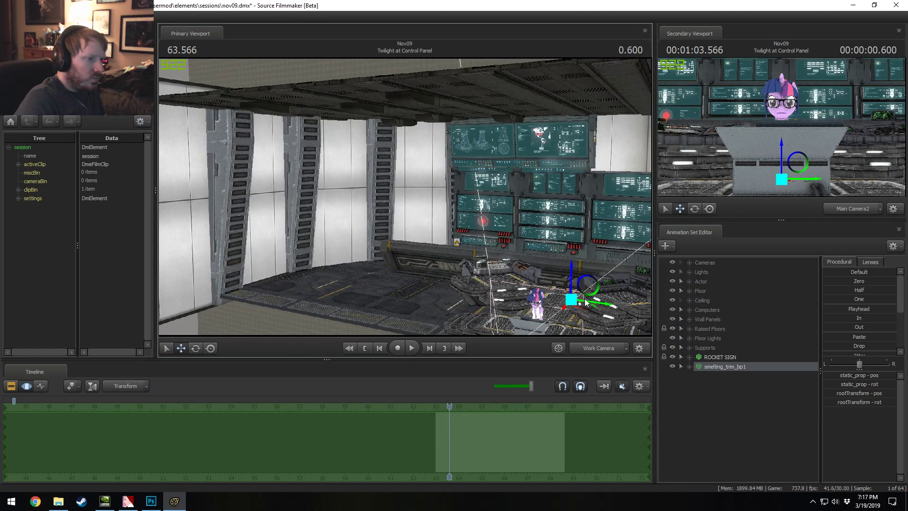
# Step: Move the smelting_trim_bp1 model to the side wall, spanning two neighbouring wall supports
pyautogui.moveTo(583, 311); pyautogui.dragTo(337, 203)
pyautogui.press('r')
pyautogui.press('w')
pyautogui.moveTo(442, 231); pyautogui.dragTo(405, 196)
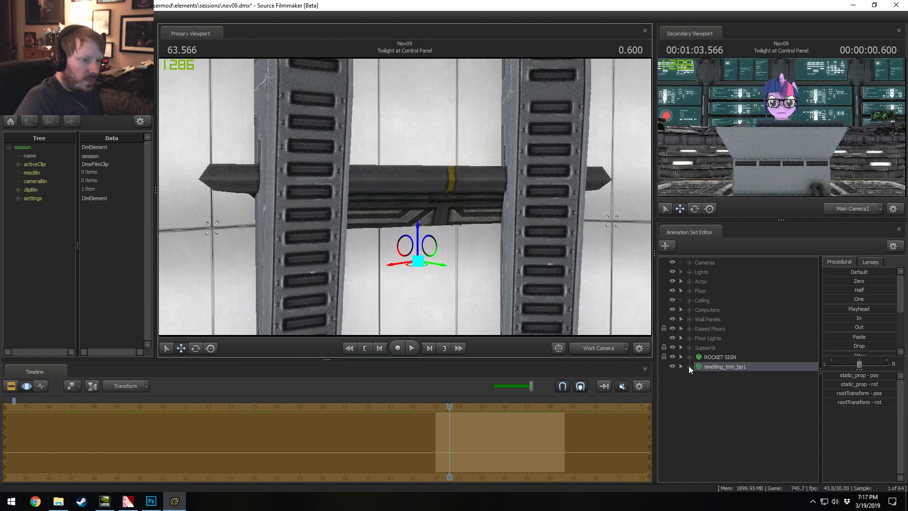
# Step: Add a scale control to smelting_trim_bp1's static_prop and shrink the trim to fit between the two wall supports
pyautogui.click(689, 367)
pyautogui.click(699, 376)
pyautogui.click(728, 394)
pyautogui.rightClick(728, 394)
pyautogui.click(751, 414)
pyautogui.moveTo(856, 376); pyautogui.dragTo(830, 377)
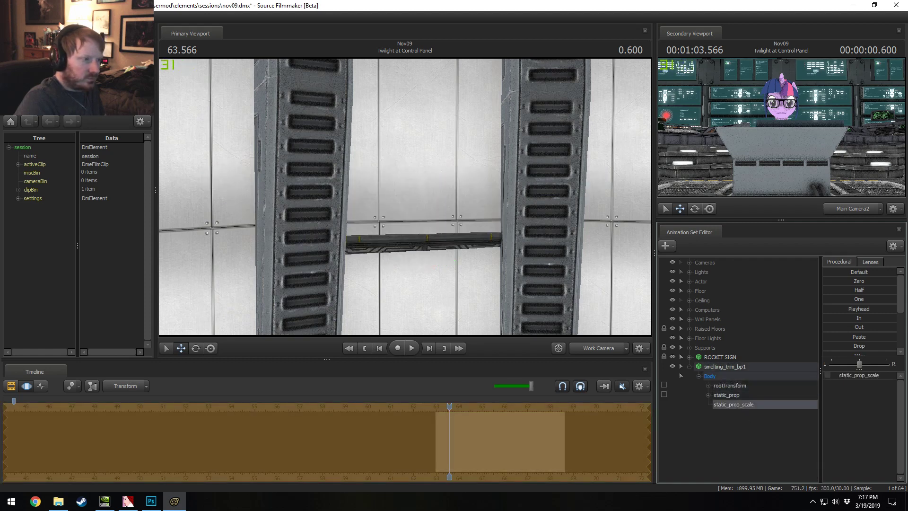
# Step: Select the whole smelting_trim_bp1 body and adjust the trim's position between the two wall supports
pyautogui.click(726, 375)
pyautogui.moveTo(410, 265); pyautogui.dragTo(420, 185)
pyautogui.keyDown('alt'); pyautogui.moveTo(420, 184); pyautogui.dragTo(420, 161, button='right'); pyautogui.keyUp('alt')
pyautogui.keyDown('alt'); pyautogui.moveTo(420, 161); pyautogui.dragTo(413, 236); pyautogui.keyUp('alt')
# Step: Try to round the third rootTransform rotation value of smelting_trim_bp1 and undo the attempts
pyautogui.press('e')
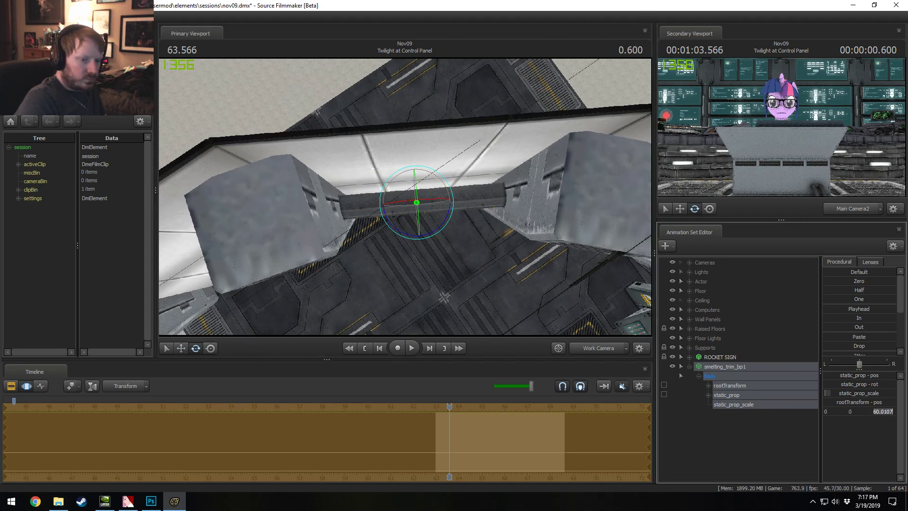
pyautogui.press('Return')
pyautogui.hotkey('ctrl', 'z')
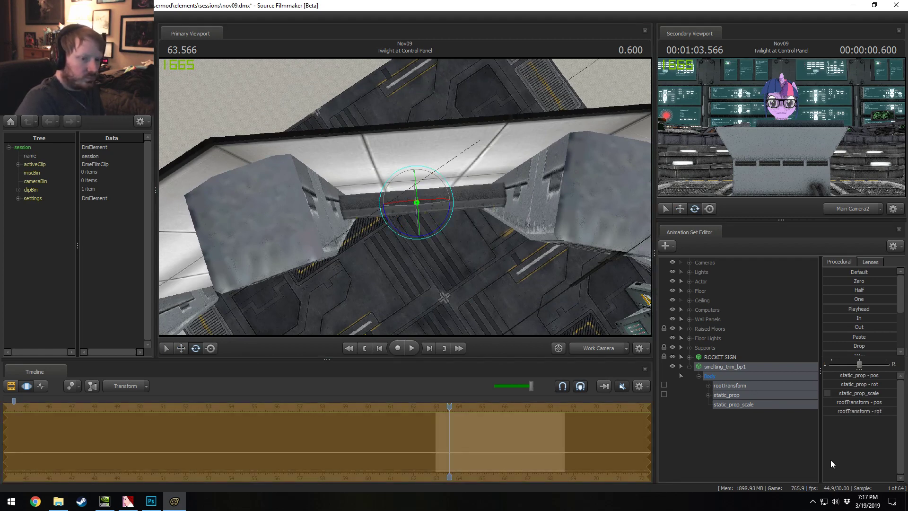
pyautogui.click(870, 412)
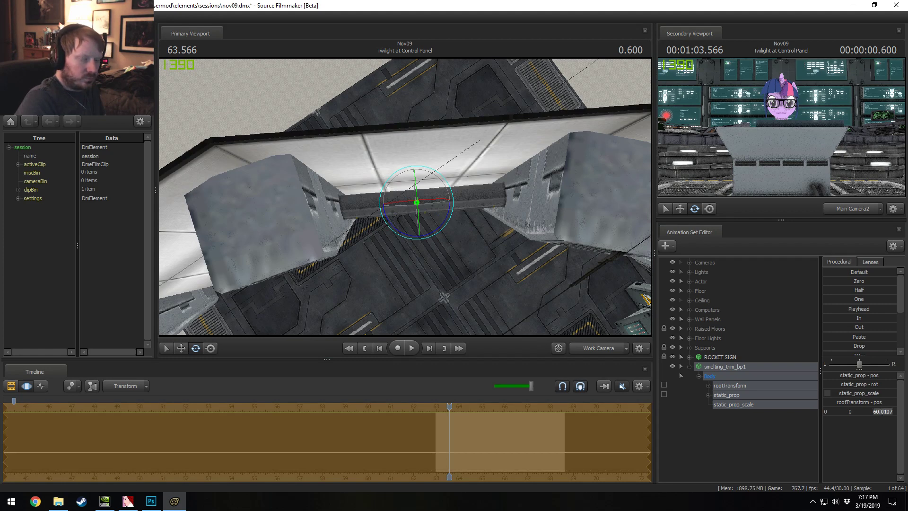
pyautogui.write('6')
pyautogui.press('Return')
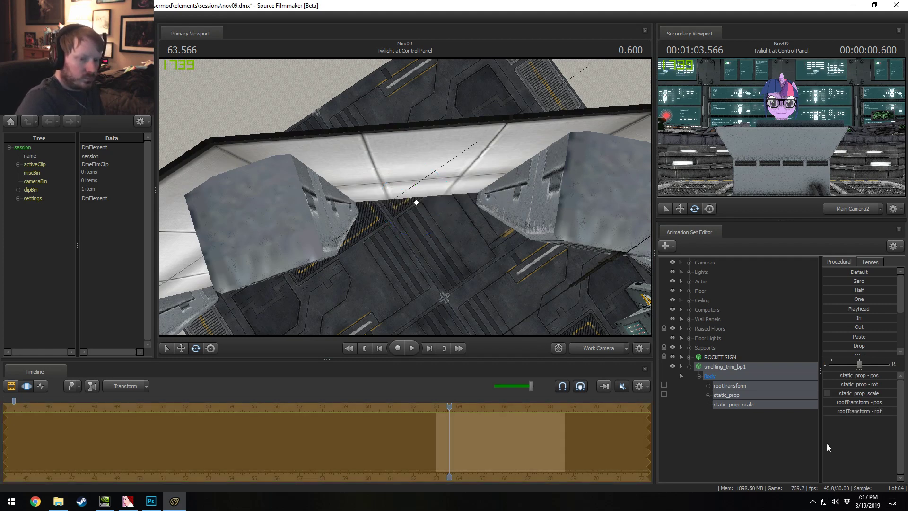
pyautogui.hotkey('ctrl', 'z')
pyautogui.click(867, 412)
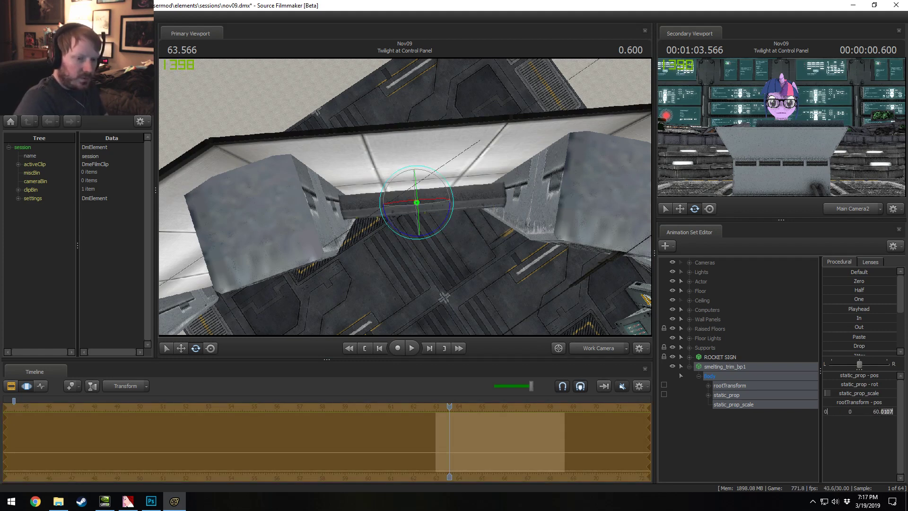
pyautogui.press('Return')
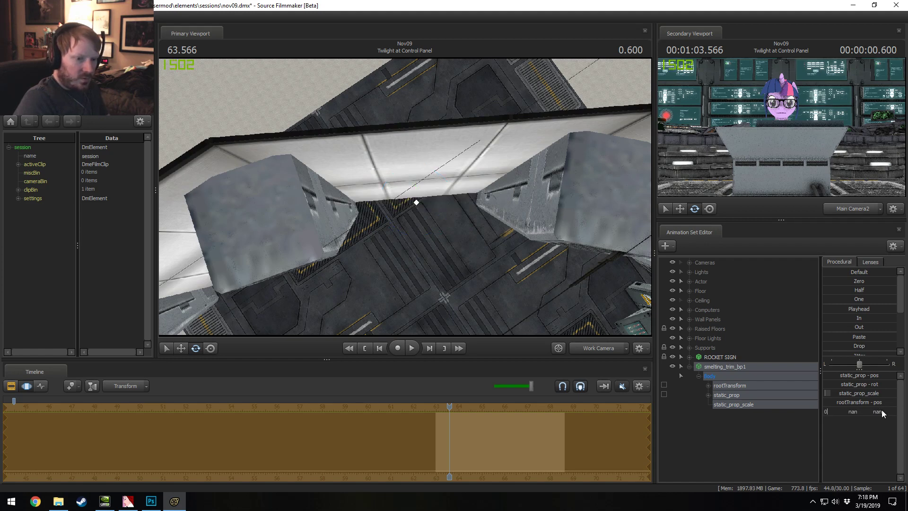
pyautogui.hotkey('ctrl', 'z')
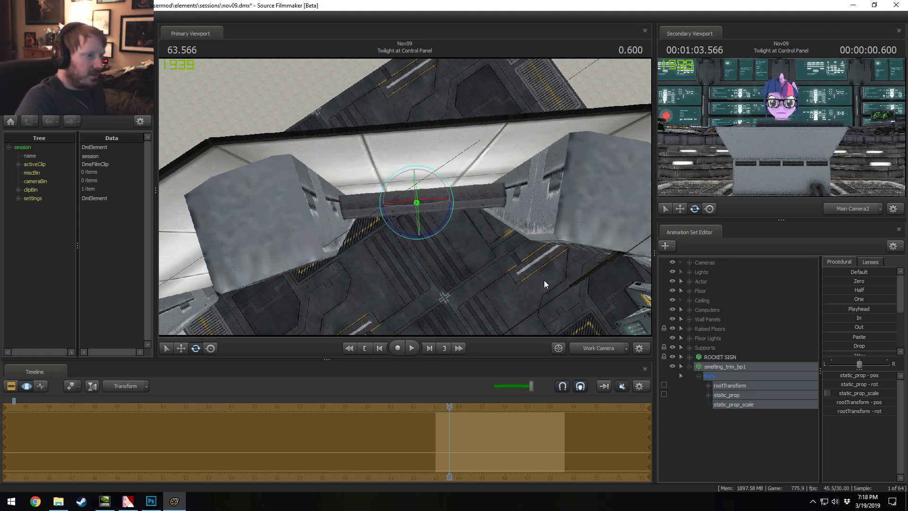
# Step: Set the third rootTransform rotation value of smelting_trim_bp1 to 60 and reposition the trim between the two wall supports
pyautogui.moveTo(441, 240)
pyautogui.mouseDown()
pyautogui.moveTo(445, 208)
pyautogui.moveTo(391, 214)
pyautogui.moveTo(428, 243)
pyautogui.mouseUp()
pyautogui.click(890, 414)
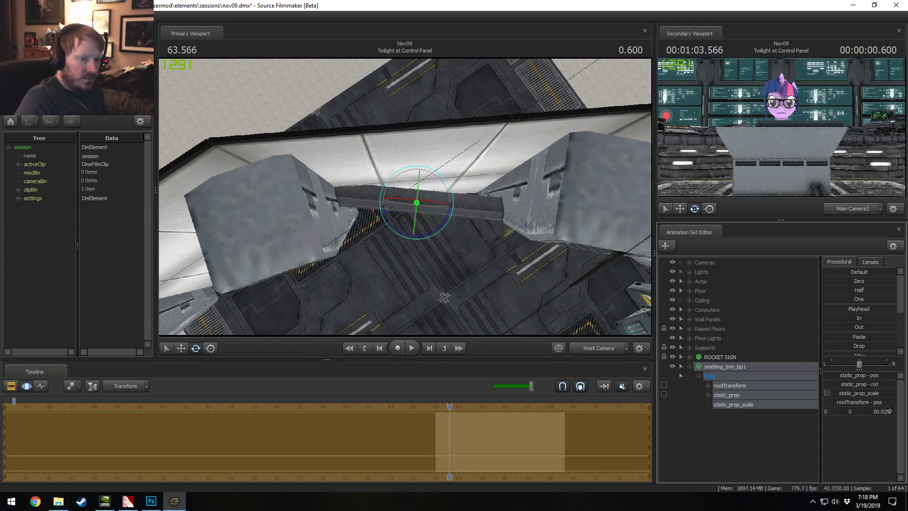
pyautogui.write('60')
pyautogui.press('Return')
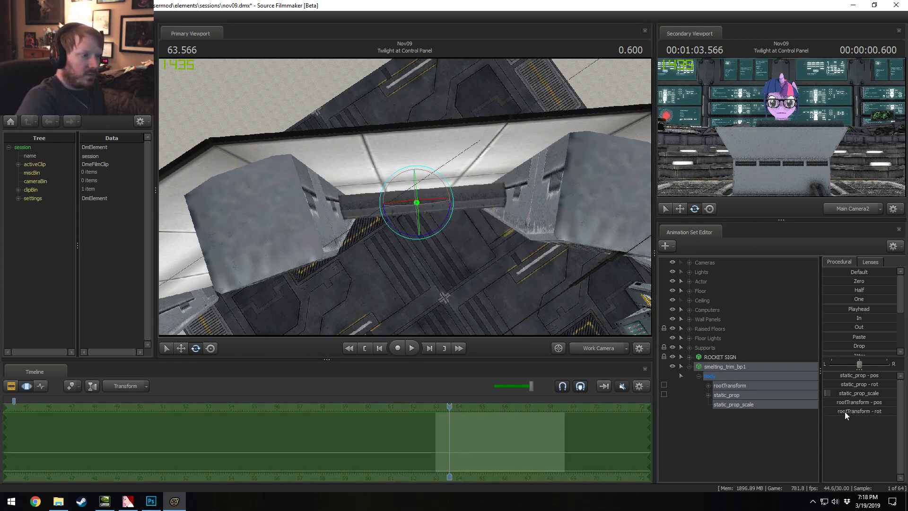
pyautogui.press('w')
pyautogui.moveTo(421, 231); pyautogui.dragTo(405, 197)
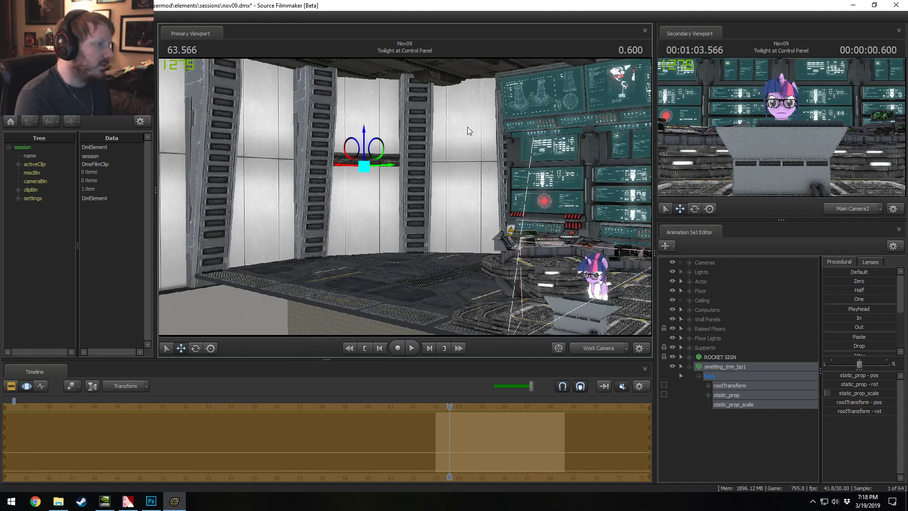
# Step: Fine-tune the trim's position between the two wall supports and rename the smelting_trim_bp1 animation set as Trim 3
pyautogui.keyDown('alt'); pyautogui.moveTo(395, 263); pyautogui.dragTo(436, 110); pyautogui.keyUp('alt')
pyautogui.press('w')
pyautogui.moveTo(376, 172); pyautogui.dragTo(379, 163)
pyautogui.rightClick(714, 364)
pyautogui.click(753, 403)
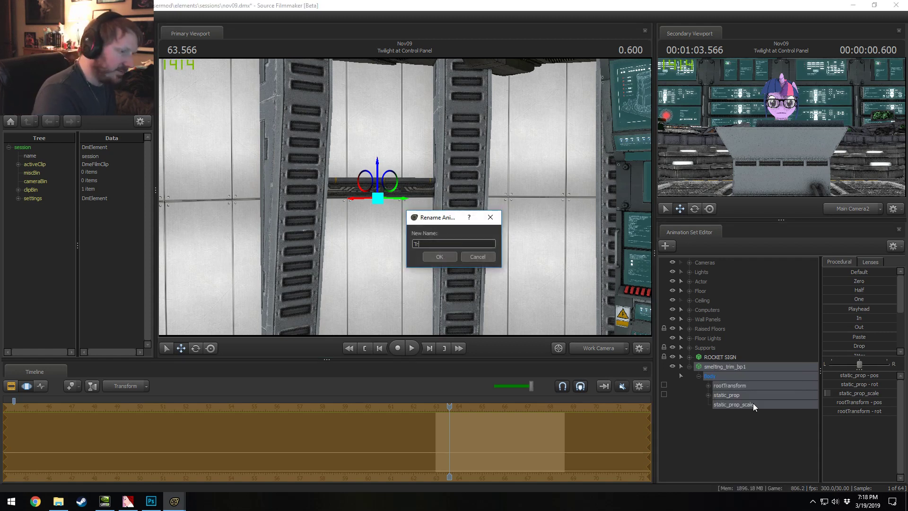
pyautogui.write('Trim 3')
pyautogui.press('Return')
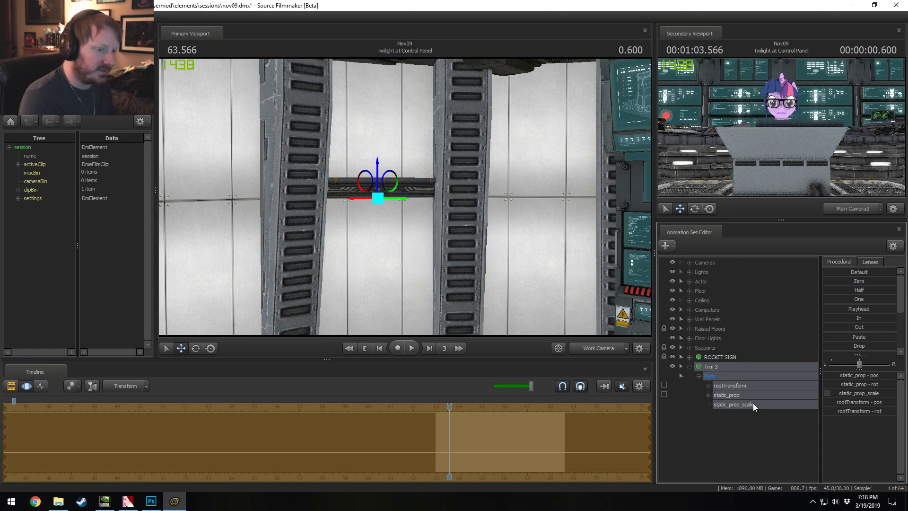
# Step: Rename the Trim 3 animation set as Trim 1
pyautogui.rightClick(722, 363)
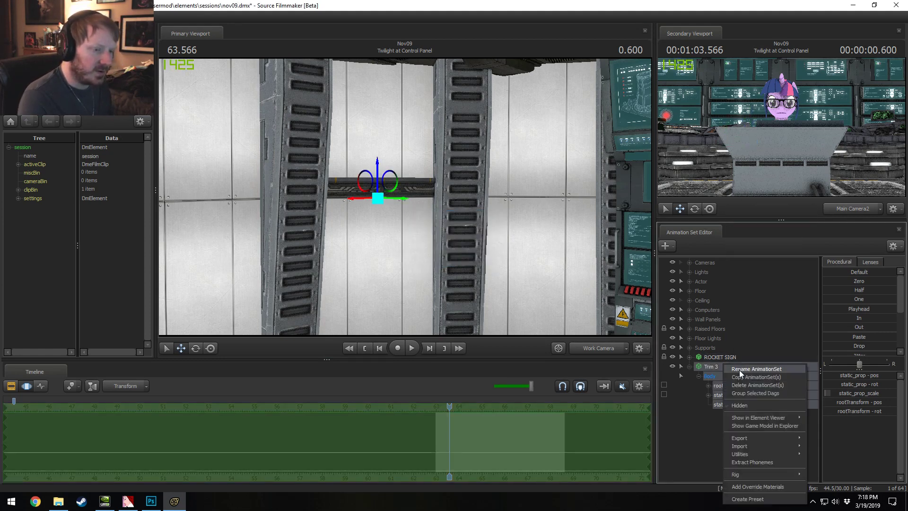
pyautogui.click(739, 370)
pyautogui.press('BackSpace')
pyautogui.write('1')
pyautogui.press('Return')
# Step: Copy the Trim 1 animation set and paste a duplicate of it
pyautogui.rightClick(718, 369)
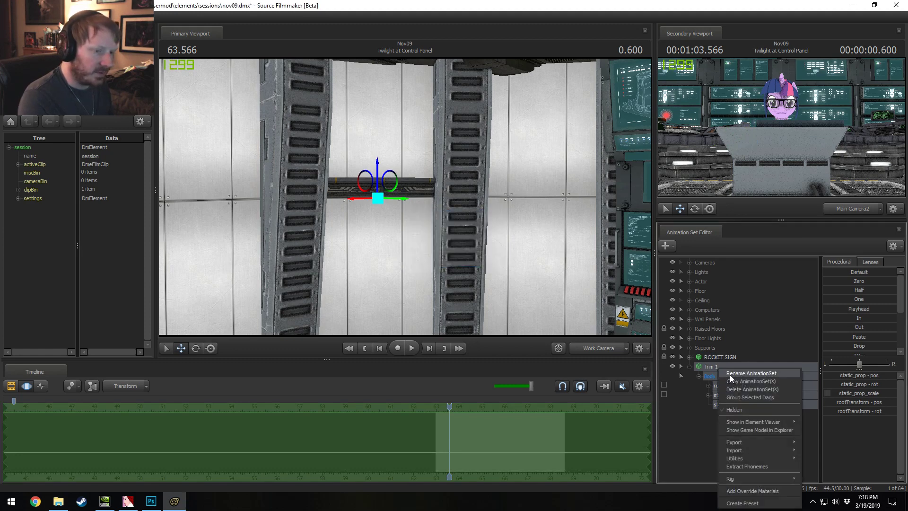
pyautogui.click(730, 381)
pyautogui.click(689, 366)
pyautogui.rightClick(704, 377)
pyautogui.click(743, 426)
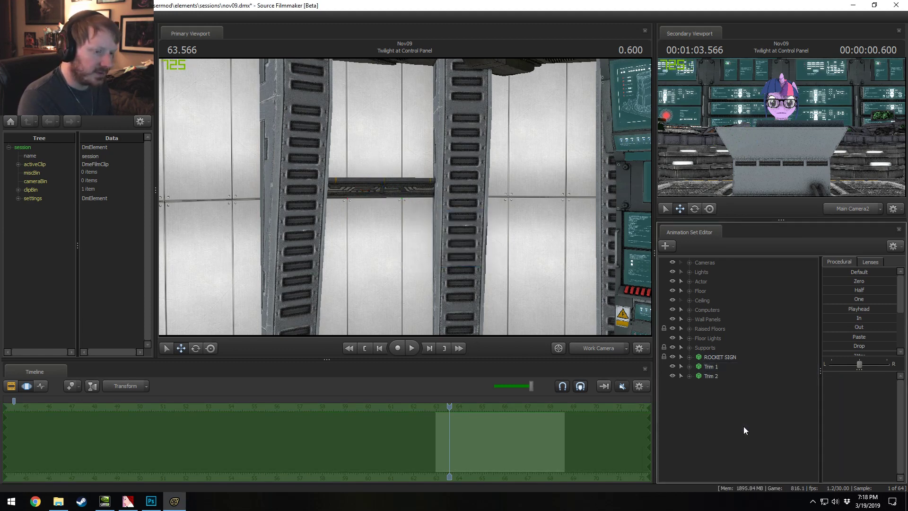
# Step: Change Trim 2's third rootTransform rotation value and fit the trim between the two supports beside the computers
pyautogui.click(721, 376)
pyautogui.keyDown('alt'); pyautogui.moveTo(520, 199); pyautogui.dragTo(520, 270); pyautogui.keyUp('alt')
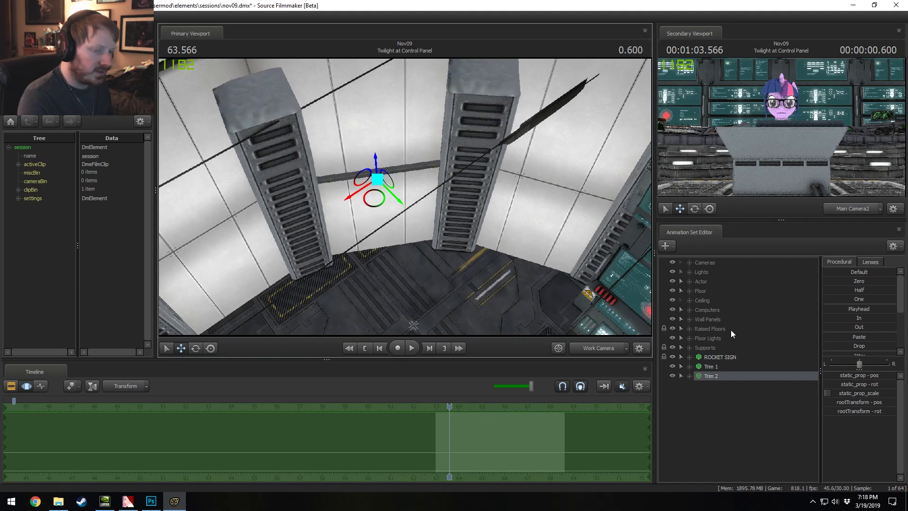
pyautogui.click(859, 410)
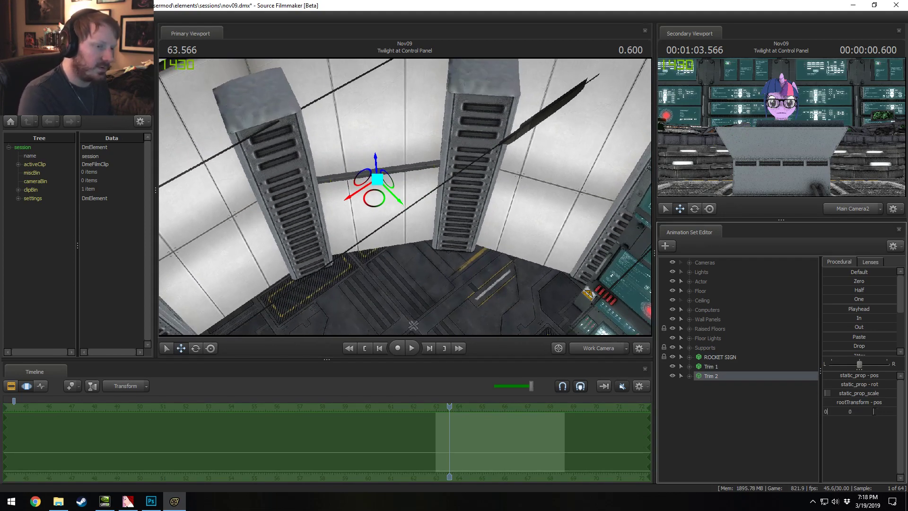
pyautogui.press('Return')
pyautogui.keyDown('alt'); pyautogui.moveTo(410, 193); pyautogui.dragTo(401, 203); pyautogui.keyUp('alt')
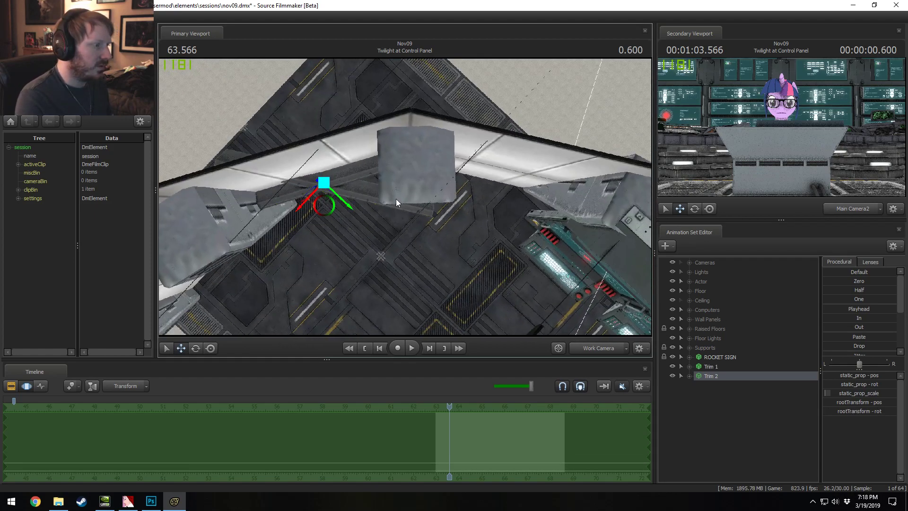
pyautogui.moveTo(328, 208); pyautogui.dragTo(417, 192)
pyautogui.moveTo(479, 195); pyautogui.dragTo(460, 202)
pyautogui.keyDown('alt'); pyautogui.moveTo(433, 259); pyautogui.dragTo(455, 191); pyautogui.keyUp('alt')
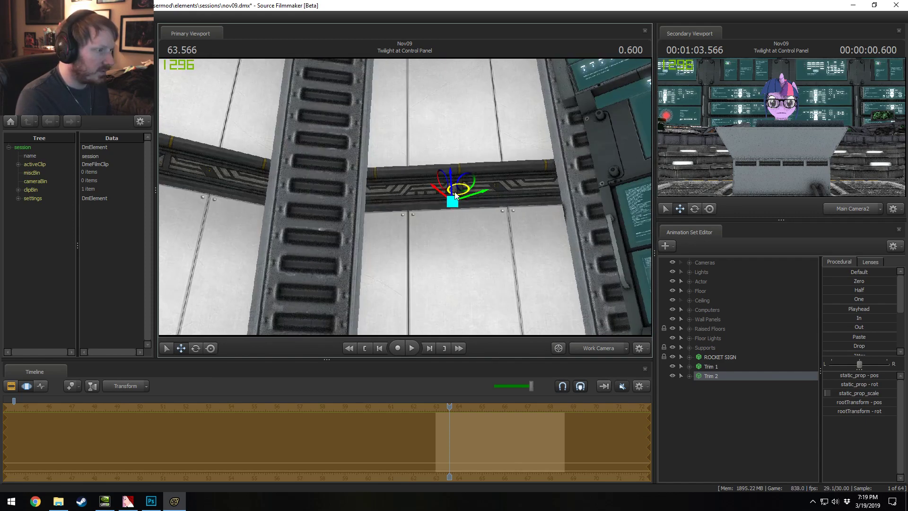
pyautogui.moveTo(454, 191); pyautogui.dragTo(454, 192, button='right')
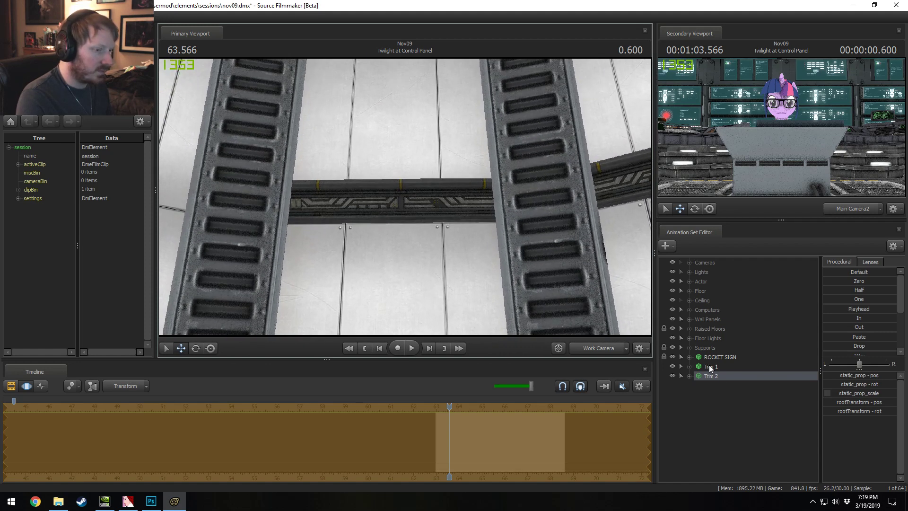
# Step: Select Trim 1 and fine-tune its position between its two wall supports
pyautogui.click(728, 369)
pyautogui.moveTo(393, 206); pyautogui.dragTo(381, 206)
pyautogui.moveTo(381, 206); pyautogui.dragTo(416, 203, button='right')
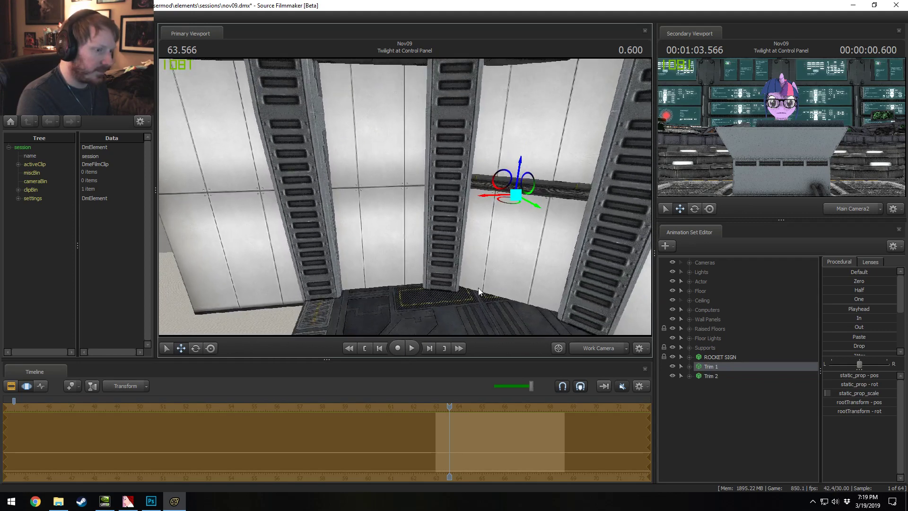
# Step: Paste another trim copy and set its third rootTransform rotation value to 90
pyautogui.rightClick(723, 408)
pyautogui.click(757, 456)
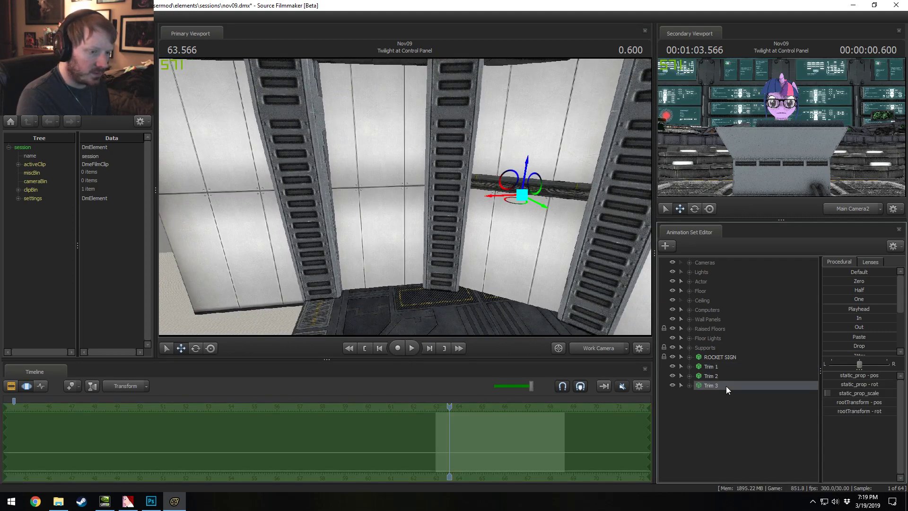
pyautogui.click(882, 411)
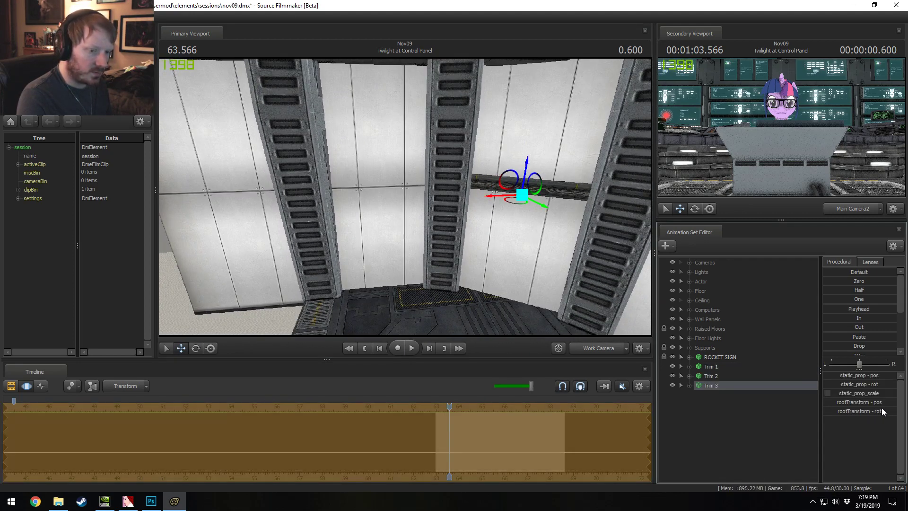
pyautogui.doubleClick(887, 411)
pyautogui.write('90')
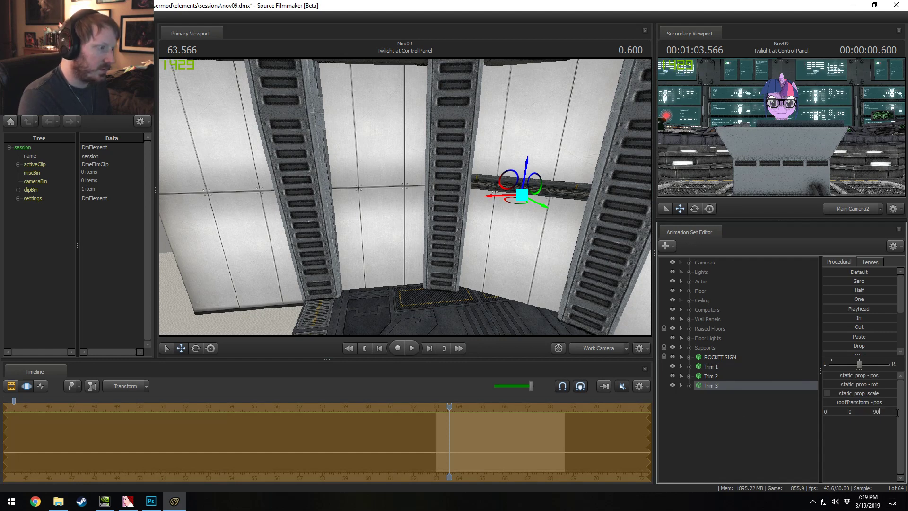
pyautogui.press('Return')
# Step: Move Trim 3 into the next wall section beyond Trim 1 and align it between the two supports
pyautogui.moveTo(425, 175); pyautogui.dragTo(425, 213)
pyautogui.keyDown('alt'); pyautogui.moveTo(531, 199); pyautogui.dragTo(338, 132); pyautogui.keyUp('alt')
pyautogui.moveTo(412, 203); pyautogui.dragTo(413, 203, button='right')
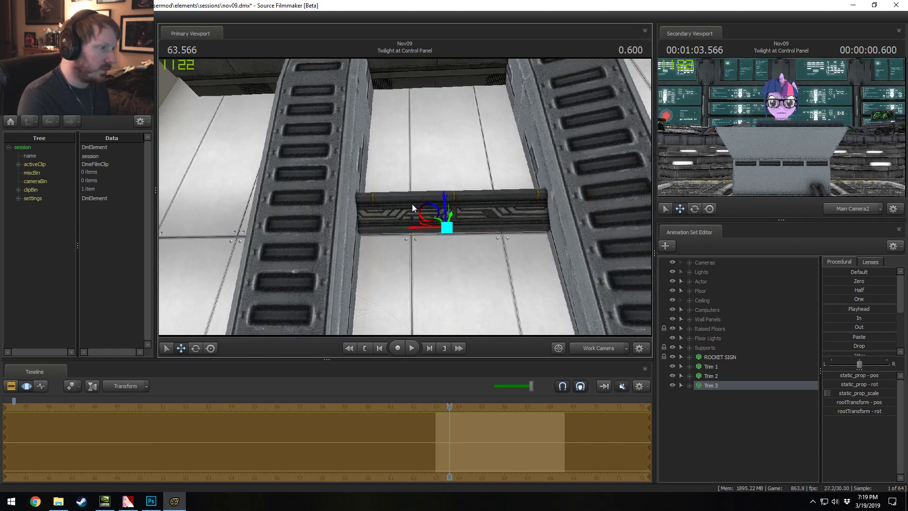
pyautogui.moveTo(436, 224); pyautogui.dragTo(487, 296)
pyautogui.press('s')
pyautogui.moveTo(405, 196); pyautogui.dragTo(539, 172)
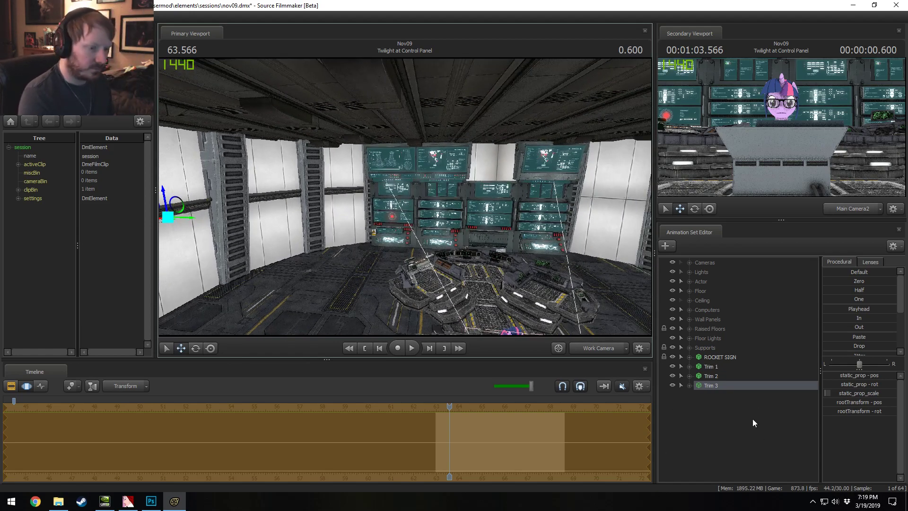
# Step: Paste a fourth trim copy and set its third rootTransform rotation value to -60
pyautogui.rightClick(739, 406)
pyautogui.click(776, 456)
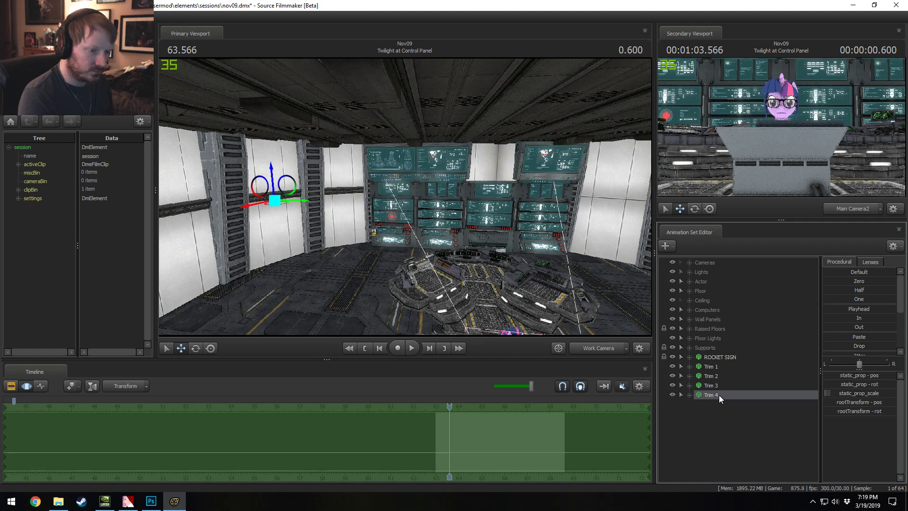
pyautogui.doubleClick(854, 409)
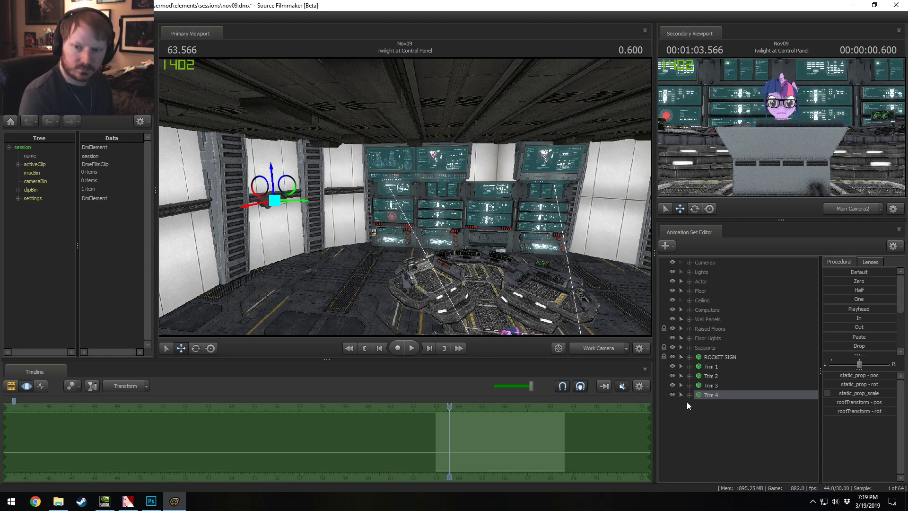
# Step: Move Trim 4 across the room to the wall on the other side of the computers
pyautogui.moveTo(425, 215); pyautogui.dragTo(387, 191)
pyautogui.moveTo(365, 228); pyautogui.dragTo(600, 242)
pyautogui.click(587, 265)
pyautogui.moveTo(405, 197); pyautogui.dragTo(377, 197)
pyautogui.press('F2')
pyautogui.press('F3')
pyautogui.click(699, 393)
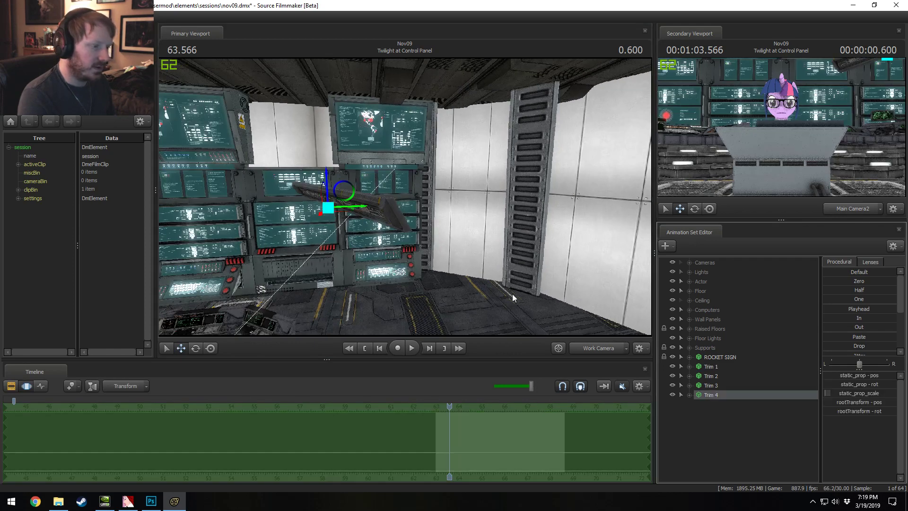
pyautogui.moveTo(359, 208); pyautogui.dragTo(633, 210)
pyautogui.moveTo(556, 231); pyautogui.dragTo(625, 231)
# Step: Fine-tune Trim 4's position so it fits between the two supports against the wall
pyautogui.press('w')
pyautogui.moveTo(405, 197); pyautogui.dragTo(418, 177)
pyautogui.press('w')
pyautogui.moveTo(427, 217); pyautogui.dragTo(440, 233)
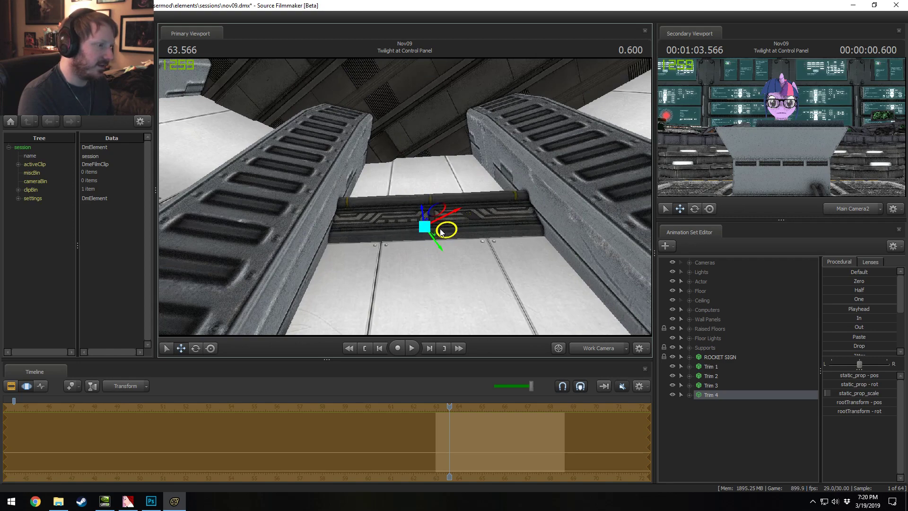
pyautogui.moveTo(405, 196)
pyautogui.mouseDown()
pyautogui.moveTo(405, 226)
pyautogui.moveTo(355, 271)
pyautogui.moveTo(392, 192)
pyautogui.mouseUp()
pyautogui.moveTo(440, 232); pyautogui.dragTo(467, 240)
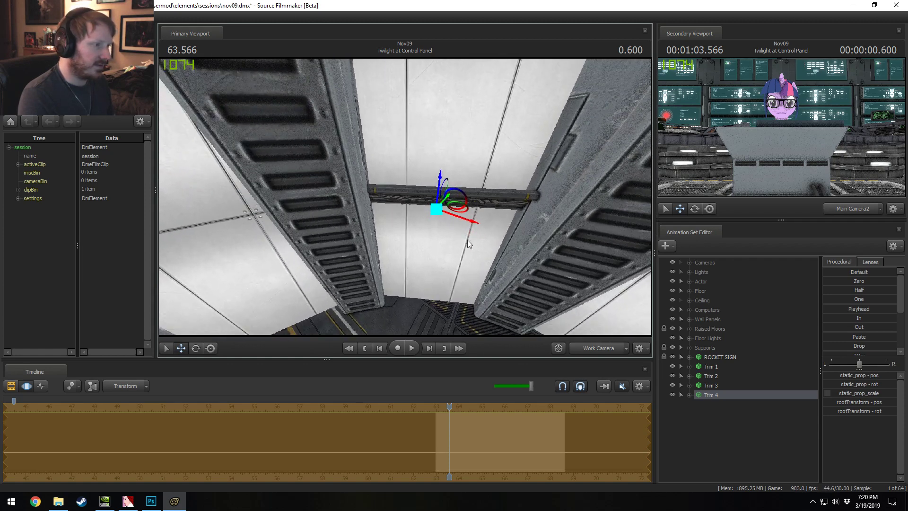
# Step: Copy Trim 4, paste the duplicate, and change the duplicate's third rootTransform rotation value
pyautogui.rightClick(712, 395)
pyautogui.click(740, 269)
pyautogui.rightClick(728, 464)
pyautogui.click(738, 425)
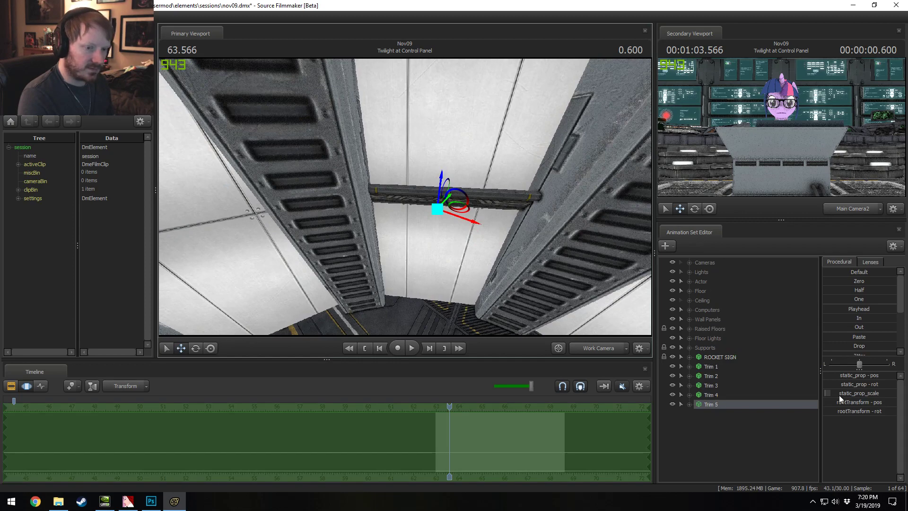
pyautogui.moveTo(878, 411)
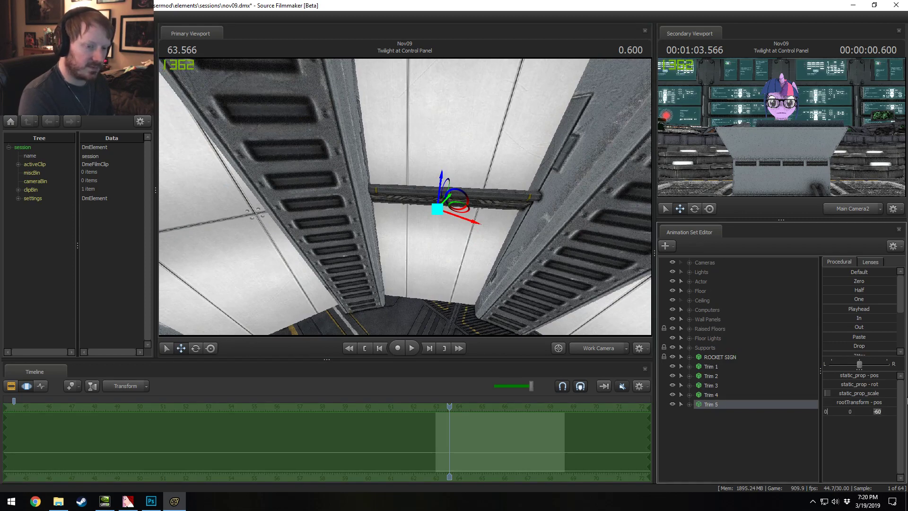
pyautogui.press('Return')
# Step: Move Trim 5 into the wall section next to the computers, undoing a misplaced move along the way
pyautogui.moveTo(361, 270); pyautogui.dragTo(401, 221)
pyautogui.hotkey('ctrl', 'z')
pyautogui.moveTo(517, 212); pyautogui.dragTo(465, 223)
pyautogui.moveTo(609, 199)
pyautogui.mouseDown()
pyautogui.moveTo(609, 213)
pyautogui.moveTo(622, 202)
pyautogui.mouseUp()
pyautogui.moveTo(520, 303); pyautogui.dragTo(520, 255)
# Step: Paste a sixth trim copy and change its third rootTransform rotation value
pyautogui.rightClick(737, 419)
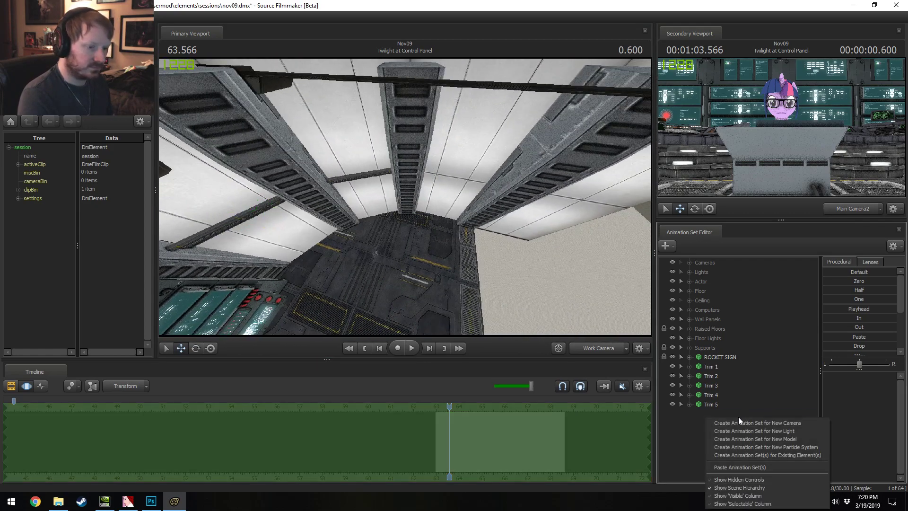
pyautogui.click(734, 467)
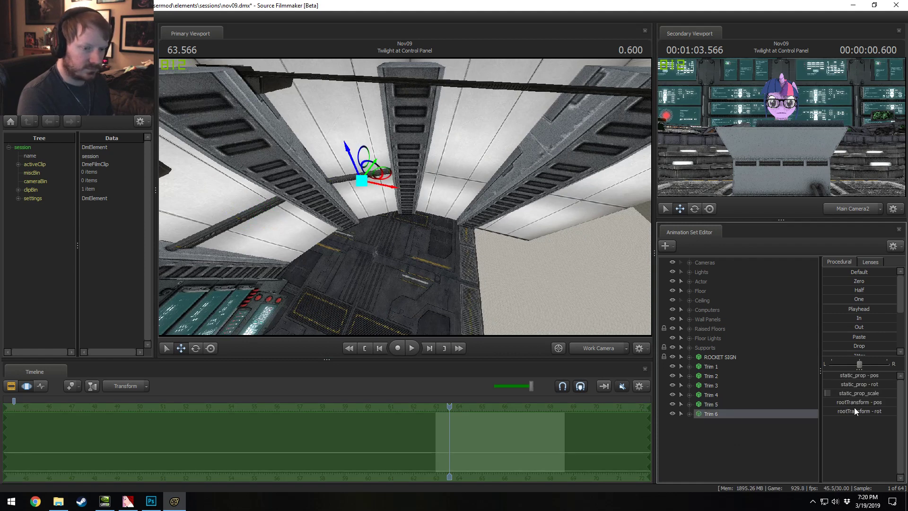
pyautogui.write('0')
pyautogui.press('Return')
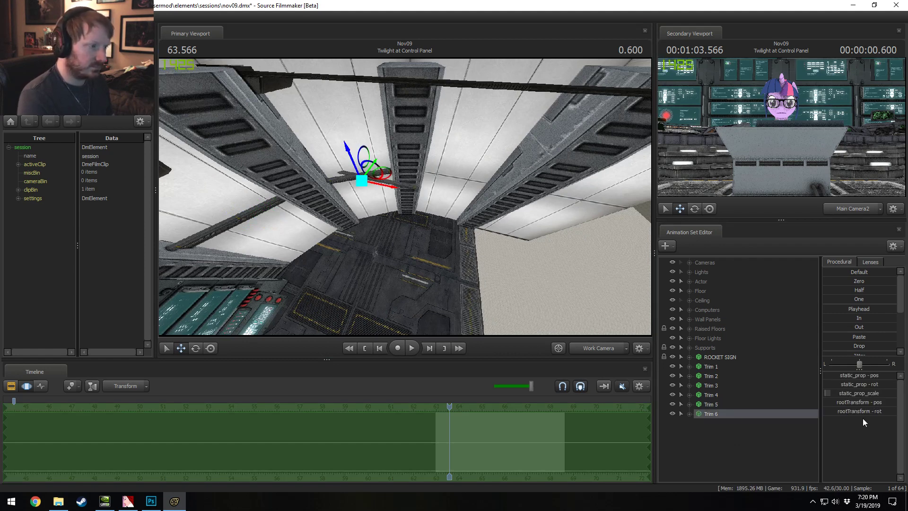
# Step: Move Trim 6 into the remaining wall section beyond Trim 4 and align it between the two supports
pyautogui.moveTo(382, 174); pyautogui.dragTo(430, 229)
pyautogui.press('w')
pyautogui.press('w')
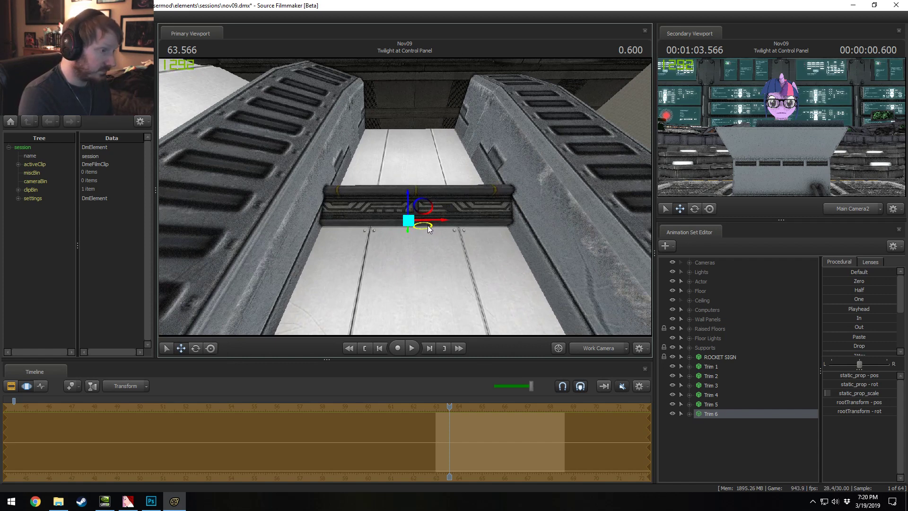
pyautogui.moveTo(430, 228); pyautogui.dragTo(406, 200)
pyautogui.press('s')
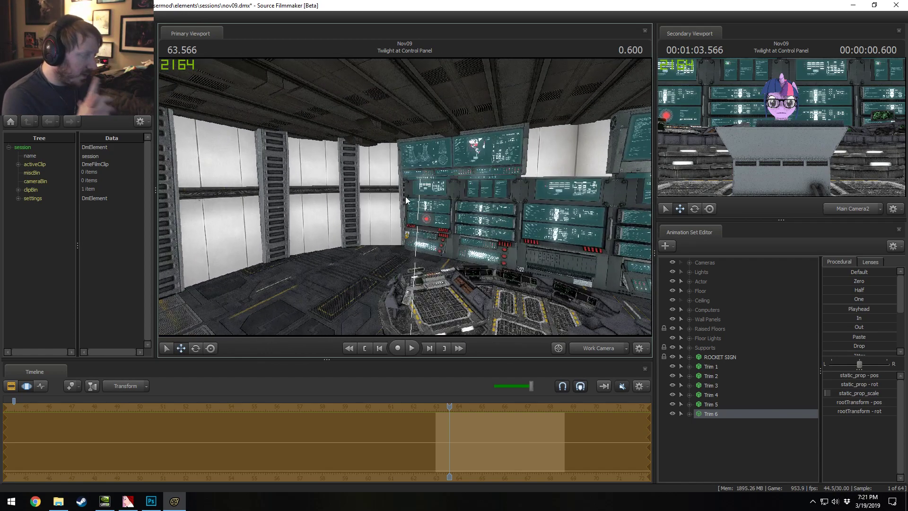
# Step: Enable lighting in the primary viewport to check the dressed walls, and disable it again
pyautogui.rightClick(364, 250)
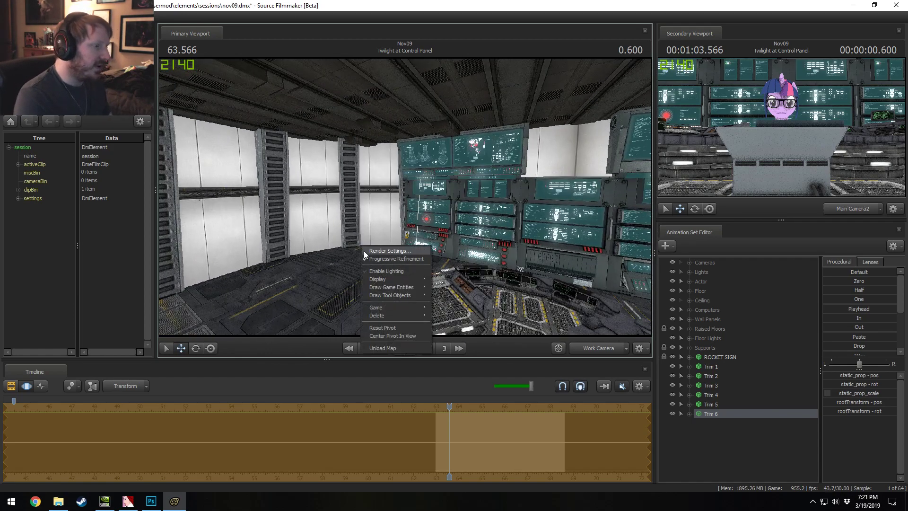
pyautogui.click(386, 271)
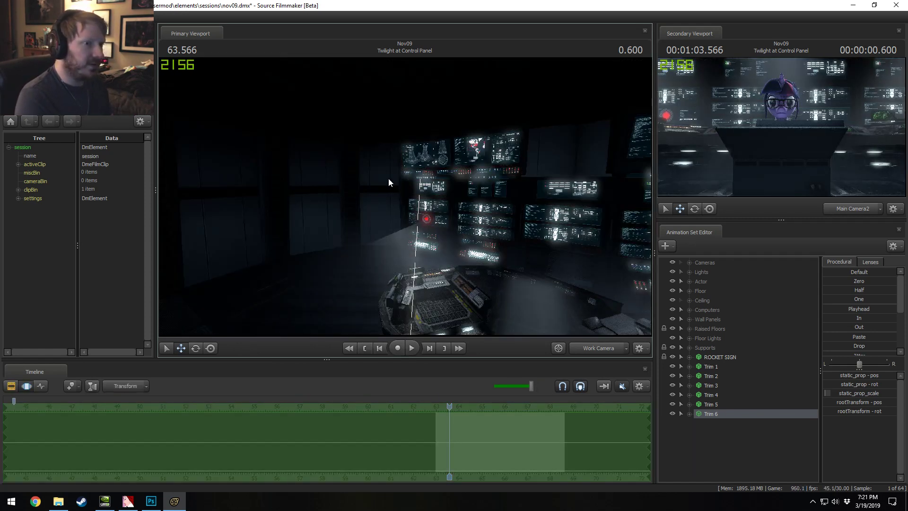
pyautogui.rightClick(360, 185)
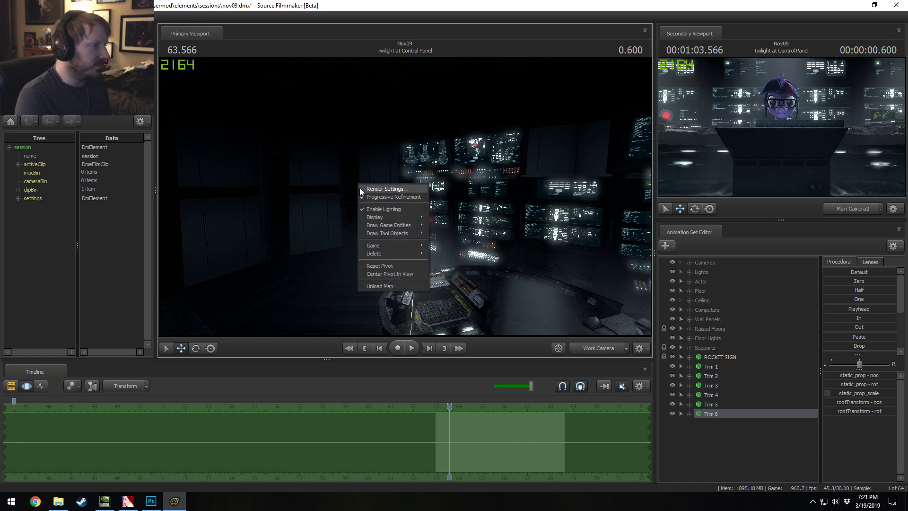
pyautogui.click(383, 209)
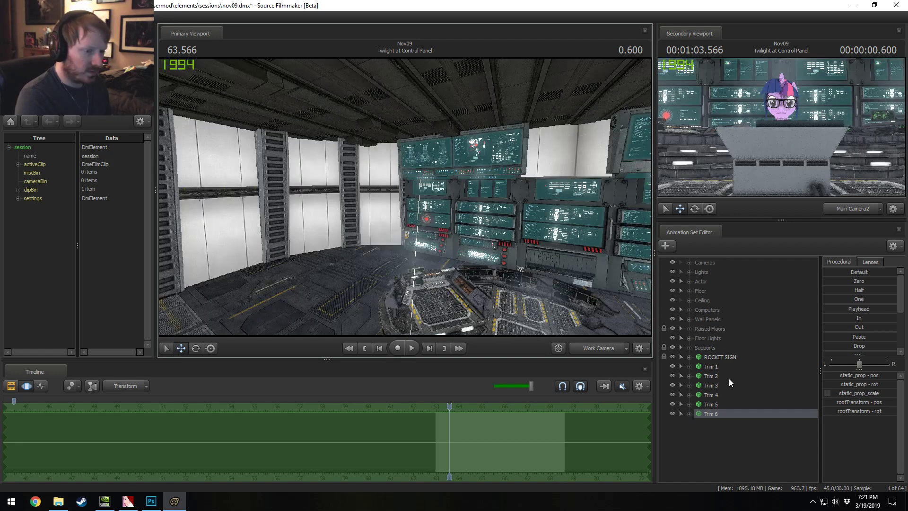
# Step: Group Trim 1 through Trim 6 and rename the group as Trim
pyautogui.click(721, 367)
pyautogui.keyDown('shift'); pyautogui.click(721, 409); pyautogui.keyUp('shift')
pyautogui.rightClick(720, 410)
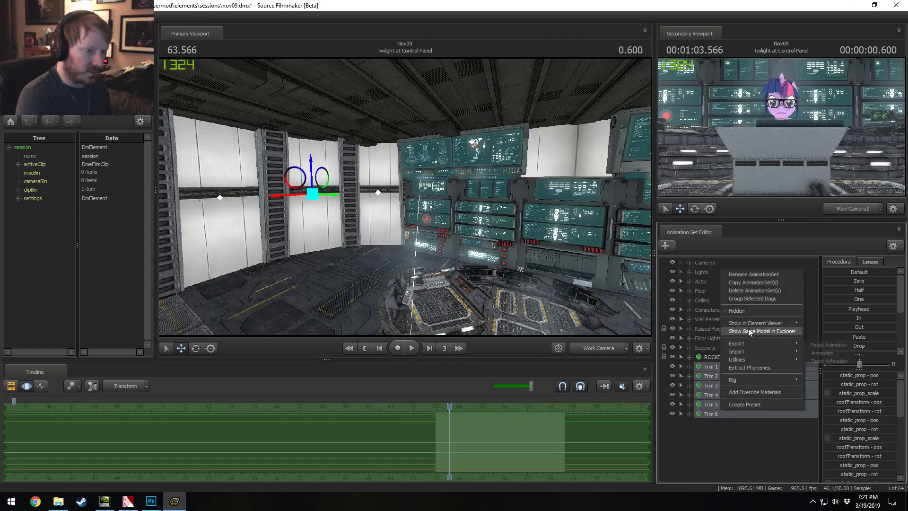
pyautogui.click(744, 299)
pyautogui.rightClick(706, 370)
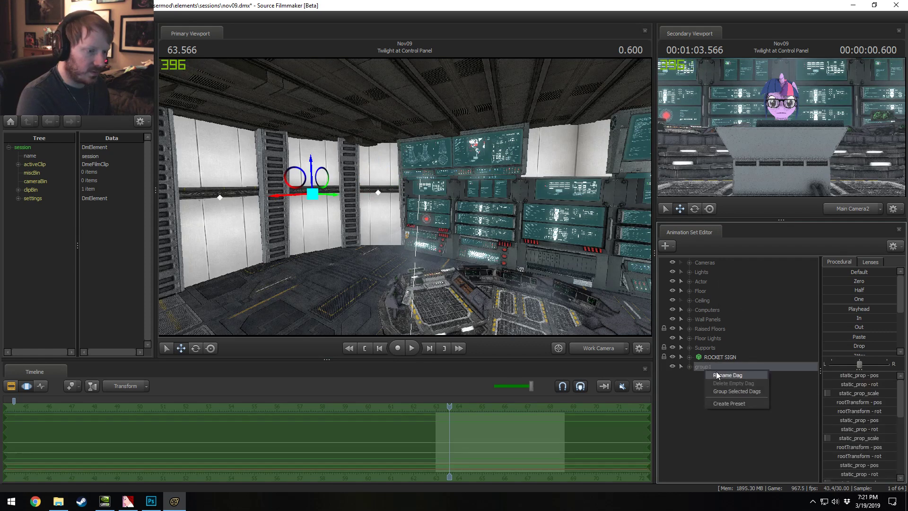
pyautogui.click(716, 374)
pyautogui.write('Trim')
pyautogui.press('Return')
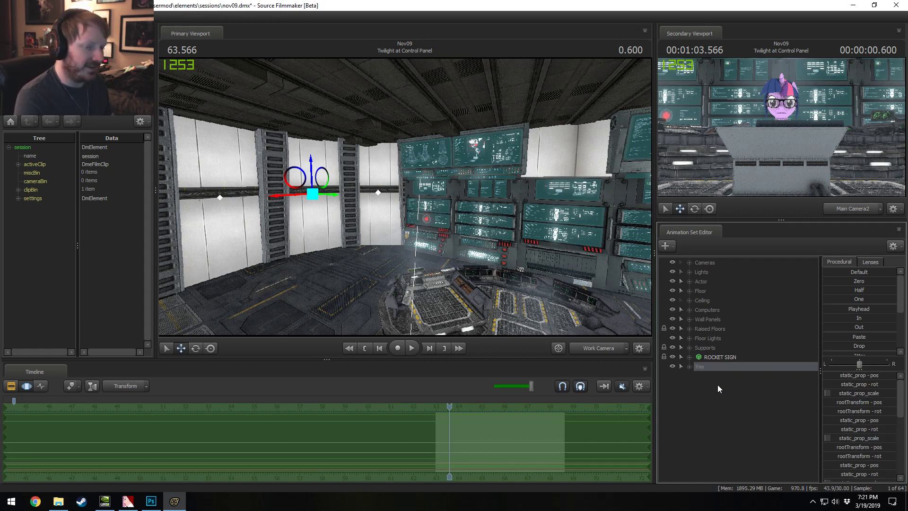
pyautogui.rightClick(717, 384)
pyautogui.click(723, 379)
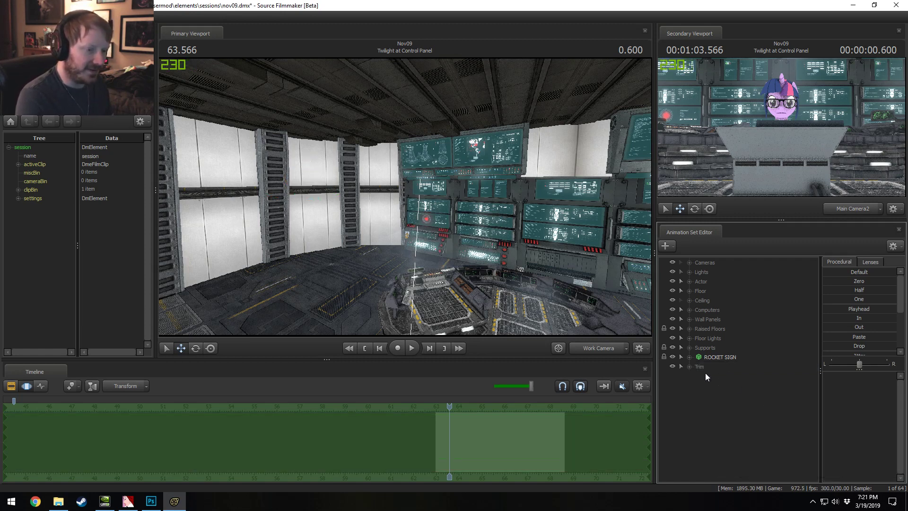
pyautogui.click(690, 272)
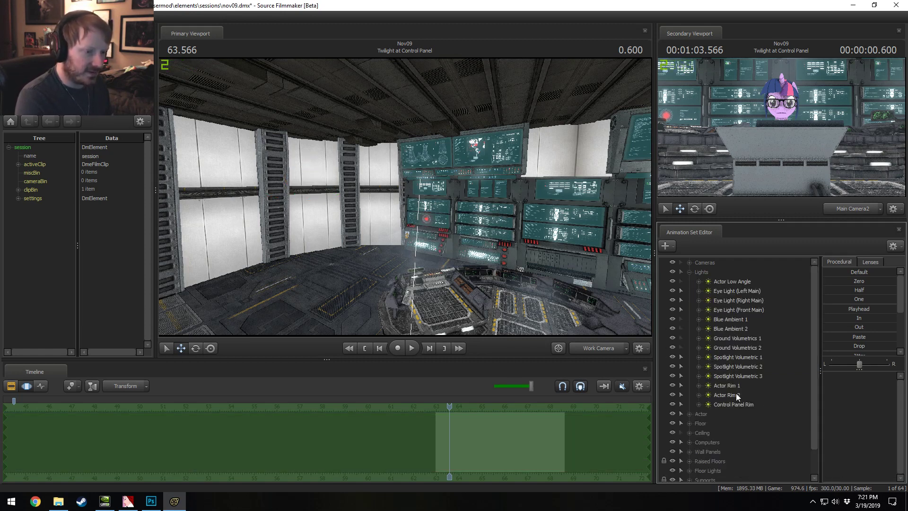
pyautogui.click(690, 273)
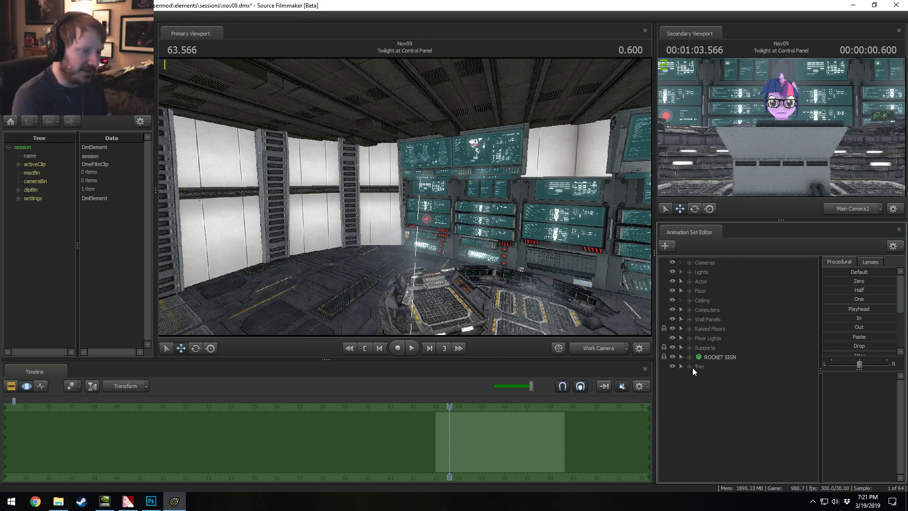
pyautogui.click(720, 375)
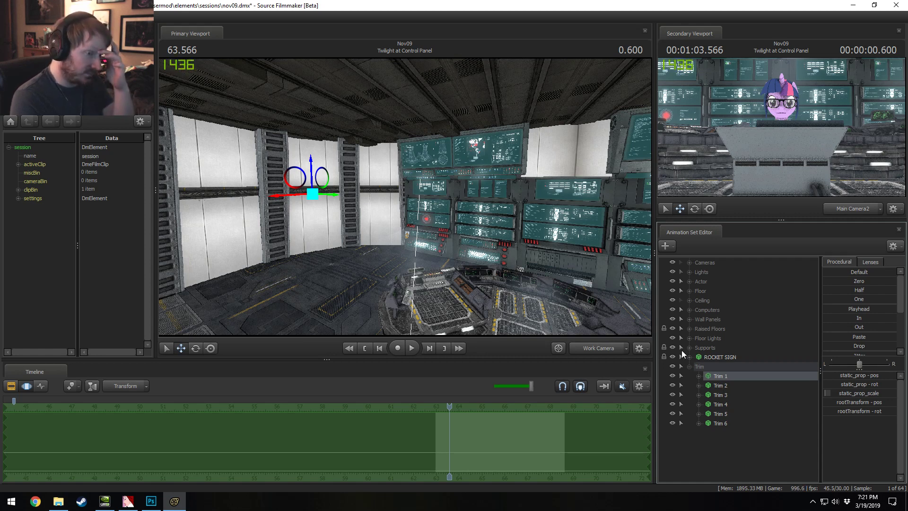
pyautogui.click(689, 366)
# Step: Play the sequence from Spike Fly to Rocket through Twilight at Control Panel, using the main camera with lighting enabled
pyautogui.press('F2')
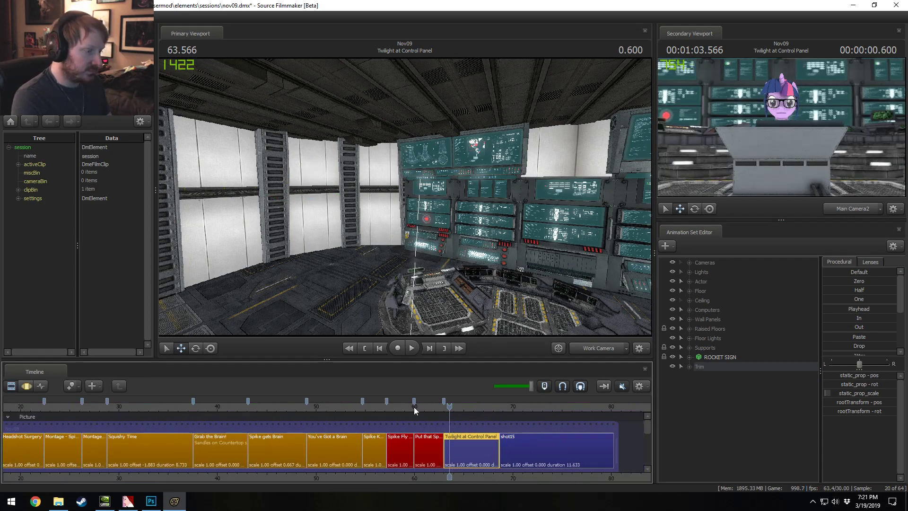
pyautogui.click(414, 408)
pyautogui.click(586, 351)
pyautogui.click(394, 405)
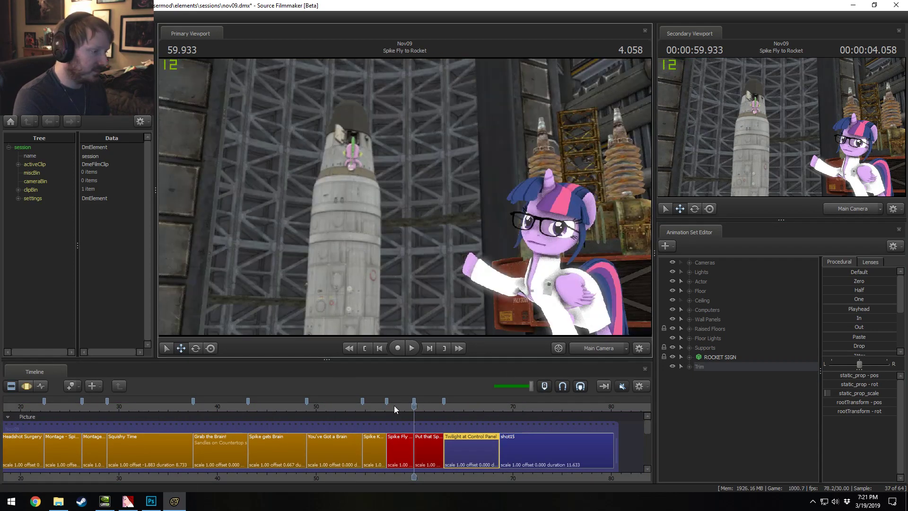
pyautogui.press('space')
pyautogui.press('space')
pyautogui.moveTo(400, 412)
pyautogui.mouseDown()
pyautogui.moveTo(380, 407)
pyautogui.moveTo(410, 405)
pyautogui.mouseUp()
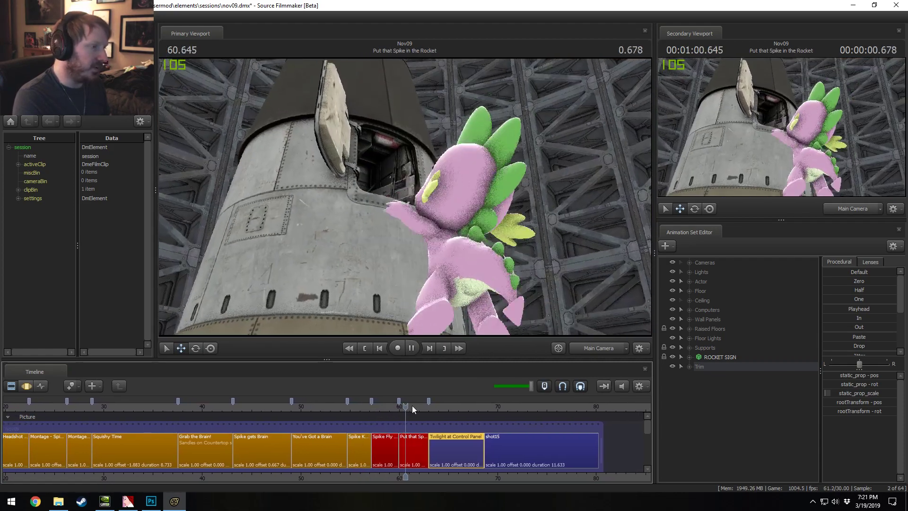
pyautogui.press('space')
pyautogui.rightClick(478, 288)
pyautogui.click(505, 313)
pyautogui.press('space')
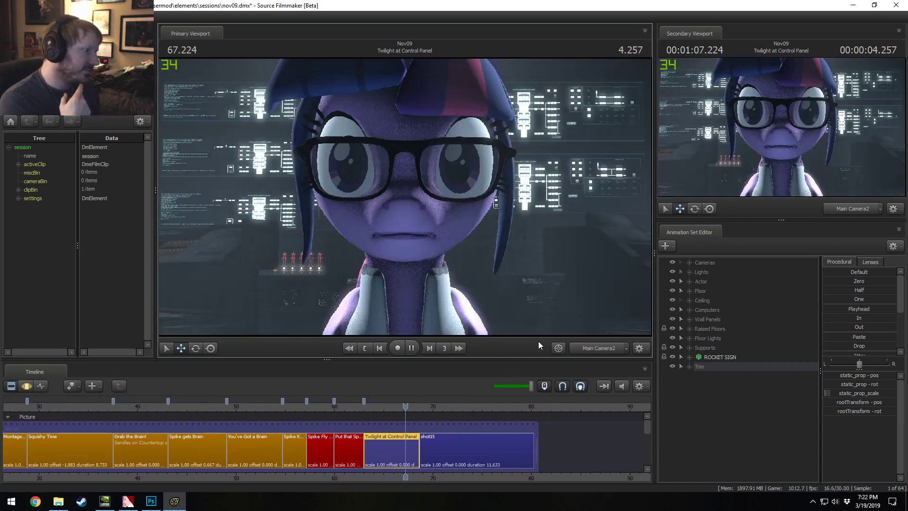
pyautogui.press('space')
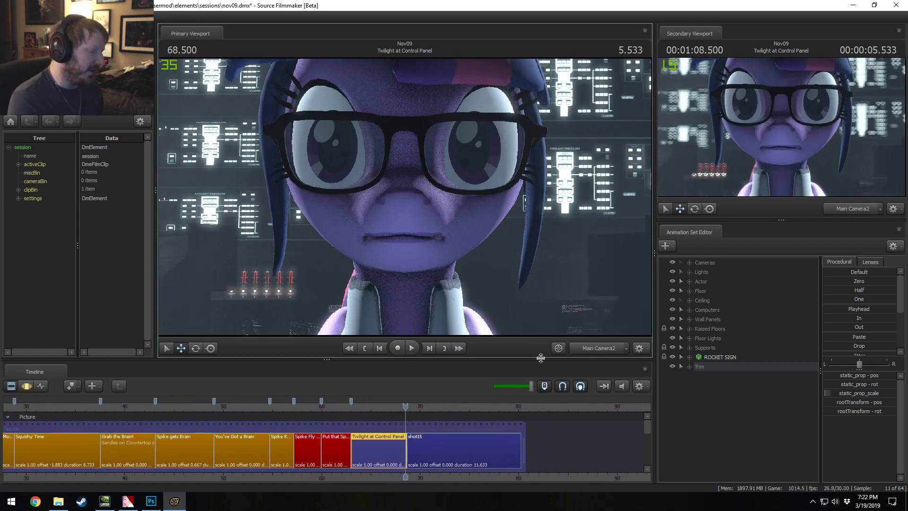
pyautogui.moveTo(399, 407); pyautogui.dragTo(363, 410)
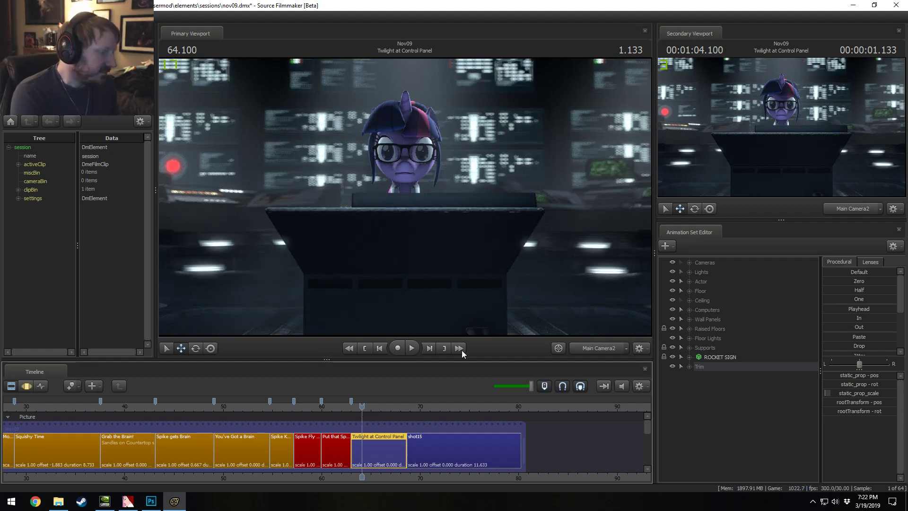
# Step: Return the primary viewport to the work camera with lighting disabled, facing the wall panels
pyautogui.scroll(3, 412, 435)
pyautogui.click(600, 350)
pyautogui.rightClick(500, 217)
pyautogui.click(525, 245)
pyautogui.press('w')
pyautogui.moveTo(524, 245); pyautogui.dragTo(406, 197)
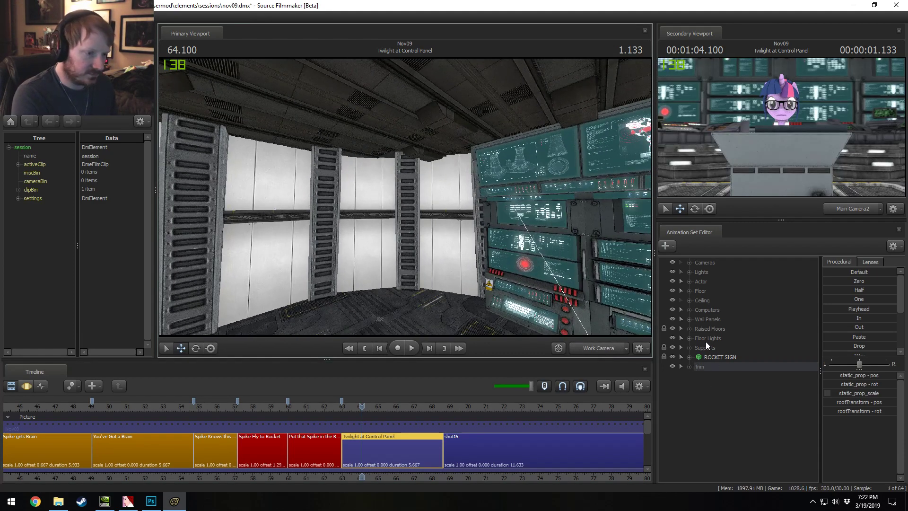
# Step: Copy Floor Light (Spread Low) 1 from the Floor Lights group and paste it as a new animation set
pyautogui.click(688, 338)
pyautogui.scroll(-3, 738, 340)
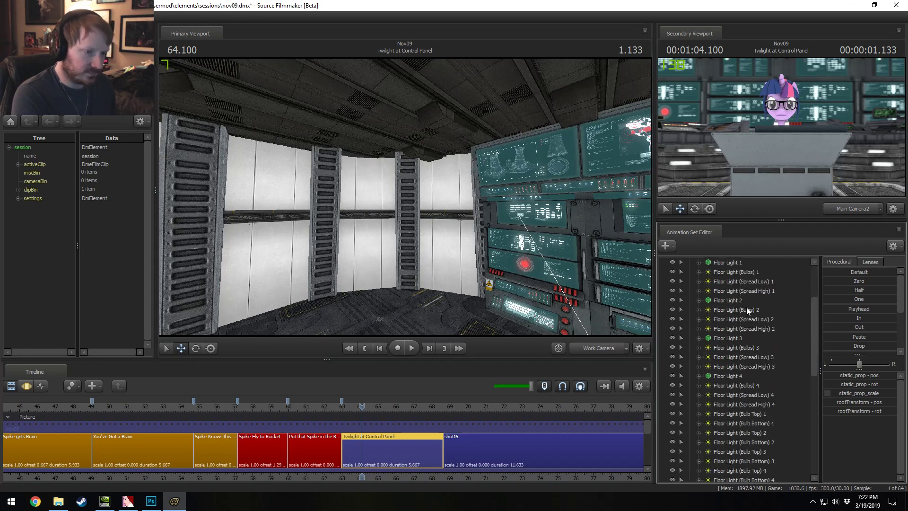
pyautogui.rightClick(754, 282)
pyautogui.rightClick(746, 288)
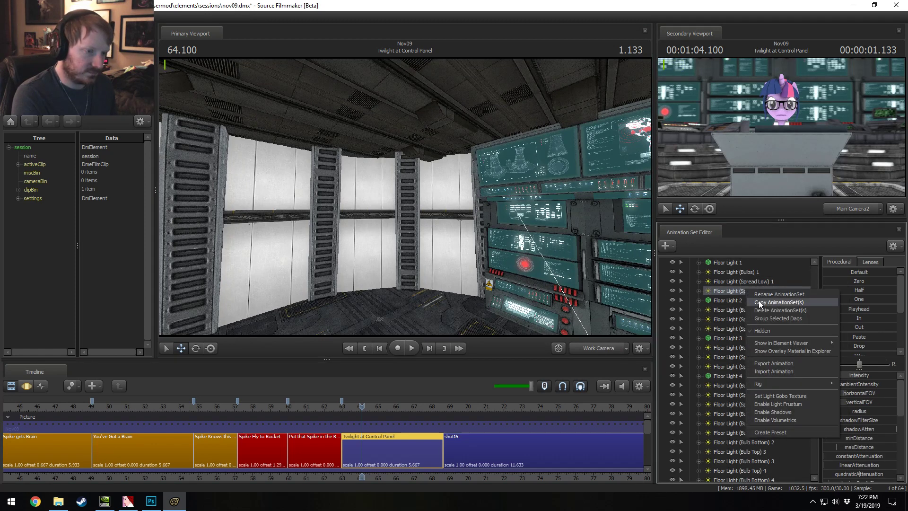
pyautogui.rightClick(748, 280)
pyautogui.click(759, 296)
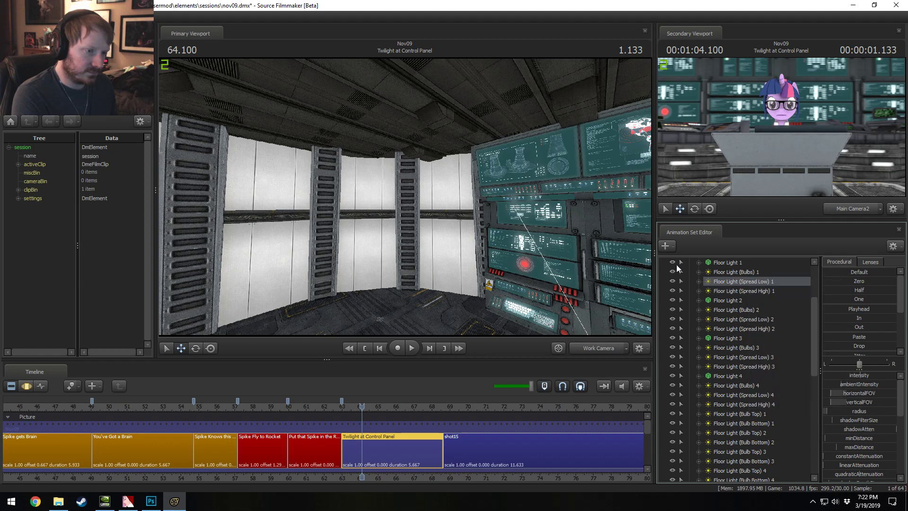
pyautogui.scroll(2, 686, 277)
pyautogui.click(690, 309)
pyautogui.rightClick(713, 405)
pyautogui.click(737, 455)
# Step: Rename the pasted floor light as Trim Light 1
pyautogui.click(719, 376)
pyautogui.rightClick(723, 375)
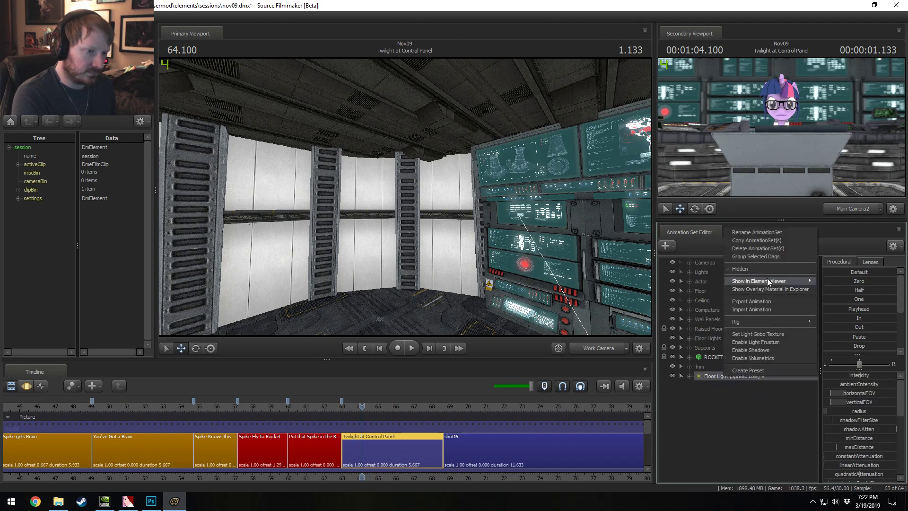
pyautogui.click(748, 233)
pyautogui.write('Tr')
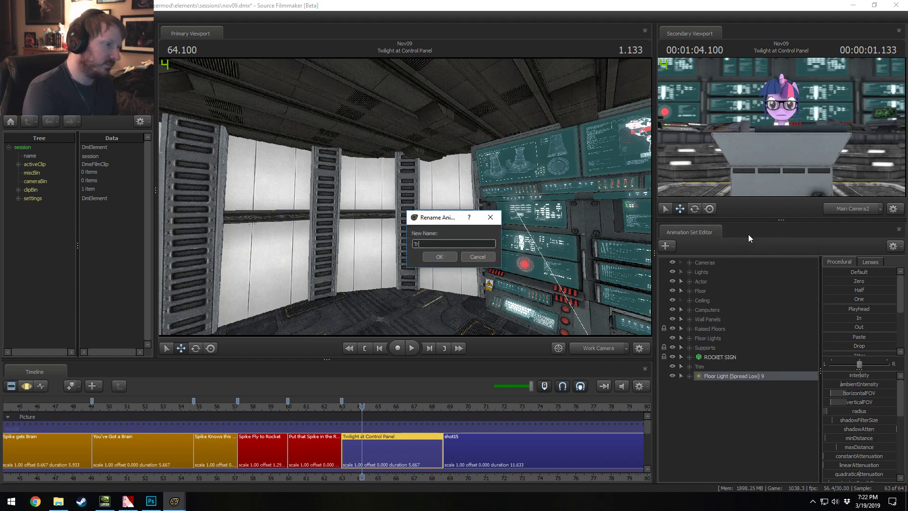
pyautogui.write('im Light 1')
pyautogui.press('Return')
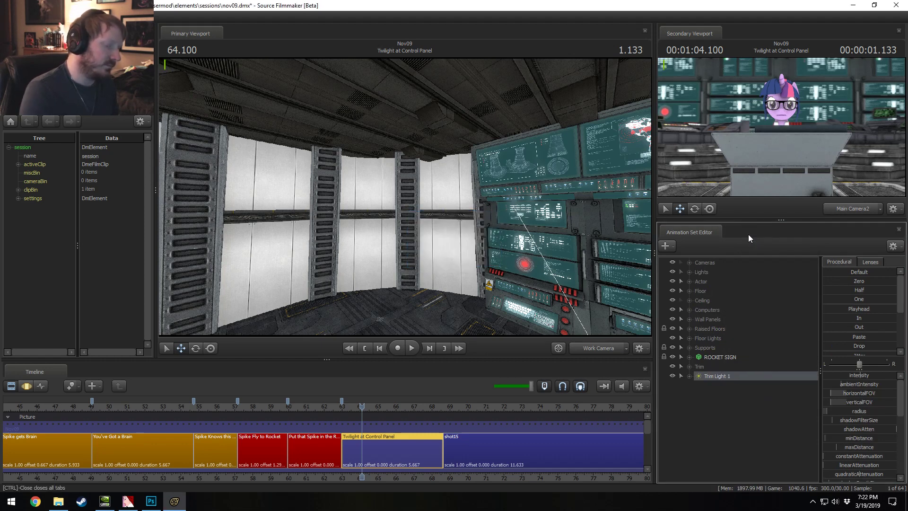
# Step: Enable lighting in the primary viewport and look through Trim Light 1 for editing in the Motion Editor
pyautogui.rightClick(495, 245)
pyautogui.click(539, 271)
pyautogui.press('F3')
pyautogui.moveTo(712, 376); pyautogui.dragTo(475, 119)
pyautogui.press('F2')
pyautogui.press('F3')
# Step: Move Trim Light 1 over to the wall panels and aim it at the trim section
pyautogui.press('s')
pyautogui.scroll(-5, 405, 196)
pyautogui.moveTo(539, 235); pyautogui.dragTo(405, 156)
pyautogui.press('w')
pyautogui.moveTo(406, 197); pyautogui.dragTo(430, 222)
pyautogui.press('w')
# Step: Raise Trim Light 1's cutOff and farZAtten values and back it away from the wall trim
pyautogui.scroll(-3, 859, 411)
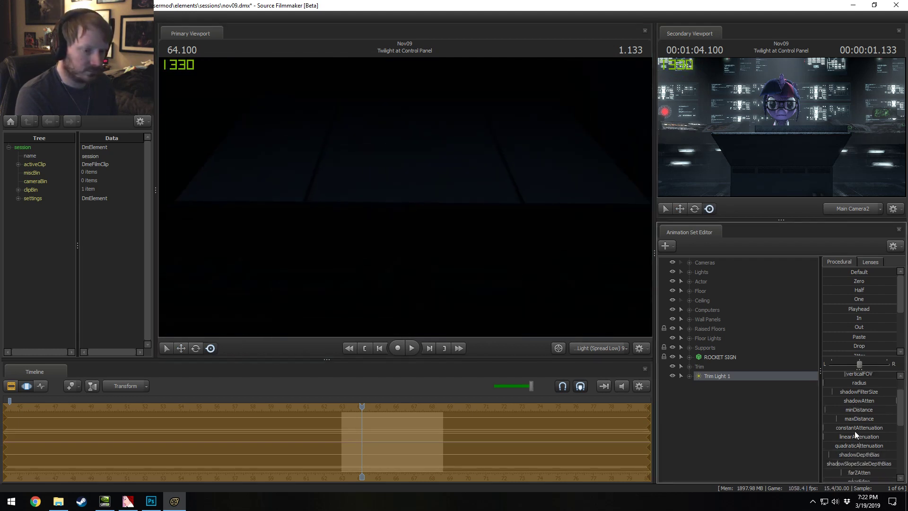
pyautogui.moveTo(834, 452); pyautogui.dragTo(843, 451)
pyautogui.press('s')
pyautogui.moveTo(461, 266); pyautogui.dragTo(461, 253)
pyautogui.press('s')
pyautogui.press('s')
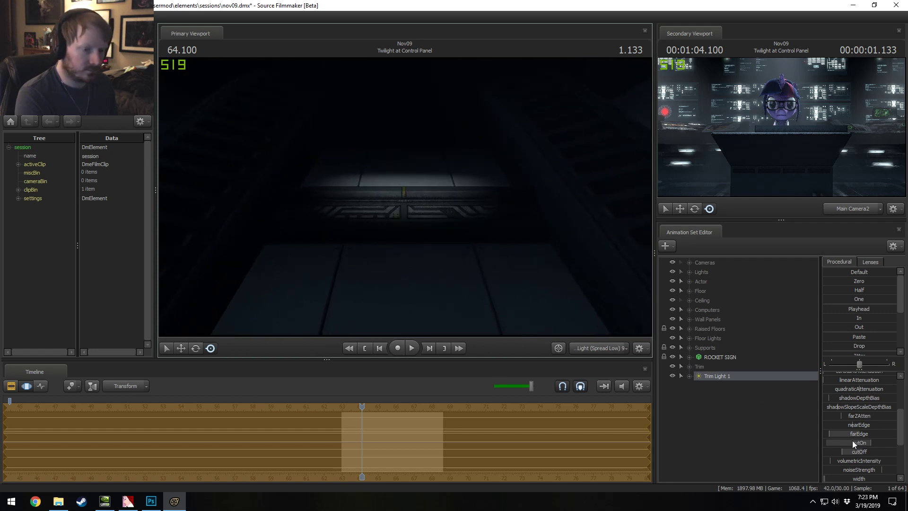
pyautogui.moveTo(858, 416); pyautogui.dragTo(867, 417)
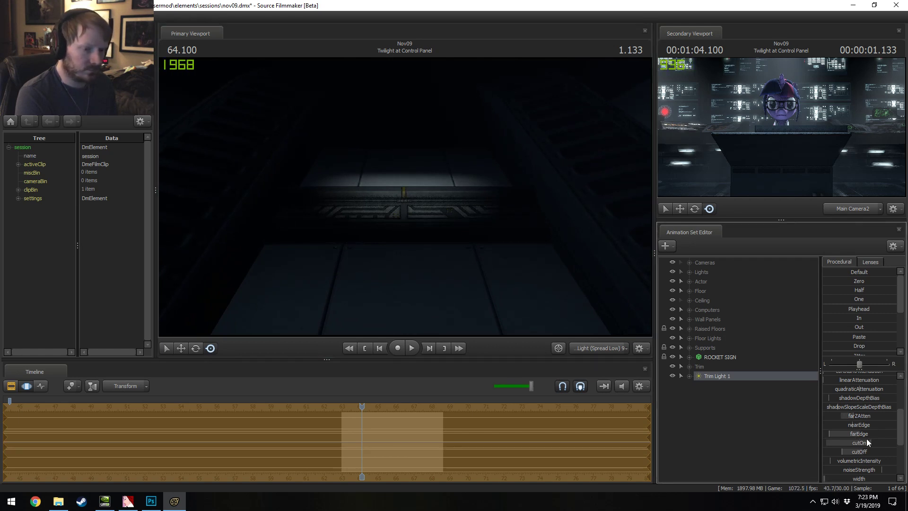
pyautogui.moveTo(859, 450); pyautogui.dragTo(868, 451)
# Step: Reposition Trim Light 1 to shine up the wall across the trim, using the work camera in the secondary viewport as reference
pyautogui.moveTo(452, 262)
pyautogui.mouseDown()
pyautogui.moveTo(447, 255)
pyautogui.moveTo(446, 269)
pyautogui.mouseUp()
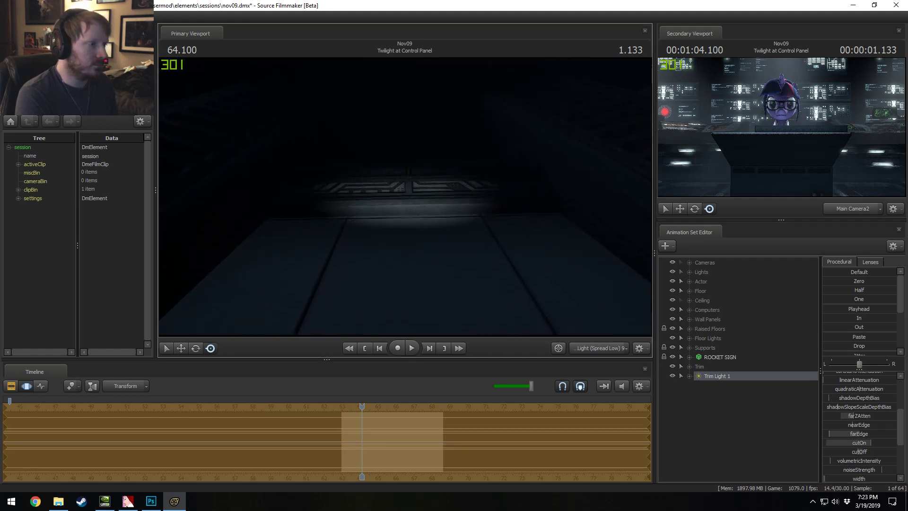
pyautogui.keyDown('ctrl'); pyautogui.click(855, 211); pyautogui.keyUp('ctrl')
pyautogui.moveTo(800, 140); pyautogui.dragTo(782, 127)
pyautogui.moveTo(509, 185)
pyautogui.mouseDown()
pyautogui.moveTo(509, 203)
pyautogui.moveTo(507, 184)
pyautogui.mouseUp()
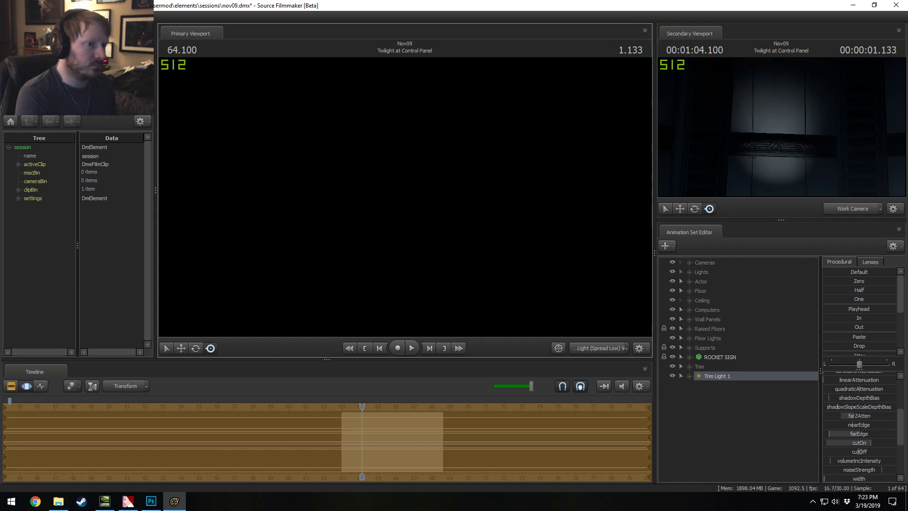
pyautogui.moveTo(506, 184); pyautogui.dragTo(405, 199)
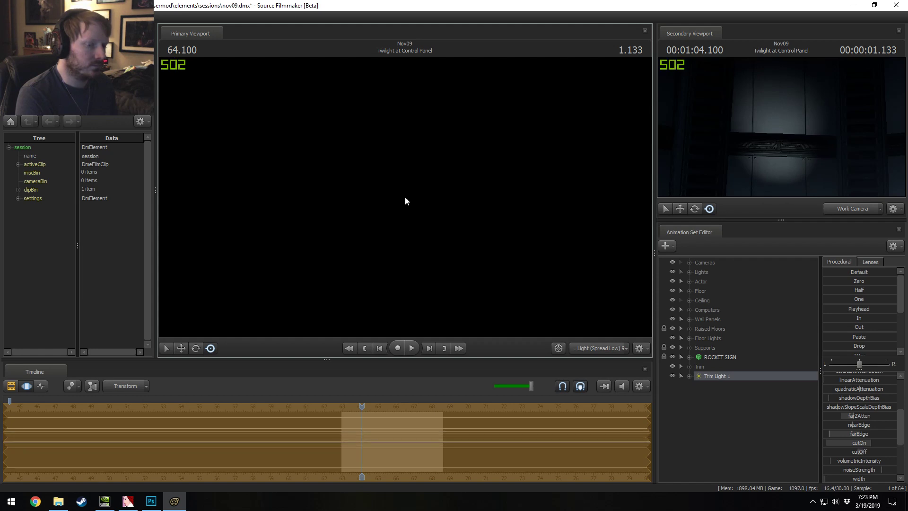
# Step: Remap Trim Light 1's cutOn slider range to a maximum of 200 and raise cutOn until only the panel above the trim is lit
pyautogui.rightClick(870, 445)
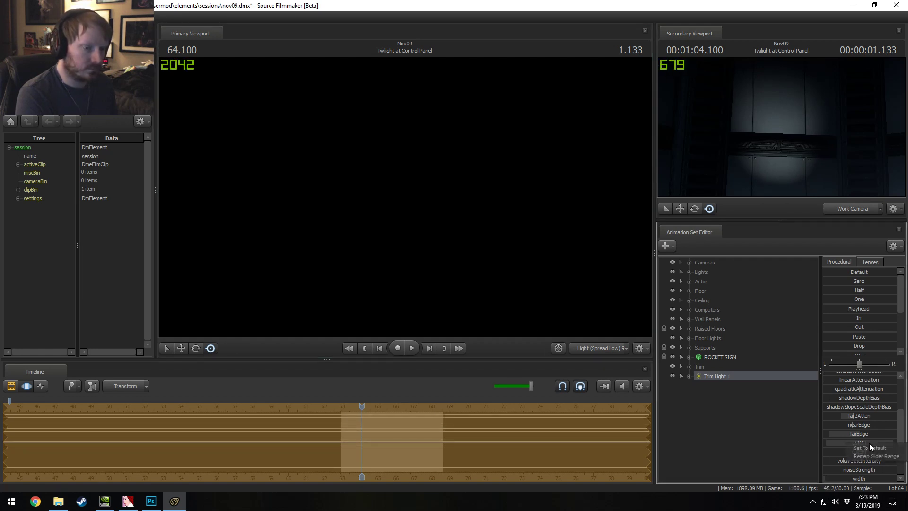
pyautogui.click(876, 456)
pyautogui.click(436, 245)
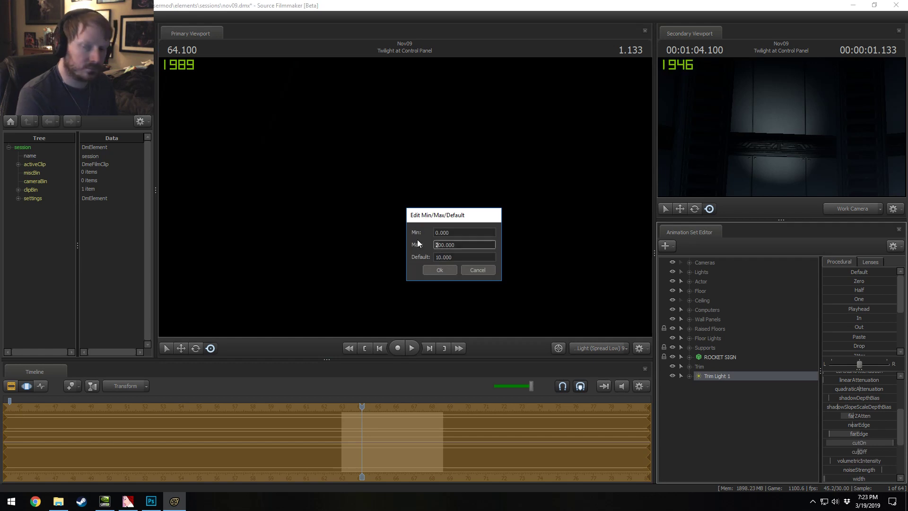
pyautogui.press('Return')
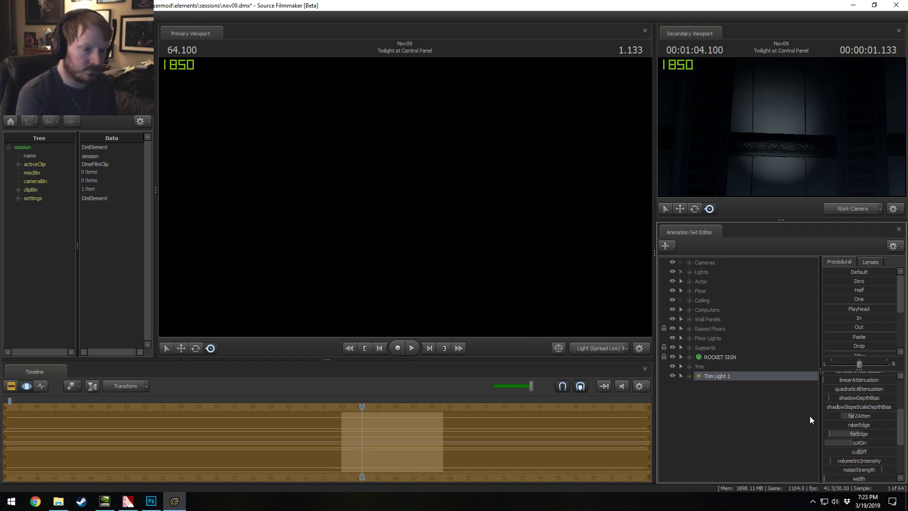
pyautogui.moveTo(858, 447); pyautogui.dragTo(890, 446)
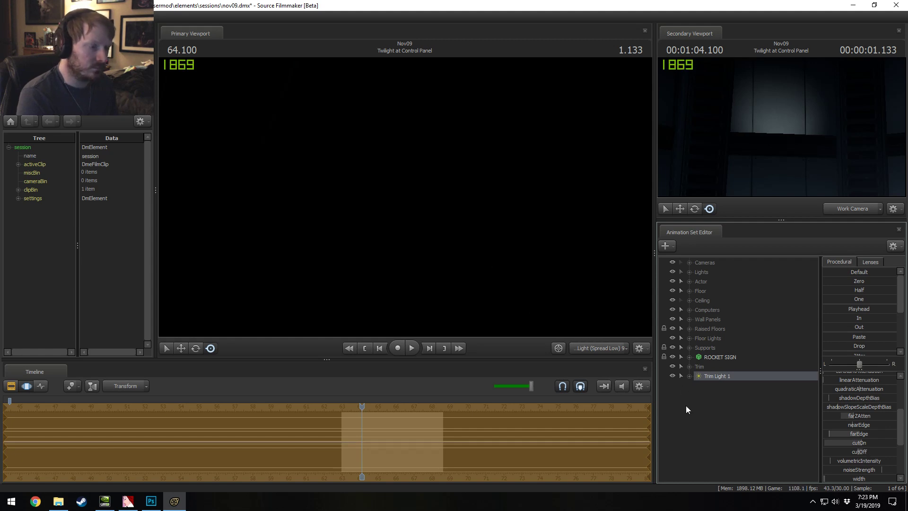
# Step: Check Trim Light 1's effect on the set through Main Camera2 and the work camera
pyautogui.click(597, 348)
pyautogui.click(596, 348)
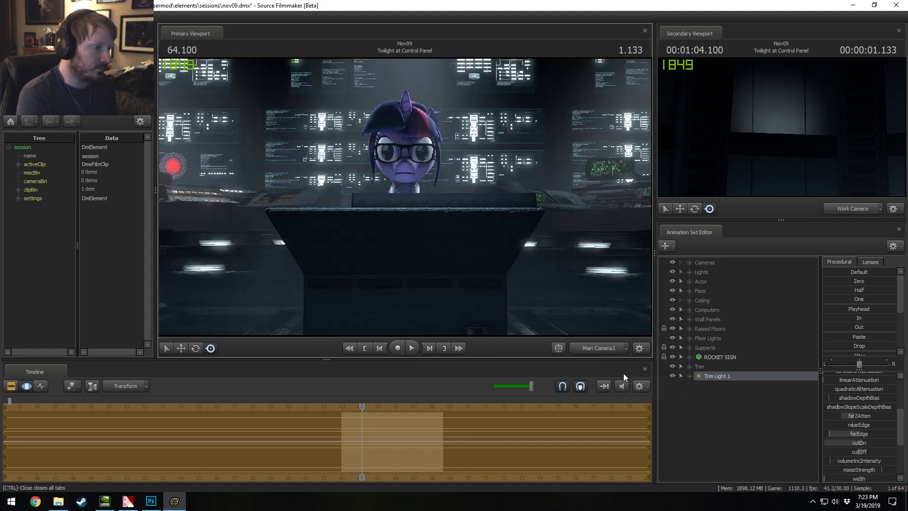
pyautogui.click(600, 348)
pyautogui.click(599, 348)
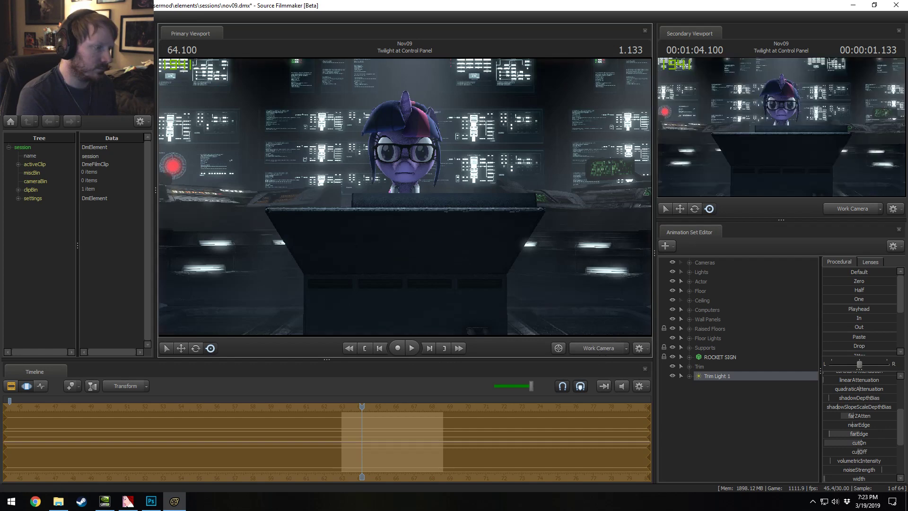
pyautogui.moveTo(401, 218)
pyautogui.mouseDown()
pyautogui.moveTo(381, 206)
pyautogui.moveTo(410, 218)
pyautogui.moveTo(400, 218)
pyautogui.mouseUp()
pyautogui.press('F2')
pyautogui.press('F3')
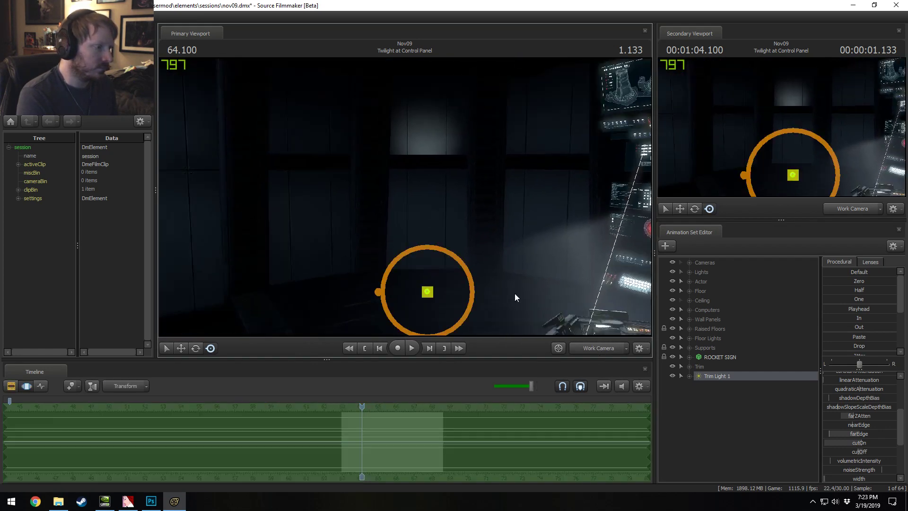
# Step: Move and rotate Trim Light 1 in small amounts so its glow sits centred on the wall panel above the trim
pyautogui.moveTo(438, 301); pyautogui.dragTo(410, 297)
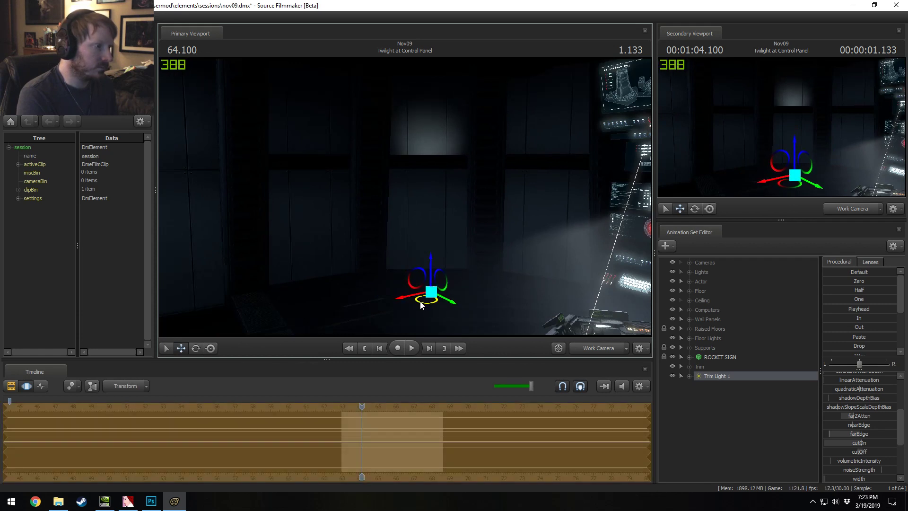
pyautogui.press('e')
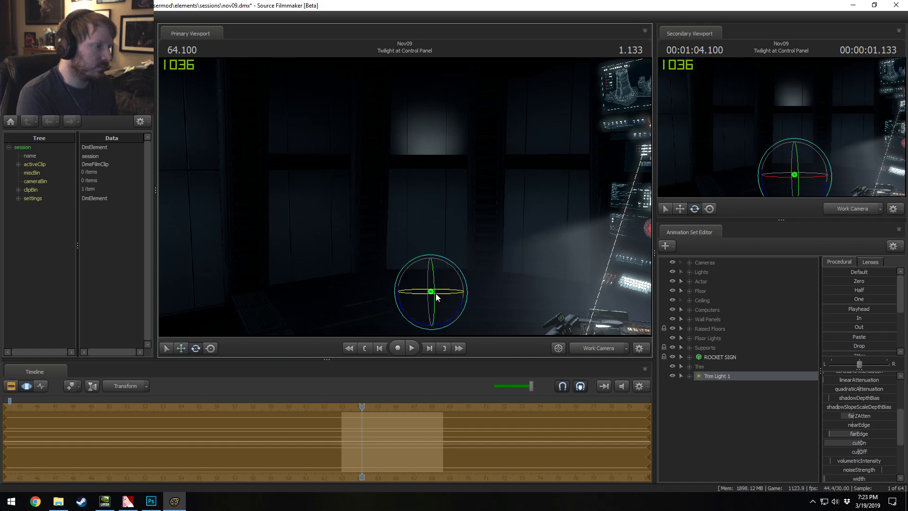
pyautogui.moveTo(435, 294); pyautogui.dragTo(433, 294)
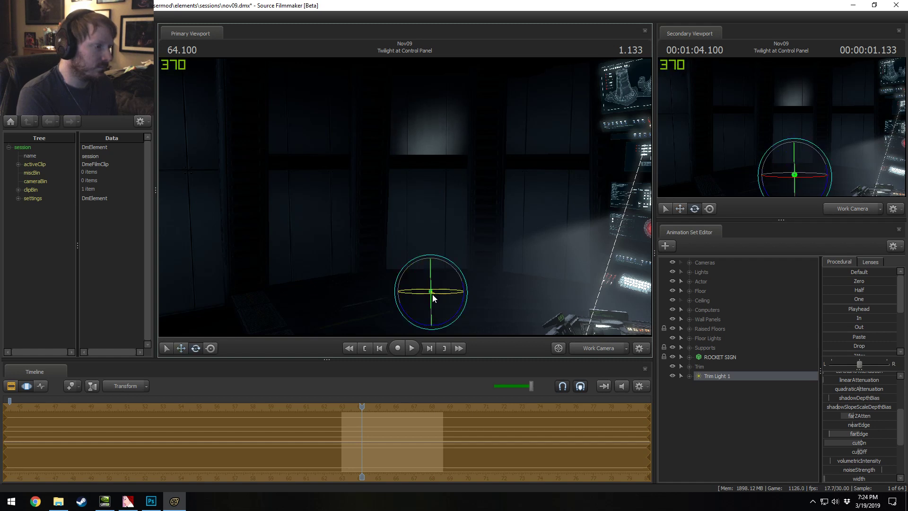
pyautogui.press('w')
pyautogui.moveTo(440, 282); pyautogui.dragTo(418, 287)
pyautogui.press('e')
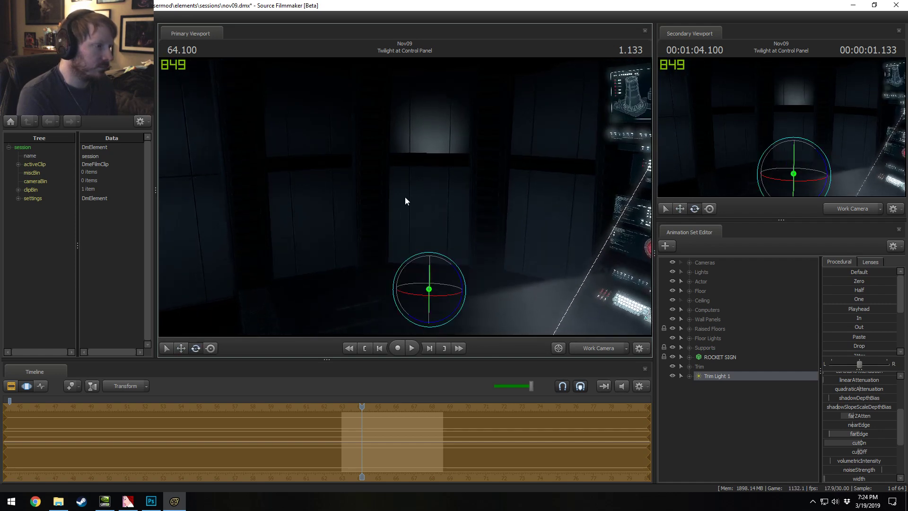
pyautogui.press('F2')
pyautogui.press('F3')
pyautogui.press('w')
pyautogui.press('e')
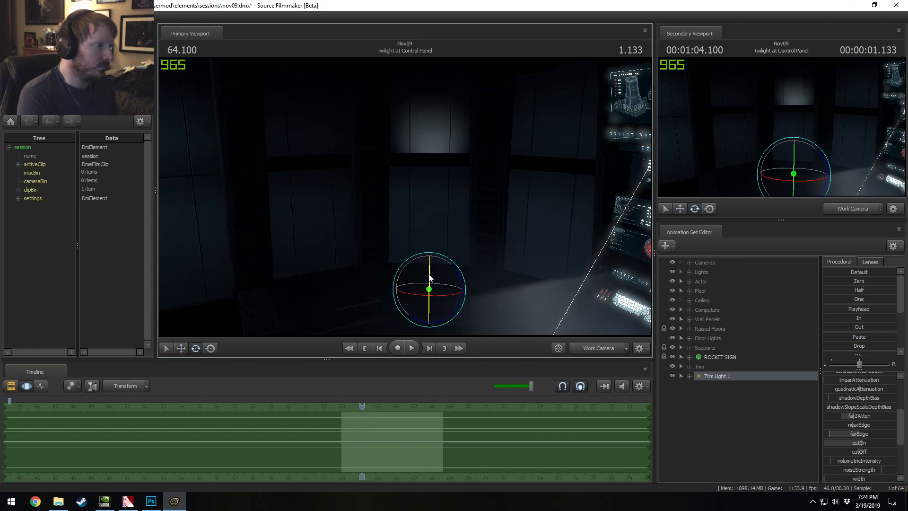
pyautogui.keyDown('alt'); pyautogui.moveTo(430, 274); pyautogui.dragTo(473, 260); pyautogui.keyUp('alt')
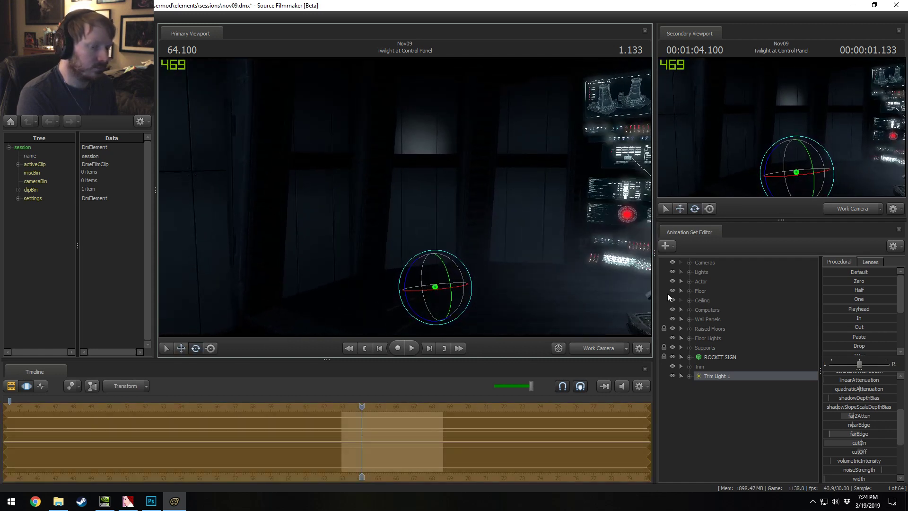
# Step: Tint Trim Light 1 bluish by lowering its color_red and color_green values
pyautogui.scroll(-3, 879, 436)
pyautogui.press('F2')
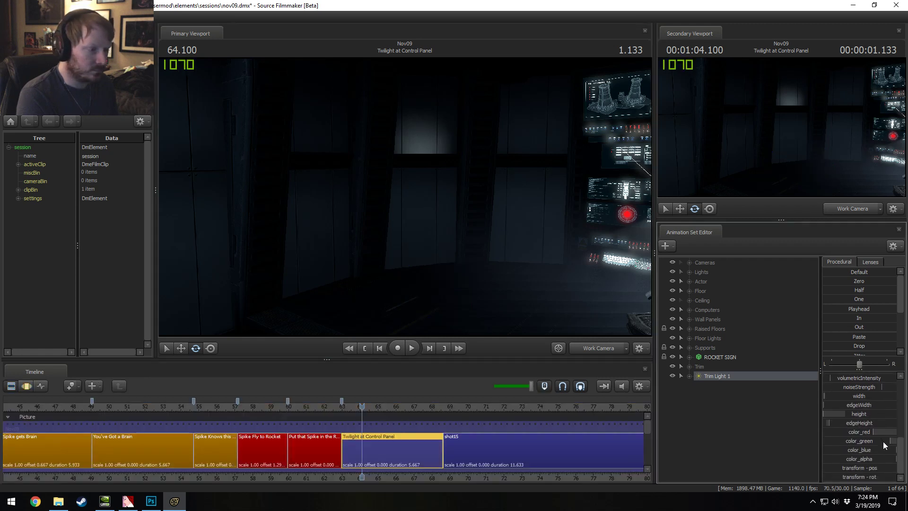
pyautogui.press('F3')
pyautogui.moveTo(881, 442)
pyautogui.mouseDown()
pyautogui.moveTo(857, 432)
pyautogui.moveTo(870, 440)
pyautogui.mouseUp()
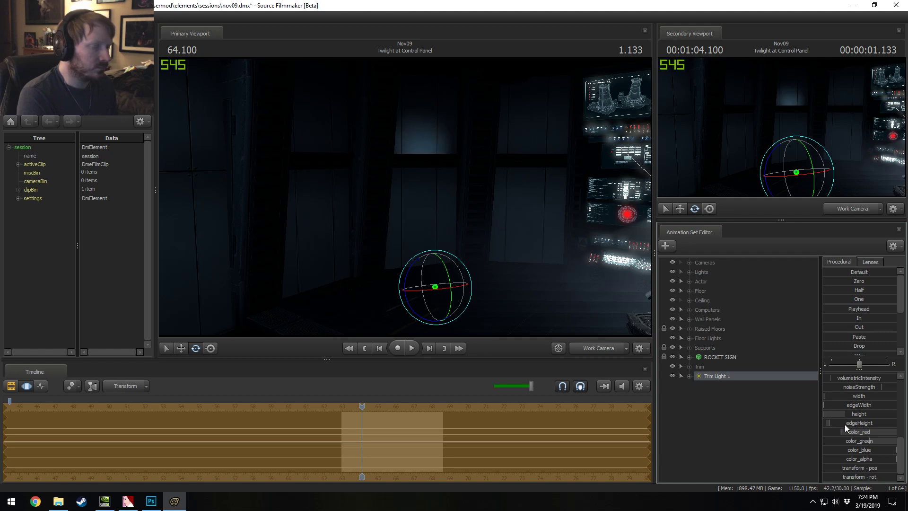
# Step: Raise Trim Light 1's intensity slightly to make up for the darker tint
pyautogui.scroll(5, 841, 422)
pyautogui.scroll(1, 837, 419)
pyautogui.moveTo(860, 376)
pyautogui.mouseDown()
pyautogui.moveTo(892, 375)
pyautogui.moveTo(867, 375)
pyautogui.mouseUp()
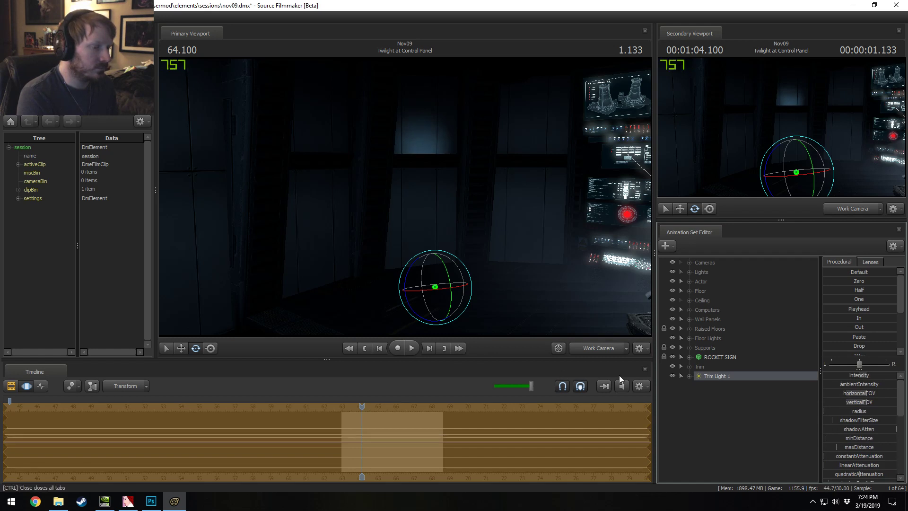
# Step: Look through Trim Light 1 in the primary viewport and switch that viewport to Main Camera2 to check the shot
pyautogui.moveTo(714, 375); pyautogui.dragTo(396, 208)
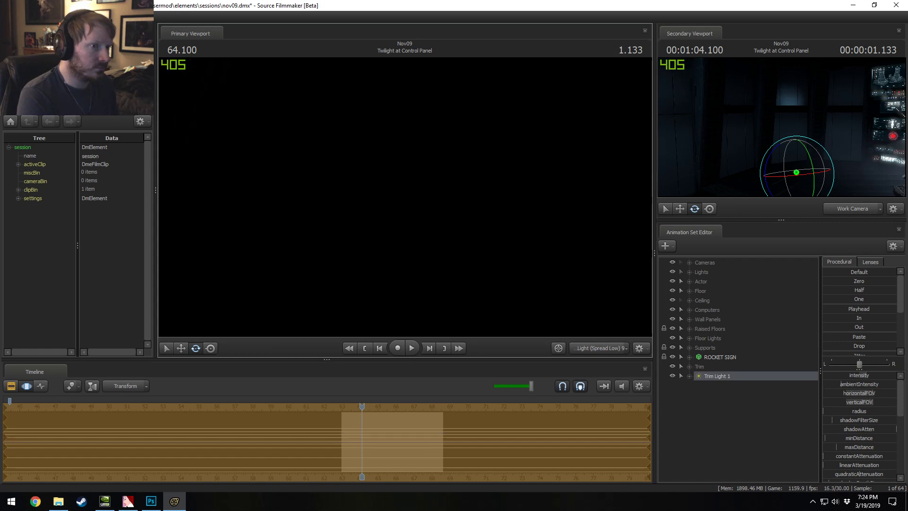
pyautogui.click(597, 348)
pyautogui.click(608, 350)
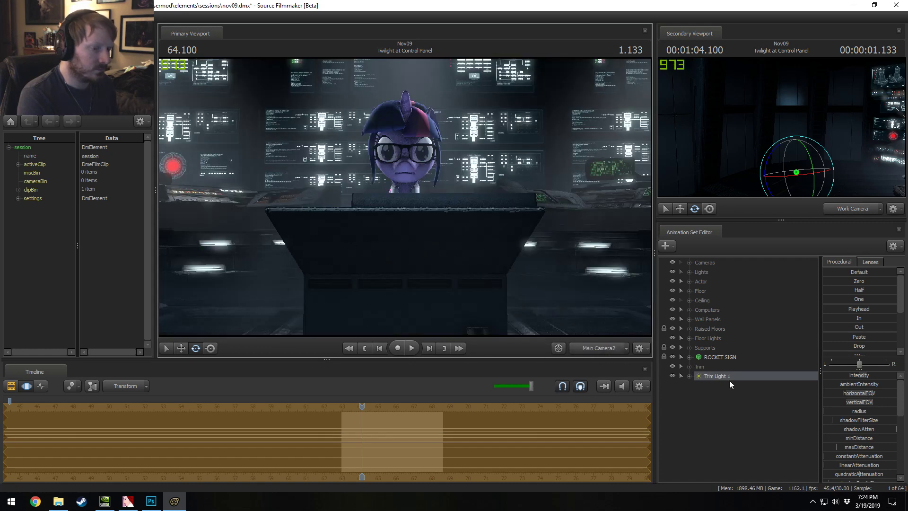
# Step: View the scene through Trim Light 1 and hide the Floor group
pyautogui.click(715, 375)
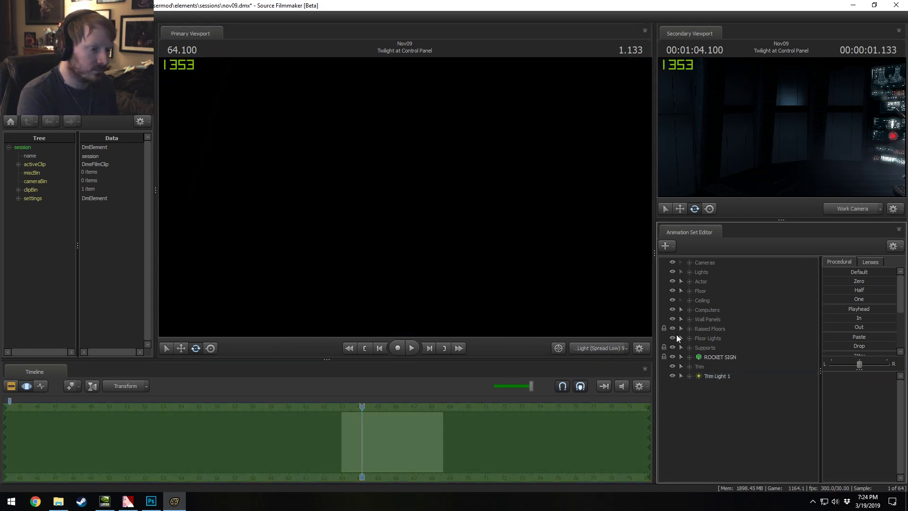
pyautogui.click(672, 291)
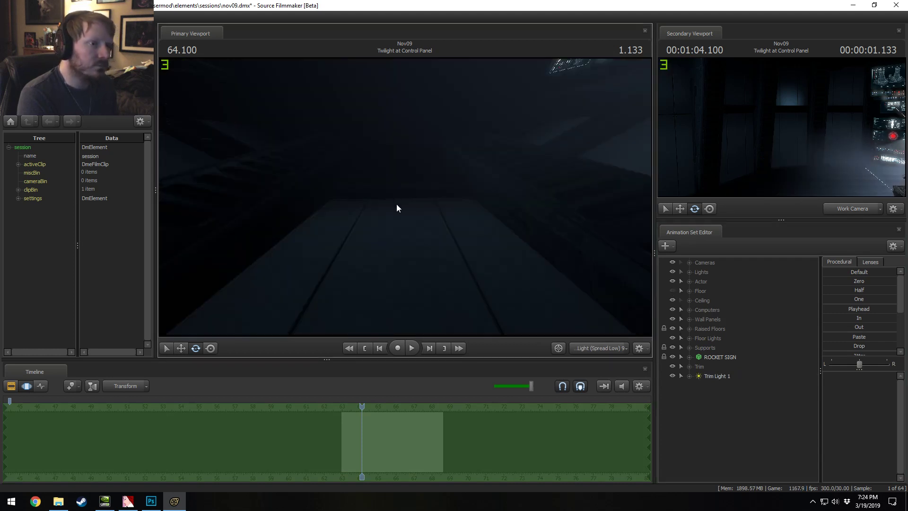
pyautogui.click(710, 379)
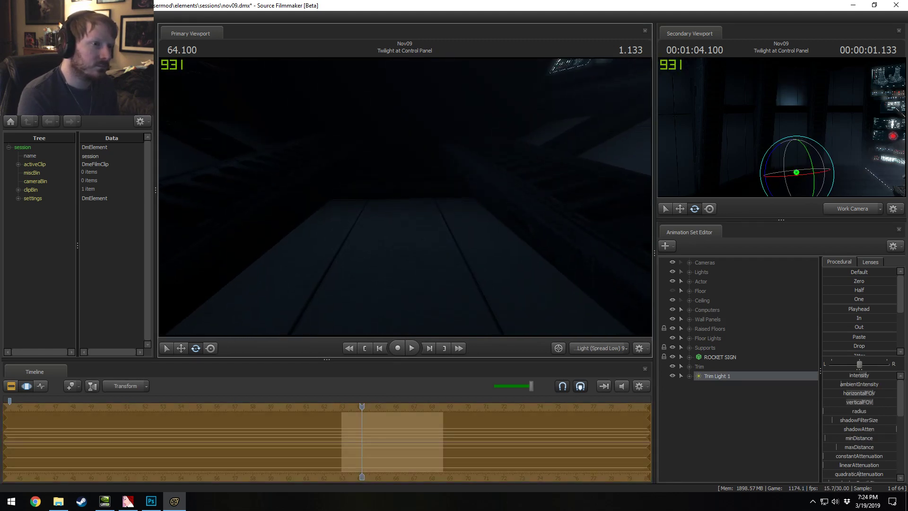
# Step: Try larger edgeWidth and width values on Trim Light 1
pyautogui.scroll(-5, 852, 447)
pyautogui.scroll(-3, 854, 444)
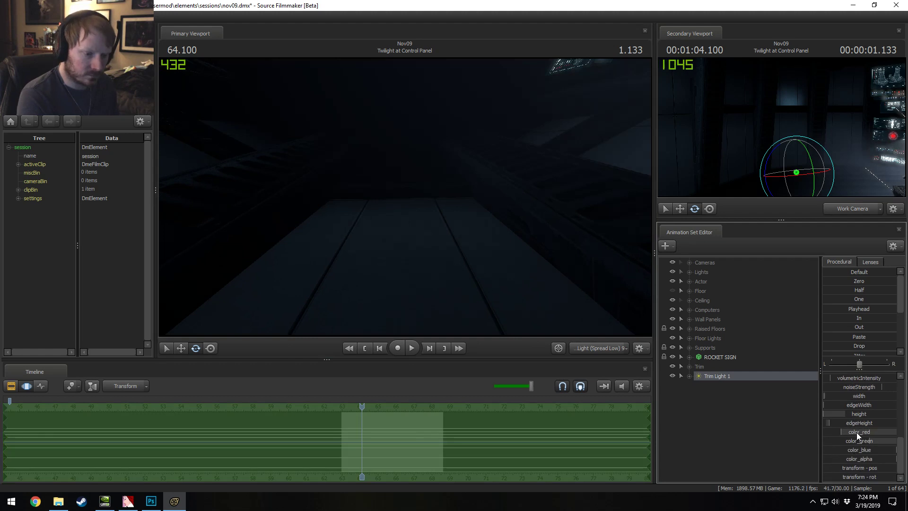
pyautogui.moveTo(864, 405); pyautogui.dragTo(872, 406)
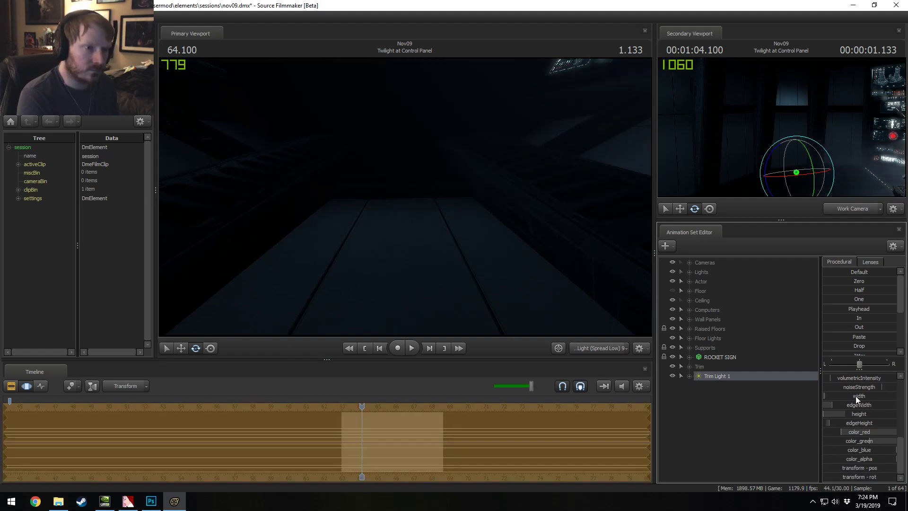
pyautogui.moveTo(856, 398); pyautogui.dragTo(878, 398)
# Step: Try a different intensity for Trim Light 1 while viewing its wall panel through the work camera
pyautogui.click(593, 348)
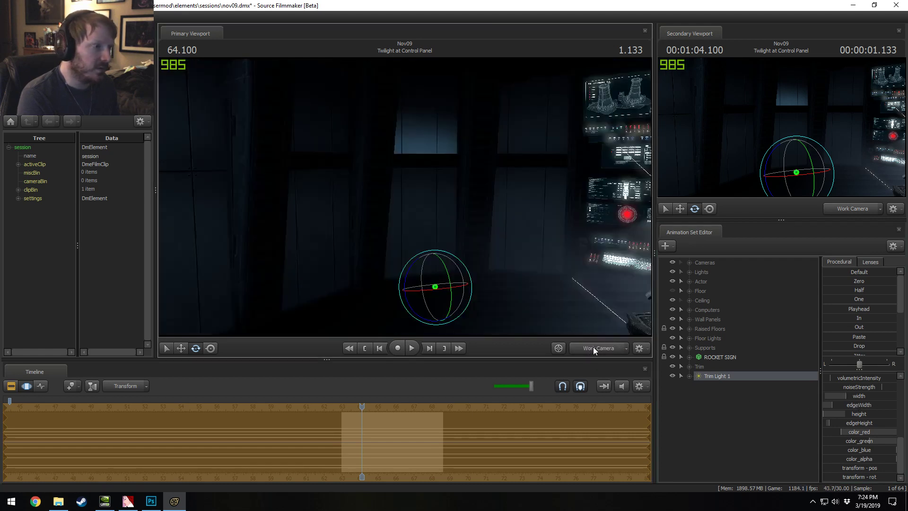
pyautogui.click(594, 348)
pyautogui.press('w')
pyautogui.click(600, 348)
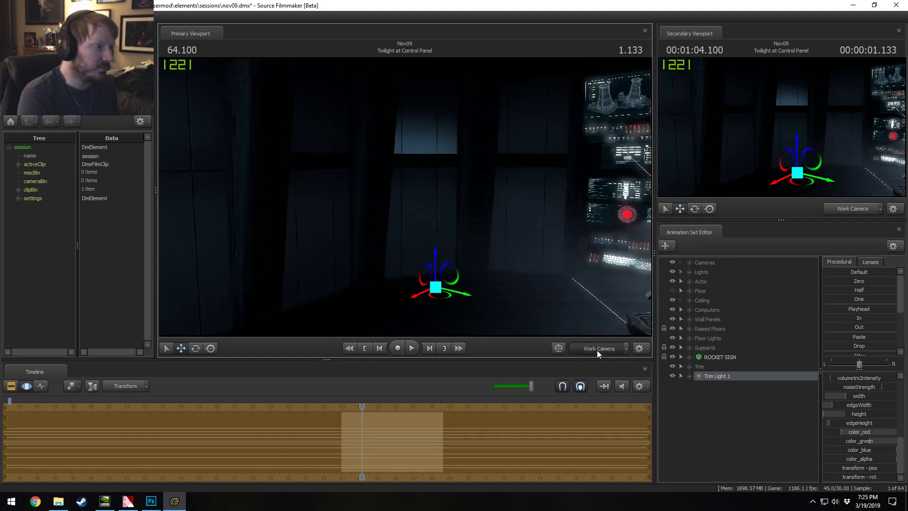
pyautogui.click(597, 351)
pyautogui.moveTo(589, 332); pyautogui.dragTo(405, 200)
pyautogui.press('w')
pyautogui.press('s')
pyautogui.press('s')
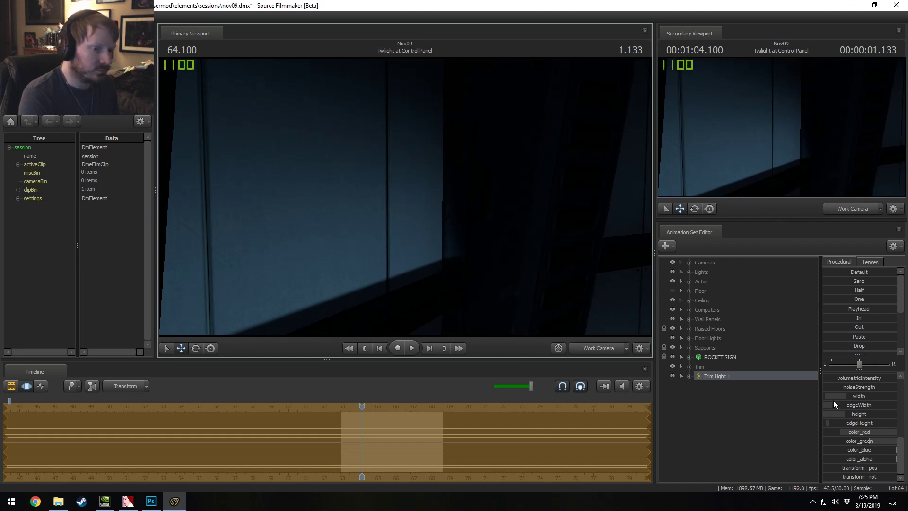
pyautogui.scroll(6, 845, 395)
pyautogui.moveTo(845, 376); pyautogui.dragTo(865, 375)
# Step: Try rotating Trim Light 1 to redirect its beam on the wall panels
pyautogui.moveTo(574, 263); pyautogui.dragTo(574, 248)
pyautogui.press('s')
pyautogui.moveTo(415, 189); pyautogui.dragTo(401, 211)
pyautogui.press('s')
pyautogui.press('e')
pyautogui.moveTo(427, 174); pyautogui.dragTo(427, 209)
pyautogui.moveTo(427, 174); pyautogui.dragTo(433, 320)
pyautogui.keyDown('alt'); pyautogui.moveTo(463, 288); pyautogui.dragTo(405, 200); pyautogui.keyUp('alt')
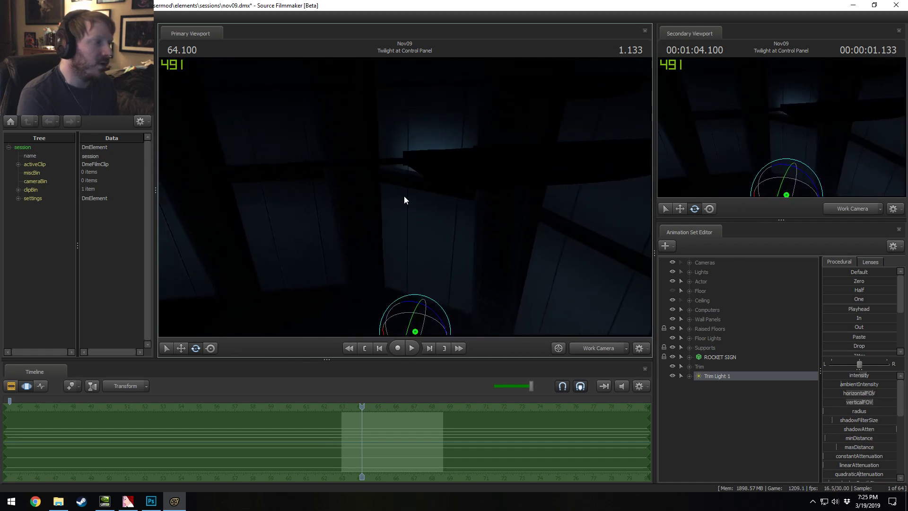
# Step: Rename the Trim Light 1 animation set as Trim Light (Mid) 1
pyautogui.rightClick(728, 378)
pyautogui.click(755, 234)
pyautogui.press('End')
pyautogui.press('Left')
pyautogui.press('Left')
pyautogui.write('(Mid)')
pyautogui.press('Return')
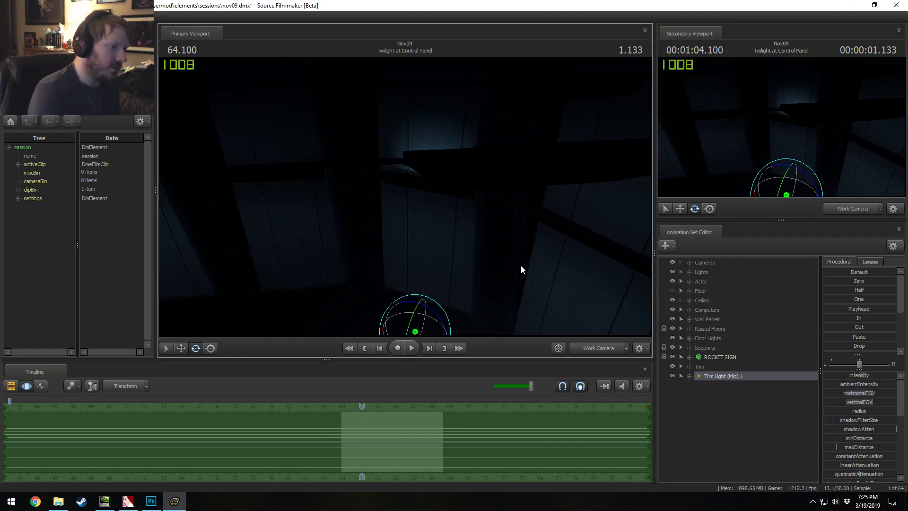
# Step: Mute the timeline audio and duplicate the Trim Light (Mid) 1 animation set by copying and pasting it
pyautogui.click(624, 387)
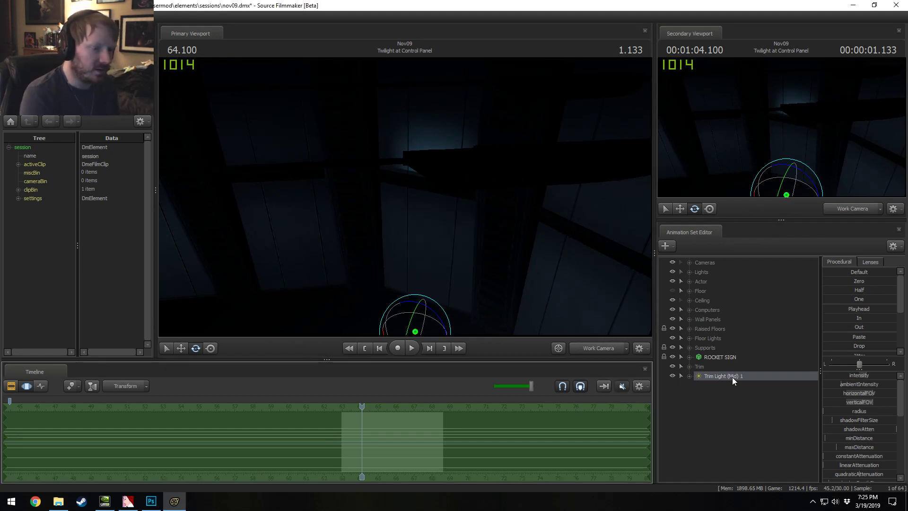
pyautogui.rightClick(733, 376)
pyautogui.click(751, 242)
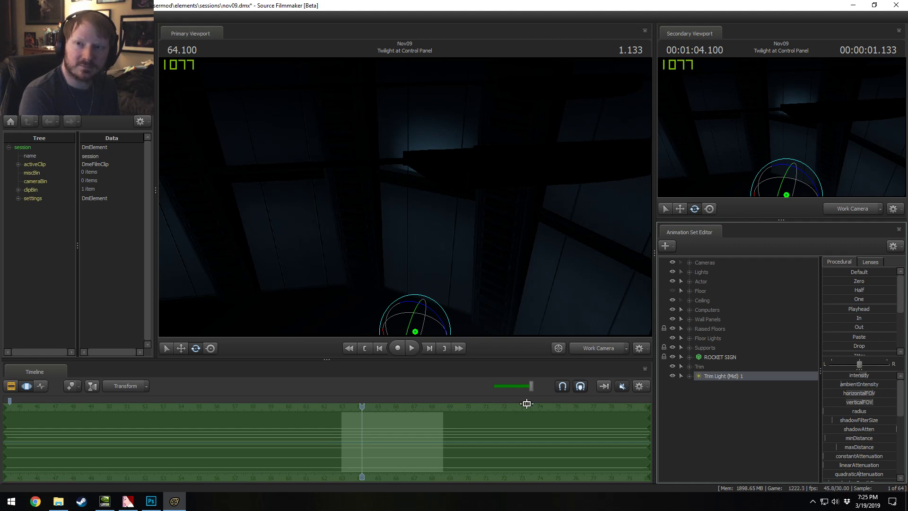
pyautogui.rightClick(701, 410)
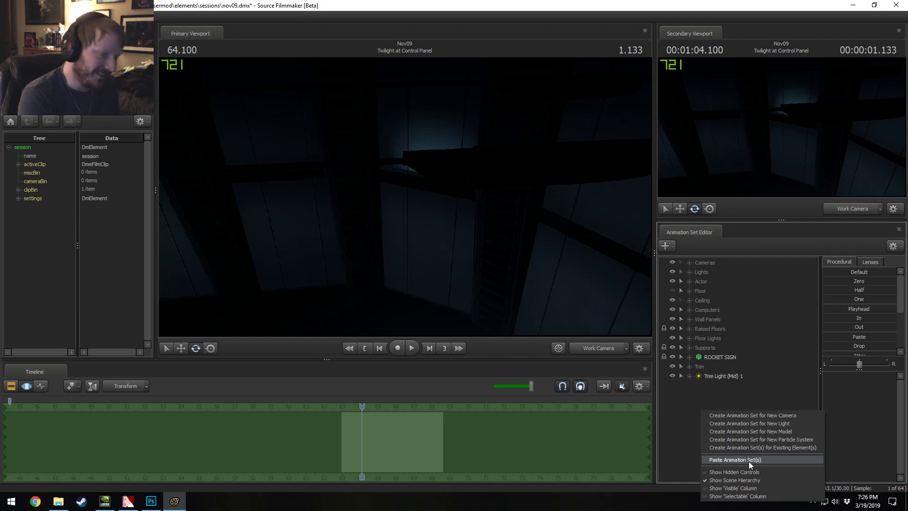
pyautogui.click(748, 462)
# Step: Rename the duplicated trim light as Trim Light (High) 1
pyautogui.click(716, 387)
pyautogui.moveTo(716, 387)
pyautogui.mouseDown()
pyautogui.moveTo(655, 351)
pyautogui.moveTo(725, 373)
pyautogui.moveTo(729, 385)
pyautogui.mouseUp()
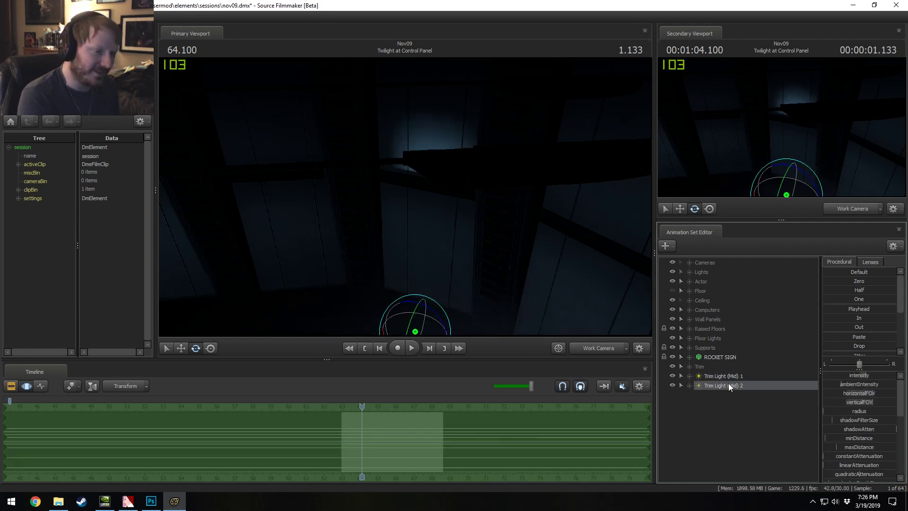
pyautogui.rightClick(729, 383)
pyautogui.click(754, 238)
pyautogui.click(454, 244)
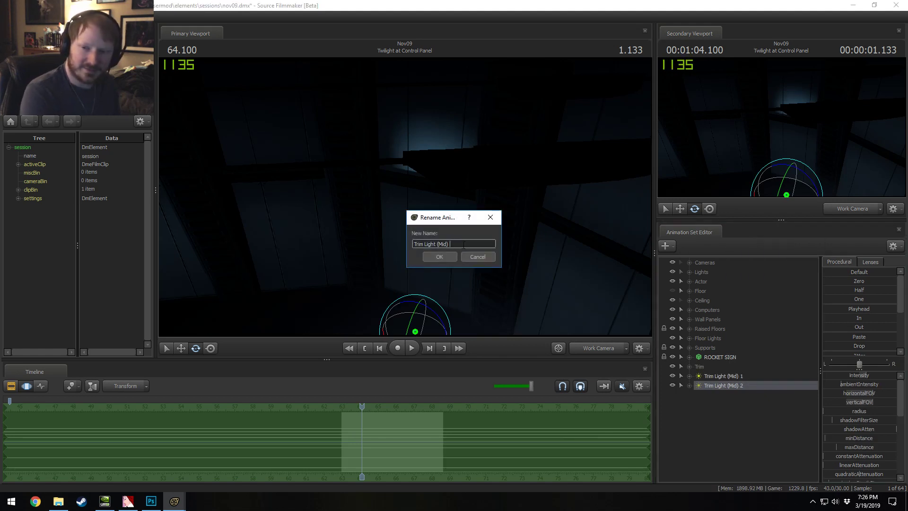
pyautogui.press('BackSpace')
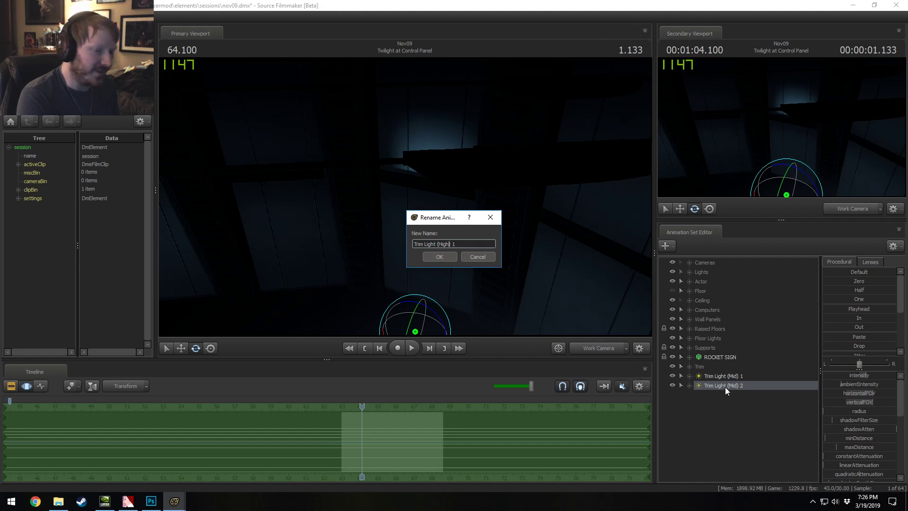
pyautogui.click(450, 257)
# Step: Look through Trim Light (High) 1 and examine the lit upper wall panel with the work camera
pyautogui.moveTo(722, 383); pyautogui.dragTo(449, 249)
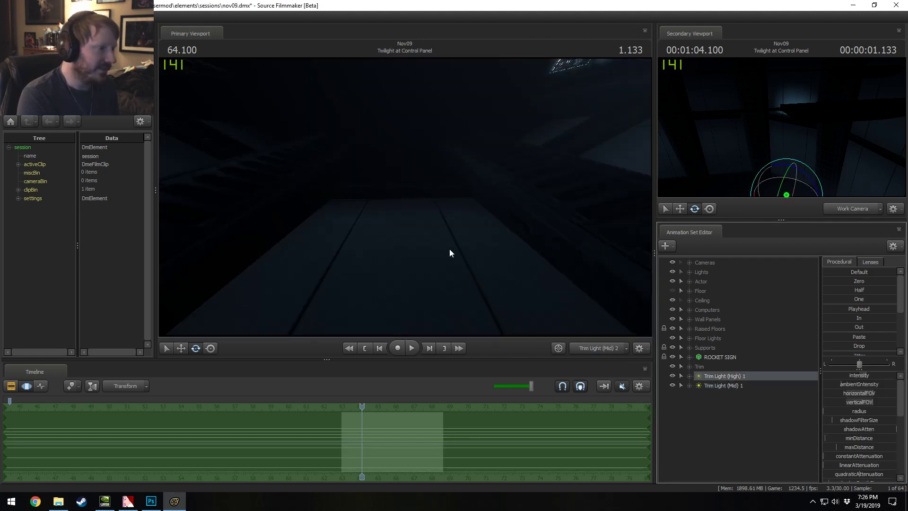
pyautogui.click(600, 347)
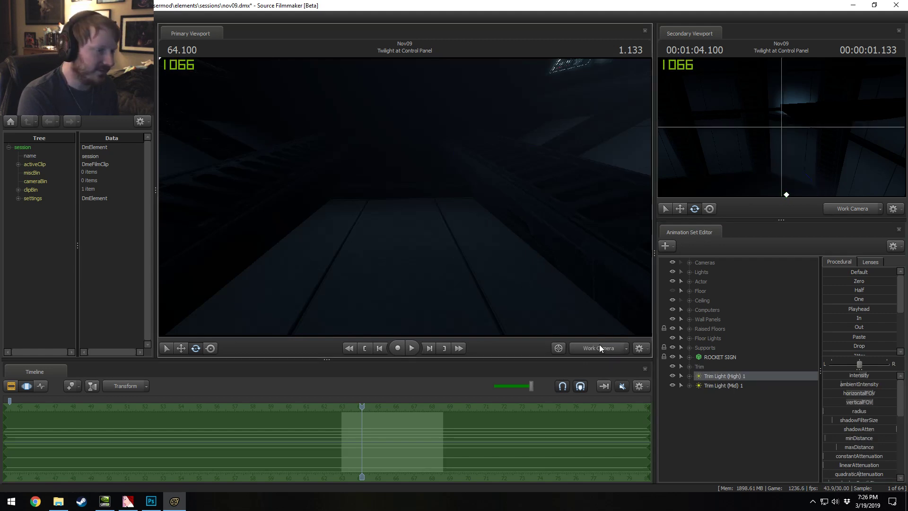
pyautogui.click(585, 341)
pyautogui.moveTo(535, 274); pyautogui.dragTo(535, 283)
pyautogui.moveTo(407, 215); pyautogui.dragTo(407, 215)
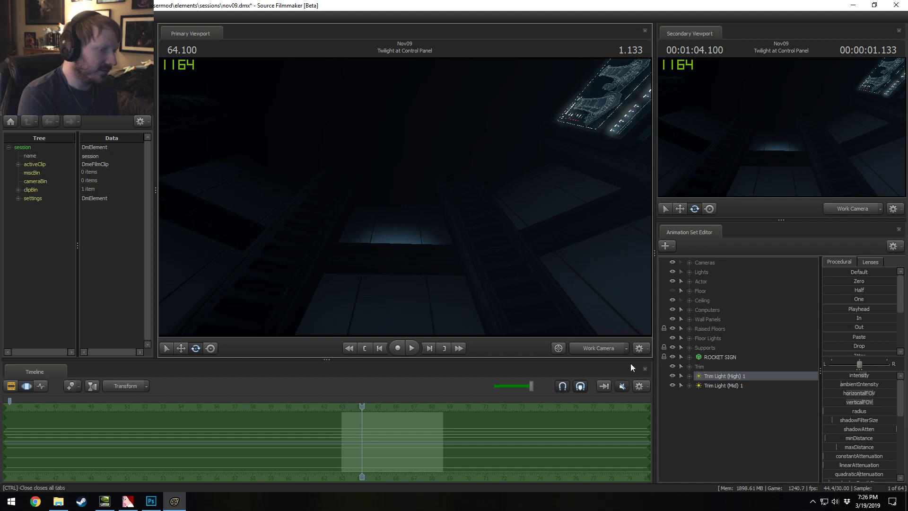
pyautogui.click(604, 348)
pyautogui.click(599, 350)
pyautogui.moveTo(568, 303); pyautogui.dragTo(365, 226)
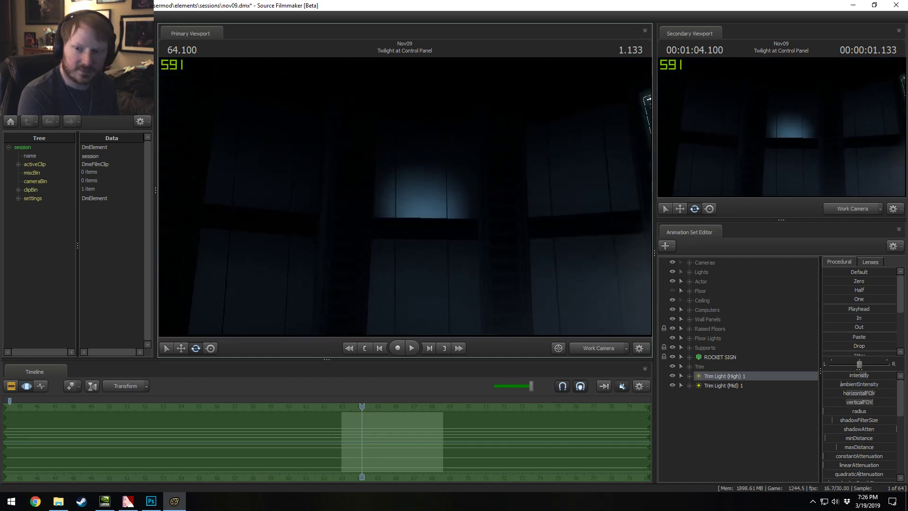
pyautogui.moveTo(406, 196); pyautogui.dragTo(405, 196)
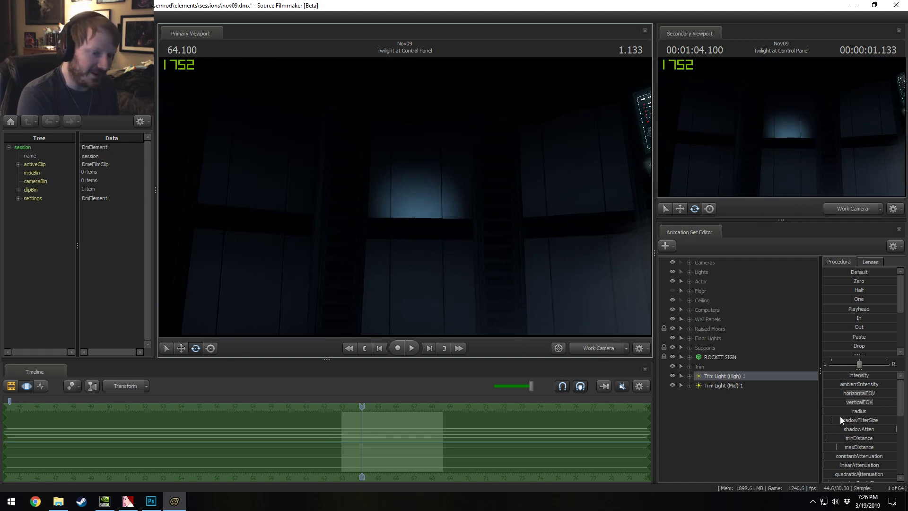
# Step: Try a different intensity and wider horizontal and vertical fields of view on Trim Light (High) 1
pyautogui.click(862, 374)
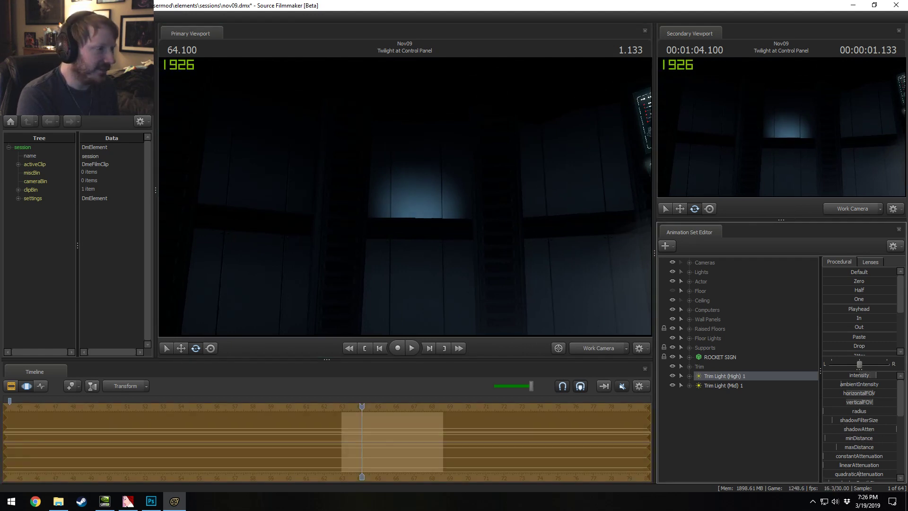
pyautogui.moveTo(872, 375)
pyautogui.mouseDown()
pyautogui.moveTo(852, 376)
pyautogui.moveTo(867, 409)
pyautogui.mouseUp()
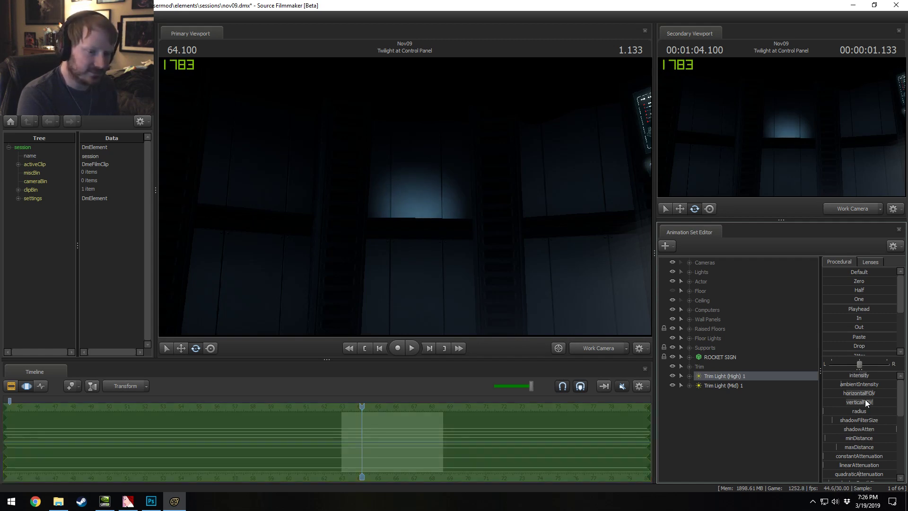
pyautogui.click(867, 402)
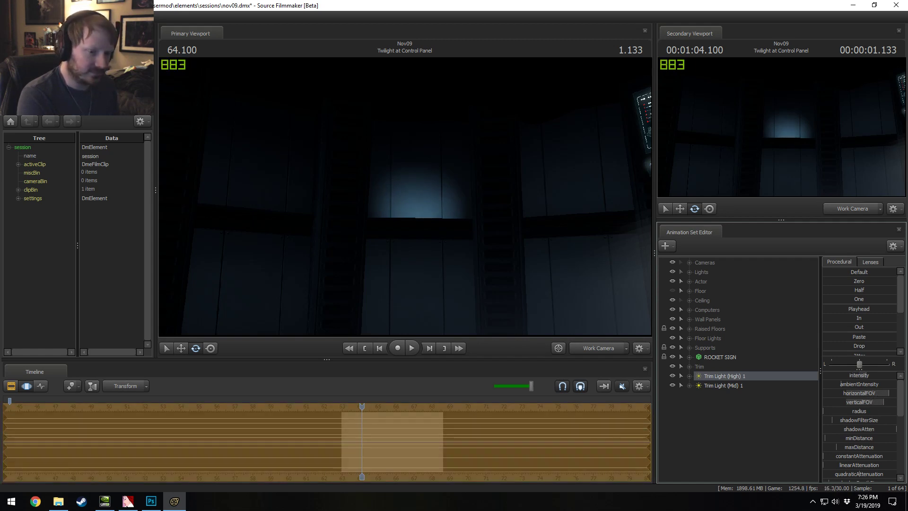
pyautogui.moveTo(883, 402); pyautogui.dragTo(889, 405)
pyautogui.moveTo(859, 446); pyautogui.dragTo(868, 452)
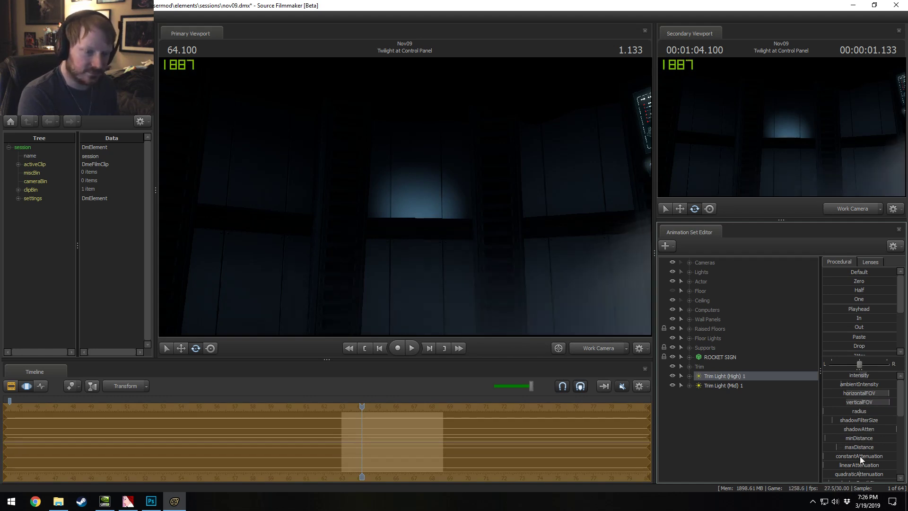
# Step: Try a different height value on Trim Light (High) 1 to light the whole upper panel
pyautogui.scroll(-2, 861, 452)
pyautogui.scroll(-3, 860, 449)
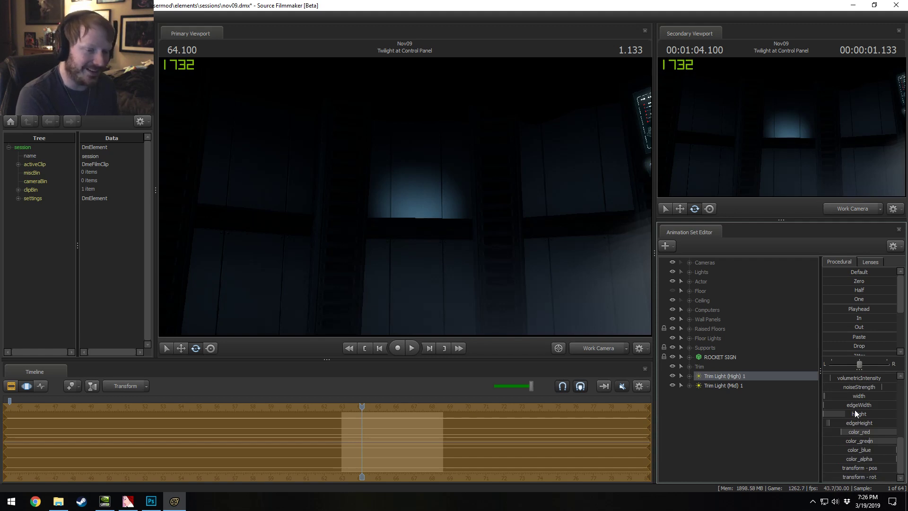
pyautogui.moveTo(855, 413); pyautogui.dragTo(859, 413)
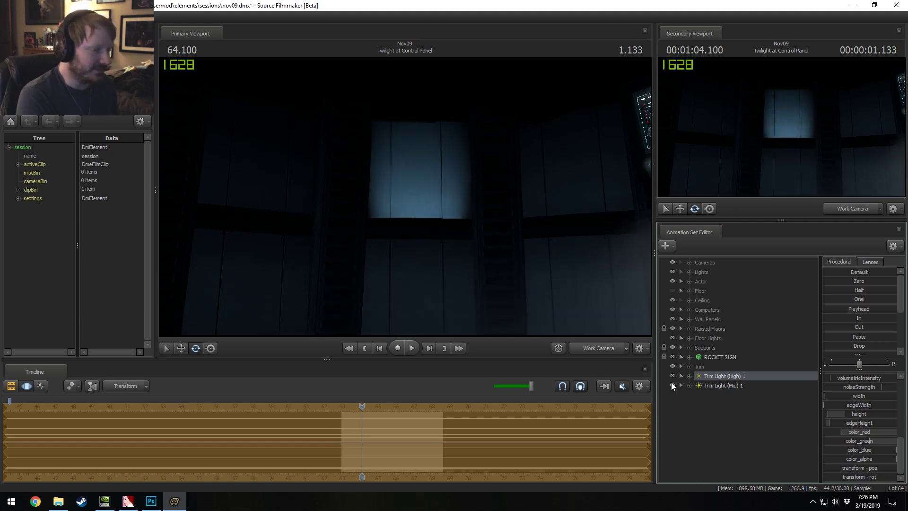
# Step: Look through Trim Light (High) 1 and aim it up at the upper wall panel
pyautogui.click(722, 377)
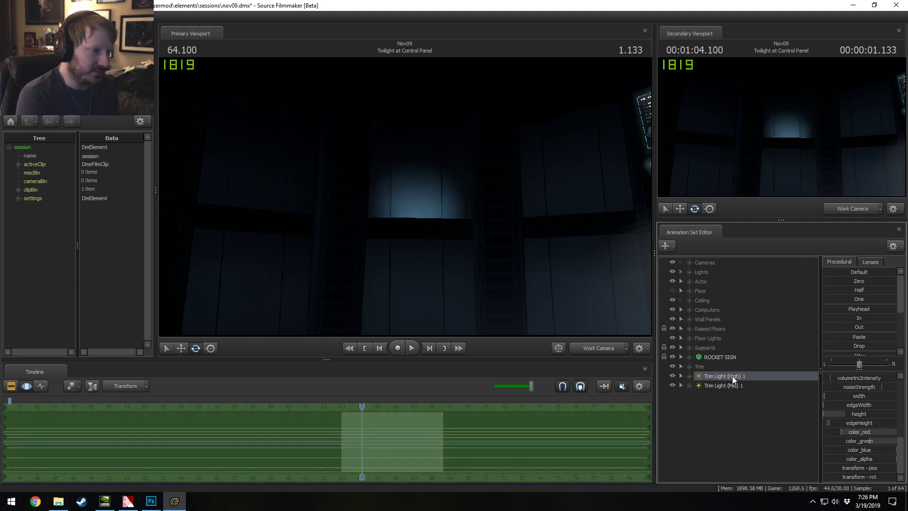
pyautogui.moveTo(732, 375); pyautogui.dragTo(468, 263)
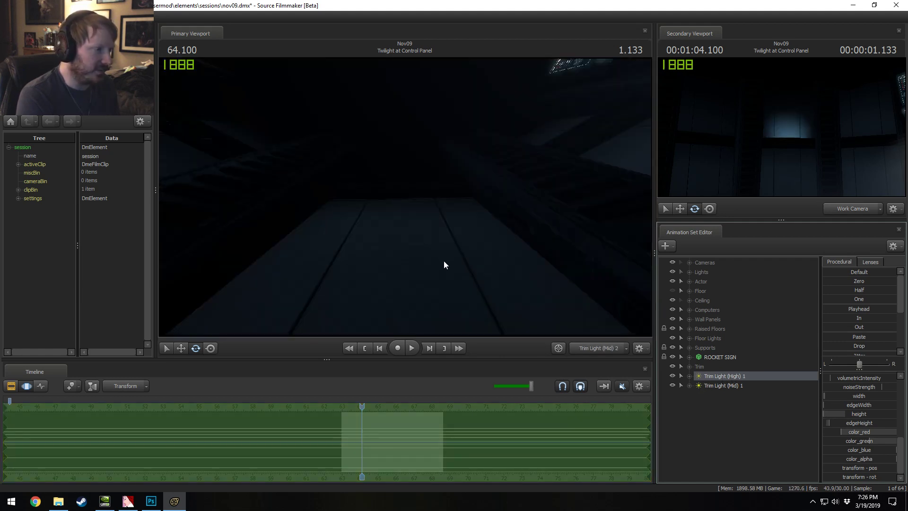
pyautogui.press('F3')
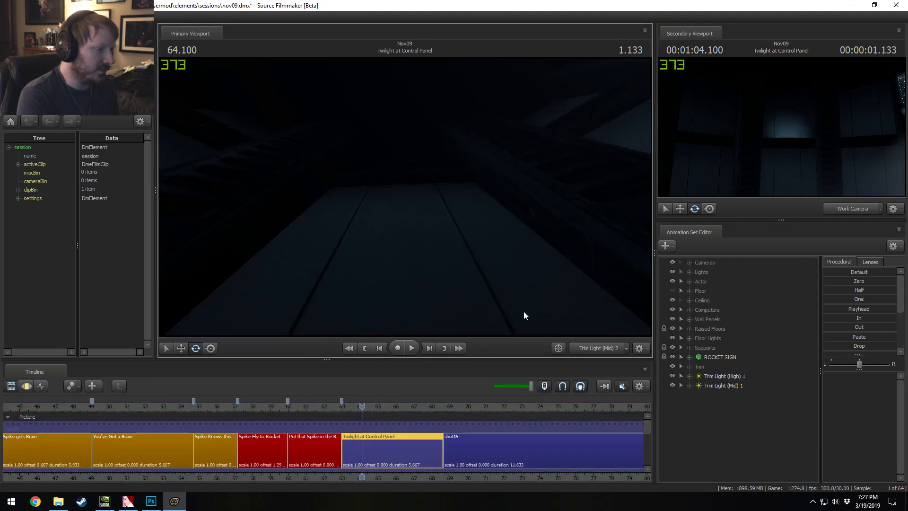
pyautogui.click(722, 376)
pyautogui.press('F4')
pyautogui.moveTo(404, 197)
pyautogui.mouseDown()
pyautogui.moveTo(404, 265)
pyautogui.moveTo(405, 214)
pyautogui.mouseUp()
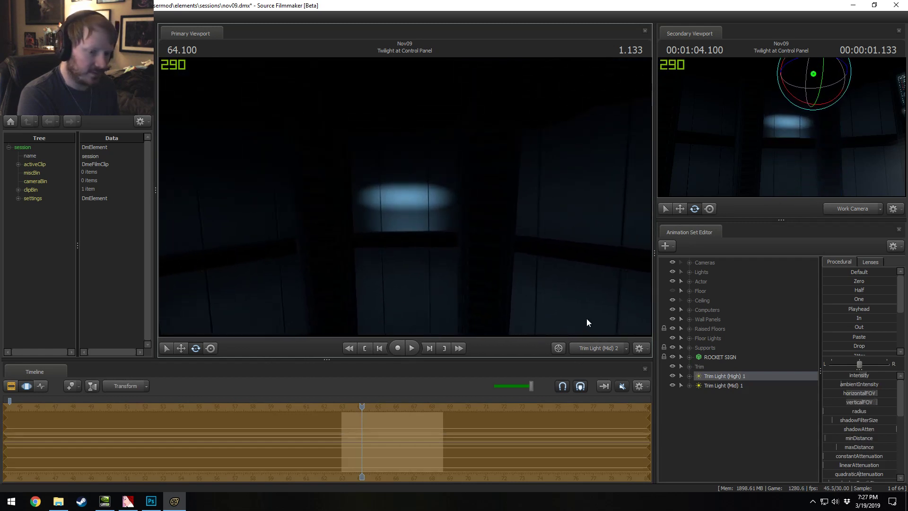
pyautogui.moveTo(427, 255); pyautogui.dragTo(405, 201)
# Step: Adjust the width, height and edge softness of Trim Light (High) 1 and reposition it beneath the upper wall panel
pyautogui.scroll(-3, 862, 435)
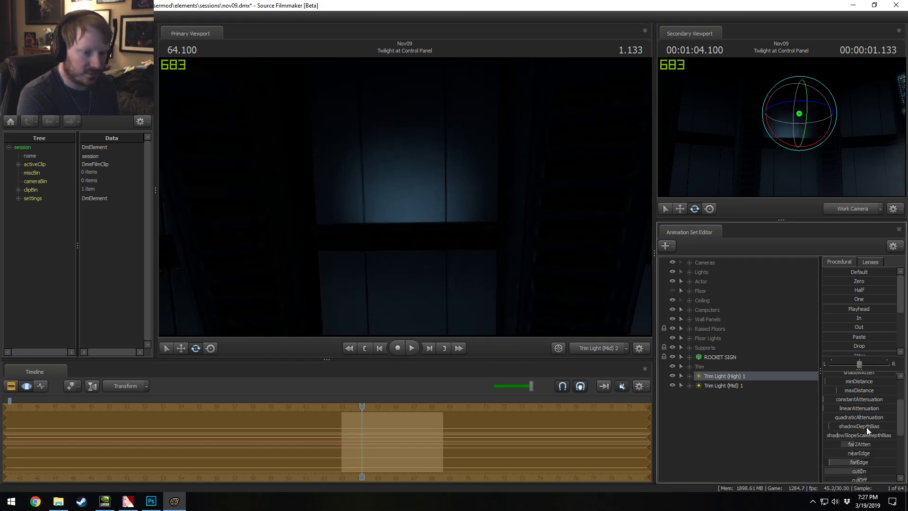
pyautogui.moveTo(860, 443); pyautogui.dragTo(875, 396)
pyautogui.scroll(-3, 869, 445)
pyautogui.moveTo(405, 197); pyautogui.dragTo(401, 152)
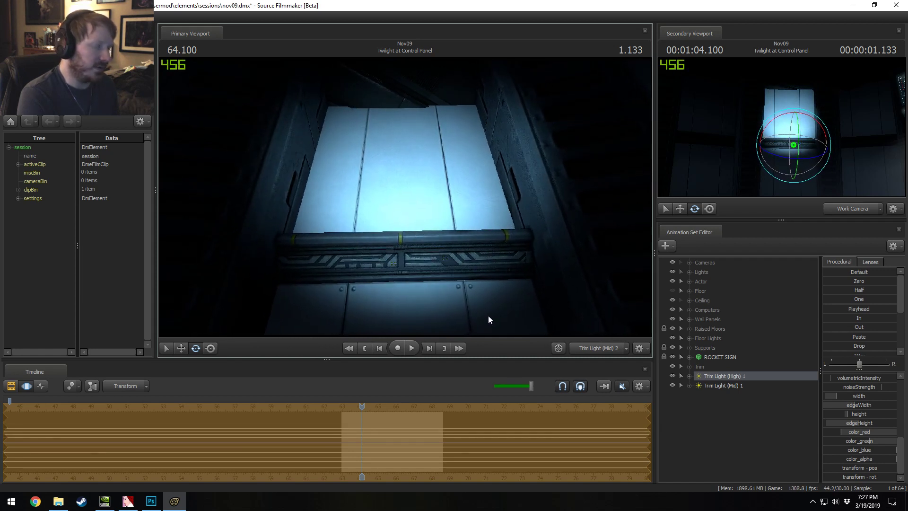
# Step: Raise the cutOn of Trim Light (High) 1 and nudge the light to keep its beam off the lower trim
pyautogui.scroll(3, 856, 413)
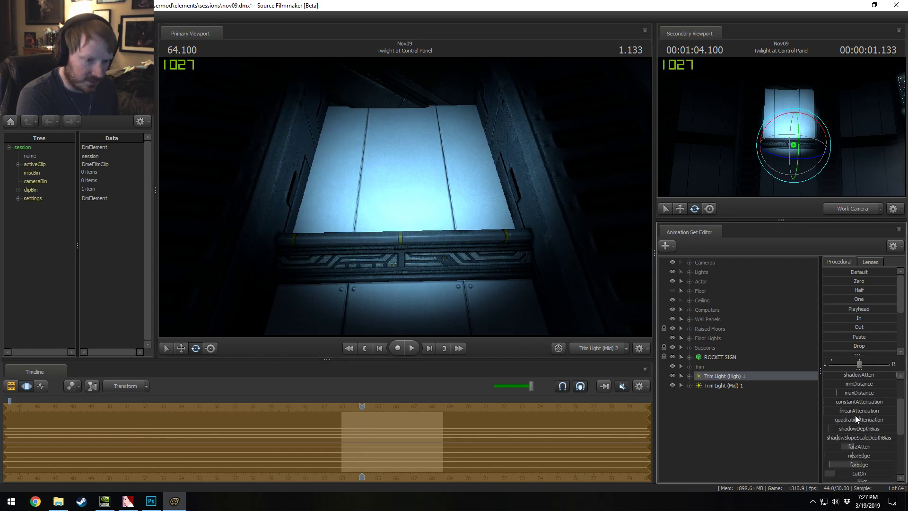
pyautogui.moveTo(851, 417); pyautogui.dragTo(842, 419)
pyautogui.moveTo(491, 226); pyautogui.dragTo(495, 227)
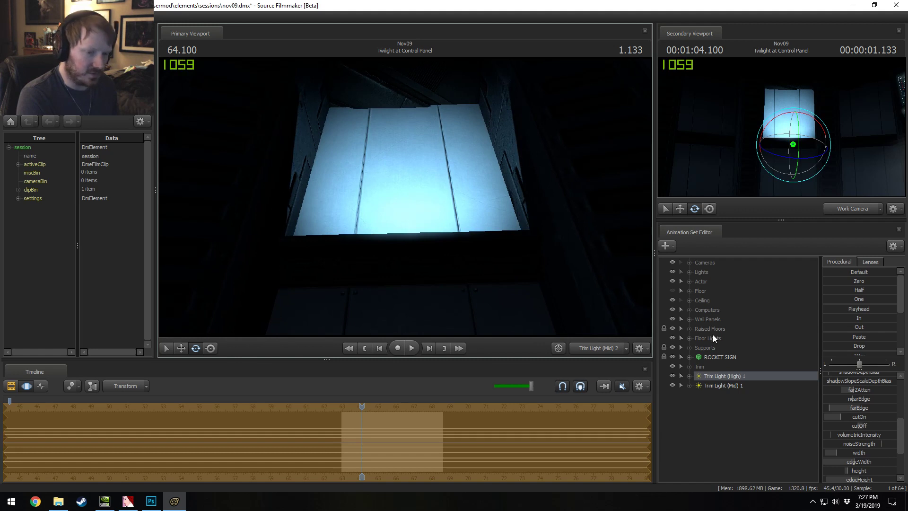
# Step: Raise nearEdge on Trim Light (High) 1, tilt its beam on the upper wall panel and adjust its cutOn
pyautogui.moveTo(864, 398); pyautogui.dragTo(897, 399)
pyautogui.moveTo(483, 335); pyautogui.dragTo(483, 306)
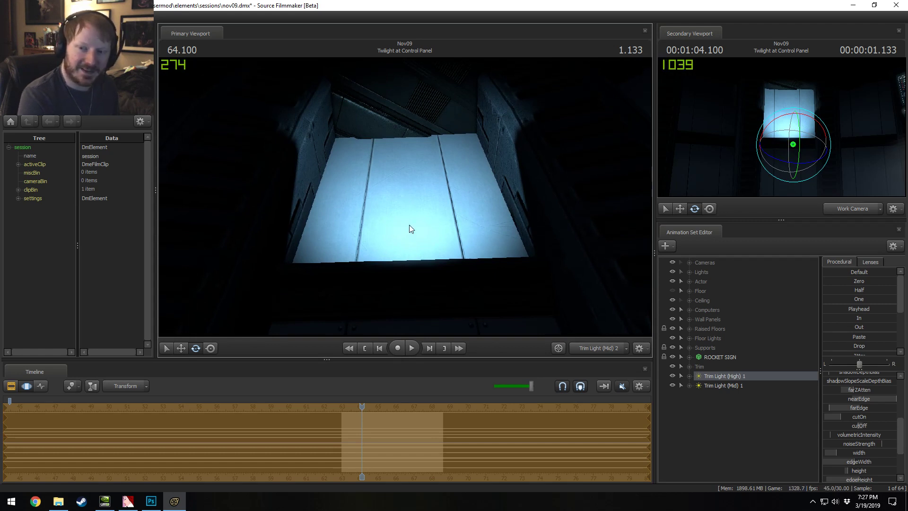
pyautogui.click(848, 417)
pyautogui.moveTo(842, 417); pyautogui.dragTo(840, 417)
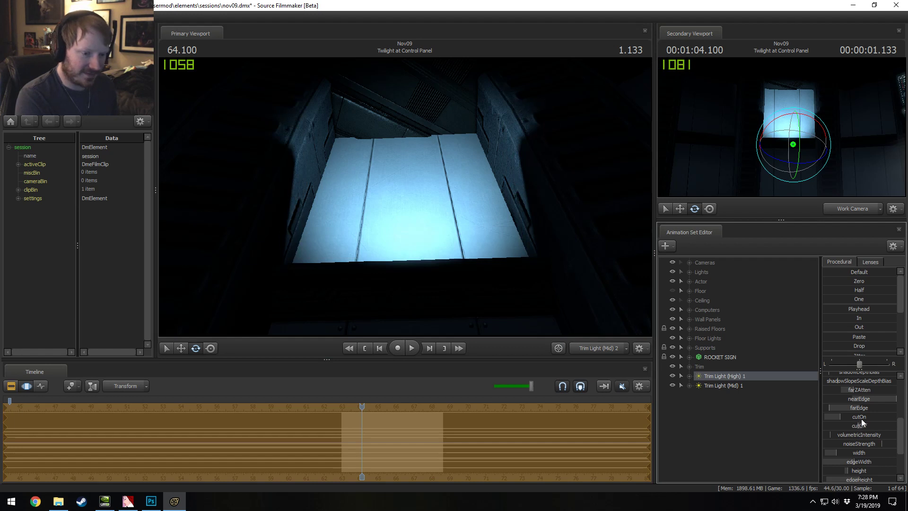
# Step: Extend the maximum of nearEdge on Trim Light (High) 1 to 50 and raise nearEdge to about half of that range
pyautogui.rightClick(866, 400)
pyautogui.click(873, 414)
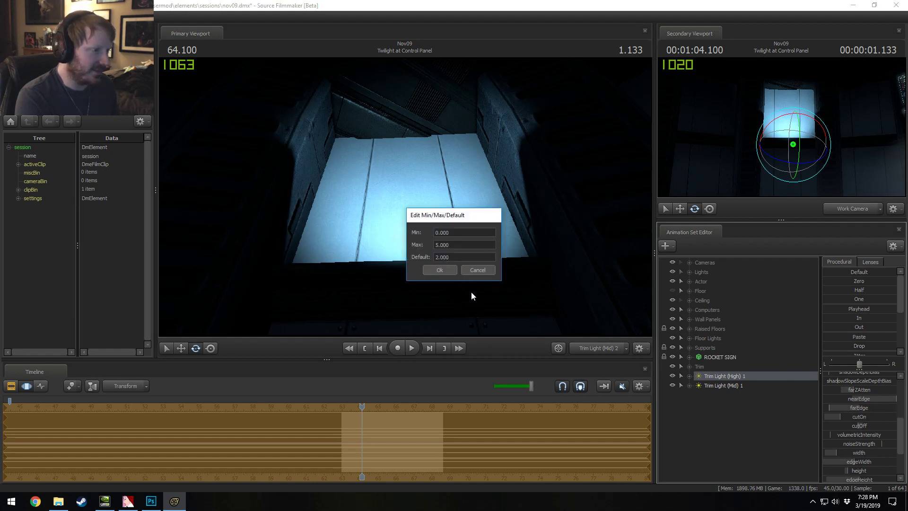
pyautogui.click(438, 244)
pyautogui.write('0')
pyautogui.press('Return')
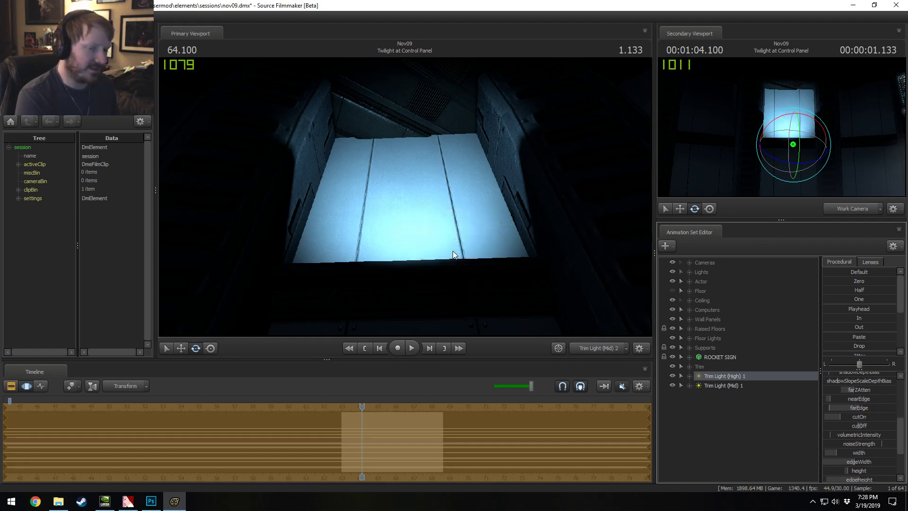
pyautogui.moveTo(856, 399); pyautogui.dragTo(884, 399)
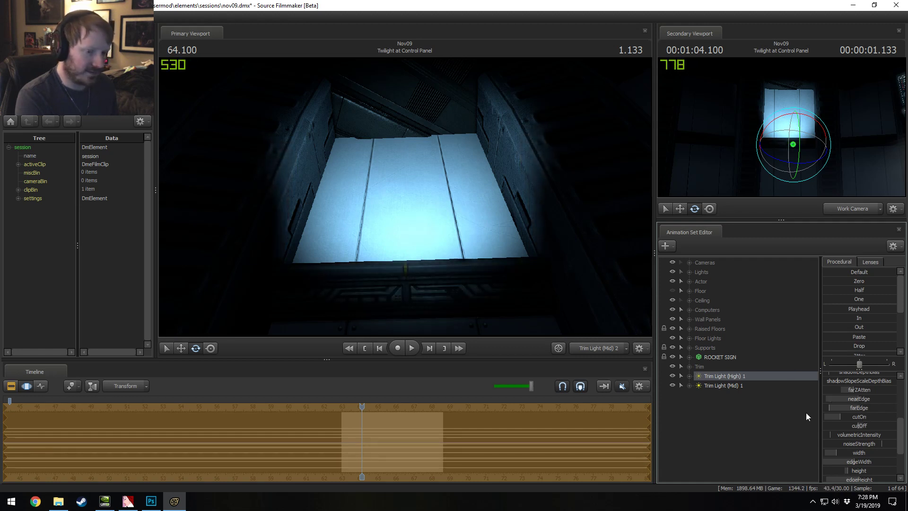
# Step: Lower the cutOff of Trim Light (High) 1 and reposition the light to fade its beam up the upper panel
pyautogui.moveTo(516, 263)
pyautogui.mouseDown()
pyautogui.moveTo(516, 279)
pyautogui.moveTo(515, 263)
pyautogui.moveTo(516, 277)
pyautogui.moveTo(519, 269)
pyautogui.mouseUp()
pyautogui.press('F2')
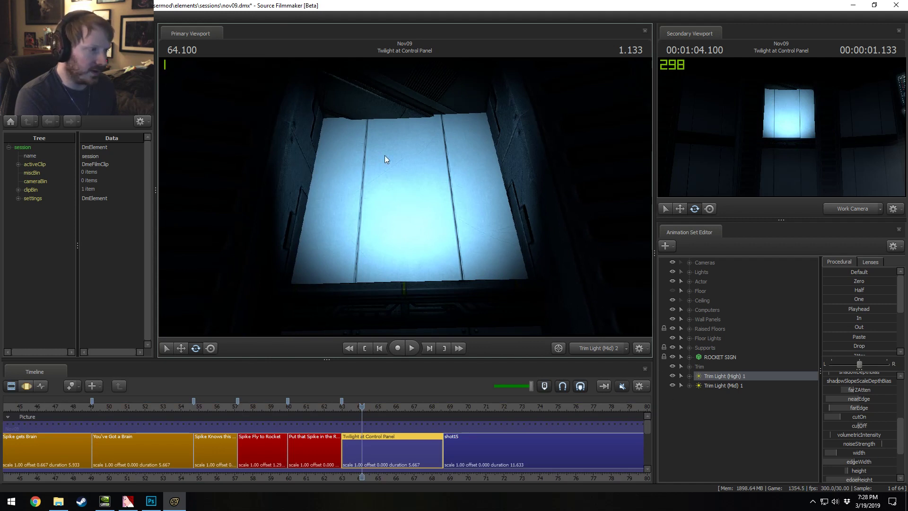
pyautogui.moveTo(862, 427); pyautogui.dragTo(849, 427)
pyautogui.press('F3')
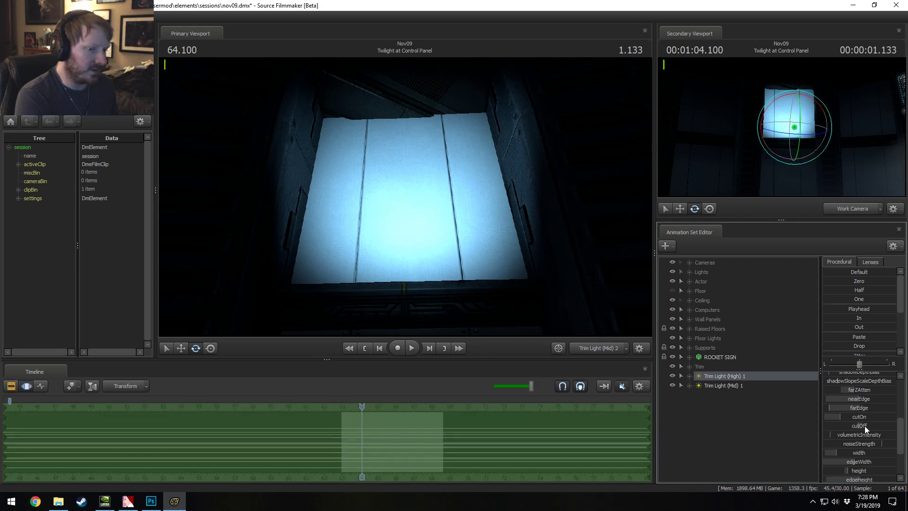
pyautogui.moveTo(837, 426); pyautogui.dragTo(830, 426)
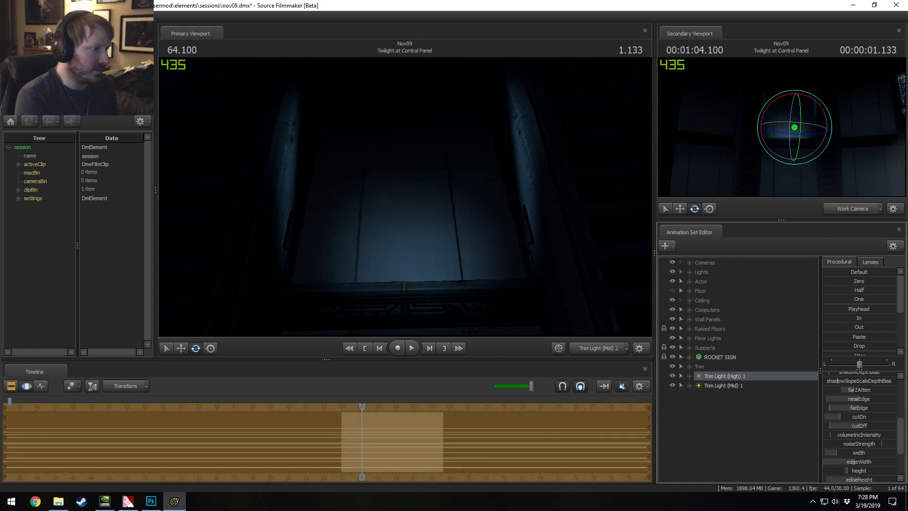
pyautogui.moveTo(481, 245)
pyautogui.mouseDown()
pyautogui.moveTo(481, 267)
pyautogui.moveTo(481, 245)
pyautogui.mouseUp()
pyautogui.press('z')
pyautogui.press('x')
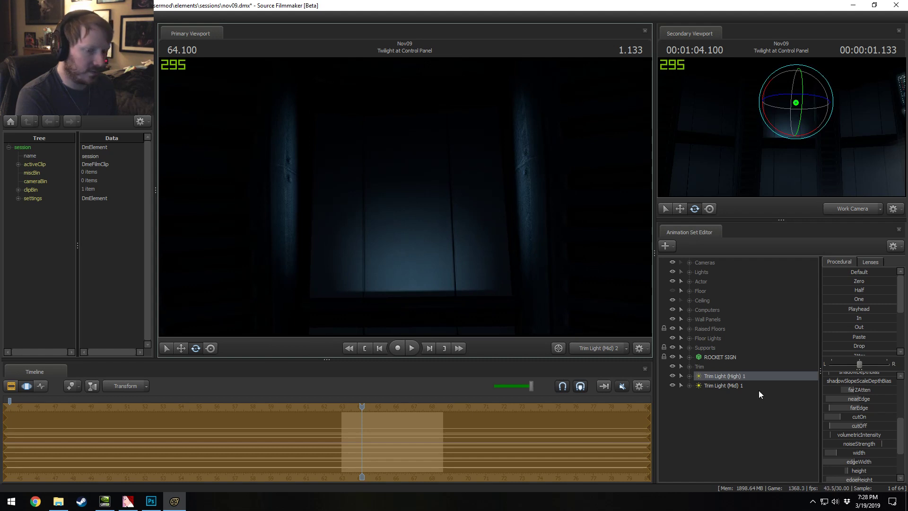
pyautogui.moveTo(856, 425); pyautogui.dragTo(856, 425)
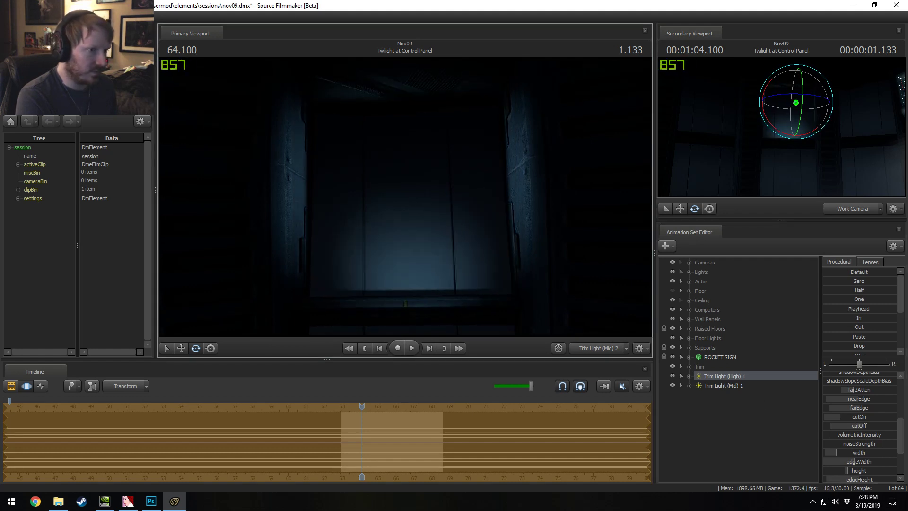
# Step: Check the shot through Main Camera2, then inspect the lit upper panel from the Work Camera
pyautogui.press('F3')
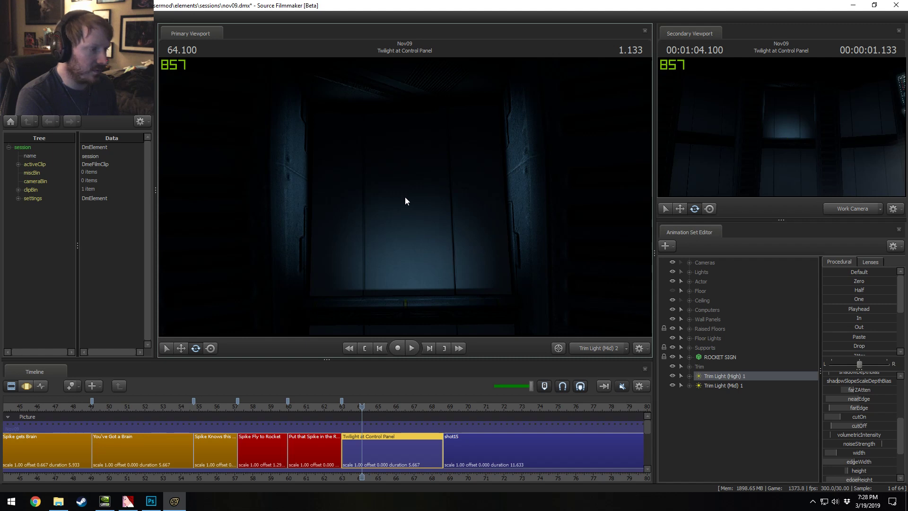
pyautogui.click(601, 348)
pyautogui.click(605, 349)
pyautogui.click(598, 348)
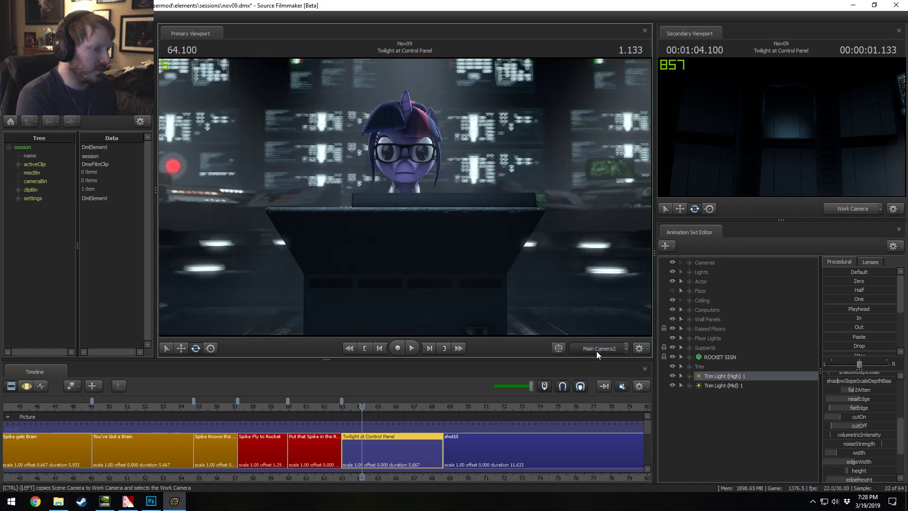
pyautogui.click(476, 260)
pyautogui.moveTo(476, 260); pyautogui.dragTo(405, 197)
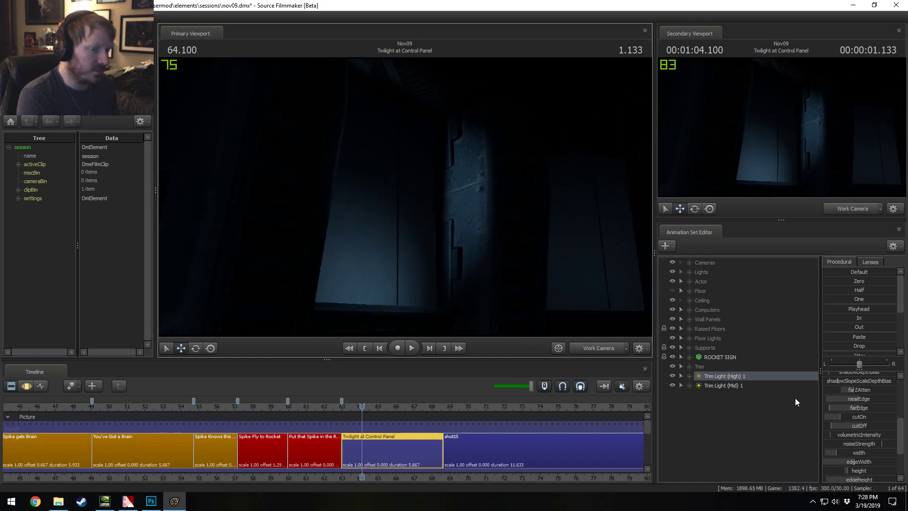
# Step: Lower the intensity of Trim Light (High) 1 and check its glow on the upper panel from the Work Camera
pyautogui.scroll(4, 865, 409)
pyautogui.press('F3')
pyautogui.moveTo(870, 374); pyautogui.dragTo(833, 375)
pyautogui.moveTo(492, 265); pyautogui.dragTo(435, 153)
pyautogui.press('s')
pyautogui.moveTo(486, 133); pyautogui.dragTo(487, 155)
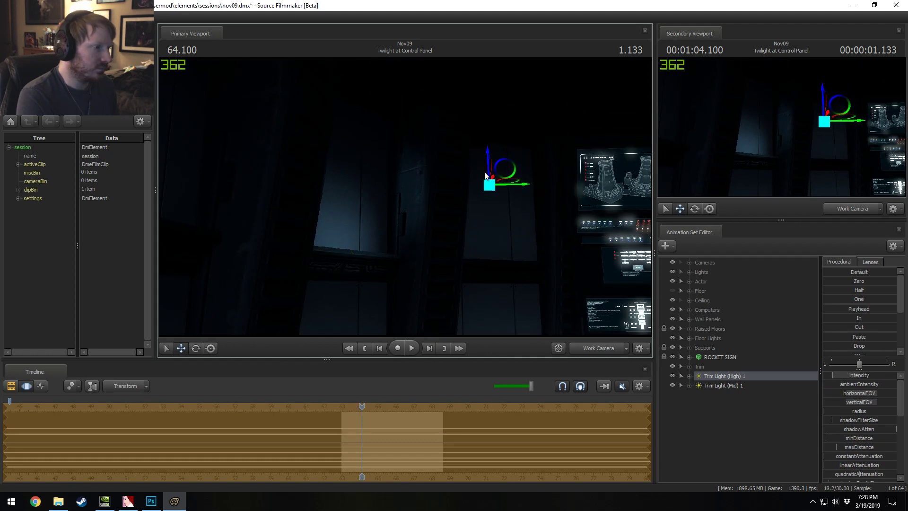
pyautogui.moveTo(509, 184); pyautogui.dragTo(448, 174)
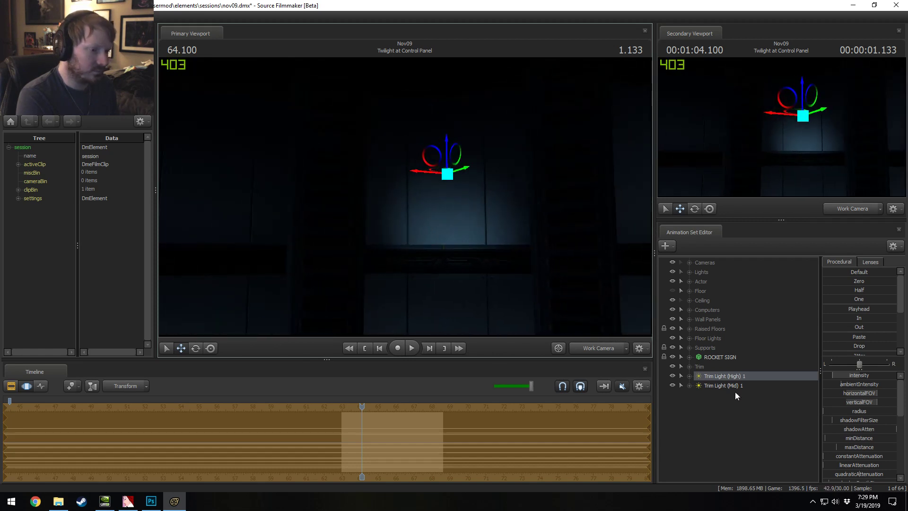
# Step: Duplicate Trim Light (Mid) 1 within the Trim group
pyautogui.rightClick(725, 385)
pyautogui.rightClick(725, 401)
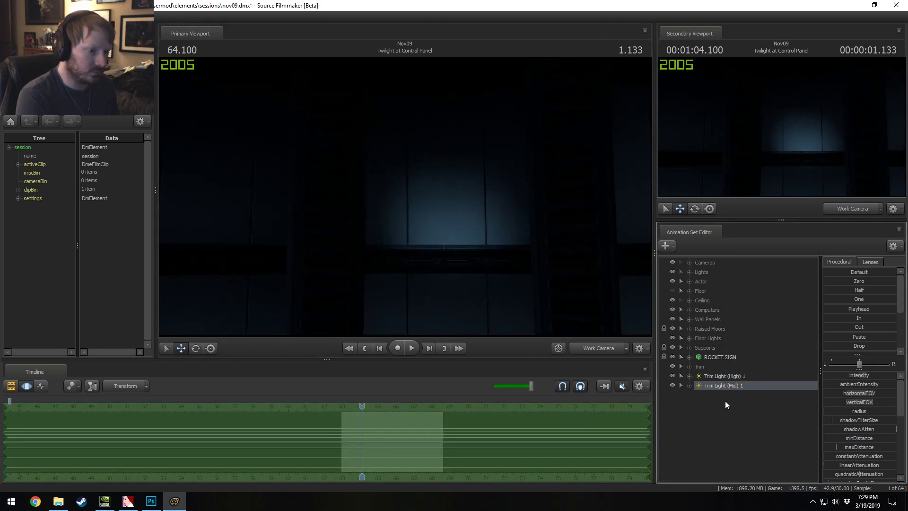
pyautogui.click(748, 451)
# Step: Rename the duplicated mid trim light as Trim Light (Low)
pyautogui.rightClick(726, 395)
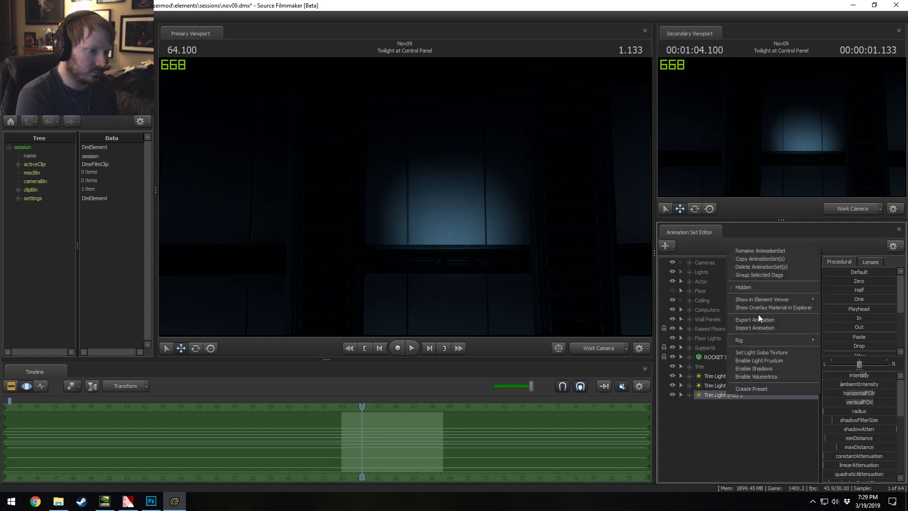
pyautogui.click(748, 252)
pyautogui.click(457, 243)
pyautogui.press('BackSpace')
pyautogui.press('BackSpace')
pyautogui.doubleClick(444, 244)
pyautogui.press('BackSpace')
pyautogui.press('BackSpace')
pyautogui.write('Light (LKo')
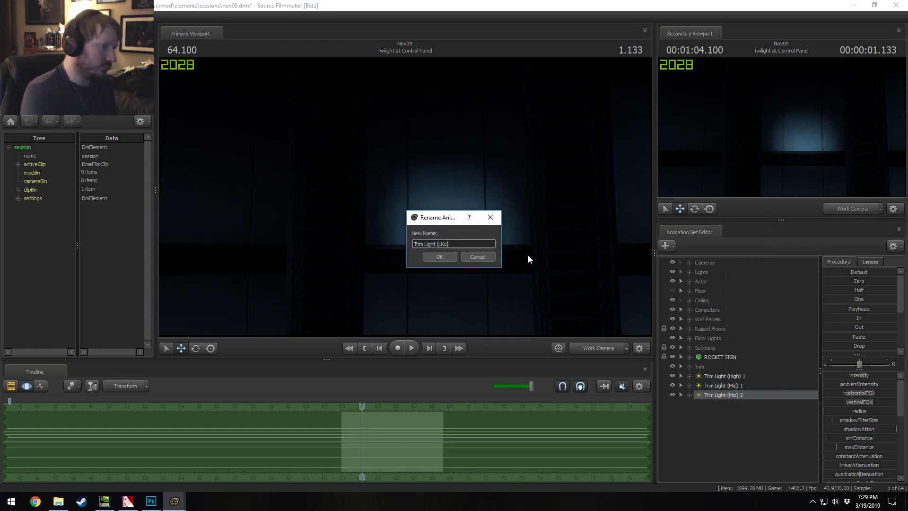
pyautogui.write('w')
pyautogui.press('Return')
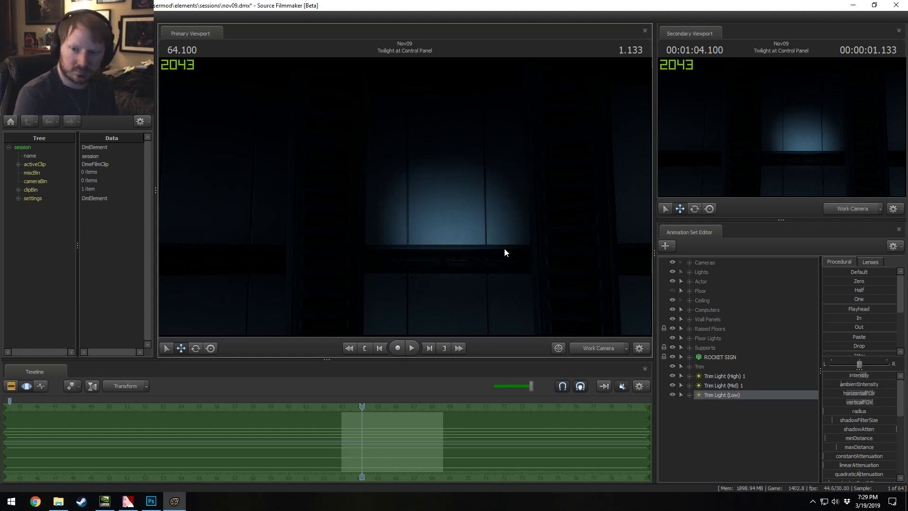
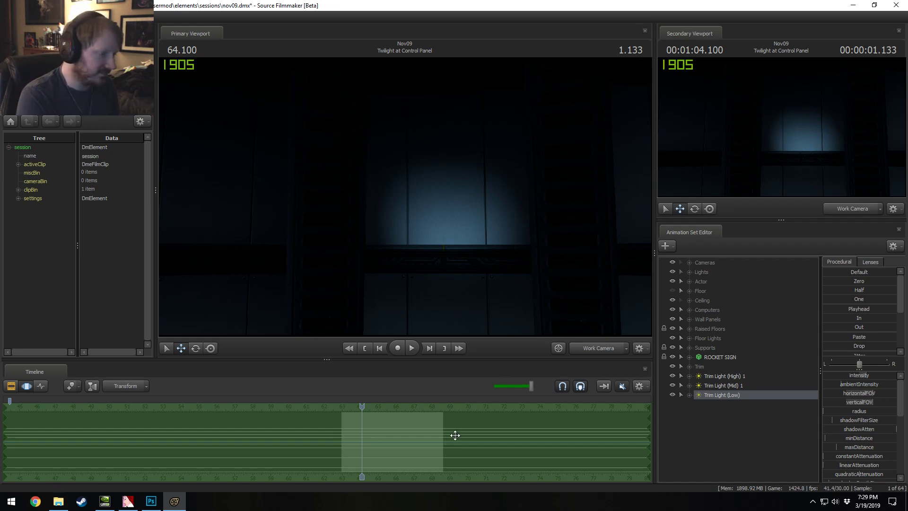
# Step: Add the number 1 to the low trim light's name, making it Trim Light (Low) 1
pyautogui.rightClick(748, 394)
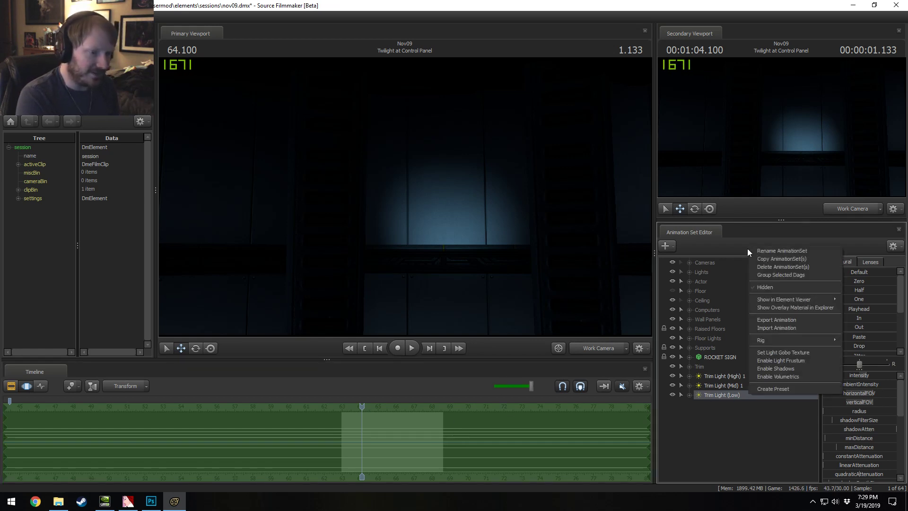
pyautogui.click(776, 251)
pyautogui.press('End')
pyautogui.write('1')
pyautogui.click(440, 256)
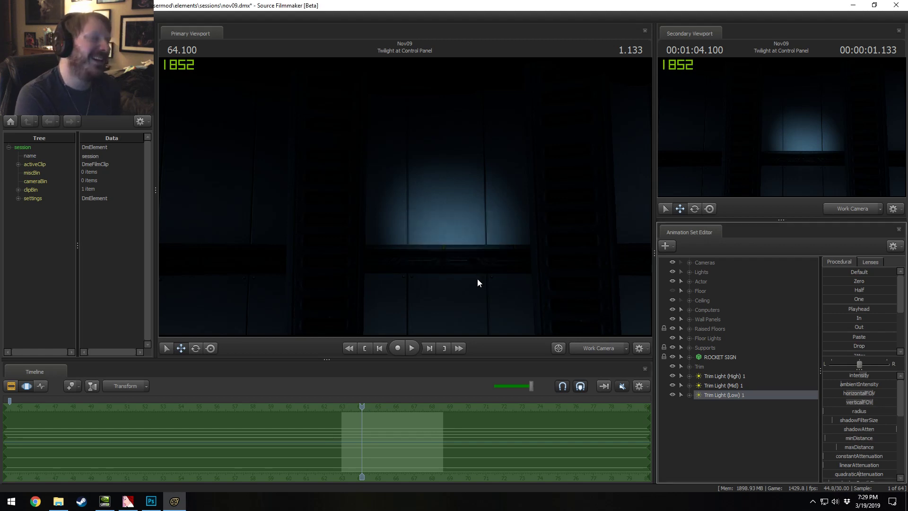
# Step: Look through Trim Light (Low) 1 and reposition it to face up along the wall panel below the trim
pyautogui.moveTo(737, 396); pyautogui.dragTo(554, 265)
pyautogui.click(601, 263)
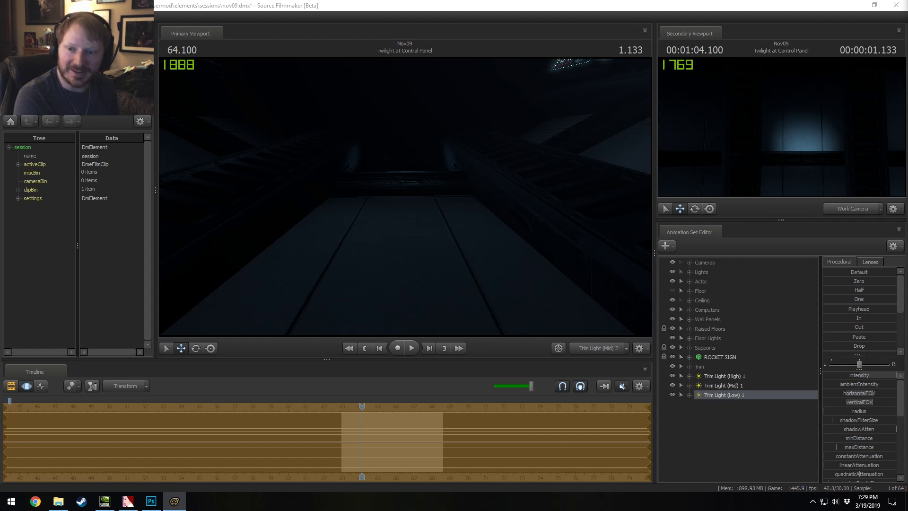
pyautogui.click(713, 435)
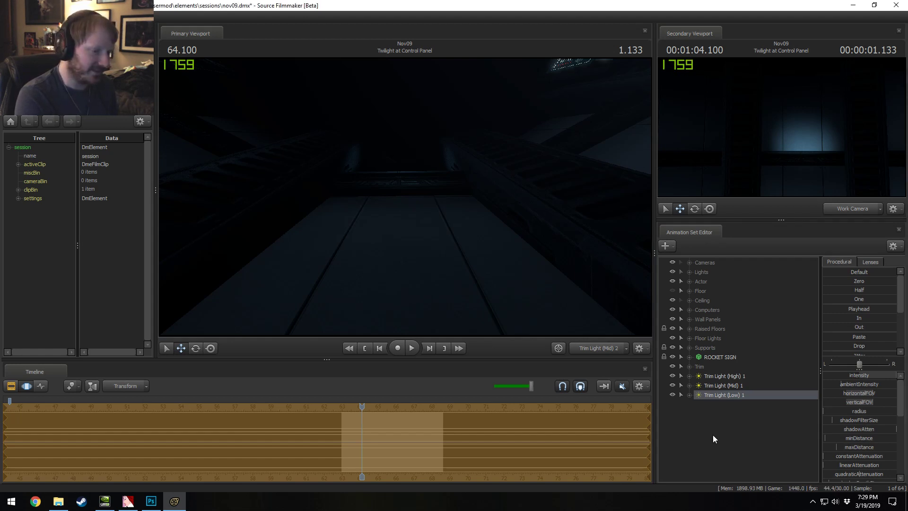
pyautogui.moveTo(722, 397); pyautogui.dragTo(492, 243)
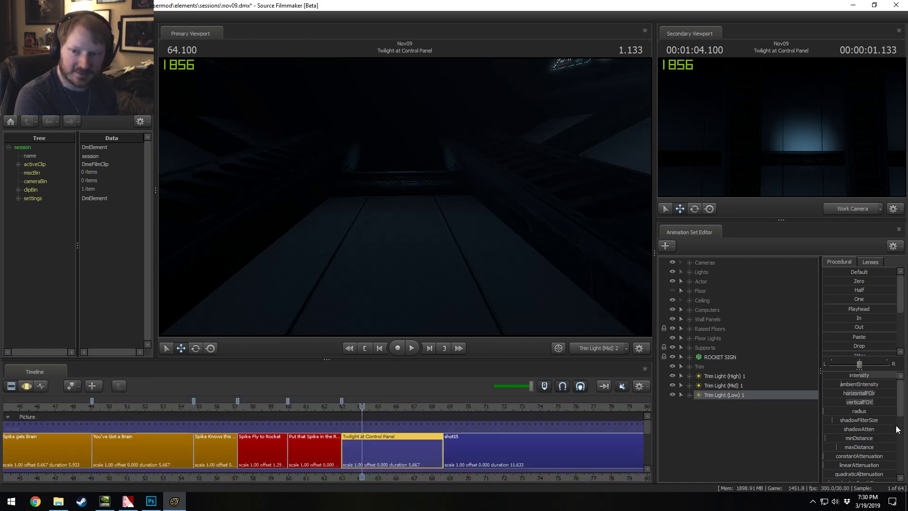
# Step: Raise the edgeWidth of Trim Light (Low) 1 slightly to soften the sides of its beam
pyautogui.press('F3')
pyautogui.scroll(-3, 862, 446)
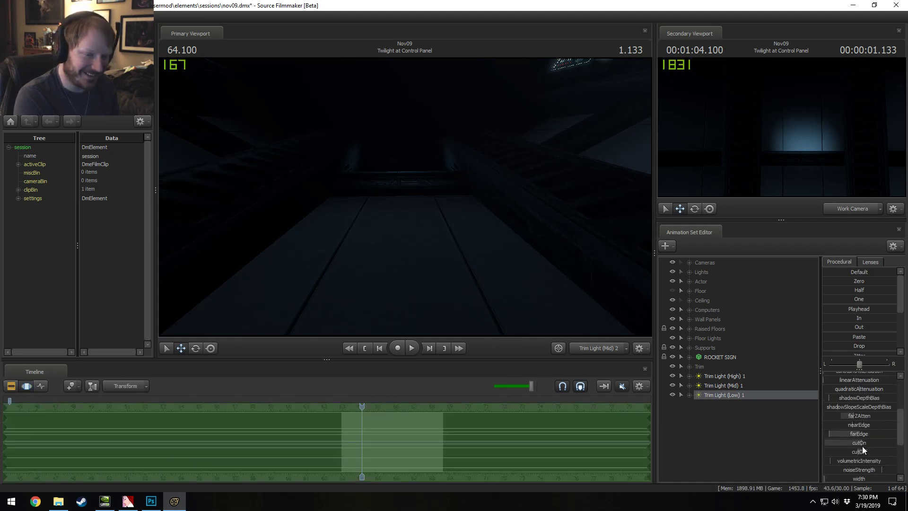
pyautogui.scroll(-2, 861, 446)
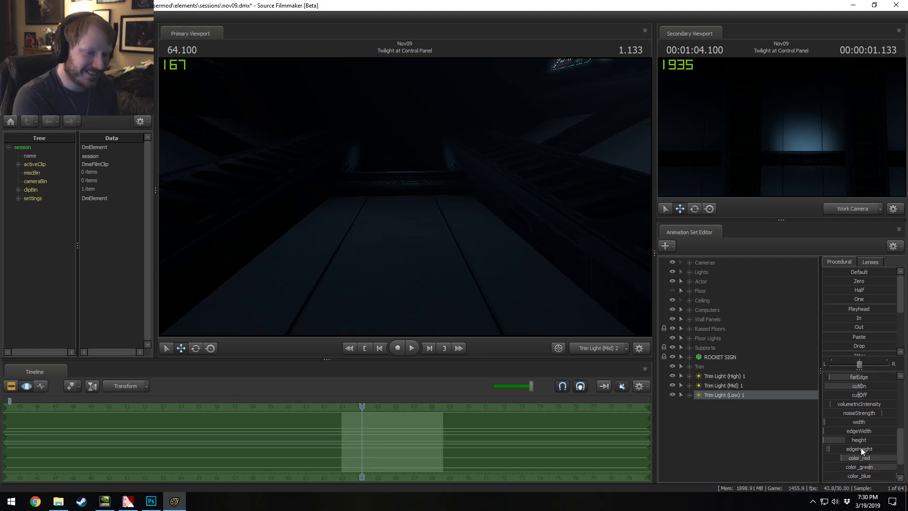
pyautogui.moveTo(859, 429); pyautogui.dragTo(862, 430)
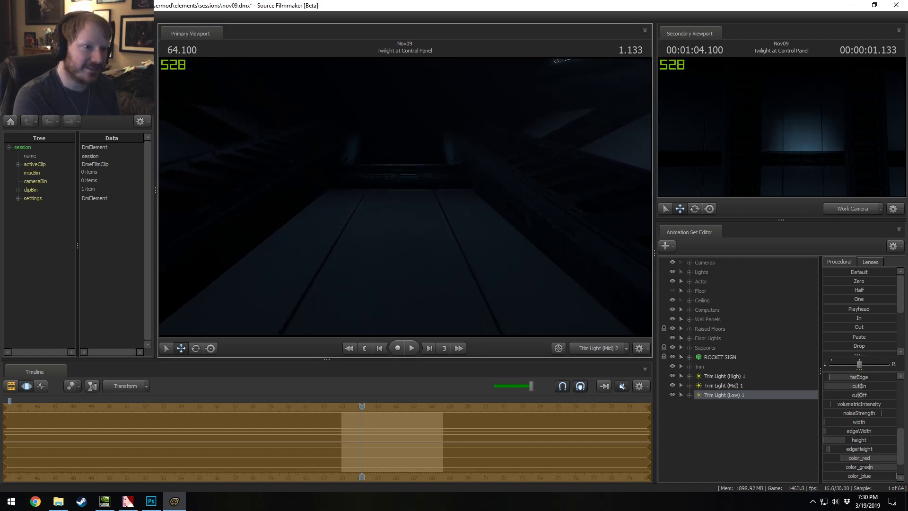
# Step: Set the intensity maximum of Trim Light (Low) 1 to 1000 and raise its intensity
pyautogui.scroll(5, 844, 382)
pyautogui.rightClick(854, 377)
pyautogui.click(865, 390)
pyautogui.click(447, 245)
pyautogui.write('000.000')
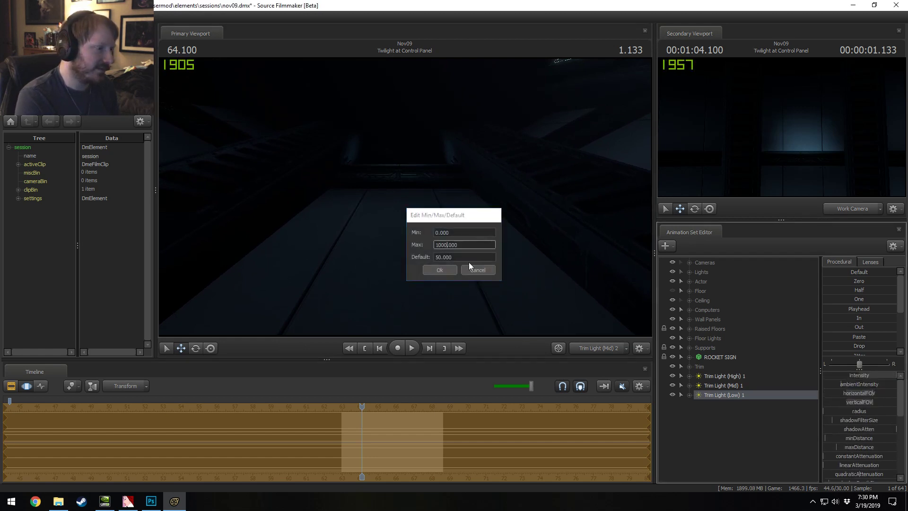
pyautogui.press('Return')
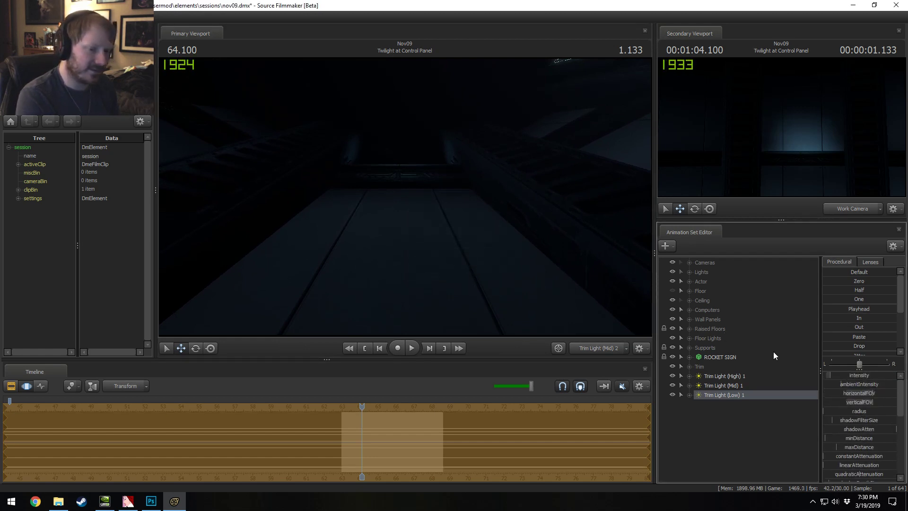
pyautogui.moveTo(831, 375); pyautogui.dragTo(850, 375)
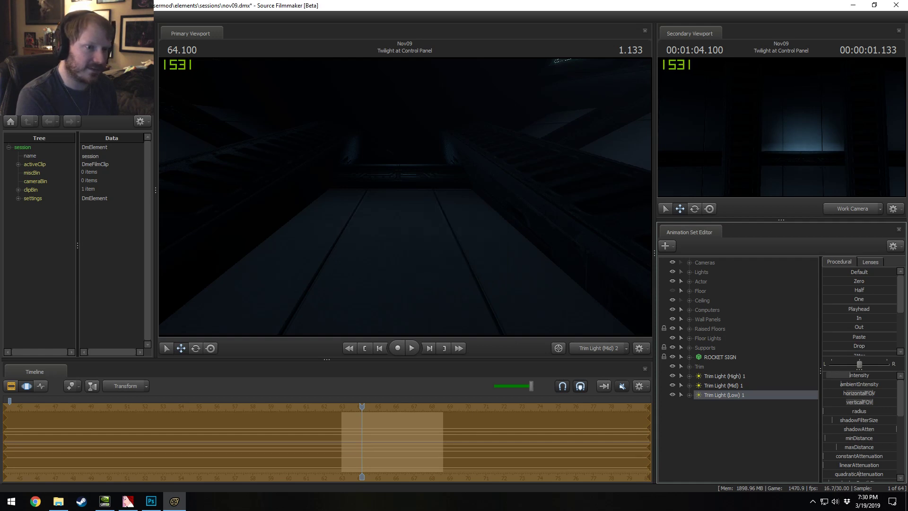
# Step: Narrow the horizontal and vertical field of view of Trim Light (Low) 1 around the wall panel
pyautogui.press('F2')
pyautogui.press('F3')
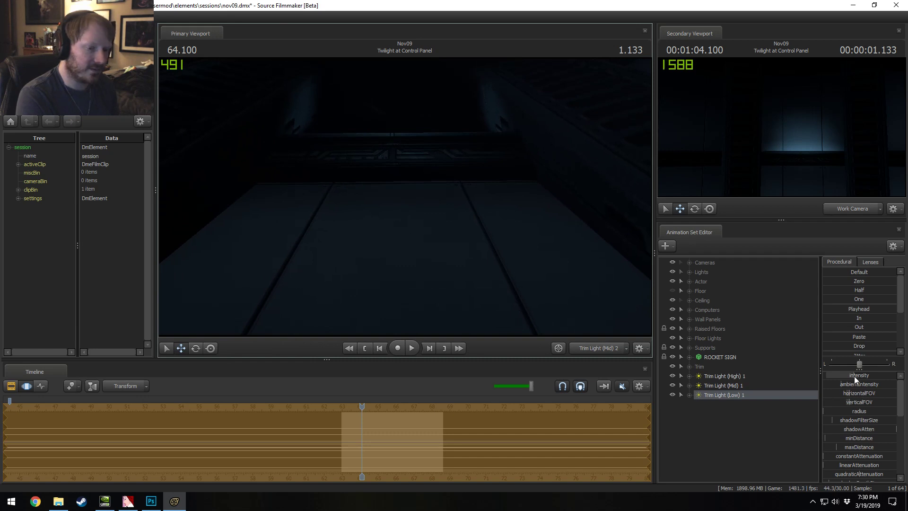
pyautogui.press('F2')
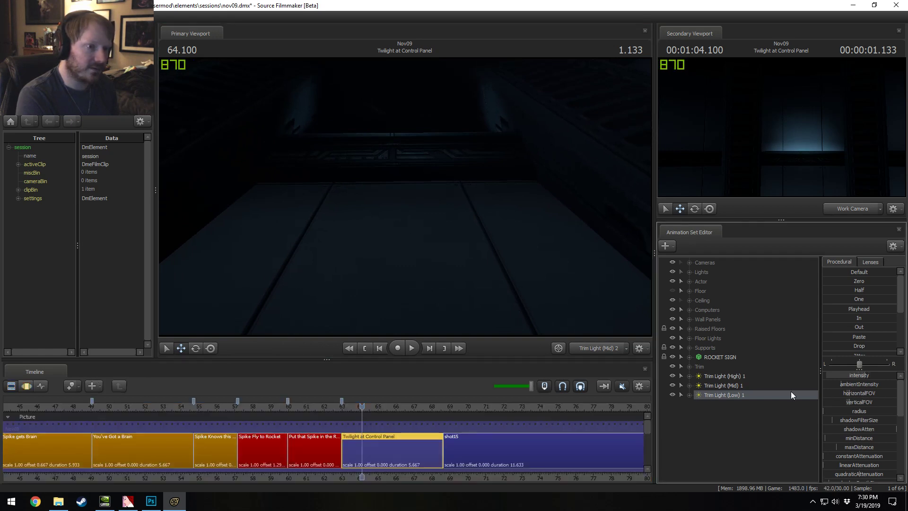
# Step: Return to the Work Camera and inspect the trim lighting on the wall panels
pyautogui.click(591, 345)
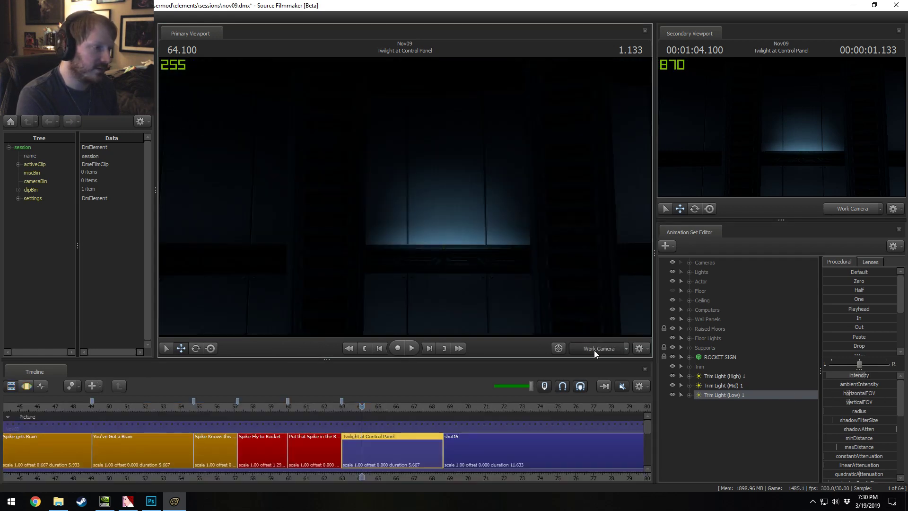
pyautogui.click(595, 350)
pyautogui.click(604, 350)
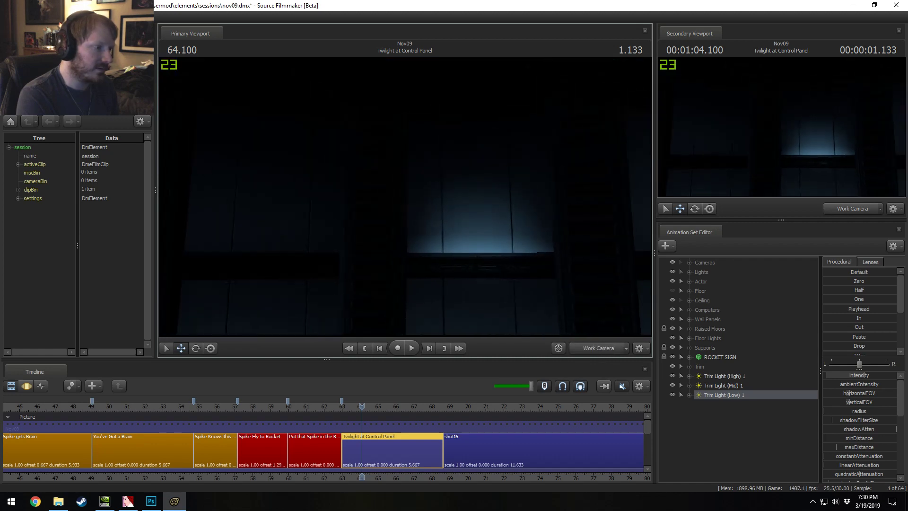
# Step: Compare the lit wall panel in the Work Camera with the shot's Main Camera2 view
pyautogui.press('s')
pyautogui.moveTo(405, 196); pyautogui.dragTo(405, 197)
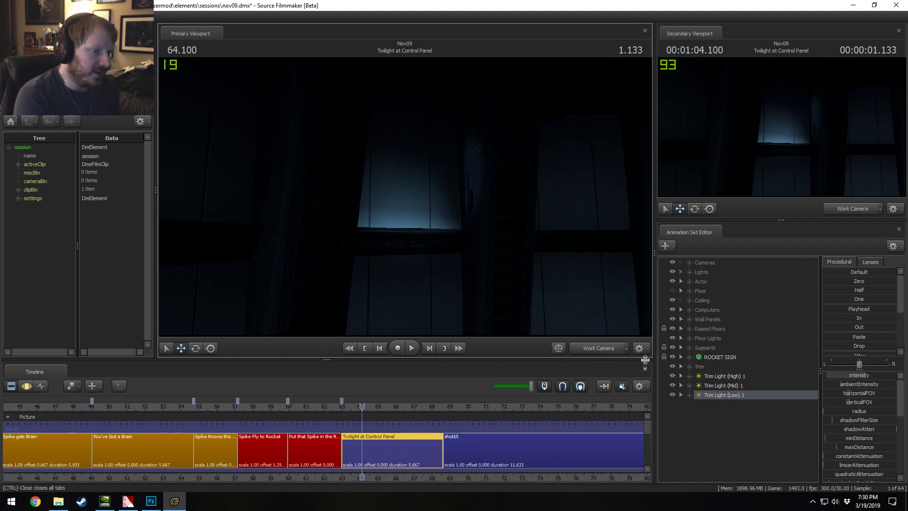
pyautogui.click(603, 350)
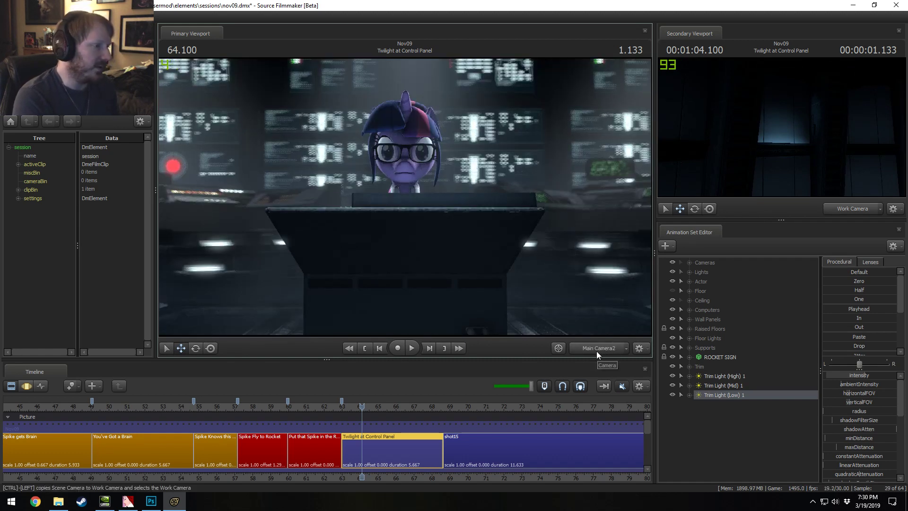
pyautogui.click(597, 351)
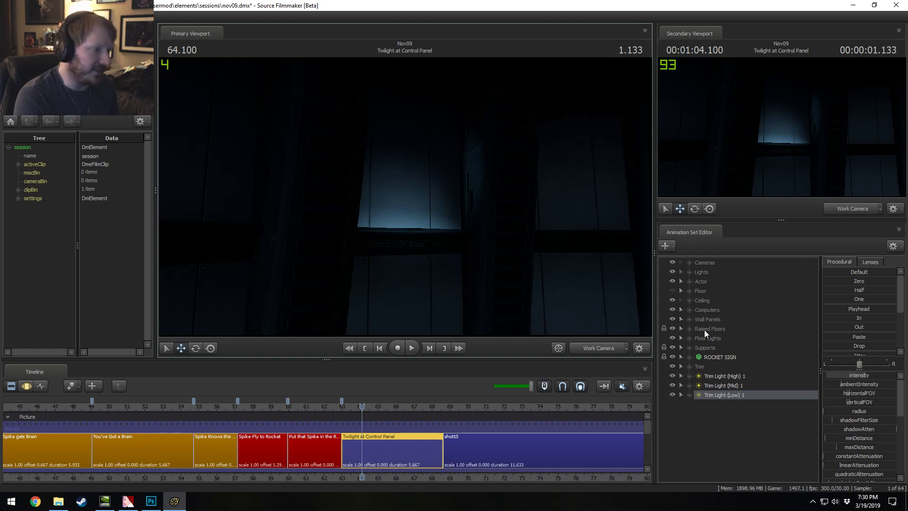
# Step: Paste another copy of the mid trim light and rename it Trim Light (Rim) 1
pyautogui.rightClick(731, 397)
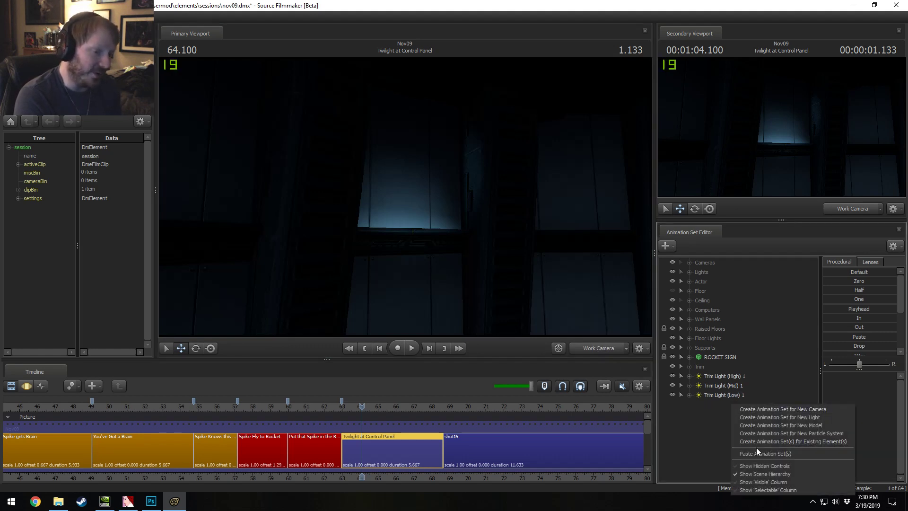
pyautogui.click(757, 453)
pyautogui.click(726, 404)
pyautogui.rightClick(726, 404)
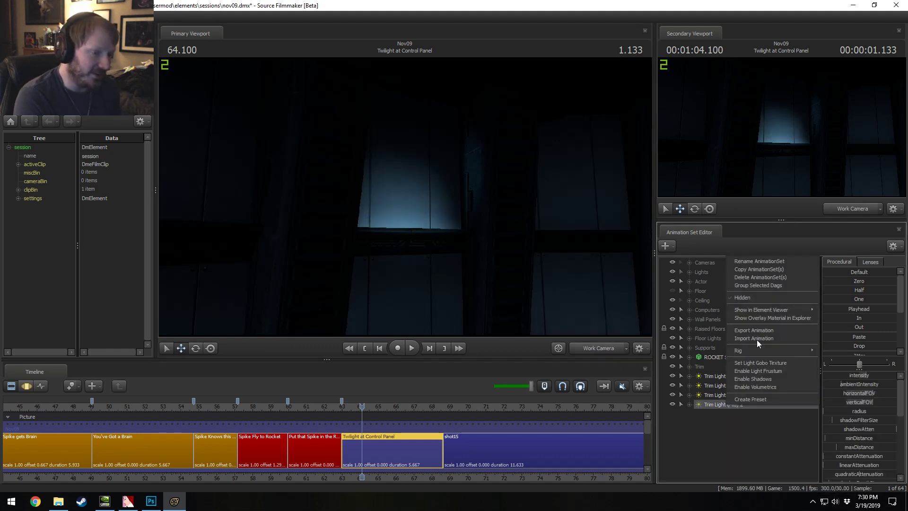
pyautogui.click(753, 265)
pyautogui.click(459, 242)
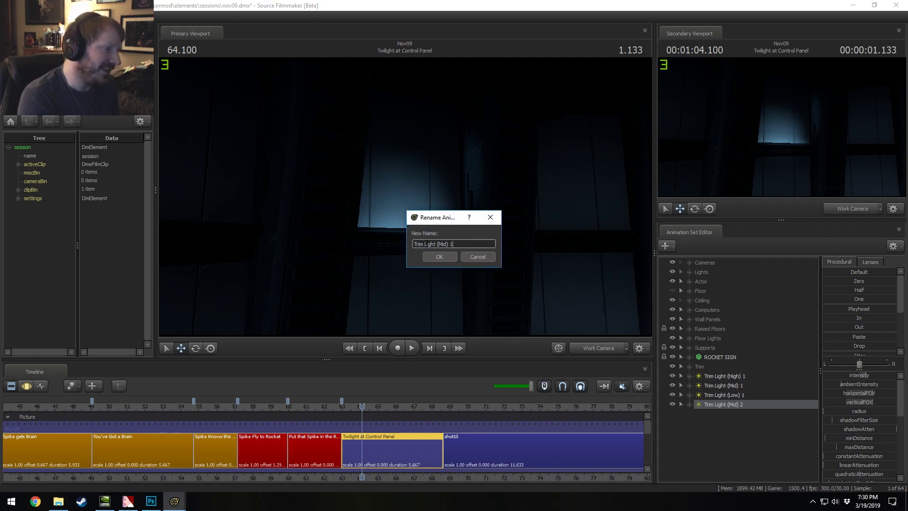
pyautogui.write('Rim')
pyautogui.press('Return')
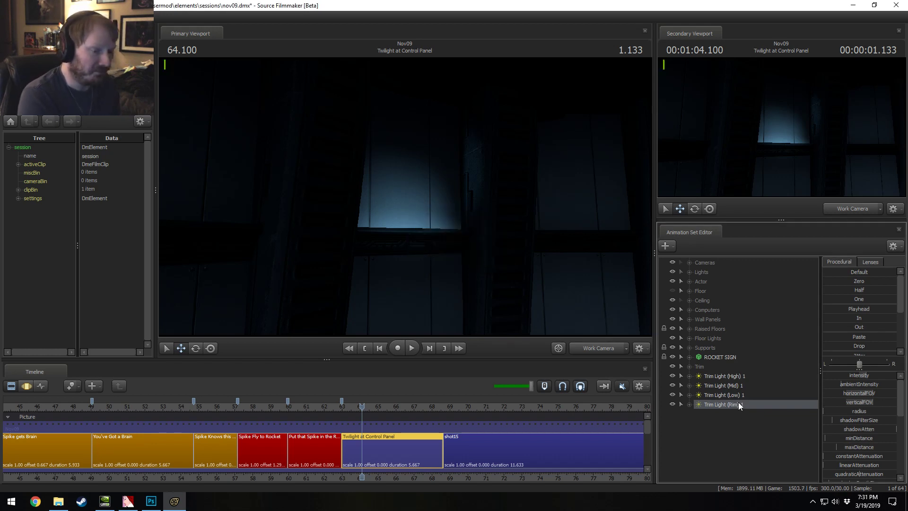
# Step: Look through Trim Light (Rim) 1, then narrow its field of view and aim it at the upper wall panel's ledge
pyautogui.moveTo(738, 403); pyautogui.dragTo(532, 264)
pyautogui.press('F3')
pyautogui.press('F2')
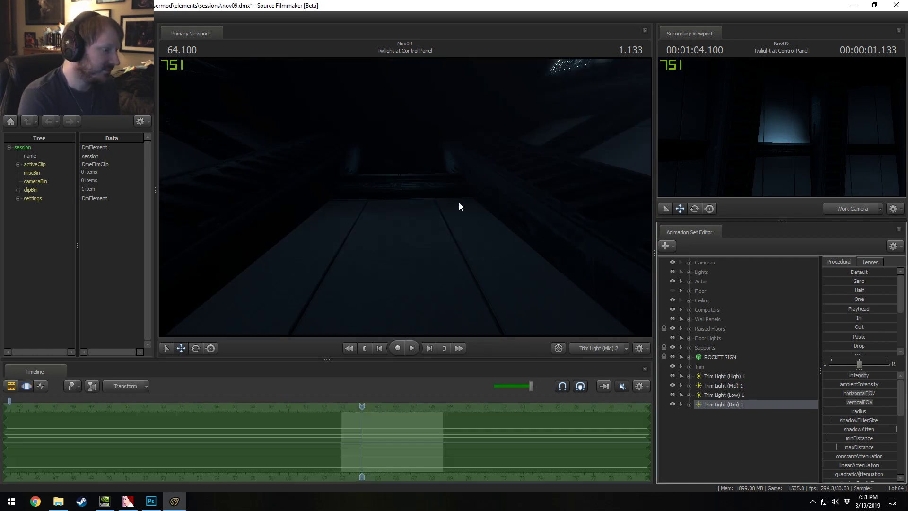
pyautogui.press('F3')
pyautogui.moveTo(405, 197); pyautogui.dragTo(405, 231)
pyautogui.scroll(8, 405, 197)
pyautogui.scroll(3, 406, 196)
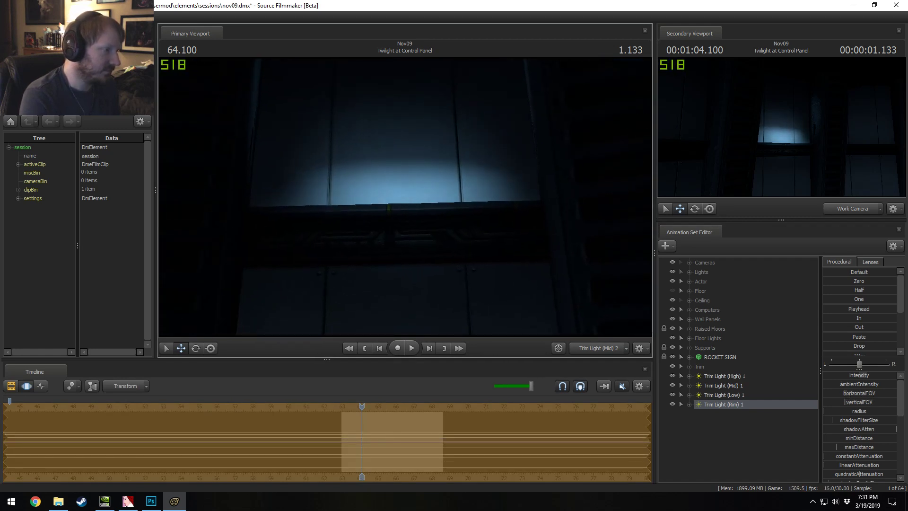
pyautogui.moveTo(406, 196)
pyautogui.mouseDown()
pyautogui.moveTo(405, 186)
pyautogui.moveTo(405, 204)
pyautogui.moveTo(400, 194)
pyautogui.moveTo(418, 196)
pyautogui.moveTo(388, 193)
pyautogui.moveTo(429, 199)
pyautogui.moveTo(403, 197)
pyautogui.moveTo(412, 192)
pyautogui.moveTo(412, 201)
pyautogui.mouseUp()
pyautogui.scroll(2, 405, 197)
pyautogui.scroll(3, 405, 197)
pyautogui.press('r')
# Step: Adjust the edgeHeight of Trim Light (Rim) 1 and re-aim its beam along the panel's lower edge
pyautogui.scroll(-5, 849, 444)
pyautogui.scroll(-1, 860, 426)
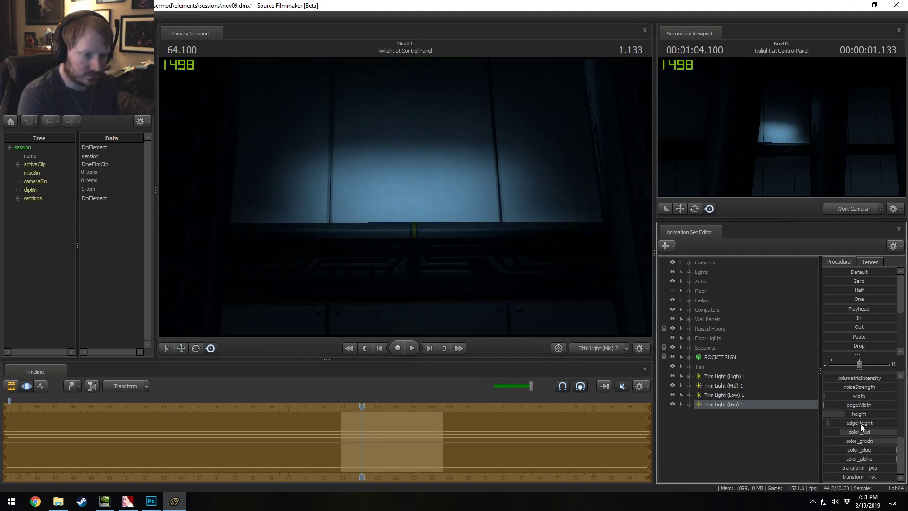
pyautogui.moveTo(864, 420); pyautogui.dragTo(860, 420)
pyautogui.moveTo(327, 194); pyautogui.dragTo(326, 225)
pyautogui.moveTo(483, 232); pyautogui.dragTo(406, 207)
# Step: Lower the cutOff of Trim Light (Rim) 1 and pull the light back from the wall panel
pyautogui.scroll(3, 864, 426)
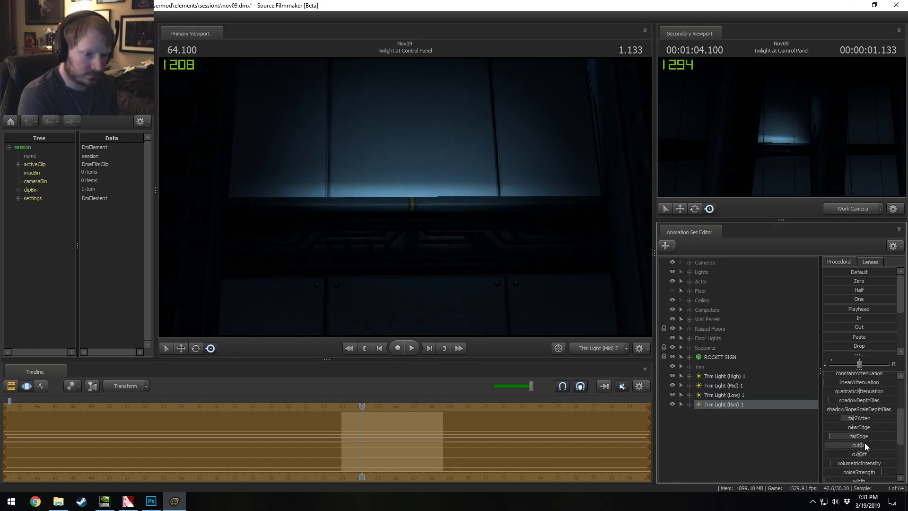
pyautogui.moveTo(866, 454)
pyautogui.mouseDown()
pyautogui.moveTo(847, 453)
pyautogui.moveTo(861, 436)
pyautogui.moveTo(862, 455)
pyautogui.moveTo(852, 457)
pyautogui.moveTo(848, 437)
pyautogui.moveTo(853, 457)
pyautogui.mouseUp()
pyautogui.moveTo(405, 197); pyautogui.dragTo(408, 191)
pyautogui.press('s')
# Step: Remap the intensity range of Trim Light (Rim) 1 and raise its intensity
pyautogui.scroll(3, 831, 407)
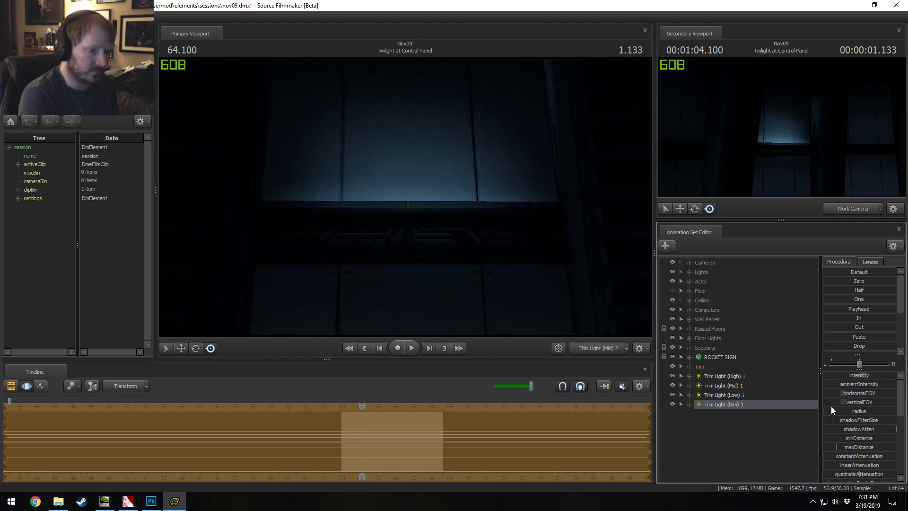
pyautogui.rightClick(849, 375)
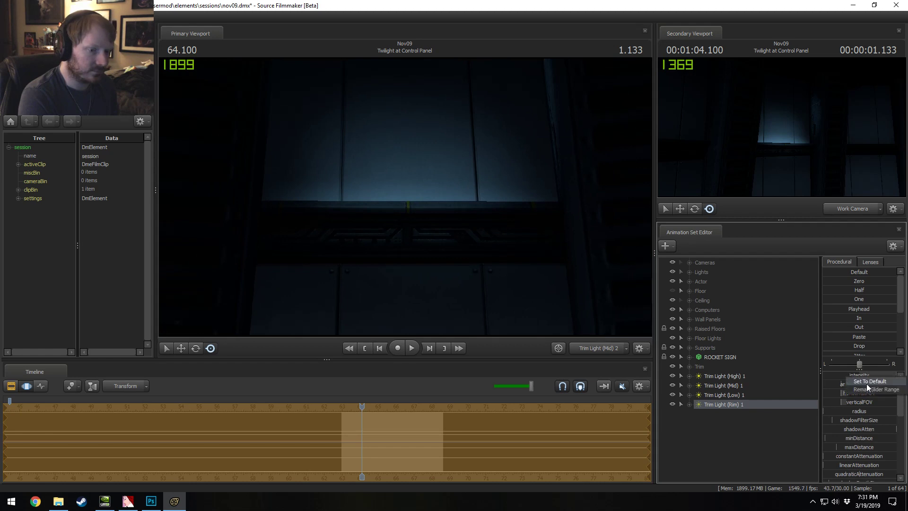
pyautogui.click(860, 385)
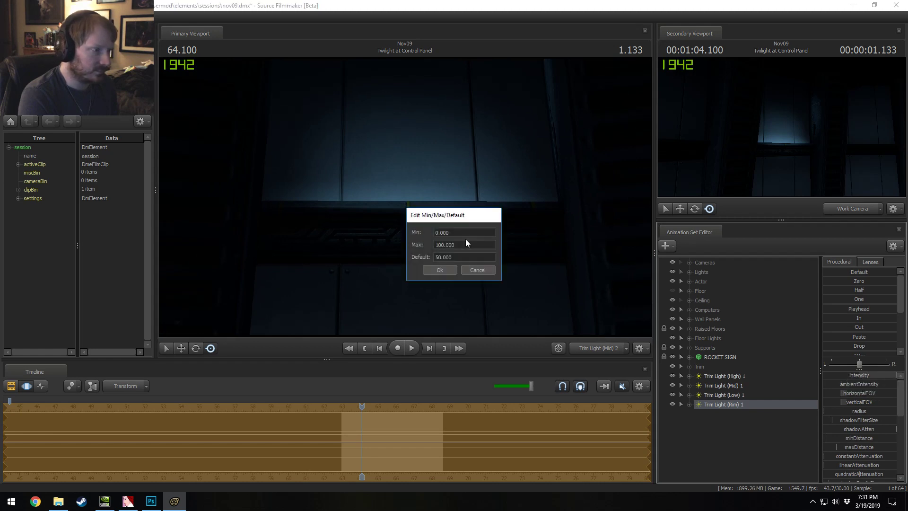
pyautogui.click(453, 268)
pyautogui.moveTo(840, 375); pyautogui.dragTo(875, 375)
# Step: Reposition Trim Light (Rim) 1 around the ledge and widen its horizontal field of view
pyautogui.moveTo(479, 272); pyautogui.dragTo(556, 332)
pyautogui.moveTo(404, 196); pyautogui.dragTo(333, 137)
pyautogui.moveTo(844, 393); pyautogui.dragTo(853, 392)
pyautogui.moveTo(405, 198); pyautogui.dragTo(405, 200)
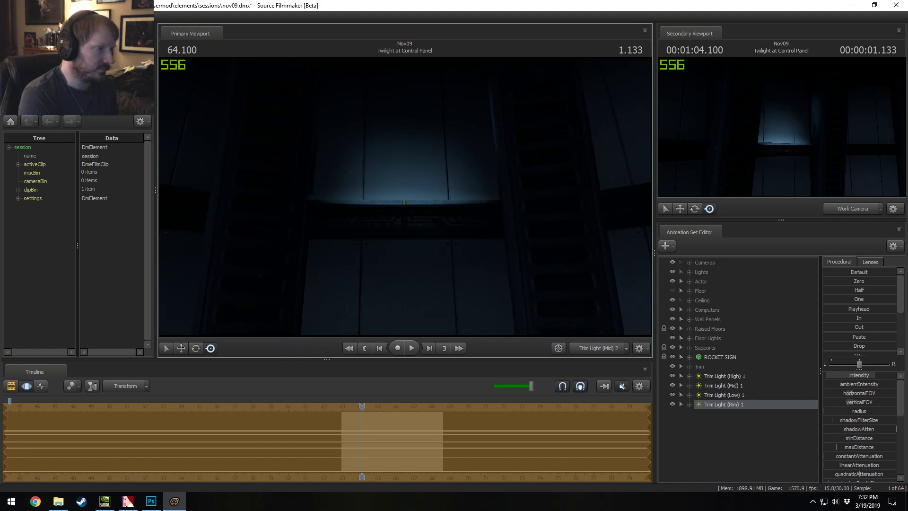
# Step: Return to the Work Camera and examine the rim light on the panel's ledge up close
pyautogui.click(604, 351)
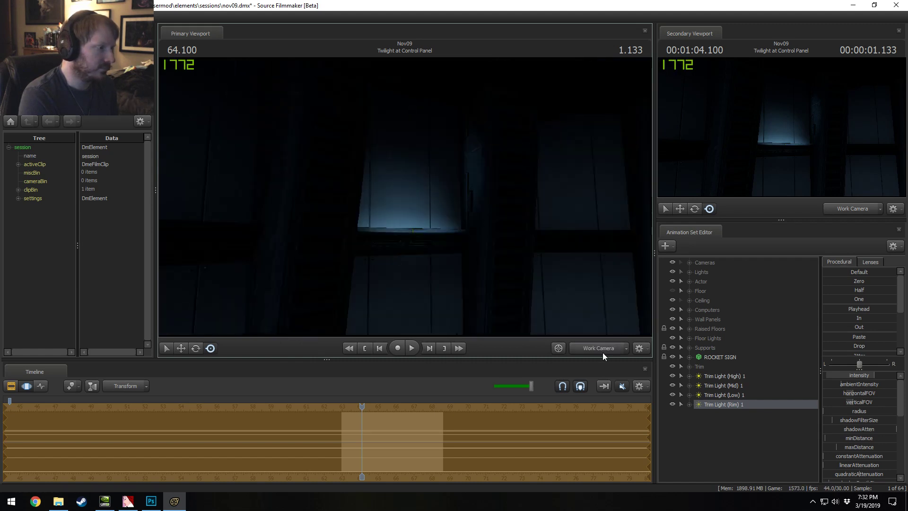
pyautogui.moveTo(405, 197); pyautogui.dragTo(405, 161)
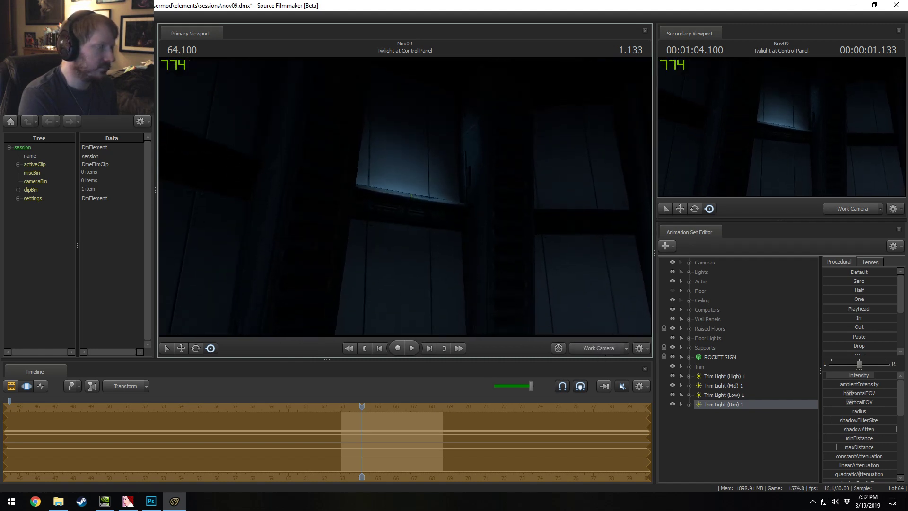
pyautogui.moveTo(405, 197); pyautogui.dragTo(455, 159)
pyautogui.press('w')
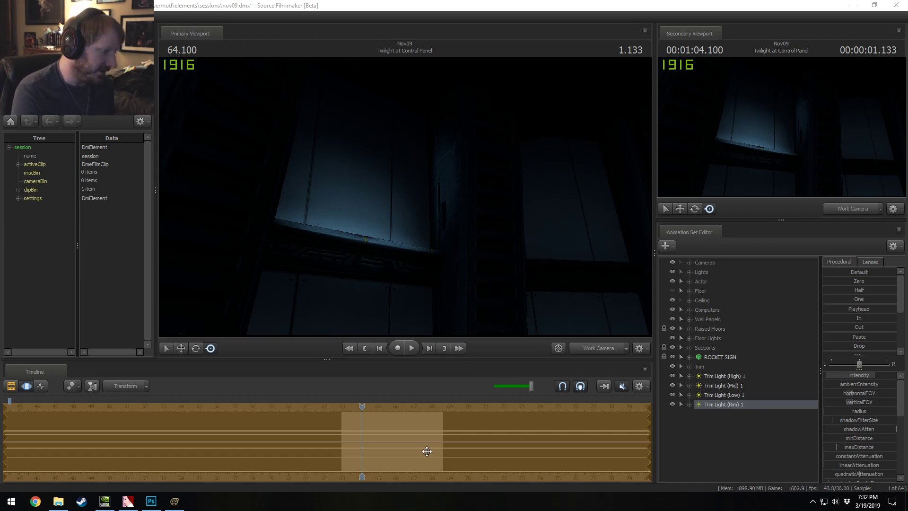
# Step: Move the playhead to 63.733 in the Clip Editor and match the Work Camera to the shot camera's view
pyautogui.press('F2')
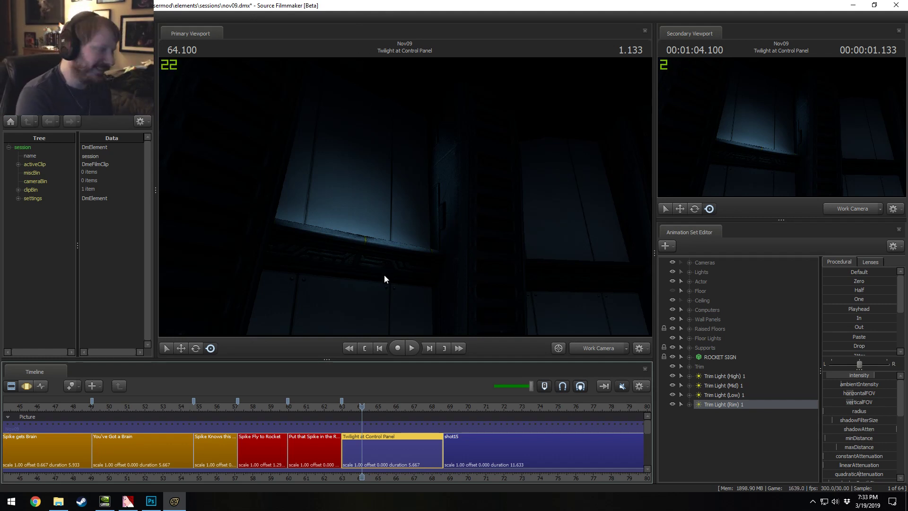
pyautogui.moveTo(368, 407); pyautogui.dragTo(356, 407)
pyautogui.click(593, 346)
pyautogui.click(595, 347)
pyautogui.click(594, 347)
pyautogui.click(604, 346)
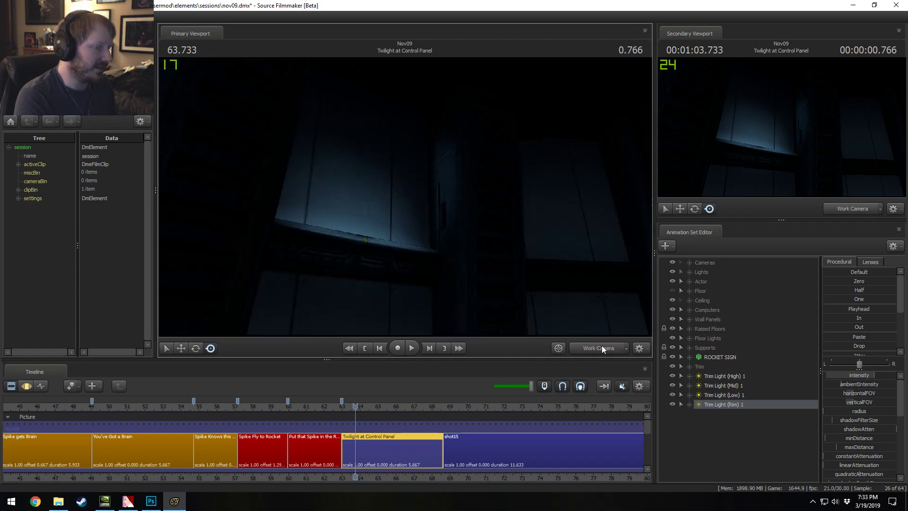
pyautogui.click(604, 346)
pyautogui.click(598, 345)
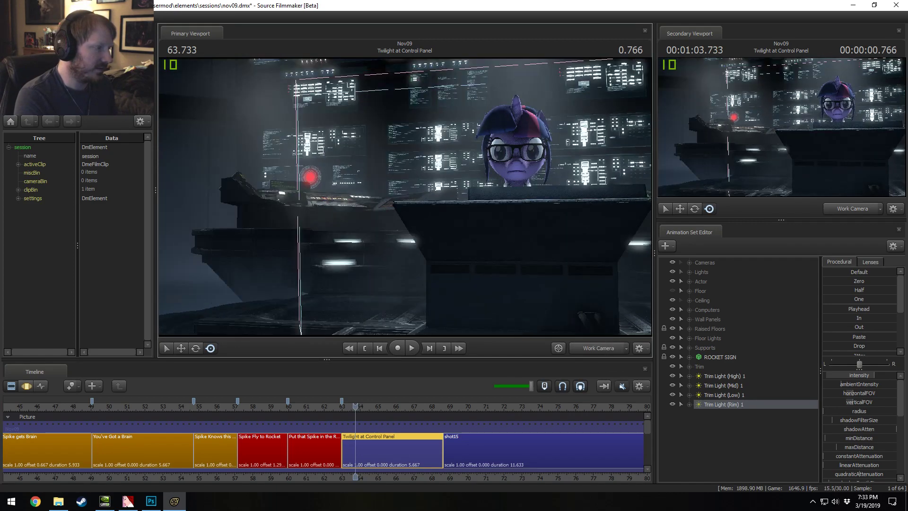
# Step: Examine the lit wall panel and its unlit neighbours beside the computer screens
pyautogui.press('s')
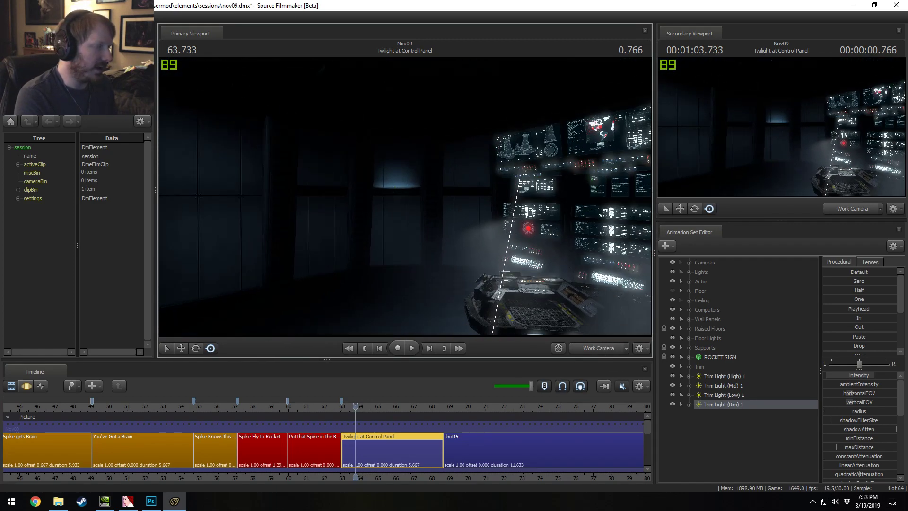
pyautogui.moveTo(452, 199); pyautogui.dragTo(405, 197)
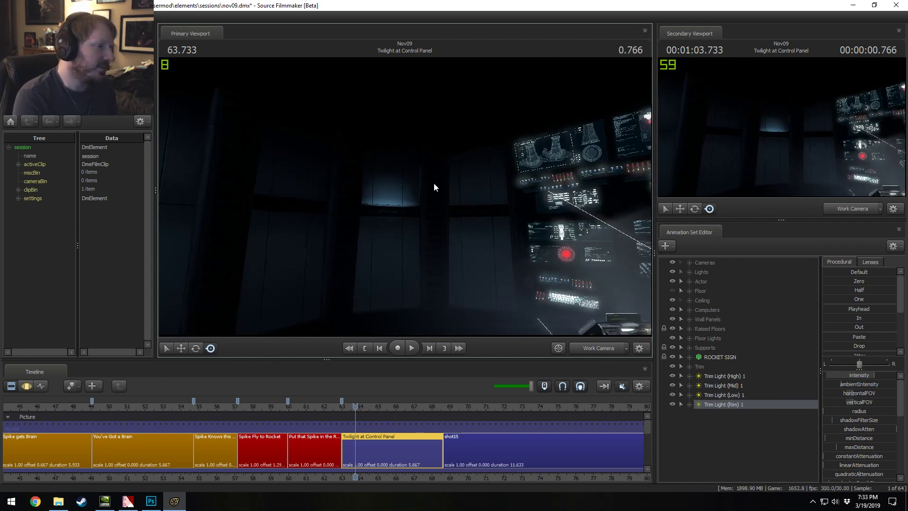
pyautogui.moveTo(405, 197); pyautogui.dragTo(405, 197)
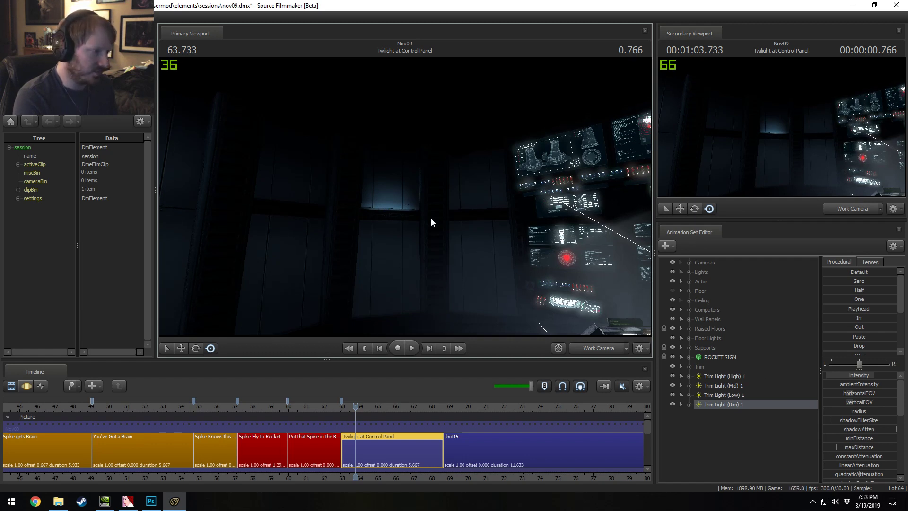
pyautogui.moveTo(432, 220); pyautogui.dragTo(432, 219)
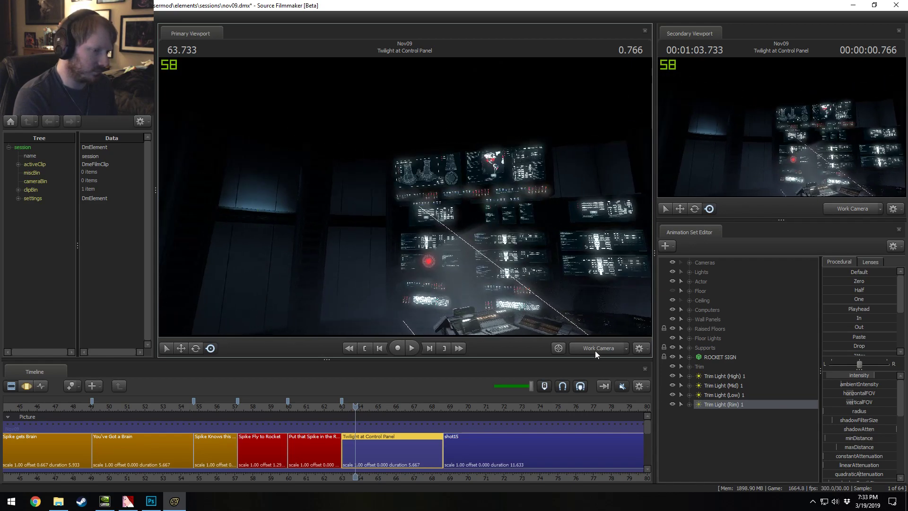
pyautogui.moveTo(469, 296); pyautogui.dragTo(405, 201)
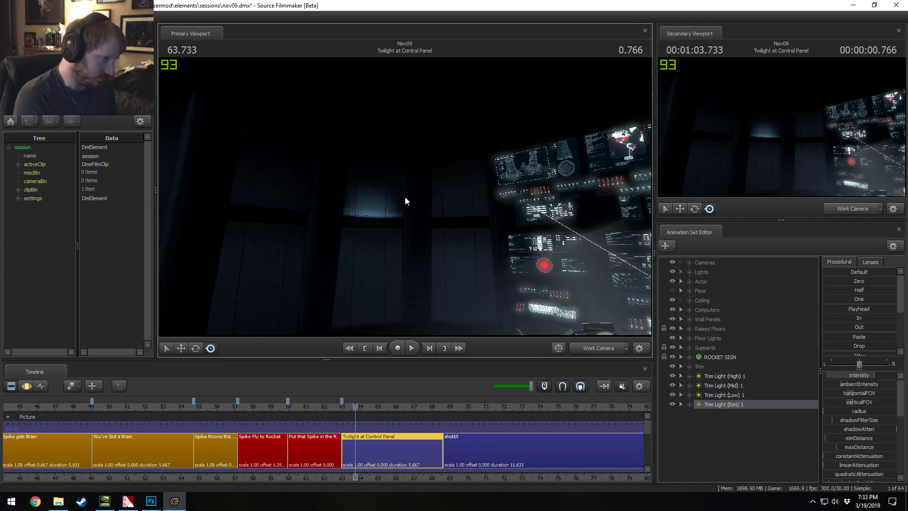
# Step: Duplicate the high, mid, low and rim trim lights as a second set
pyautogui.moveTo(725, 376); pyautogui.dragTo(722, 405)
pyautogui.rightClick(723, 404)
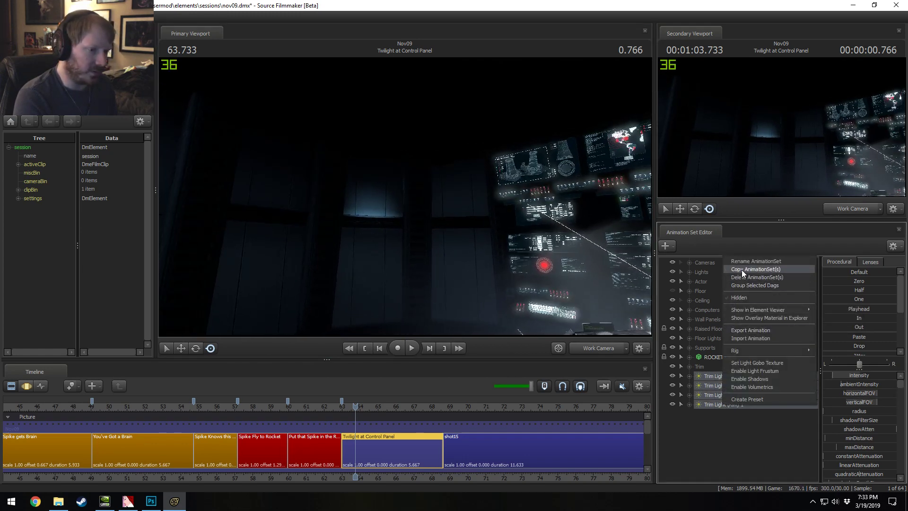
pyautogui.click(742, 270)
pyautogui.rightClick(724, 424)
pyautogui.click(755, 387)
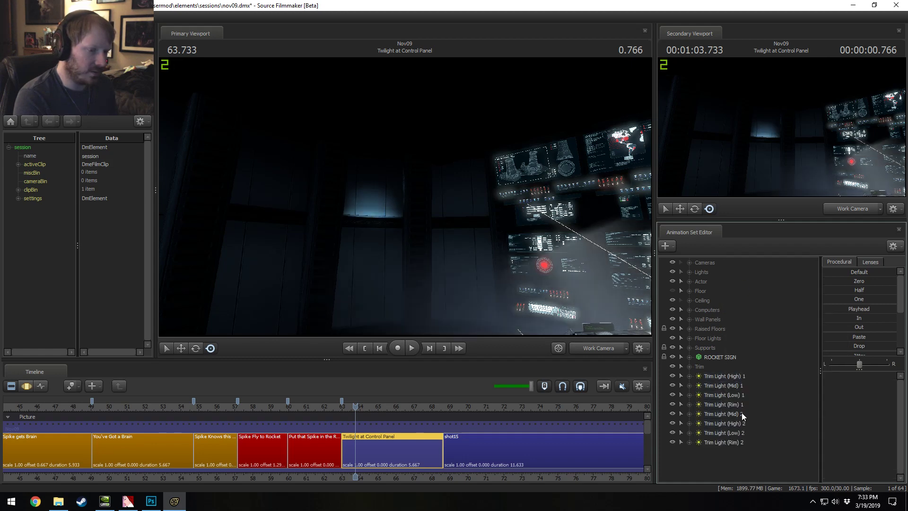
# Step: Toggle Global Axes for the second set of trim lights, then rotate and move the set onto the neighbouring wall panel
pyautogui.moveTo(439, 197); pyautogui.dragTo(395, 211)
pyautogui.press('e')
pyautogui.rightClick(393, 266)
pyautogui.click(402, 271)
pyautogui.moveTo(389, 295); pyautogui.dragTo(464, 249)
pyautogui.press('w')
pyautogui.press('e')
pyautogui.press('w')
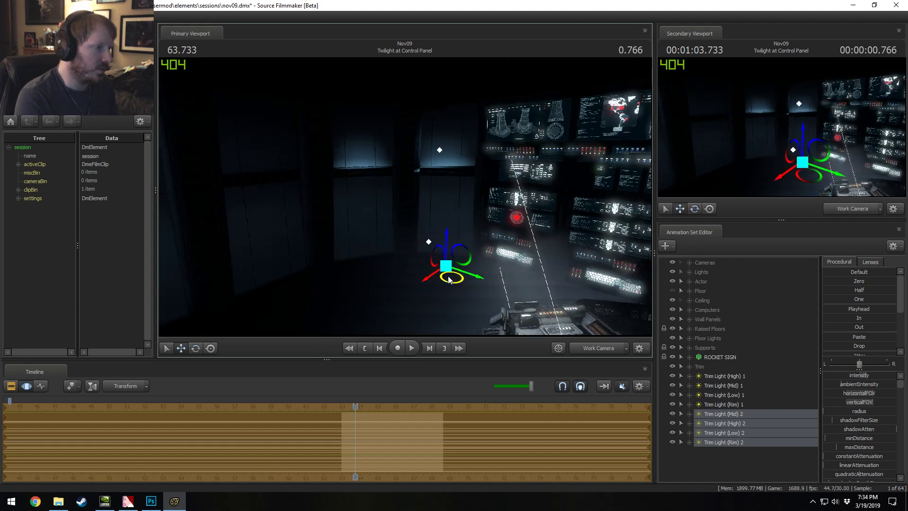
pyautogui.moveTo(449, 283); pyautogui.dragTo(450, 281)
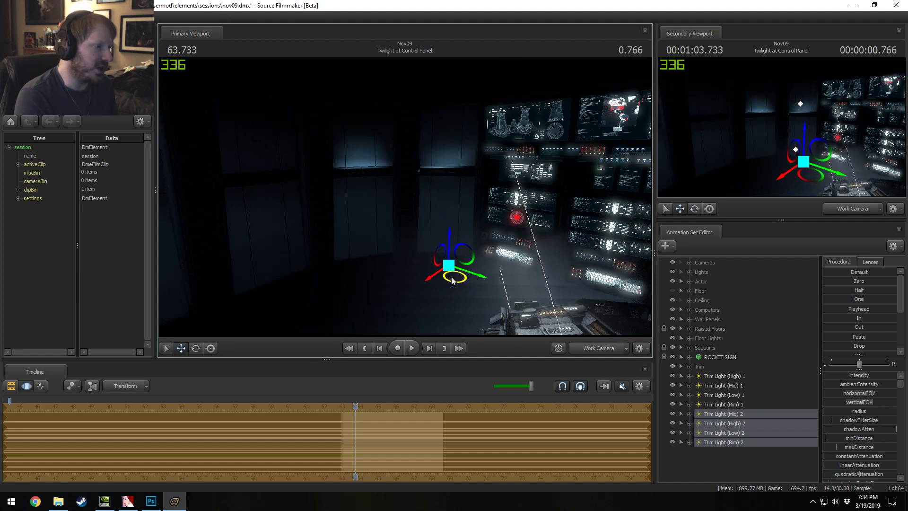
# Step: Fine-tune the rotation and position of the second trim light set against the neighbouring panel
pyautogui.press('e')
pyautogui.rightClick(461, 279)
pyautogui.press('Escape')
pyautogui.moveTo(459, 280)
pyautogui.mouseDown()
pyautogui.moveTo(464, 286)
pyautogui.moveTo(449, 280)
pyautogui.mouseUp()
pyautogui.press('w')
pyautogui.press('e')
pyautogui.press('w')
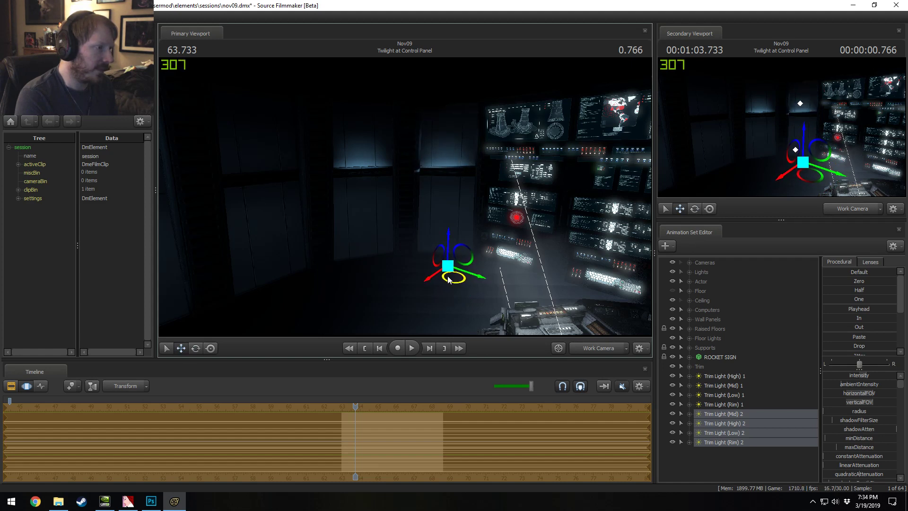
pyautogui.keyDown('alt'); pyautogui.moveTo(464, 229); pyautogui.dragTo(521, 263); pyautogui.keyUp('alt')
# Step: Check the aim of Trim Light (Mid) 2 and Trim Light (Rim) 2 through their own views and from the Work Camera
pyautogui.click(723, 414)
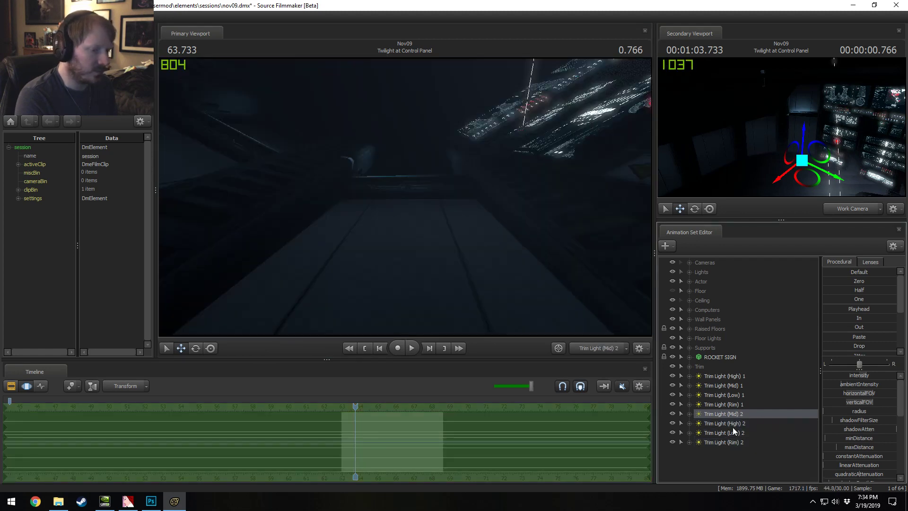
pyautogui.click(730, 443)
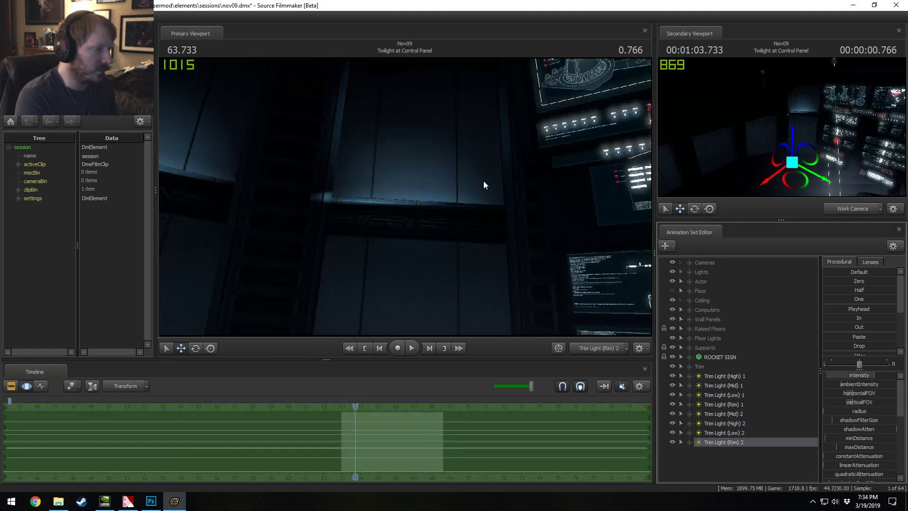
pyautogui.click(613, 347)
pyautogui.moveTo(405, 196); pyautogui.dragTo(376, 187)
pyautogui.press('s')
pyautogui.moveTo(483, 213); pyautogui.dragTo(483, 253)
# Step: Try toggling Global Axes for the second trim light set and rotating and moving the set against the neighbouring panel
pyautogui.keyDown('shift'); pyautogui.click(730, 414); pyautogui.keyUp('shift')
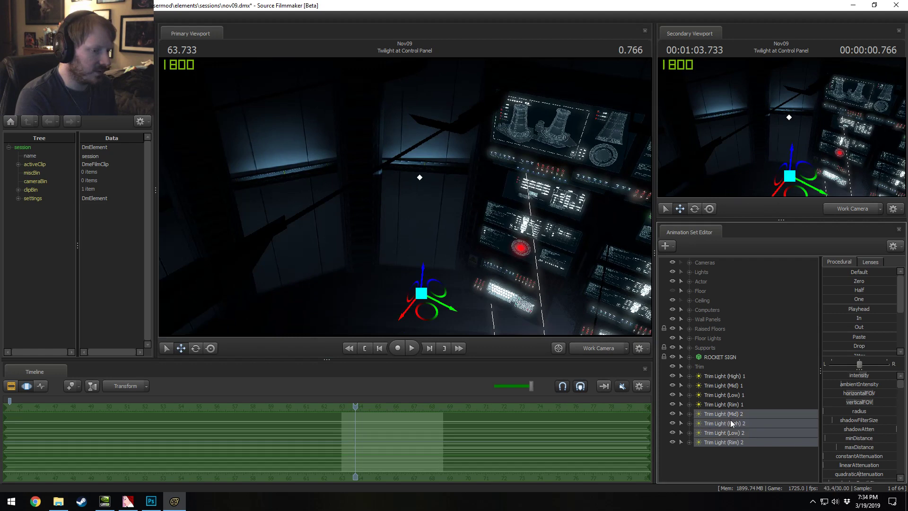
pyautogui.rightClick(730, 420)
pyautogui.rightClick(421, 297)
pyautogui.rightClick(433, 279)
pyautogui.rightClick(427, 298)
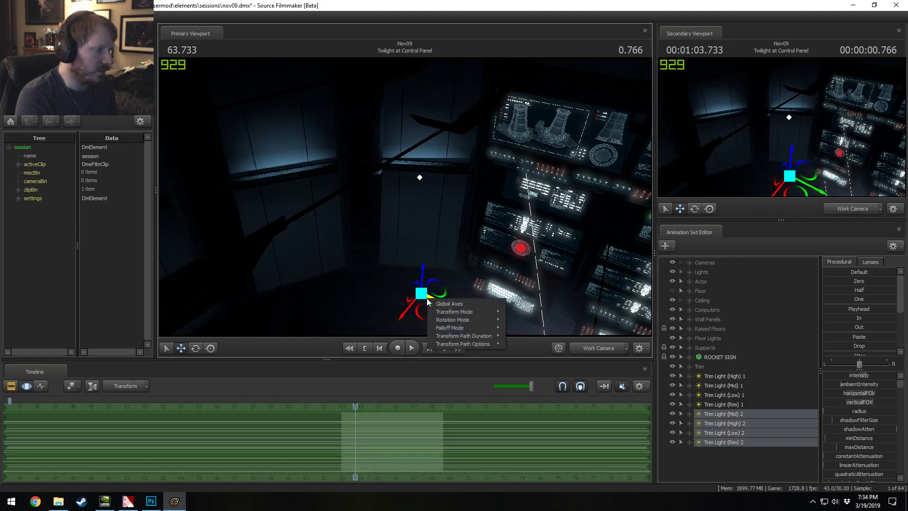
pyautogui.click(441, 306)
pyautogui.press('e')
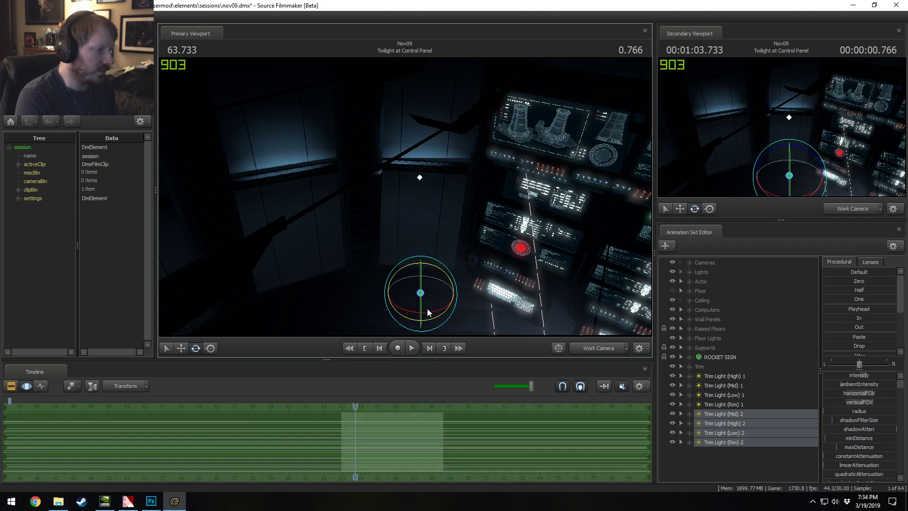
pyautogui.rightClick(430, 304)
pyautogui.click(452, 310)
pyautogui.moveTo(434, 312)
pyautogui.mouseDown()
pyautogui.moveTo(430, 322)
pyautogui.moveTo(436, 316)
pyautogui.moveTo(426, 312)
pyautogui.mouseUp()
pyautogui.press('w')
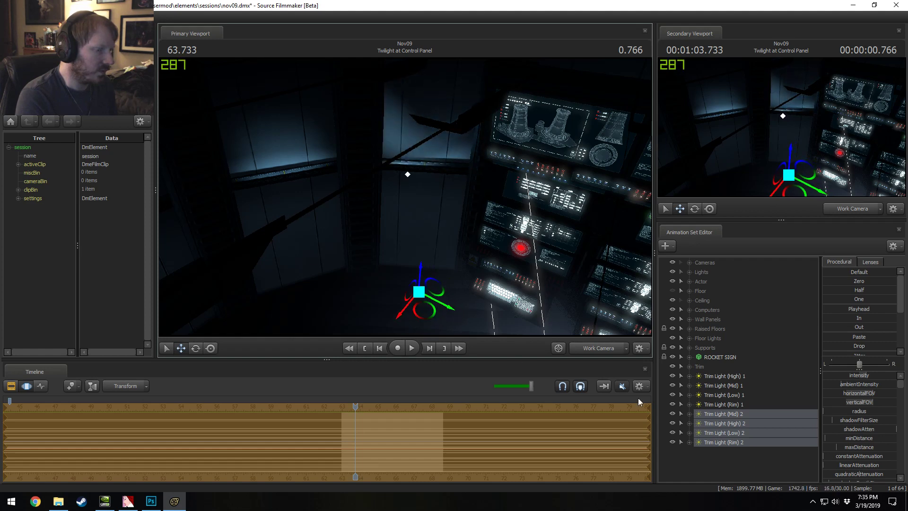
# Step: Check Trim Light (Rim) 2 through its own view and undo the last transforms of the second trim light set
pyautogui.click(723, 405)
pyautogui.moveTo(723, 442); pyautogui.dragTo(524, 248)
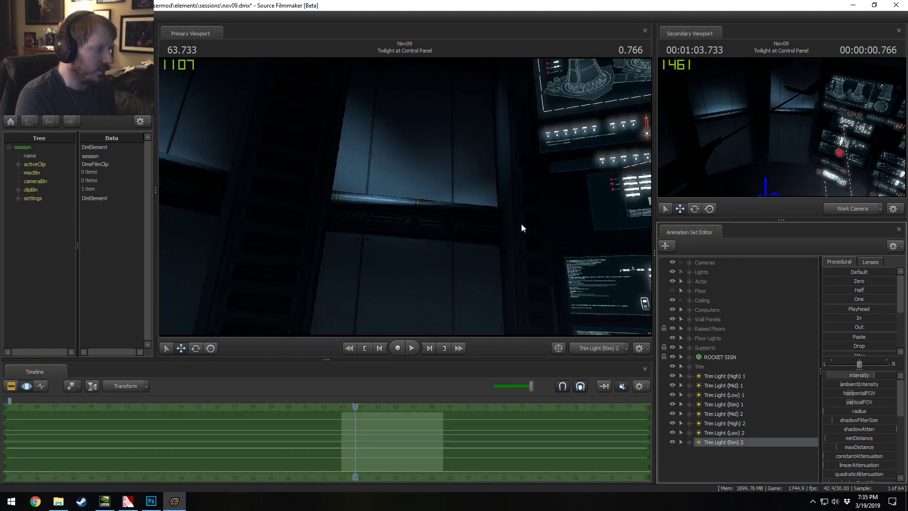
pyautogui.hotkey('ctrl', 'z')
pyautogui.hotkey('ctrl', 'z')
pyautogui.hotkey('ctrl', 'z')
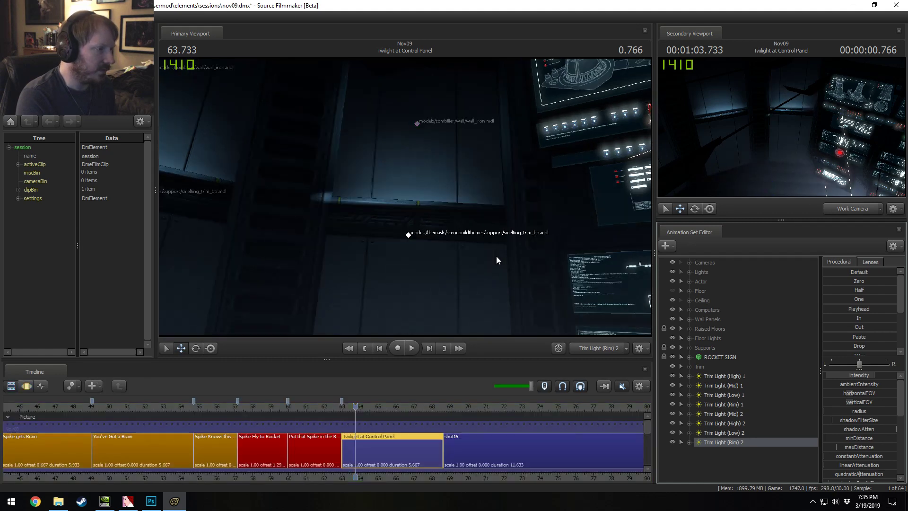
# Step: From the Work Camera, toggle Global Axes for the second trim light set, then rotate and move the set into line with the neighbouring panel
pyautogui.keyDown('ctrl'); pyautogui.click(596, 350); pyautogui.keyUp('ctrl')
pyautogui.moveTo(421, 211); pyautogui.dragTo(459, 191)
pyautogui.press('F3')
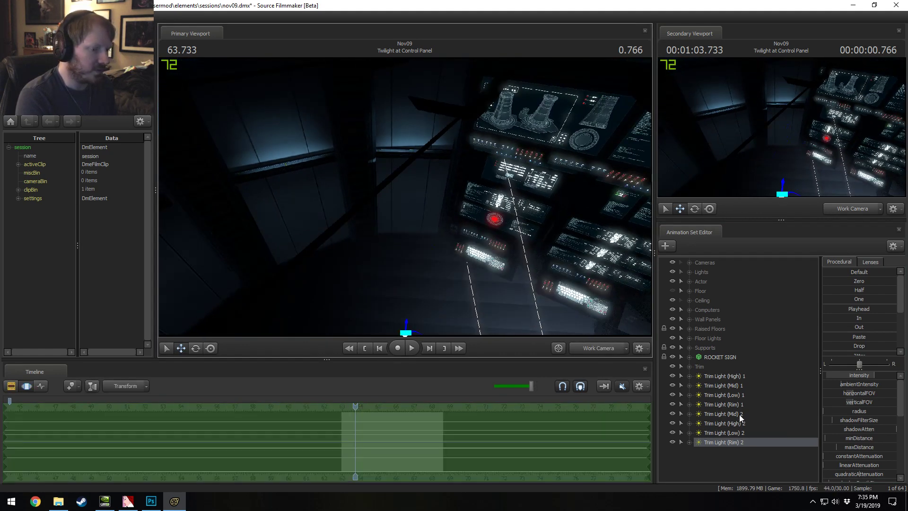
pyautogui.keyDown('shift'); pyautogui.click(740, 414); pyautogui.keyUp('shift')
pyautogui.press('e')
pyautogui.rightClick(430, 274)
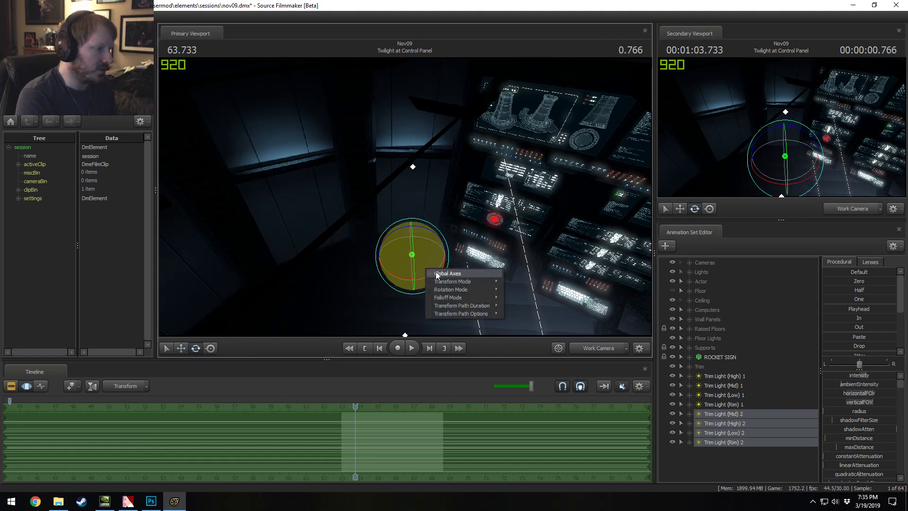
pyautogui.click(445, 274)
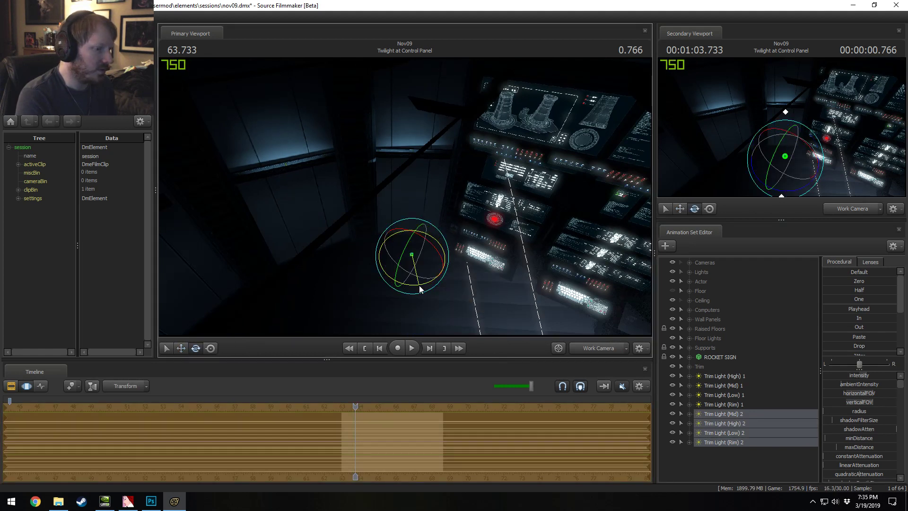
pyautogui.press('w')
pyautogui.moveTo(417, 285); pyautogui.dragTo(424, 283)
pyautogui.keyDown('alt'); pyautogui.moveTo(437, 248); pyautogui.dragTo(405, 196); pyautogui.keyUp('alt')
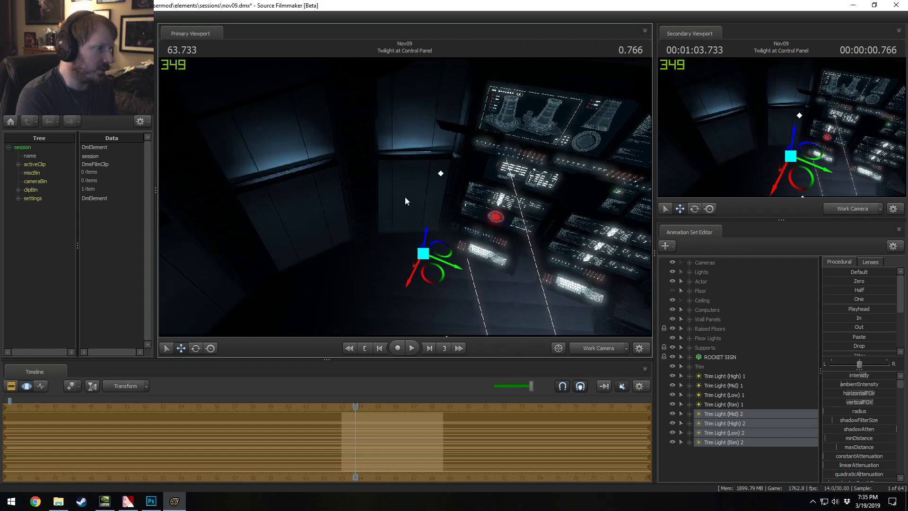
pyautogui.moveTo(435, 280); pyautogui.dragTo(520, 241)
# Step: Toggle Global Axes again and refine the second trim light set's rotation and placement on the panel
pyautogui.press('e')
pyautogui.rightClick(430, 263)
pyautogui.click(444, 275)
pyautogui.press('s')
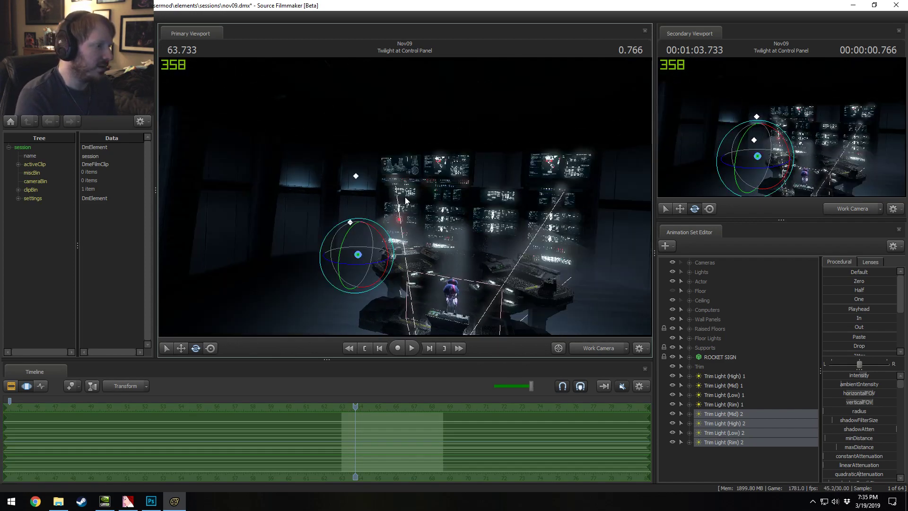
pyautogui.press('w')
pyautogui.moveTo(422, 137); pyautogui.dragTo(329, 172)
pyautogui.press('z')
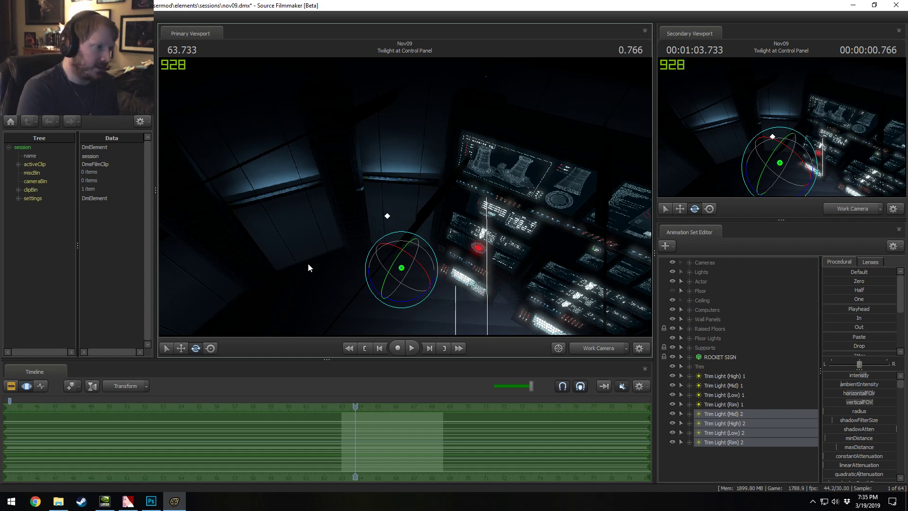
# Step: Adjust the aim of Trim Light (Mid) 2, Trim Light (High) 2 and Trim Light (Low) 2 through their own views
pyautogui.click(723, 414)
pyautogui.moveTo(723, 414); pyautogui.dragTo(517, 242)
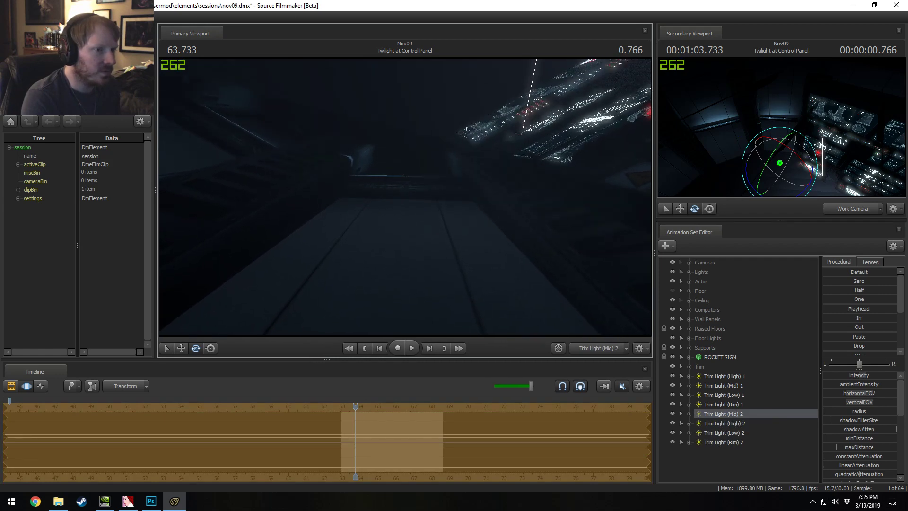
pyautogui.moveTo(733, 427); pyautogui.dragTo(407, 206)
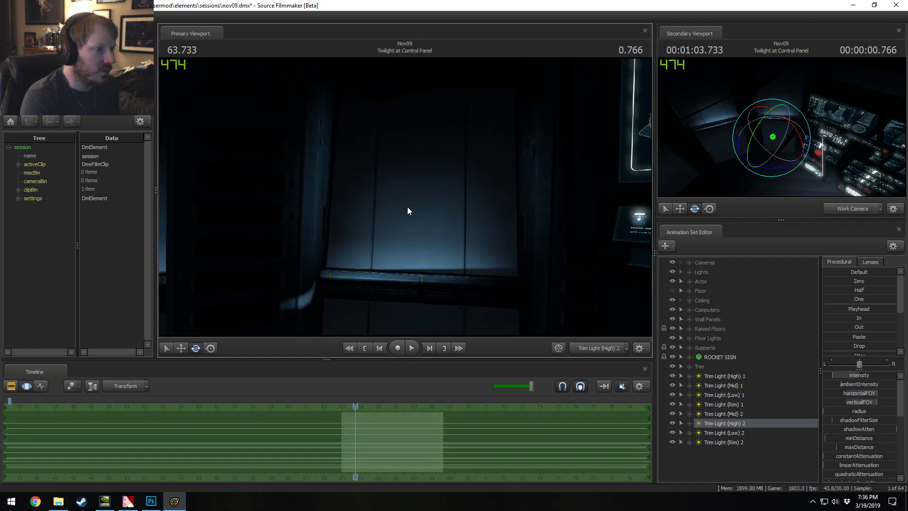
pyautogui.moveTo(737, 432); pyautogui.dragTo(440, 186)
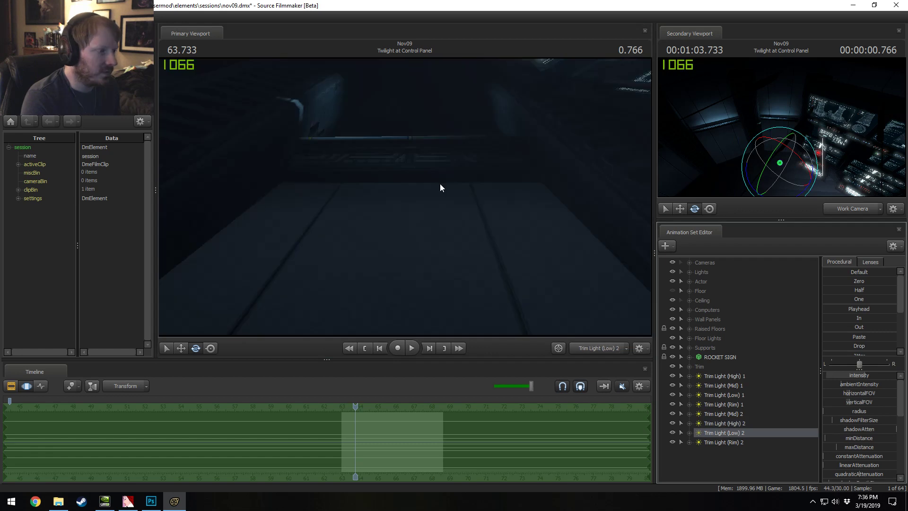
pyautogui.moveTo(728, 424); pyautogui.dragTo(406, 203)
pyautogui.moveTo(744, 433); pyautogui.dragTo(405, 203)
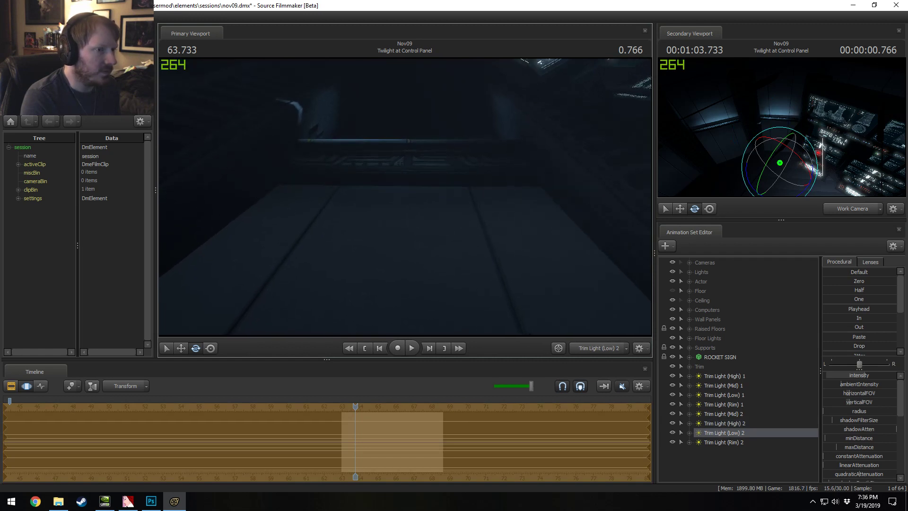
# Step: Aim Trim Light (Rim) 2 along the panel trim through its own view, then return to the Work Camera
pyautogui.click(723, 442)
pyautogui.moveTo(422, 228); pyautogui.dragTo(406, 200)
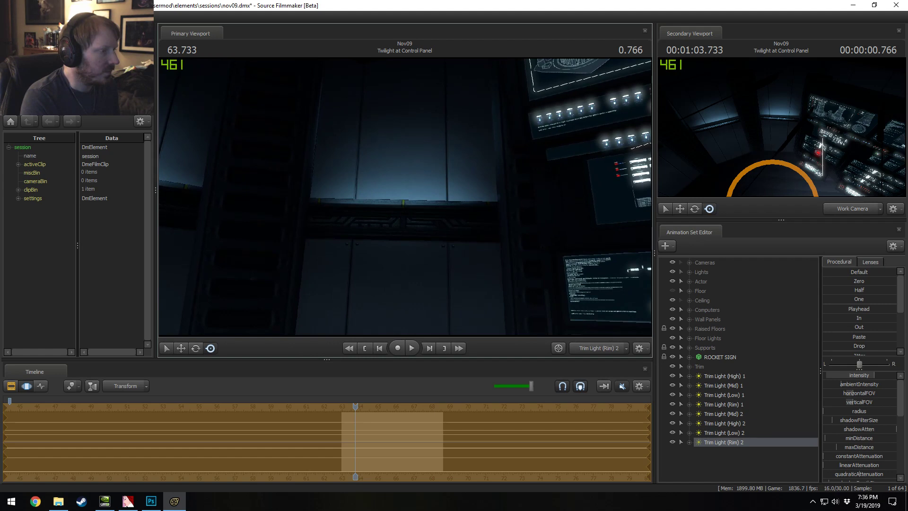
pyautogui.click(592, 351)
pyautogui.moveTo(508, 293); pyautogui.dragTo(405, 205)
pyautogui.press('w')
# Step: Check the light options of each high, mid, low and rim trim light in both sets
pyautogui.rightClick(729, 376)
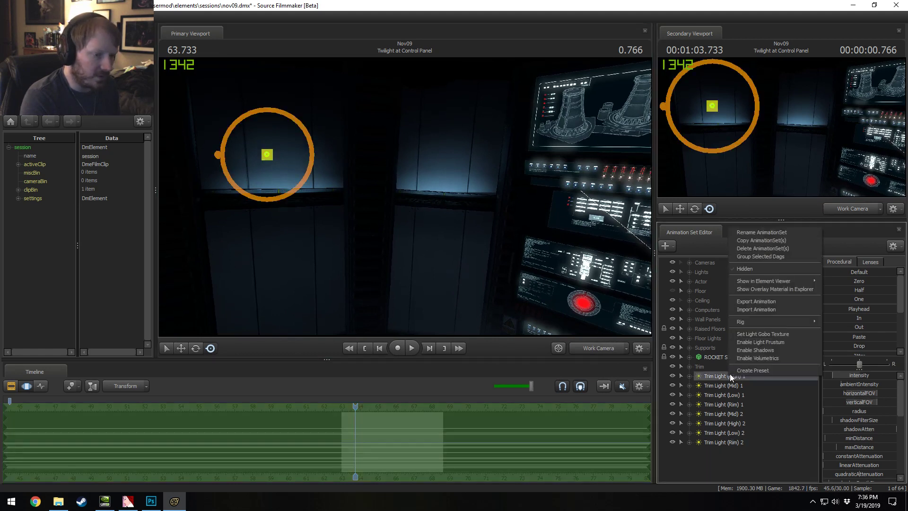
pyautogui.rightClick(728, 387)
pyautogui.rightClick(728, 395)
pyautogui.rightClick(727, 404)
pyautogui.rightClick(727, 404)
pyautogui.rightClick(728, 414)
pyautogui.rightClick(731, 423)
pyautogui.rightClick(730, 434)
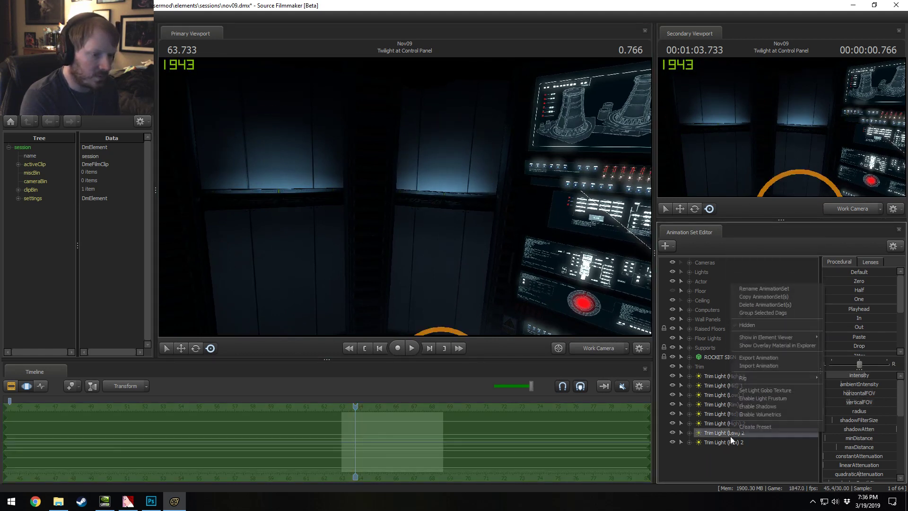
pyautogui.rightClick(731, 444)
# Step: Examine the lighting on the two trim-lit panels from close up and from across the control room
pyautogui.moveTo(492, 270); pyautogui.dragTo(405, 197)
pyautogui.press('w')
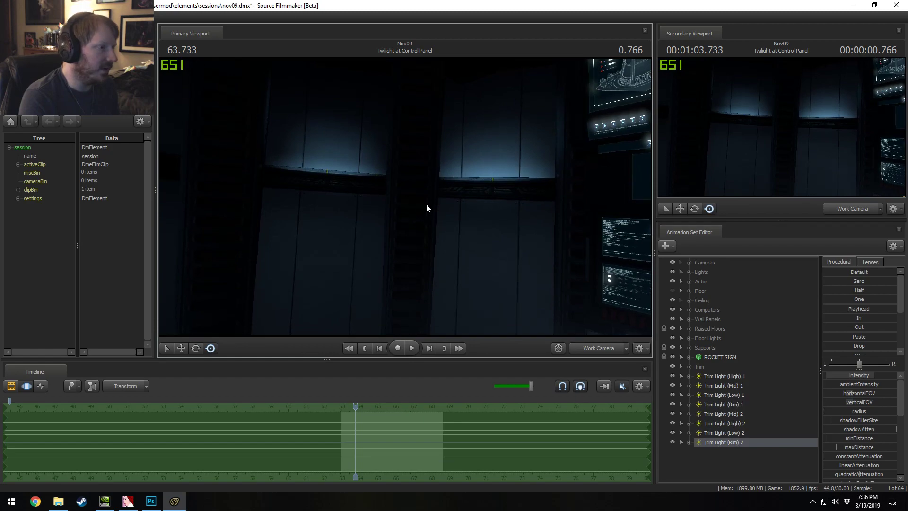
pyautogui.moveTo(498, 254); pyautogui.dragTo(499, 254)
pyautogui.moveTo(405, 200); pyautogui.dragTo(405, 200)
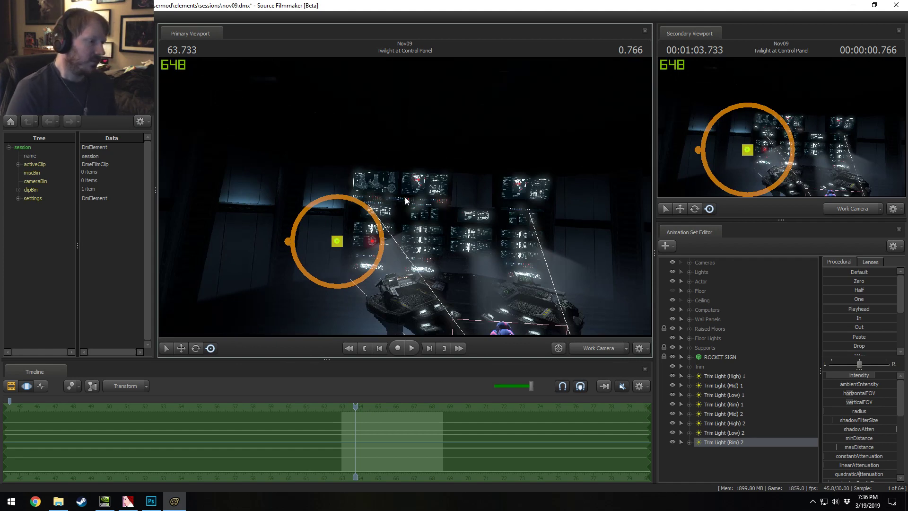
pyautogui.moveTo(482, 193); pyautogui.dragTo(482, 193)
pyautogui.press('F2')
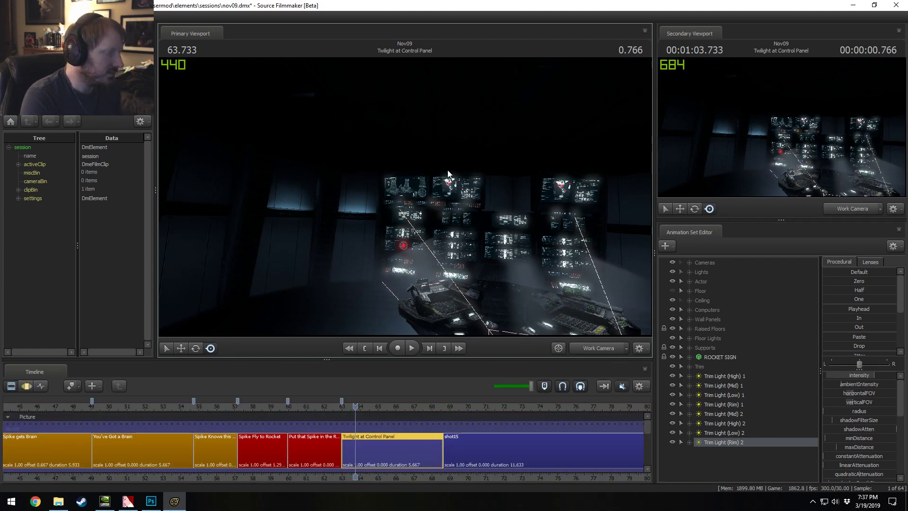
pyautogui.moveTo(483, 166); pyautogui.dragTo(482, 166)
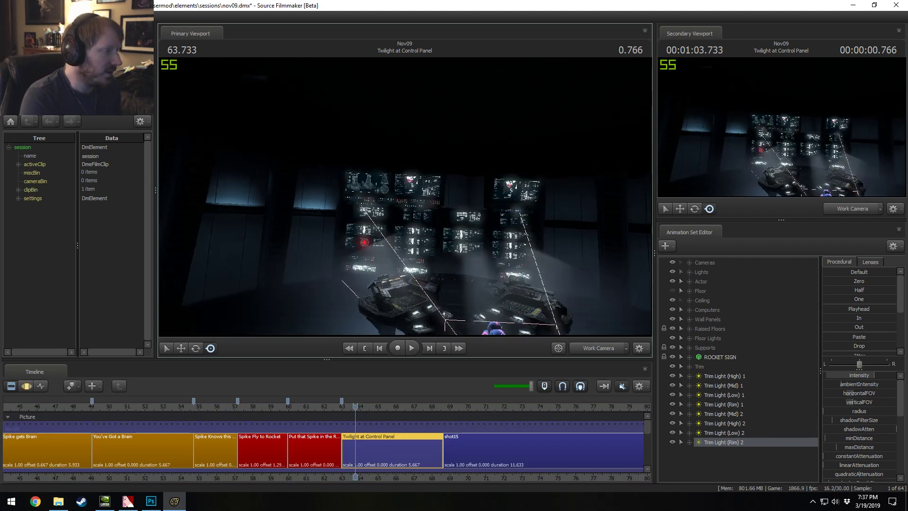
pyautogui.moveTo(450, 195); pyautogui.dragTo(456, 196)
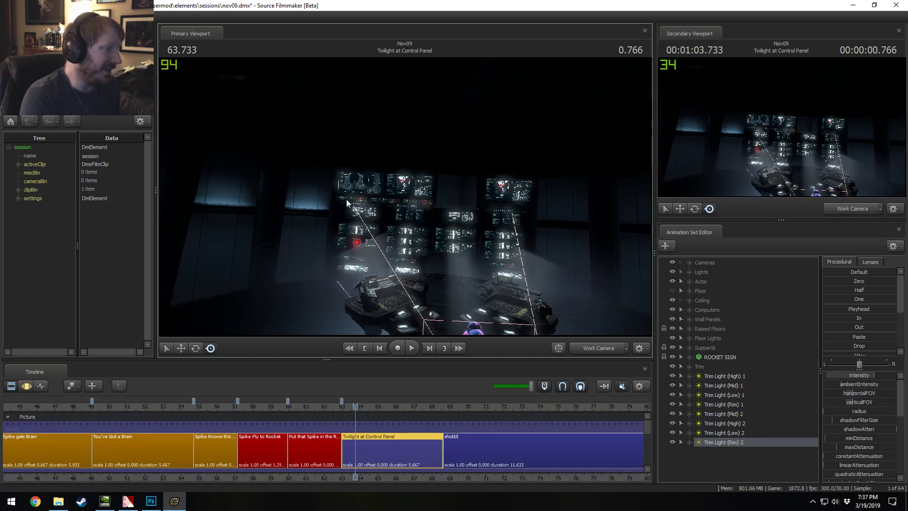
pyautogui.moveTo(320, 216); pyautogui.dragTo(320, 216)
pyautogui.moveTo(405, 196); pyautogui.dragTo(405, 197)
pyautogui.press('F3')
pyautogui.press('F2')
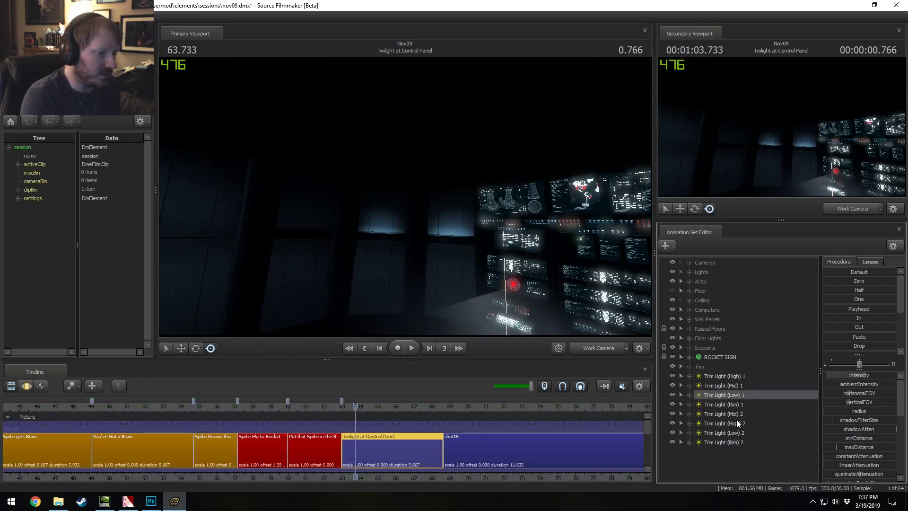
# Step: Move Trim Light (Mid) 2 slightly down along its vertical axis and compare the two lit panels
pyautogui.click(735, 422)
pyautogui.click(734, 415)
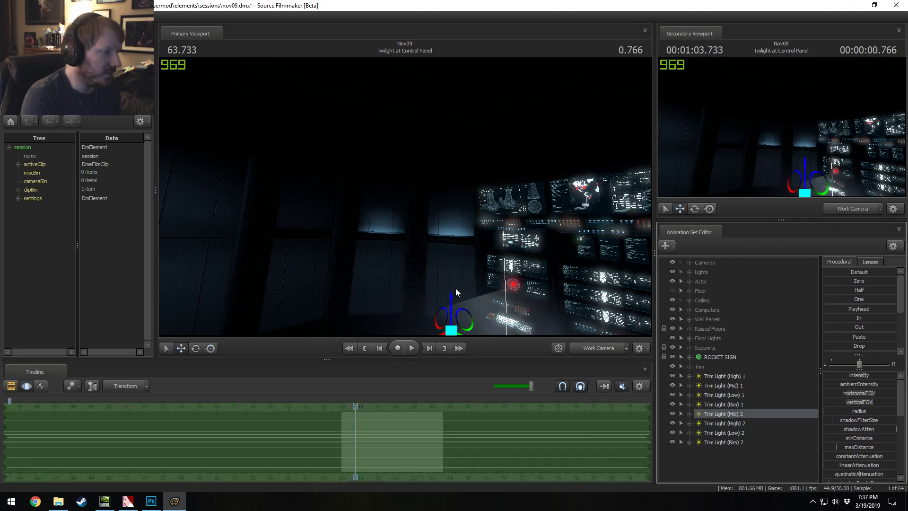
pyautogui.moveTo(453, 299); pyautogui.dragTo(454, 307)
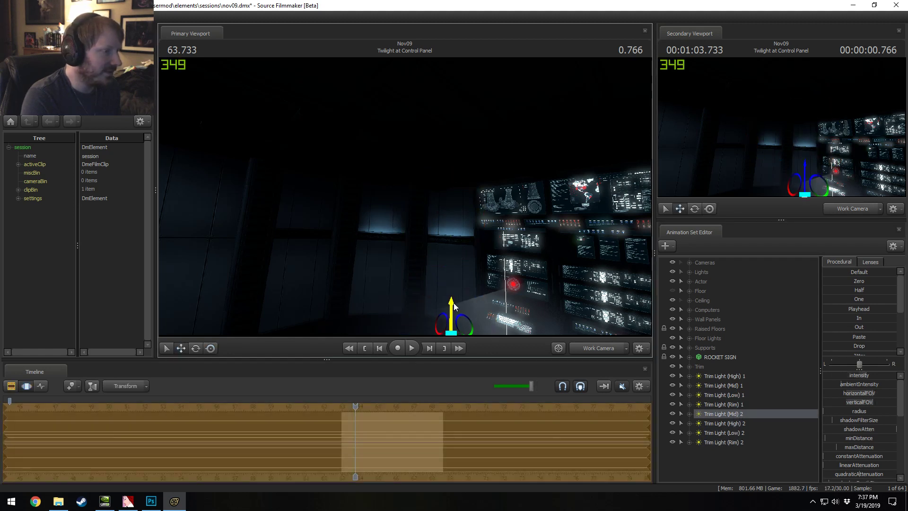
pyautogui.press('w')
pyautogui.moveTo(503, 237); pyautogui.dragTo(507, 229)
pyautogui.moveTo(379, 195); pyautogui.dragTo(406, 199)
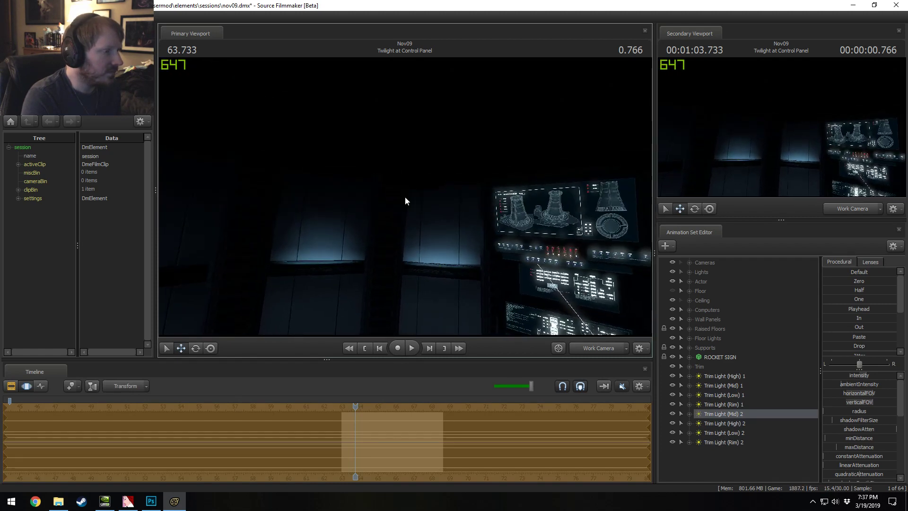
# Step: Toggle the visibility of Trim Light (Mid) 2, Trim Light (Low) 2 and Trim Light (Rim) 2 off and on to compare their contributions
pyautogui.click(671, 411)
pyautogui.click(671, 411)
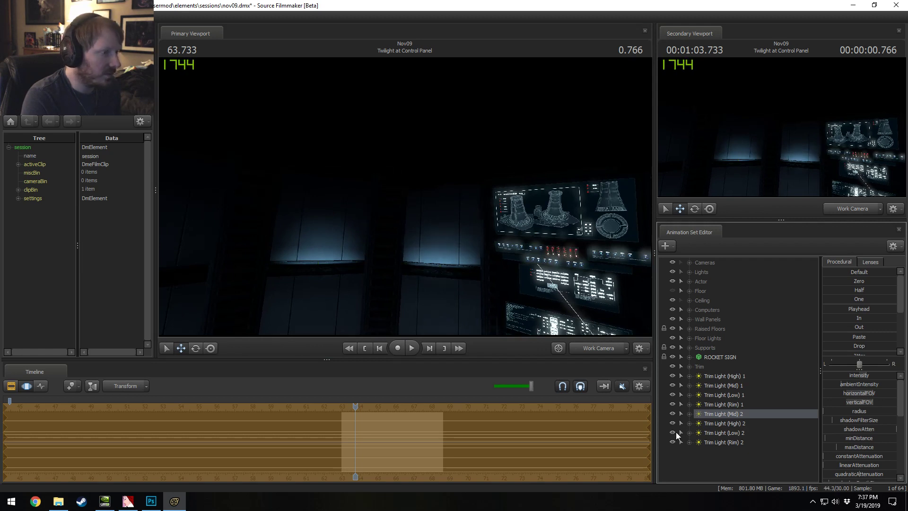
pyautogui.click(677, 432)
pyautogui.click(674, 432)
pyautogui.click(674, 432)
pyautogui.click(674, 443)
pyautogui.click(674, 443)
pyautogui.press('s')
pyautogui.moveTo(405, 196); pyautogui.dragTo(393, 210)
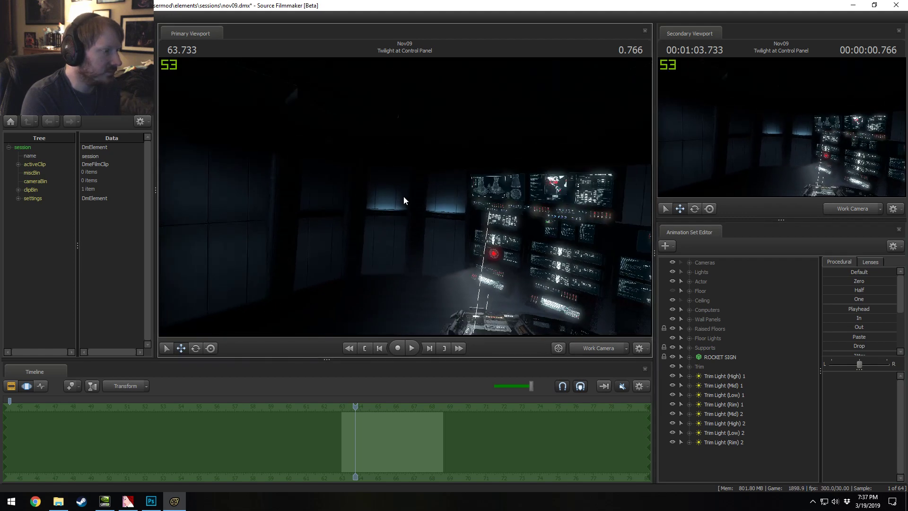
# Step: Duplicate the second set of trim lights as Trim Light (Mid) 3, (High) 3, (Low) 3 and (Rim) 3
pyautogui.click(723, 443)
pyautogui.keyDown('shift'); pyautogui.click(722, 377); pyautogui.keyUp('shift')
pyautogui.click(710, 470)
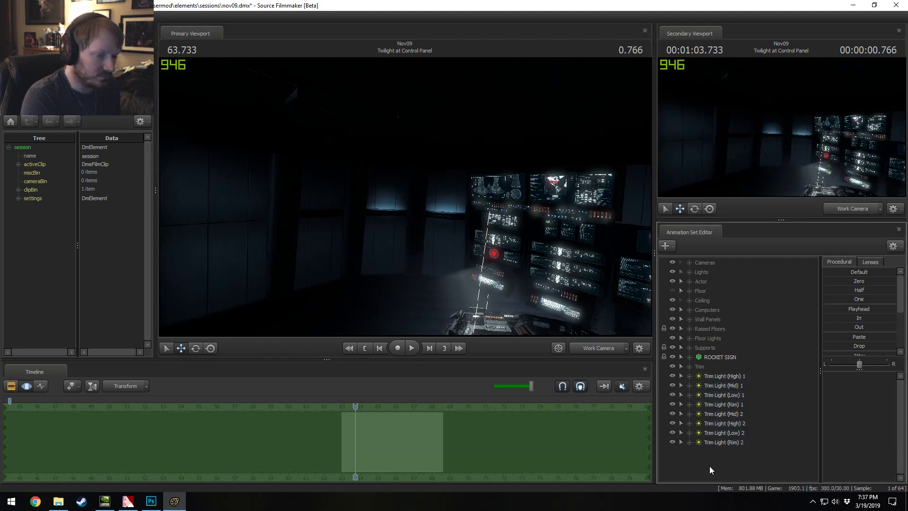
pyautogui.rightClick(712, 468)
pyautogui.click(738, 425)
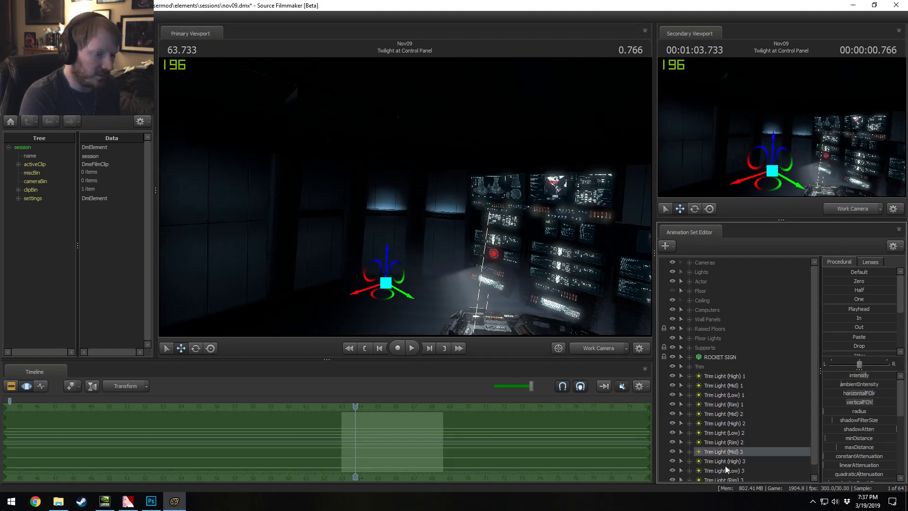
# Step: Toggle Global Axes for the third trim light set, then rotate and move the set towards the next wall panel
pyautogui.moveTo(403, 197); pyautogui.dragTo(402, 197)
pyautogui.press('e')
pyautogui.rightClick(433, 287)
pyautogui.click(439, 292)
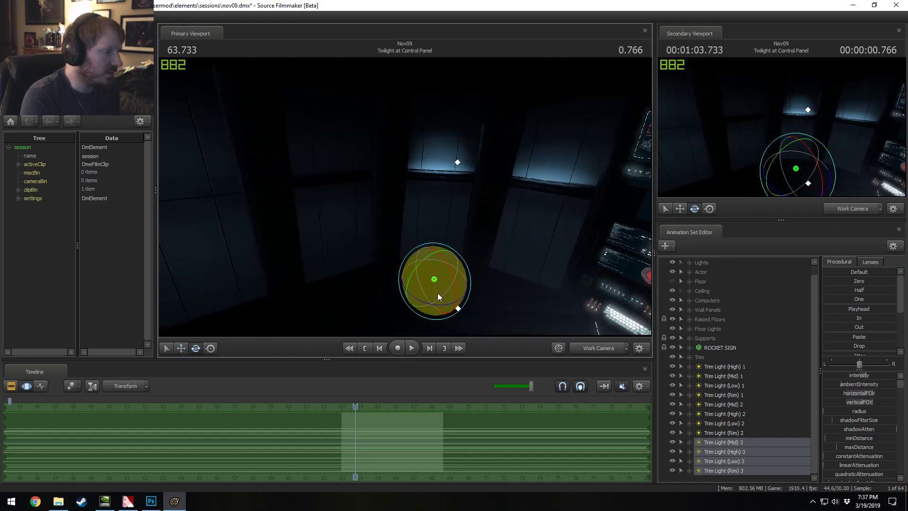
pyautogui.moveTo(432, 304); pyautogui.dragTo(355, 307)
pyautogui.press('w')
pyautogui.press('e')
pyautogui.rightClick(357, 311)
pyautogui.click(394, 315)
pyautogui.moveTo(403, 265); pyautogui.dragTo(359, 259)
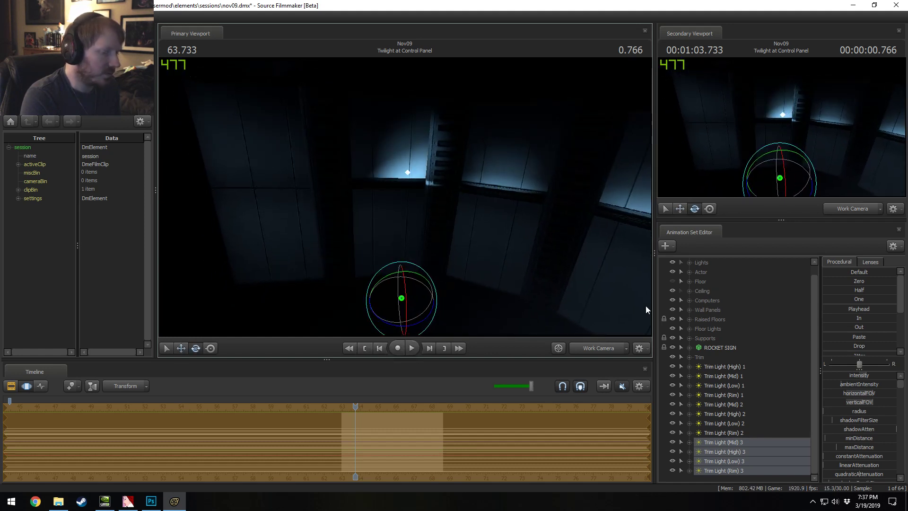
# Step: Fine-tune the rotation and position of the third trim light set so it lights the next panel evenly
pyautogui.keyDown('ctrl'); pyautogui.click(757, 443); pyautogui.keyUp('ctrl')
pyautogui.keyDown('ctrl'); pyautogui.click(758, 442); pyautogui.keyUp('ctrl')
pyautogui.moveTo(396, 328); pyautogui.dragTo(382, 311)
pyautogui.press('w')
pyautogui.press('e')
pyautogui.rightClick(391, 312)
pyautogui.click(390, 312)
pyautogui.moveTo(386, 314)
pyautogui.mouseDown()
pyautogui.moveTo(387, 323)
pyautogui.moveTo(378, 312)
pyautogui.mouseUp()
pyautogui.press('w')
pyautogui.keyDown('alt'); pyautogui.moveTo(420, 271); pyautogui.dragTo(419, 248); pyautogui.keyUp('alt')
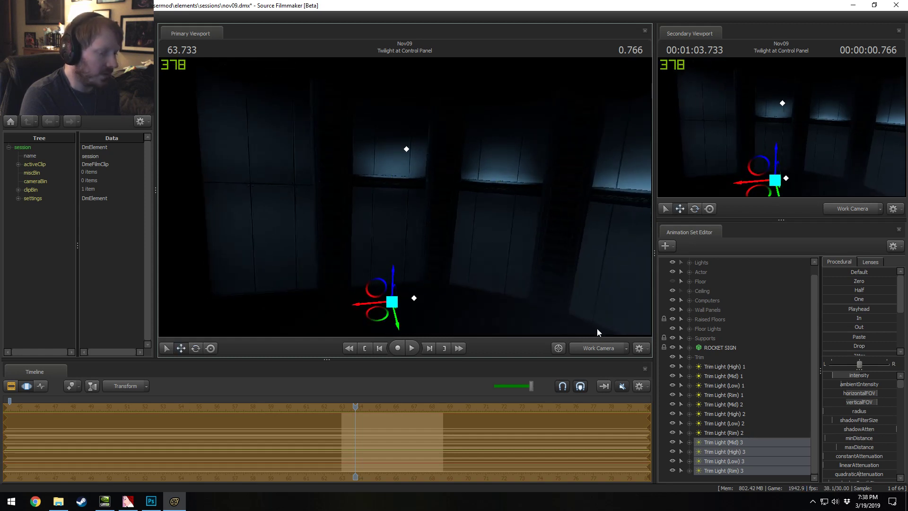
# Step: Look through Trim Light (Mid) 3 and Trim Light (High) 3 in the primary viewport and fine-tune each light's framing of the third wall panel
pyautogui.click(731, 433)
pyautogui.moveTo(730, 441); pyautogui.dragTo(404, 191)
pyautogui.moveTo(410, 198); pyautogui.dragTo(410, 197, button='right')
pyautogui.click(745, 452)
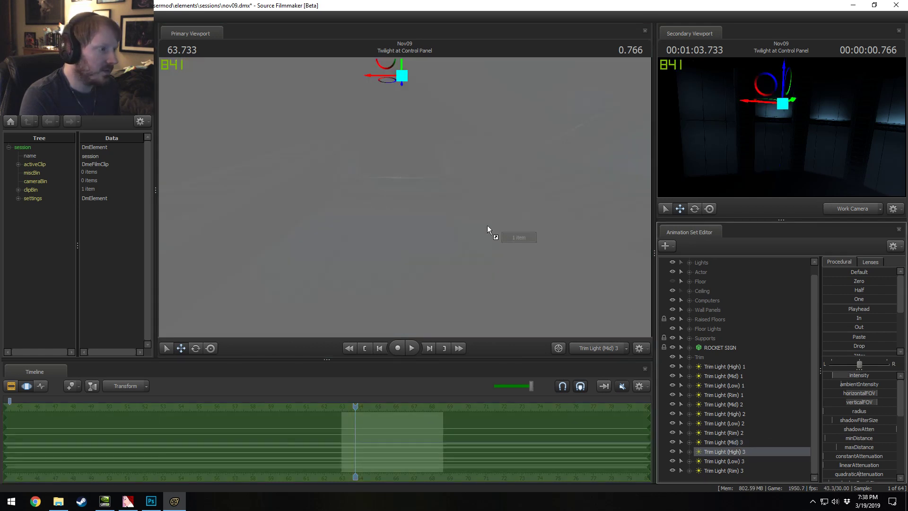
pyautogui.moveTo(450, 222); pyautogui.dragTo(450, 223, button='right')
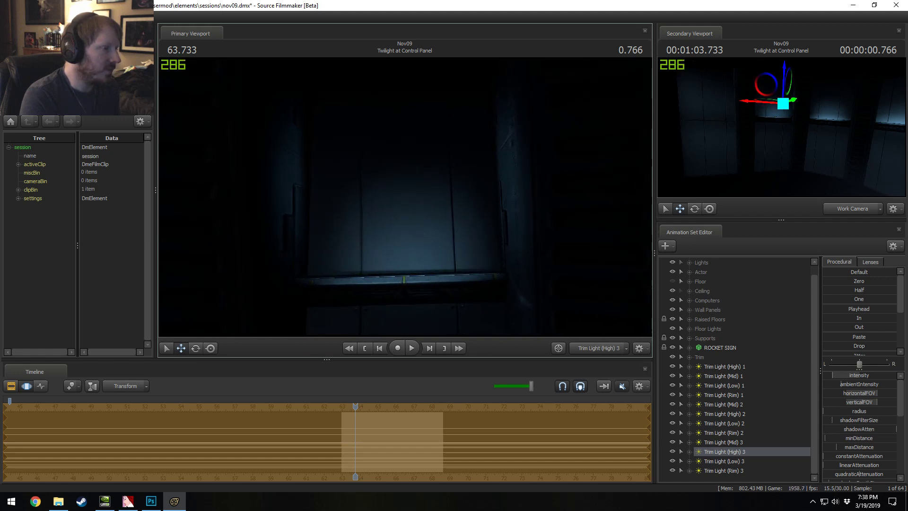
# Step: Look through Trim Light (Low) 3 and Trim Light (Rim) 3 in the primary viewport and fine-tune each light's placement on the third panel
pyautogui.click(724, 461)
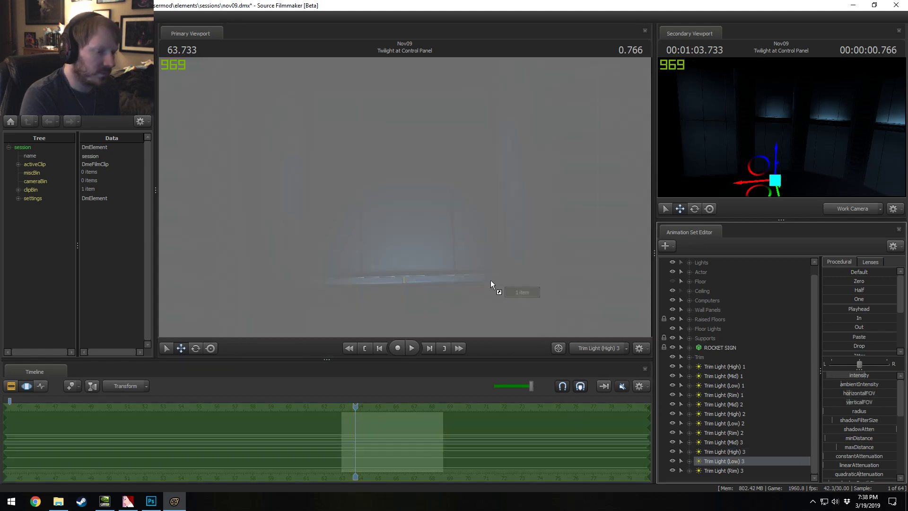
pyautogui.moveTo(414, 208); pyautogui.dragTo(414, 208, button='right')
pyautogui.moveTo(414, 209); pyautogui.dragTo(413, 209)
pyautogui.moveTo(413, 209); pyautogui.dragTo(413, 209, button='right')
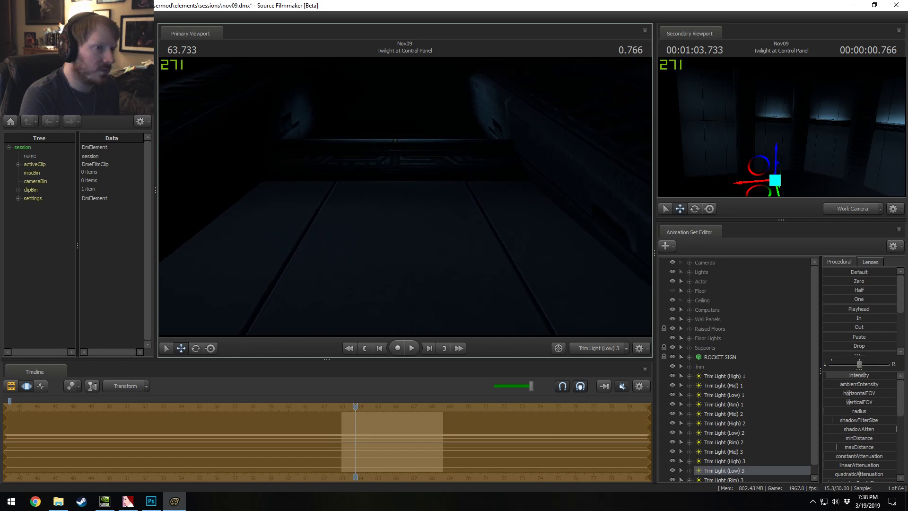
pyautogui.click(724, 479)
pyautogui.press('z')
pyautogui.press('x')
pyautogui.press('s')
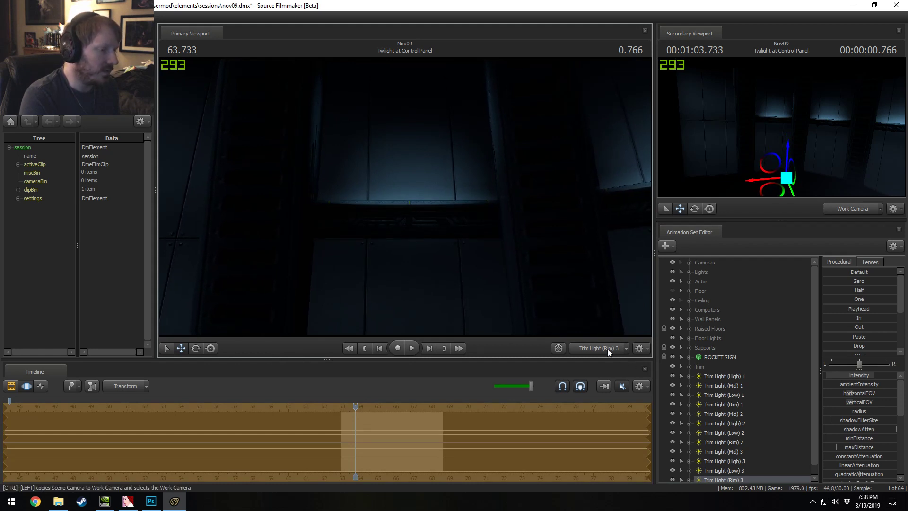
# Step: Return the primary viewport to the Work Camera and frame the three lit wall panels beside the control screens
pyautogui.click(593, 351)
pyautogui.click(593, 350)
pyautogui.click(593, 350)
pyautogui.moveTo(549, 329); pyautogui.dragTo(405, 197)
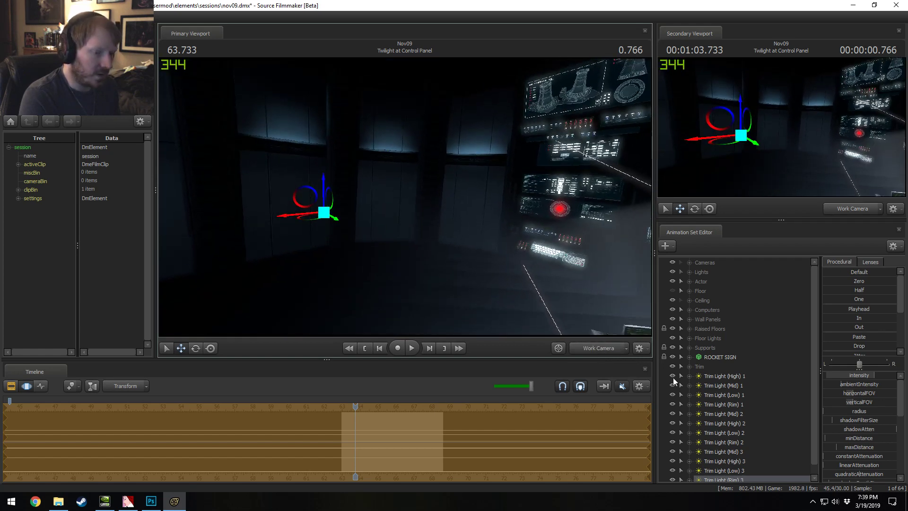
# Step: Move all trim lights from Trim Light (High) 1 through Trim Light (Rim) 3 into the Trim group
pyautogui.click(713, 376)
pyautogui.scroll(-1, 715, 383)
pyautogui.keyDown('shift'); pyautogui.click(729, 471); pyautogui.keyUp('shift')
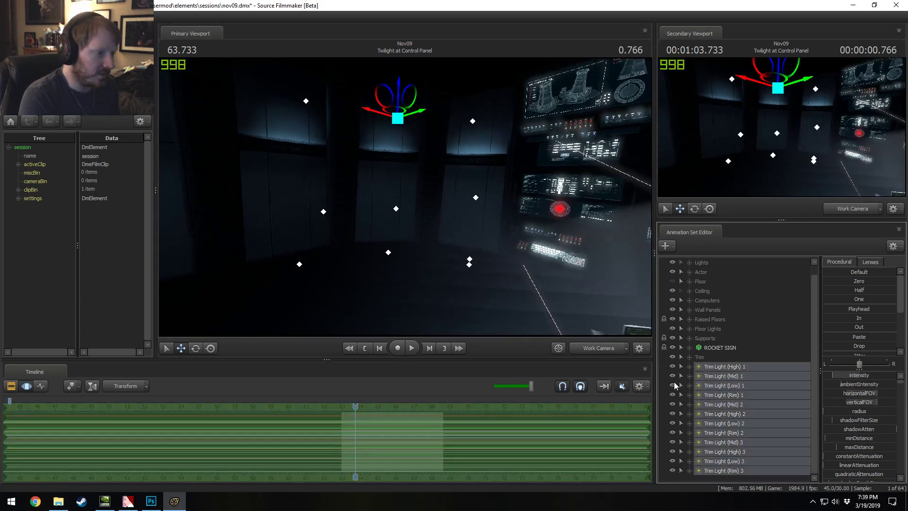
pyautogui.click(690, 357)
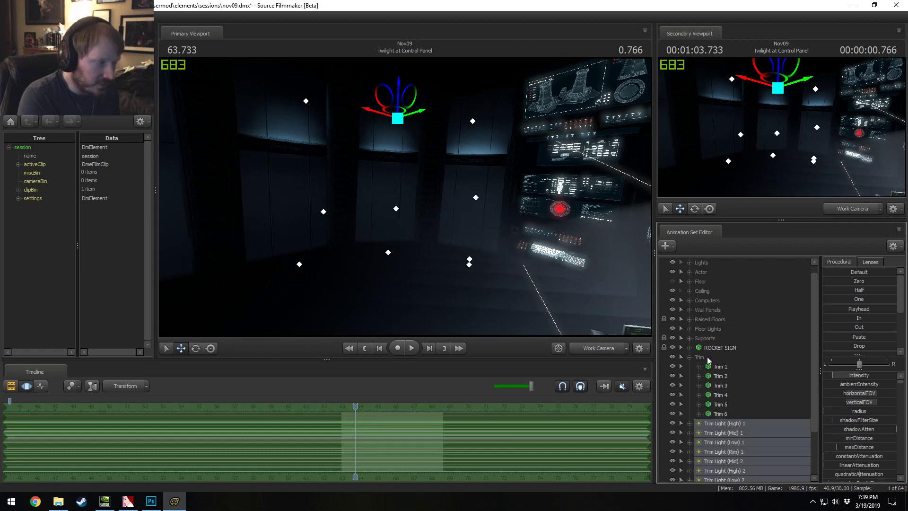
pyautogui.click(708, 356)
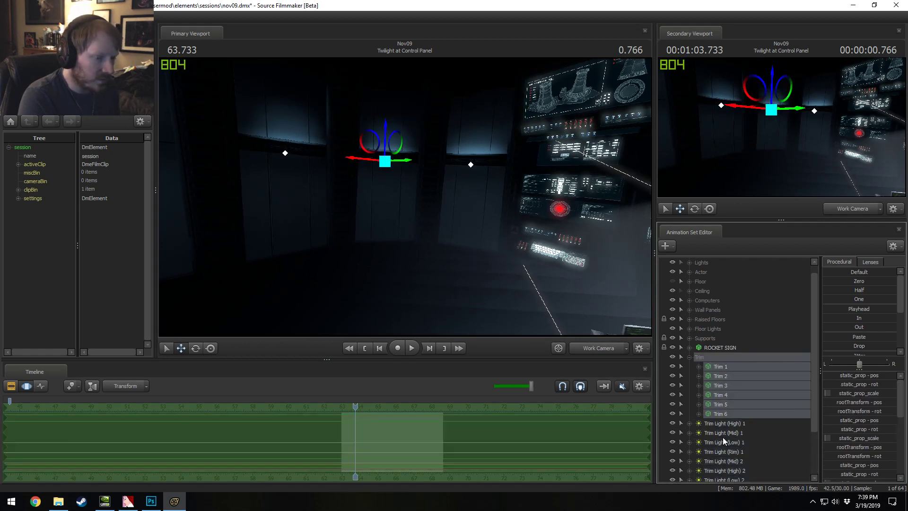
pyautogui.scroll(-2, 723, 436)
pyautogui.keyDown('shift'); pyautogui.click(729, 471); pyautogui.keyUp('shift')
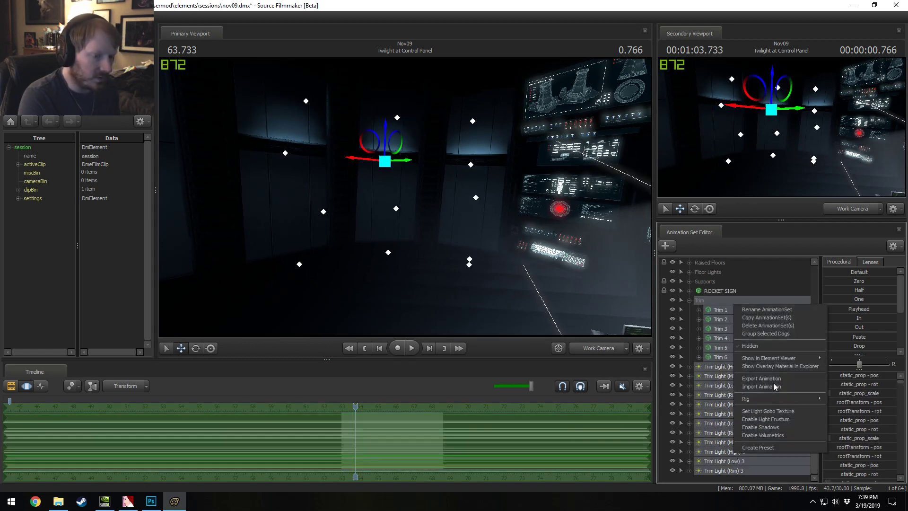
pyautogui.click(690, 300)
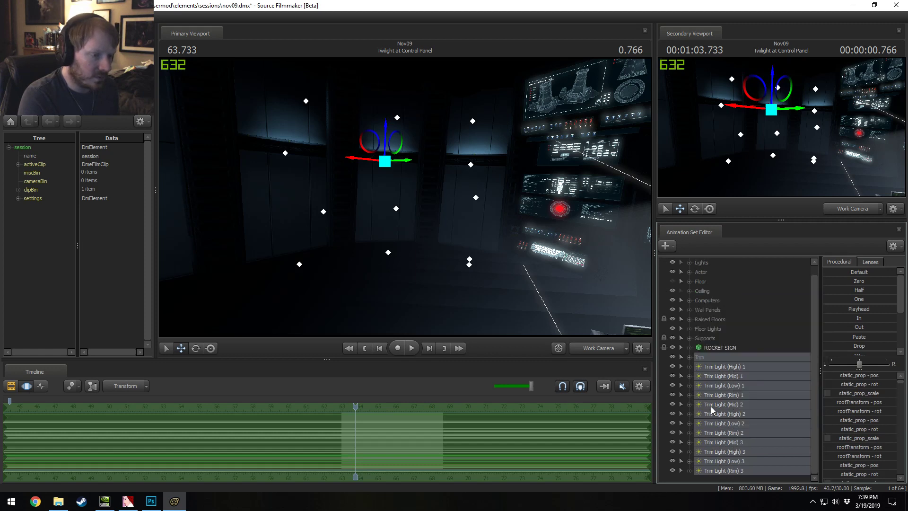
pyautogui.click(723, 367)
pyautogui.keyDown('shift'); pyautogui.click(723, 472); pyautogui.keyUp('shift')
pyautogui.moveTo(723, 471); pyautogui.dragTo(712, 359)
# Step: Duplicate all trims and trim lights in the Trim group and lower the copies to the base of the wall panels
pyautogui.rightClick(717, 409)
pyautogui.click(743, 459)
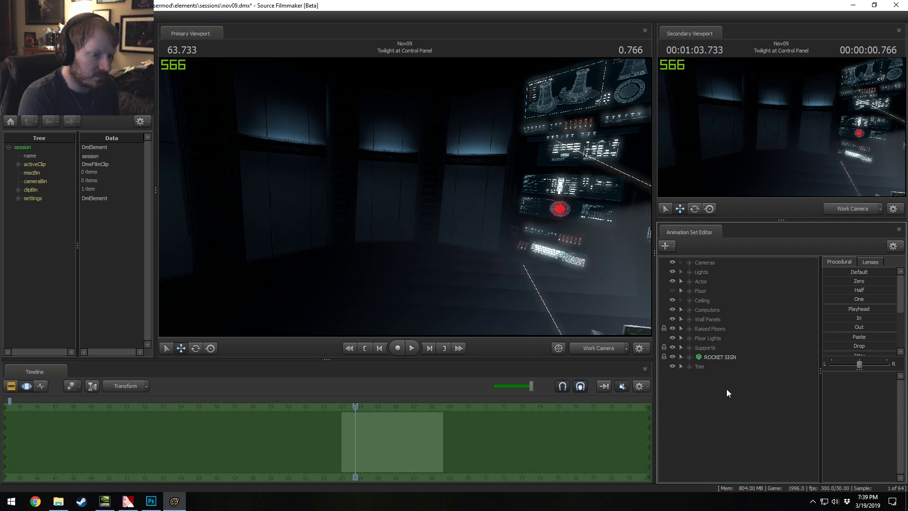
pyautogui.keyDown('shift'); pyautogui.click(721, 471); pyautogui.keyUp('shift')
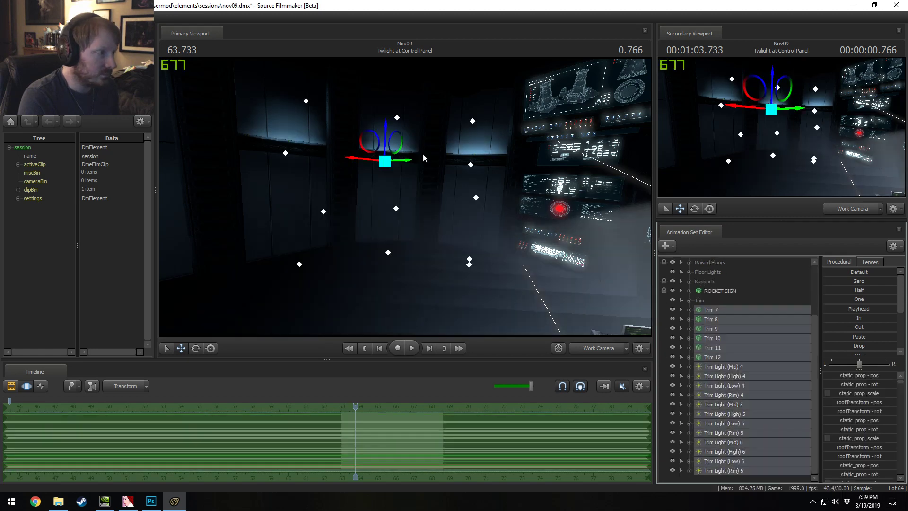
pyautogui.moveTo(387, 127); pyautogui.dragTo(383, 205)
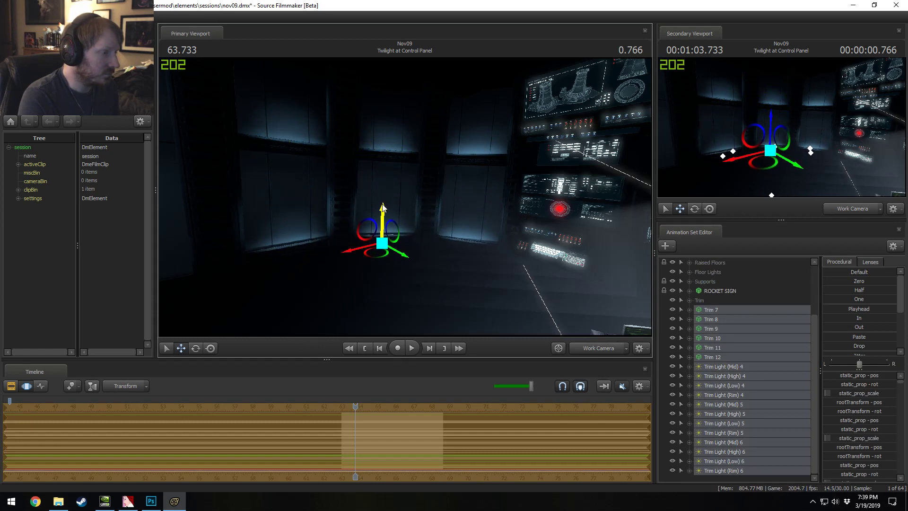
# Step: Check the lowered copies around the room and delete Trim 7 to Trim 12 together with trim light sets 4, 5 and 6
pyautogui.moveTo(509, 197); pyautogui.dragTo(649, 154)
pyautogui.press('s')
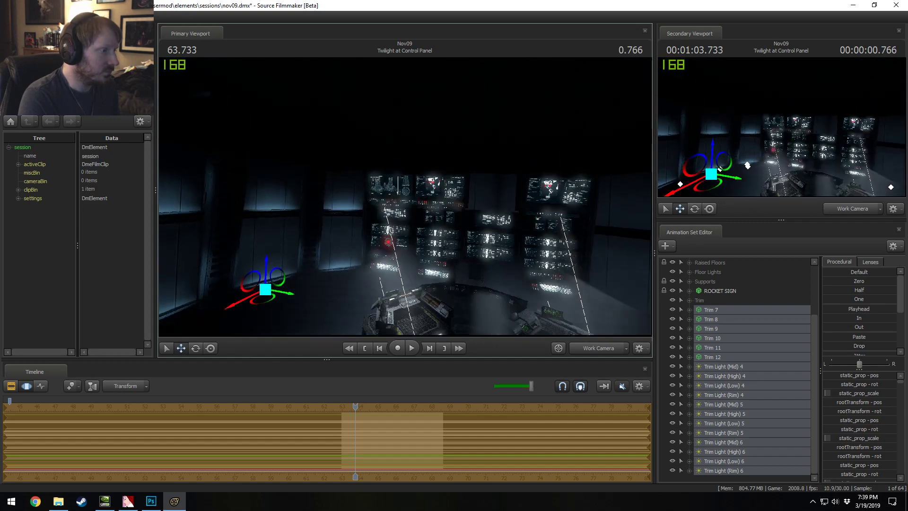
pyautogui.moveTo(456, 173); pyautogui.dragTo(405, 197)
pyautogui.press('F2')
pyautogui.press('a')
pyautogui.press('x')
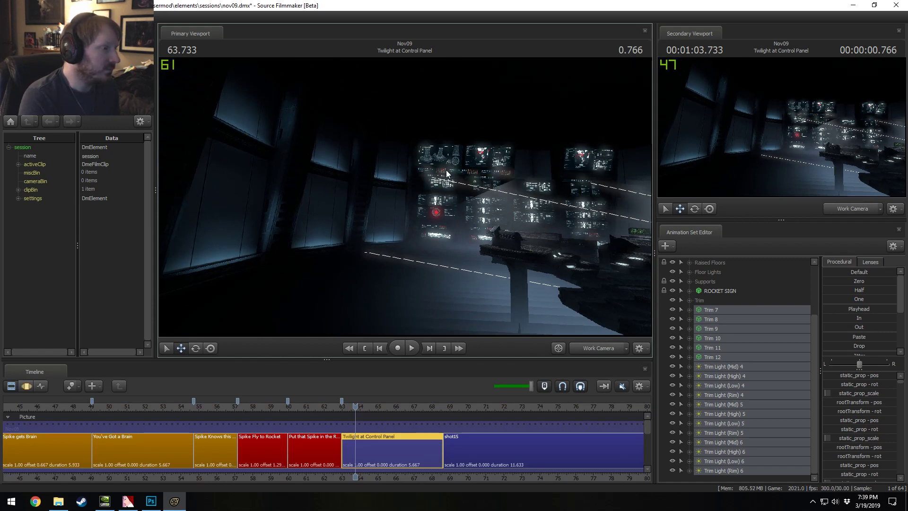
pyautogui.rightClick(746, 332)
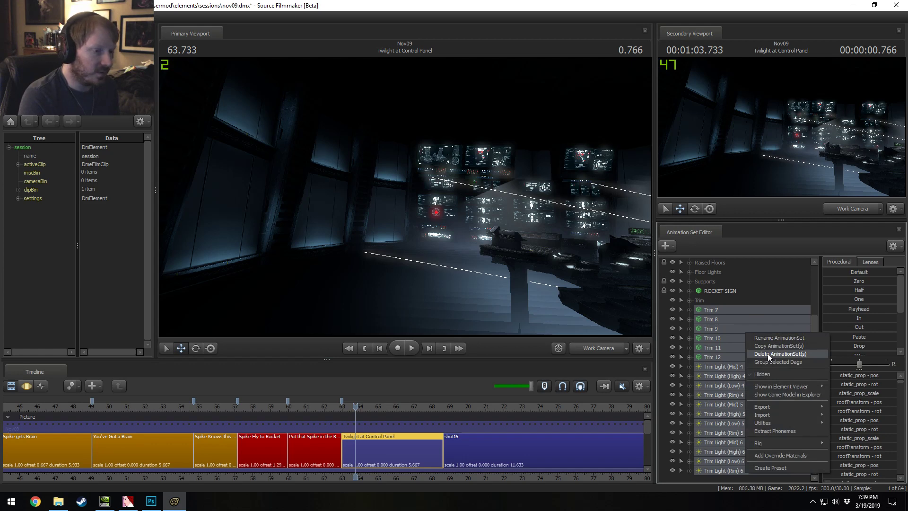
pyautogui.click(768, 354)
# Step: Bring the Music and Ambient sound tracks into view in the timeline and save the session
pyautogui.moveTo(258, 208); pyautogui.dragTo(257, 208)
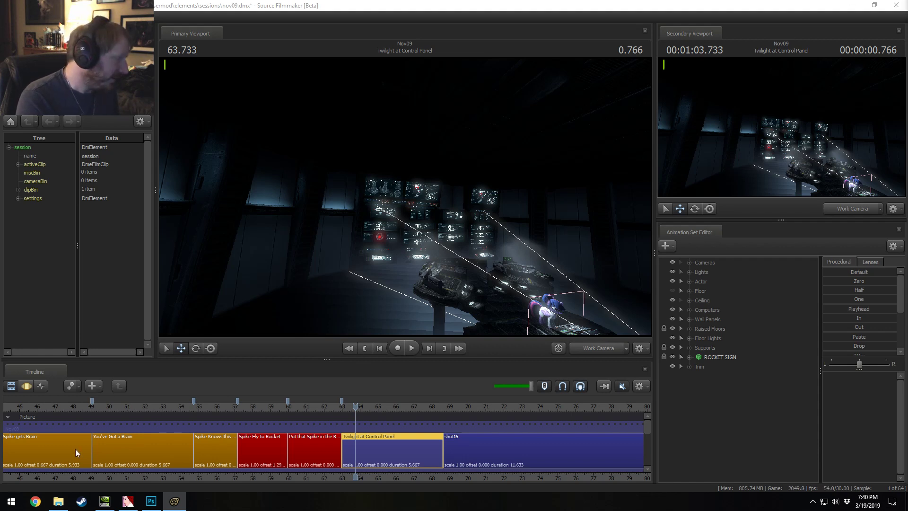
pyautogui.moveTo(646, 430); pyautogui.dragTo(648, 450)
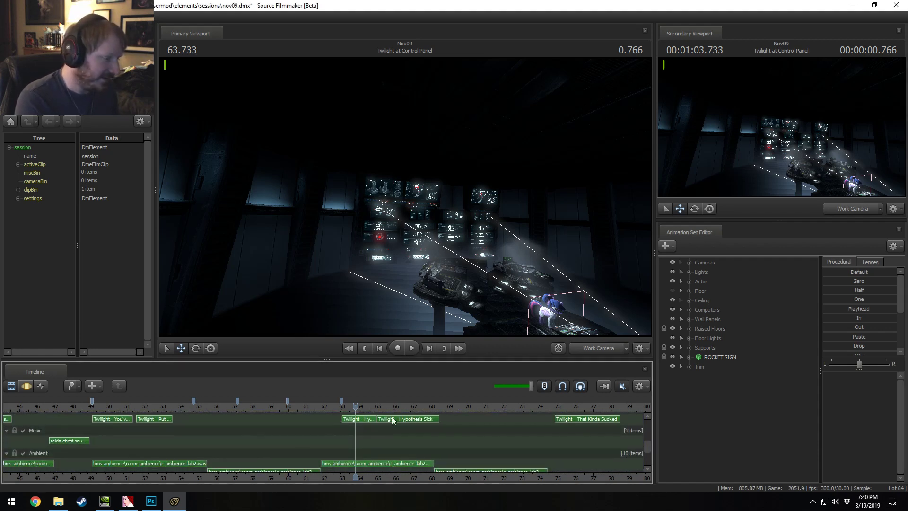
pyautogui.hotkey('ctrl', 's')
# Step: Try to add a sound clip to the Music track, filtering the WAV files by "jazz"
pyautogui.rightClick(245, 441)
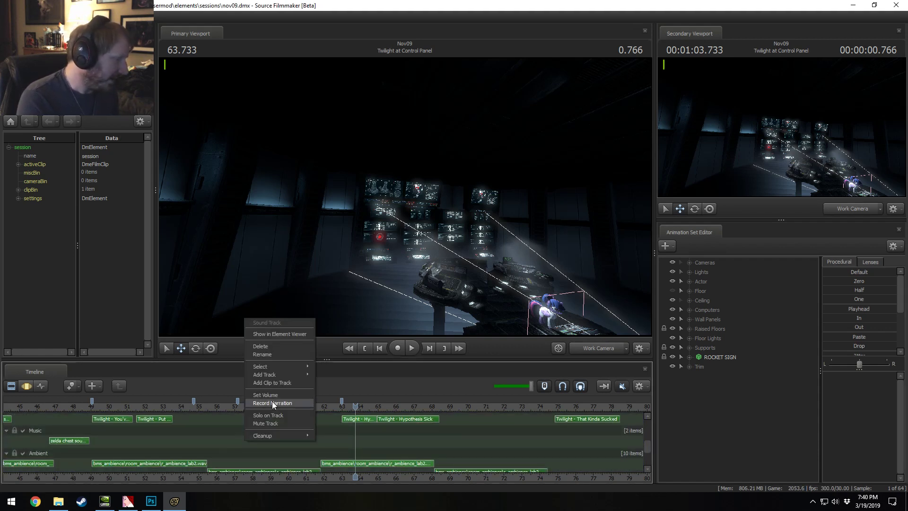
pyautogui.click(273, 383)
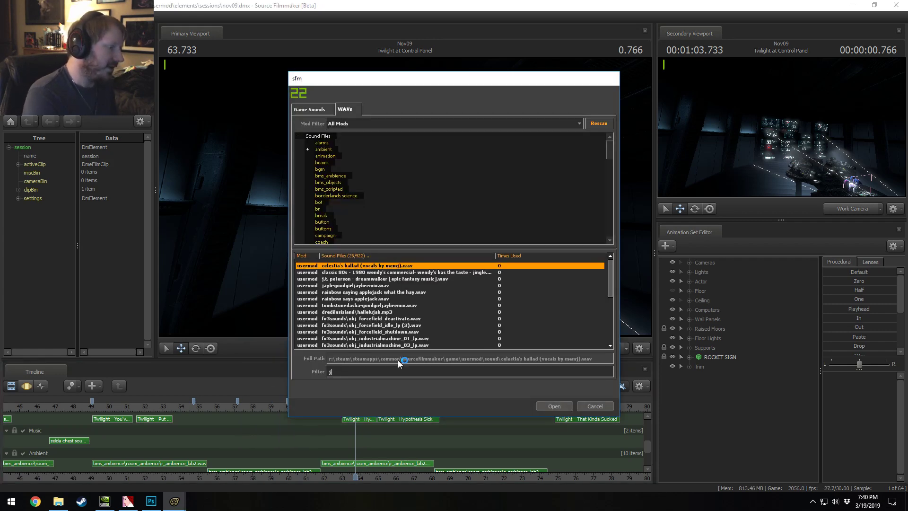
pyautogui.write('zz')
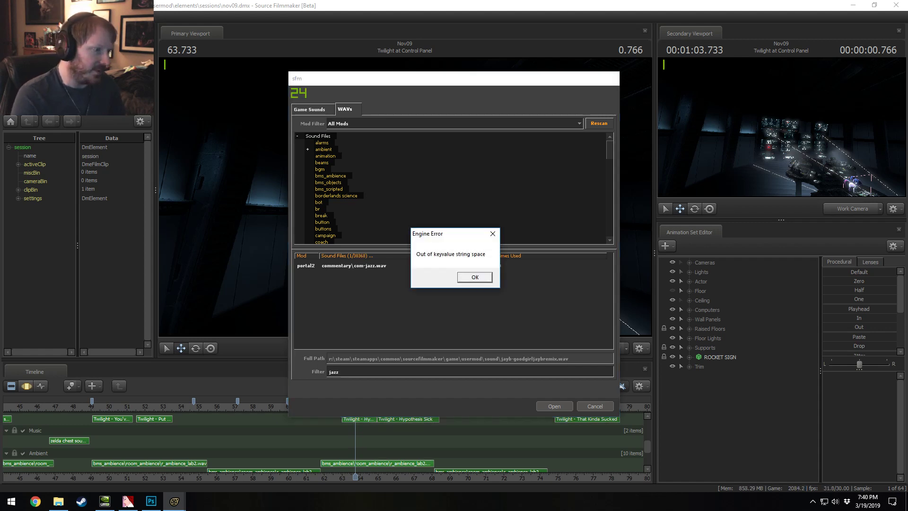
pyautogui.press('Return')
# Step: Relaunch Source Filmmaker, decline the autosave and reopen the recent session nov09.dmx without removing the unsubscribed item
pyautogui.rightClick(82, 502)
pyautogui.click(54, 244)
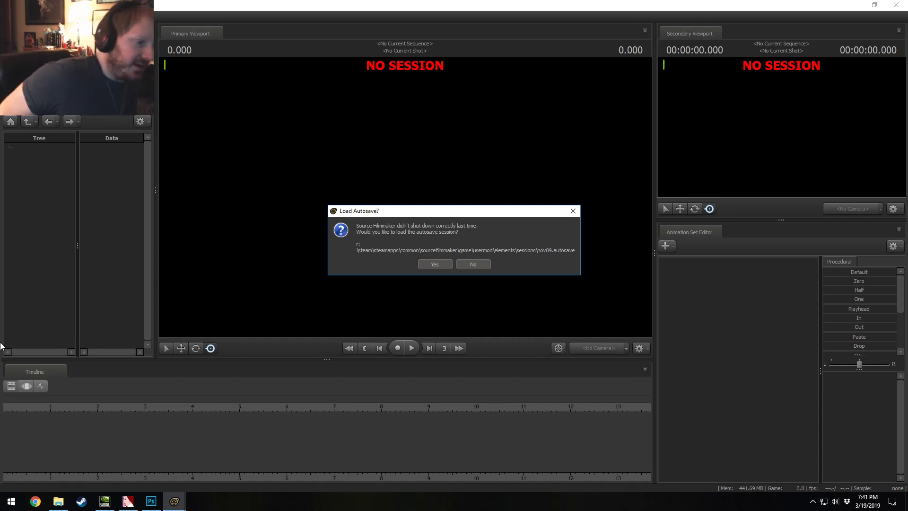
pyautogui.click(466, 263)
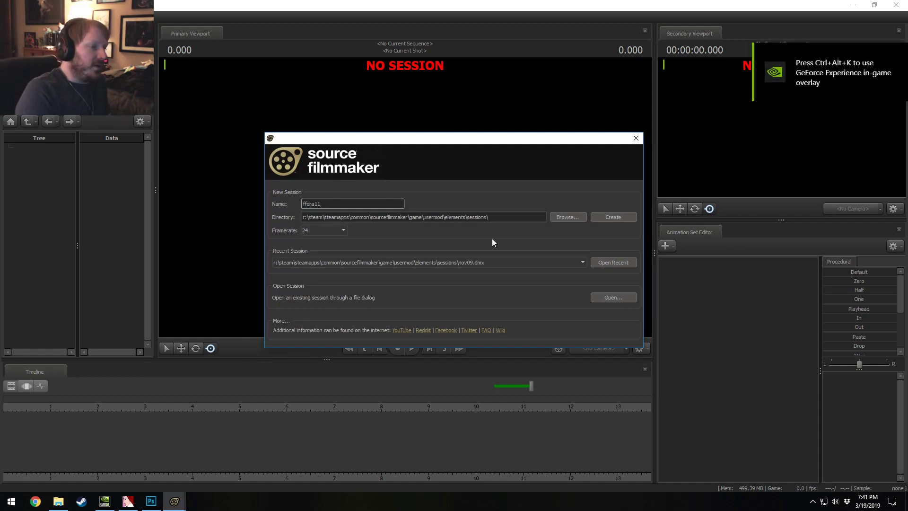
pyautogui.click(611, 261)
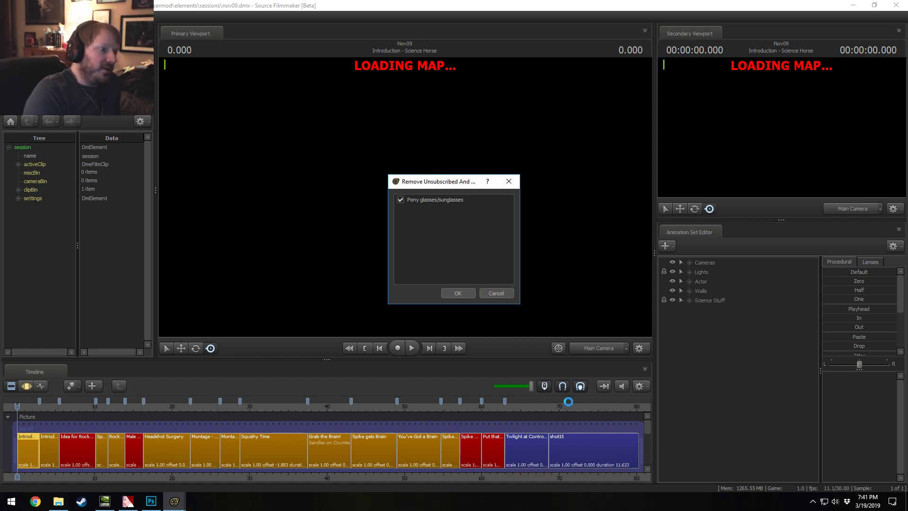
pyautogui.click(505, 293)
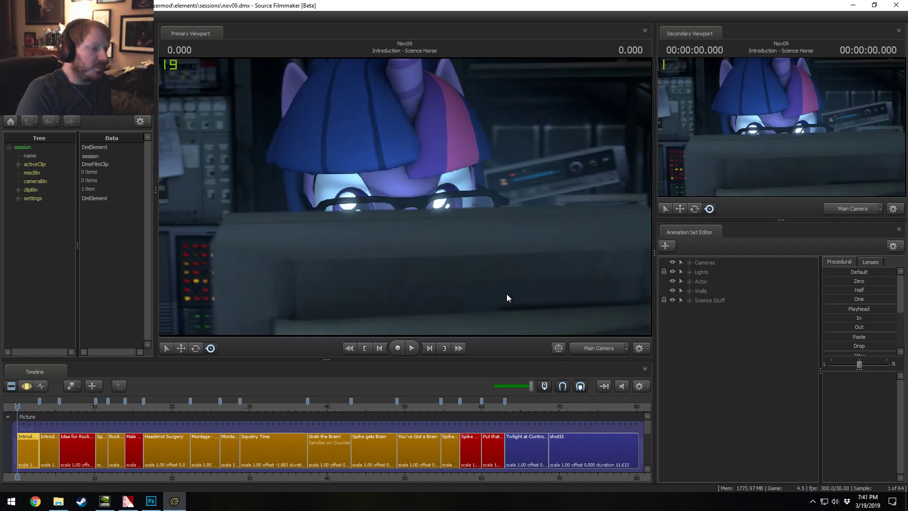
# Step: Move the playhead to 67.200 in the Twilight at Control Panel shot and fly the Work Camera round to the lit wall panels
pyautogui.click(538, 409)
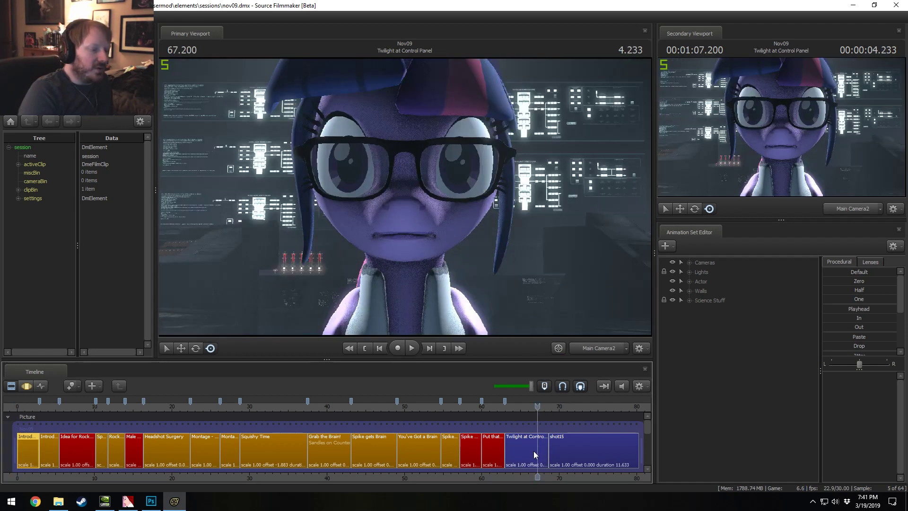
pyautogui.keyDown('ctrl'); pyautogui.click(609, 348); pyautogui.keyUp('ctrl')
pyautogui.moveTo(571, 303); pyautogui.dragTo(571, 246)
pyautogui.press('s')
pyautogui.moveTo(405, 198); pyautogui.dragTo(405, 198)
pyautogui.press('s')
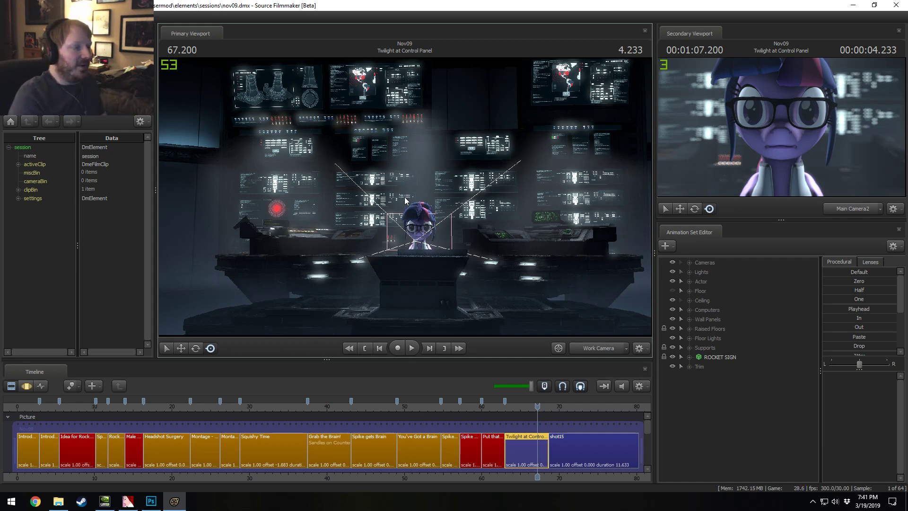
pyautogui.moveTo(339, 122); pyautogui.dragTo(405, 197)
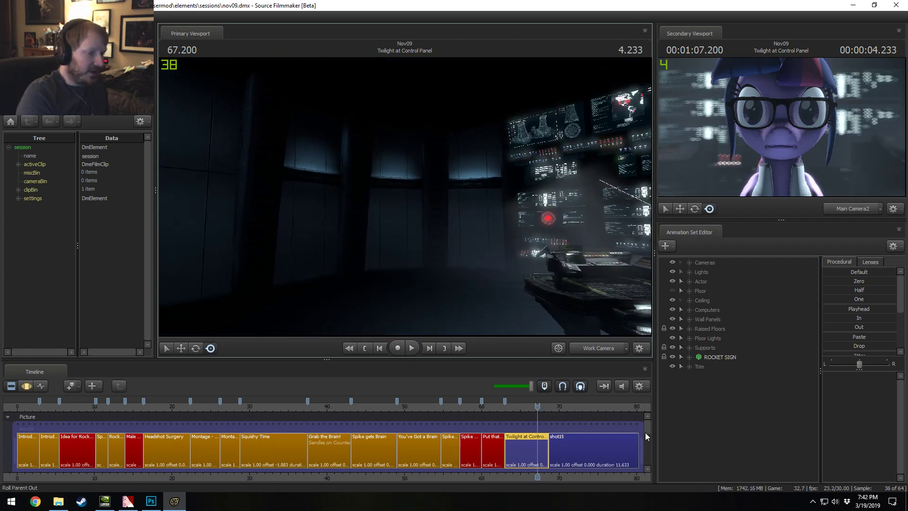
# Step: Browse for a clip to add to the Music track, filtering the WAV files by "jazz" and checking several results
pyautogui.moveTo(648, 433); pyautogui.dragTo(651, 444)
pyautogui.click(650, 447)
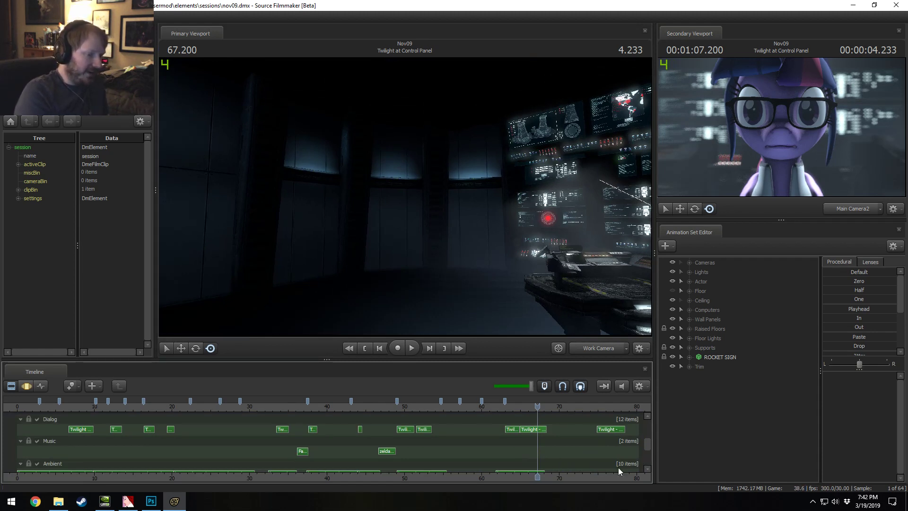
pyautogui.moveTo(631, 468); pyautogui.dragTo(555, 468, button='middle')
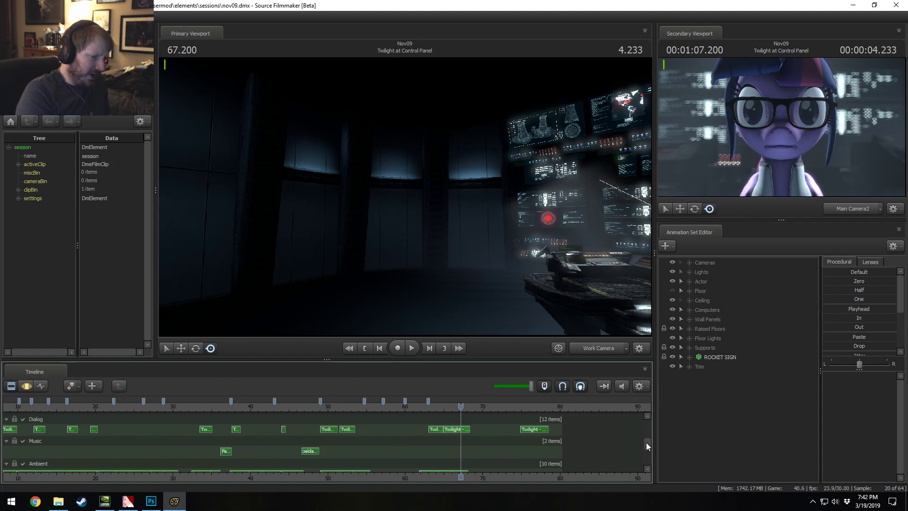
pyautogui.moveTo(647, 445); pyautogui.dragTo(646, 438)
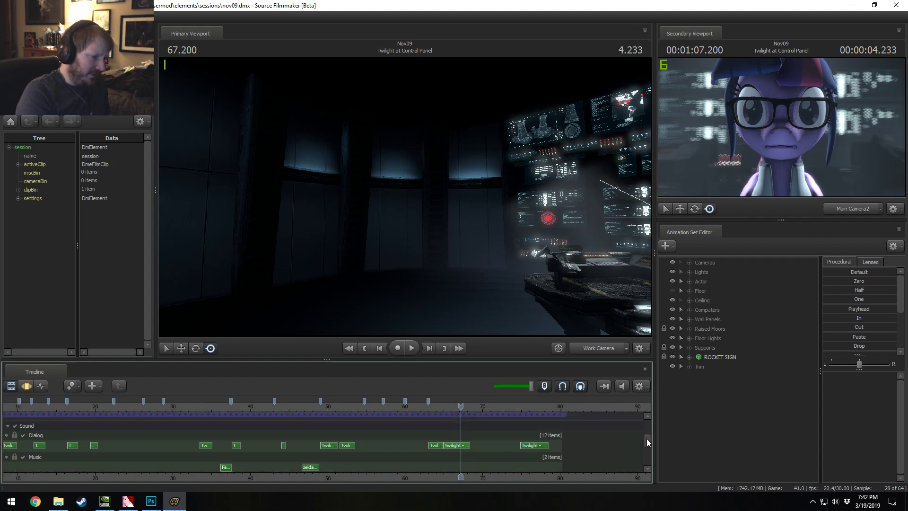
pyautogui.rightClick(446, 470)
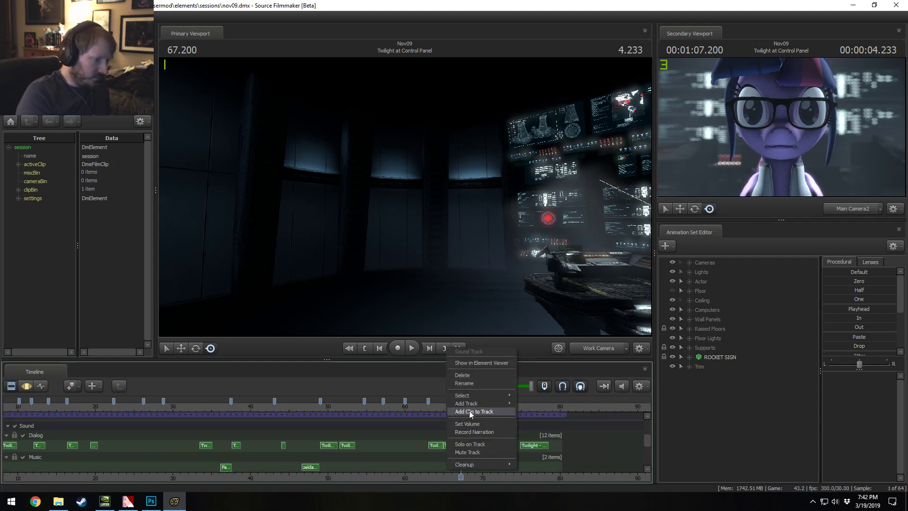
pyautogui.click(470, 411)
pyautogui.write('ja')
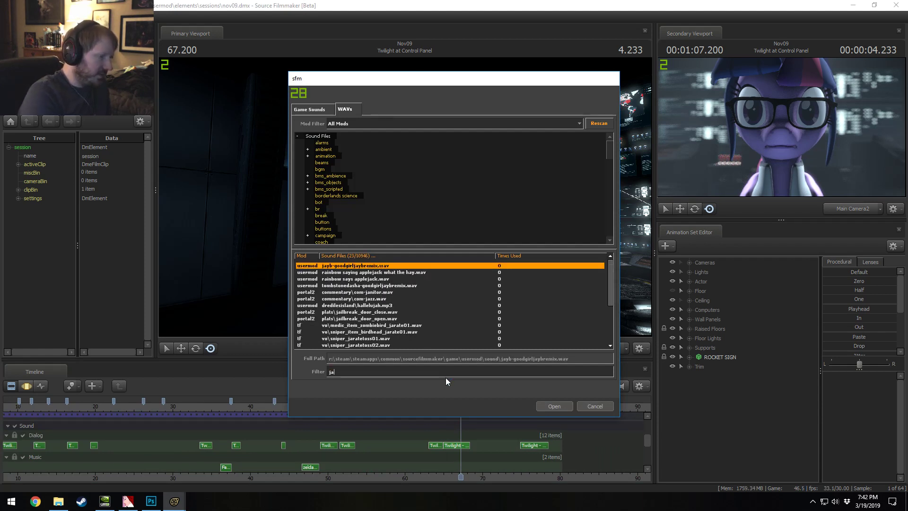
pyautogui.write('zz')
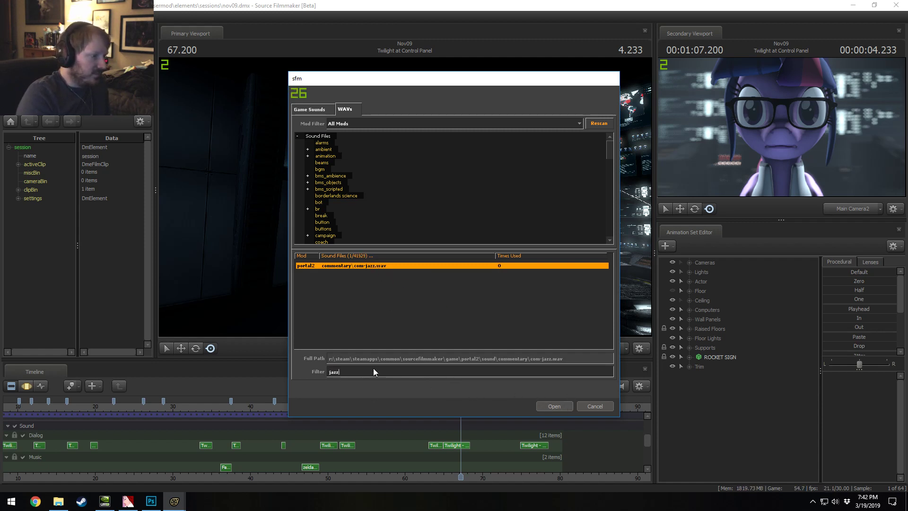
pyautogui.click(410, 273)
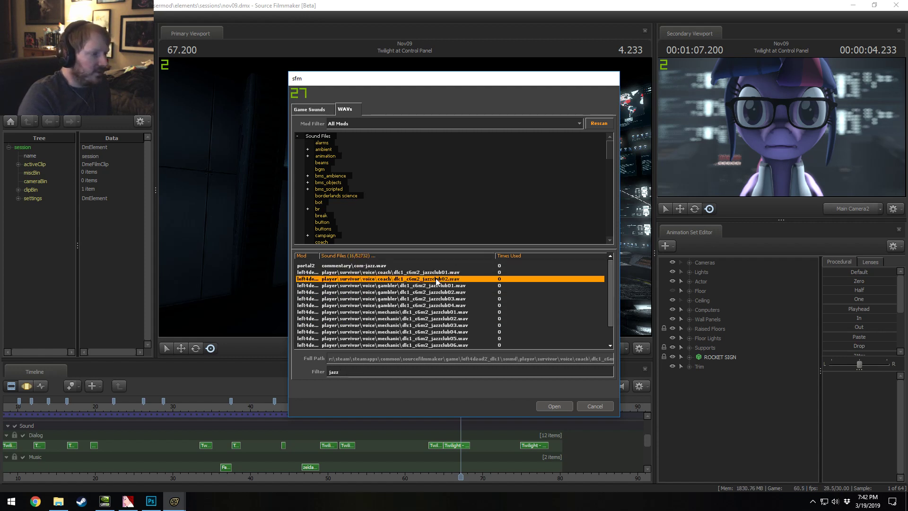
pyautogui.click(442, 286)
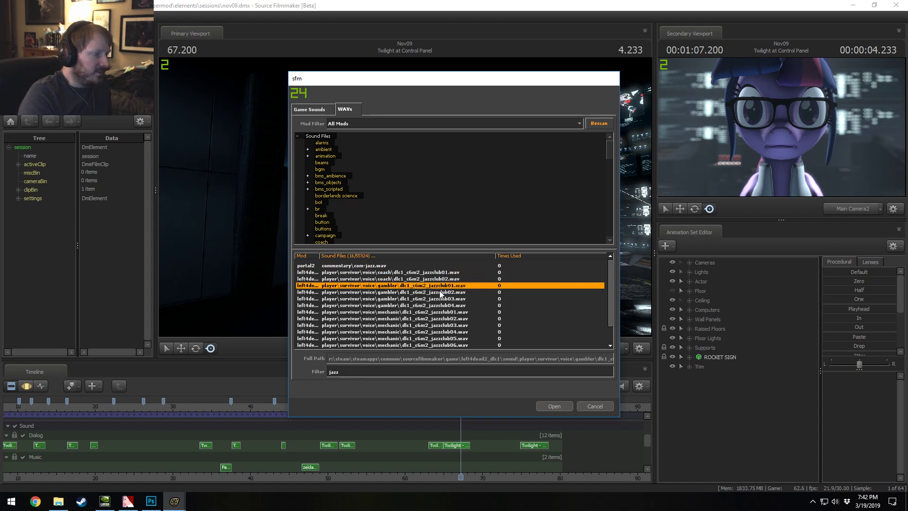
pyautogui.click(439, 292)
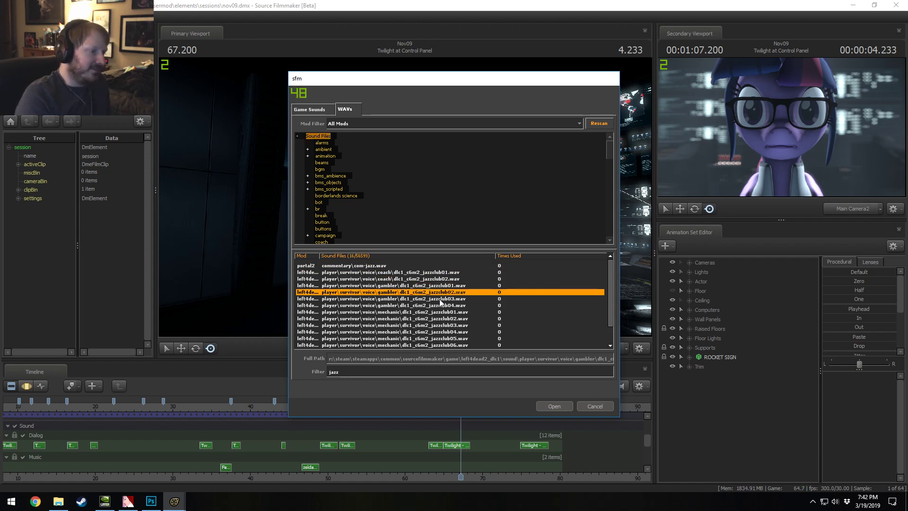
pyautogui.scroll(-1, 440, 299)
# Step: Filter the WAV files by "smooth" and check several of the listed sounds
pyautogui.moveTo(369, 372); pyautogui.dragTo(303, 377)
pyautogui.write('smooth')
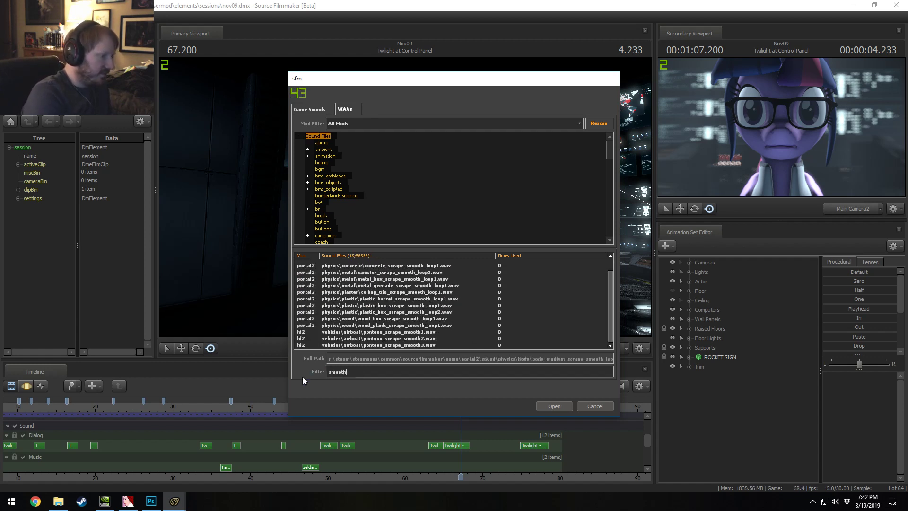
pyautogui.click(401, 286)
pyautogui.click(402, 312)
pyautogui.click(402, 340)
pyautogui.scroll(-1, 403, 340)
pyautogui.click(406, 335)
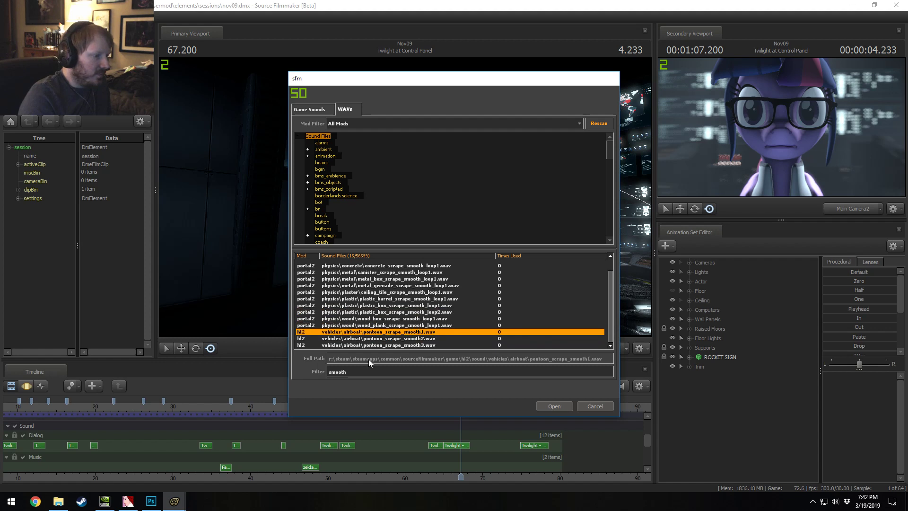
# Step: Filter the sounds by "jazz" again, clear the filter to check the full list, and close the browser without adding a clip
pyautogui.moveTo(366, 371); pyautogui.dragTo(313, 373)
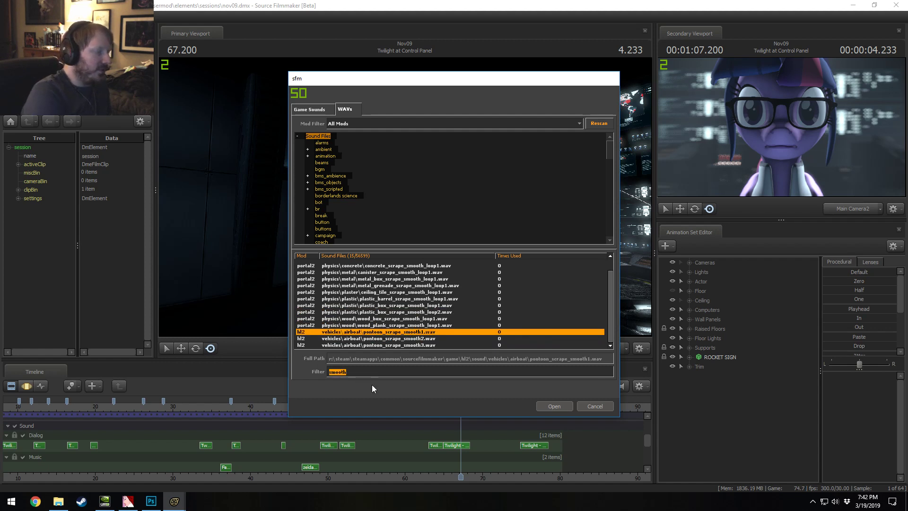
pyautogui.write('jazz')
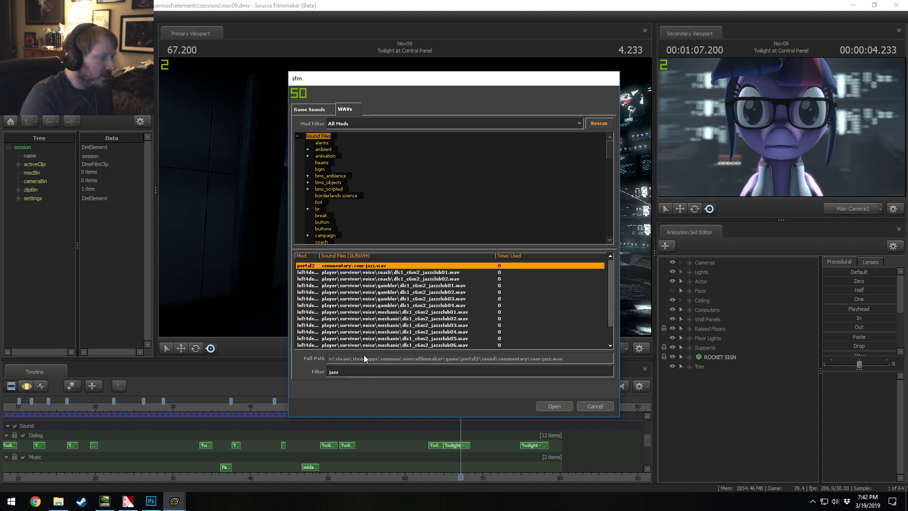
pyautogui.press('BackSpace')
pyautogui.press('BackSpace')
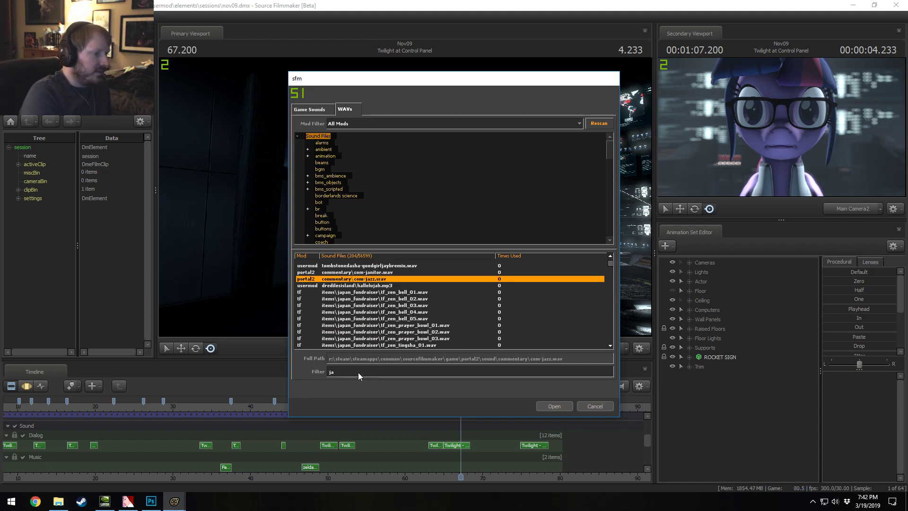
pyautogui.press('BackSpace')
pyautogui.press('BackSpace')
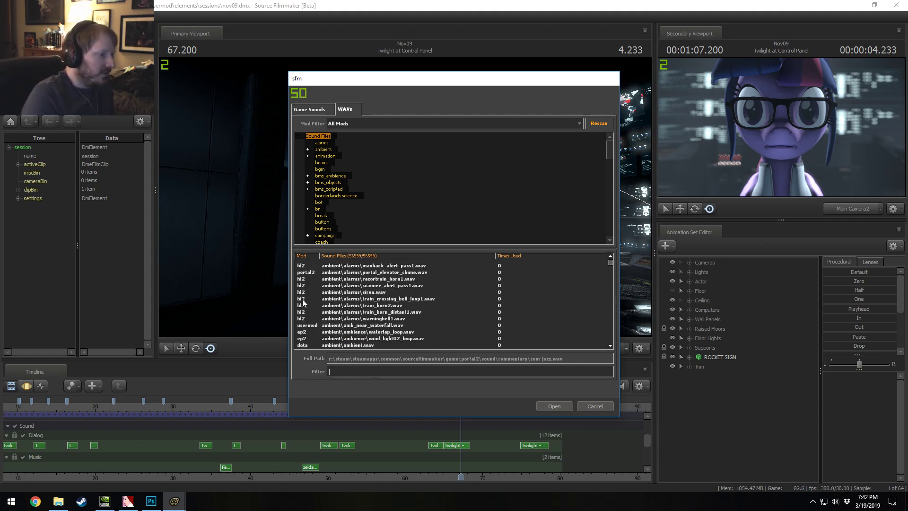
pyautogui.click(383, 279)
pyautogui.click(407, 305)
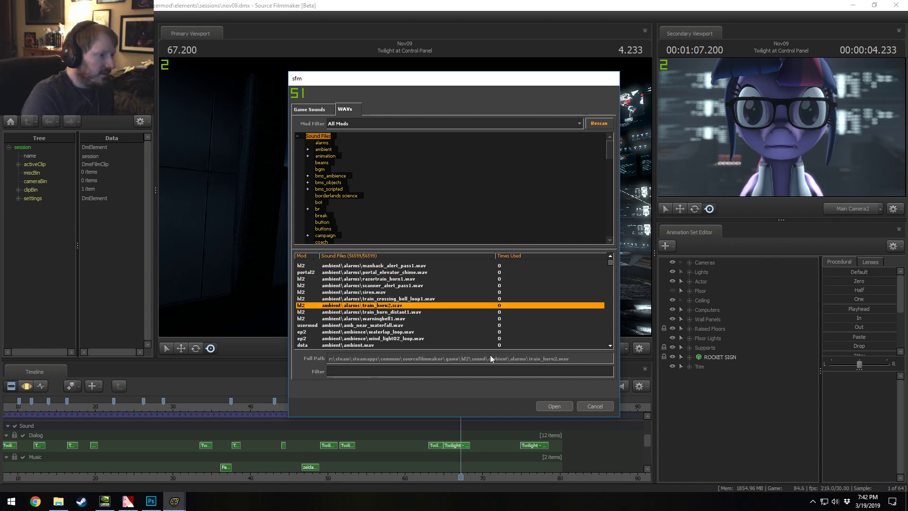
pyautogui.click(598, 404)
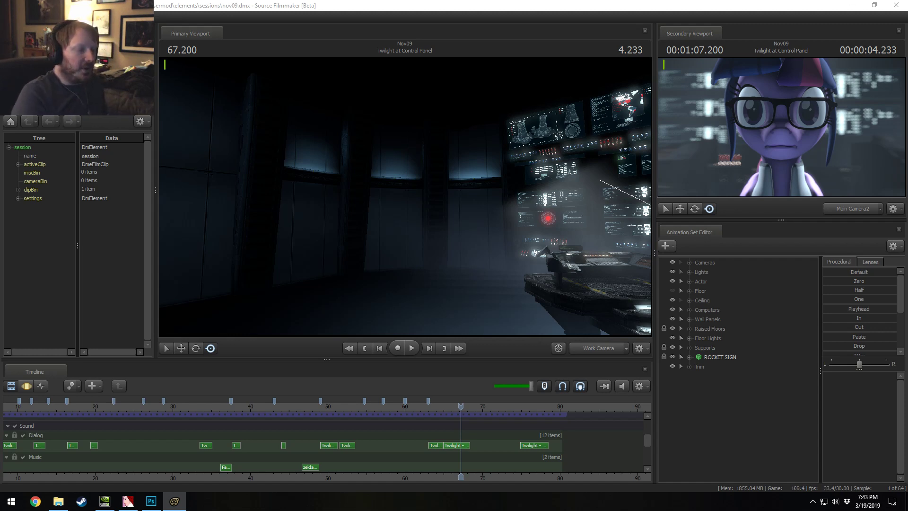
# Step: Bring the Picture track into view, play back the Twilight at Control Panel shot from near its start, and leave the playhead at 64.966
pyautogui.moveTo(645, 444); pyautogui.dragTo(648, 435)
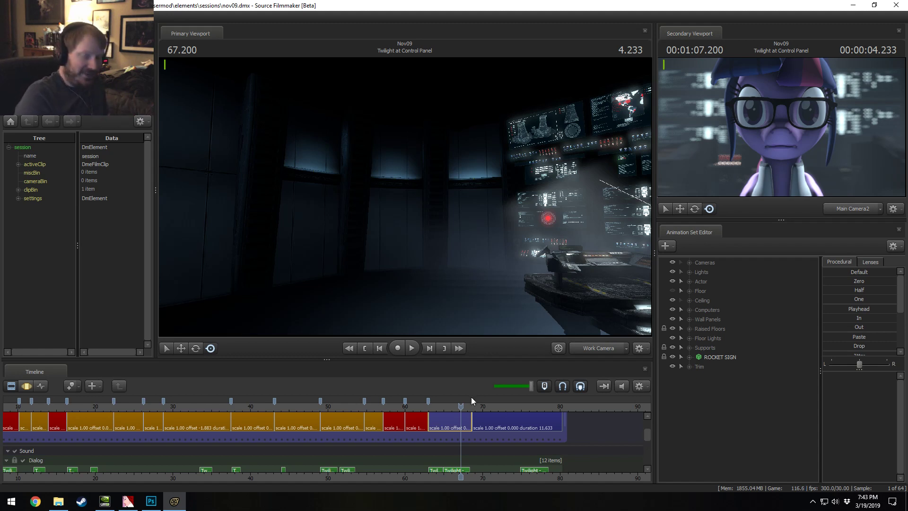
pyautogui.scroll(5, 485, 447)
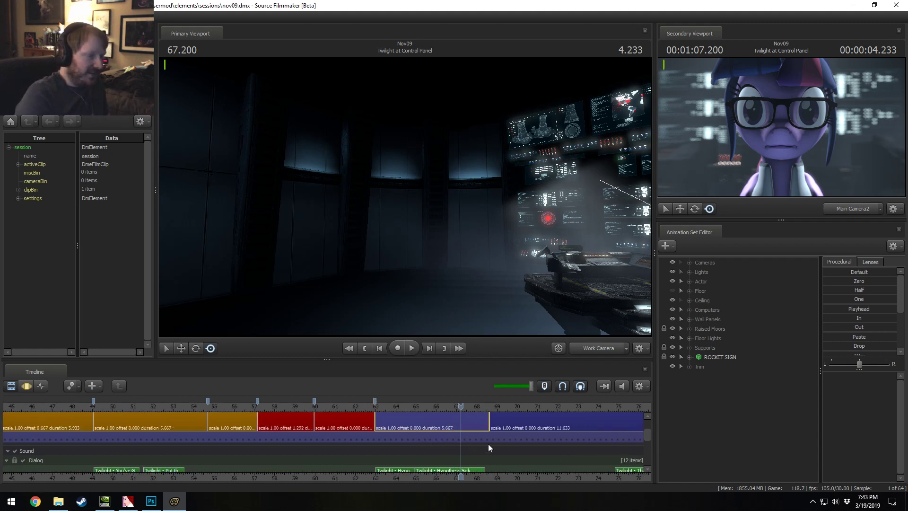
pyautogui.moveTo(650, 438); pyautogui.dragTo(644, 430)
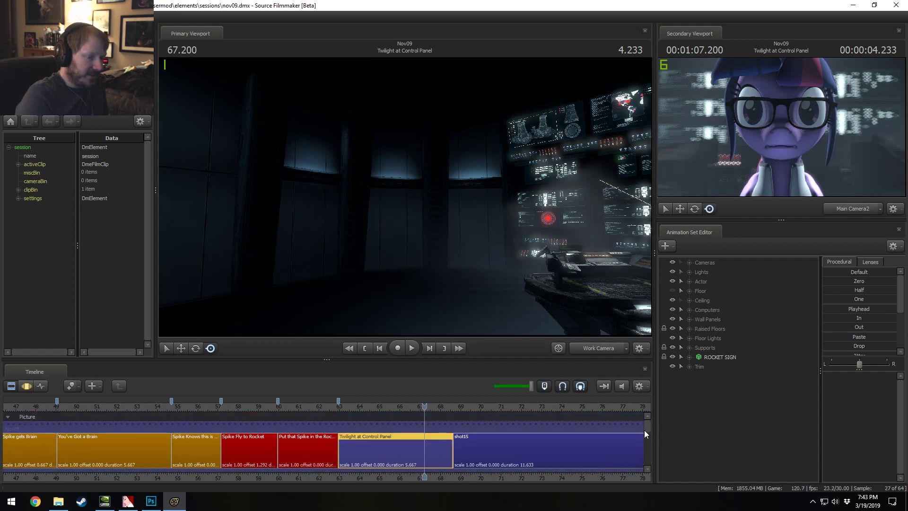
pyautogui.click(369, 409)
pyautogui.press('space')
pyautogui.press('space')
pyautogui.click(355, 409)
pyautogui.press('space')
pyautogui.press('space')
pyautogui.click(344, 410)
pyautogui.press('space')
pyautogui.moveTo(344, 411); pyautogui.dragTo(280, 410)
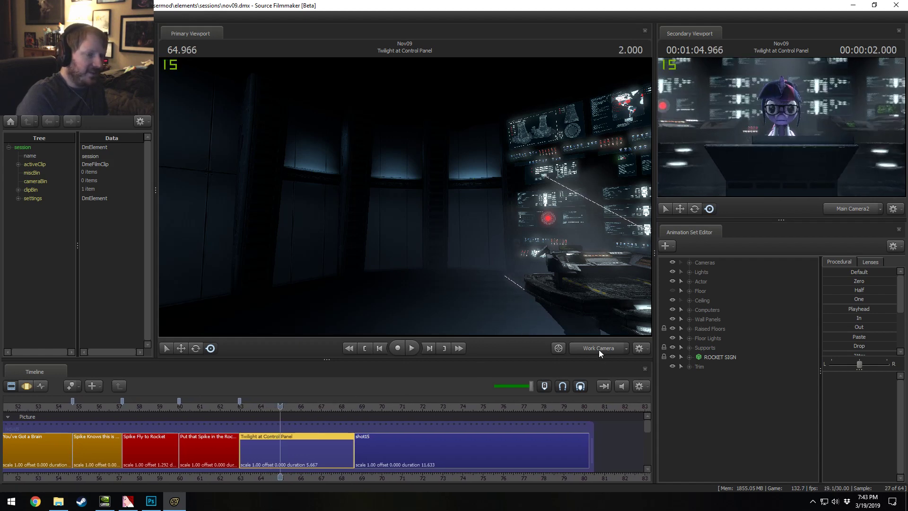
# Step: Frame the lit wall panels and the opposite wall with the Work Camera and copy all lights in the Trim group through Trim Light (Rim) 3
pyautogui.moveTo(470, 249); pyautogui.dragTo(584, 256)
pyautogui.press('w')
pyautogui.moveTo(387, 231); pyautogui.dragTo(472, 194)
pyautogui.press('s')
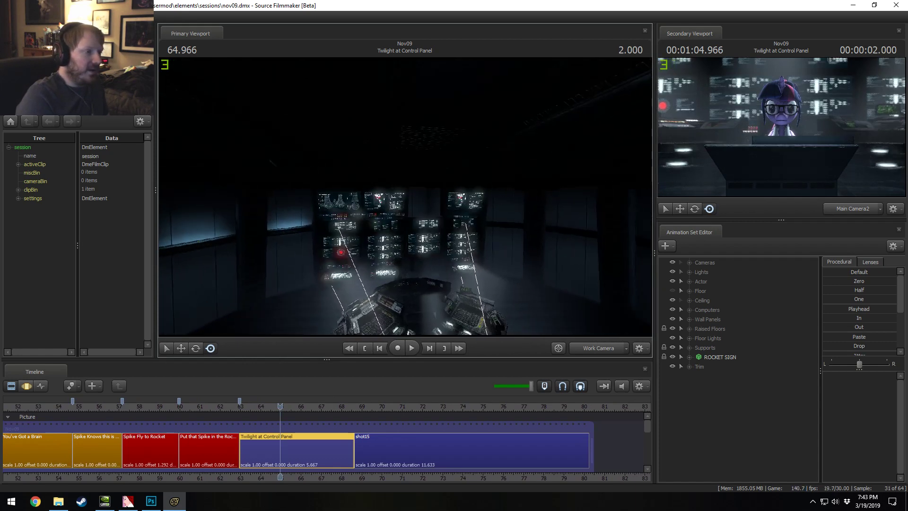
pyautogui.moveTo(405, 196); pyautogui.dragTo(392, 196)
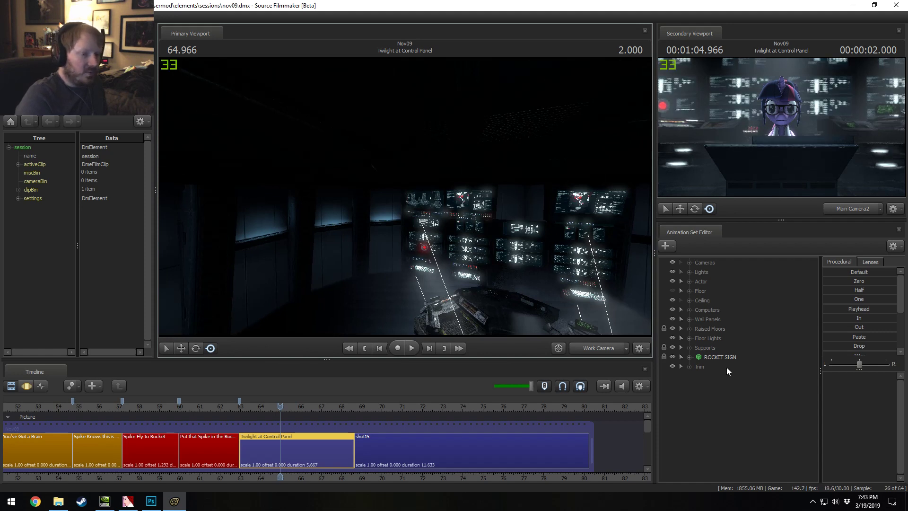
pyautogui.click(689, 366)
pyautogui.scroll(-3, 693, 368)
pyautogui.click(738, 367)
pyautogui.keyDown('shift'); pyautogui.click(744, 470); pyautogui.keyUp('shift')
pyautogui.rightClick(745, 469)
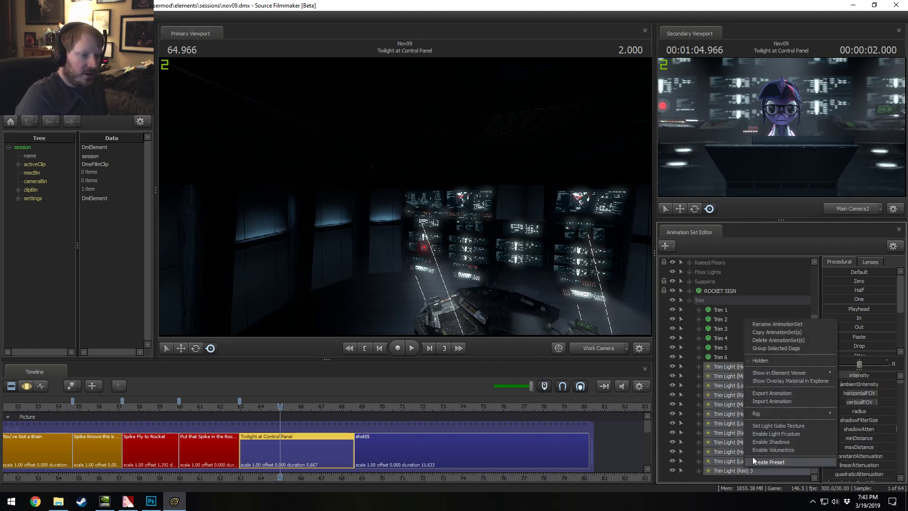
pyautogui.click(773, 334)
# Step: Collapse the Trim group and paste the copied trim lights into the Animation Set Editor
pyautogui.click(689, 300)
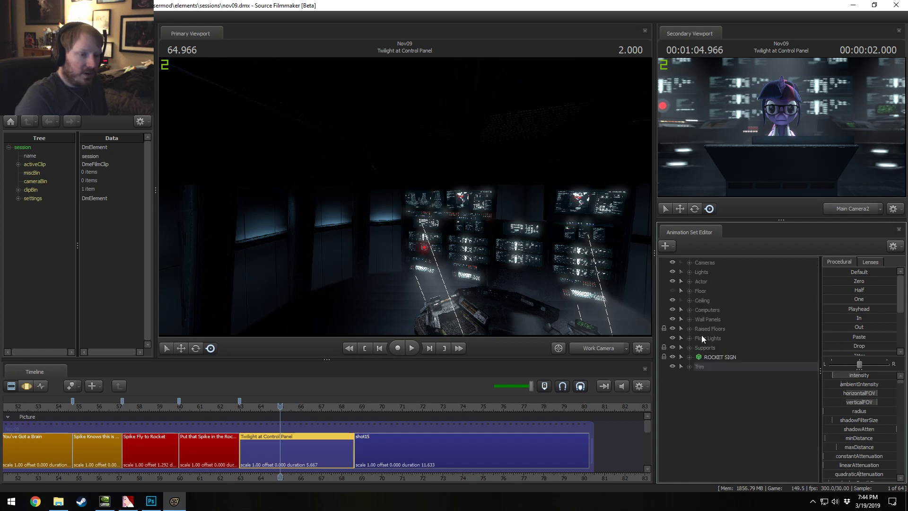
pyautogui.rightClick(723, 414)
pyautogui.click(742, 462)
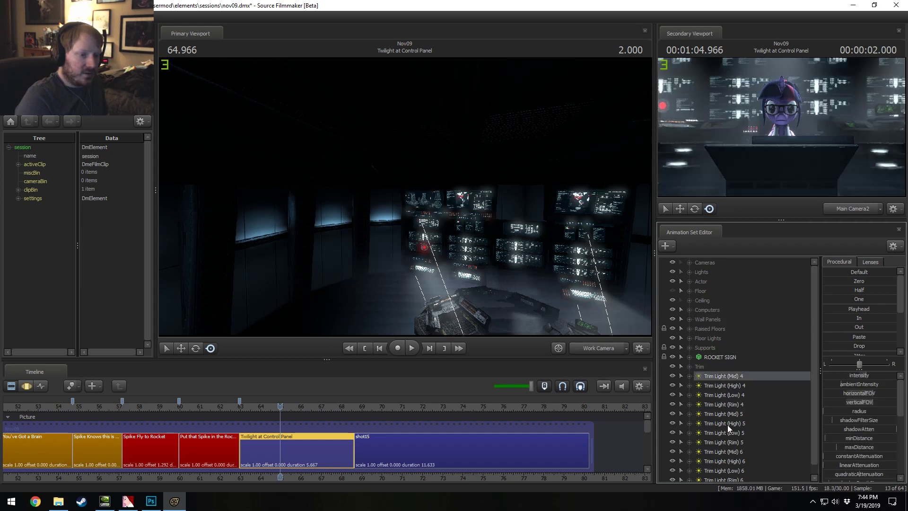
# Step: Select the pasted lights from Trim Light (Mid) 4 to Trim Light (Rim) 6 and rotate them together round to the opposite side of the room
pyautogui.keyDown('shift'); pyautogui.click(732, 471); pyautogui.keyUp('shift')
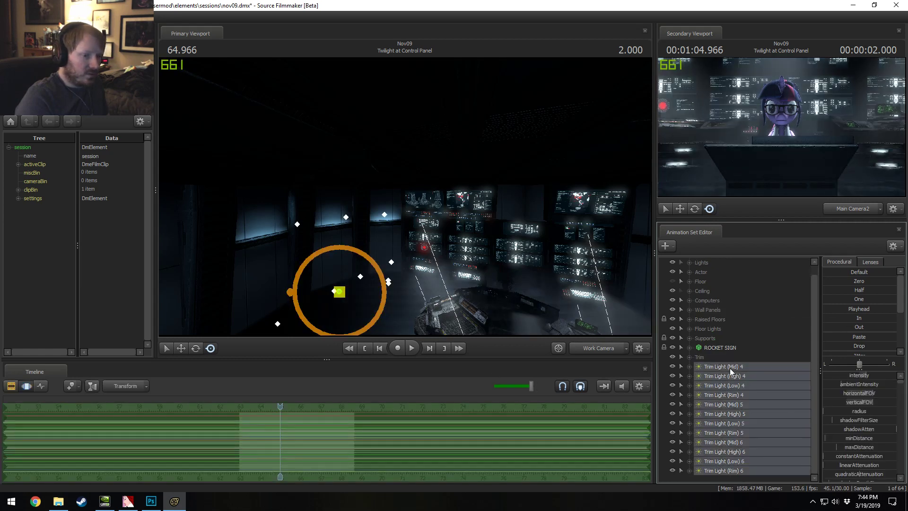
pyautogui.press('e')
pyautogui.rightClick(338, 298)
pyautogui.click(355, 306)
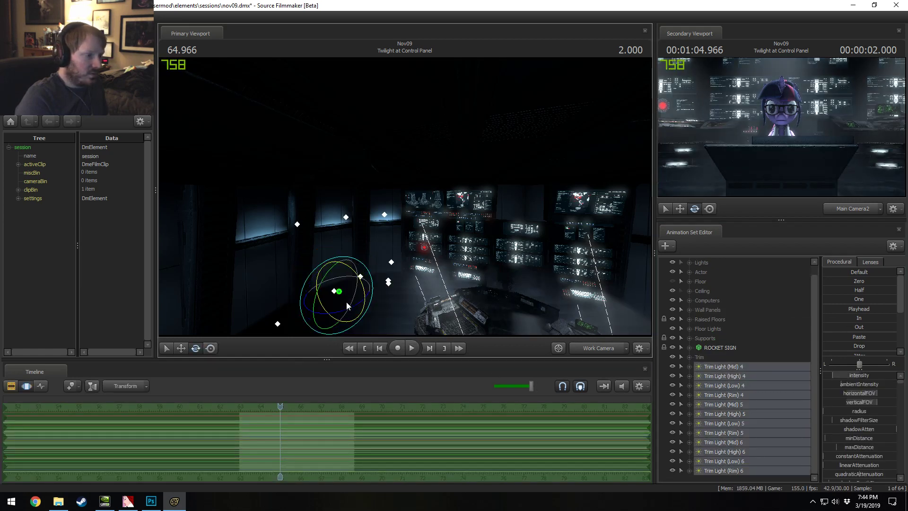
pyautogui.moveTo(339, 316); pyautogui.dragTo(619, 332)
pyautogui.press('w')
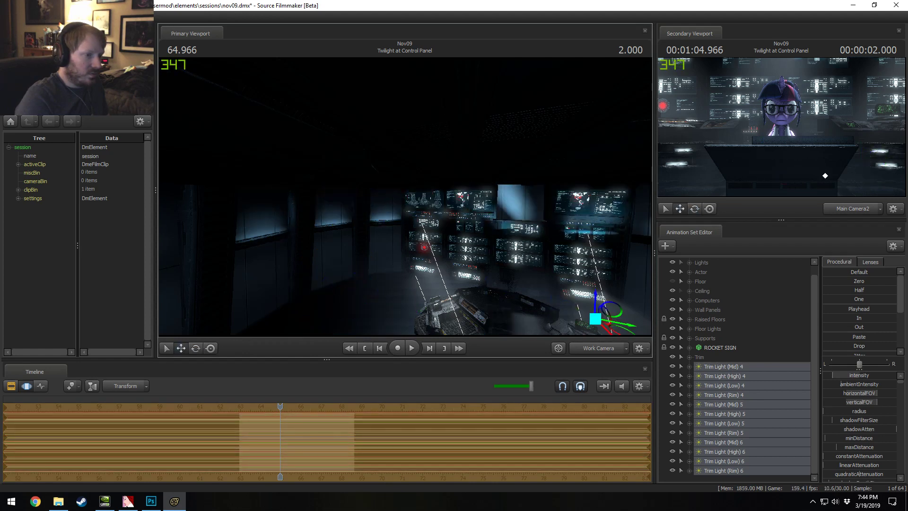
# Step: Turn the Work Camera to the opposite wall and adjust the rotation and position of the pasted lights against its panels
pyautogui.moveTo(473, 237); pyautogui.dragTo(615, 279)
pyautogui.moveTo(393, 236); pyautogui.dragTo(407, 199)
pyautogui.press('e')
pyautogui.rightClick(443, 256)
pyautogui.click(444, 259)
pyautogui.press('w')
pyautogui.press('w')
pyautogui.moveTo(452, 309); pyautogui.dragTo(453, 304)
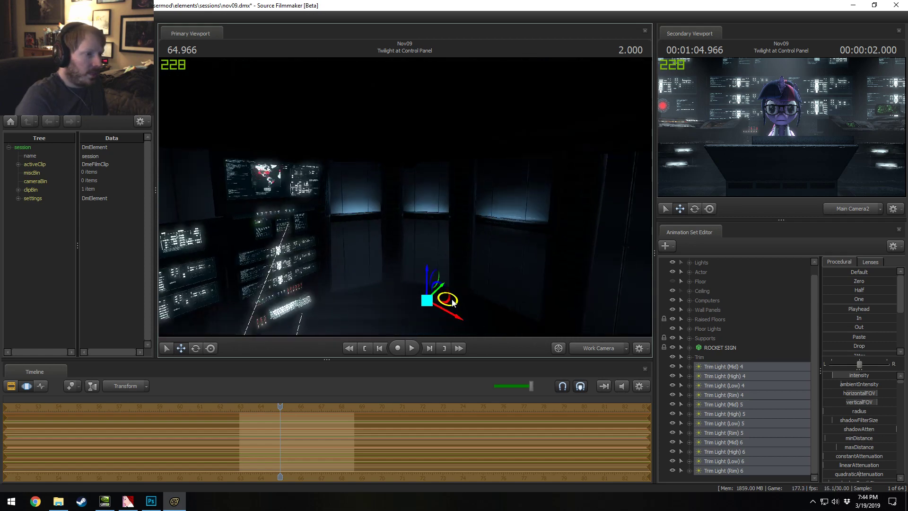
# Step: Look through Trim Light (Mid) 4 and Trim Light (High) 4 in the primary viewport to check their aim at the wall panel
pyautogui.click(727, 366)
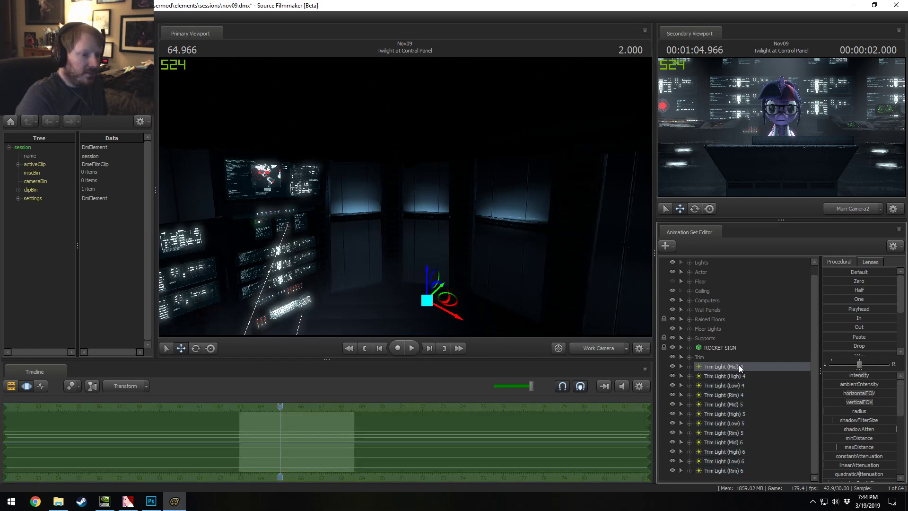
pyautogui.moveTo(740, 366); pyautogui.dragTo(519, 257)
pyautogui.moveTo(405, 196); pyautogui.dragTo(405, 197)
pyautogui.doubleClick(728, 376)
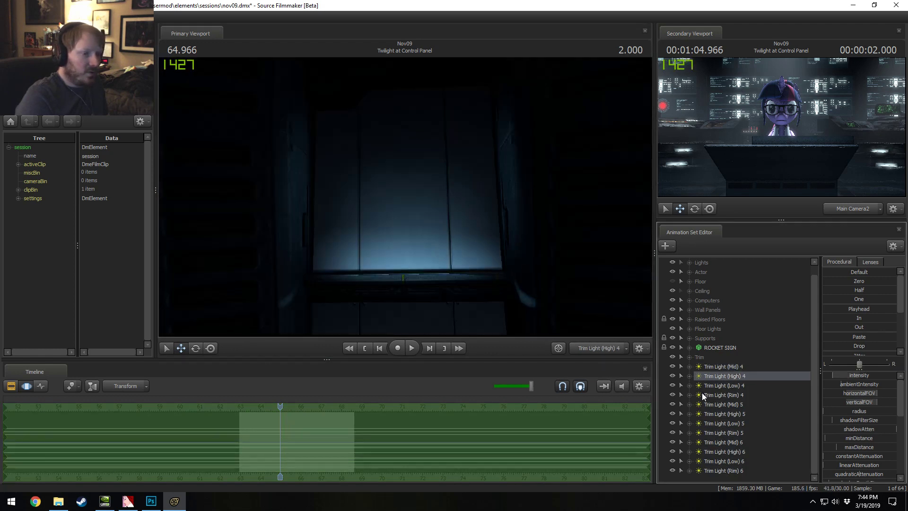
# Step: Select Trim Light (Mid) 4 to Trim Light (Rim) 6 and fine-tune their shared position against the wall panels in the Work Camera view
pyautogui.keyDown('shift'); pyautogui.click(731, 470); pyautogui.keyUp('shift')
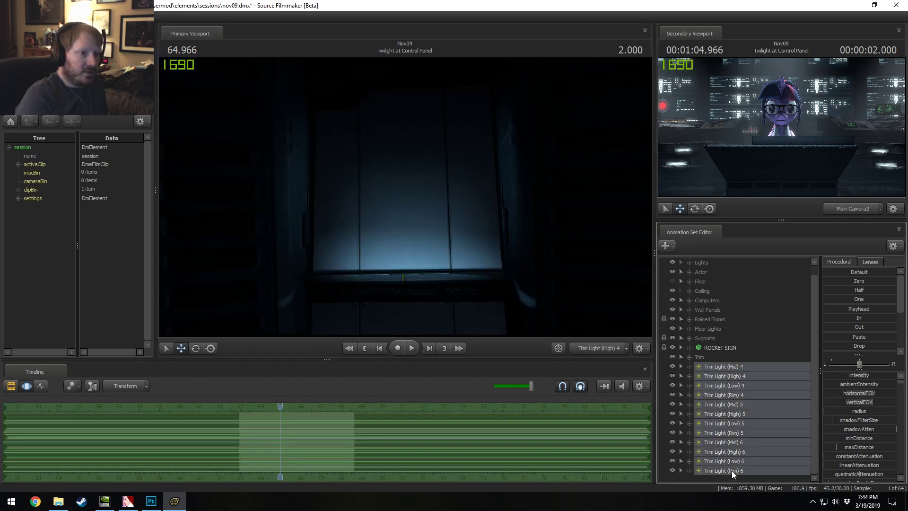
pyautogui.click(850, 211)
pyautogui.moveTo(819, 194); pyautogui.dragTo(820, 198)
pyautogui.moveTo(776, 170); pyautogui.dragTo(793, 149)
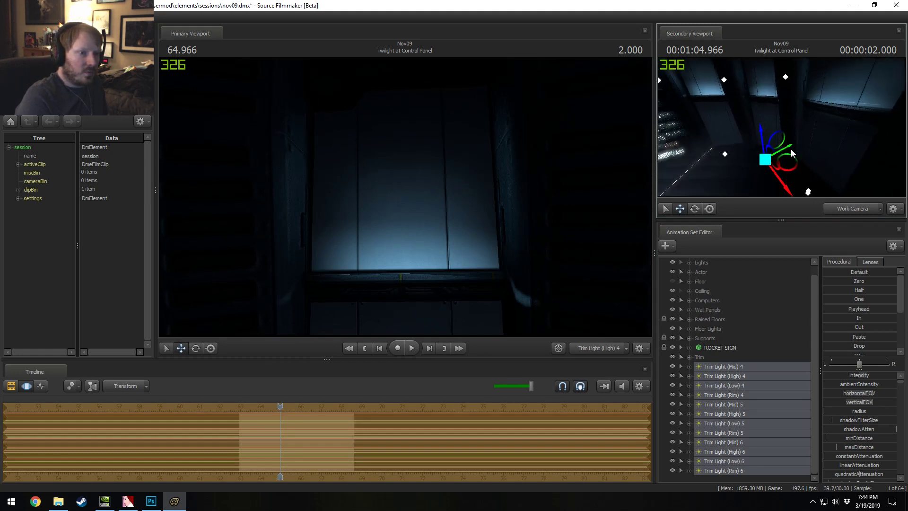
pyautogui.moveTo(777, 112); pyautogui.dragTo(777, 110)
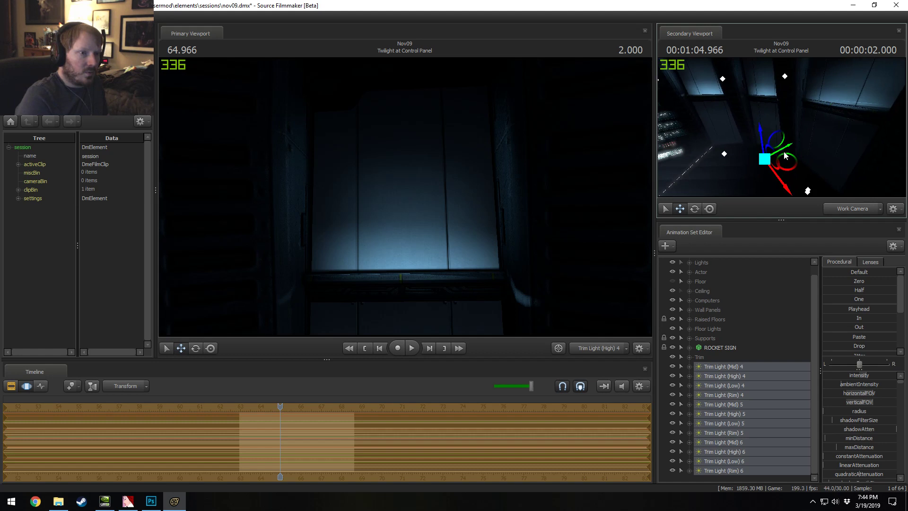
pyautogui.moveTo(788, 151); pyautogui.dragTo(785, 151)
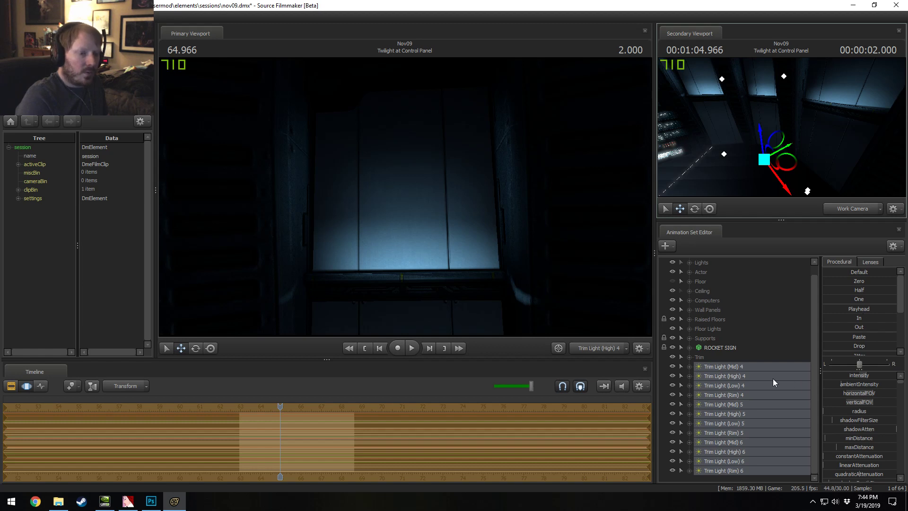
# Step: Look through the Mid, High, Low and Rim trim lights numbered 4 and nudge their aim to centre on the wall panel
pyautogui.click(743, 366)
pyautogui.moveTo(525, 255); pyautogui.dragTo(525, 255)
pyautogui.press('a')
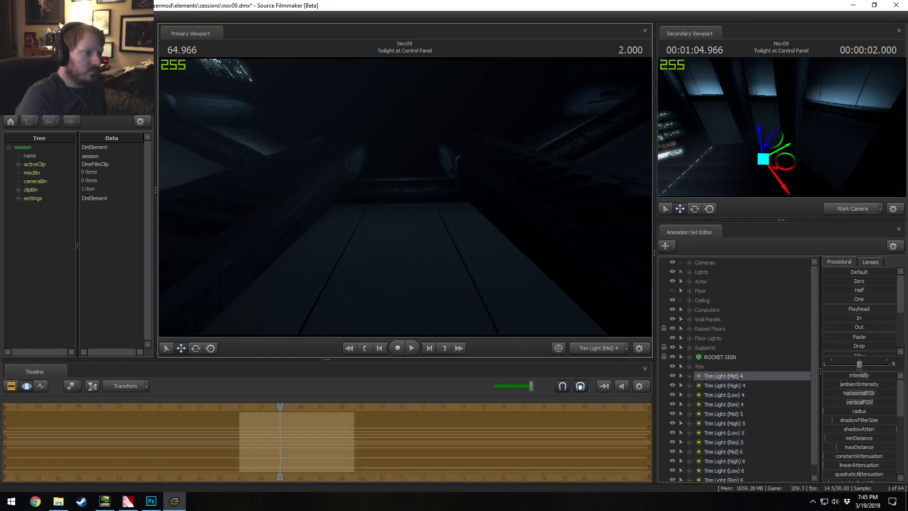
pyautogui.click(765, 387)
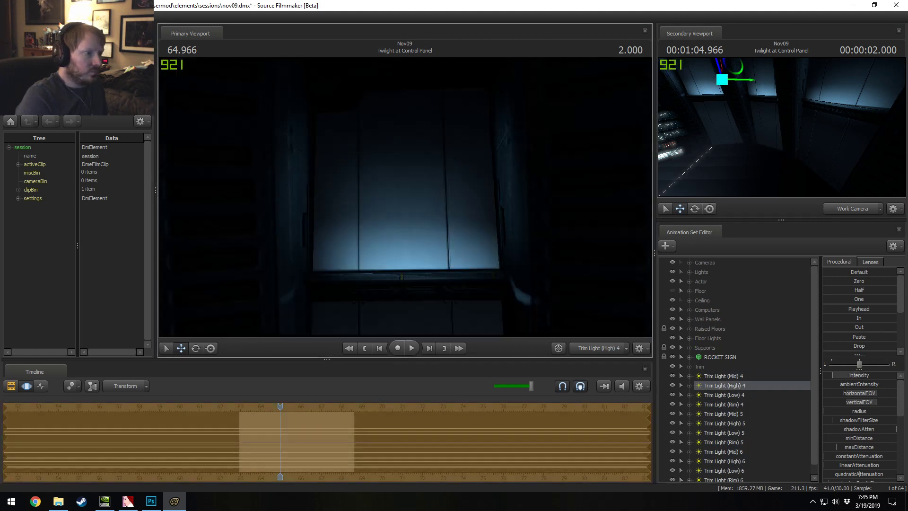
pyautogui.press('d')
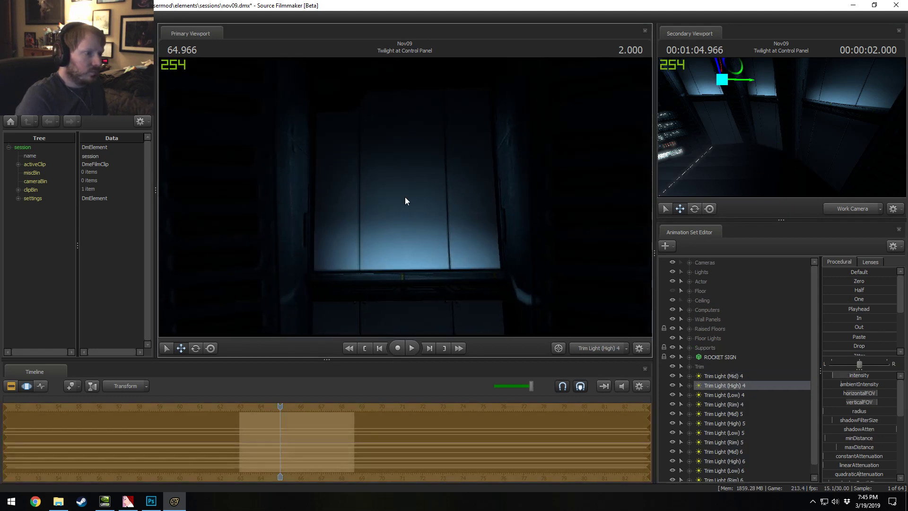
pyautogui.click(741, 396)
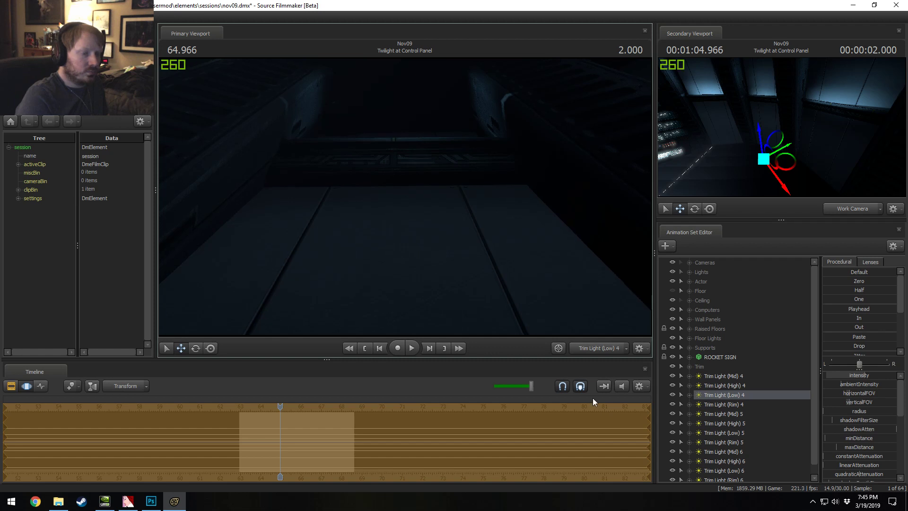
pyautogui.click(737, 405)
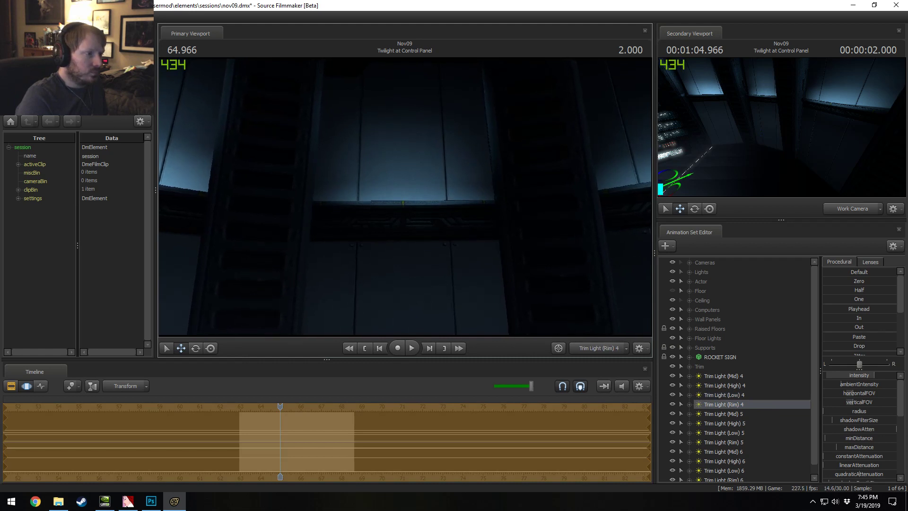
# Step: Look through the Mid, High, Low and Rim trim lights numbered 5 and nudge them into line with their wall panel
pyautogui.click(726, 416)
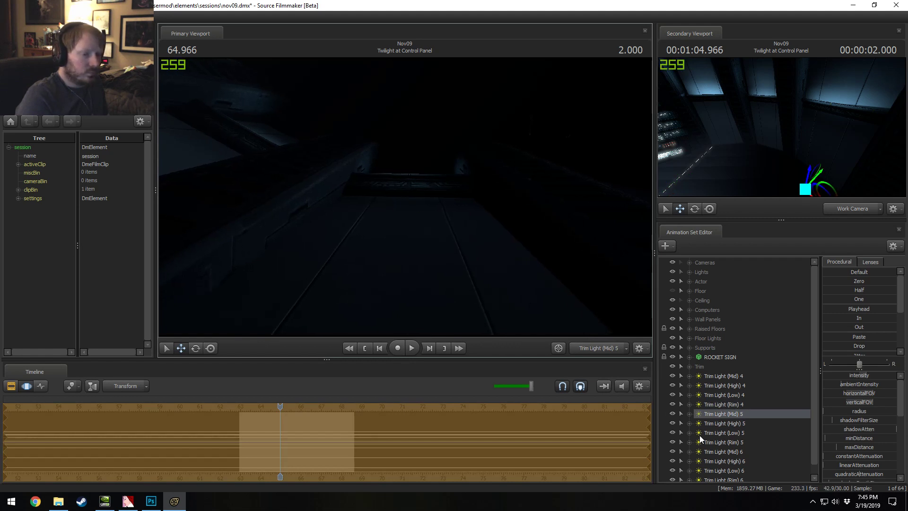
pyautogui.click(733, 424)
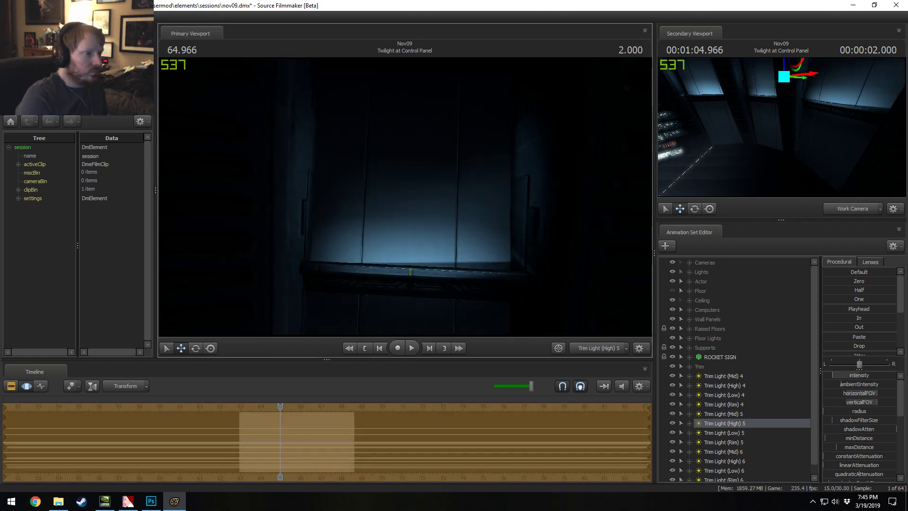
pyautogui.press('a')
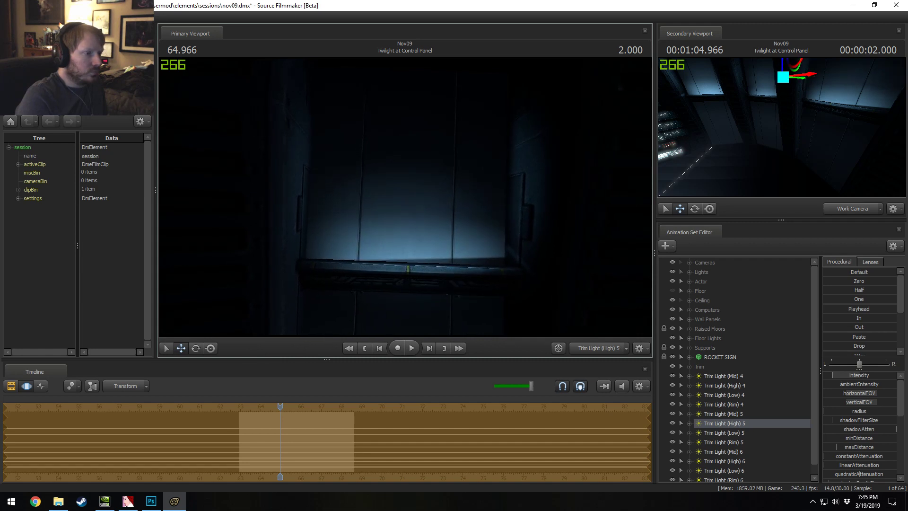
pyautogui.click(728, 433)
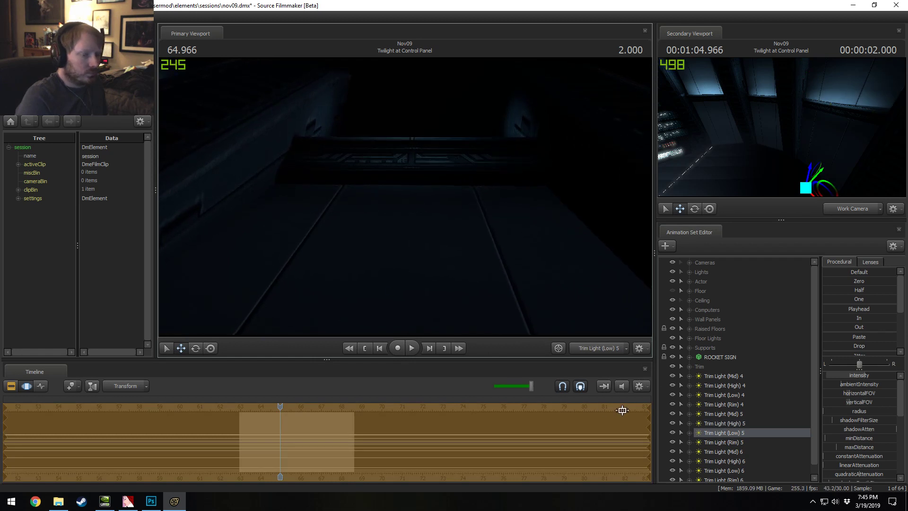
pyautogui.click(735, 442)
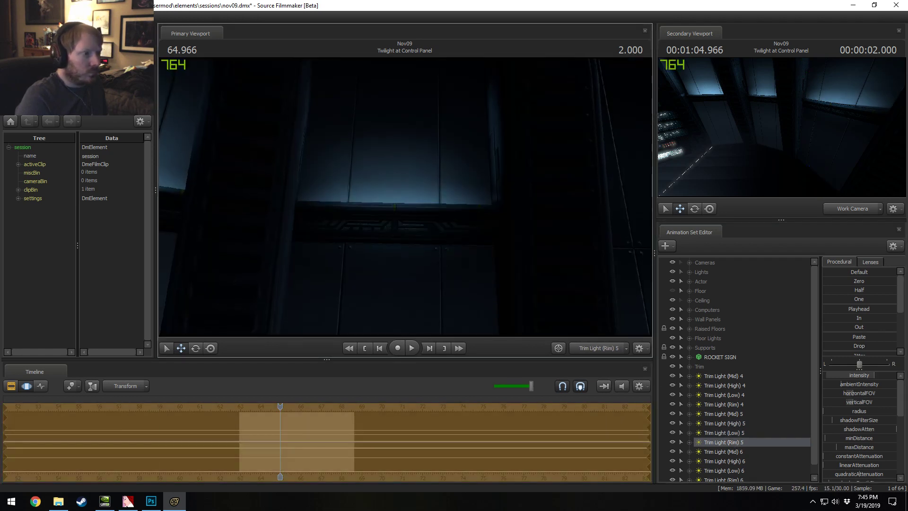
pyautogui.moveTo(405, 196); pyautogui.dragTo(399, 202)
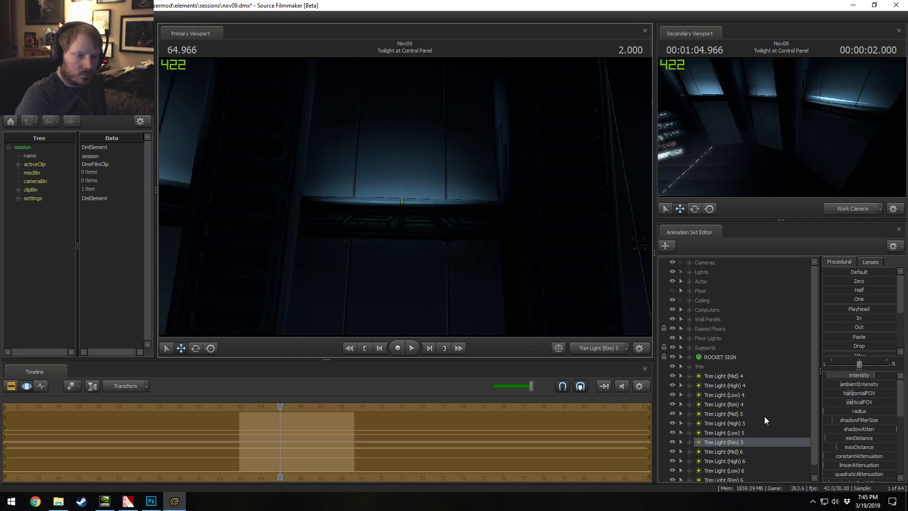
# Step: Look through the Mid, High, Low and Rim trim lights numbered 6 and align their aim with the panel beside the screens
pyautogui.scroll(-1, 733, 450)
pyautogui.click(733, 442)
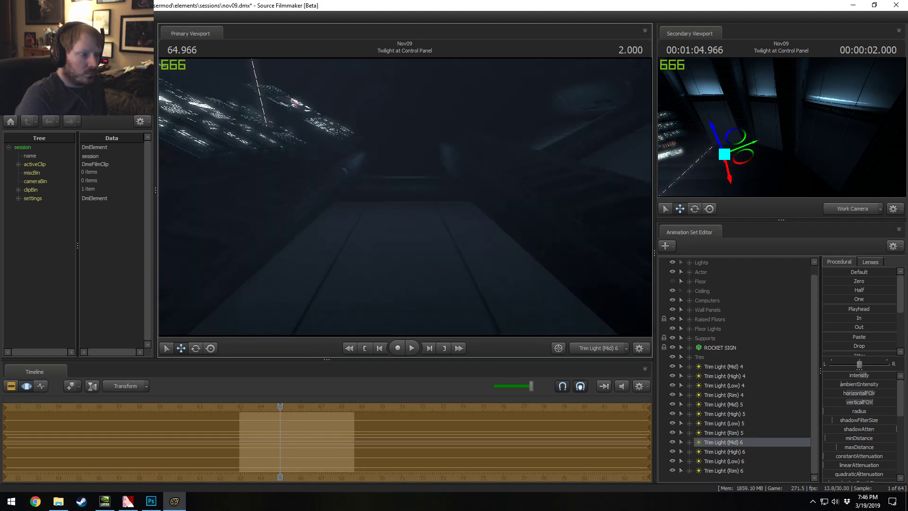
pyautogui.click(742, 453)
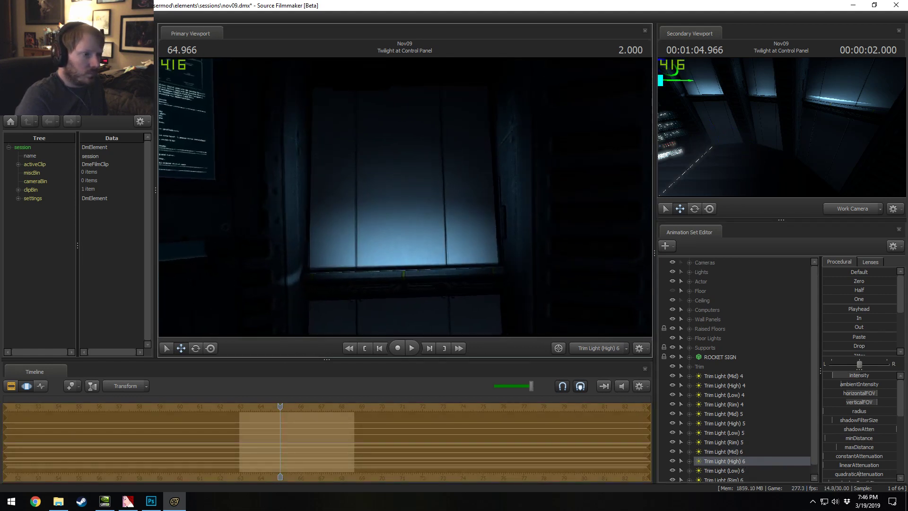
pyautogui.click(730, 471)
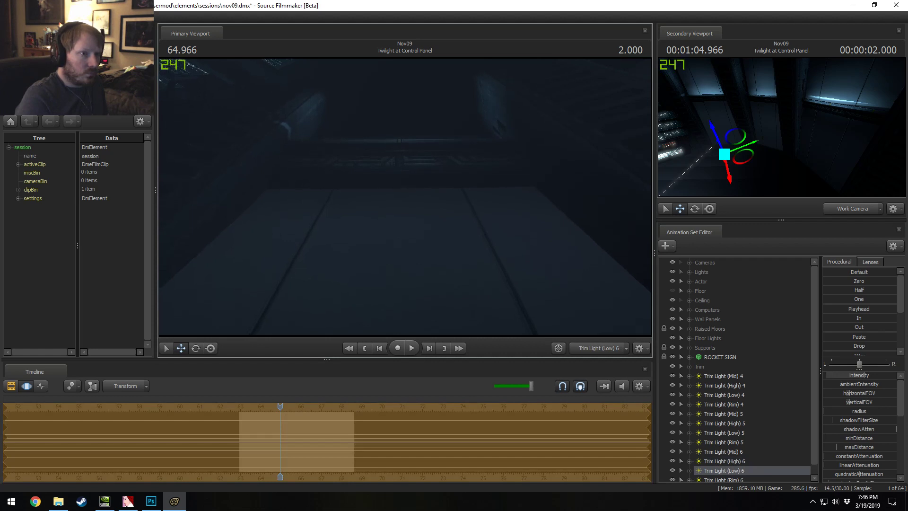
pyautogui.click(741, 480)
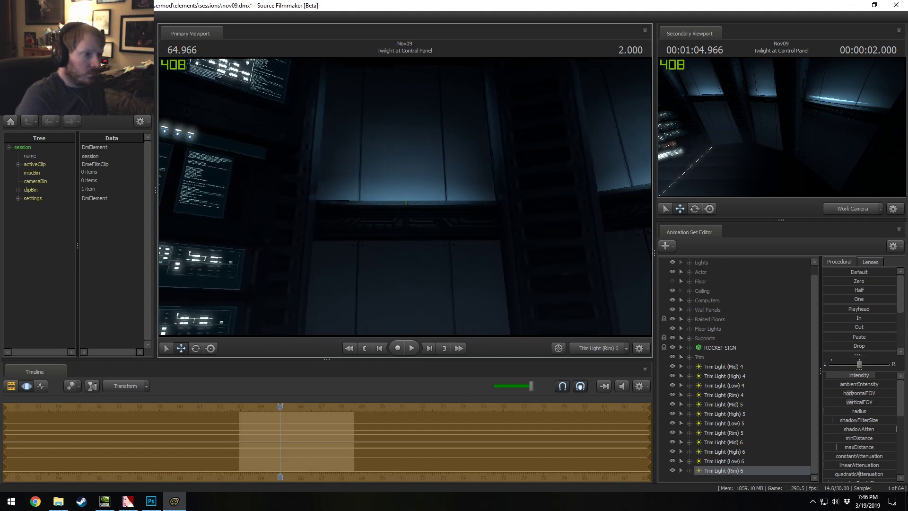
# Step: Inspect the bright streak above the panel ledge through the Work Camera and readjust Trim Light (Rim) 5 to remove it
pyautogui.click(602, 350)
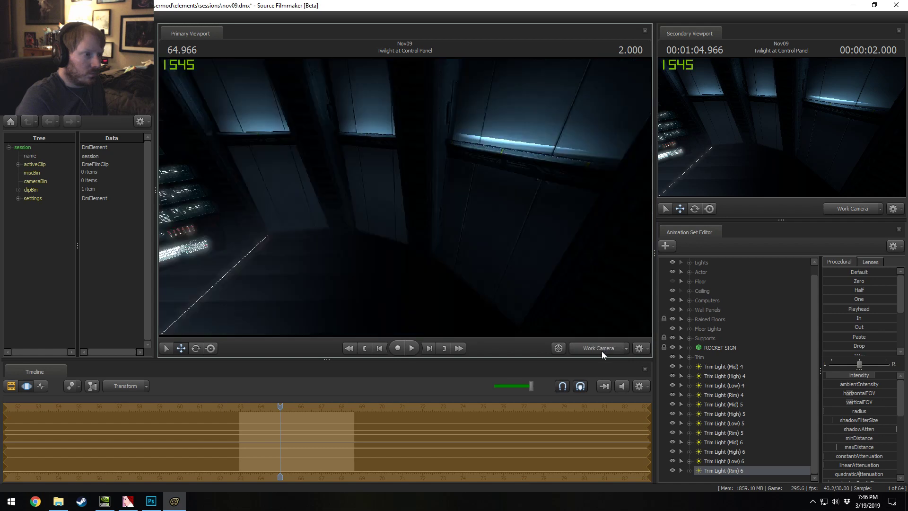
pyautogui.keyDown('ctrl'); pyautogui.click(602, 351); pyautogui.keyUp('ctrl')
pyautogui.moveTo(492, 271); pyautogui.dragTo(629, 246)
pyautogui.press('w')
pyautogui.moveTo(406, 197)
pyautogui.mouseDown()
pyautogui.moveTo(492, 191)
pyautogui.moveTo(402, 189)
pyautogui.moveTo(405, 197)
pyautogui.mouseUp()
pyautogui.press('w')
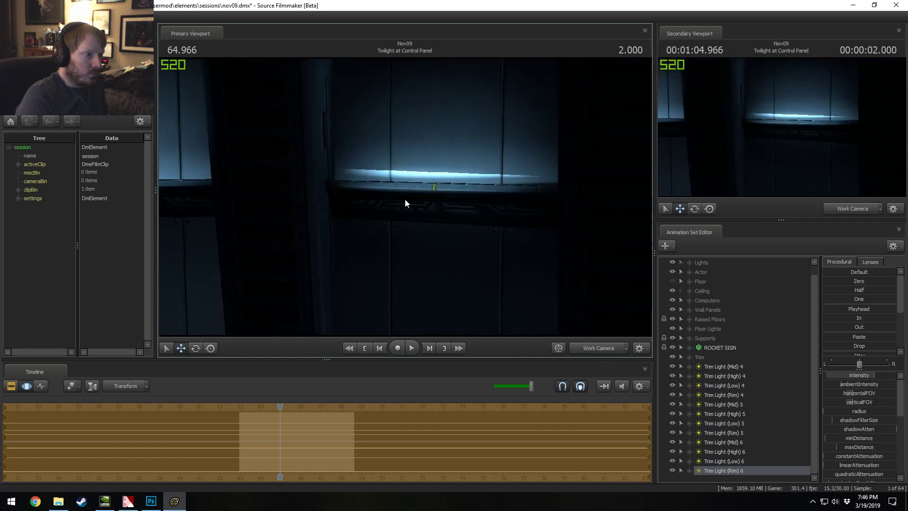
pyautogui.doubleClick(731, 395)
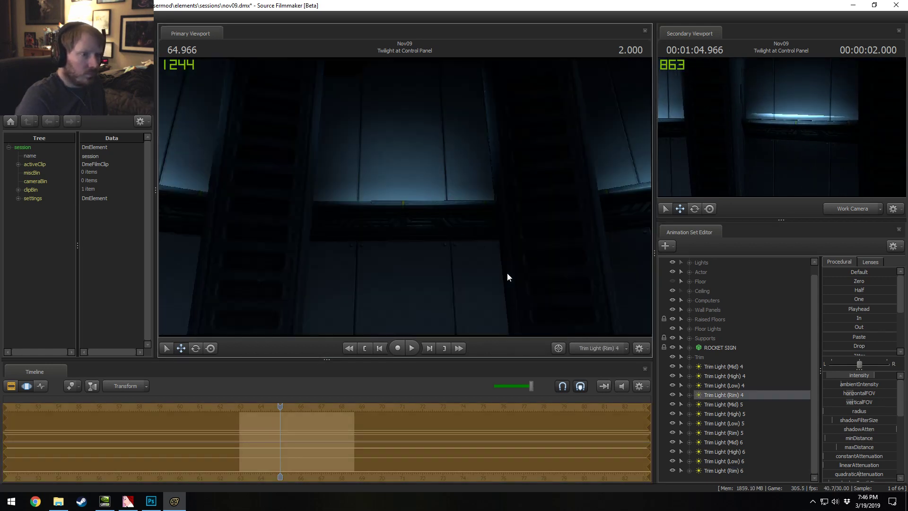
pyautogui.doubleClick(732, 432)
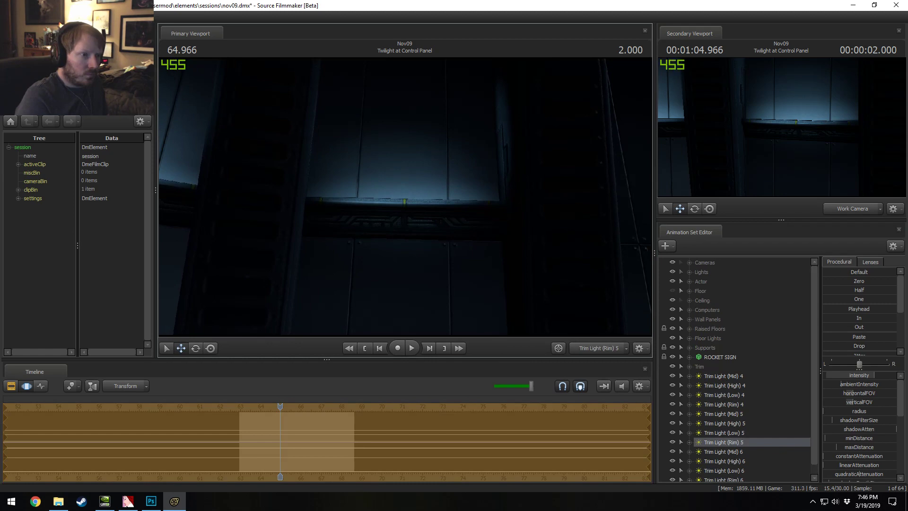
pyautogui.click(585, 348)
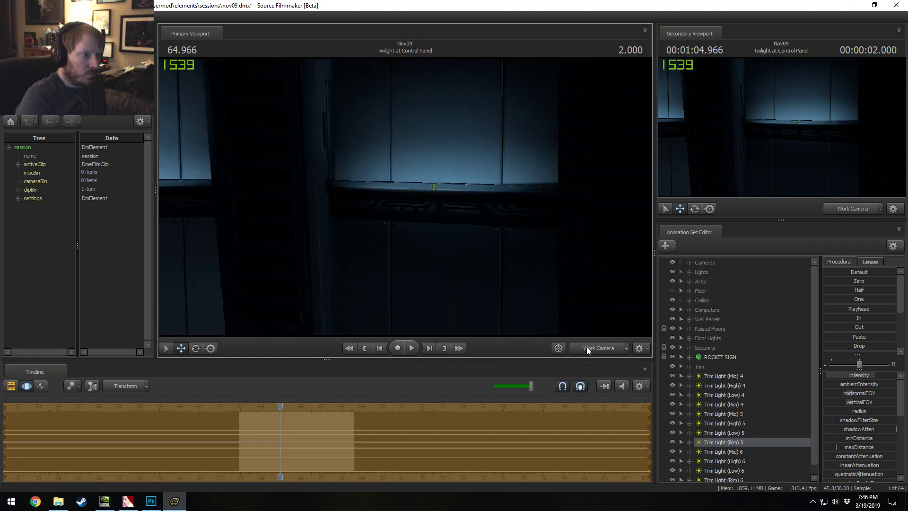
# Step: Select Trim Light (Mid) 4 to Trim Light (Rim) 6 and move them into the Trim group
pyautogui.press('s')
pyautogui.moveTo(405, 196); pyautogui.dragTo(246, 204)
pyautogui.press('s')
pyautogui.moveTo(376, 189); pyautogui.dragTo(490, 234)
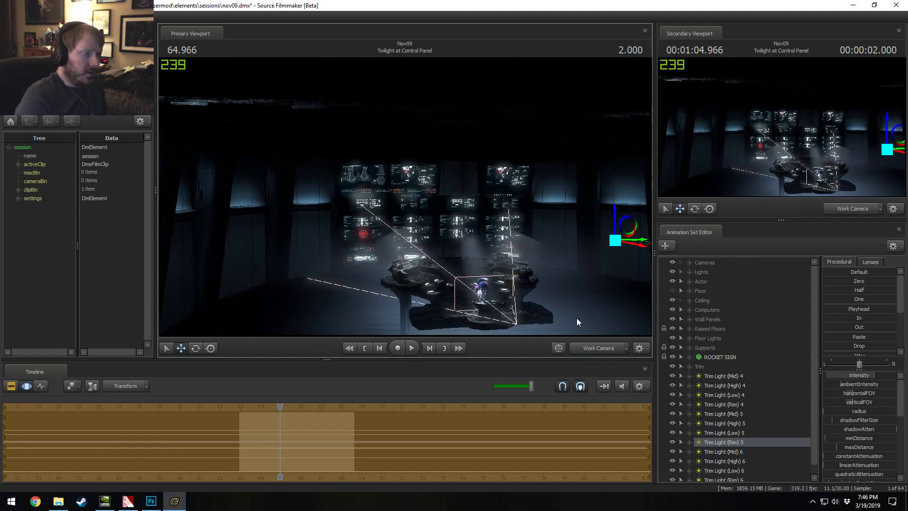
pyautogui.click(722, 376)
pyautogui.scroll(-1, 724, 410)
pyautogui.keyDown('shift'); pyautogui.click(729, 472); pyautogui.keyUp('shift')
pyautogui.moveTo(719, 390); pyautogui.dragTo(700, 358)
# Step: Copy the Trim group's trims and lights, paste them into the Animation Set Editor, and select all the pasted copies
pyautogui.click(690, 367)
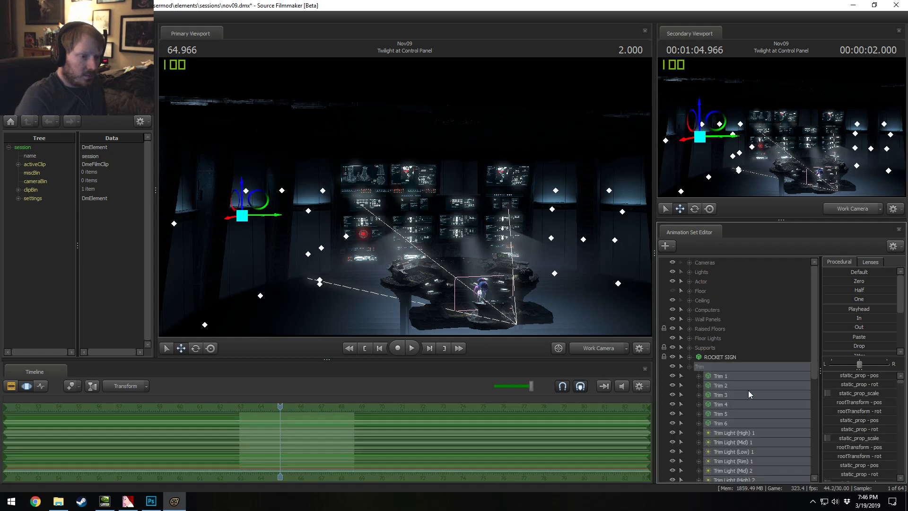
pyautogui.rightClick(748, 391)
pyautogui.click(760, 263)
pyautogui.rightClick(697, 411)
pyautogui.click(726, 456)
pyautogui.scroll(-6, 719, 426)
pyautogui.keyDown('shift'); pyautogui.click(725, 470); pyautogui.keyUp('shift')
# Step: Unhide the Floor group, switching the viewport lighting off for a clear view of the room and back on
pyautogui.moveTo(405, 196); pyautogui.dragTo(363, 299)
pyautogui.press('w')
pyautogui.rightClick(458, 256)
pyautogui.click(473, 283)
pyautogui.moveTo(404, 196); pyautogui.dragTo(520, 204)
pyautogui.hotkey('ctrl', 'z')
pyautogui.scroll(5, 715, 331)
pyautogui.scroll(2, 715, 329)
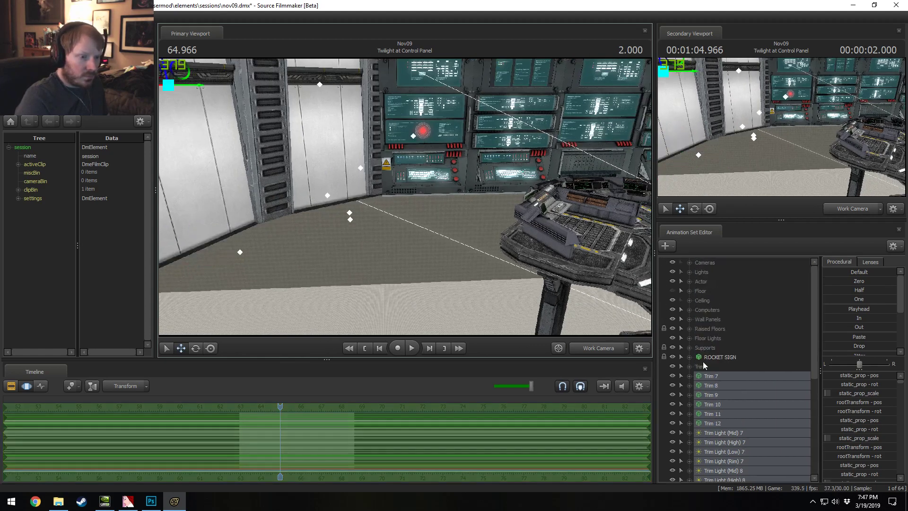
pyautogui.click(672, 291)
pyautogui.press('s')
pyautogui.moveTo(520, 237); pyautogui.dragTo(405, 195)
pyautogui.rightClick(404, 195)
pyautogui.click(418, 221)
# Step: Lower the pasted trims and lights straight down to the base of the wall panels
pyautogui.moveTo(306, 128); pyautogui.dragTo(296, 226)
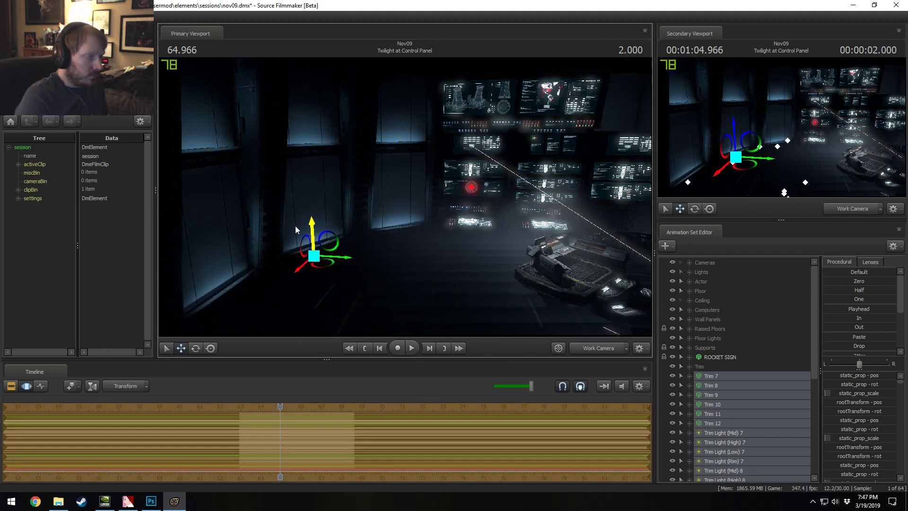
pyautogui.moveTo(380, 241); pyautogui.dragTo(406, 196)
pyautogui.press('w')
pyautogui.press('s')
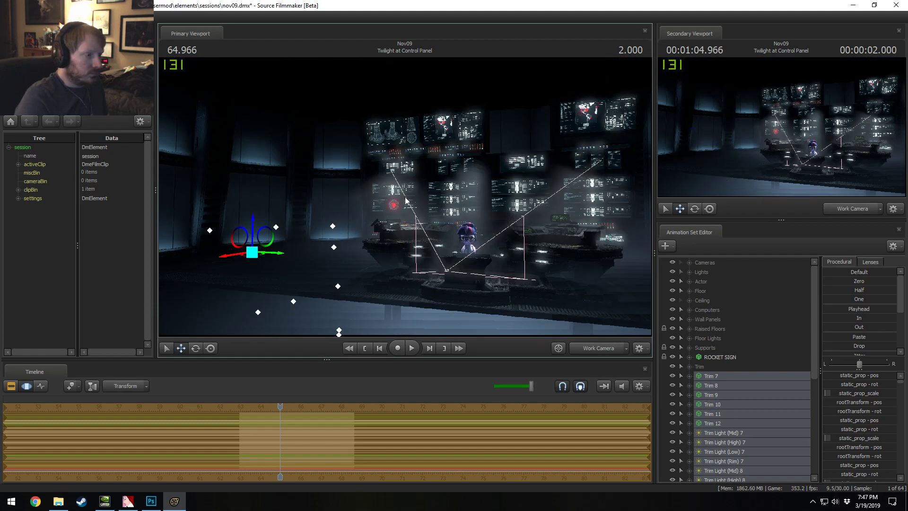
# Step: Inspect the lowered trims where the wall meets the floor, toggling the viewport lighting and switching between the clip and motion editors
pyautogui.press('F2')
pyautogui.press('w')
pyautogui.moveTo(441, 166); pyautogui.dragTo(406, 185)
pyautogui.rightClick(405, 197)
pyautogui.click(429, 214)
pyautogui.moveTo(427, 229)
pyautogui.mouseDown()
pyautogui.moveTo(331, 256)
pyautogui.moveTo(423, 224)
pyautogui.mouseUp()
pyautogui.press('F3')
pyautogui.press('F2')
# Step: Move the pasted trims and lights into the Trim group and view the lit lower wall panels from the clip editor
pyautogui.moveTo(700, 369)
pyautogui.mouseDown()
pyautogui.moveTo(711, 379)
pyautogui.moveTo(702, 367)
pyautogui.mouseUp()
pyautogui.moveTo(405, 196)
pyautogui.mouseDown()
pyautogui.moveTo(496, 247)
pyautogui.moveTo(515, 241)
pyautogui.moveTo(416, 206)
pyautogui.mouseUp()
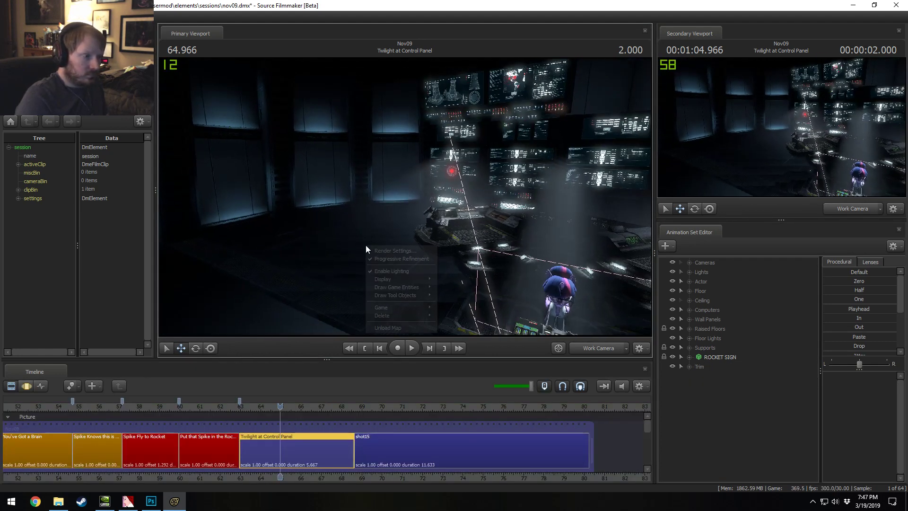
pyautogui.click(405, 197)
pyautogui.press('F3')
pyautogui.press('F2')
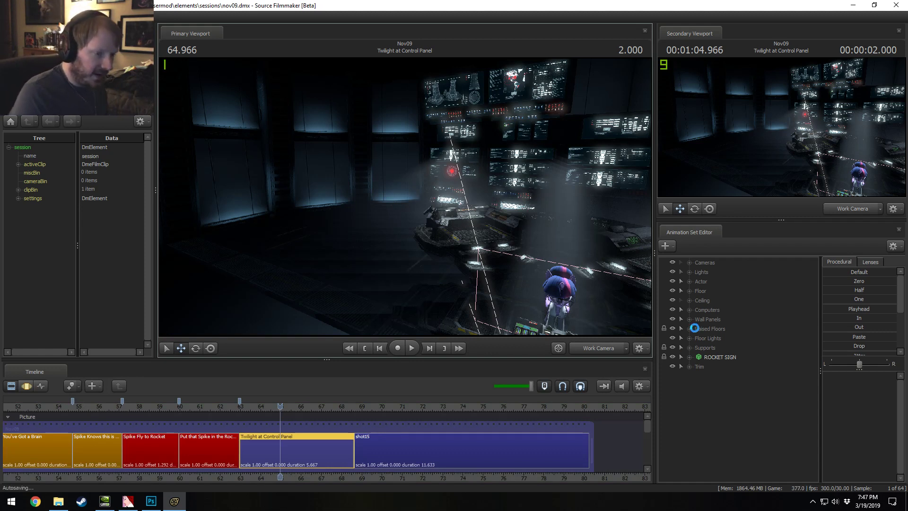
# Step: Identify Control Panel (Far Back) 1, 2 and 3 from the Computers group in the motion editor with the viewport lighting off
pyautogui.click(690, 310)
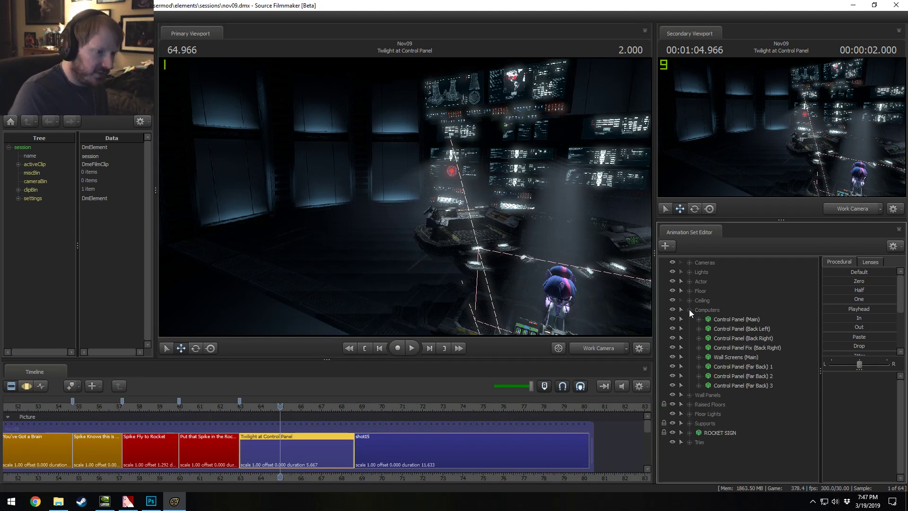
pyautogui.click(733, 367)
pyautogui.rightClick(609, 309)
pyautogui.click(612, 319)
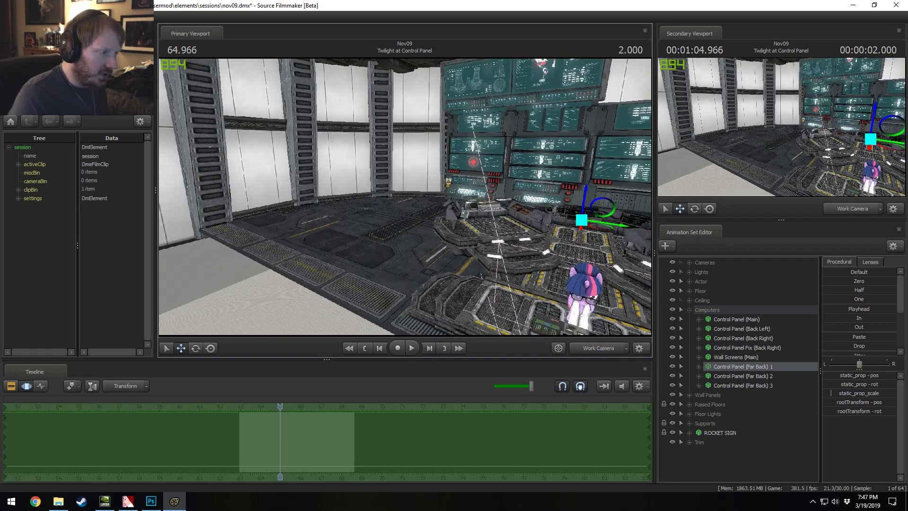
pyautogui.moveTo(405, 197); pyautogui.dragTo(466, 199)
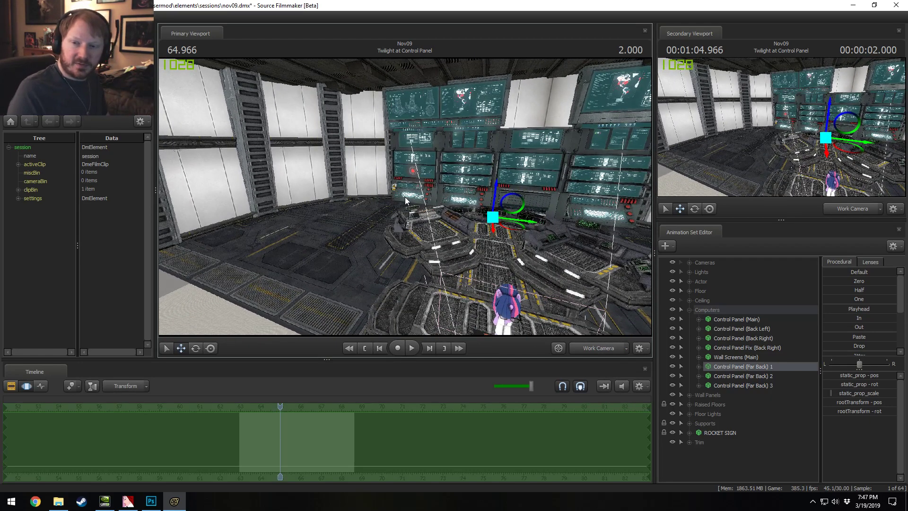
pyautogui.click(752, 376)
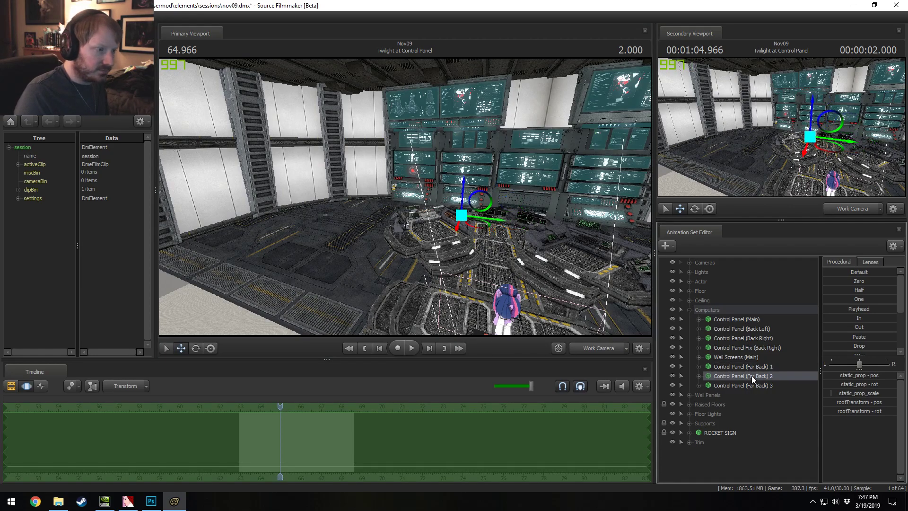
pyautogui.click(750, 385)
pyautogui.press('s')
pyautogui.moveTo(411, 158)
pyautogui.mouseDown()
pyautogui.moveTo(398, 170)
pyautogui.moveTo(399, 221)
pyautogui.moveTo(411, 158)
pyautogui.mouseUp()
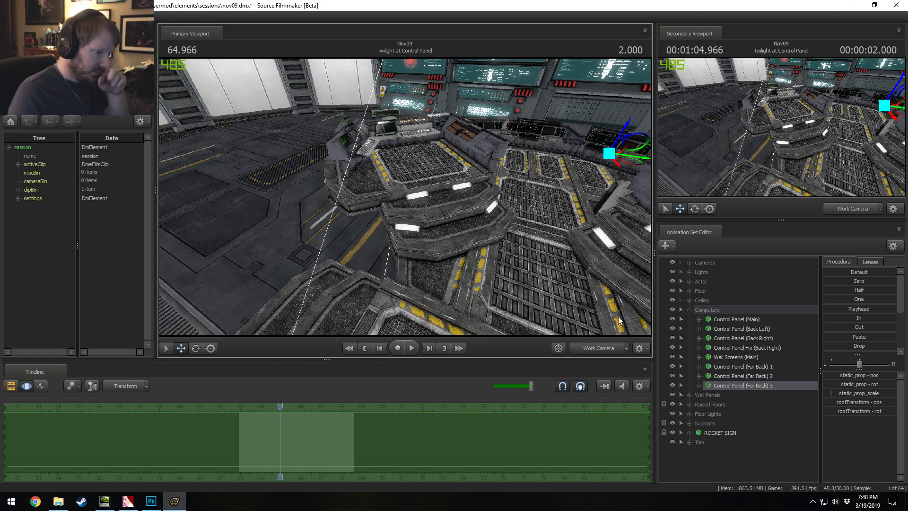
# Step: Check where Wall Screens (Main) and the back right and back left control panels sit, ending with Control Panel (Back Left) selected
pyautogui.click(747, 357)
pyautogui.click(745, 348)
pyautogui.click(744, 338)
pyautogui.click(744, 329)
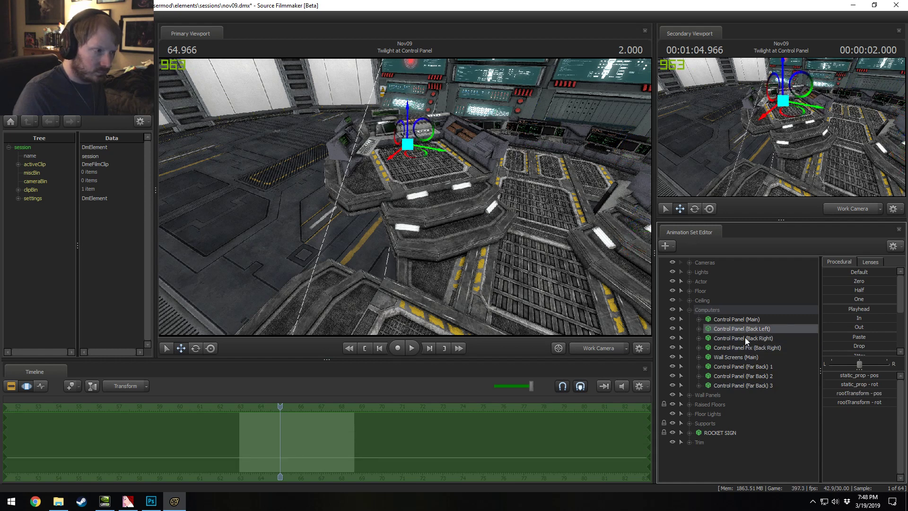
pyautogui.rightClick(747, 331)
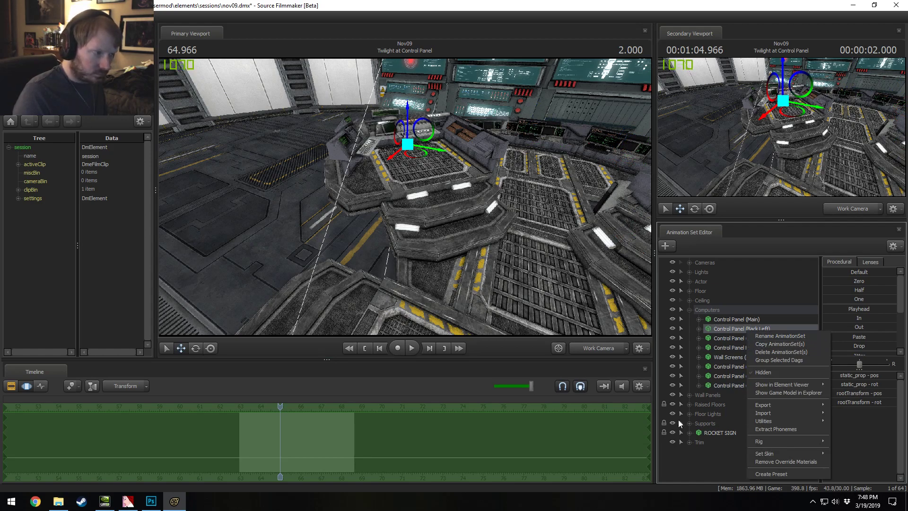
# Step: Examine the room around the main console, back platforms, wall panels and open floor from several viewpoints
pyautogui.moveTo(364, 246); pyautogui.dragTo(405, 197)
pyautogui.press('s')
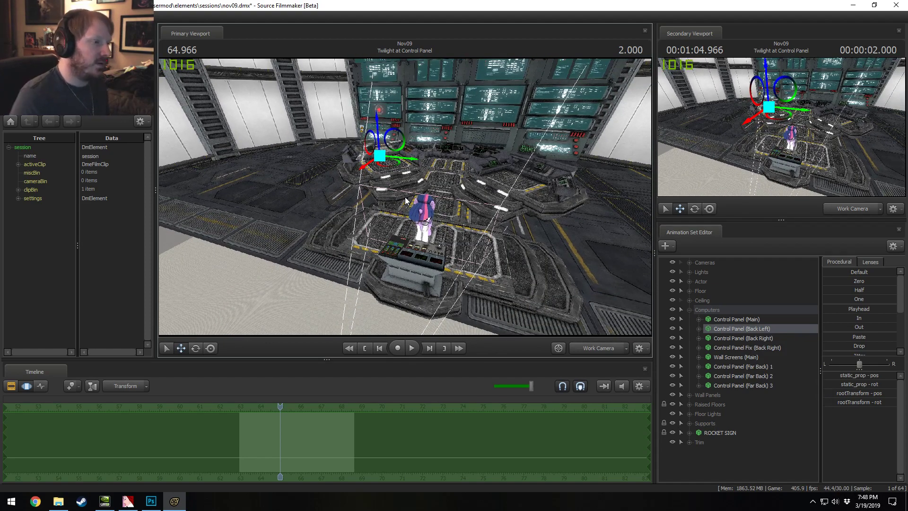
pyautogui.moveTo(426, 193); pyautogui.dragTo(406, 112)
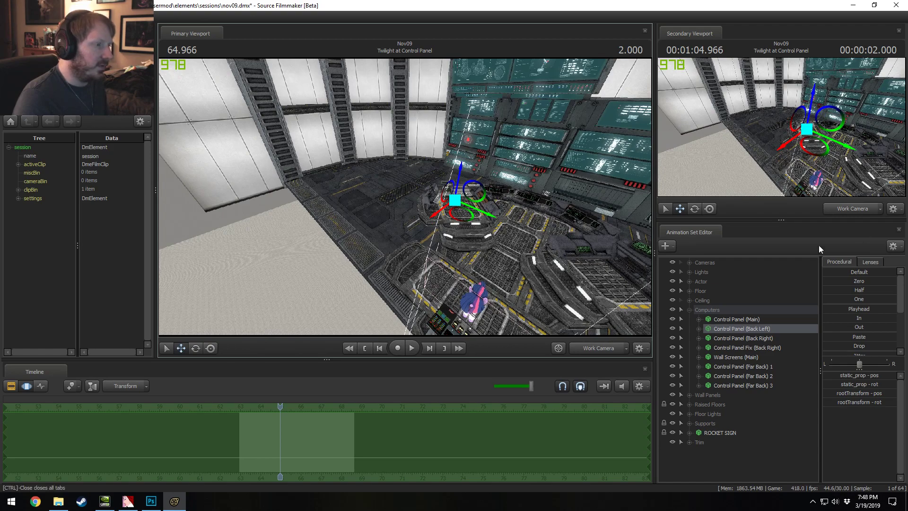
pyautogui.moveTo(490, 269); pyautogui.dragTo(405, 198)
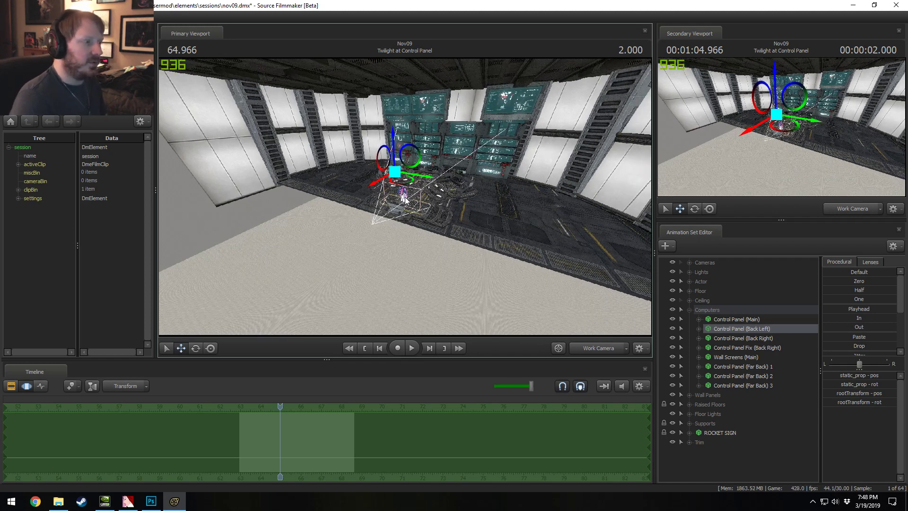
pyautogui.moveTo(416, 142); pyautogui.dragTo(265, 123)
pyautogui.press('d')
pyautogui.press('w')
pyautogui.press('w')
pyautogui.press('w')
pyautogui.press('d')
pyautogui.moveTo(405, 197); pyautogui.dragTo(405, 197)
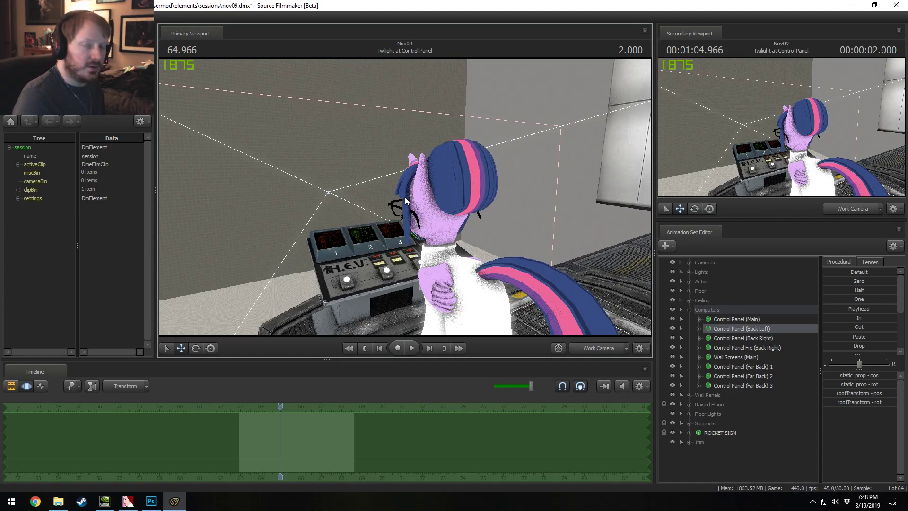
pyautogui.moveTo(461, 185); pyautogui.dragTo(228, 185)
pyautogui.press('s')
pyautogui.moveTo(405, 201); pyautogui.dragTo(406, 201)
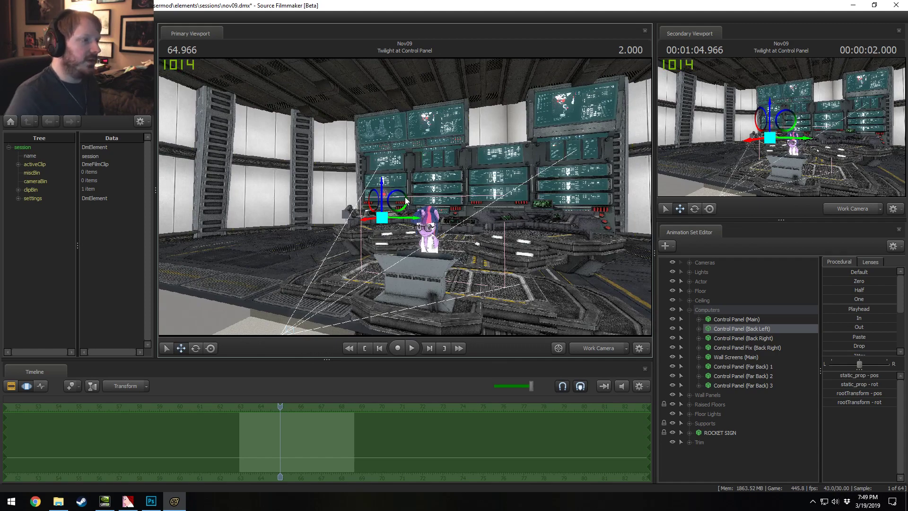
pyautogui.moveTo(406, 200); pyautogui.dragTo(405, 201)
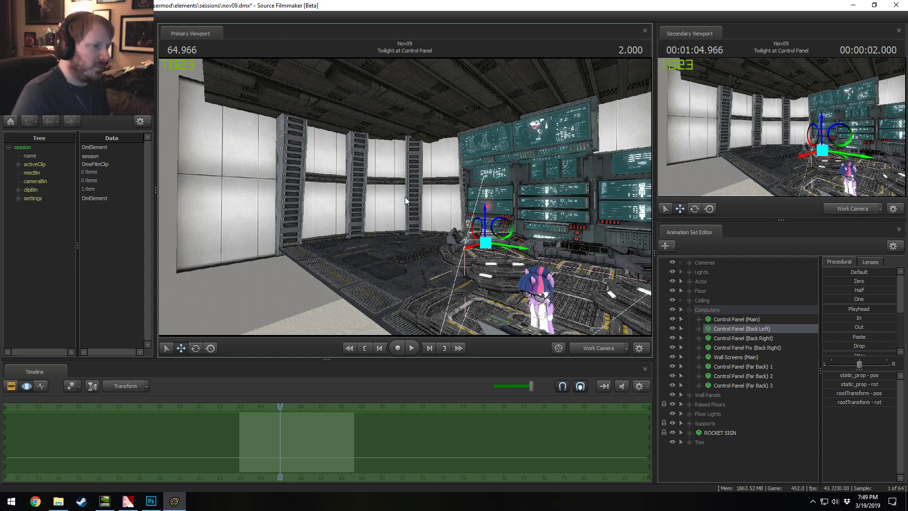
pyautogui.click(690, 311)
pyautogui.moveTo(411, 227); pyautogui.dragTo(410, 228)
pyautogui.moveTo(405, 197); pyautogui.dragTo(405, 197)
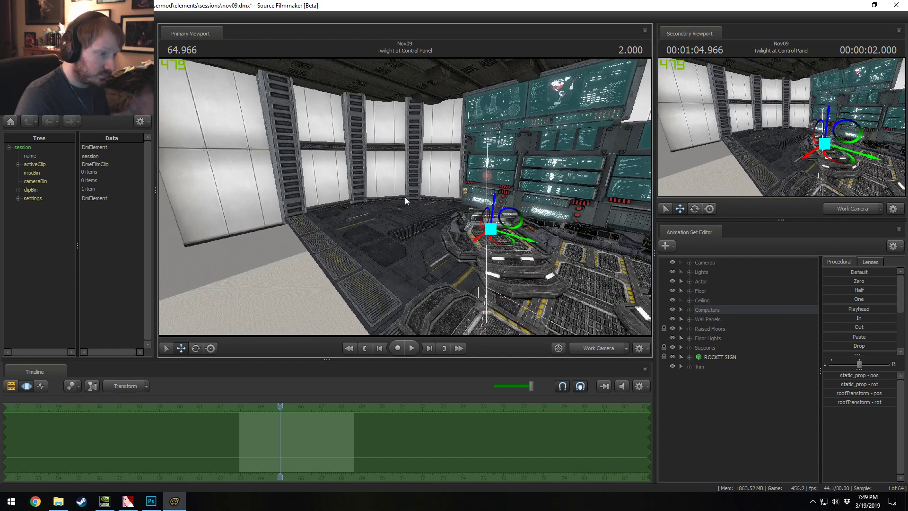
# Step: Duplicate Control Panel (Back Left) by copying and pasting its animation set
pyautogui.click(691, 309)
pyautogui.rightClick(761, 330)
pyautogui.click(716, 327)
pyautogui.rightClick(714, 472)
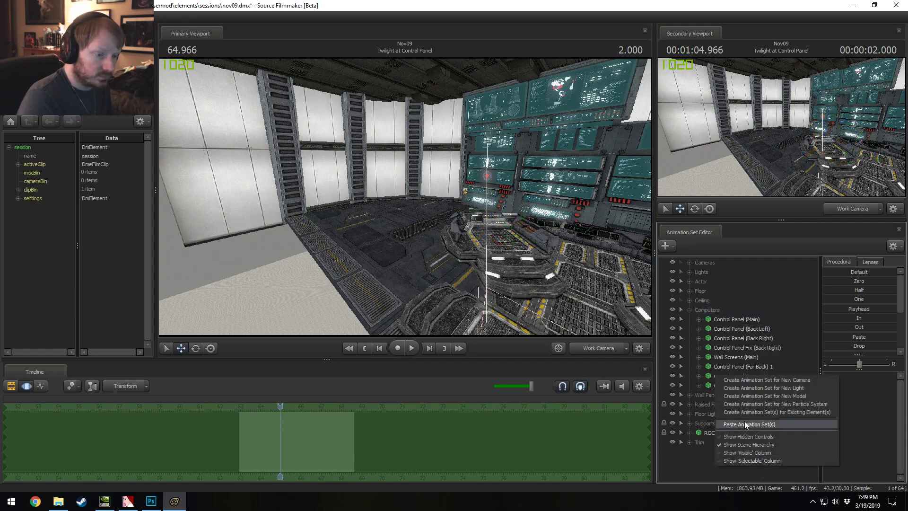
pyautogui.click(745, 421)
# Step: Move the Back Left copy off its raised platform toward the open floor
pyautogui.moveTo(467, 305)
pyautogui.mouseDown()
pyautogui.moveTo(462, 290)
pyautogui.moveTo(476, 316)
pyautogui.mouseUp()
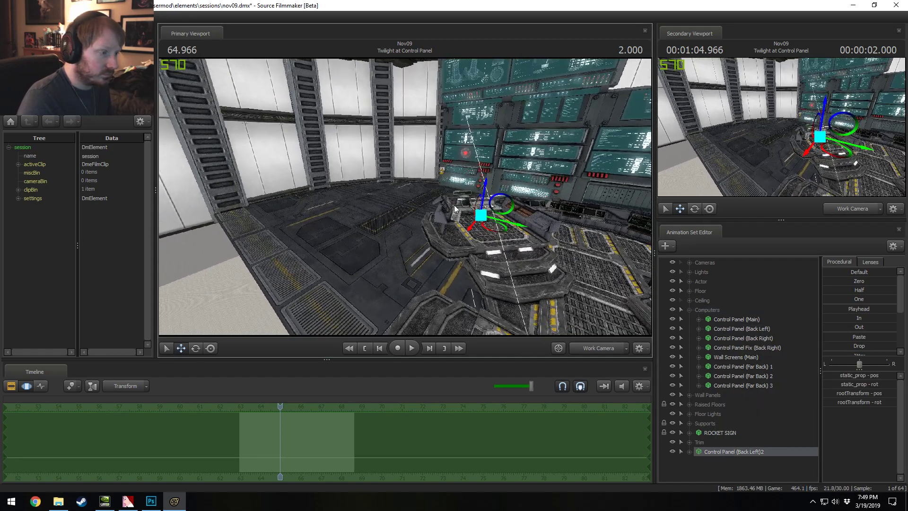
pyautogui.moveTo(480, 215); pyautogui.dragTo(388, 246)
pyautogui.press('w')
pyautogui.moveTo(370, 199); pyautogui.dragTo(406, 217)
pyautogui.moveTo(392, 288); pyautogui.dragTo(393, 326)
pyautogui.press('s')
pyautogui.moveTo(404, 196); pyautogui.dragTo(450, 203)
pyautogui.moveTo(330, 256); pyautogui.dragTo(638, 248)
pyautogui.moveTo(404, 196)
pyautogui.mouseDown()
pyautogui.moveTo(442, 192)
pyautogui.moveTo(466, 203)
pyautogui.moveTo(448, 218)
pyautogui.moveTo(406, 201)
pyautogui.mouseUp()
# Step: Position the Back Left copy on the open floor beyond the striped grate, near the wall panels, using the move and rotate manipulators
pyautogui.press('w')
pyautogui.press('e')
pyautogui.moveTo(484, 240); pyautogui.dragTo(439, 238)
pyautogui.moveTo(517, 221); pyautogui.dragTo(518, 221)
pyautogui.press('w')
pyautogui.moveTo(451, 225); pyautogui.dragTo(463, 114)
pyautogui.moveTo(463, 113); pyautogui.dragTo(463, 113)
pyautogui.moveTo(468, 215); pyautogui.dragTo(469, 216)
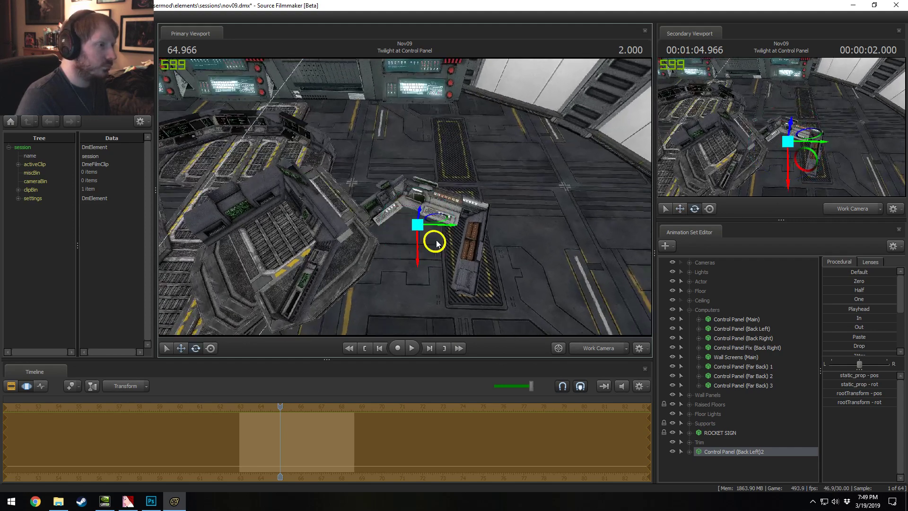
pyautogui.moveTo(432, 240); pyautogui.dragTo(522, 200)
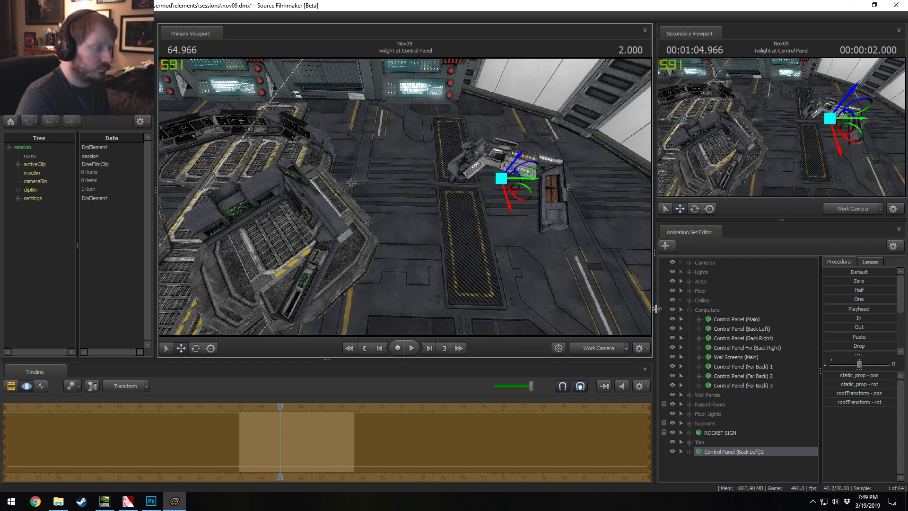
# Step: Set the Back Left copy's rootTransform rotation to 0, 0, 0
pyautogui.rightClick(746, 453)
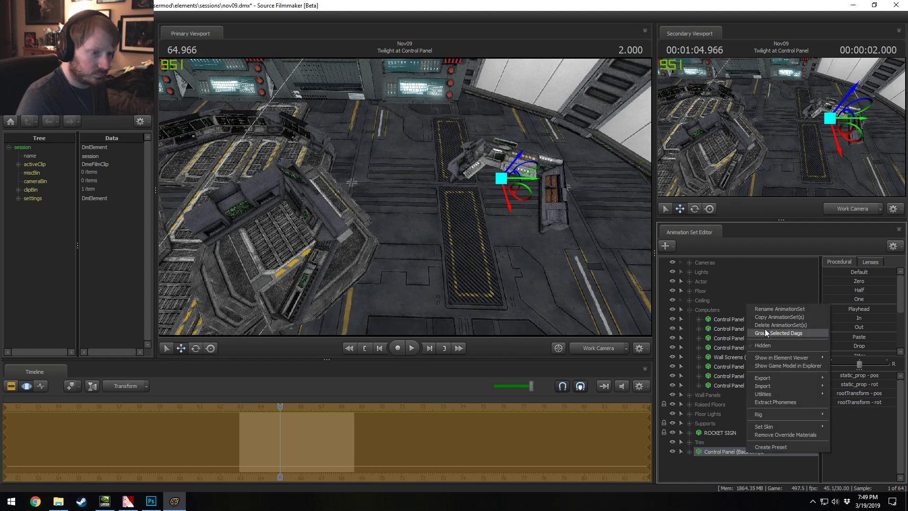
pyautogui.click(731, 453)
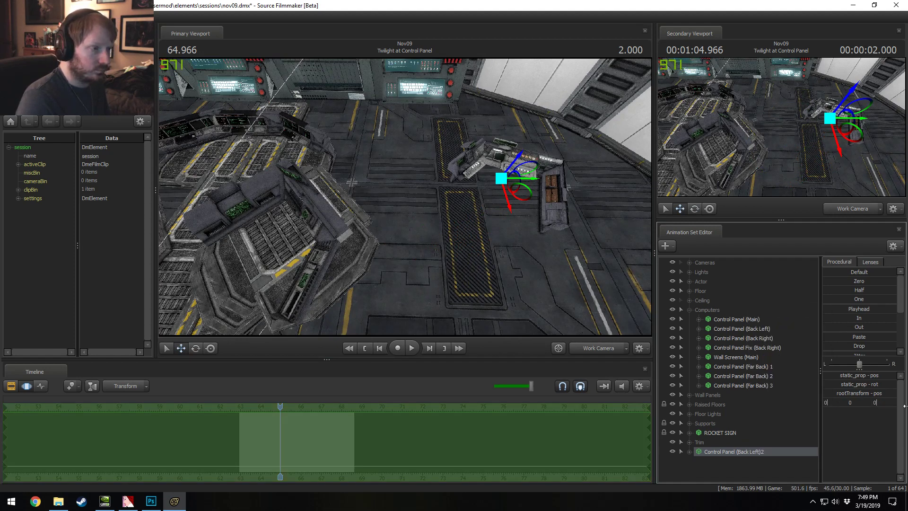
pyautogui.press('Return')
pyautogui.moveTo(468, 252); pyautogui.dragTo(447, 199, button='middle')
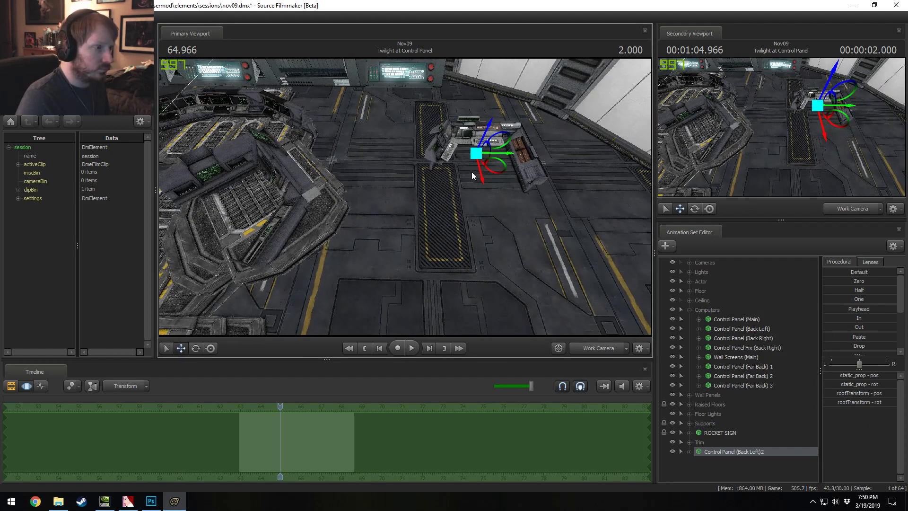
pyautogui.moveTo(481, 276); pyautogui.dragTo(463, 251)
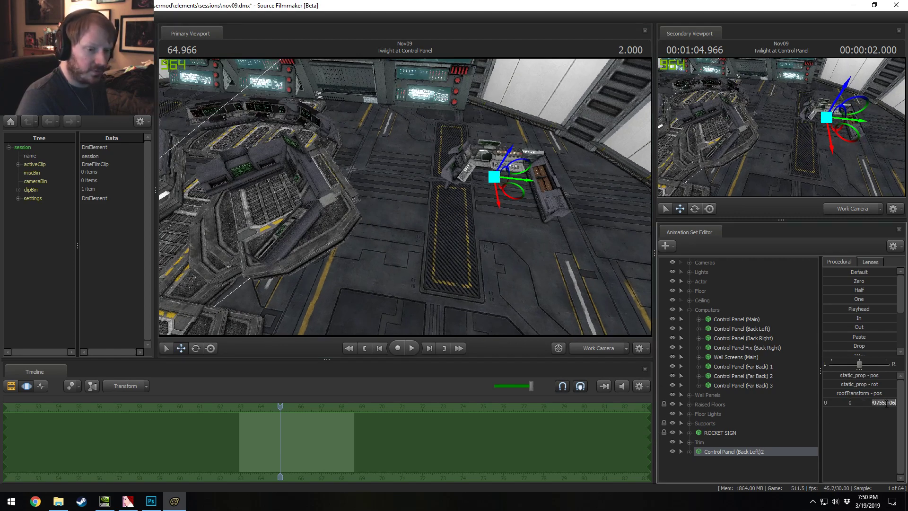
pyautogui.write('0')
pyautogui.press('Return')
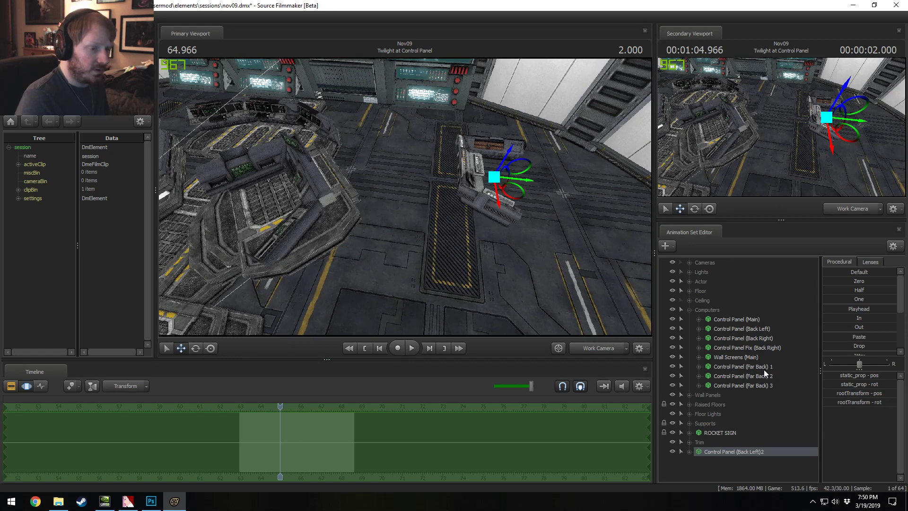
# Step: Duplicate Control Panel (Back Right) by copying and pasting its animation set outside the Computers group
pyautogui.click(753, 337)
pyautogui.rightClick(762, 343)
pyautogui.click(734, 345)
pyautogui.click(690, 310)
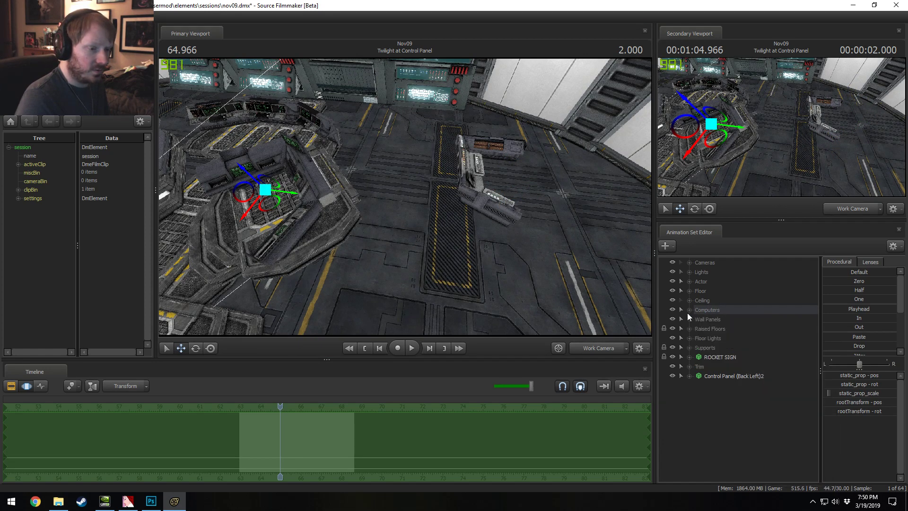
pyautogui.rightClick(723, 396)
pyautogui.click(757, 443)
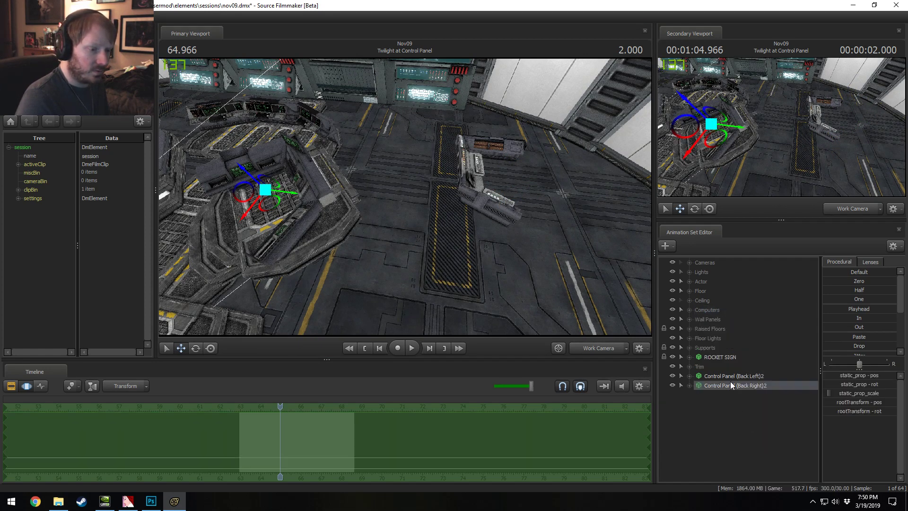
# Step: Move the Back Right copy beside the Back Left copy on the open floor and set its rootTransform rotation to 0, 0, 0
pyautogui.moveTo(265, 191); pyautogui.dragTo(549, 189)
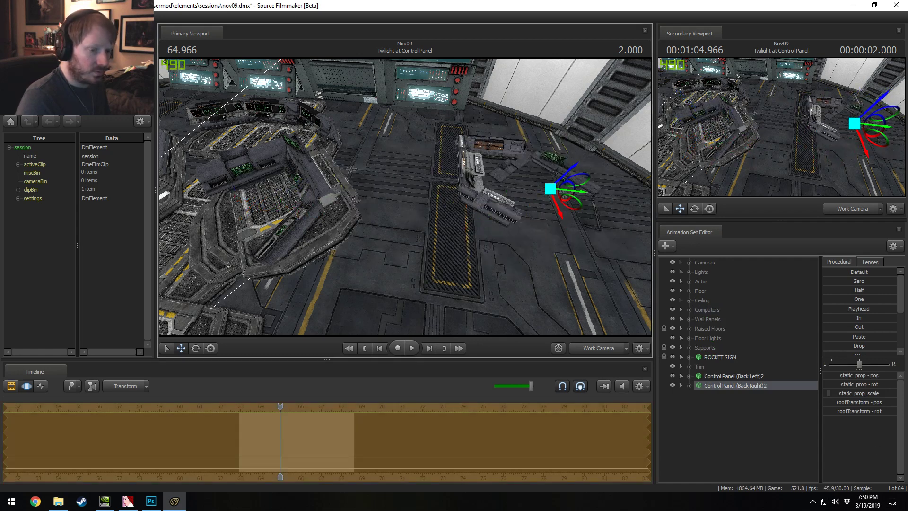
pyautogui.click(865, 412)
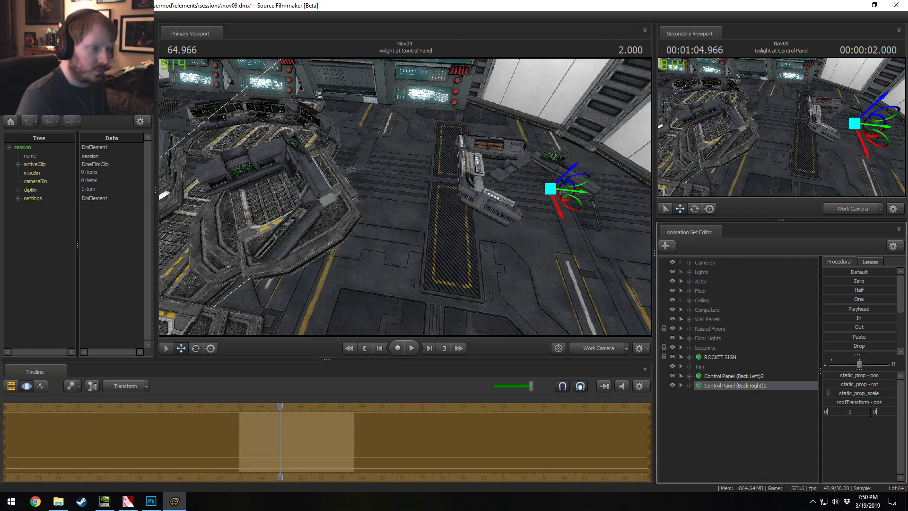
pyautogui.press('Return')
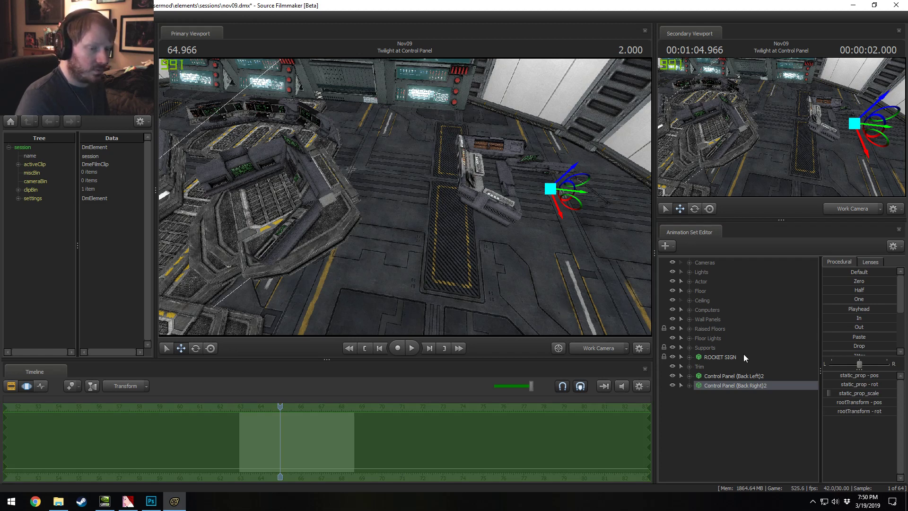
pyautogui.press('Return')
# Step: Line the Back Right copy up with the end of the Back Left copy, checking the joint from close to the floor
pyautogui.moveTo(474, 249); pyautogui.dragTo(302, 222)
pyautogui.moveTo(360, 223); pyautogui.dragTo(421, 185)
pyautogui.moveTo(473, 164); pyautogui.dragTo(486, 132)
pyautogui.moveTo(423, 186)
pyautogui.keyDown('alt'); pyautogui.mouseDown()
pyautogui.moveTo(468, 241)
pyautogui.moveTo(511, 203)
pyautogui.moveTo(478, 180)
pyautogui.moveTo(423, 174)
pyautogui.mouseUp(); pyautogui.keyUp('alt')
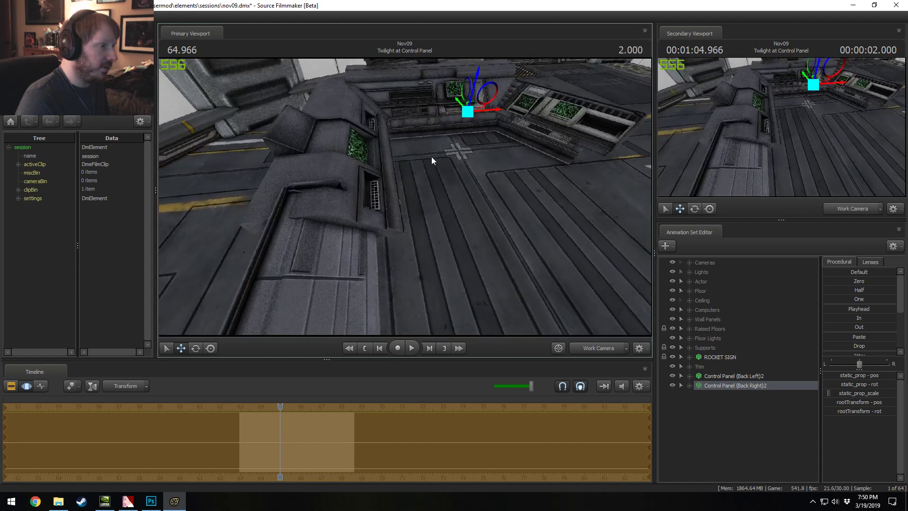
pyautogui.keyDown('alt'); pyautogui.moveTo(463, 137); pyautogui.dragTo(462, 78); pyautogui.keyUp('alt')
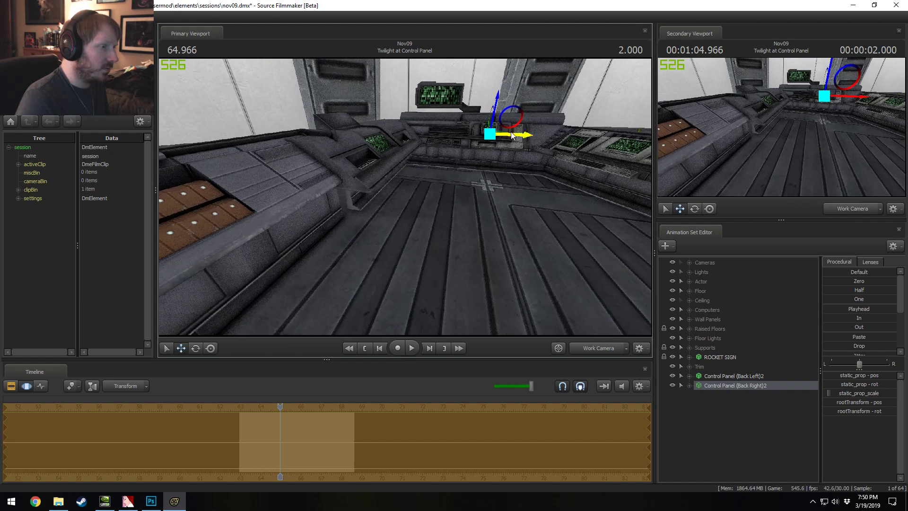
pyautogui.moveTo(521, 136); pyautogui.dragTo(438, 94)
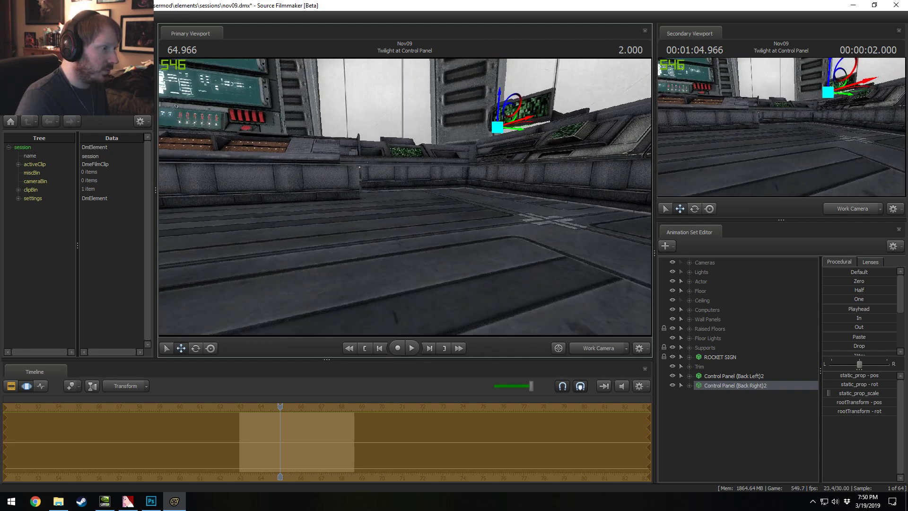
pyautogui.moveTo(509, 137); pyautogui.dragTo(408, 197)
pyautogui.moveTo(485, 95); pyautogui.dragTo(471, 138)
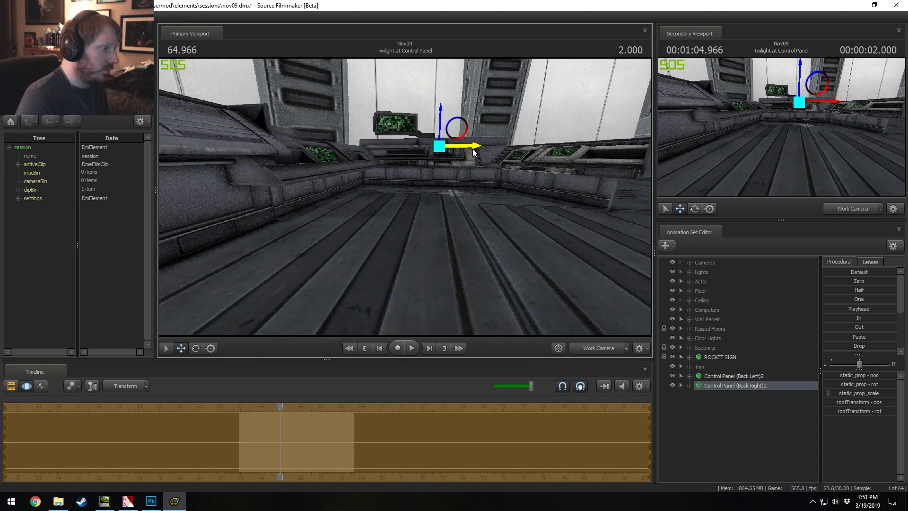
pyautogui.moveTo(398, 218); pyautogui.dragTo(433, 216)
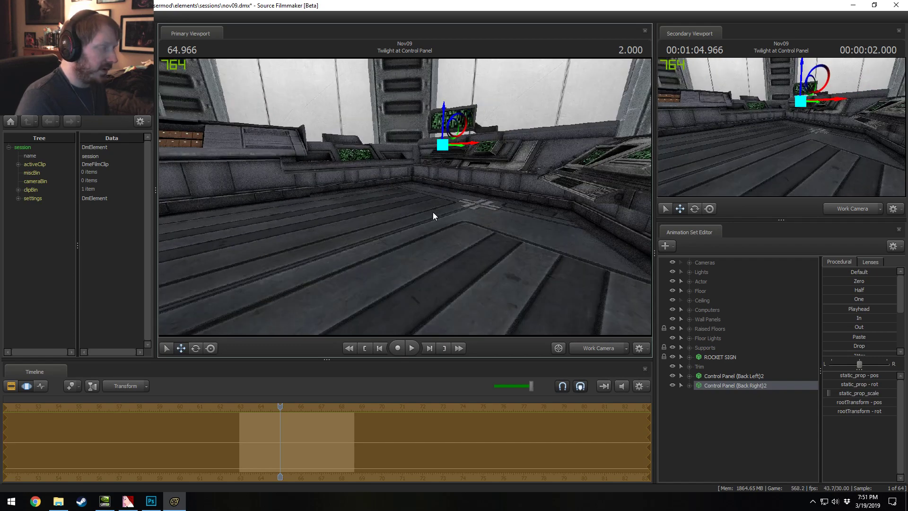
# Step: Enlarge the Back Right copy slightly through its static_prop_scale to match the neighbouring panel
pyautogui.hotkey('ctrl', 'z')
pyautogui.click(773, 385)
pyautogui.doubleClick(867, 394)
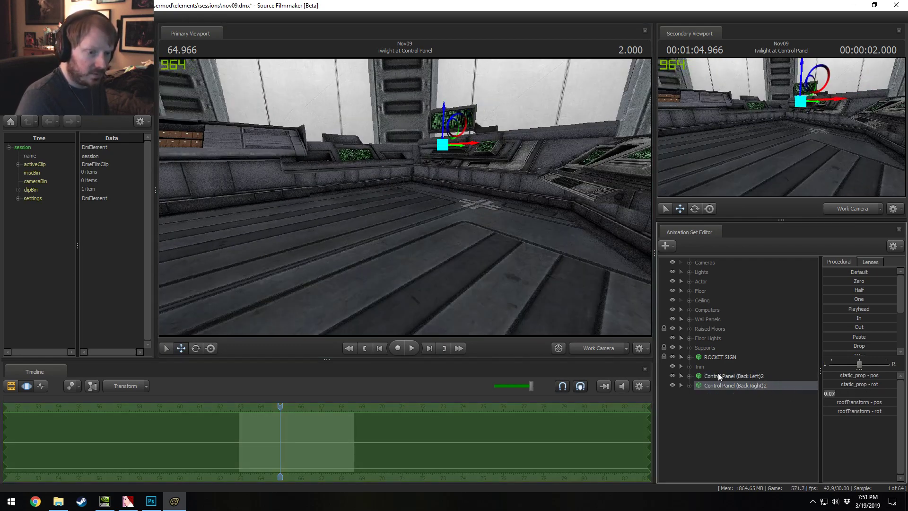
pyautogui.press('Return')
pyautogui.keyDown('alt'); pyautogui.moveTo(473, 171); pyautogui.dragTo(350, 196); pyautogui.keyUp('alt')
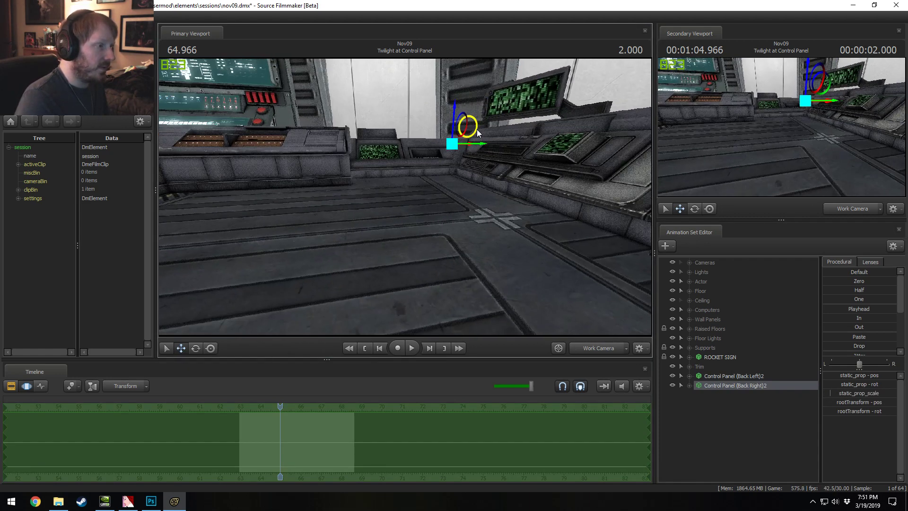
# Step: Undo the latest placement of the Back Right copy and edit the third value of its rootTransform rotation
pyautogui.moveTo(475, 130); pyautogui.dragTo(531, 98)
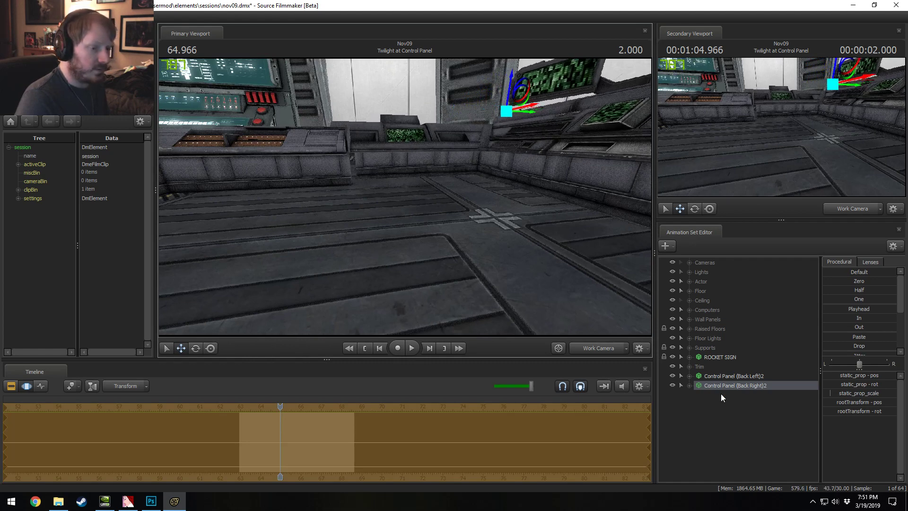
pyautogui.click(731, 383)
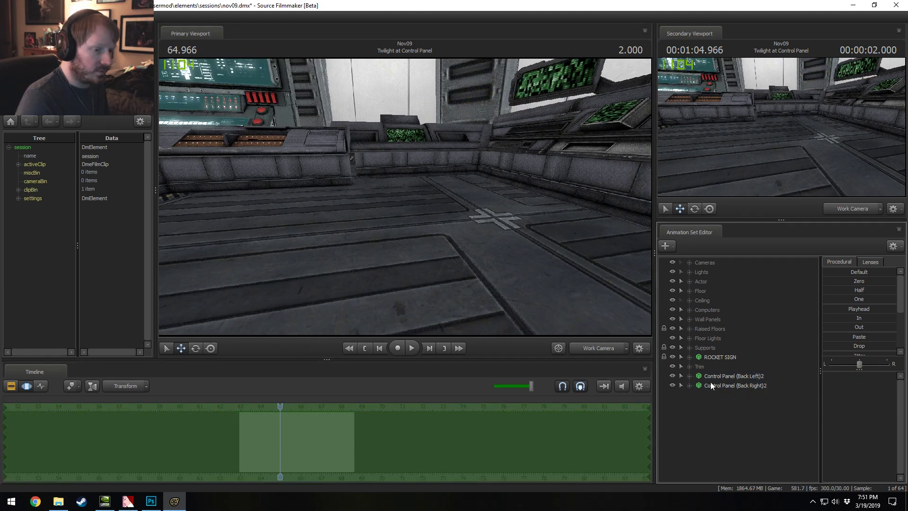
pyautogui.hotkey('ctrl', 'z')
pyautogui.hotkey('ctrl', 'z')
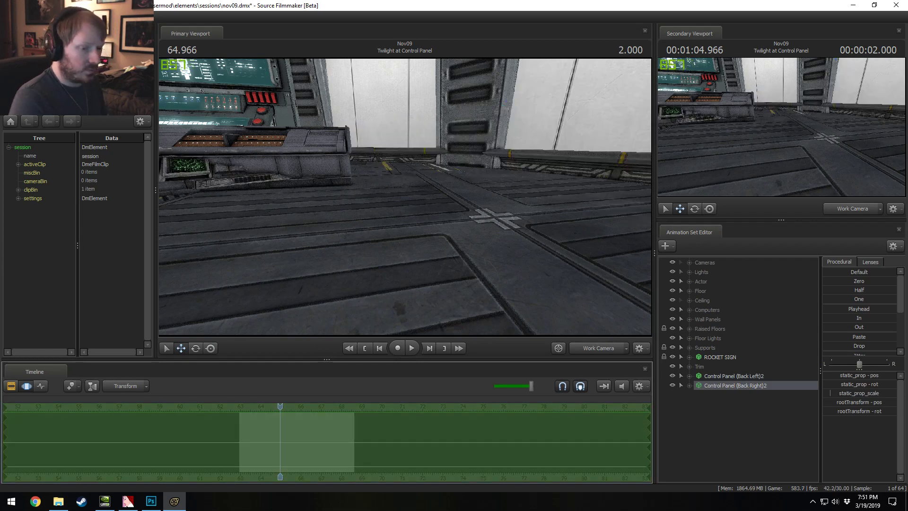
pyautogui.click(878, 412)
pyautogui.doubleClick(876, 412)
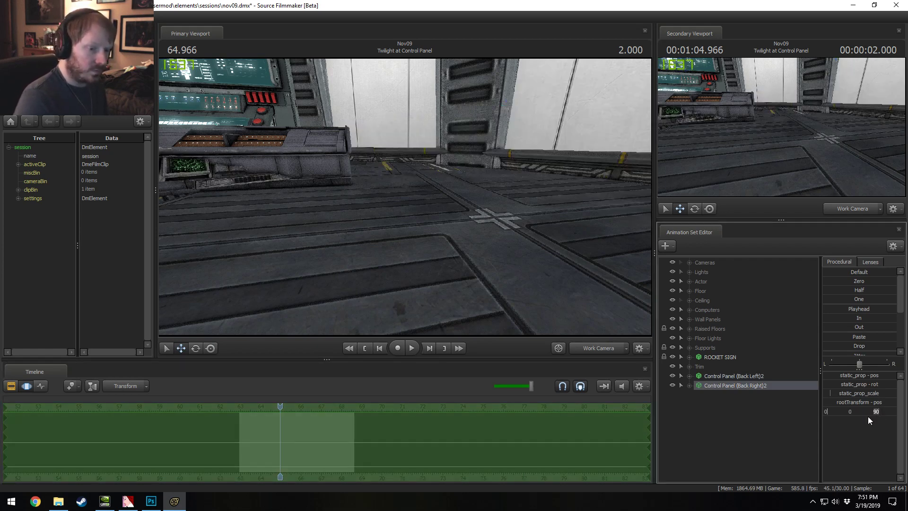
pyautogui.press('Return')
pyautogui.hotkey('ctrl', 'z')
pyautogui.keyDown('alt'); pyautogui.moveTo(416, 189); pyautogui.dragTo(379, 205); pyautogui.keyUp('alt')
pyautogui.hotkey('ctrl', 'z')
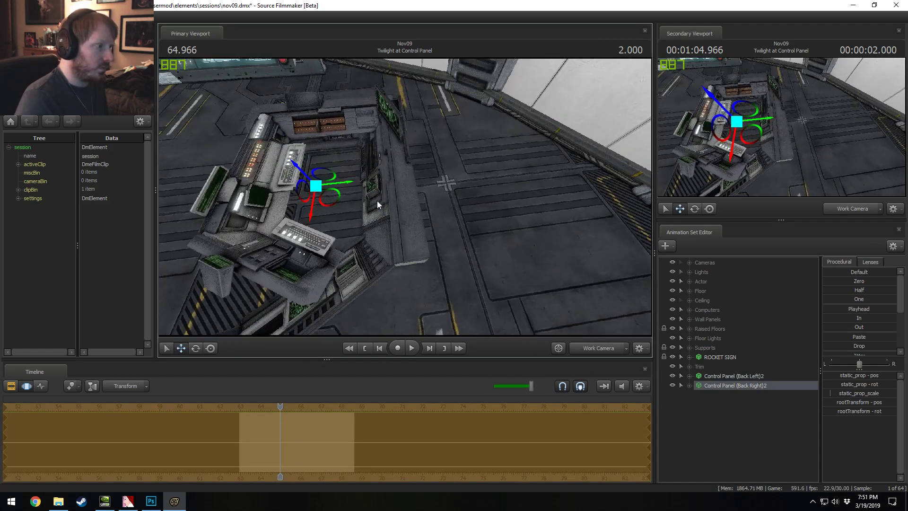
# Step: Move the Back Right copy back beside the Back Left copy on the open floor and adjust its height
pyautogui.moveTo(334, 182); pyautogui.dragTo(498, 187)
pyautogui.press('w')
pyautogui.moveTo(434, 187); pyautogui.dragTo(599, 144)
pyautogui.press('a')
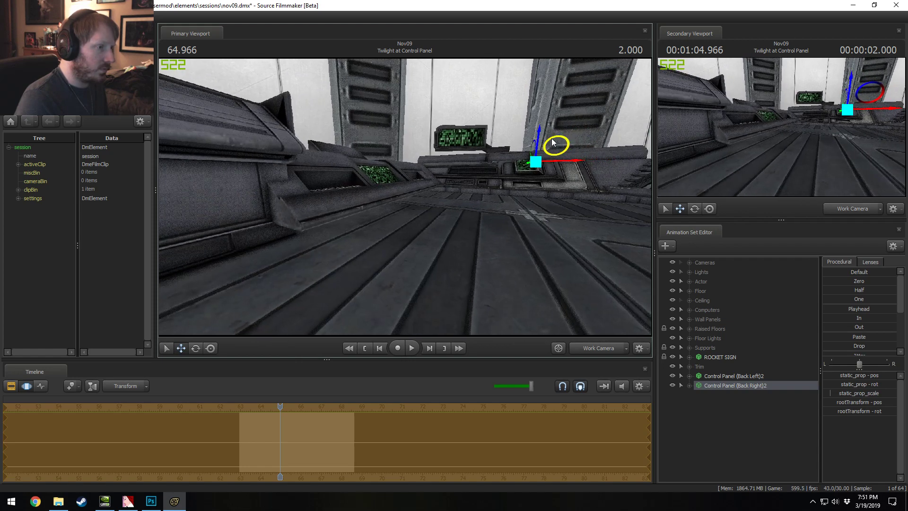
pyautogui.moveTo(541, 132); pyautogui.dragTo(543, 101)
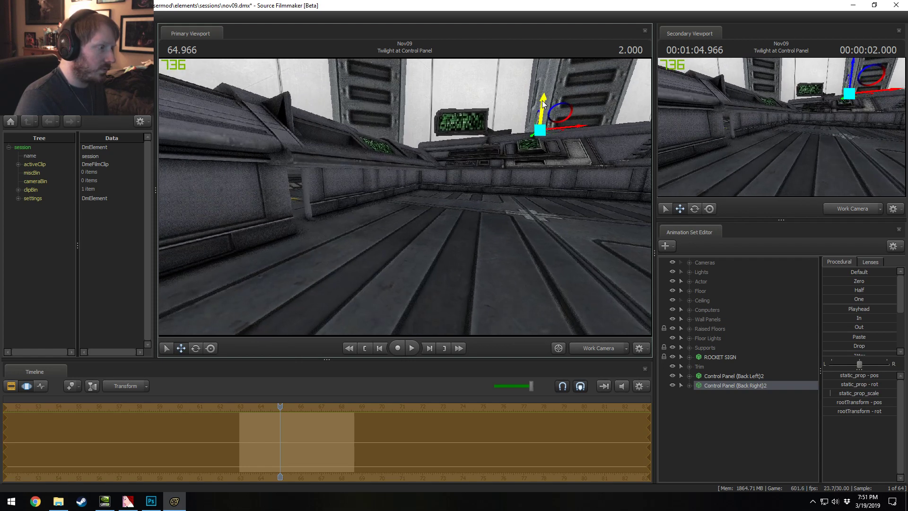
pyautogui.moveTo(425, 198); pyautogui.dragTo(425, 208)
pyautogui.moveTo(569, 98); pyautogui.dragTo(413, 186)
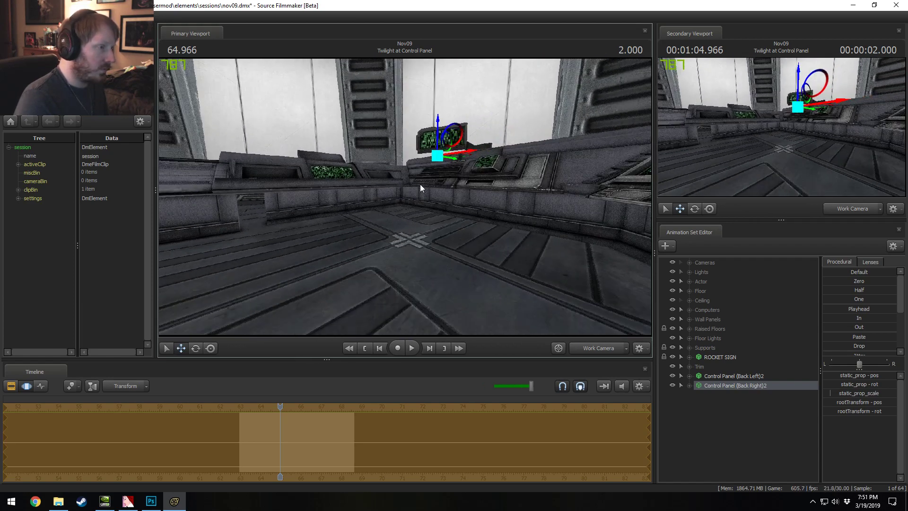
pyautogui.moveTo(448, 158); pyautogui.dragTo(432, 159, button='middle')
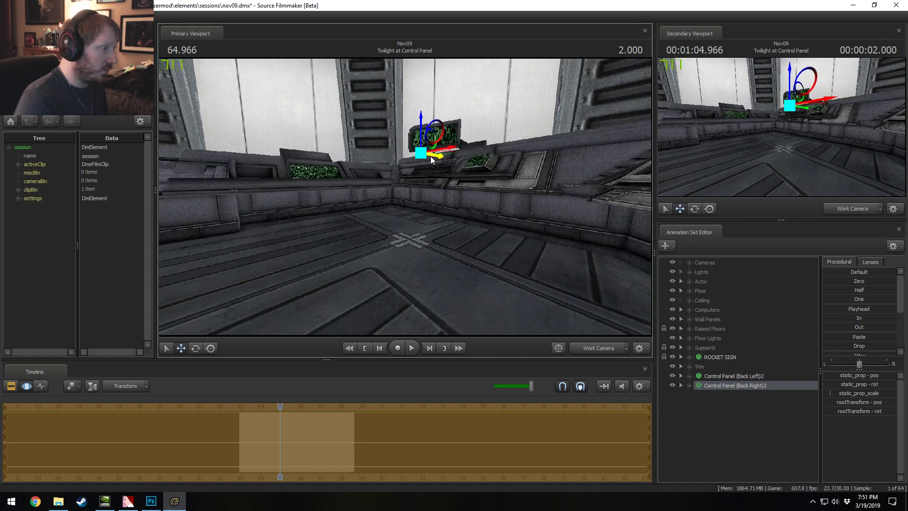
pyautogui.moveTo(440, 150); pyautogui.dragTo(434, 189)
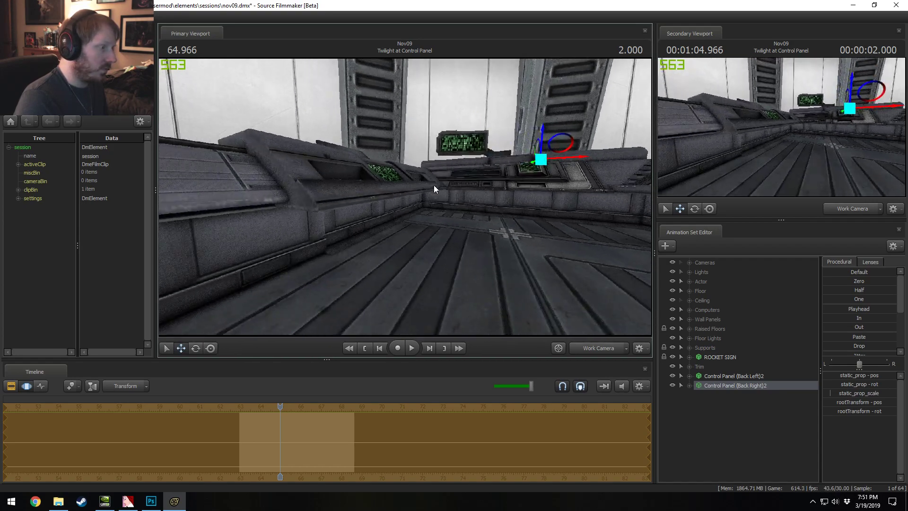
# Step: Shift the Back Right copy along its long axis to close the corner joint with the Back Left copy
pyautogui.moveTo(510, 177); pyautogui.dragTo(406, 201)
pyautogui.moveTo(527, 158); pyautogui.dragTo(405, 166)
pyautogui.press('w')
pyautogui.press('s')
pyautogui.press('s')
pyautogui.click(546, 128)
pyautogui.click(545, 128)
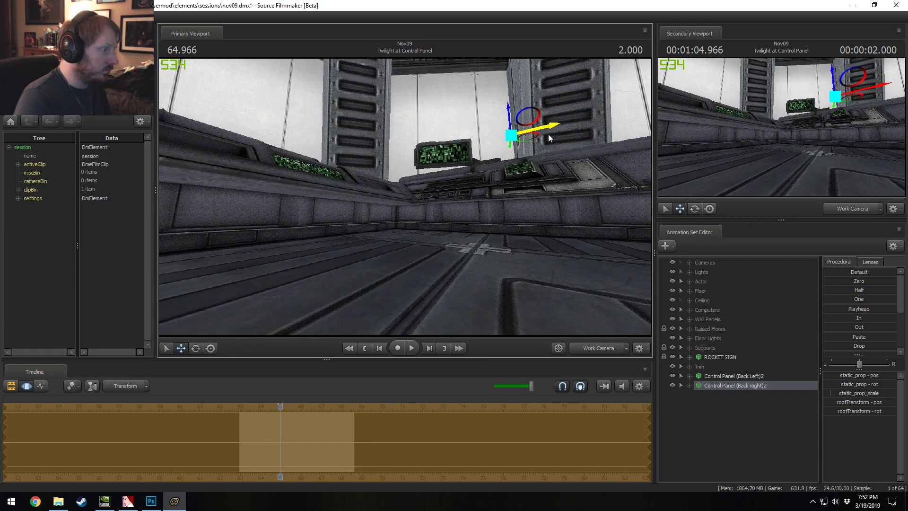
pyautogui.moveTo(548, 135)
pyautogui.mouseDown()
pyautogui.moveTo(497, 132)
pyautogui.moveTo(549, 133)
pyautogui.mouseUp()
# Step: Match the Back Right copy's height to the Back Left copy so the base trim runs continuously across their joint
pyautogui.press('w')
pyautogui.moveTo(459, 139); pyautogui.dragTo(409, 204)
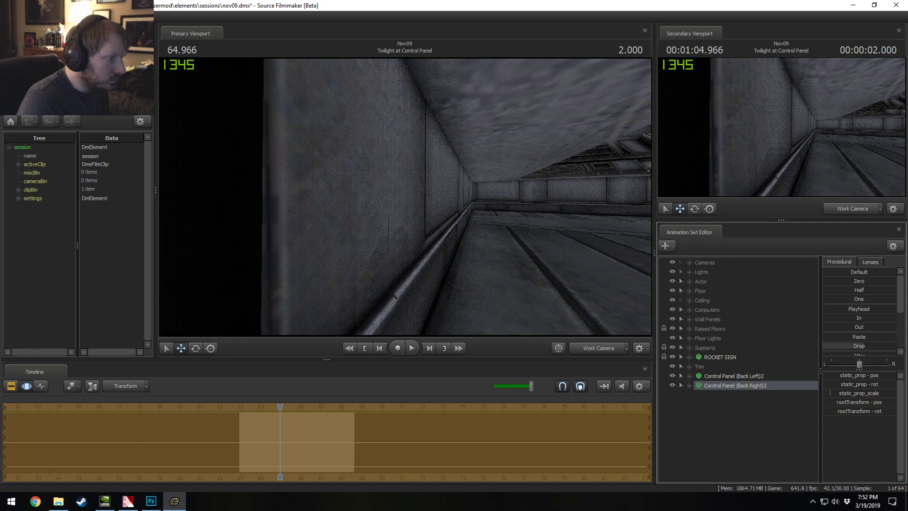
pyautogui.moveTo(613, 323); pyautogui.dragTo(327, 204)
pyautogui.press('w')
pyautogui.press('w')
pyautogui.moveTo(580, 310); pyautogui.dragTo(580, 310)
pyautogui.press('s')
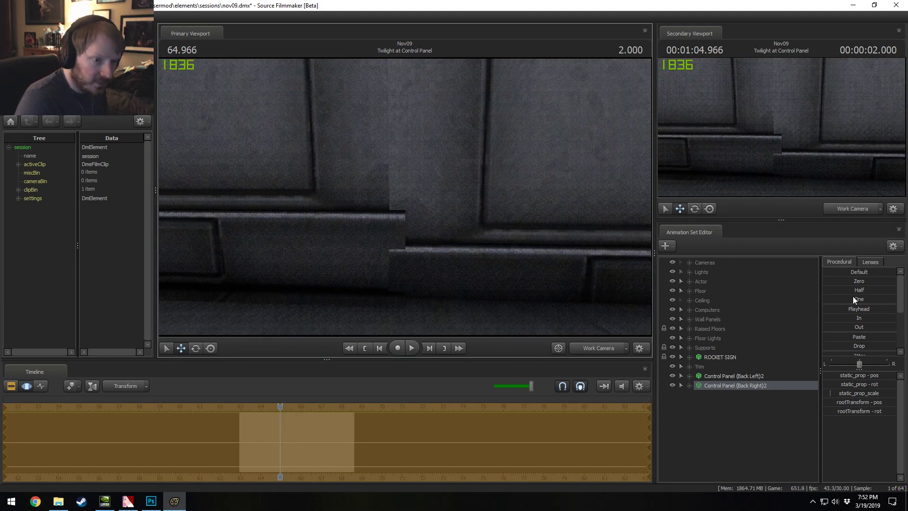
pyautogui.moveTo(854, 345); pyautogui.dragTo(896, 345)
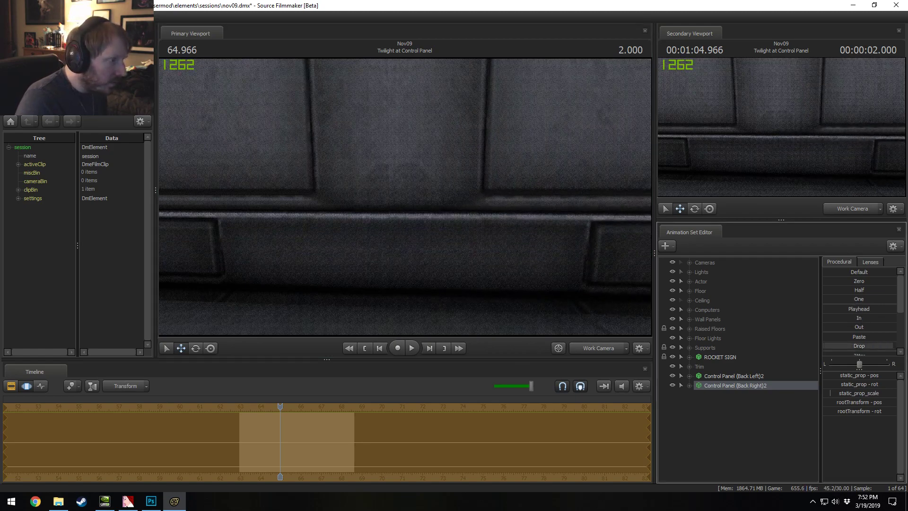
# Step: Copy the animation sets of Control Panel (Back Left)2 and Control Panel (Back Right)2 together
pyautogui.press('s')
pyautogui.moveTo(598, 244); pyautogui.dragTo(405, 196)
pyautogui.press('F2')
pyautogui.press('s')
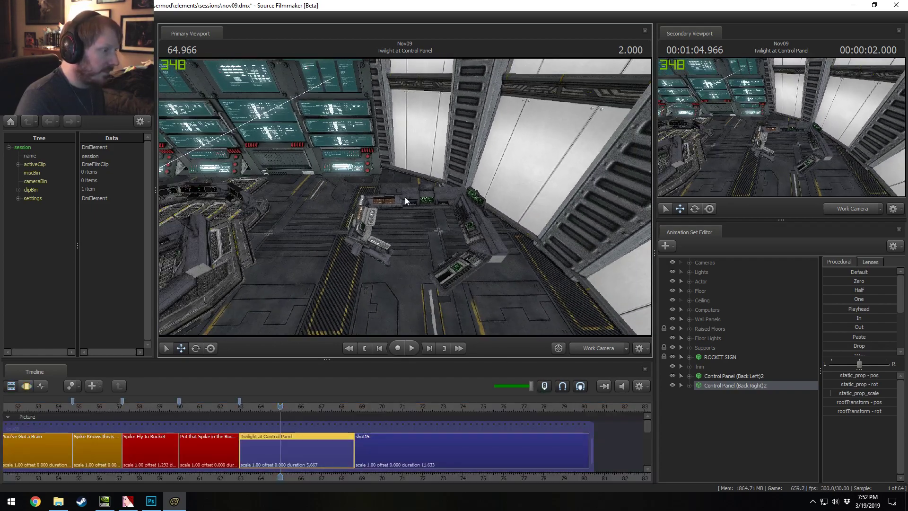
pyautogui.click(746, 377)
pyautogui.keyDown('ctrl'); pyautogui.click(746, 384); pyautogui.keyUp('ctrl')
pyautogui.rightClick(746, 385)
pyautogui.click(776, 248)
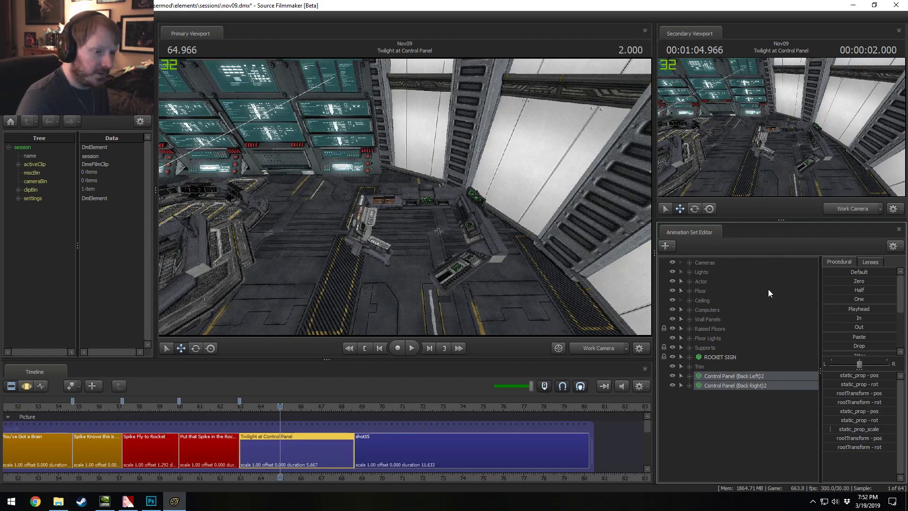
# Step: Move and turn the original pair of panel copies together into the gap between the raised platform and the lit wall
pyautogui.press('F3')
pyautogui.moveTo(438, 189); pyautogui.dragTo(460, 204)
pyautogui.moveTo(402, 197); pyautogui.dragTo(425, 183)
pyautogui.press('e')
pyautogui.press('w')
pyautogui.press('s')
# Step: Paste the copied animation sets outside the groups and rotate the new pair of control panels together
pyautogui.rightClick(732, 421)
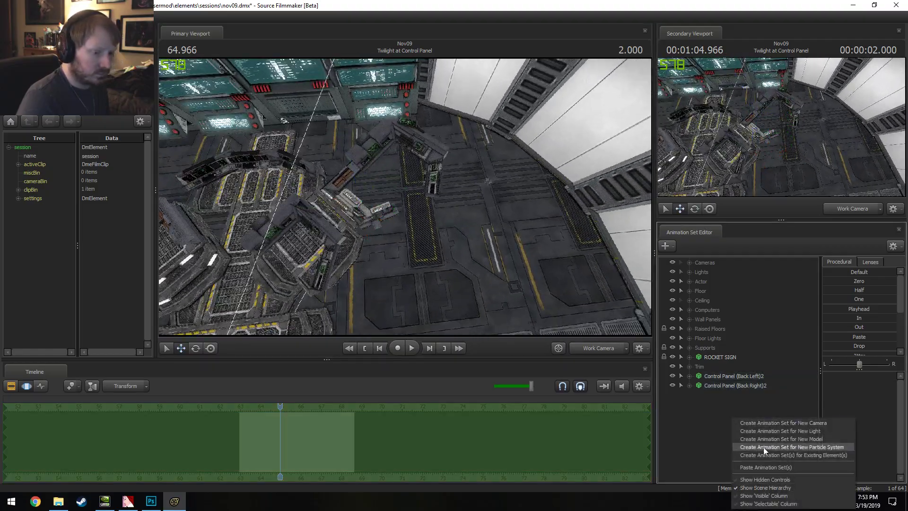
pyautogui.click(766, 467)
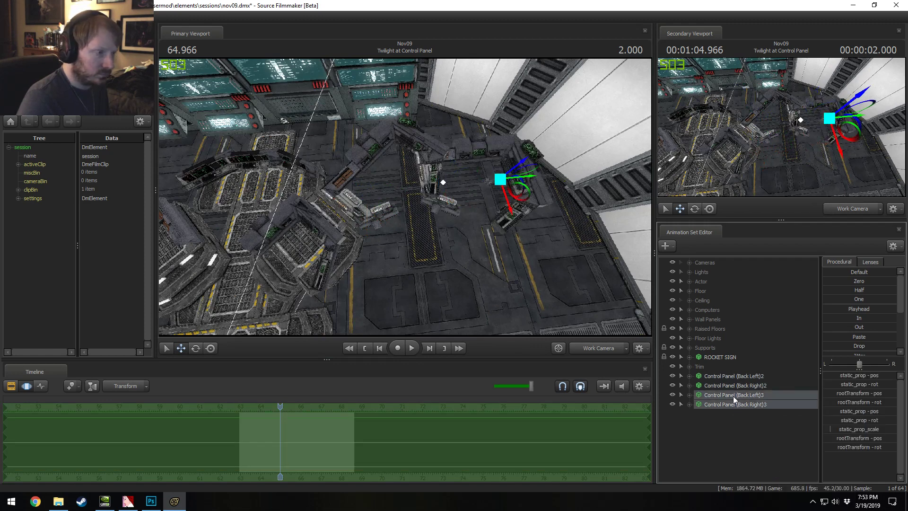
pyautogui.moveTo(495, 208); pyautogui.dragTo(462, 197)
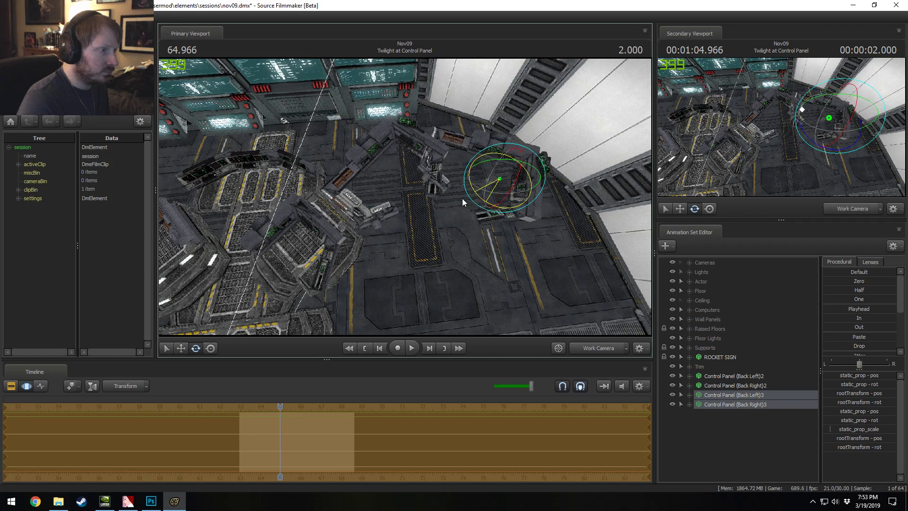
pyautogui.press('w')
# Step: Move the new pair of control panels across the open floor toward the room's front edge
pyautogui.moveTo(528, 197); pyautogui.dragTo(521, 314)
pyautogui.moveTo(421, 218)
pyautogui.mouseDown()
pyautogui.moveTo(411, 160)
pyautogui.moveTo(420, 218)
pyautogui.mouseUp()
pyautogui.moveTo(492, 212); pyautogui.dragTo(447, 225)
pyautogui.press('w')
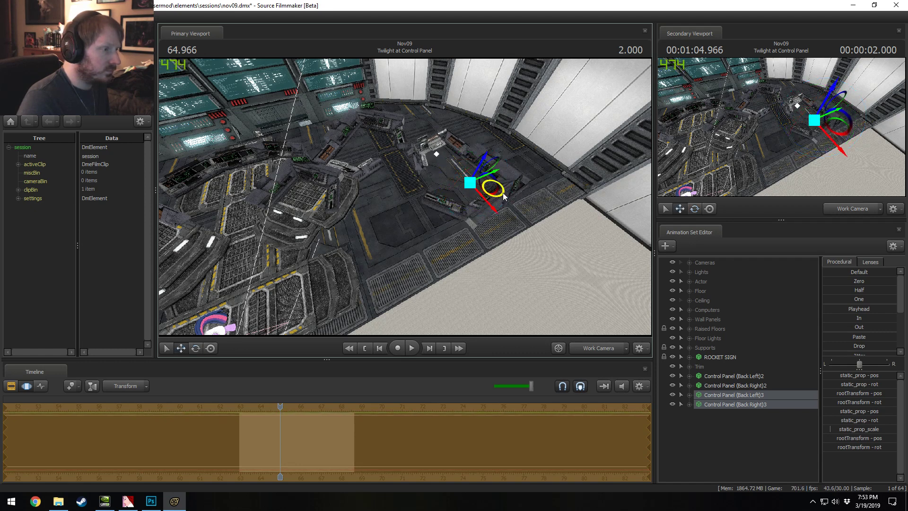
pyautogui.moveTo(504, 196); pyautogui.dragTo(491, 154)
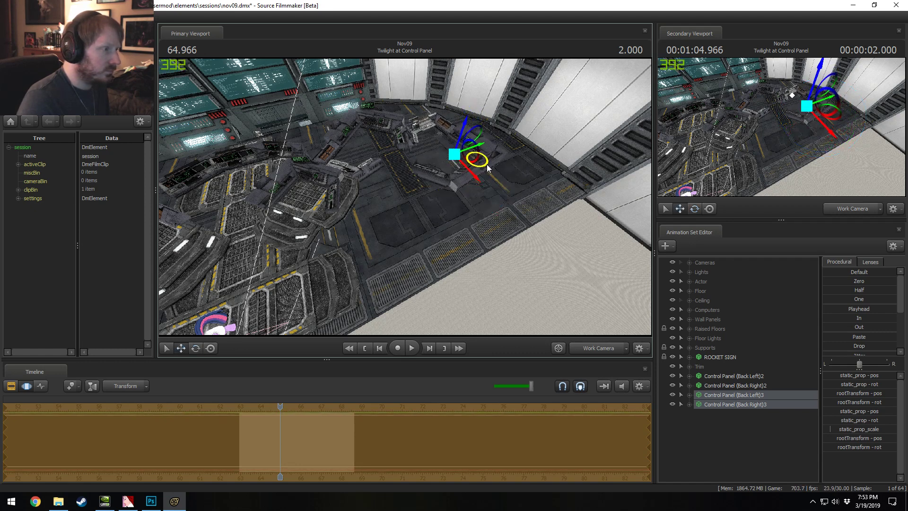
pyautogui.keyDown('alt'); pyautogui.moveTo(486, 162); pyautogui.dragTo(403, 198); pyautogui.keyUp('alt')
pyautogui.hotkey('ctrl', 'z')
pyautogui.hotkey('ctrl', 'z')
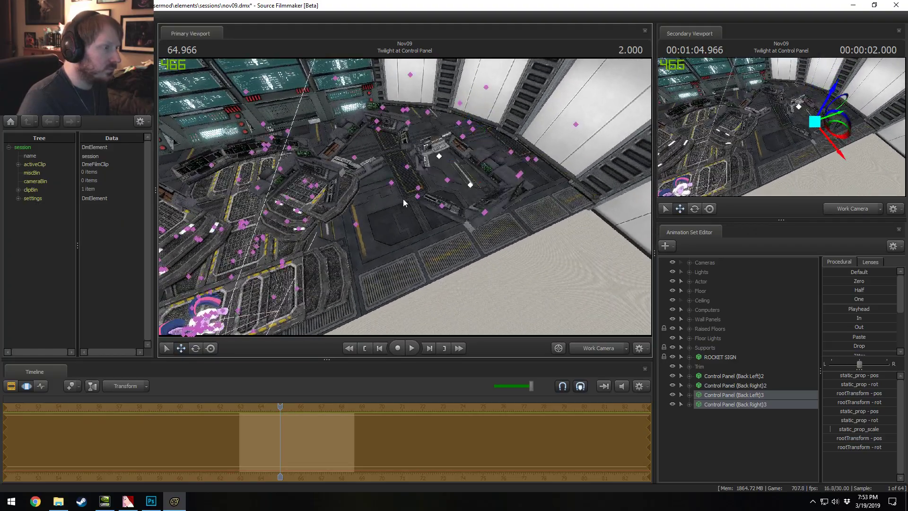
# Step: Move the new pair of control panels to the opposite side of the room, between the raised platform and the windows
pyautogui.keyDown('alt'); pyautogui.moveTo(472, 185); pyautogui.dragTo(570, 249); pyautogui.keyUp('alt')
pyautogui.press('w')
pyautogui.keyDown('alt'); pyautogui.moveTo(454, 204); pyautogui.dragTo(454, 203); pyautogui.keyUp('alt')
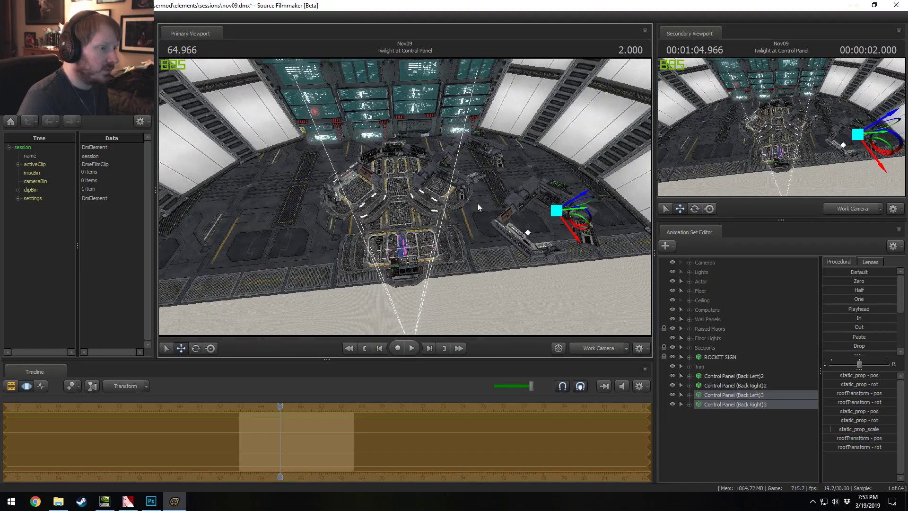
pyautogui.moveTo(588, 228); pyautogui.dragTo(346, 176)
pyautogui.moveTo(405, 196); pyautogui.dragTo(373, 166)
pyautogui.press('w')
pyautogui.press('w')
pyautogui.press('d')
pyautogui.press('s')
pyautogui.moveTo(405, 197)
pyautogui.mouseDown()
pyautogui.moveTo(378, 246)
pyautogui.moveTo(397, 218)
pyautogui.moveTo(388, 198)
pyautogui.mouseUp()
pyautogui.moveTo(405, 197); pyautogui.dragTo(405, 197, button='right')
pyautogui.keyDown('alt'); pyautogui.moveTo(405, 197); pyautogui.dragTo(405, 197); pyautogui.keyUp('alt')
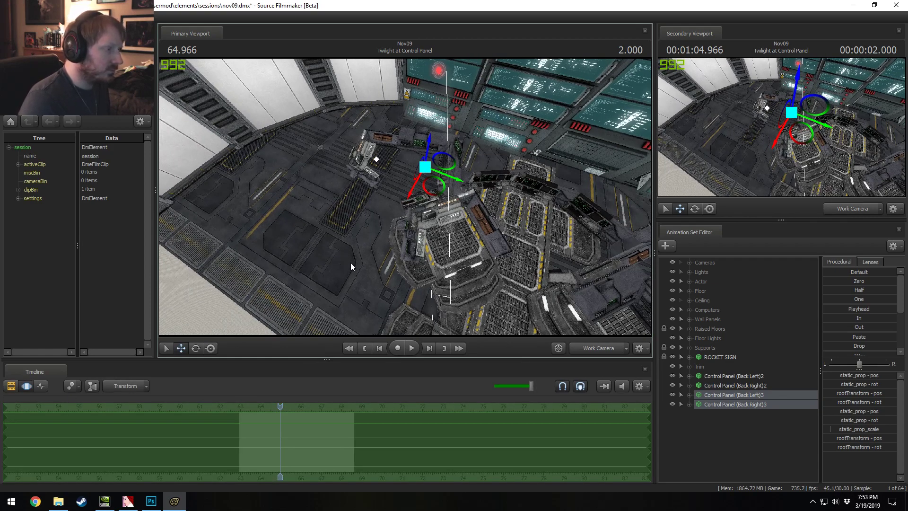
# Step: Move all four Back Left and Back Right control panel copies into the Computers group
pyautogui.moveTo(418, 243); pyautogui.dragTo(487, 220)
pyautogui.moveTo(406, 201); pyautogui.dragTo(406, 201, button='right')
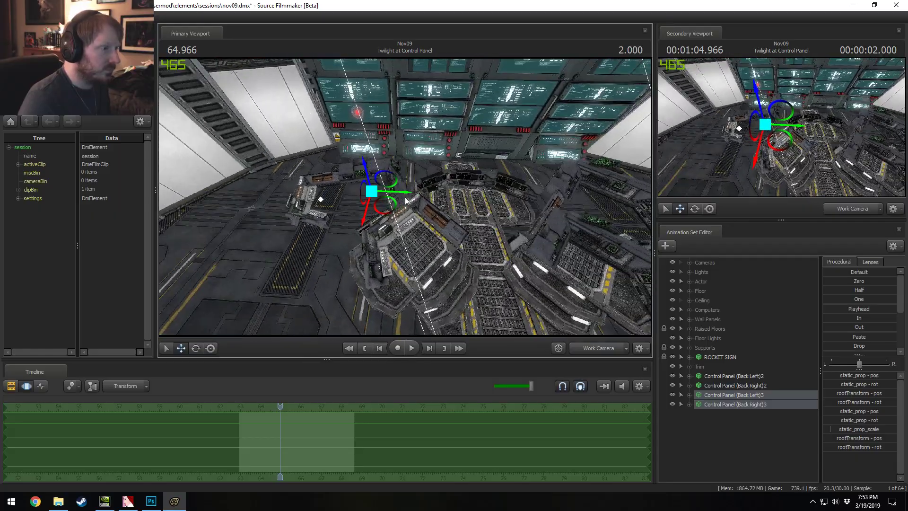
pyautogui.click(708, 426)
pyautogui.moveTo(463, 183); pyautogui.dragTo(483, 185)
pyautogui.press('w')
pyautogui.moveTo(462, 182); pyautogui.dragTo(462, 182, button='right')
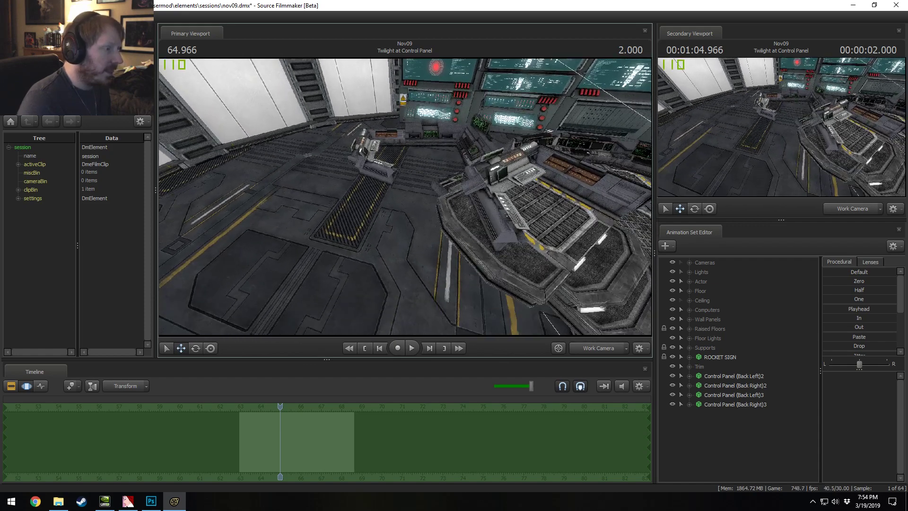
pyautogui.click(733, 376)
pyautogui.keyDown('shift'); pyautogui.click(728, 403); pyautogui.keyUp('shift')
pyautogui.moveTo(728, 404); pyautogui.dragTo(713, 310)
# Step: Try to create another animation set outside the existing groups
pyautogui.rightClick(713, 405)
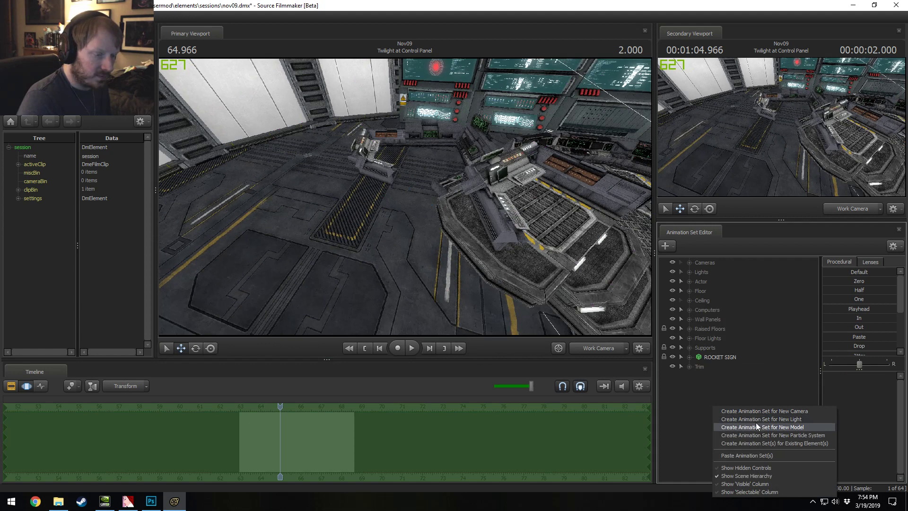
pyautogui.click(697, 393)
pyautogui.rightClick(763, 409)
pyautogui.click(770, 413)
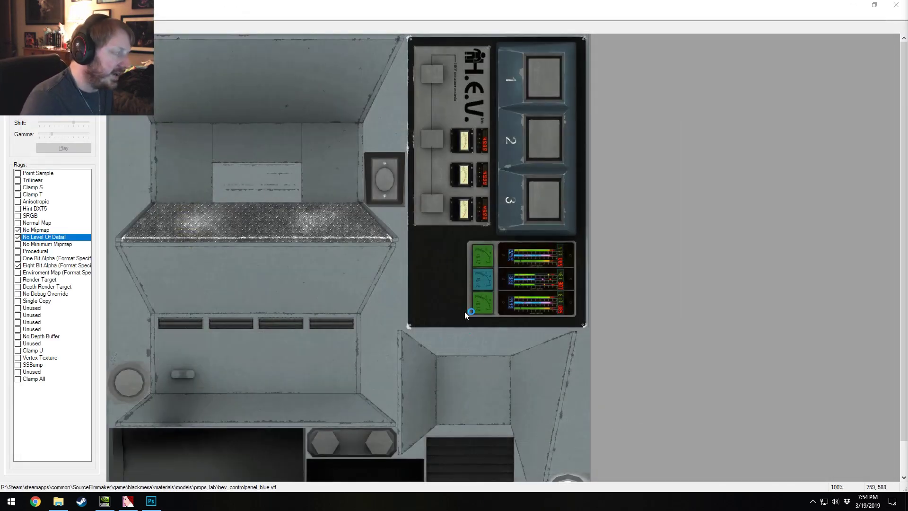
# Step: Relaunch Source Filmmaker and reopen the recent nov09.dmx session, declining the autosave and the removal of unsubscribed items
pyautogui.rightClick(90, 508)
pyautogui.click(65, 246)
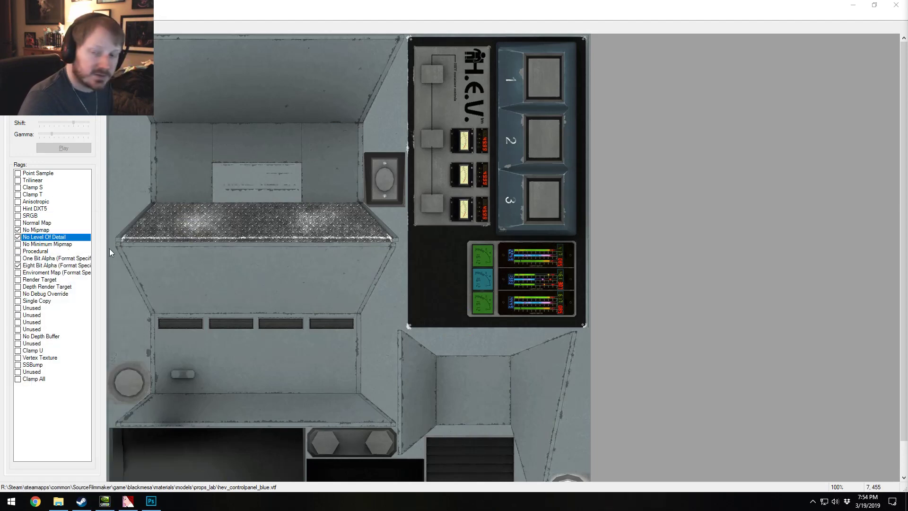
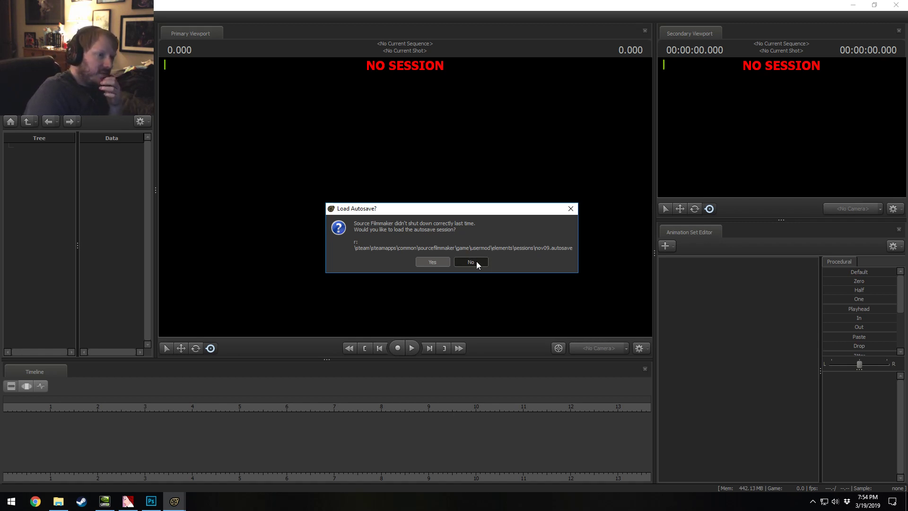
pyautogui.click(476, 261)
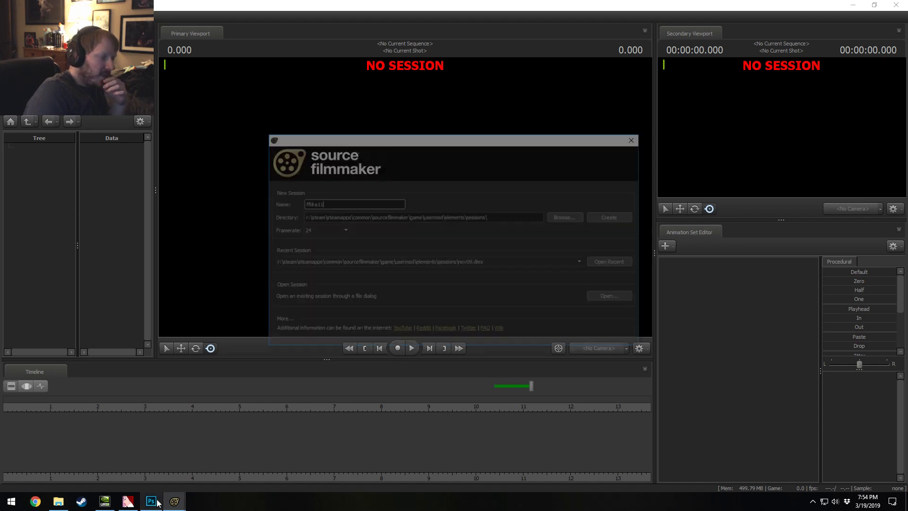
pyautogui.click(633, 260)
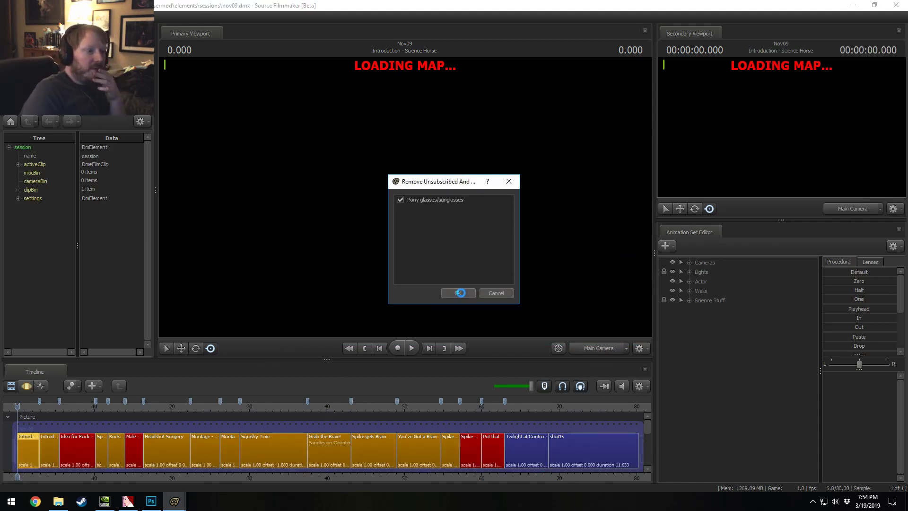
pyautogui.click(488, 294)
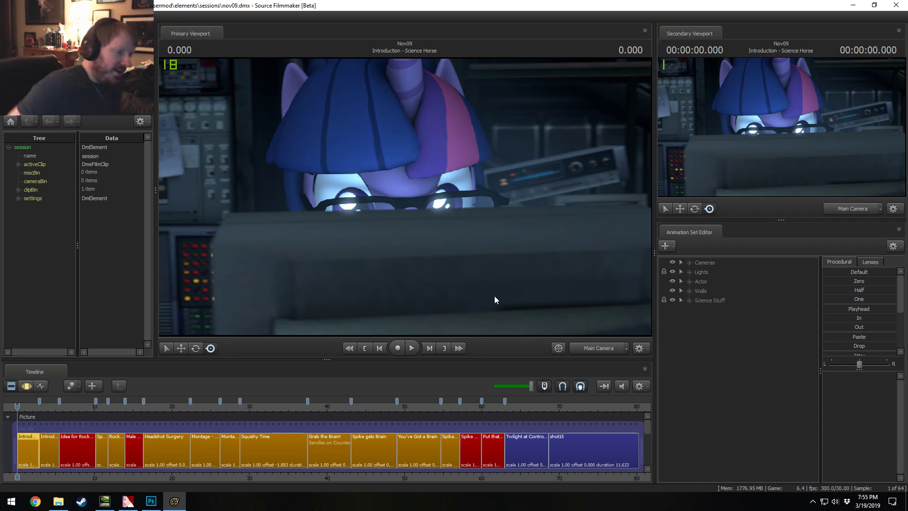
# Step: Switch the primary viewport to the Work Camera and move the playhead into the Twilight at Control Panel shot
pyautogui.click(597, 348)
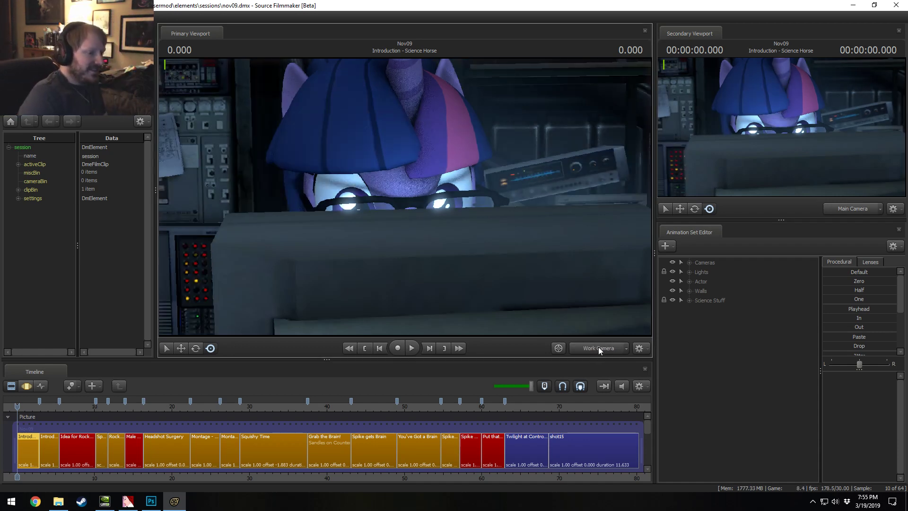
pyautogui.click(530, 407)
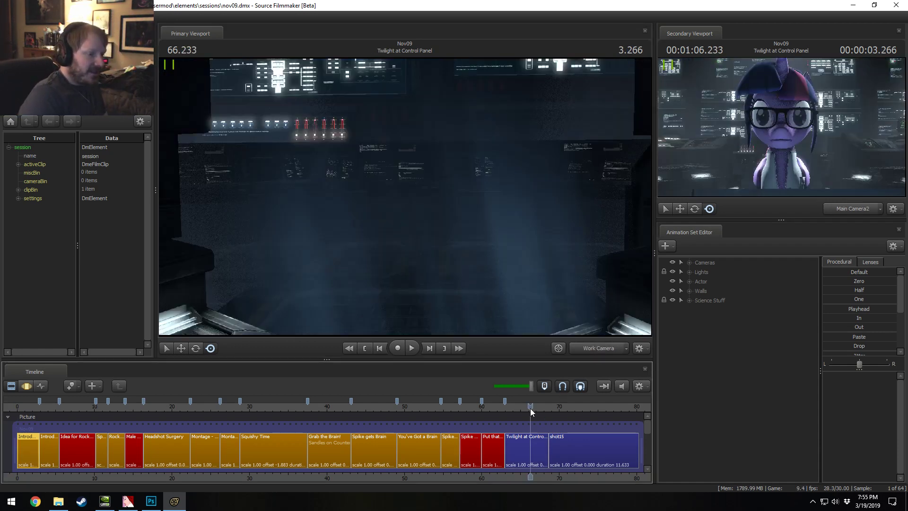
# Step: Turn off lighting in the primary viewport and survey the control room floor from above
pyautogui.click(597, 348)
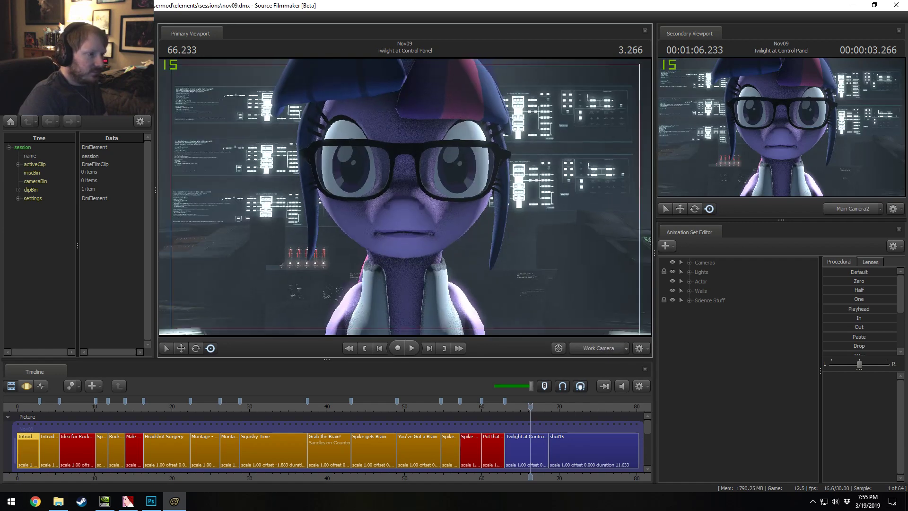
pyautogui.rightClick(560, 234)
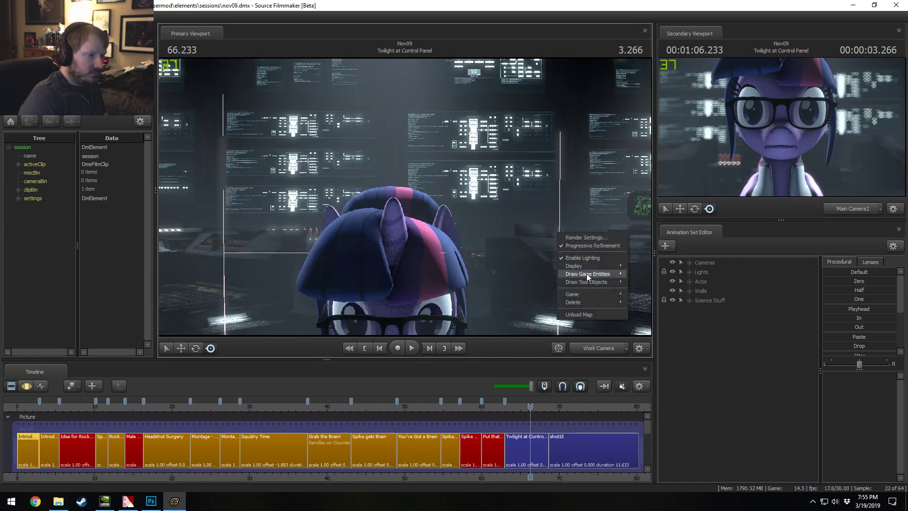
pyautogui.click(592, 259)
pyautogui.moveTo(591, 259); pyautogui.dragTo(634, 303)
pyautogui.moveTo(405, 197); pyautogui.dragTo(421, 208)
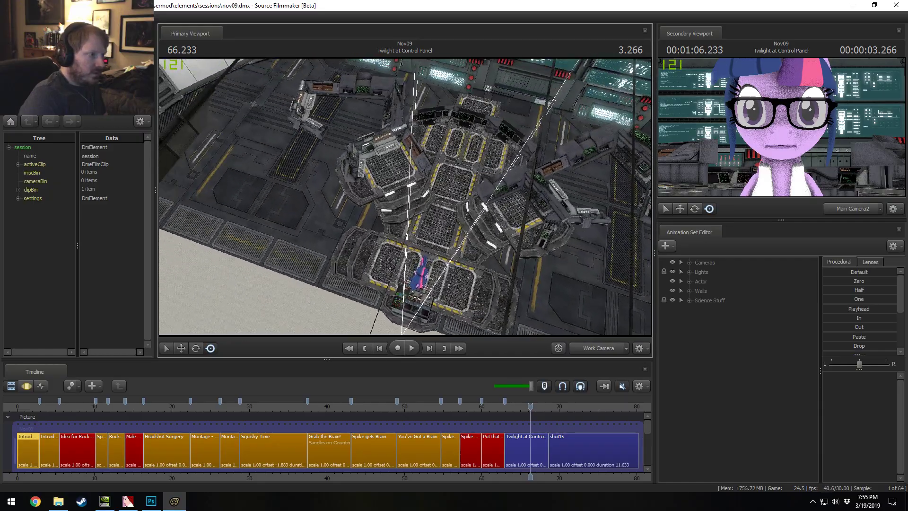
pyautogui.moveTo(348, 177); pyautogui.dragTo(228, 233)
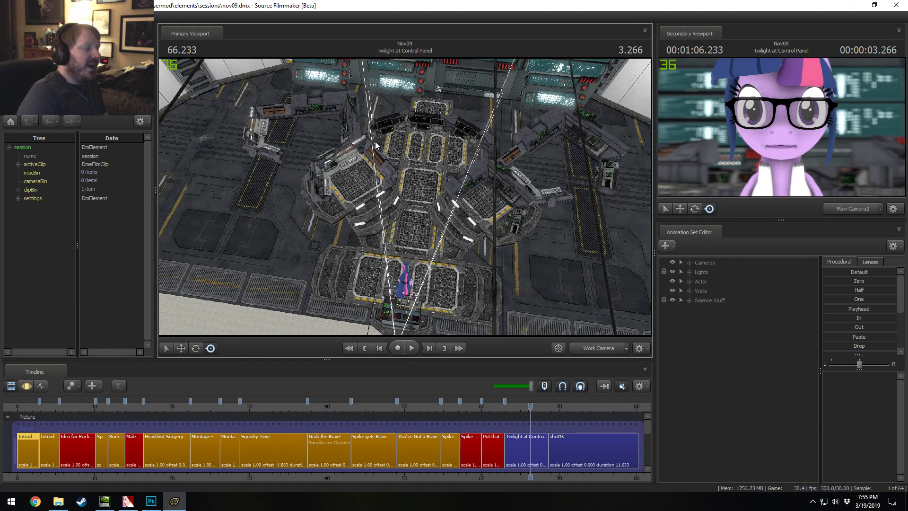
pyautogui.moveTo(561, 242); pyautogui.dragTo(606, 156)
pyautogui.moveTo(405, 197); pyautogui.dragTo(405, 215)
# Step: Turn lighting on to check the dark side area of the set, dismiss the Progressive Refinement settings, and turn lighting off again
pyautogui.rightClick(420, 223)
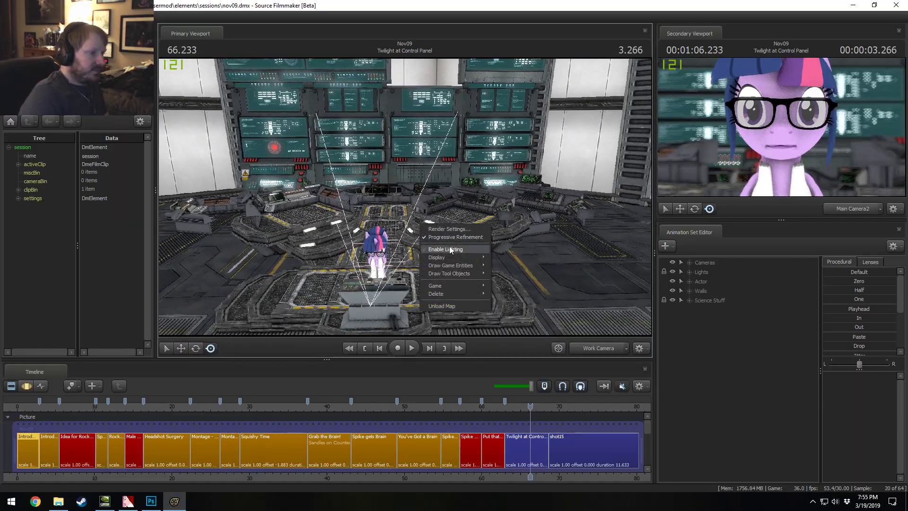
pyautogui.click(447, 249)
pyautogui.moveTo(447, 249); pyautogui.dragTo(364, 180)
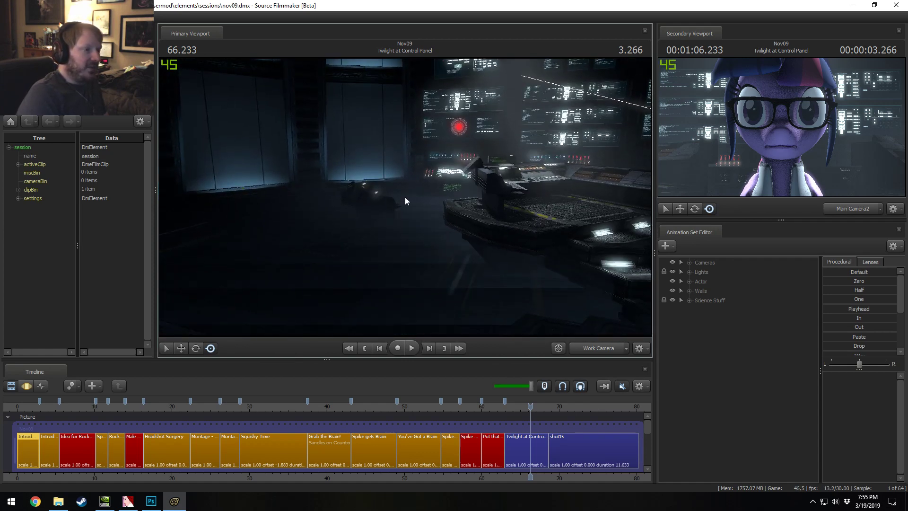
pyautogui.press('p')
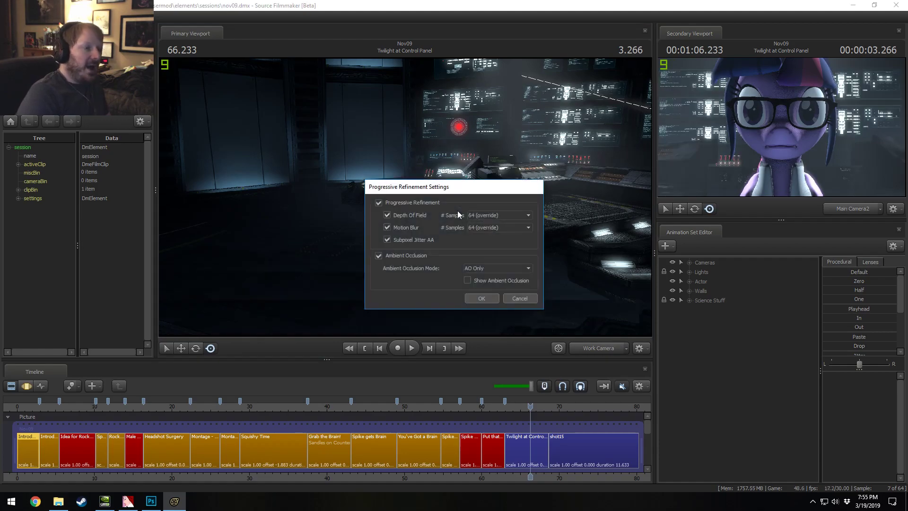
pyautogui.click(519, 298)
pyautogui.rightClick(484, 195)
pyautogui.click(509, 220)
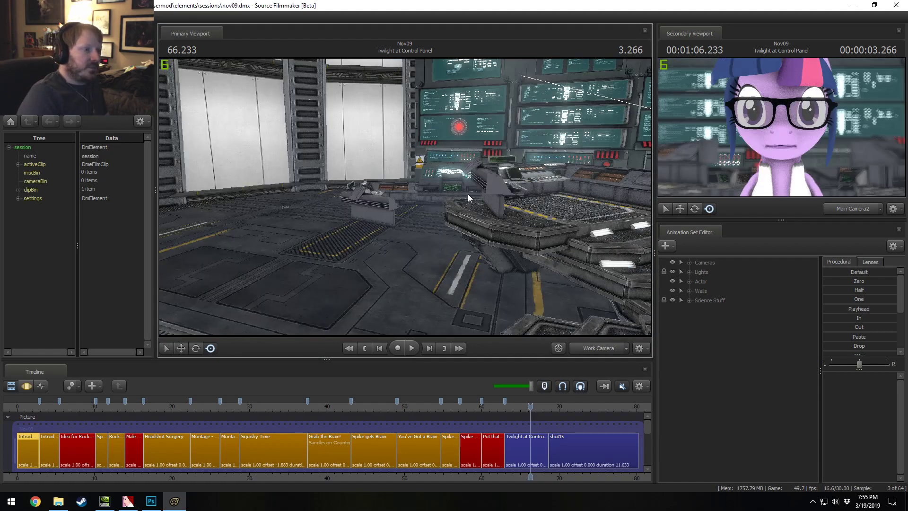
# Step: Start a new model animation set in the Twilight at Control Panel shot and filter the models by "console"
pyautogui.moveTo(407, 198); pyautogui.dragTo(572, 233)
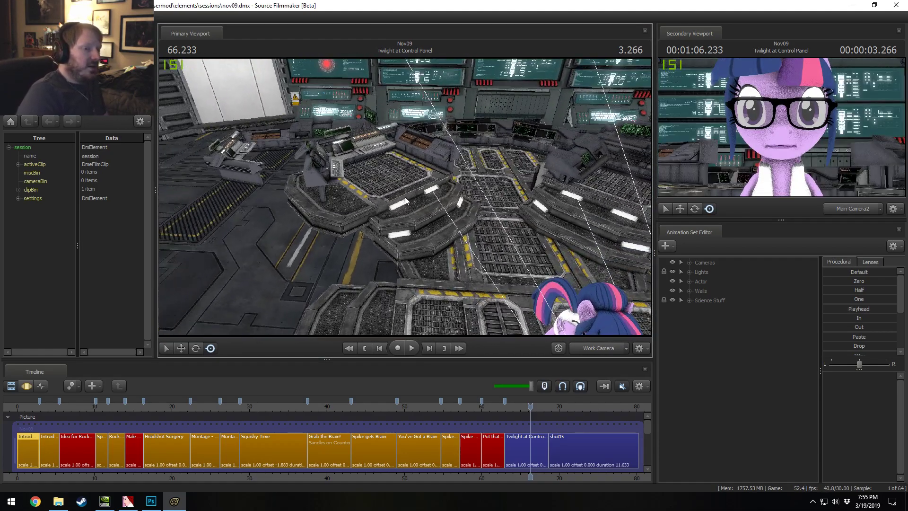
pyautogui.click(544, 445)
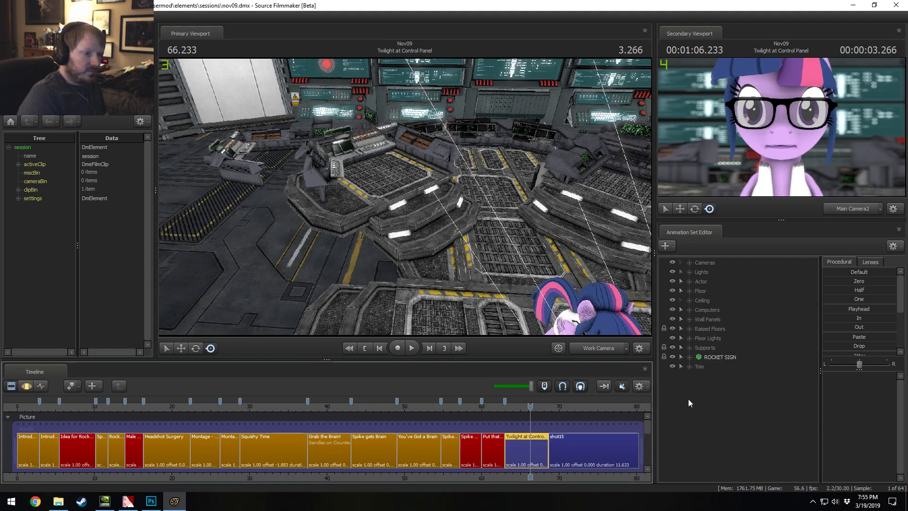
pyautogui.rightClick(716, 410)
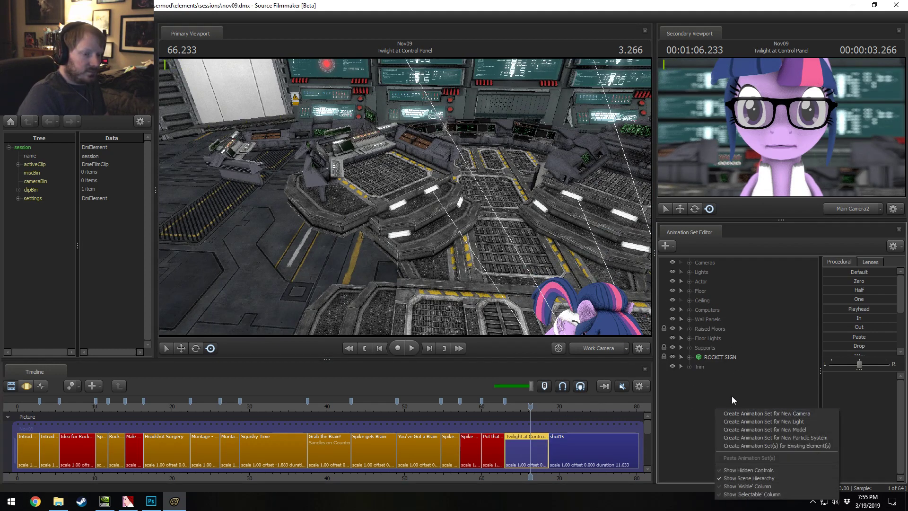
pyautogui.click(743, 427)
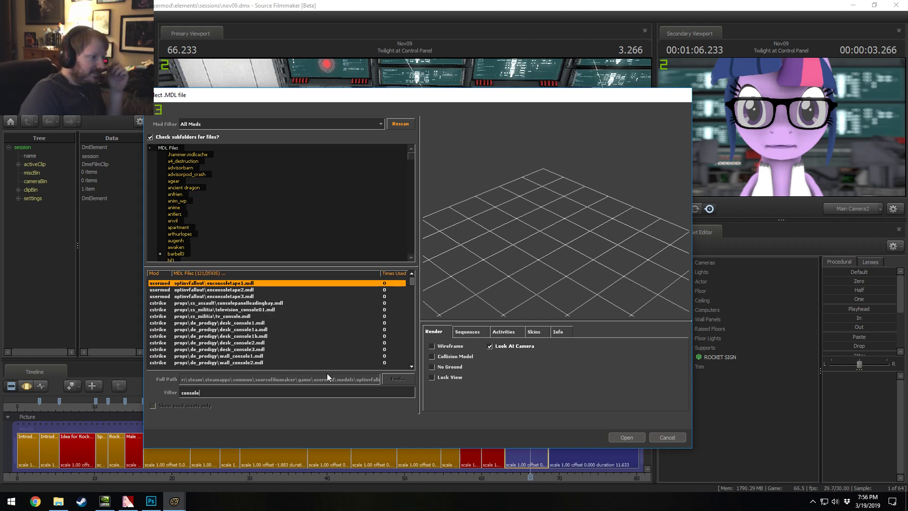
# Step: Preview the filtered console models from the cstrike and Black Mesa folders
pyautogui.click(218, 289)
pyautogui.click(224, 303)
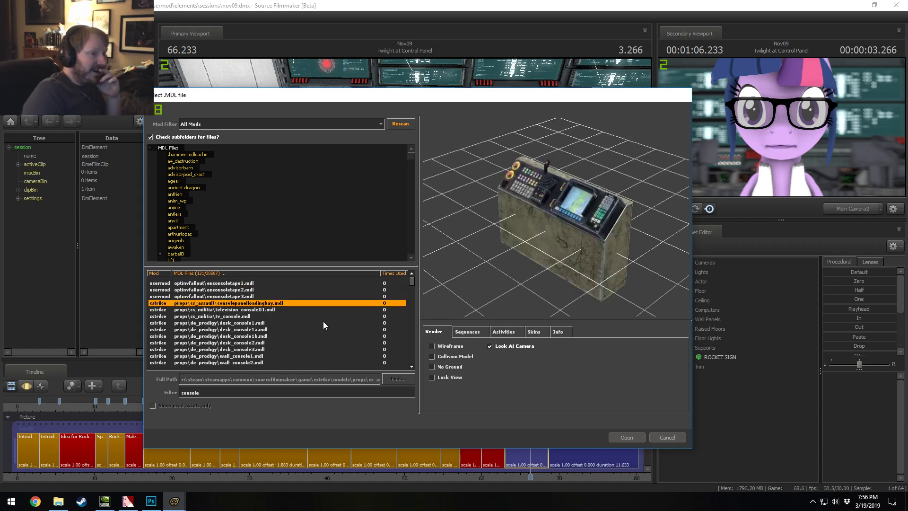
pyautogui.click(245, 336)
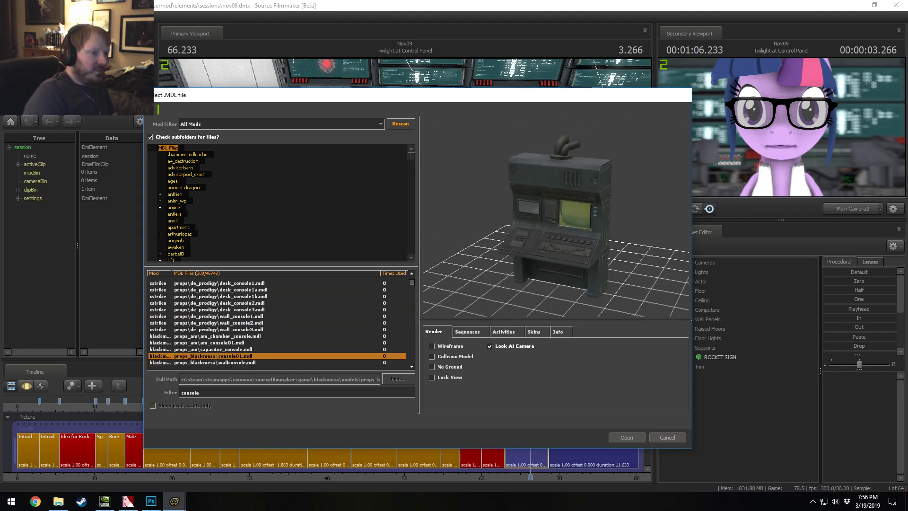
pyautogui.press('Down')
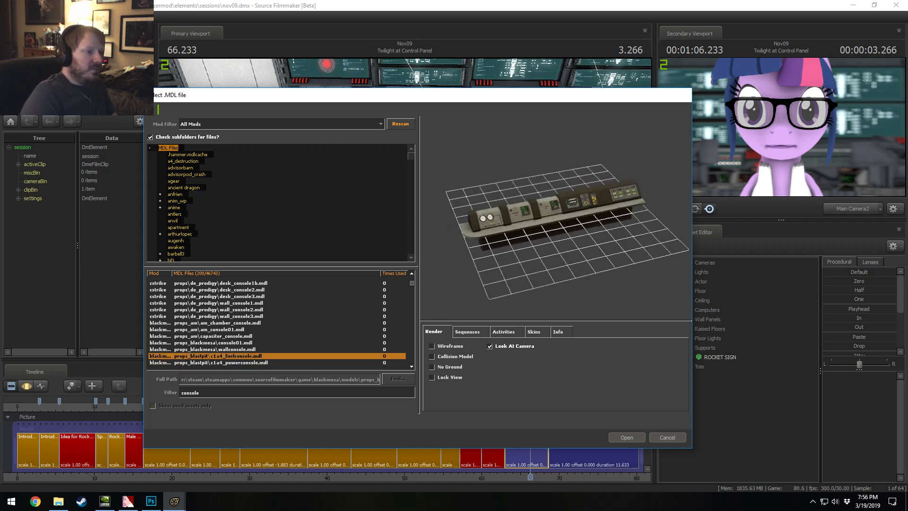
pyautogui.scroll(3, 556, 218)
pyautogui.press('Up')
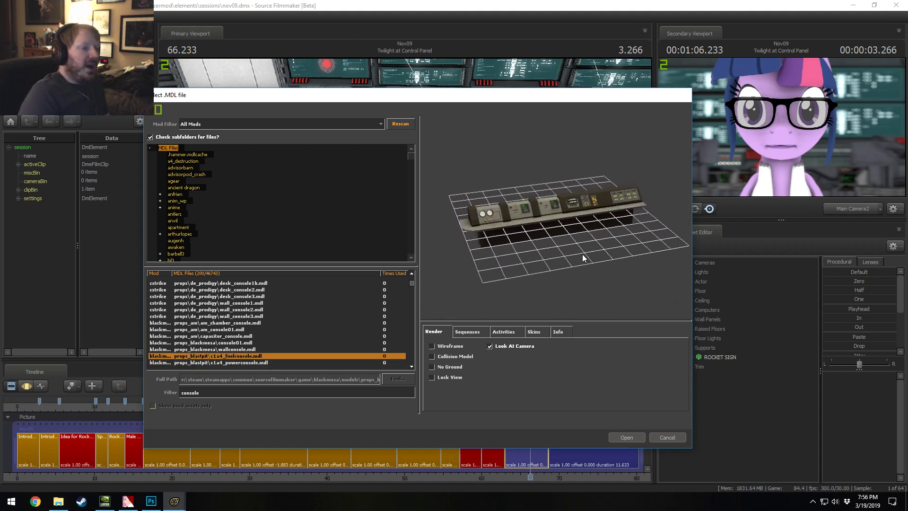
pyautogui.click(155, 363)
pyautogui.press('Down')
pyautogui.press('Down')
pyautogui.press('Down')
pyautogui.press('Up')
# Step: Compare the Black Mesa console previews and add props_blastpit\c1a4_fuelconsole.mdl to the shot
pyautogui.moveTo(613, 264); pyautogui.dragTo(613, 223, button='right')
pyautogui.moveTo(614, 264)
pyautogui.mouseDown()
pyautogui.moveTo(614, 236)
pyautogui.moveTo(582, 255)
pyautogui.moveTo(613, 265)
pyautogui.mouseUp()
pyautogui.press('Up')
pyautogui.press('Up')
pyautogui.press('Up')
pyautogui.moveTo(556, 218); pyautogui.dragTo(643, 218)
pyautogui.press('Down')
pyautogui.press('Up')
pyautogui.press('Down')
pyautogui.press('Up')
pyautogui.moveTo(556, 223); pyautogui.dragTo(556, 215)
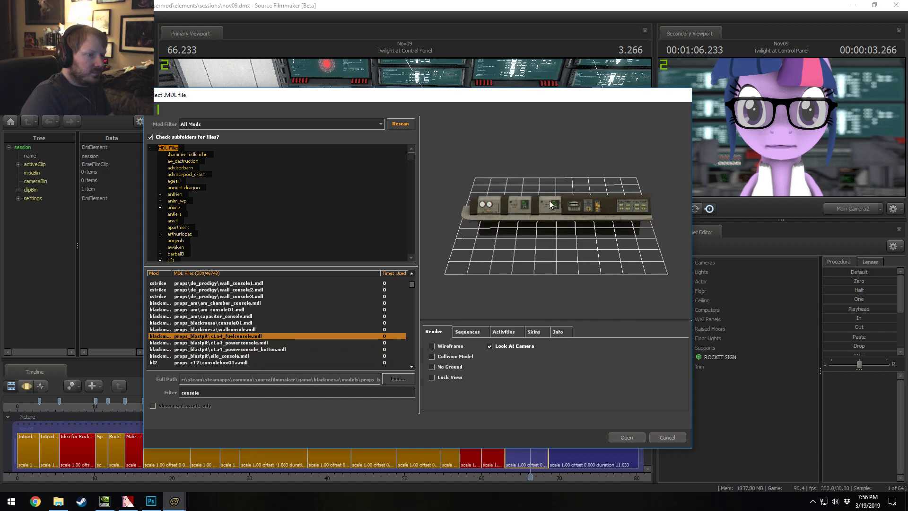
pyautogui.click(626, 439)
# Step: Move c1a4_fuelconsole1 away from Twilight onto the open side floor near the outer grates, with viewport lighting off
pyautogui.rightClick(533, 275)
pyautogui.click(544, 298)
pyautogui.moveTo(543, 298); pyautogui.dragTo(596, 331)
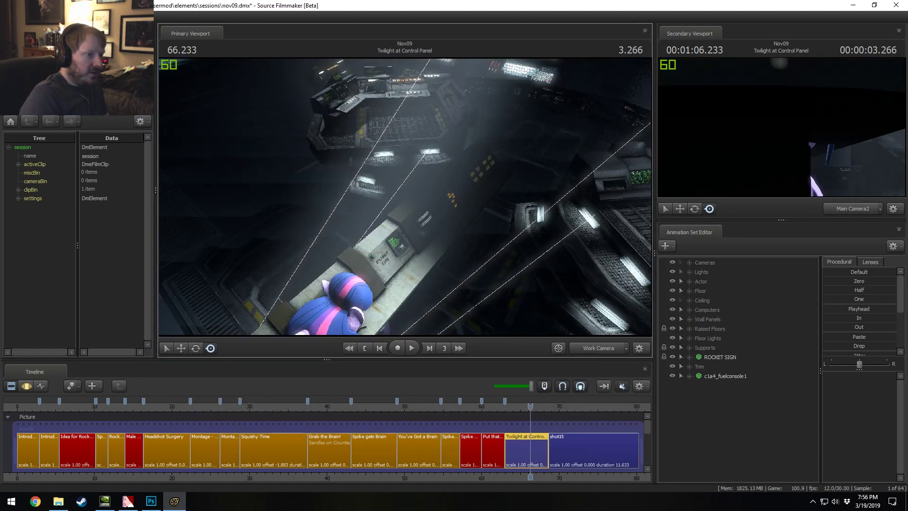
pyautogui.click(723, 376)
pyautogui.press('F3')
pyautogui.moveTo(372, 257); pyautogui.dragTo(229, 122)
pyautogui.moveTo(433, 205); pyautogui.dragTo(364, 165)
pyautogui.rightClick(462, 164)
pyautogui.click(481, 188)
pyautogui.moveTo(481, 188); pyautogui.dragTo(402, 207)
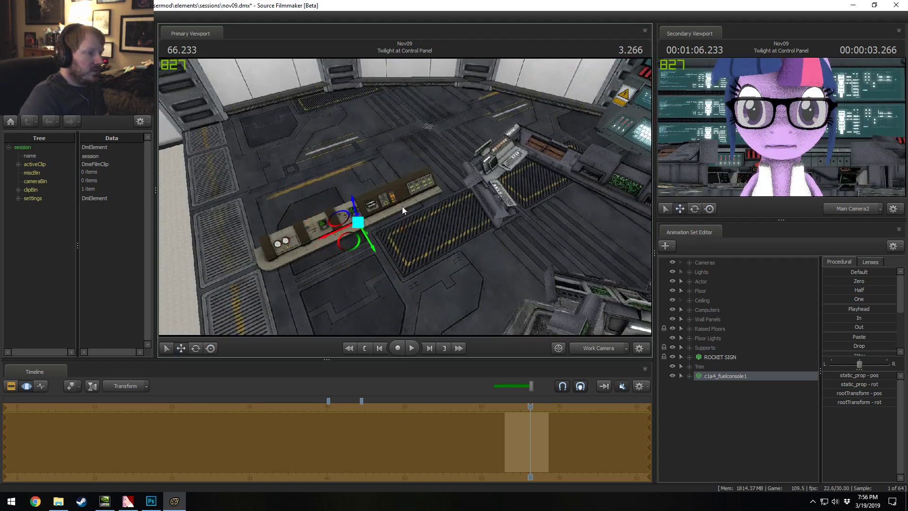
pyautogui.moveTo(355, 227); pyautogui.dragTo(283, 192)
# Step: Adjust the fuel console's height with lighting on, turn lighting off, and refine its placement at the side of the floor
pyautogui.rightClick(381, 233)
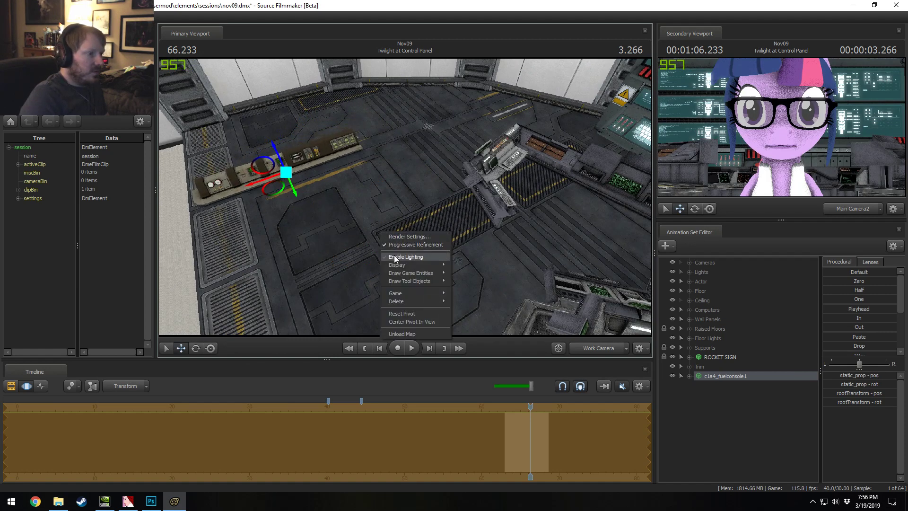
pyautogui.click(395, 258)
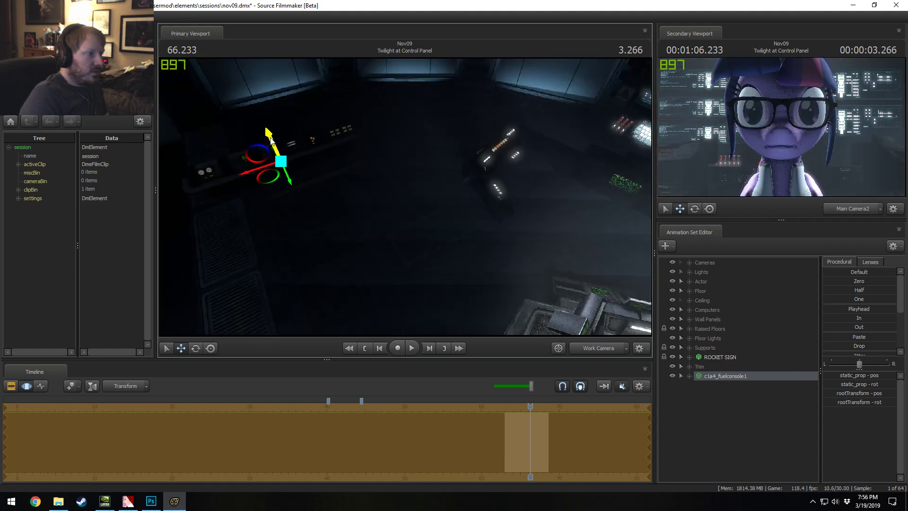
pyautogui.keyDown('alt'); pyautogui.moveTo(405, 197); pyautogui.dragTo(405, 169); pyautogui.keyUp('alt')
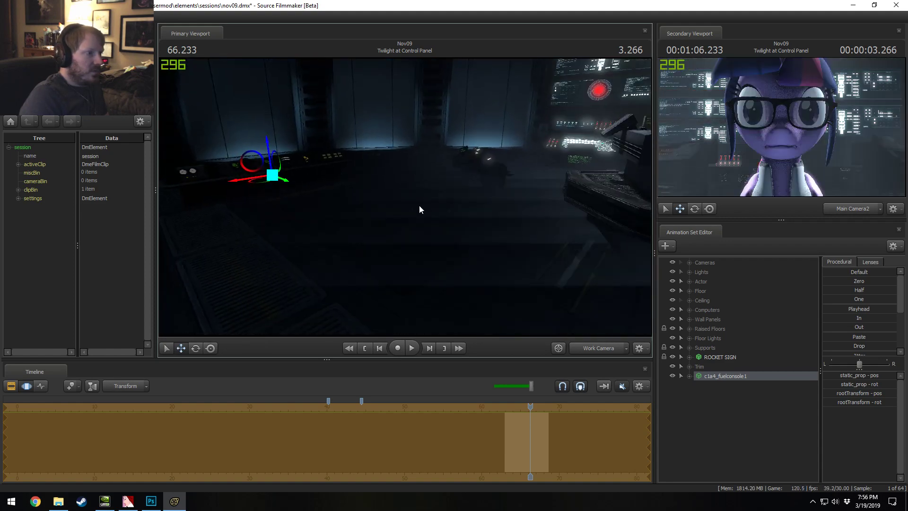
pyautogui.rightClick(414, 205)
pyautogui.click(436, 230)
pyautogui.moveTo(436, 229); pyautogui.dragTo(379, 216)
pyautogui.press('w')
pyautogui.moveTo(361, 165); pyautogui.dragTo(362, 162)
pyautogui.press('s')
pyautogui.moveTo(448, 206); pyautogui.dragTo(407, 203)
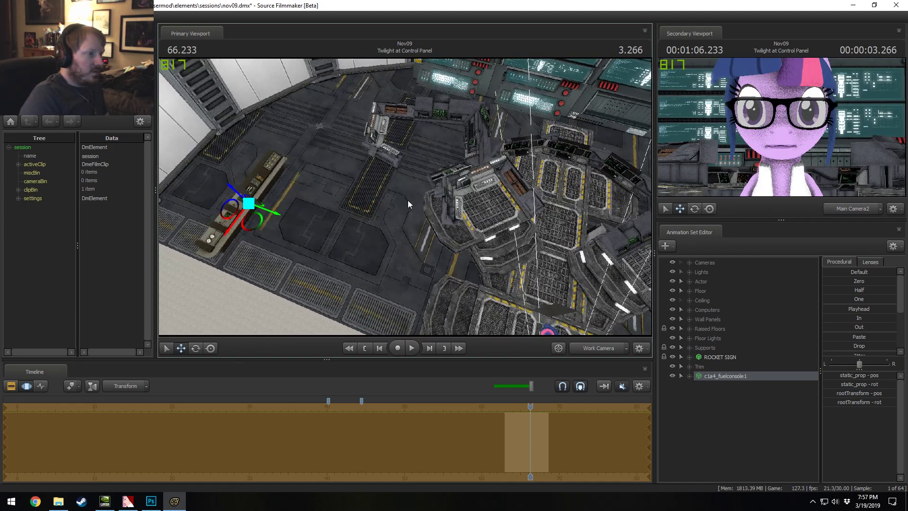
# Step: Duplicate the fuel console animation set and rotate the copy's rootTransform about the vertical axis to face the opposite way
pyautogui.rightClick(243, 201)
pyautogui.rightClick(744, 376)
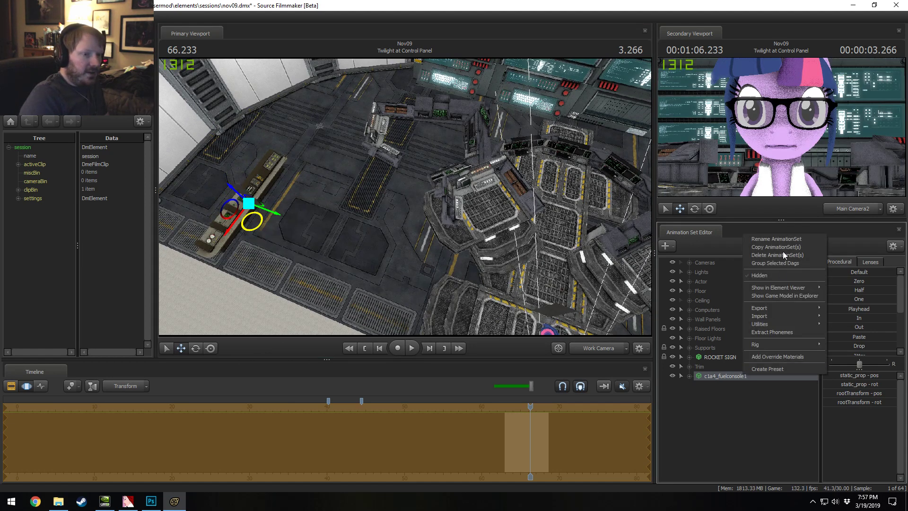
pyautogui.click(781, 247)
pyautogui.rightClick(731, 375)
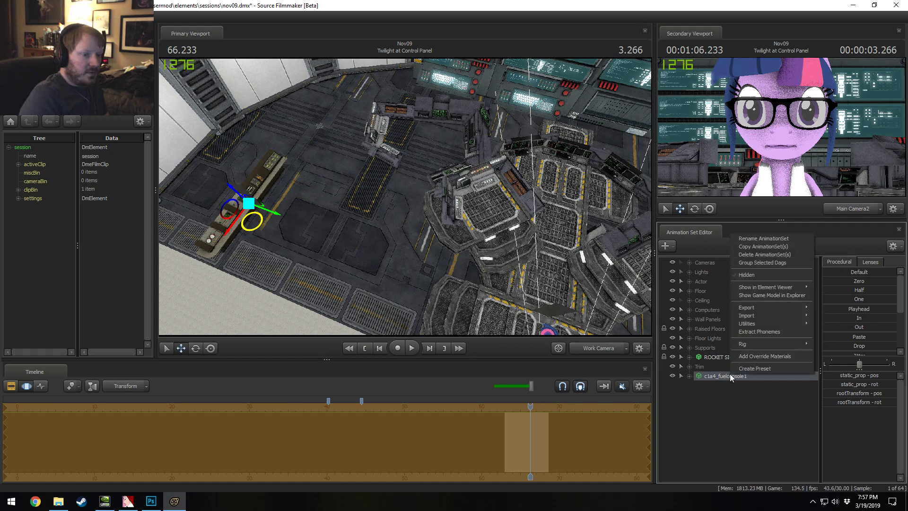
pyautogui.click(752, 246)
pyautogui.rightClick(748, 386)
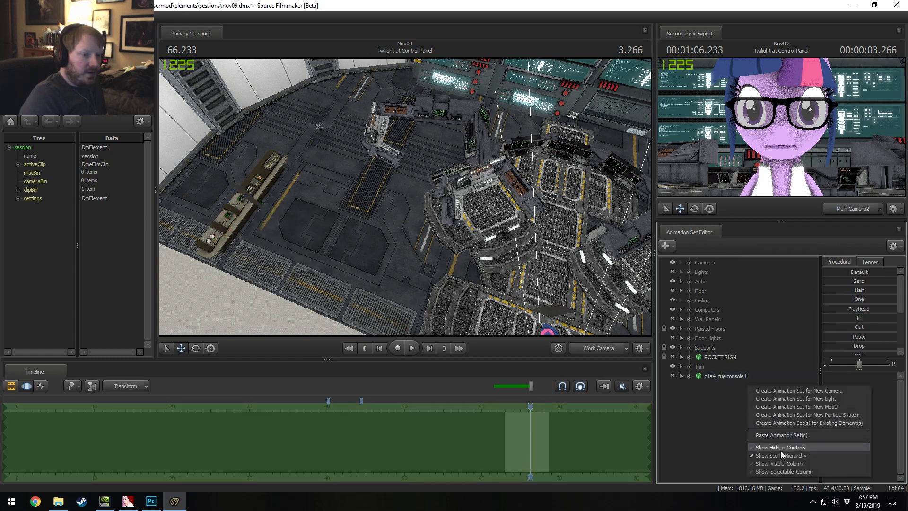
pyautogui.click(779, 435)
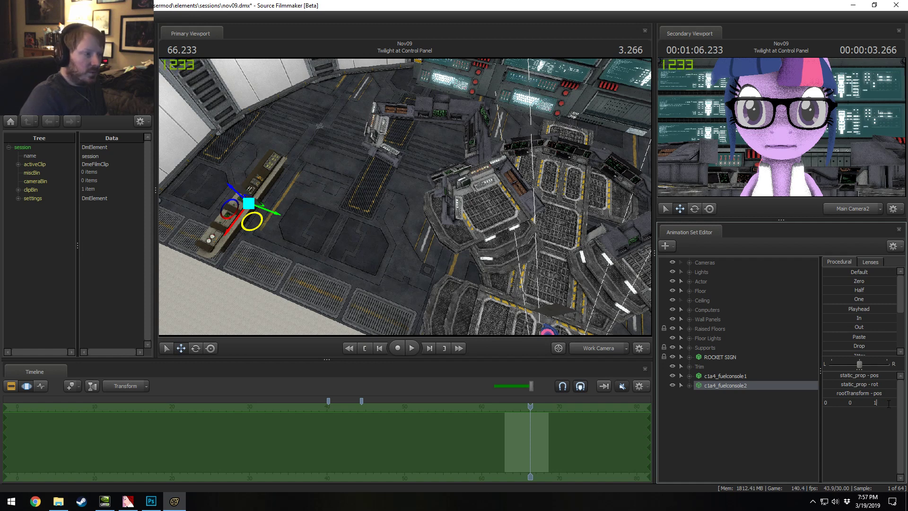
pyautogui.press('Return')
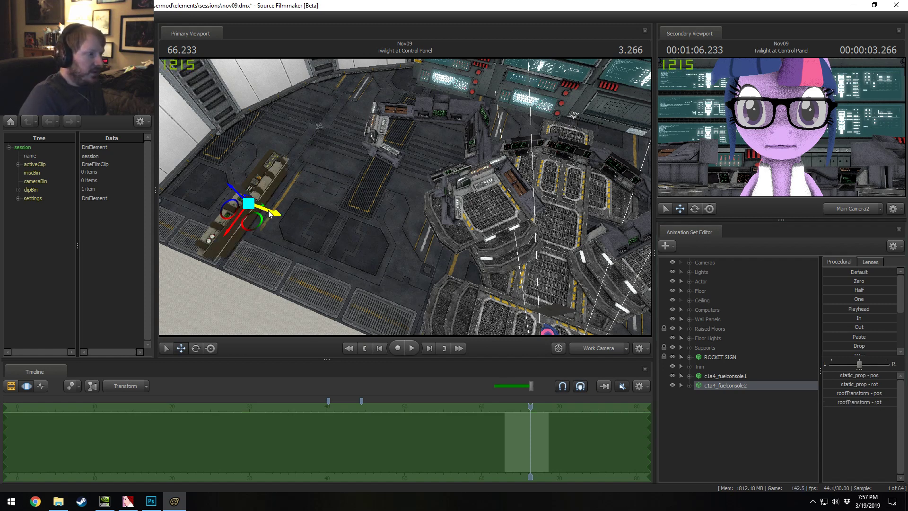
# Step: Move the rotated fuel console copy out of its overlap with the original
pyautogui.moveTo(236, 226); pyautogui.dragTo(629, 322)
pyautogui.moveTo(319, 126); pyautogui.dragTo(413, 119)
pyautogui.press('a')
pyautogui.moveTo(405, 196); pyautogui.dragTo(405, 197)
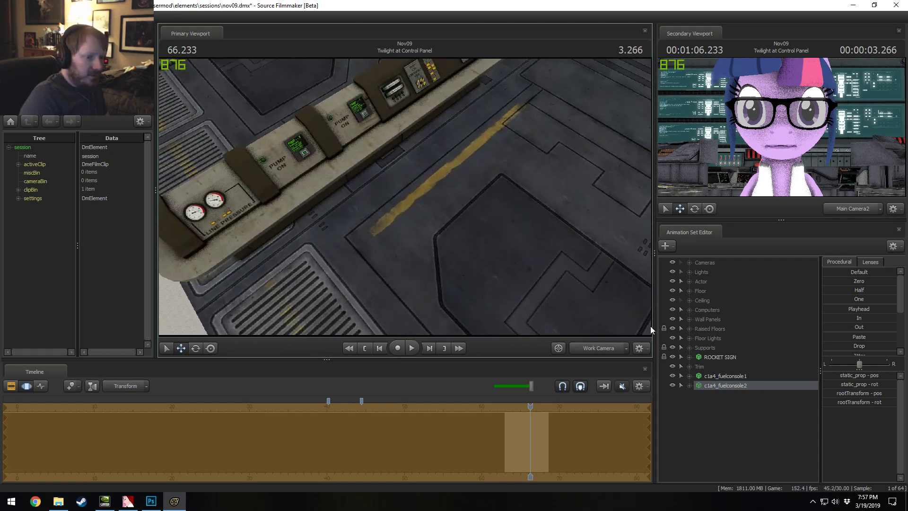
# Step: Fine-tune the positions of the original fuel console and its rotated copy, and check them against the whole floor
pyautogui.click(709, 376)
pyautogui.moveTo(384, 155); pyautogui.dragTo(402, 164)
pyautogui.press('s')
pyautogui.moveTo(405, 197); pyautogui.dragTo(405, 197)
pyautogui.press('d')
pyautogui.moveTo(402, 163); pyautogui.dragTo(652, 291)
pyautogui.click(725, 385)
pyautogui.moveTo(314, 218); pyautogui.dragTo(583, 242)
pyautogui.moveTo(583, 243); pyautogui.dragTo(622, 280)
pyautogui.moveTo(405, 197)
pyautogui.mouseDown()
pyautogui.moveTo(388, 166)
pyautogui.moveTo(390, 211)
pyautogui.moveTo(369, 204)
pyautogui.moveTo(422, 203)
pyautogui.moveTo(405, 197)
pyautogui.mouseUp()
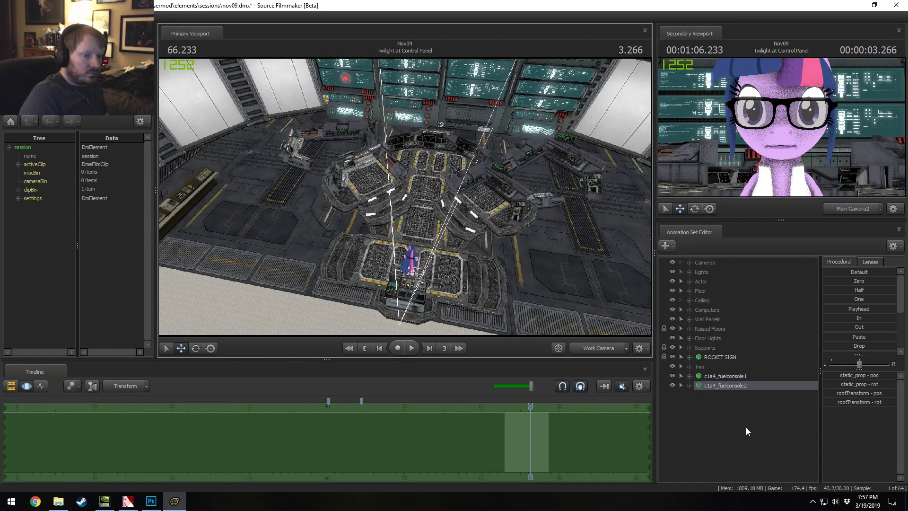
# Step: Move both fuel consoles into the Computers group and start another new model animation set
pyautogui.keyDown('ctrl'); pyautogui.click(729, 379); pyautogui.keyUp('ctrl')
pyautogui.moveTo(729, 379); pyautogui.dragTo(717, 317)
pyautogui.rightClick(714, 399)
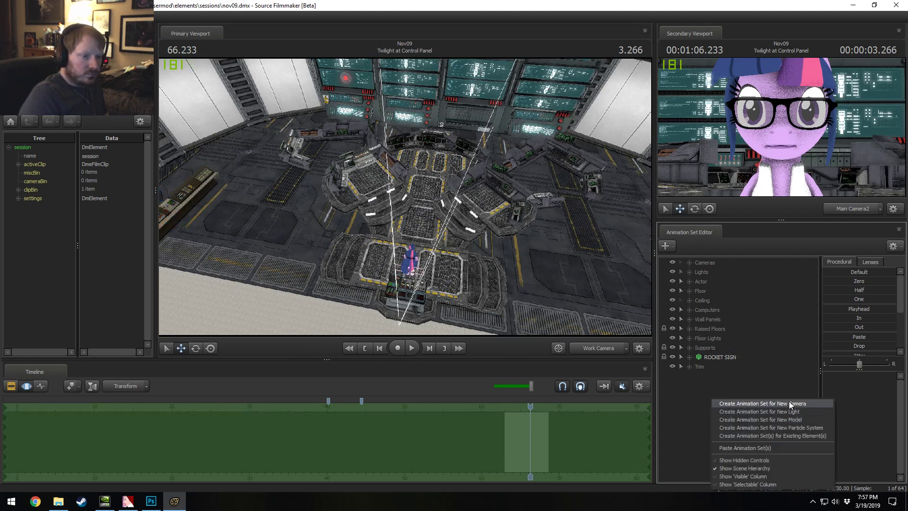
pyautogui.click(788, 419)
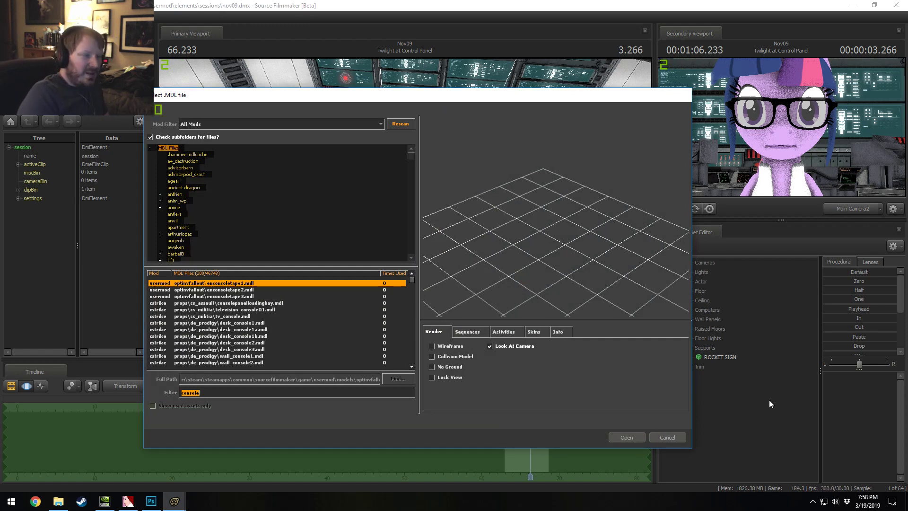
# Step: Preview the console models from the props_enhanced control room consoles through the first props_fallout consoles
pyautogui.scroll(-5, 294, 328)
pyautogui.click(240, 336)
pyautogui.scroll(-3, 237, 338)
pyautogui.press('Down')
pyautogui.press('Down')
pyautogui.press('Down')
pyautogui.press('Down')
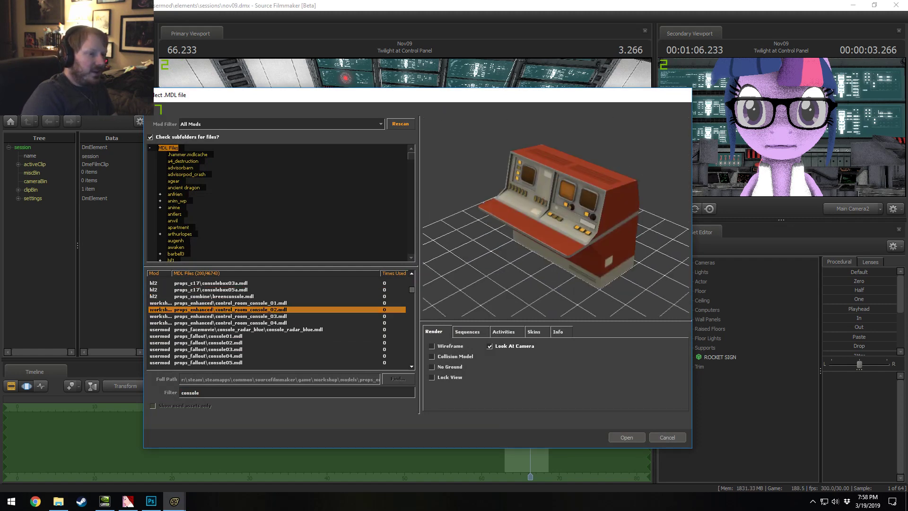
pyautogui.press('Up')
pyautogui.press('Down')
pyautogui.press('Down')
pyautogui.press('Down')
pyautogui.press('Down')
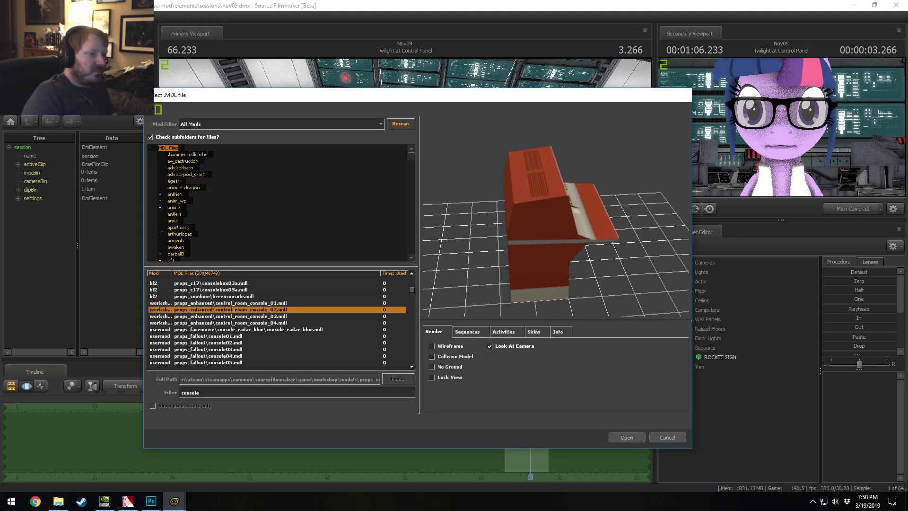
pyautogui.press('Down')
pyautogui.press('Down')
pyautogui.press('Down')
pyautogui.press('Down')
pyautogui.press('Down')
pyautogui.press('Down')
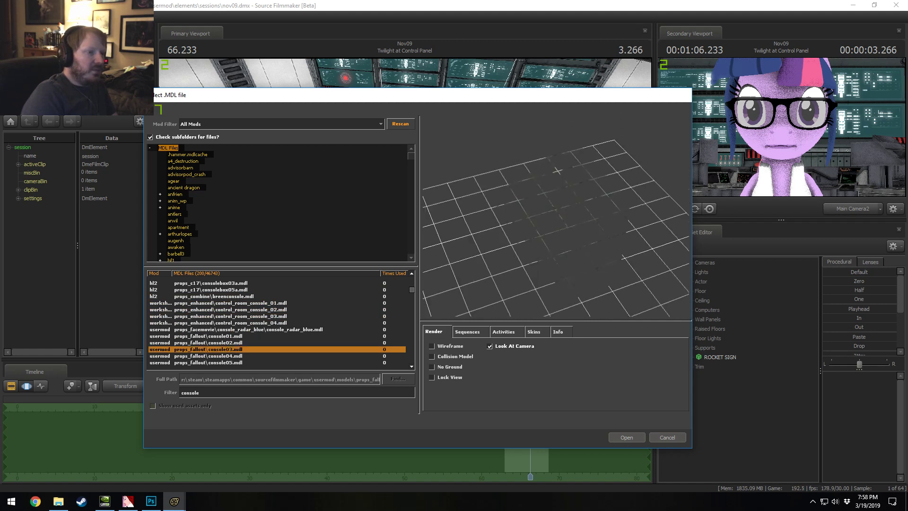
# Step: Inspect props_fallout console03.mdl in wireframe and switch the preview back to shaded
pyautogui.press('Up')
pyautogui.press('Up')
pyautogui.press('Up')
pyautogui.click(447, 345)
pyautogui.press('Down')
pyautogui.press('Down')
pyautogui.press('Down')
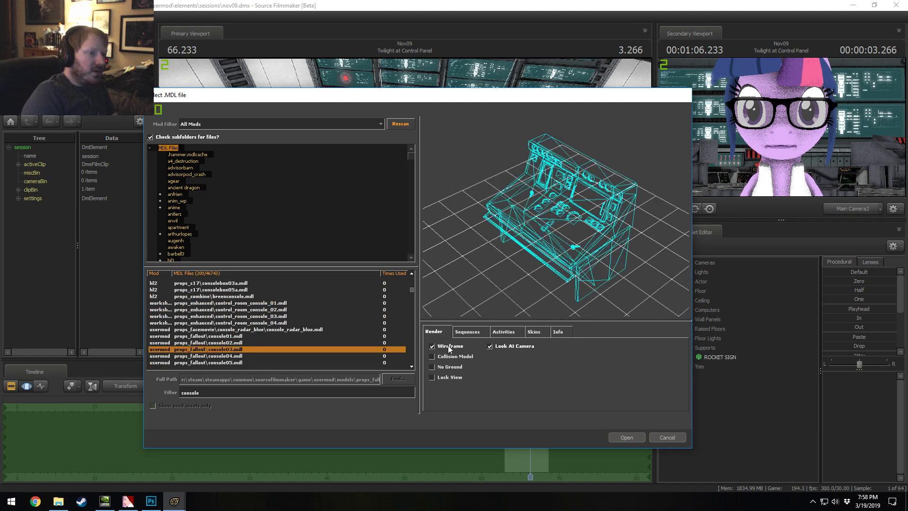
pyautogui.click(447, 345)
# Step: Preview the remaining props_fallout consoles and the first props_industrial desk consoles
pyautogui.press('Down')
pyautogui.press('Down')
pyautogui.press('Down')
pyautogui.press('Down')
pyautogui.press('Down')
pyautogui.press('Down')
pyautogui.press('Down')
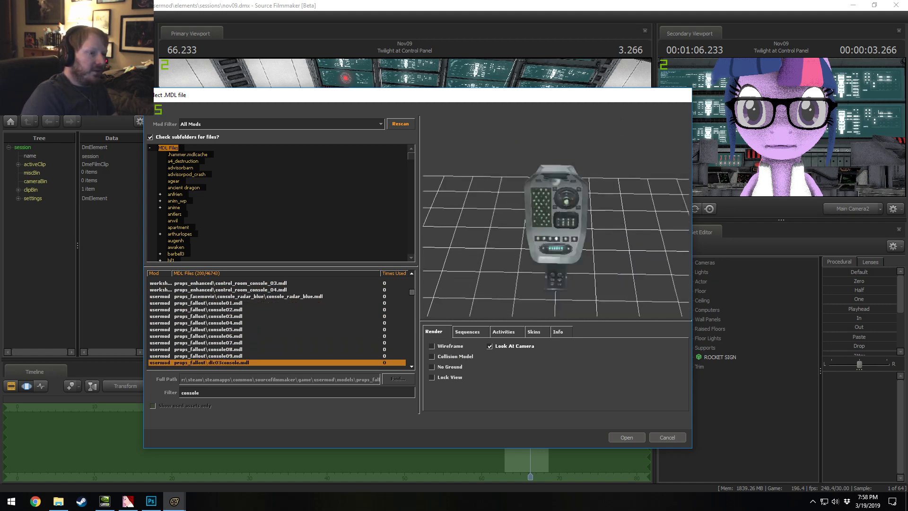
pyautogui.press('Down')
pyautogui.press('Down')
pyautogui.press('Up')
pyautogui.press('Up')
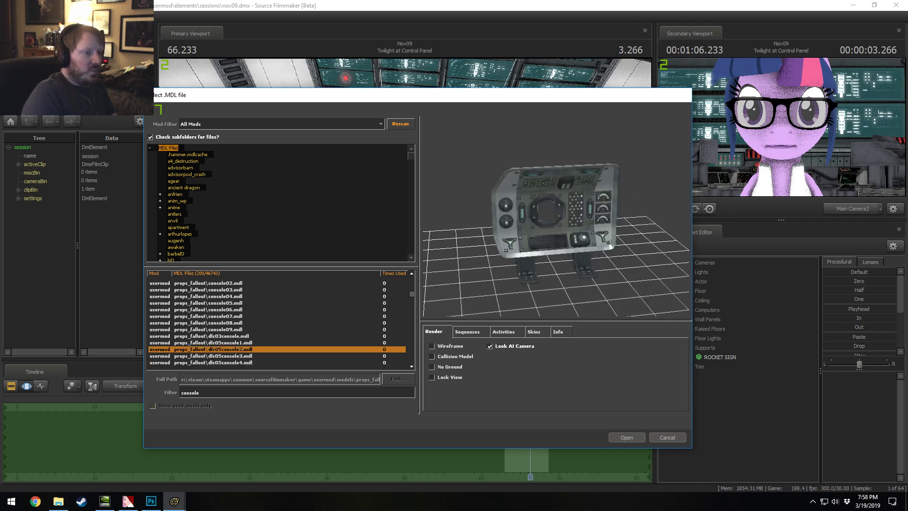
pyautogui.press('Down')
pyautogui.press('Down')
pyautogui.press('Down')
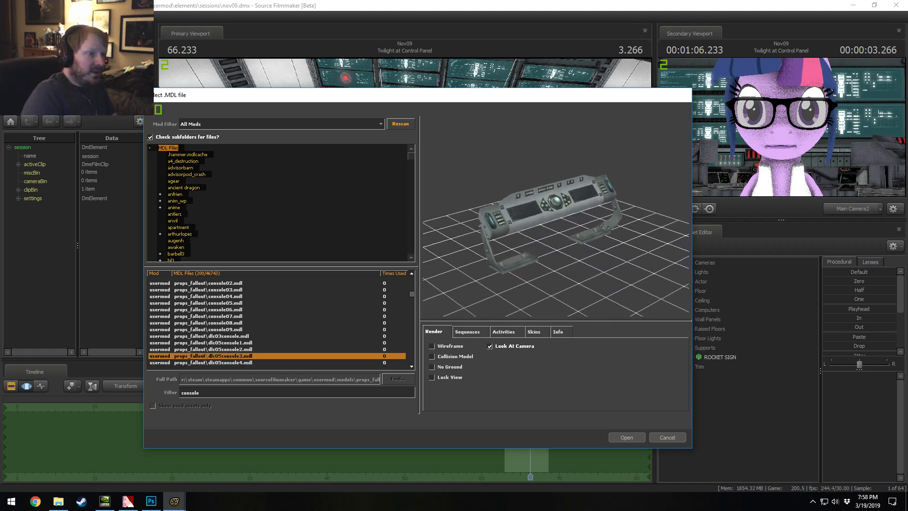
pyautogui.press('Down')
pyautogui.press('Down')
pyautogui.press('Down')
pyautogui.press('Down')
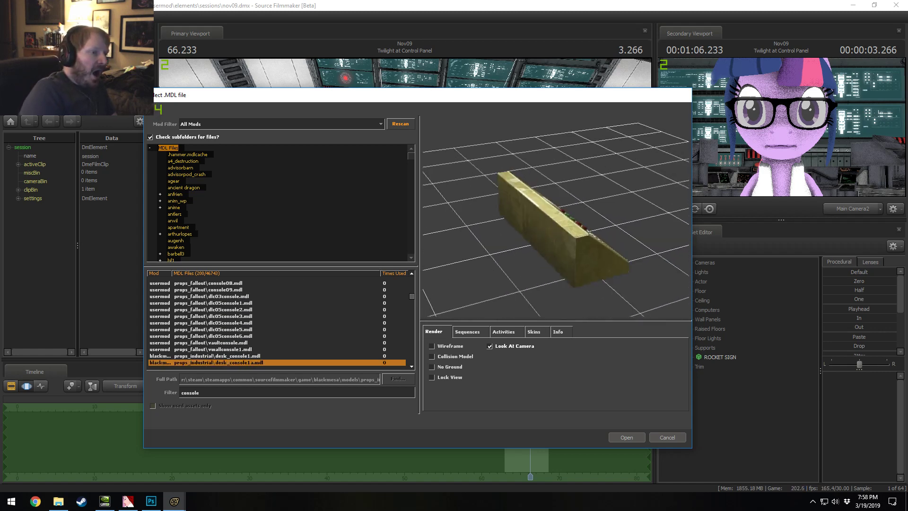
# Step: Preview the rest of the desk consoles and the tall props_lab console cabinets
pyautogui.press('Down')
pyautogui.press('Down')
pyautogui.press('Down')
pyautogui.press('Down')
pyautogui.press('Down')
pyautogui.press('Down')
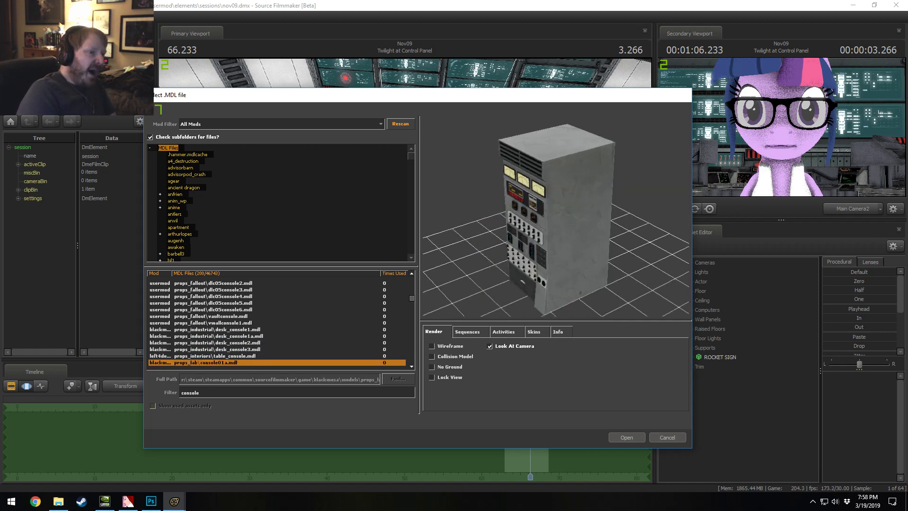
pyautogui.press('Down')
pyautogui.press('Down')
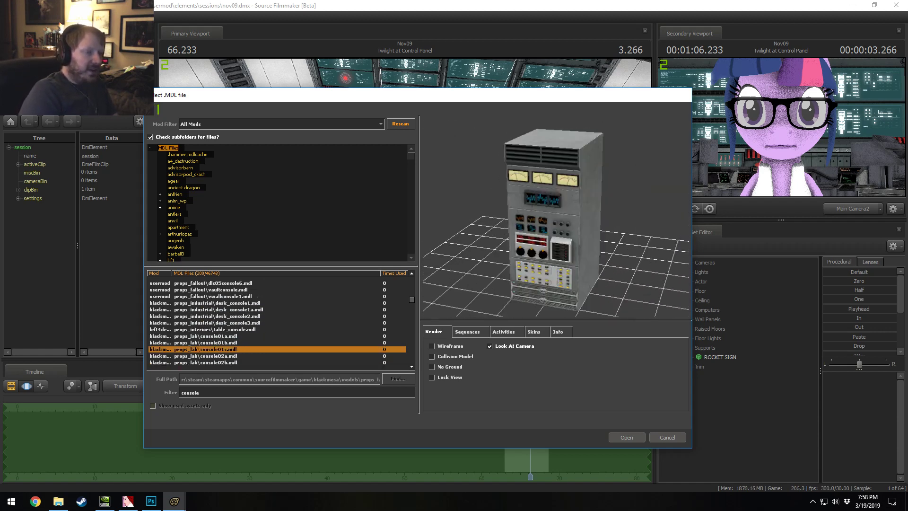
pyautogui.press('Down')
pyautogui.press('Down')
pyautogui.press('Down')
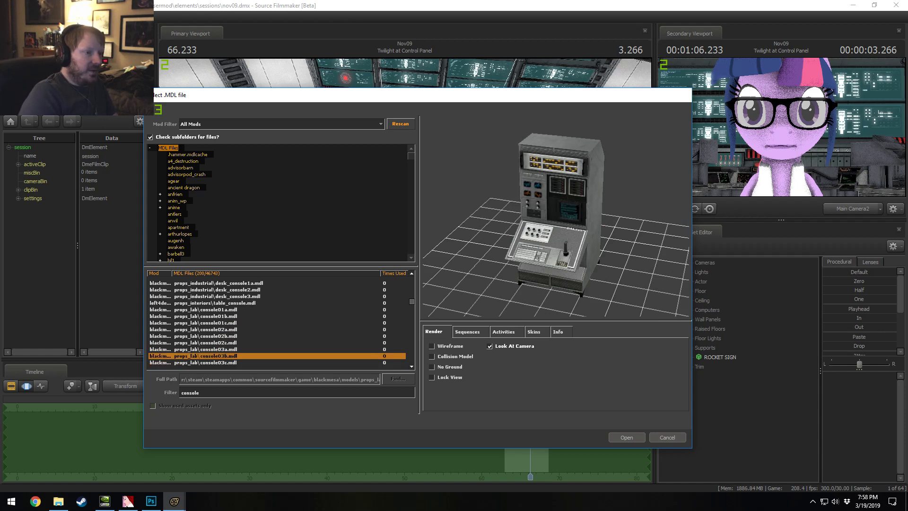
# Step: Compare the props_lab console01 variants again and add console01a.mdl to the scene
pyautogui.press('Up')
pyautogui.press('Up')
pyautogui.press('Up')
pyautogui.press('Up')
pyautogui.press('Up')
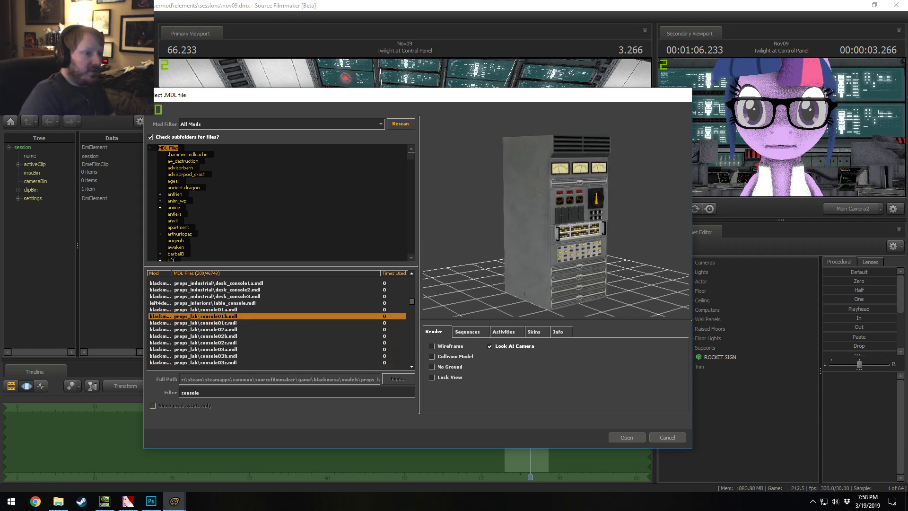
pyautogui.press('Up')
pyautogui.press('Up')
pyautogui.press('Down')
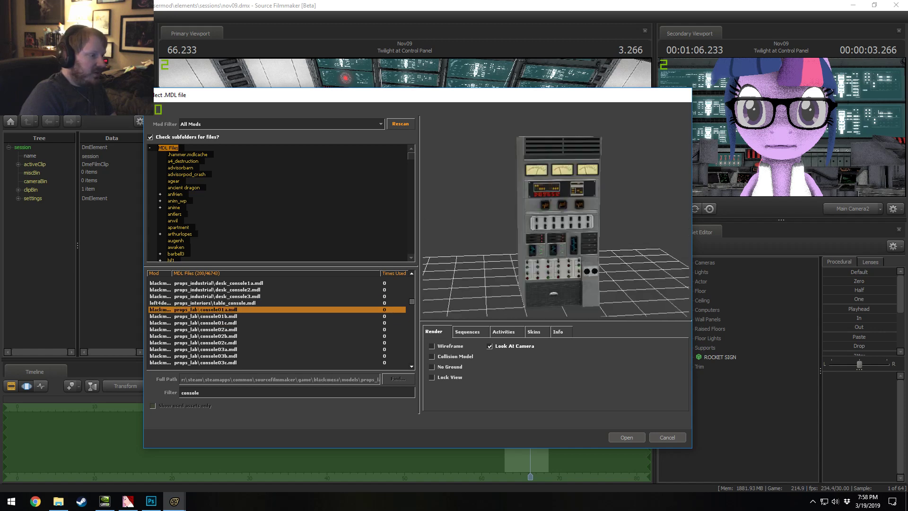
pyautogui.click(627, 438)
# Step: Start another new model animation set and skim the console model list down to the props_silo entries
pyautogui.rightClick(730, 387)
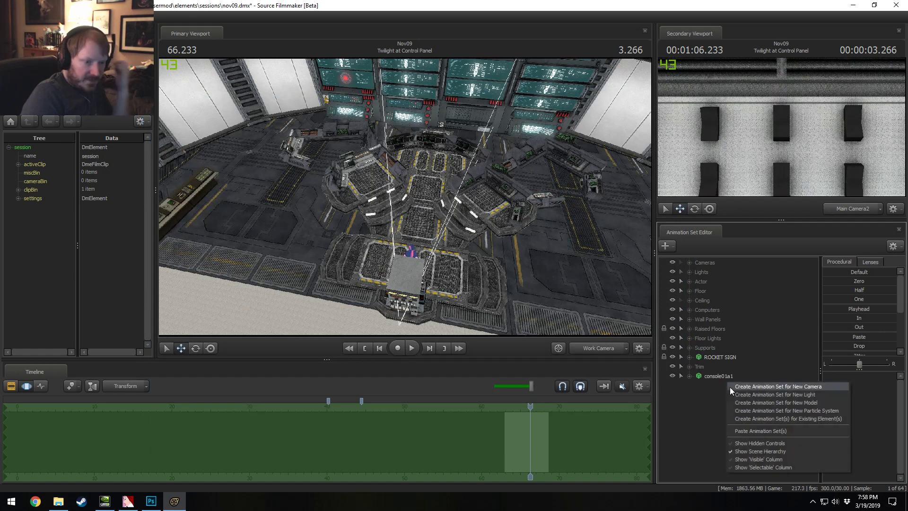
pyautogui.click(753, 402)
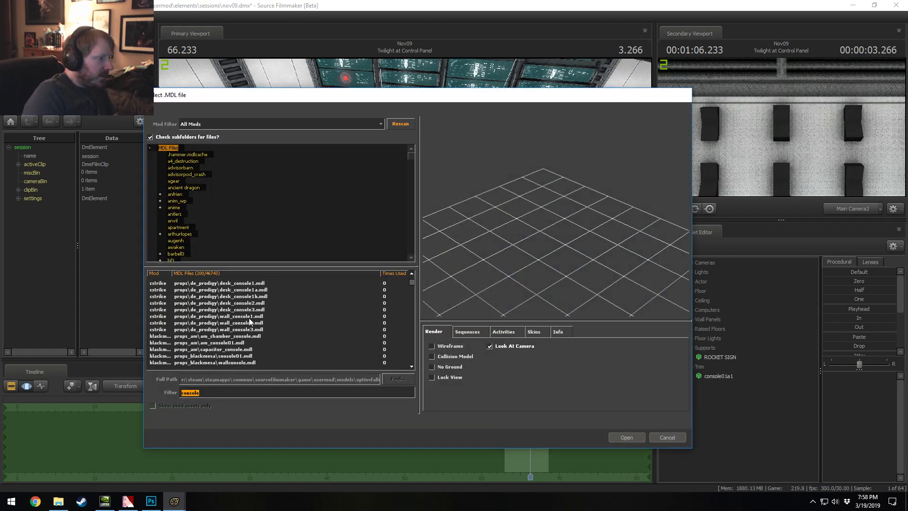
pyautogui.scroll(5, 240, 325)
pyautogui.click(236, 323)
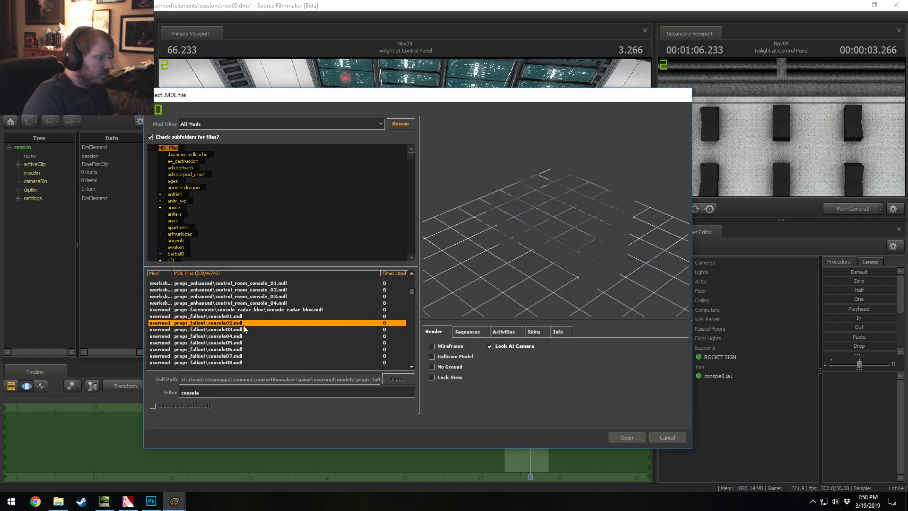
pyautogui.scroll(-10, 253, 353)
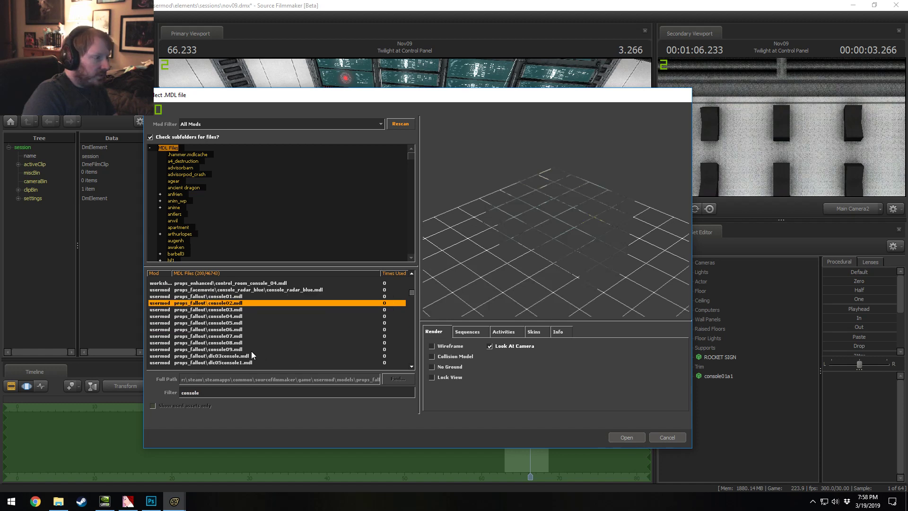
pyautogui.scroll(-4, 228, 346)
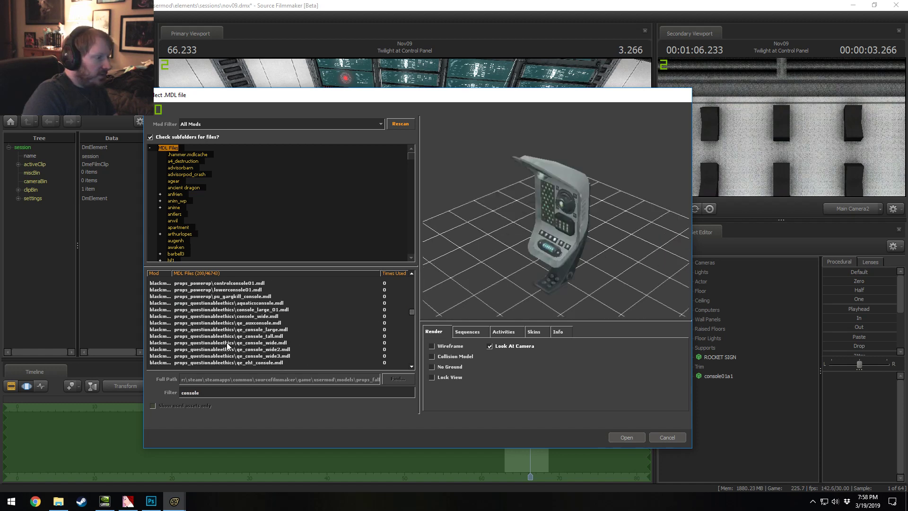
pyautogui.scroll(-5, 227, 345)
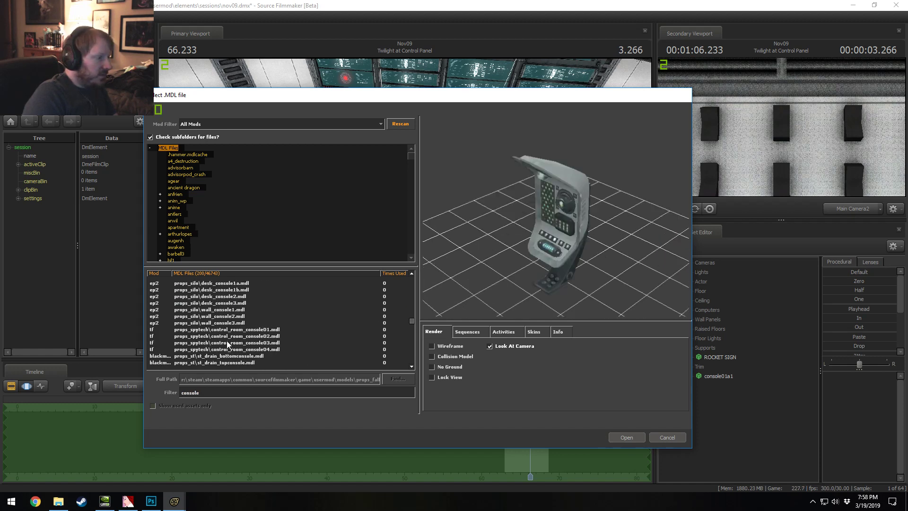
# Step: Preview the console models from props_silo through props_underground, and recheck the props_uc laser hallway consoles
pyautogui.click(239, 297)
pyautogui.press('Down')
pyautogui.press('Down')
pyautogui.press('Down')
pyautogui.press('Down')
pyautogui.press('Down')
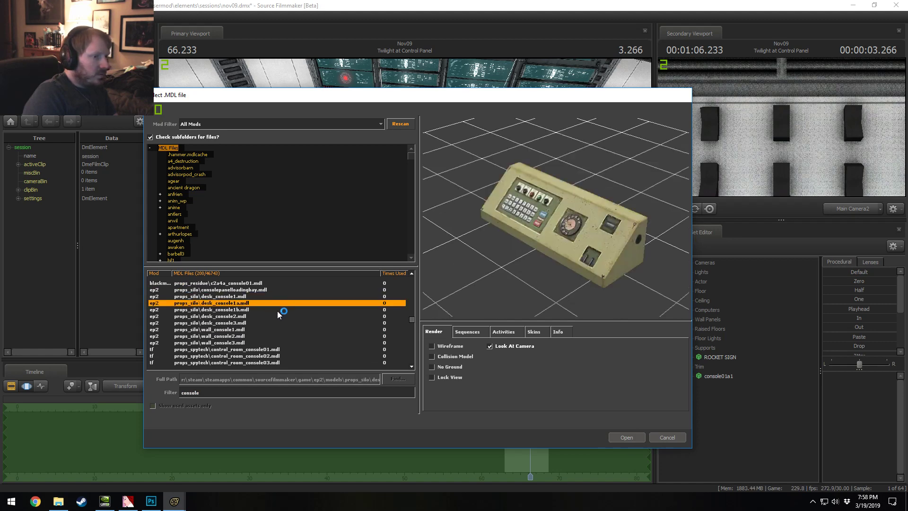
pyautogui.press('Down')
pyautogui.press('Down')
pyautogui.press('Down')
pyautogui.press('Down')
pyautogui.press('Down')
pyautogui.press('Down')
pyautogui.press('Down')
pyautogui.press('Down')
pyautogui.press('Down')
pyautogui.press('Down')
pyautogui.press('Down')
pyautogui.press('Down')
pyautogui.press('Down')
pyautogui.press('Down')
pyautogui.press('Down')
pyautogui.press('Down')
pyautogui.press('Down')
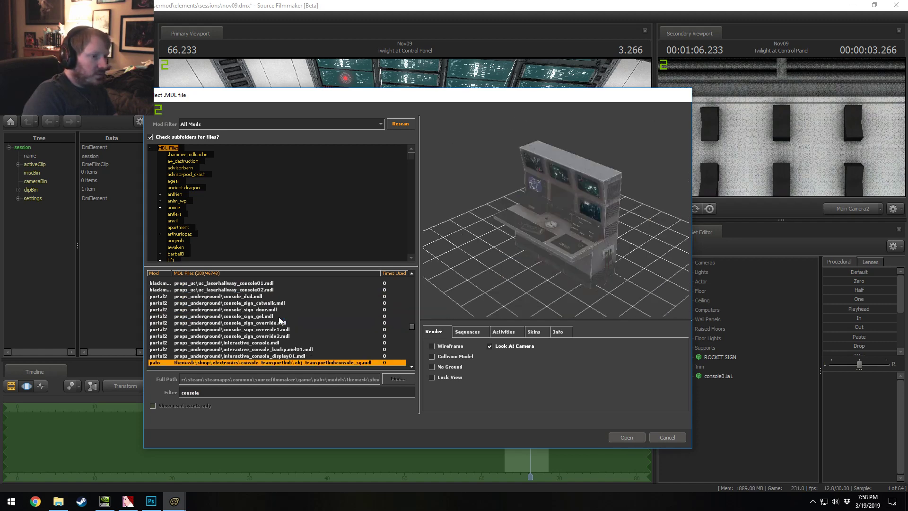
pyautogui.press('Up')
pyautogui.press('Up')
pyautogui.press('Up')
pyautogui.press('Up')
pyautogui.press('Up')
pyautogui.press('Up')
pyautogui.press('Up')
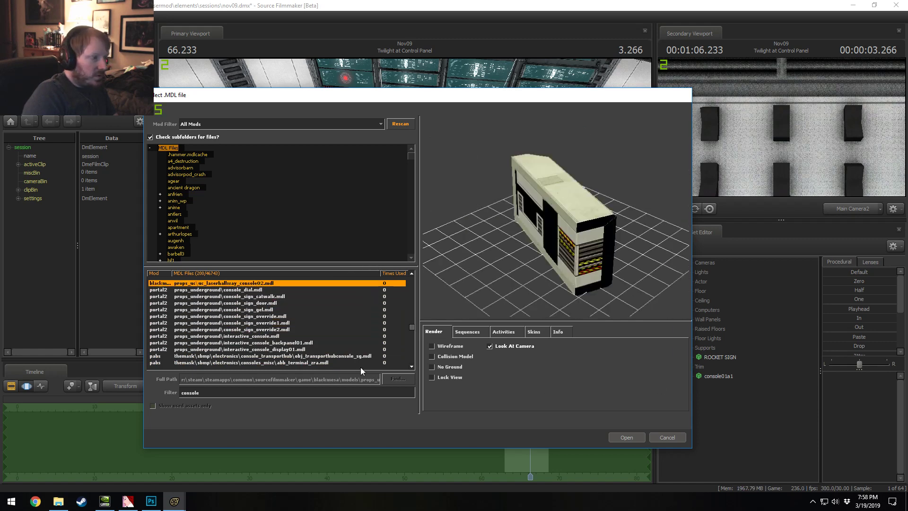
pyautogui.press('Up')
# Step: Go back to the props_lab models and add console01b.mdl to the scene
pyautogui.scroll(14, 239, 330)
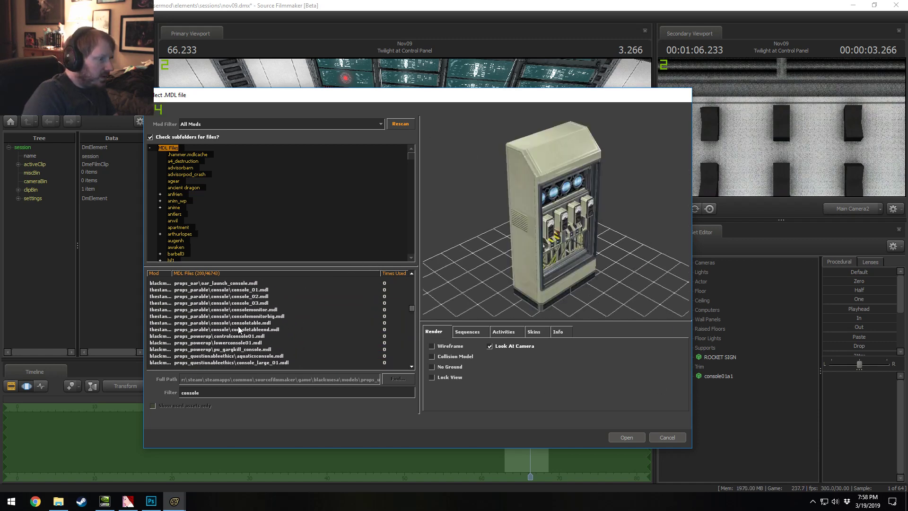
pyautogui.scroll(5, 239, 329)
pyautogui.click(236, 351)
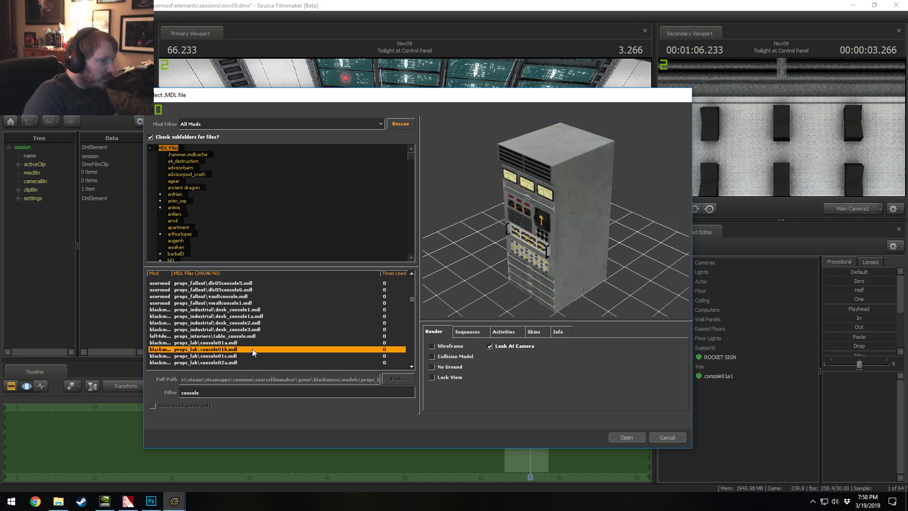
pyautogui.click(643, 438)
# Step: Create another new model animation set using props_lab console01c.mdl
pyautogui.rightClick(708, 413)
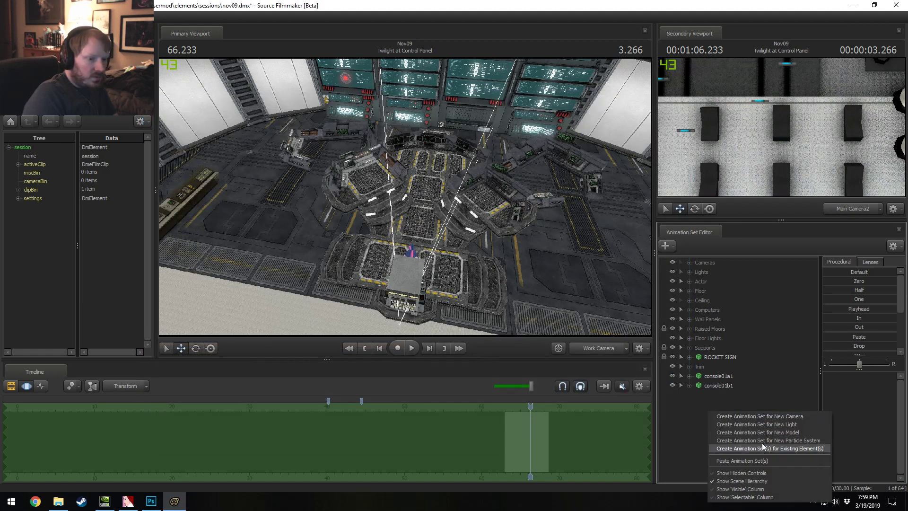
pyautogui.click(769, 432)
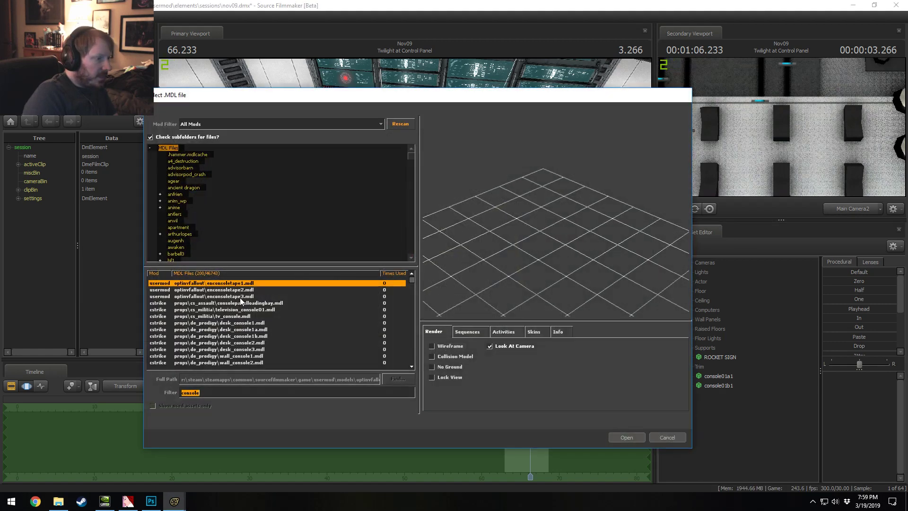
pyautogui.click(235, 318)
pyautogui.scroll(-5, 235, 319)
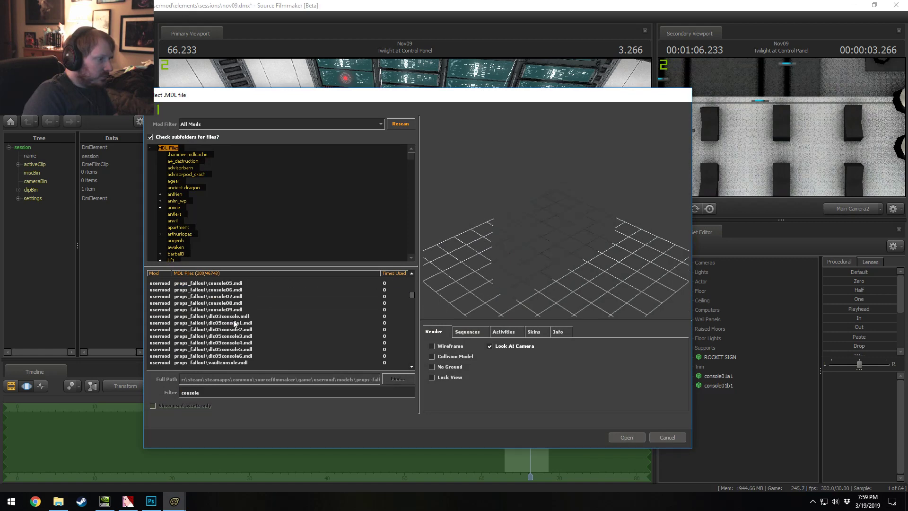
pyautogui.click(227, 349)
pyautogui.click(232, 342)
pyautogui.click(234, 349)
pyautogui.click(234, 343)
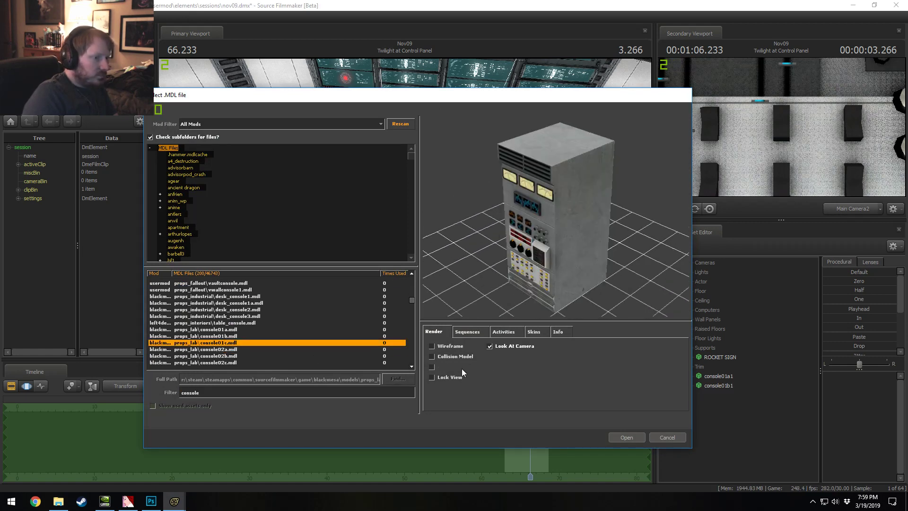
pyautogui.click(629, 440)
# Step: Select the console01a, console01b and console01c sets and move them together off the central platform onto the side floor
pyautogui.keyDown('alt'); pyautogui.moveTo(568, 303); pyautogui.dragTo(568, 244); pyautogui.keyUp('alt')
pyautogui.keyDown('shift'); pyautogui.click(727, 396); pyautogui.keyUp('shift')
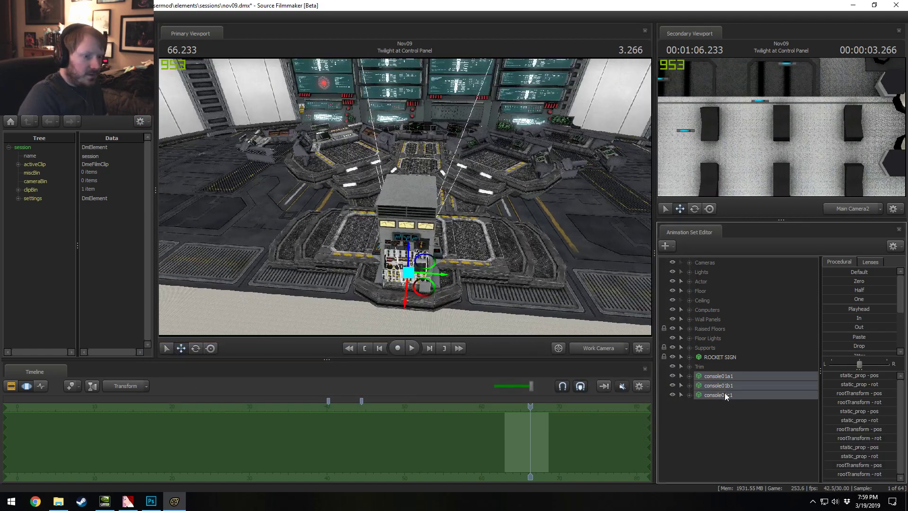
pyautogui.moveTo(436, 277); pyautogui.dragTo(175, 232)
pyautogui.moveTo(405, 268); pyautogui.dragTo(405, 201)
# Step: Move console01a and console01c to opposite sides of console01b so the three cabinets form a continuous row
pyautogui.click(731, 376)
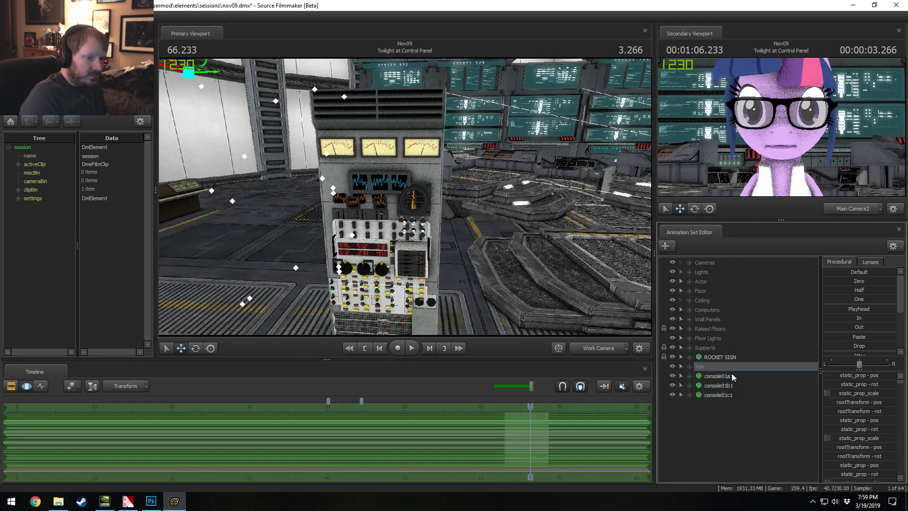
pyautogui.moveTo(430, 303); pyautogui.dragTo(328, 316)
pyautogui.click(719, 395)
pyautogui.moveTo(425, 310); pyautogui.dragTo(488, 254)
pyautogui.press('s')
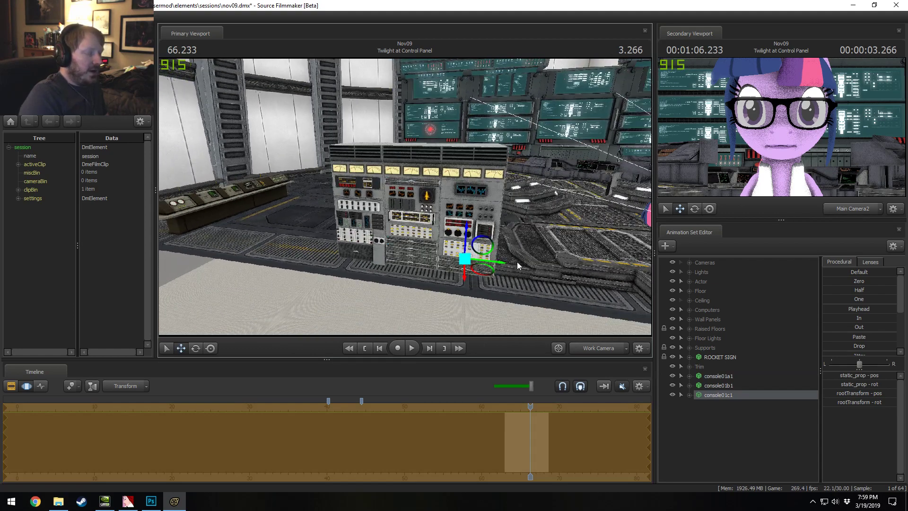
# Step: Select all three console cabinets and move the row over to the wall between two supports
pyautogui.click(721, 377)
pyautogui.keyDown('shift'); pyautogui.click(721, 395); pyautogui.keyUp('shift')
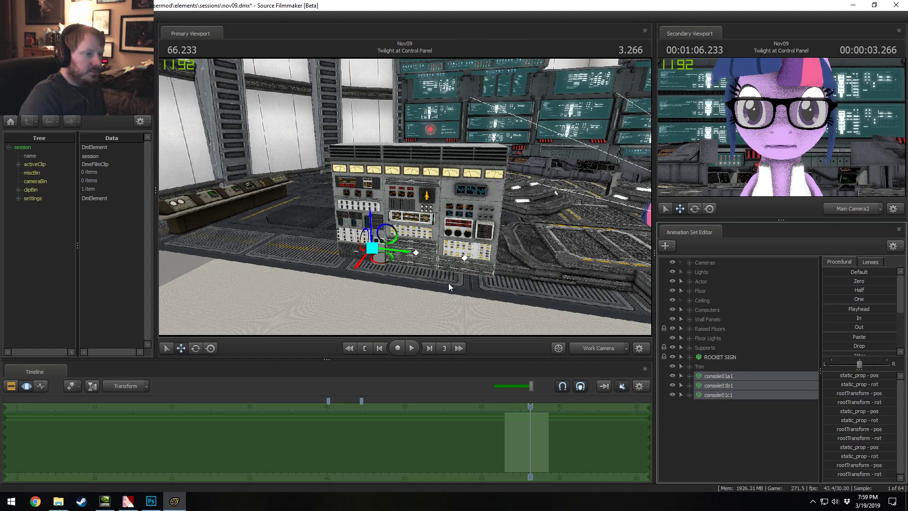
pyautogui.moveTo(374, 250); pyautogui.dragTo(267, 162)
pyautogui.press('f')
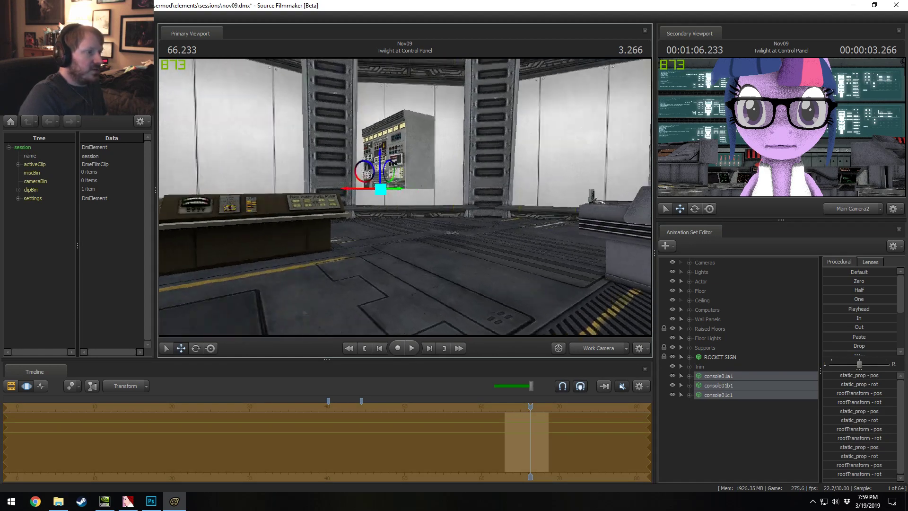
# Step: Rotate the row of three console cabinets about the vertical axis to line up with the wall panel behind it
pyautogui.press('e')
pyautogui.moveTo(386, 212); pyautogui.dragTo(435, 209)
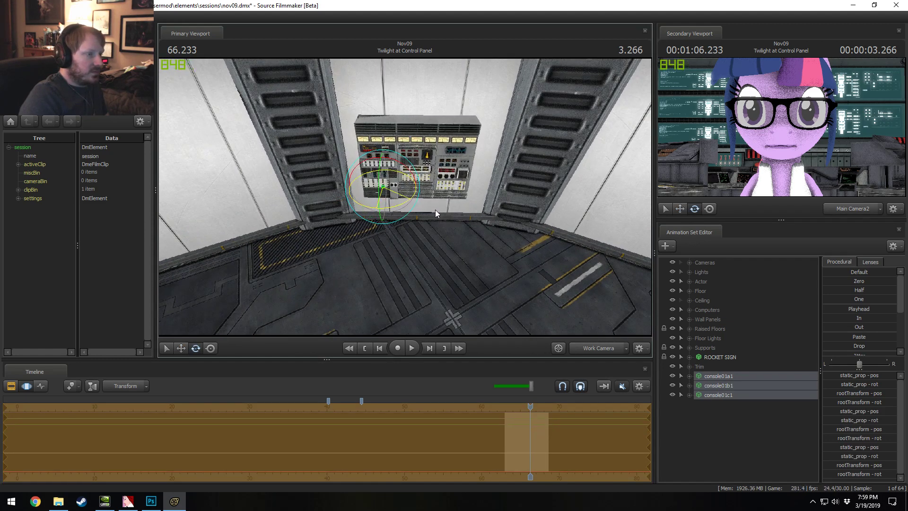
pyautogui.press('w')
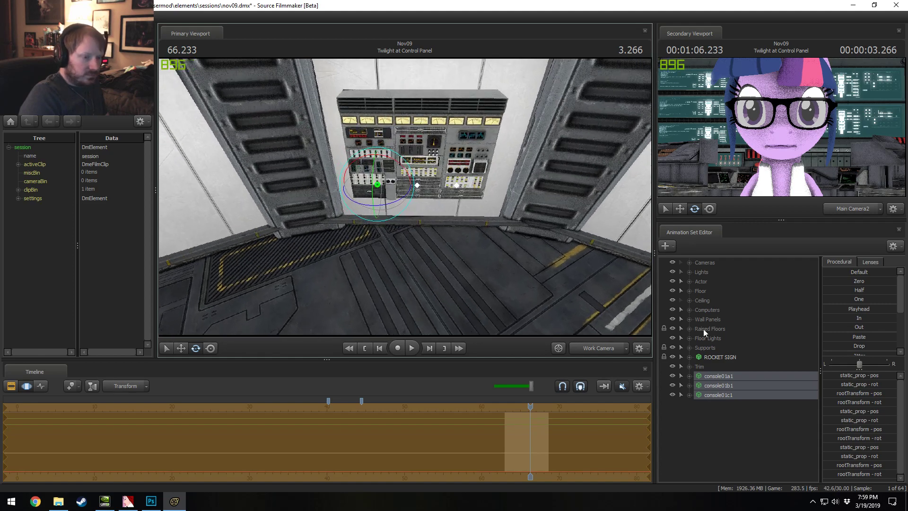
# Step: Undo the rotation and the wall placement of the row of three console cabinets
pyautogui.click(723, 387)
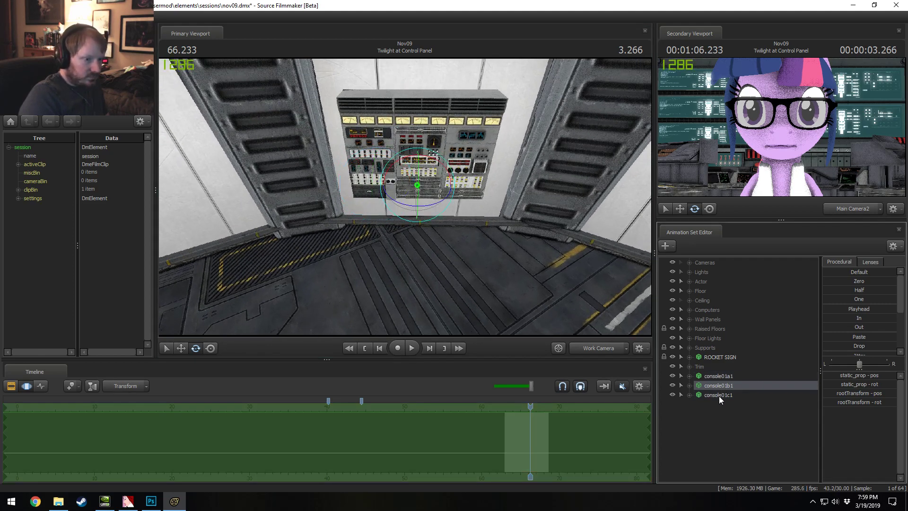
pyautogui.click(719, 396)
pyautogui.click(718, 385)
pyautogui.click(718, 376)
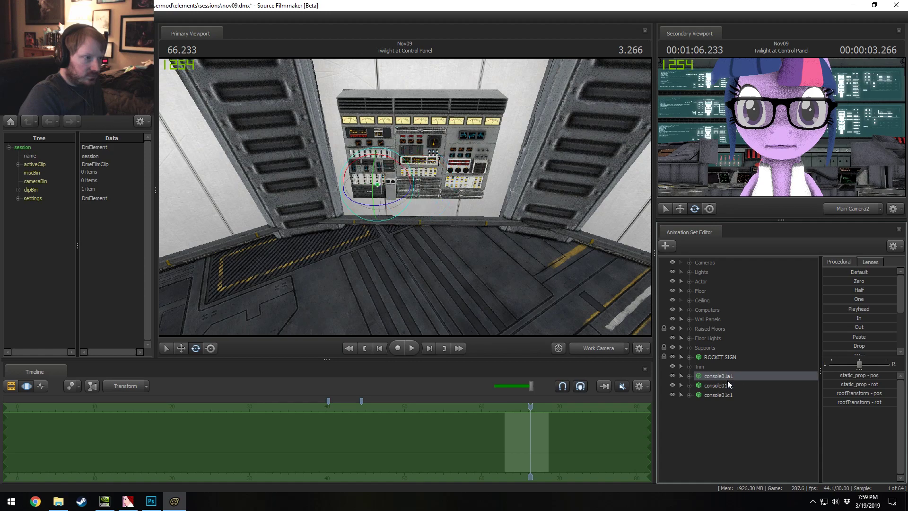
pyautogui.scroll(5, 520, 228)
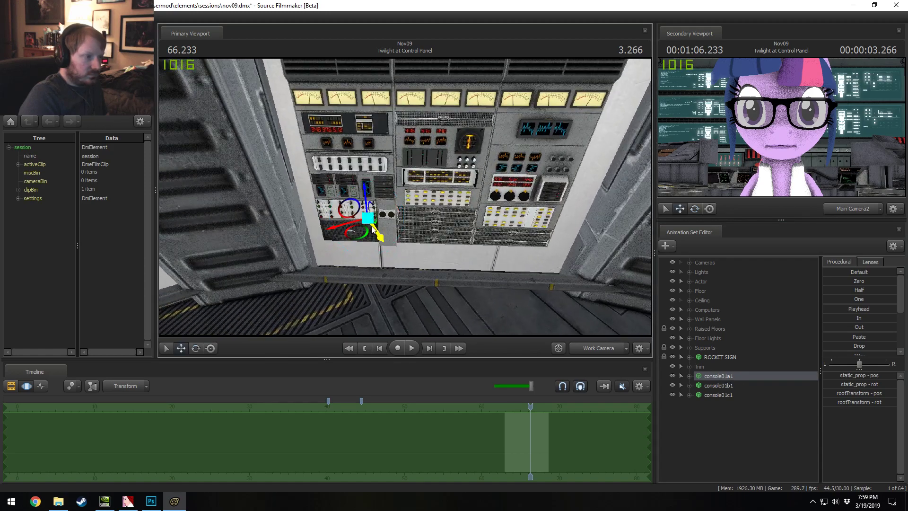
pyautogui.hotkey('ctrl', 'z')
pyautogui.hotkey('ctrl', 'z')
pyautogui.hotkey('ctrl', 'z')
# Step: Undo the sideways moves that separated the cabinets so all three share one spot on the floor
pyautogui.moveTo(511, 288); pyautogui.dragTo(530, 322)
pyautogui.moveTo(520, 217)
pyautogui.mouseDown()
pyautogui.moveTo(501, 199)
pyautogui.moveTo(511, 184)
pyautogui.moveTo(520, 217)
pyautogui.mouseUp()
pyautogui.moveTo(510, 290); pyautogui.dragTo(635, 277)
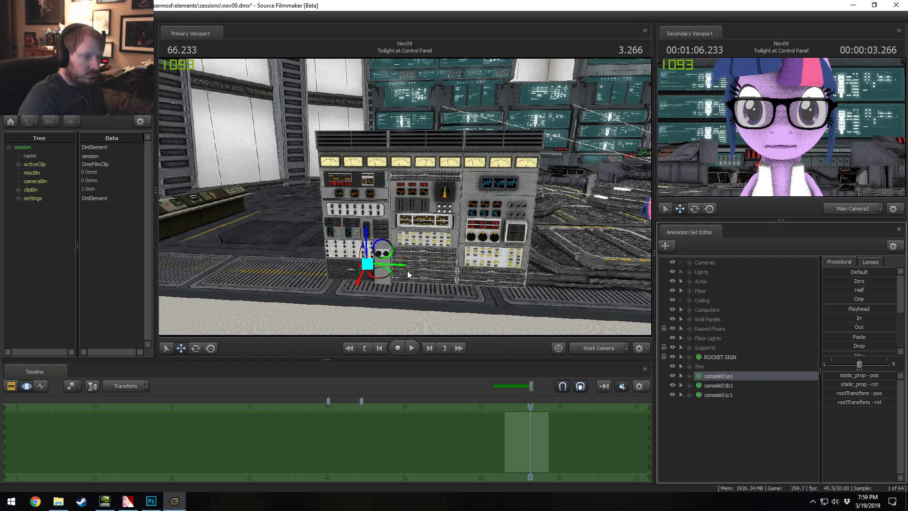
pyautogui.hotkey('ctrl', 'z')
pyautogui.hotkey('ctrl', 'z')
pyautogui.hotkey('ctrl', 'z')
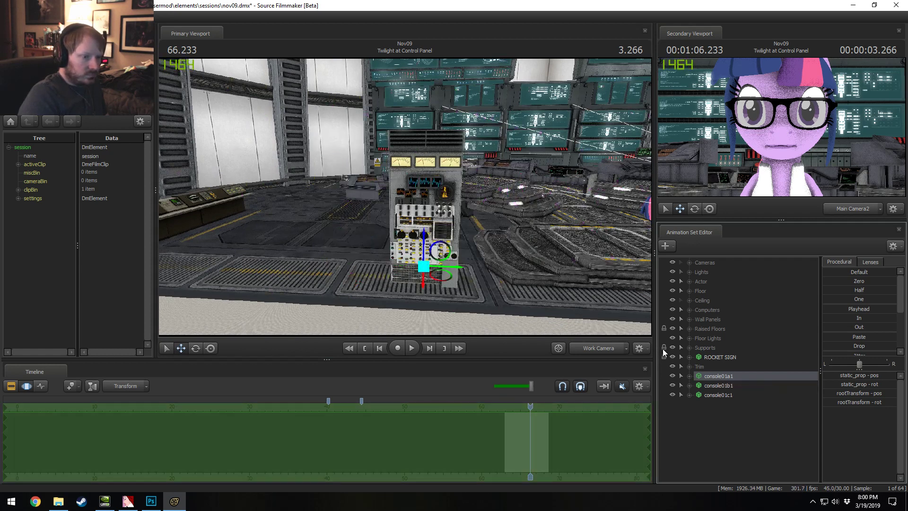
# Step: Move console01b sideways until it sits flush beside the other two overlapping cabinets
pyautogui.moveTo(458, 272); pyautogui.dragTo(401, 267)
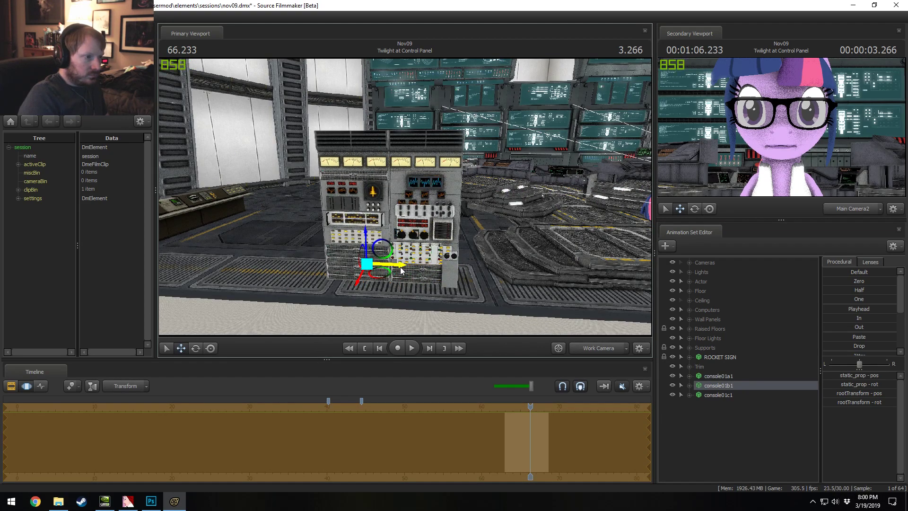
pyautogui.press('w')
pyautogui.moveTo(437, 269); pyautogui.dragTo(407, 253)
pyautogui.moveTo(438, 268); pyautogui.dragTo(408, 231, button='right')
pyautogui.moveTo(407, 253); pyautogui.dragTo(409, 253)
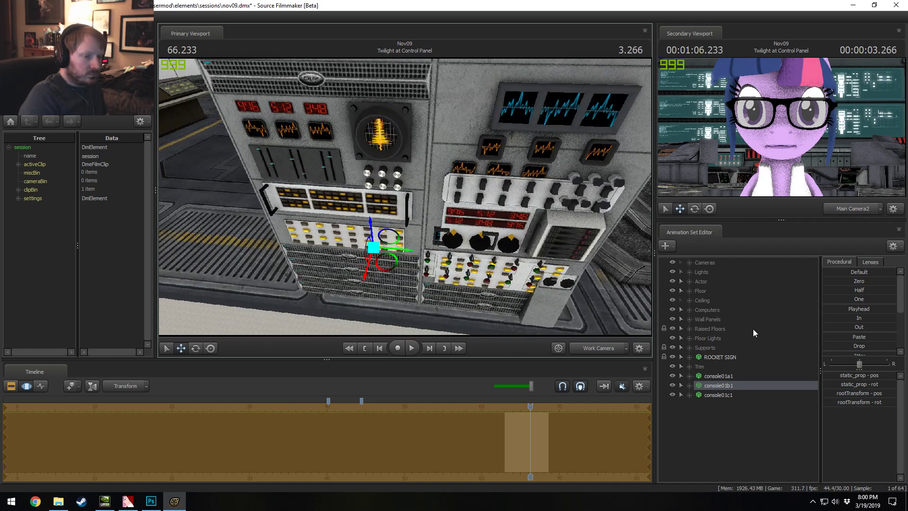
# Step: Move console01c to the opposite side of console01a to complete a continuous row of three cabinets
pyautogui.click(719, 395)
pyautogui.moveTo(428, 277); pyautogui.dragTo(428, 277, button='right')
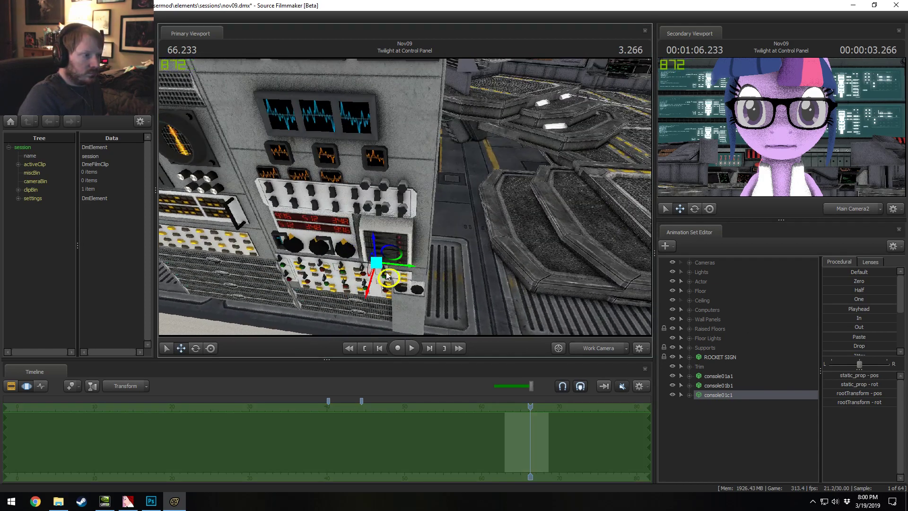
pyautogui.moveTo(427, 277); pyautogui.dragTo(515, 298)
pyautogui.moveTo(517, 298); pyautogui.dragTo(516, 297, button='right')
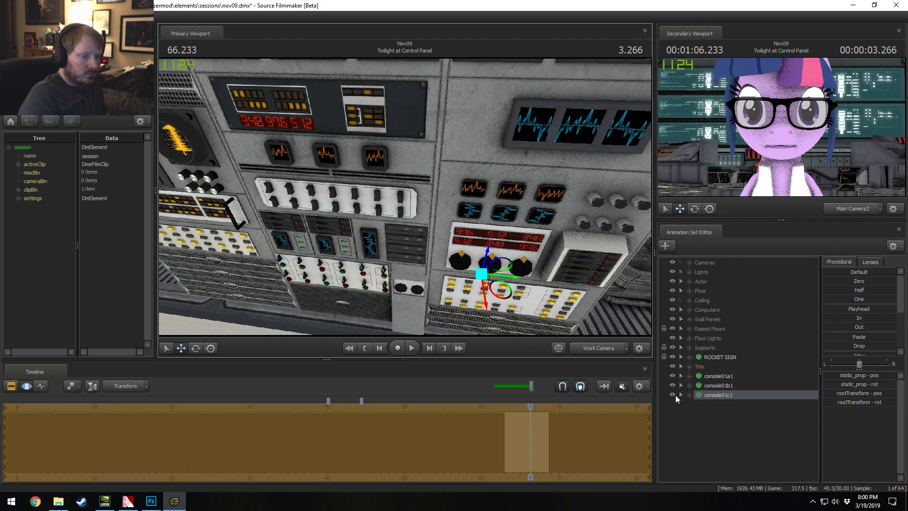
# Step: Lock console01b and console01c to console01a and add a scale control to console01a's static_prop
pyautogui.click(711, 376)
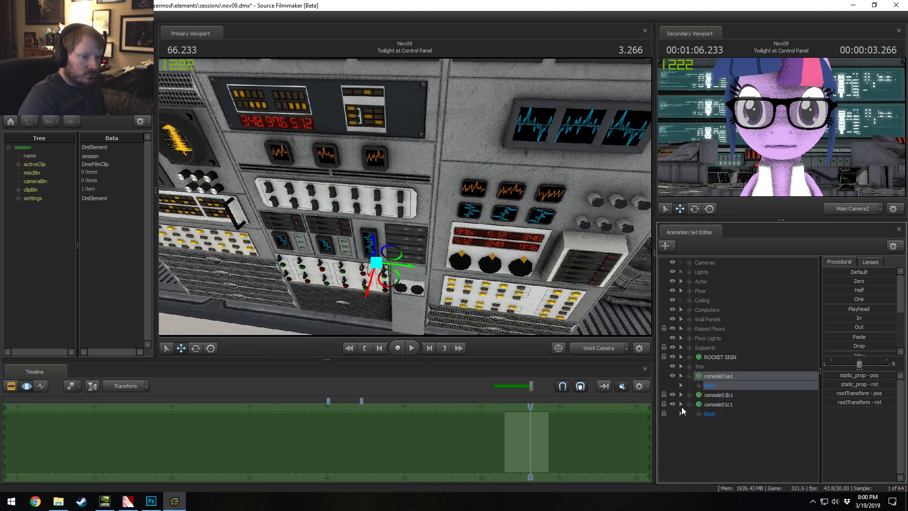
pyautogui.rightClick(742, 406)
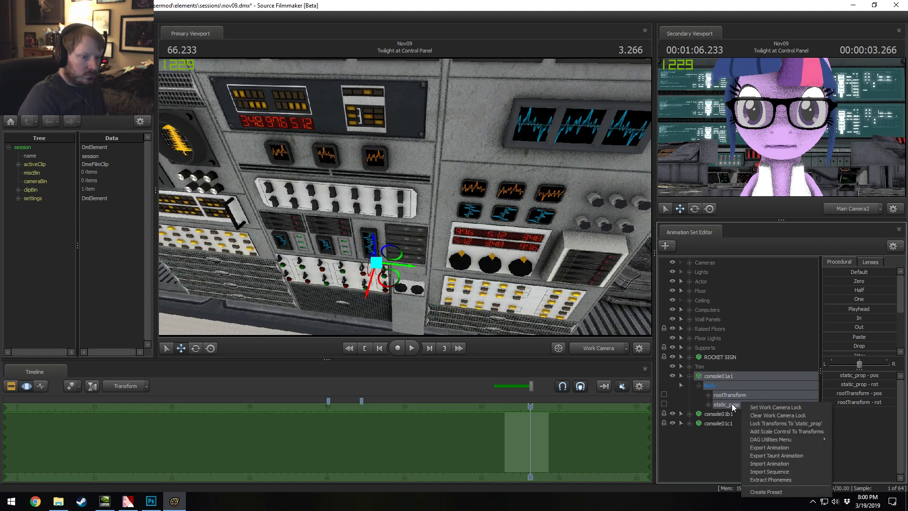
pyautogui.click(728, 406)
pyautogui.rightClick(727, 405)
pyautogui.click(751, 425)
# Step: Enlarge the whole row of console cabinets with console01a's static_prop_scale control
pyautogui.moveTo(585, 282); pyautogui.dragTo(585, 282, button='right')
pyautogui.moveTo(837, 375); pyautogui.dragTo(840, 375)
pyautogui.press('s')
pyautogui.moveTo(405, 197); pyautogui.dragTo(445, 194)
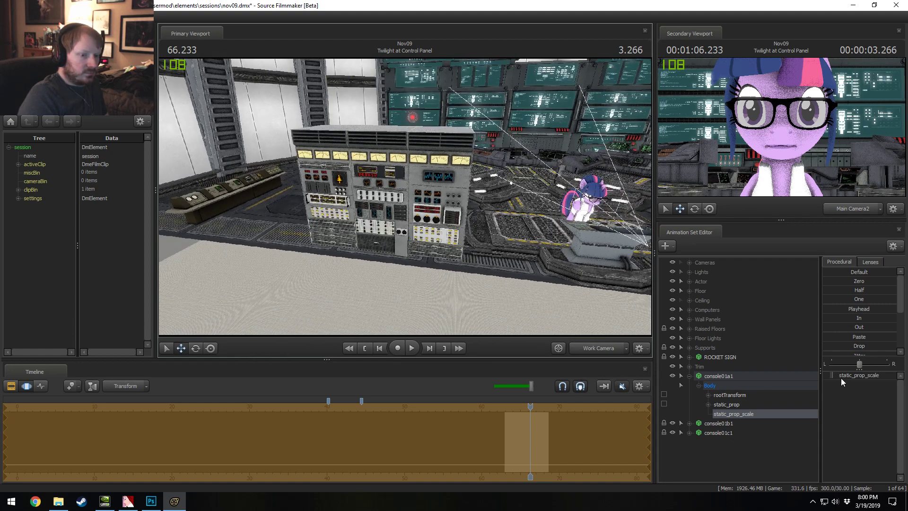
pyautogui.moveTo(842, 380); pyautogui.dragTo(851, 380)
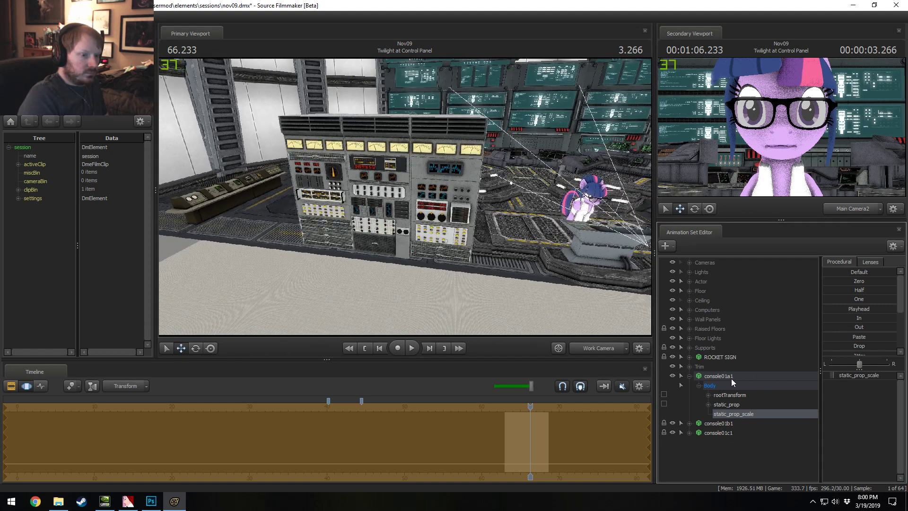
# Step: Move console01a's rootTransform to bring the locked row of cabinets over to the wall between two supports
pyautogui.click(729, 394)
pyautogui.moveTo(406, 249); pyautogui.dragTo(318, 168)
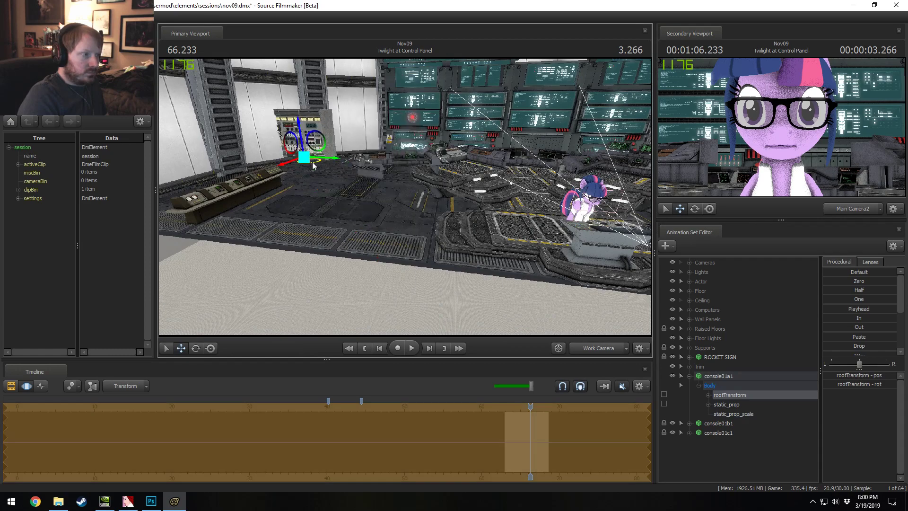
pyautogui.moveTo(418, 228); pyautogui.dragTo(293, 199)
pyautogui.press('w')
pyautogui.moveTo(460, 217); pyautogui.dragTo(409, 219)
pyautogui.press('f')
# Step: Rotate and fine-position console01a's rootTransform so the cabinet row sits flush with the wall panel between the supports
pyautogui.press('e')
pyautogui.press('r')
pyautogui.moveTo(400, 214); pyautogui.dragTo(469, 256)
pyautogui.press('e')
pyautogui.keyDown('alt'); pyautogui.moveTo(399, 215); pyautogui.dragTo(399, 246, button='right'); pyautogui.keyUp('alt')
pyautogui.press('w')
pyautogui.moveTo(397, 228); pyautogui.dragTo(406, 208)
pyautogui.press('e')
pyautogui.moveTo(421, 255); pyautogui.dragTo(390, 252)
pyautogui.press('w')
# Step: Preview the console wall with scene lighting in the Clip Editor and return the viewport to unlit display
pyautogui.rightClick(472, 292)
pyautogui.click(488, 320)
pyautogui.moveTo(488, 319); pyautogui.dragTo(405, 199)
pyautogui.press('F2')
pyautogui.press('s')
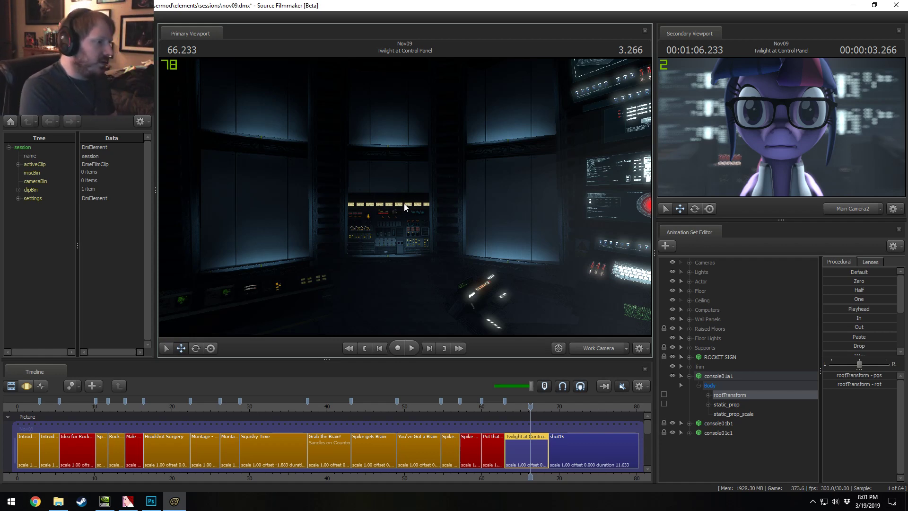
pyautogui.rightClick(484, 256)
pyautogui.click(511, 282)
pyautogui.press('w')
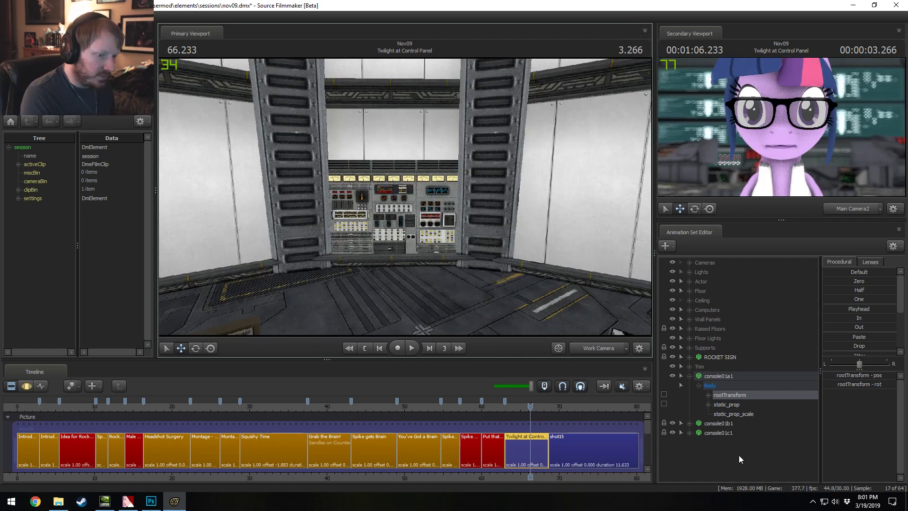
# Step: Delete the console01c animation set from the shot
pyautogui.click(719, 425)
pyautogui.click(719, 433)
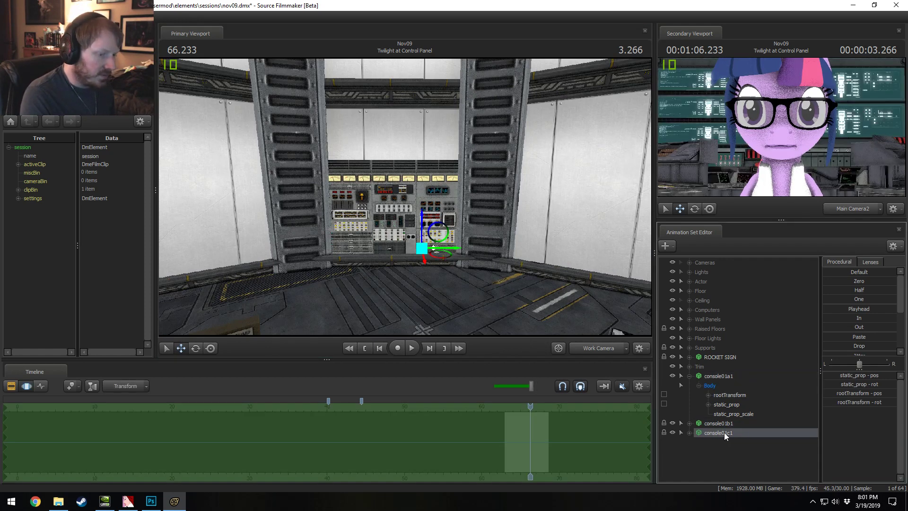
pyautogui.rightClick(721, 432)
pyautogui.click(757, 306)
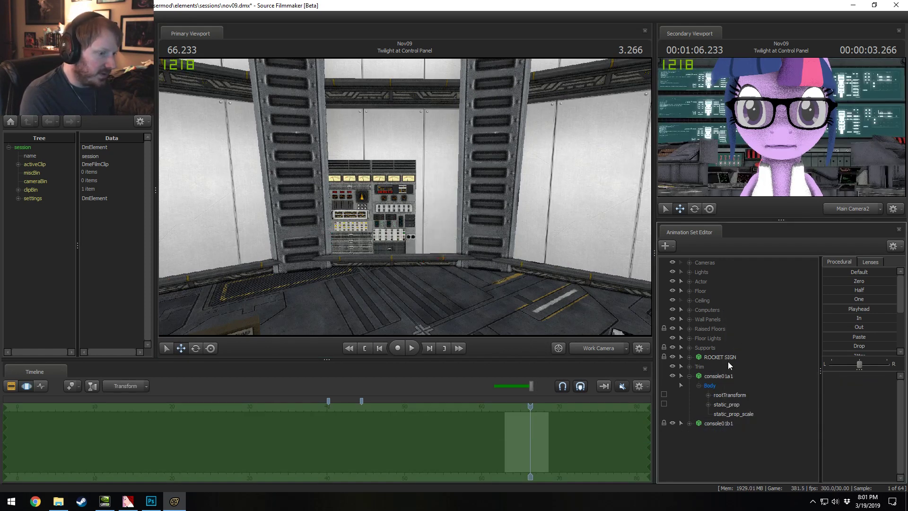
# Step: Enlarge the console01a1 model with static_prop_scale, then shift it sideways and raise it between the two wall supports
pyautogui.click(711, 423)
pyautogui.click(717, 375)
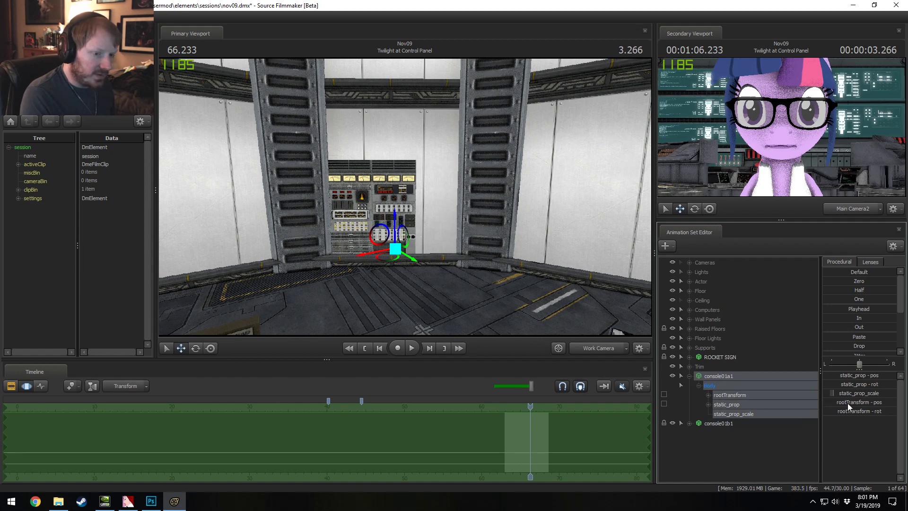
pyautogui.moveTo(849, 392); pyautogui.dragTo(856, 392)
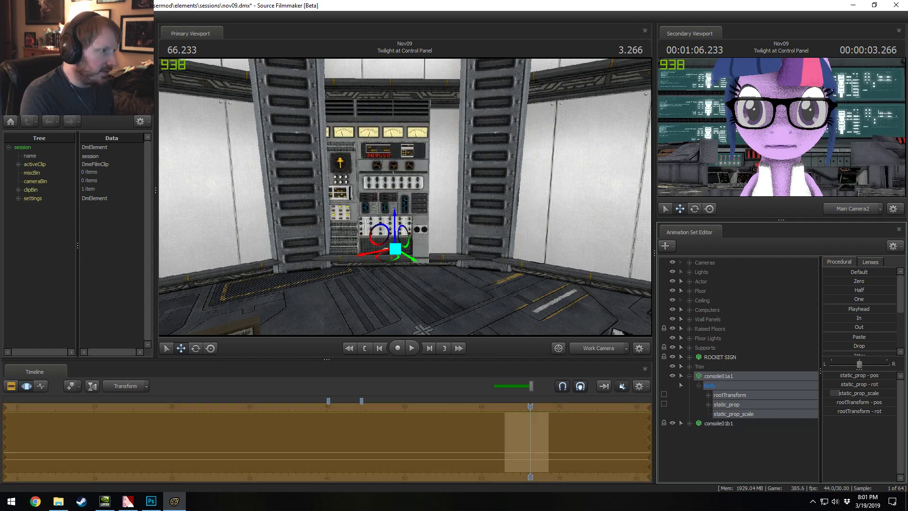
pyautogui.click(720, 378)
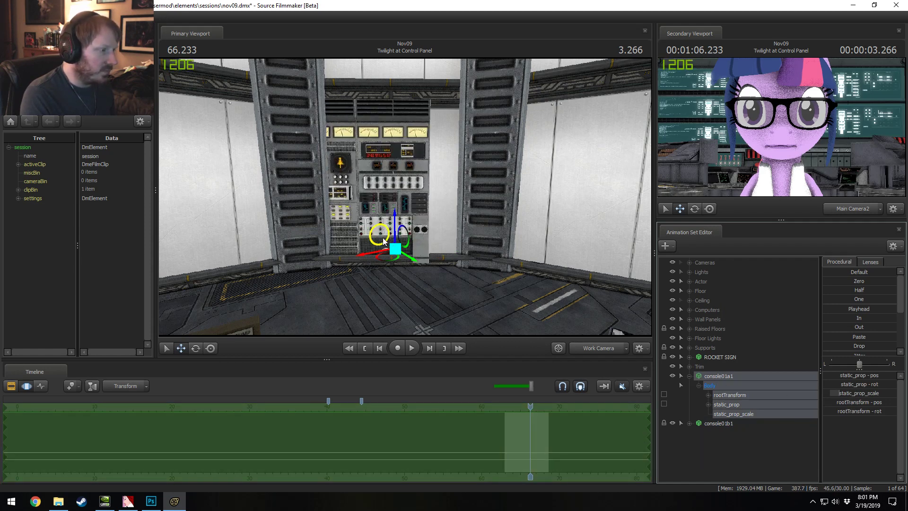
pyautogui.moveTo(393, 258); pyautogui.dragTo(422, 256)
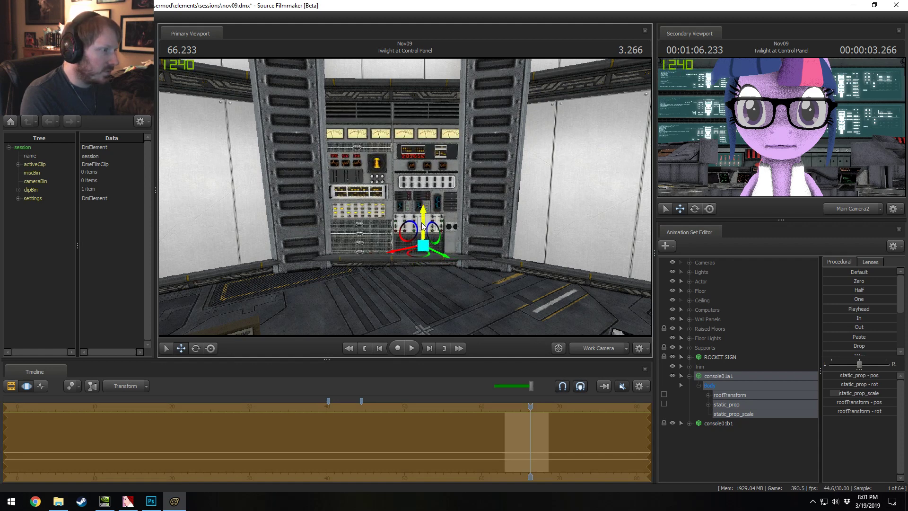
pyautogui.moveTo(423, 224); pyautogui.dragTo(419, 201)
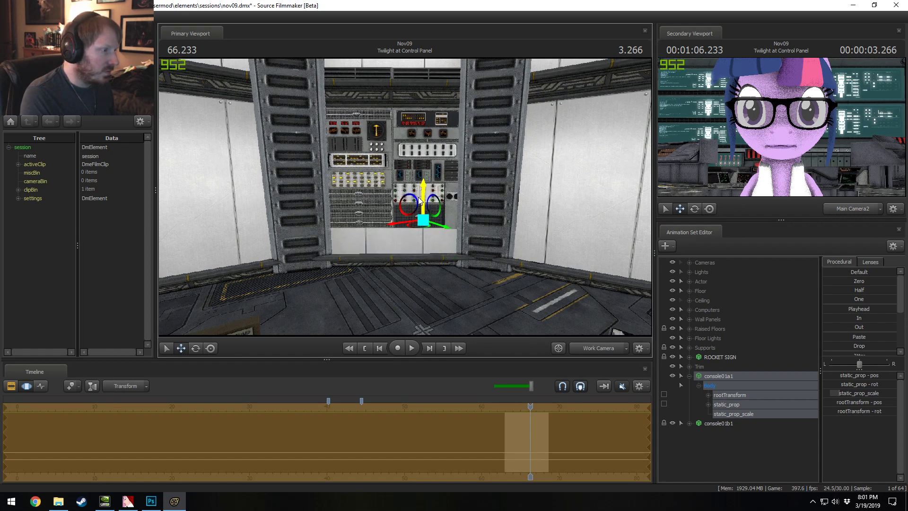
# Step: Lower console01a1 toward the floor while viewing it with lighting enabled, then turn the viewport lighting off again
pyautogui.rightClick(469, 183)
pyautogui.click(516, 208)
pyautogui.keyDown('alt'); pyautogui.moveTo(516, 208); pyautogui.dragTo(405, 217); pyautogui.keyUp('alt')
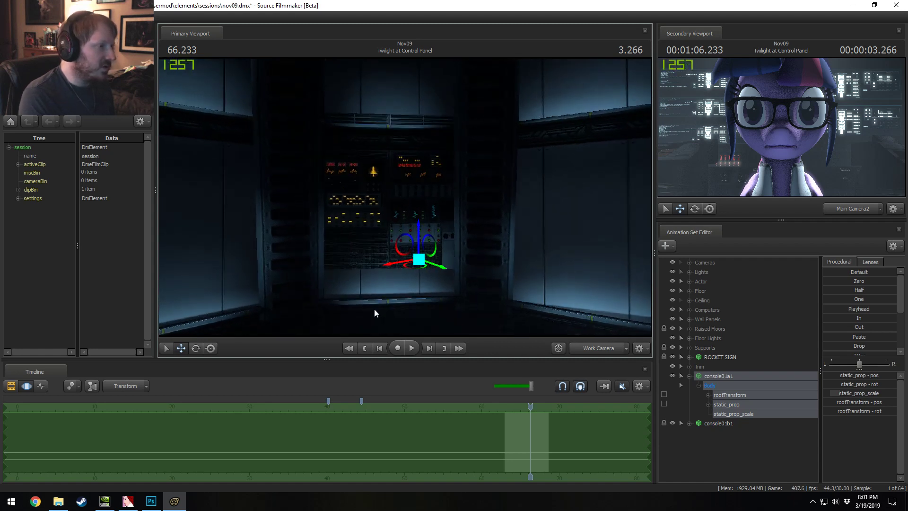
pyautogui.moveTo(419, 234); pyautogui.dragTo(422, 258)
pyautogui.rightClick(466, 199)
pyautogui.click(482, 226)
pyautogui.moveTo(482, 226); pyautogui.dragTo(468, 206)
pyautogui.press('w')
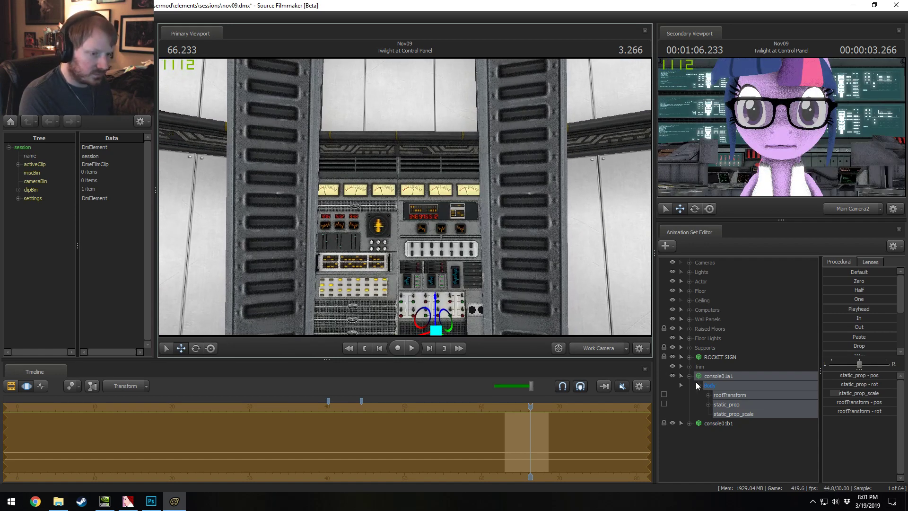
# Step: Copy the Trim 1 animation set and paste it as a new animation set
pyautogui.click(690, 367)
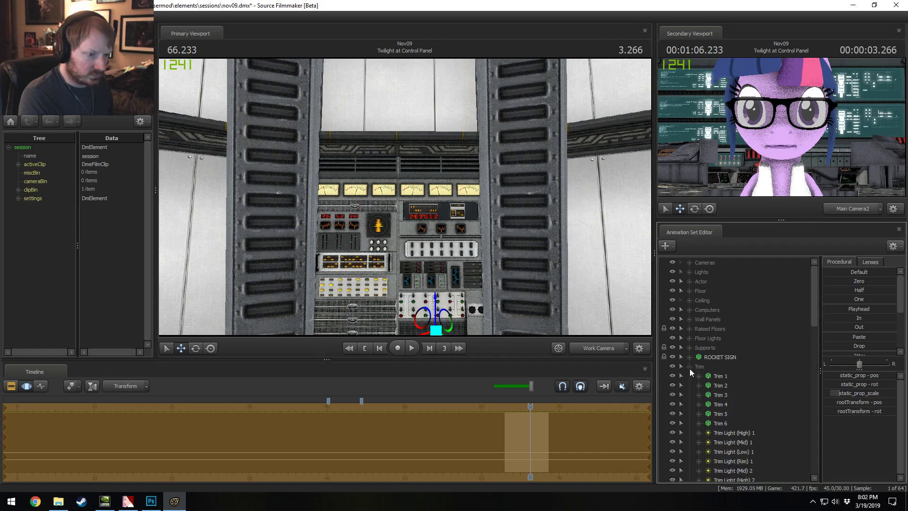
pyautogui.click(722, 376)
pyautogui.rightClick(731, 373)
pyautogui.click(748, 254)
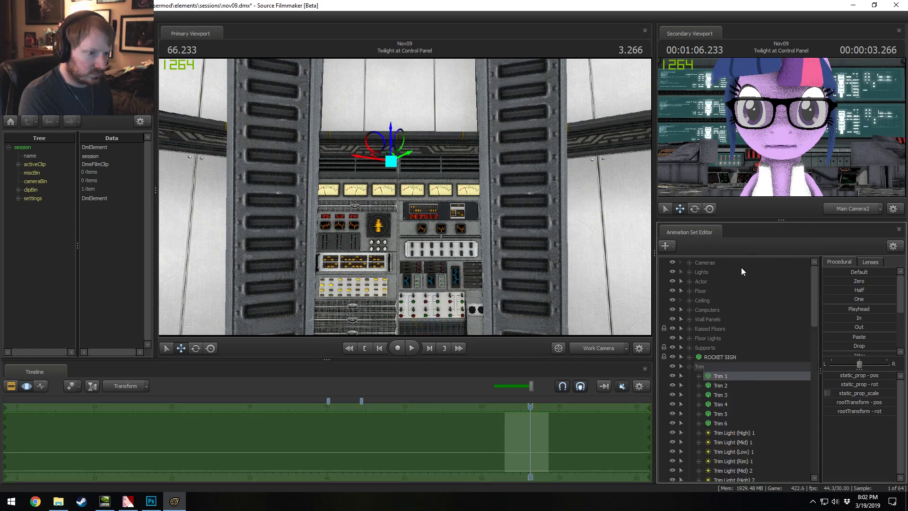
pyautogui.click(689, 367)
pyautogui.rightClick(706, 467)
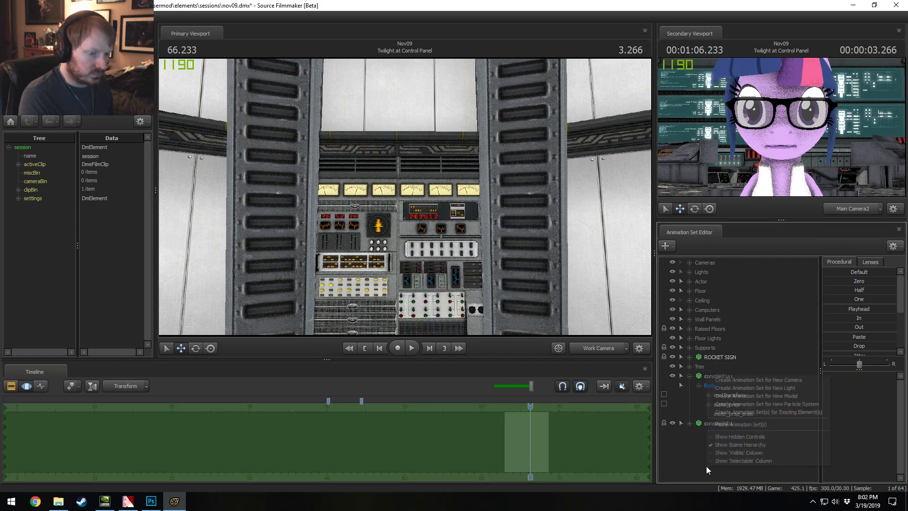
pyautogui.click(740, 424)
# Step: Move the pasted trim down onto the upper part of the consoles and rotate it
pyautogui.click(714, 433)
pyautogui.moveTo(438, 203); pyautogui.dragTo(487, 220)
pyautogui.press('e')
pyautogui.moveTo(465, 174); pyautogui.dragTo(424, 174)
pyautogui.press('w')
pyautogui.press('e')
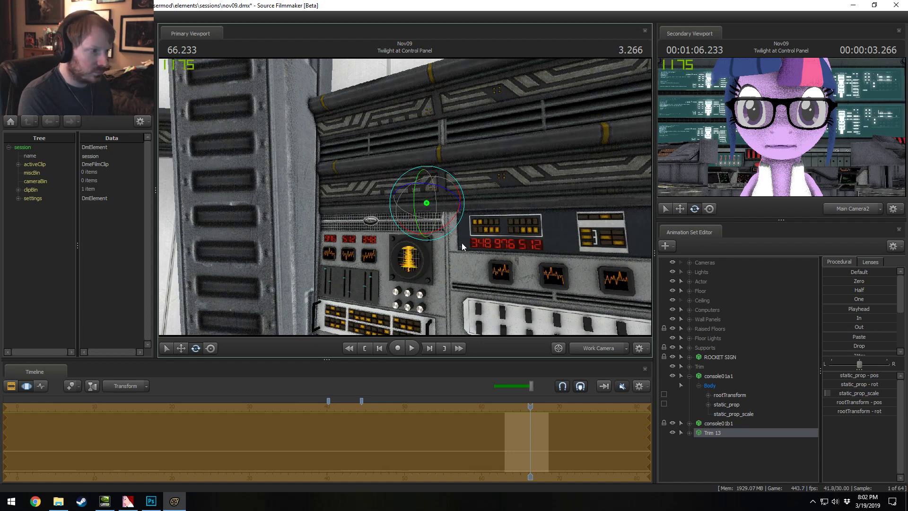
pyautogui.moveTo(458, 211); pyautogui.dragTo(400, 259)
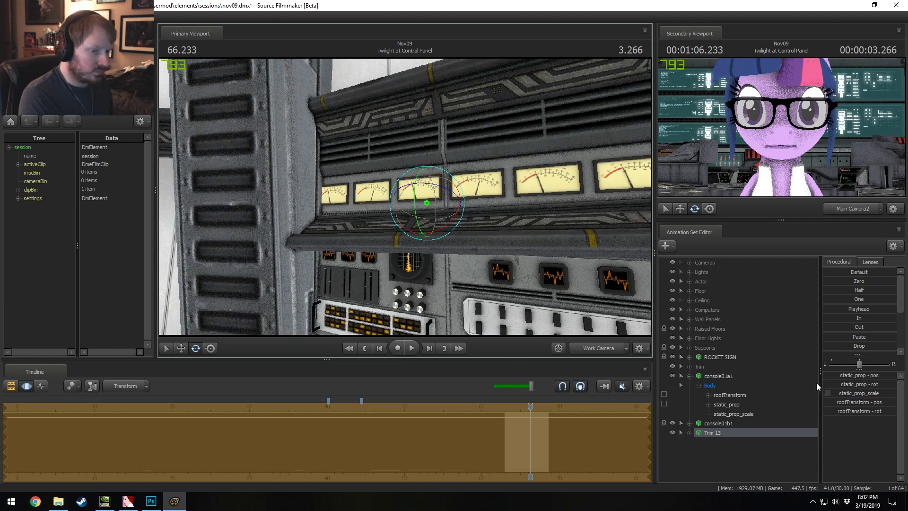
pyautogui.doubleClick(846, 411)
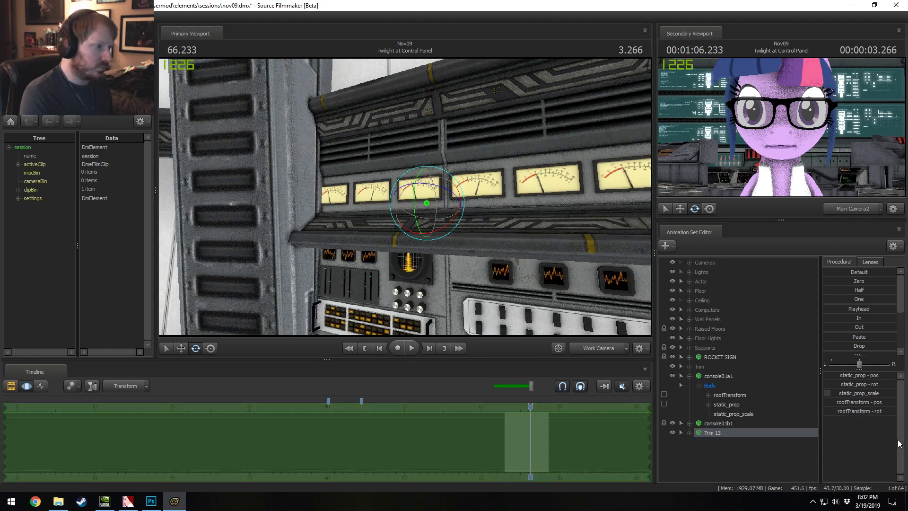
# Step: Adjust the pasted trim's rotation and position so it spans the consoles' upper front between the two supports
pyautogui.moveTo(418, 210); pyautogui.dragTo(425, 243)
pyautogui.press('w')
pyautogui.moveTo(425, 189); pyautogui.dragTo(440, 176)
pyautogui.press('e')
pyautogui.press('w')
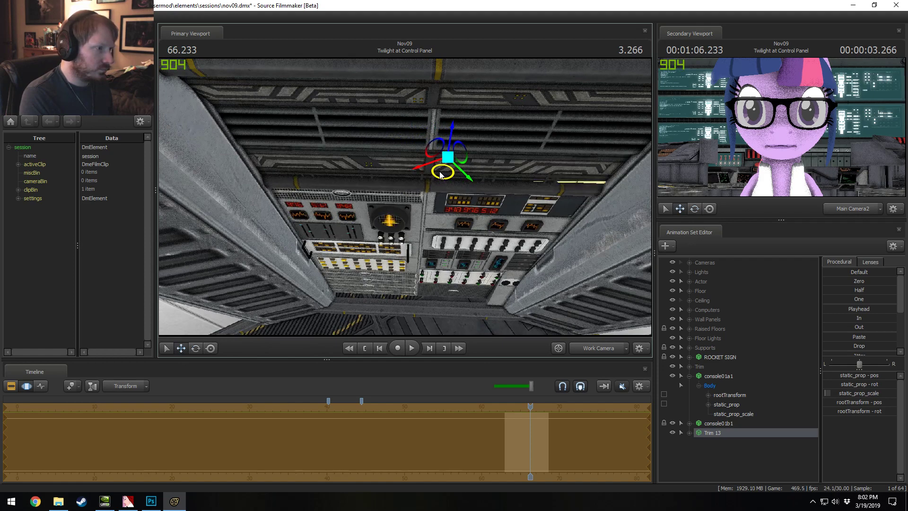
pyautogui.keyDown('alt'); pyautogui.moveTo(440, 172); pyautogui.dragTo(412, 185); pyautogui.keyUp('alt')
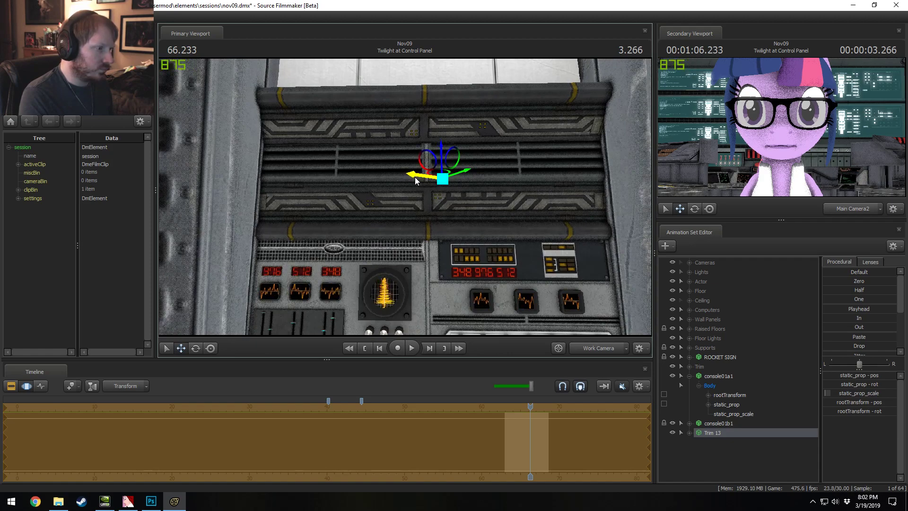
pyautogui.moveTo(414, 179); pyautogui.dragTo(412, 198)
# Step: Enable viewport lighting, switch to the Clip Editor and inspect the console wall from farther back
pyautogui.rightClick(412, 197)
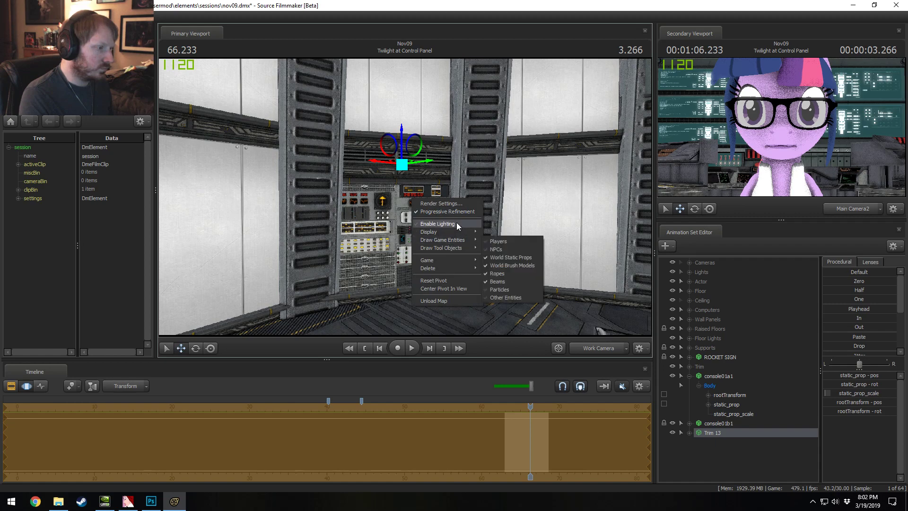
pyautogui.click(456, 224)
pyautogui.moveTo(418, 203); pyautogui.dragTo(407, 187)
pyautogui.press('F2')
pyautogui.moveTo(420, 203); pyautogui.dragTo(405, 196, button='right')
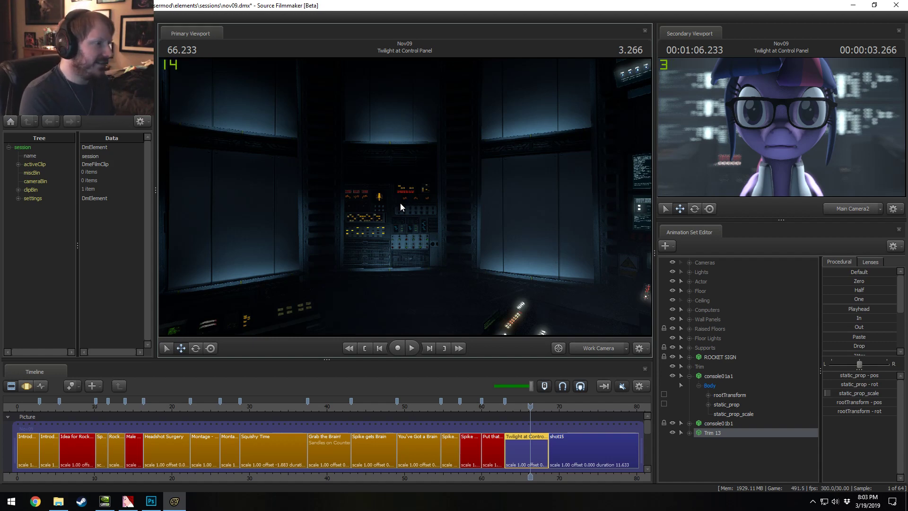
pyautogui.moveTo(405, 197); pyautogui.dragTo(380, 197, button='right')
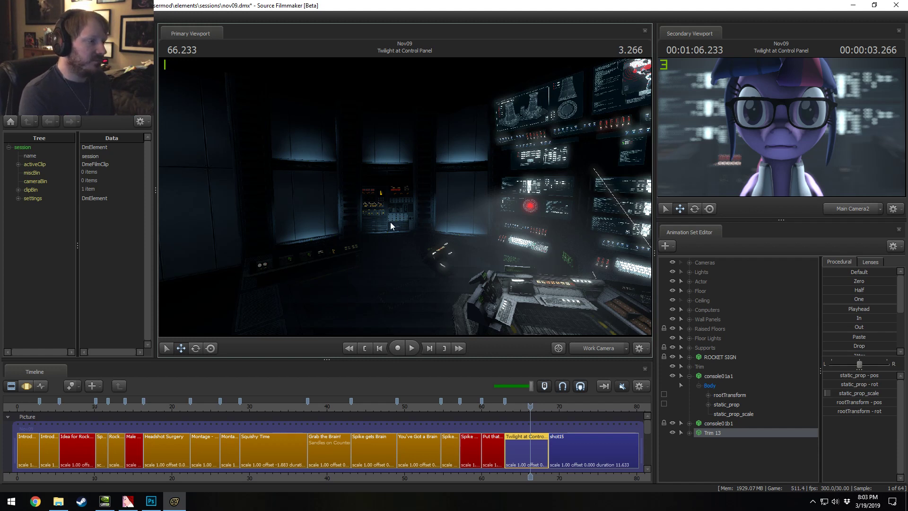
# Step: Collapse the expanded controls of the console animation sets and return to the Clip Editor
pyautogui.click(714, 423)
pyautogui.click(689, 377)
pyautogui.rightClick(698, 401)
pyautogui.click(691, 424)
pyautogui.moveTo(404, 196); pyautogui.dragTo(355, 132)
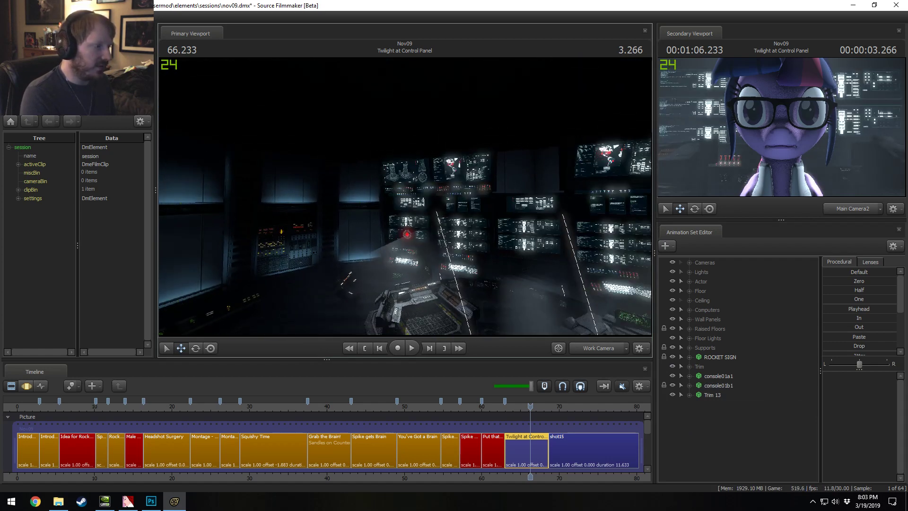
pyautogui.press('F3')
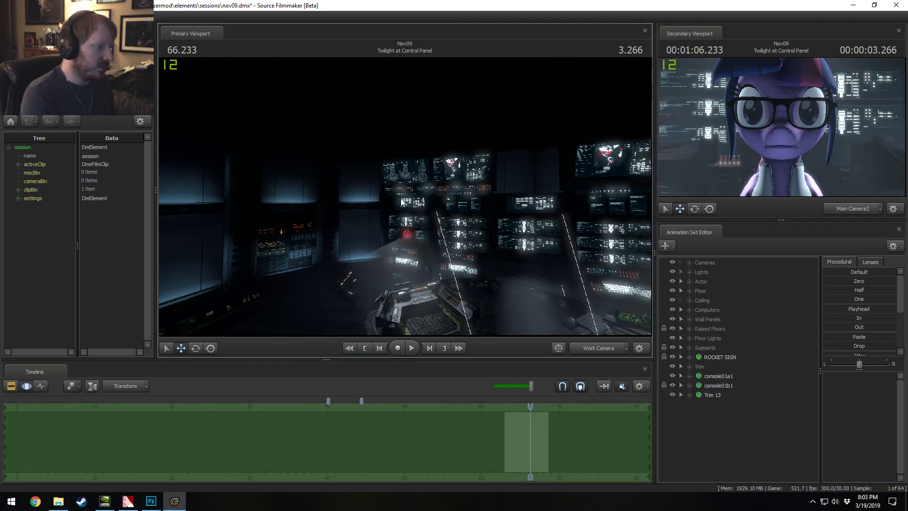
pyautogui.press('F2')
# Step: Disable viewport lighting and bring the work camera back to face the console wall
pyautogui.moveTo(405, 197); pyautogui.dragTo(466, 265)
pyautogui.moveTo(405, 197)
pyautogui.mouseDown()
pyautogui.moveTo(417, 152)
pyautogui.moveTo(431, 213)
pyautogui.moveTo(408, 197)
pyautogui.moveTo(419, 221)
pyautogui.moveTo(405, 201)
pyautogui.mouseUp()
pyautogui.press('w')
pyautogui.press('s')
pyautogui.press('w')
pyautogui.rightClick(405, 202)
pyautogui.click(422, 226)
pyautogui.press('s')
pyautogui.press('w')
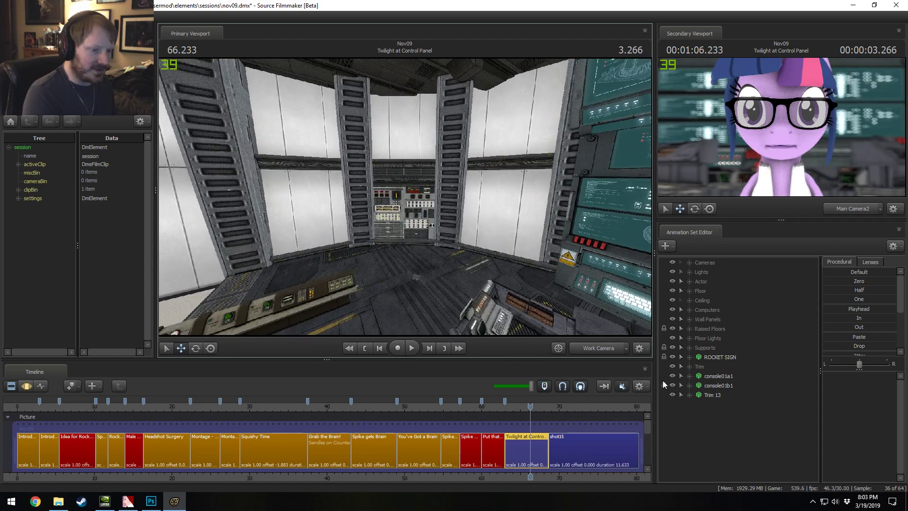
# Step: Start creating an animation set for a new model to open the model browser
pyautogui.rightClick(715, 410)
pyautogui.click(717, 431)
pyautogui.rightClick(749, 409)
pyautogui.moveTo(708, 395)
pyautogui.mouseDown()
pyautogui.moveTo(707, 360)
pyautogui.moveTo(714, 396)
pyautogui.mouseUp()
pyautogui.rightClick(711, 415)
pyautogui.click(792, 439)
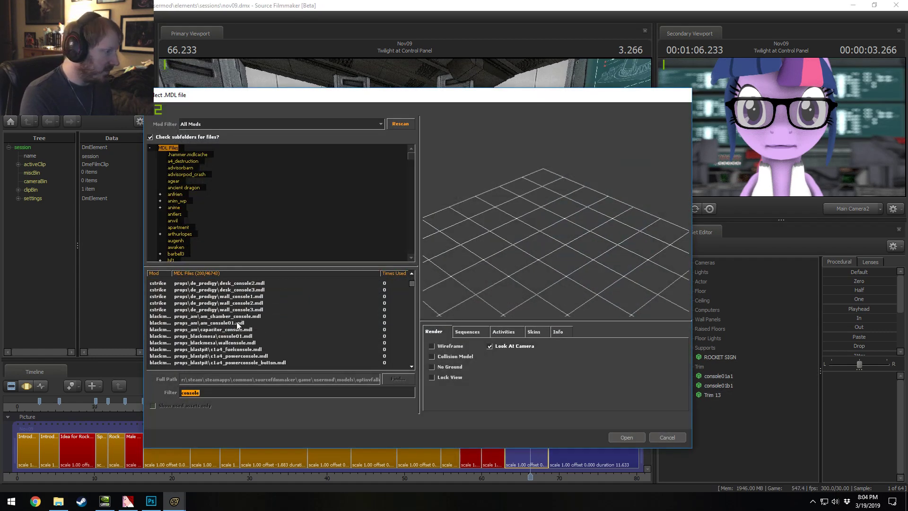
# Step: Compare the props_lab console models in the preview and load console01c.mdl
pyautogui.scroll(-5, 237, 331)
pyautogui.click(233, 304)
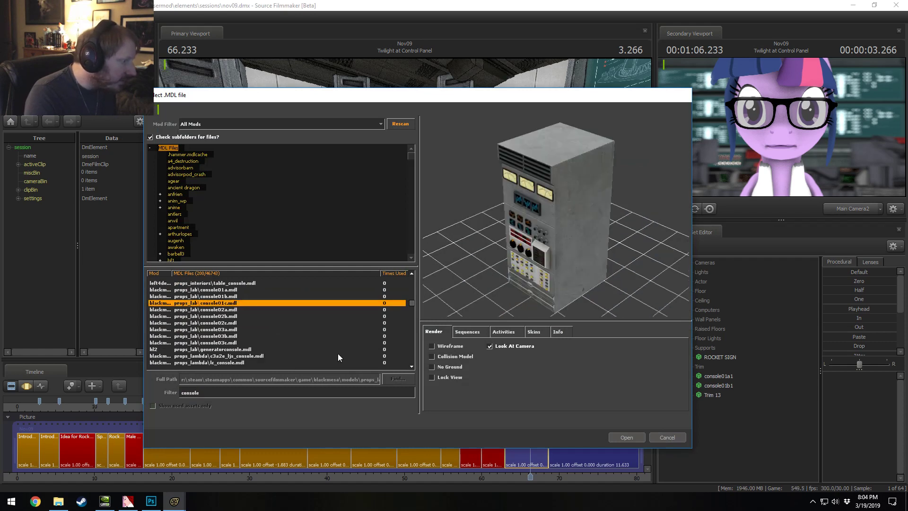
pyautogui.click(242, 336)
pyautogui.click(238, 343)
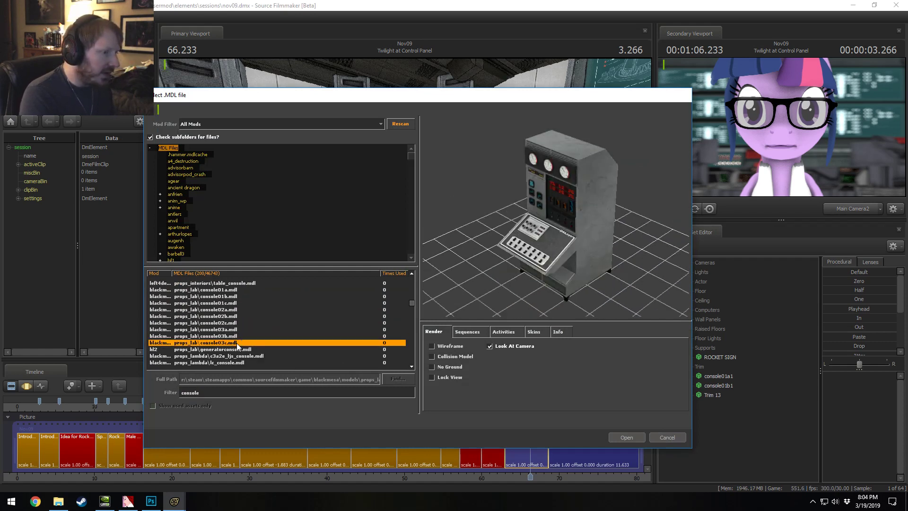
pyautogui.click(239, 310)
pyautogui.click(237, 316)
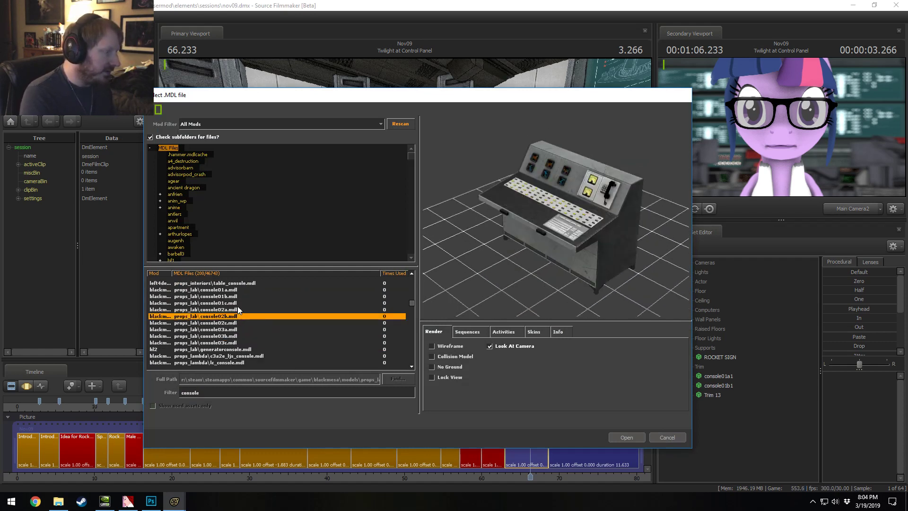
pyautogui.click(237, 304)
pyautogui.click(237, 310)
pyautogui.click(239, 304)
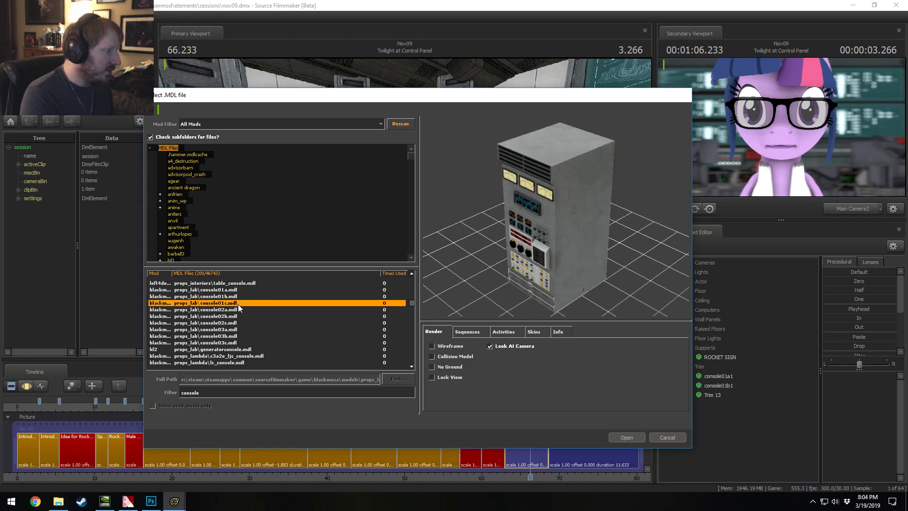
pyautogui.click(627, 436)
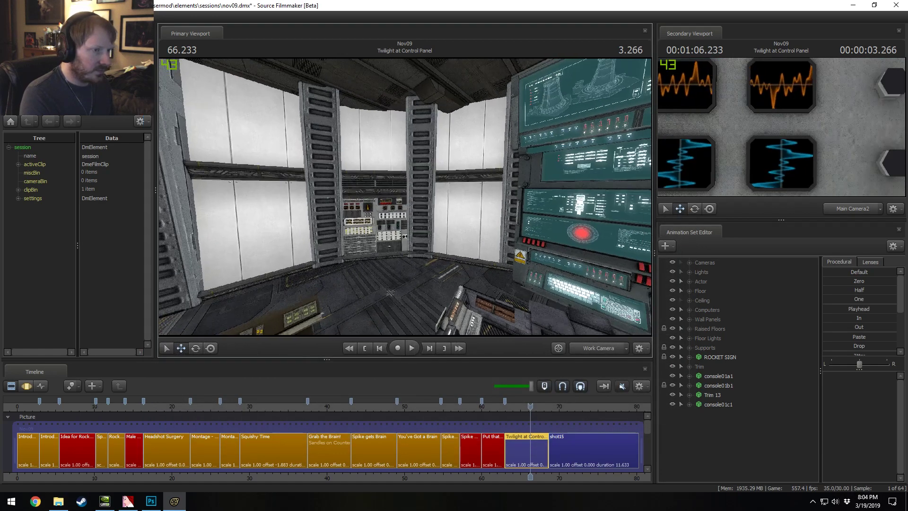
pyautogui.moveTo(404, 192)
pyautogui.mouseDown()
pyautogui.moveTo(424, 182)
pyautogui.moveTo(429, 204)
pyautogui.moveTo(404, 191)
pyautogui.mouseUp()
pyautogui.press('w')
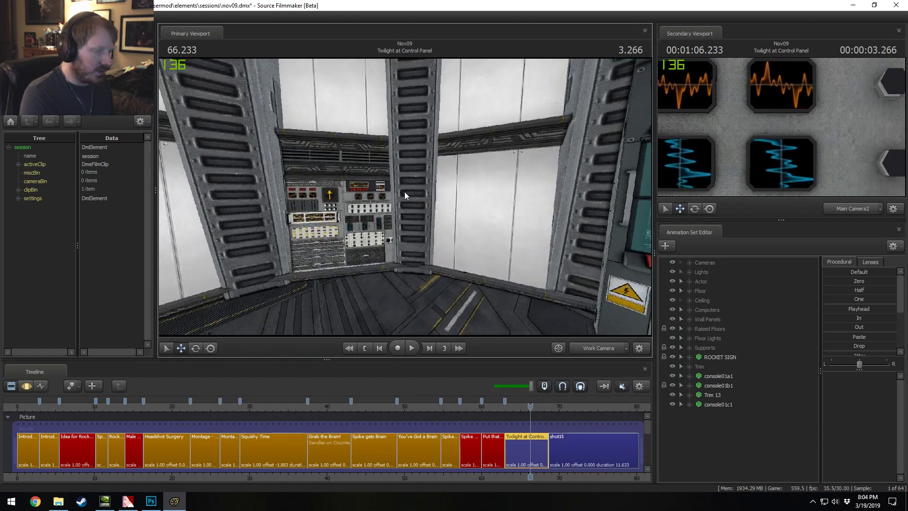
pyautogui.click(718, 405)
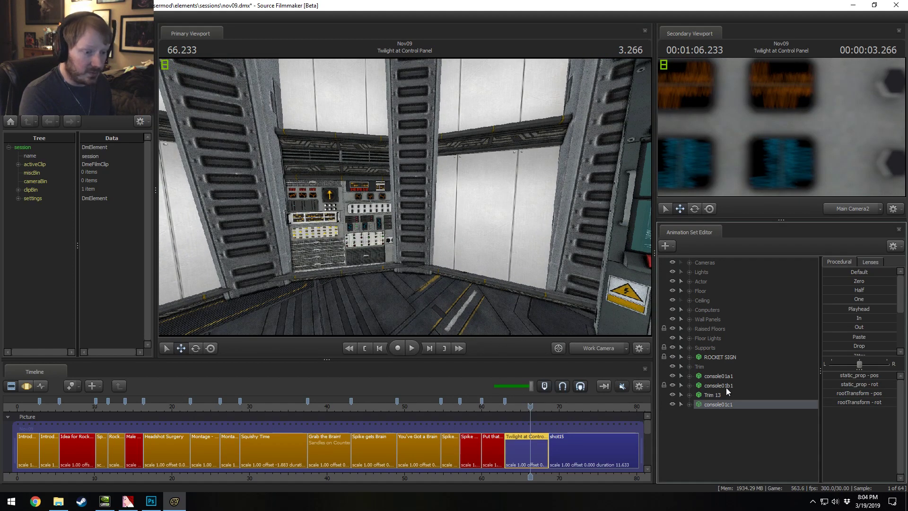
pyautogui.click(714, 385)
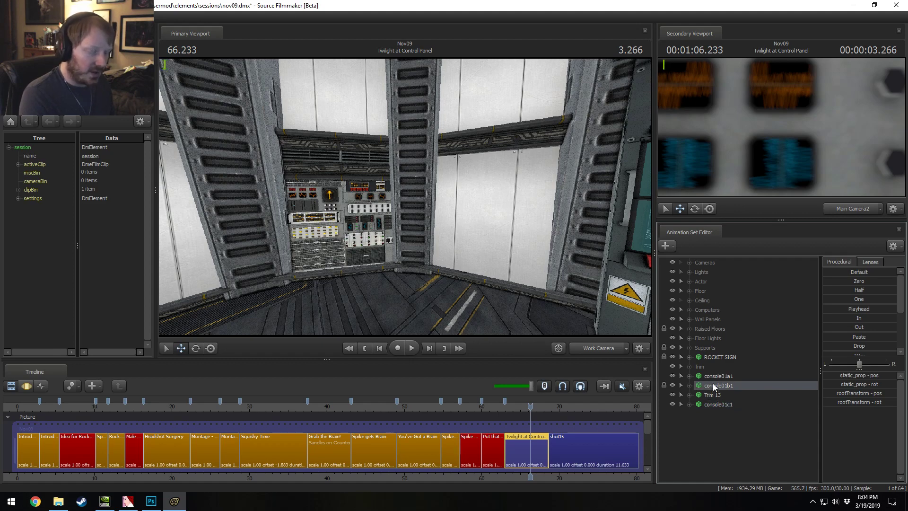
pyautogui.moveTo(466, 258); pyautogui.dragTo(466, 241)
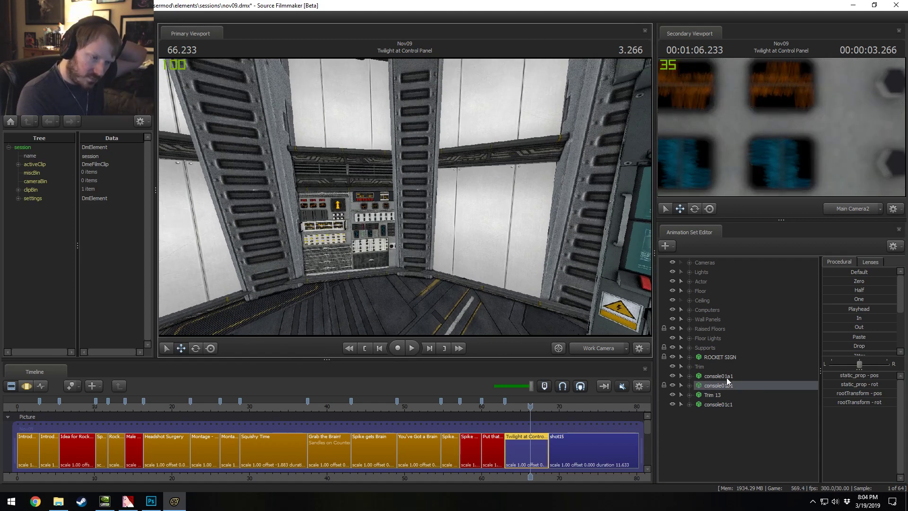
pyautogui.rightClick(707, 432)
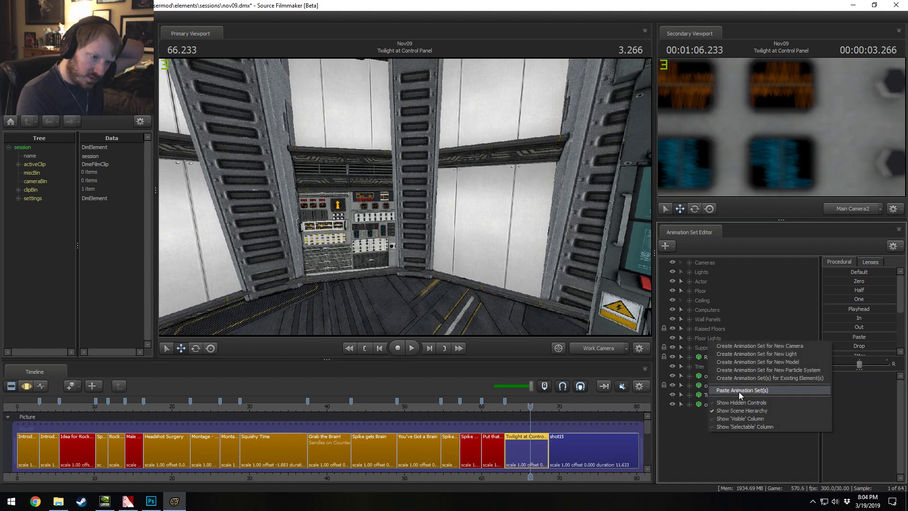
pyautogui.click(728, 457)
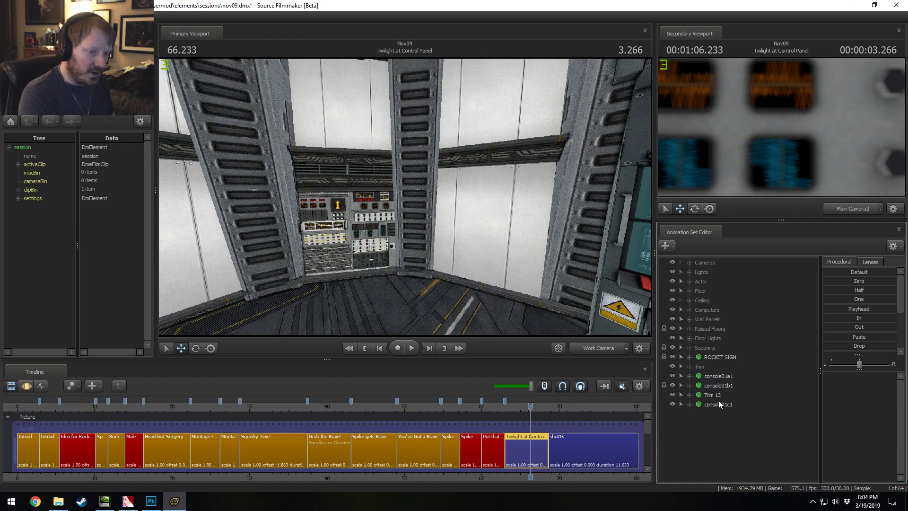
# Step: Create an animation set for a new model, compare the props_lab console models in the preview, and load console01b.mdl
pyautogui.rightClick(709, 416)
pyautogui.click(745, 437)
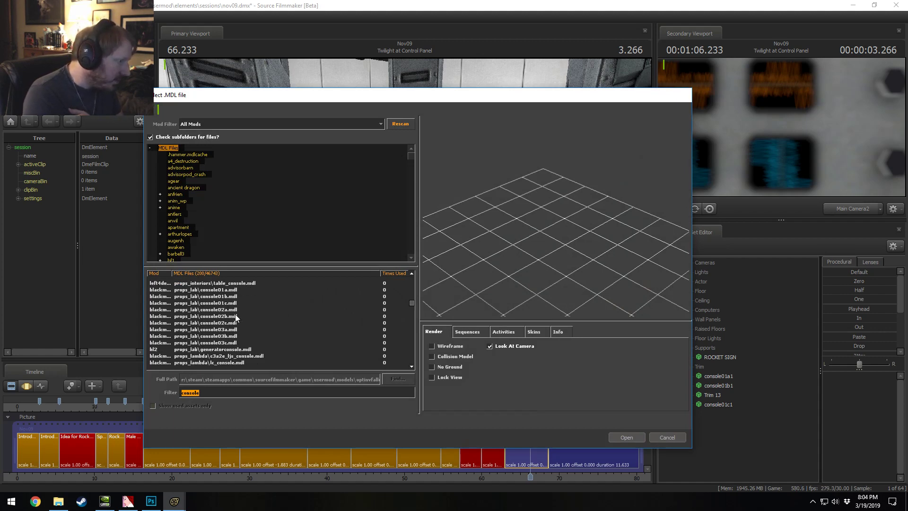
pyautogui.click(235, 315)
pyautogui.moveTo(469, 236); pyautogui.dragTo(535, 198)
pyautogui.press('Up')
pyautogui.press('Down')
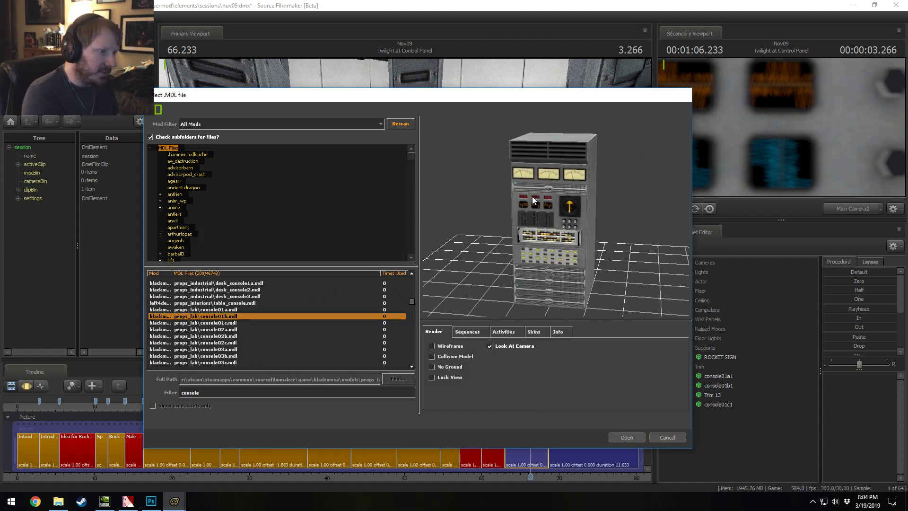
pyautogui.click(627, 437)
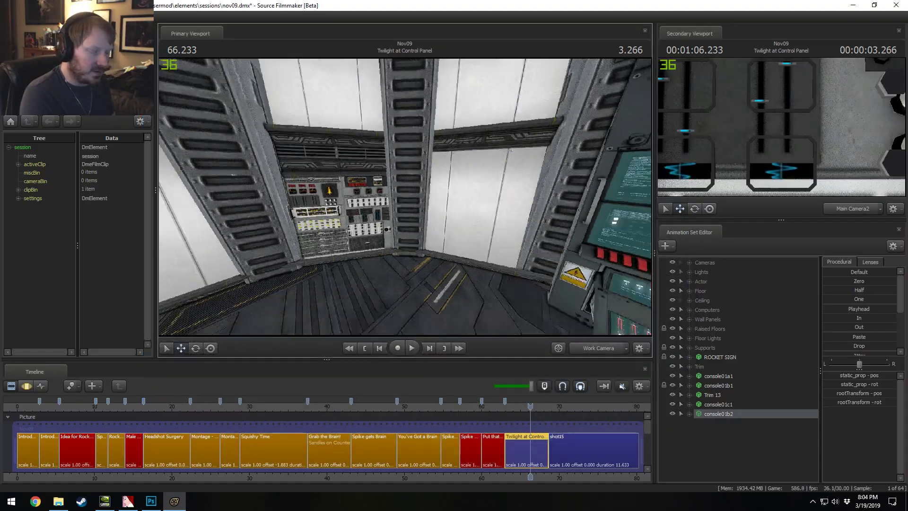
# Step: Move the new console01b2 flush against the side of console01c1 and lock it to that console
pyautogui.moveTo(405, 197); pyautogui.dragTo(452, 161)
pyautogui.press('s')
pyautogui.press('w')
pyautogui.press('d')
pyautogui.press('a')
pyautogui.press('F3')
pyautogui.moveTo(315, 202); pyautogui.dragTo(315, 203)
pyautogui.press('w')
pyautogui.moveTo(407, 206); pyautogui.dragTo(493, 269)
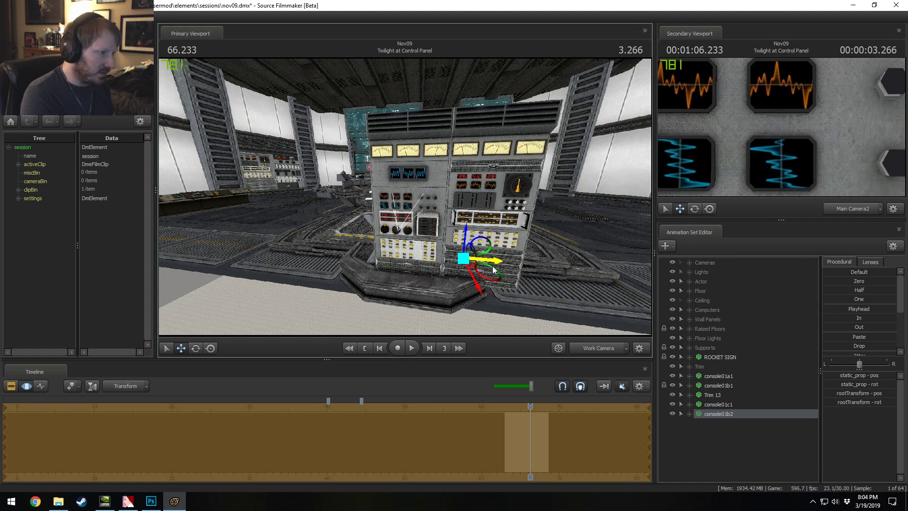
pyautogui.click(722, 405)
# Step: Add a scale control to the static_prop transform of console01c1
pyautogui.click(690, 405)
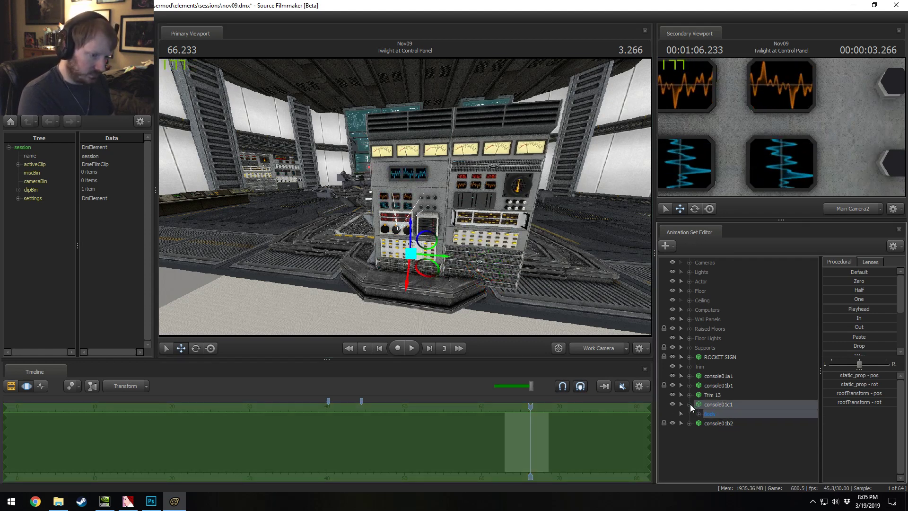
pyautogui.click(699, 414)
pyautogui.rightClick(732, 433)
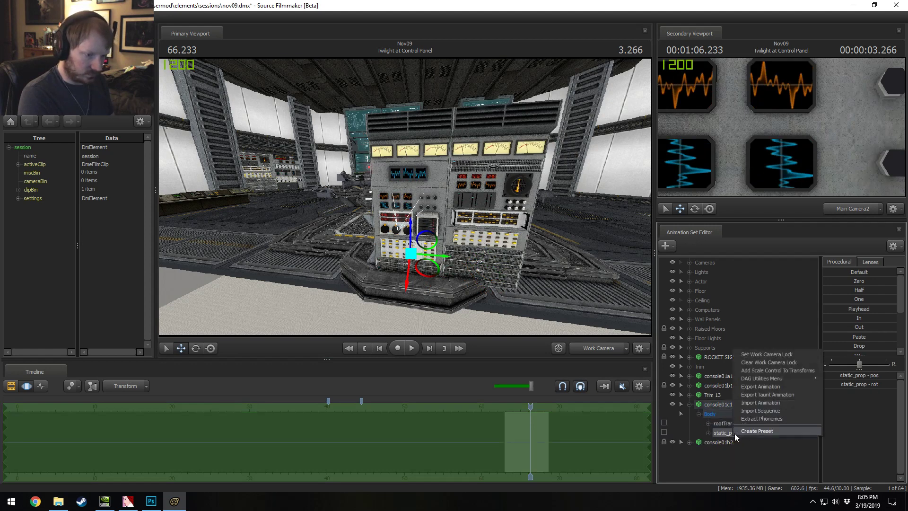
pyautogui.click(753, 371)
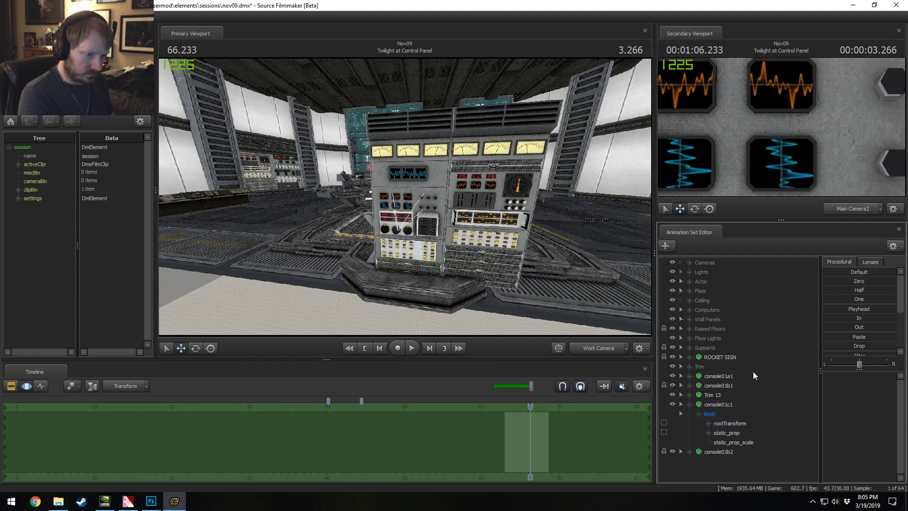
# Step: Copy the static_prop_scale value of console01a1 and apply it to console01c1
pyautogui.click(699, 385)
pyautogui.click(746, 414)
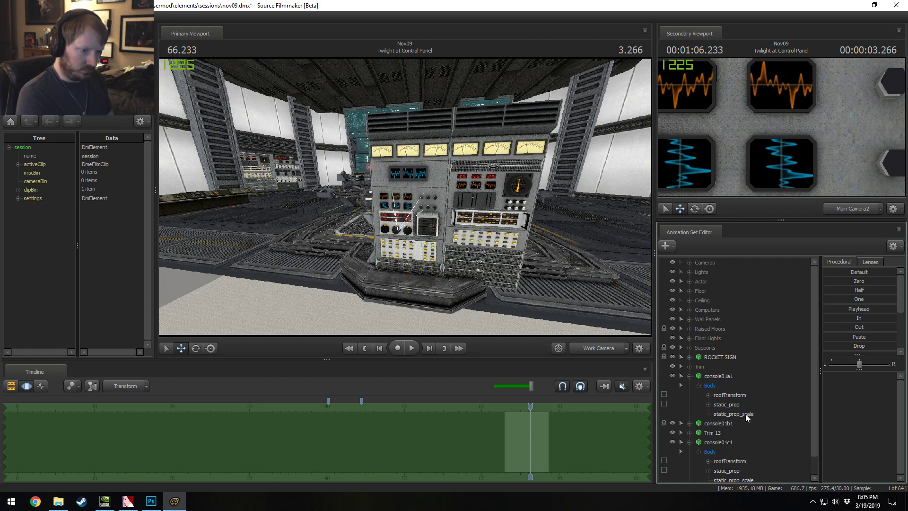
pyautogui.click(859, 376)
pyautogui.press('Return')
pyautogui.click(690, 376)
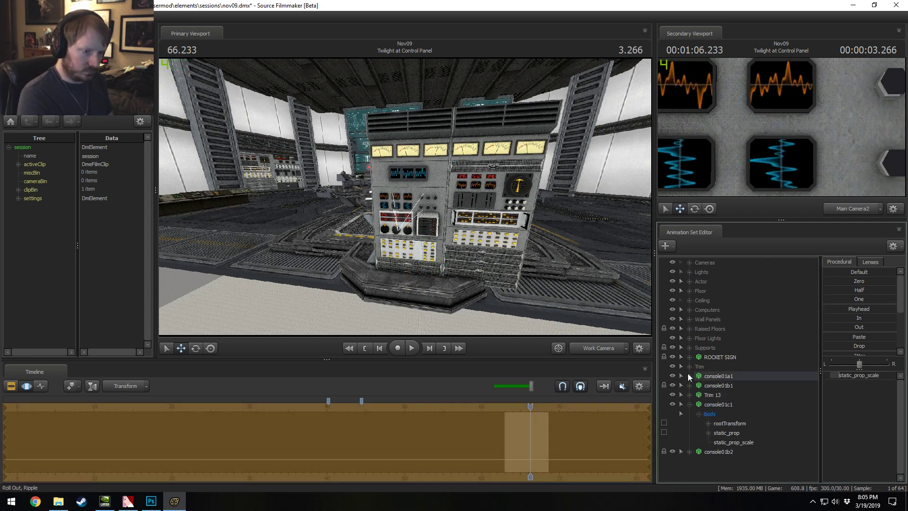
pyautogui.click(728, 441)
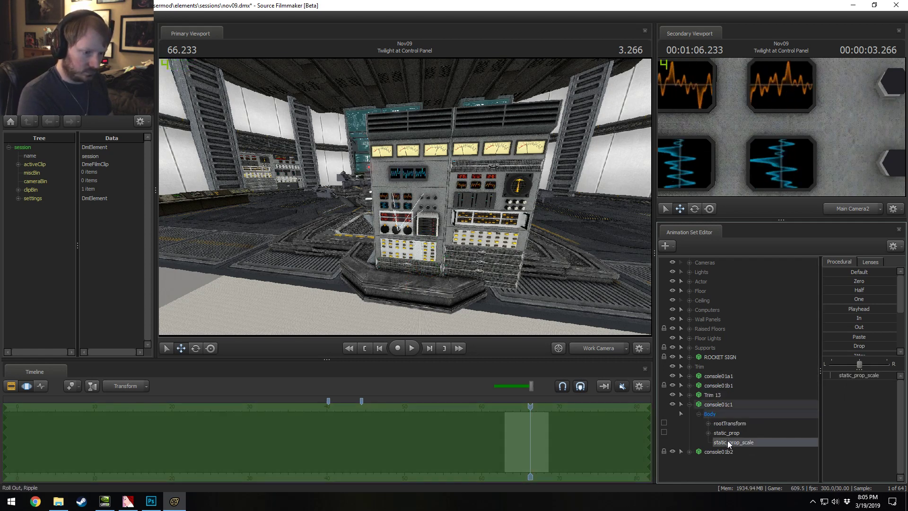
pyautogui.click(857, 376)
pyautogui.hotkey('ctrl', 'v')
pyautogui.press('Return')
pyautogui.keyDown('alt'); pyautogui.moveTo(530, 243); pyautogui.dragTo(632, 298, button='right'); pyautogui.keyUp('alt')
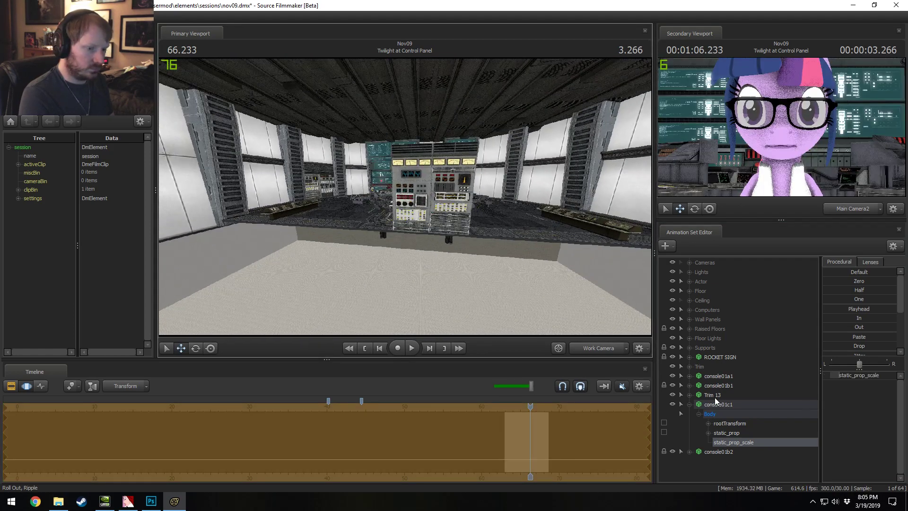
pyautogui.click(688, 404)
# Step: Move the joined consoles from the platform edge into the wall bay beside the large teal screens
pyautogui.keyDown('alt'); pyautogui.moveTo(501, 280); pyautogui.dragTo(405, 201); pyautogui.keyUp('alt')
pyautogui.press('w')
pyautogui.moveTo(378, 256); pyautogui.dragTo(410, 219)
pyautogui.moveTo(388, 255); pyautogui.dragTo(406, 201)
pyautogui.press('e')
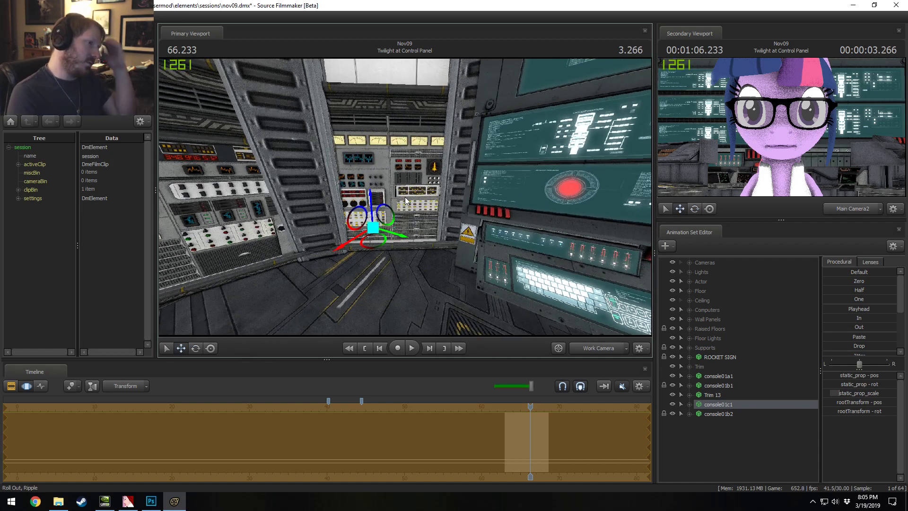
# Step: Shift the joined consoles to the empty bay on the other side of the existing console wall and fit them between the supports
pyautogui.press('d')
pyautogui.moveTo(413, 183); pyautogui.dragTo(411, 204)
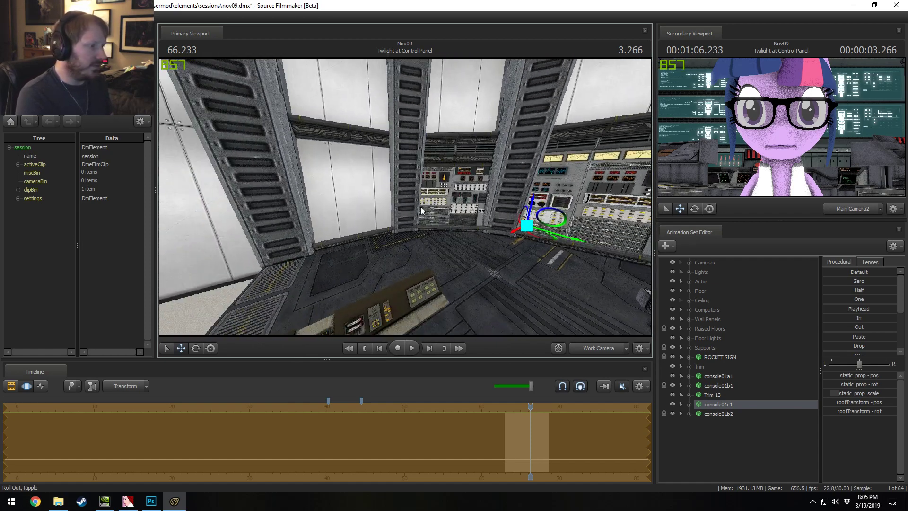
pyautogui.moveTo(547, 240); pyautogui.dragTo(356, 273)
pyautogui.press('w')
pyautogui.press('e')
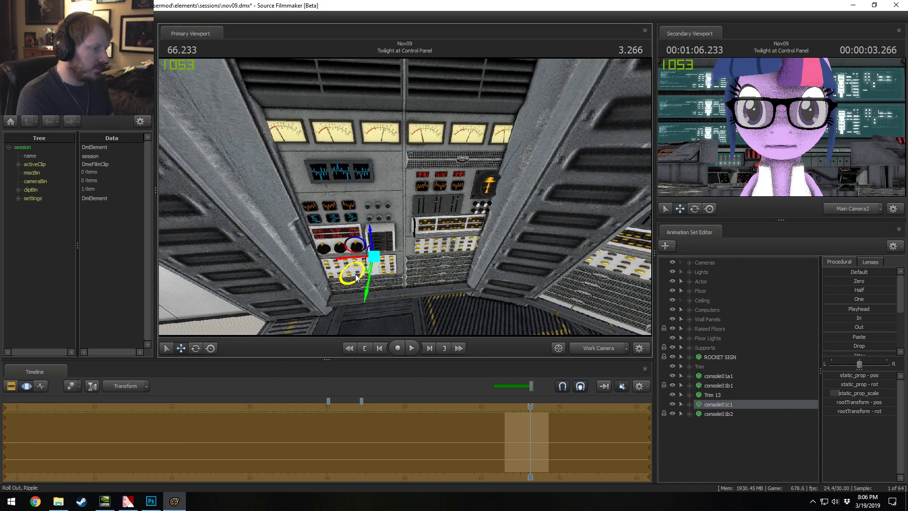
pyautogui.moveTo(405, 197)
pyautogui.keyDown('alt'); pyautogui.mouseDown()
pyautogui.moveTo(393, 156)
pyautogui.moveTo(436, 197)
pyautogui.moveTo(430, 211)
pyautogui.moveTo(377, 195)
pyautogui.moveTo(405, 209)
pyautogui.moveTo(405, 220)
pyautogui.moveTo(397, 208)
pyautogui.mouseUp(); pyautogui.keyUp('alt')
pyautogui.moveTo(354, 261); pyautogui.dragTo(338, 247)
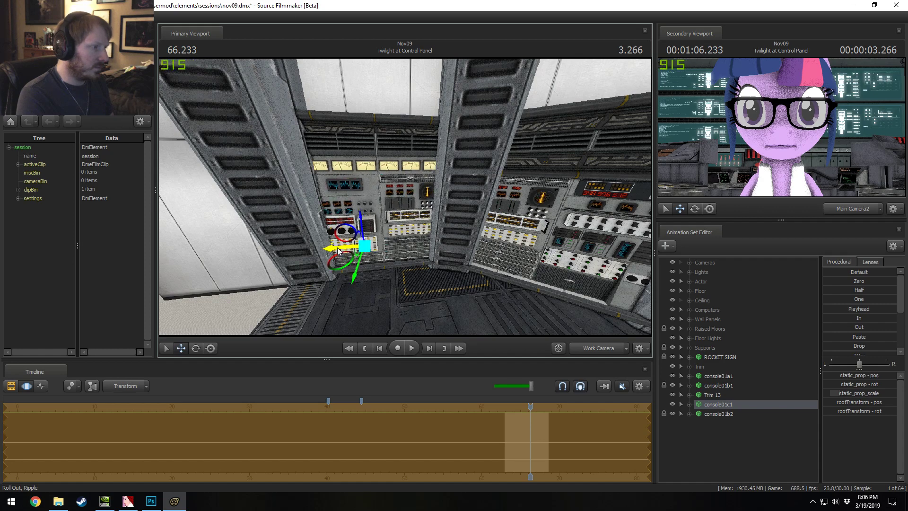
pyautogui.keyDown('alt'); pyautogui.moveTo(399, 214); pyautogui.dragTo(399, 201); pyautogui.keyUp('alt')
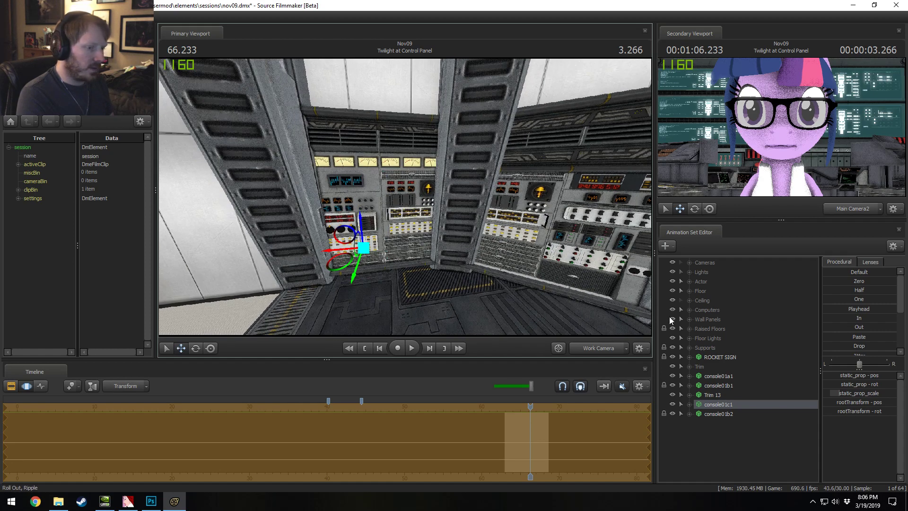
# Step: Duplicate the Trim 13 animation set by copying and pasting it
pyautogui.click(714, 395)
pyautogui.rightClick(714, 393)
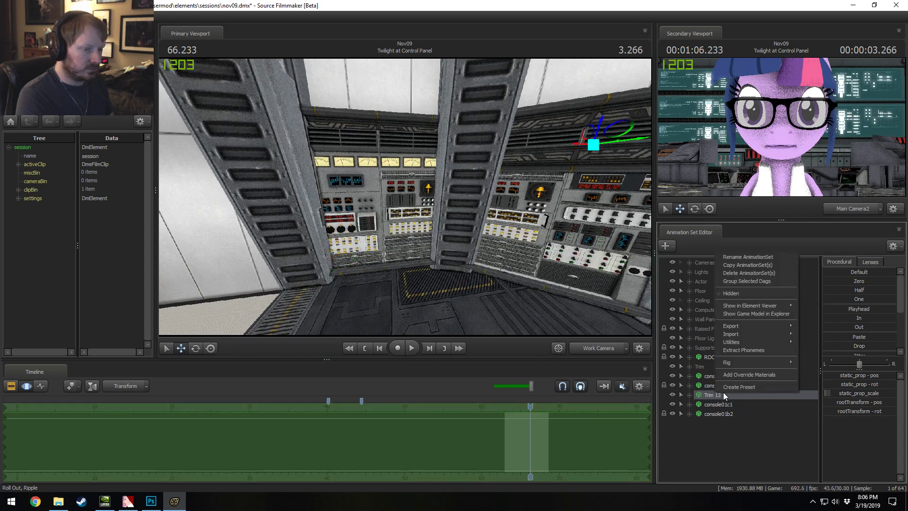
pyautogui.click(742, 270)
pyautogui.rightClick(730, 433)
pyautogui.click(748, 390)
# Step: Enter 90 in Trim 14's root rotation and fit the trim above the joined consoles between the wall supports
pyautogui.moveTo(564, 273); pyautogui.dragTo(426, 202)
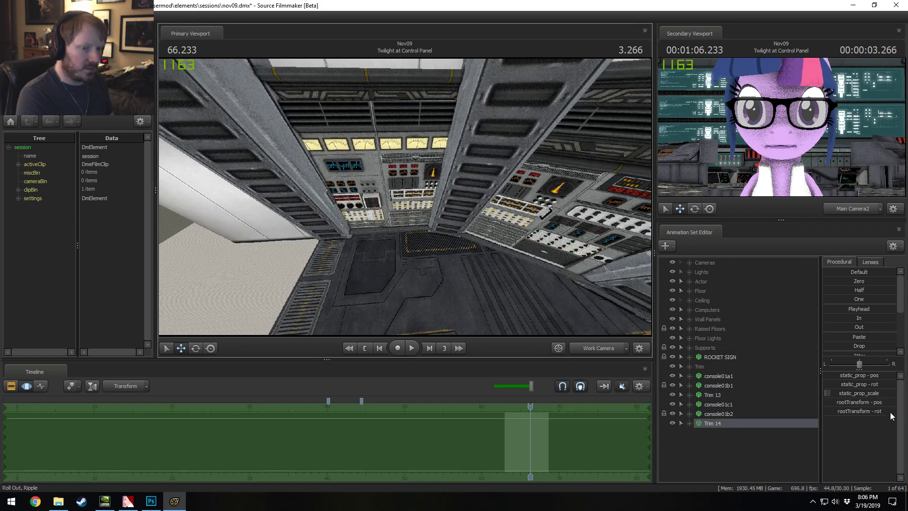
pyautogui.click(863, 411)
pyautogui.write('90')
pyautogui.press('Return')
pyautogui.moveTo(535, 212); pyautogui.dragTo(610, 208)
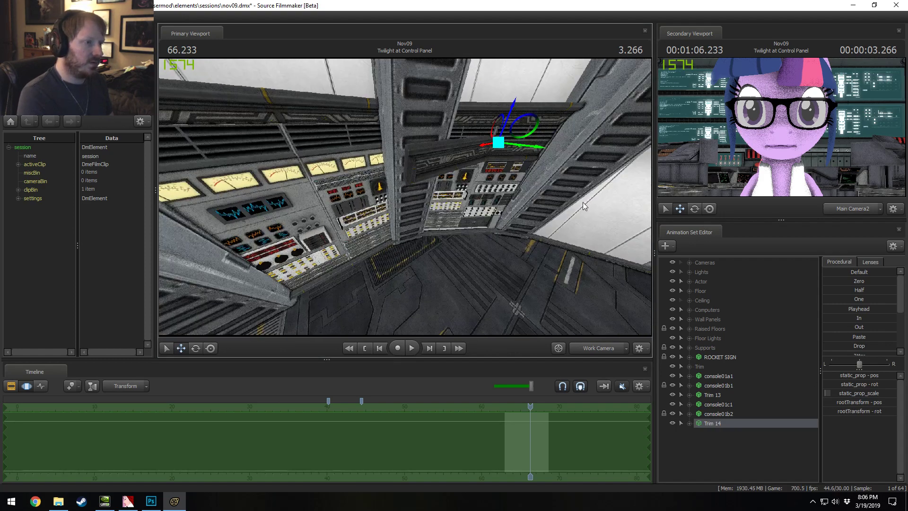
pyautogui.moveTo(510, 151); pyautogui.dragTo(344, 154)
pyautogui.moveTo(426, 196); pyautogui.dragTo(343, 188)
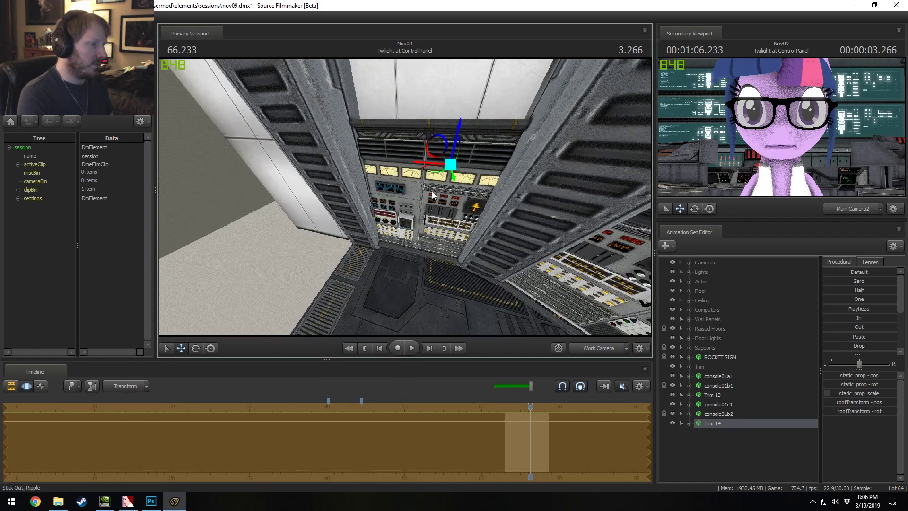
pyautogui.moveTo(431, 174)
pyautogui.mouseDown()
pyautogui.moveTo(410, 179)
pyautogui.moveTo(401, 142)
pyautogui.moveTo(411, 196)
pyautogui.mouseUp()
# Step: Return to the Clip Editor, enable viewport lighting, and examine the newly placed consoles in the lit scene
pyautogui.press('w')
pyautogui.press('s')
pyautogui.press('F2')
pyautogui.press('w')
pyautogui.rightClick(410, 196)
pyautogui.moveTo(455, 239)
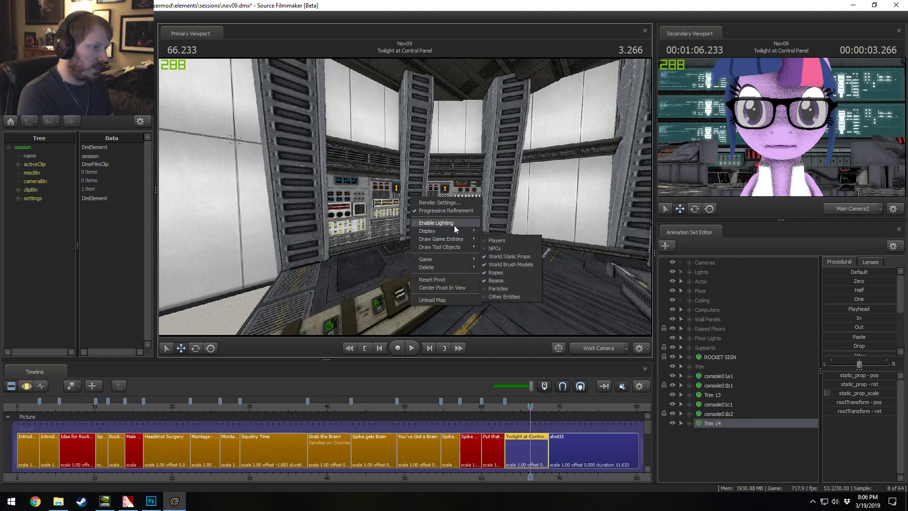
pyautogui.click(455, 223)
pyautogui.hotkey('ctrl', '2')
pyautogui.moveTo(406, 201); pyautogui.dragTo(405, 197)
pyautogui.hotkey('ctrl', '1')
pyautogui.press('d')
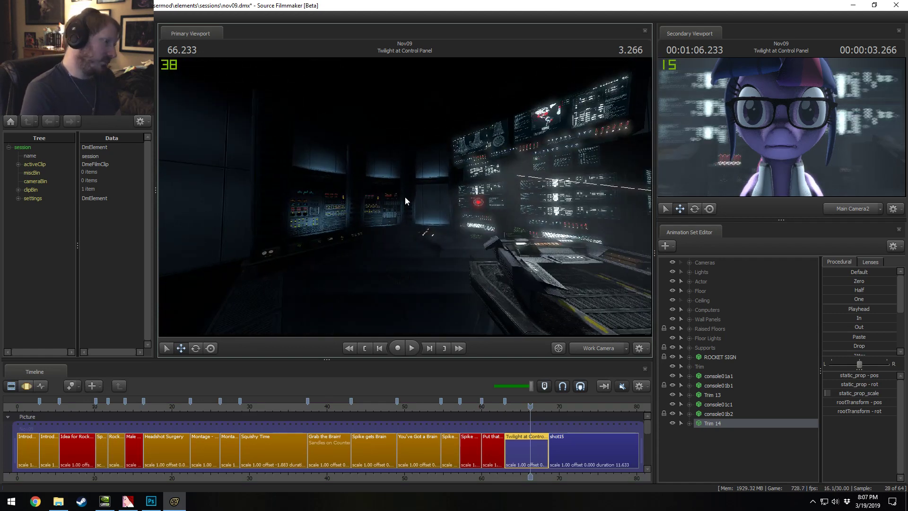
pyautogui.moveTo(411, 188); pyautogui.dragTo(410, 188)
pyautogui.press('w')
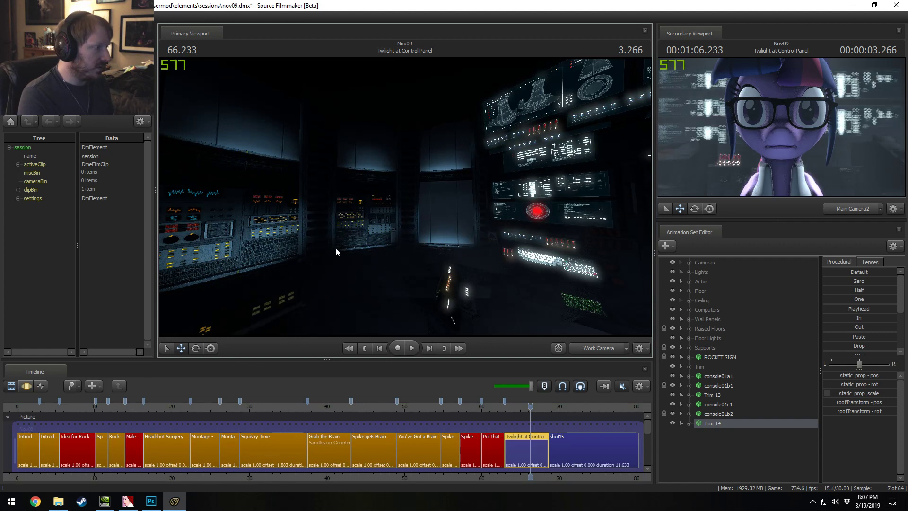
# Step: Duplicate the console01c1 animation set by copying and pasting it
pyautogui.click(743, 407)
pyautogui.rightClick(741, 407)
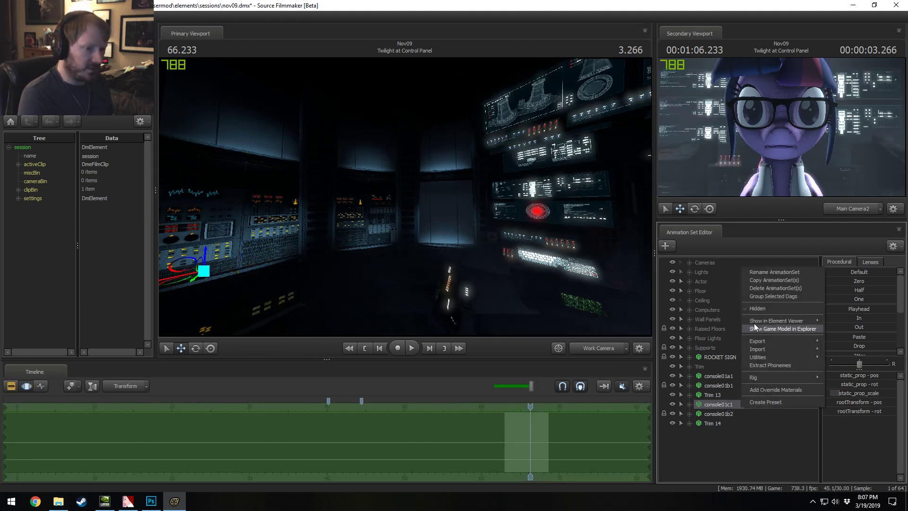
pyautogui.click(733, 462)
pyautogui.rightClick(732, 448)
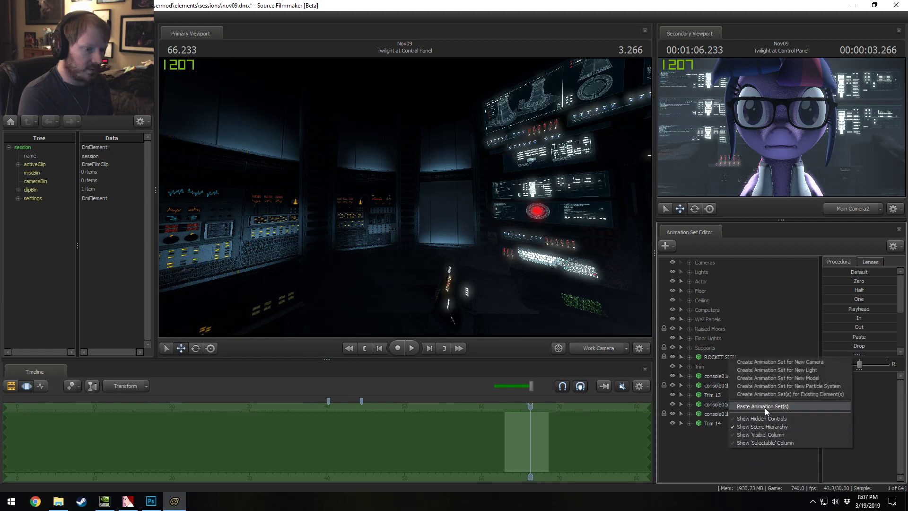
pyautogui.click(765, 408)
# Step: Disable viewport lighting and move console01c2 into the wall bay beside the large teal screens, facing the room
pyautogui.rightClick(584, 310)
pyautogui.click(610, 334)
pyautogui.click(729, 435)
pyautogui.keyDown('alt'); pyautogui.moveTo(261, 227); pyautogui.dragTo(415, 229); pyautogui.keyUp('alt')
pyautogui.press('w')
pyautogui.moveTo(417, 237); pyautogui.dragTo(390, 231)
pyautogui.press('e')
pyautogui.press('w')
pyautogui.press('w')
# Step: Enlarge console01c2 to span the gap between the supports and sink it partly into the floor beneath the trim
pyautogui.moveTo(863, 395)
pyautogui.mouseDown()
pyautogui.moveTo(891, 395)
pyautogui.moveTo(872, 401)
pyautogui.mouseUp()
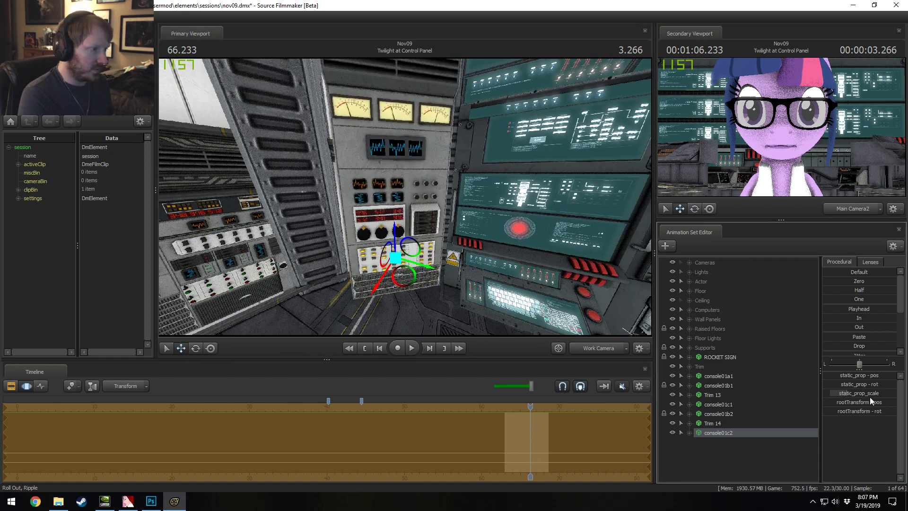
pyautogui.moveTo(403, 285); pyautogui.dragTo(396, 270)
pyautogui.moveTo(396, 279); pyautogui.dragTo(400, 174)
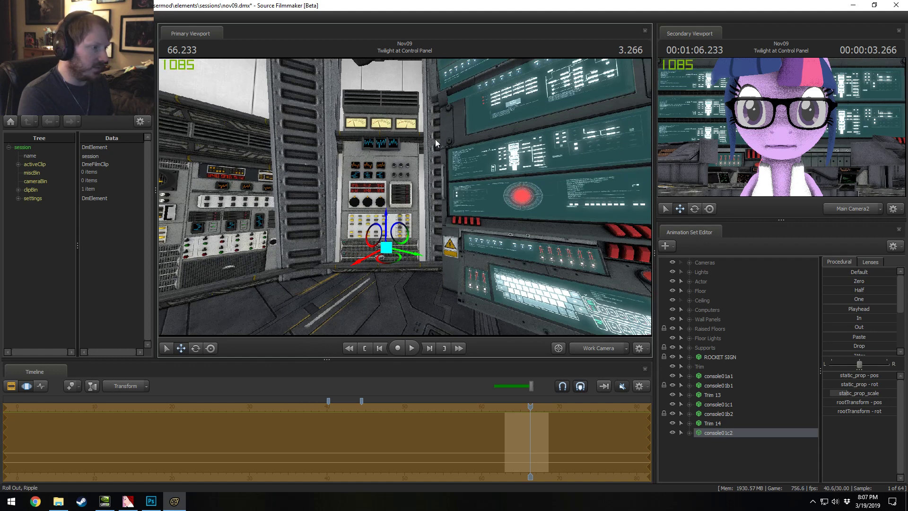
pyautogui.moveTo(858, 397); pyautogui.dragTo(862, 395)
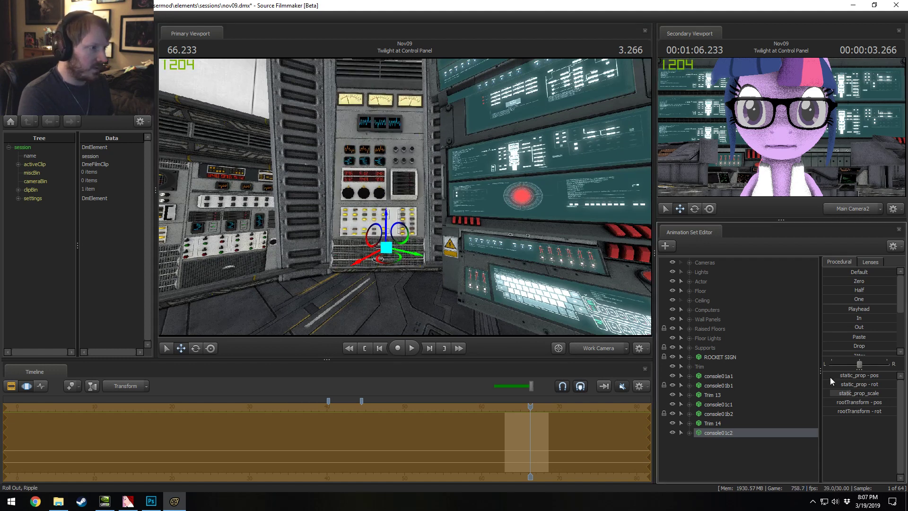
pyautogui.moveTo(386, 218); pyautogui.dragTo(410, 220)
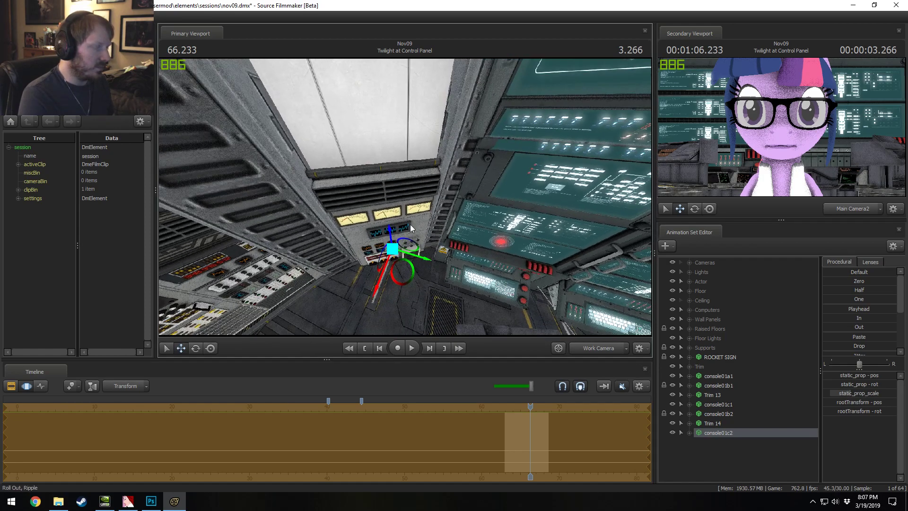
pyautogui.moveTo(397, 278); pyautogui.dragTo(405, 197)
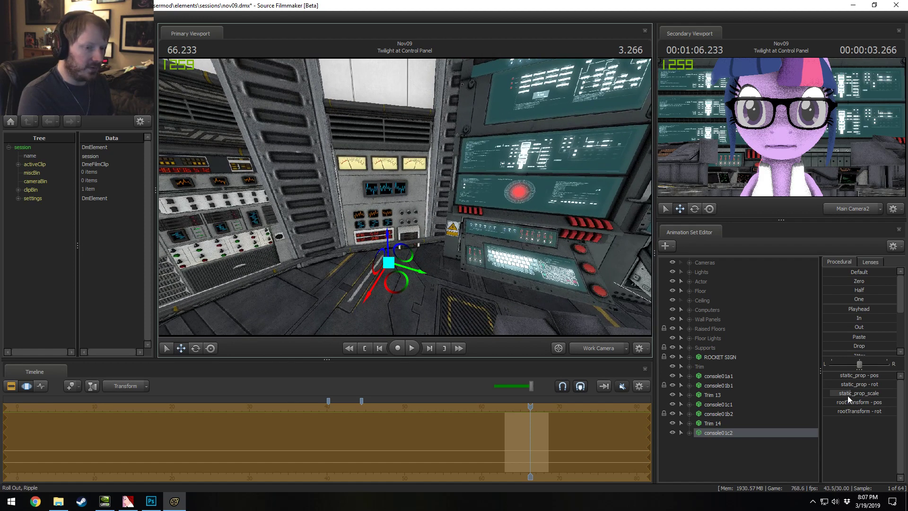
# Step: Increase console01c2's scale slightly and fine-tune its rotation and depth between the supports
pyautogui.moveTo(847, 396); pyautogui.dragTo(853, 396)
pyautogui.moveTo(398, 286); pyautogui.dragTo(400, 292)
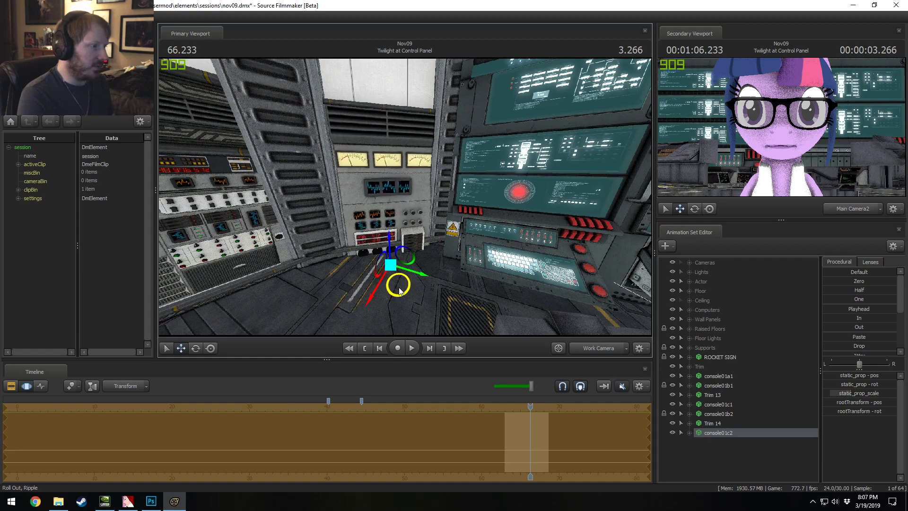
pyautogui.keyDown('alt'); pyautogui.moveTo(349, 144); pyautogui.dragTo(405, 203); pyautogui.keyUp('alt')
pyautogui.moveTo(383, 304); pyautogui.dragTo(384, 302)
# Step: Enable viewport lighting, nudge console01c2 slightly upward, and inspect its fit in the lit bay
pyautogui.rightClick(421, 186)
pyautogui.click(453, 207)
pyautogui.keyDown('alt'); pyautogui.moveTo(405, 197); pyautogui.dragTo(377, 214); pyautogui.keyUp('alt')
pyautogui.moveTo(424, 275); pyautogui.dragTo(401, 152)
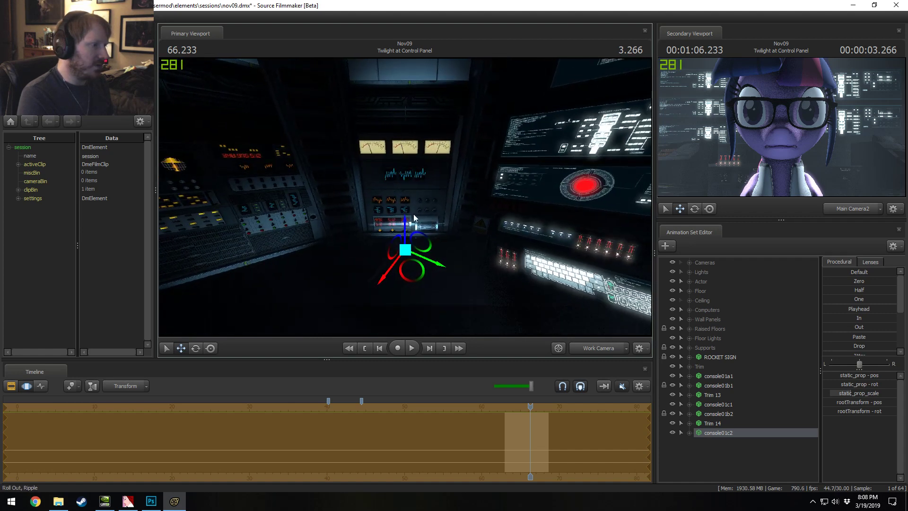
pyautogui.moveTo(407, 225); pyautogui.dragTo(406, 222)
pyautogui.moveTo(412, 179); pyautogui.dragTo(255, 130)
pyautogui.moveTo(393, 192); pyautogui.dragTo(485, 231)
pyautogui.moveTo(405, 160); pyautogui.dragTo(405, 197)
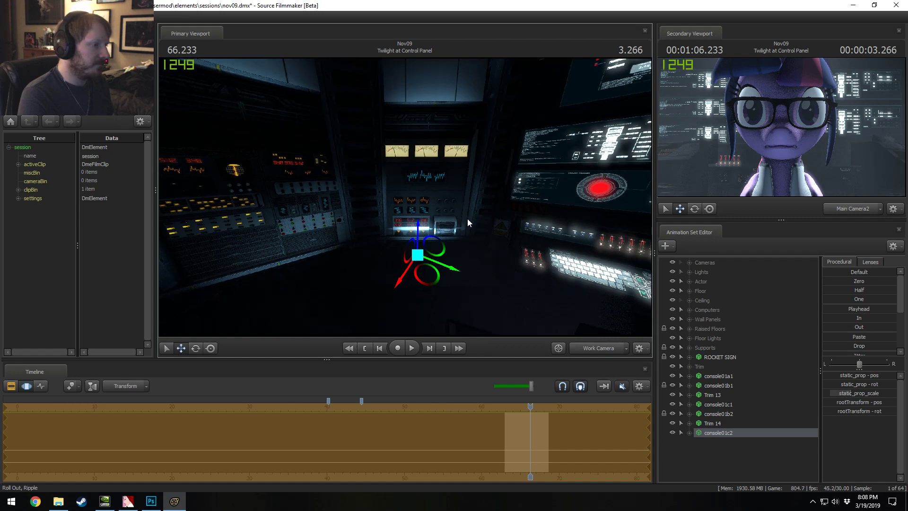
# Step: Disable viewport lighting and flip console01c2 upside down by setting the second rootTransform rotation value to 180
pyautogui.rightClick(470, 206)
pyautogui.click(501, 231)
pyautogui.press('e')
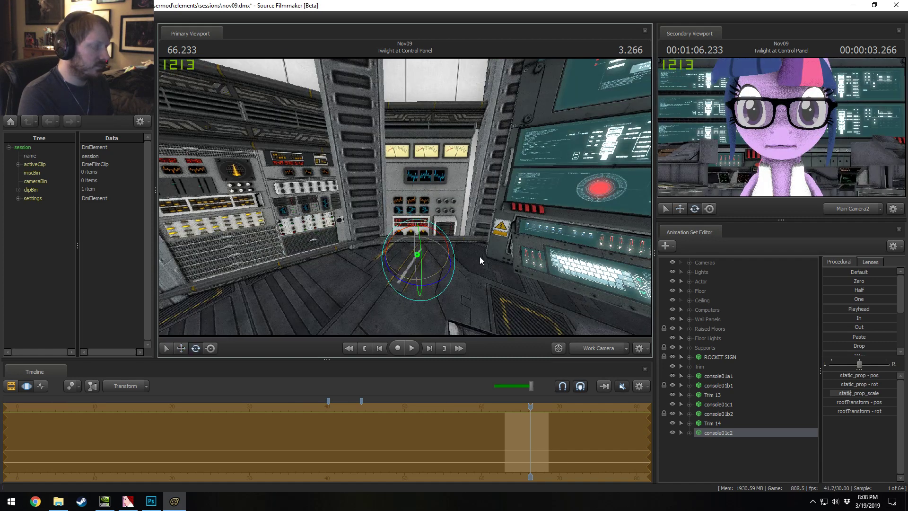
pyautogui.press('Return')
pyautogui.click(849, 413)
pyautogui.click(849, 412)
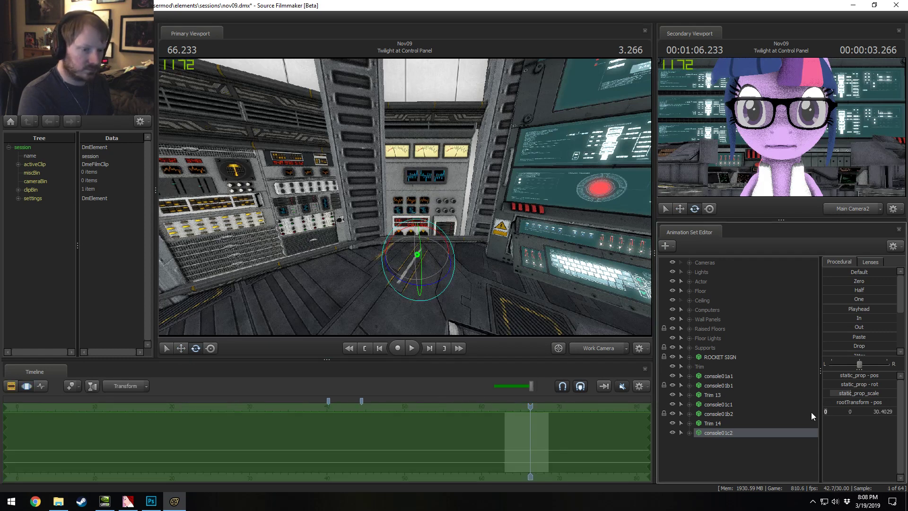
pyautogui.press('Return')
pyautogui.hotkey('ctrl', 'z')
pyautogui.hotkey('ctrl', 'z')
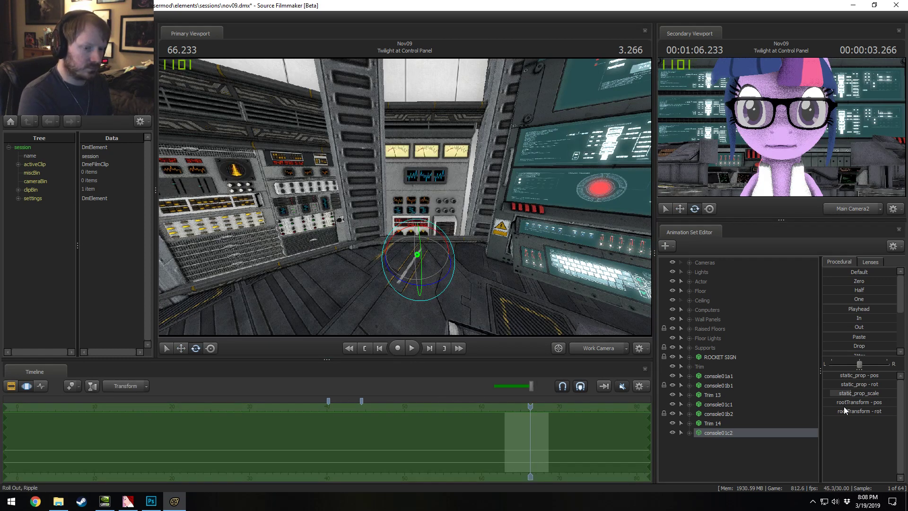
pyautogui.click(846, 408)
pyautogui.write('180')
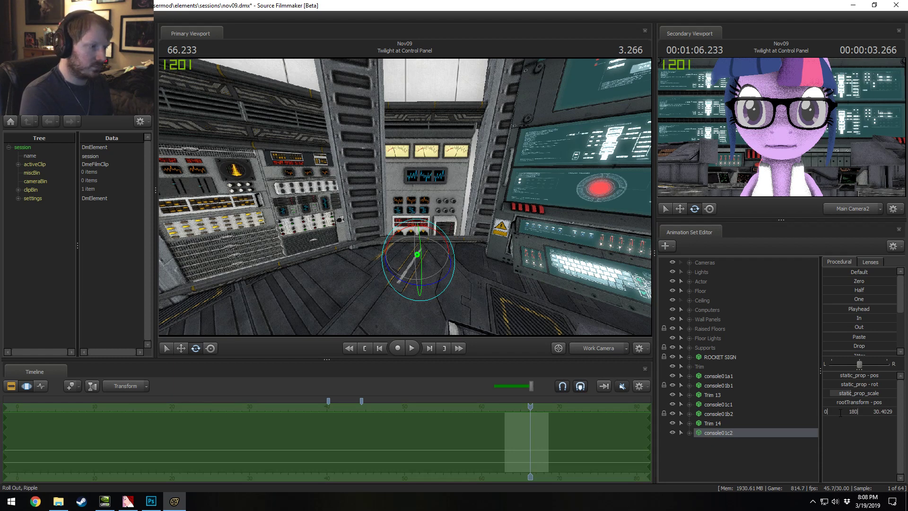
pyautogui.press('Return')
# Step: Raise the flipped console01c2 back into the wall bay and rotate it so its controls face the room
pyautogui.press('w')
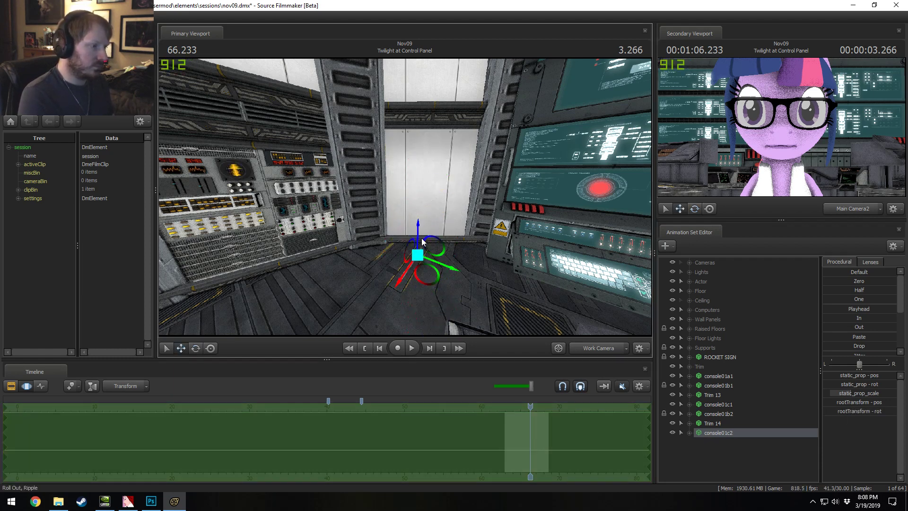
pyautogui.moveTo(420, 233); pyautogui.dragTo(433, 122)
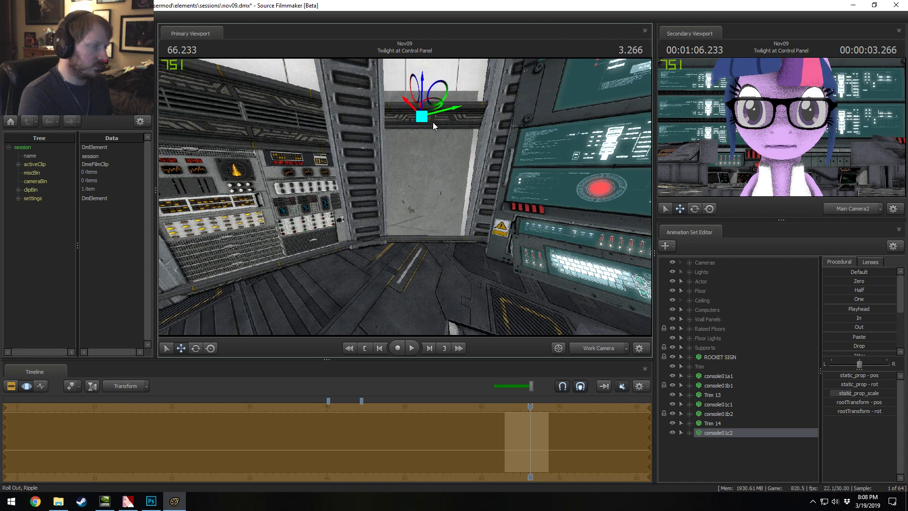
pyautogui.press('e')
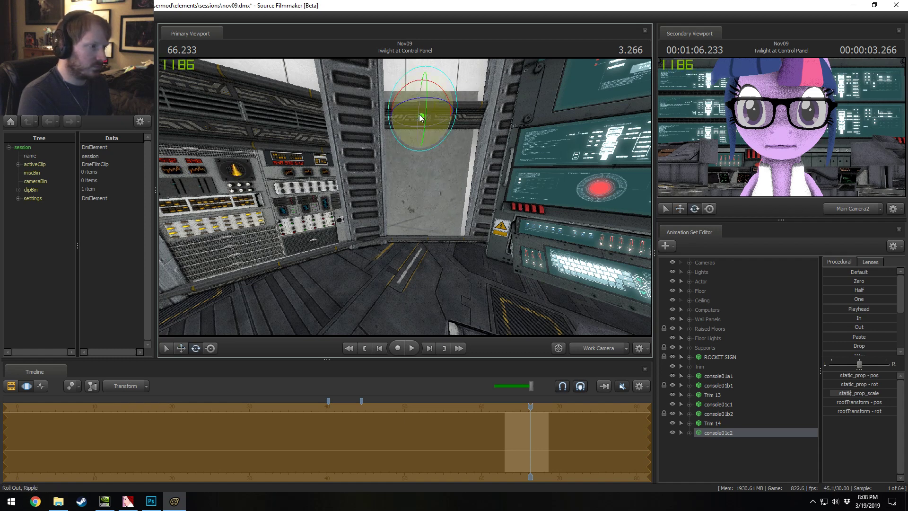
pyautogui.moveTo(432, 100); pyautogui.dragTo(408, 144)
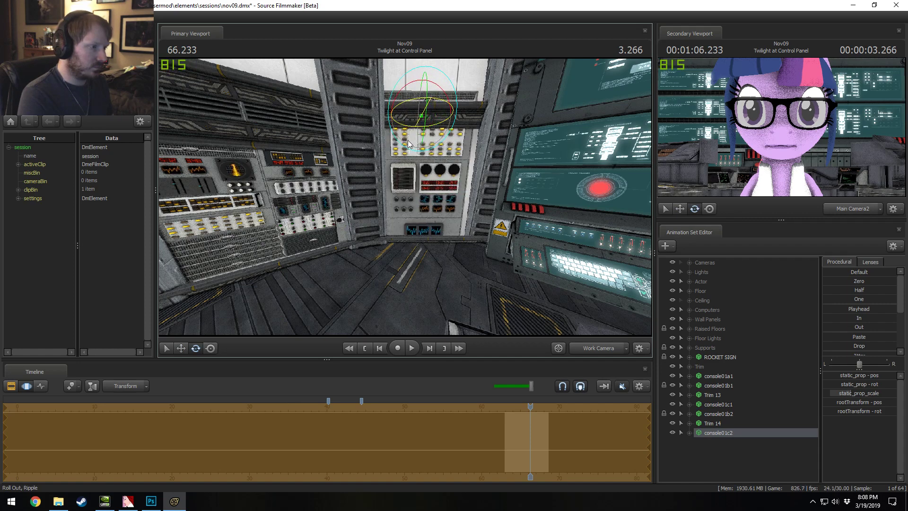
pyautogui.moveTo(450, 183); pyautogui.dragTo(450, 172)
# Step: Lower console01c2 so its grille sits just below the trim ledge between the supports
pyautogui.press('w')
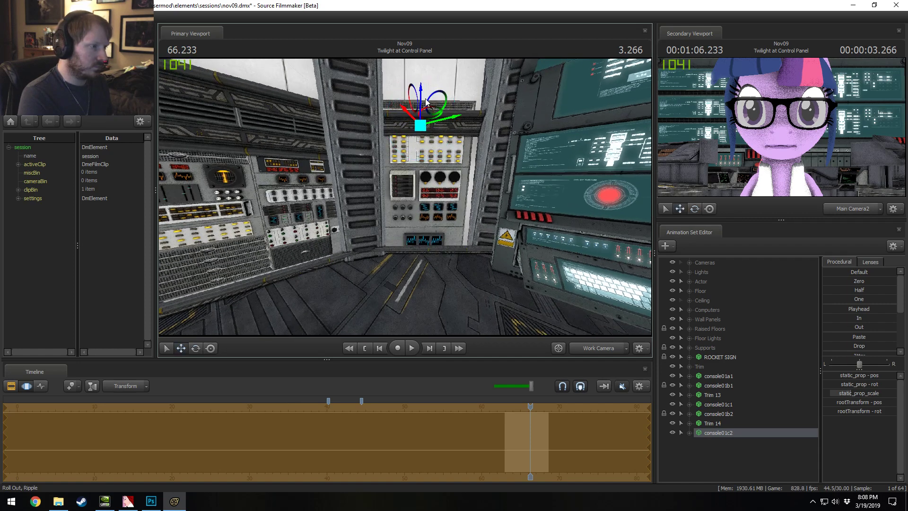
pyautogui.moveTo(421, 94); pyautogui.dragTo(421, 121)
pyautogui.keyDown('alt'); pyautogui.moveTo(428, 122); pyautogui.dragTo(439, 151); pyautogui.keyUp('alt')
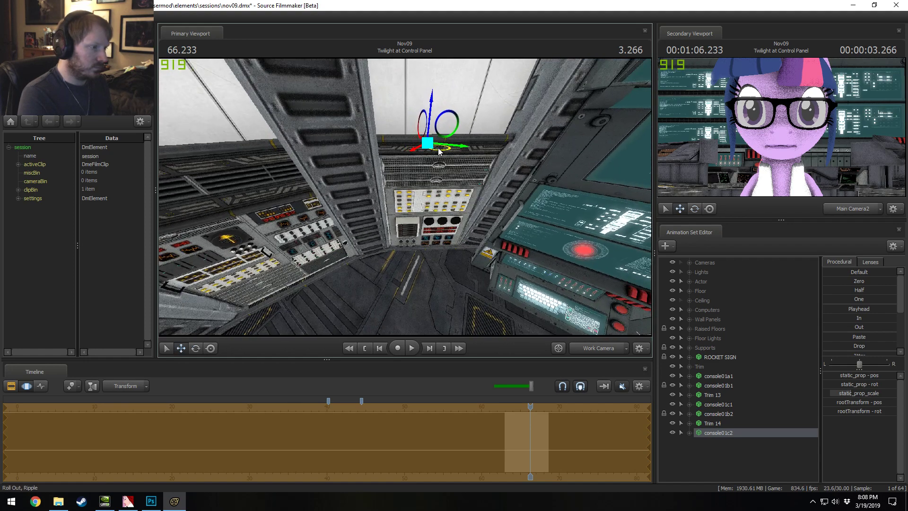
pyautogui.keyDown('alt'); pyautogui.moveTo(409, 222); pyautogui.dragTo(410, 186); pyautogui.keyUp('alt')
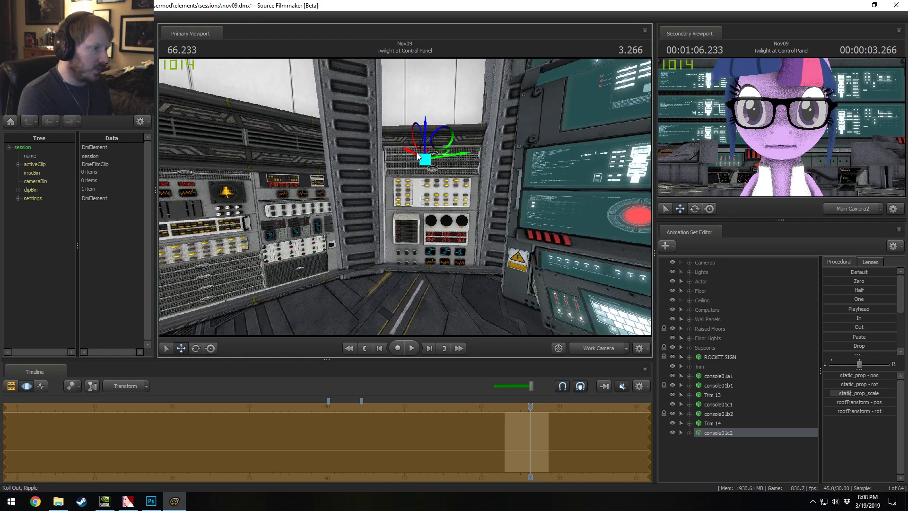
# Step: Enable viewport lighting and check the flipped console's placement, comparing its last adjustment with undo and redo
pyautogui.rightClick(423, 232)
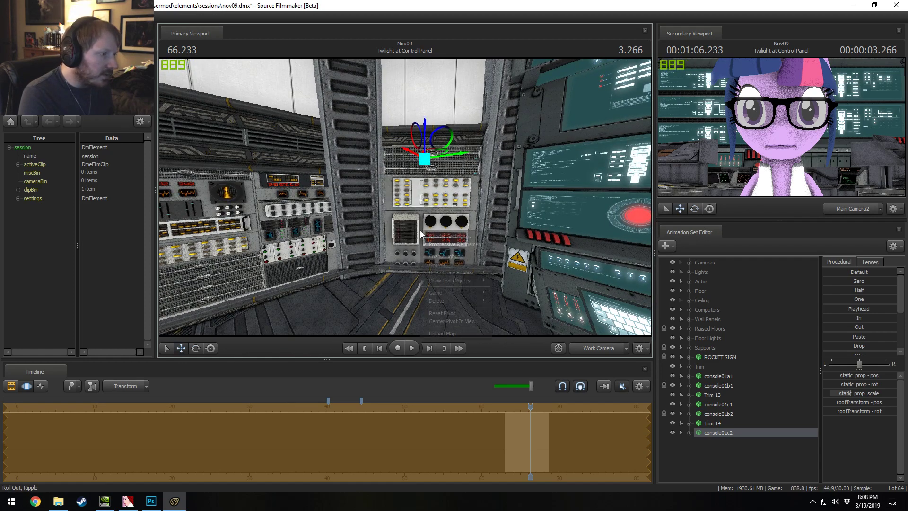
pyautogui.click(438, 256)
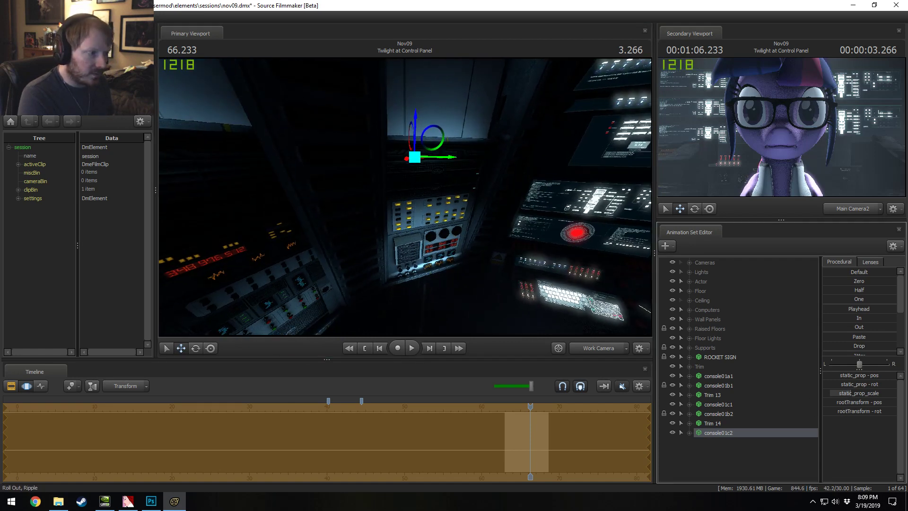
pyautogui.keyDown('alt'); pyautogui.moveTo(407, 170); pyautogui.dragTo(447, 155); pyautogui.keyUp('alt')
pyautogui.keyDown('alt'); pyautogui.moveTo(457, 197); pyautogui.dragTo(430, 155); pyautogui.keyUp('alt')
pyautogui.moveTo(487, 194); pyautogui.dragTo(398, 220)
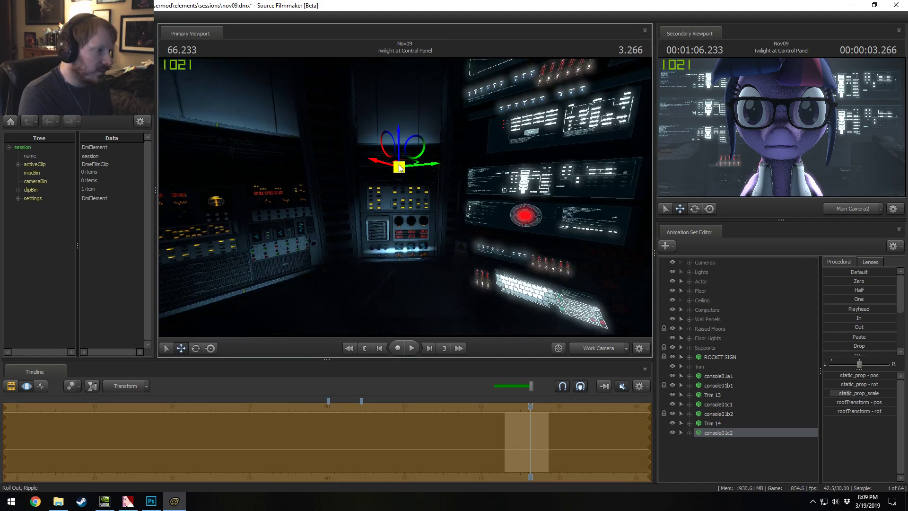
pyautogui.hotkey('ctrl', 'z')
pyautogui.hotkey('ctrl', 'y')
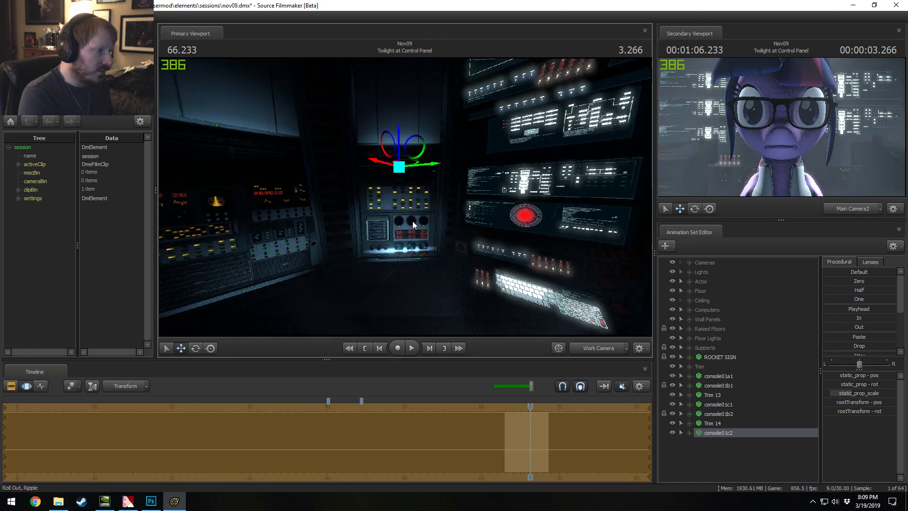
pyautogui.keyDown('alt'); pyautogui.moveTo(411, 219); pyautogui.dragTo(441, 194); pyautogui.keyUp('alt')
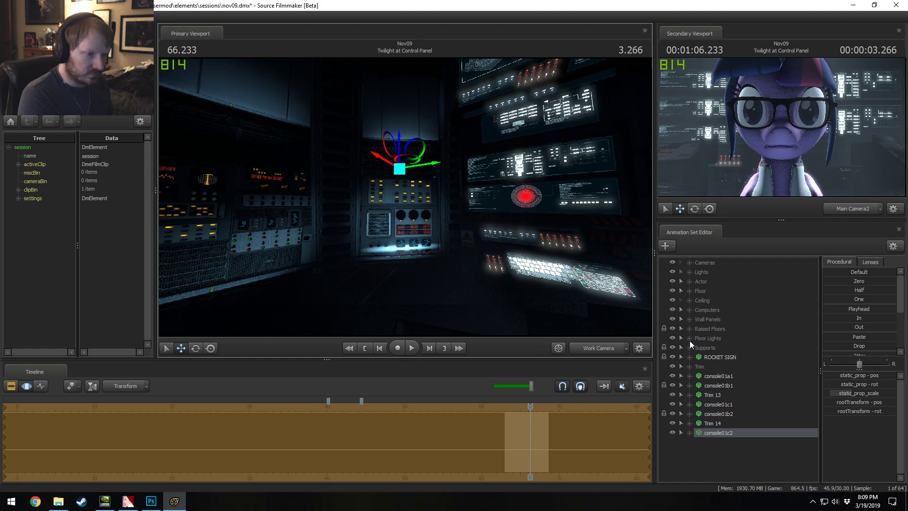
# Step: Expand the Trim group and toggle Rim trim lights to identify which one lights the base of console01c2
pyautogui.click(691, 366)
pyautogui.scroll(-5, 733, 417)
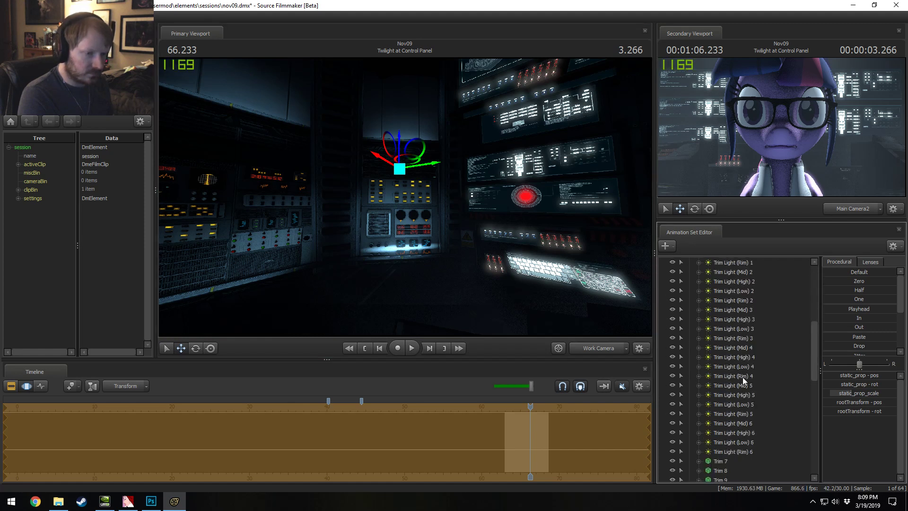
pyautogui.click(745, 338)
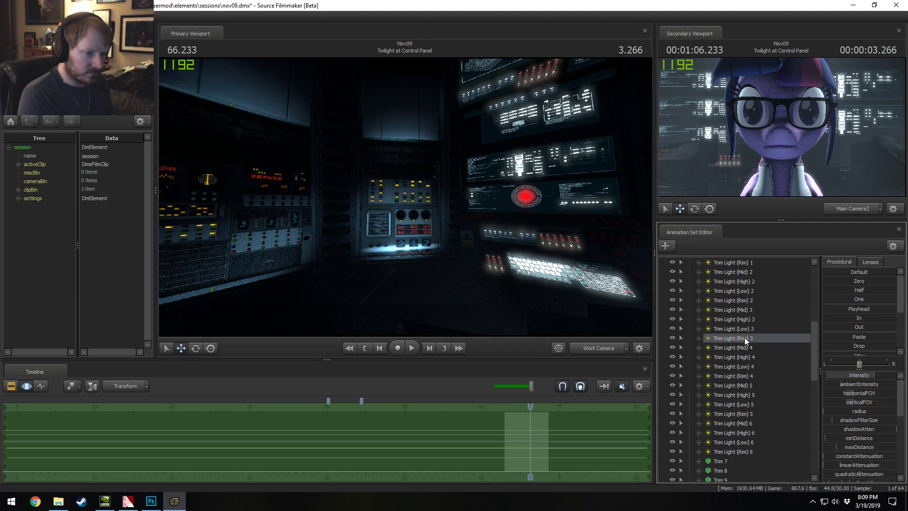
pyautogui.click(672, 338)
pyautogui.click(671, 337)
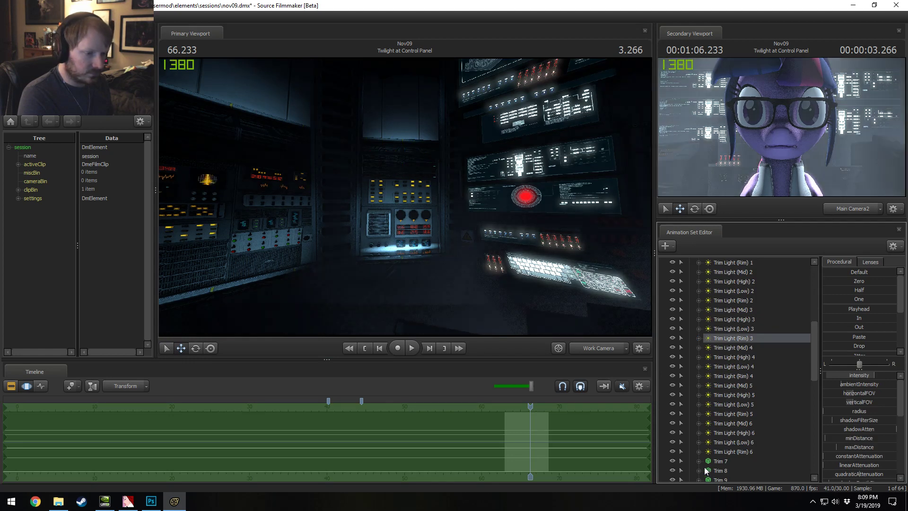
pyautogui.click(673, 452)
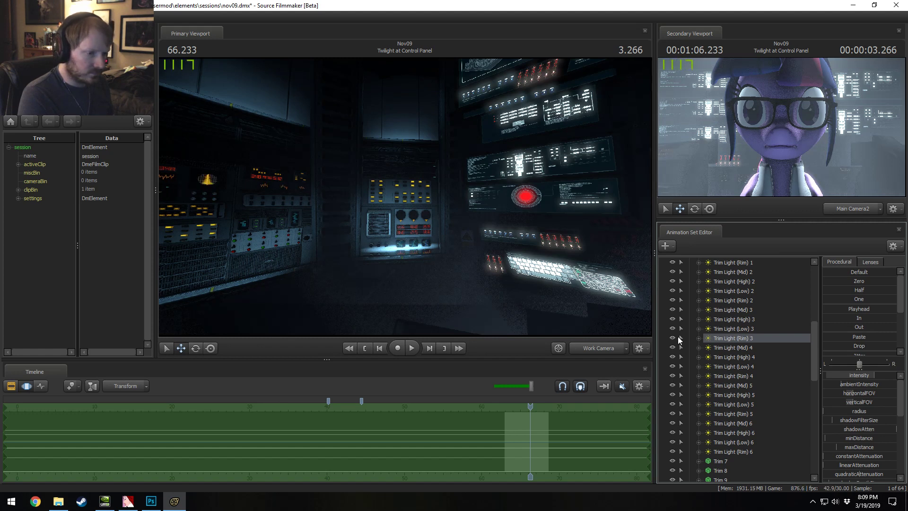
pyautogui.click(674, 375)
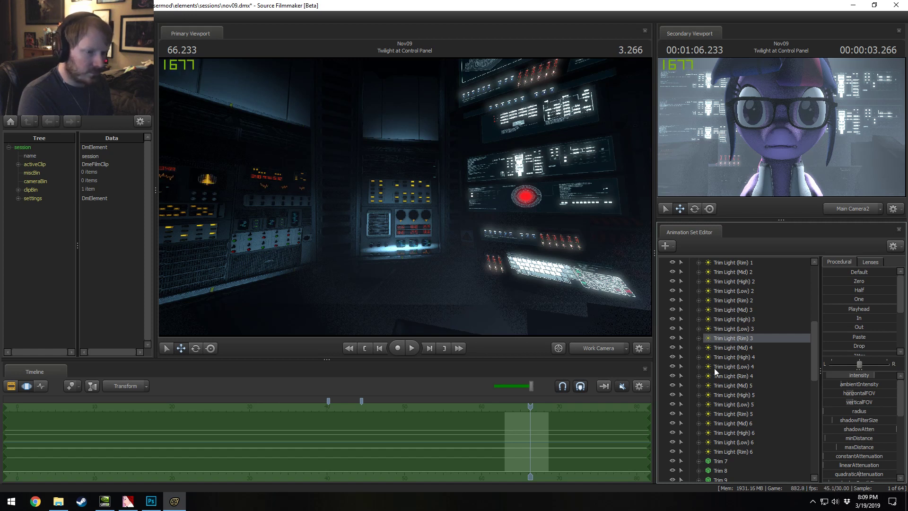
pyautogui.scroll(-7, 714, 368)
pyautogui.scroll(-3, 722, 450)
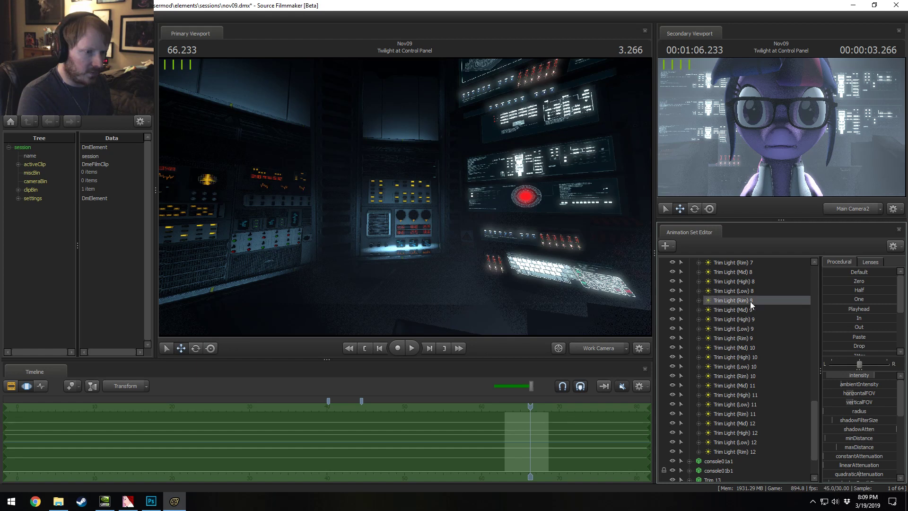
# Step: Adjust the cutOff of the trim light hitting the console's lower edge to remove the bright streak, and check its slider range
pyautogui.moveTo(593, 293); pyautogui.dragTo(404, 199)
pyautogui.moveTo(736, 299); pyautogui.dragTo(549, 222)
pyautogui.keyDown('ctrl'); pyautogui.click(598, 346); pyautogui.keyUp('ctrl')
pyautogui.moveTo(503, 246); pyautogui.dragTo(399, 205)
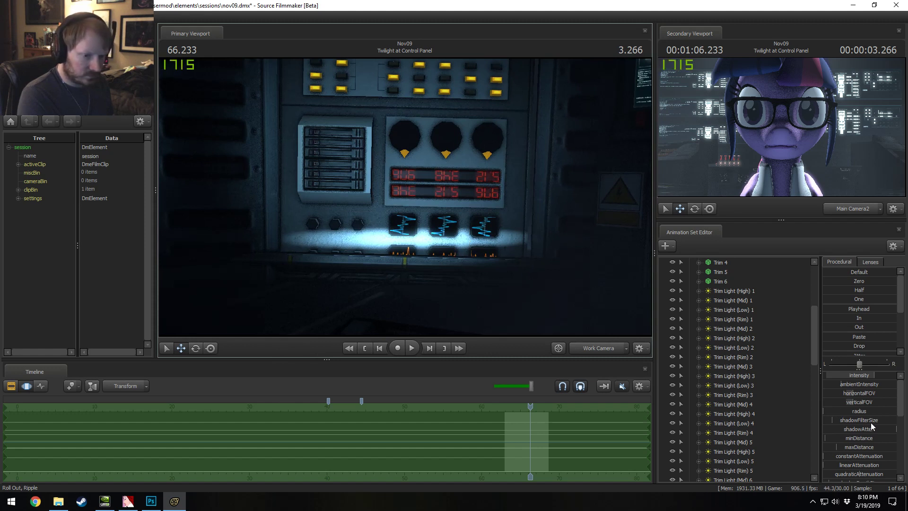
pyautogui.scroll(-3, 868, 436)
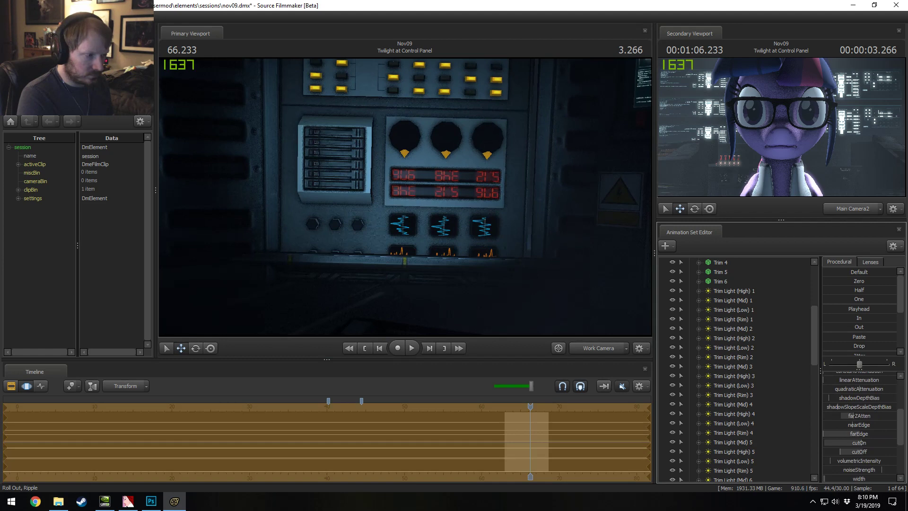
pyautogui.rightClick(852, 452)
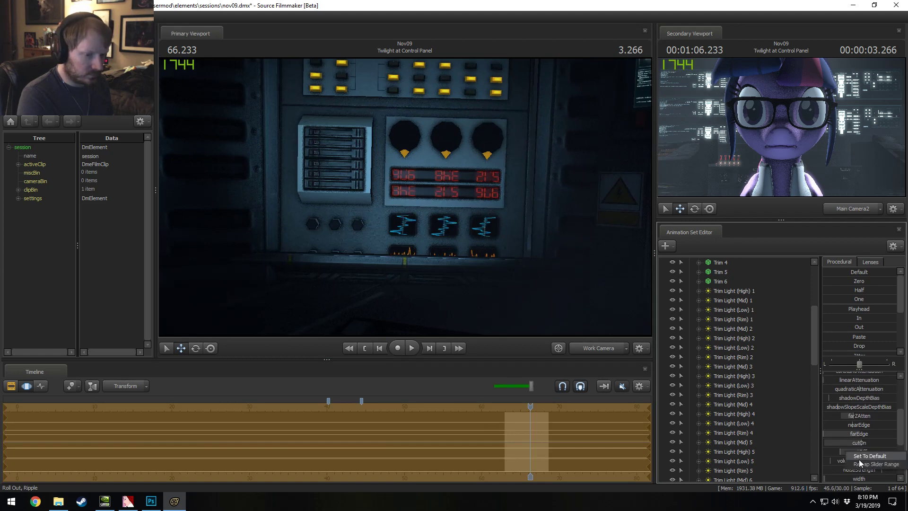
pyautogui.click(862, 466)
pyautogui.click(487, 274)
# Step: Check the shot through the scene camera, and examine the lit console bays and the whole control room from the work camera
pyautogui.click(588, 351)
pyautogui.click(589, 351)
pyautogui.click(590, 351)
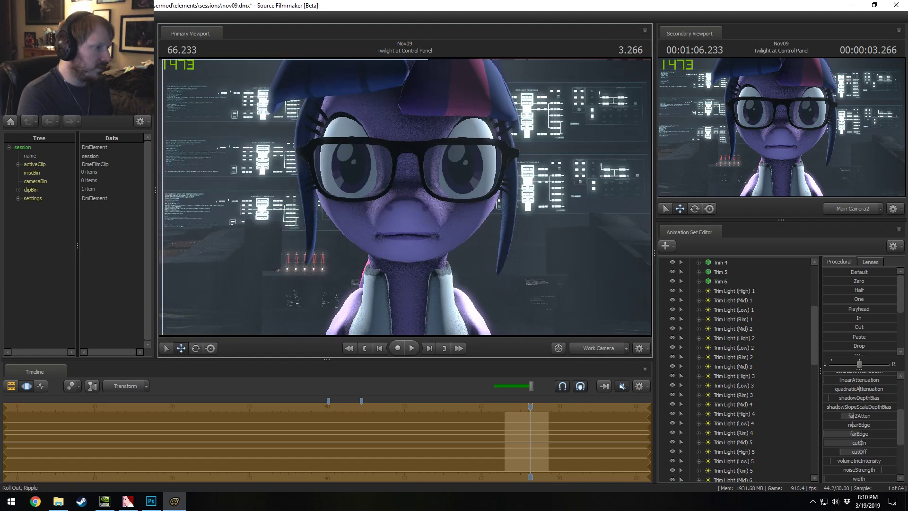
pyautogui.click(589, 351)
pyautogui.press('s')
pyautogui.moveTo(405, 197); pyautogui.dragTo(373, 190)
pyautogui.press('w')
pyautogui.press('F2')
pyautogui.press('F3')
pyautogui.moveTo(436, 199); pyautogui.dragTo(409, 192)
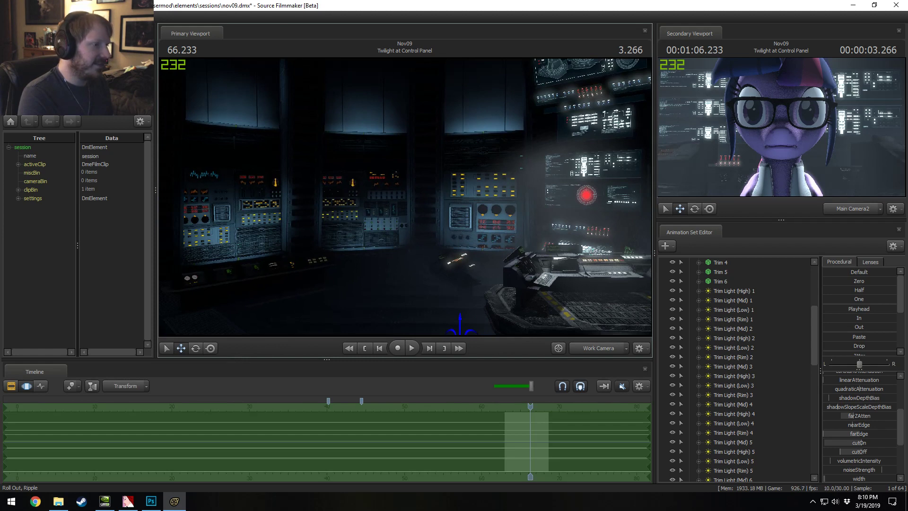
pyautogui.moveTo(405, 197)
pyautogui.mouseDown()
pyautogui.moveTo(388, 208)
pyautogui.moveTo(495, 193)
pyautogui.moveTo(397, 203)
pyautogui.moveTo(418, 192)
pyautogui.moveTo(411, 196)
pyautogui.mouseUp()
pyautogui.press('s')
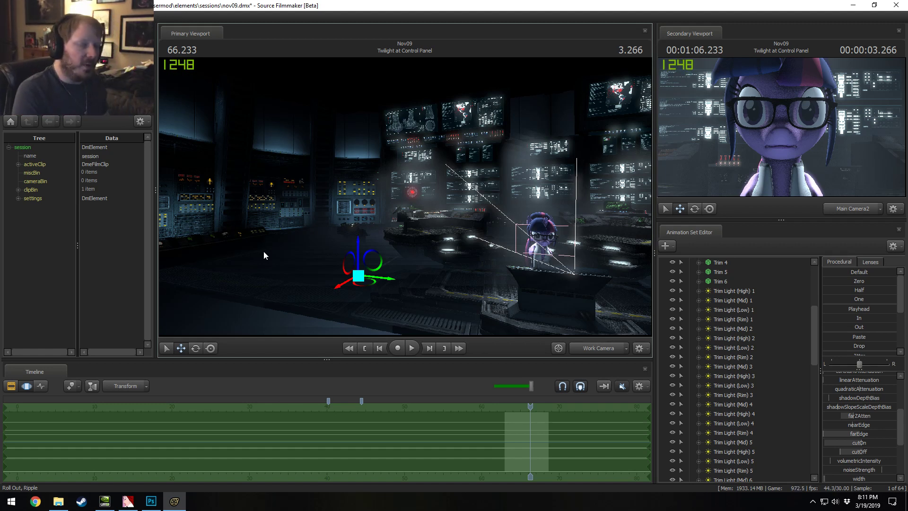
# Step: Collapse the Trim group, copy console01a1, console01b1, console01c1, console01b2 and console01c2, and paste duplicates of them into the scene
pyautogui.scroll(5, 755, 311)
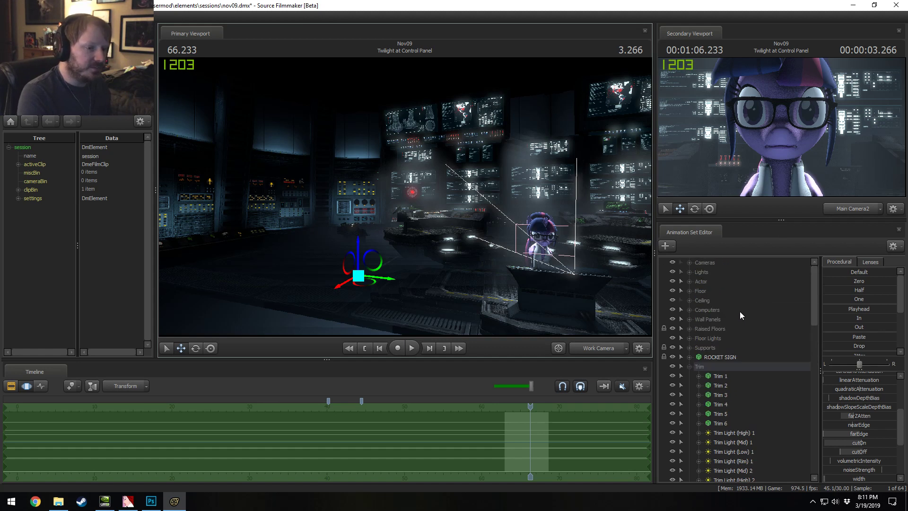
pyautogui.click(691, 367)
pyautogui.click(722, 377)
pyautogui.keyDown('ctrl'); pyautogui.click(717, 413); pyautogui.keyUp('ctrl')
pyautogui.keyDown('ctrl'); pyautogui.click(719, 403); pyautogui.keyUp('ctrl')
pyautogui.keyDown('ctrl'); pyautogui.click(720, 386); pyautogui.keyUp('ctrl')
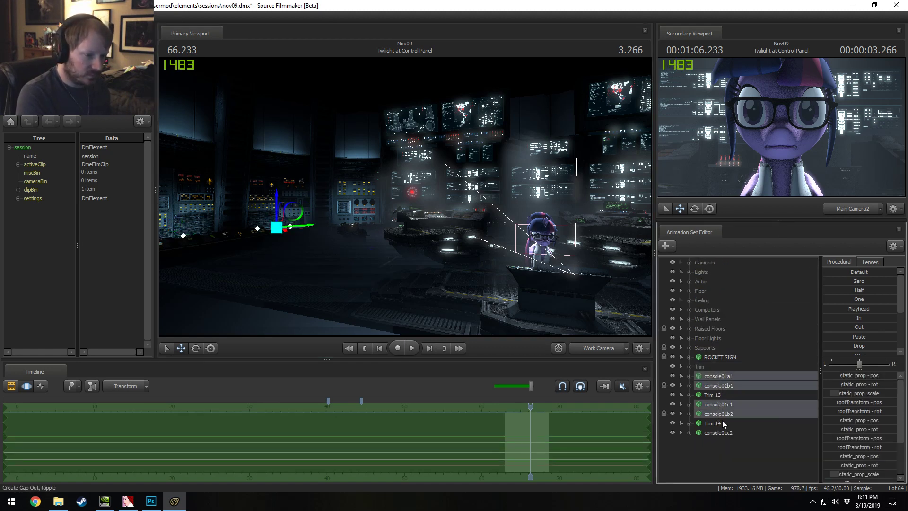
pyautogui.keyDown('ctrl'); pyautogui.click(722, 434); pyautogui.keyUp('ctrl')
pyautogui.rightClick(723, 433)
pyautogui.click(748, 306)
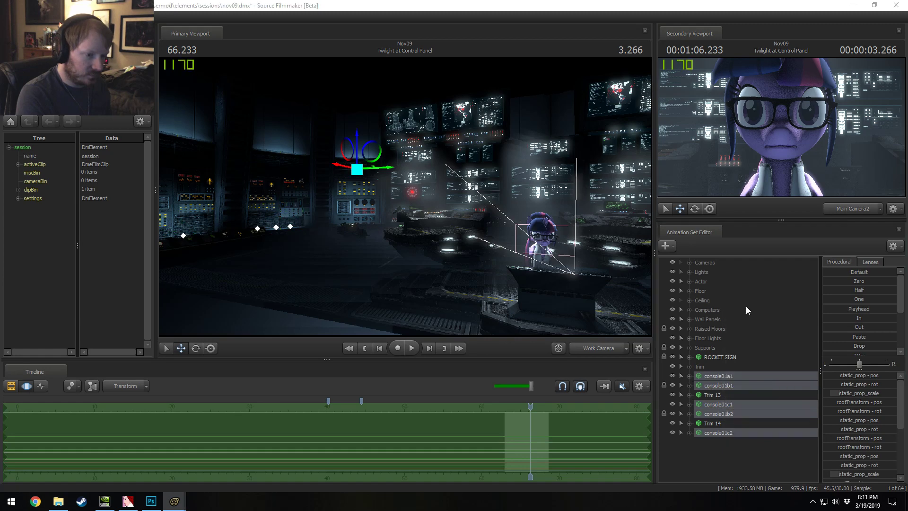
pyautogui.click(435, 258)
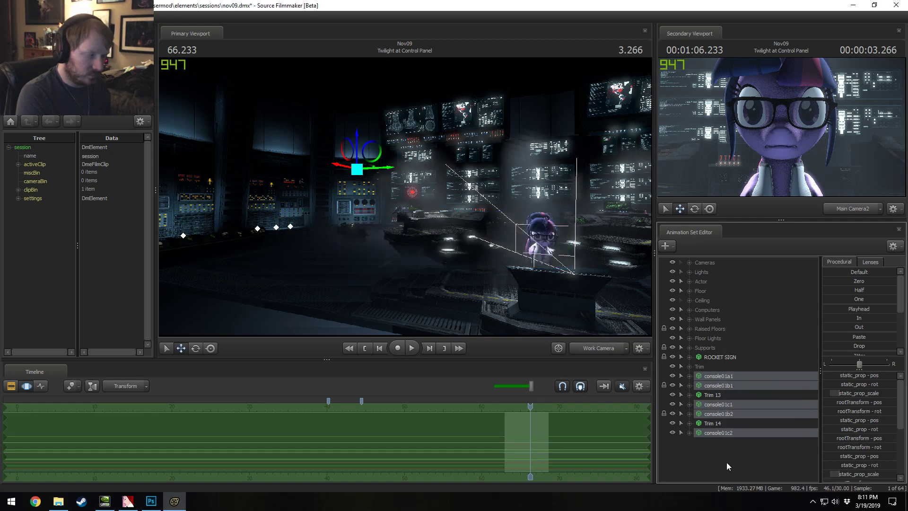
pyautogui.rightClick(727, 463)
pyautogui.click(765, 418)
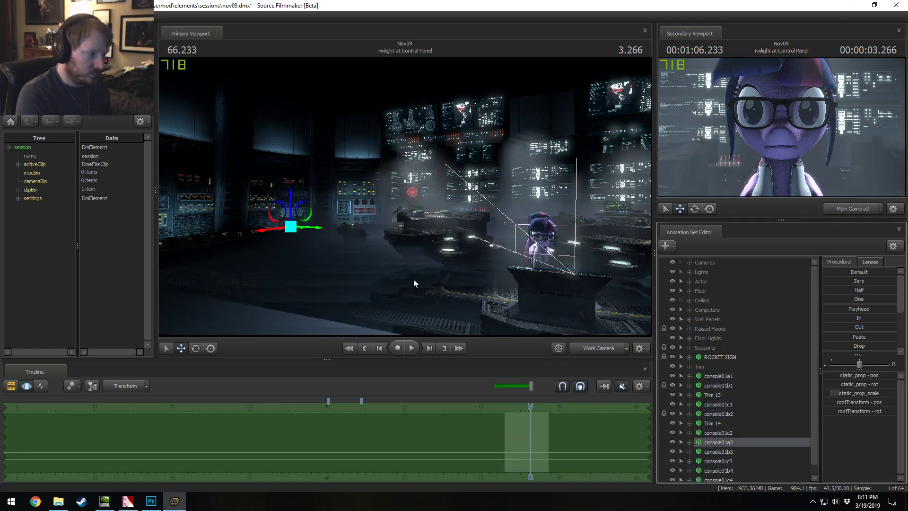
# Step: Check where the pasted duplicates console01a2, console01b3, console01c3, console01b4 and console01c4 sit by selecting each one and the whole set
pyautogui.keyDown('alt'); pyautogui.moveTo(361, 255); pyautogui.dragTo(494, 303); pyautogui.keyUp('alt')
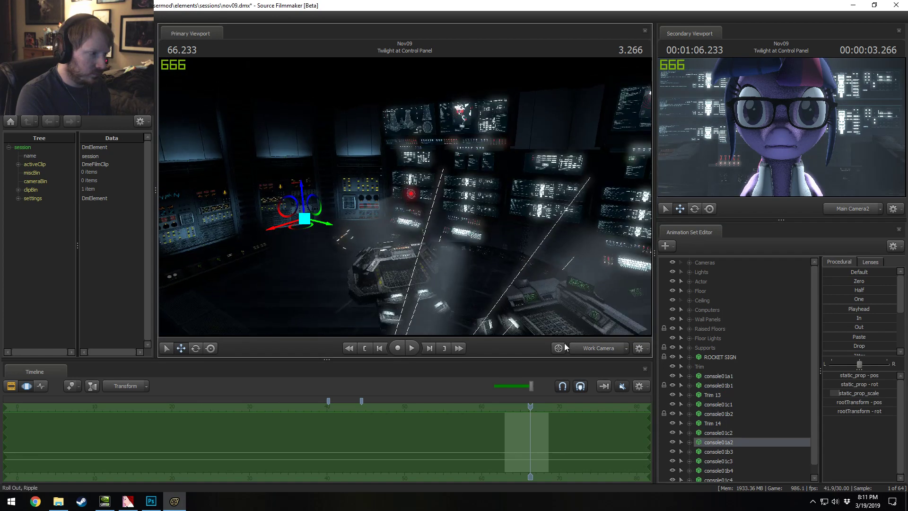
pyautogui.click(729, 435)
pyautogui.click(729, 440)
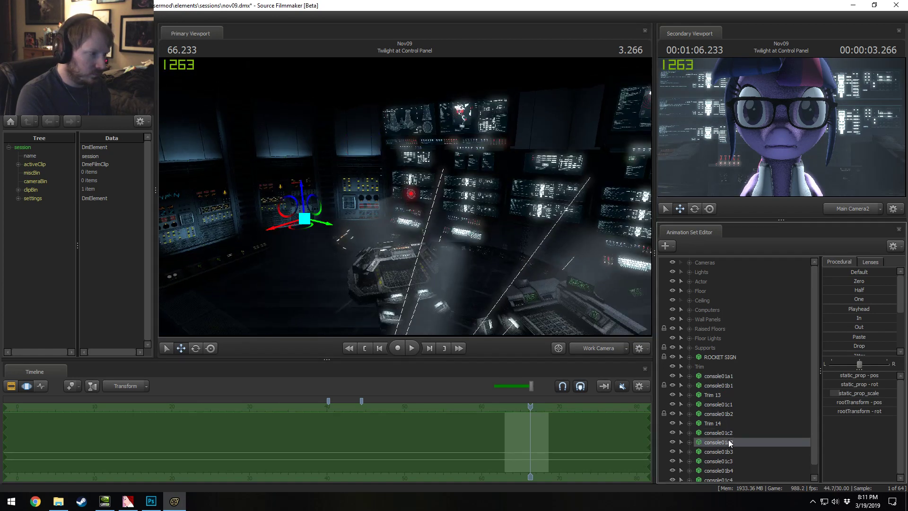
pyautogui.click(732, 450)
pyautogui.moveTo(732, 444); pyautogui.dragTo(730, 461)
pyautogui.click(730, 461)
pyautogui.click(730, 471)
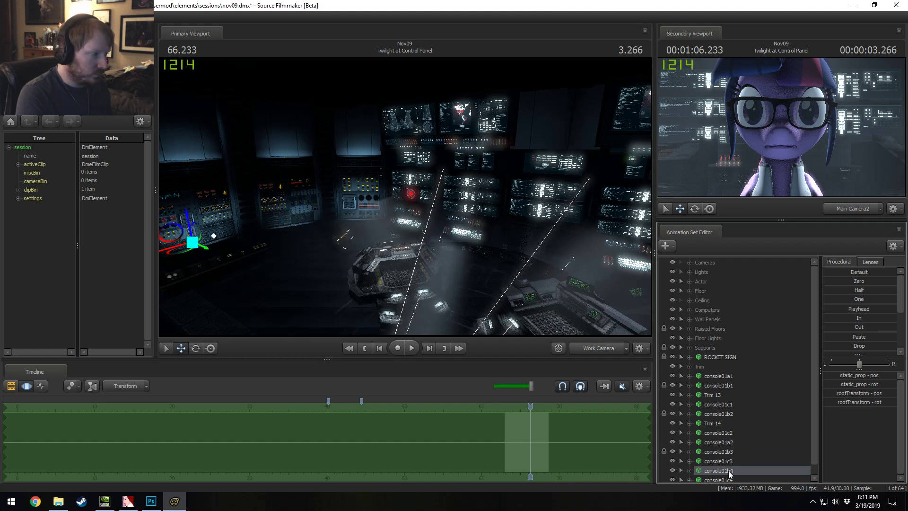
pyautogui.click(729, 461)
pyautogui.scroll(-1, 736, 472)
pyautogui.click(730, 468)
pyautogui.keyDown('shift'); pyautogui.click(721, 433); pyautogui.keyUp('shift')
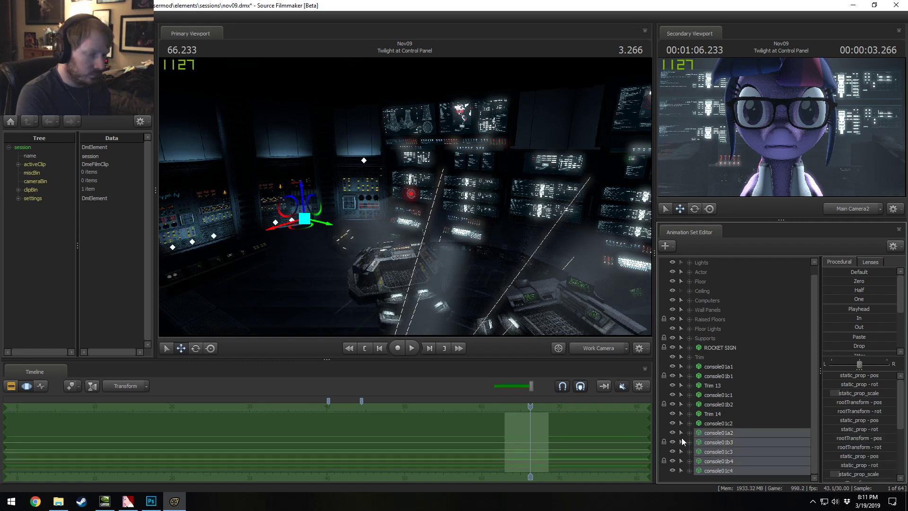
# Step: Move console01c4 across the room into the wall bay beside the screen wall and rotate it to fit between the supports
pyautogui.click(732, 451)
pyautogui.click(724, 470)
pyautogui.moveTo(365, 169); pyautogui.dragTo(490, 181)
pyautogui.moveTo(264, 151); pyautogui.dragTo(649, 141)
pyautogui.press('e')
pyautogui.moveTo(511, 159); pyautogui.dragTo(427, 207)
pyautogui.press('w')
pyautogui.press('e')
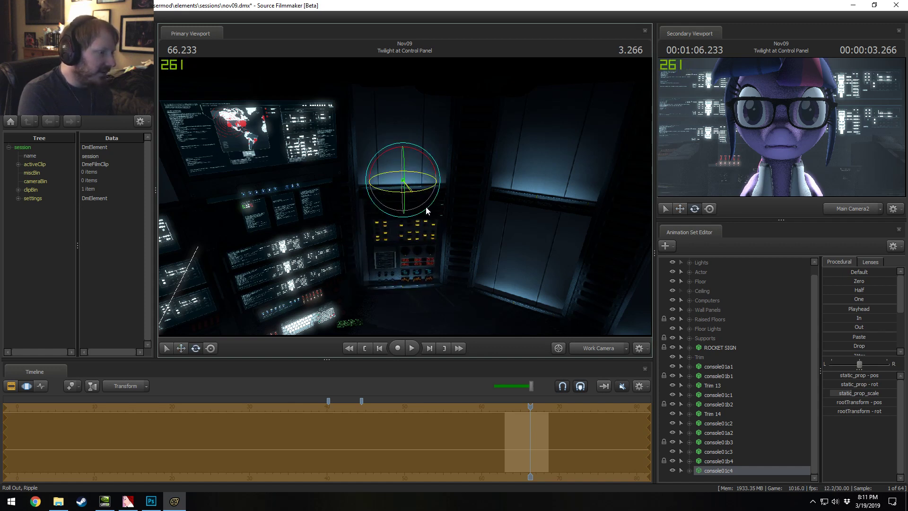
pyautogui.press('w')
pyautogui.moveTo(426, 188)
pyautogui.mouseDown()
pyautogui.moveTo(410, 201)
pyautogui.moveTo(425, 178)
pyautogui.moveTo(405, 193)
pyautogui.moveTo(426, 179)
pyautogui.moveTo(419, 187)
pyautogui.mouseUp()
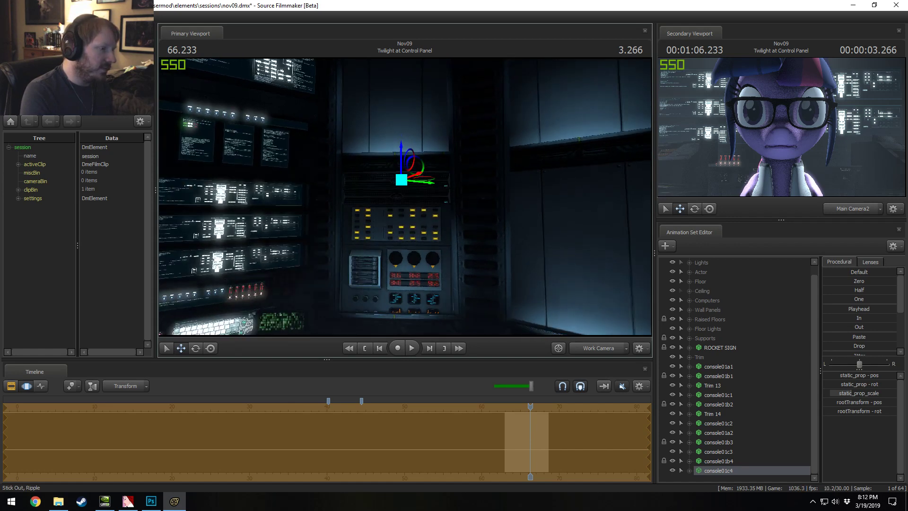
pyautogui.press('s')
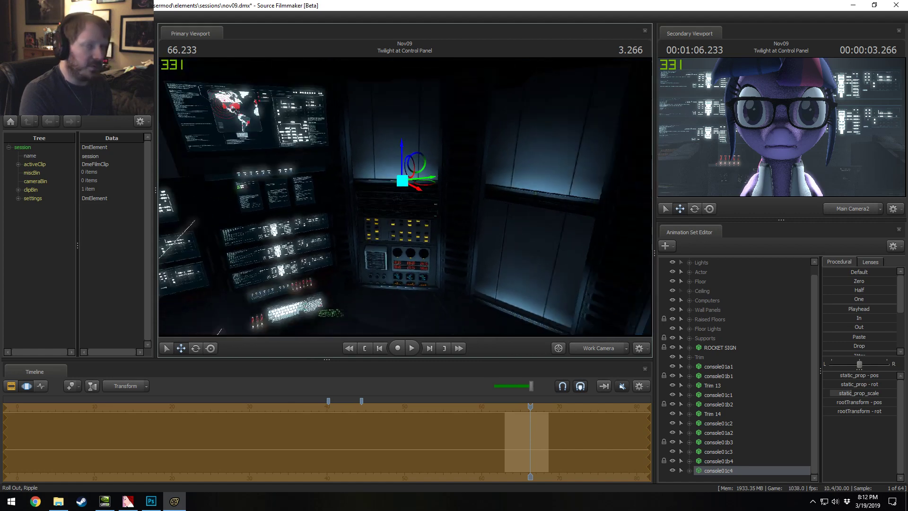
# Step: Move console01c3 across the room to the wall bay next to console01c4 and rotate it to face the room
pyautogui.press('F2')
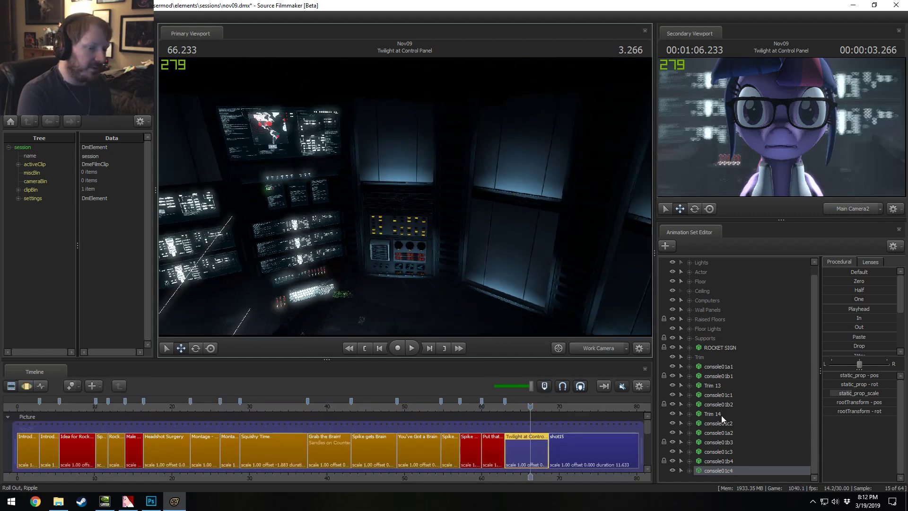
pyautogui.click(719, 460)
pyautogui.moveTo(455, 311); pyautogui.dragTo(455, 311)
pyautogui.press('F3')
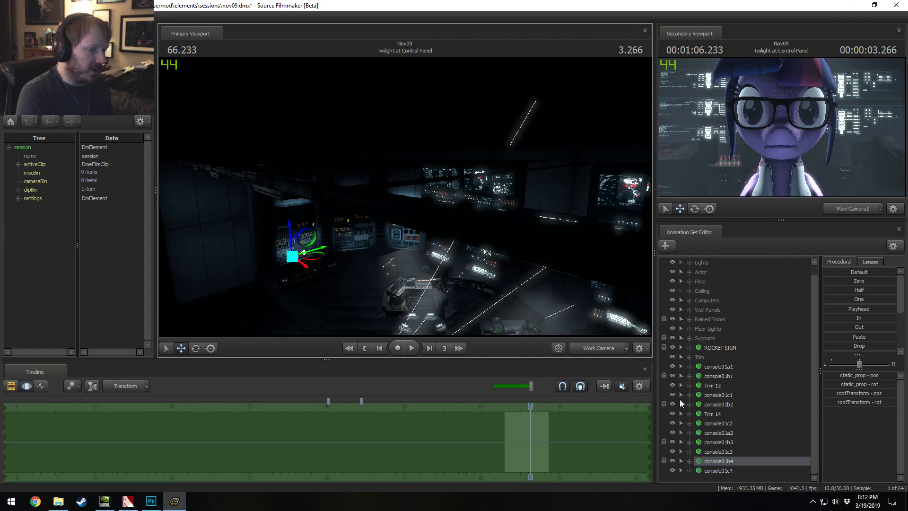
pyautogui.click(725, 453)
pyautogui.moveTo(268, 273); pyautogui.dragTo(545, 333)
pyautogui.moveTo(363, 254); pyautogui.dragTo(362, 254)
pyautogui.press('e')
pyautogui.moveTo(411, 269); pyautogui.dragTo(405, 198)
# Step: Shift and turn console01c3 so it lines up between the two wall supports of its bay
pyautogui.press('w')
pyautogui.moveTo(343, 256); pyautogui.dragTo(497, 235)
pyautogui.moveTo(410, 236); pyautogui.dragTo(415, 265)
pyautogui.press('e')
pyautogui.moveTo(436, 197); pyautogui.dragTo(436, 198)
pyautogui.press('w')
pyautogui.moveTo(406, 267); pyautogui.dragTo(419, 260)
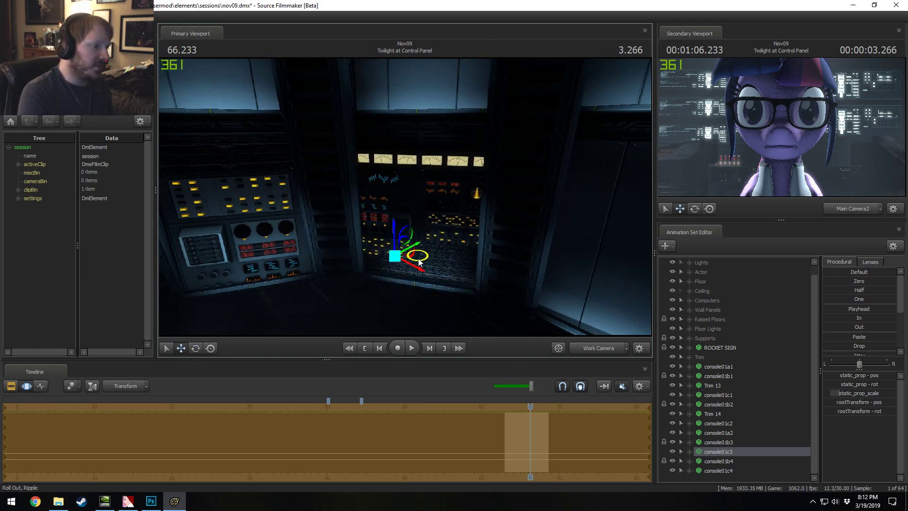
pyautogui.moveTo(411, 202); pyautogui.dragTo(411, 202)
pyautogui.press('e')
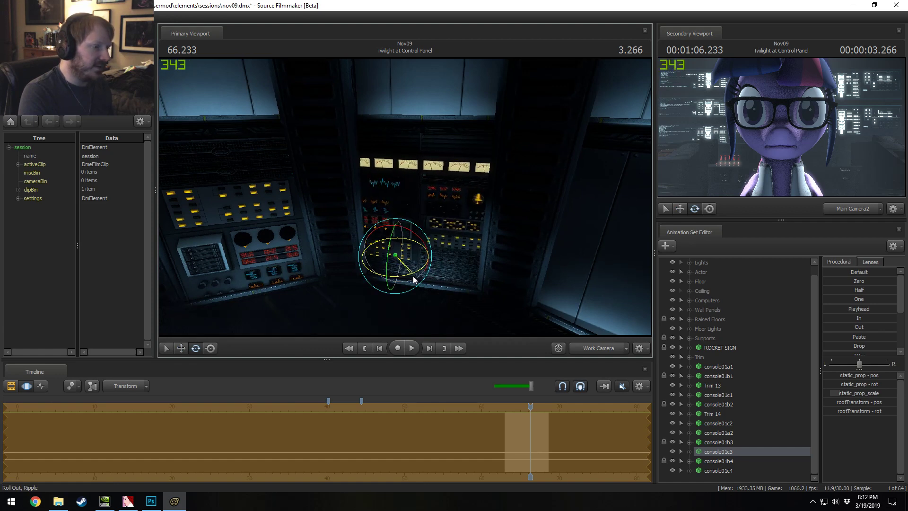
# Step: Fine-tune the position and rotation of console01c3 until it sits squarely under its wall panel
pyautogui.keyDown('alt'); pyautogui.moveTo(408, 183); pyautogui.dragTo(407, 183); pyautogui.keyUp('alt')
pyautogui.press('w')
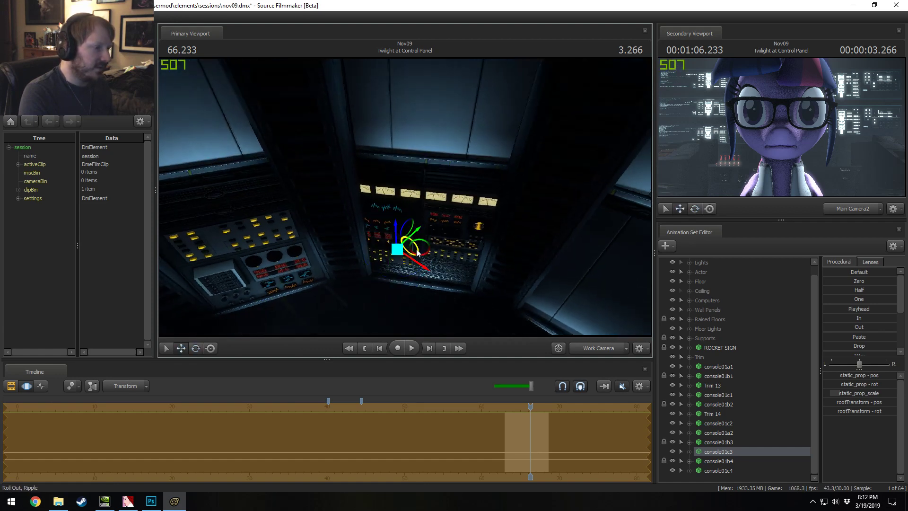
pyautogui.moveTo(426, 251); pyautogui.dragTo(504, 191)
pyautogui.press('s')
pyautogui.press('w')
pyautogui.press('w')
pyautogui.moveTo(388, 231); pyautogui.dragTo(409, 217)
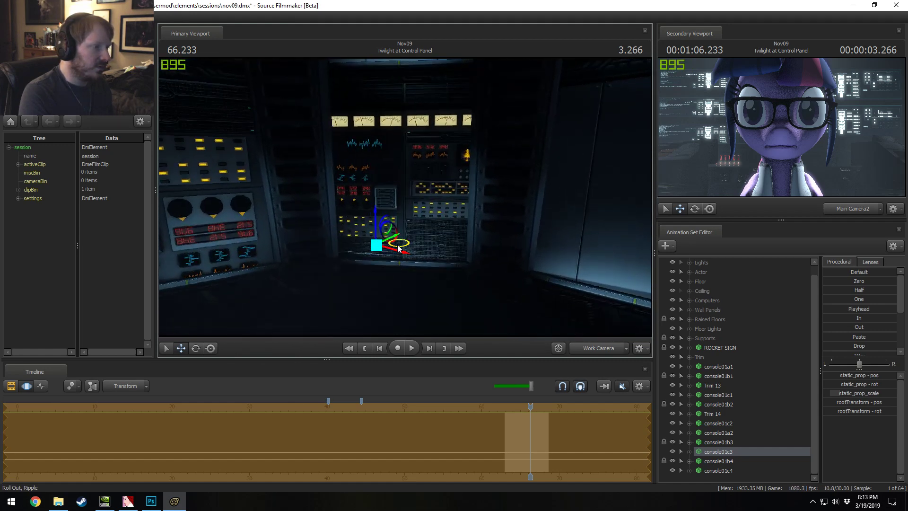
pyautogui.press('e')
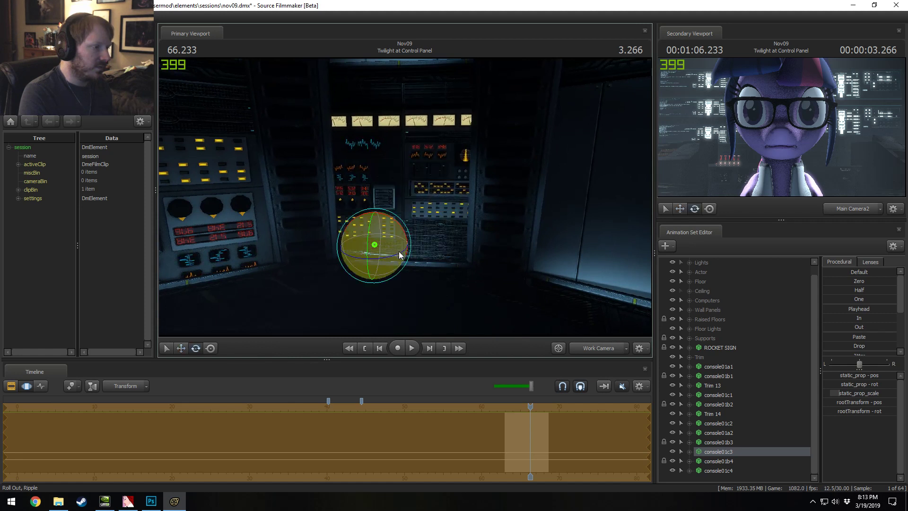
pyautogui.moveTo(402, 259); pyautogui.dragTo(401, 259)
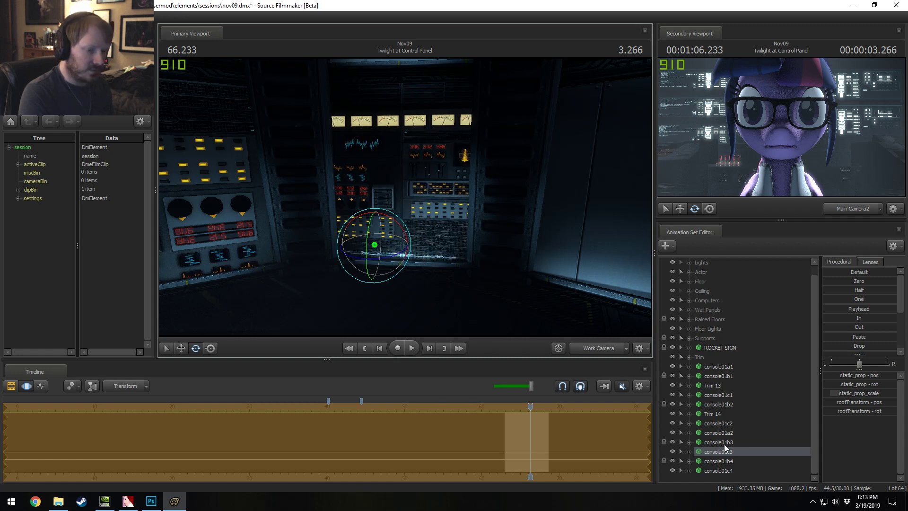
# Step: Look through Trim Light (Rim) 10 with the work camera in the secondary viewport, and adjust that light's cutOff
pyautogui.scroll(1, 724, 426)
pyautogui.click(688, 366)
pyautogui.scroll(-15, 717, 378)
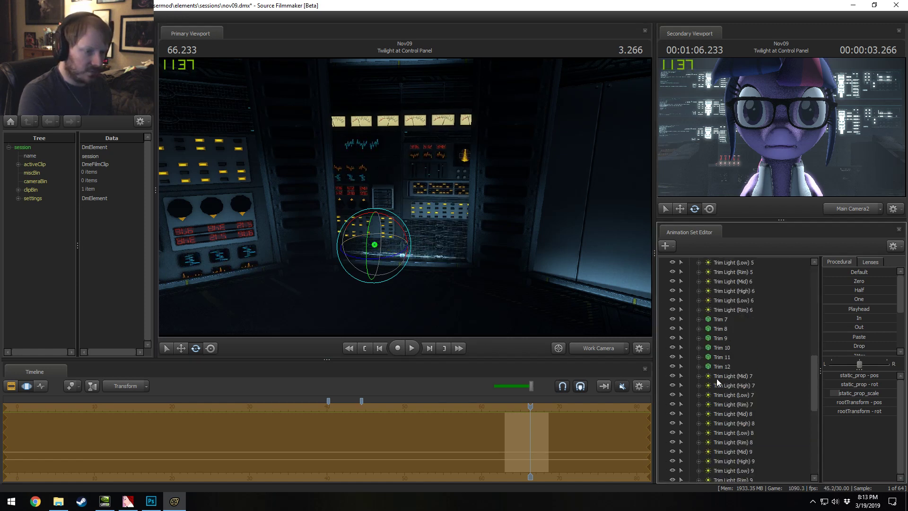
pyautogui.click(741, 369)
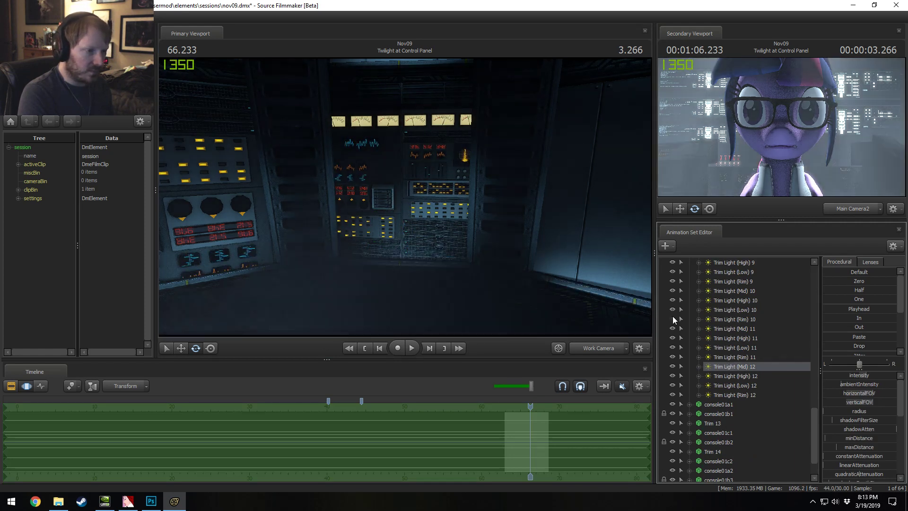
pyautogui.moveTo(729, 318); pyautogui.dragTo(535, 221)
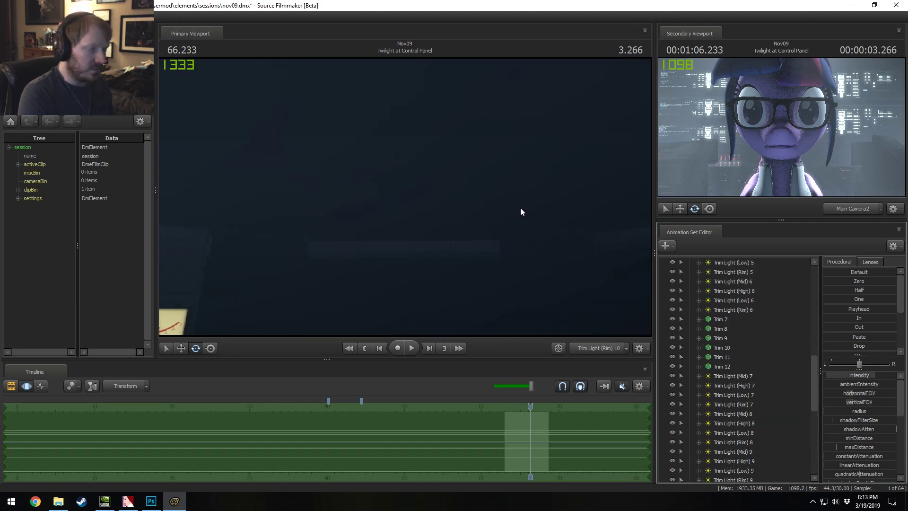
pyautogui.click(847, 208)
pyautogui.scroll(-3, 851, 441)
pyautogui.moveTo(864, 452); pyautogui.dragTo(861, 452)
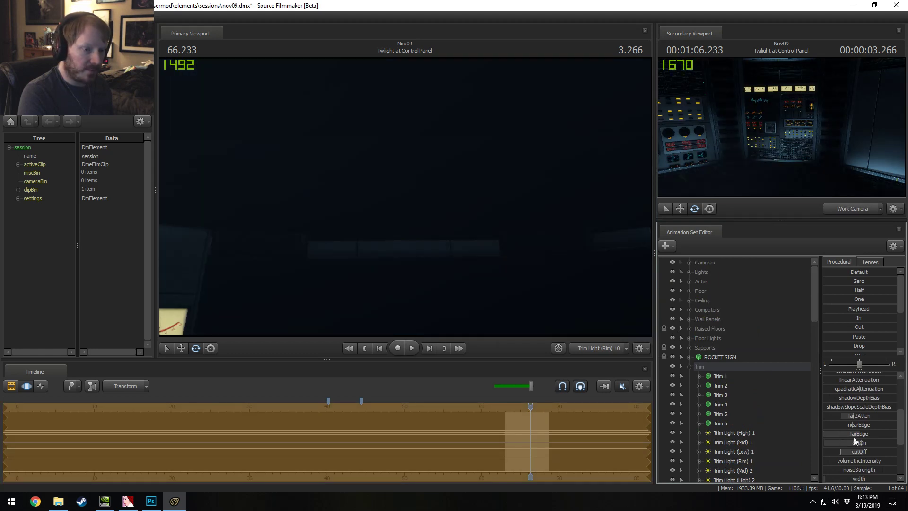
# Step: Look through Trim Light (Mid) 10 and Trim Light (High) 10, and re-aim the High 10 light at console01c3
pyautogui.scroll(-15, 723, 416)
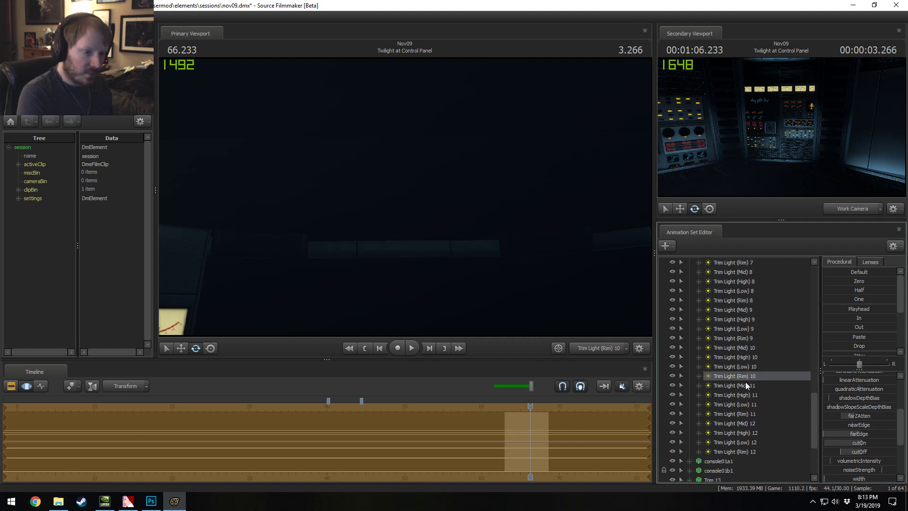
pyautogui.click(747, 347)
pyautogui.moveTo(499, 225); pyautogui.dragTo(405, 198)
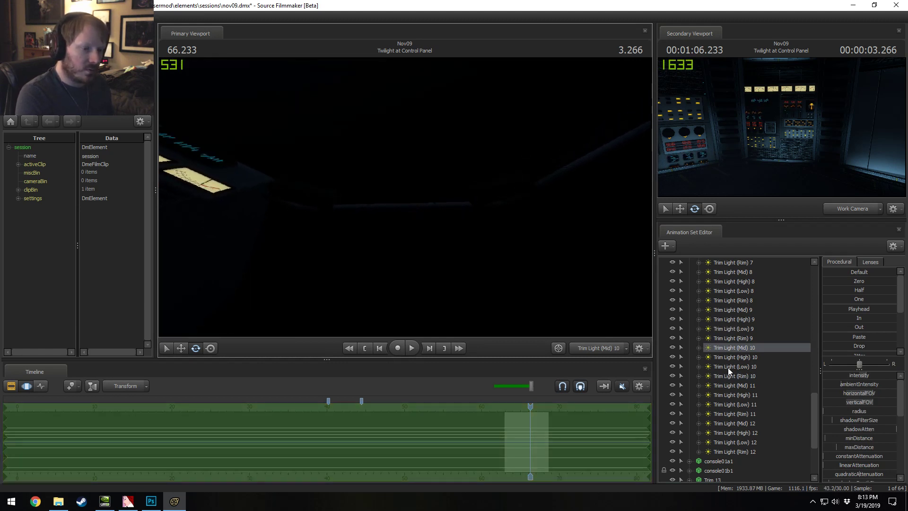
pyautogui.click(739, 357)
pyautogui.moveTo(521, 234); pyautogui.dragTo(526, 237)
pyautogui.moveTo(405, 197); pyautogui.dragTo(405, 197)
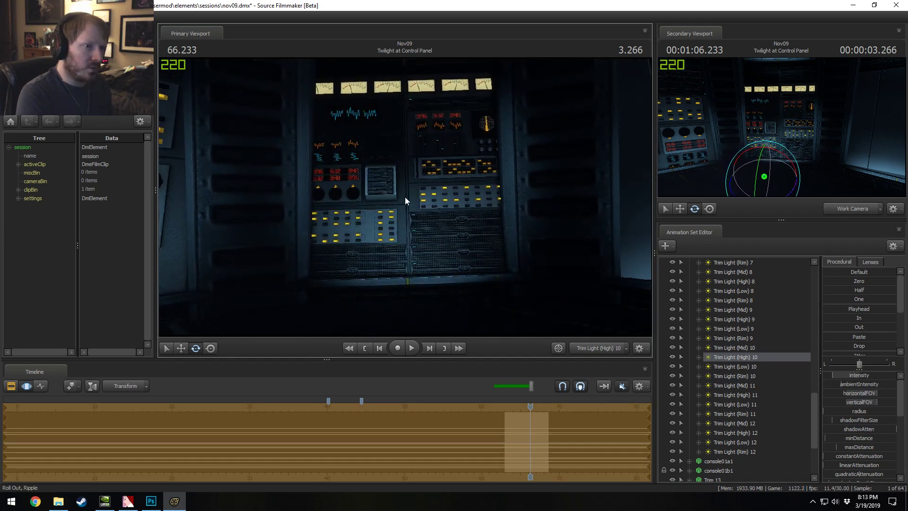
pyautogui.press('F2')
pyautogui.press('F3')
# Step: Adjust the aim of Trim Light (Mid) 10 from its own view, and return the primary viewport to the work camera
pyautogui.click(734, 347)
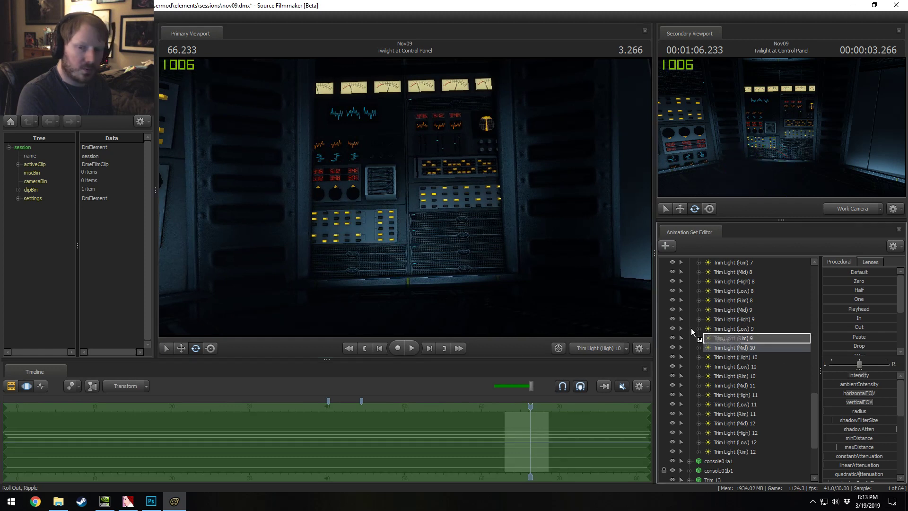
pyautogui.moveTo(448, 250); pyautogui.dragTo(407, 198)
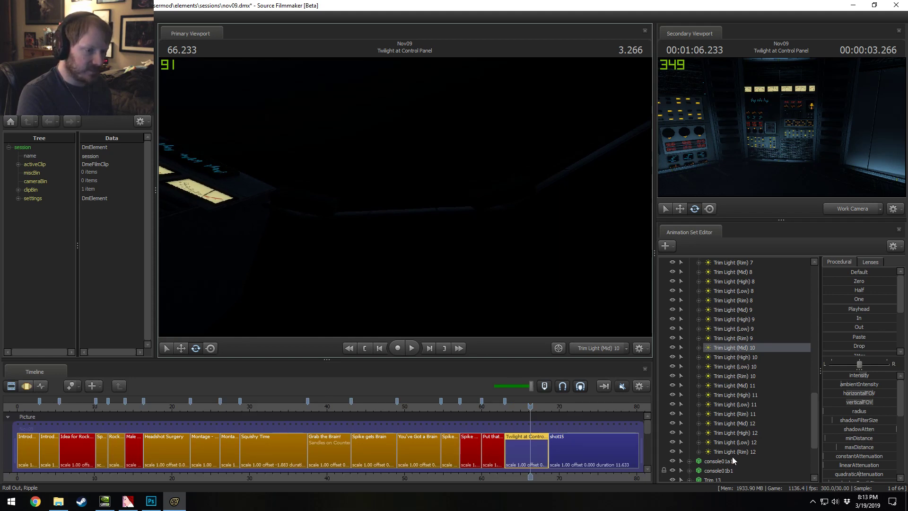
pyautogui.click(600, 348)
pyautogui.click(607, 355)
pyautogui.moveTo(405, 198); pyautogui.dragTo(384, 223)
pyautogui.press('s')
# Step: Collapse the Trim group, copy the Trim 13 prop and paste a duplicate of it into the scene
pyautogui.scroll(8, 700, 331)
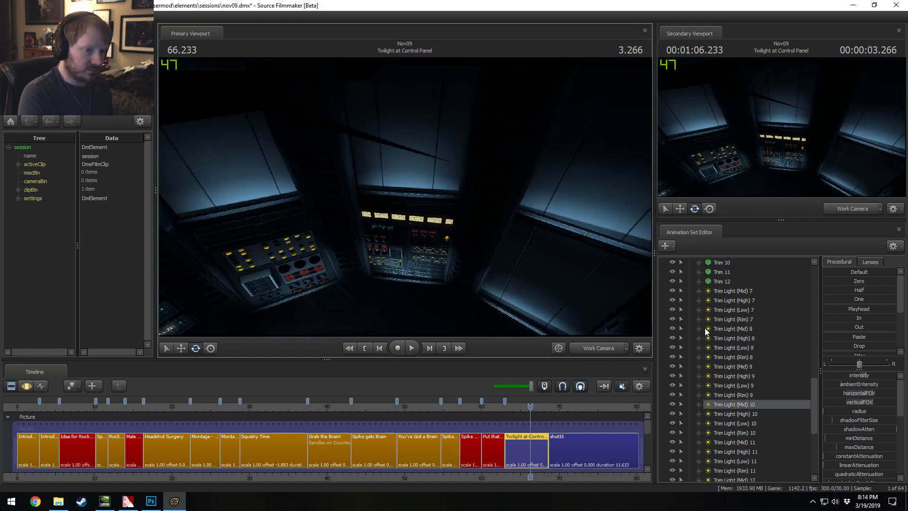
pyautogui.scroll(7, 699, 330)
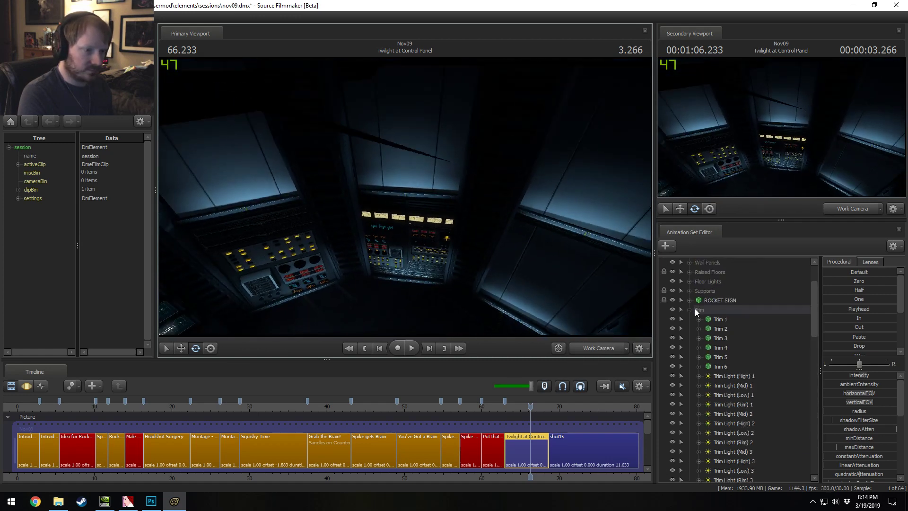
pyautogui.click(690, 309)
pyautogui.rightClick(717, 412)
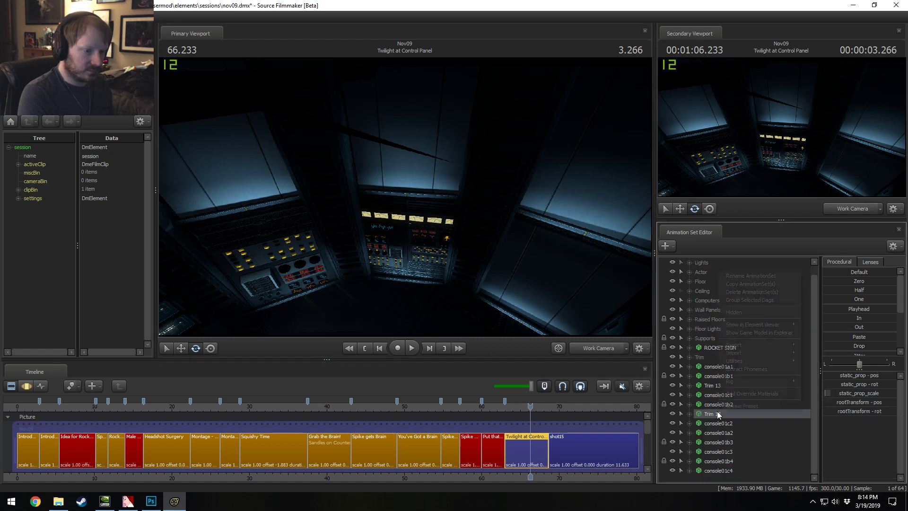
pyautogui.click(740, 283)
pyautogui.rightClick(717, 384)
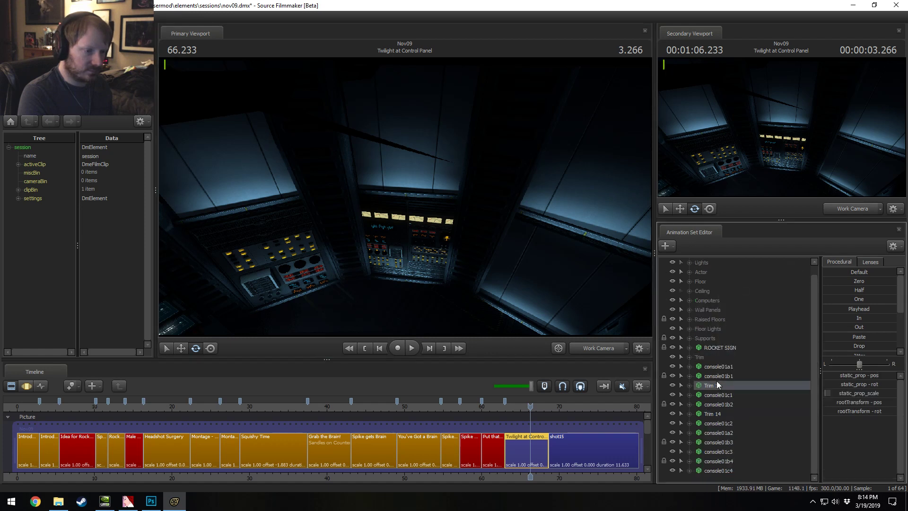
pyautogui.click(740, 253)
pyautogui.rightClick(723, 477)
pyautogui.click(746, 440)
pyautogui.click(712, 471)
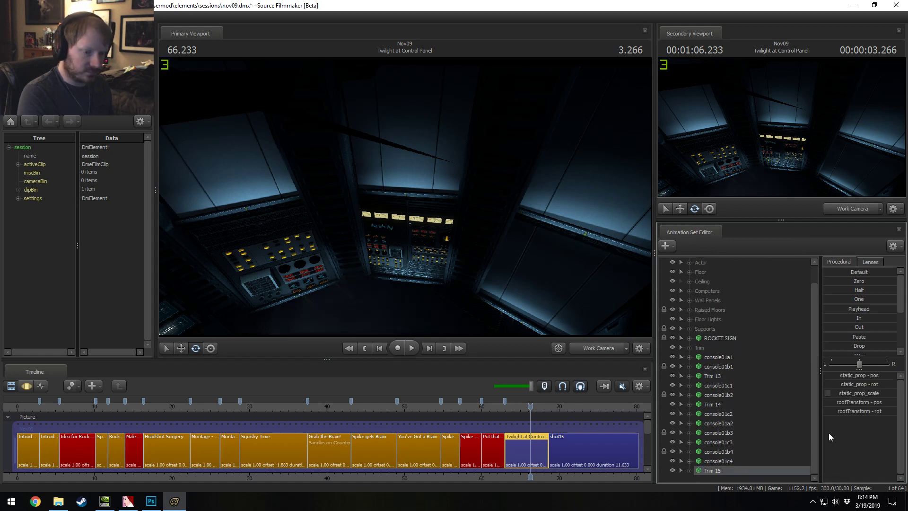
# Step: Set the third rootTransform rotation value of Trim 15 to 0 and move the prop toward the bay with console01c3
pyautogui.press('F3')
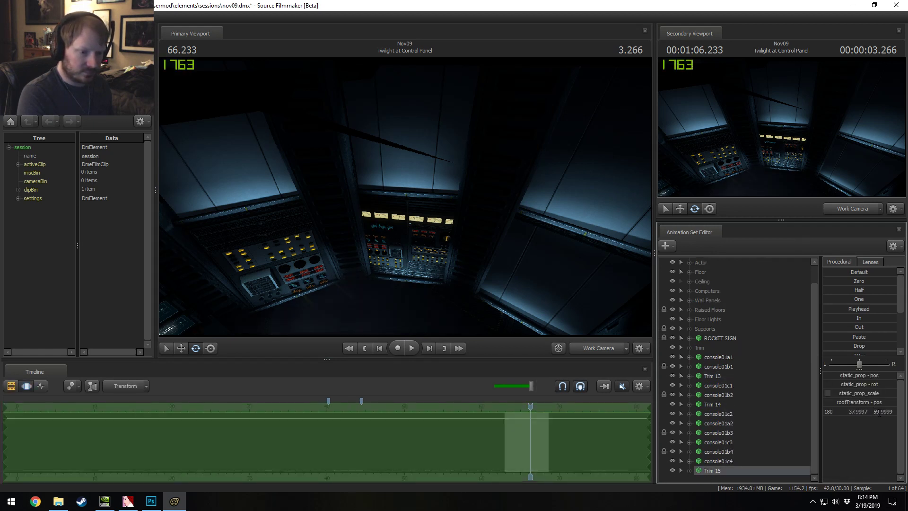
pyautogui.doubleClick(881, 413)
pyautogui.write('0')
pyautogui.press('Return')
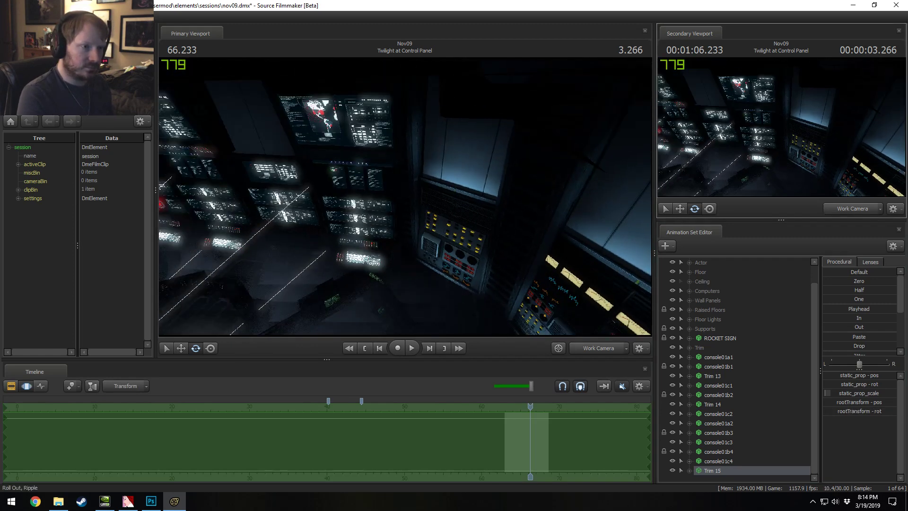
pyautogui.press('w')
pyautogui.moveTo(665, 114); pyautogui.dragTo(866, 191)
pyautogui.moveTo(455, 203); pyautogui.dragTo(559, 227)
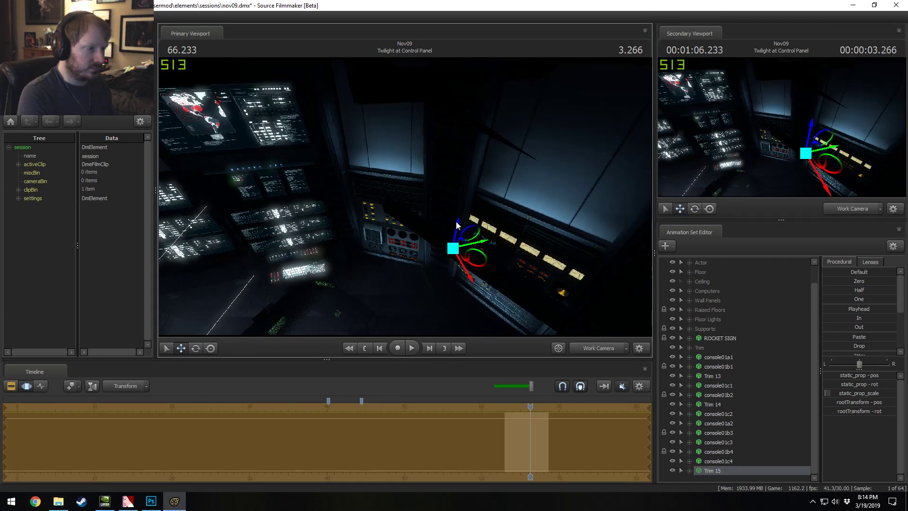
# Step: Turn off the viewport lighting and fit Trim 15 between the two wall supports above the console01c3 bay
pyautogui.rightClick(518, 242)
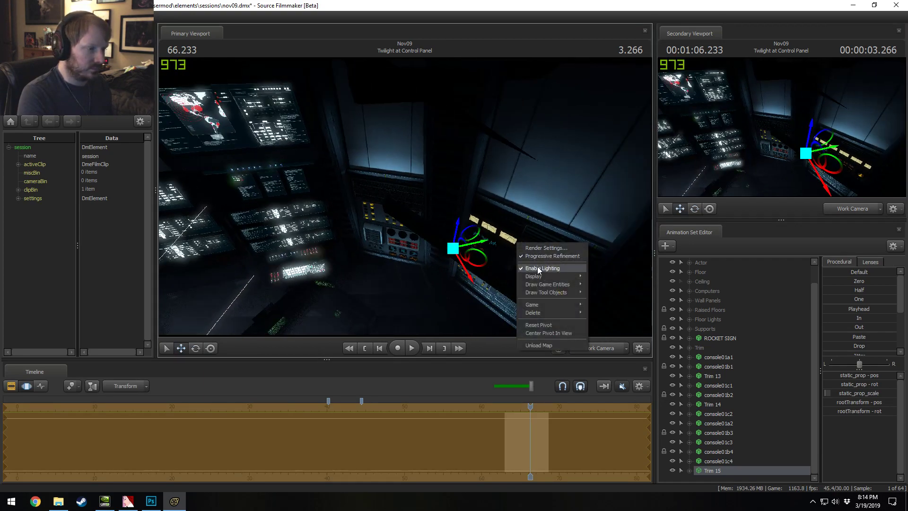
pyautogui.click(542, 268)
pyautogui.keyDown('alt'); pyautogui.moveTo(405, 197); pyautogui.dragTo(428, 234); pyautogui.keyUp('alt')
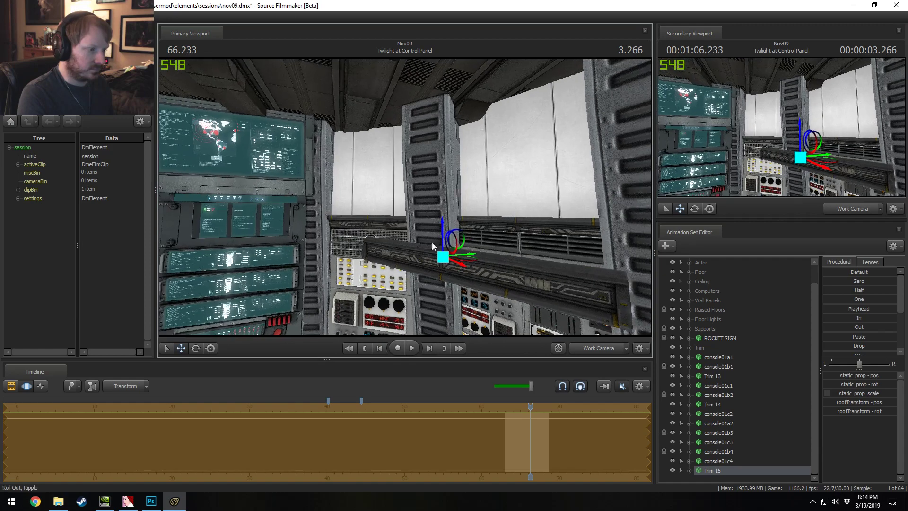
pyautogui.moveTo(471, 265); pyautogui.dragTo(556, 263)
pyautogui.moveTo(601, 313); pyautogui.dragTo(648, 326)
pyautogui.press('w')
pyautogui.moveTo(458, 284); pyautogui.dragTo(443, 264)
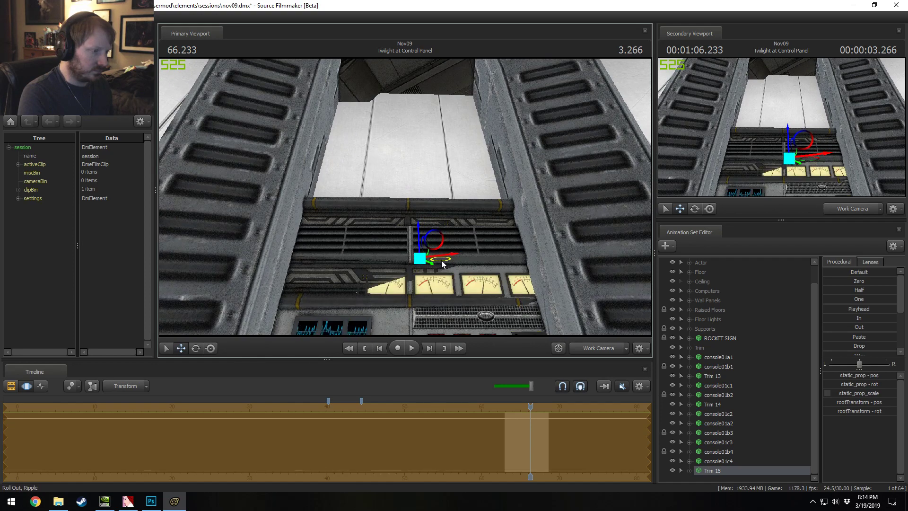
pyautogui.moveTo(450, 182); pyautogui.dragTo(450, 265)
# Step: Rotate console01c3 slightly in its bay and turn the viewport lighting back on
pyautogui.click(719, 432)
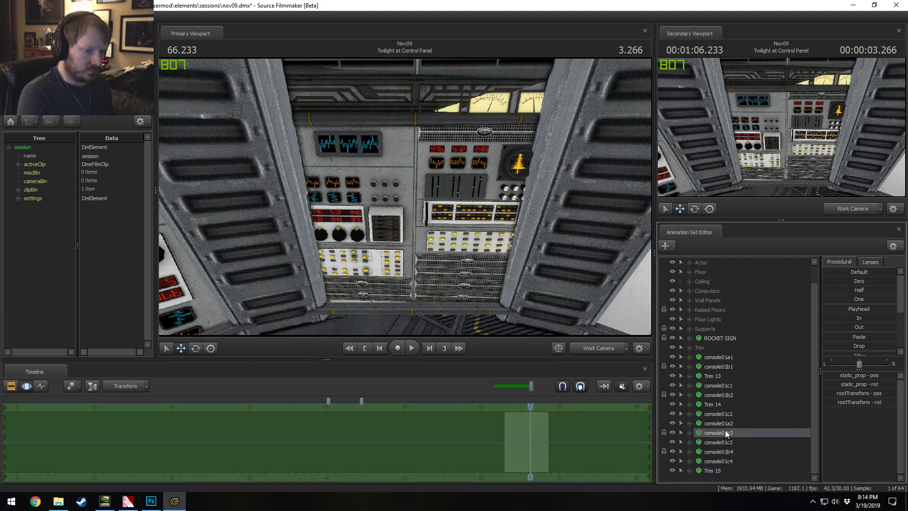
pyautogui.click(719, 441)
pyautogui.press('e')
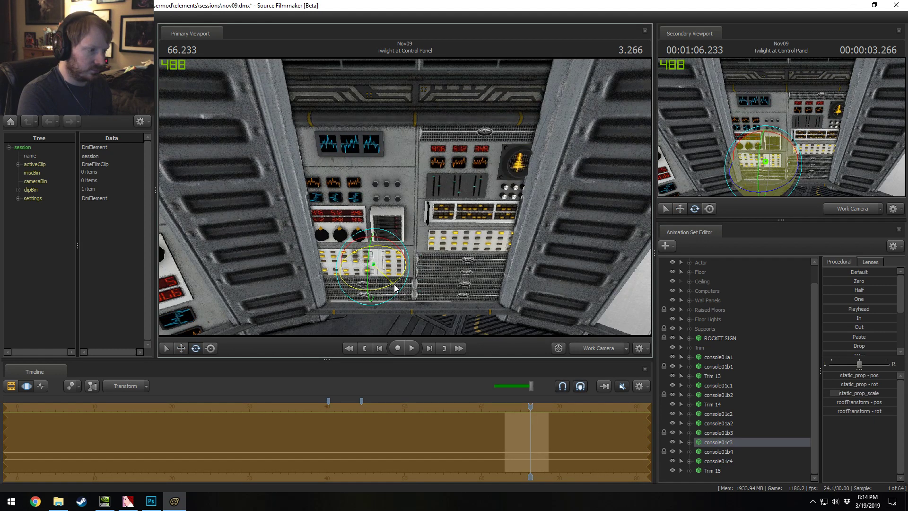
pyautogui.rightClick(456, 278)
pyautogui.click(476, 302)
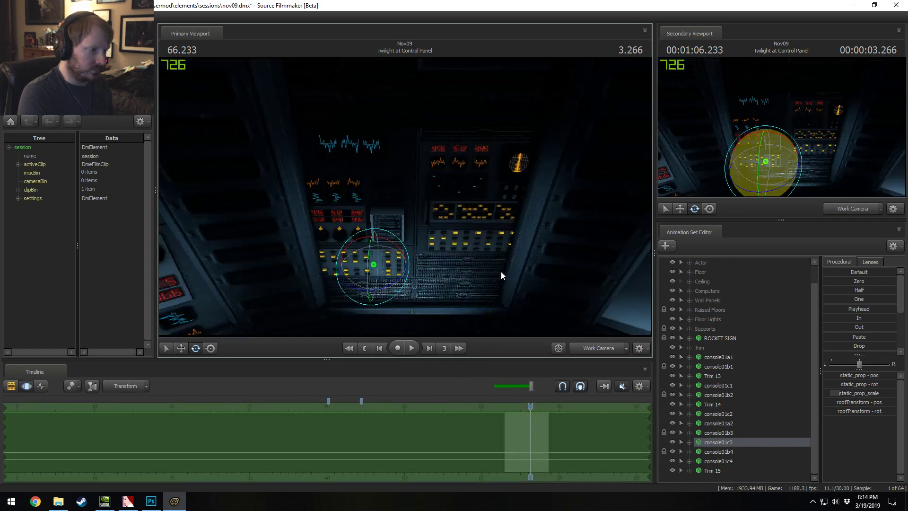
# Step: Look over the lit control room set, and select console01c4 to examine its surroundings
pyautogui.moveTo(405, 197); pyautogui.dragTo(322, 197)
pyautogui.press('F2')
pyautogui.moveTo(405, 197)
pyautogui.mouseDown()
pyautogui.moveTo(497, 200)
pyautogui.moveTo(534, 237)
pyautogui.moveTo(405, 196)
pyautogui.mouseUp()
pyautogui.press('w')
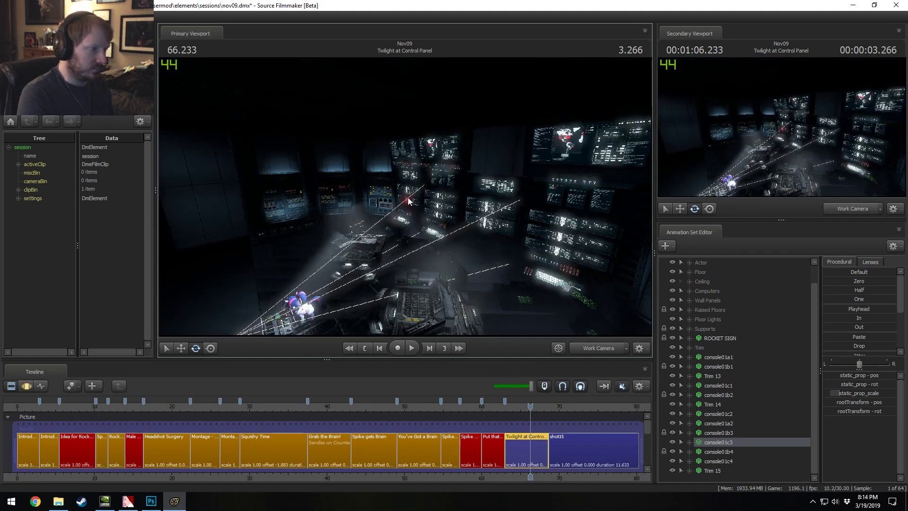
pyautogui.click(731, 460)
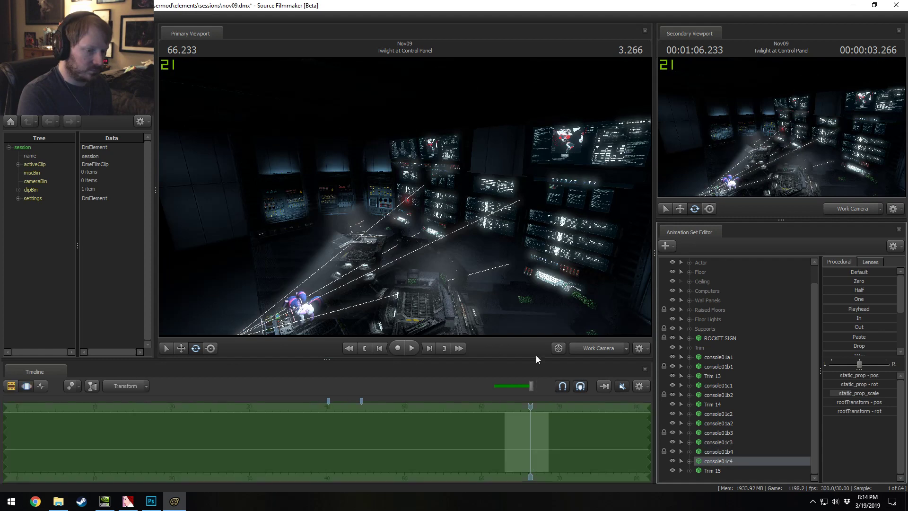
pyautogui.press('f')
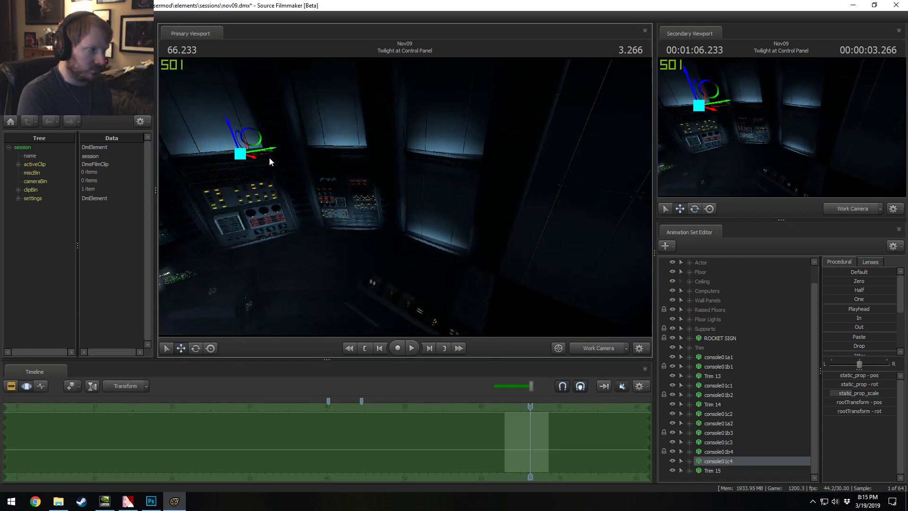
# Step: Move console01a2 across the room toward the wall bay next to the console01c3 bay
pyautogui.click(733, 425)
pyautogui.moveTo(397, 271); pyautogui.dragTo(626, 408)
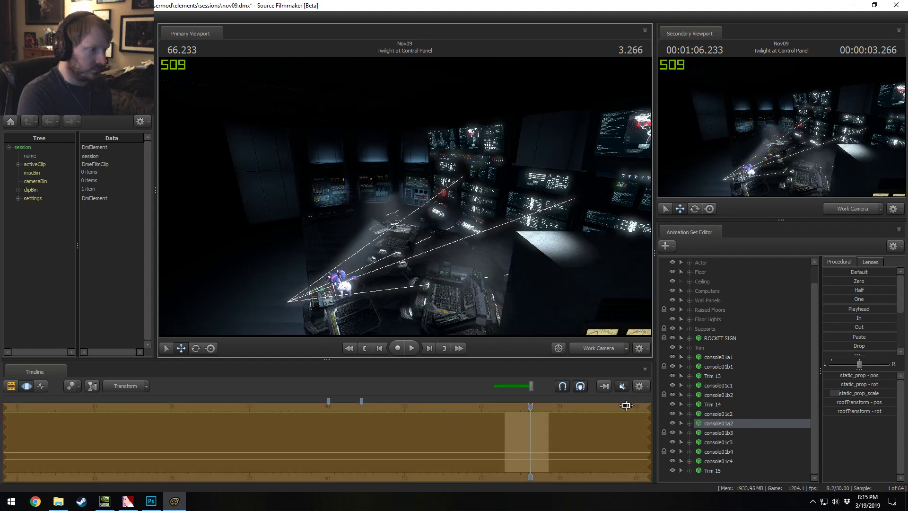
pyautogui.press('f')
pyautogui.moveTo(382, 233); pyautogui.dragTo(627, 194)
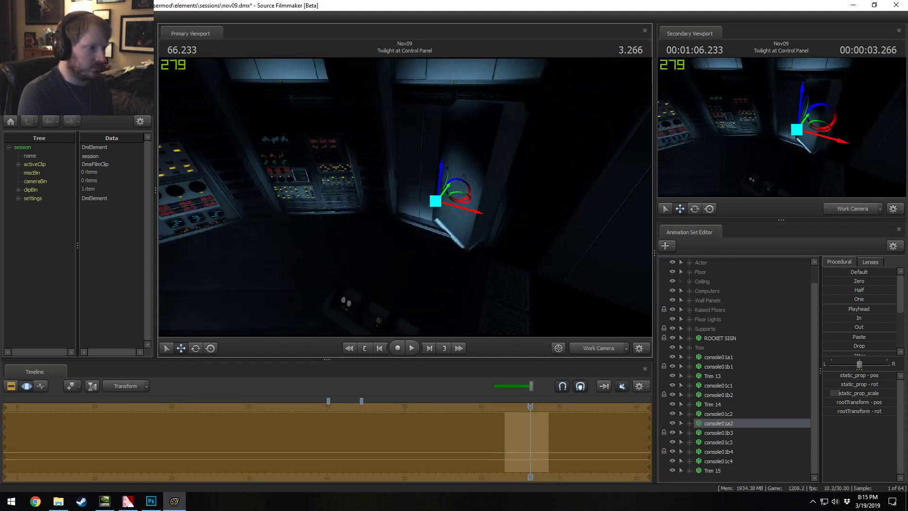
pyautogui.moveTo(412, 225); pyautogui.dragTo(524, 222)
# Step: Set the third rootTransform rotation value of console01a2 to 900 and fit the console into the bay between the supports
pyautogui.moveTo(863, 415)
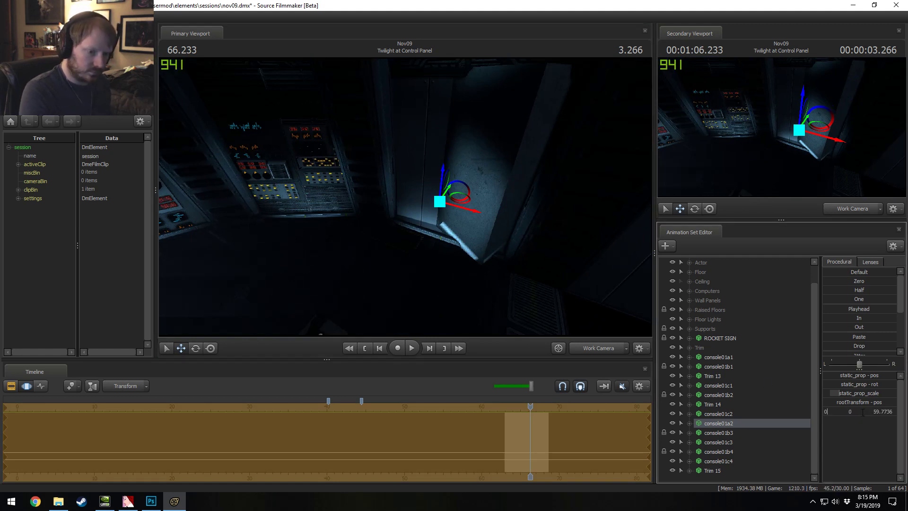
pyautogui.write('900')
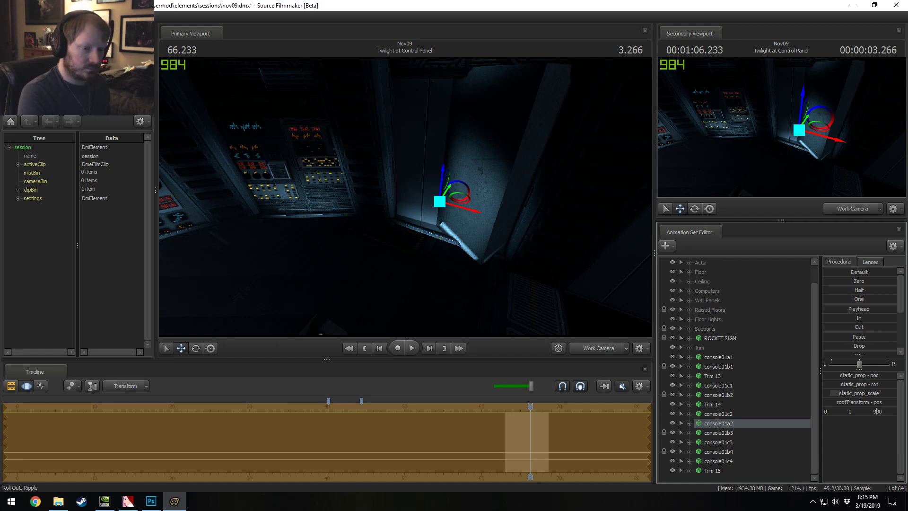
pyautogui.press('Return')
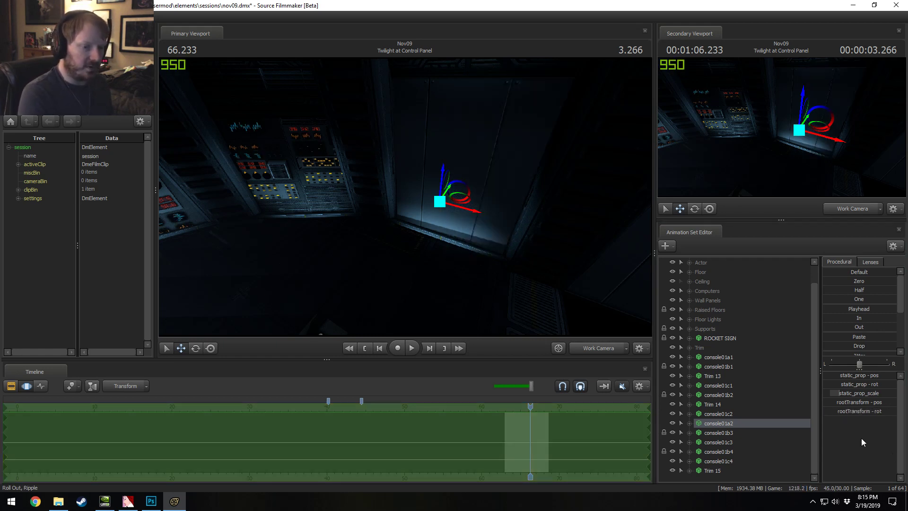
pyautogui.moveTo(388, 243); pyautogui.dragTo(467, 270)
pyautogui.moveTo(405, 196); pyautogui.dragTo(406, 197)
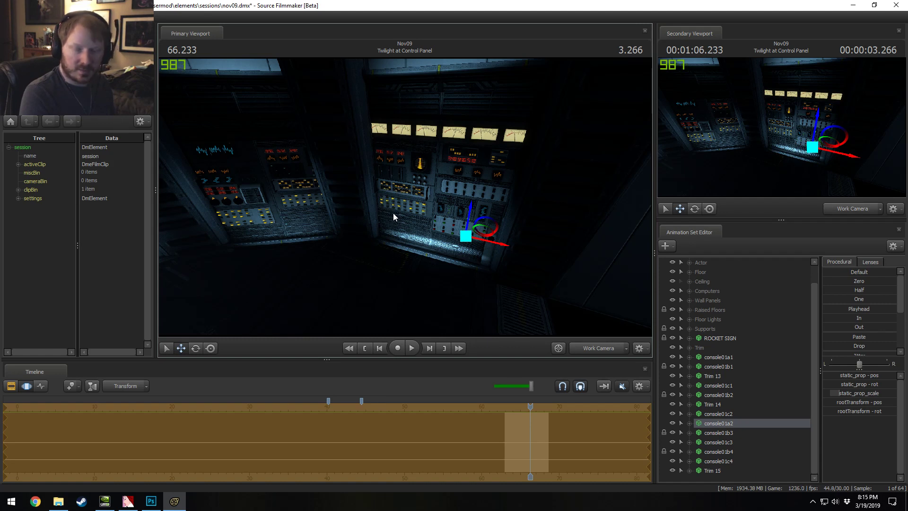
pyautogui.moveTo(435, 229); pyautogui.dragTo(490, 245)
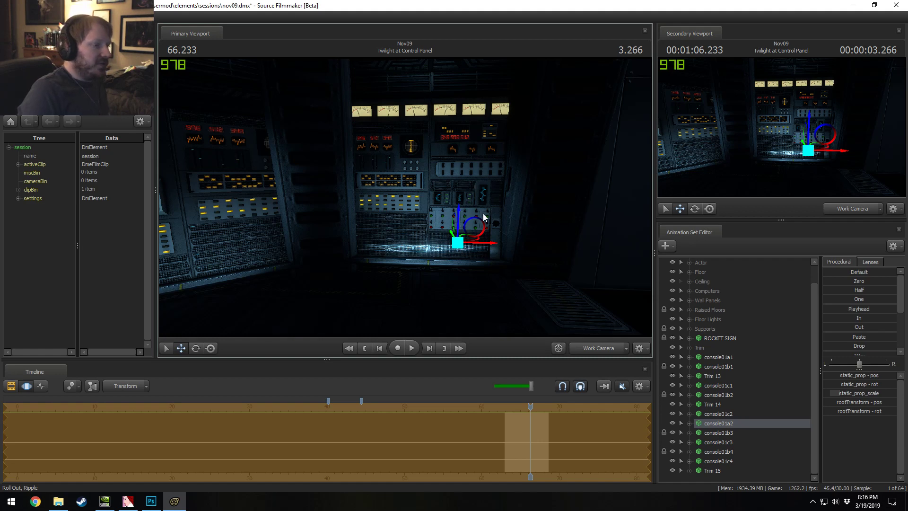
pyautogui.keyDown('alt'); pyautogui.moveTo(406, 141); pyautogui.dragTo(406, 202); pyautogui.keyUp('alt')
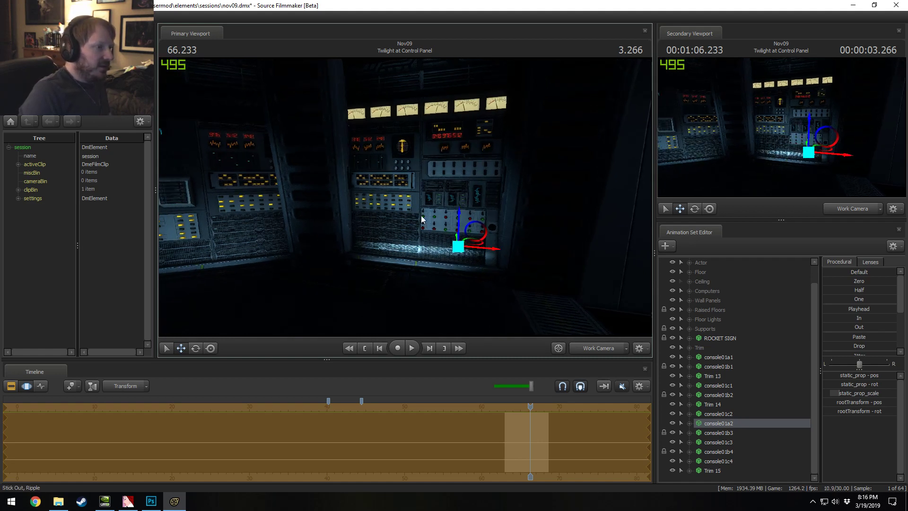
# Step: Copy the Trim 15 prop, paste a duplicate into the scene and select Trim 16
pyautogui.rightClick(718, 473)
pyautogui.click(736, 346)
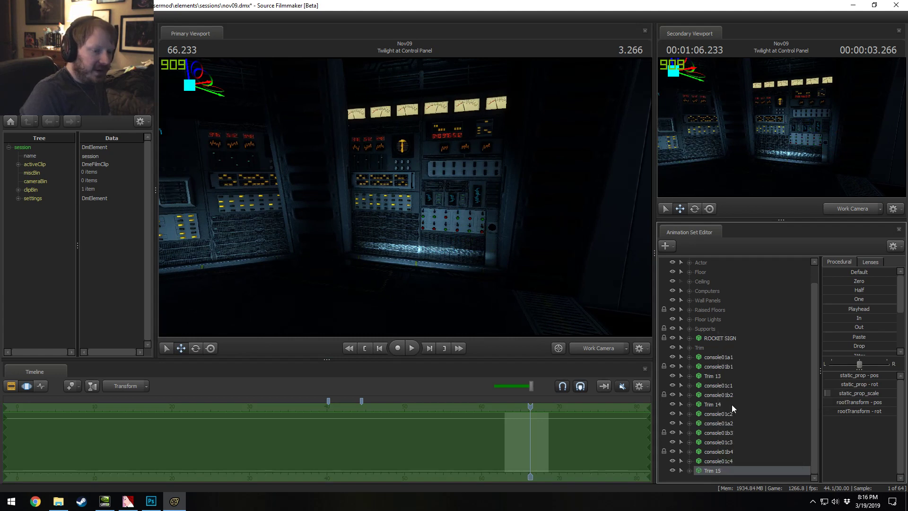
pyautogui.rightClick(717, 475)
pyautogui.click(743, 434)
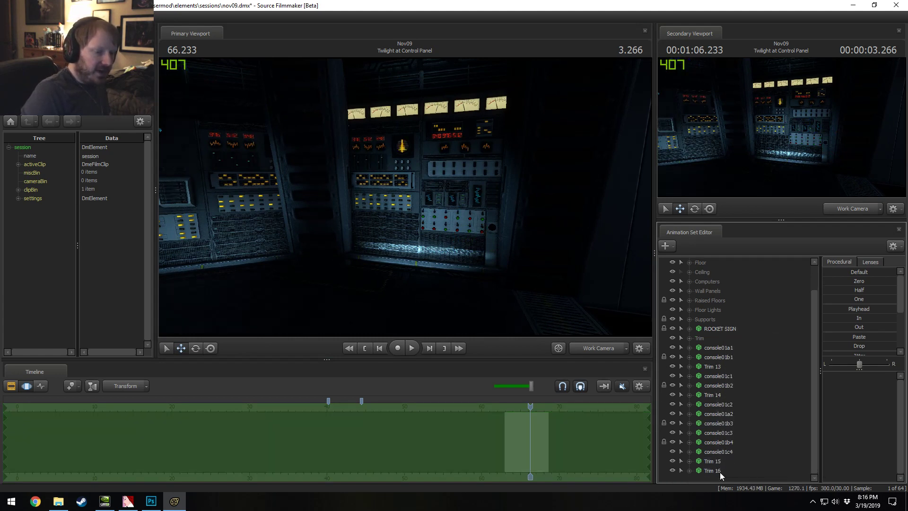
pyautogui.click(720, 472)
# Step: Turn off the viewport lighting and set the third rootTransform rotation value of Trim 16 to -60
pyautogui.keyDown('alt'); pyautogui.moveTo(406, 197); pyautogui.dragTo(308, 143); pyautogui.keyUp('alt')
pyautogui.rightClick(308, 143)
pyautogui.click(328, 168)
pyautogui.press('e')
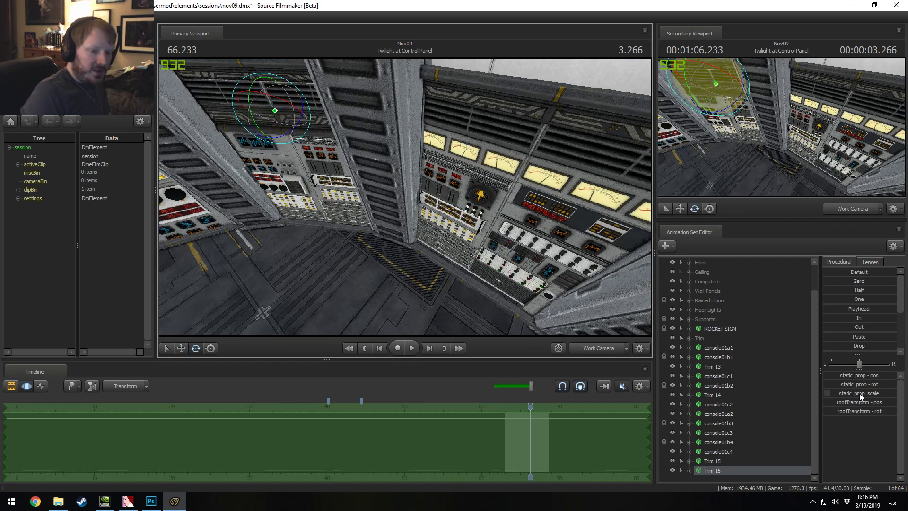
pyautogui.click(863, 411)
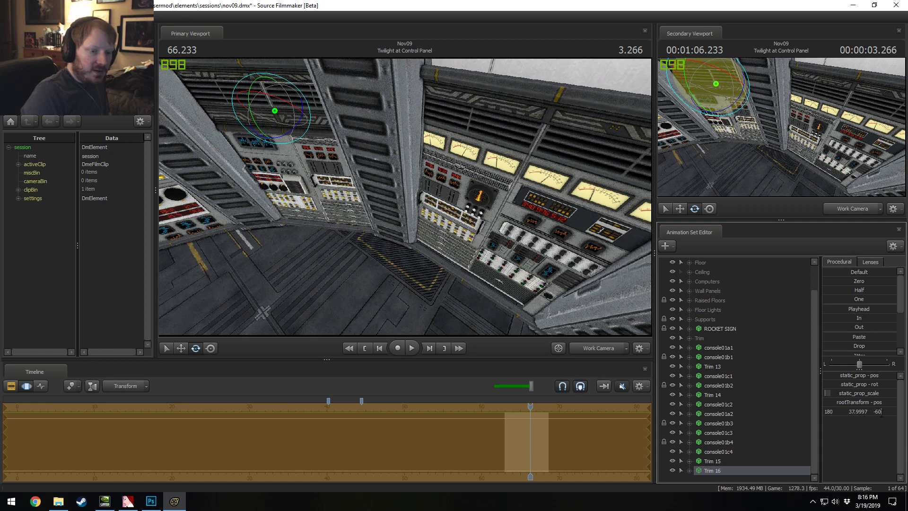
pyautogui.press('Return')
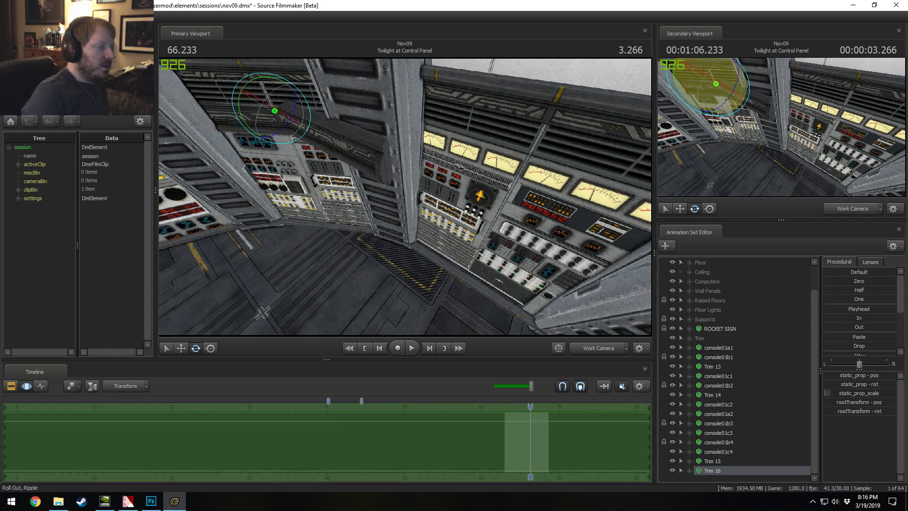
# Step: Move Trim 16 above the consoles in the bay with console01a2, centering it between the wall supports
pyautogui.press('w')
pyautogui.moveTo(303, 108); pyautogui.dragTo(417, 172)
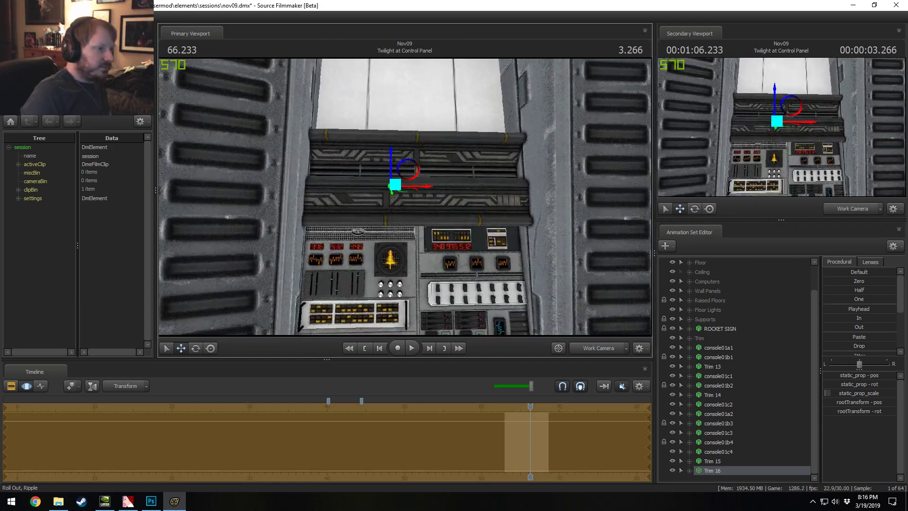
pyautogui.keyDown('alt'); pyautogui.moveTo(416, 173); pyautogui.dragTo(418, 187, button='right'); pyautogui.keyUp('alt')
pyautogui.moveTo(418, 187); pyautogui.dragTo(460, 203)
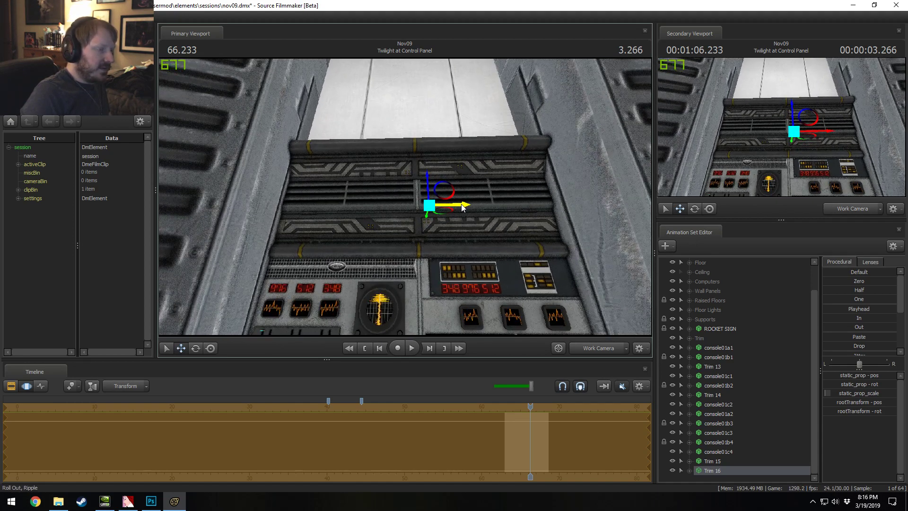
pyautogui.press('F2')
pyautogui.press('F3')
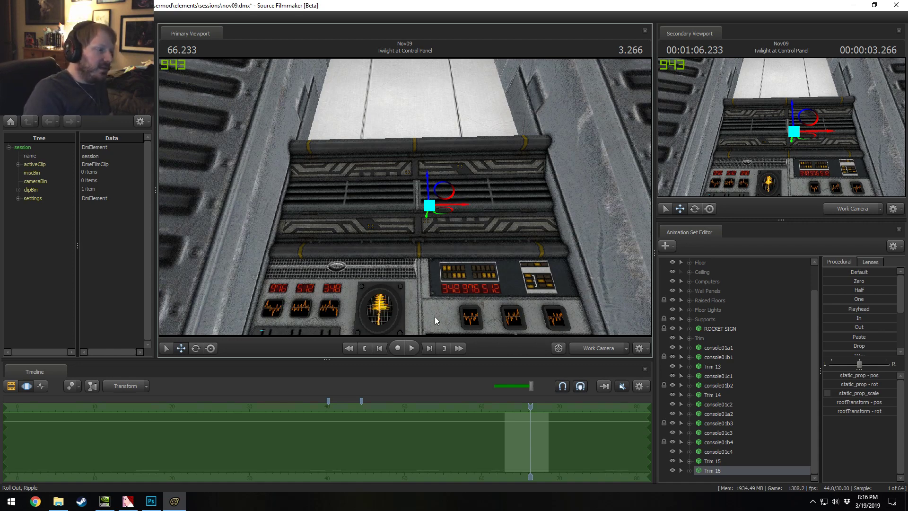
pyautogui.moveTo(435, 317); pyautogui.dragTo(319, 307)
pyautogui.moveTo(407, 194); pyautogui.dragTo(408, 194)
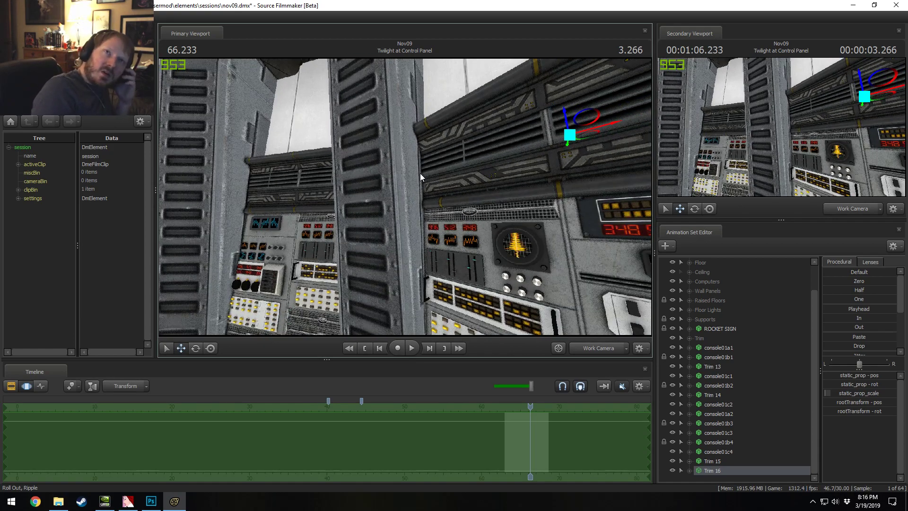
pyautogui.moveTo(424, 154); pyautogui.dragTo(424, 154)
pyautogui.moveTo(405, 197); pyautogui.dragTo(405, 197)
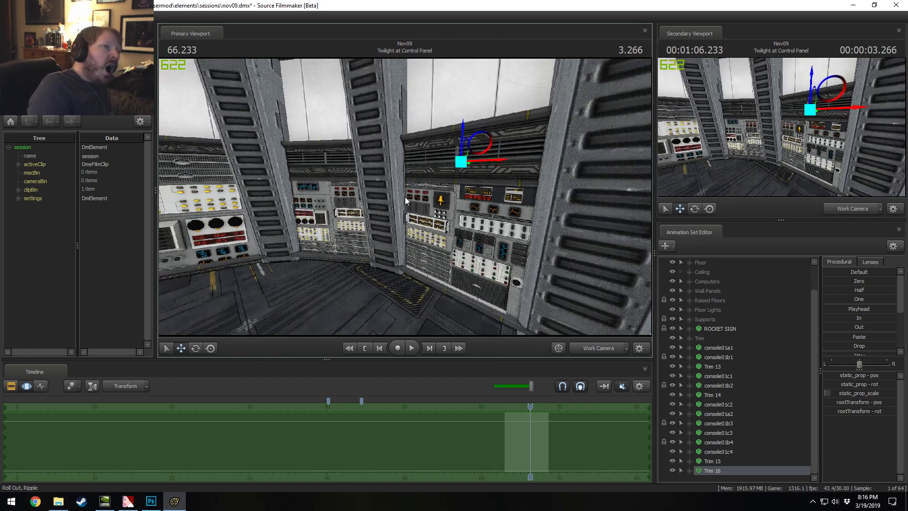
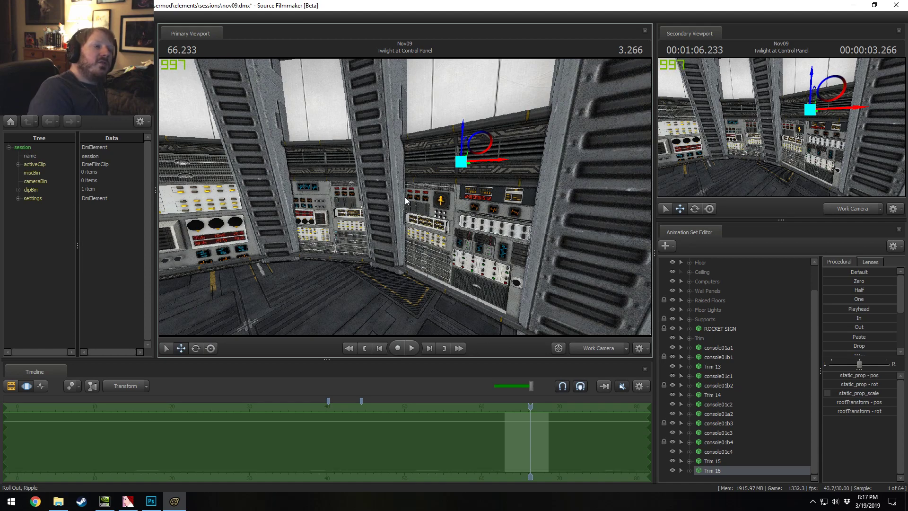
pyautogui.moveTo(405, 197)
pyautogui.mouseDown()
pyautogui.moveTo(378, 222)
pyautogui.moveTo(405, 195)
pyautogui.mouseUp()
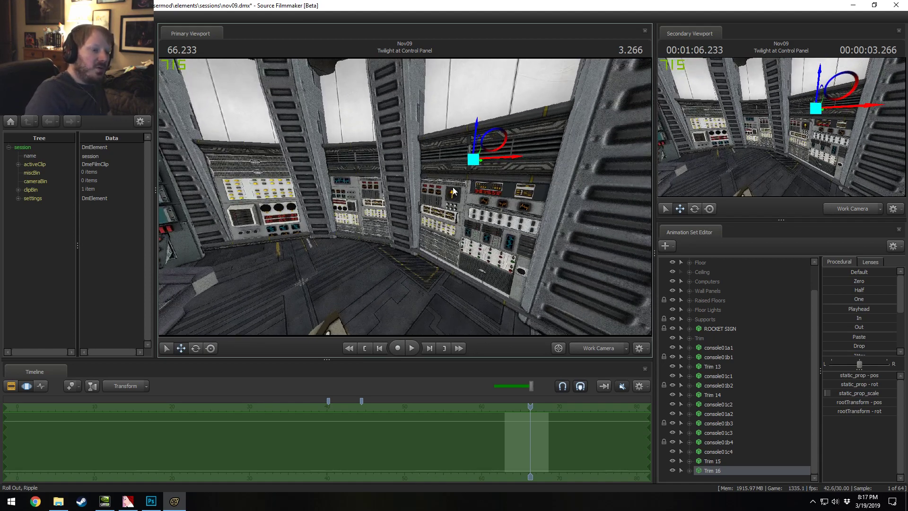
# Step: Add Trim 13, Trim 14 and Trim 15 to the Trim 16 selection and move them all into the Trim group
pyautogui.keyDown('ctrl'); pyautogui.click(726, 460); pyautogui.keyUp('ctrl')
pyautogui.keyDown('ctrl'); pyautogui.click(721, 394); pyautogui.keyUp('ctrl')
pyautogui.keyDown('ctrl'); pyautogui.click(721, 366); pyautogui.keyUp('ctrl')
pyautogui.moveTo(720, 366); pyautogui.dragTo(707, 338)
# Step: Select all console props from console01a1 through console01c4 and turn the viewport lighting back on
pyautogui.click(720, 376)
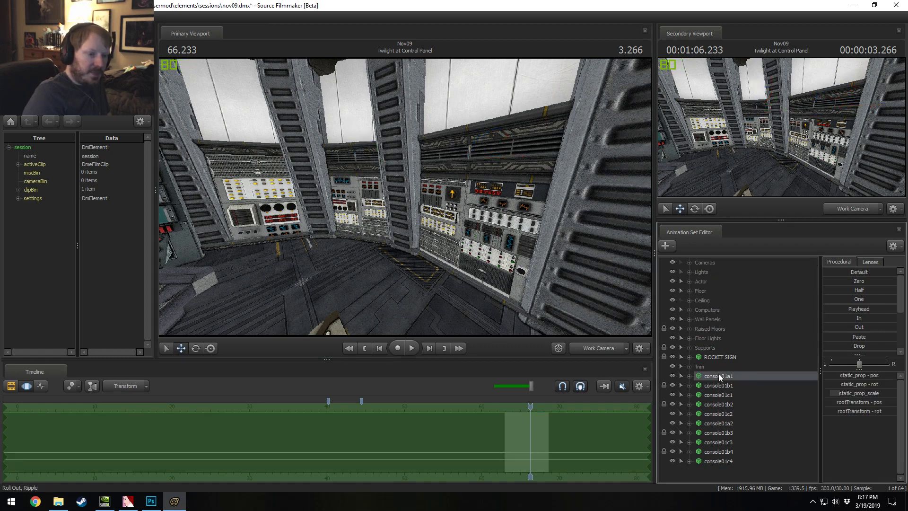
pyautogui.keyDown('shift'); pyautogui.click(719, 461); pyautogui.keyUp('shift')
pyautogui.rightClick(503, 247)
pyautogui.click(532, 272)
pyautogui.moveTo(454, 298); pyautogui.dragTo(414, 206)
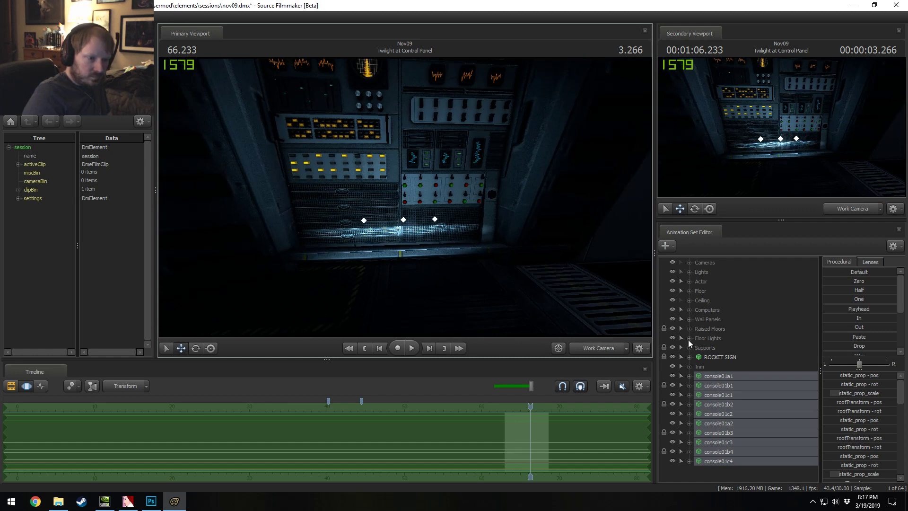
# Step: Expand the Trim group and adjust the cutOff of Trim Light (Rim) 11 to keep its light off the console bases
pyautogui.click(690, 366)
pyautogui.scroll(-15, 726, 391)
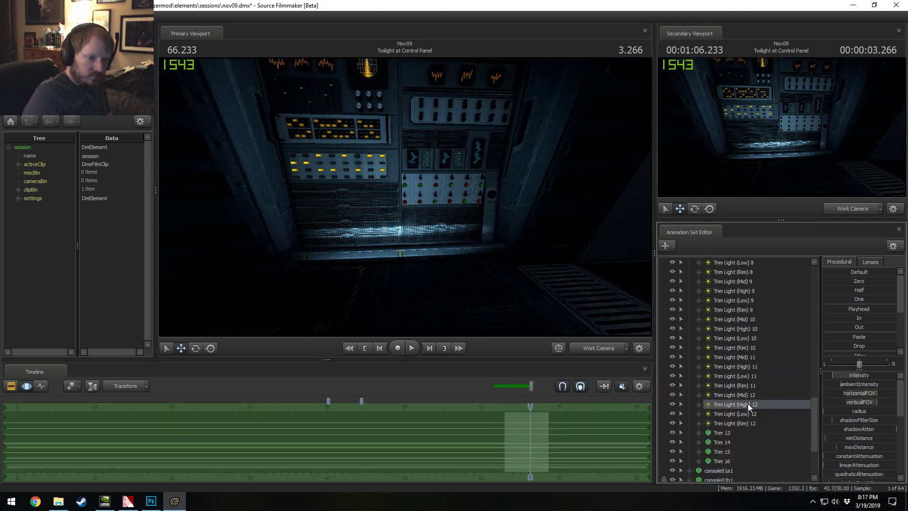
pyautogui.click(745, 386)
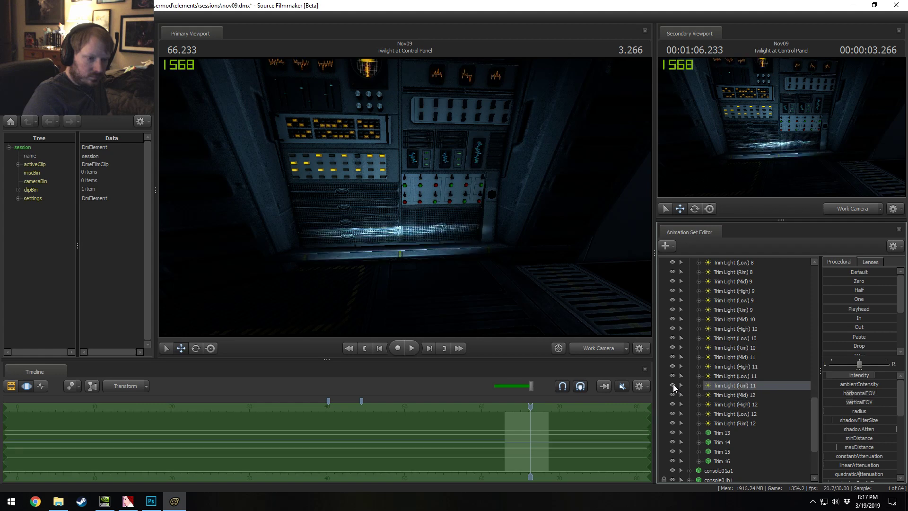
pyautogui.scroll(-2, 868, 442)
pyautogui.moveTo(870, 423); pyautogui.dragTo(869, 423)
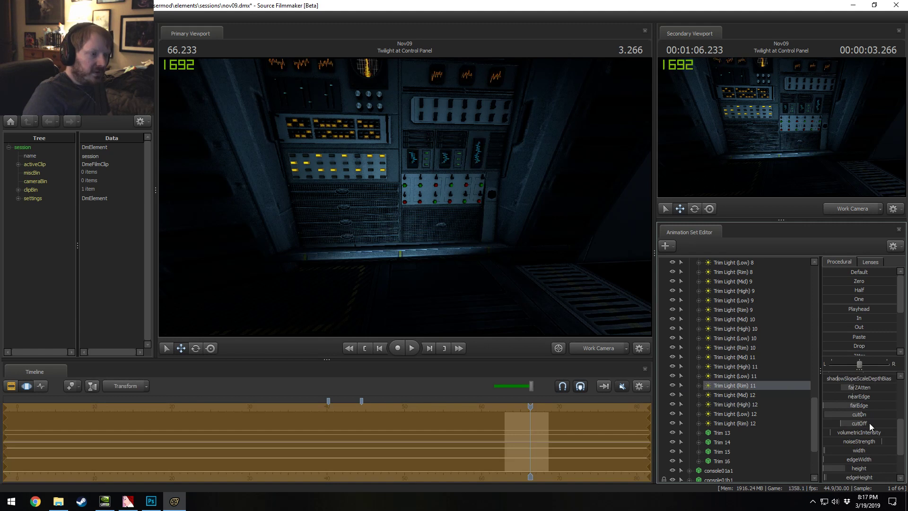
pyautogui.scroll(2, 722, 383)
pyautogui.scroll(14, 721, 383)
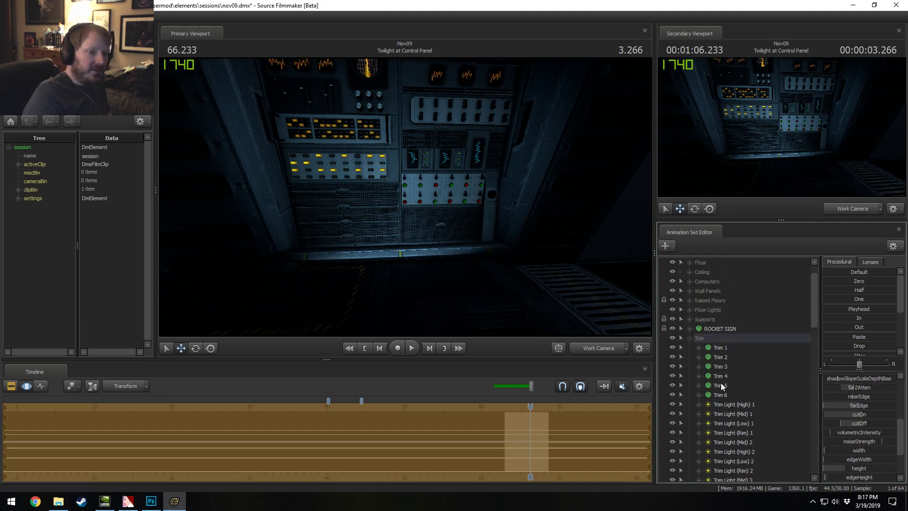
# Step: Collapse the Trim group and move all console props from console01a1 through console01c4 into the Computers group
pyautogui.click(692, 367)
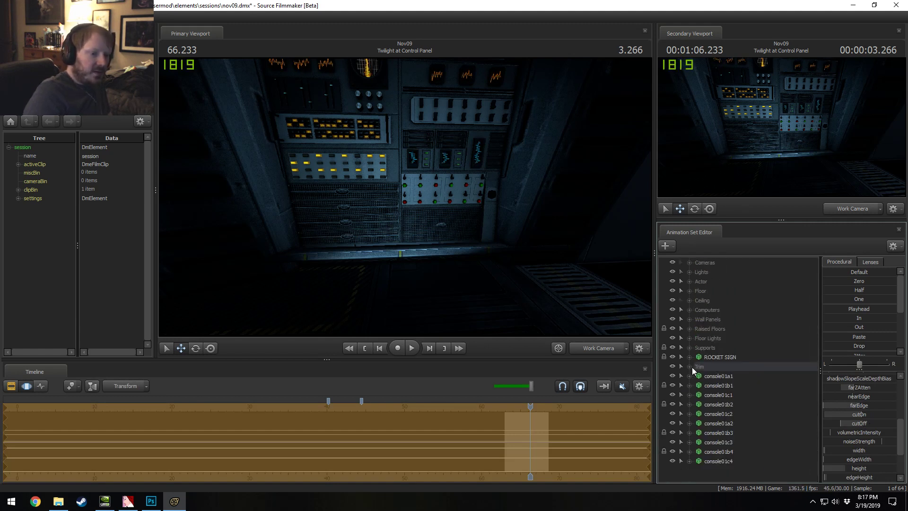
pyautogui.click(718, 379)
pyautogui.keyDown('shift'); pyautogui.moveTo(710, 462); pyautogui.dragTo(735, 433); pyautogui.keyUp('shift')
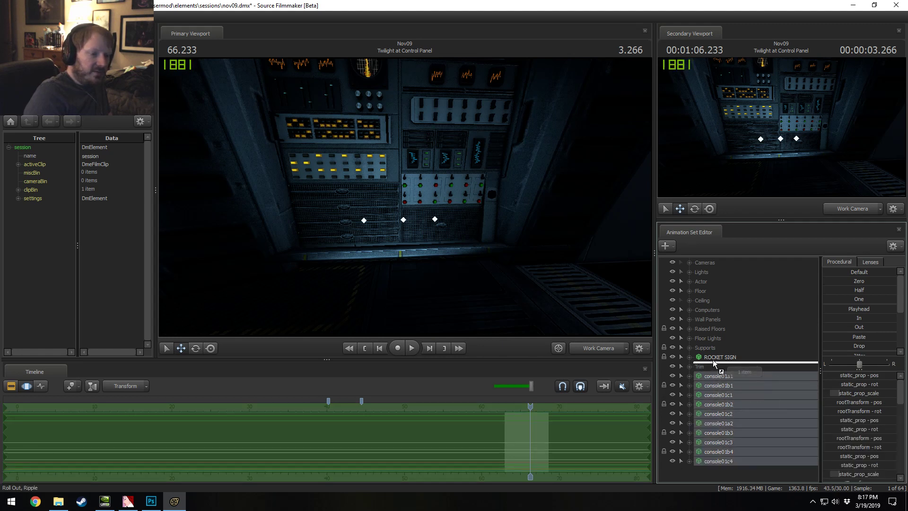
pyautogui.moveTo(712, 325)
pyautogui.keyDown('shift'); pyautogui.mouseDown()
pyautogui.moveTo(713, 314)
pyautogui.moveTo(714, 360)
pyautogui.moveTo(712, 312)
pyautogui.mouseUp(); pyautogui.keyUp('shift')
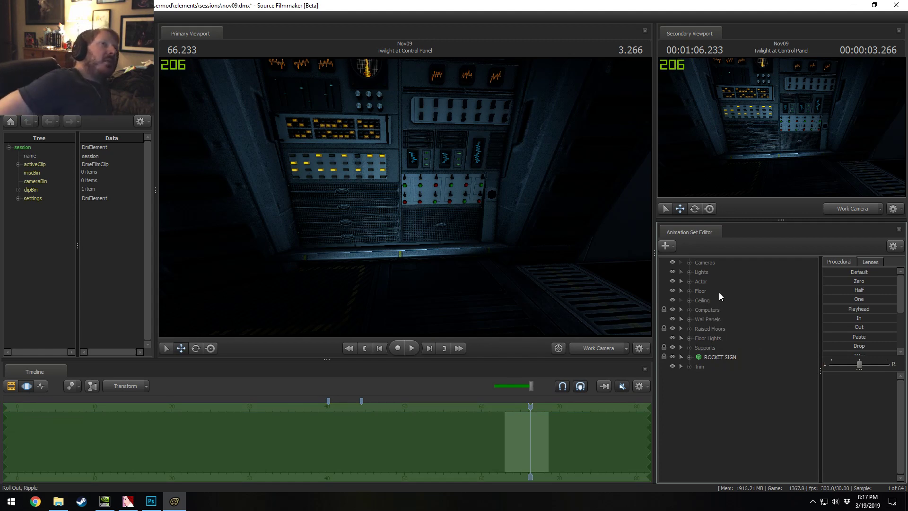
# Step: Copy the Main Camera2 view to the work camera and turn off viewport lighting to inspect the whole control room
pyautogui.click(611, 347)
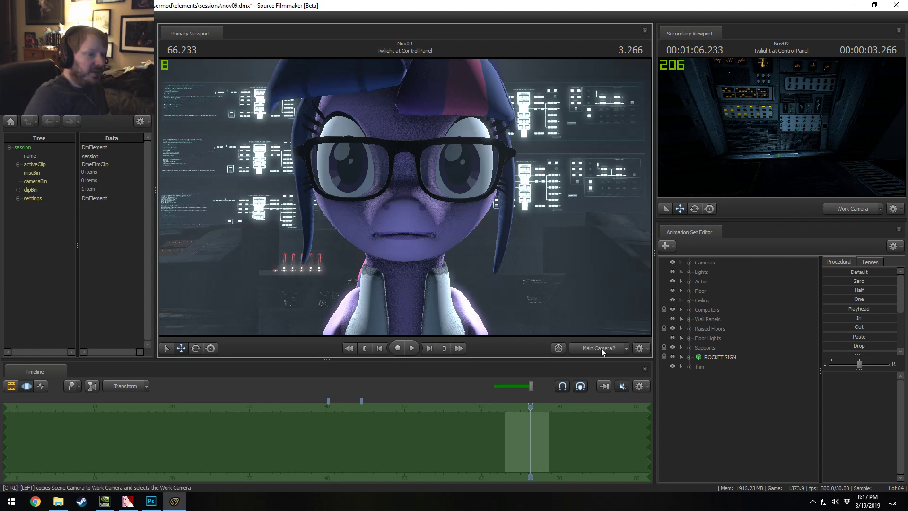
pyautogui.keyDown('ctrl'); pyautogui.click(601, 349); pyautogui.keyUp('ctrl')
pyautogui.moveTo(518, 263)
pyautogui.mouseDown()
pyautogui.moveTo(647, 261)
pyautogui.moveTo(619, 273)
pyautogui.moveTo(617, 292)
pyautogui.moveTo(614, 280)
pyautogui.moveTo(494, 258)
pyautogui.moveTo(525, 258)
pyautogui.mouseUp()
pyautogui.press('s')
pyautogui.press('w')
pyautogui.press('s')
pyautogui.press('s')
pyautogui.moveTo(405, 199); pyautogui.dragTo(405, 196)
pyautogui.rightClick(401, 211)
pyautogui.click(426, 239)
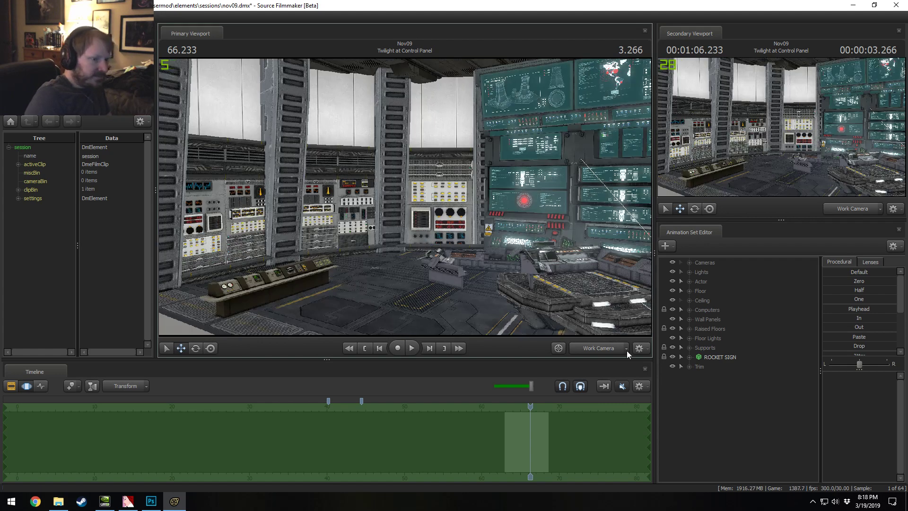
# Step: Reorder the Trim group above ROCKET SIGN and start creating an animation set for a new model
pyautogui.rightClick(713, 386)
pyautogui.moveTo(703, 367); pyautogui.dragTo(705, 355)
pyautogui.rightClick(713, 401)
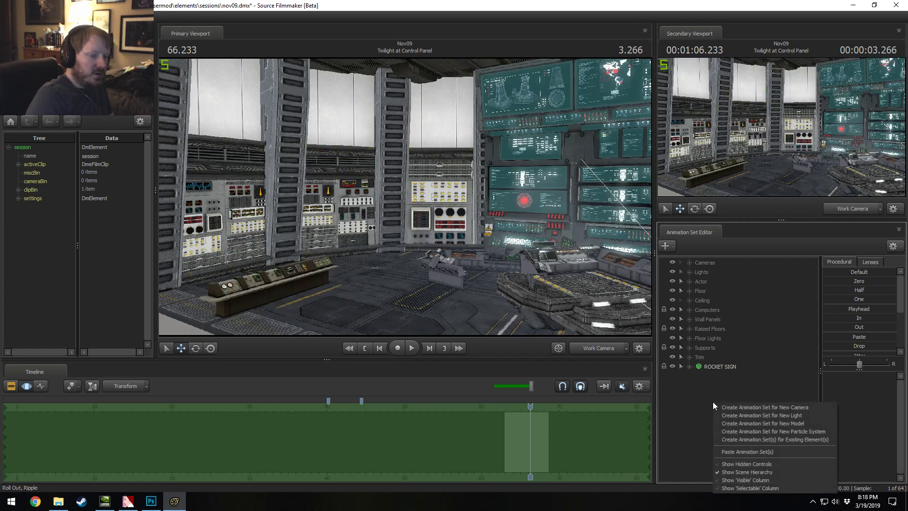
pyautogui.click(733, 422)
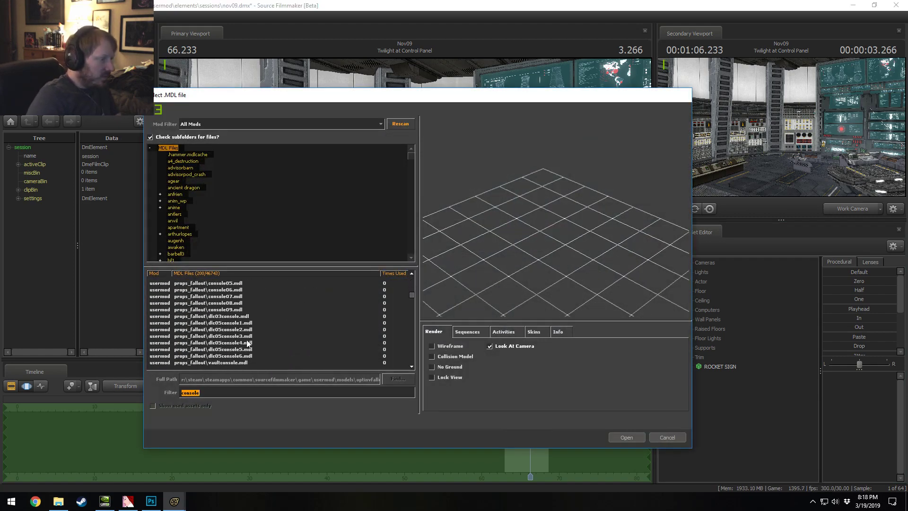
# Step: Browse the console models from props_fallout down to props_lab and examine the console03 cabinets from several angles
pyautogui.click(238, 356)
pyautogui.press('Down')
pyautogui.press('Down')
pyautogui.press('Down')
pyautogui.press('Down')
pyautogui.press('Down')
pyautogui.press('Down')
pyautogui.press('Down')
pyautogui.press('Down')
pyautogui.press('Down')
pyautogui.press('Down')
pyautogui.press('Down')
pyautogui.press('Down')
pyautogui.press('Down')
pyautogui.press('Down')
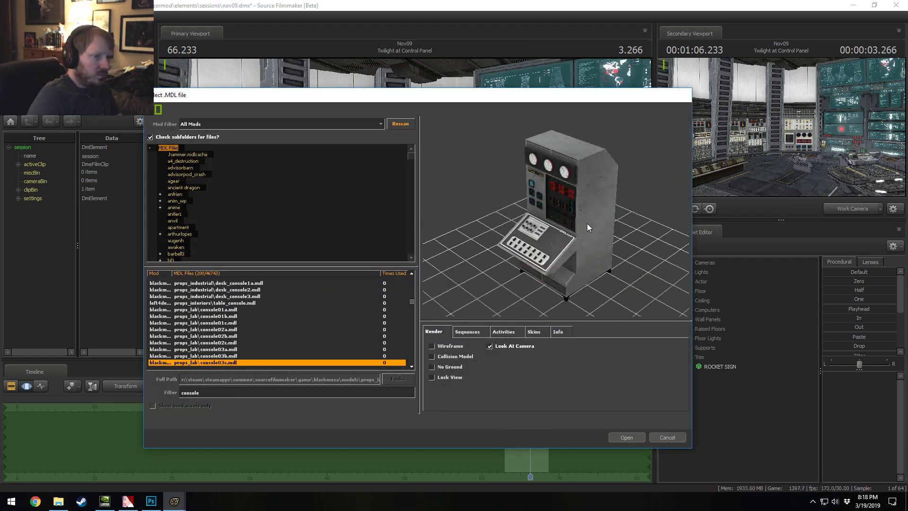
pyautogui.press('Down')
pyautogui.press('Down')
pyautogui.press('Up')
pyautogui.press('Up')
pyautogui.moveTo(598, 229); pyautogui.dragTo(563, 255)
# Step: Compare the lc_console and oar_launch_console models with the props_lab console03 variants
pyautogui.press('Down')
pyautogui.press('Down')
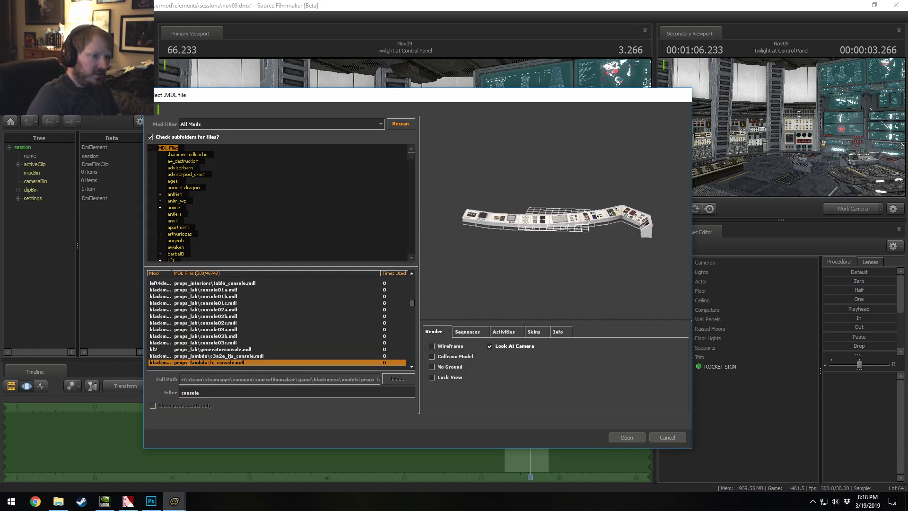
pyautogui.press('Down')
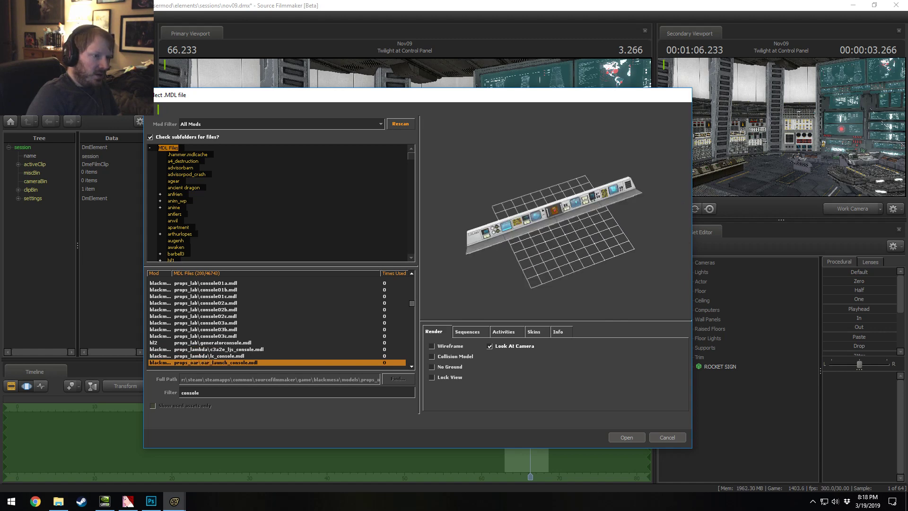
pyautogui.press('Up')
pyautogui.press('Up')
pyautogui.press('Up')
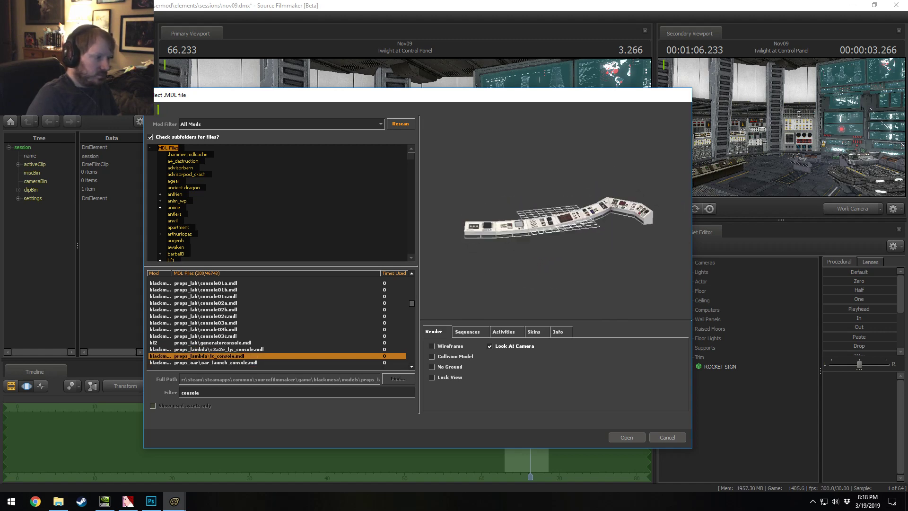
pyautogui.press('Up')
pyautogui.press('Up')
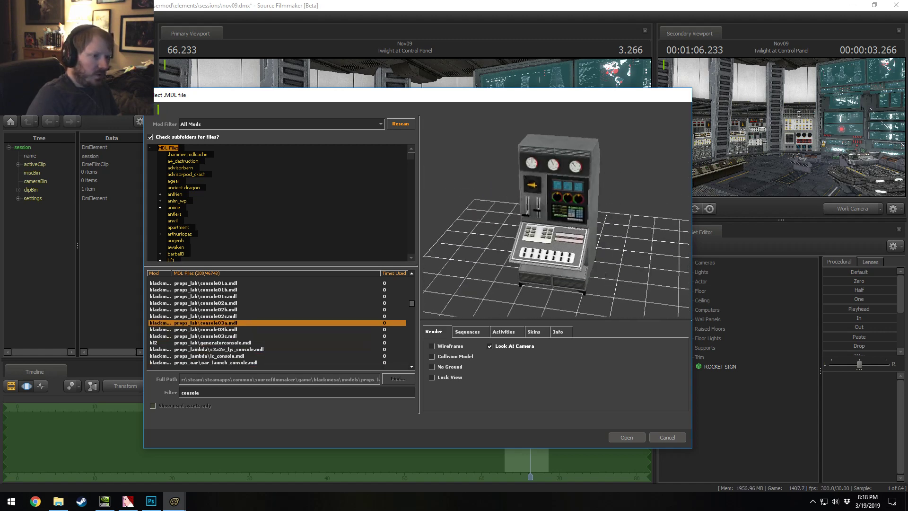
pyautogui.press('Down')
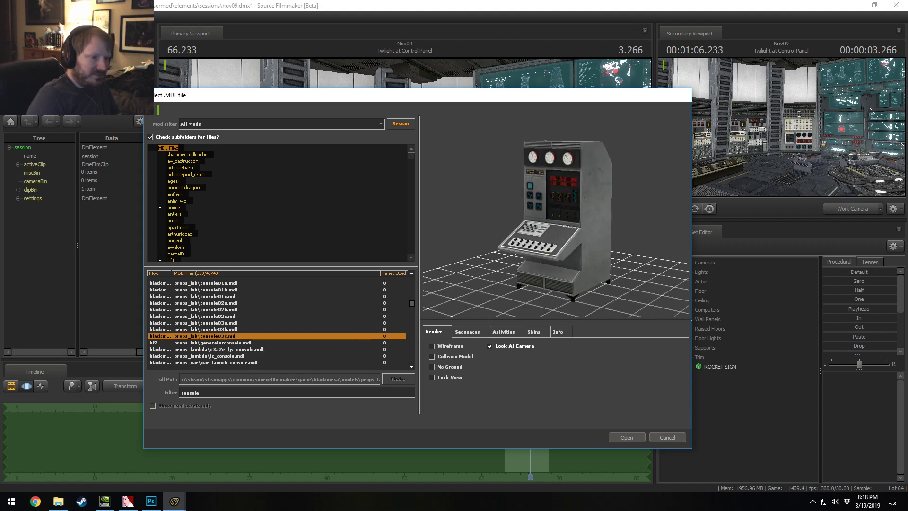
pyautogui.press('Down')
pyautogui.press('Down')
pyautogui.press('Down')
pyautogui.press('Down')
pyautogui.press('Down')
pyautogui.press('Down')
# Step: Examine the props_parable console models, including console_01, consolemonitor and consolemonitorbig, alongside oar_launch_console
pyautogui.press('Down')
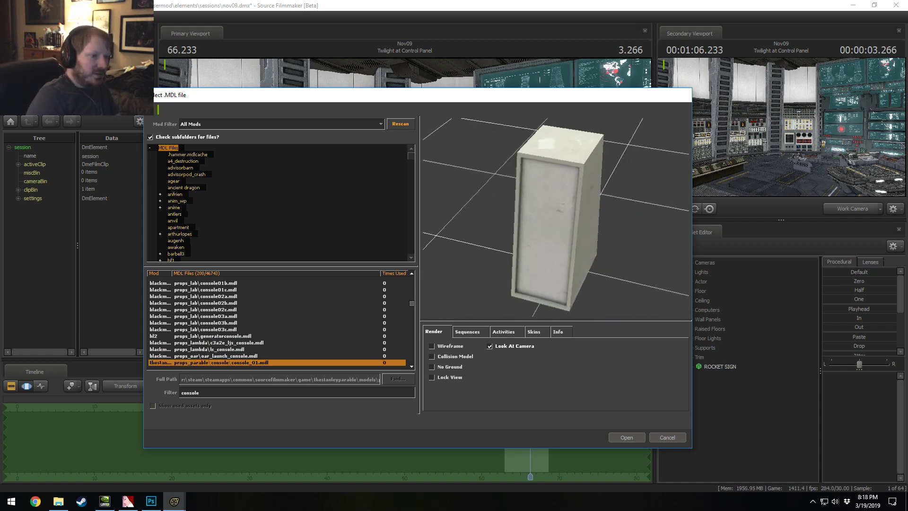
pyautogui.press('Down')
pyautogui.press('Down')
pyautogui.press('Down')
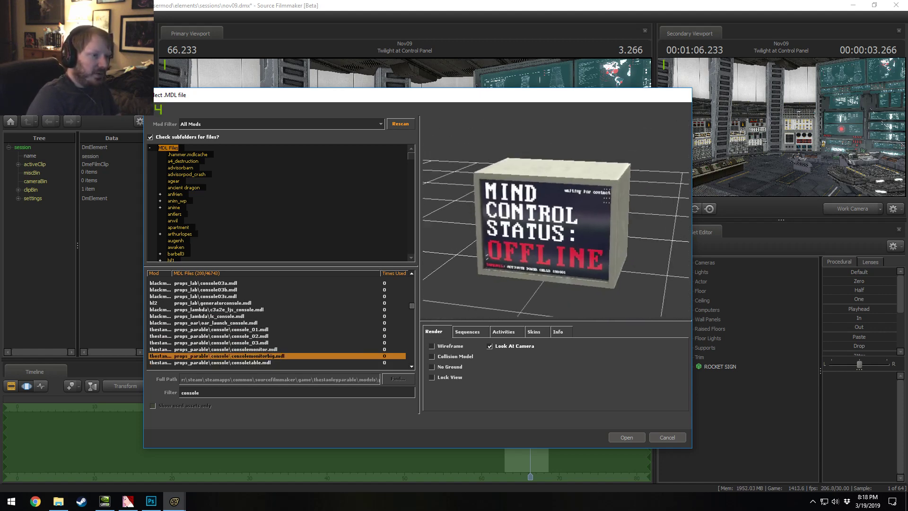
pyautogui.press('Down')
pyautogui.press('Up')
pyautogui.press('Up')
pyautogui.press('Up')
pyautogui.press('Up')
pyautogui.press('Up')
pyautogui.press('Up')
pyautogui.press('Up')
pyautogui.press('Up')
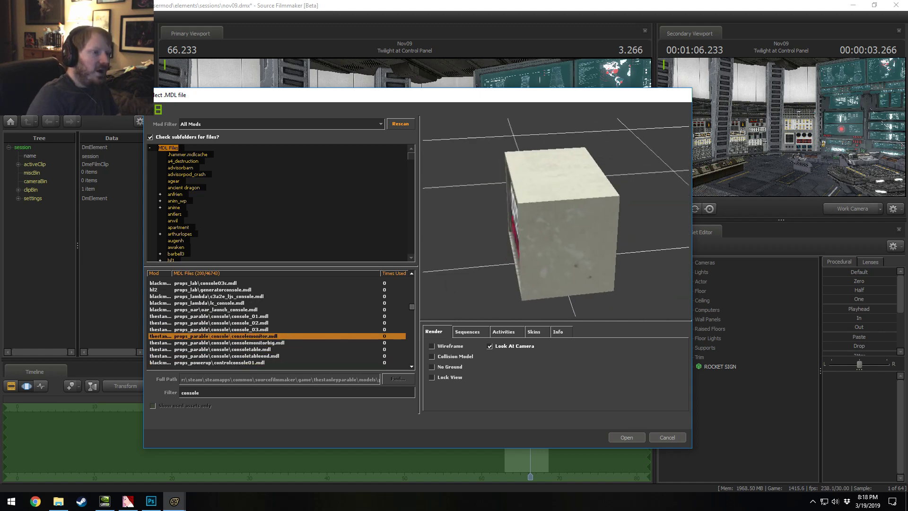
pyautogui.press('Down')
pyautogui.press('Down')
pyautogui.press('Down')
pyautogui.press('Down')
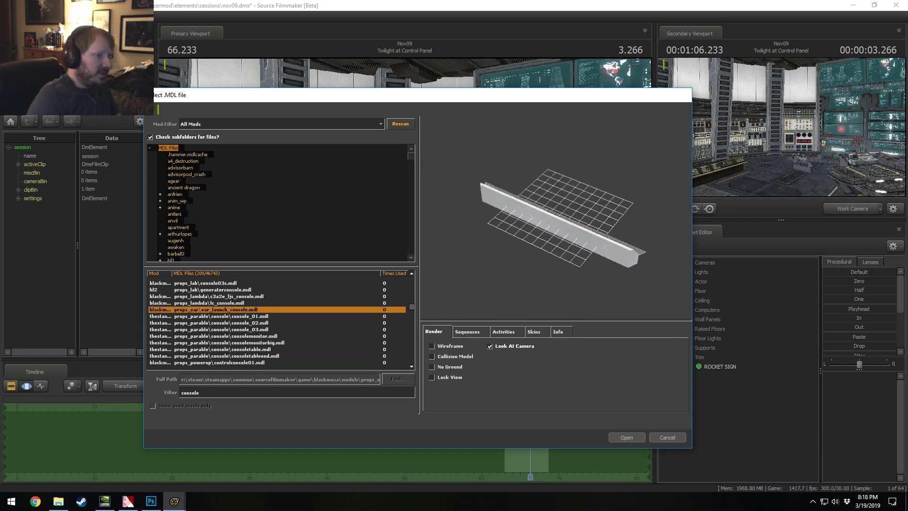
pyautogui.press('Down')
pyautogui.press('Up')
pyautogui.press('Up')
pyautogui.press('Up')
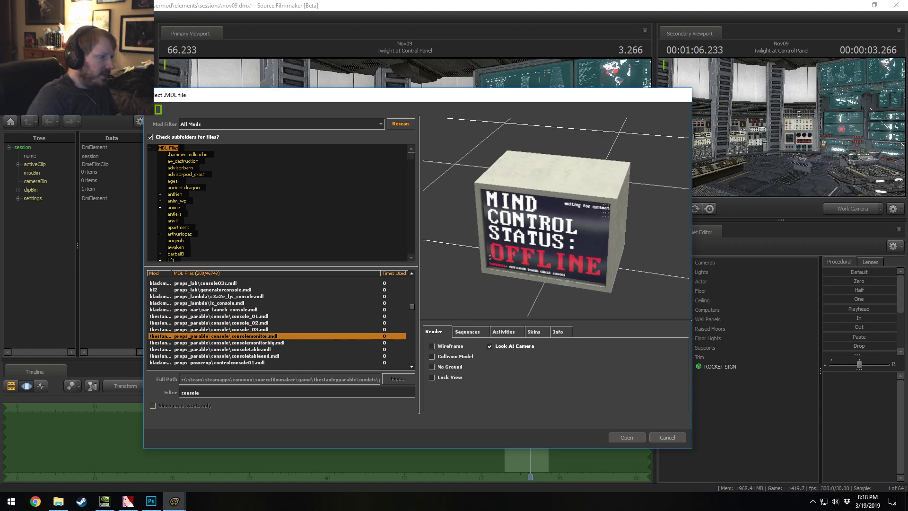
pyautogui.press('Up')
pyautogui.press('Down')
pyautogui.press('Down')
pyautogui.press('Down')
pyautogui.press('Down')
pyautogui.press('Down')
pyautogui.press('Down')
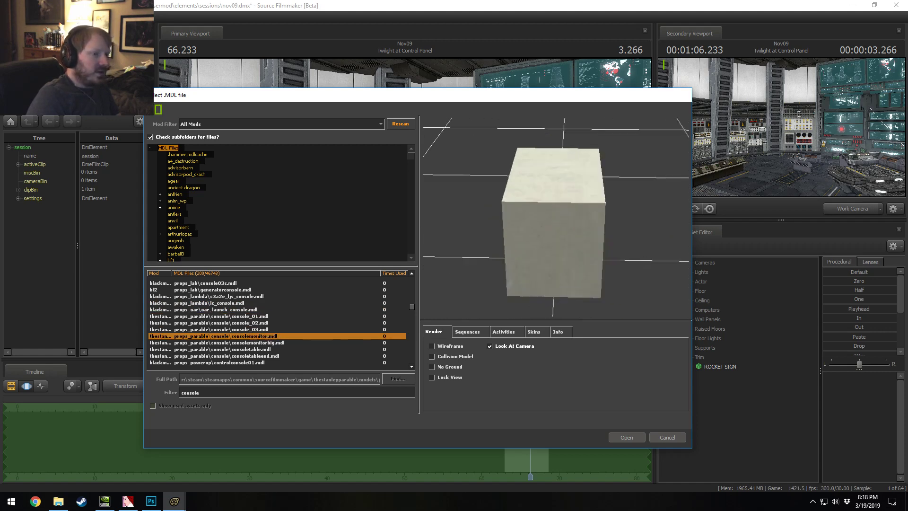
pyautogui.press('Down')
# Step: Compare the props_powerup models controlconsole01, lowerconsole01 and pu_gargkill_console, checking their shape and panel detail
pyautogui.moveTo(556, 209); pyautogui.dragTo(430, 218)
pyautogui.moveTo(613, 237); pyautogui.dragTo(613, 187, button='right')
pyautogui.press('Down')
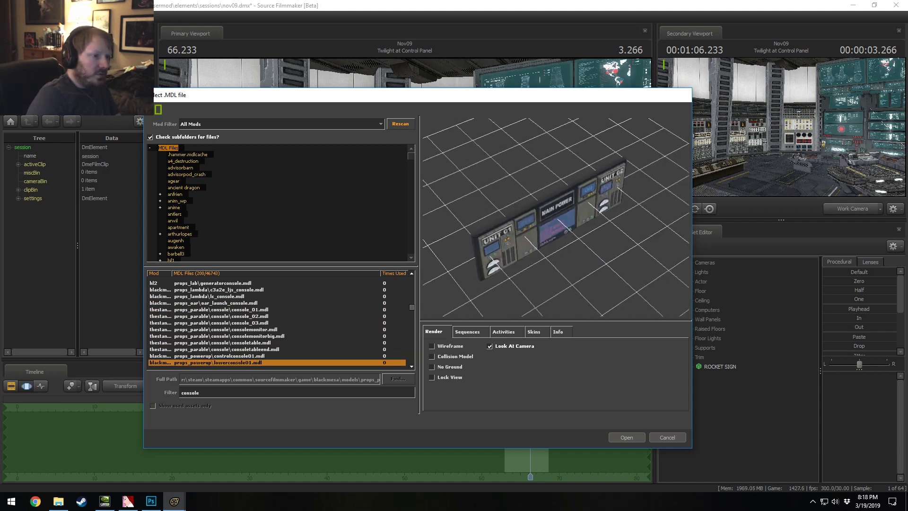
pyautogui.press('Down')
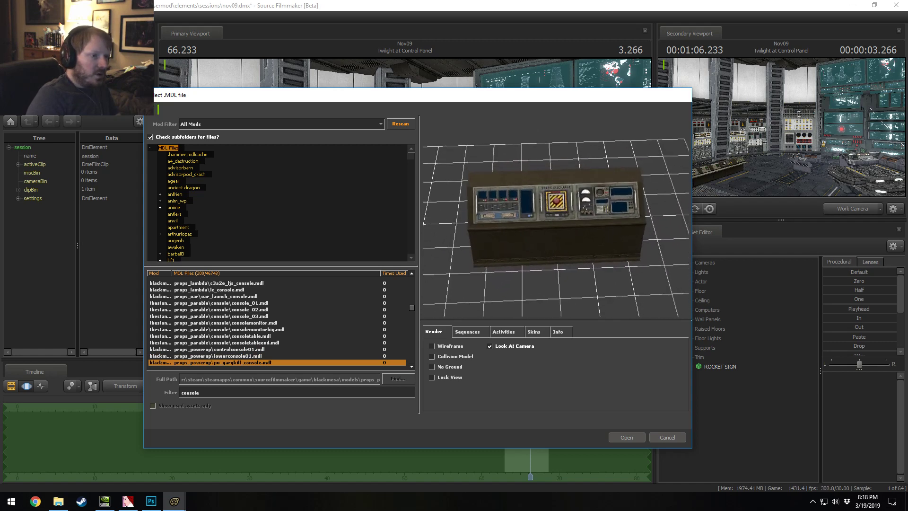
pyautogui.scroll(6, 556, 218)
pyautogui.scroll(-5, 586, 180)
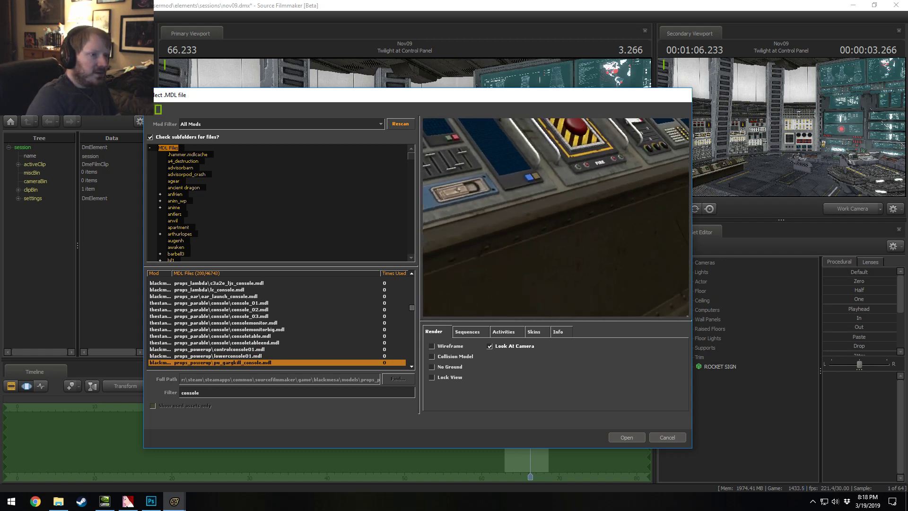
pyautogui.press('Up')
pyautogui.press('Up')
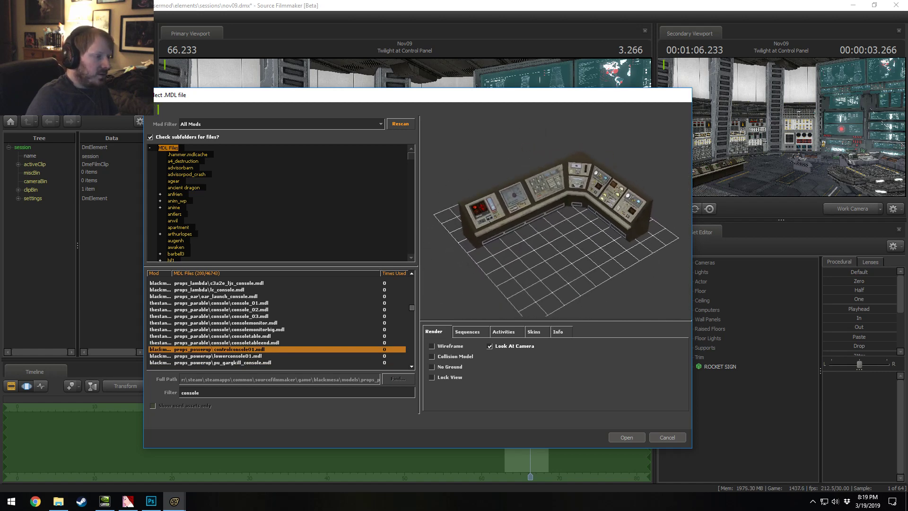
pyautogui.scroll(-2, 284, 336)
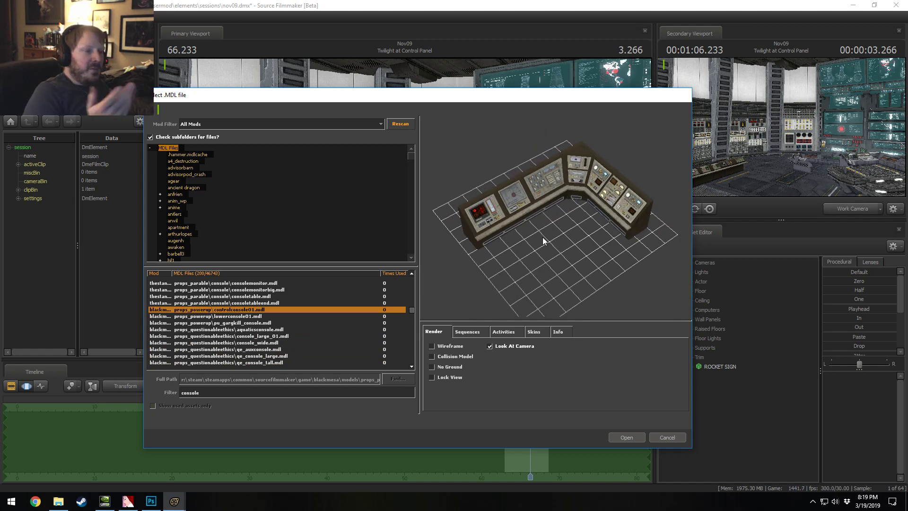
pyautogui.press('Down')
pyautogui.press('Up')
pyautogui.press('Up')
pyautogui.press('Down')
pyautogui.press('Down')
pyautogui.press('Down')
# Step: Examine the aquaticsconsole model in props_questionableethics from several angles and inspect its control panel up close
pyautogui.press('Down')
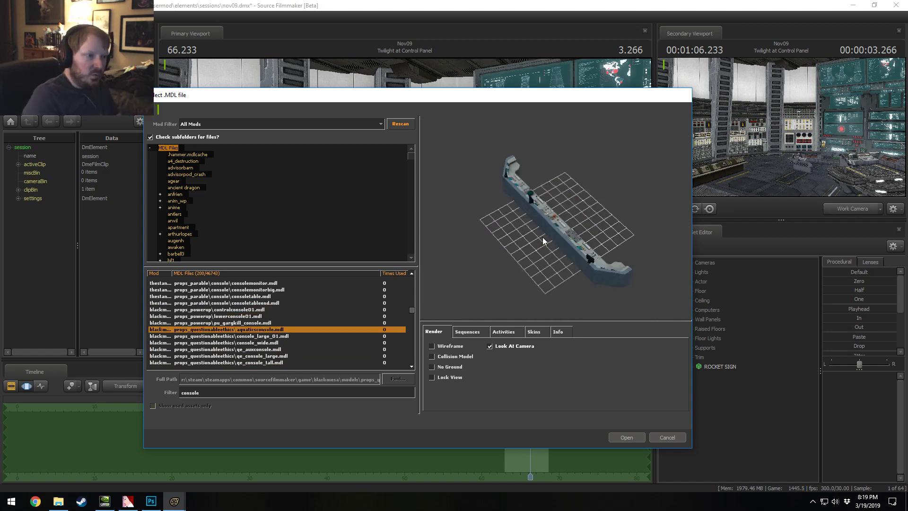
pyautogui.moveTo(540, 238); pyautogui.dragTo(469, 238)
pyautogui.moveTo(540, 238); pyautogui.dragTo(541, 203, button='right')
pyautogui.moveTo(540, 238); pyautogui.dragTo(502, 242)
pyautogui.press('Down')
pyautogui.press('Up')
pyautogui.scroll(8, 553, 216)
pyautogui.moveTo(615, 158); pyautogui.dragTo(601, 135)
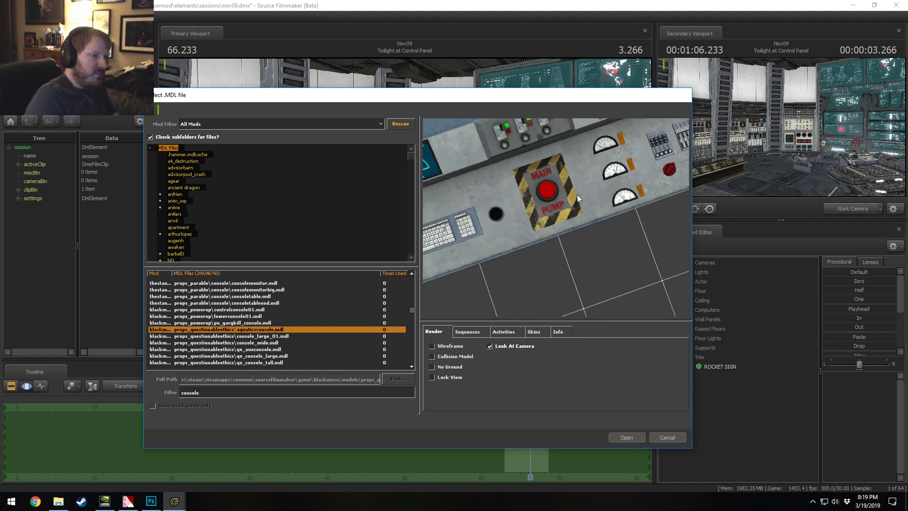
pyautogui.moveTo(555, 217); pyautogui.dragTo(556, 288, button='right')
# Step: Preview console_large_01, console_wide and qe_auxconsole, inspecting the auxiliary console's panel up close
pyautogui.press('Down')
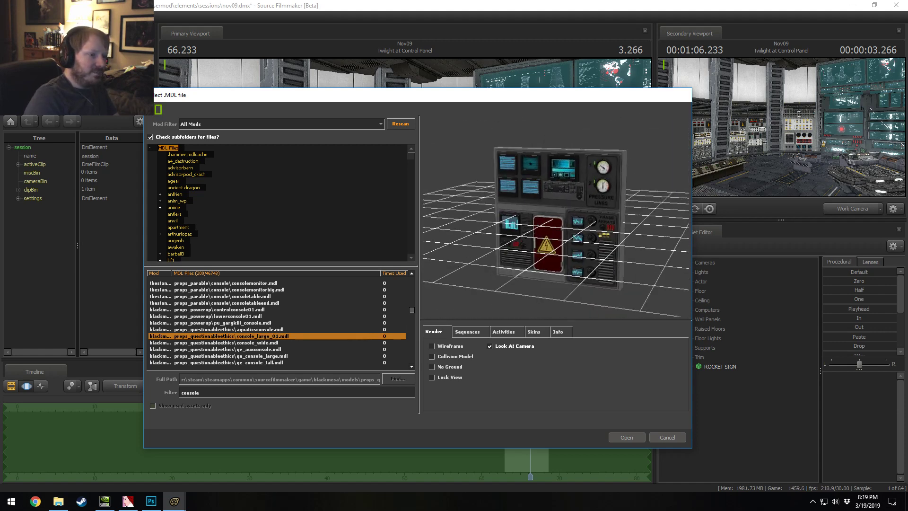
pyautogui.press('Down')
pyautogui.press('Up')
pyautogui.press('Down')
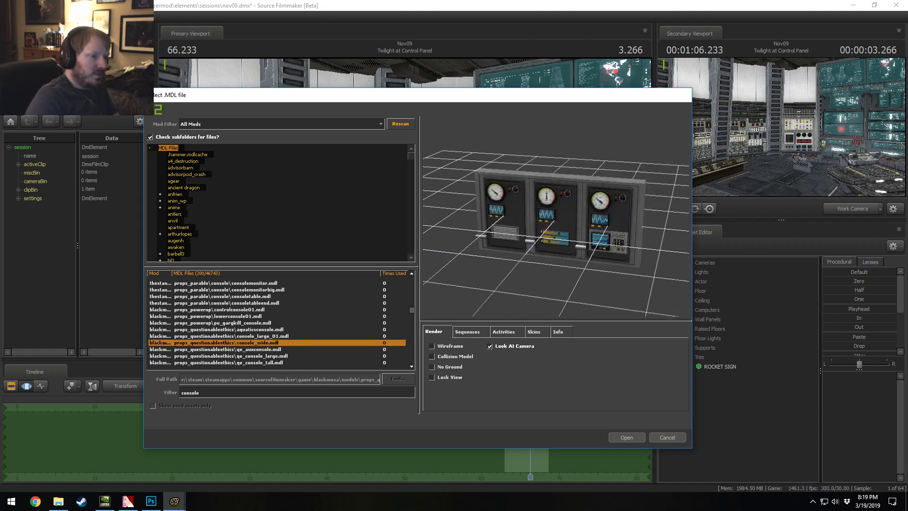
pyautogui.press('Down')
pyautogui.moveTo(556, 217); pyautogui.dragTo(589, 218)
pyautogui.moveTo(556, 217); pyautogui.dragTo(556, 176, button='right')
pyautogui.moveTo(555, 218); pyautogui.dragTo(565, 213)
pyautogui.scroll(-5, 557, 218)
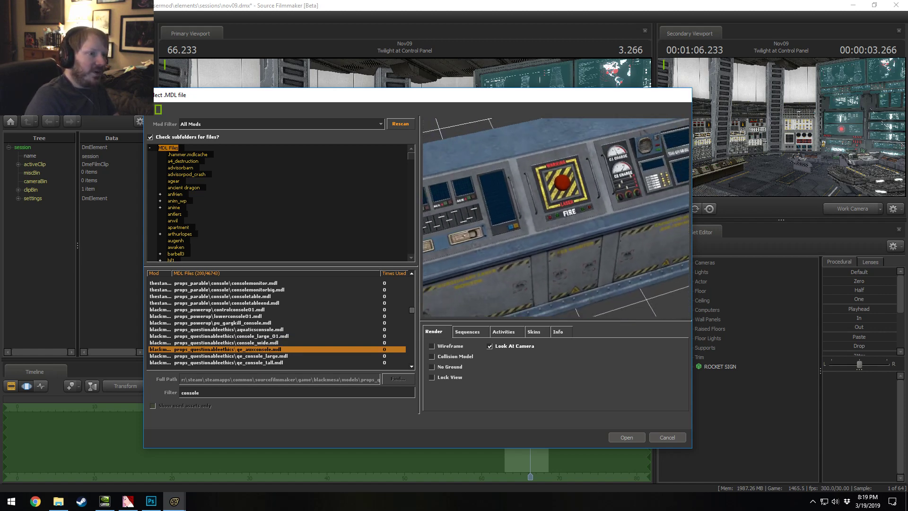
# Step: Check the remaining qe_console wall panels and load qe_eht_console.mdl from props_questionableethics into the scene
pyautogui.press('Down')
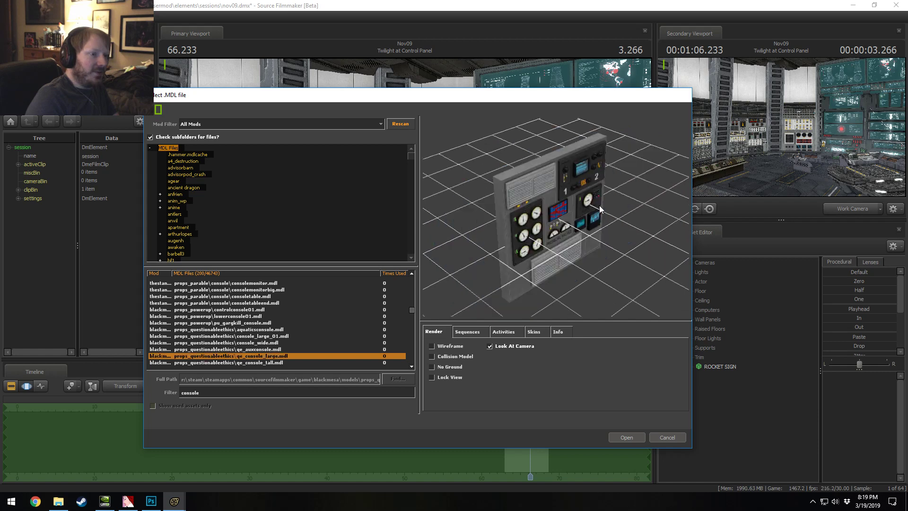
pyautogui.press('Down')
pyautogui.press('Down')
pyautogui.press('Down')
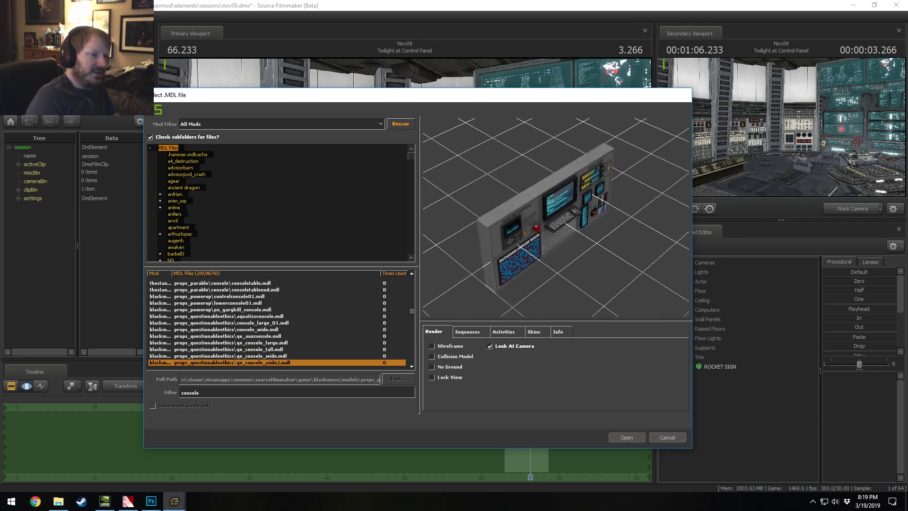
pyautogui.press('Down')
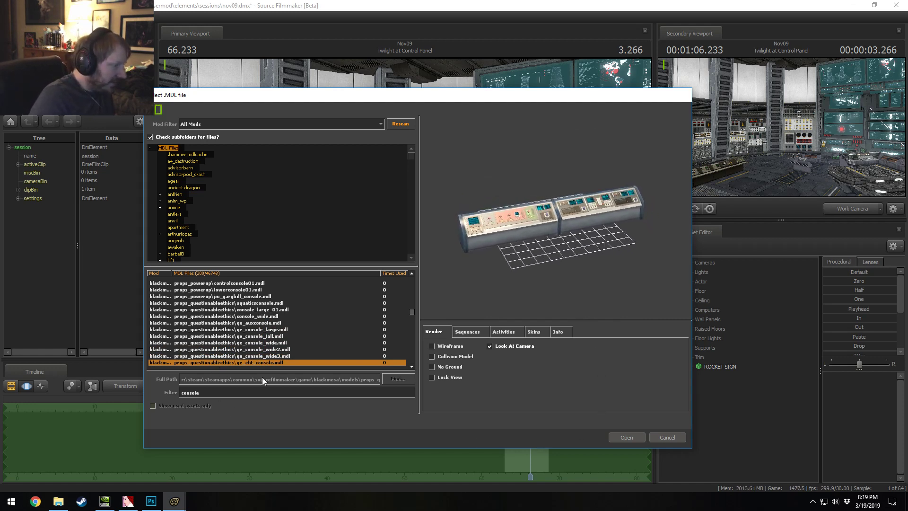
pyautogui.click(628, 437)
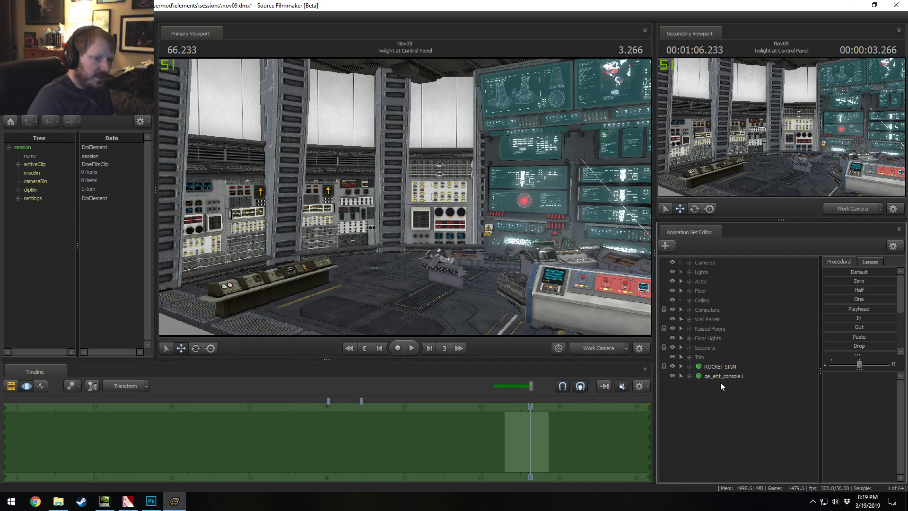
# Step: Move qe_eht_console1 across the floor beside the brown fuel consoles, with scene lighting switched off for visibility
pyautogui.rightClick(484, 254)
pyautogui.click(495, 271)
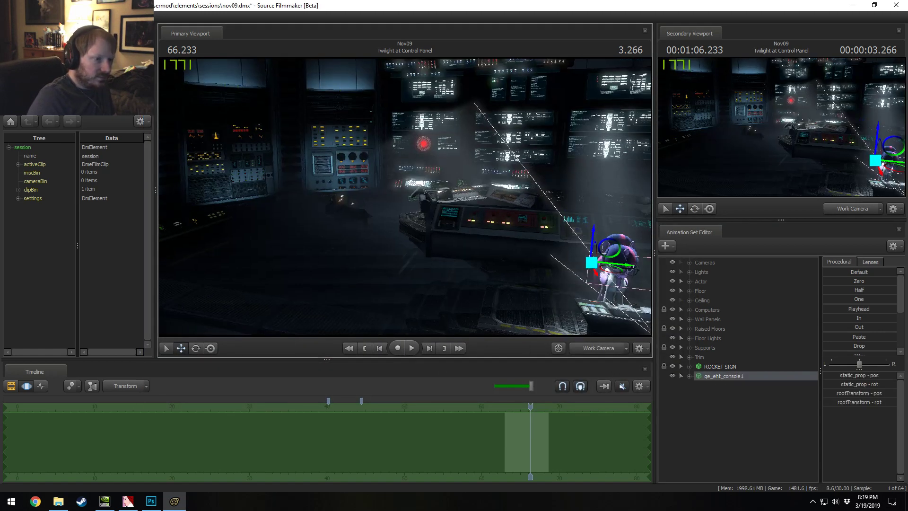
pyautogui.moveTo(561, 245); pyautogui.dragTo(274, 254)
pyautogui.rightClick(324, 225)
pyautogui.click(351, 240)
pyautogui.press('w')
pyautogui.moveTo(405, 196)
pyautogui.mouseDown()
pyautogui.moveTo(392, 240)
pyautogui.moveTo(331, 258)
pyautogui.moveTo(327, 293)
pyautogui.moveTo(405, 197)
pyautogui.mouseUp()
pyautogui.press('z')
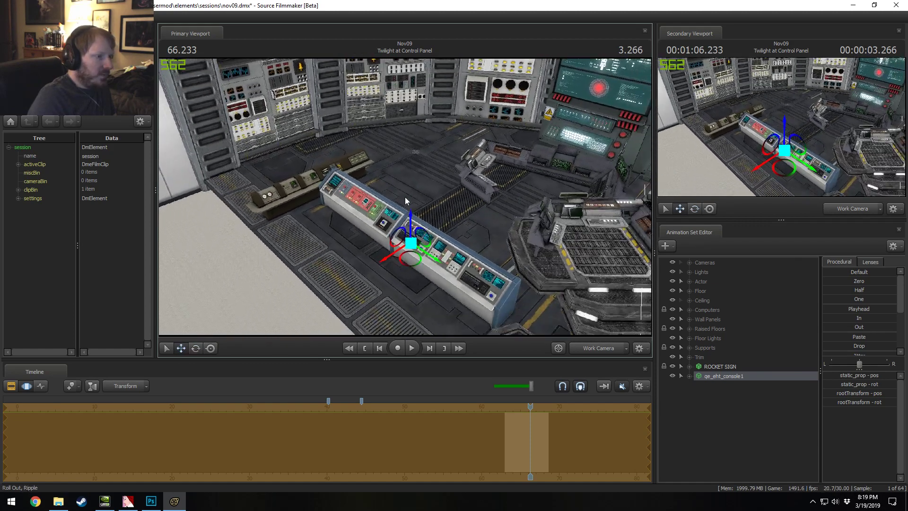
# Step: Rotate qe_eht_console1 to run parallel to the fuel consoles and slide it closer to them
pyautogui.press('e')
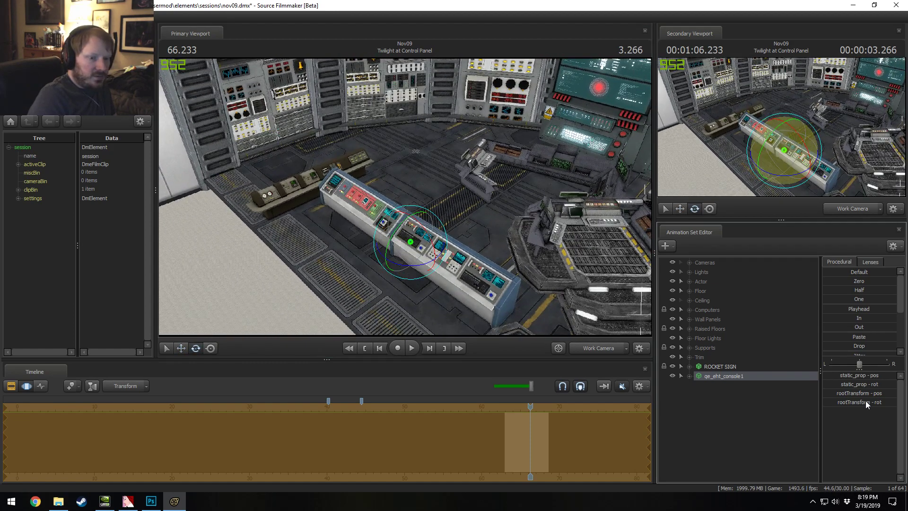
pyautogui.press('Return')
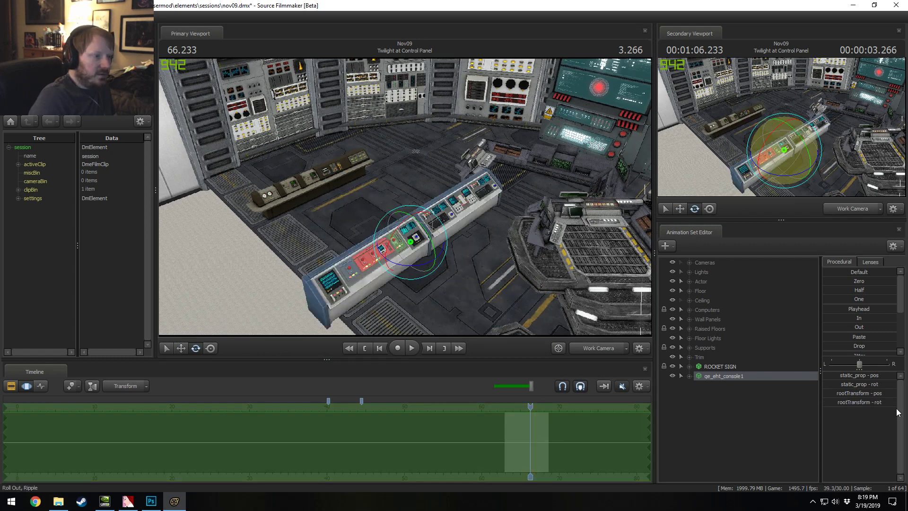
pyautogui.press('w')
pyautogui.moveTo(418, 263); pyautogui.dragTo(372, 237)
# Step: Check qe_eht_console1 under scene lighting, then shift it over the fuel consoles and lower it so their panels protrude
pyautogui.rightClick(409, 203)
pyautogui.click(449, 229)
pyautogui.press('w')
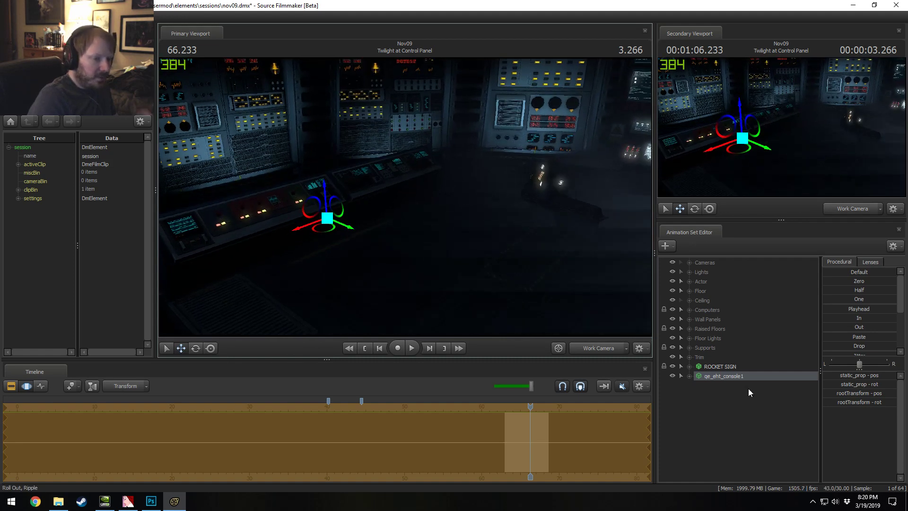
pyautogui.rightClick(505, 256)
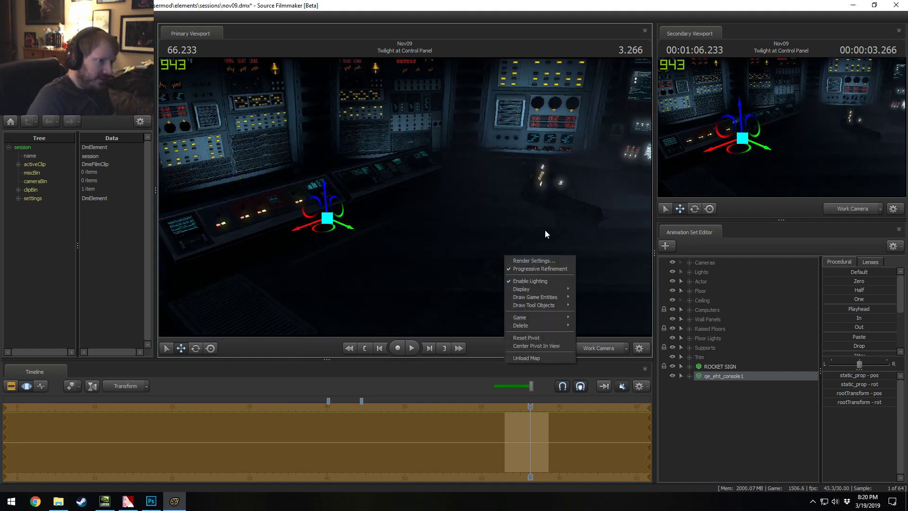
pyautogui.click(557, 281)
pyautogui.moveTo(448, 199); pyautogui.dragTo(388, 208)
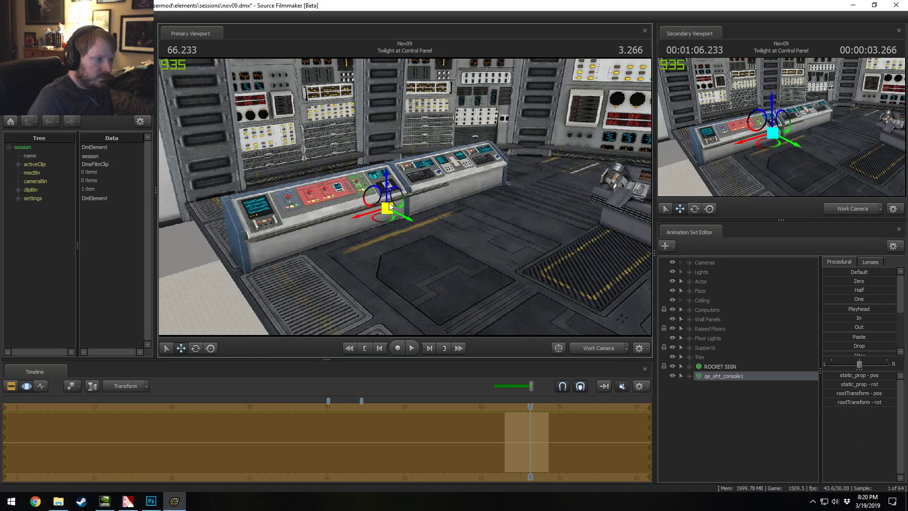
pyautogui.moveTo(386, 176); pyautogui.dragTo(385, 184)
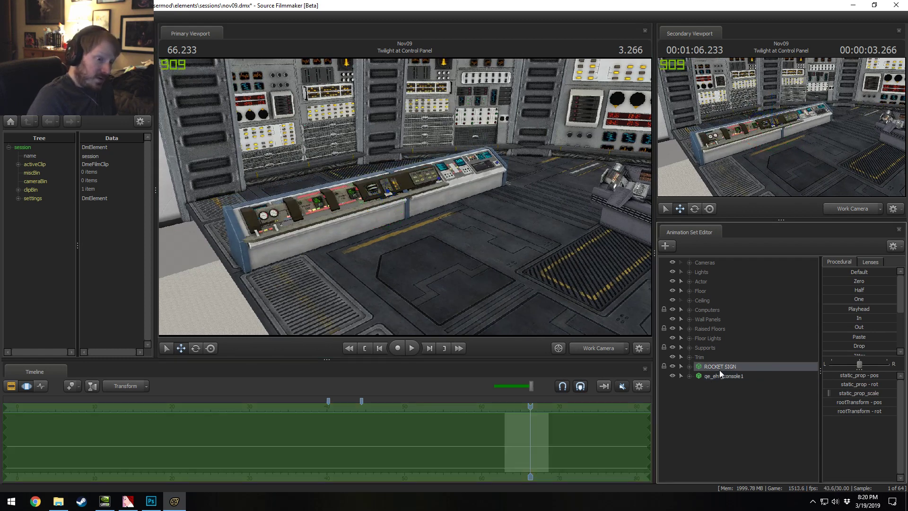
# Step: Copy qe_eht_console1, paste a duplicate into the scene and select the new animation set
pyautogui.rightClick(717, 373)
pyautogui.click(741, 241)
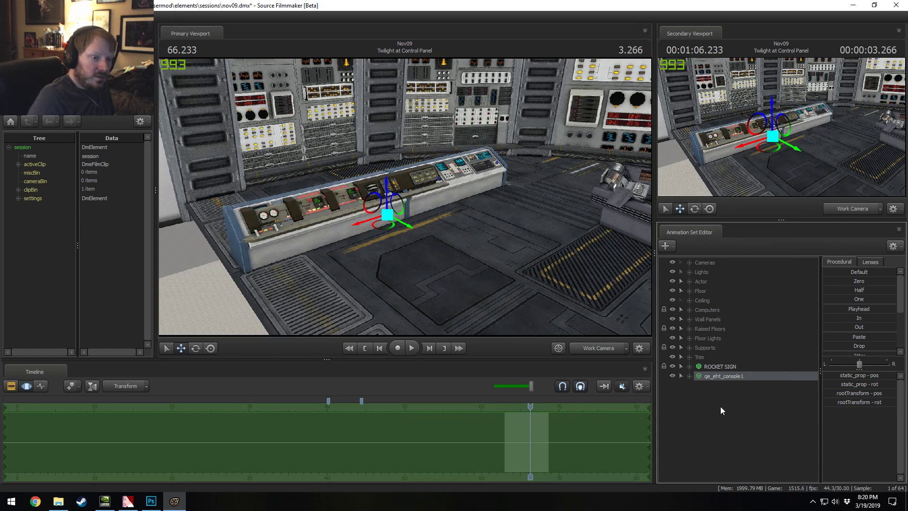
pyautogui.rightClick(721, 407)
pyautogui.click(737, 459)
pyautogui.rightClick(722, 388)
pyautogui.click(717, 388)
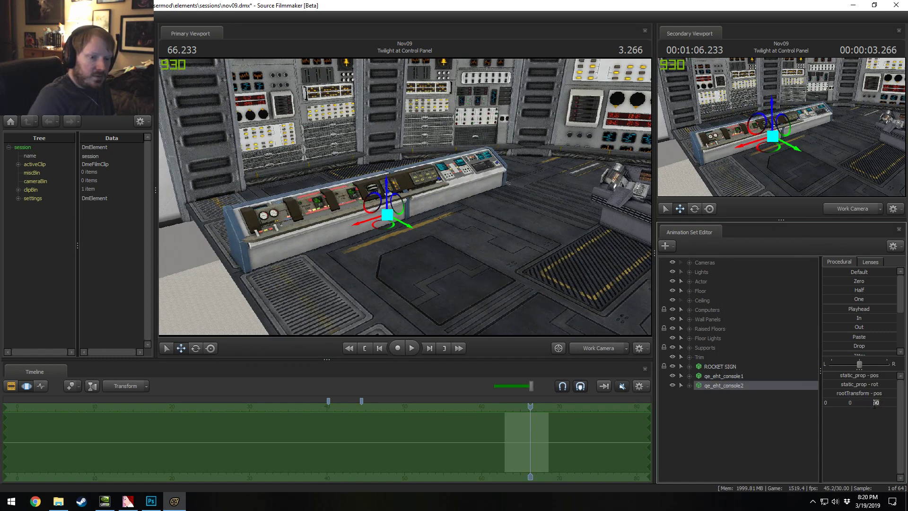
# Step: Adjust the rotation and position of the duplicated console to line it up with the original beside the wall panels
pyautogui.moveTo(595, 209); pyautogui.dragTo(408, 196)
pyautogui.moveTo(405, 197); pyautogui.dragTo(574, 135)
pyautogui.moveTo(404, 197); pyautogui.dragTo(525, 194)
pyautogui.moveTo(341, 258); pyautogui.dragTo(383, 215)
pyautogui.moveTo(463, 217)
pyautogui.mouseDown()
pyautogui.moveTo(452, 220)
pyautogui.moveTo(520, 237)
pyautogui.moveTo(474, 228)
pyautogui.mouseUp()
pyautogui.press('w')
pyautogui.moveTo(404, 196); pyautogui.dragTo(468, 241)
pyautogui.press('s')
pyautogui.moveTo(405, 196); pyautogui.dragTo(303, 185)
pyautogui.press('w')
pyautogui.moveTo(402, 230); pyautogui.dragTo(408, 195)
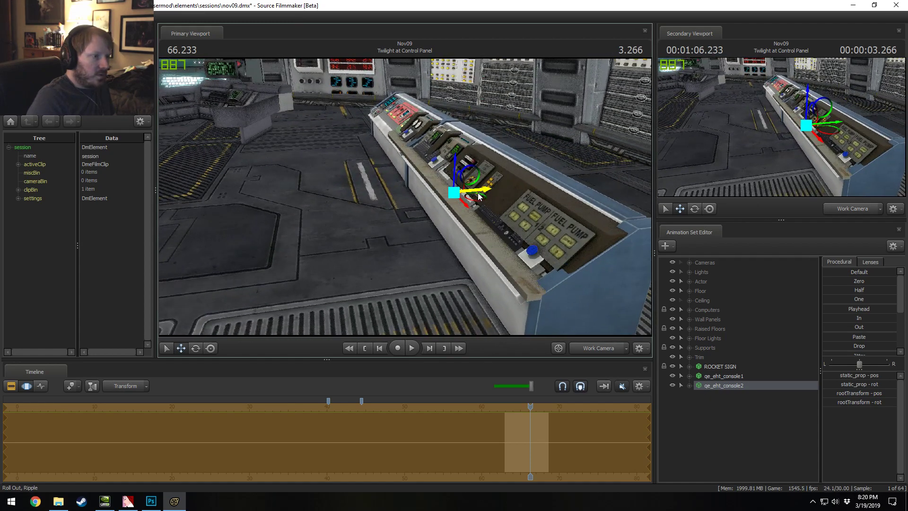
pyautogui.moveTo(412, 213); pyautogui.dragTo(404, 207)
# Step: Move both qe_eht_console animation sets into the Computers group and expand the group to reach its props
pyautogui.moveTo(717, 382); pyautogui.dragTo(711, 310)
pyautogui.click(690, 309)
pyautogui.scroll(-1, 716, 380)
pyautogui.scroll(-2, 717, 380)
# Step: Pull c1a4_fuelconsole2 out of the white console onto the open floor
pyautogui.click(739, 350)
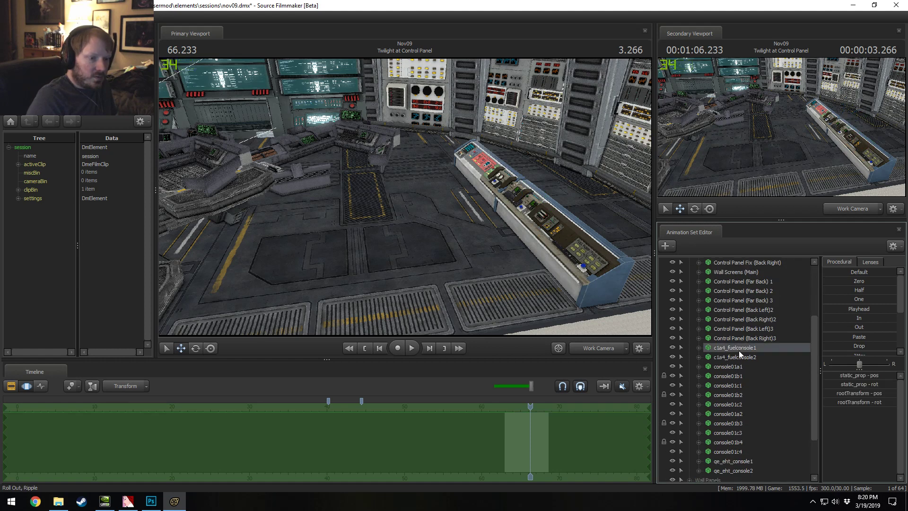
pyautogui.click(754, 357)
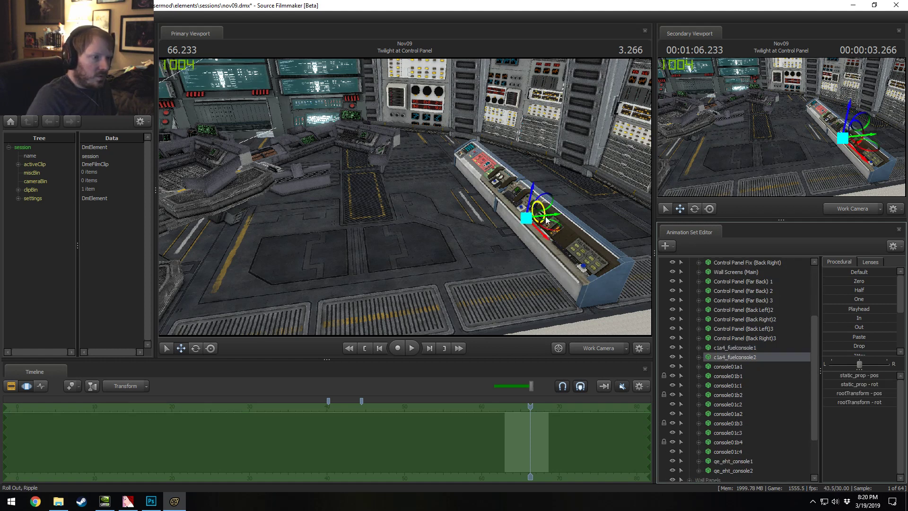
pyautogui.moveTo(546, 220); pyautogui.dragTo(444, 243)
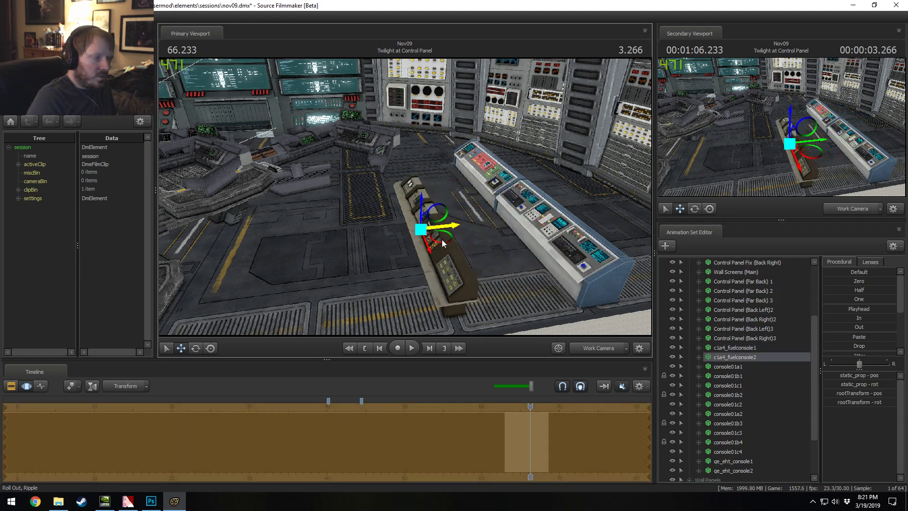
pyautogui.moveTo(499, 231); pyautogui.dragTo(397, 217)
# Step: Rotate c1a4_fuelconsole2 to 90 and place it along the floor edge, perpendicular to the white console
pyautogui.press('e')
pyautogui.click(864, 403)
pyautogui.moveTo(887, 405); pyautogui.dragTo(870, 403)
pyautogui.write('90')
pyautogui.press('Return')
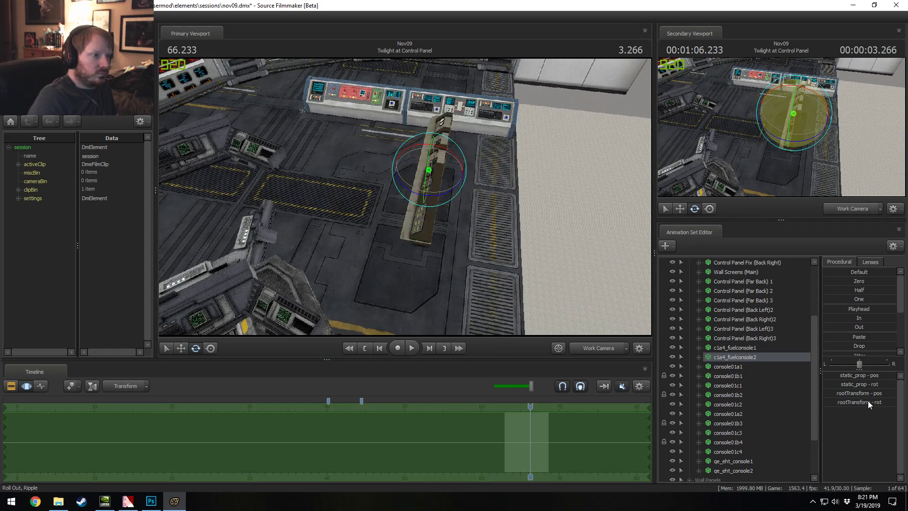
pyautogui.press('w')
pyautogui.moveTo(464, 187); pyautogui.dragTo(536, 194)
pyautogui.keyDown('alt'); pyautogui.moveTo(560, 266); pyautogui.dragTo(444, 230); pyautogui.keyUp('alt')
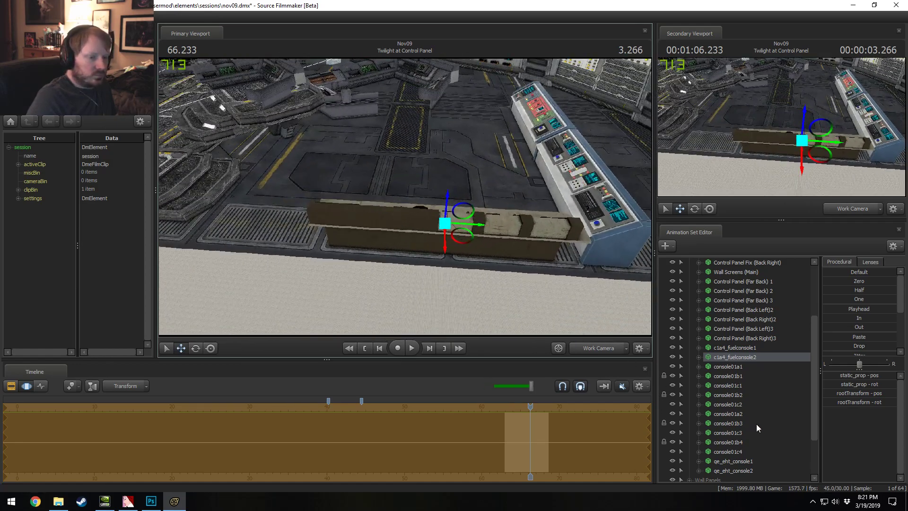
# Step: Adjust the root transform rotation of c1a4_fuelconsole1 to turn it perpendicular to the white console
pyautogui.click(738, 349)
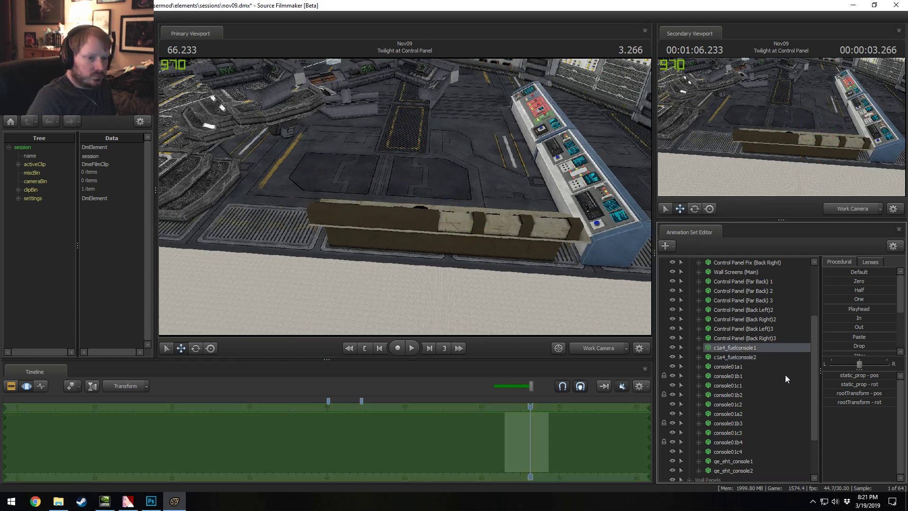
pyautogui.click(856, 401)
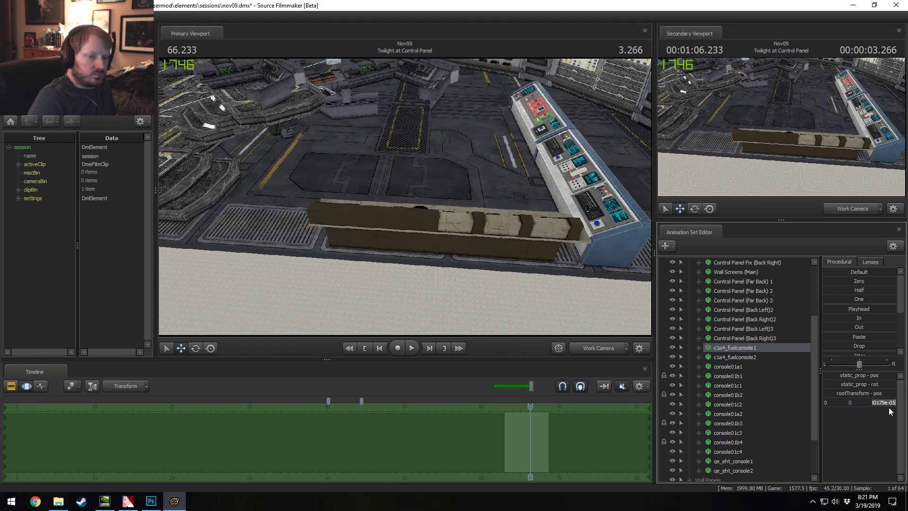
pyautogui.press('Return')
pyautogui.press('a')
pyautogui.moveTo(515, 220); pyautogui.dragTo(407, 197)
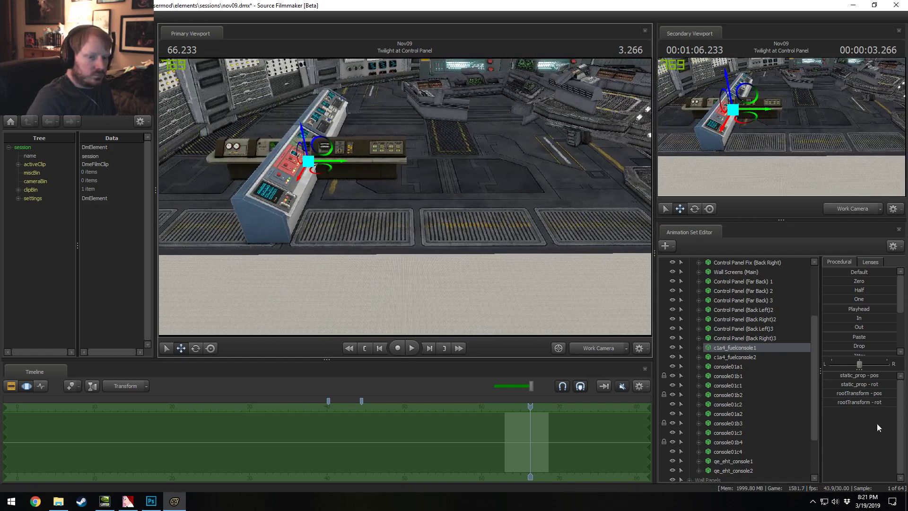
pyautogui.click(877, 403)
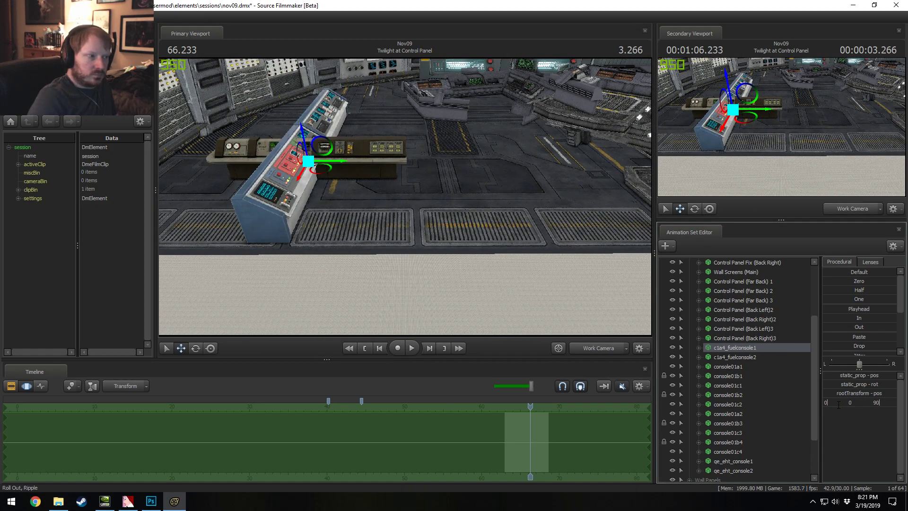
pyautogui.press('Return')
# Step: Move c1a4_fuelconsole1 along the floor edge beside the end of the white console
pyautogui.moveTo(158, 175); pyautogui.dragTo(399, 166)
pyautogui.moveTo(310, 161); pyautogui.dragTo(387, 255)
pyautogui.keyDown('alt'); pyautogui.moveTo(351, 303); pyautogui.dragTo(455, 236); pyautogui.keyUp('alt')
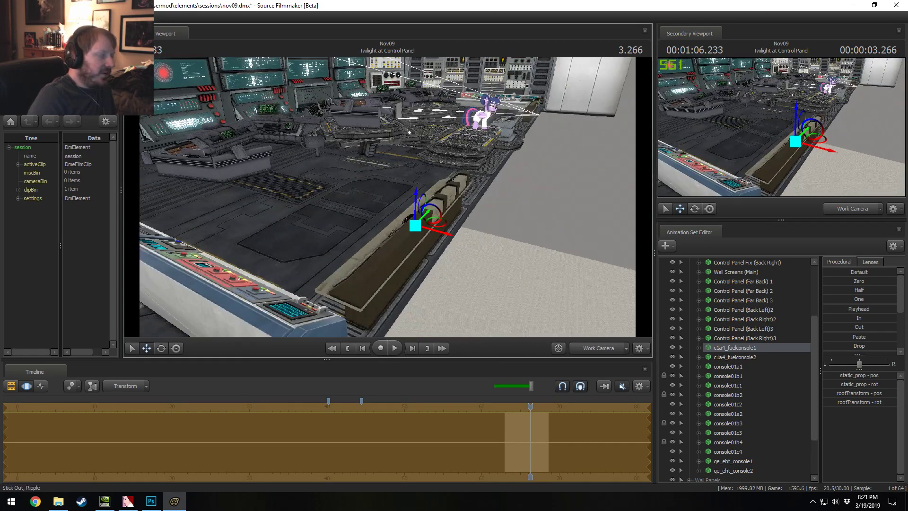
pyautogui.moveTo(382, 137); pyautogui.dragTo(388, 202)
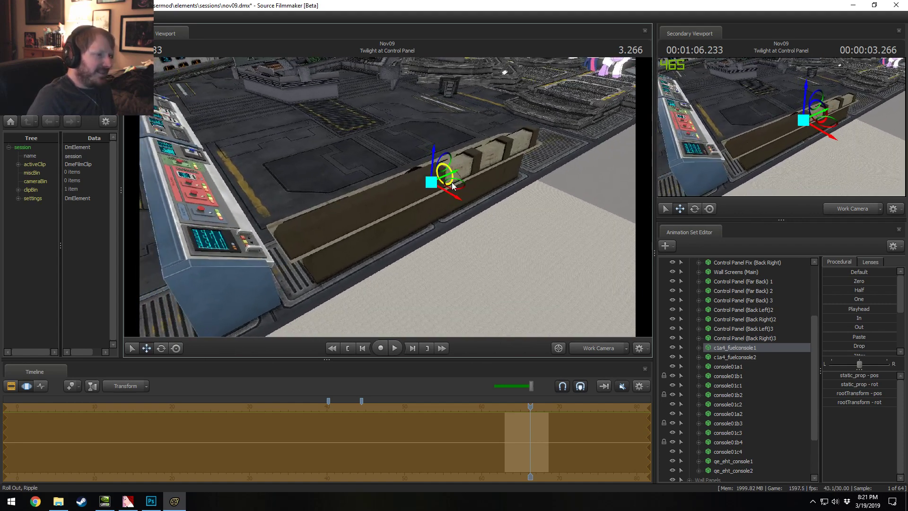
pyautogui.moveTo(456, 173); pyautogui.dragTo(430, 190)
pyautogui.press('s')
pyautogui.press('d')
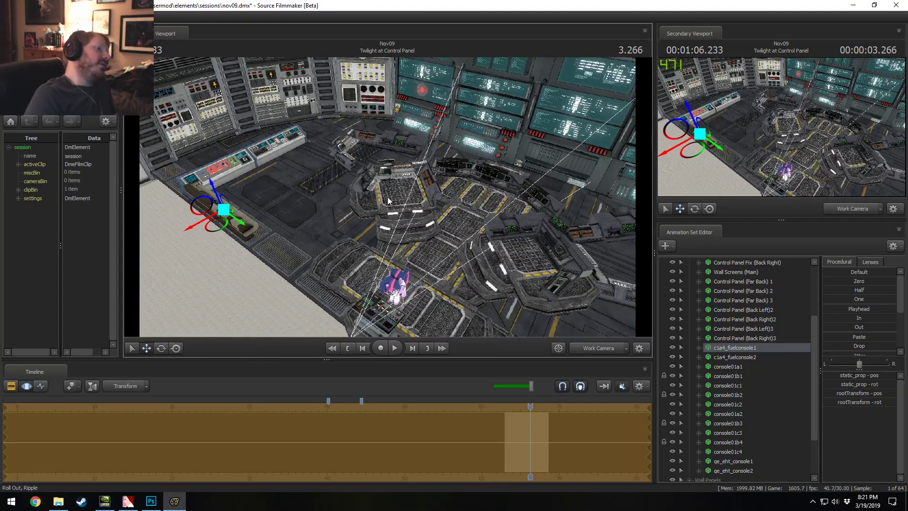
# Step: Undo the moves and rotations of both fuel consoles
pyautogui.hotkey('ctrl', 'z')
pyautogui.hotkey('ctrl', 'z')
pyautogui.hotkey('ctrl', 'z')
pyautogui.hotkey('ctrl', 'z')
pyautogui.hotkey('ctrl', 'z')
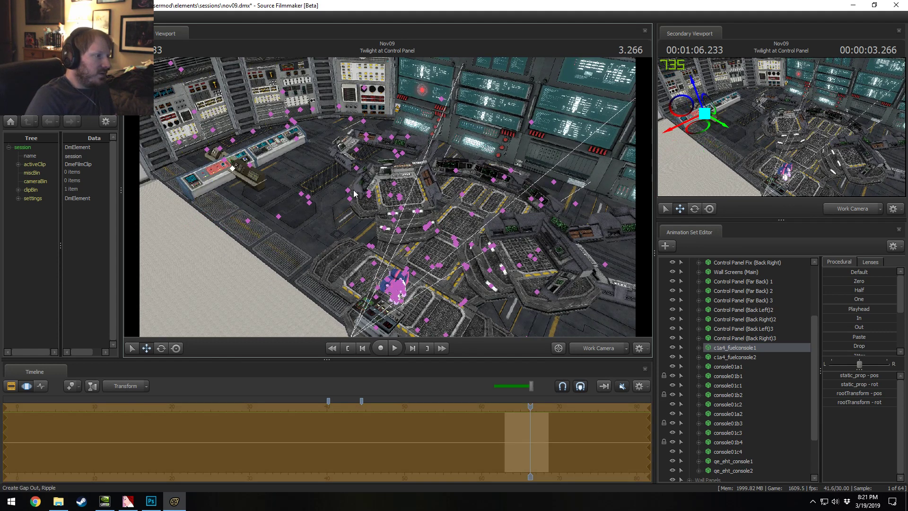
pyautogui.hotkey('ctrl', 'z')
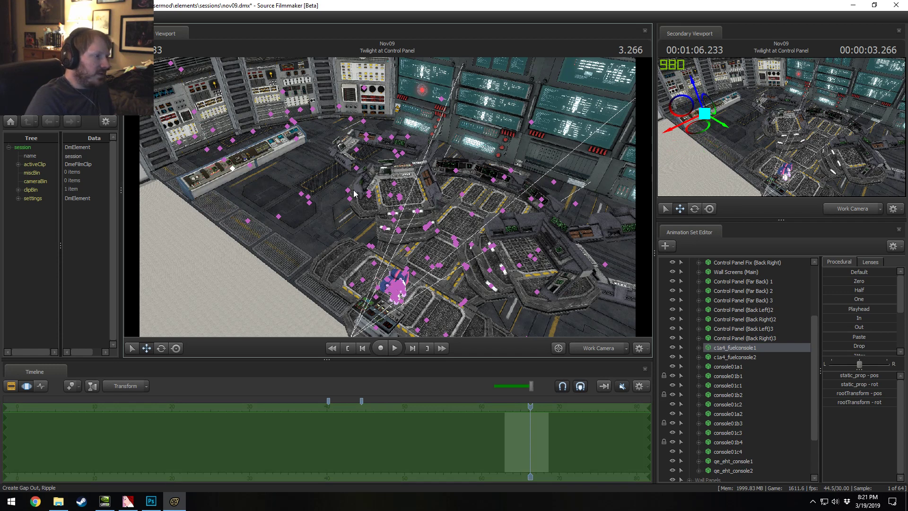
pyautogui.hotkey('ctrl', 'z')
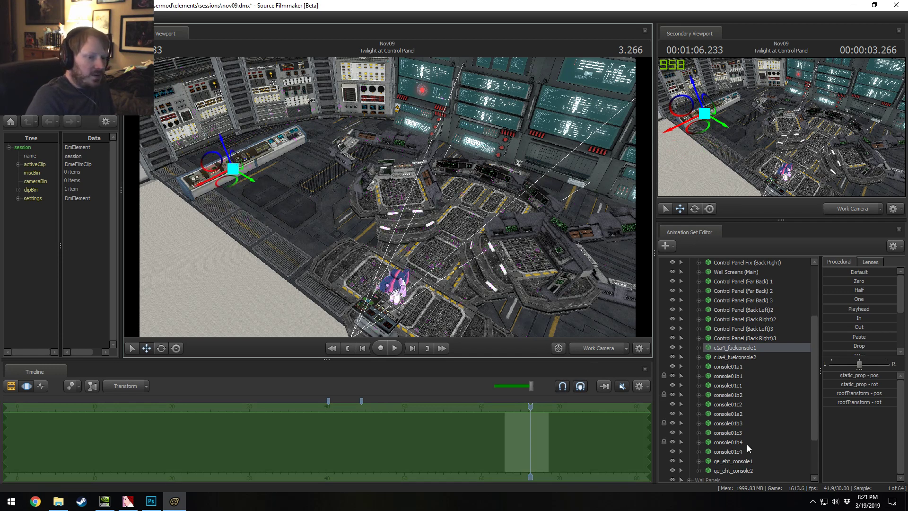
# Step: Copy qe_eht_console1 from the Computers group, paste a duplicate outside the group and select it
pyautogui.scroll(-2, 752, 443)
pyautogui.click(750, 405)
pyautogui.rightClick(750, 405)
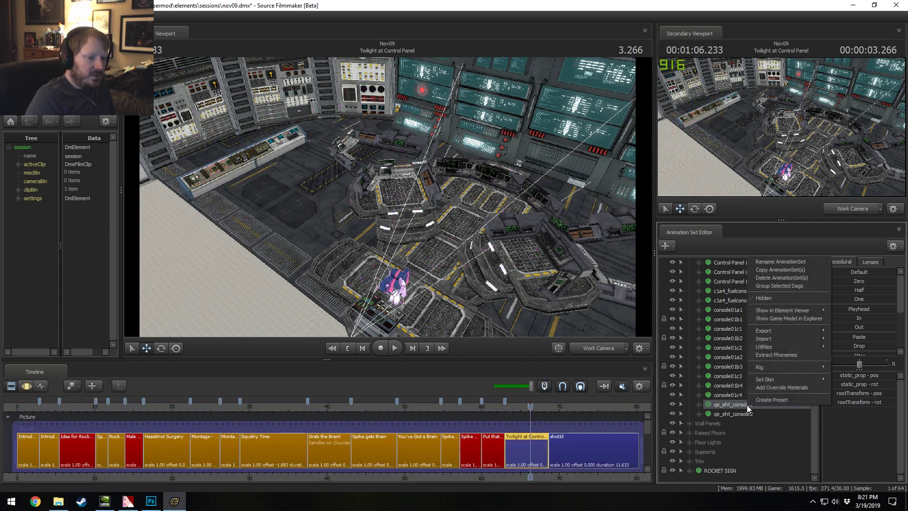
pyautogui.click(778, 278)
pyautogui.scroll(5, 681, 308)
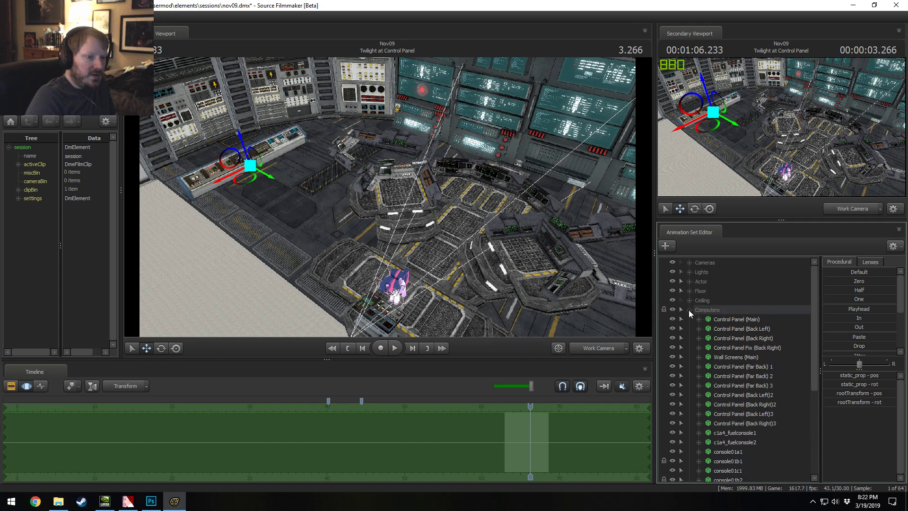
pyautogui.click(689, 310)
pyautogui.rightClick(709, 410)
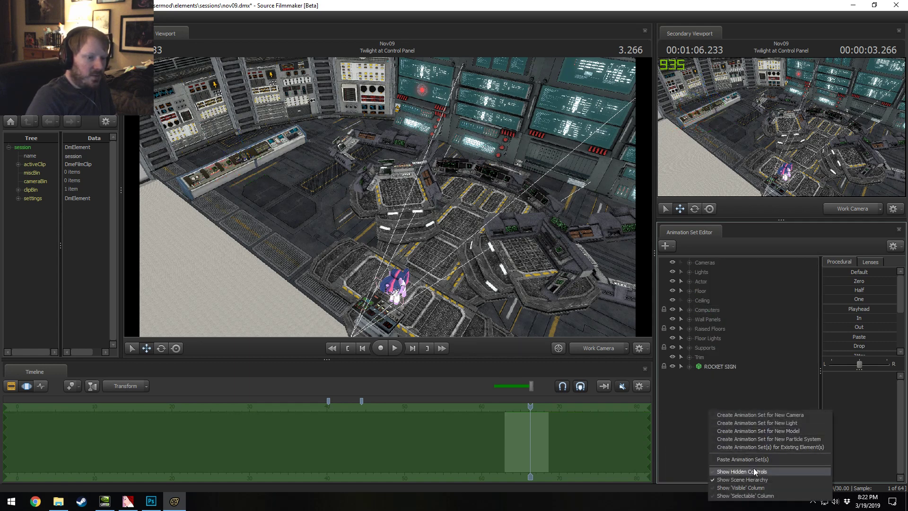
pyautogui.click(743, 459)
pyautogui.click(722, 376)
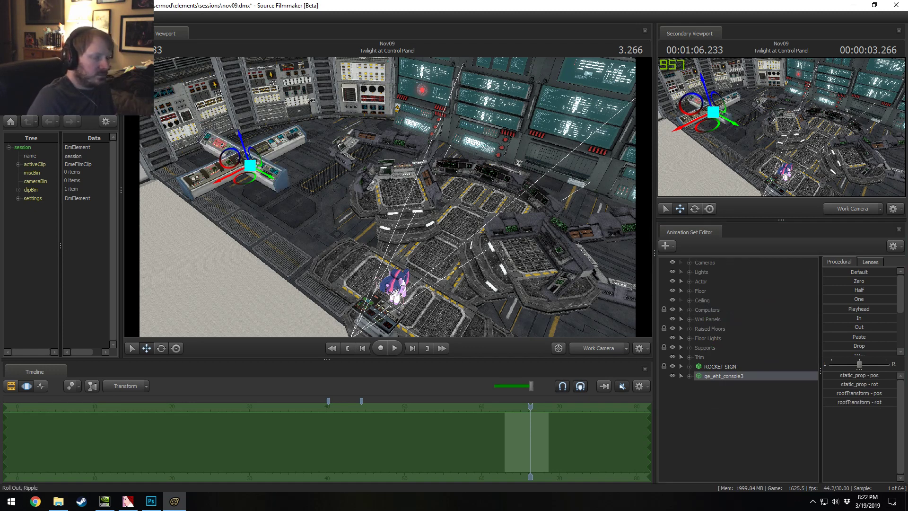
# Step: Rotate qe_eht_console3 to face the room and place it along the floor edge, perpendicular to the first console
pyautogui.doubleClick(879, 402)
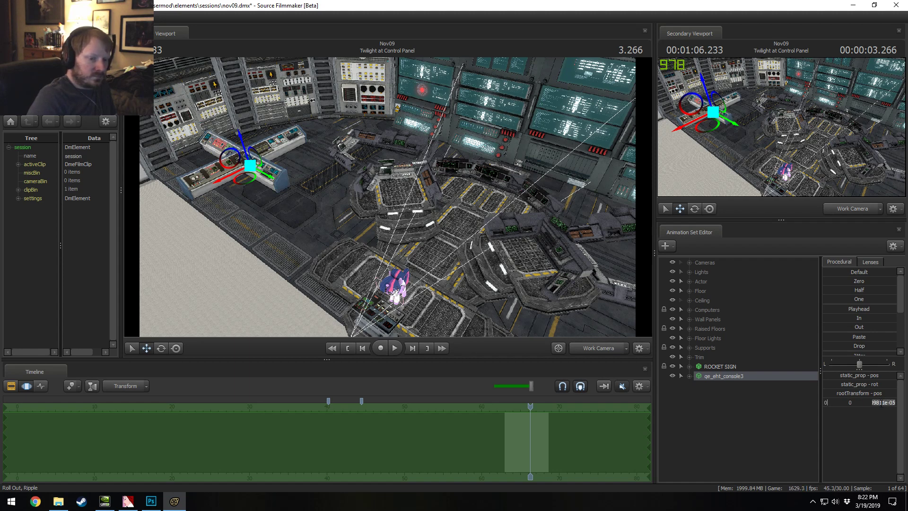
pyautogui.press('Return')
pyautogui.moveTo(252, 186); pyautogui.dragTo(199, 246)
pyautogui.press('w')
pyautogui.press('w')
pyautogui.press('a')
pyautogui.moveTo(437, 220)
pyautogui.keyDown('alt'); pyautogui.mouseDown()
pyautogui.moveTo(478, 194)
pyautogui.moveTo(458, 215)
pyautogui.moveTo(436, 220)
pyautogui.mouseUp(); pyautogui.keyUp('alt')
pyautogui.moveTo(517, 235); pyautogui.dragTo(516, 235)
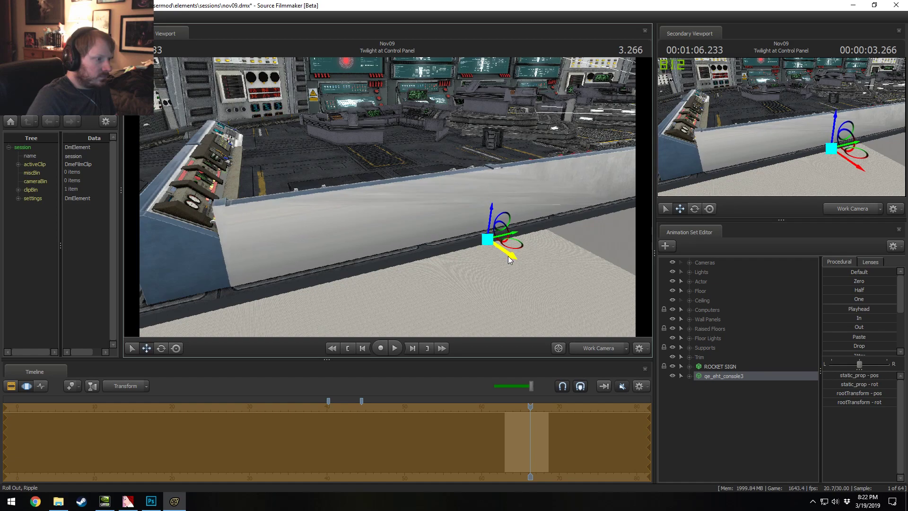
pyautogui.moveTo(408, 208)
pyautogui.keyDown('alt'); pyautogui.mouseDown()
pyautogui.moveTo(411, 246)
pyautogui.moveTo(468, 251)
pyautogui.moveTo(409, 208)
pyautogui.mouseUp(); pyautogui.keyUp('alt')
pyautogui.moveTo(455, 166); pyautogui.dragTo(390, 202)
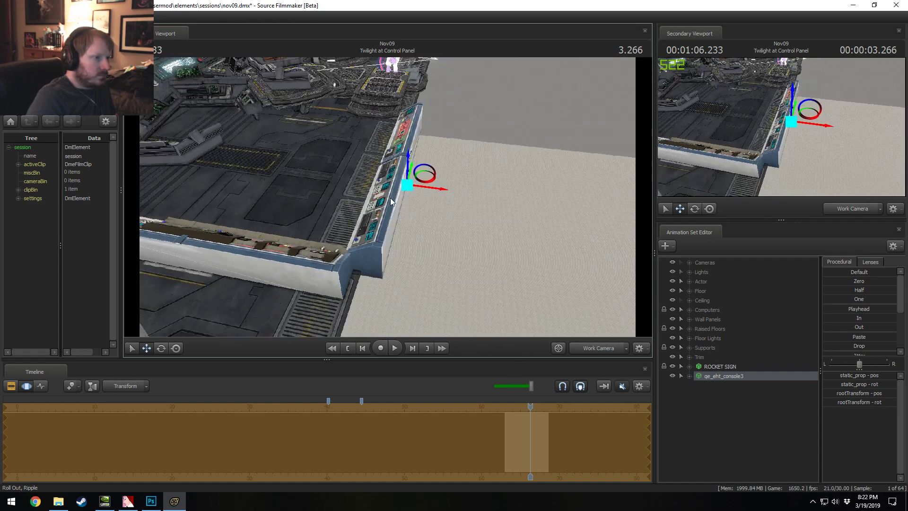
# Step: Copy qe_eht_console3 and paste another duplicate of it into the scene
pyautogui.rightClick(719, 374)
pyautogui.click(746, 245)
pyautogui.rightClick(732, 413)
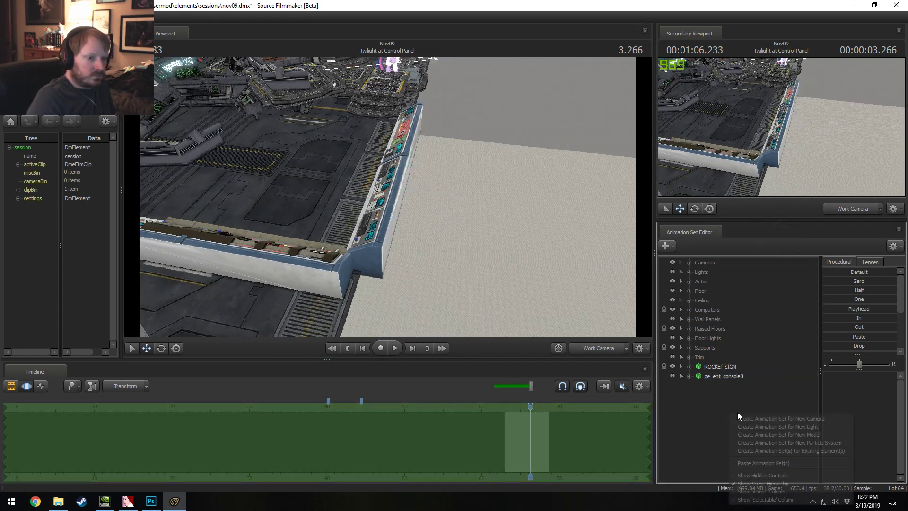
pyautogui.click(753, 464)
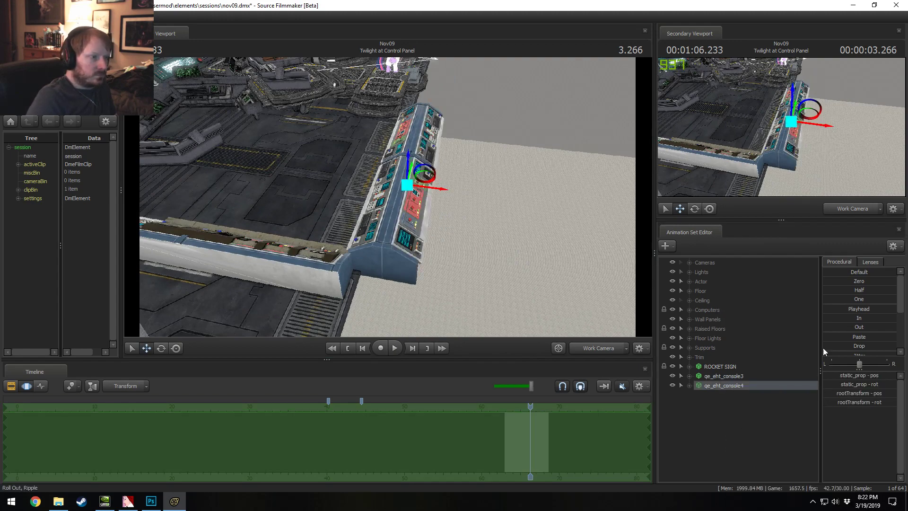
# Step: Copy qe_eht_console3 and qe_eht_console4 together and paste duplicates of both into the scene
pyautogui.keyDown('alt'); pyautogui.moveTo(438, 246); pyautogui.dragTo(593, 295); pyautogui.keyUp('alt')
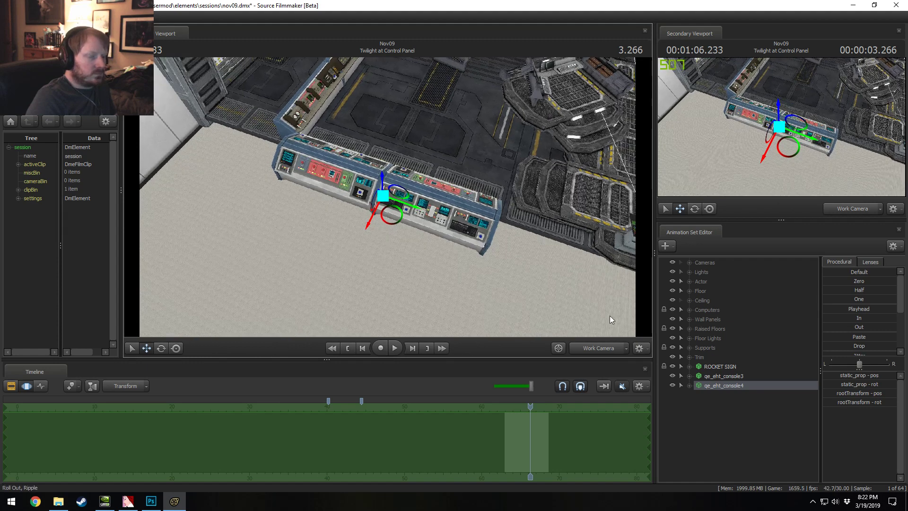
pyautogui.keyDown('ctrl'); pyautogui.click(728, 378); pyautogui.keyUp('ctrl')
pyautogui.rightClick(728, 379)
pyautogui.click(755, 243)
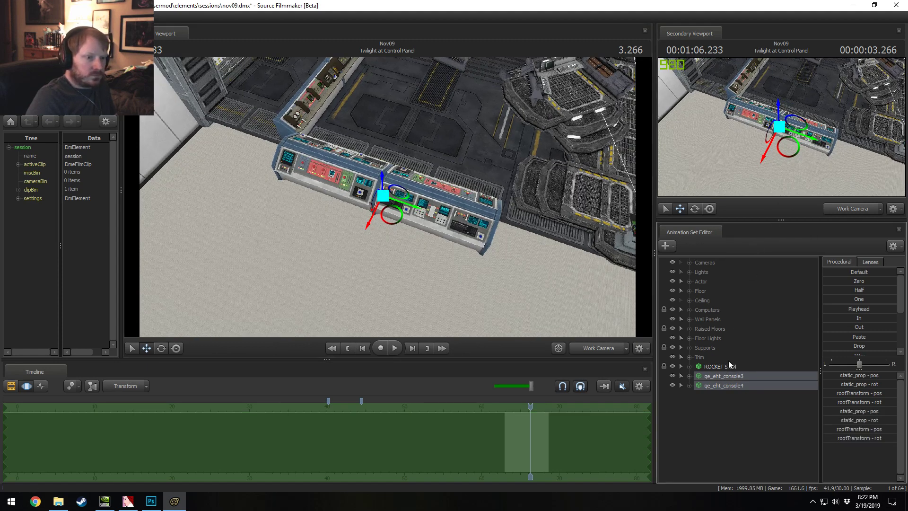
pyautogui.rightClick(724, 419)
pyautogui.click(758, 468)
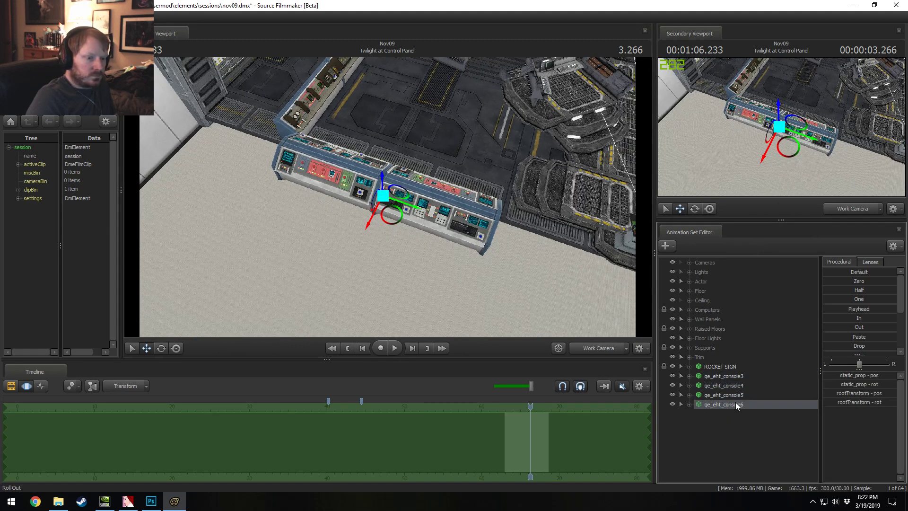
# Step: Move the two new qe_eht_console duplicates along the floor edge to the matching spot on the opposite side of the room
pyautogui.moveTo(411, 205); pyautogui.dragTo(605, 256)
pyautogui.moveTo(373, 246); pyautogui.dragTo(571, 270)
pyautogui.moveTo(459, 273); pyautogui.dragTo(650, 333)
pyautogui.press('w')
pyautogui.press('z')
pyautogui.press('d')
# Step: Select c1a4_fuelconsole1 in the Computers group and move it away from the side consoles onto the open floor
pyautogui.click(708, 376)
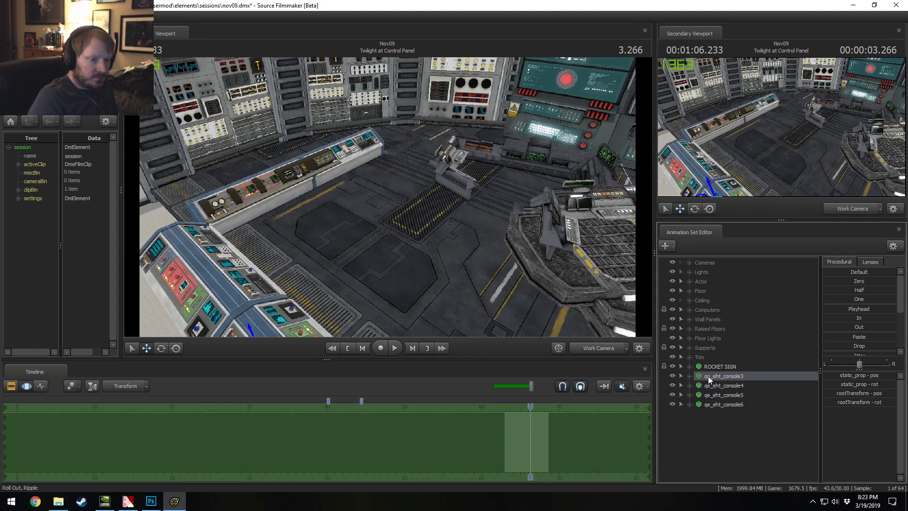
pyautogui.click(704, 310)
pyautogui.click(690, 310)
pyautogui.scroll(-2, 724, 377)
pyautogui.scroll(-3, 724, 378)
pyautogui.click(751, 283)
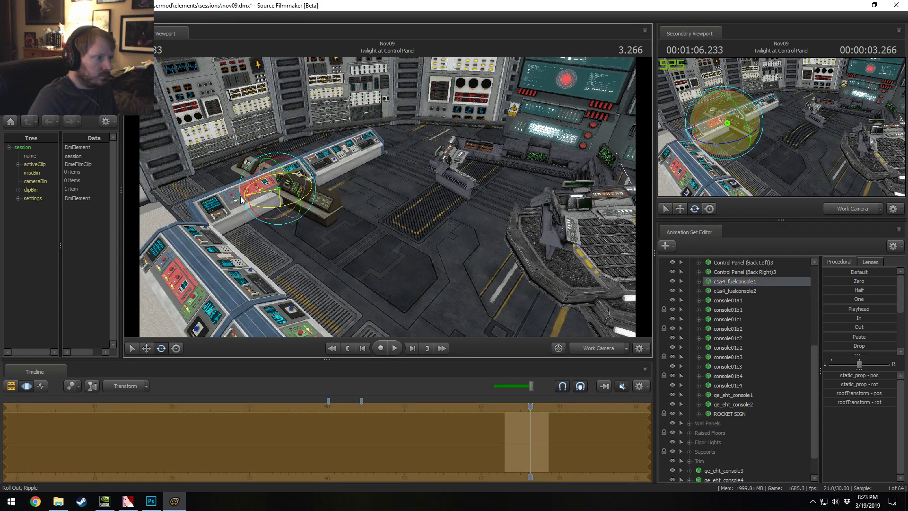
pyautogui.press('w')
pyautogui.moveTo(263, 203); pyautogui.dragTo(384, 251)
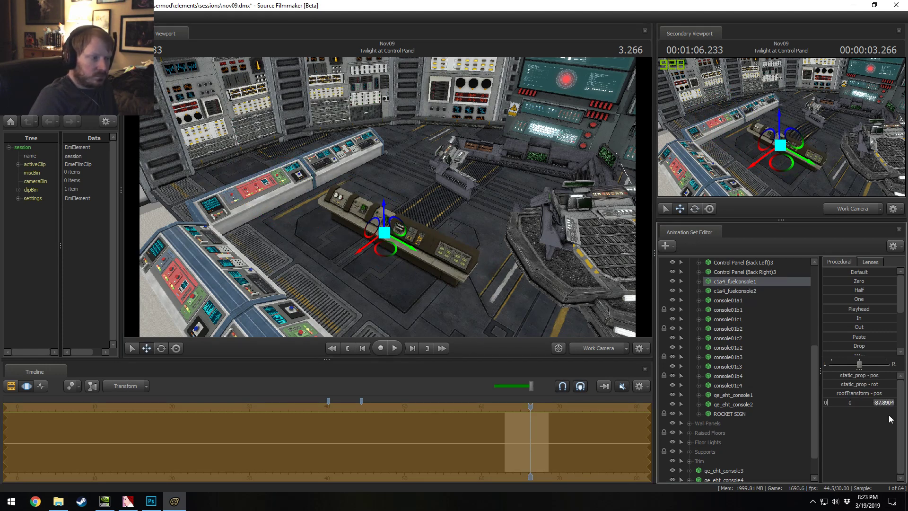
# Step: Set the third rootTransform rotation value of c1a4_fuelconsole1 to -90 and reposition it on the dark floor panel
pyautogui.write('-90')
pyautogui.press('Return')
pyautogui.moveTo(397, 251); pyautogui.dragTo(386, 261)
pyautogui.moveTo(512, 243); pyautogui.dragTo(497, 321)
pyautogui.keyDown('alt'); pyautogui.moveTo(398, 191); pyautogui.dragTo(388, 170); pyautogui.keyUp('alt')
pyautogui.moveTo(435, 222); pyautogui.dragTo(387, 197)
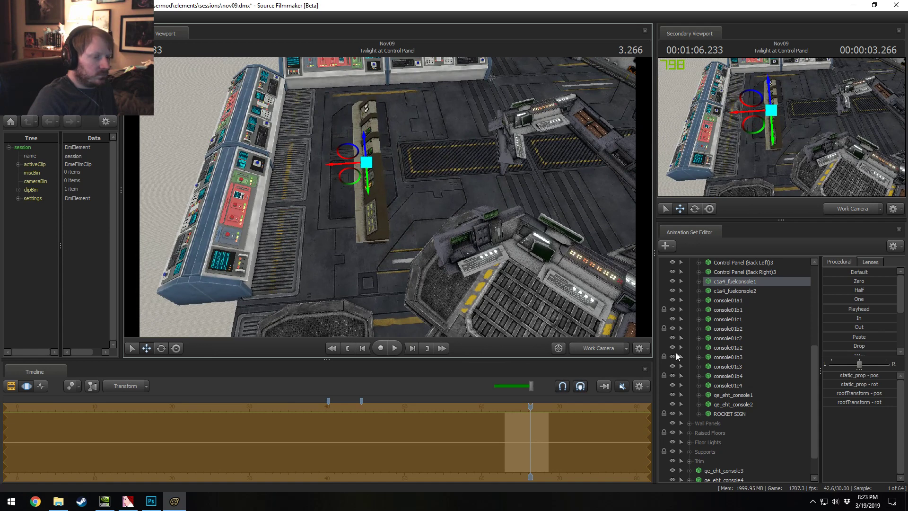
# Step: Copy c1a4_fuelconsole1, paste a duplicate outside the Computers group and select it
pyautogui.rightClick(742, 282)
pyautogui.click(732, 294)
pyautogui.scroll(5, 724, 308)
pyautogui.click(689, 310)
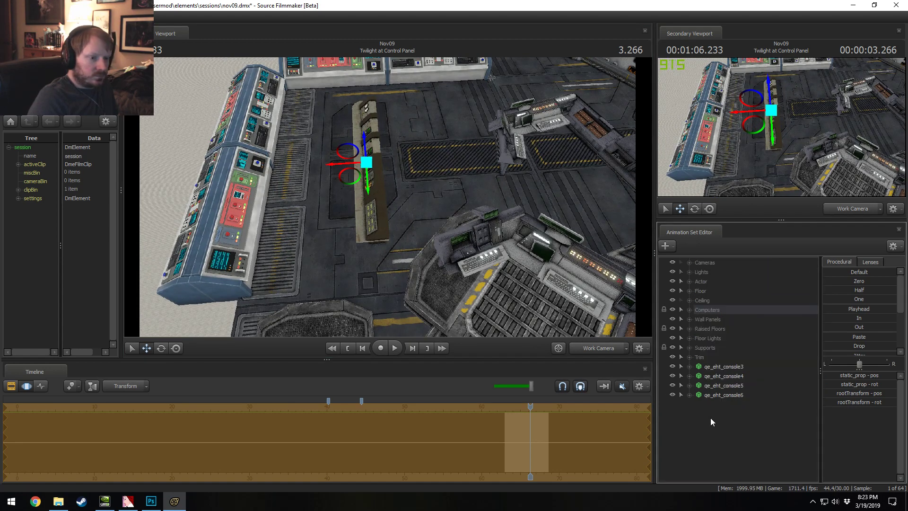
pyautogui.rightClick(710, 427)
pyautogui.click(753, 386)
pyautogui.click(731, 403)
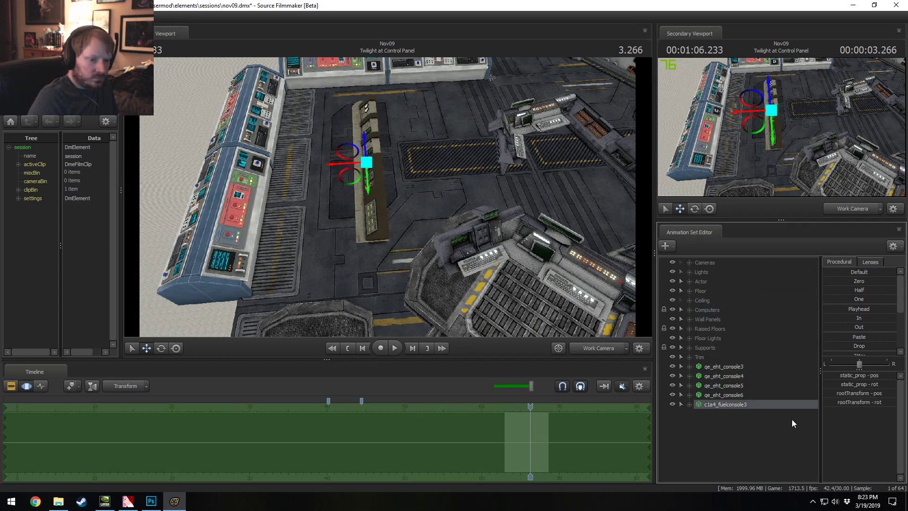
# Step: Turn c1a4_fuelconsole3 to face the opposite way and place it back to back with c1a4_fuelconsole1
pyautogui.moveTo(868, 399)
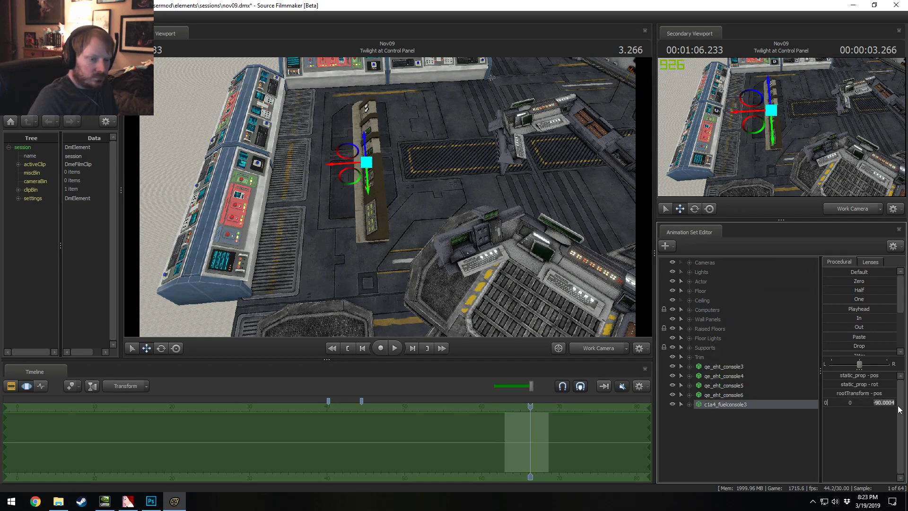
pyautogui.moveTo(472, 199); pyautogui.dragTo(387, 197)
pyautogui.press('w')
pyautogui.moveTo(335, 178); pyautogui.dragTo(492, 199)
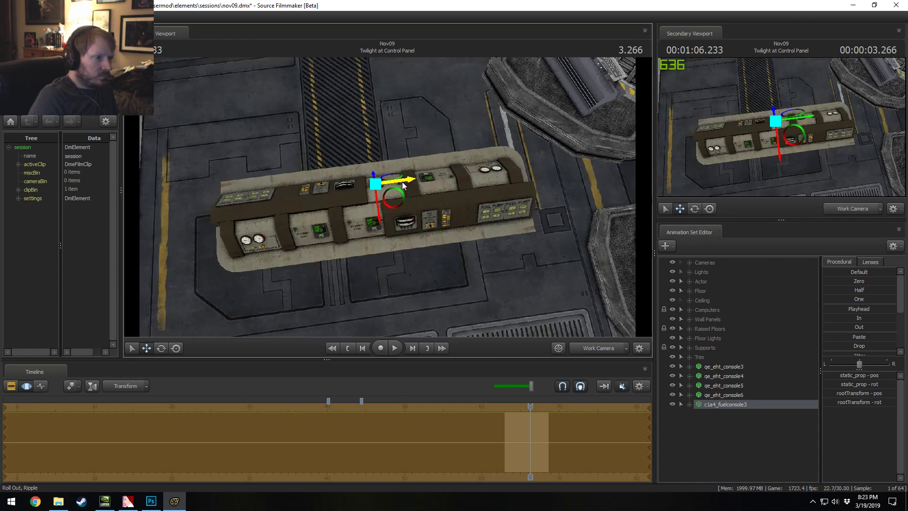
pyautogui.keyDown('alt'); pyautogui.moveTo(412, 188); pyautogui.dragTo(314, 170); pyautogui.keyUp('alt')
pyautogui.keyDown('alt'); pyautogui.moveTo(416, 198); pyautogui.dragTo(440, 249, button='right'); pyautogui.keyUp('alt')
# Step: Enable viewport lighting to examine the fuel consoles in the lit set, and disable it again
pyautogui.rightClick(442, 252)
pyautogui.click(467, 268)
pyautogui.keyDown('alt'); pyautogui.moveTo(468, 266); pyautogui.dragTo(463, 199); pyautogui.keyUp('alt')
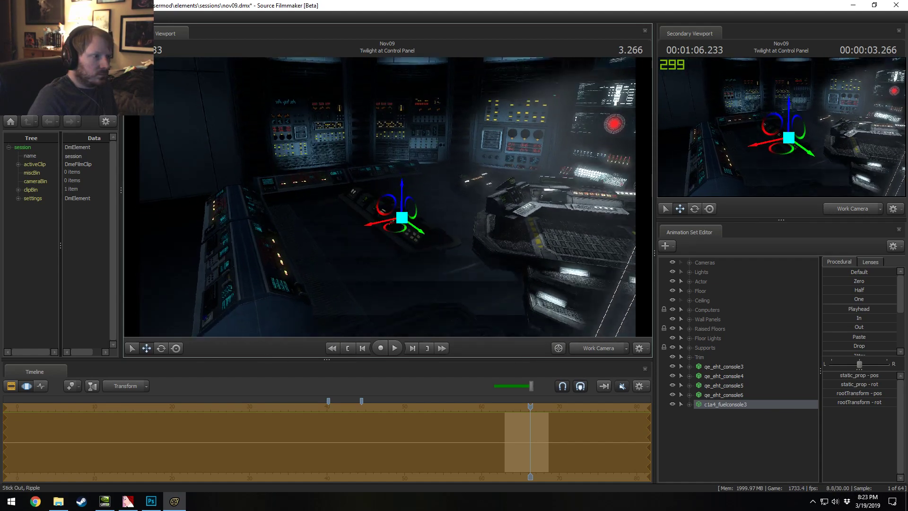
pyautogui.rightClick(334, 209)
pyautogui.click(360, 235)
pyautogui.moveTo(359, 235); pyautogui.dragTo(427, 191)
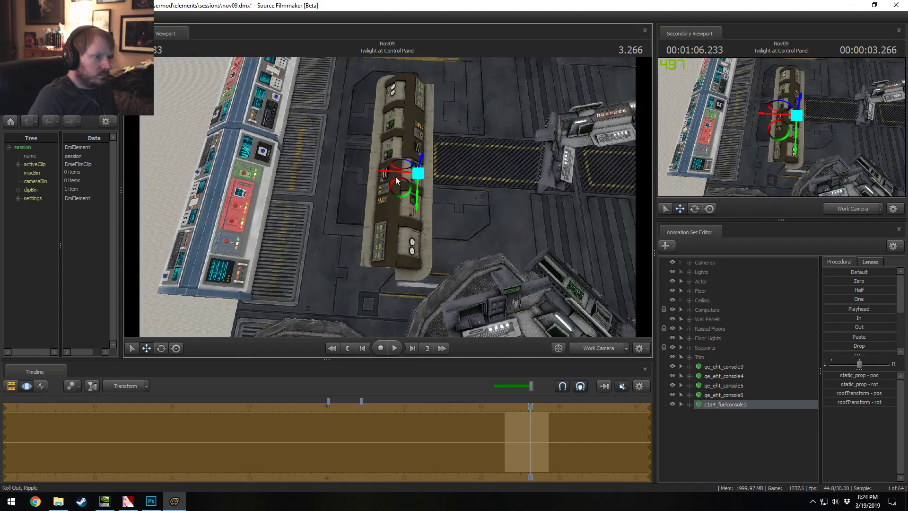
# Step: Put c1a4_fuelconsole3 directly below c1a4_fuelconsole1 in the Computers group and delete c1a4_fuelconsole2
pyautogui.click(690, 310)
pyautogui.scroll(-2, 719, 378)
pyautogui.moveTo(740, 456); pyautogui.dragTo(735, 350)
pyautogui.rightClick(739, 358)
pyautogui.click(762, 376)
# Step: Select both c1a4_fuelconsole1 and c1a4_fuelconsole3, rotate the pair diagonally to the floor edge and adjust its position on the floor panel
pyautogui.click(740, 345)
pyautogui.keyDown('ctrl'); pyautogui.click(740, 340); pyautogui.keyUp('ctrl')
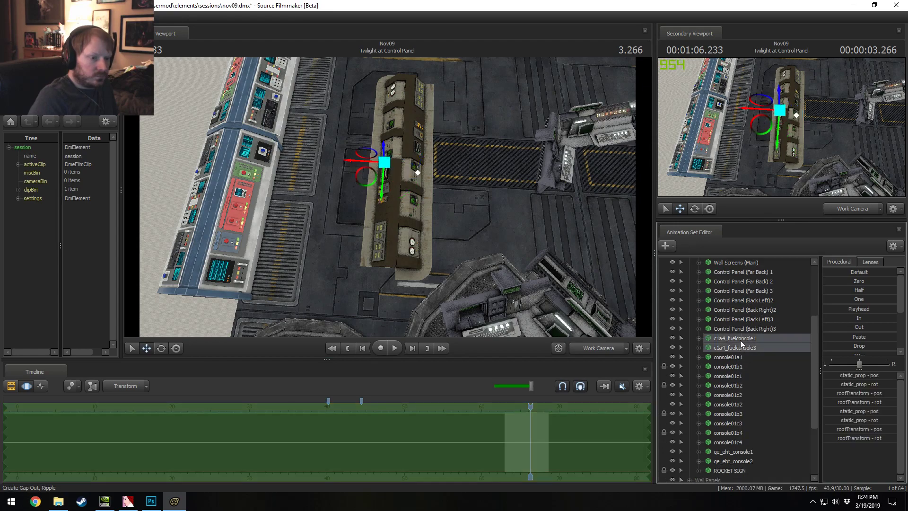
pyautogui.keyDown('alt'); pyautogui.moveTo(388, 199); pyautogui.dragTo(474, 189); pyautogui.keyUp('alt')
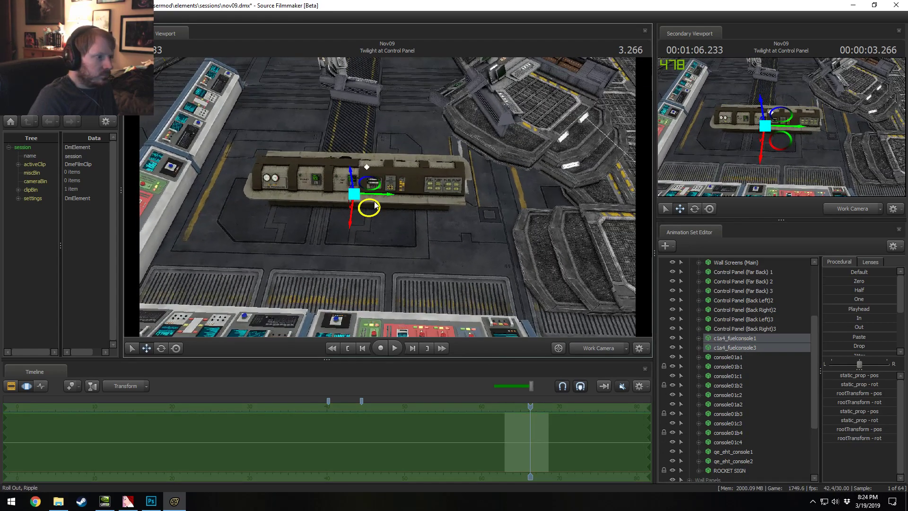
pyautogui.moveTo(358, 201); pyautogui.dragTo(399, 188)
pyautogui.press('e')
pyautogui.press('w')
pyautogui.click(420, 209)
pyautogui.moveTo(457, 203); pyautogui.dragTo(459, 172)
pyautogui.rightClick(441, 189)
pyautogui.click(455, 217)
pyautogui.moveTo(456, 214); pyautogui.dragTo(460, 174)
pyautogui.press('w')
pyautogui.moveTo(390, 189); pyautogui.dragTo(419, 245)
# Step: Adjust c1a4_fuelconsole3 on its own to close the gap against the back of c1a4_fuelconsole1
pyautogui.click(760, 347)
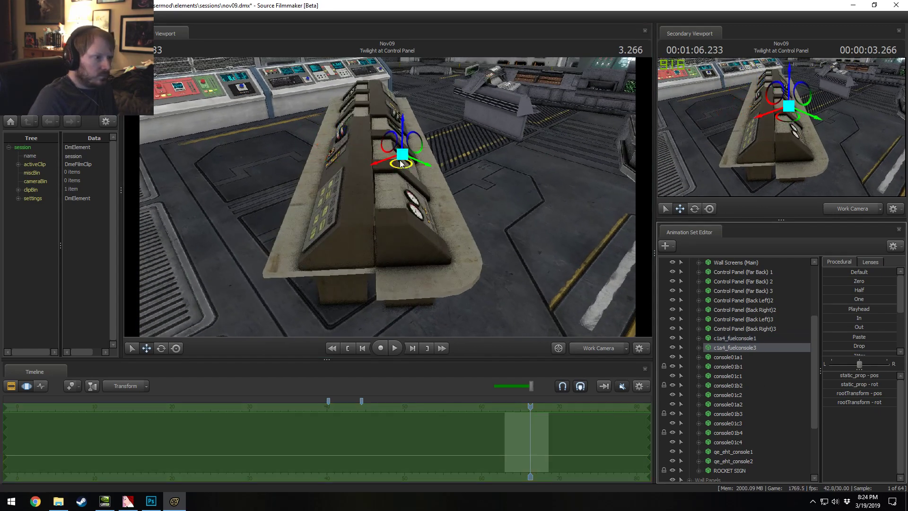
pyautogui.moveTo(390, 158); pyautogui.dragTo(417, 162)
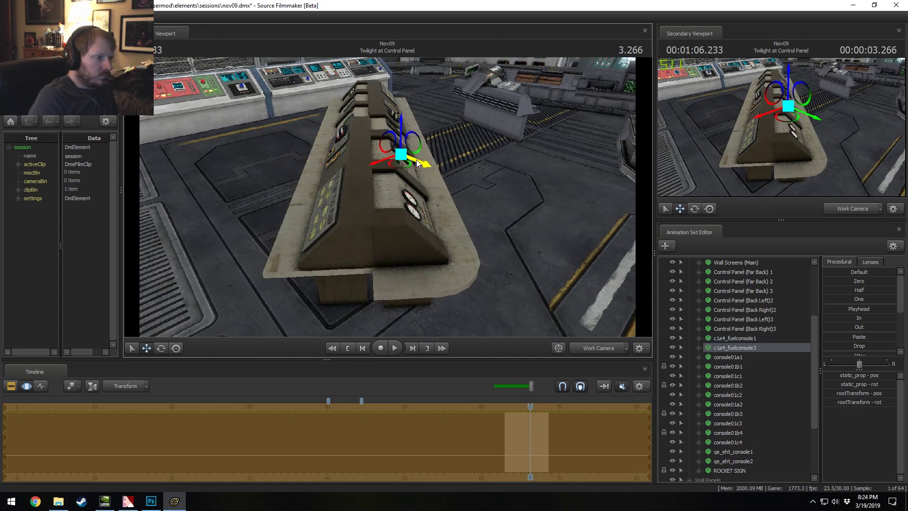
pyautogui.keyDown('alt'); pyautogui.moveTo(388, 197); pyautogui.dragTo(353, 188); pyautogui.keyUp('alt')
pyautogui.hotkey('ctrl', 'z')
# Step: Select both fuel consoles in the Computers group, copy them and paste duplicates outside the group
pyautogui.keyDown('ctrl'); pyautogui.click(729, 337); pyautogui.keyUp('ctrl')
pyautogui.moveTo(414, 186)
pyautogui.keyDown('alt'); pyautogui.mouseDown()
pyautogui.moveTo(392, 118)
pyautogui.moveTo(398, 182)
pyautogui.mouseUp(); pyautogui.keyUp('alt')
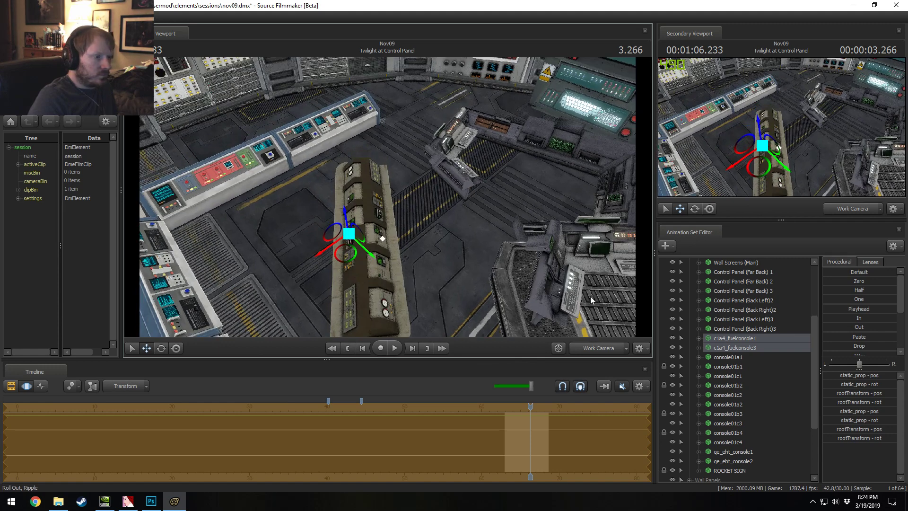
pyautogui.rightClick(757, 349)
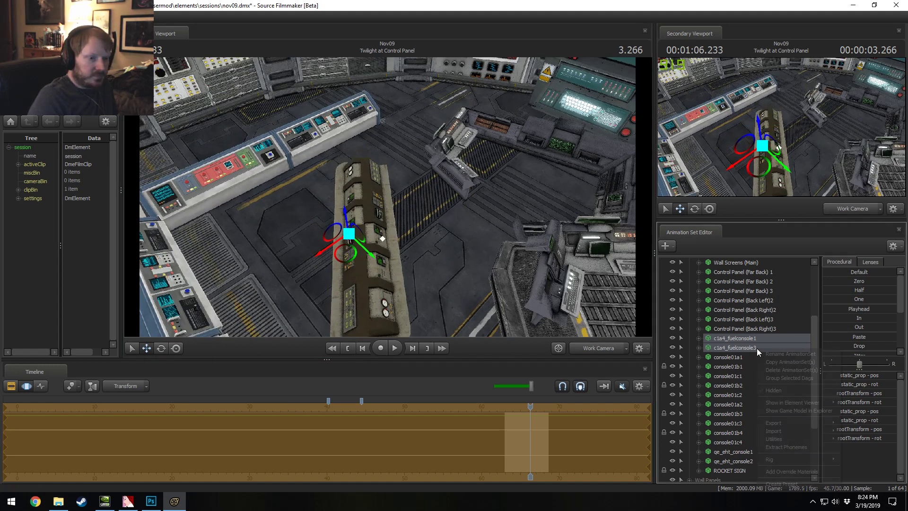
pyautogui.click(776, 364)
pyautogui.scroll(4, 735, 331)
pyautogui.click(690, 310)
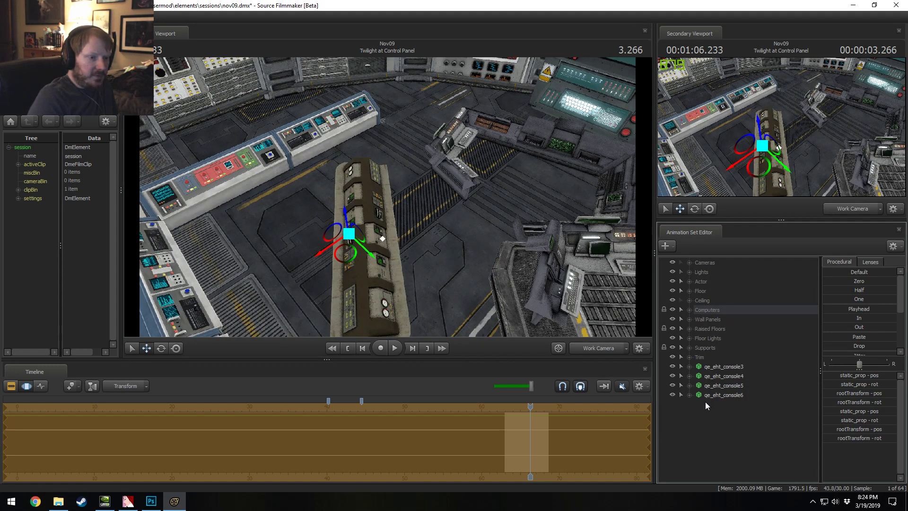
pyautogui.rightClick(750, 442)
pyautogui.click(756, 386)
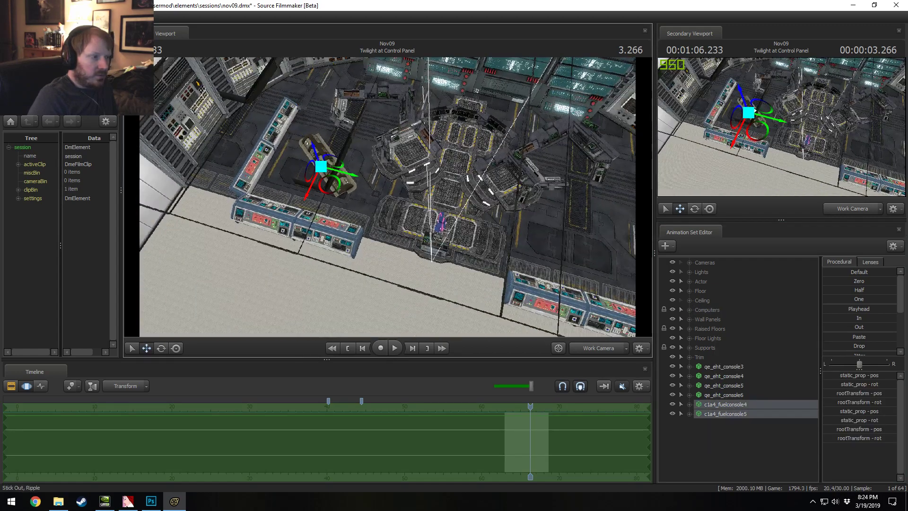
# Step: Rotate the duplicated fuel console pair about its vertical axis to mirror the original pair's diagonal
pyautogui.keyDown('alt'); pyautogui.moveTo(385, 197); pyautogui.dragTo(385, 211); pyautogui.keyUp('alt')
pyautogui.press('e')
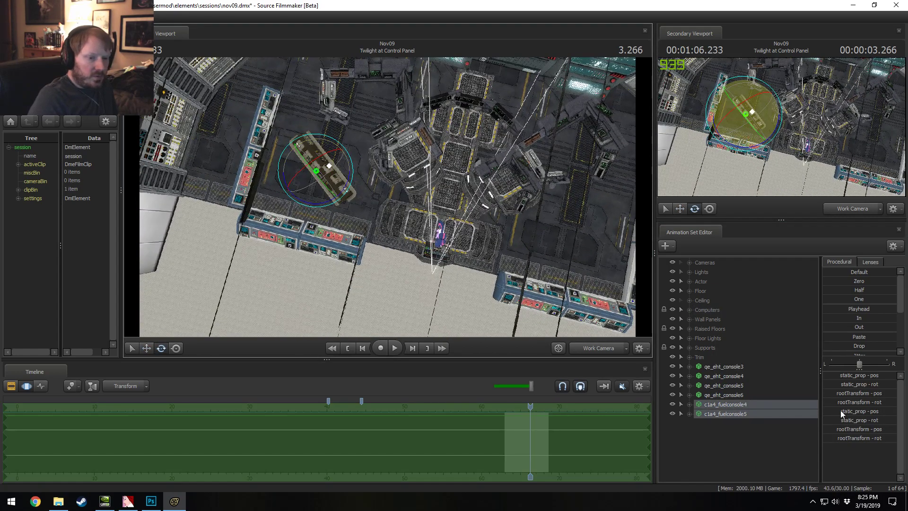
pyautogui.click(857, 439)
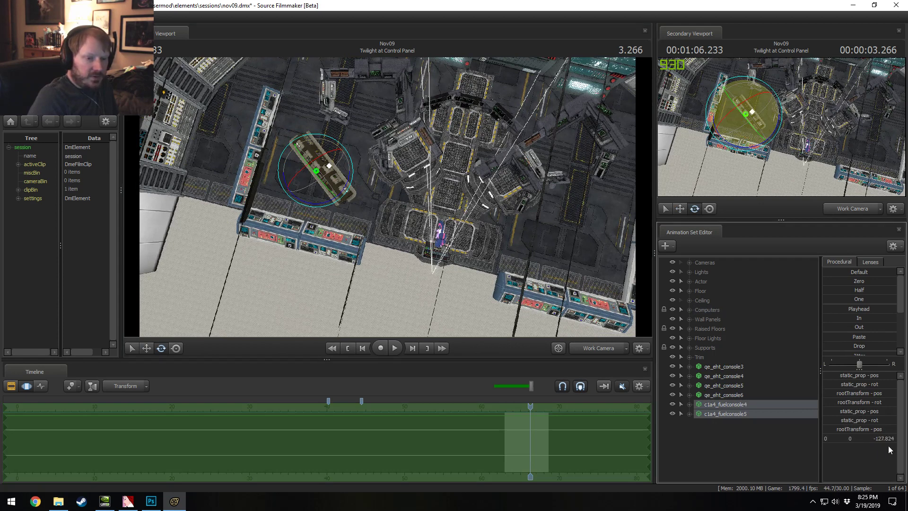
pyautogui.moveTo(267, 186)
pyautogui.mouseDown()
pyautogui.moveTo(279, 192)
pyautogui.moveTo(272, 174)
pyautogui.mouseUp()
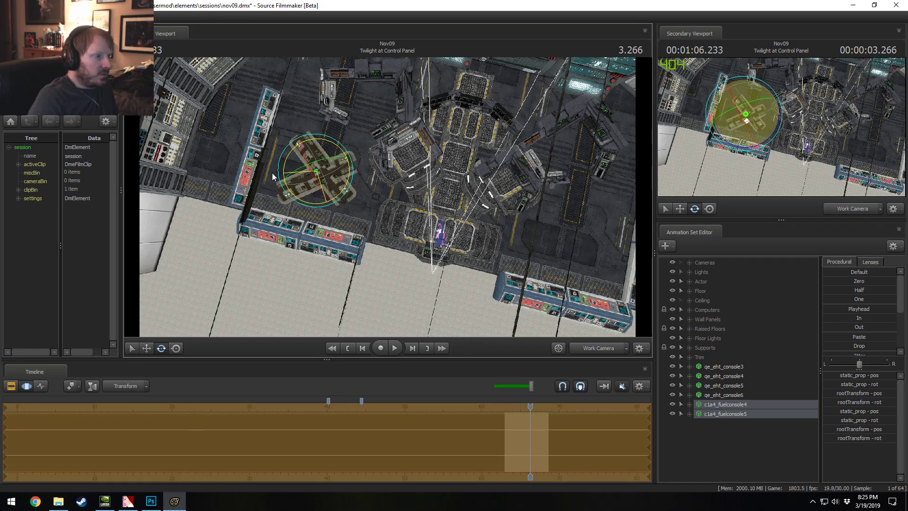
pyautogui.press('w')
pyautogui.moveTo(324, 194); pyautogui.dragTo(308, 170)
pyautogui.press('w')
pyautogui.press('s')
pyautogui.press('e')
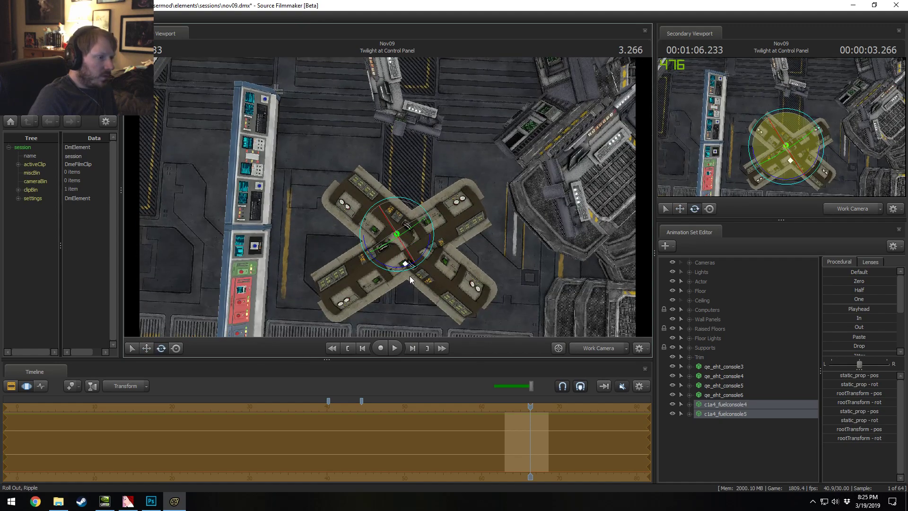
pyautogui.moveTo(400, 267); pyautogui.dragTo(412, 250)
# Step: Move the duplicated fuel console pair across the room onto the matching floor panel on the opposite side
pyautogui.press('w')
pyautogui.scroll(-8, 360, 220)
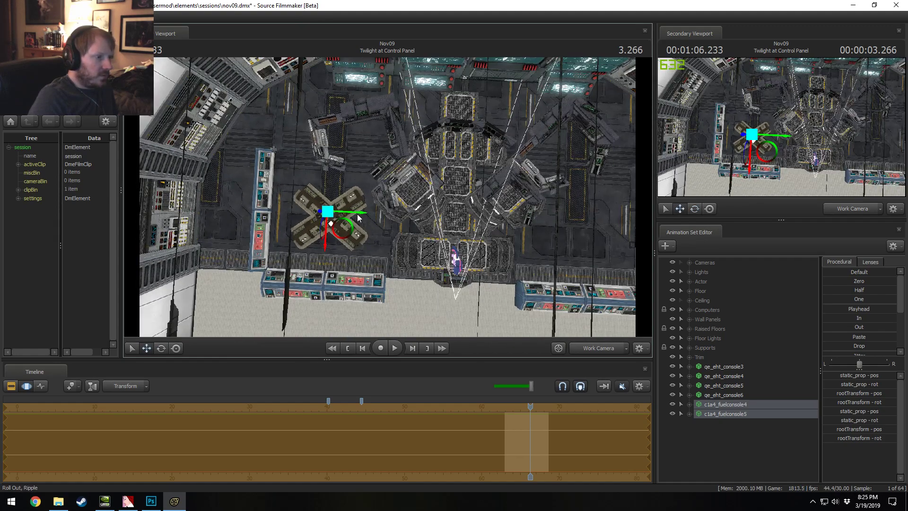
pyautogui.moveTo(431, 221); pyautogui.dragTo(615, 238)
pyautogui.moveTo(447, 253); pyautogui.dragTo(419, 239)
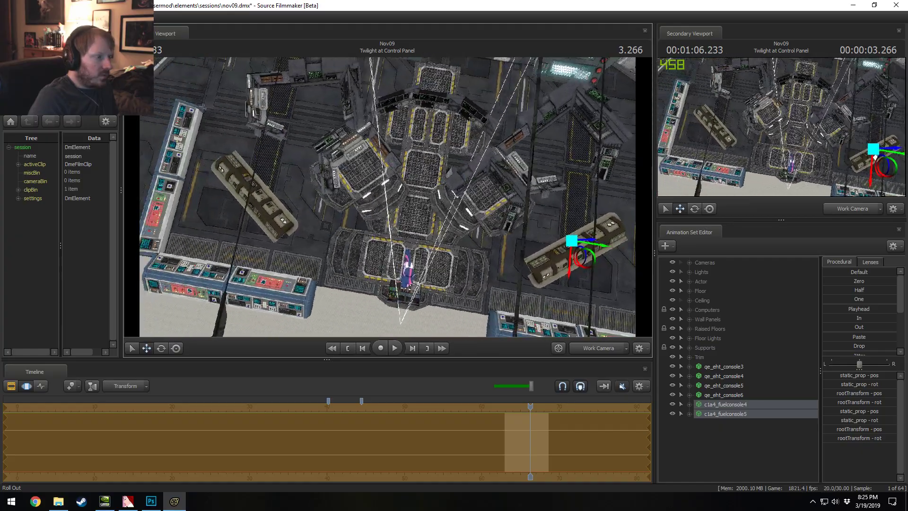
pyautogui.moveTo(429, 207); pyautogui.dragTo(430, 207)
pyautogui.moveTo(477, 238); pyautogui.dragTo(476, 237)
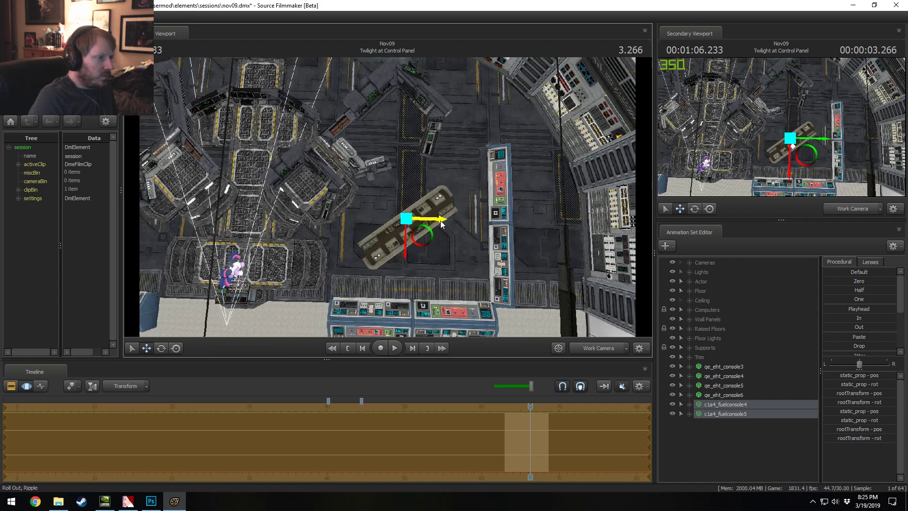
# Step: Enable viewport lighting to examine the console arrangement around the set, and turn the lighting back off
pyautogui.rightClick(377, 222)
pyautogui.click(388, 247)
pyautogui.moveTo(388, 247); pyautogui.dragTo(408, 215)
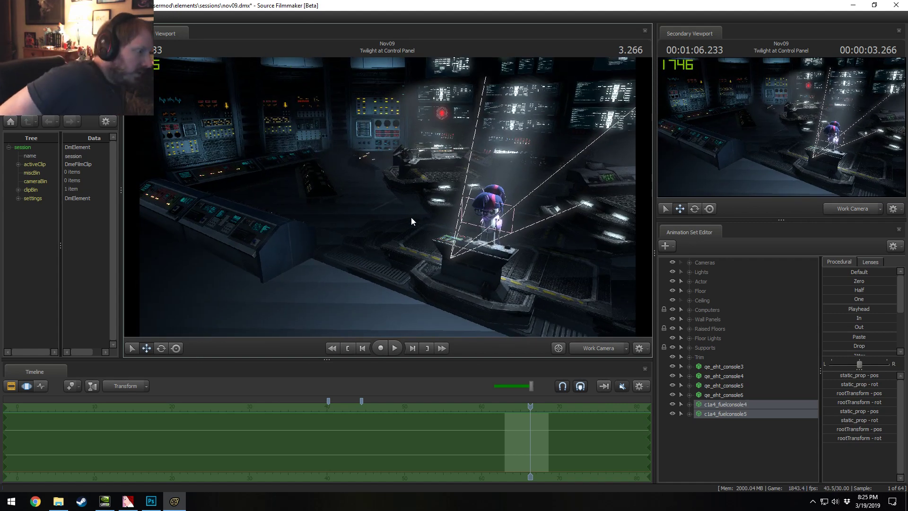
pyautogui.rightClick(366, 219)
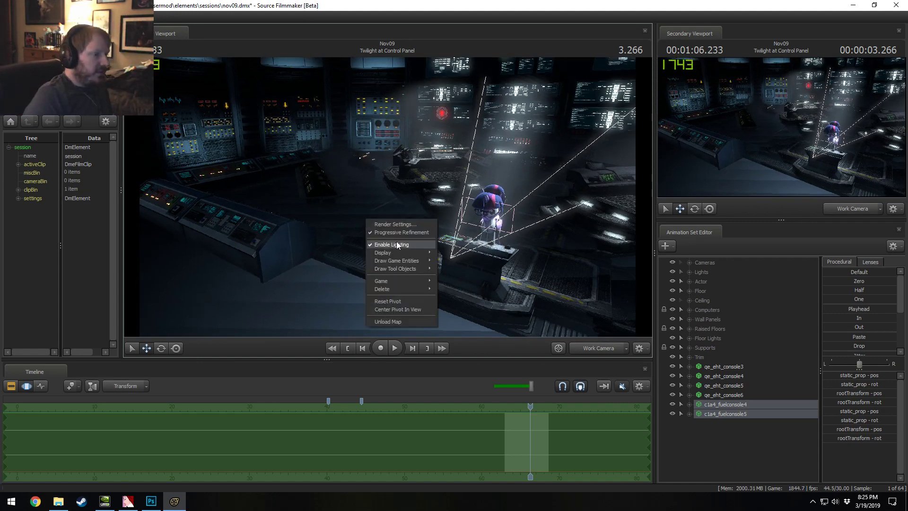
pyautogui.click(397, 242)
pyautogui.moveTo(617, 294); pyautogui.dragTo(616, 294)
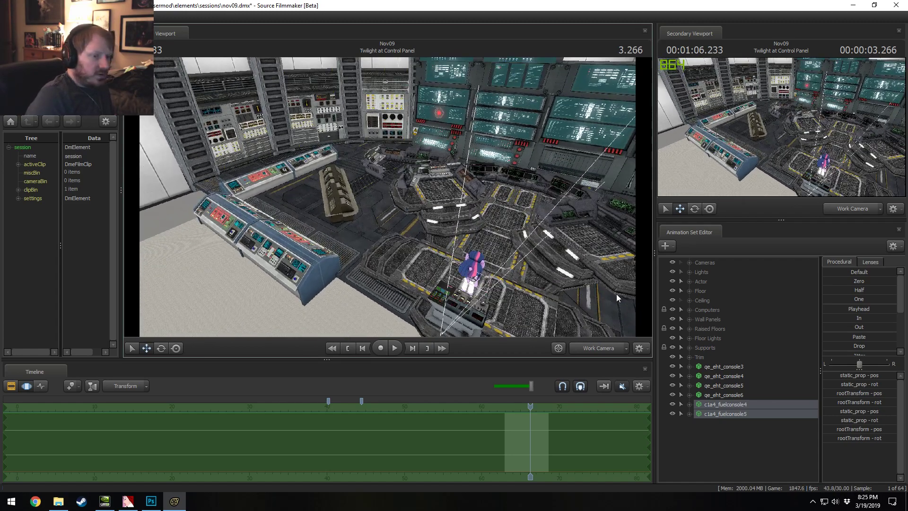
# Step: Select qe_eht_console3 through c1a4_fuelconsole5 and move all six into the Computers group
pyautogui.click(697, 369)
pyautogui.keyDown('shift'); pyautogui.click(727, 414); pyautogui.keyUp('shift')
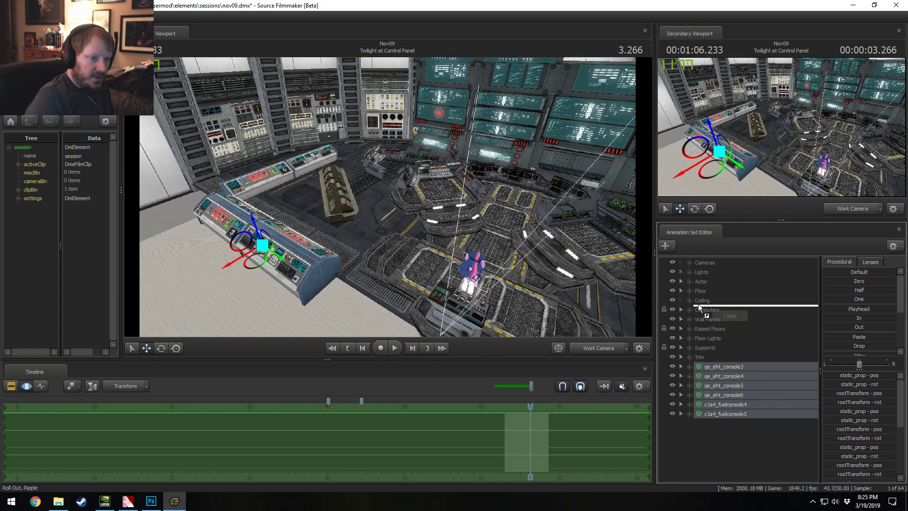
pyautogui.moveTo(701, 313); pyautogui.dragTo(701, 312)
# Step: Select Floor 2 inside the Floor group and collapse the group
pyautogui.click(690, 291)
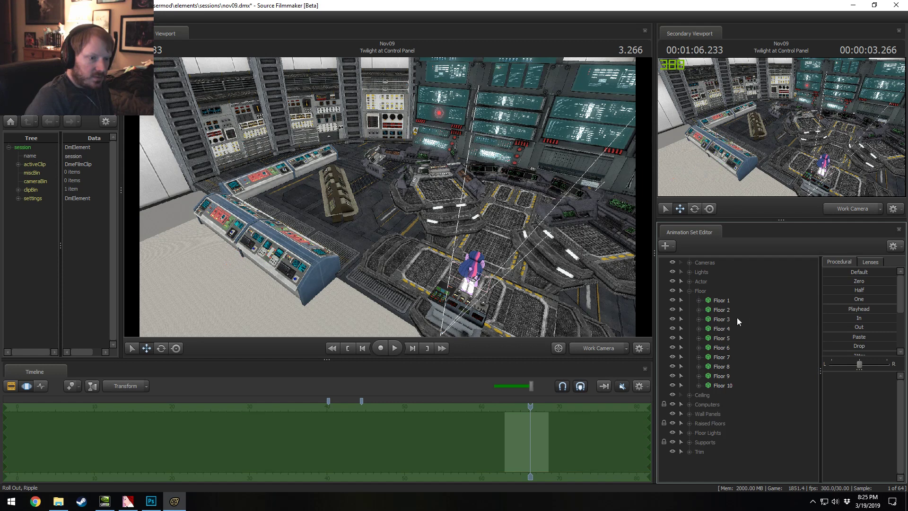
pyautogui.click(722, 309)
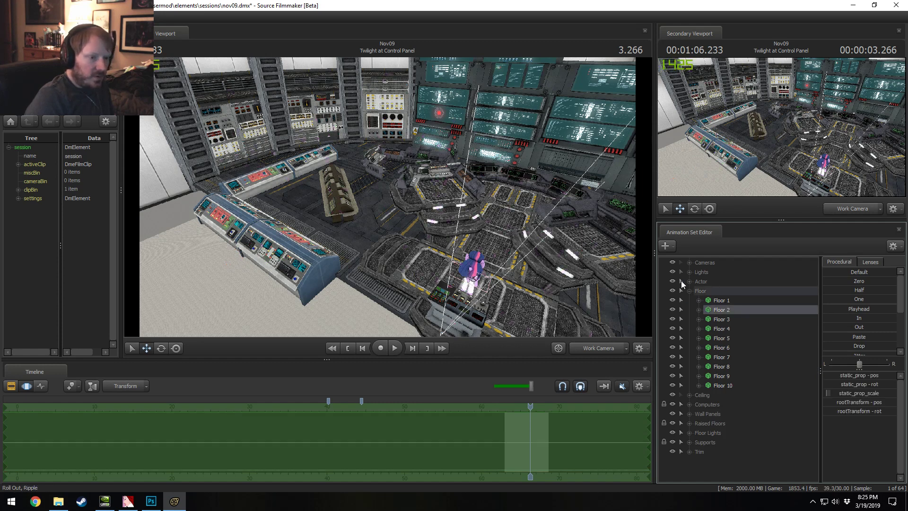
pyautogui.click(689, 290)
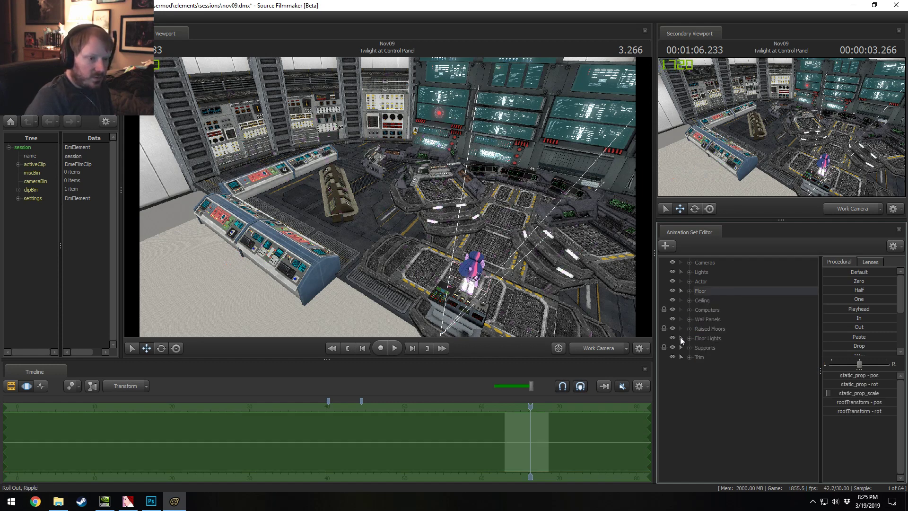
# Step: Copy Floor 1, 2, 3, 7 and 9 from the Floor group and paste the duplicates at the root of the animation set list
pyautogui.moveTo(331, 197); pyautogui.dragTo(348, 180)
pyautogui.click(348, 180)
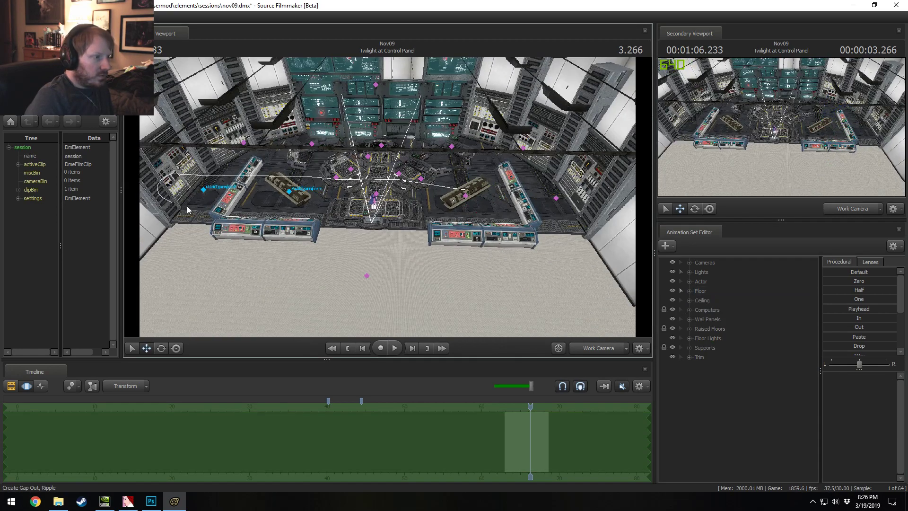
pyautogui.keyDown('ctrl'); pyautogui.moveTo(581, 218); pyautogui.dragTo(579, 216); pyautogui.keyUp('ctrl')
pyautogui.click(690, 291)
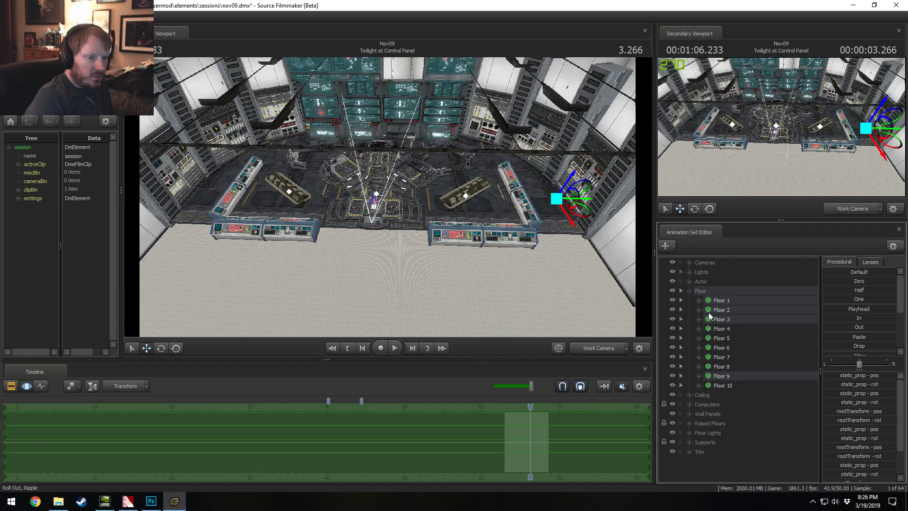
pyautogui.click(733, 372)
pyautogui.keyDown('ctrl'); pyautogui.click(733, 312); pyautogui.keyUp('ctrl')
pyautogui.keyDown('ctrl'); pyautogui.click(733, 318); pyautogui.keyUp('ctrl')
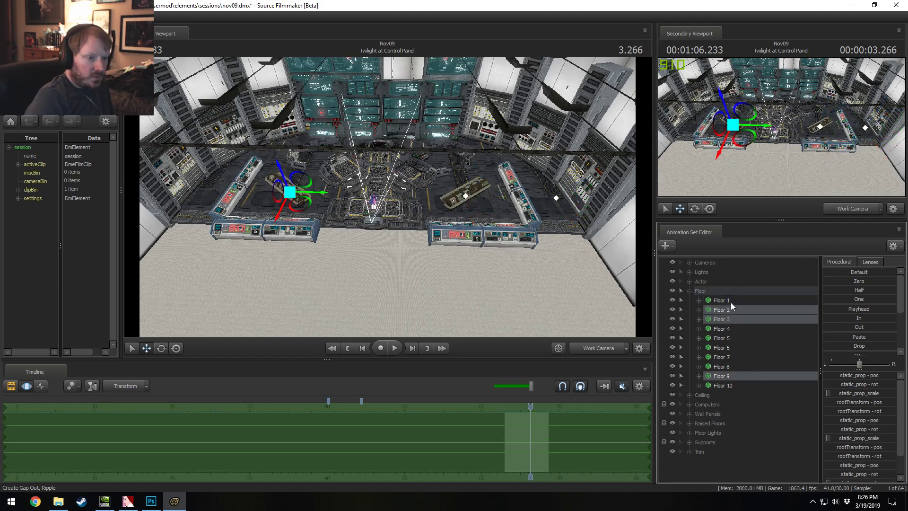
pyautogui.keyDown('ctrl'); pyautogui.click(730, 303); pyautogui.keyUp('ctrl')
pyautogui.rightClick(731, 303)
pyautogui.click(388, 201)
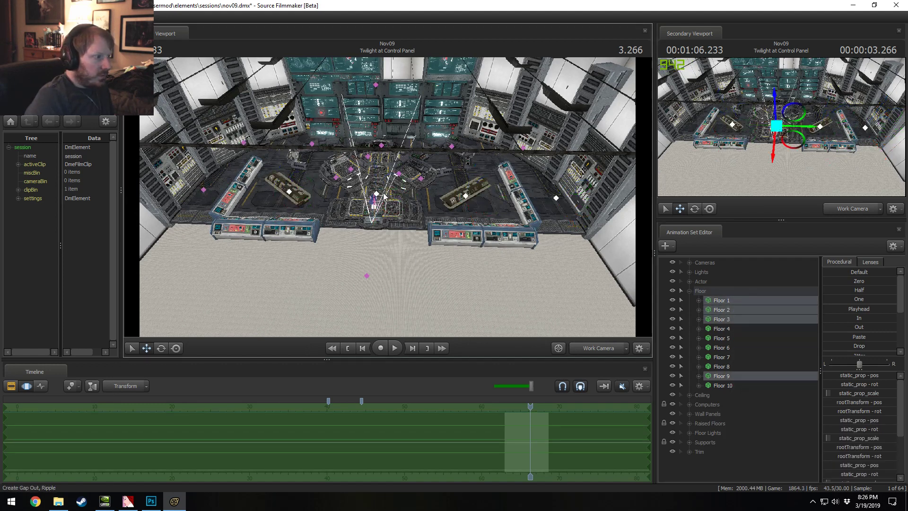
pyautogui.keyDown('ctrl'); pyautogui.moveTo(199, 210); pyautogui.dragTo(208, 208); pyautogui.keyUp('ctrl')
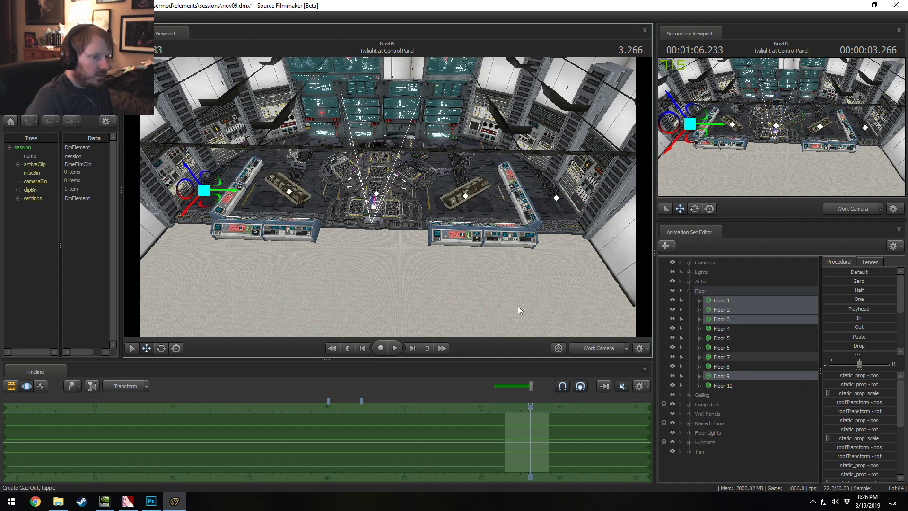
pyautogui.rightClick(736, 357)
pyautogui.click(756, 369)
pyautogui.click(689, 291)
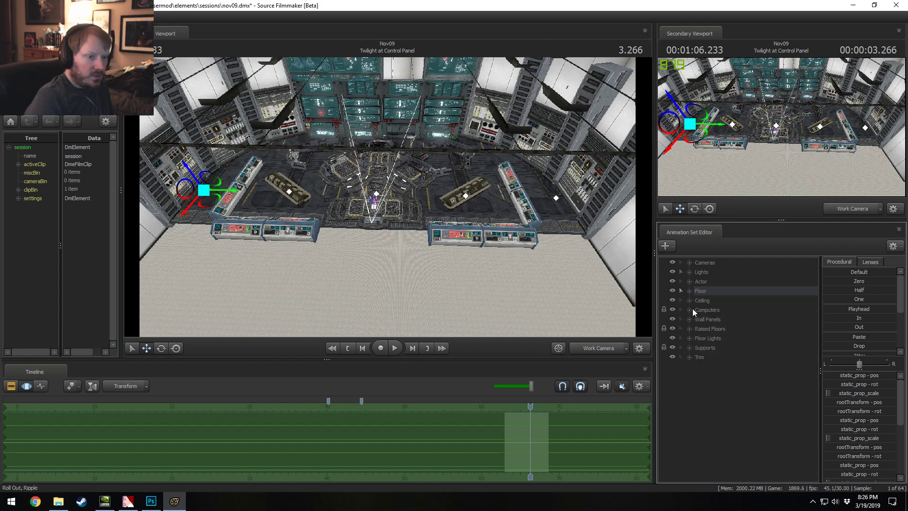
pyautogui.rightClick(720, 393)
pyautogui.click(742, 440)
pyautogui.click(713, 367)
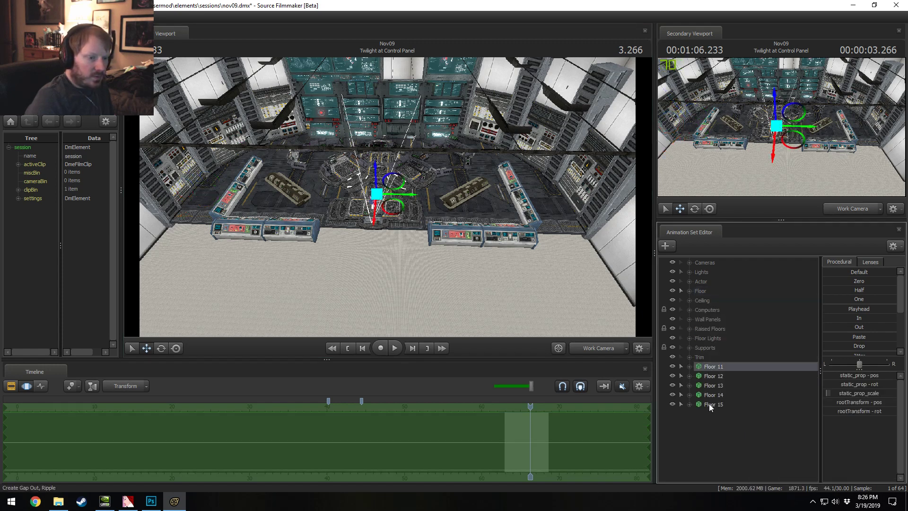
pyautogui.keyDown('ctrl'); pyautogui.click(710, 404); pyautogui.keyUp('ctrl')
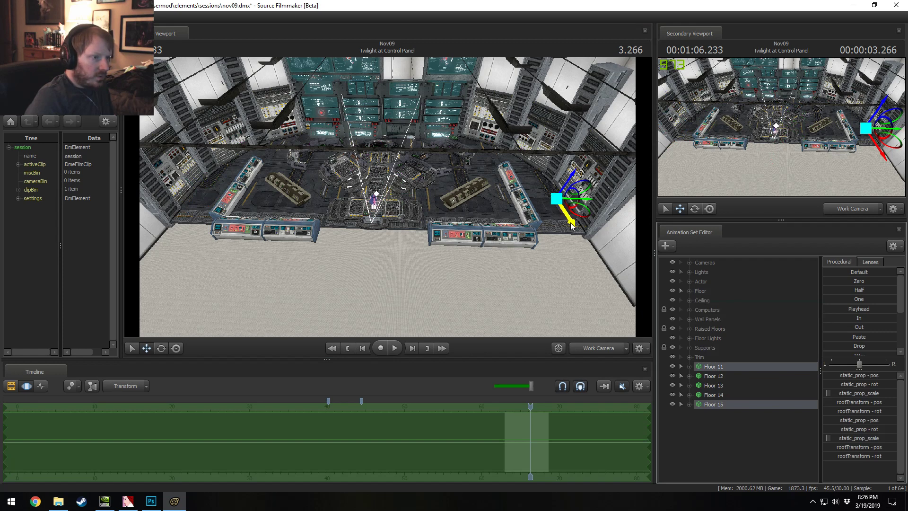
pyautogui.moveTo(573, 223); pyautogui.dragTo(594, 308)
pyautogui.hotkey('ctrl', 'z')
# Step: Select Floor 11 through Floor 15 and slide the row outward along the red axis until it meets the existing floor's outer edge
pyautogui.click(715, 367)
pyautogui.keyDown('shift'); pyautogui.click(714, 405); pyautogui.keyUp('shift')
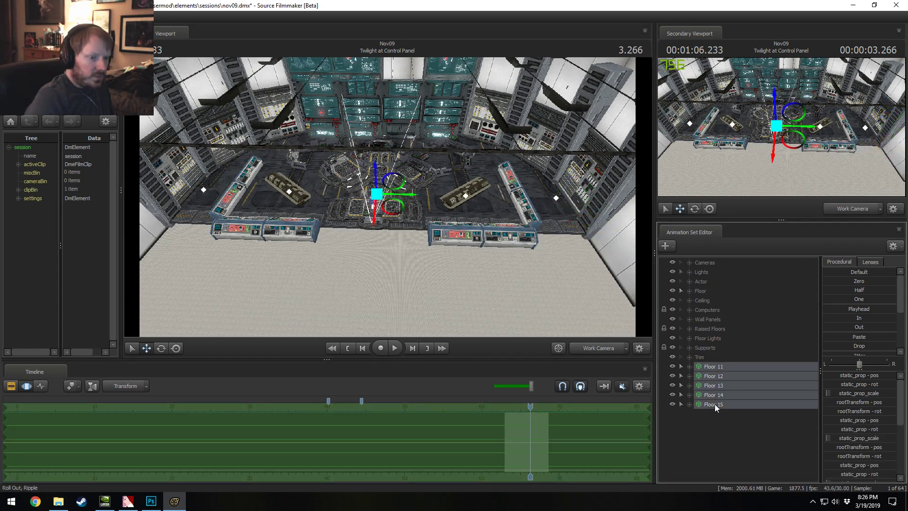
pyautogui.moveTo(374, 226); pyautogui.dragTo(370, 307)
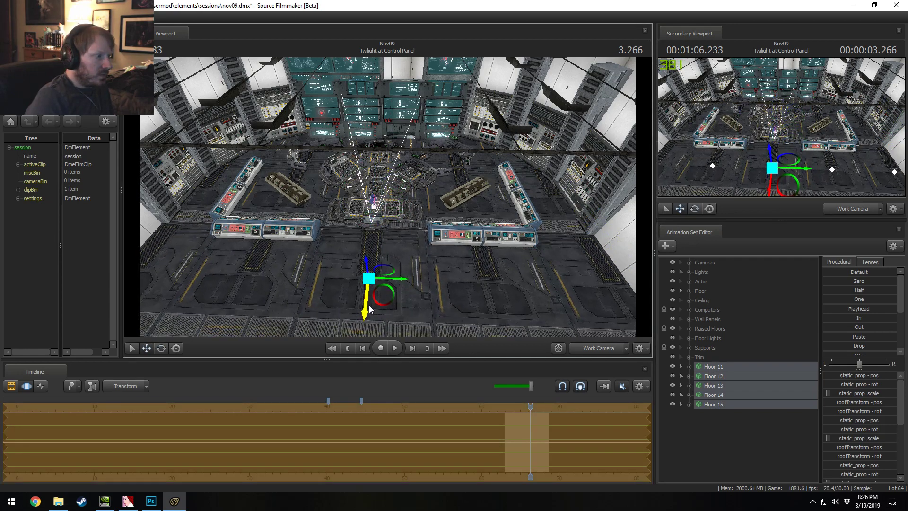
pyautogui.keyDown('alt'); pyautogui.moveTo(387, 197); pyautogui.dragTo(457, 193); pyautogui.keyUp('alt')
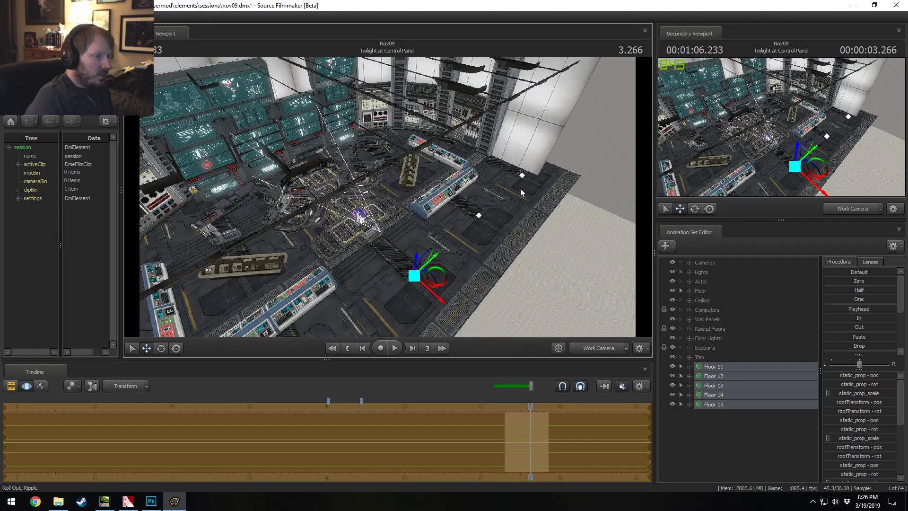
pyautogui.moveTo(521, 189); pyautogui.dragTo(434, 192)
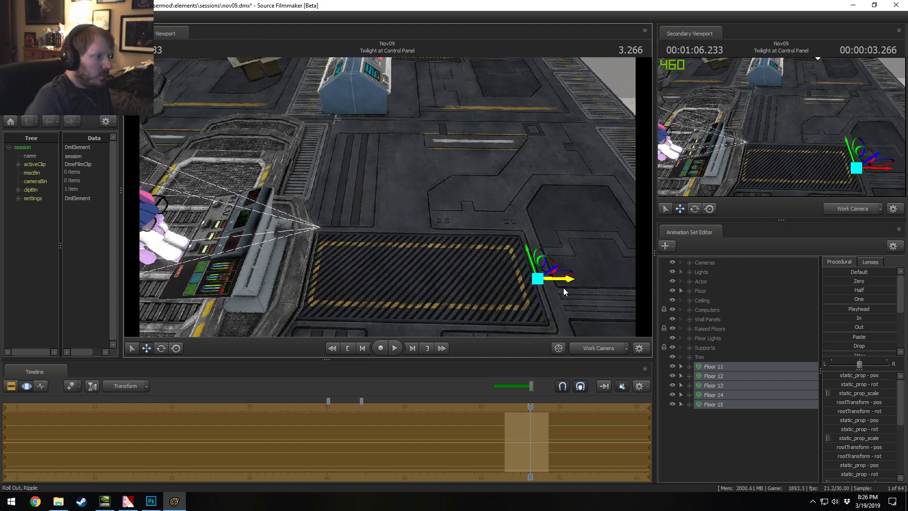
pyautogui.moveTo(396, 187); pyautogui.dragTo(388, 197)
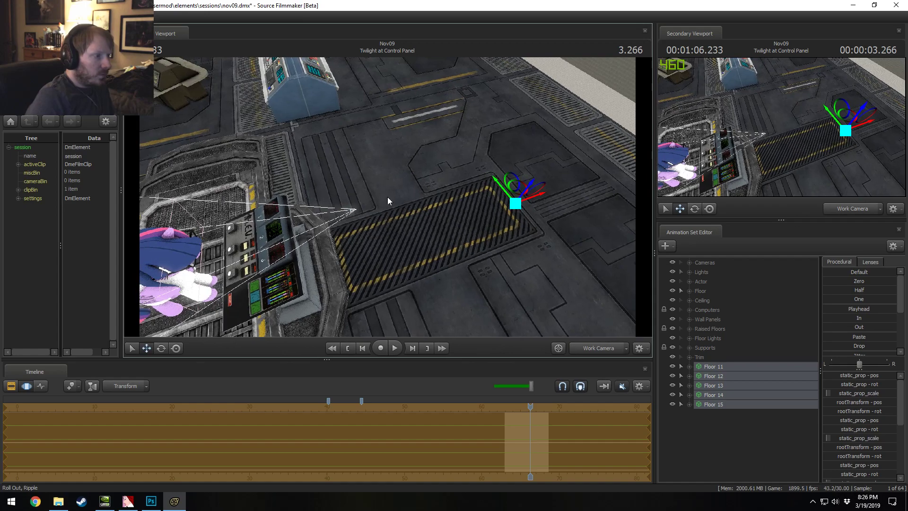
pyautogui.moveTo(539, 198); pyautogui.dragTo(542, 197)
pyautogui.moveTo(396, 187); pyautogui.dragTo(387, 197)
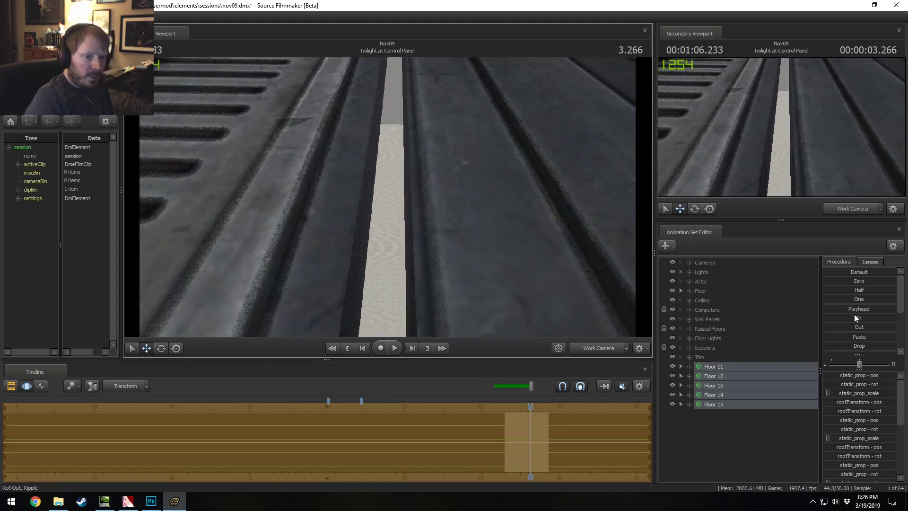
pyautogui.moveTo(861, 348); pyautogui.dragTo(861, 349)
pyautogui.moveTo(387, 197); pyautogui.dragTo(388, 196)
# Step: Enable viewport lighting to examine the extended floor around the set, and turn the lighting back off
pyautogui.press('F2')
pyautogui.press('F3')
pyautogui.rightClick(375, 230)
pyautogui.click(404, 257)
pyautogui.moveTo(404, 257); pyautogui.dragTo(336, 164)
pyautogui.press('w')
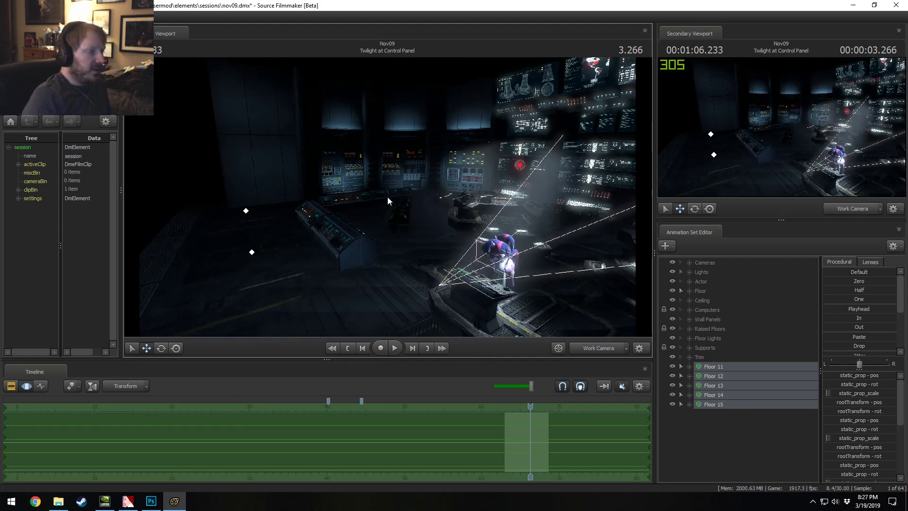
pyautogui.moveTo(388, 196); pyautogui.dragTo(387, 200)
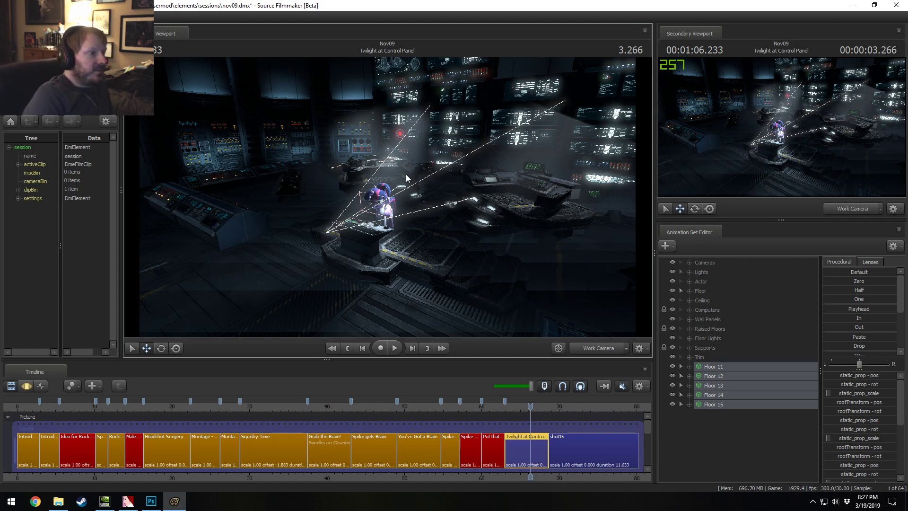
pyautogui.moveTo(387, 197); pyautogui.dragTo(410, 199)
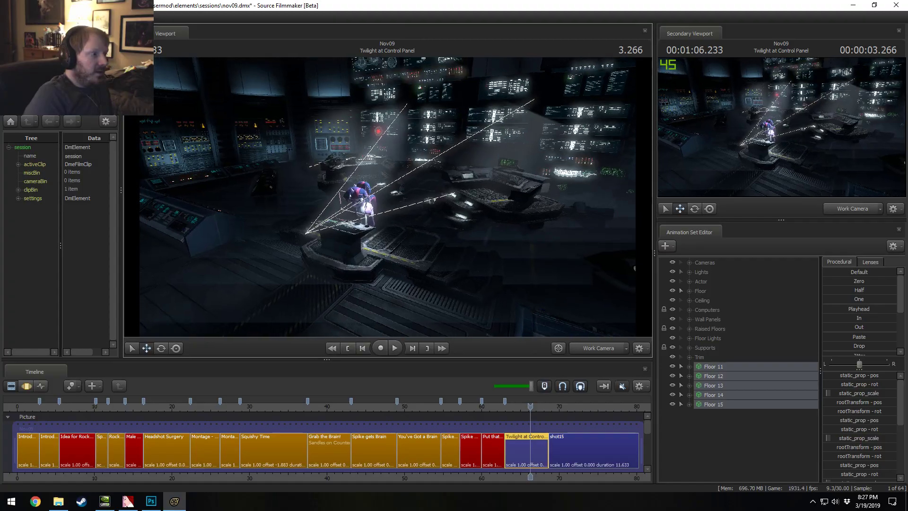
pyautogui.rightClick(275, 277)
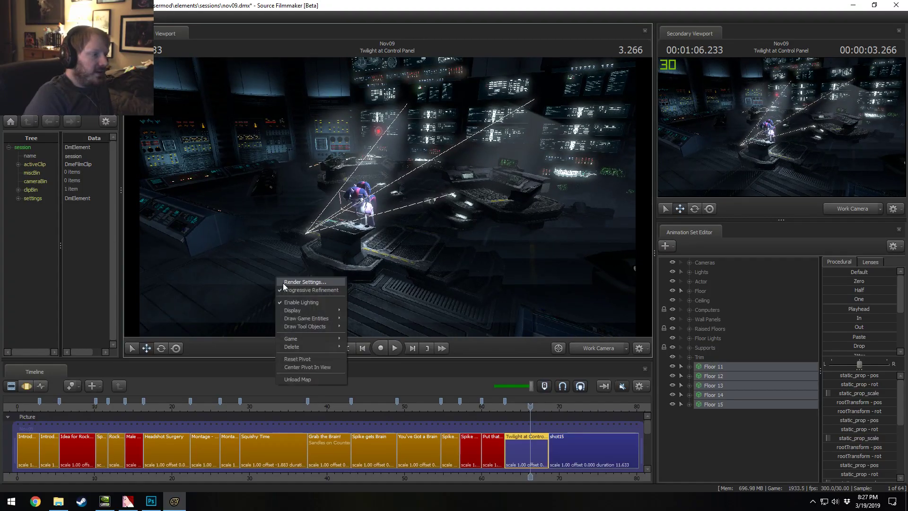
pyautogui.click(304, 304)
# Step: Inspect the extended floor, fuel consoles and central platform without lighting, and save the session
pyautogui.moveTo(387, 197)
pyautogui.mouseDown()
pyautogui.moveTo(468, 198)
pyautogui.moveTo(378, 197)
pyautogui.moveTo(398, 197)
pyautogui.mouseUp()
pyautogui.press('d')
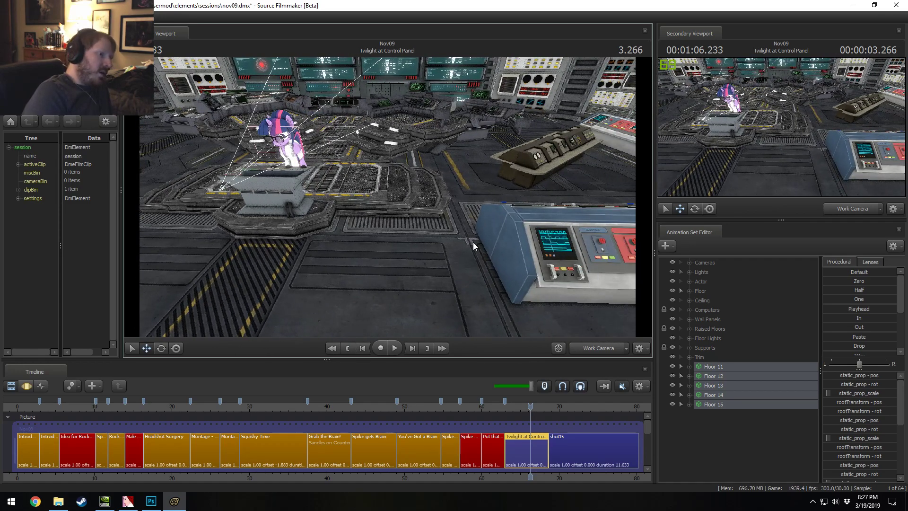
pyautogui.press('s')
pyautogui.moveTo(524, 144); pyautogui.dragTo(367, 209)
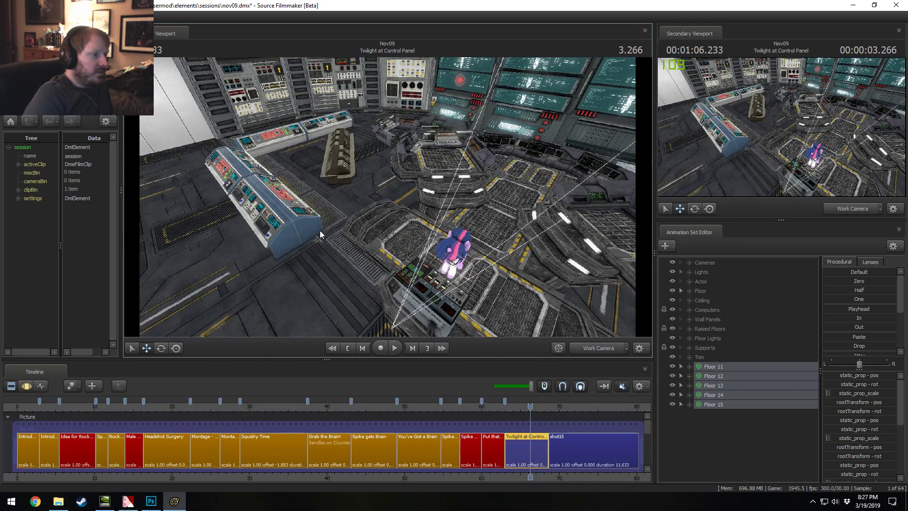
pyautogui.press('x')
pyautogui.moveTo(387, 197); pyautogui.dragTo(345, 243)
pyautogui.press('w')
pyautogui.press('z')
pyautogui.press('F3')
pyautogui.press('F2')
pyautogui.hotkey('ctrl', 's')
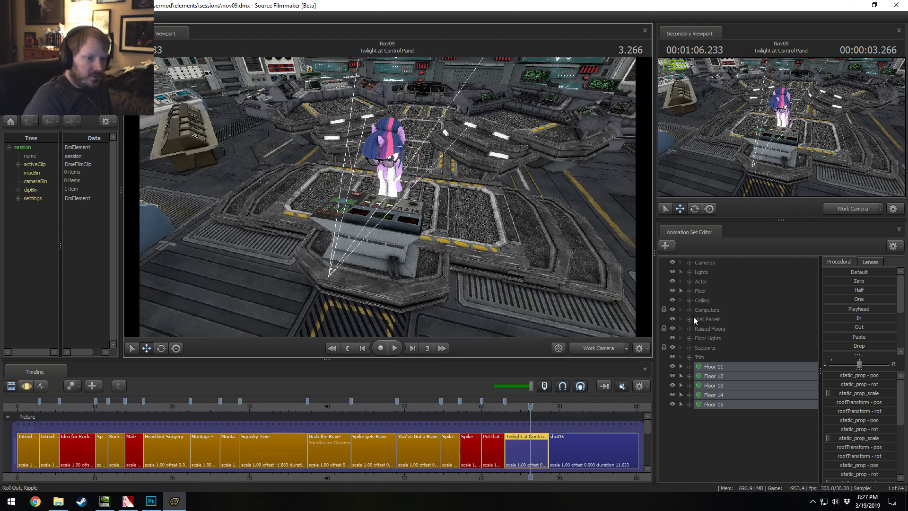
# Step: Move Floor 11 through Floor 15 into the Floor group and make the whole group unselectable in the viewport
pyautogui.click(689, 338)
pyautogui.click(689, 339)
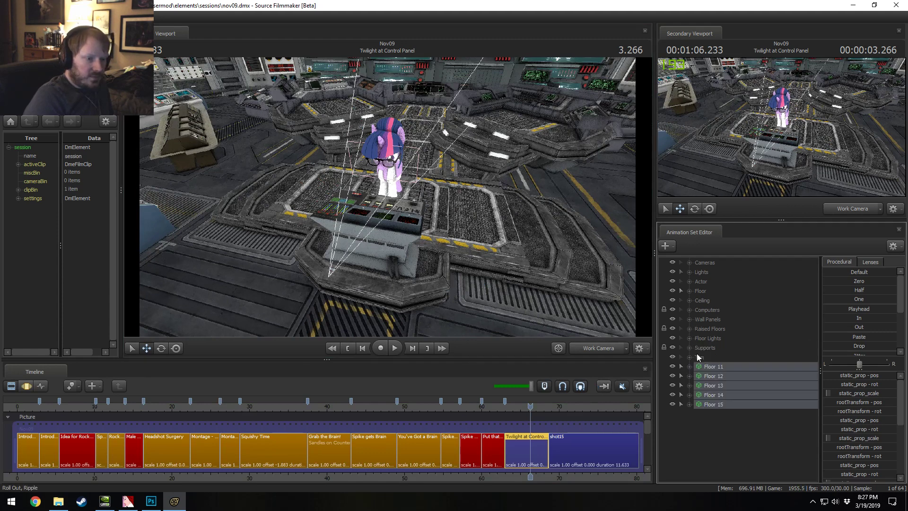
pyautogui.moveTo(715, 368); pyautogui.dragTo(710, 291)
pyautogui.click(714, 302)
pyautogui.keyDown('shift'); pyautogui.click(714, 337); pyautogui.keyUp('shift')
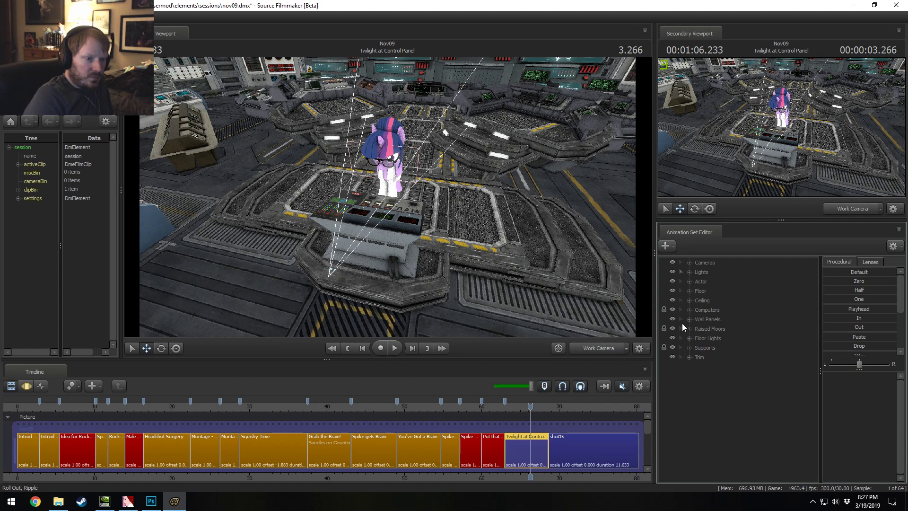
pyautogui.click(684, 291)
pyautogui.click(687, 291)
# Step: Hide and reshow the Computers and Raised Floors groups to check which set pieces they contain
pyautogui.click(672, 310)
pyautogui.click(672, 309)
pyautogui.click(672, 328)
pyautogui.click(673, 329)
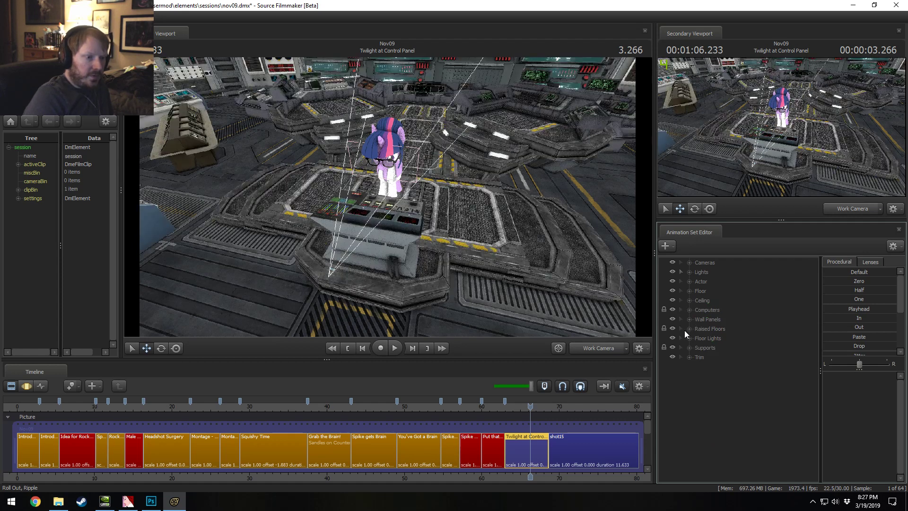
# Step: Copy Raised Floor 0 from the Raised Floors group, paste the duplicate at the root of the list and select it
pyautogui.click(689, 328)
pyautogui.click(726, 348)
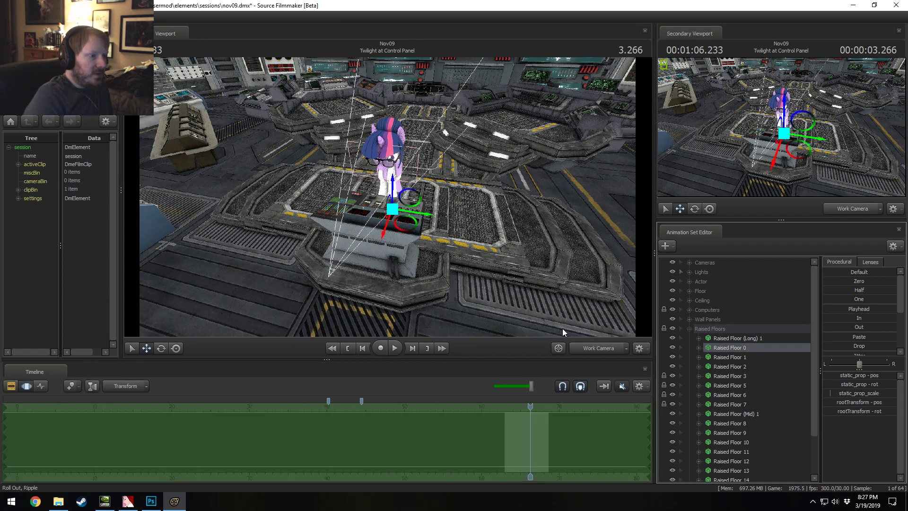
pyautogui.keyDown('alt'); pyautogui.moveTo(451, 244); pyautogui.dragTo(520, 304); pyautogui.keyUp('alt')
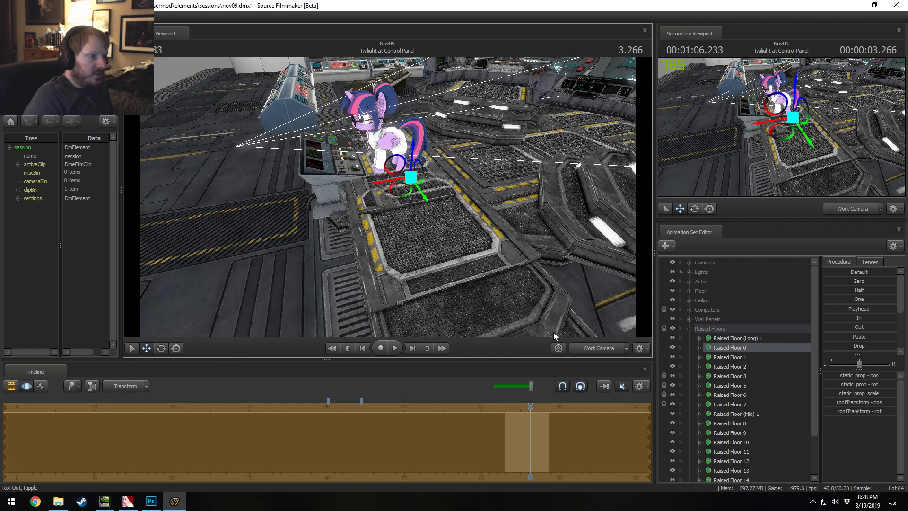
pyautogui.rightClick(741, 347)
pyautogui.click(750, 358)
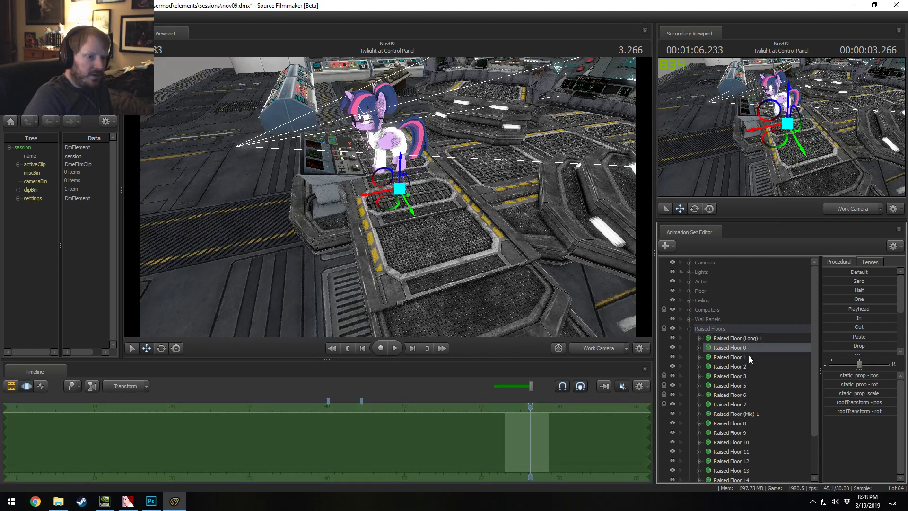
pyautogui.click(689, 329)
pyautogui.rightClick(709, 399)
pyautogui.click(740, 444)
pyautogui.click(707, 368)
# Step: Rotate the duplicated raised floor about its vertical axis, trying 45 and -45, until it angles diagonally outward beside Twilight's console
pyautogui.moveTo(386, 199); pyautogui.dragTo(772, 353)
pyautogui.click(870, 412)
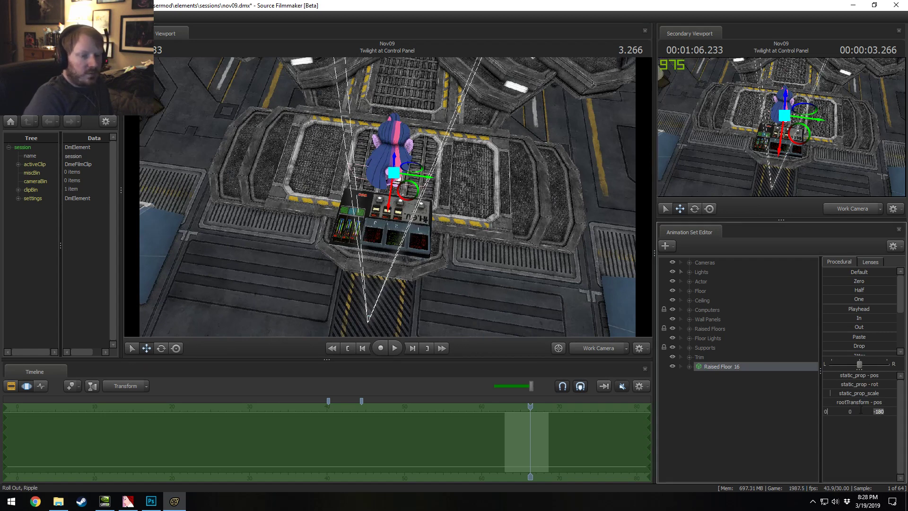
pyautogui.write('45')
pyautogui.press('Return')
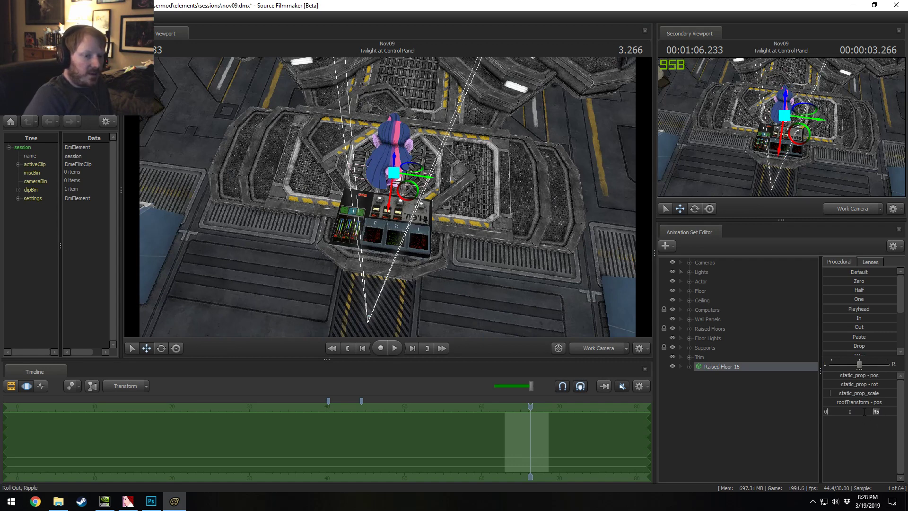
pyautogui.press('Return')
pyautogui.click(864, 411)
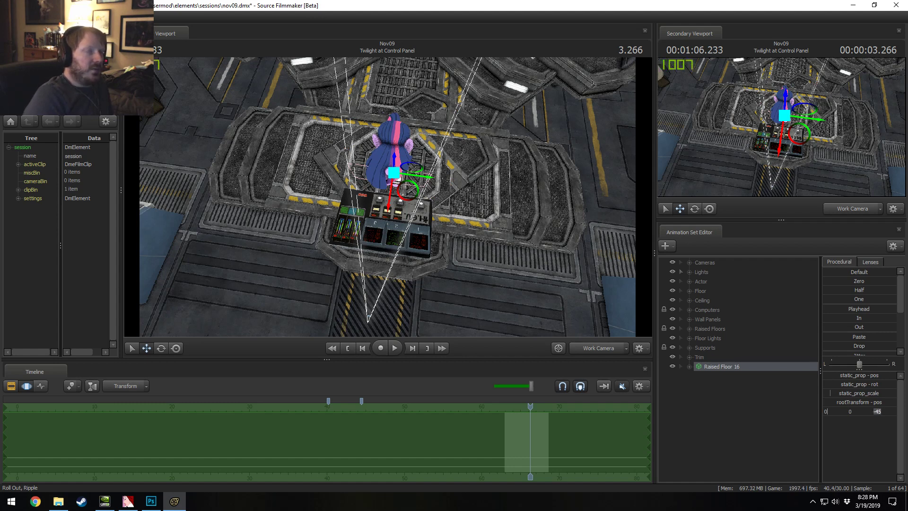
pyautogui.press('Return')
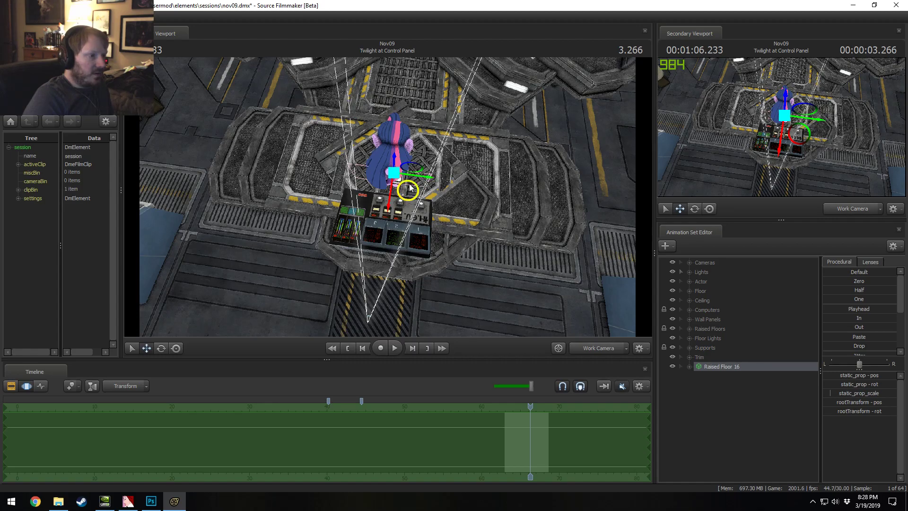
# Step: Lower the duplicated raised floor slightly so its edge tucks beneath the platform under Twilight's console
pyautogui.moveTo(389, 199); pyautogui.dragTo(410, 175)
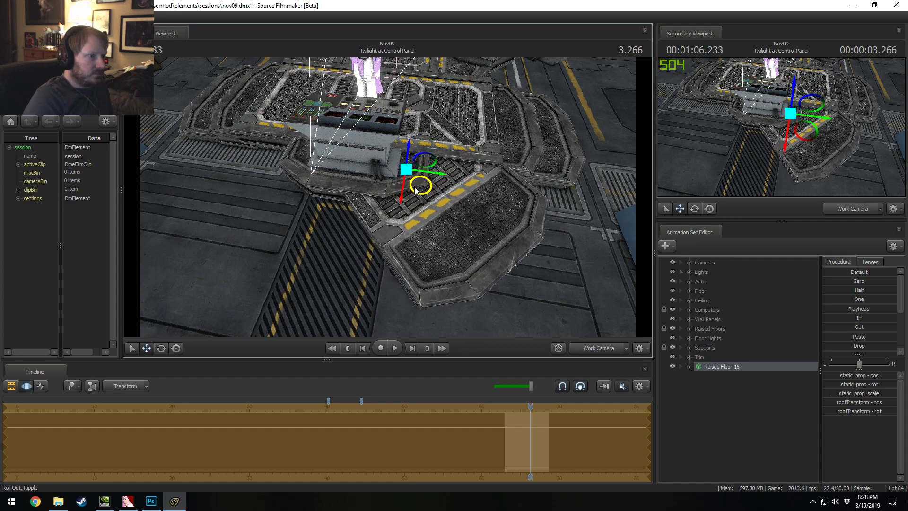
pyautogui.keyDown('alt'); pyautogui.moveTo(430, 189); pyautogui.dragTo(421, 176); pyautogui.keyUp('alt')
pyautogui.moveTo(401, 145)
pyautogui.mouseDown()
pyautogui.moveTo(392, 228)
pyautogui.moveTo(406, 202)
pyautogui.moveTo(393, 185)
pyautogui.moveTo(392, 151)
pyautogui.mouseUp()
pyautogui.moveTo(393, 185); pyautogui.dragTo(356, 239)
pyautogui.press('d')
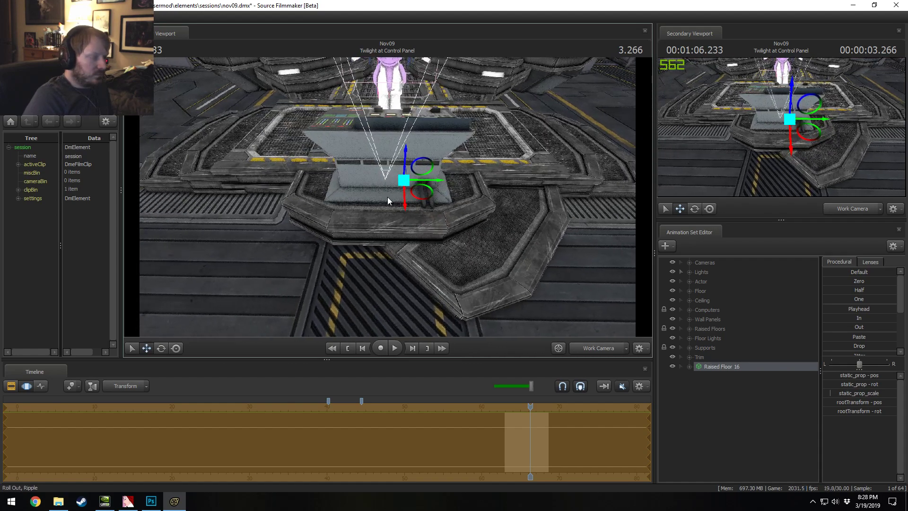
pyautogui.rightClick(730, 370)
pyautogui.click(720, 331)
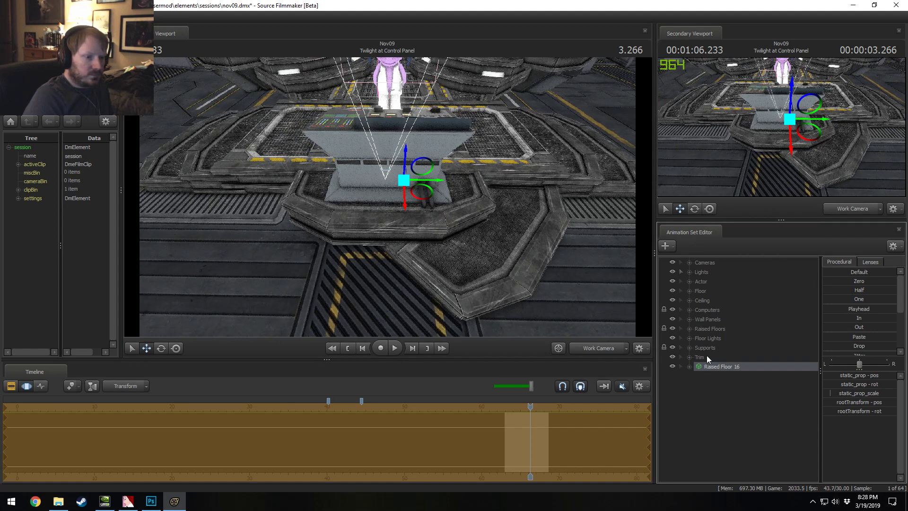
pyautogui.rightClick(715, 368)
pyautogui.press('Escape')
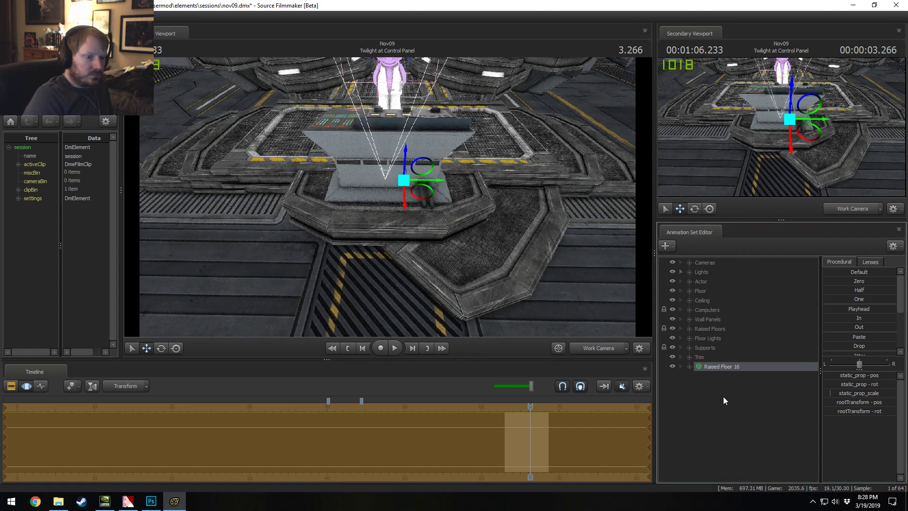
# Step: Paste another copy of the raised floor at the root of the animation set list and select it
pyautogui.rightClick(724, 403)
pyautogui.click(736, 450)
pyautogui.click(734, 377)
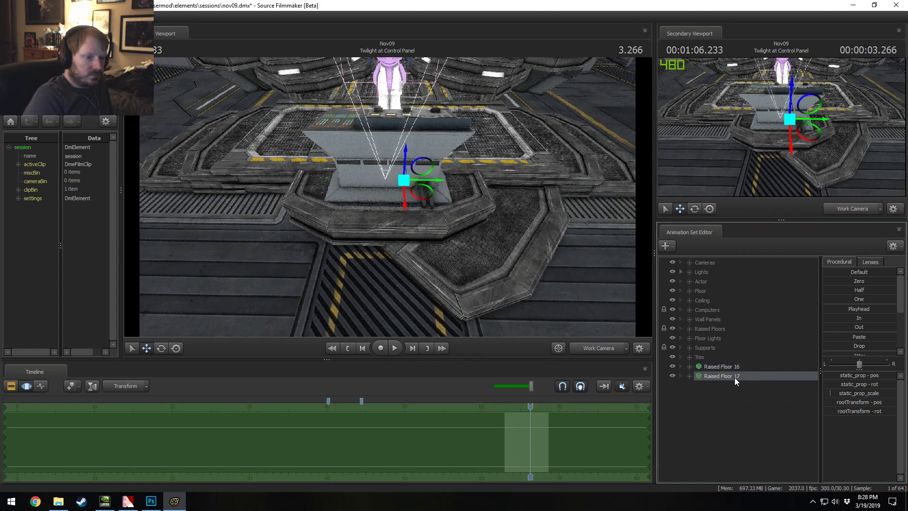
# Step: Rotate Raised Floor 17 about its vertical axis to 135 so it mirrors the first angled floor
pyautogui.click(870, 412)
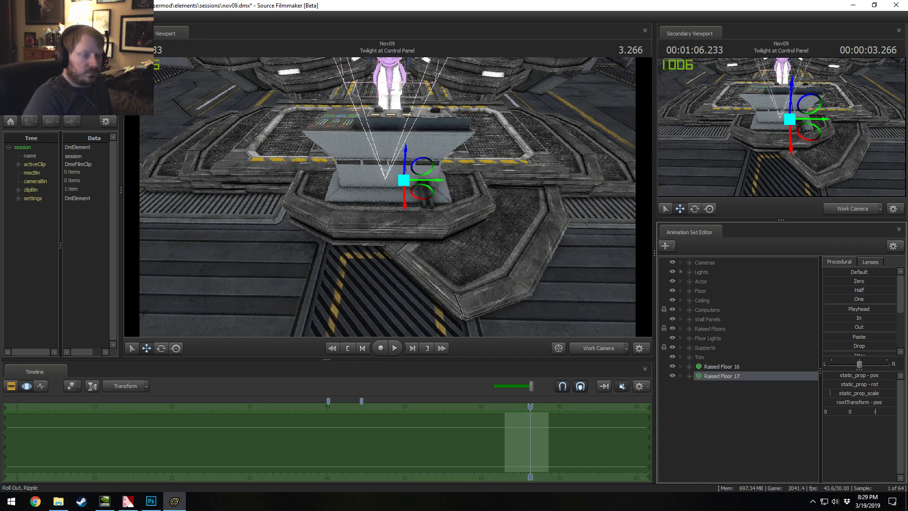
pyautogui.press('Return')
pyautogui.hotkey('ctrl', 'z')
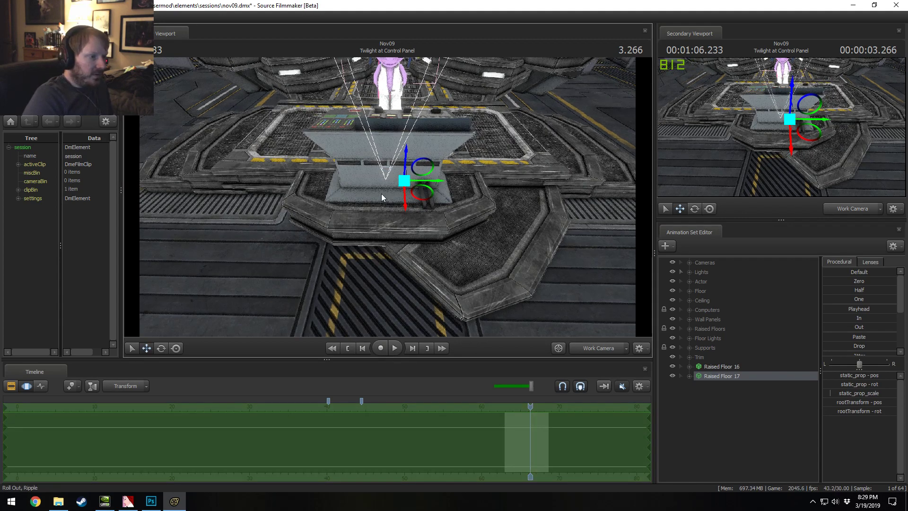
pyautogui.press('e')
pyautogui.moveTo(404, 209); pyautogui.dragTo(362, 186)
pyautogui.click(875, 413)
pyautogui.write('135')
pyautogui.press('Return')
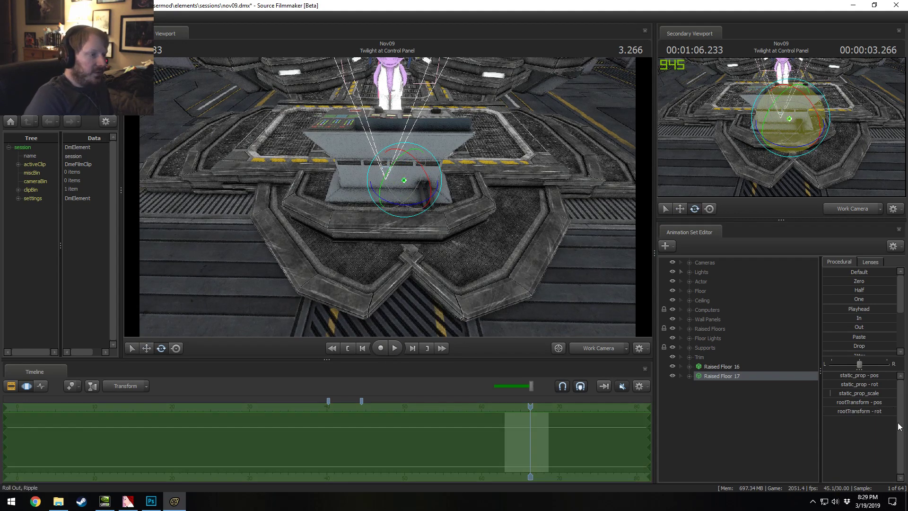
# Step: Shift Raised Floor 17 sideways along its green axis, away from the first angled floor beside Twilight's console
pyautogui.moveTo(468, 296); pyautogui.dragTo(396, 197)
pyautogui.press('w')
pyautogui.moveTo(455, 173); pyautogui.dragTo(419, 170)
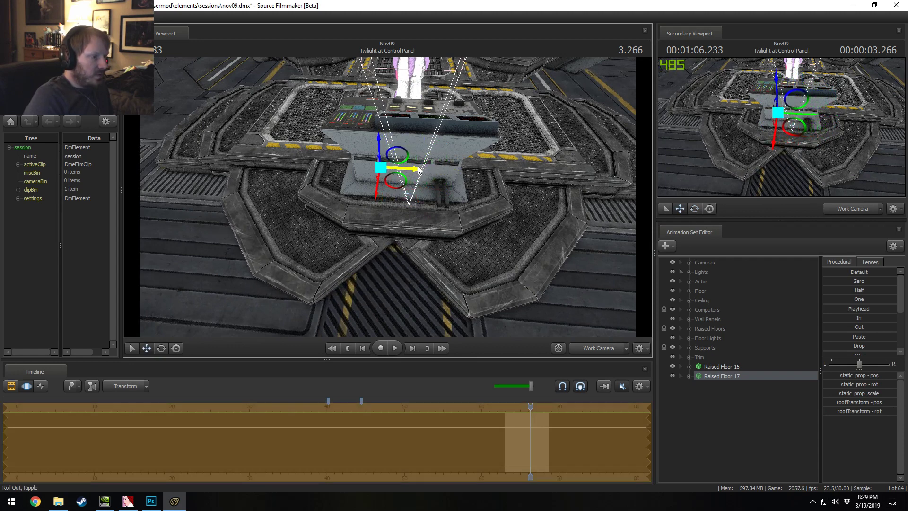
pyautogui.press('s')
pyautogui.moveTo(450, 195); pyautogui.dragTo(449, 237)
pyautogui.press('z')
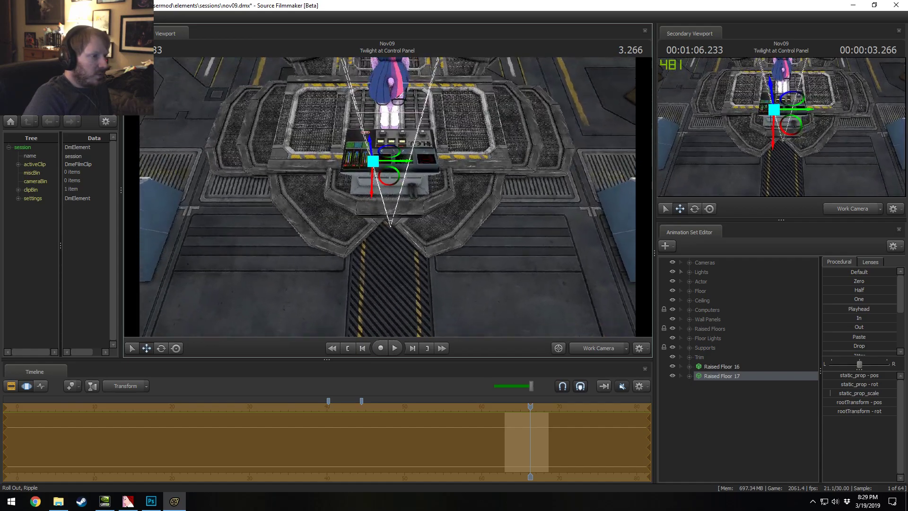
pyautogui.moveTo(418, 188); pyautogui.dragTo(388, 200, button='right')
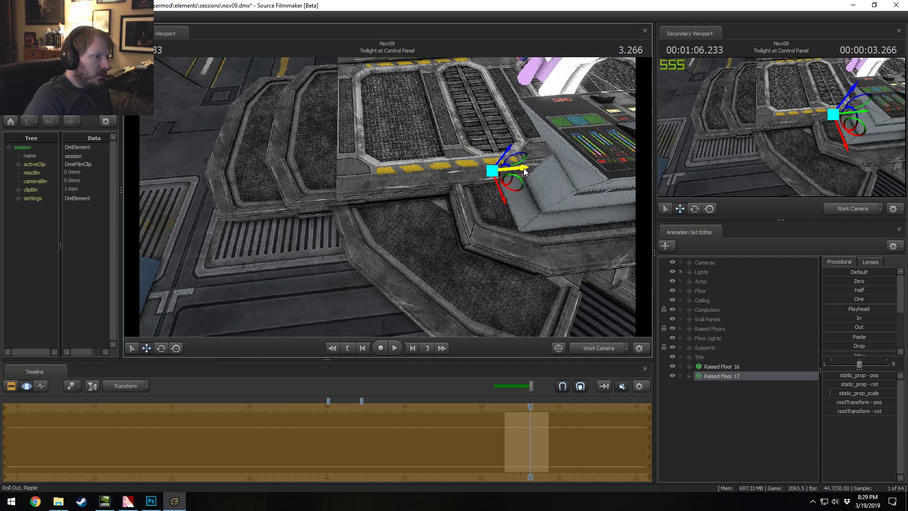
pyautogui.moveTo(523, 171); pyautogui.dragTo(530, 175)
# Step: Fine-tune the sideways position of Raised Floor 17 where its outer edge meets the stepped platform and vent grille
pyautogui.moveTo(530, 175); pyautogui.dragTo(468, 182, button='right')
pyautogui.moveTo(468, 182); pyautogui.dragTo(362, 236)
pyautogui.press('w')
pyautogui.press('s')
pyautogui.moveTo(449, 149); pyautogui.dragTo(449, 130, button='right')
pyautogui.moveTo(388, 197); pyautogui.dragTo(374, 173)
pyautogui.press('a')
pyautogui.press('w')
pyautogui.moveTo(414, 143); pyautogui.dragTo(477, 262, button='right')
pyautogui.press('s')
pyautogui.moveTo(478, 258); pyautogui.dragTo(388, 201)
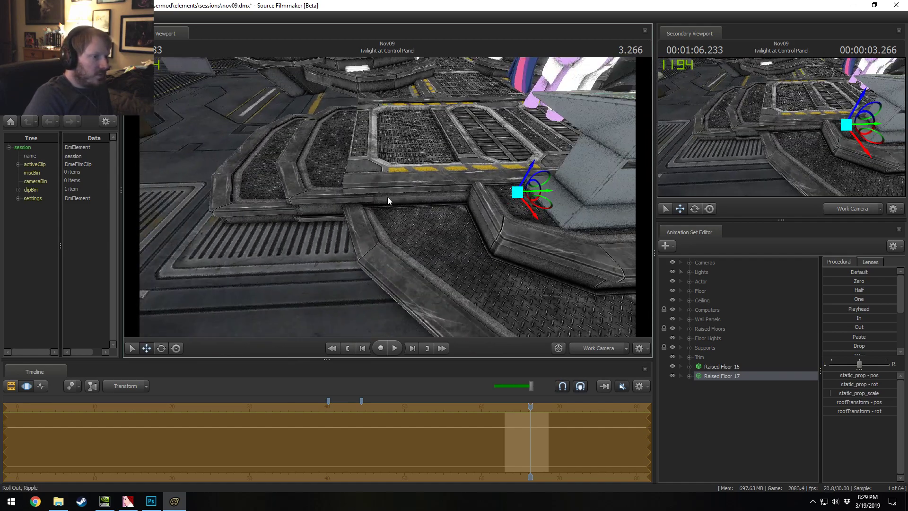
pyautogui.moveTo(550, 192); pyautogui.dragTo(552, 193)
pyautogui.moveTo(311, 210)
pyautogui.mouseDown()
pyautogui.moveTo(287, 212)
pyautogui.moveTo(311, 210)
pyautogui.mouseUp()
pyautogui.press('w')
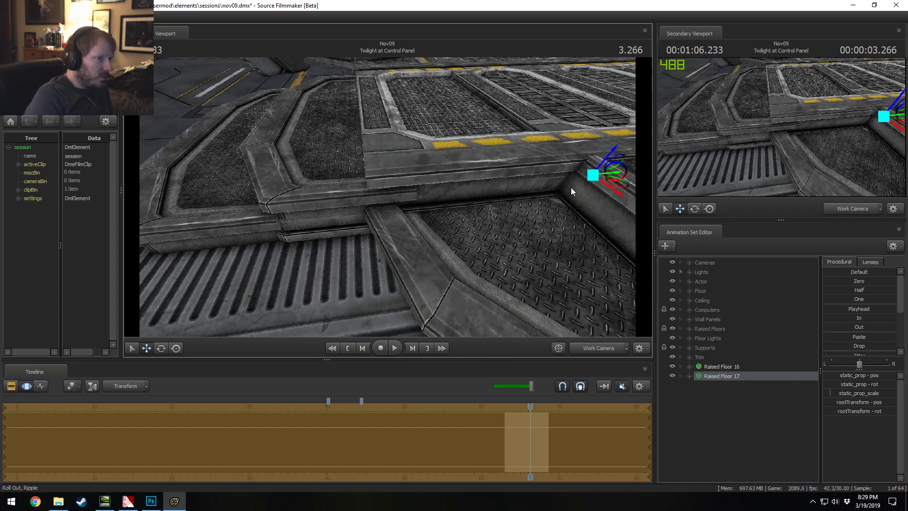
pyautogui.moveTo(604, 177); pyautogui.dragTo(606, 179)
# Step: Examine where the opposite angled floor meets the stepped platform to compare both sides for symmetry
pyautogui.moveTo(439, 198); pyautogui.dragTo(427, 190, button='right')
pyautogui.press('d')
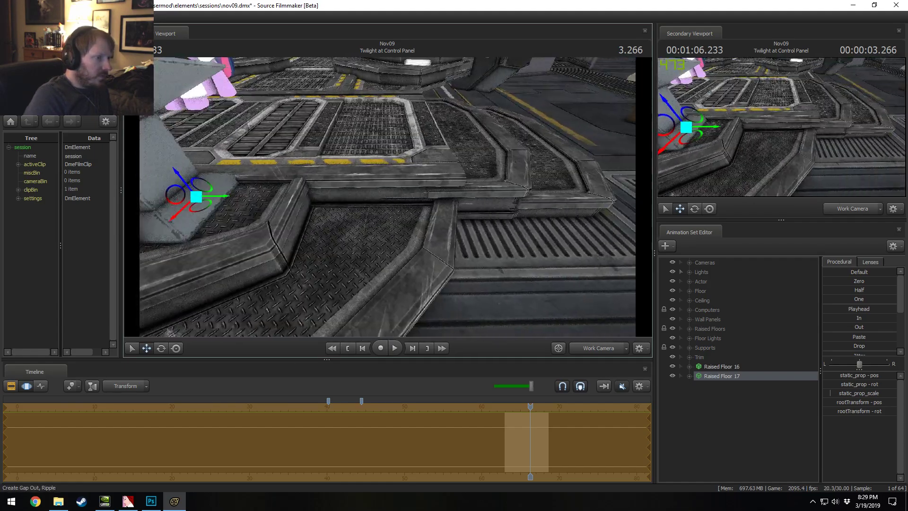
pyautogui.press('w')
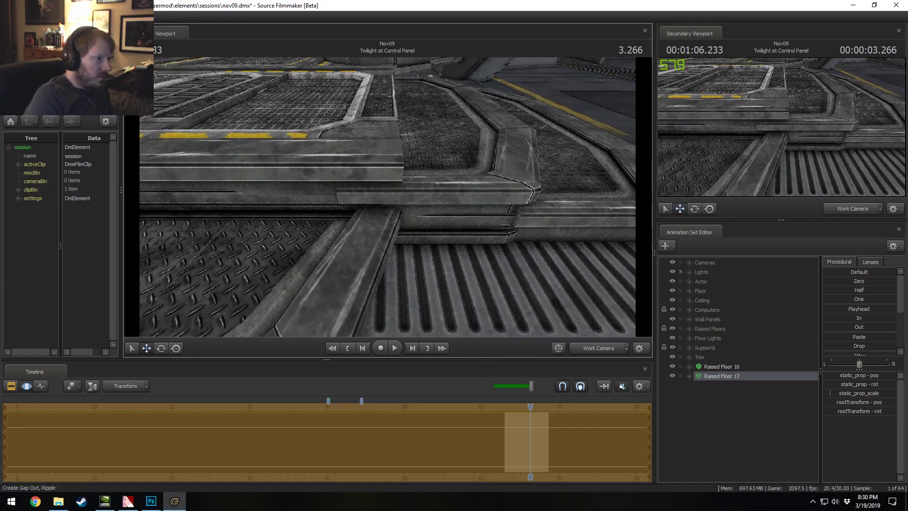
pyautogui.moveTo(451, 195); pyautogui.dragTo(431, 201, button='right')
pyautogui.moveTo(431, 201); pyautogui.dragTo(409, 205)
pyautogui.moveTo(484, 252); pyautogui.dragTo(483, 265)
pyautogui.moveTo(431, 208); pyautogui.dragTo(390, 185, button='right')
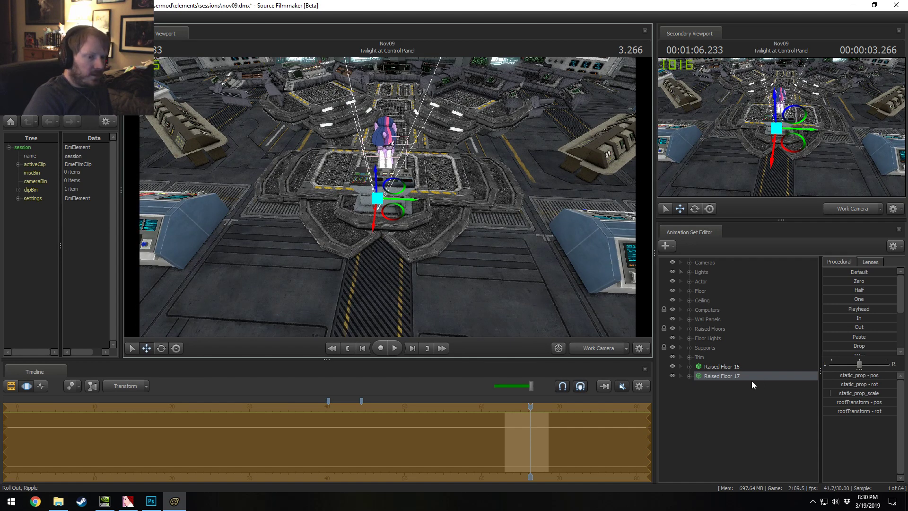
# Step: Copy an unrotated raised floor from the Raised Floors group, paste it at the root of the list and select Raised Floor 18
pyautogui.rightClick(730, 395)
pyautogui.click(757, 445)
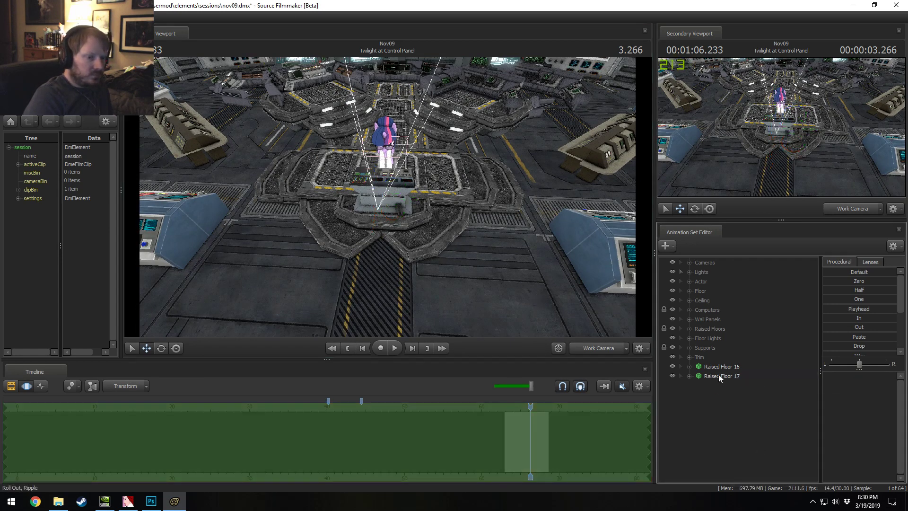
pyautogui.click(690, 329)
pyautogui.rightClick(726, 348)
pyautogui.click(737, 361)
pyautogui.click(689, 329)
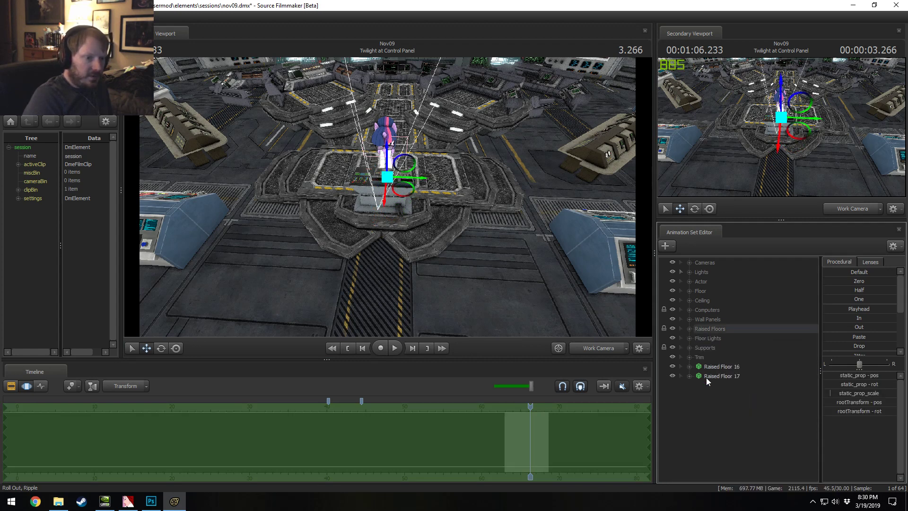
pyautogui.rightClick(706, 377)
pyautogui.click(715, 372)
pyautogui.rightClick(715, 410)
pyautogui.click(740, 460)
pyautogui.click(712, 379)
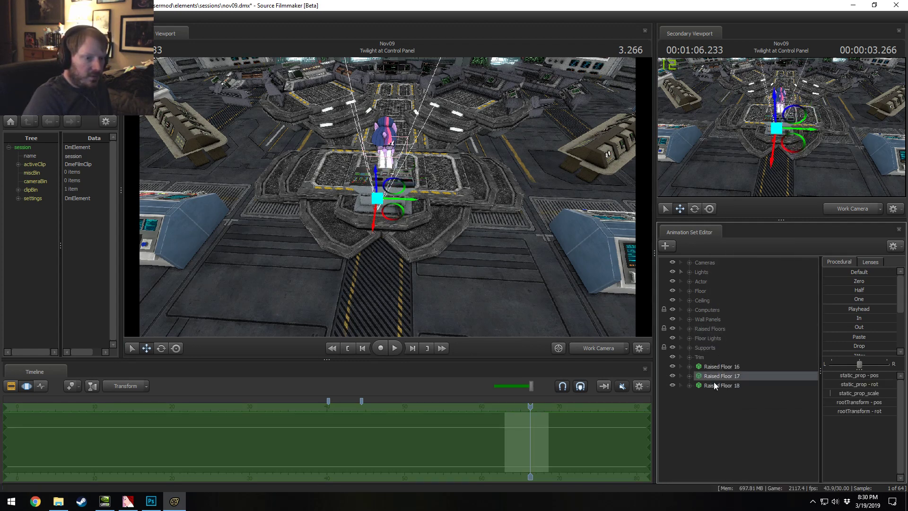
pyautogui.click(714, 386)
# Step: Place Raised Floor 18 in front of Twilight's console between the two angled floors, lowering it beneath them
pyautogui.moveTo(422, 142); pyautogui.dragTo(361, 163)
pyautogui.moveTo(372, 141); pyautogui.dragTo(377, 165)
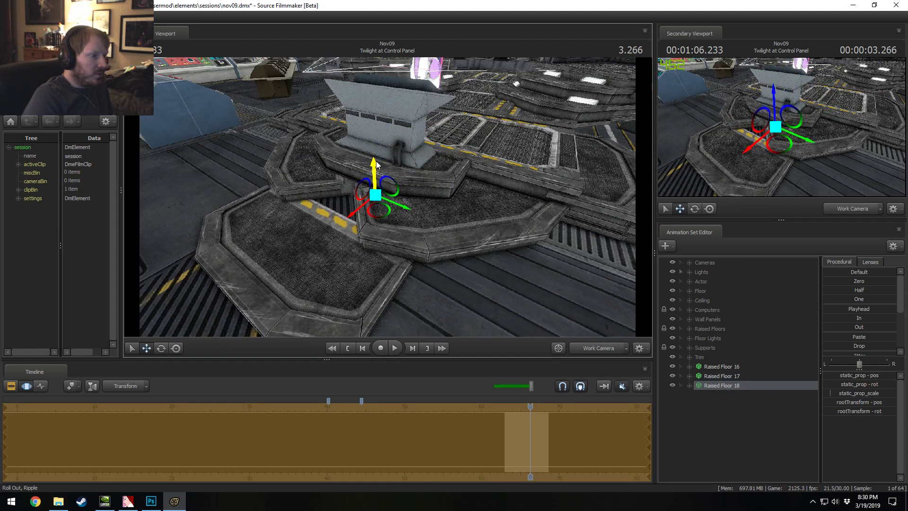
pyautogui.moveTo(362, 208); pyautogui.dragTo(389, 175)
pyautogui.keyDown('alt'); pyautogui.moveTo(453, 188); pyautogui.dragTo(502, 180); pyautogui.keyUp('alt')
pyautogui.moveTo(421, 168); pyautogui.dragTo(388, 200)
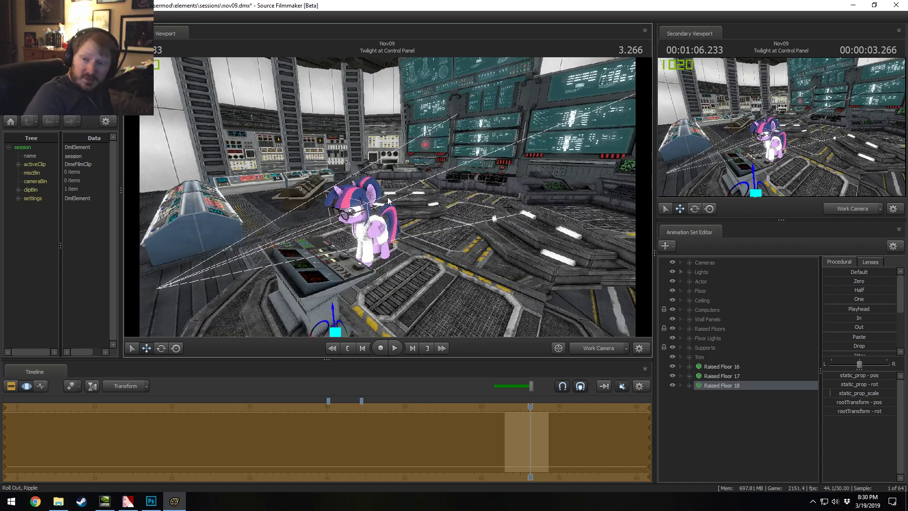
# Step: Save the session and move Raised Floor 16, 17 and 18 into the Raised Floors group
pyautogui.hotkey('ctrl', 's')
pyautogui.moveTo(416, 190); pyautogui.dragTo(371, 192)
pyautogui.press('s')
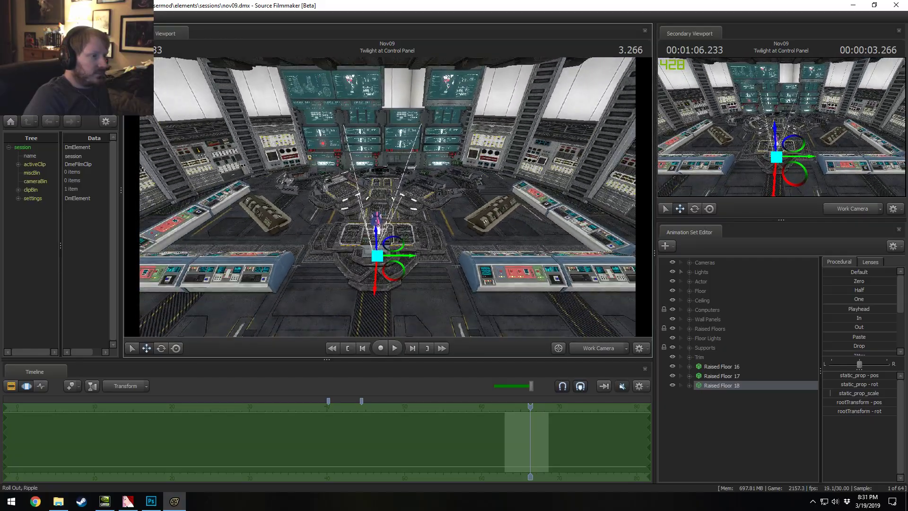
pyautogui.moveTo(454, 161); pyautogui.dragTo(461, 210)
pyautogui.press('w')
pyautogui.keyDown('shift'); pyautogui.click(725, 370); pyautogui.keyUp('shift')
pyautogui.moveTo(724, 370); pyautogui.dragTo(705, 331)
# Step: Start adding a new model animation set and filter the model browser for "button"
pyautogui.moveTo(435, 197); pyautogui.dragTo(457, 209)
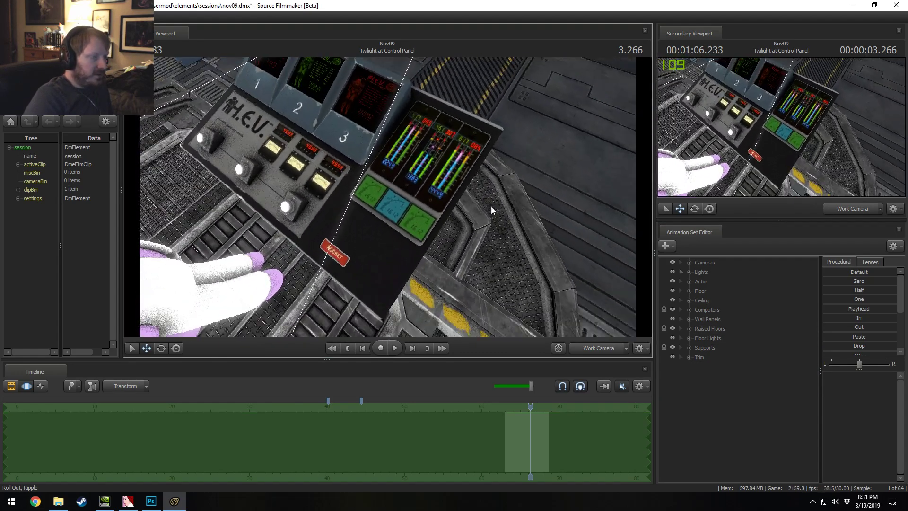
pyautogui.rightClick(694, 413)
pyautogui.click(767, 438)
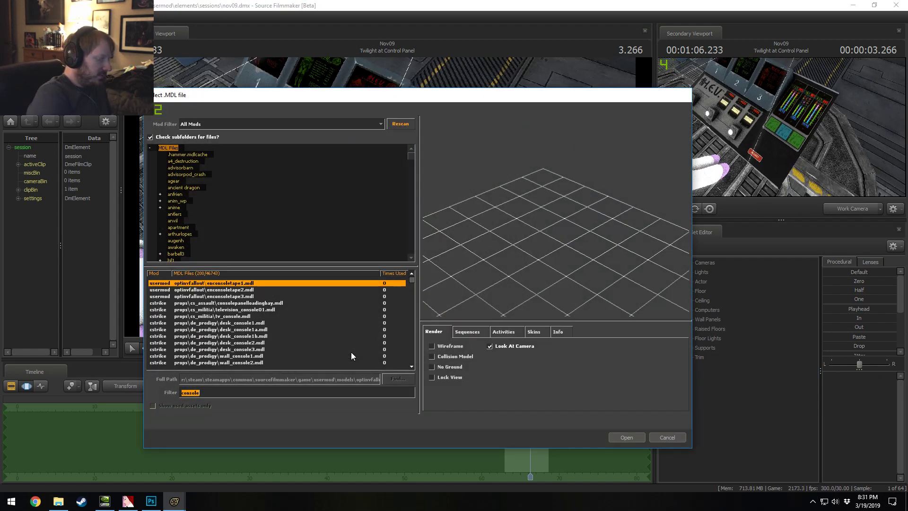
pyautogui.write('bu')
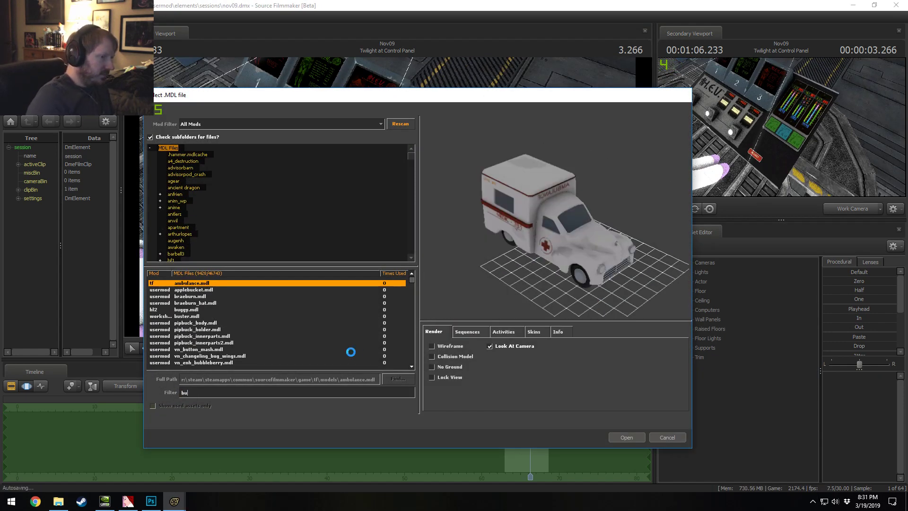
pyautogui.write('tton')
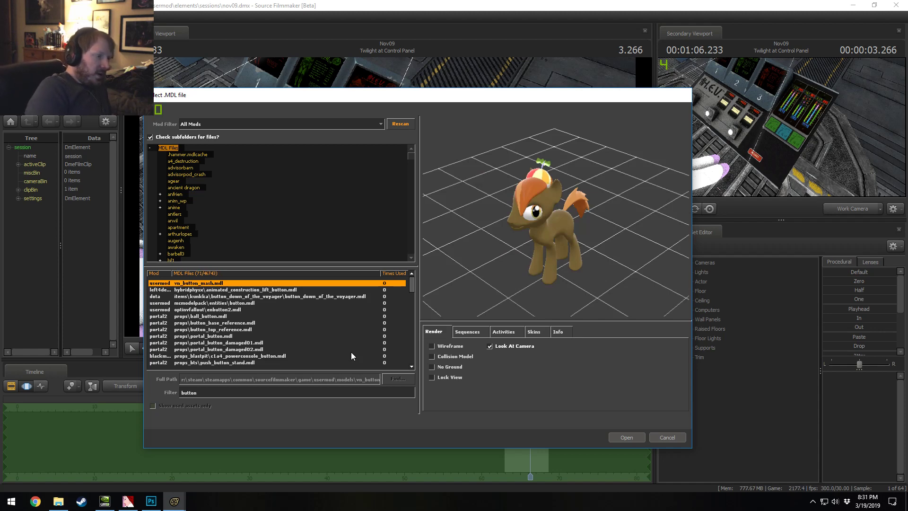
# Step: Preview the listed button models and choose the Portal 2 model props\portal_button.mdl
pyautogui.click(238, 308)
pyautogui.press('Up')
pyautogui.press('Up')
pyautogui.press('Down')
pyautogui.press('Down')
pyautogui.press('Down')
pyautogui.press('Down')
pyautogui.press('Down')
pyautogui.press('Down')
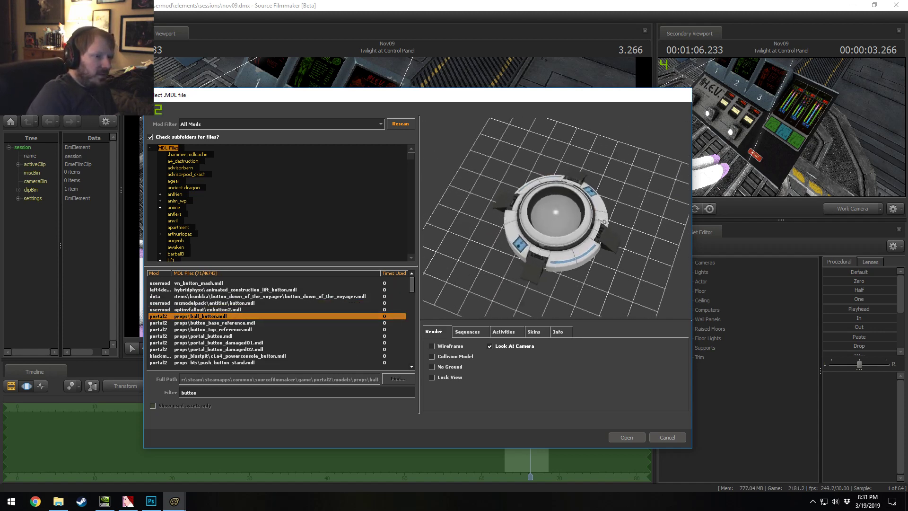
pyautogui.moveTo(560, 242); pyautogui.dragTo(521, 272)
# Step: Switch to File Explorer and open "[Anthology] Screw My House.mp4" from the Pony SFM Videos folder
pyautogui.click(58, 501)
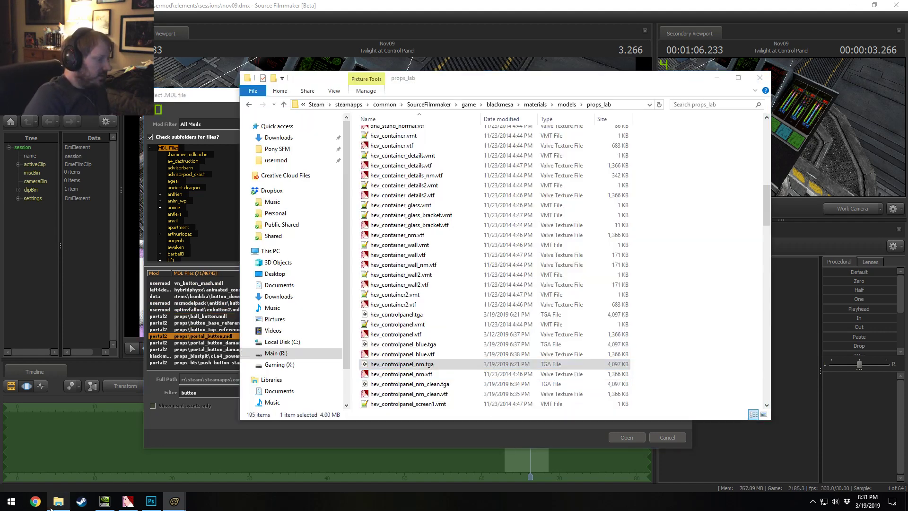
pyautogui.click(284, 150)
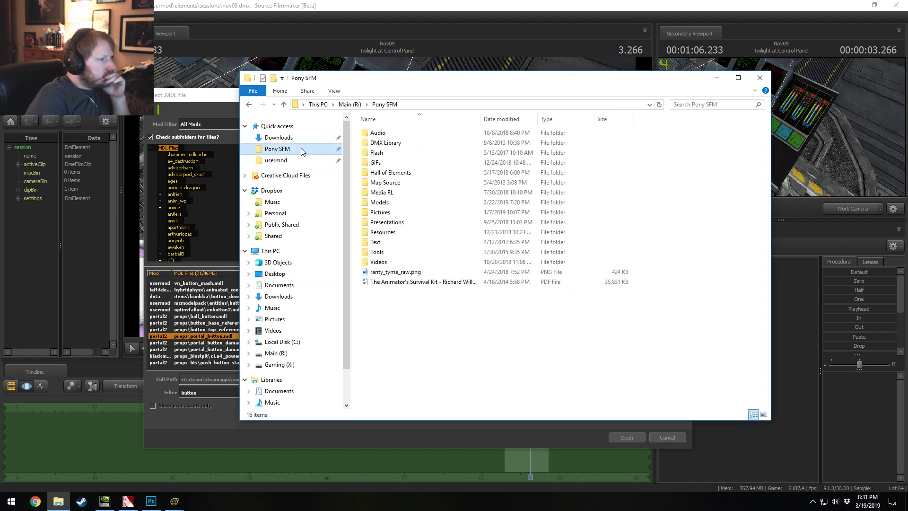
pyautogui.click(379, 263)
pyautogui.doubleClick(378, 263)
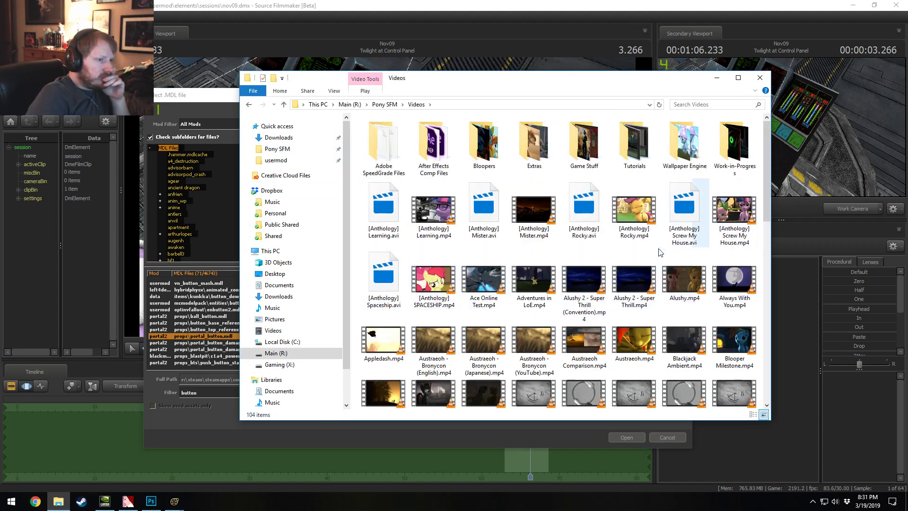
pyautogui.click(732, 209)
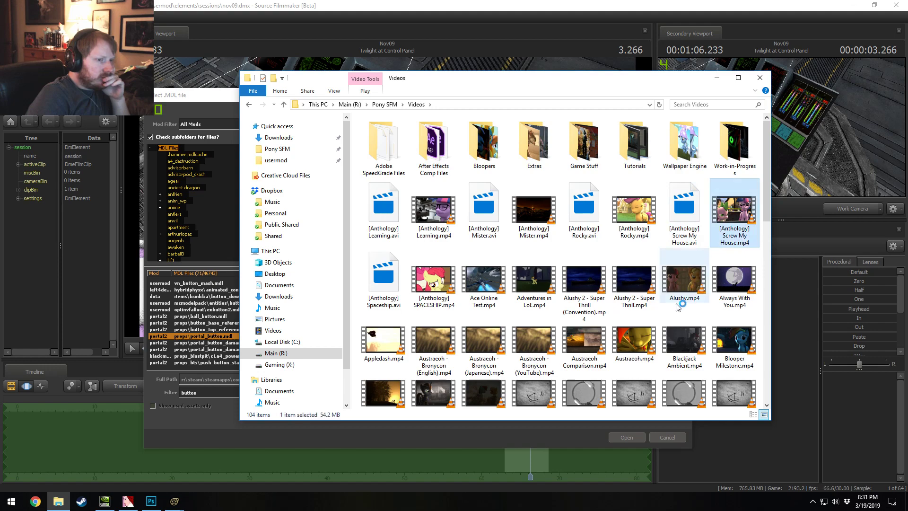
pyautogui.press('Return')
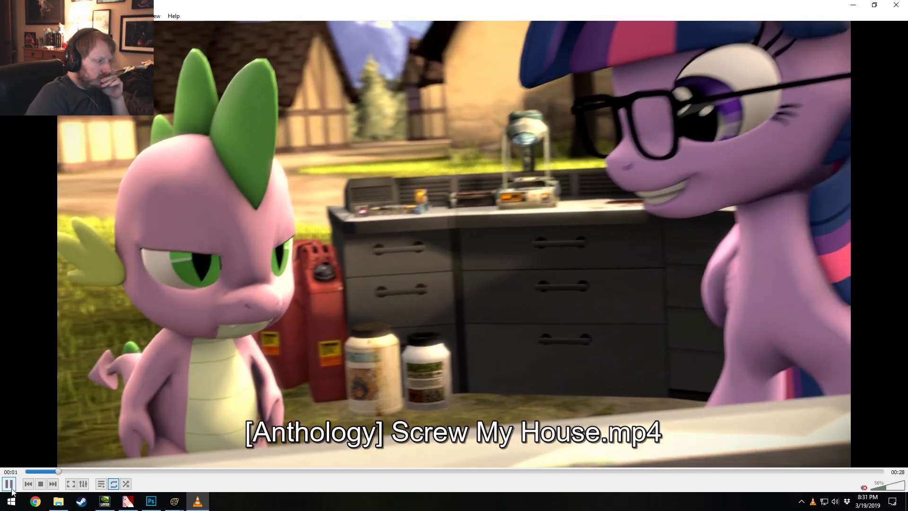
# Step: Pause the video, skip to 00:11 to examine the red button prop, and return to the model browser
pyautogui.click(10, 487)
pyautogui.click(378, 472)
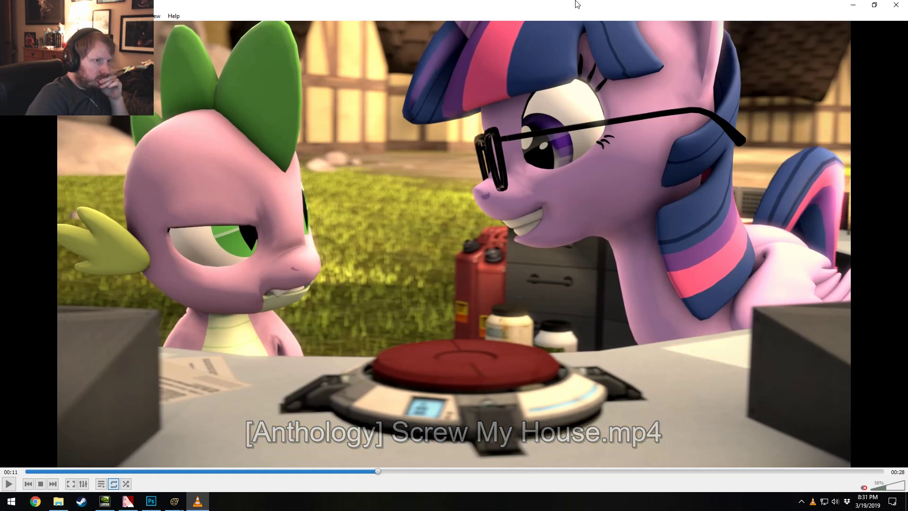
pyautogui.moveTo(578, 5)
pyautogui.mouseDown()
pyautogui.moveTo(793, 279)
pyautogui.moveTo(781, 416)
pyautogui.moveTo(581, 4)
pyautogui.mouseUp()
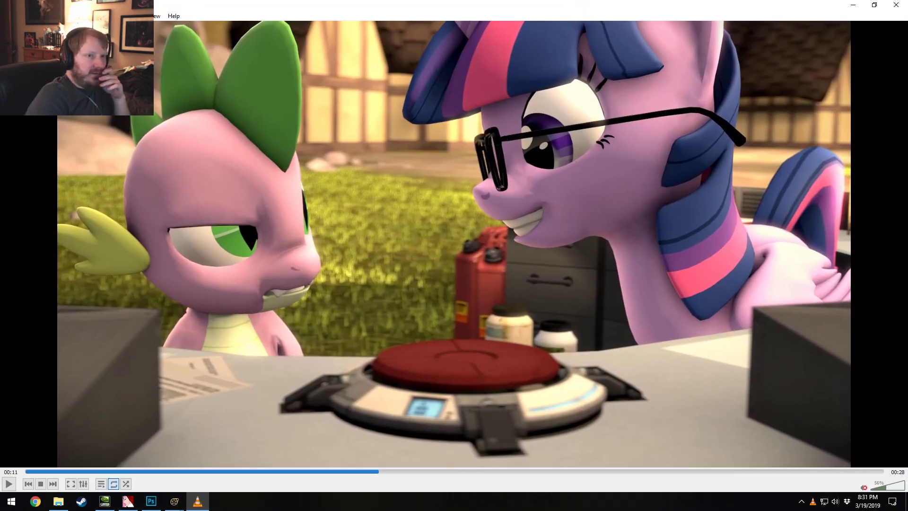
pyautogui.click(896, 5)
pyautogui.click(643, 22)
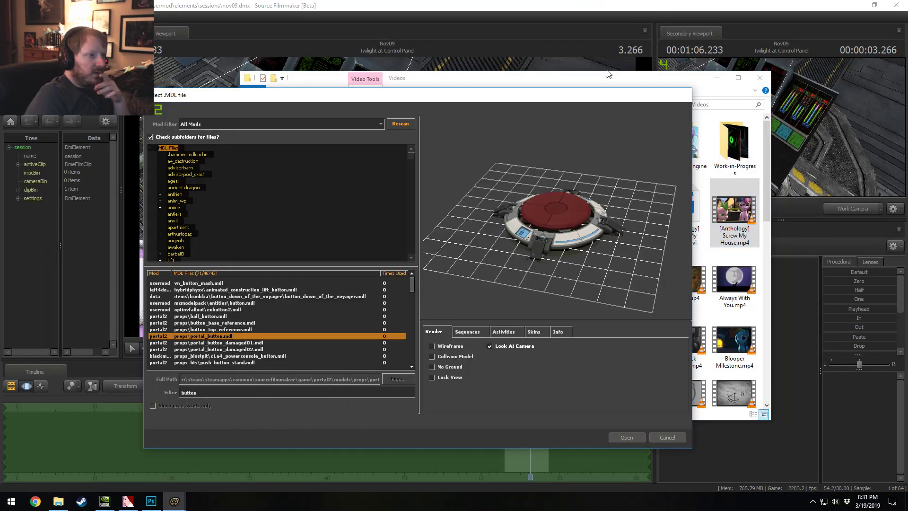
# Step: Add props\portal_button.mdl to the scene, select portal_button1 and frame it in the viewport
pyautogui.click(634, 441)
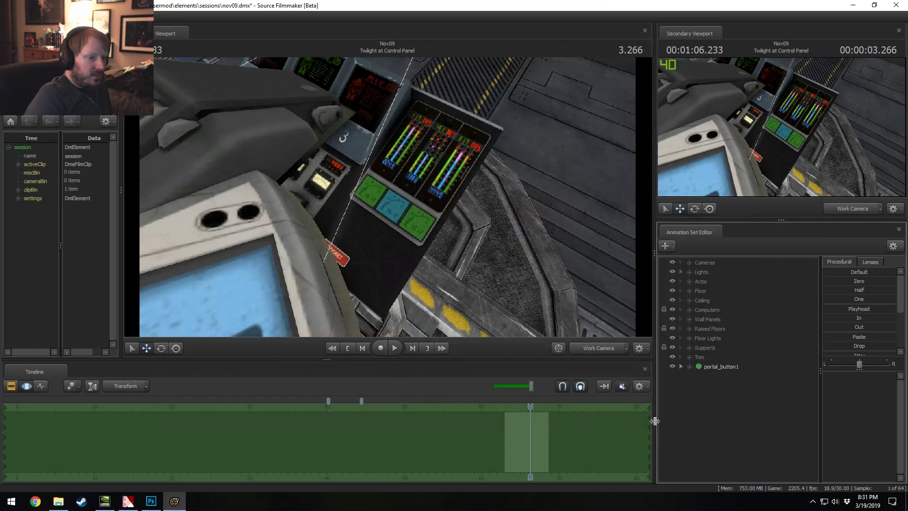
pyautogui.click(714, 366)
pyautogui.press('f')
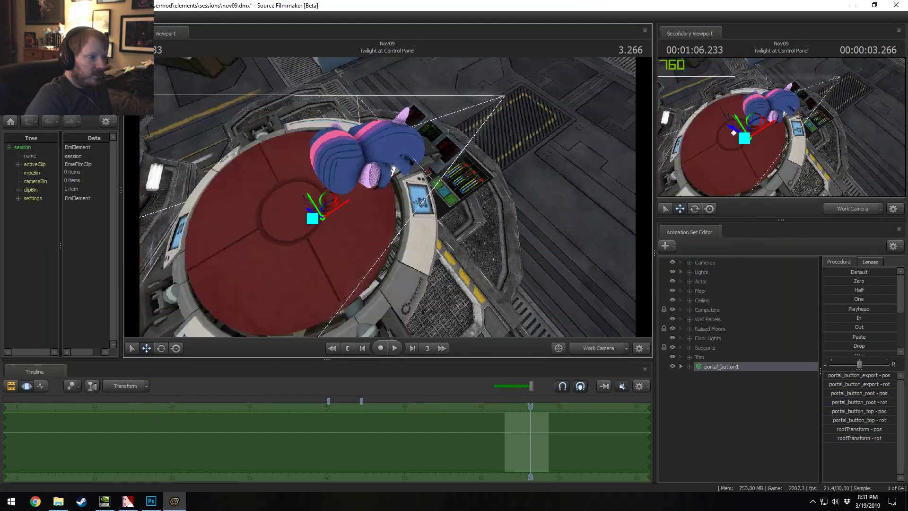
# Step: Move the portal button over Twilight's console, then expand its control groups and frame it
pyautogui.moveTo(346, 220); pyautogui.dragTo(413, 193)
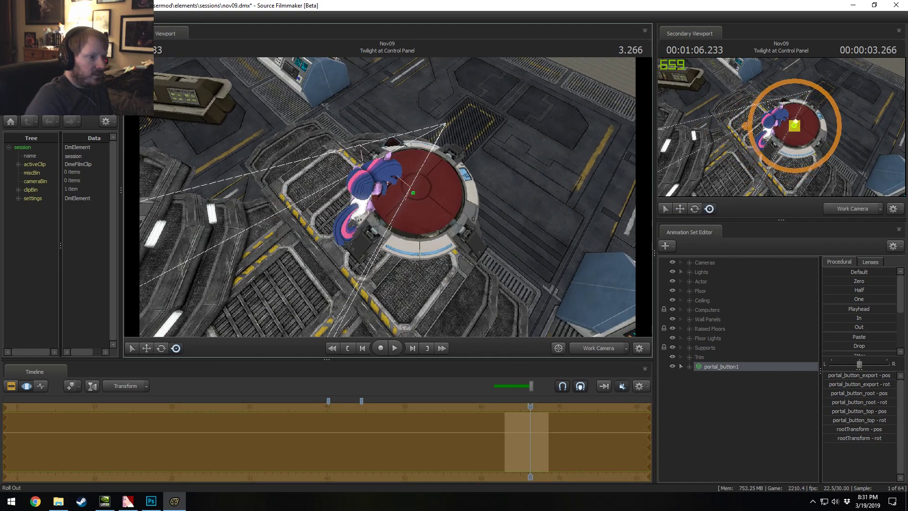
pyautogui.click(689, 367)
pyautogui.press('f')
pyautogui.keyDown('alt'); pyautogui.moveTo(392, 133); pyautogui.dragTo(387, 197); pyautogui.keyUp('alt')
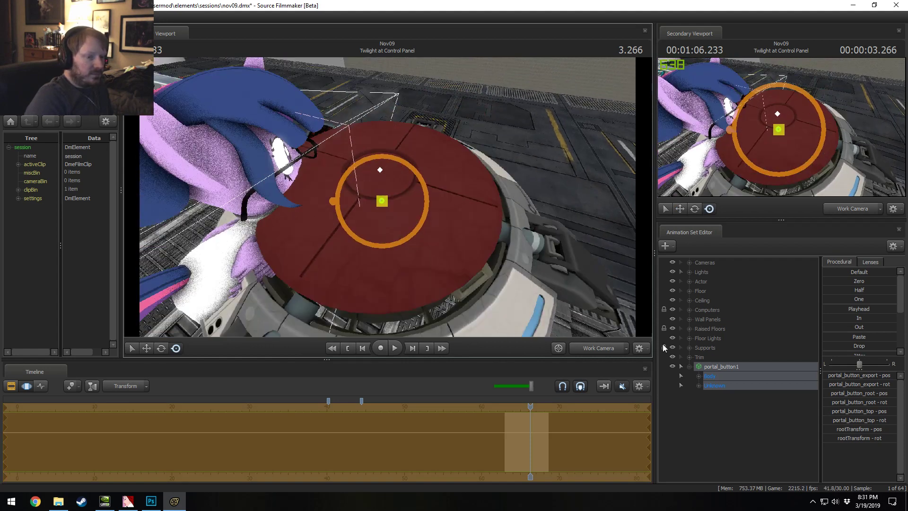
# Step: Rename the portal_button1 animation set as Button 1
pyautogui.rightClick(713, 369)
pyautogui.click(732, 223)
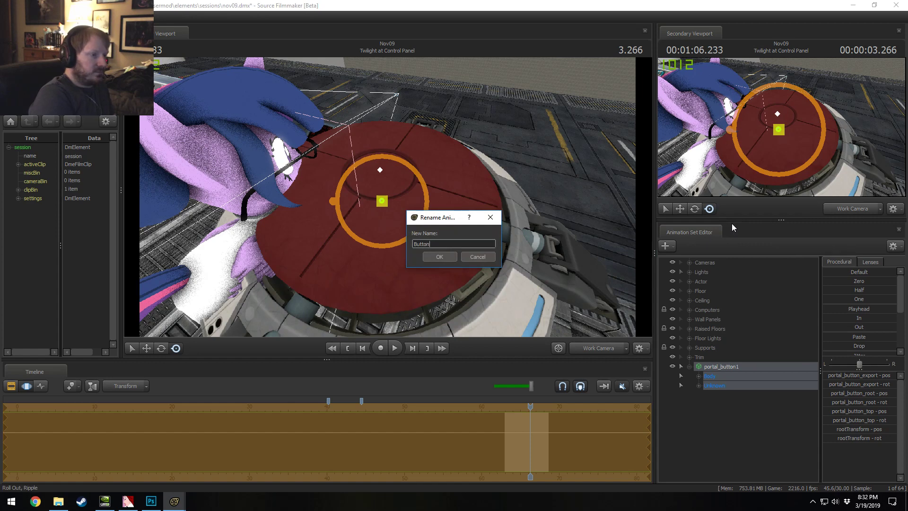
pyautogui.write('Button 1')
pyautogui.press('Return')
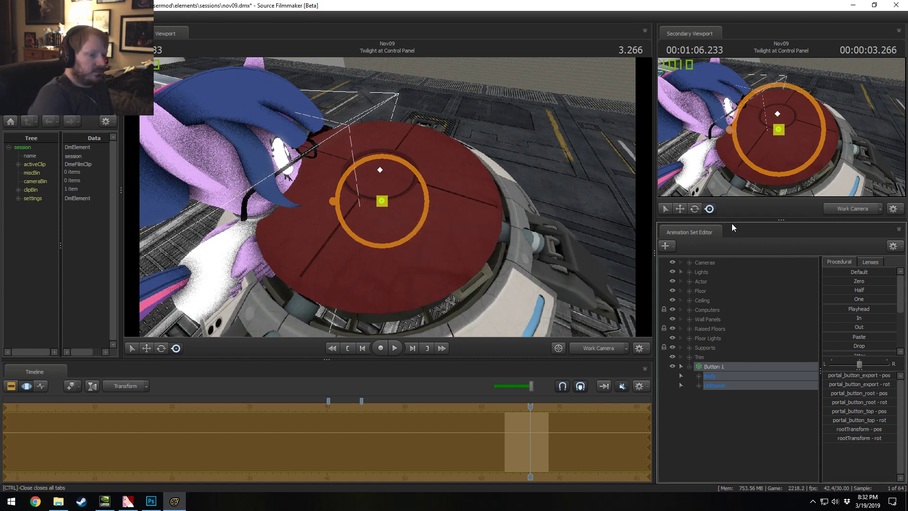
# Step: Add a scale control to Button 1's portal_button_export transform
pyautogui.click(699, 385)
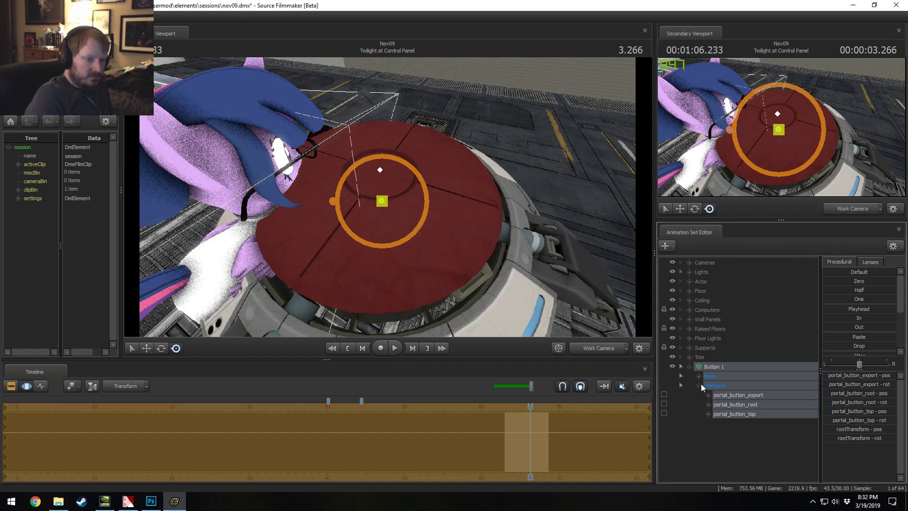
pyautogui.click(732, 396)
pyautogui.click(741, 415)
pyautogui.click(746, 395)
pyautogui.rightClick(746, 396)
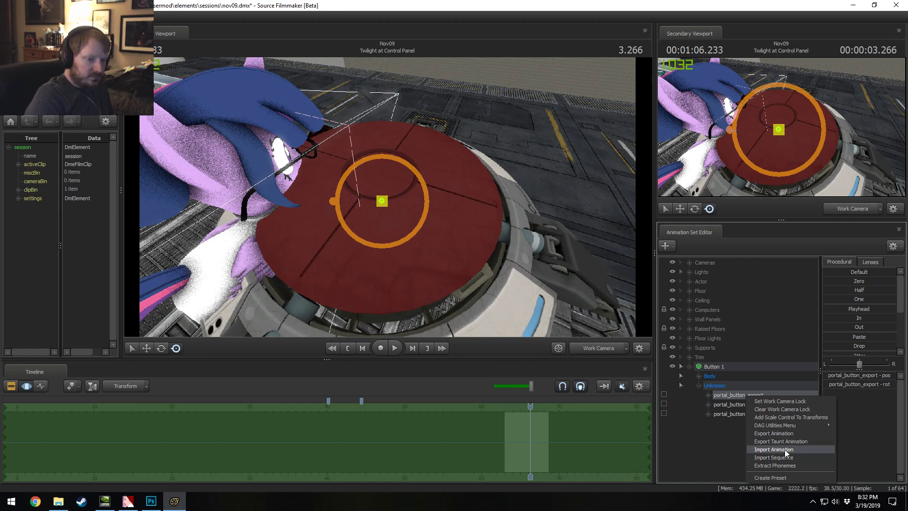
pyautogui.click(781, 417)
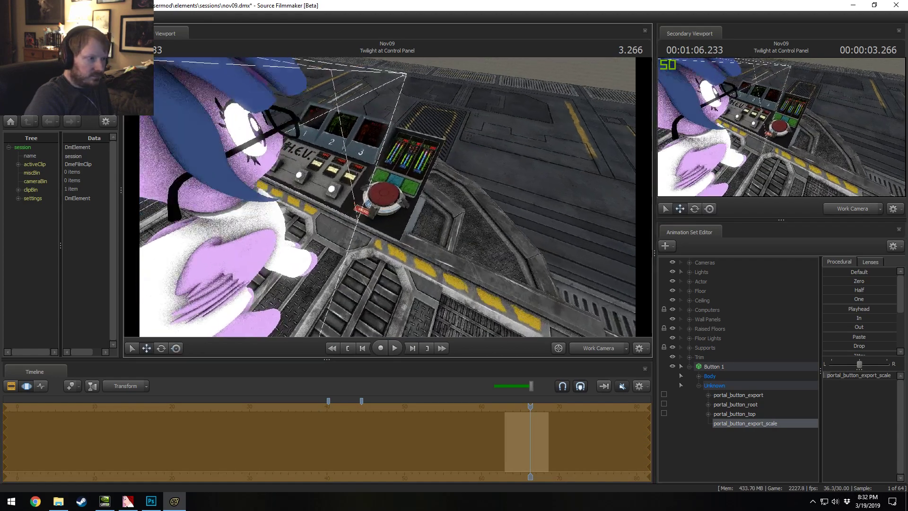
# Step: Remap the portal_button_export_scale slider to a maximum of 1 and a default of 0.1
pyautogui.press('f')
pyautogui.rightClick(832, 373)
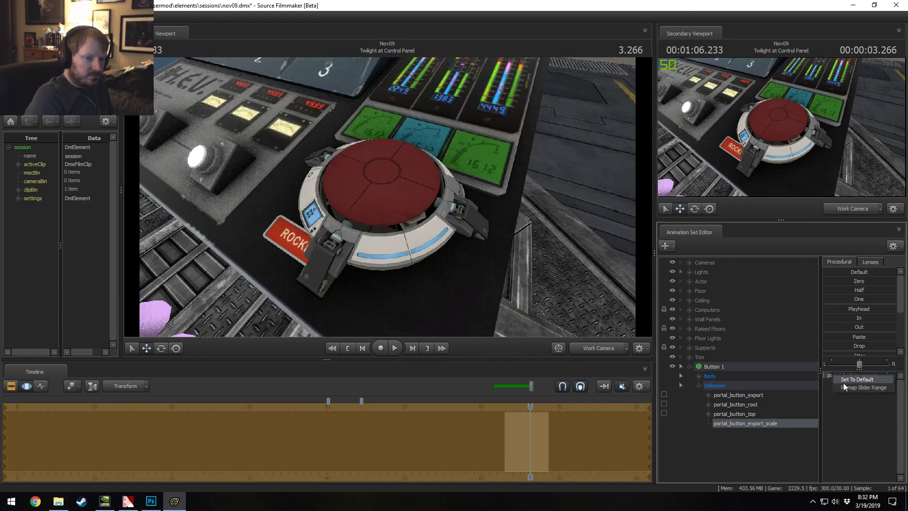
pyautogui.click(843, 382)
pyautogui.moveTo(464, 245); pyautogui.dragTo(369, 245)
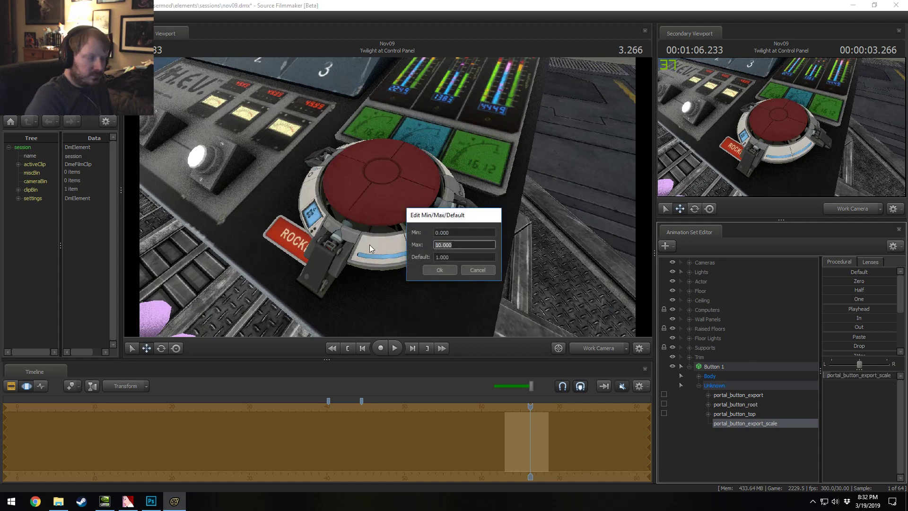
pyautogui.write('1')
pyautogui.press('Tab')
pyautogui.write('0.1')
pyautogui.press('Return')
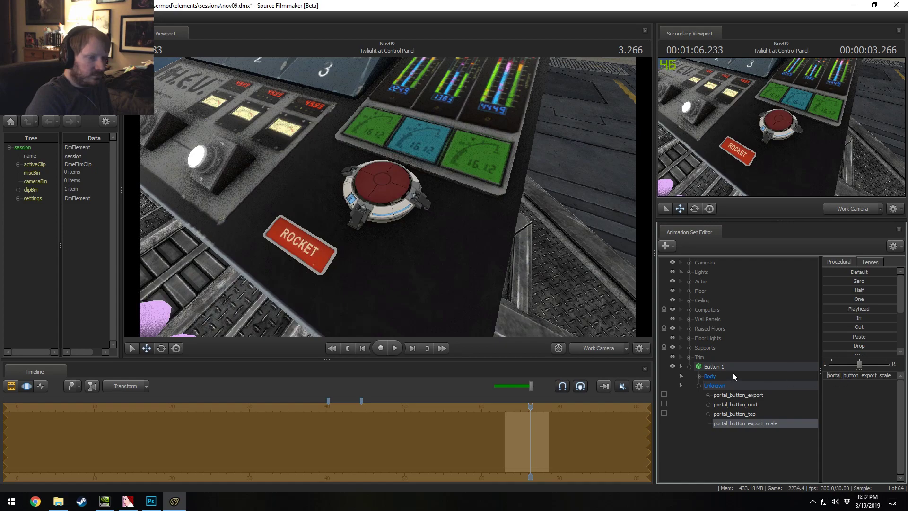
# Step: Move and tilt Button 1 so it lies on the console's sloped black panel, centred above the ROCKET label
pyautogui.click(719, 366)
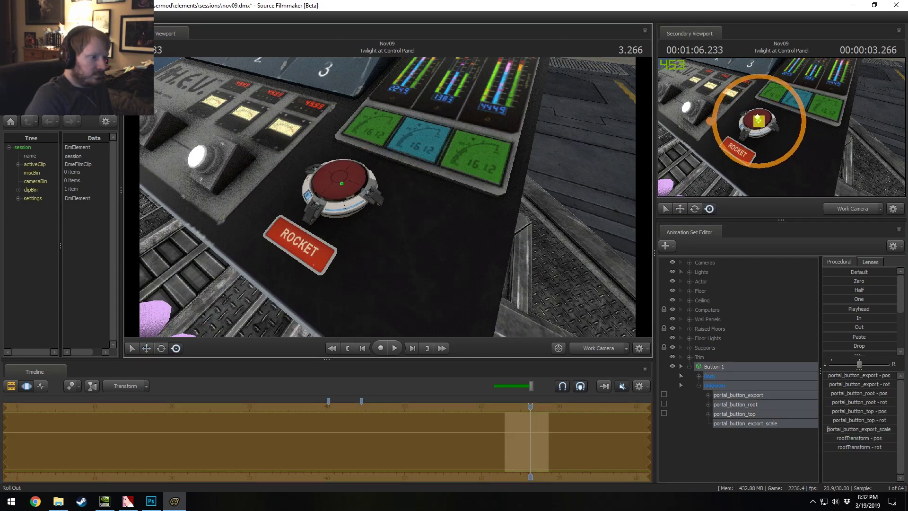
pyautogui.keyDown('alt'); pyautogui.moveTo(417, 221); pyautogui.dragTo(379, 167); pyautogui.keyUp('alt')
pyautogui.press('e')
pyautogui.moveTo(424, 188); pyautogui.dragTo(399, 192)
pyautogui.moveTo(399, 193)
pyautogui.keyDown('alt'); pyautogui.mouseDown(button='right')
pyautogui.moveTo(407, 211)
pyautogui.moveTo(402, 203)
pyautogui.mouseUp(button='right'); pyautogui.keyUp('alt')
pyautogui.moveTo(401, 203); pyautogui.dragTo(401, 199)
pyautogui.moveTo(408, 163); pyautogui.dragTo(378, 174)
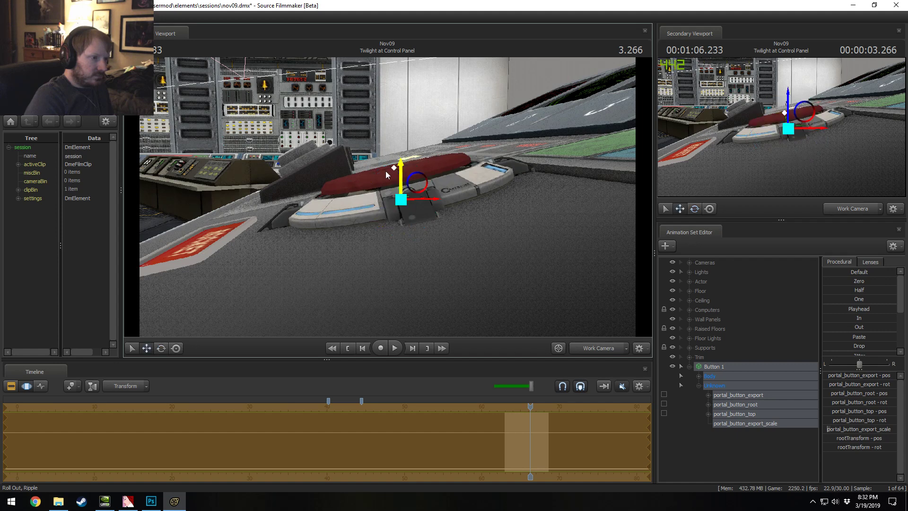
pyautogui.moveTo(413, 178); pyautogui.dragTo(527, 217)
pyautogui.keyDown('alt'); pyautogui.moveTo(527, 217); pyautogui.dragTo(397, 193, button='right'); pyautogui.keyUp('alt')
pyautogui.keyDown('alt'); pyautogui.moveTo(398, 192); pyautogui.dragTo(388, 197); pyautogui.keyUp('alt')
pyautogui.press('e')
pyautogui.keyDown('alt'); pyautogui.moveTo(415, 225); pyautogui.dragTo(420, 213); pyautogui.keyUp('alt')
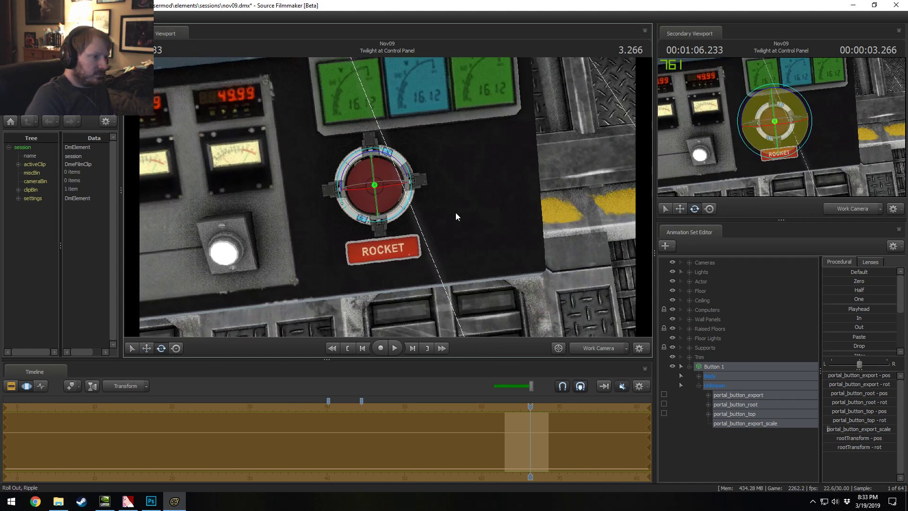
# Step: Select the portal_button_root control of Button 1
pyautogui.moveTo(868, 447)
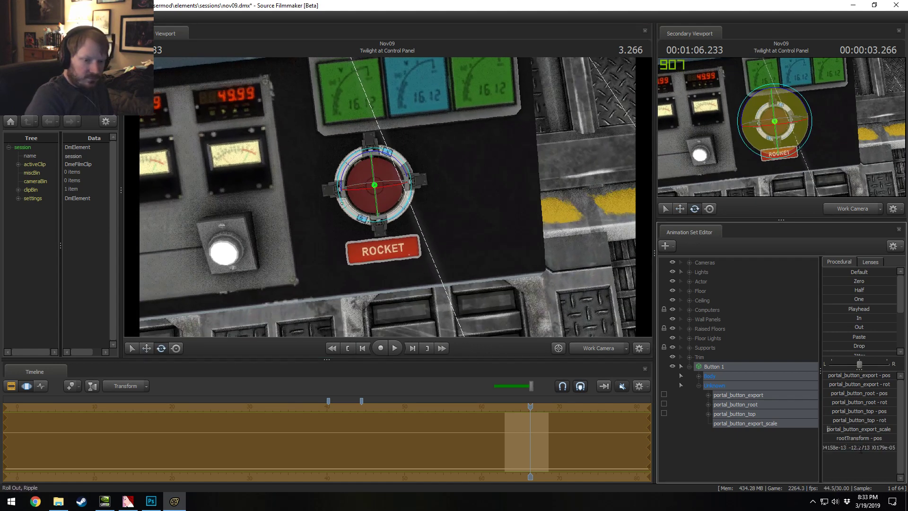
pyautogui.click(758, 405)
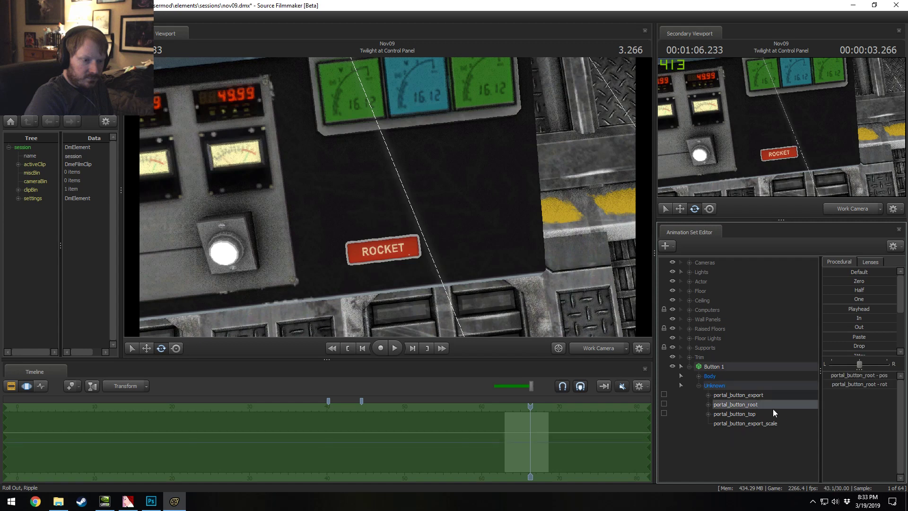
pyautogui.click(743, 399)
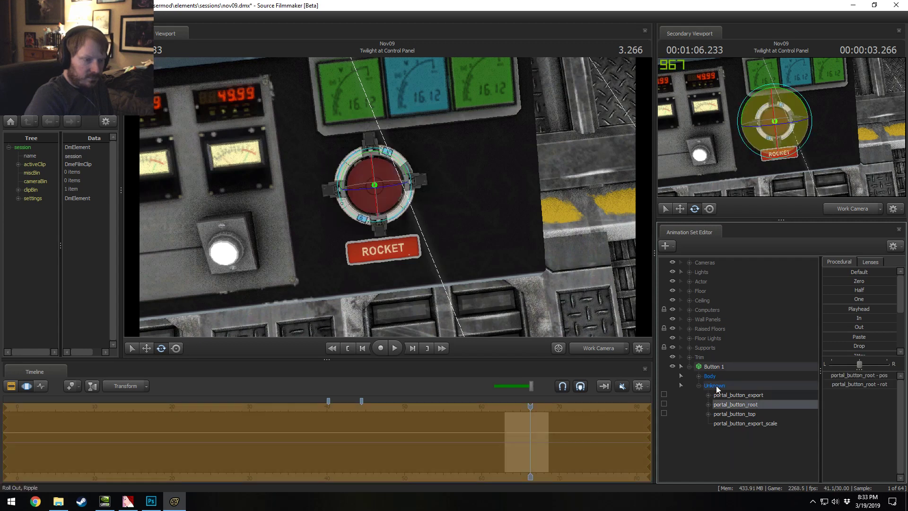
pyautogui.click(751, 411)
pyautogui.click(751, 405)
# Step: Try setting the second and the first rotation value of portal_button_root to 45, undoing each attempt
pyautogui.doubleClick(869, 385)
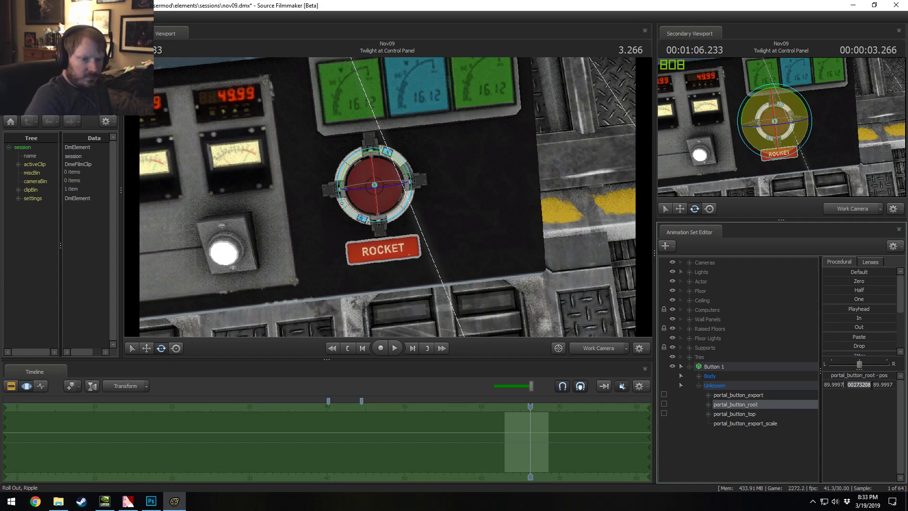
pyautogui.press('Return')
pyautogui.moveTo(862, 386)
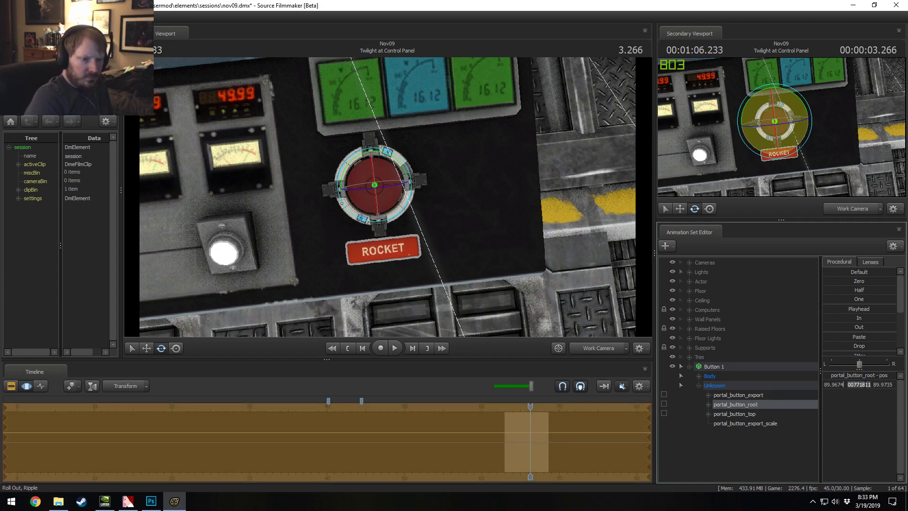
pyautogui.click(865, 384)
pyautogui.write('45')
pyautogui.press('Return')
pyautogui.hotkey('ctrl', 'z')
pyautogui.doubleClick(839, 384)
pyautogui.click(837, 385)
pyautogui.write('45')
pyautogui.press('Return')
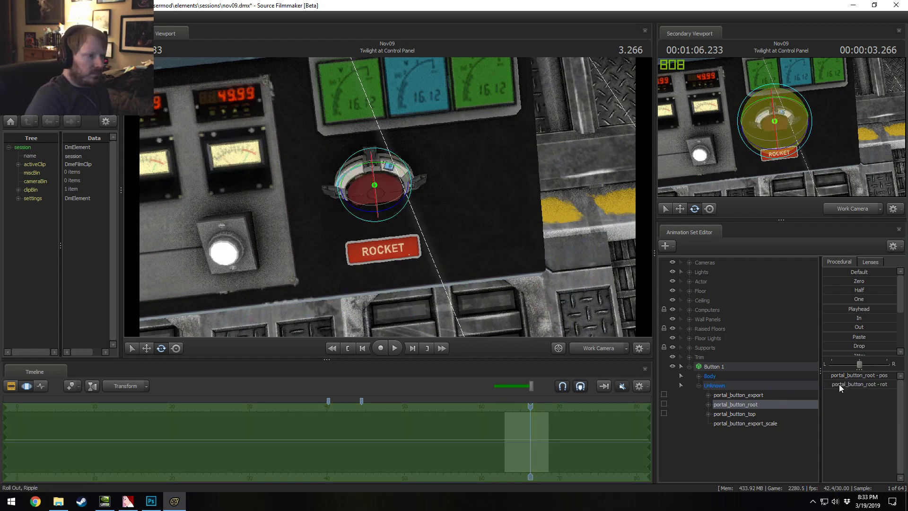
pyautogui.hotkey('ctrl', 'z')
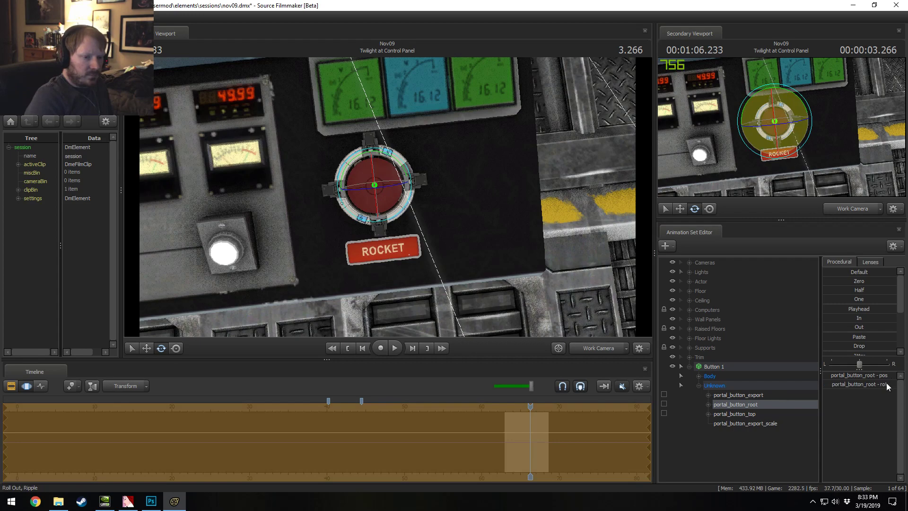
# Step: Set portal_button_root's third rotation value to 45 and move the button toward the black panel's outer edge
pyautogui.write('45')
pyautogui.press('Return')
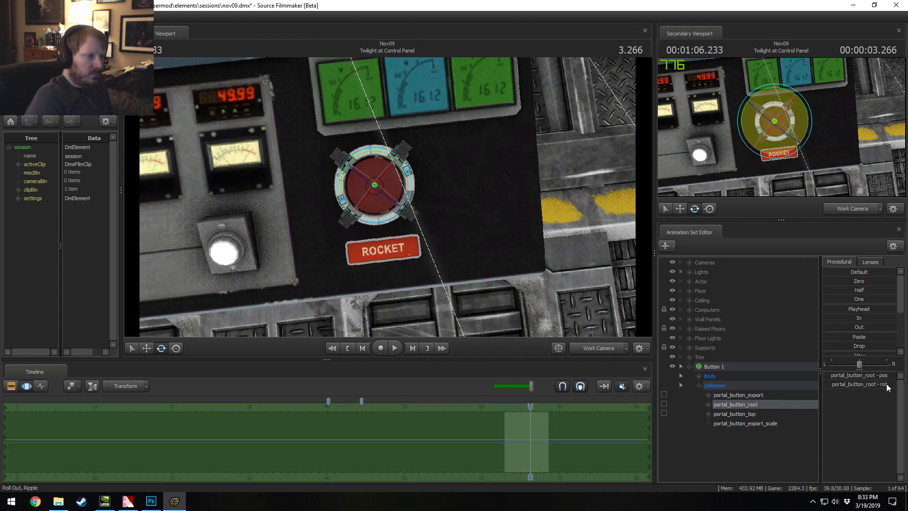
pyautogui.keyDown('alt'); pyautogui.moveTo(373, 162); pyautogui.dragTo(432, 236); pyautogui.keyUp('alt')
pyautogui.keyDown('alt'); pyautogui.moveTo(432, 237); pyautogui.dragTo(472, 229, button='right'); pyautogui.keyUp('alt')
pyautogui.press('w')
pyautogui.keyDown('alt'); pyautogui.moveTo(328, 225); pyautogui.dragTo(340, 195, button='middle'); pyautogui.keyUp('alt')
pyautogui.moveTo(337, 199); pyautogui.dragTo(481, 206)
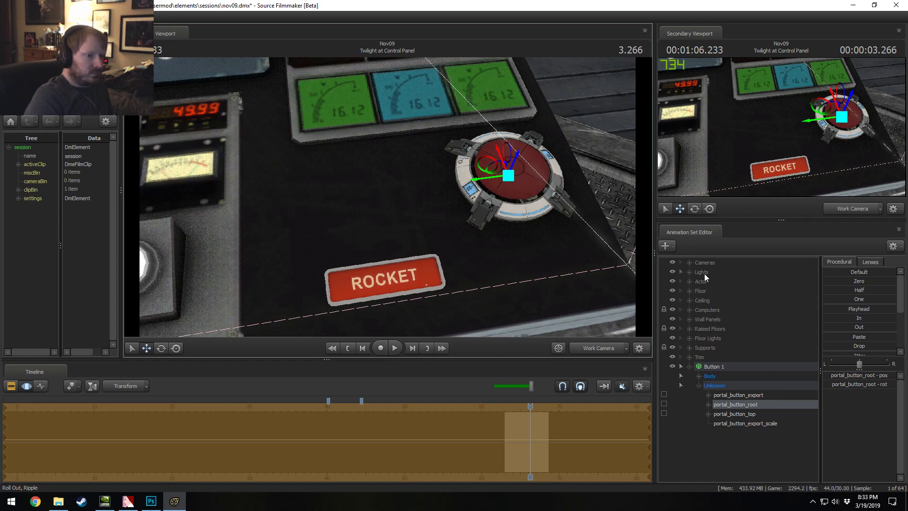
# Step: Expand the Cameras group and examine the console's black panel around the ROCKET label from several viewpoints
pyautogui.click(692, 263)
pyautogui.moveTo(520, 265); pyautogui.dragTo(411, 213)
pyautogui.press('w')
pyautogui.press('s')
pyautogui.press('w')
pyautogui.moveTo(525, 322)
pyautogui.mouseDown()
pyautogui.moveTo(534, 317)
pyautogui.moveTo(511, 317)
pyautogui.moveTo(525, 329)
pyautogui.moveTo(521, 303)
pyautogui.moveTo(509, 327)
pyautogui.mouseUp()
pyautogui.press('w')
pyautogui.moveTo(388, 196); pyautogui.dragTo(422, 168)
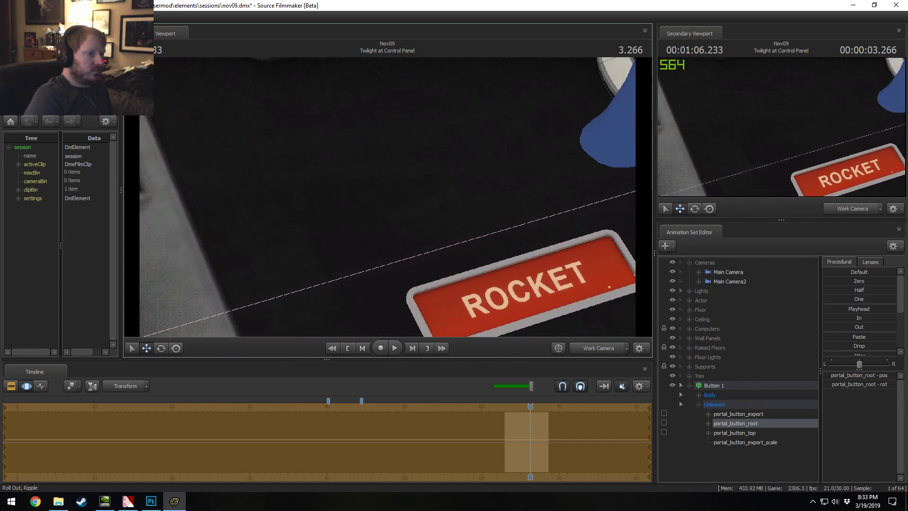
pyautogui.moveTo(388, 197); pyautogui.dragTo(269, 207)
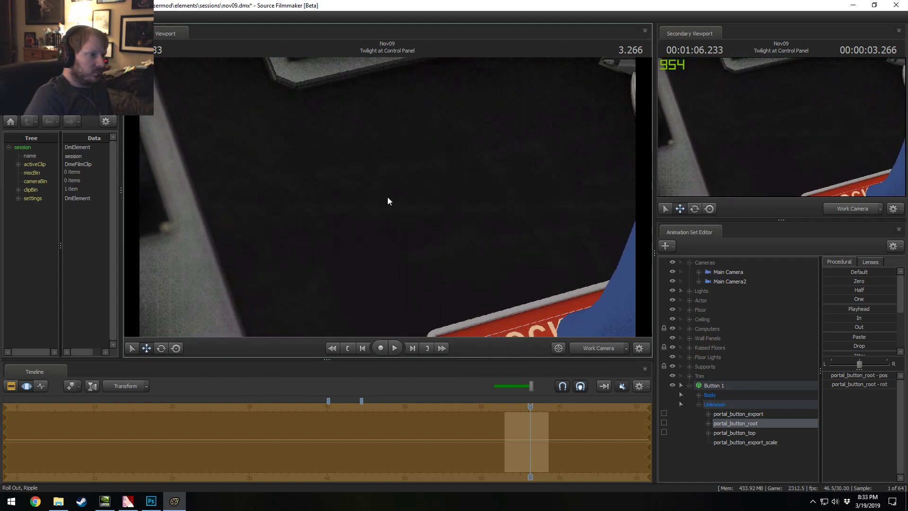
pyautogui.moveTo(387, 197); pyautogui.dragTo(565, 299)
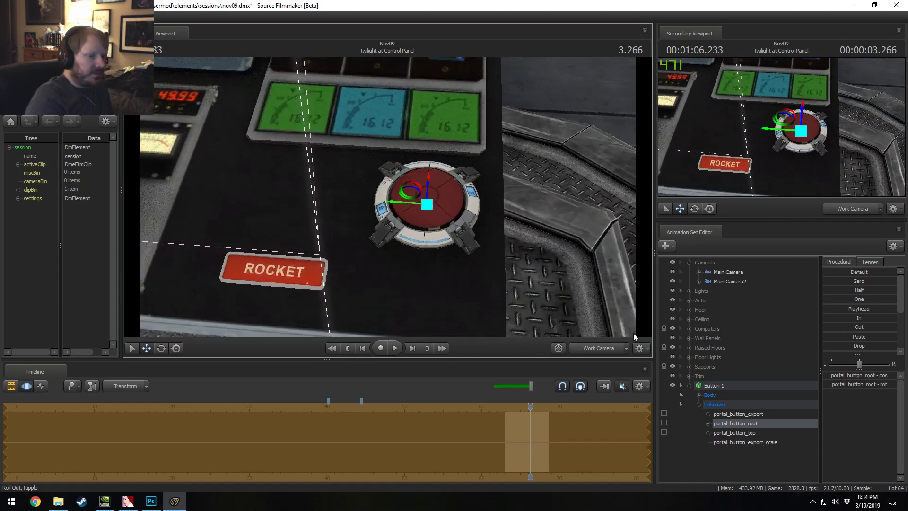
# Step: Shrink Button 1 with its export scale control and reposition it on the panel below the green gauge
pyautogui.click(740, 386)
pyautogui.moveTo(857, 428); pyautogui.dragTo(826, 429)
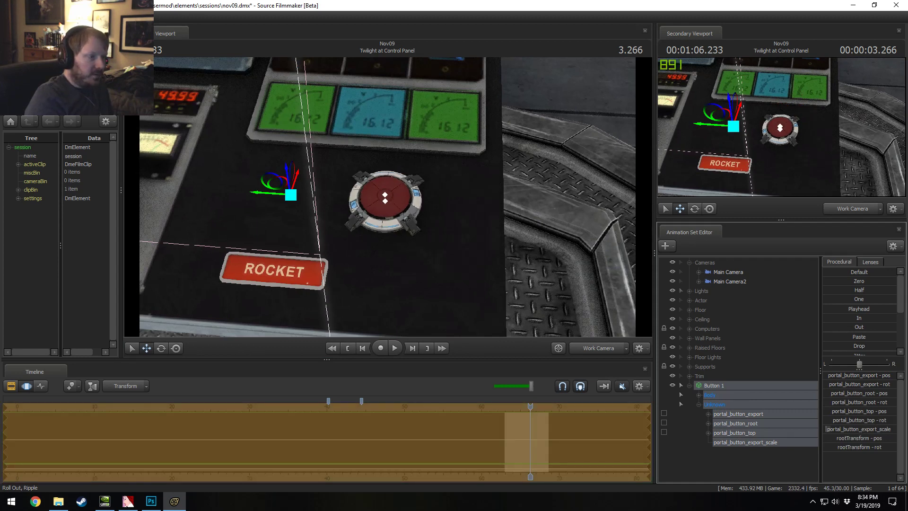
pyautogui.moveTo(265, 195); pyautogui.dragTo(306, 216)
pyautogui.moveTo(337, 185); pyautogui.dragTo(336, 193)
pyautogui.keyDown('alt'); pyautogui.moveTo(438, 220); pyautogui.dragTo(472, 188); pyautogui.keyUp('alt')
pyautogui.moveTo(461, 220)
pyautogui.keyDown('alt'); pyautogui.mouseDown()
pyautogui.moveTo(507, 223)
pyautogui.moveTo(461, 206)
pyautogui.mouseUp(); pyautogui.keyUp('alt')
pyautogui.keyDown('alt'); pyautogui.moveTo(462, 206); pyautogui.dragTo(462, 175, button='right'); pyautogui.keyUp('alt')
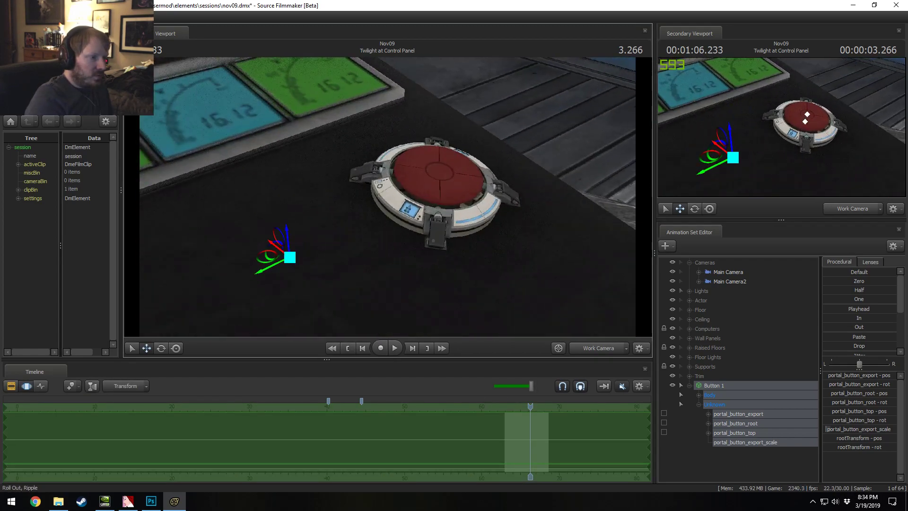
pyautogui.keyDown('alt'); pyautogui.moveTo(388, 197); pyautogui.dragTo(430, 156); pyautogui.keyUp('alt')
pyautogui.moveTo(345, 200); pyautogui.dragTo(395, 190)
# Step: Select portal_button_top and examine the red button on the console up close
pyautogui.moveTo(354, 216); pyautogui.dragTo(474, 5)
pyautogui.press('Return')
pyautogui.click(318, 132)
pyautogui.moveTo(346, 162); pyautogui.dragTo(359, 95)
pyautogui.moveTo(392, 176); pyautogui.dragTo(392, 161)
pyautogui.moveTo(322, 126); pyautogui.dragTo(386, 202)
# Step: Preview the red button and console with viewport lighting enabled, and turn lighting back off
pyautogui.press('F2')
pyautogui.press('F3')
pyautogui.rightClick(410, 249)
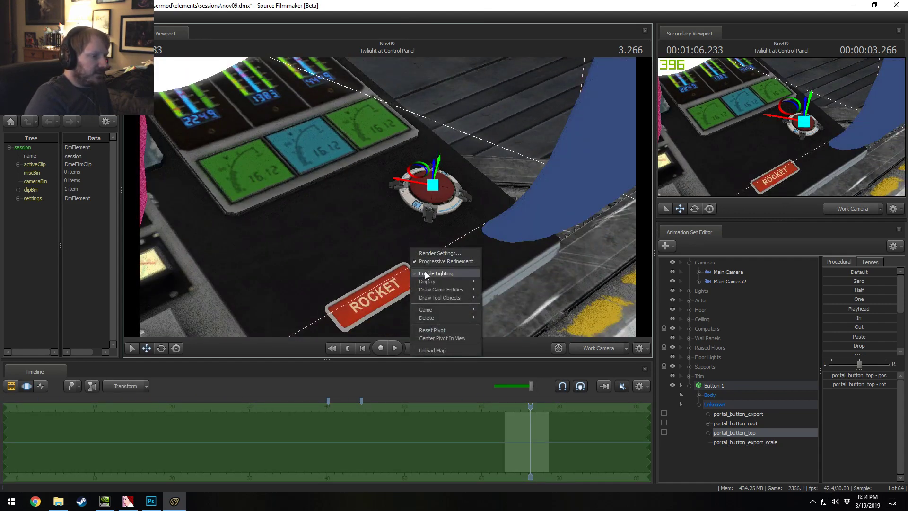
pyautogui.click(425, 273)
pyautogui.press('F2')
pyautogui.press('F3')
pyautogui.moveTo(427, 271); pyautogui.dragTo(436, 263)
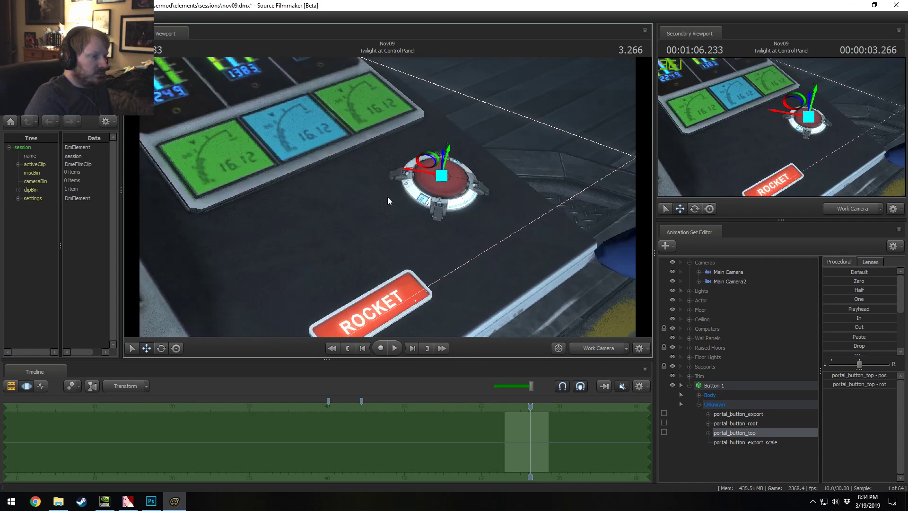
pyautogui.rightClick(390, 207)
pyautogui.click(413, 232)
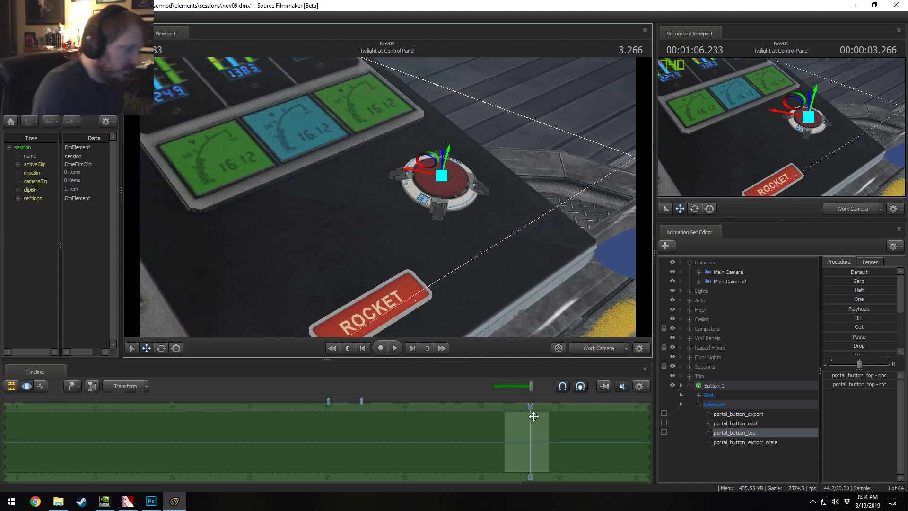
# Step: Collapse the Button 1 controls and duplicate the Button 1 animation set by copying and pasting it
pyautogui.click(690, 386)
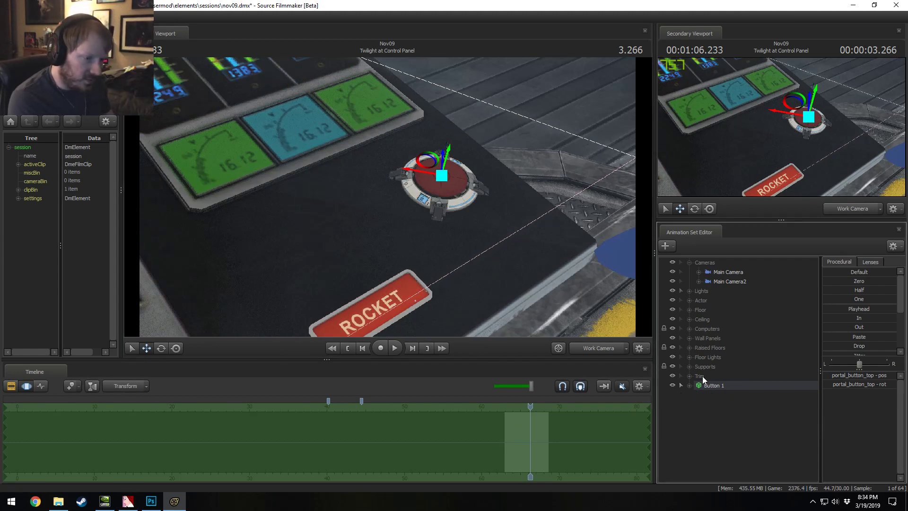
pyautogui.moveTo(505, 244); pyautogui.dragTo(460, 219)
pyautogui.rightClick(716, 385)
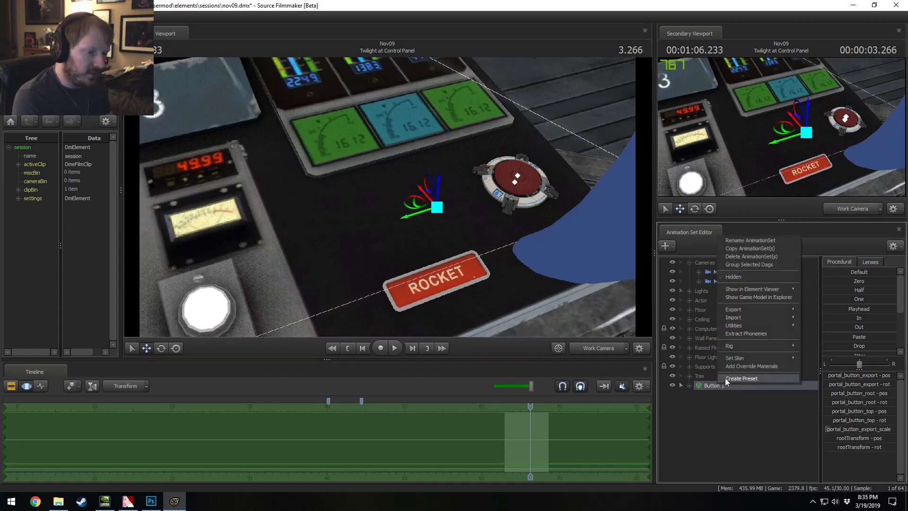
pyautogui.click(737, 249)
pyautogui.rightClick(715, 397)
pyautogui.click(738, 448)
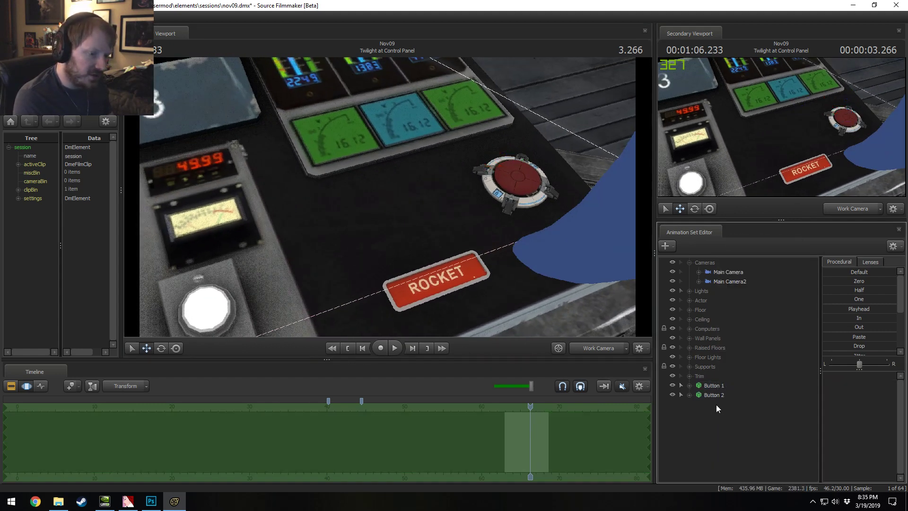
# Step: Try moving the duplicated button, and undo both the move and the duplication
pyautogui.click(715, 395)
pyautogui.keyDown('alt'); pyautogui.moveTo(497, 265); pyautogui.dragTo(445, 265); pyautogui.keyUp('alt')
pyautogui.moveTo(406, 221); pyautogui.dragTo(404, 222)
pyautogui.hotkey('ctrl', 'z')
pyautogui.hotkey('ctrl', 'z')
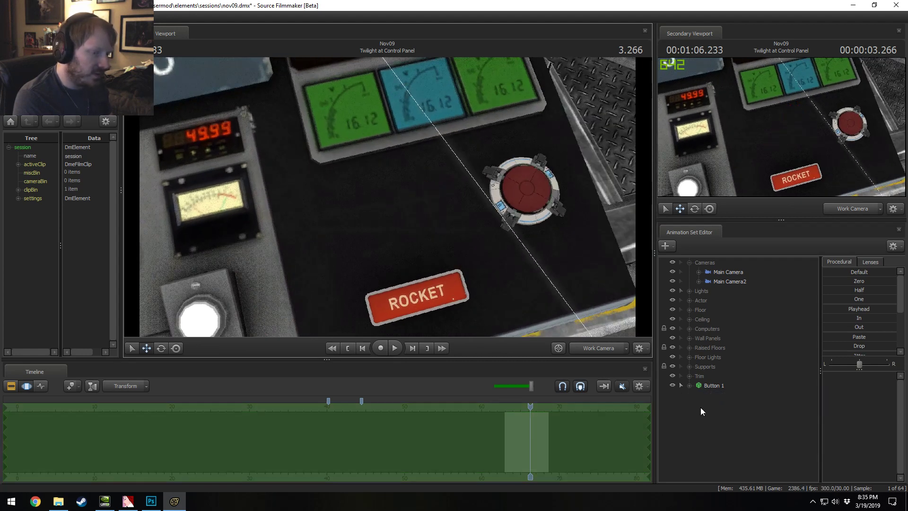
# Step: Try moving Button 1 across the console to above the ROCKET sign, and undo the move
pyautogui.click(708, 386)
pyautogui.moveTo(408, 225); pyautogui.dragTo(289, 254)
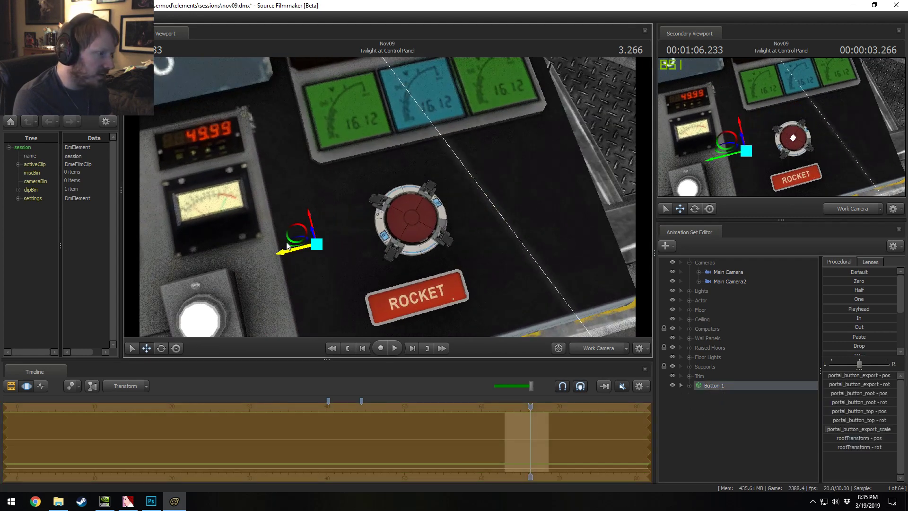
pyautogui.hotkey('ctrl', 'z')
pyautogui.hotkey('ctrl', 'y')
pyautogui.hotkey('ctrl', 'z')
pyautogui.press('F2')
pyautogui.press('F3')
pyautogui.press('F2')
pyautogui.press('F3')
pyautogui.hotkey('ctrl', 'y')
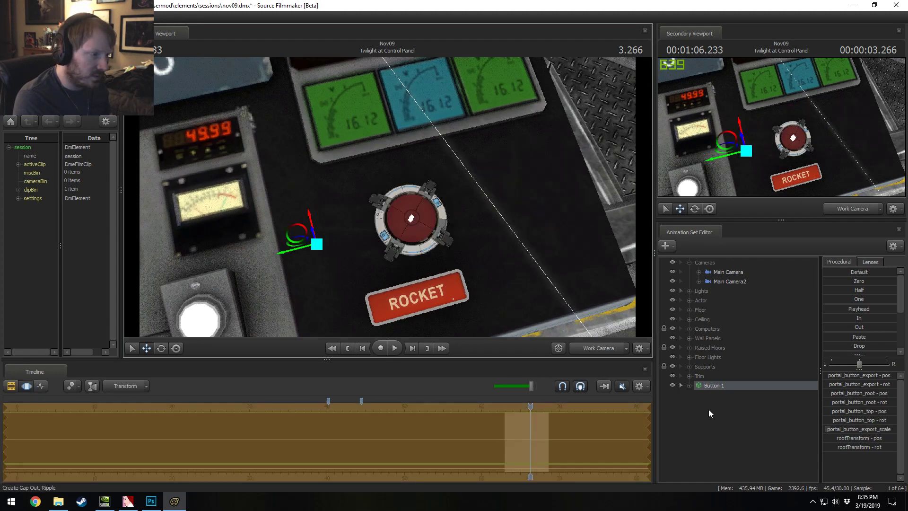
pyautogui.hotkey('ctrl', 'z')
# Step: Paste a copy of the button's animation set and move the copy across the console to above the ROCKET sign
pyautogui.rightClick(709, 413)
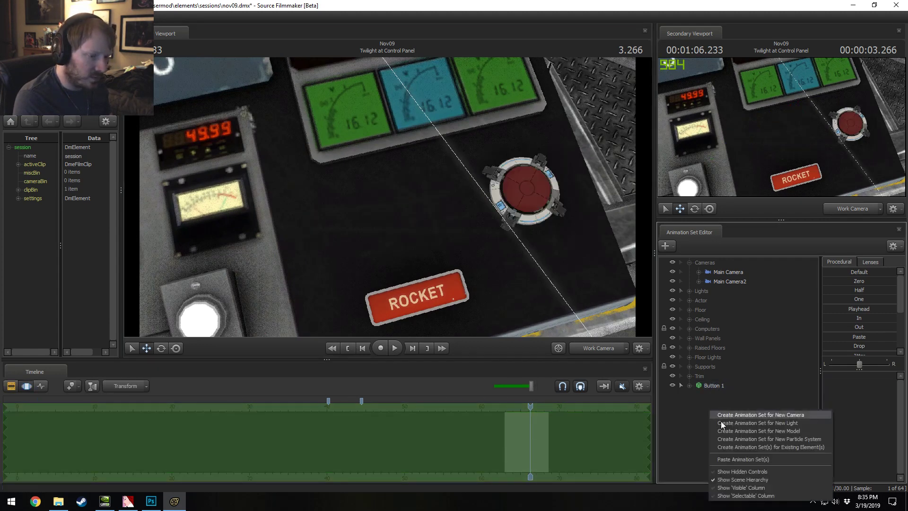
pyautogui.click(739, 454)
pyautogui.moveTo(388, 229); pyautogui.dragTo(275, 254)
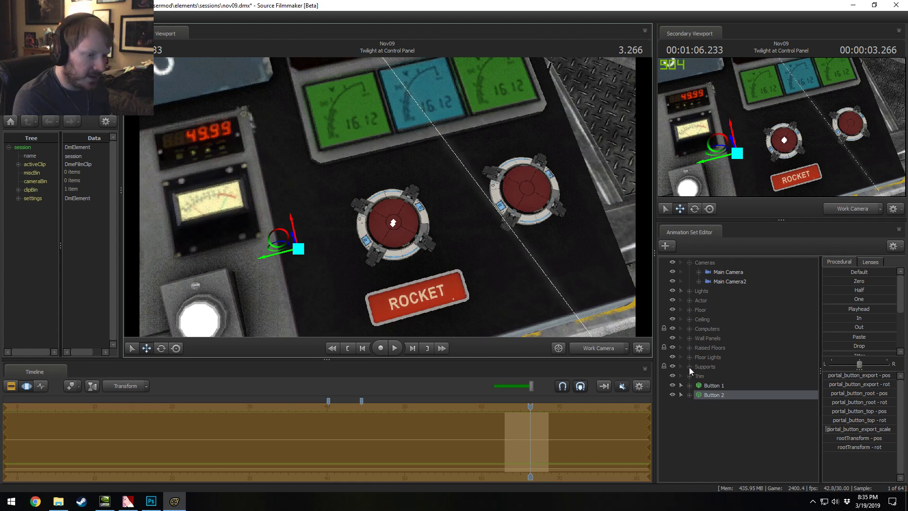
pyautogui.click(690, 328)
pyautogui.click(689, 329)
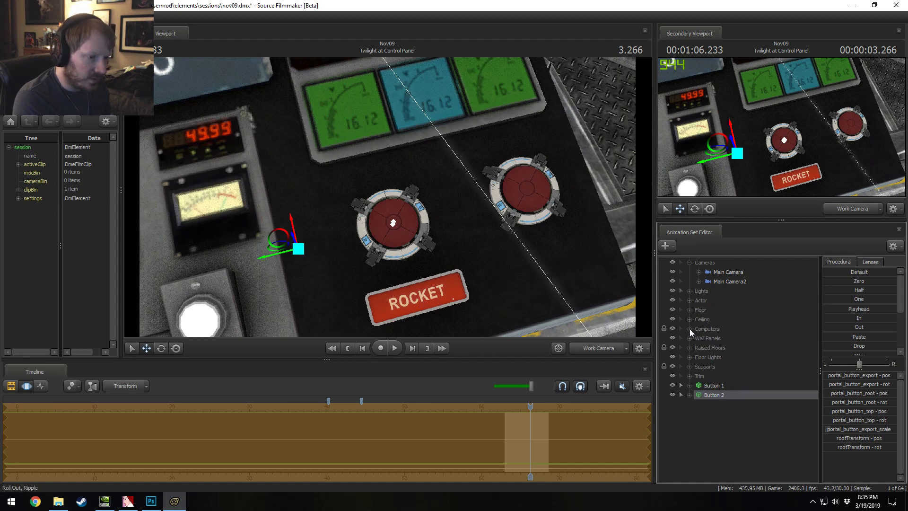
pyautogui.click(689, 368)
pyautogui.click(688, 366)
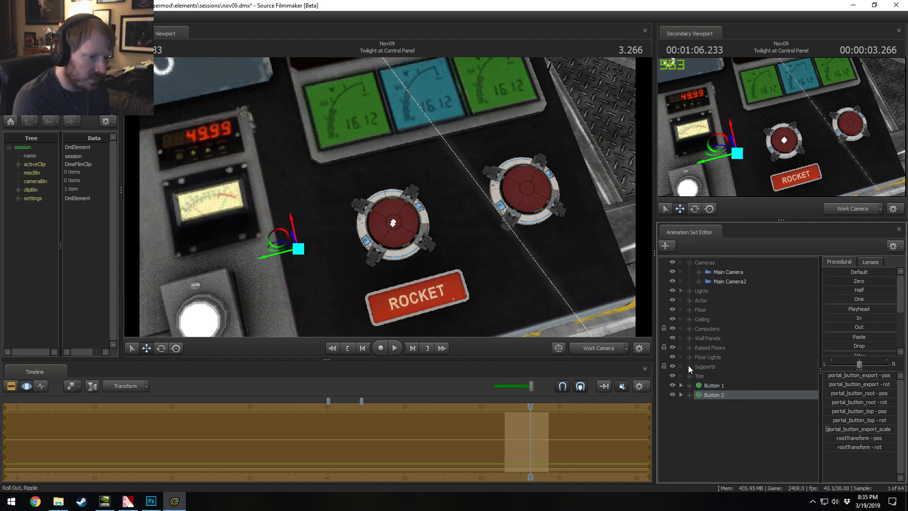
pyautogui.click(672, 338)
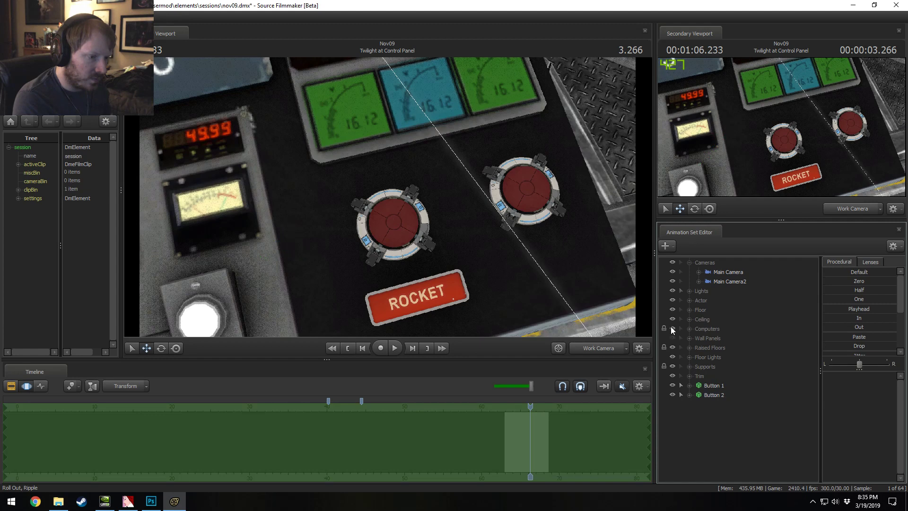
pyautogui.click(672, 338)
# Step: Find ROCKET SIGN in the Computers group, take it out to the top level of the animation sets, and collapse the group
pyautogui.click(689, 329)
pyautogui.scroll(-3, 699, 344)
pyautogui.scroll(2, 701, 346)
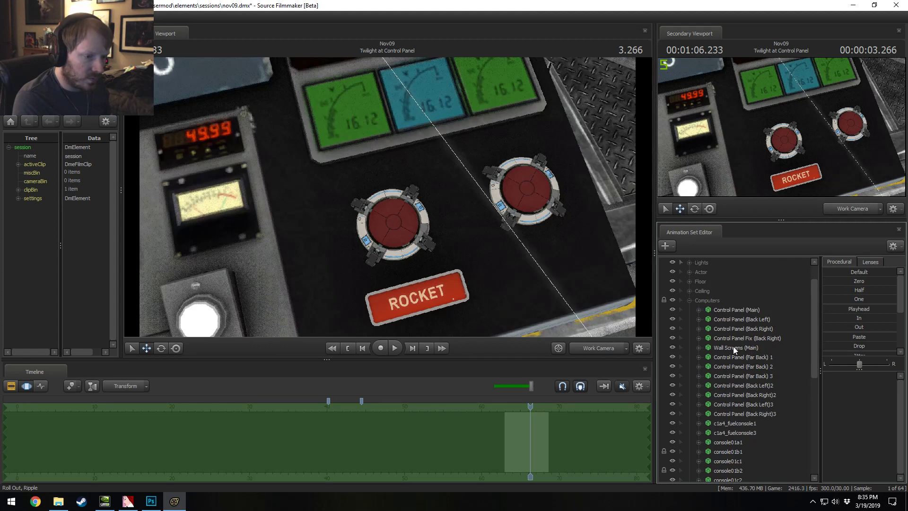
pyautogui.scroll(-7, 736, 350)
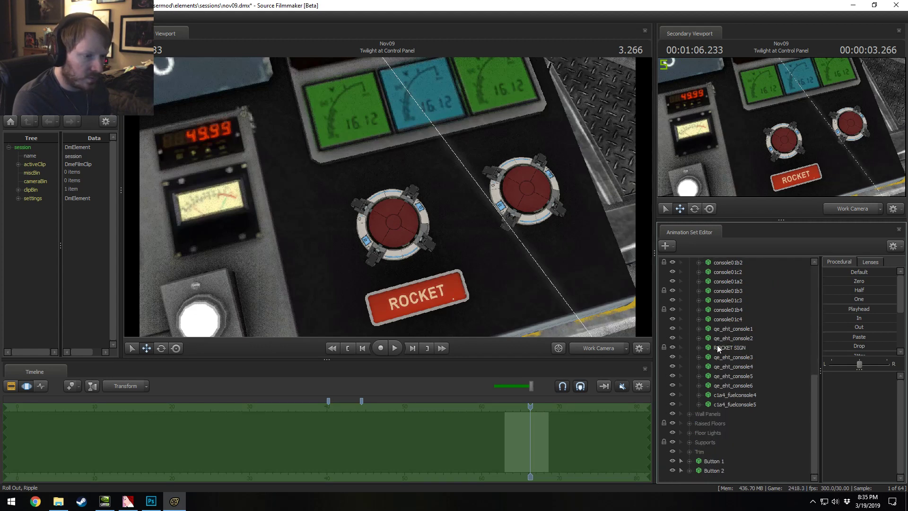
pyautogui.scroll(8, 720, 429)
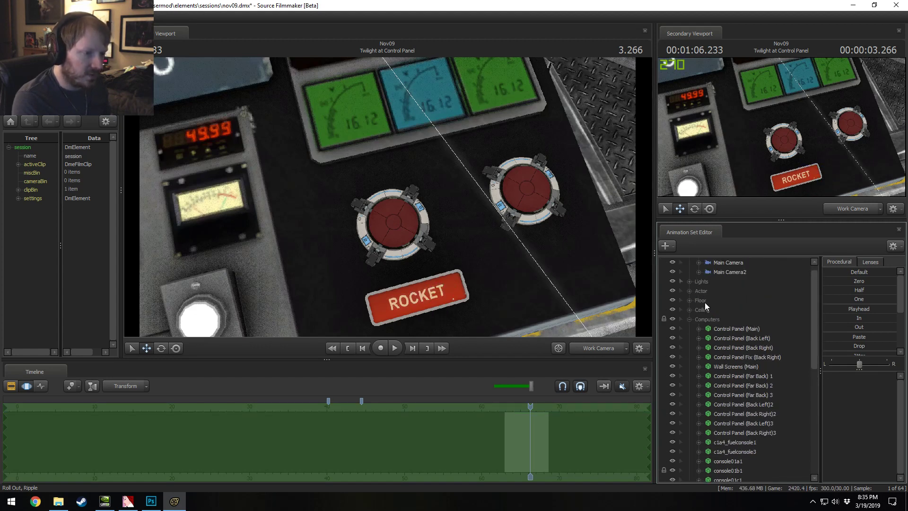
pyautogui.click(690, 320)
pyautogui.click(713, 396)
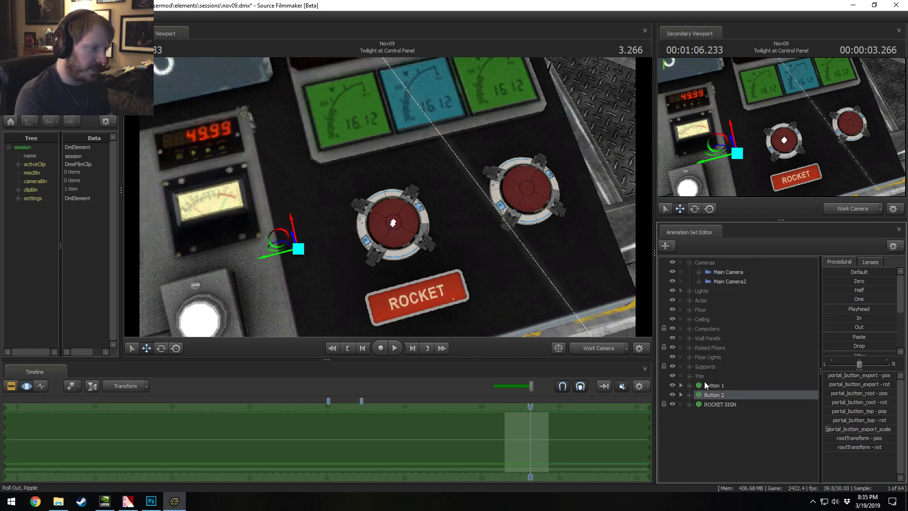
# Step: Select ROCKET SIGN and examine the sign and the neighbouring button up close
pyautogui.click(724, 404)
pyautogui.moveTo(455, 294); pyautogui.dragTo(422, 182)
pyautogui.press('w')
pyautogui.press('s')
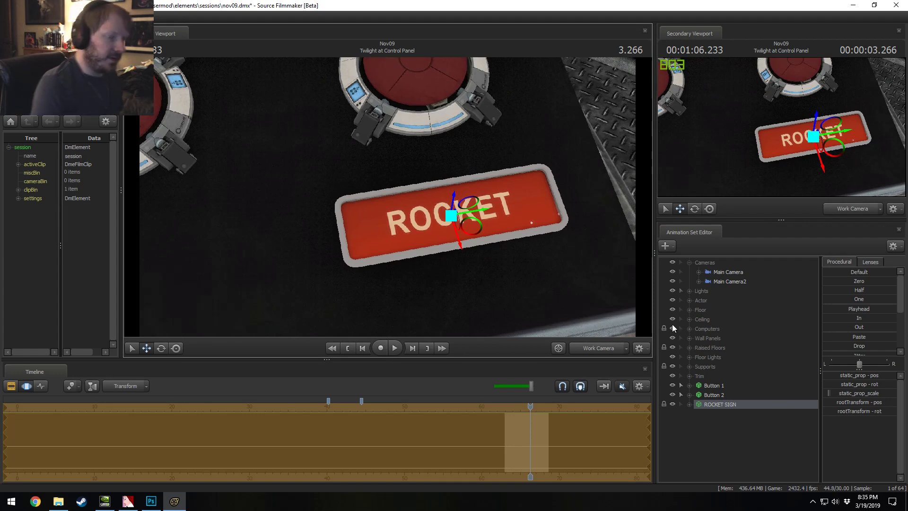
pyautogui.press('d')
pyautogui.moveTo(484, 250); pyautogui.dragTo(423, 246)
# Step: Enable lighting in the viewport and inspect the ROCKET sign and buttons from a lower angle
pyautogui.press('F2')
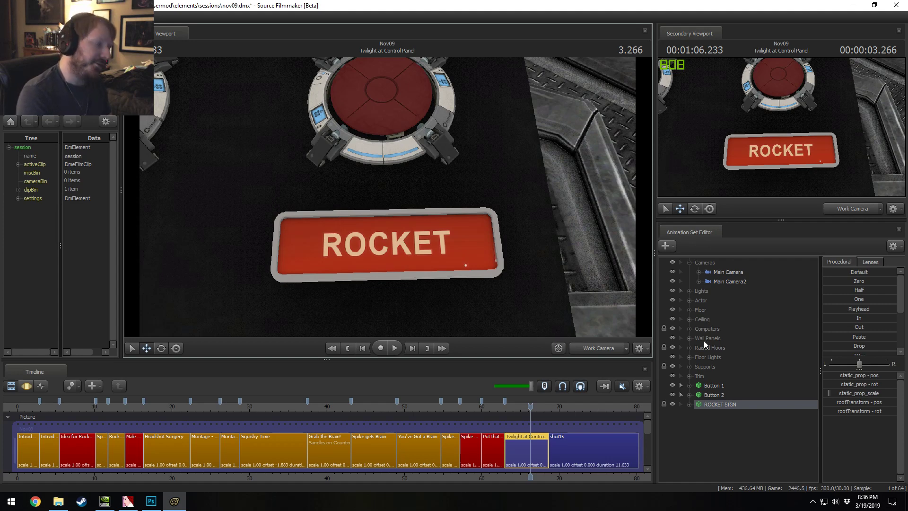
pyautogui.rightClick(577, 317)
pyautogui.click(595, 345)
pyautogui.moveTo(387, 197); pyautogui.dragTo(419, 180)
# Step: Return to the Motion Editor and open the animation set options for ROCKET SIGN
pyautogui.press('F3')
pyautogui.press('F2')
pyautogui.press('F3')
pyautogui.rightClick(752, 408)
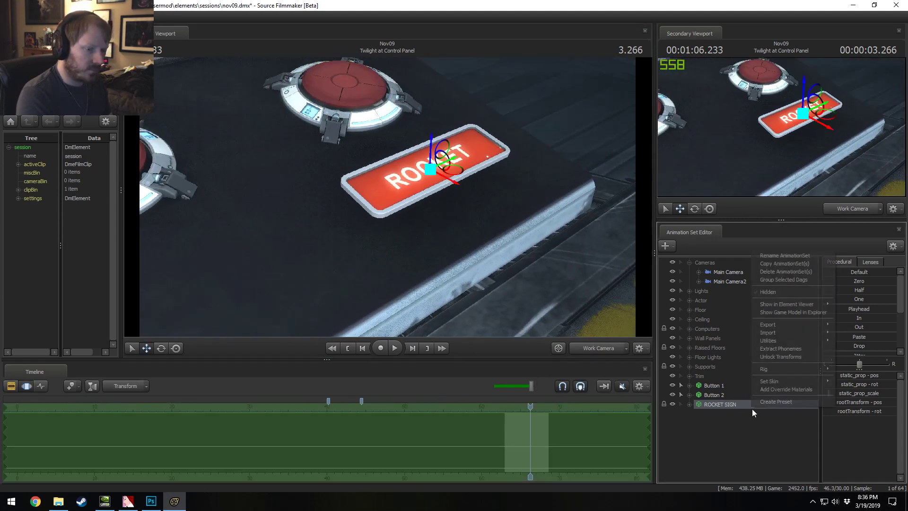
# Step: Add override materials to the ROCKET SIGN
pyautogui.click(788, 390)
# Step: Try the blue skin on the ROCKET SIGN and revert the sign to its red skin
pyautogui.rightClick(728, 407)
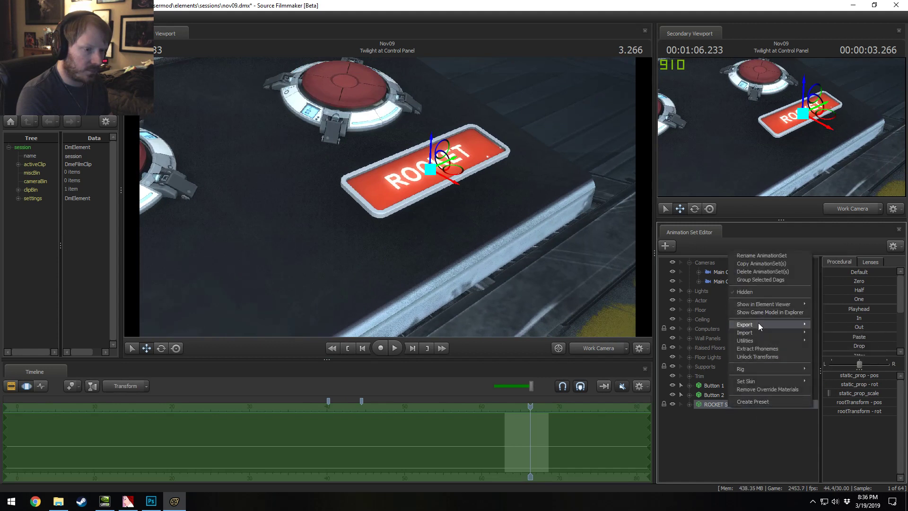
pyautogui.moveTo(757, 382)
pyautogui.click(822, 390)
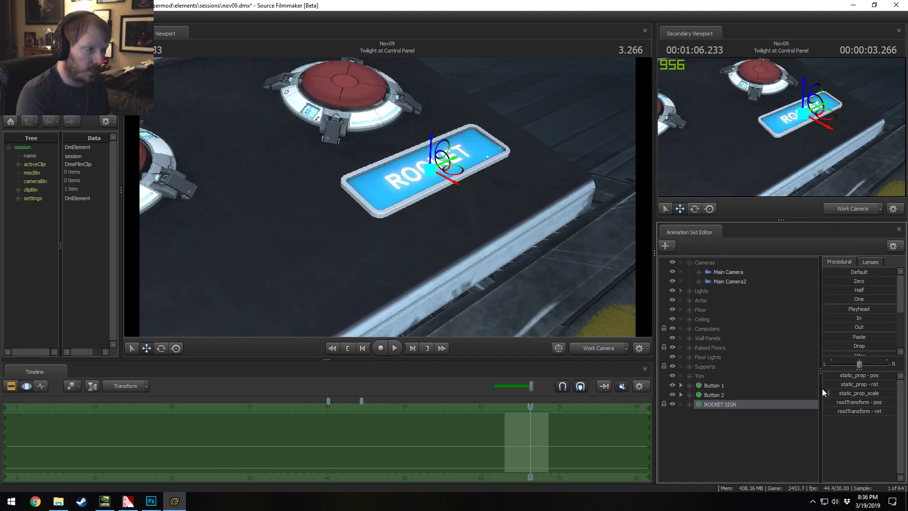
pyautogui.rightClick(727, 404)
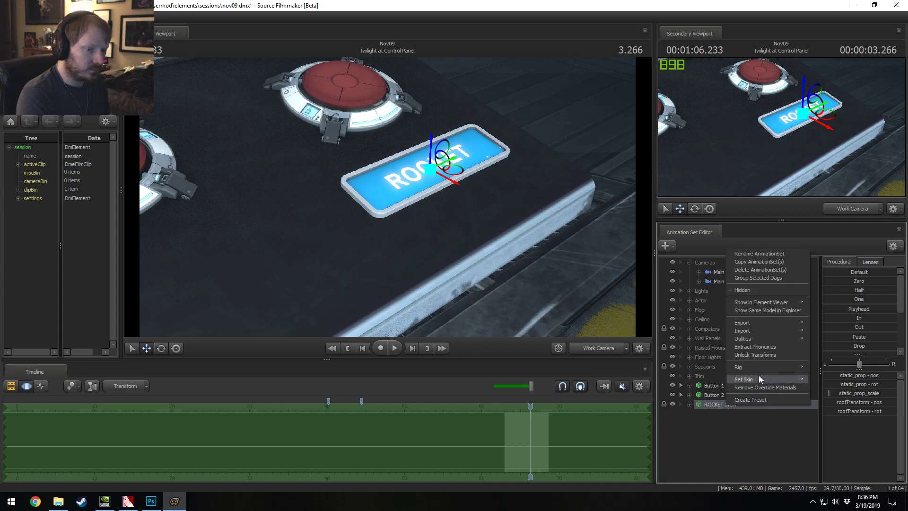
pyautogui.click(818, 397)
pyautogui.click(507, 273)
pyautogui.hotkey('ctrl', 'z')
pyautogui.hotkey('ctrl', 'z')
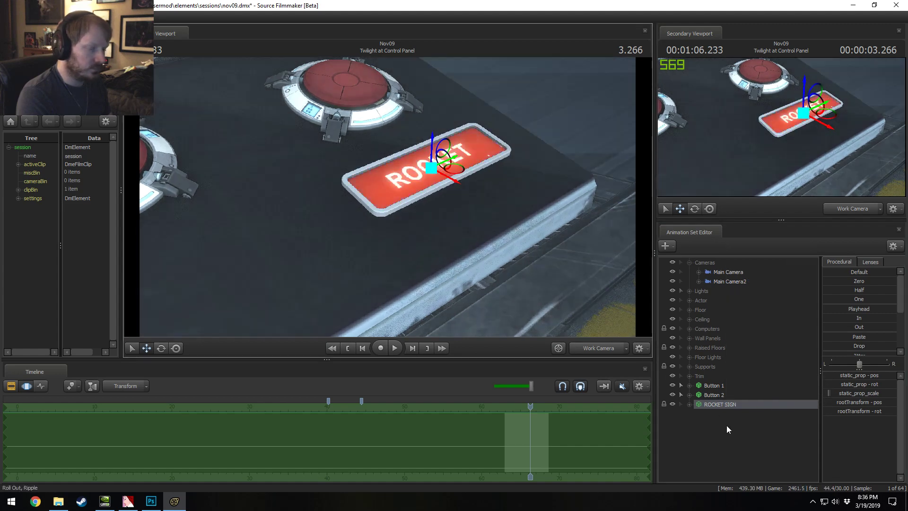
# Step: Show the ROCKET SIGN's game model in the Element Viewer
pyautogui.rightClick(744, 404)
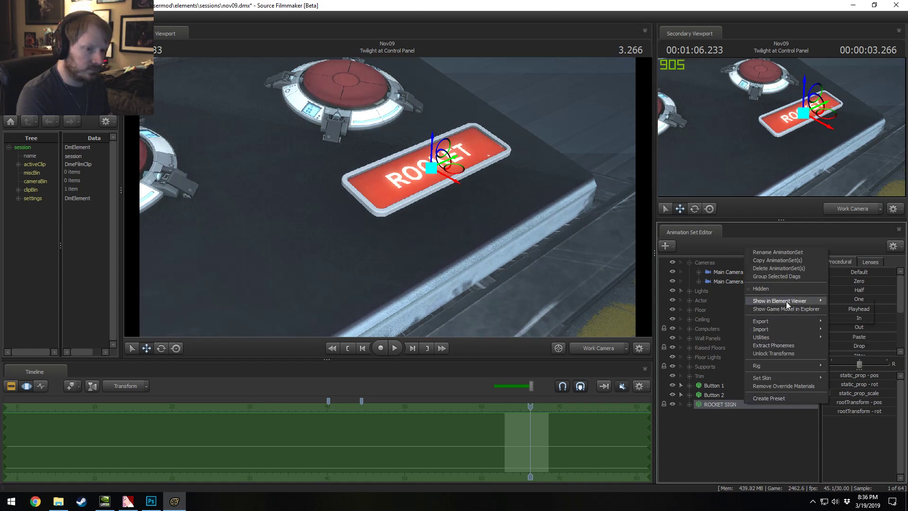
pyautogui.moveTo(794, 300)
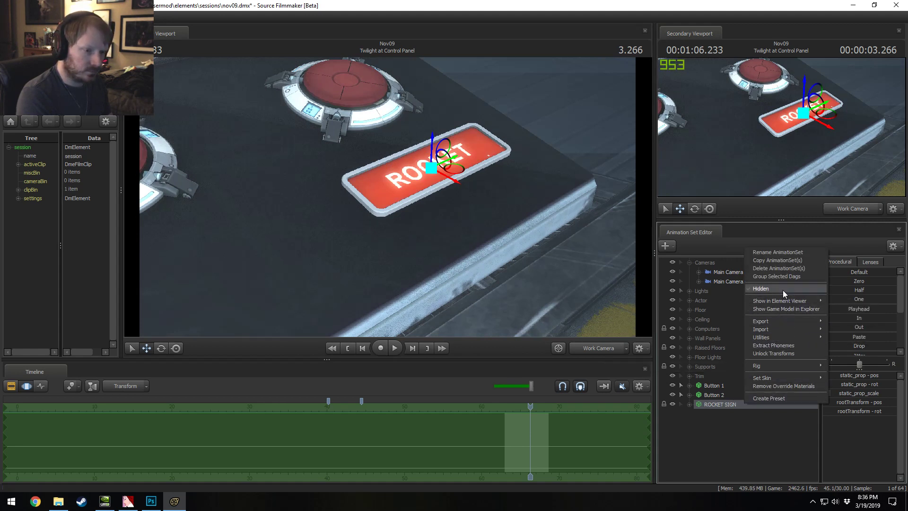
pyautogui.click(844, 311)
pyautogui.rightClick(348, 244)
pyautogui.click(580, 276)
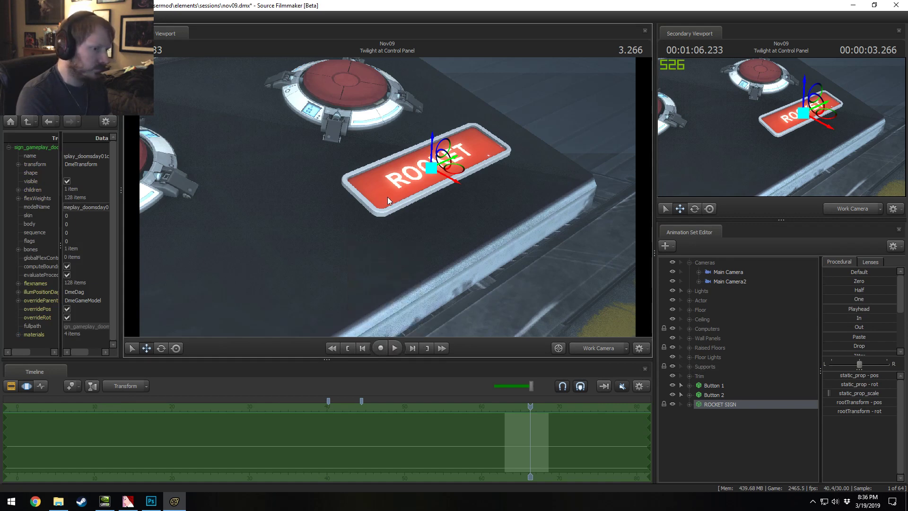
# Step: Hide the Lights group, switch to the Clip Editor and expand the sign model's materials
pyautogui.click(673, 291)
pyautogui.press('F2')
pyautogui.press('F3')
pyautogui.press('F2')
pyautogui.click(19, 335)
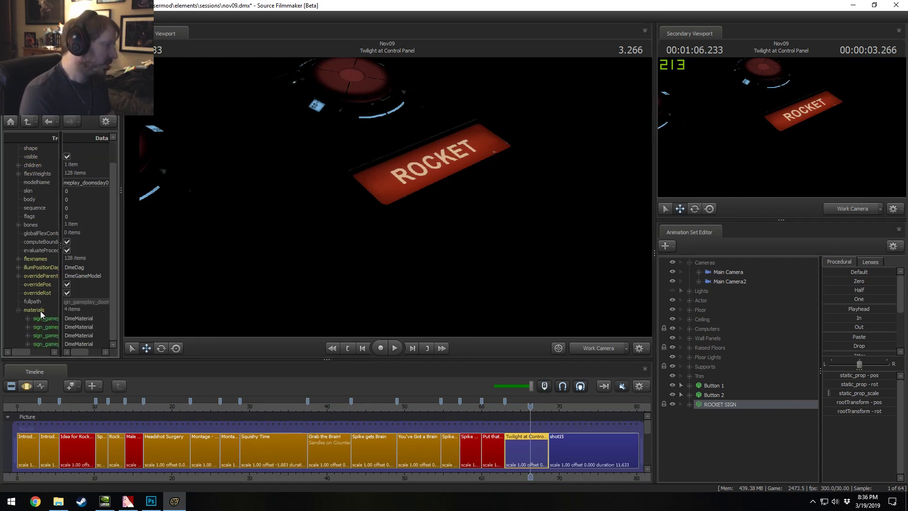
# Step: Add a float attribute named $selfillum to the first material of the ROCKET SIGN model
pyautogui.moveTo(388, 197); pyautogui.dragTo(298, 57)
pyautogui.moveTo(387, 192); pyautogui.dragTo(387, 192)
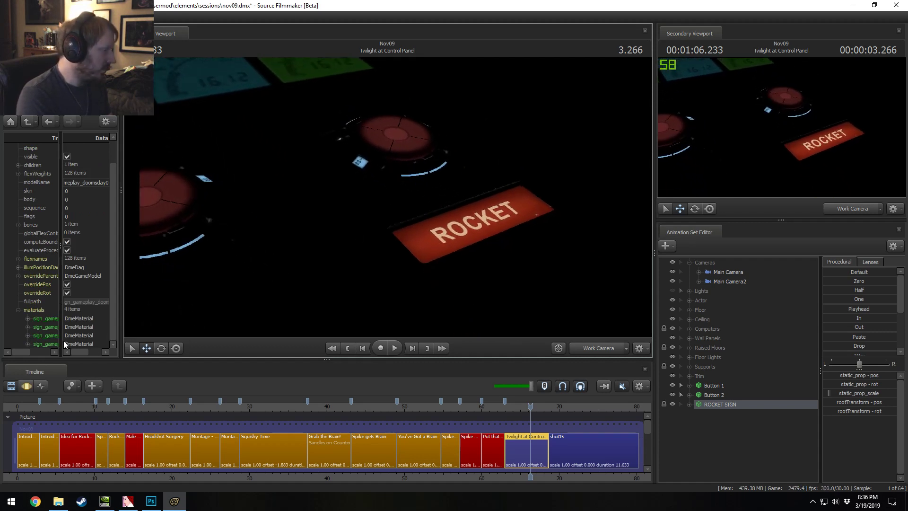
pyautogui.doubleClick(35, 318)
pyautogui.rightClick(42, 319)
pyautogui.moveTo(78, 390)
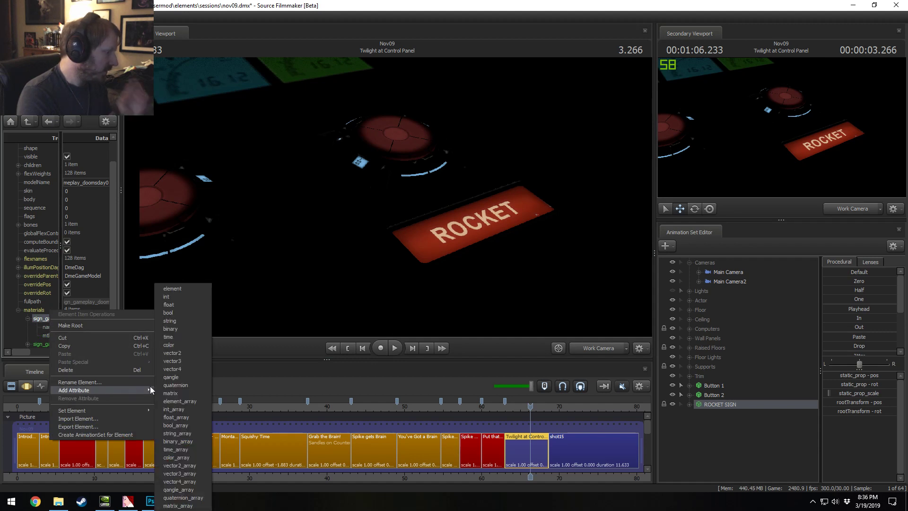
pyautogui.moveTo(132, 389)
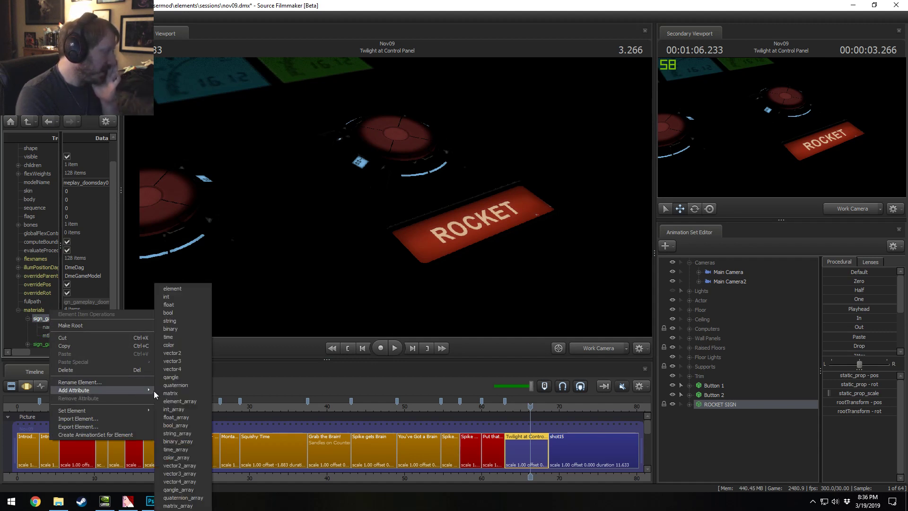
pyautogui.click(175, 305)
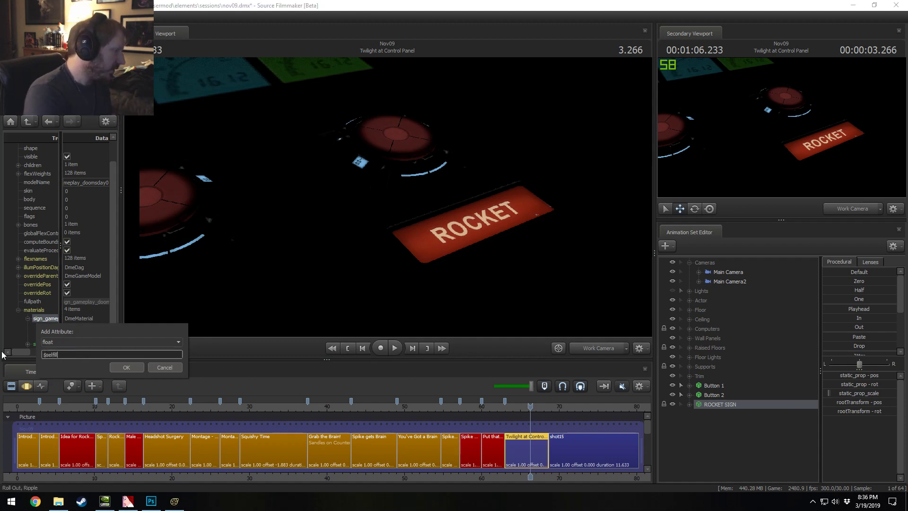
pyautogui.press('Return')
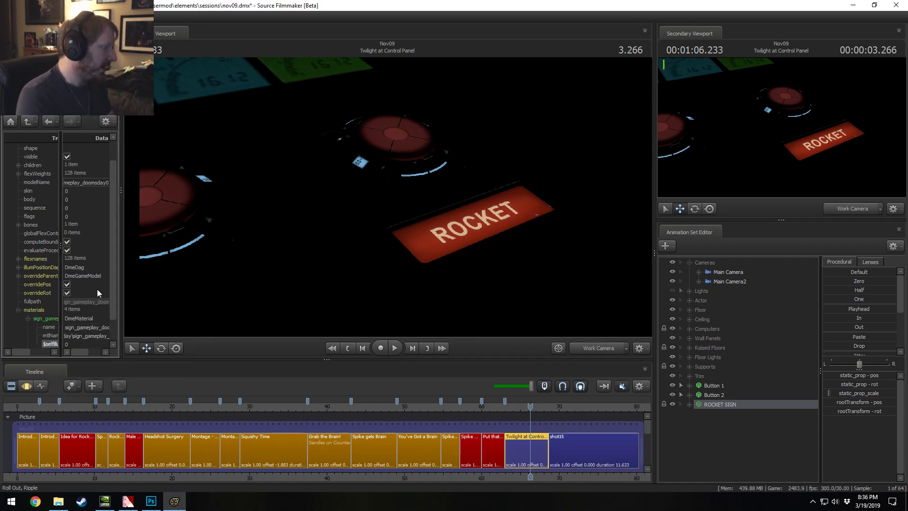
# Step: Add a vector3 attribute named $selfillumtint to the same sign material and open its value for editing
pyautogui.moveTo(119, 309); pyautogui.dragTo(156, 308)
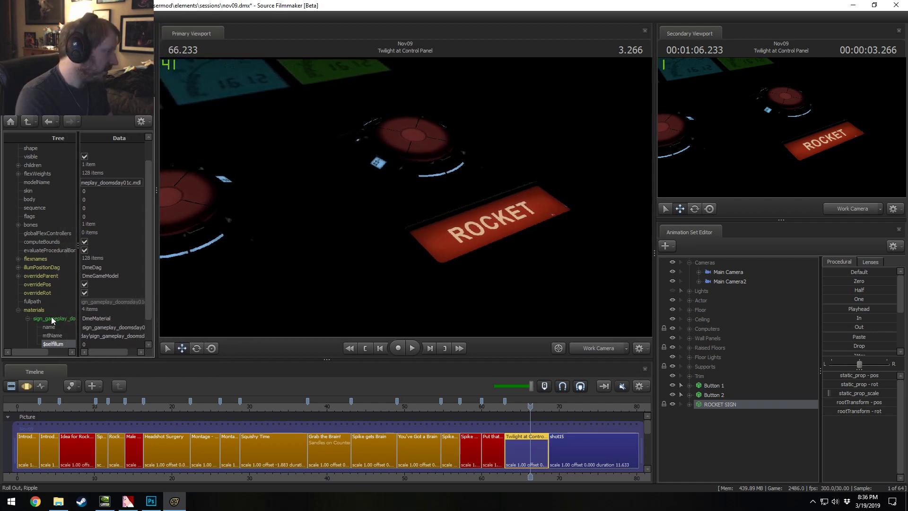
pyautogui.rightClick(52, 321)
pyautogui.moveTo(70, 389)
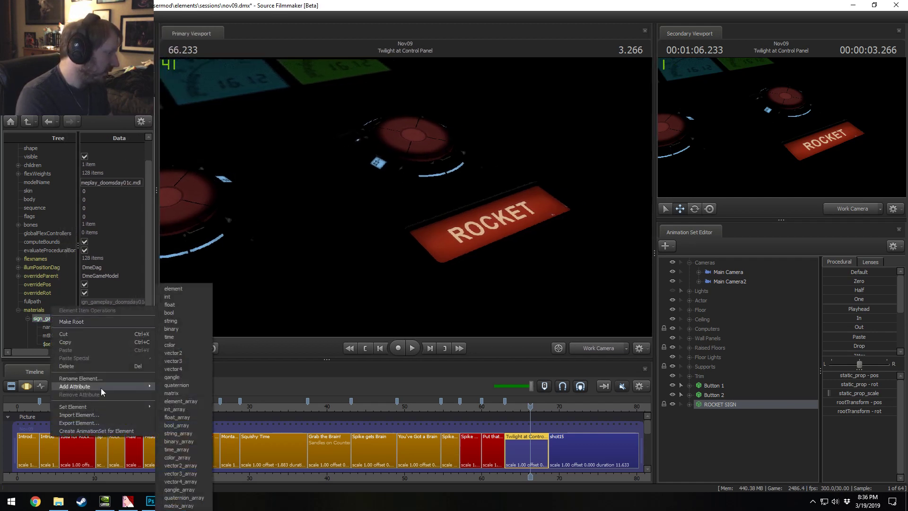
pyautogui.click(169, 362)
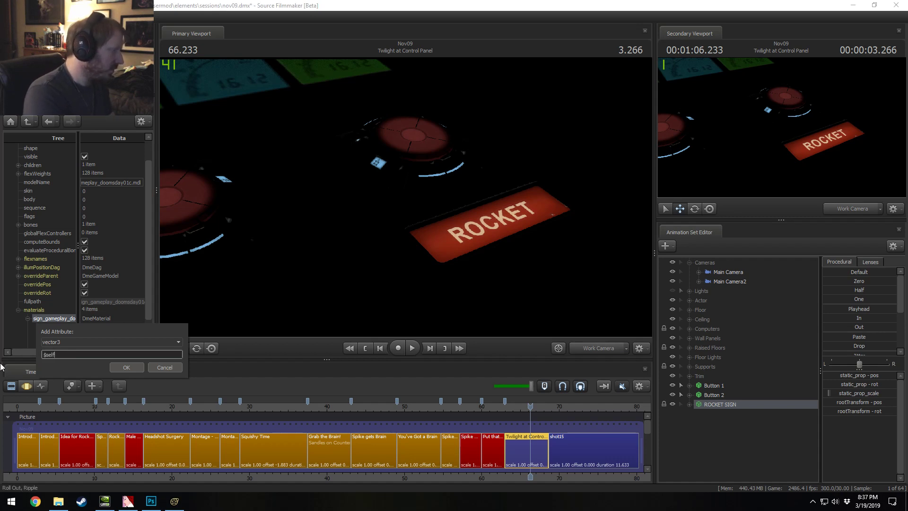
pyautogui.press('Return')
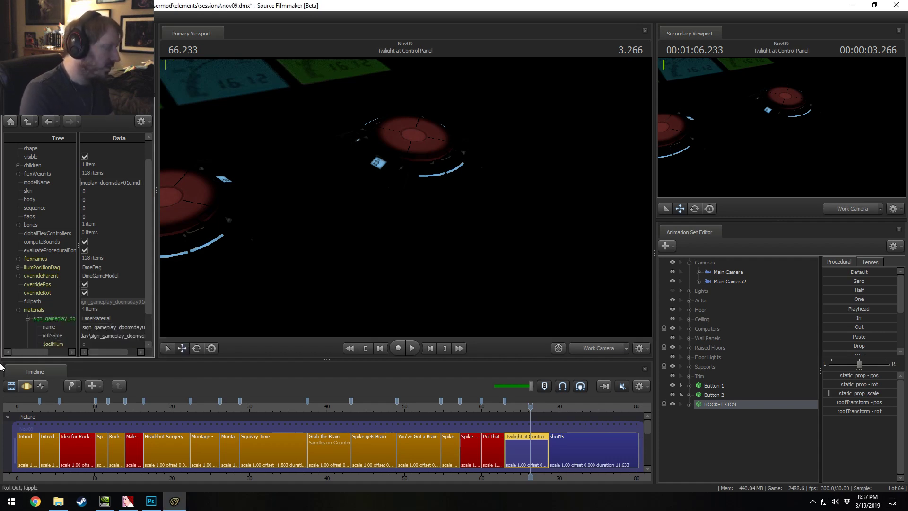
pyautogui.scroll(-2, 18, 311)
pyautogui.doubleClick(104, 319)
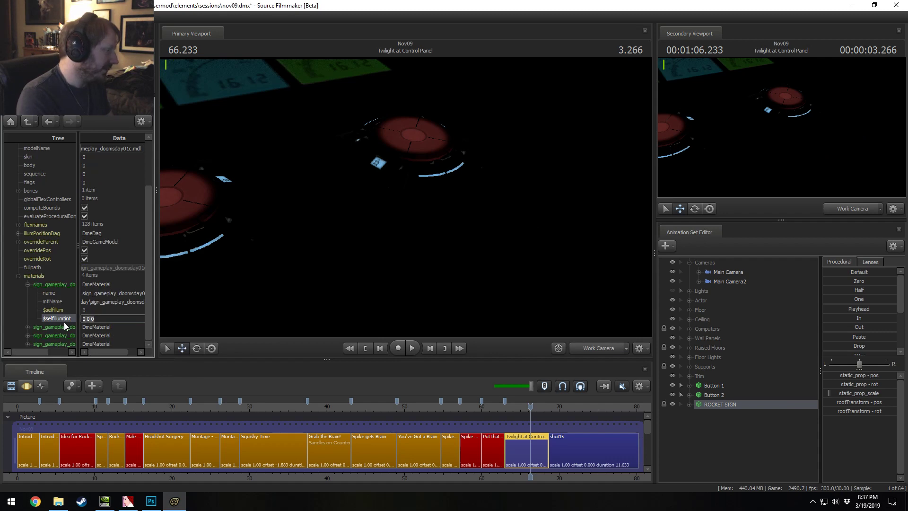
# Step: Remove the $selfillumtint and $selfillum attributes from the sign's first material
pyautogui.rightClick(52, 319)
pyautogui.click(67, 354)
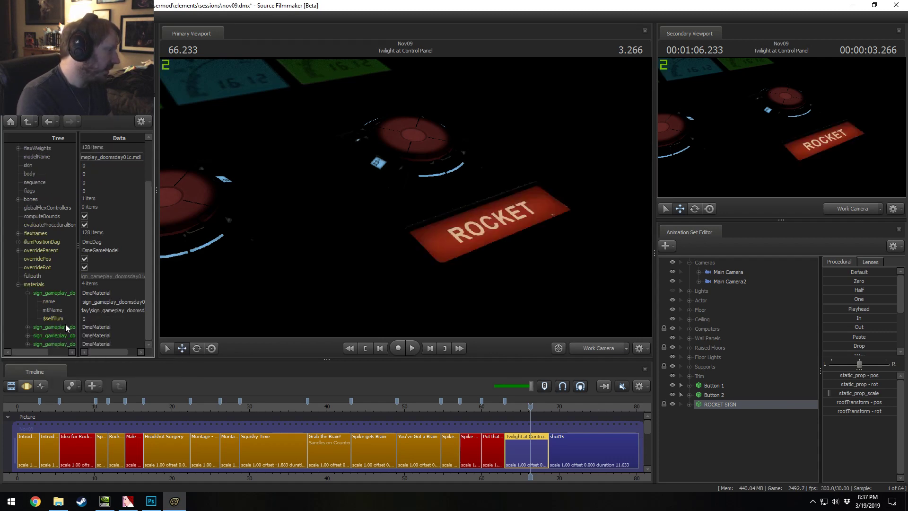
pyautogui.rightClick(62, 319)
pyautogui.click(93, 368)
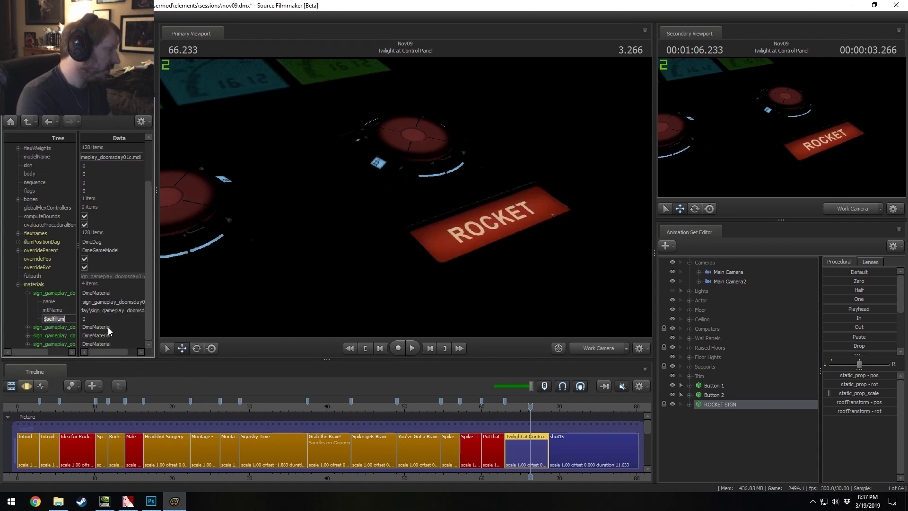
pyautogui.rightClick(50, 319)
pyautogui.click(70, 353)
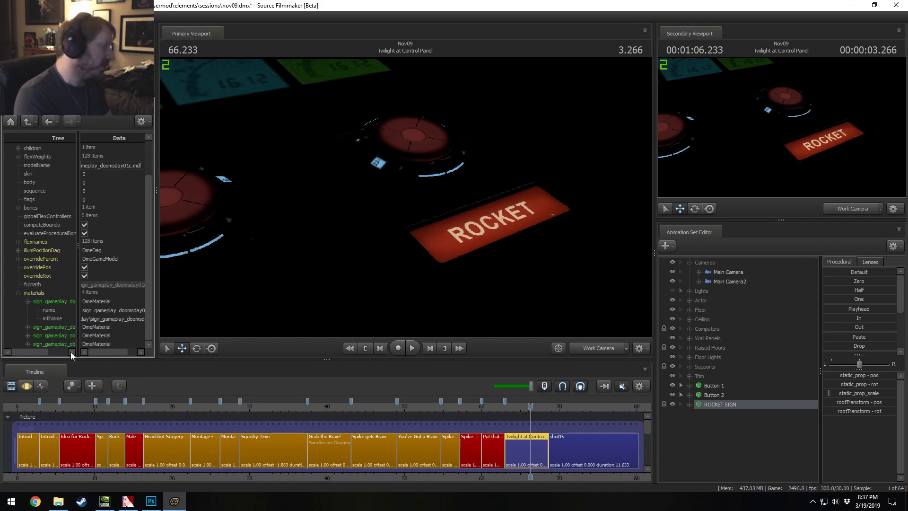
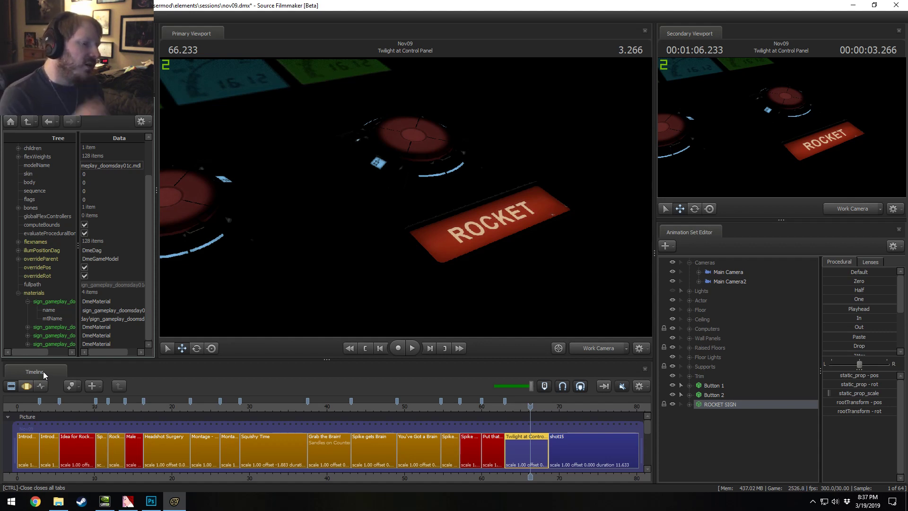
# Step: Unlock the ROCKET SIGN's transforms, turn off lighting in the primary viewport and switch to the Motion Editor
pyautogui.rightClick(716, 403)
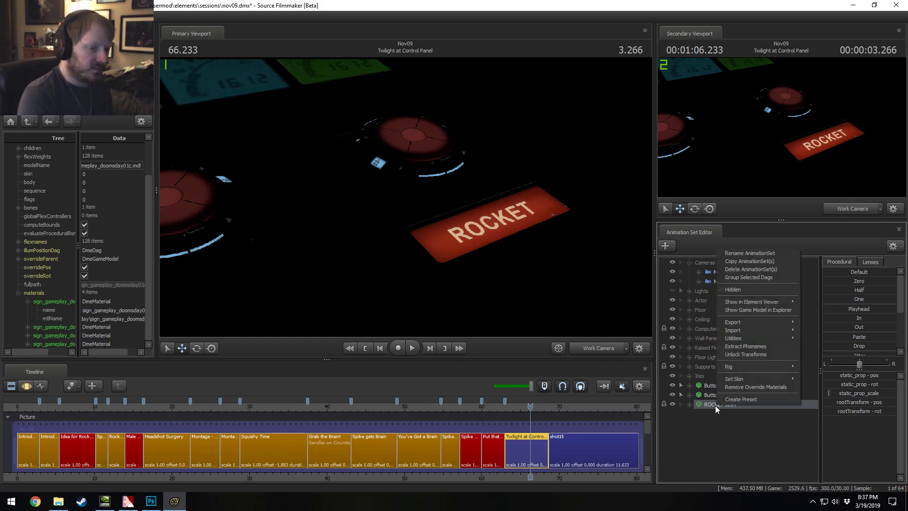
pyautogui.click(750, 354)
pyautogui.rightClick(511, 294)
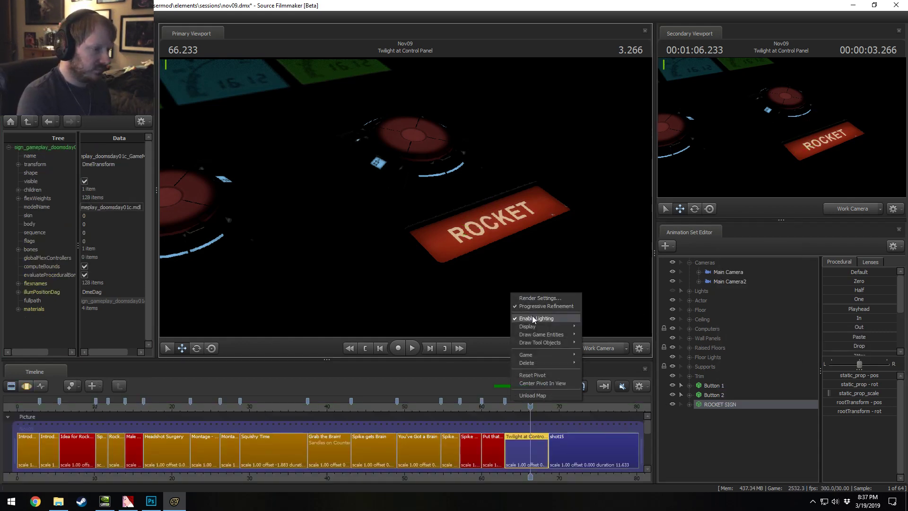
pyautogui.click(532, 318)
pyautogui.press('F3')
pyautogui.moveTo(539, 278); pyautogui.dragTo(408, 198)
pyautogui.press('s')
# Step: Duplicate the ROCKET SIGN animation set by copying and pasting it
pyautogui.click(718, 405)
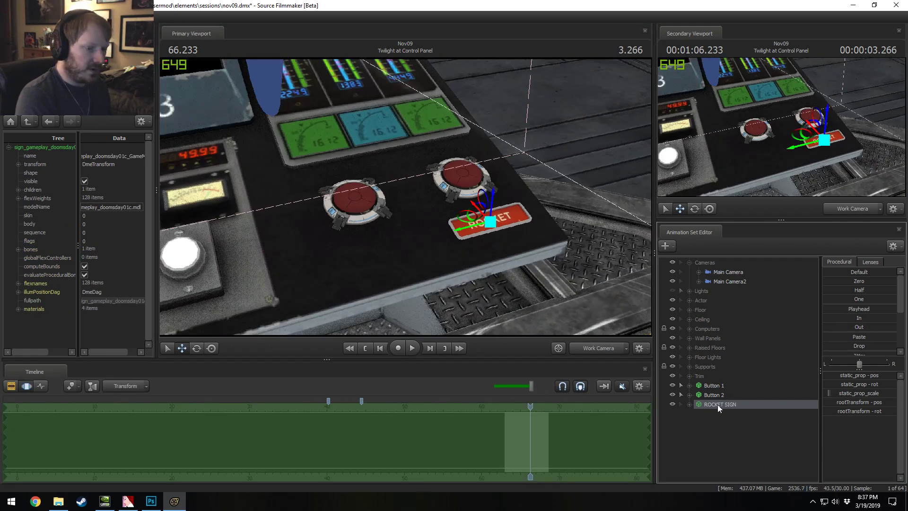
pyautogui.rightClick(717, 405)
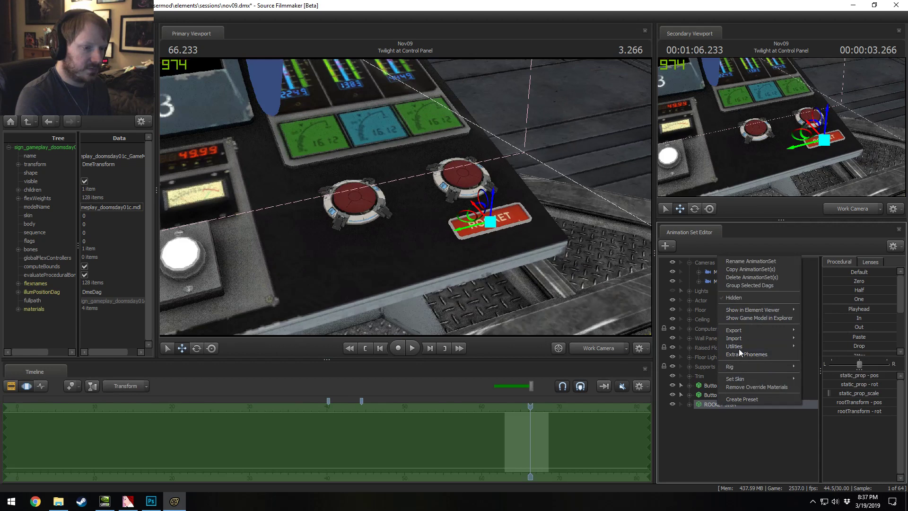
pyautogui.click(739, 271)
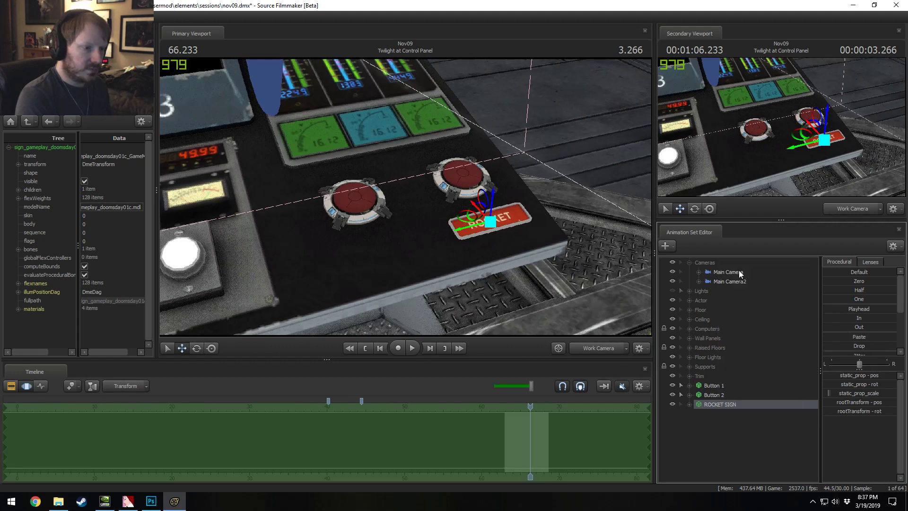
pyautogui.rightClick(718, 432)
pyautogui.click(754, 390)
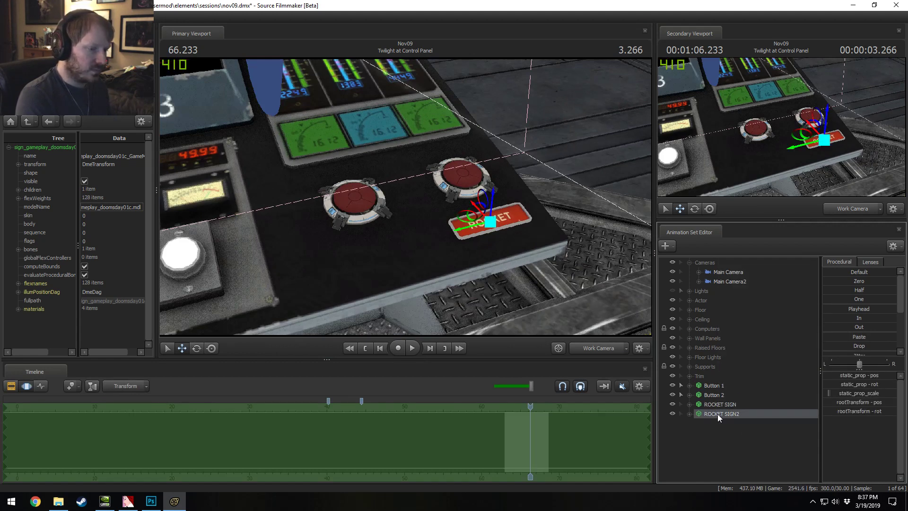
pyautogui.rightClick(719, 413)
pyautogui.click(745, 263)
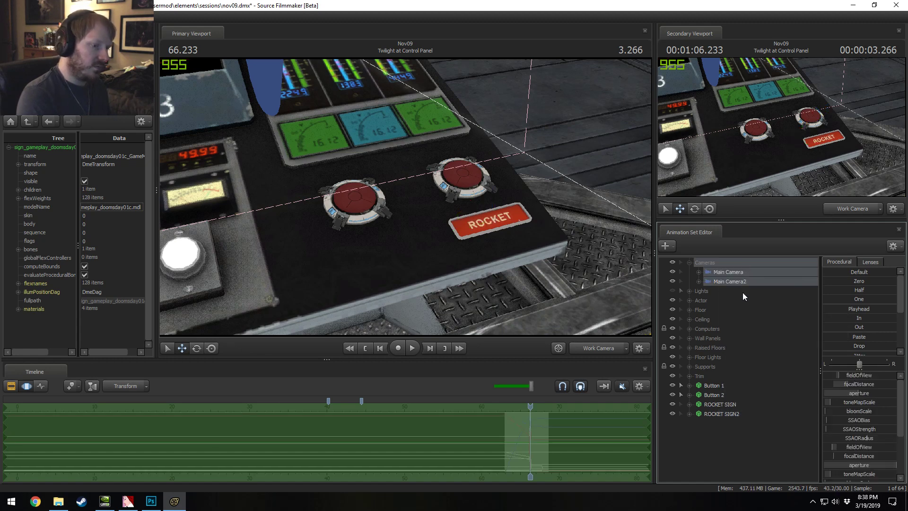
pyautogui.rightClick(728, 416)
pyautogui.click(732, 413)
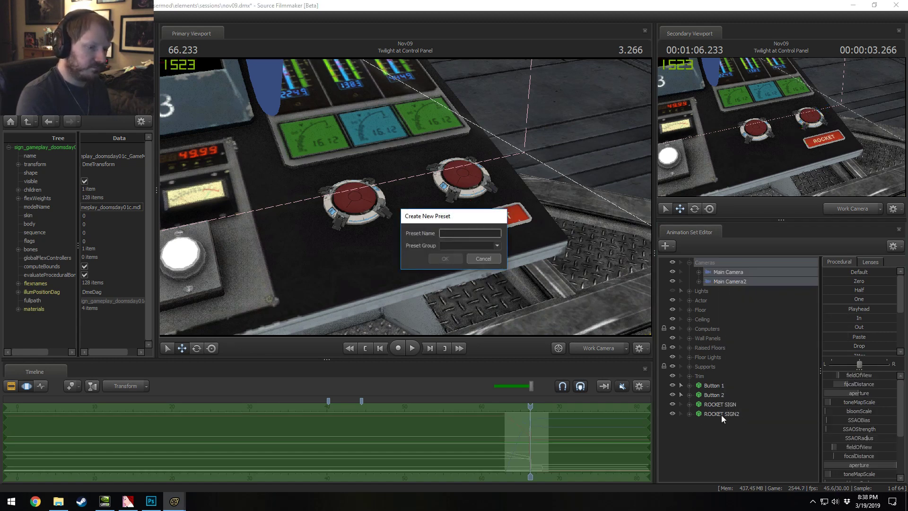
pyautogui.click(722, 416)
pyautogui.rightClick(722, 415)
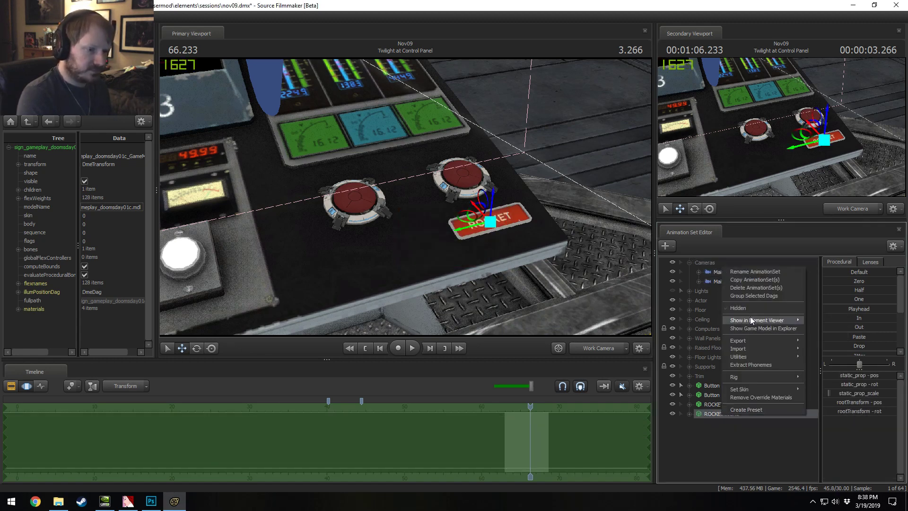
pyautogui.click(745, 277)
# Step: Rename the duplicated sign's animation set as SCIENCE SIGN
pyautogui.rightClick(730, 415)
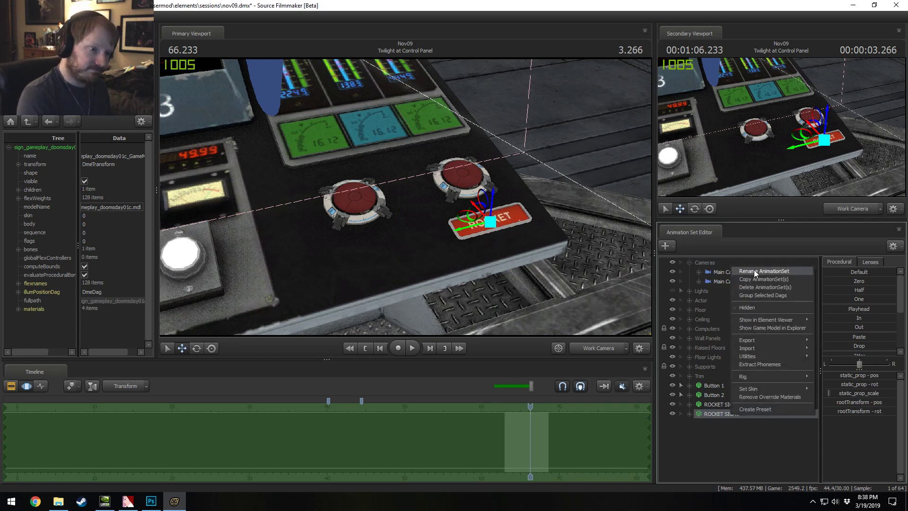
pyautogui.click(754, 269)
pyautogui.write('zd')
pyautogui.press('BackSpace')
pyautogui.press('BackSpace')
pyautogui.write('SCI')
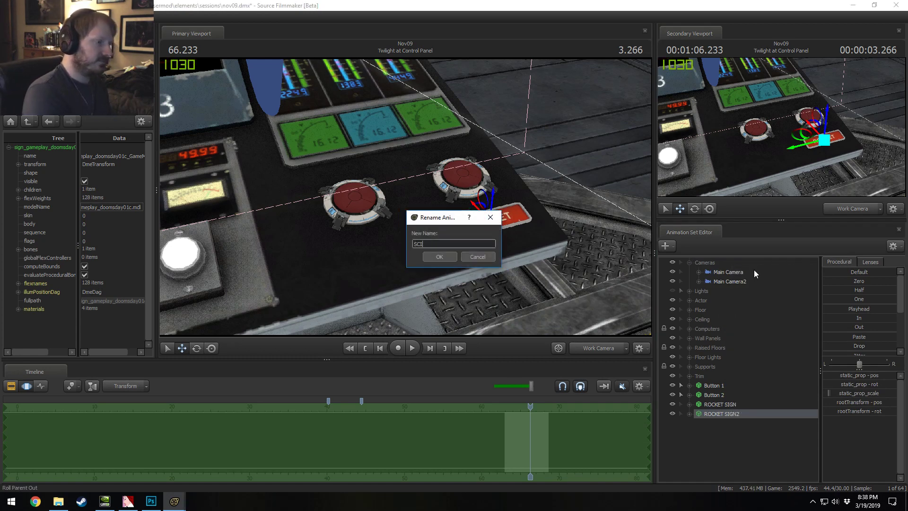
pyautogui.write('ENCE SIGN')
pyautogui.press('Return')
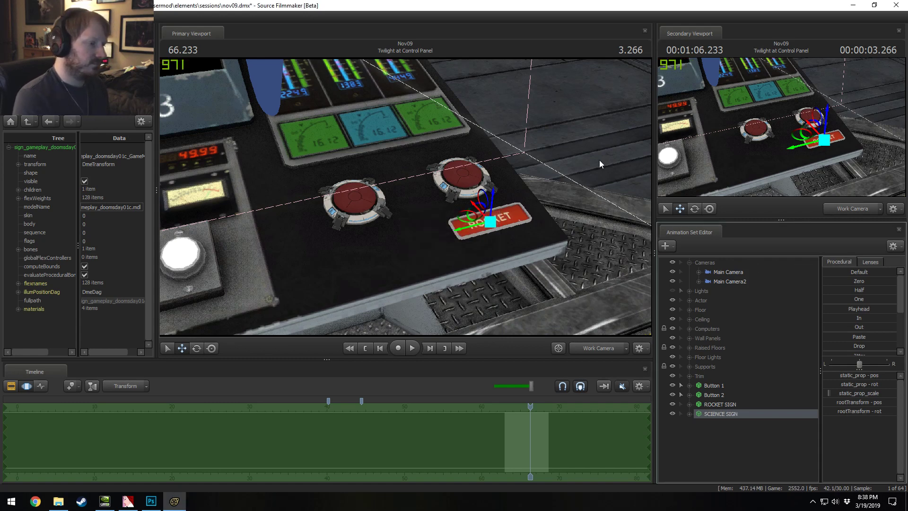
# Step: Move the SCIENCE SIGN across the control panel to just in front of the other red button
pyautogui.moveTo(473, 226); pyautogui.dragTo(352, 259)
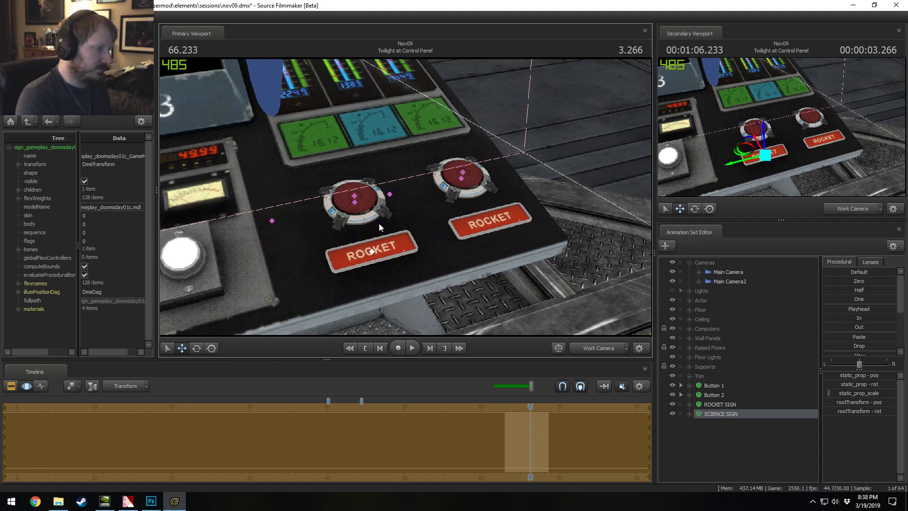
# Step: Nudge Button 2 slightly along the control panel, away from the other red button
pyautogui.click(714, 396)
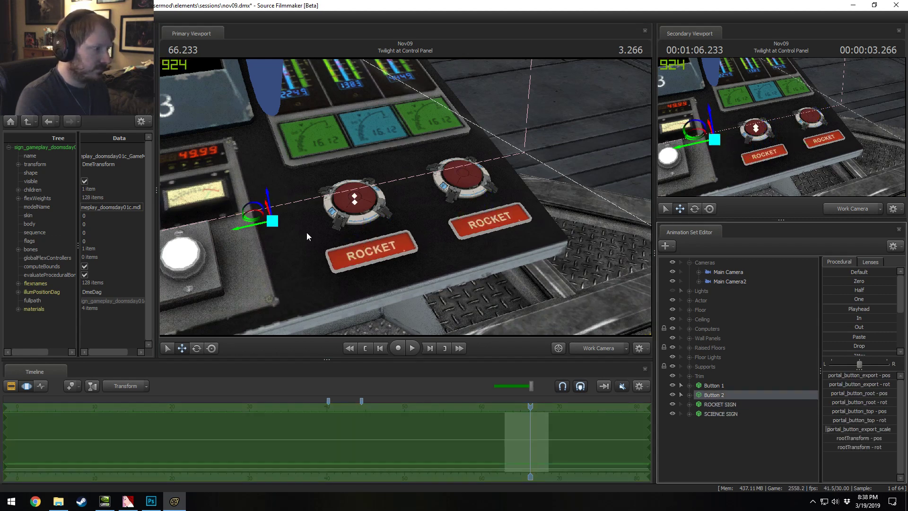
pyautogui.moveTo(249, 227); pyautogui.dragTo(246, 225)
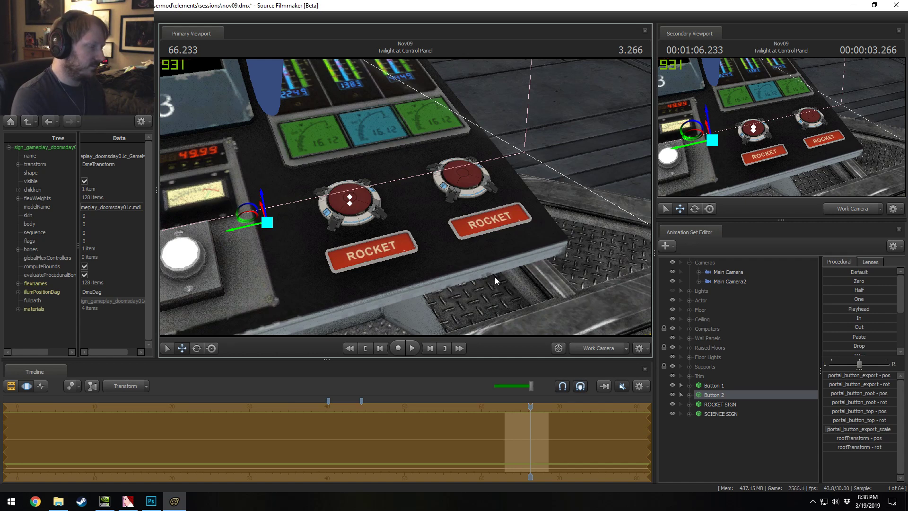
# Step: Examine the material name of the SCIENCE SIGN's first material in its element data
pyautogui.click(724, 415)
pyautogui.rightClick(728, 416)
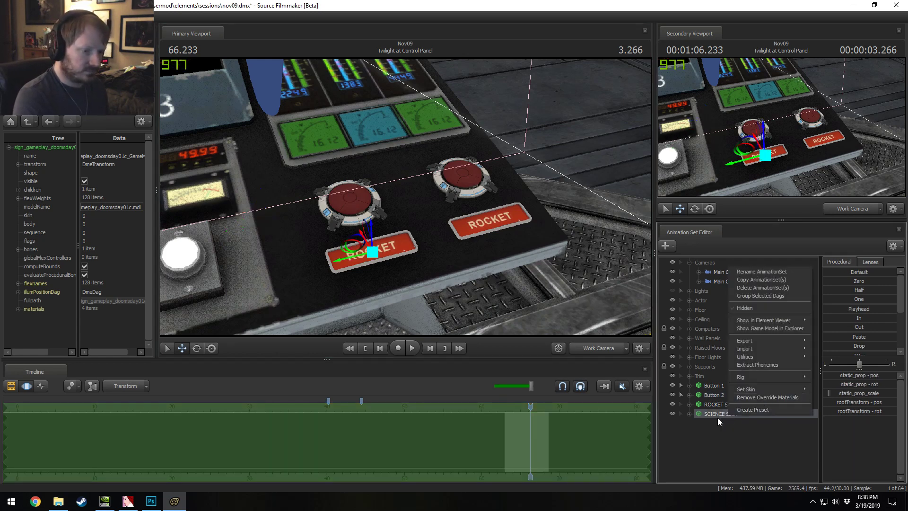
pyautogui.click(833, 325)
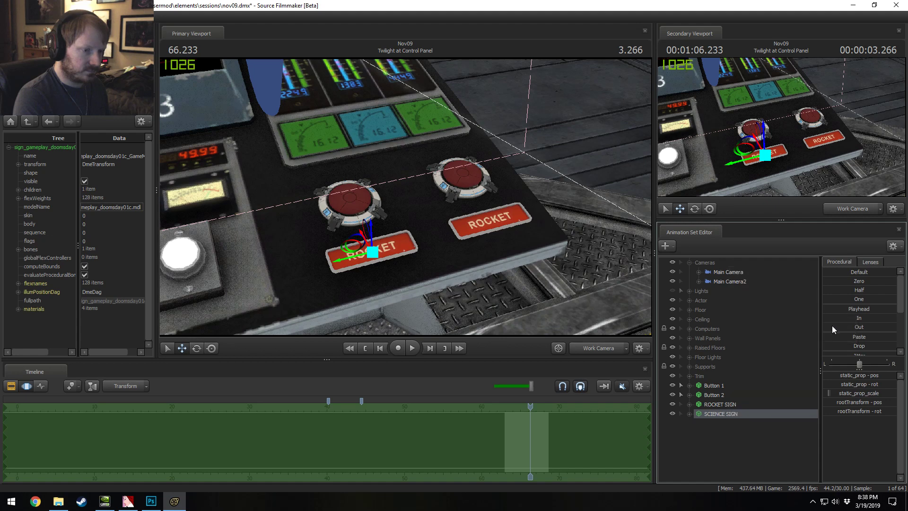
pyautogui.click(18, 309)
pyautogui.click(27, 317)
pyautogui.scroll(-1, 99, 342)
pyautogui.click(122, 318)
# Step: Show the SCIENCE SIGN's model in File Explorer and go to the tf\materials\models\props_doomsday folder
pyautogui.rightClick(716, 416)
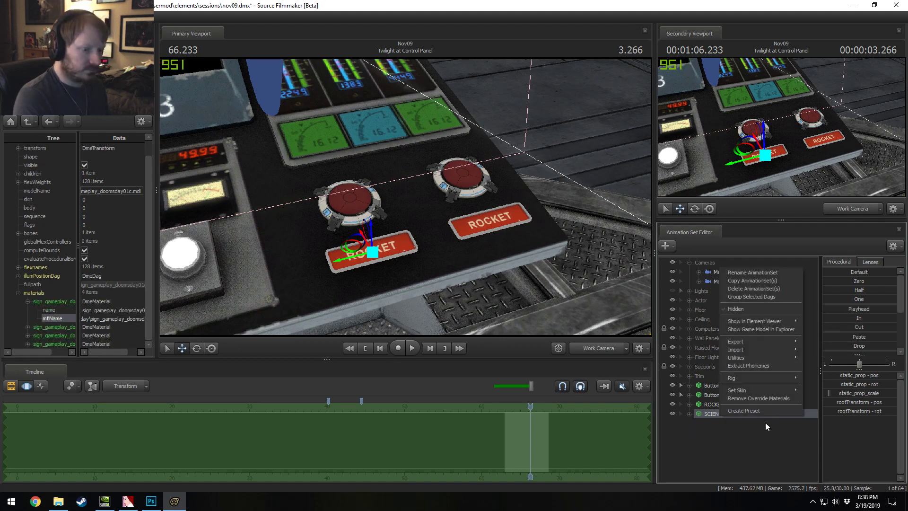
pyautogui.click(754, 329)
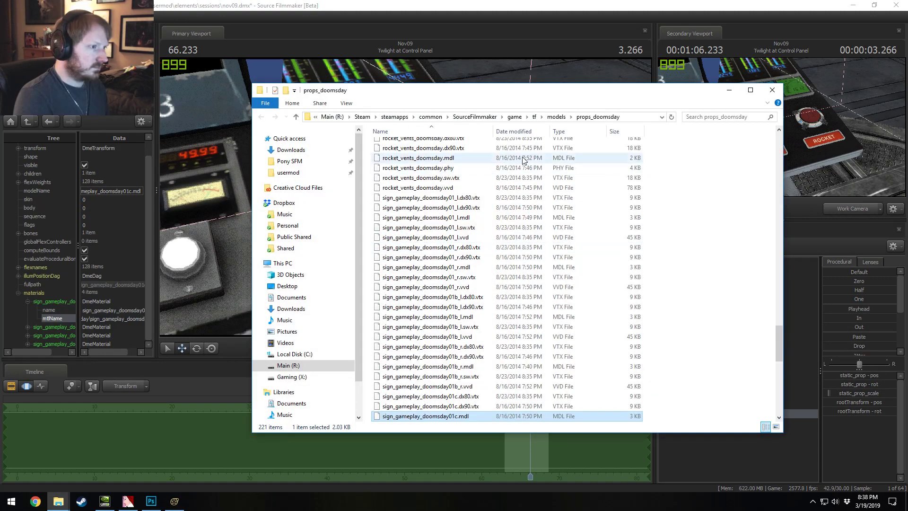
pyautogui.click(627, 117)
pyautogui.click(517, 117)
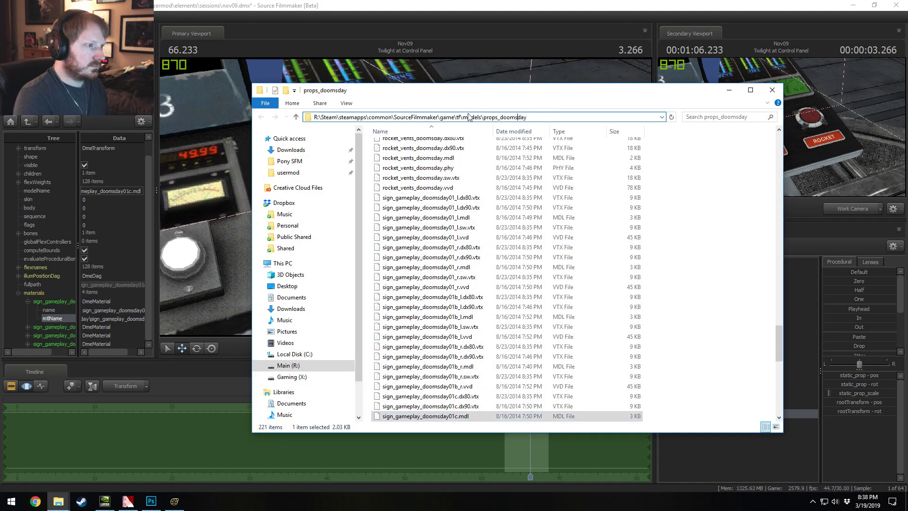
pyautogui.moveTo(464, 117); pyautogui.dragTo(533, 117)
pyautogui.write('materials\\models\\props_doomsday\\sign_gameplay_do')
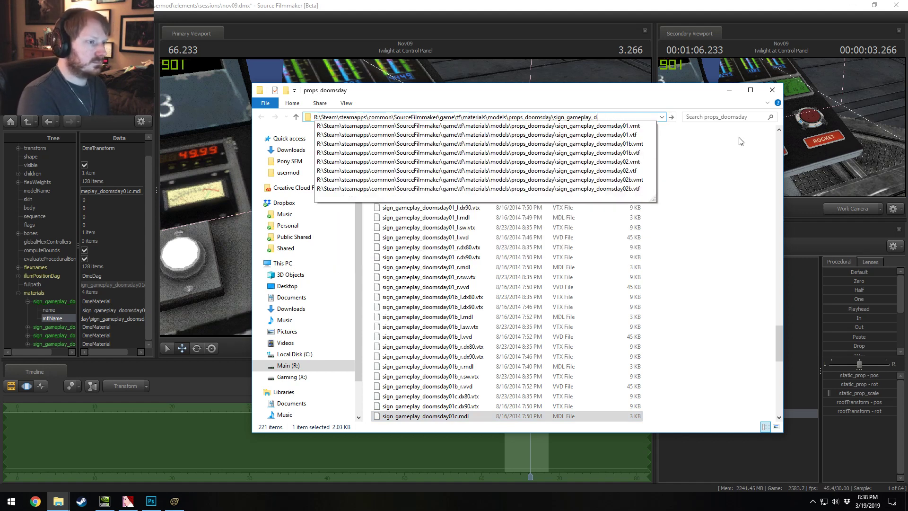
pyautogui.press('BackSpace')
pyautogui.press('BackSpace')
pyautogui.press('BackSpace')
pyautogui.press('BackSpace')
pyautogui.press('BackSpace')
pyautogui.press('BackSpace')
pyautogui.press('BackSpace')
pyautogui.press('BackSpace')
pyautogui.press('BackSpace')
pyautogui.press('BackSpace')
pyautogui.press('BackSpace')
pyautogui.press('BackSpace')
pyautogui.press('BackSpace')
pyautogui.press('BackSpace')
pyautogui.press('BackSpace')
pyautogui.press('BackSpace')
pyautogui.press('Return')
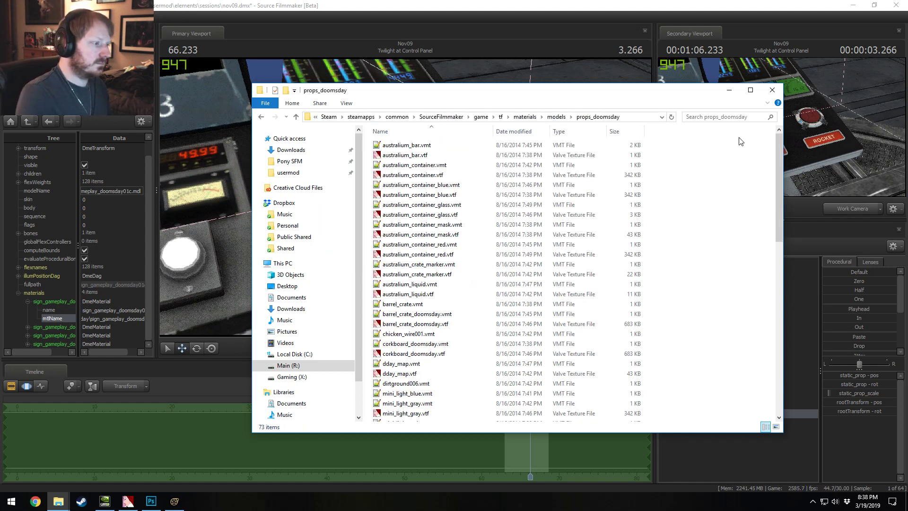
# Step: Check the sign's full material name and open the matching texture sign_gameplay_doomsday01.vtf in VTFEdit
pyautogui.scroll(-14, 496, 318)
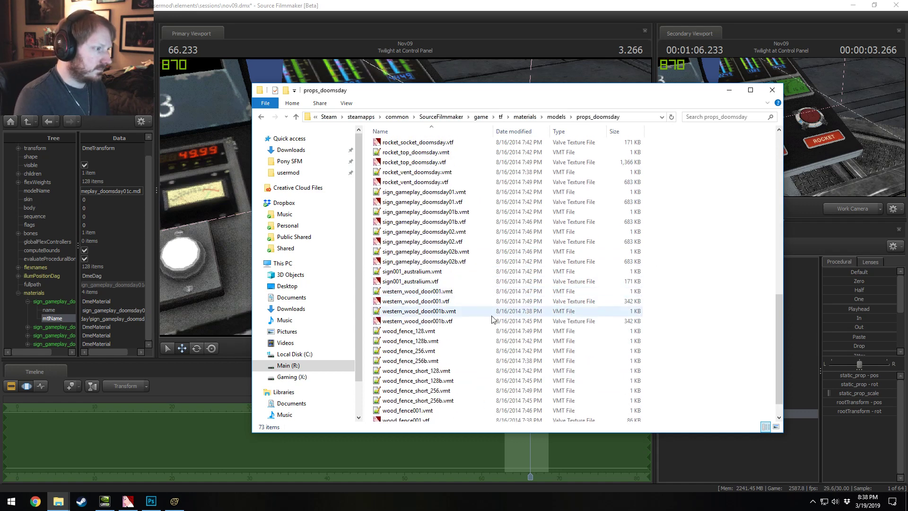
pyautogui.moveTo(78, 327); pyautogui.dragTo(109, 328)
pyautogui.click(58, 501)
pyautogui.doubleClick(464, 202)
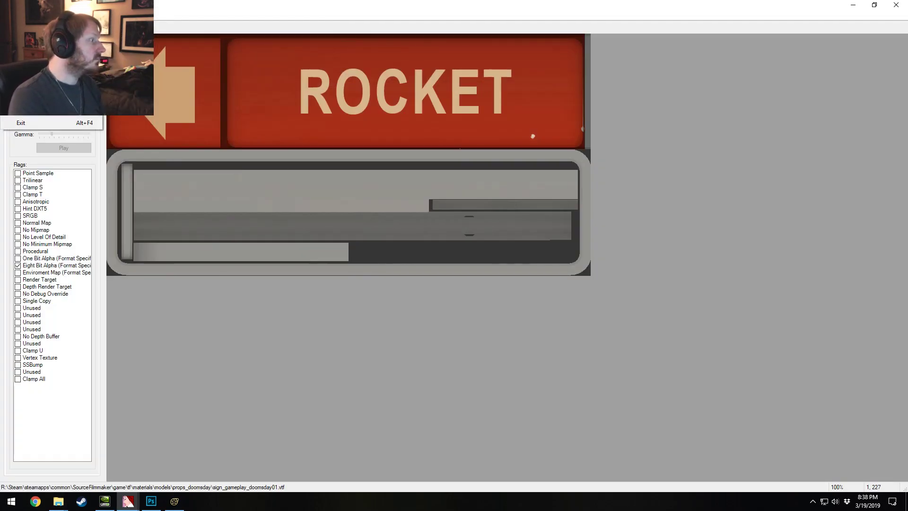
# Step: Export the sign texture as sign_gameplay_doomsday01.tga into the tf\materials\models\props_doomsday folder
pyautogui.hotkey('ctrl', 'e')
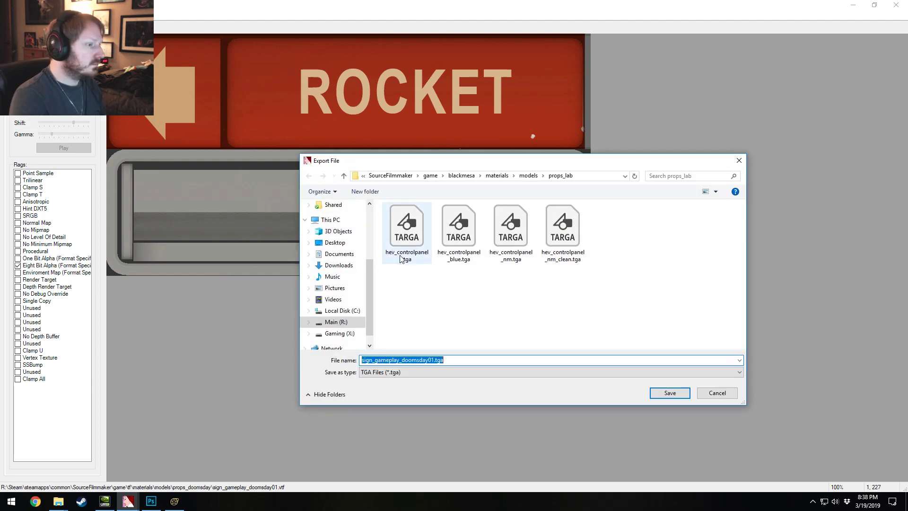
pyautogui.hotkey('alt', 'Tab')
pyautogui.click(641, 118)
pyautogui.hotkey('ctrl', 'c')
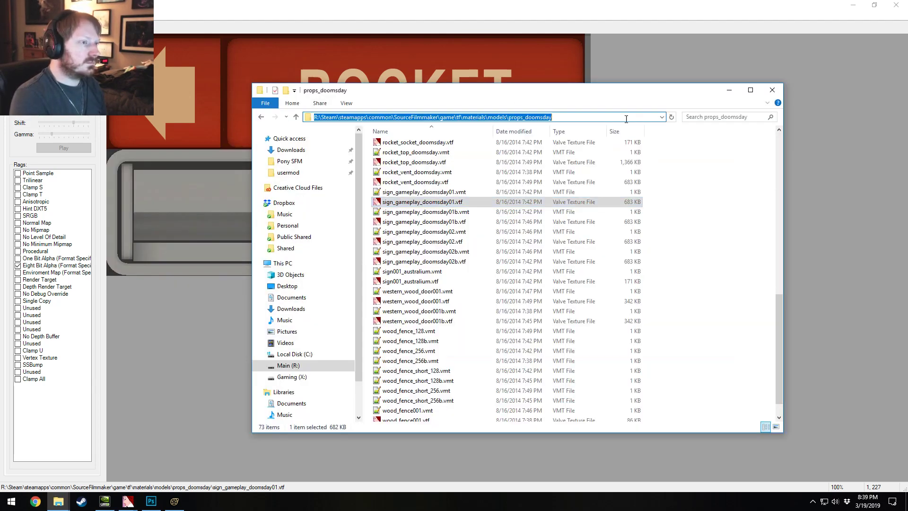
pyautogui.hotkey('alt', 'Tab')
pyautogui.click(596, 178)
pyautogui.hotkey('ctrl', 'v')
pyautogui.press('Return')
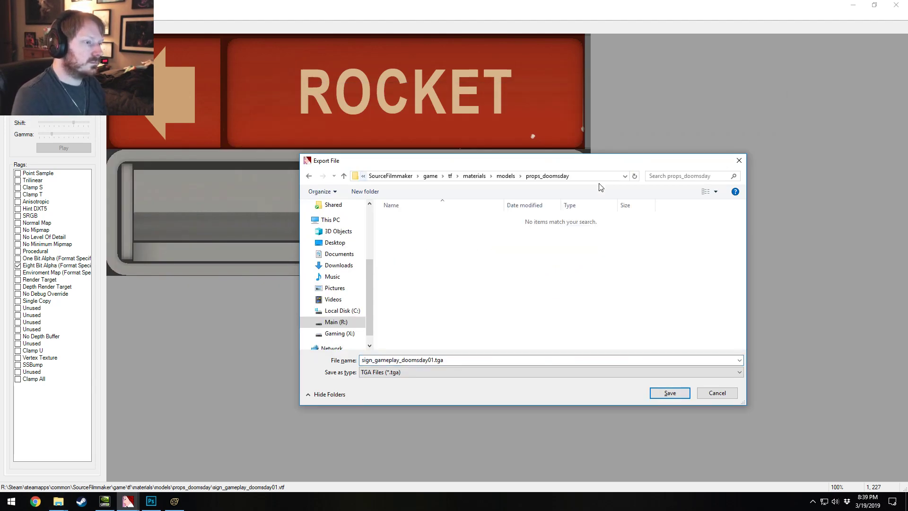
pyautogui.click(668, 394)
# Step: Open the exported sign_gameplay_doomsday01.tga from the props_doomsday folder in Photoshop
pyautogui.hotkey('alt', 'Tab')
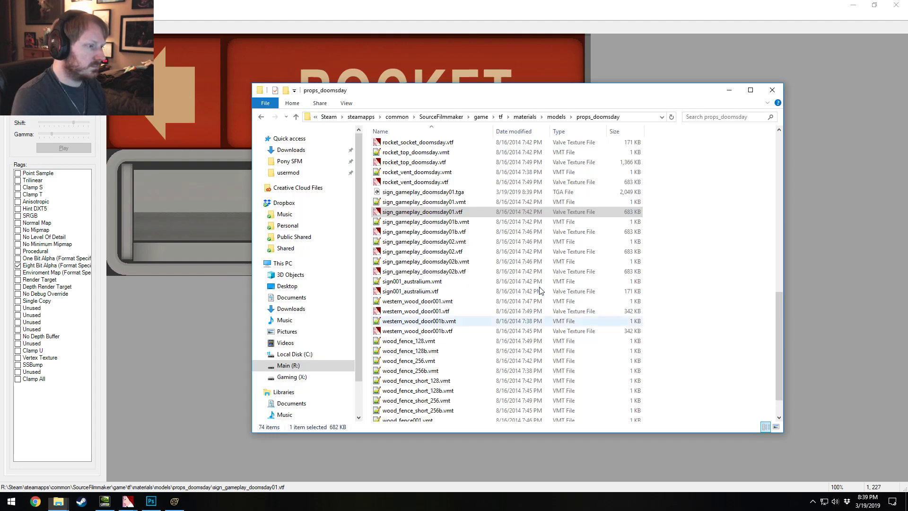
pyautogui.click(432, 214)
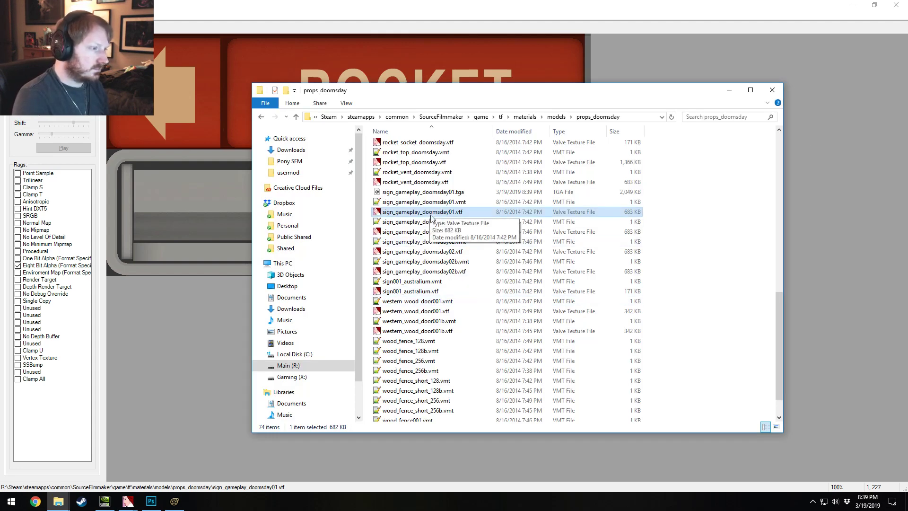
pyautogui.doubleClick(434, 193)
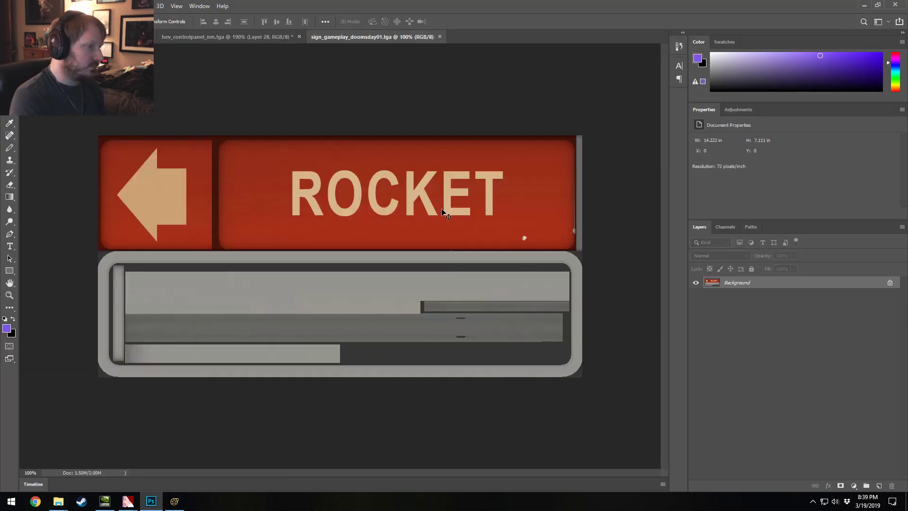
pyautogui.keyDown('alt'); pyautogui.scroll(4, 406, 176); pyautogui.keyUp('alt')
pyautogui.keyDown('alt'); pyautogui.scroll(-2, 432, 189); pyautogui.keyUp('alt')
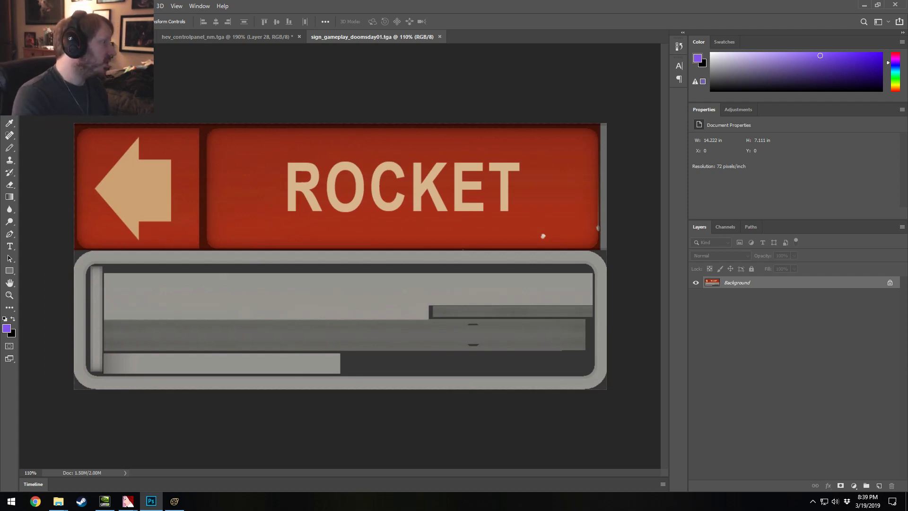
# Step: Add a text layer reading ROCKET and place it directly below the sign's original lettering
pyautogui.click(9, 250)
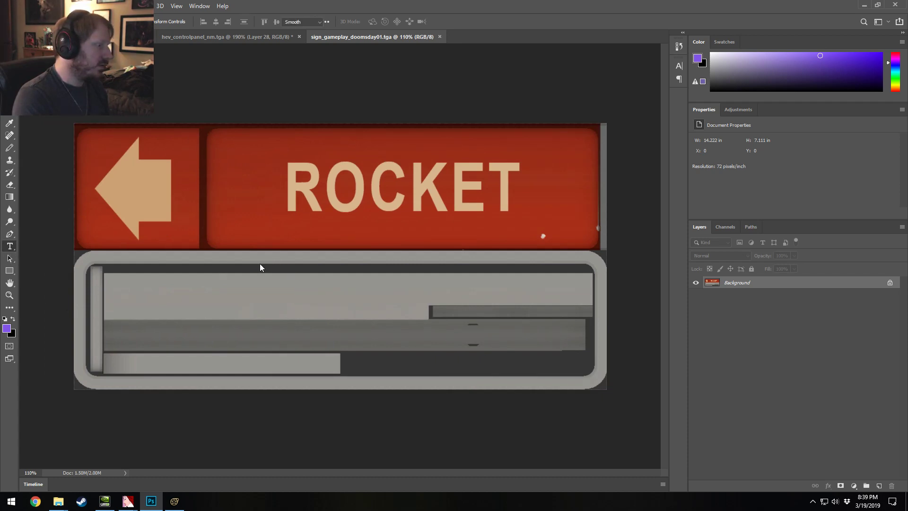
pyautogui.click(277, 256)
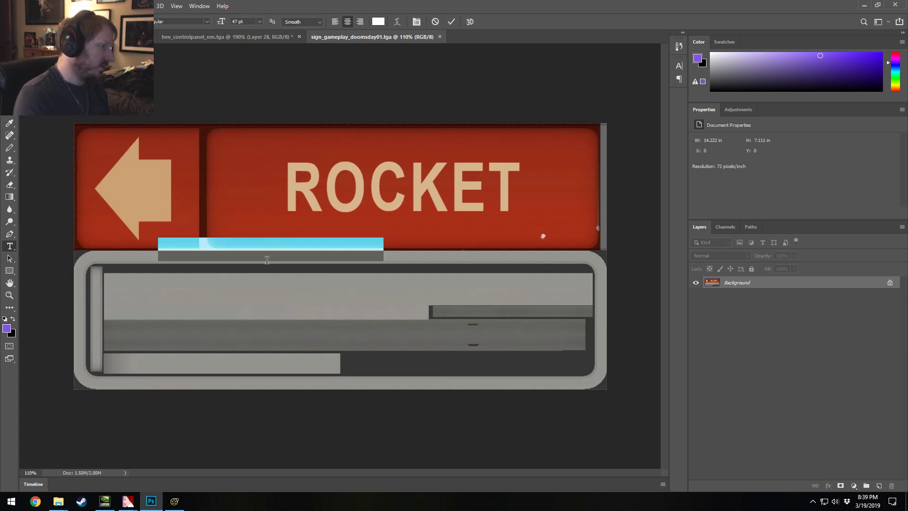
pyautogui.write('ROCKET')
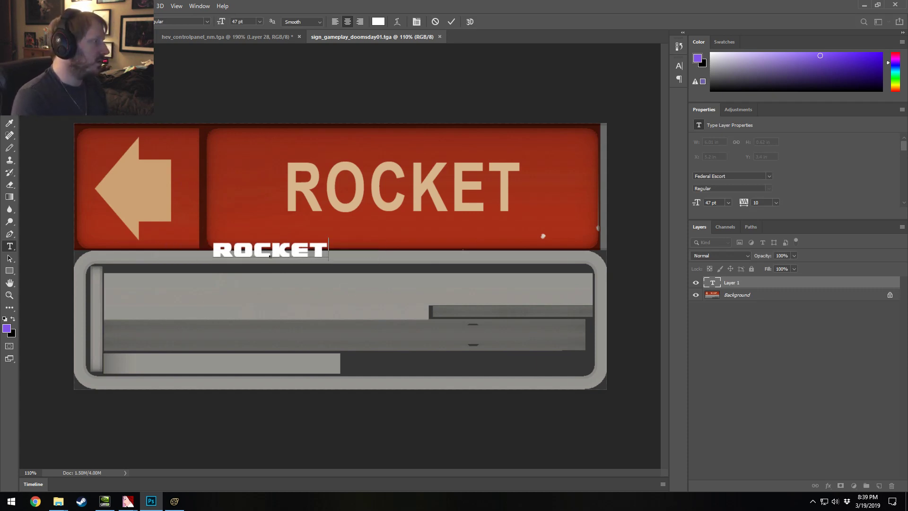
pyautogui.click(10, 49)
pyautogui.moveTo(304, 251); pyautogui.dragTo(427, 235)
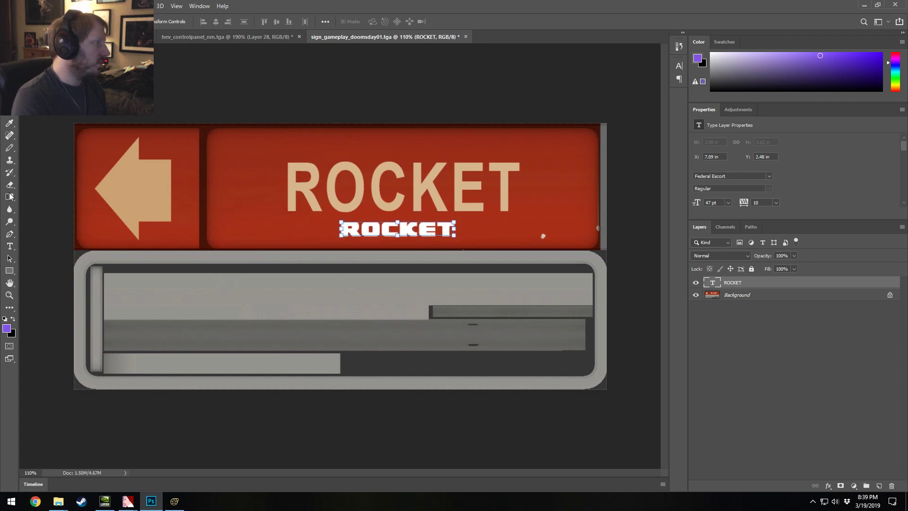
# Step: Recolour the ROCKET text to the tan d8b58d sampled from the sign's original lettering
pyautogui.click(10, 249)
pyautogui.doubleClick(386, 229)
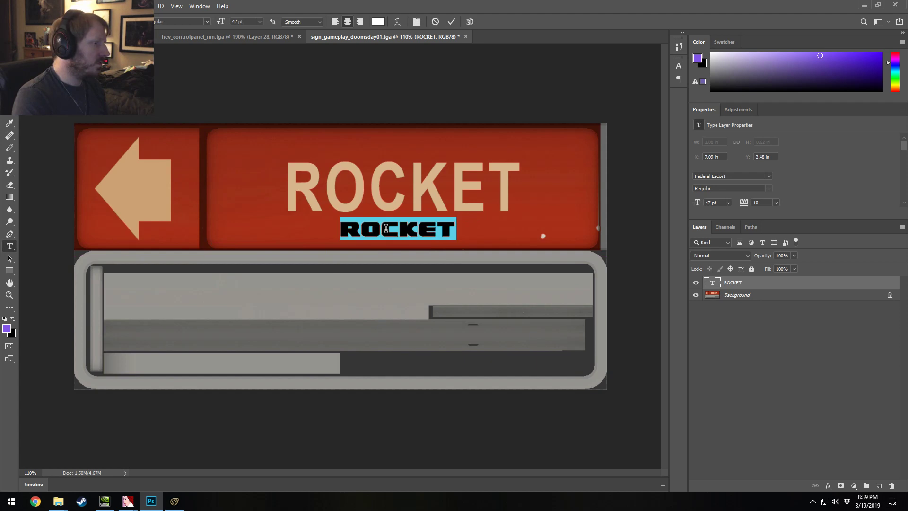
pyautogui.click(378, 22)
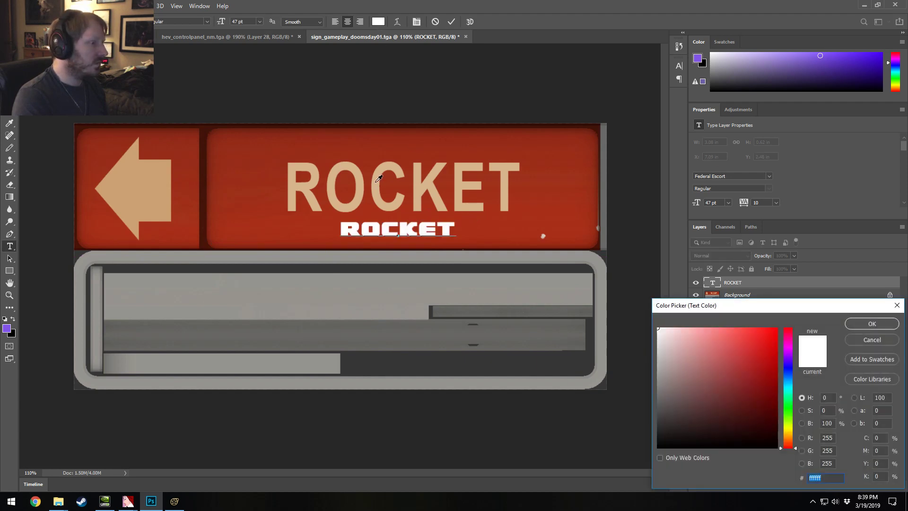
pyautogui.click(378, 177)
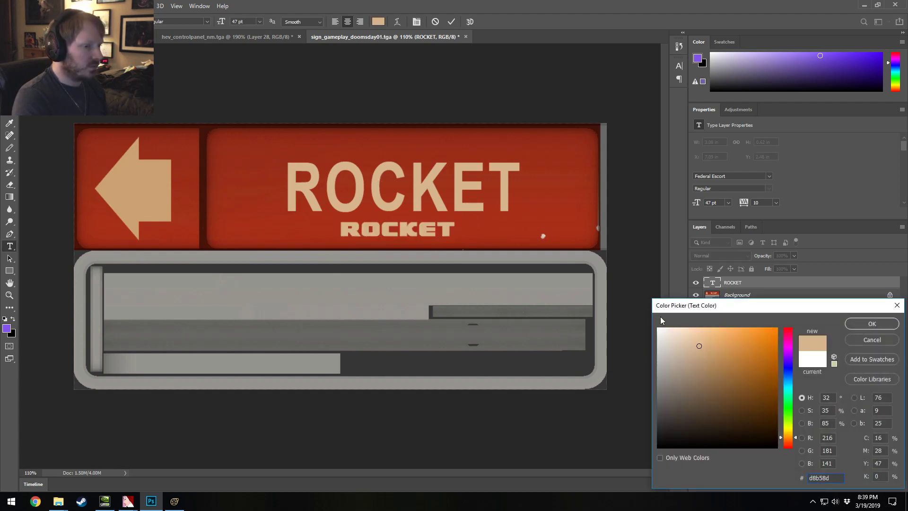
pyautogui.click(463, 179)
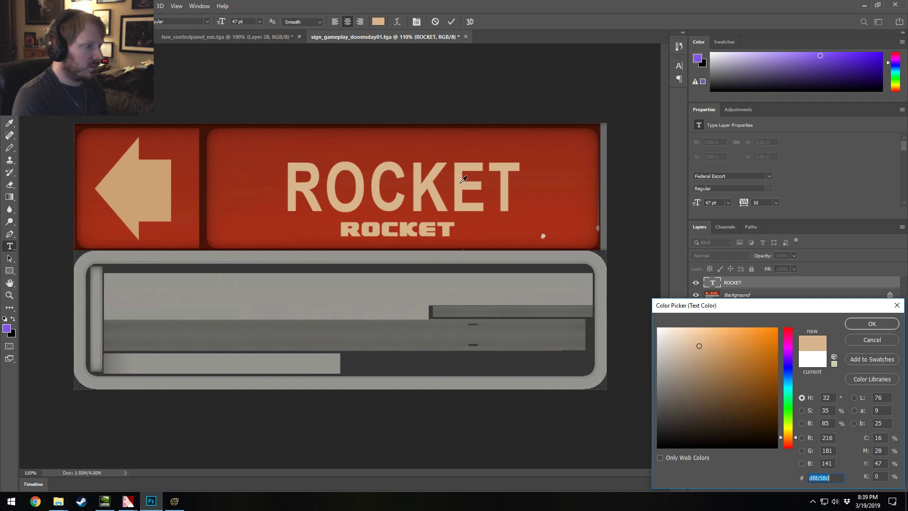
pyautogui.click(883, 322)
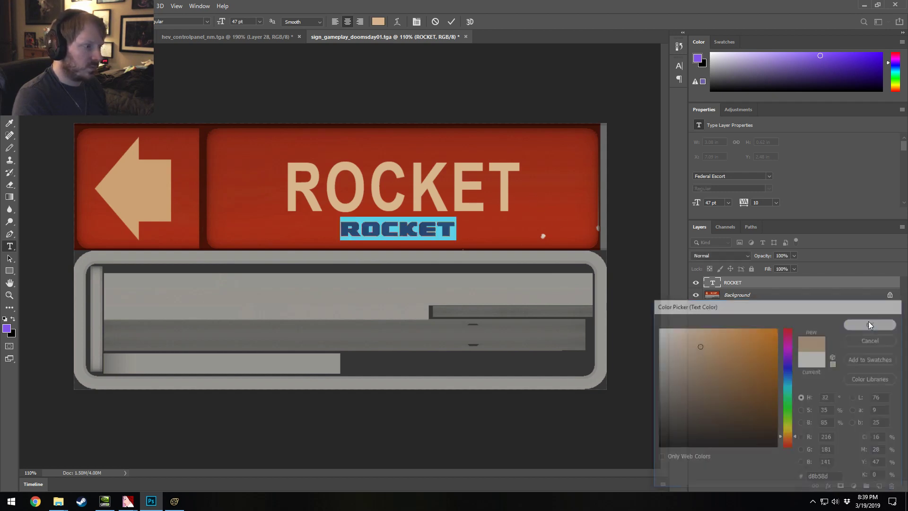
pyautogui.click(10, 258)
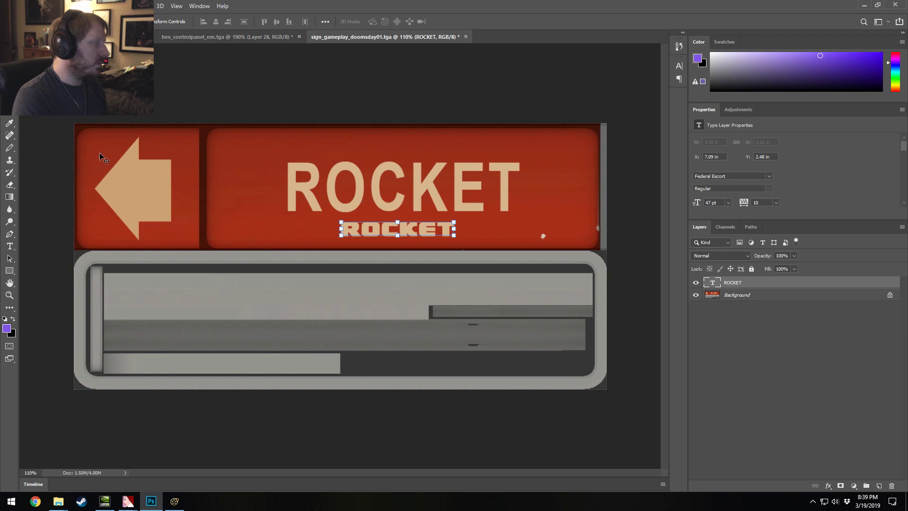
# Step: Try Acumin Variable Concept on the ROCKET text layer and settle on Arial Regular as its font
pyautogui.click(10, 247)
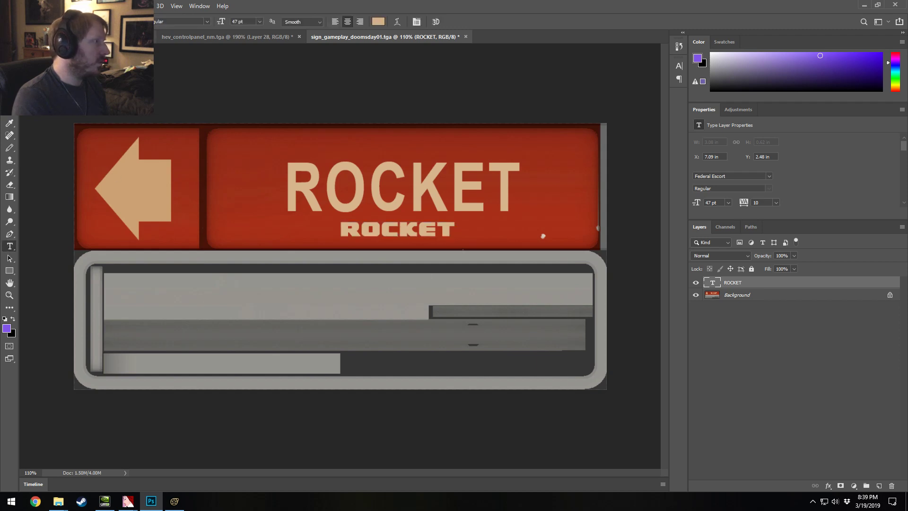
pyautogui.click(135, 22)
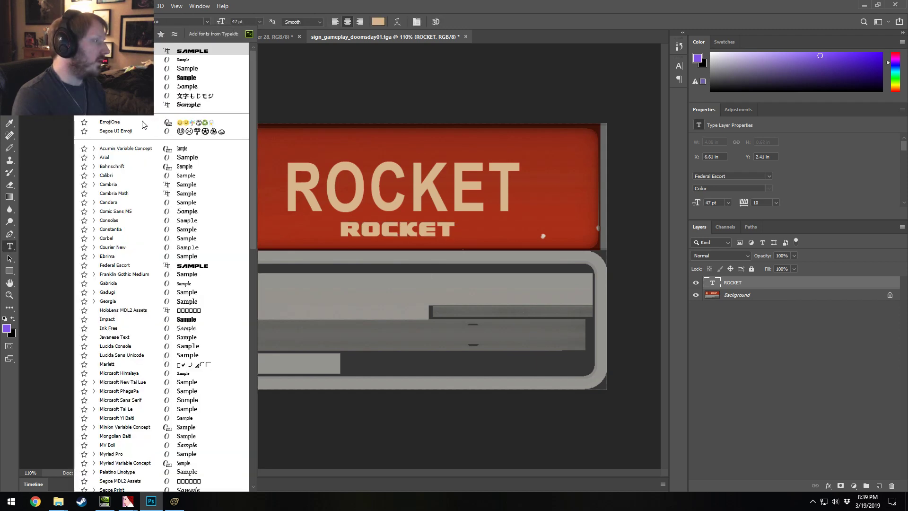
pyautogui.click(119, 147)
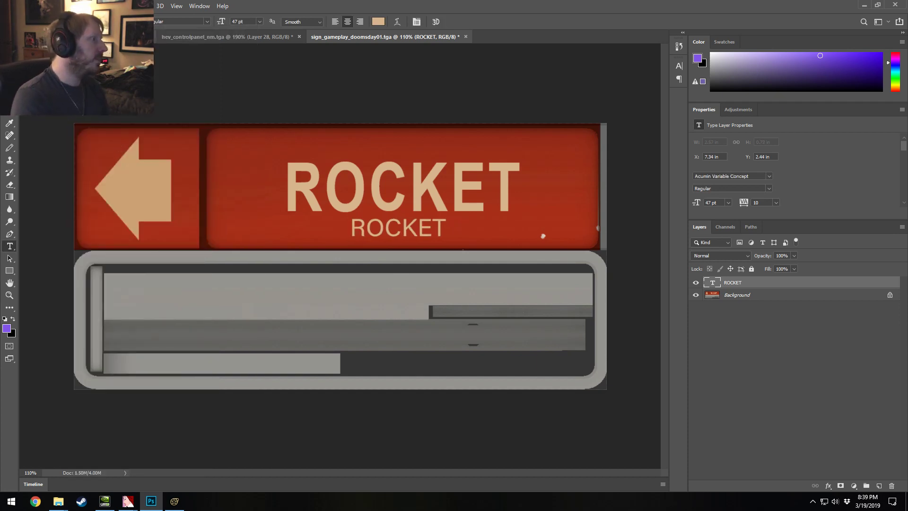
pyautogui.press('Down')
pyautogui.press('Down')
pyautogui.press('Down')
pyautogui.press('Down')
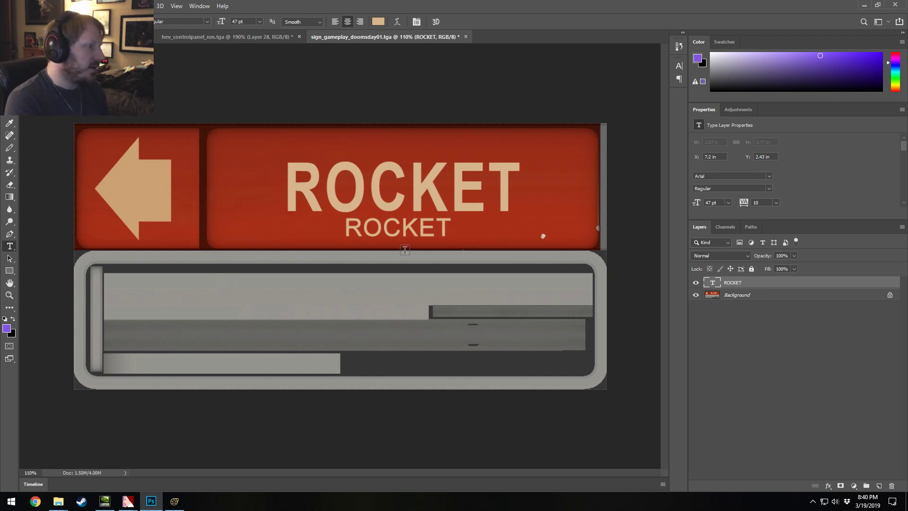
# Step: Enlarge the ROCKET text to 100 pt and move it directly beneath the original lettering for comparison
pyautogui.doubleClick(398, 231)
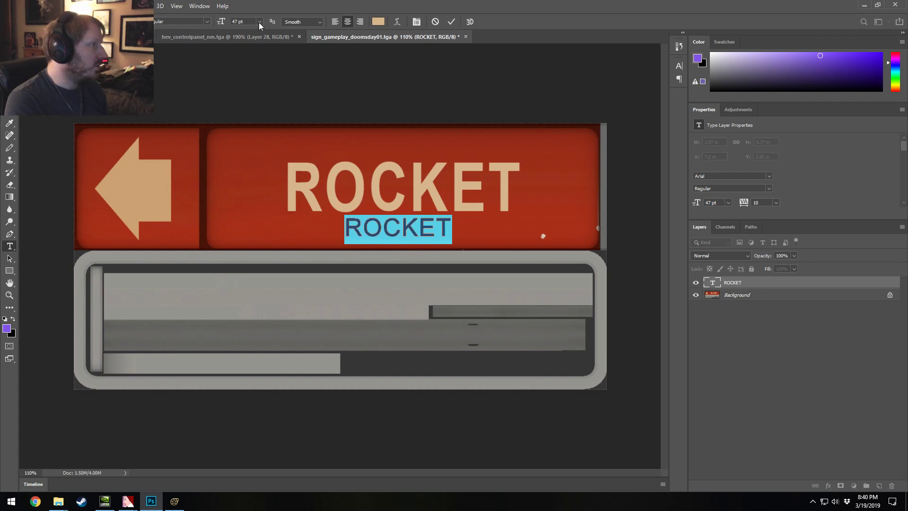
pyautogui.moveTo(224, 24); pyautogui.dragTo(249, 41)
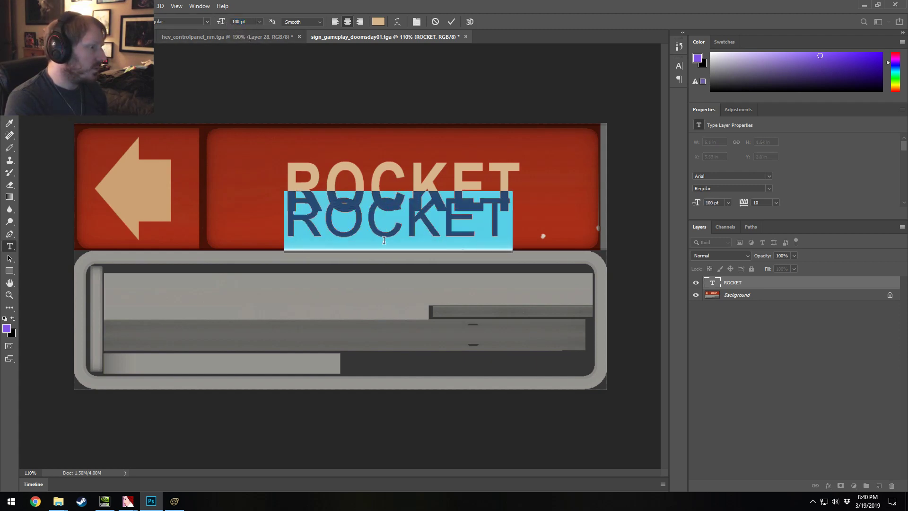
pyautogui.click(10, 49)
pyautogui.moveTo(385, 234); pyautogui.dragTo(388, 253)
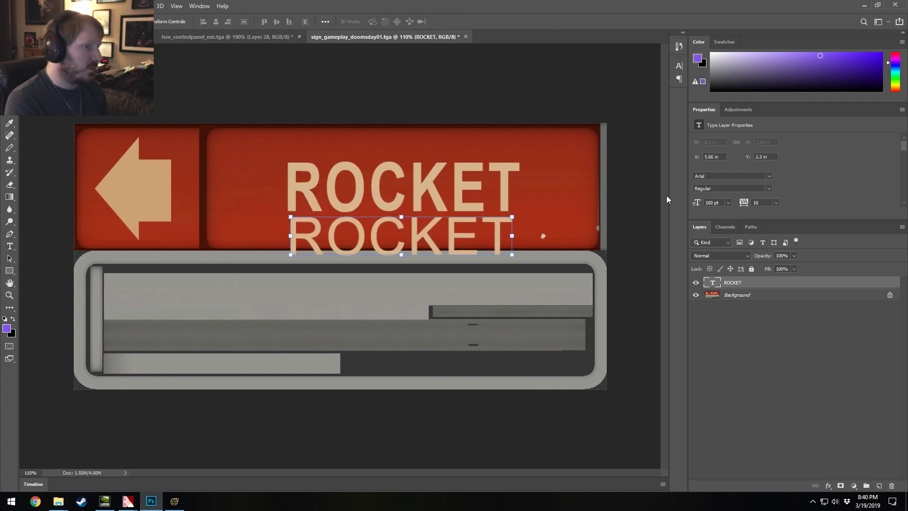
# Step: Try horizontal scales of 110% and about 122% on the ROCKET text and settle on 93%
pyautogui.click(679, 66)
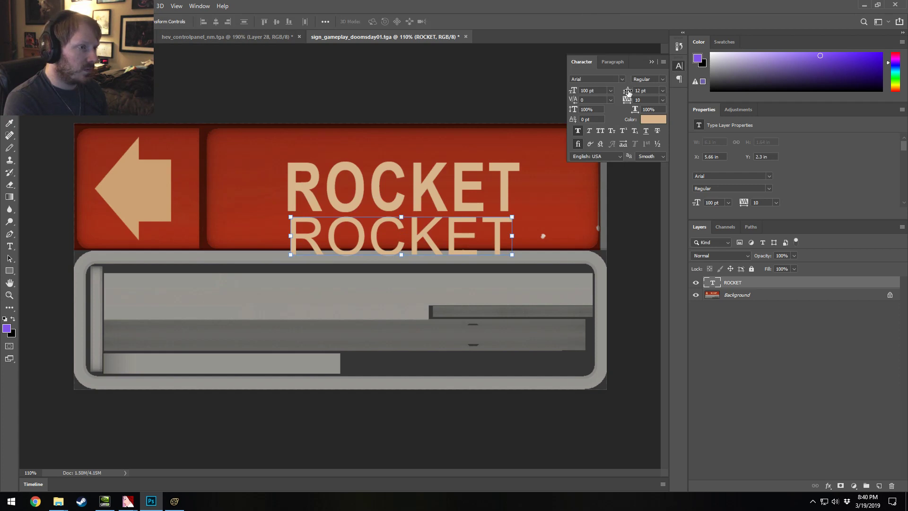
pyautogui.click(647, 109)
pyautogui.write('110')
pyautogui.press('Return')
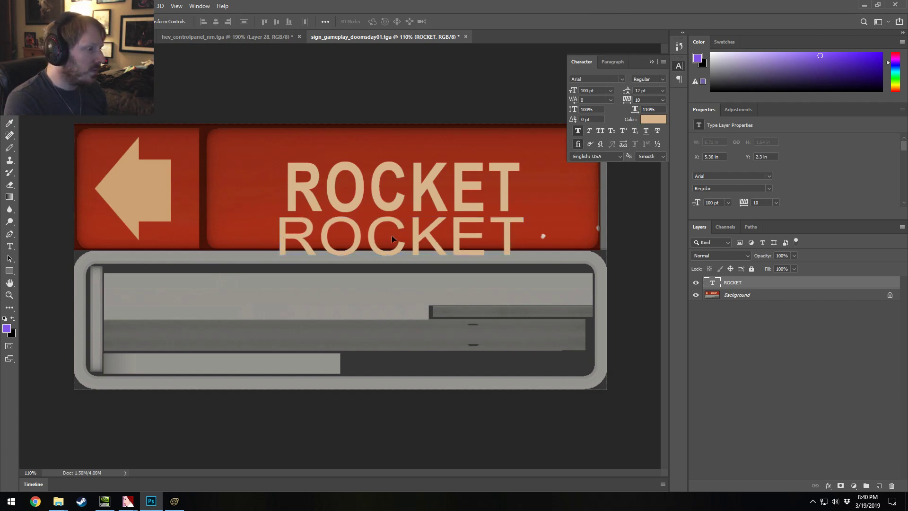
pyautogui.doubleClick(392, 239)
pyautogui.moveTo(637, 110); pyautogui.dragTo(644, 109)
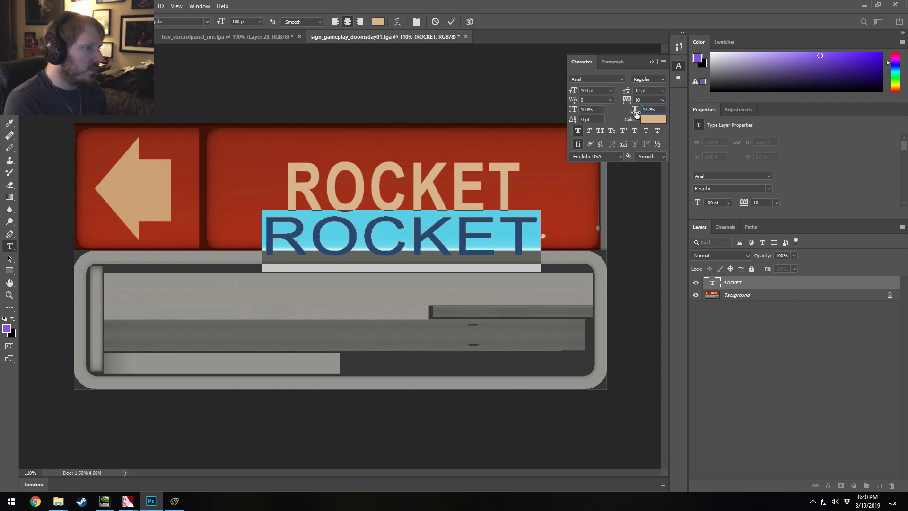
pyautogui.moveTo(634, 114); pyautogui.dragTo(623, 111)
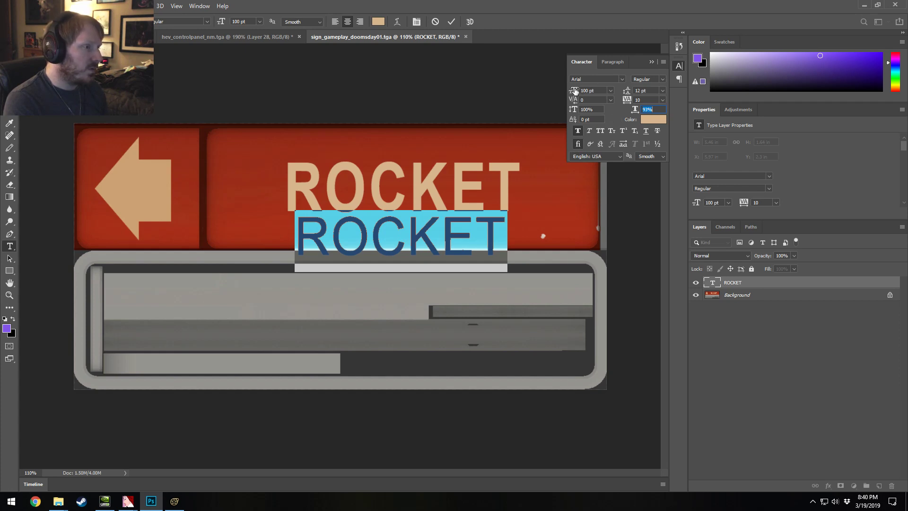
# Step: Enlarge the ROCKET text to 114 pt and move it just beneath the sign's original lettering
pyautogui.moveTo(575, 90); pyautogui.dragTo(583, 97)
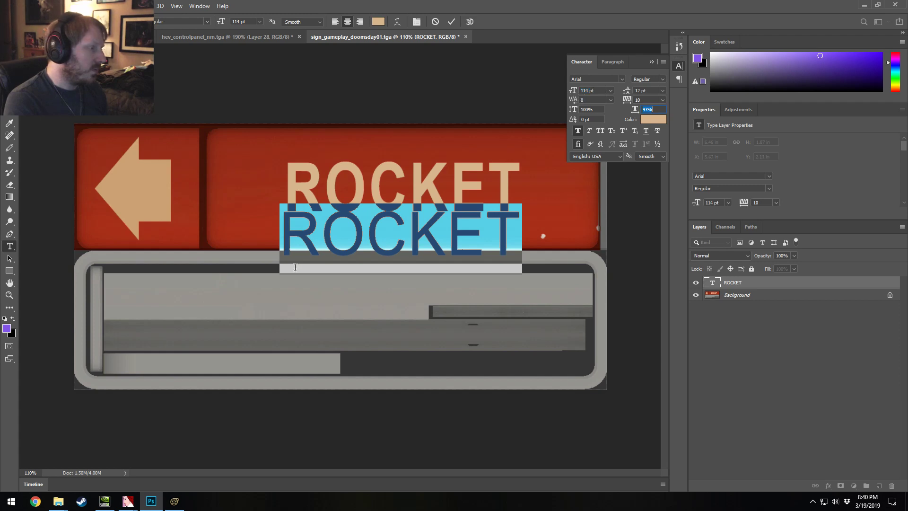
pyautogui.click(10, 49)
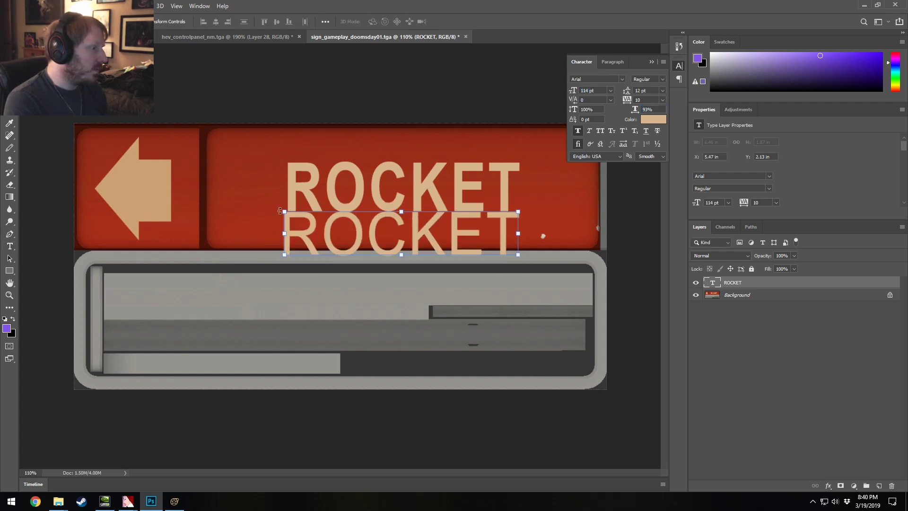
pyautogui.moveTo(327, 240); pyautogui.dragTo(335, 249)
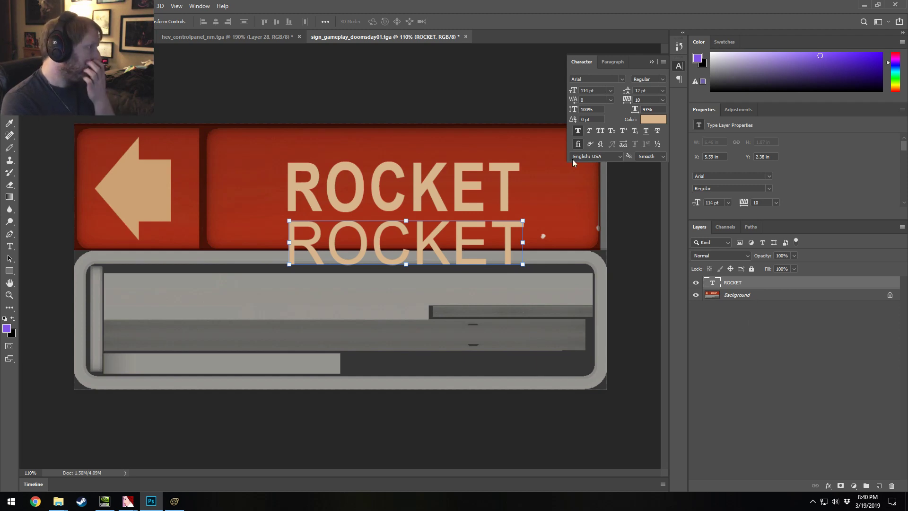
# Step: Change the font style of the ROCKET text to Arial Bold
pyautogui.click(9, 247)
pyautogui.doubleClick(346, 247)
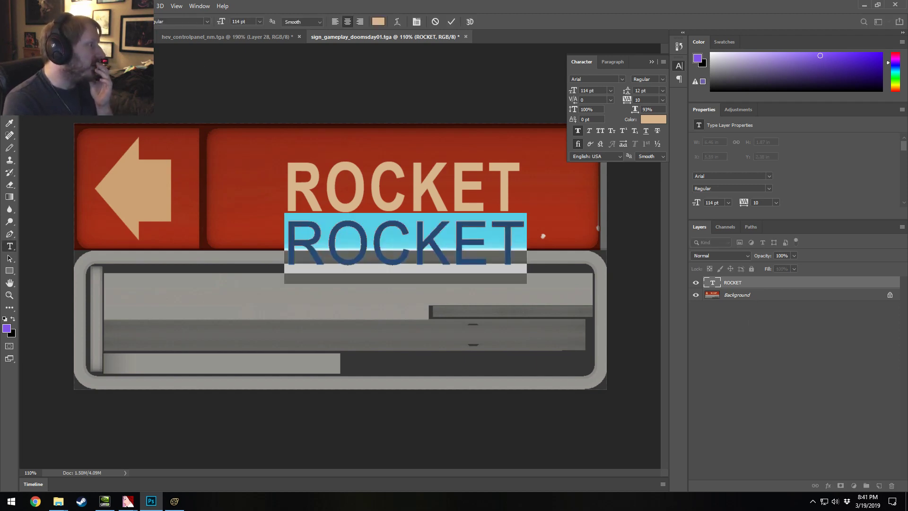
pyautogui.click(139, 21)
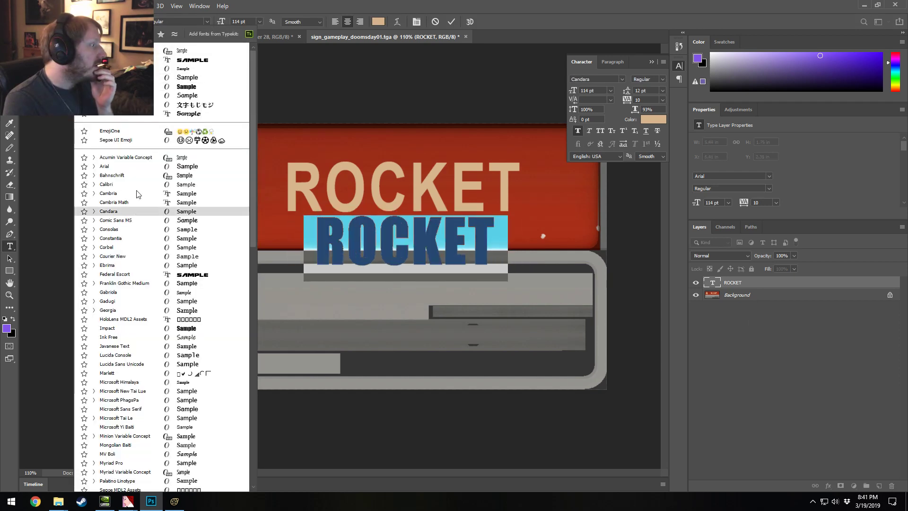
pyautogui.click(94, 166)
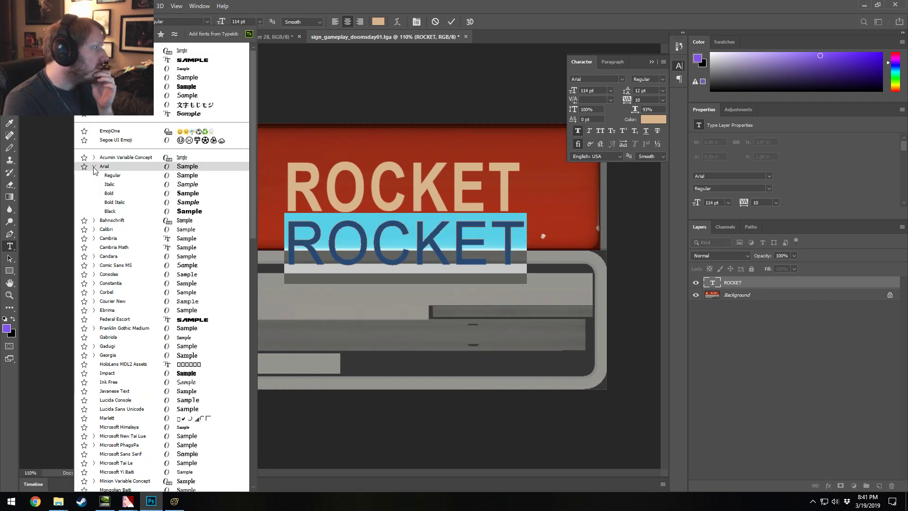
pyautogui.click(116, 193)
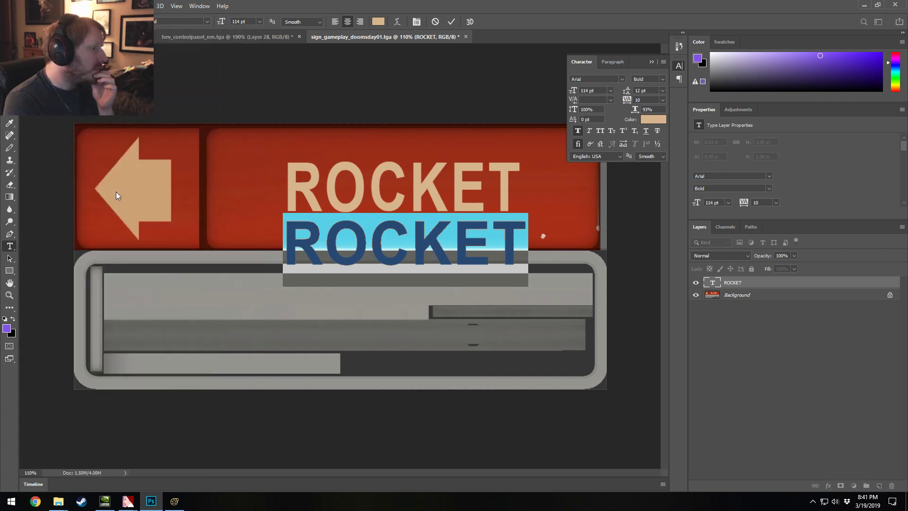
pyautogui.click(395, 254)
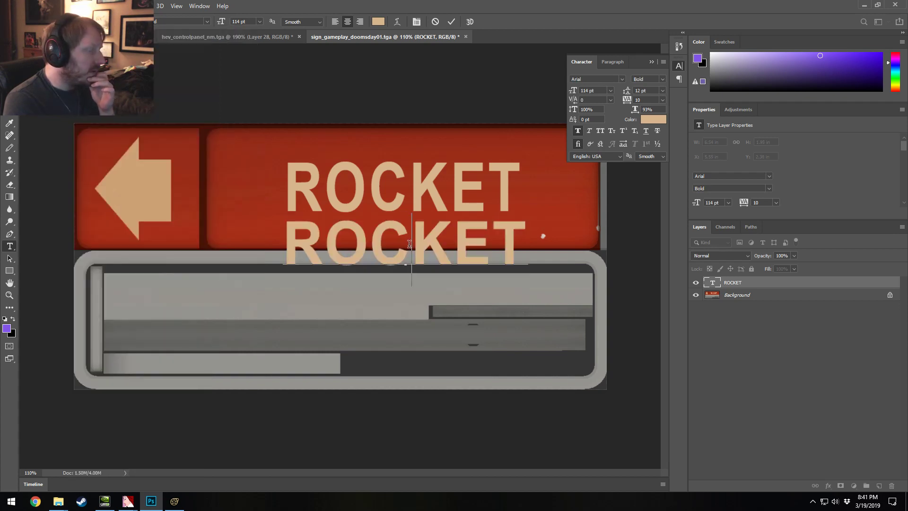
# Step: Adjust the ROCKET text to a 90% horizontal scale and a tracking of 10 to match the original letter widths
pyautogui.doubleClick(409, 244)
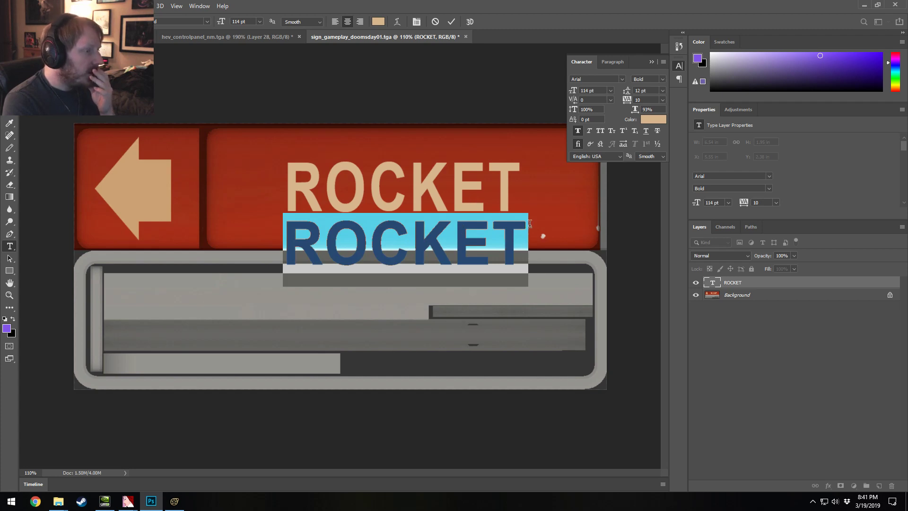
pyautogui.moveTo(639, 110); pyautogui.dragTo(632, 111)
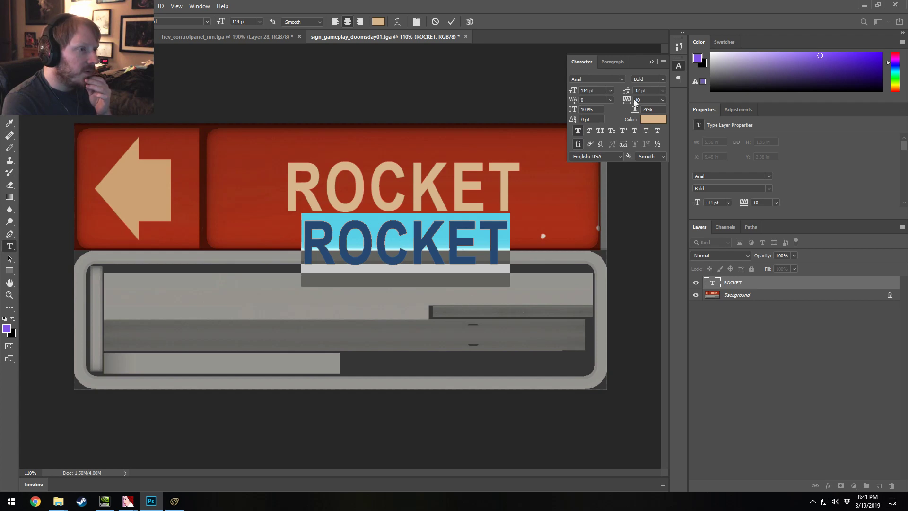
pyautogui.moveTo(625, 101); pyautogui.dragTo(641, 117)
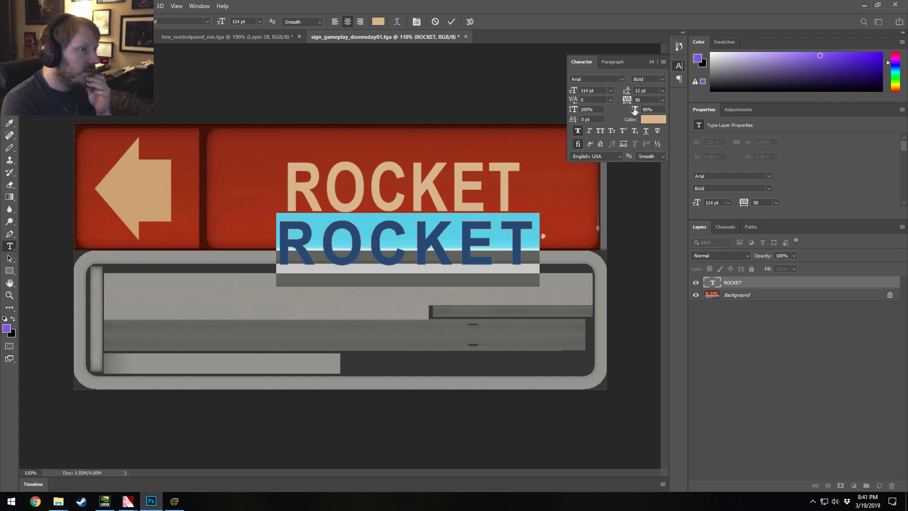
pyautogui.moveTo(629, 101); pyautogui.dragTo(628, 104)
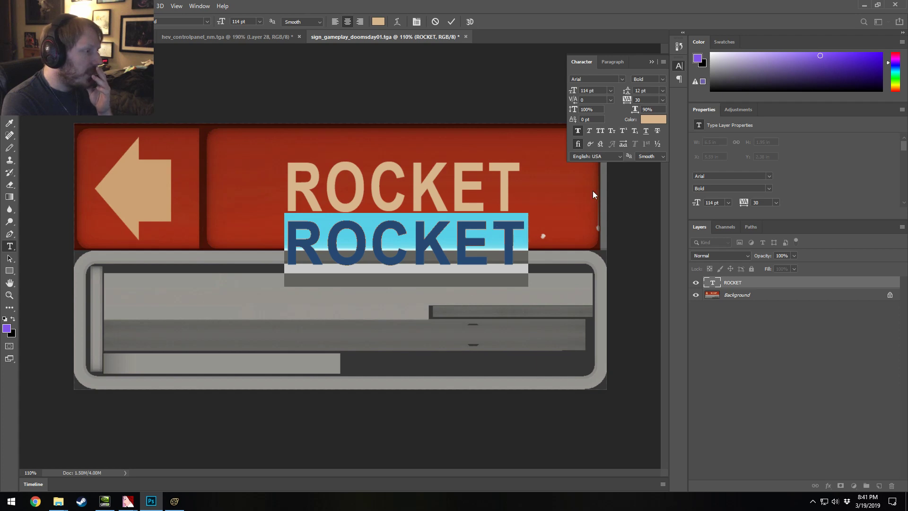
pyautogui.click(646, 99)
pyautogui.scroll(-1, 647, 99)
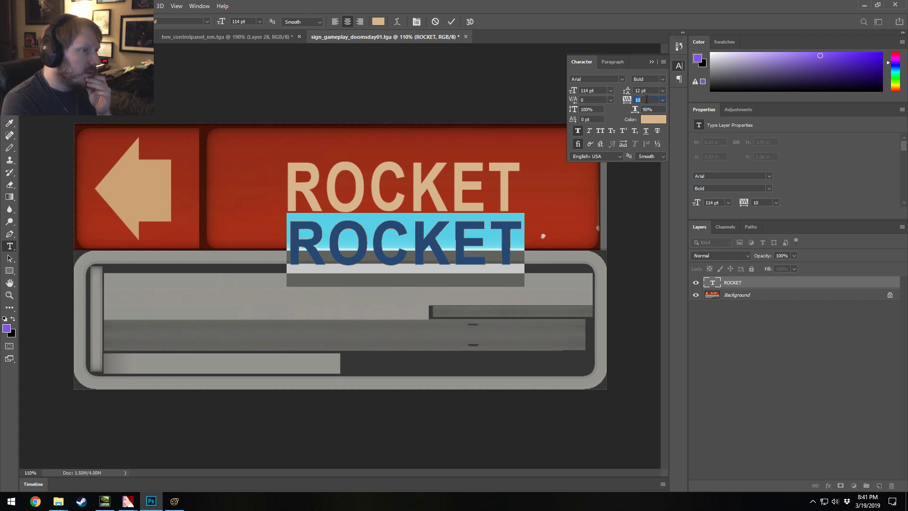
pyautogui.scroll(1, 646, 99)
pyautogui.scroll(-1, 647, 99)
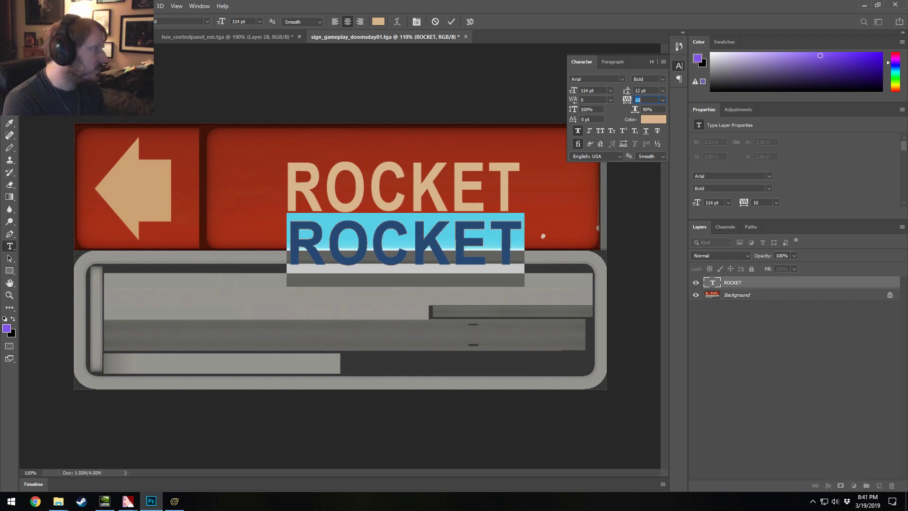
# Step: Nudge the ROCKET text sideways to X 5.61 in so that it lines up under the original lettering
pyautogui.click(9, 49)
pyautogui.press('Left')
pyautogui.press('Left')
pyautogui.press('Left')
pyautogui.press('Left')
pyautogui.press('Left')
pyautogui.press('Right')
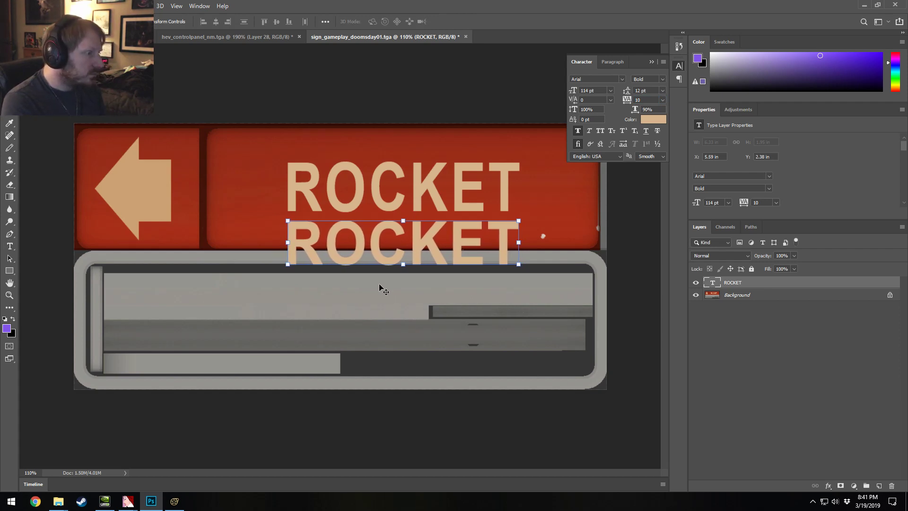
pyautogui.press('Right')
pyautogui.press('Right')
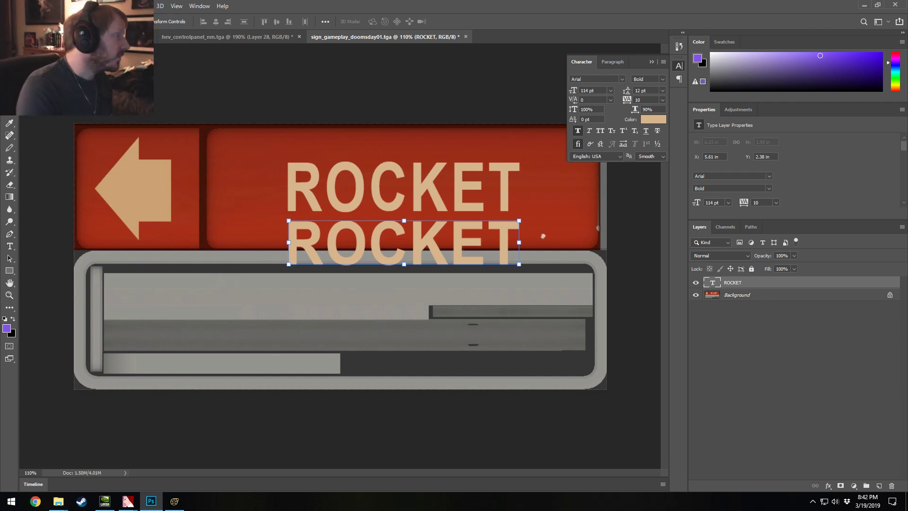
# Step: Try Sharp and Crisp anti-aliasing on the ROCKET text to compare its edges with the original lettering
pyautogui.press('t')
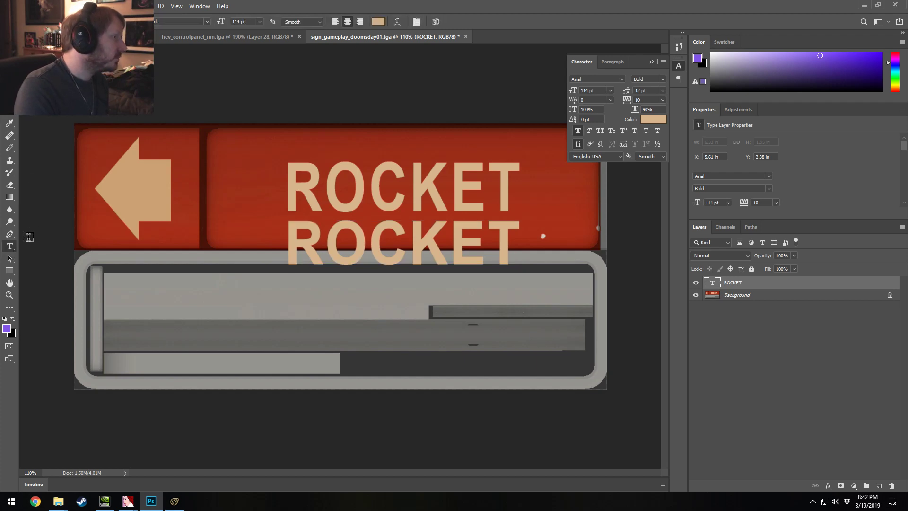
pyautogui.doubleClick(408, 235)
pyautogui.click(319, 22)
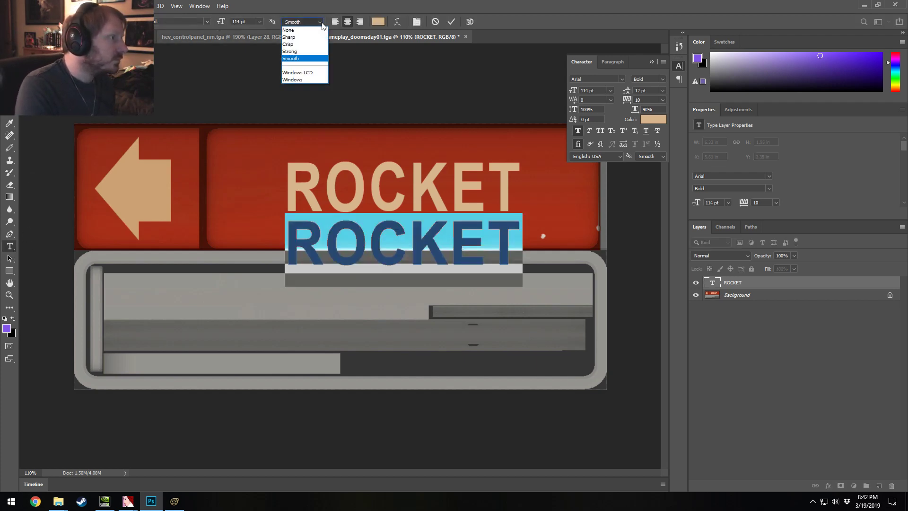
pyautogui.click(298, 38)
pyautogui.click(412, 242)
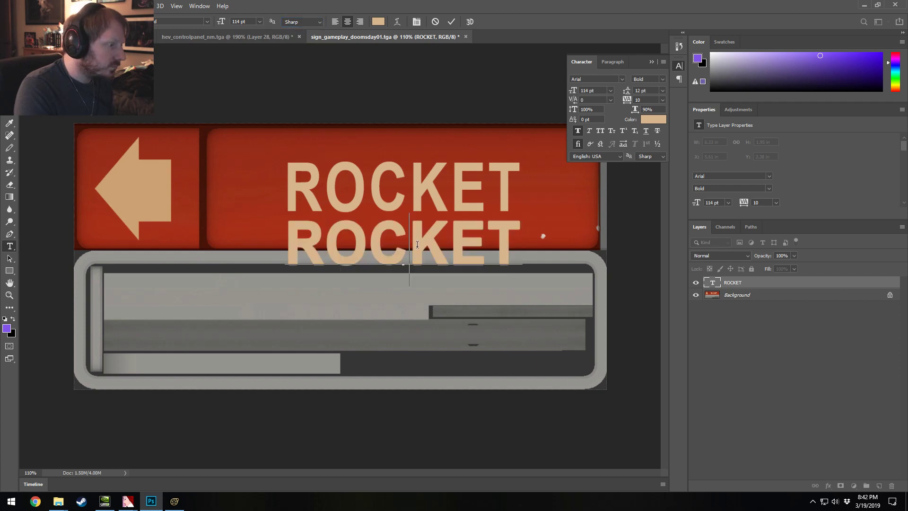
pyautogui.doubleClick(417, 245)
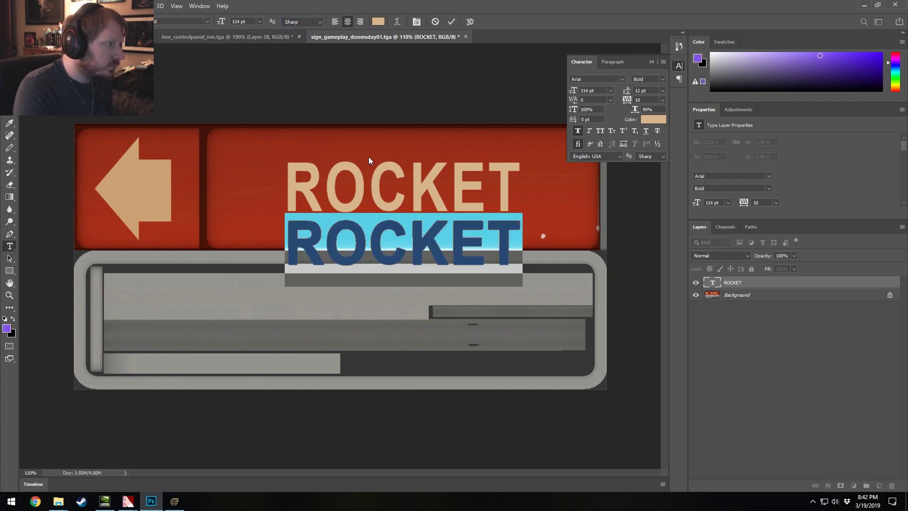
pyautogui.click(312, 22)
pyautogui.click(299, 44)
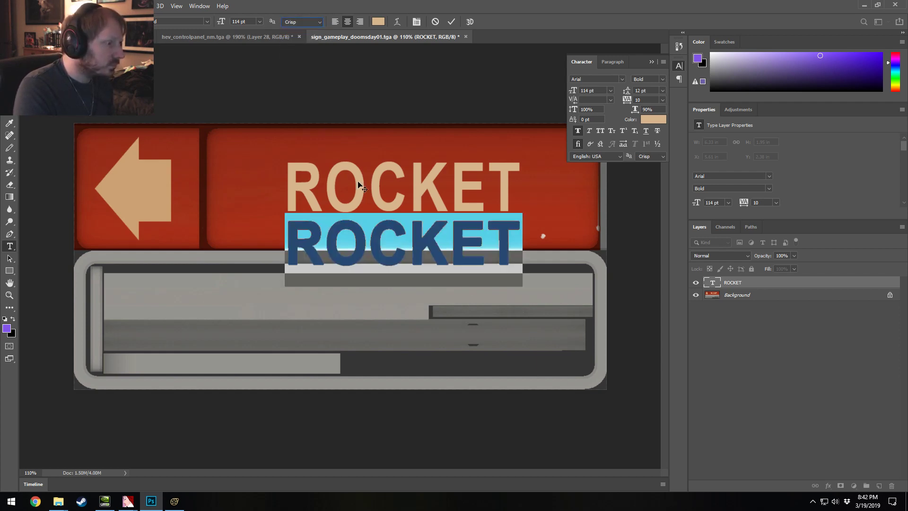
pyautogui.click(416, 257)
# Step: Try Strong anti-aliasing on the ROCKET text and return it to Smooth
pyautogui.doubleClick(417, 256)
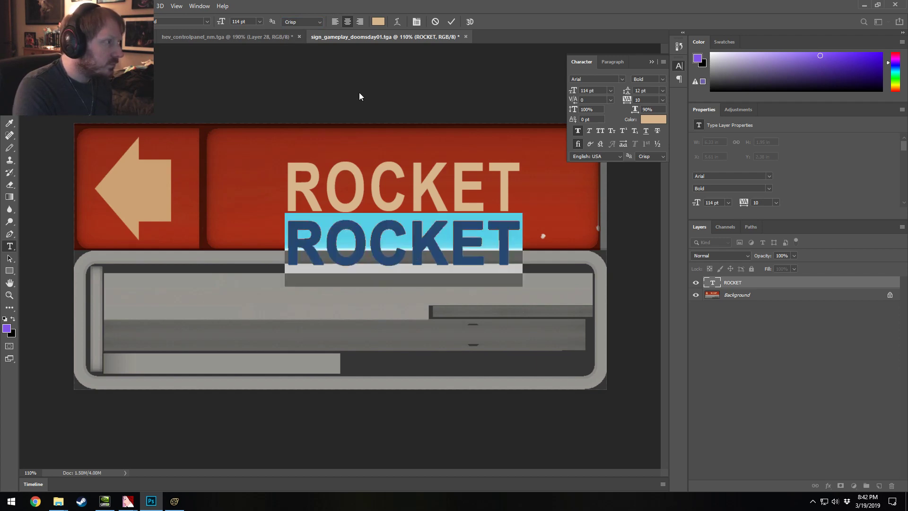
pyautogui.click(315, 22)
pyautogui.click(305, 53)
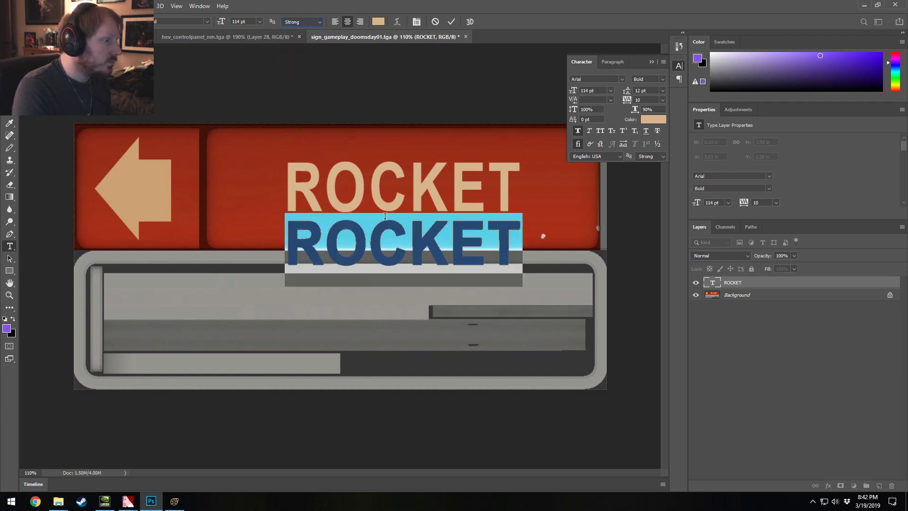
pyautogui.click(305, 22)
pyautogui.click(303, 59)
pyautogui.click(400, 220)
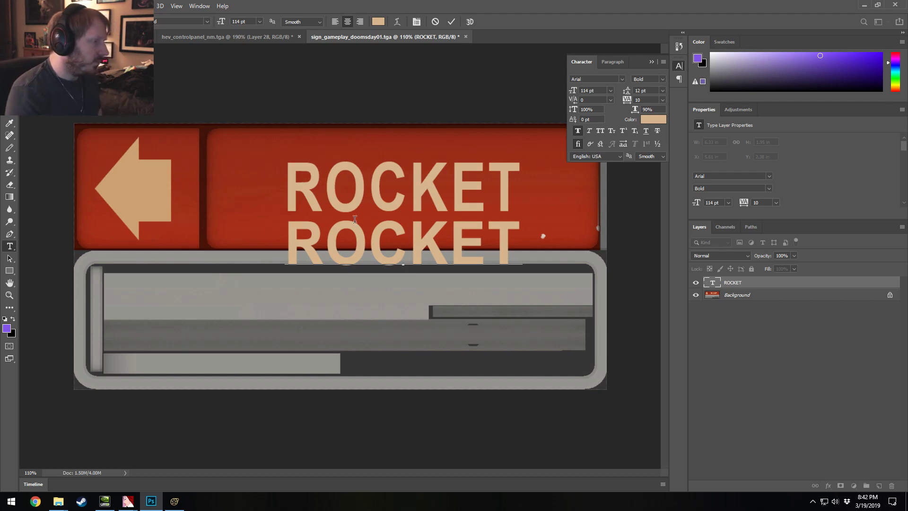
pyautogui.doubleClick(418, 245)
pyautogui.click(523, 256)
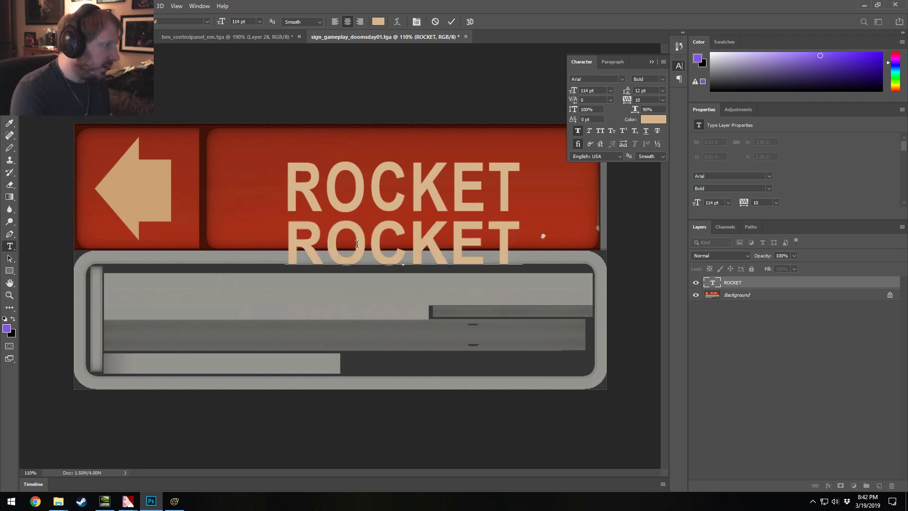
# Step: Check that the ROCKET text colour is d8b58d and replace the wording with SCIENCE
pyautogui.doubleClick(357, 245)
pyautogui.click(381, 21)
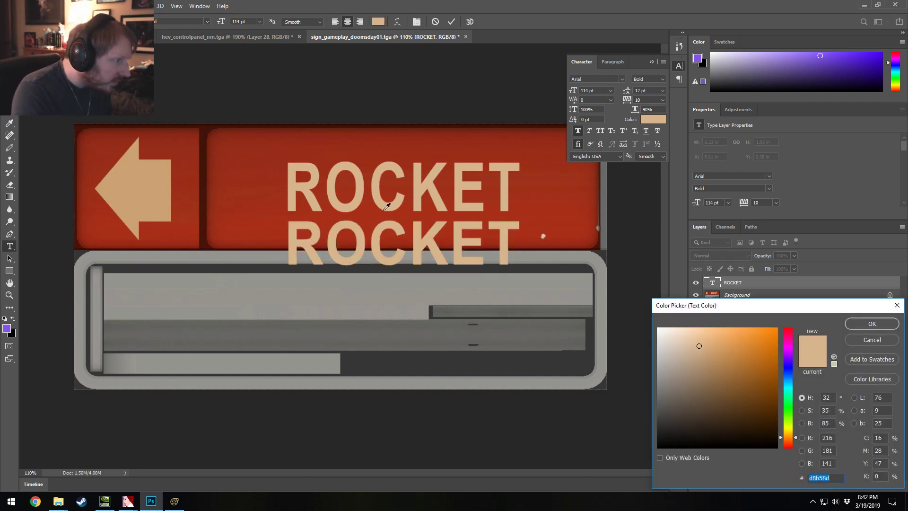
pyautogui.click(881, 325)
pyautogui.press('BackSpace')
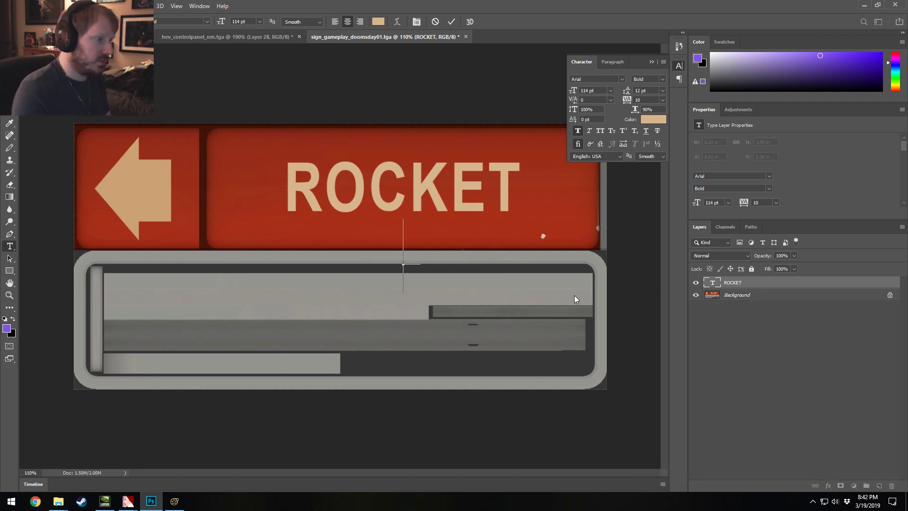
pyautogui.hotkey('ctrl', 'z')
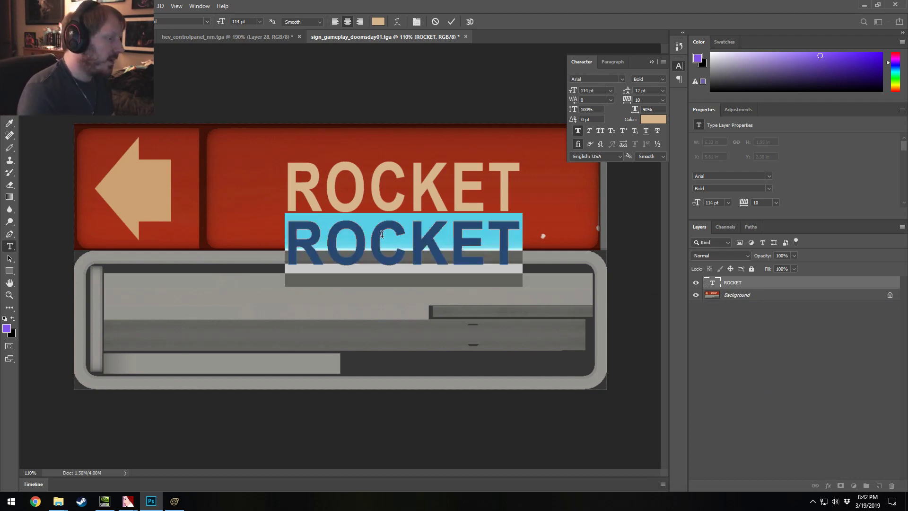
pyautogui.write('SCIENCE')
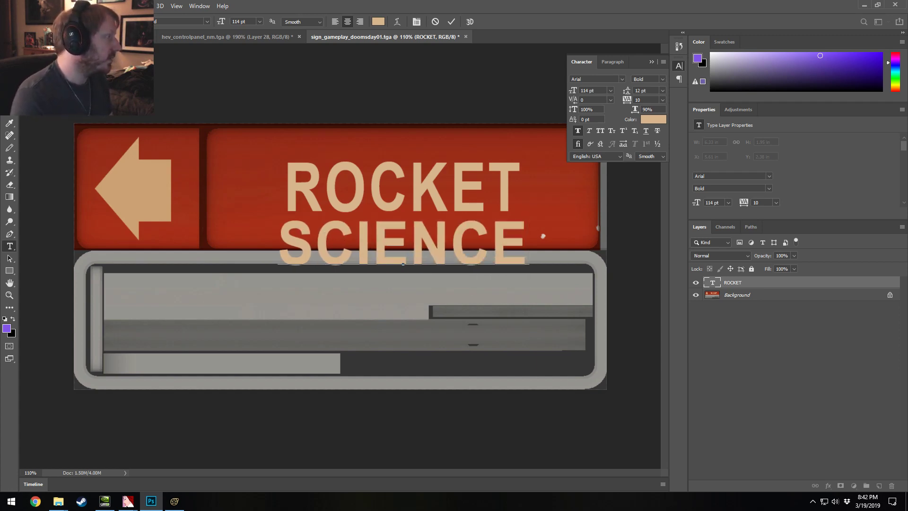
# Step: Move the SCIENCE text up onto the original ROCKET lettering and set its vertical scale to 112%
pyautogui.click(9, 49)
pyautogui.moveTo(421, 244); pyautogui.dragTo(402, 160)
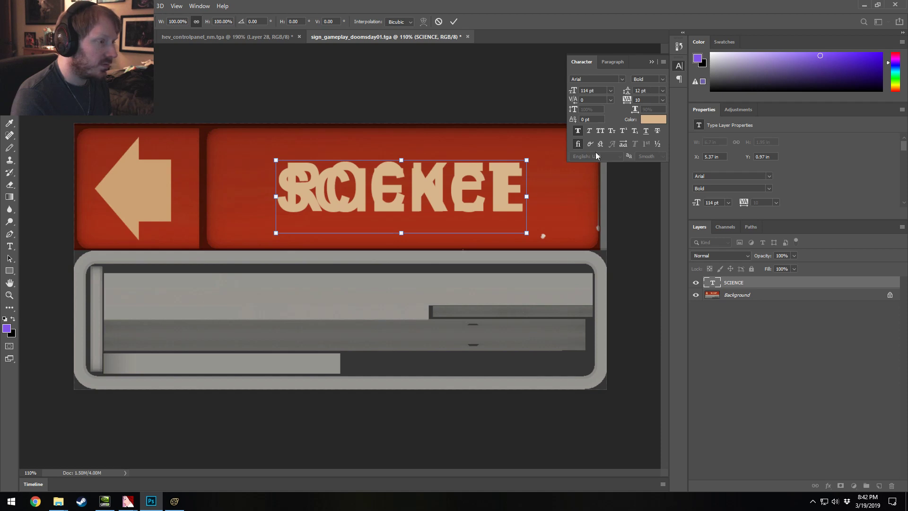
pyautogui.click(9, 246)
pyautogui.click(370, 198)
pyautogui.hotkey('ctrl', 'a')
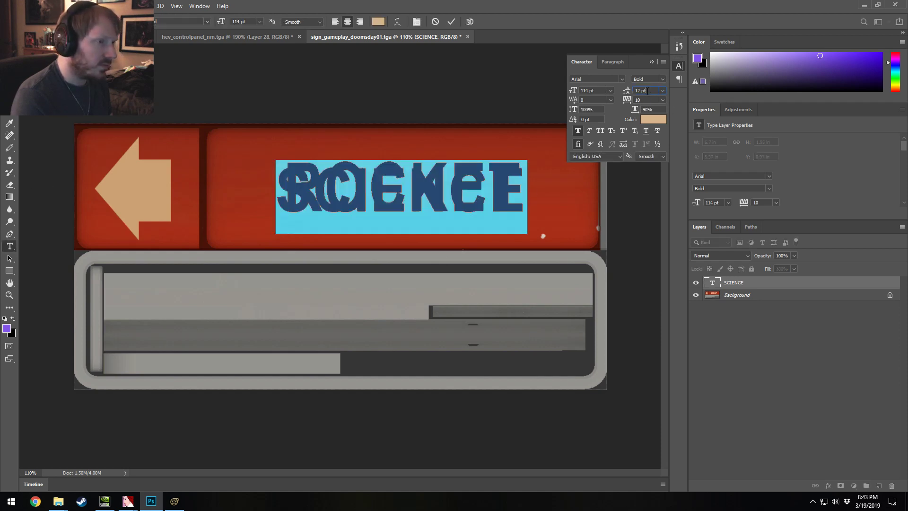
pyautogui.scroll(3, 647, 91)
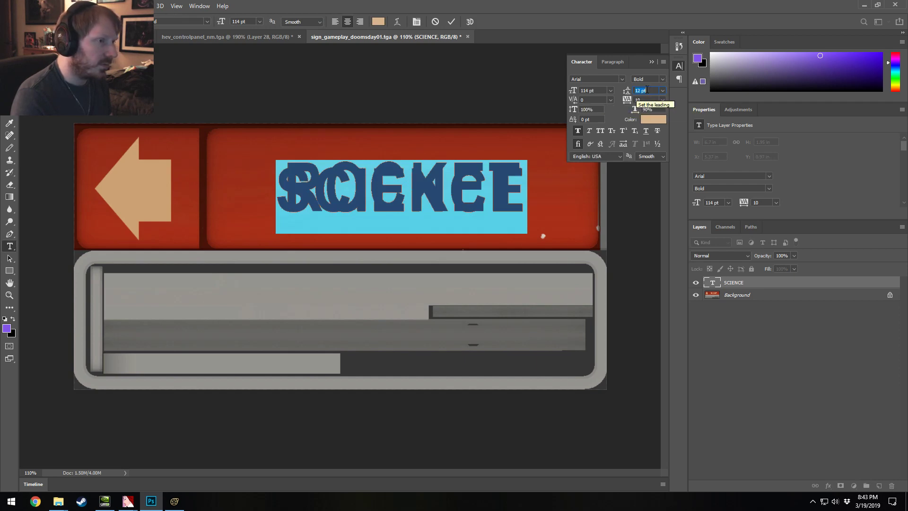
pyautogui.click(597, 90)
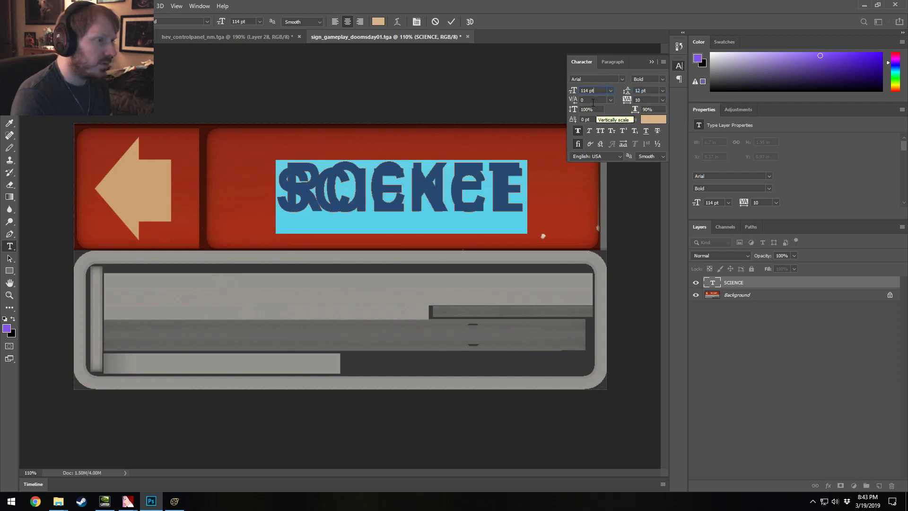
pyautogui.press('Up')
pyautogui.press('Up')
pyautogui.press('Up')
pyautogui.press('Up')
pyautogui.press('Up')
pyautogui.press('Up')
pyautogui.press('Up')
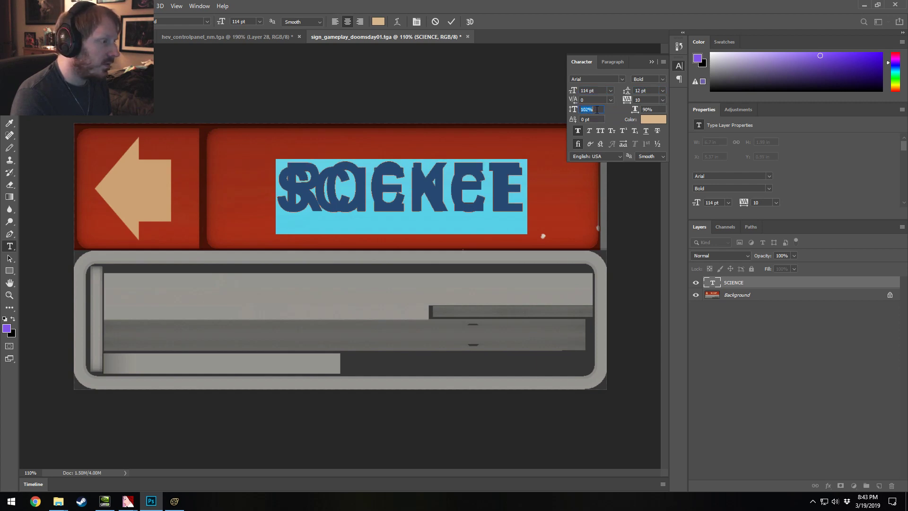
pyautogui.press('Up')
pyautogui.press('Up')
pyautogui.press('Up')
pyautogui.press('Up')
pyautogui.press('Up')
pyautogui.press('Up')
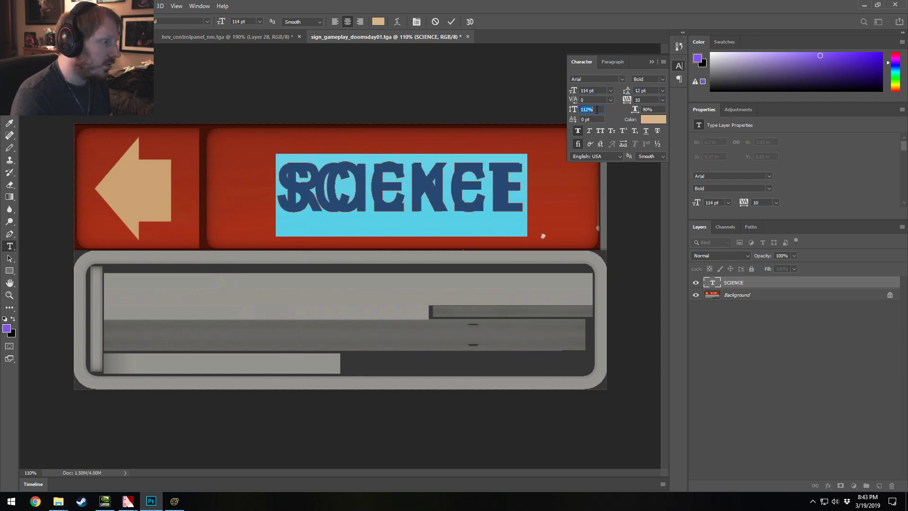
pyautogui.press('Down')
pyautogui.hotkey('ctrl', 'Return')
# Step: Align the SCIENCE text with the ROCKET lettering at X 5.37 in, Y 0.79 in, comparing them with the text layer hidden and shown
pyautogui.moveTo(335, 169); pyautogui.dragTo(372, 197)
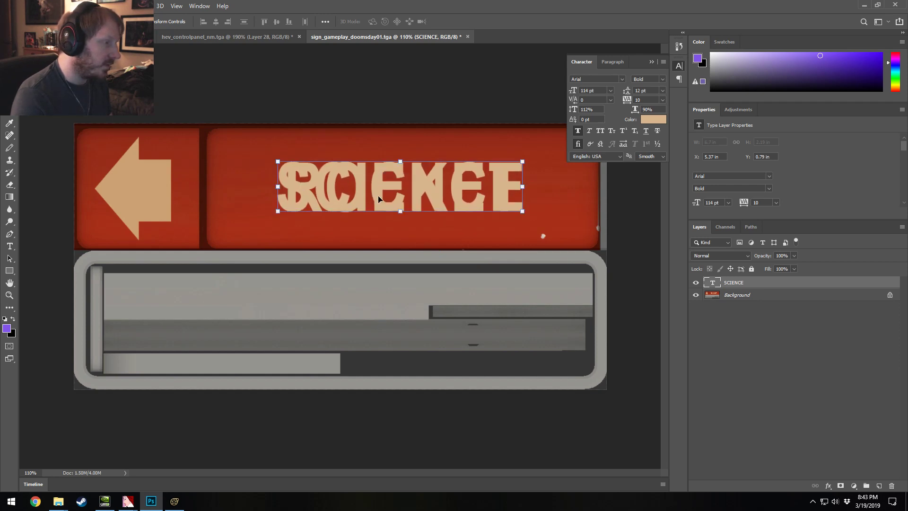
pyautogui.click(696, 282)
pyautogui.click(696, 282)
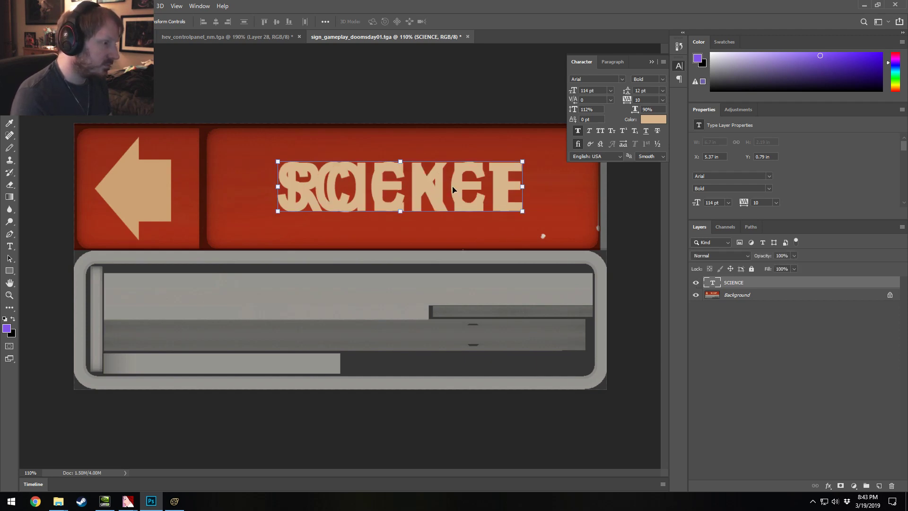
# Step: Clone red over the white paint chip below the lettering on the Background layer
pyautogui.click(544, 230)
pyautogui.keyDown('alt'); pyautogui.scroll(4, 560, 234); pyautogui.keyUp('alt')
pyautogui.keyDown('alt'); pyautogui.scroll(-4, 562, 235); pyautogui.keyUp('alt')
pyautogui.keyDown('alt'); pyautogui.scroll(2, 560, 237); pyautogui.keyUp('alt')
pyautogui.keyDown('alt'); pyautogui.scroll(2, 561, 238); pyautogui.keyUp('alt')
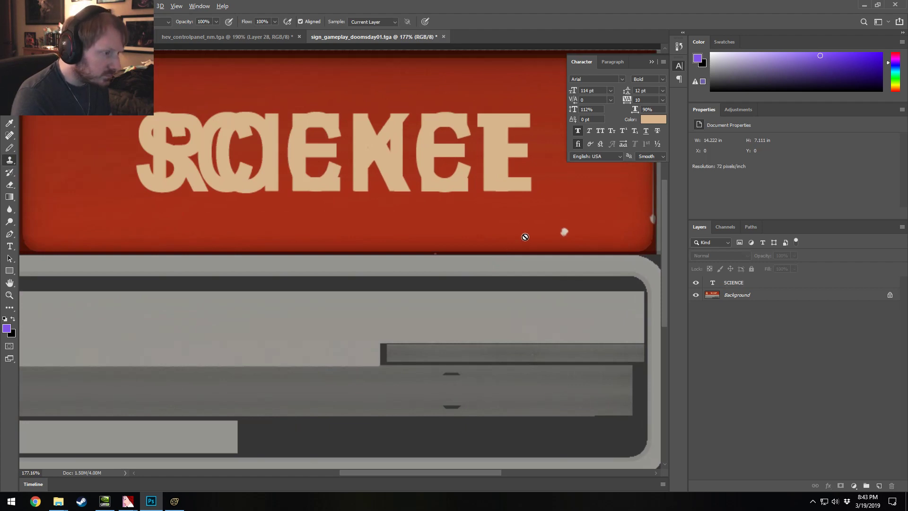
pyautogui.click(753, 296)
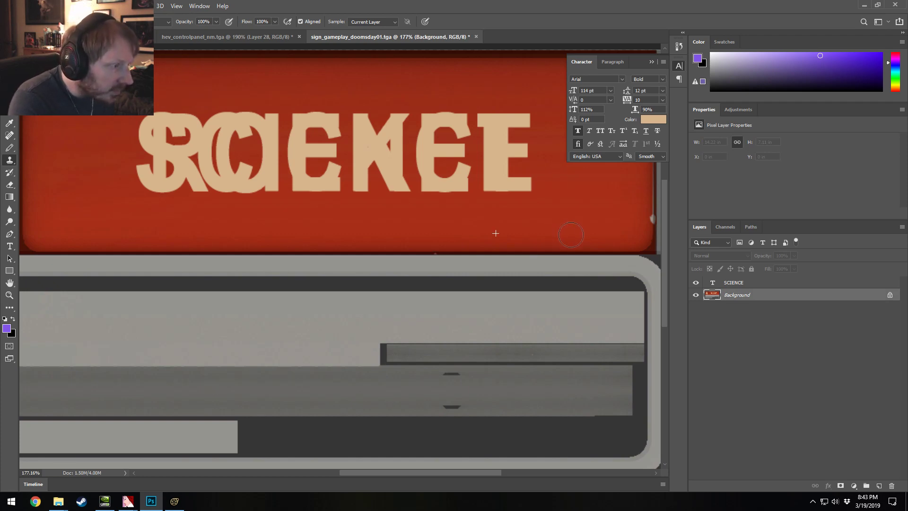
pyautogui.keyDown('alt'); pyautogui.scroll(-2, 333, 136); pyautogui.keyUp('alt')
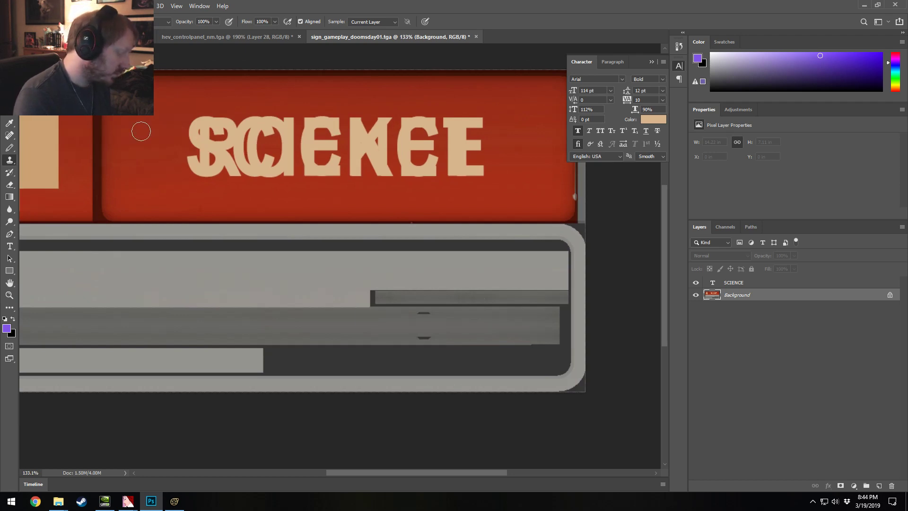
pyautogui.moveTo(147, 136)
pyautogui.mouseDown()
pyautogui.moveTo(195, 129)
pyautogui.moveTo(197, 153)
pyautogui.moveTo(219, 134)
pyautogui.moveTo(226, 170)
pyautogui.mouseUp()
pyautogui.hotkey('ctrl', 'z')
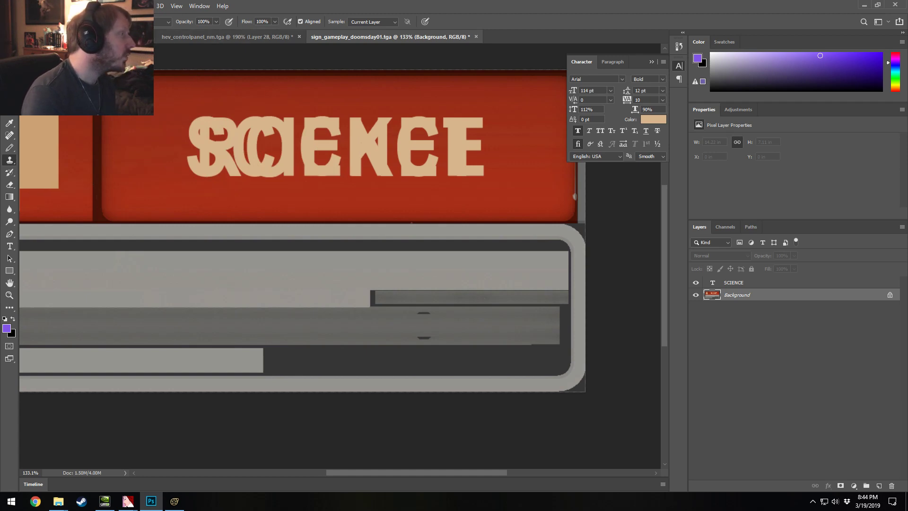
# Step: Hide the SCIENCE layer, clone plain red over the ROCKET lettering on the Background layer with a larger brush, and show SCIENCE again
pyautogui.click(33, 21)
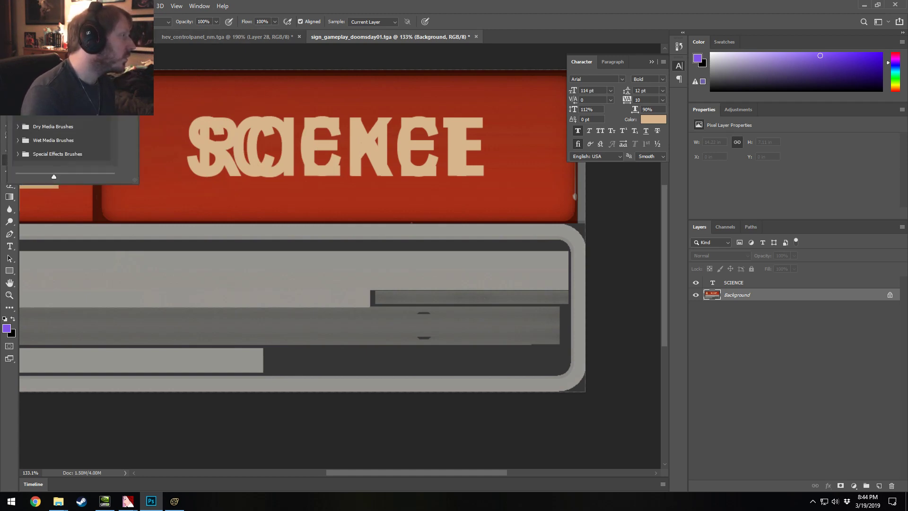
pyautogui.click(254, 3)
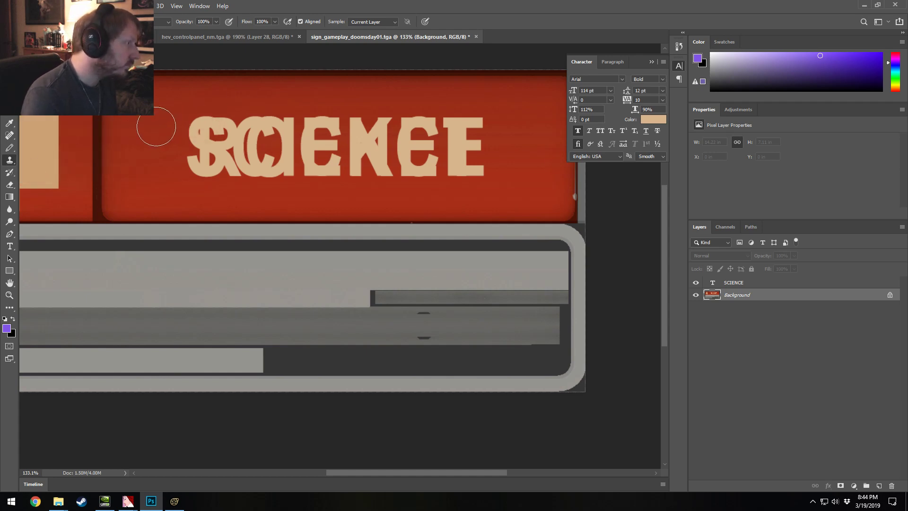
pyautogui.click(696, 283)
pyautogui.moveTo(213, 132)
pyautogui.mouseDown()
pyautogui.moveTo(192, 121)
pyautogui.moveTo(211, 166)
pyautogui.moveTo(209, 134)
pyautogui.moveTo(221, 130)
pyautogui.moveTo(211, 142)
pyautogui.moveTo(236, 157)
pyautogui.moveTo(229, 126)
pyautogui.moveTo(239, 158)
pyautogui.moveTo(263, 158)
pyautogui.moveTo(211, 171)
pyautogui.moveTo(175, 157)
pyautogui.mouseUp()
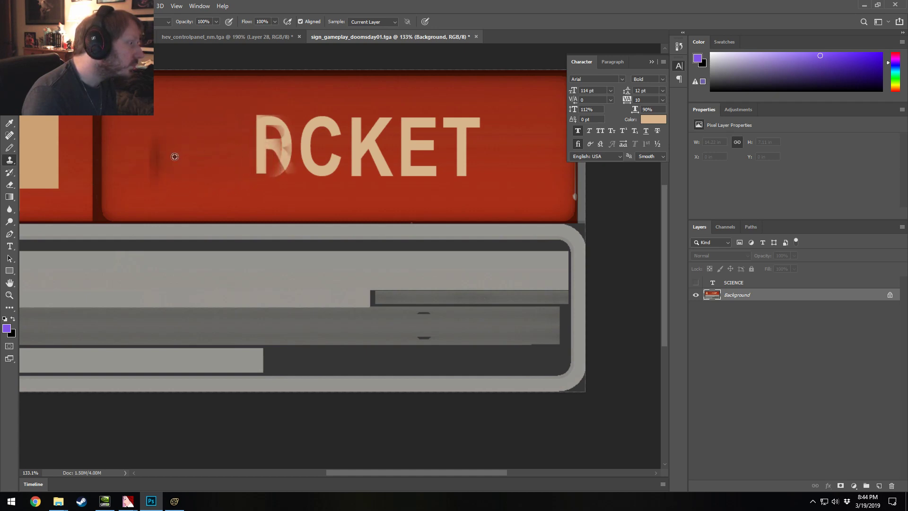
pyautogui.keyDown('alt'); pyautogui.click(153, 139); pyautogui.keyUp('alt')
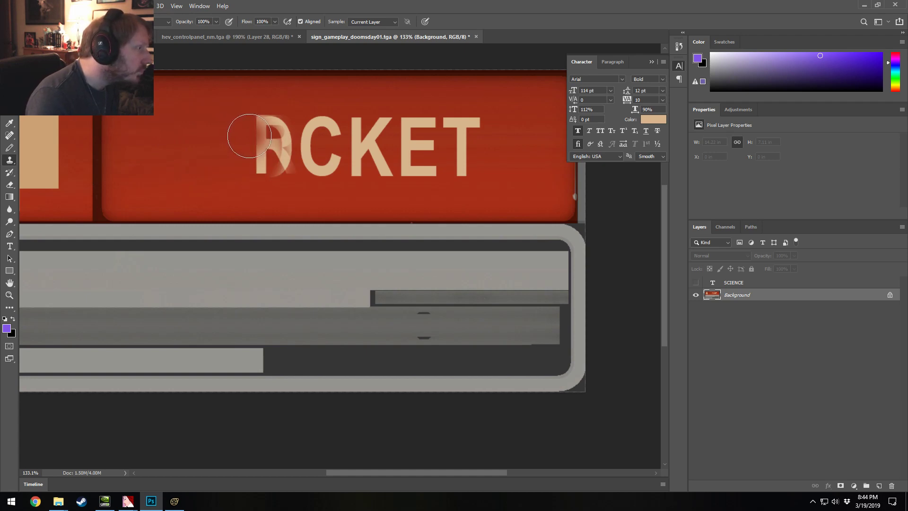
pyautogui.moveTo(250, 136)
pyautogui.mouseDown()
pyautogui.moveTo(262, 137)
pyautogui.moveTo(253, 128)
pyautogui.moveTo(264, 168)
pyautogui.moveTo(251, 158)
pyautogui.moveTo(302, 142)
pyautogui.moveTo(381, 152)
pyautogui.moveTo(345, 152)
pyautogui.moveTo(367, 138)
pyautogui.moveTo(364, 153)
pyautogui.moveTo(385, 141)
pyautogui.moveTo(393, 160)
pyautogui.moveTo(412, 138)
pyautogui.moveTo(461, 138)
pyautogui.mouseUp()
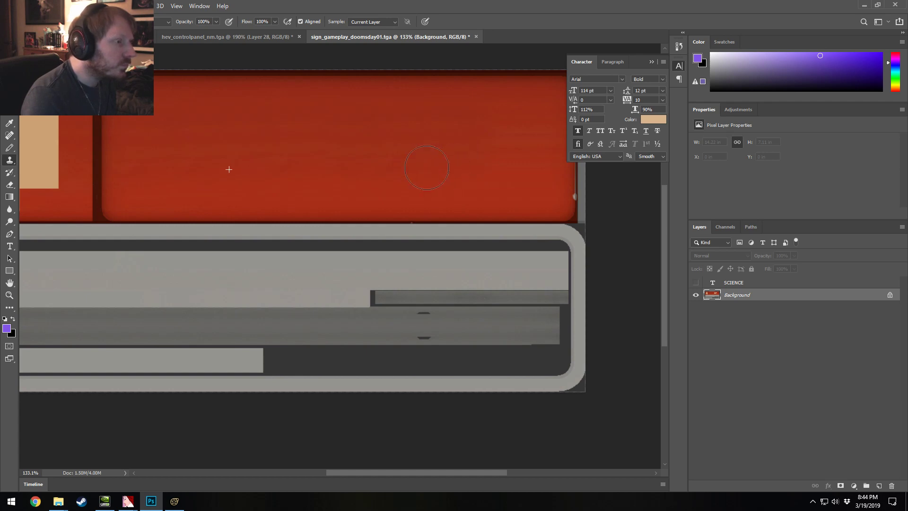
pyautogui.keyDown('alt'); pyautogui.scroll(-5, 303, 154); pyautogui.keyUp('alt')
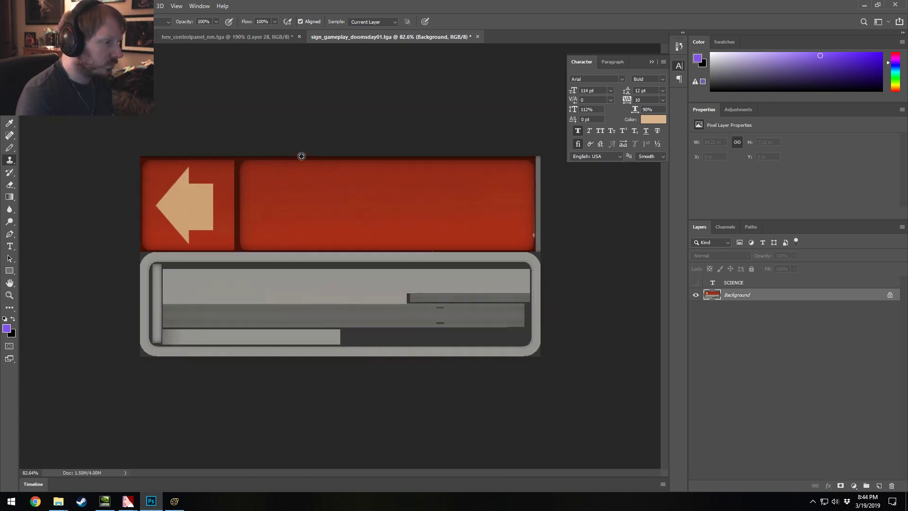
pyautogui.click(696, 282)
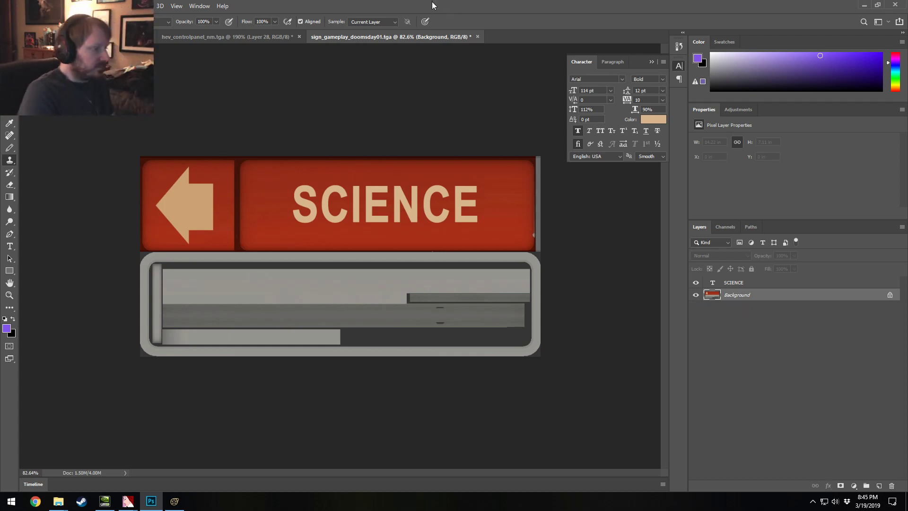
# Step: Save the sign texture as the Targa file sign_gameplay_doomsday01_science.tga in props_doomsday
pyautogui.click(24, 5)
pyautogui.click(40, 102)
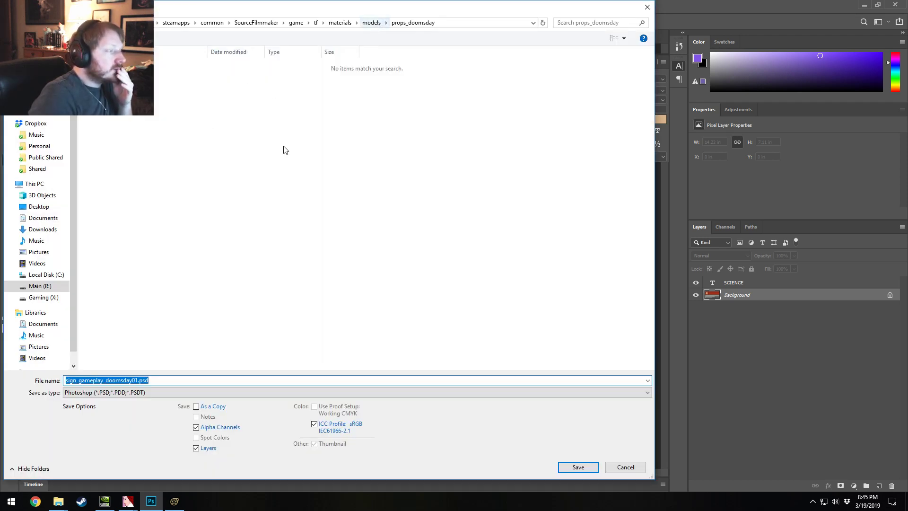
pyautogui.click(124, 392)
pyautogui.click(114, 376)
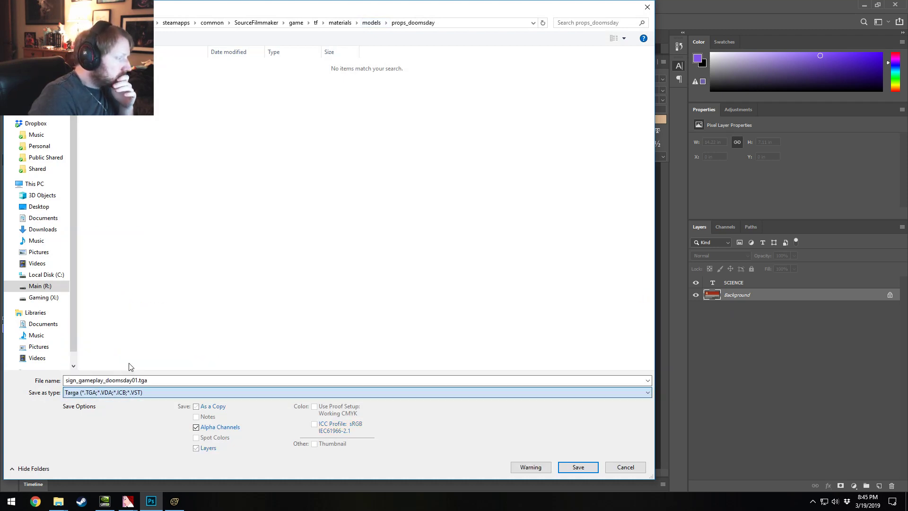
pyautogui.click(158, 70)
pyautogui.click(137, 381)
pyautogui.click(138, 381)
pyautogui.write('_sd')
pyautogui.press('Return')
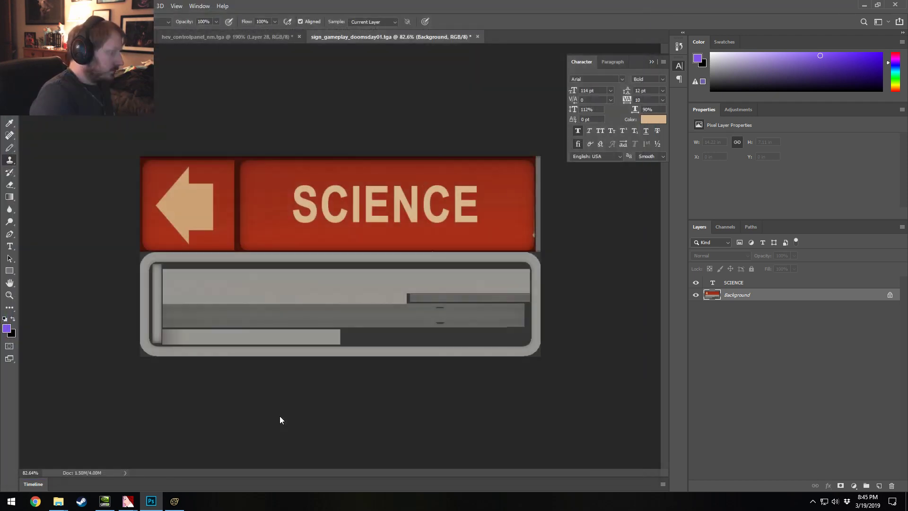
pyautogui.click(469, 162)
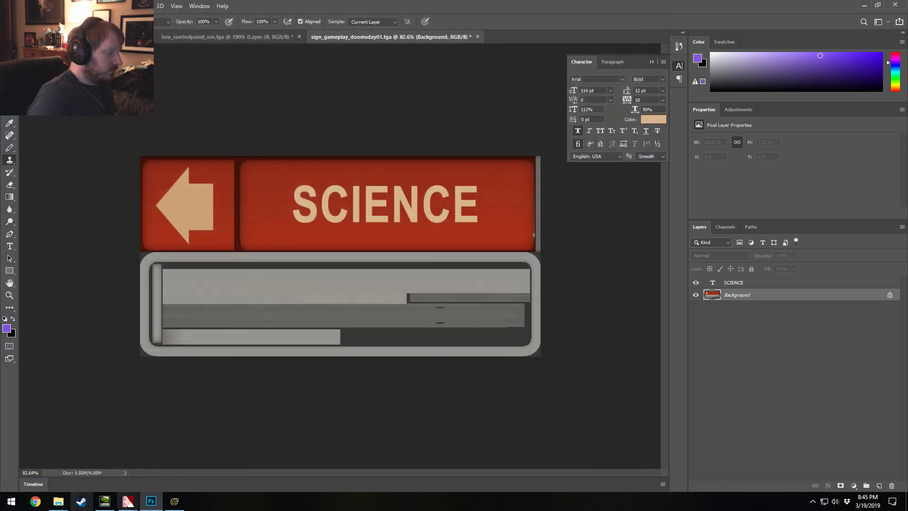
# Step: Switch to VTFEdit, import sign_gameplay_doomsday01_science.tga and enable the No Mipmap and No Level Of Detail flags
pyautogui.moveTo(127, 501)
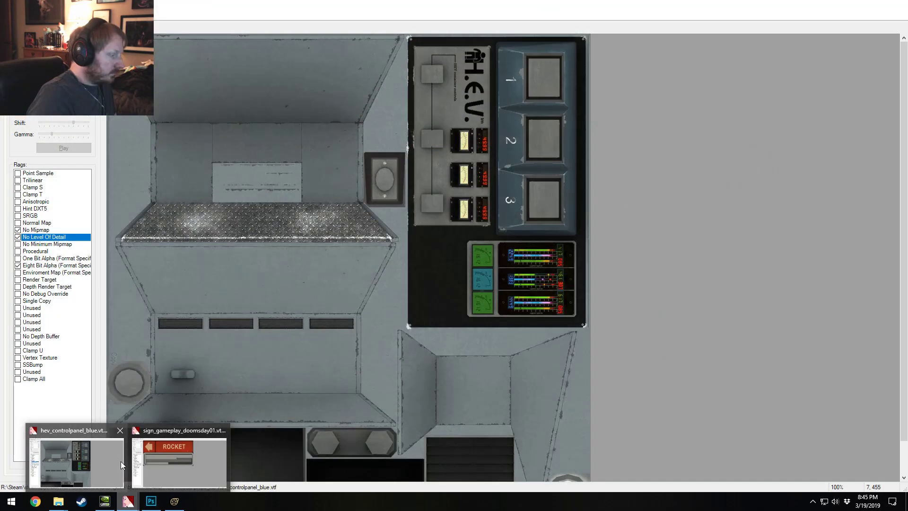
pyautogui.click(160, 440)
pyautogui.click(27, 77)
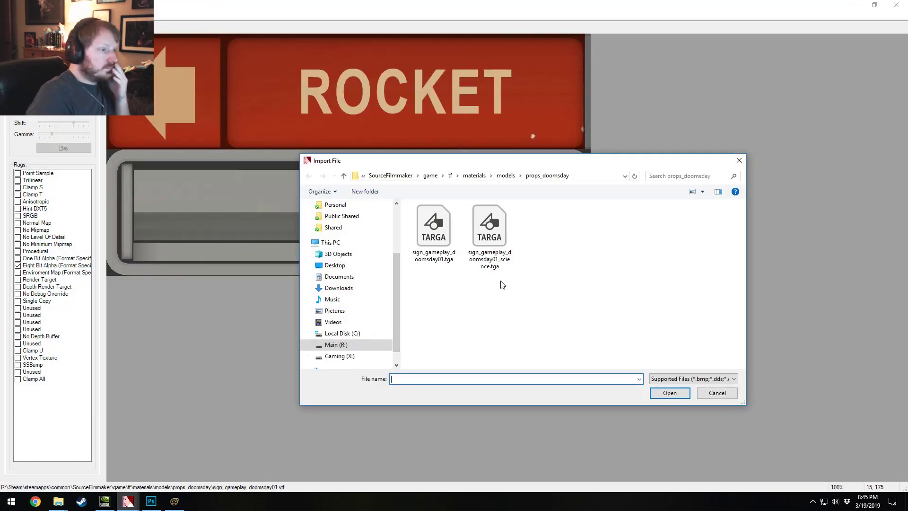
pyautogui.click(479, 263)
pyautogui.doubleClick(512, 245)
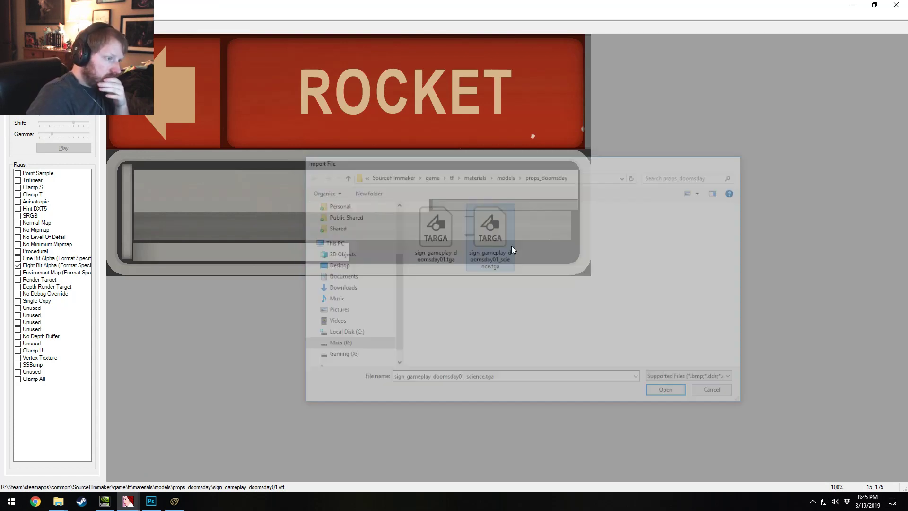
pyautogui.click(543, 345)
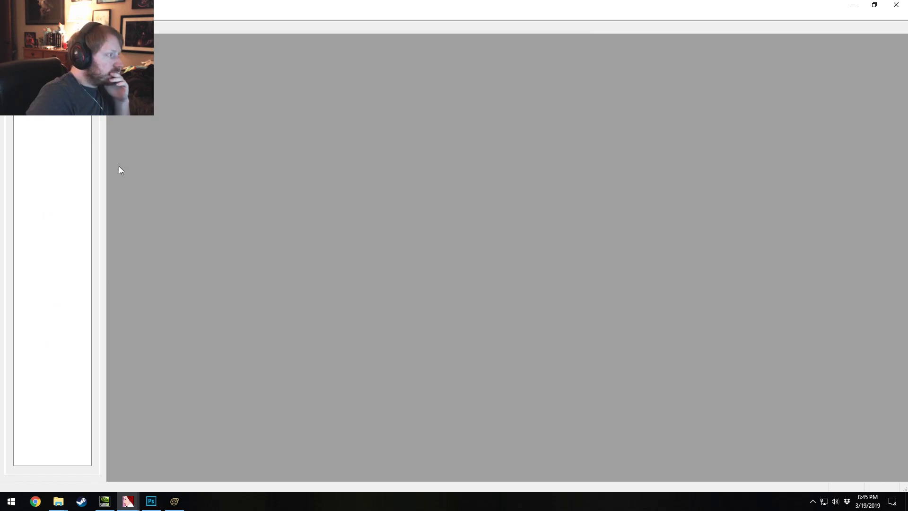
pyautogui.click(18, 230)
pyautogui.click(18, 237)
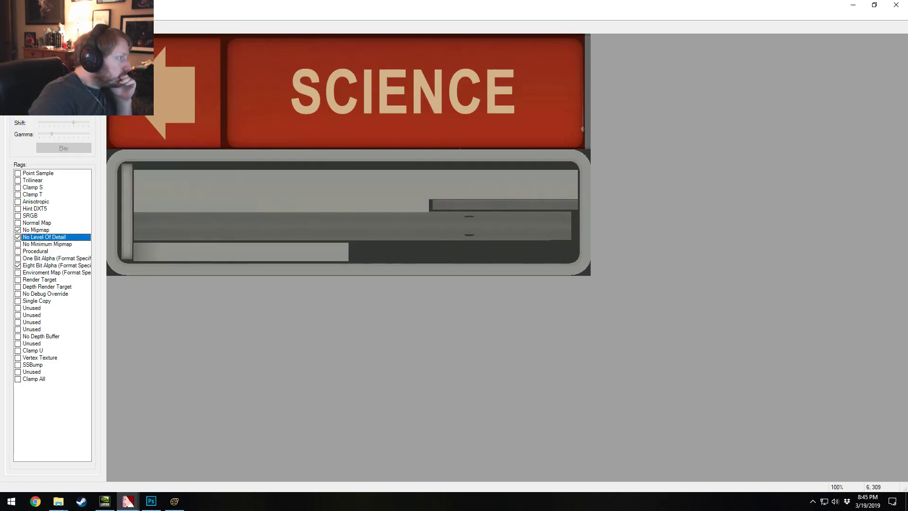
# Step: Save the imported texture as sign_gameplay_doomsday01_science.vtf in the props_doomsday folder
pyautogui.hotkey('alt', 'f')
pyautogui.click(22, 60)
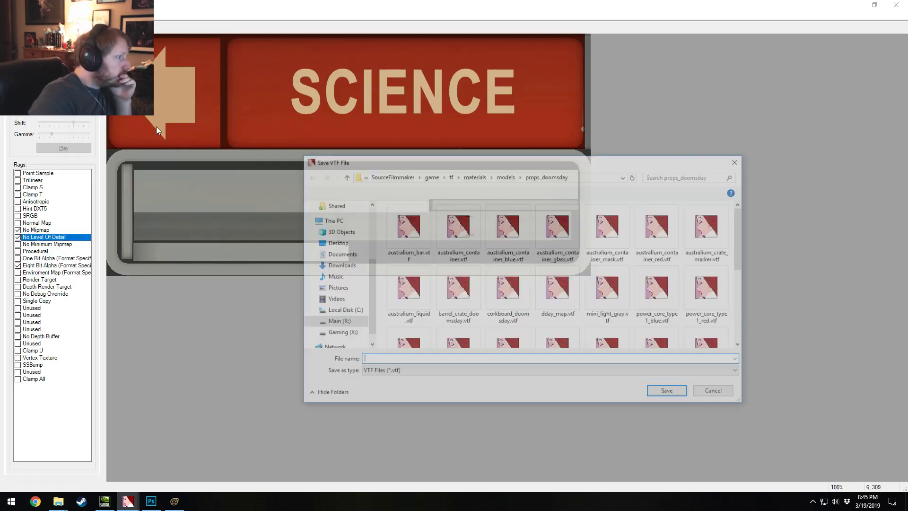
pyautogui.scroll(-5, 560, 280)
pyautogui.scroll(2, 559, 280)
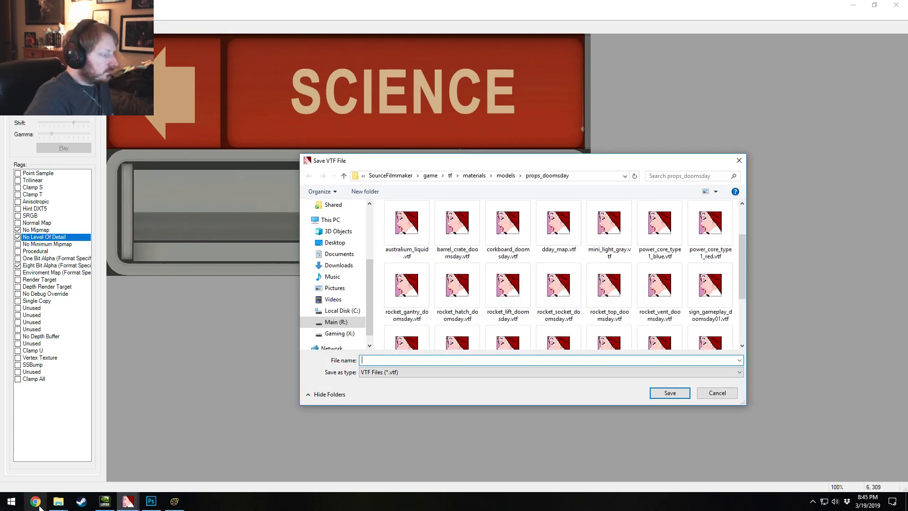
pyautogui.hotkey('alt', 'Tab')
pyautogui.hotkey('alt', 'Tab')
pyautogui.hotkey('alt', 'Tab')
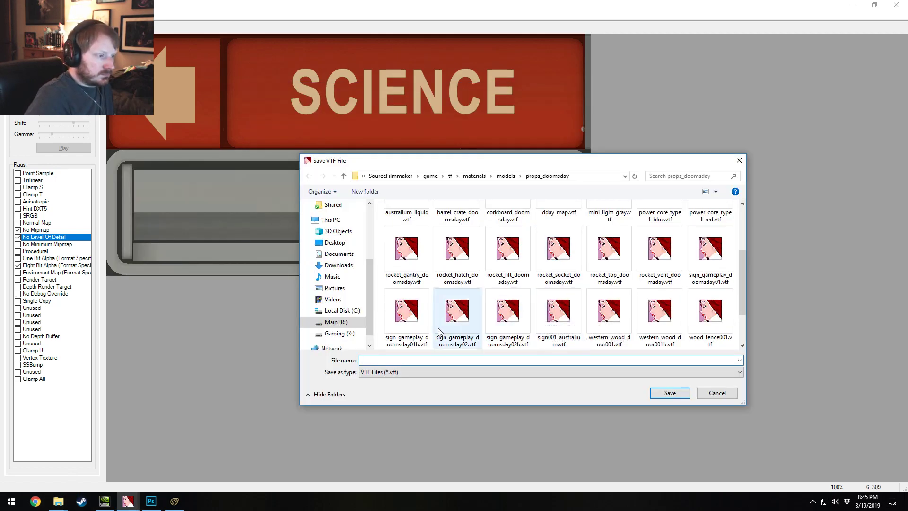
pyautogui.click(712, 251)
pyautogui.click(437, 360)
pyautogui.click(434, 360)
pyautogui.write('_gameplay_doomsday01_.vtf')
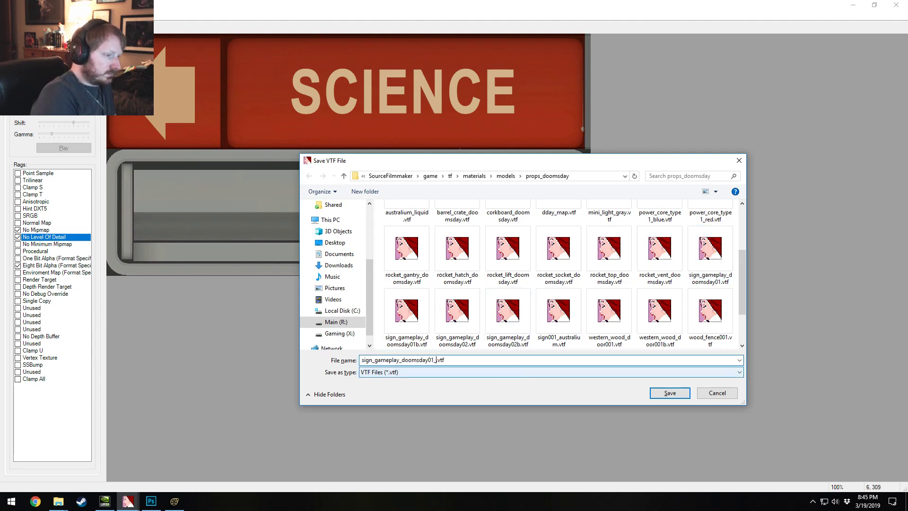
pyautogui.press('Return')
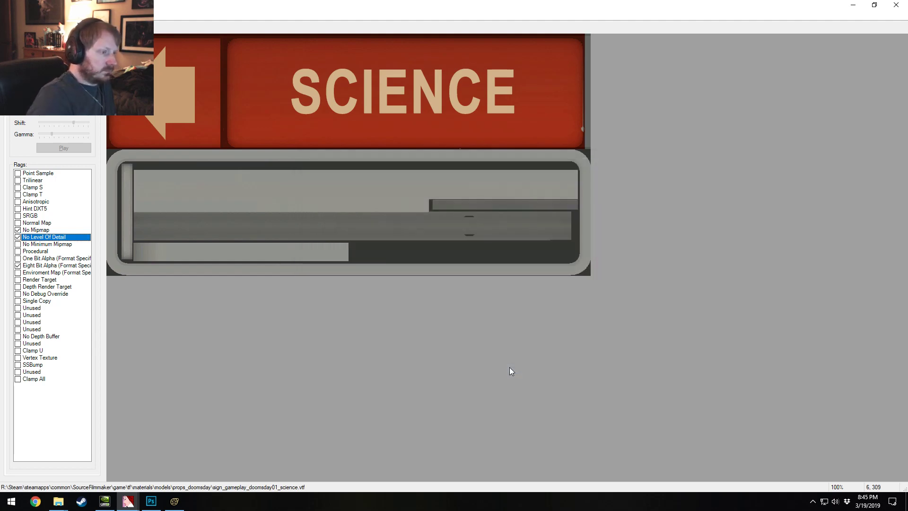
# Step: Open sign_gameplay_doomsday01.vtf from the props_doomsday folder and enable its No Mipmap and No Level Of Detail flags
pyautogui.hotkey('alt', 'Tab')
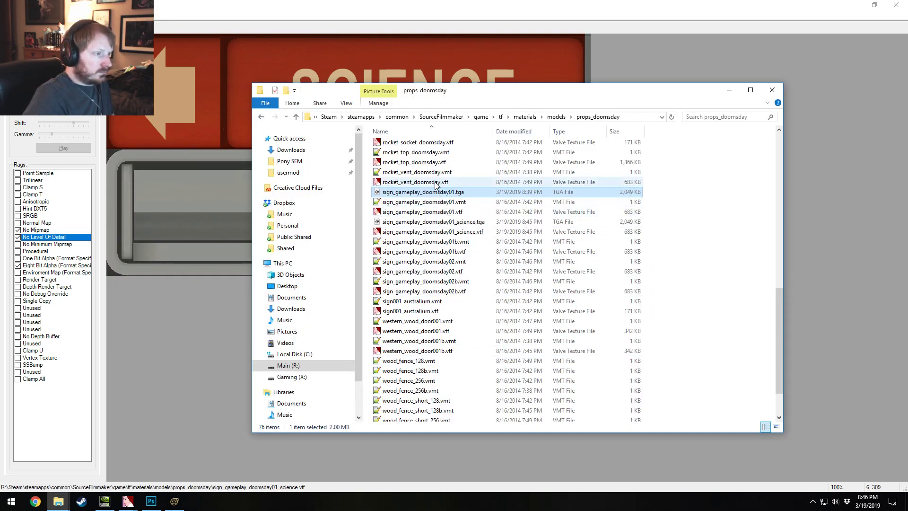
pyautogui.doubleClick(424, 211)
pyautogui.click(18, 231)
pyautogui.click(18, 231)
pyautogui.click(18, 237)
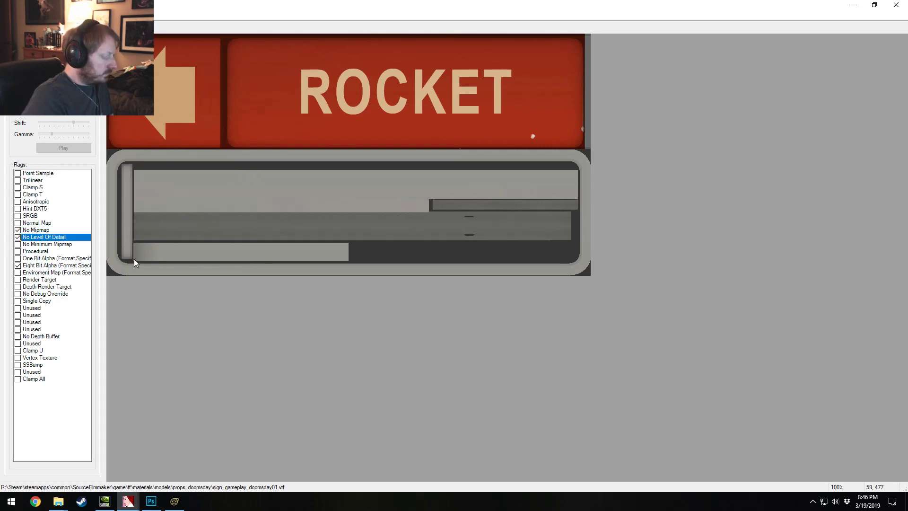
# Step: Close the ROCKET sign texture in VTFEdit and switch to Source Filmmaker
pyautogui.hotkey('alt', 'F4')
pyautogui.click(280, 2)
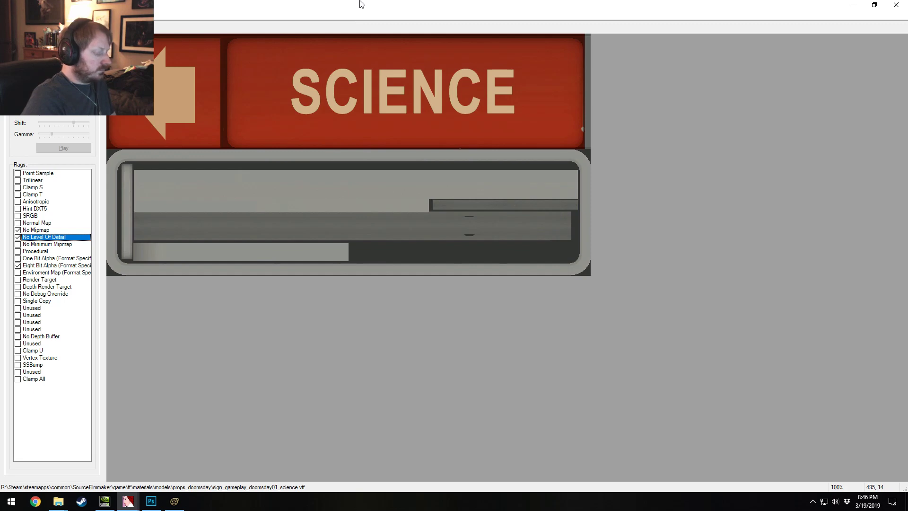
pyautogui.hotkey('alt', 'Tab')
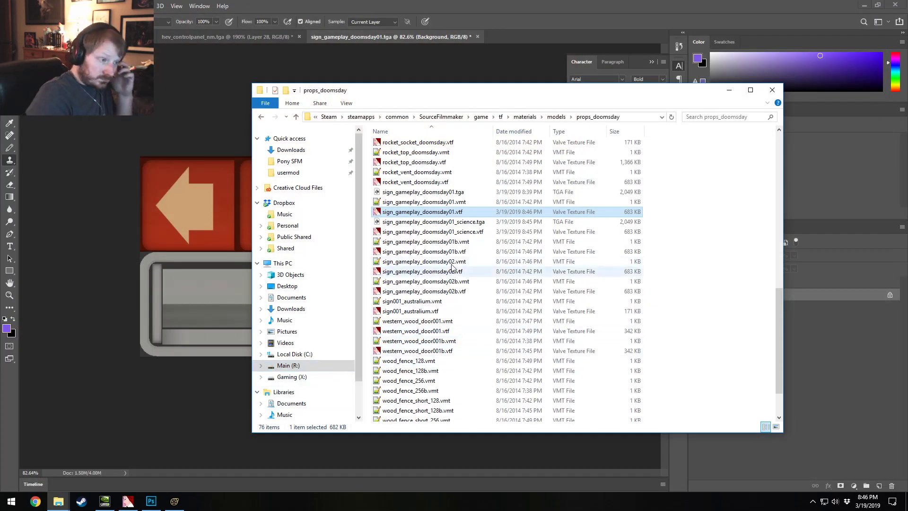
pyautogui.click(420, 5)
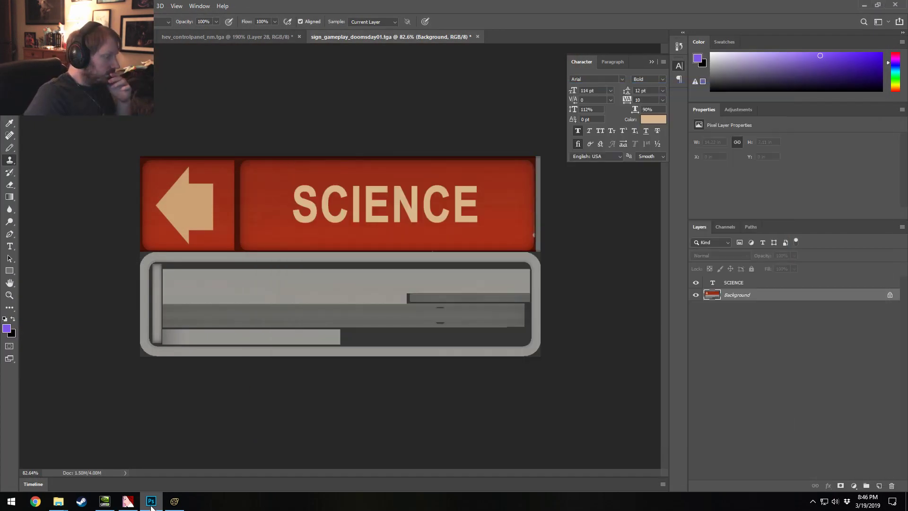
pyautogui.click(169, 503)
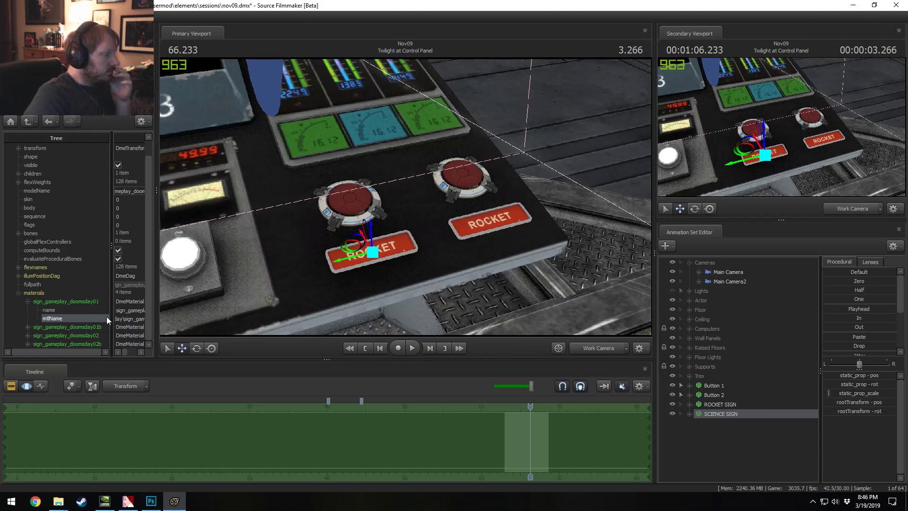
# Step: Add a string attribute named $basetexture to the SCIENCE sign's sign_gameplay_doomsday01 material
pyautogui.rightClick(71, 303)
pyautogui.moveTo(94, 370)
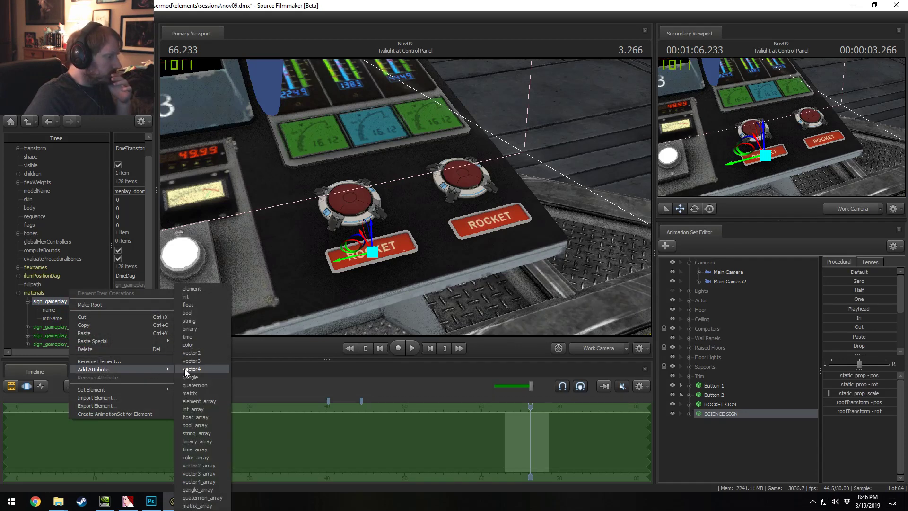
pyautogui.click(189, 320)
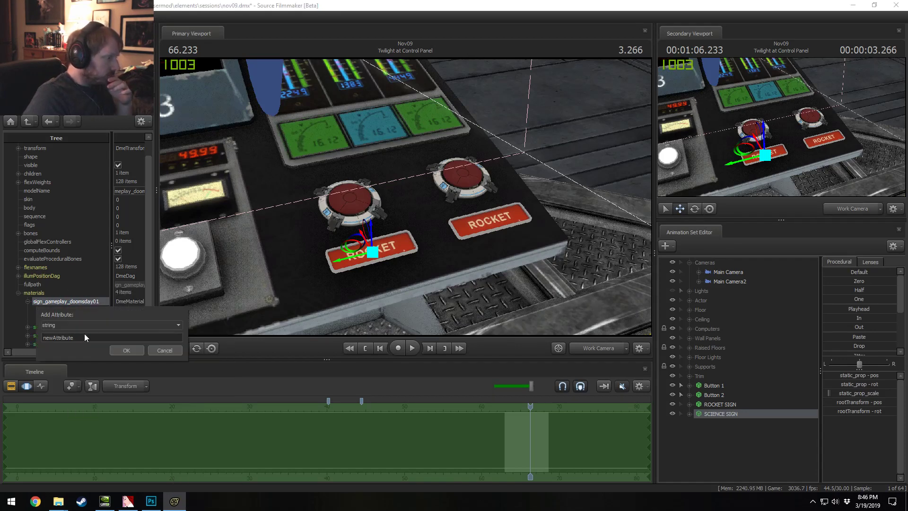
pyautogui.press('BackSpace')
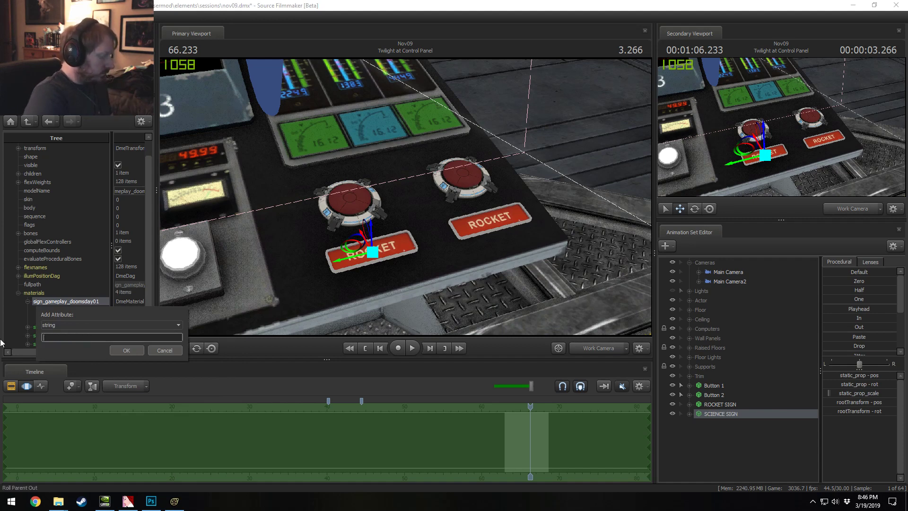
pyautogui.write('$basetexture')
pyautogui.press('Return')
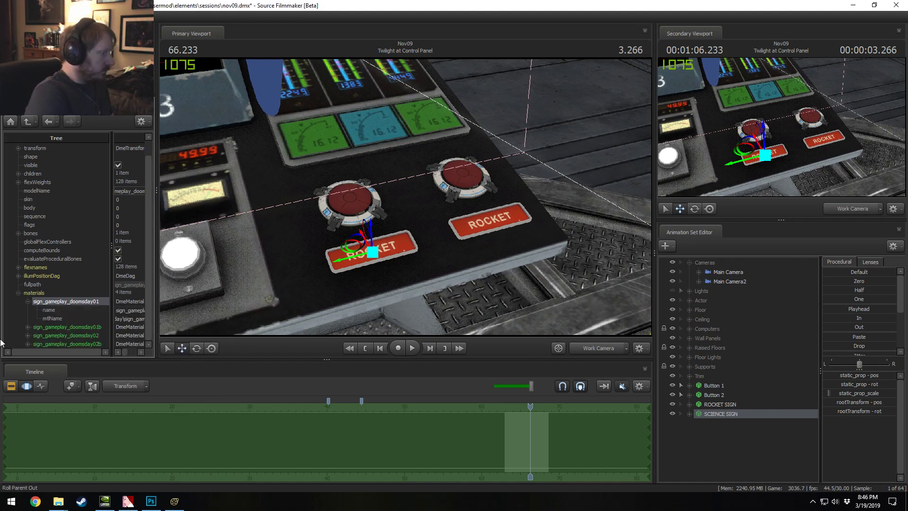
# Step: Copy the material's mtlName path into the $basetexture attribute and append _science to it
pyautogui.click(135, 319)
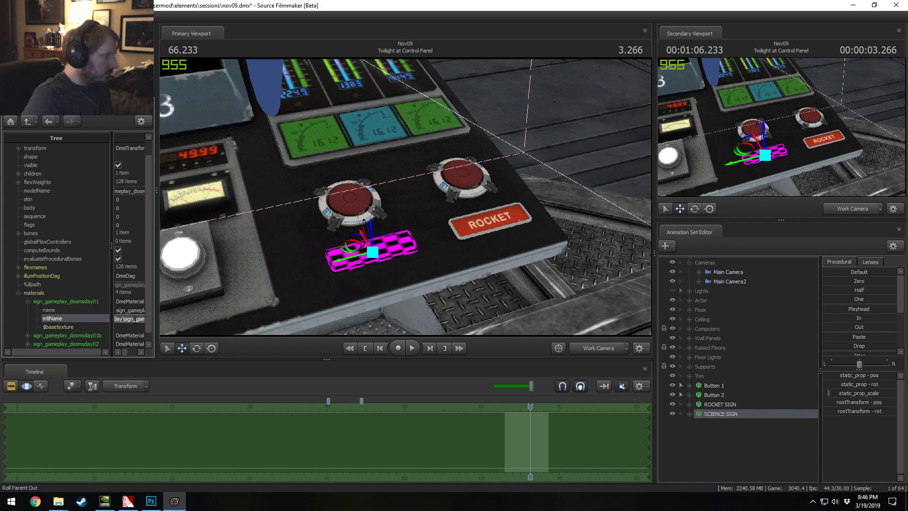
pyautogui.click(126, 327)
pyautogui.hotkey('ctrl', 'v')
pyautogui.click(139, 352)
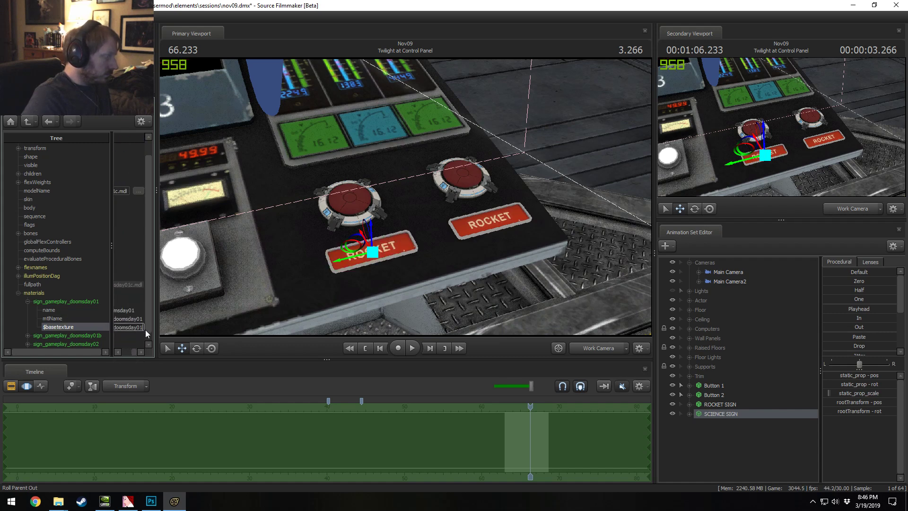
pyautogui.write('_')
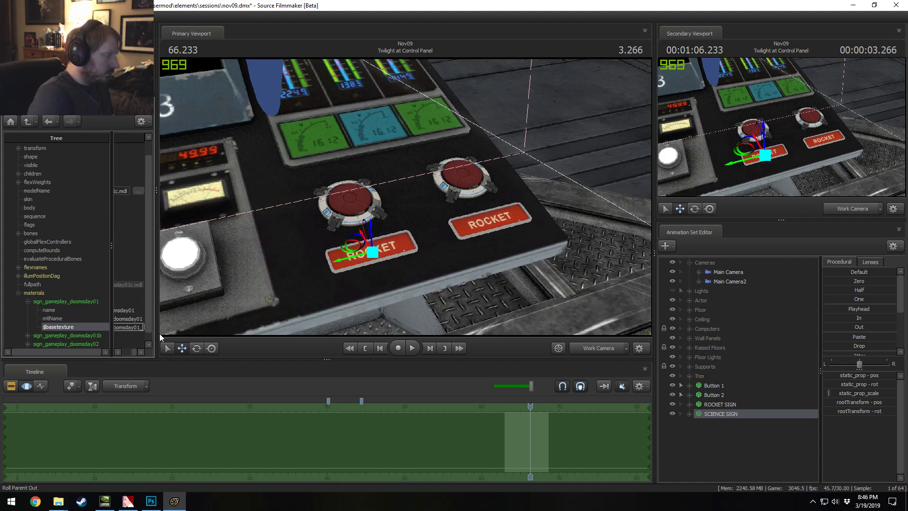
pyautogui.write('science')
pyautogui.press('Return')
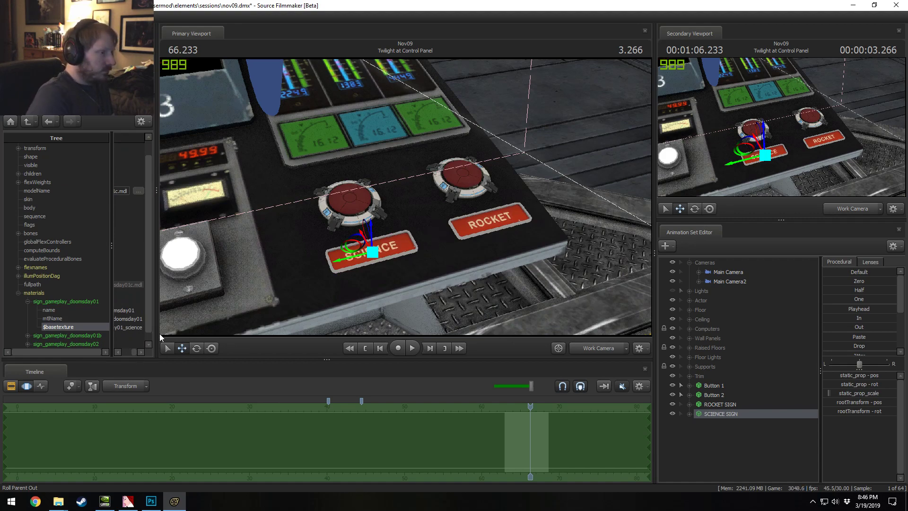
# Step: Switch to the clip editor and examine the SCIENCE and ROCKET signs on the control panel at close range
pyautogui.press('F2')
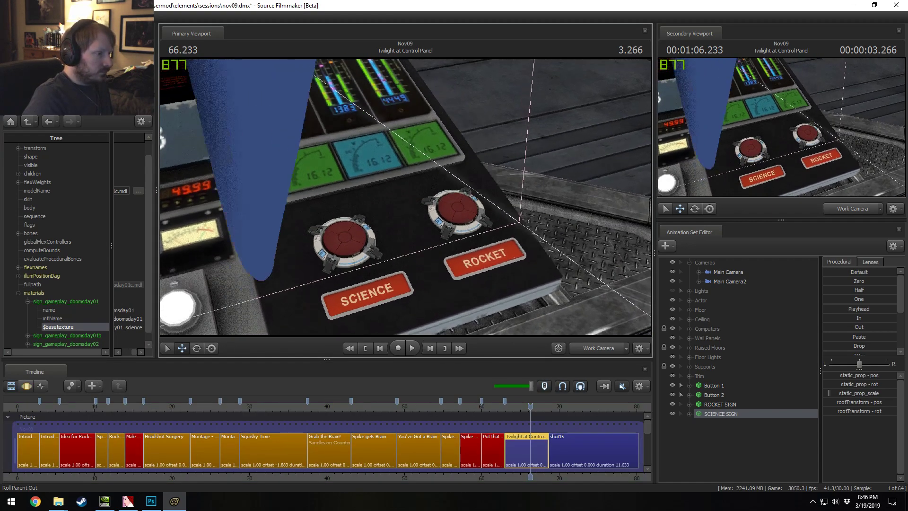
pyautogui.moveTo(368, 164); pyautogui.dragTo(406, 198)
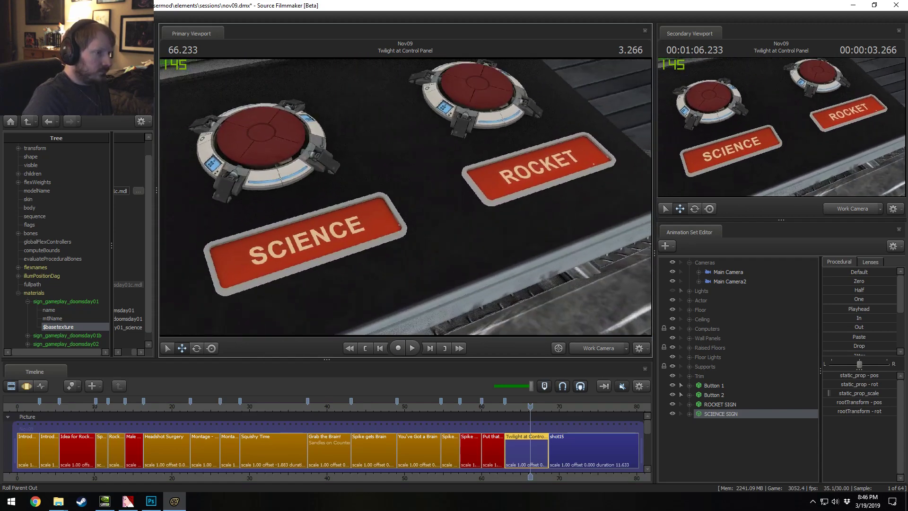
pyautogui.moveTo(405, 196); pyautogui.dragTo(332, 211)
pyautogui.rightClick(406, 196)
pyautogui.click(425, 222)
pyautogui.press('w')
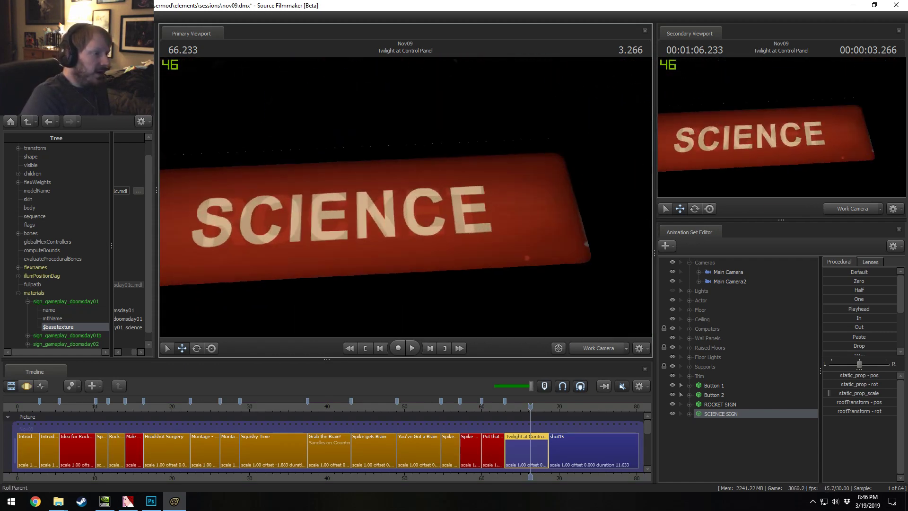
pyautogui.moveTo(404, 203); pyautogui.dragTo(404, 203)
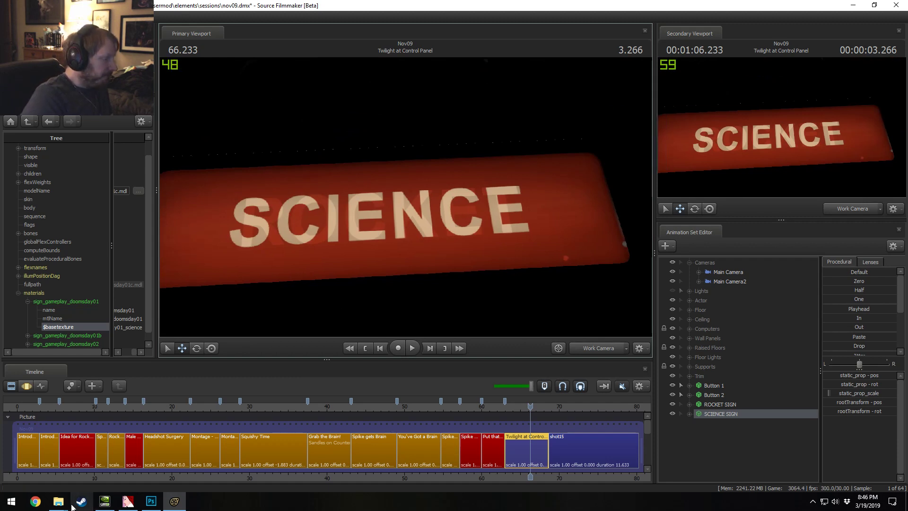
pyautogui.scroll(-1, 76, 331)
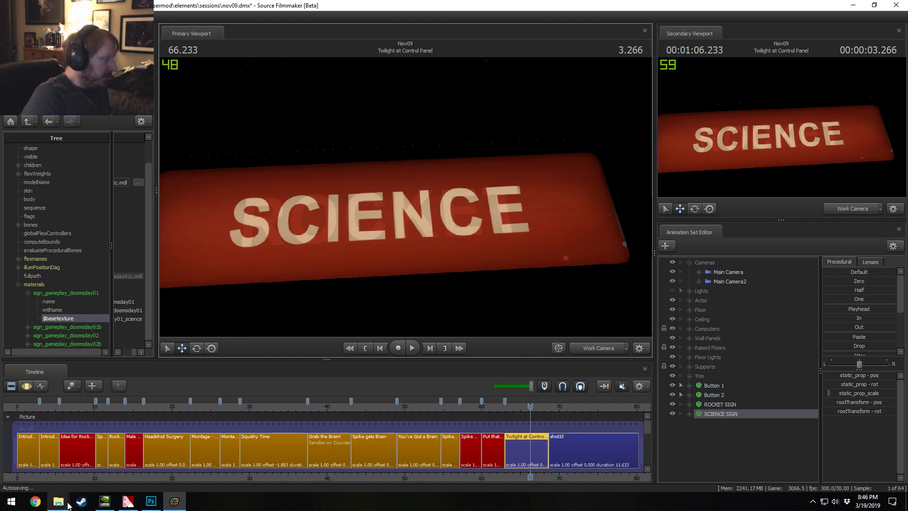
# Step: Open sign_gameplay_doomsday01.vmt from the props_doomsday folder in Notepad++ and read its texture, normal map and shading entries
pyautogui.moveTo(61, 502)
pyautogui.click(131, 457)
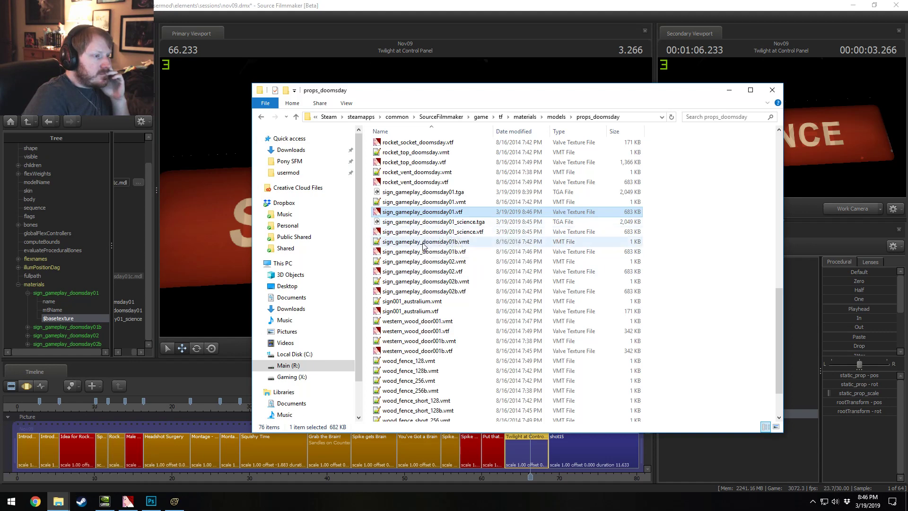
pyautogui.doubleClick(429, 202)
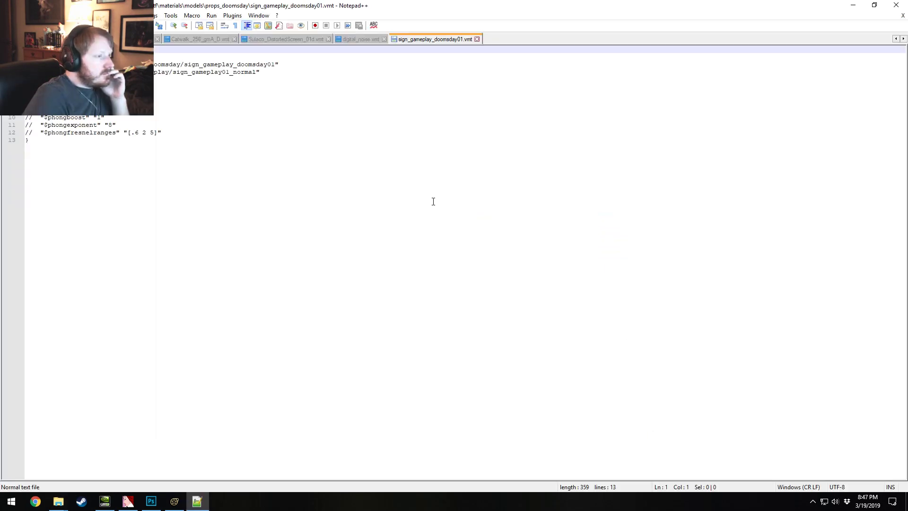
pyautogui.click(218, 72)
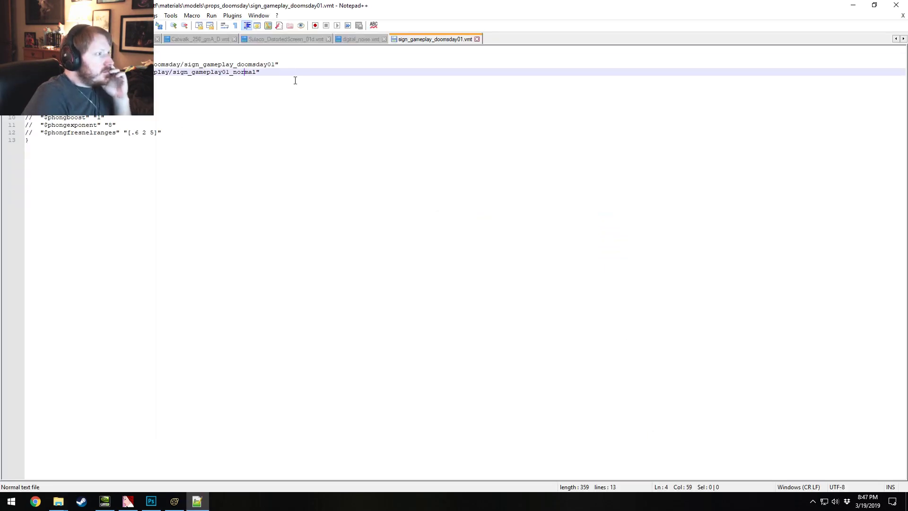
pyautogui.hotkey('alt', 'Tab')
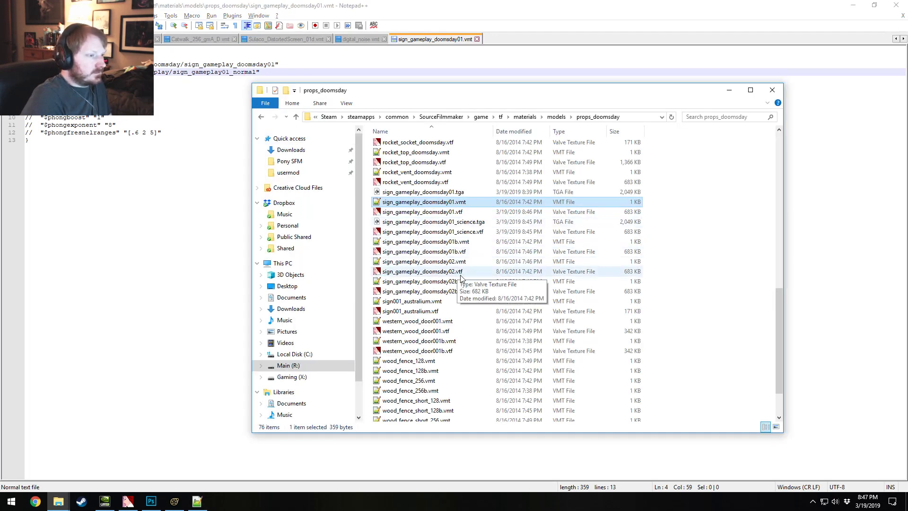
pyautogui.hotkey('alt', 'Tab')
pyautogui.click(108, 94)
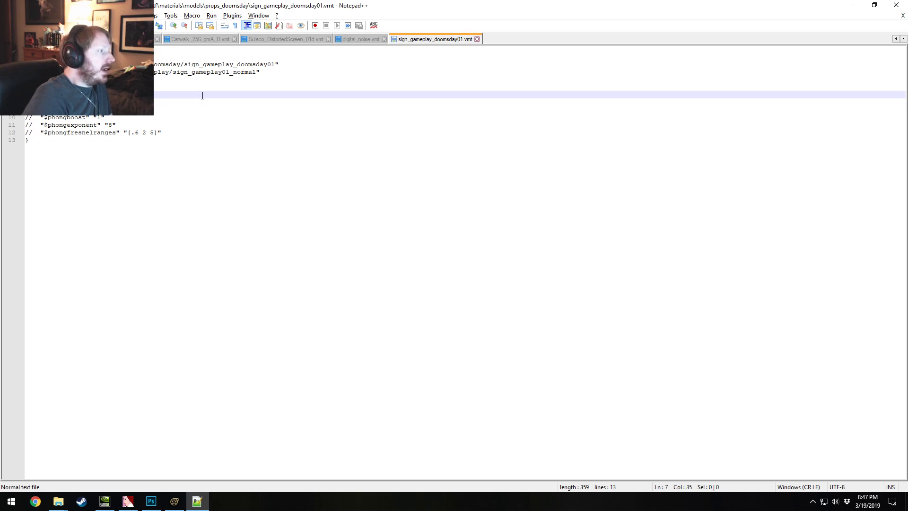
# Step: Browse to the props_gameplay folder and inspect the normal map sign_gameplay01_normal.vtf in VTFEdit
pyautogui.hotkey('alt', 'Tab')
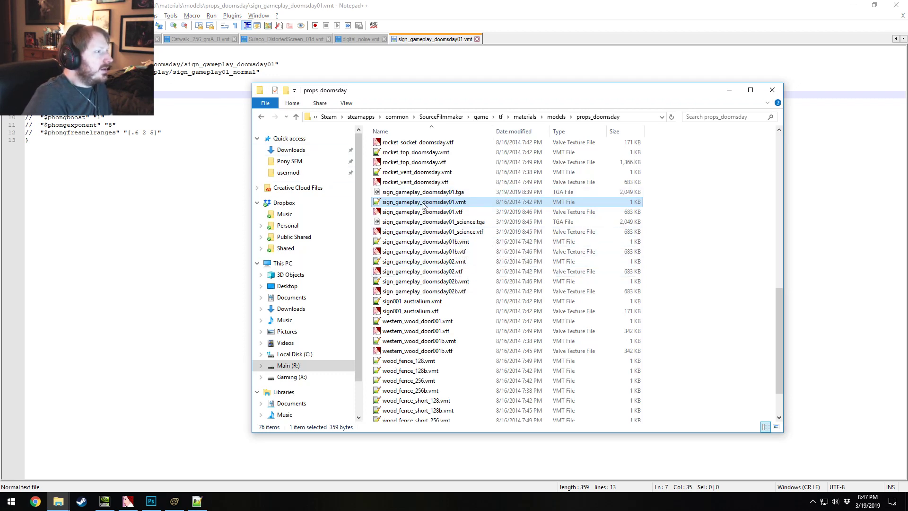
pyautogui.click(561, 117)
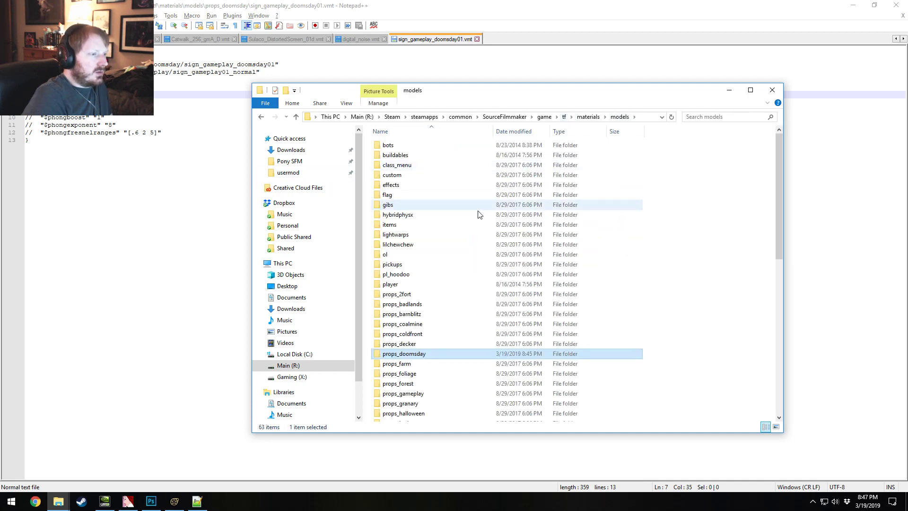
pyautogui.scroll(-3, 460, 260)
pyautogui.scroll(-2, 432, 289)
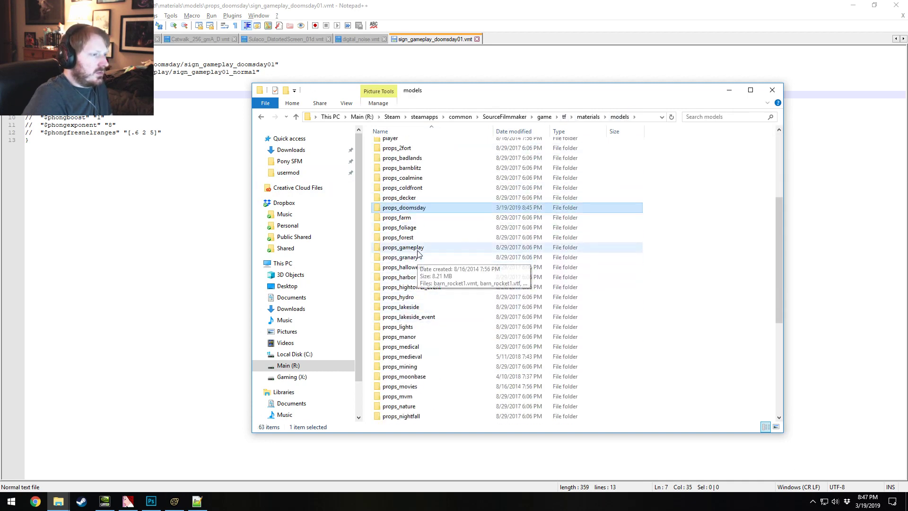
pyautogui.doubleClick(419, 248)
pyautogui.scroll(-20, 419, 254)
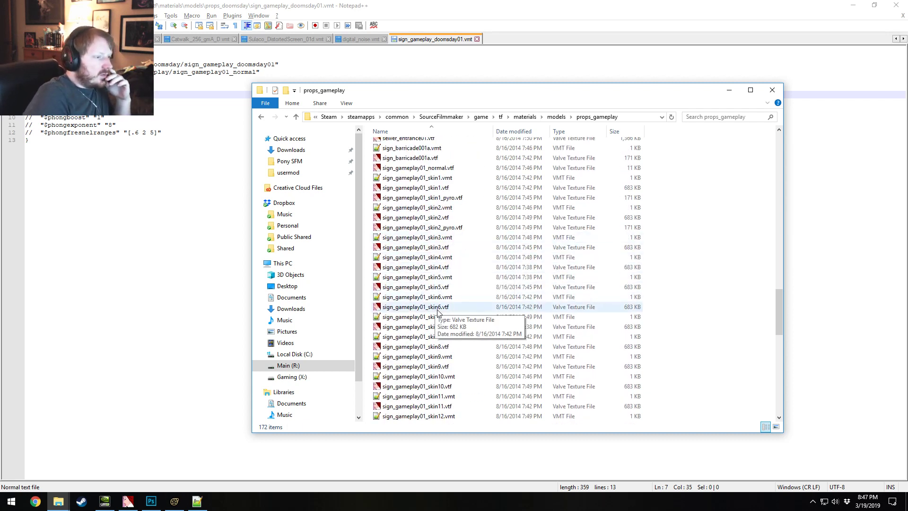
pyautogui.scroll(1, 440, 312)
pyautogui.doubleClick(432, 254)
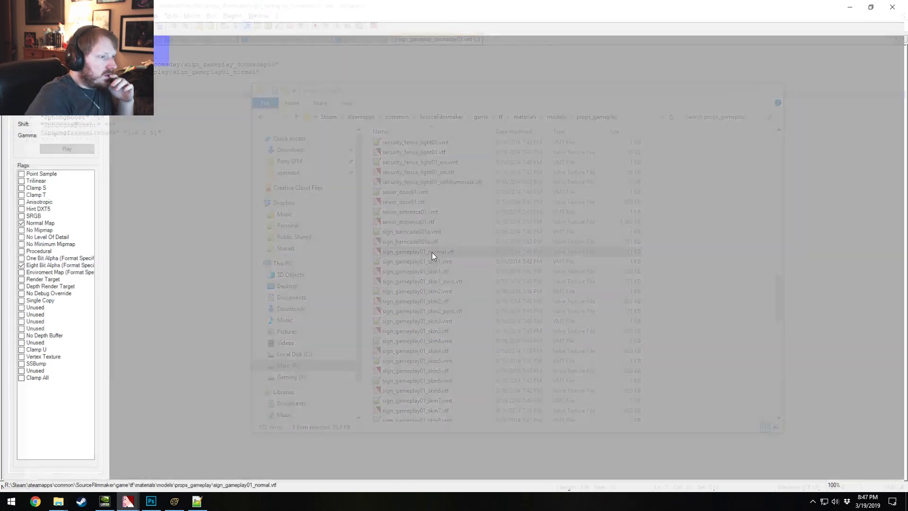
pyautogui.click(896, 6)
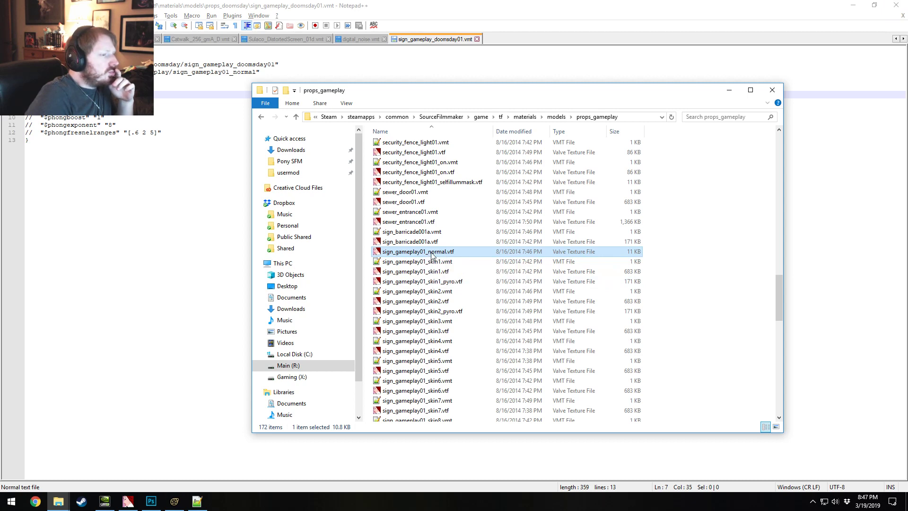
pyautogui.doubleClick(431, 253)
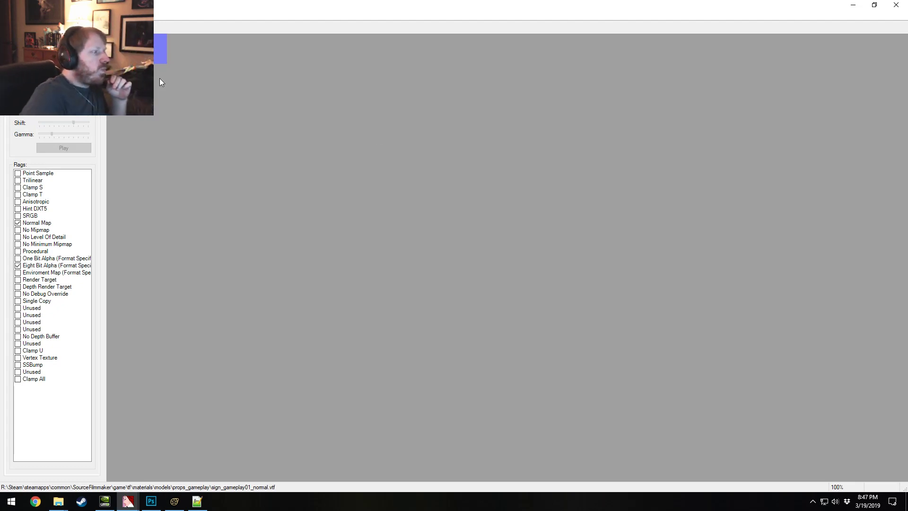
pyautogui.click(897, 4)
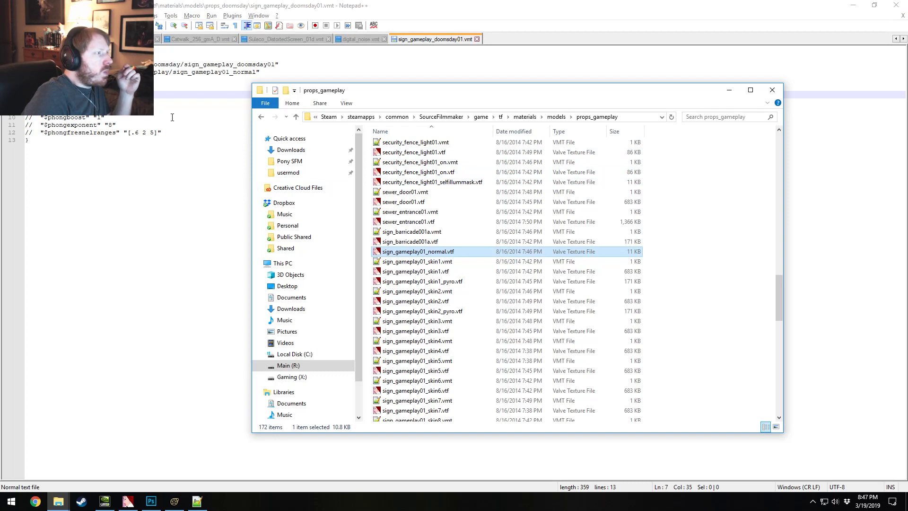
# Step: Recheck the normal map entry in the VMT, return to props_doomsday and open sign_gameplay_doomsday01.vtf for inspection
pyautogui.click(146, 72)
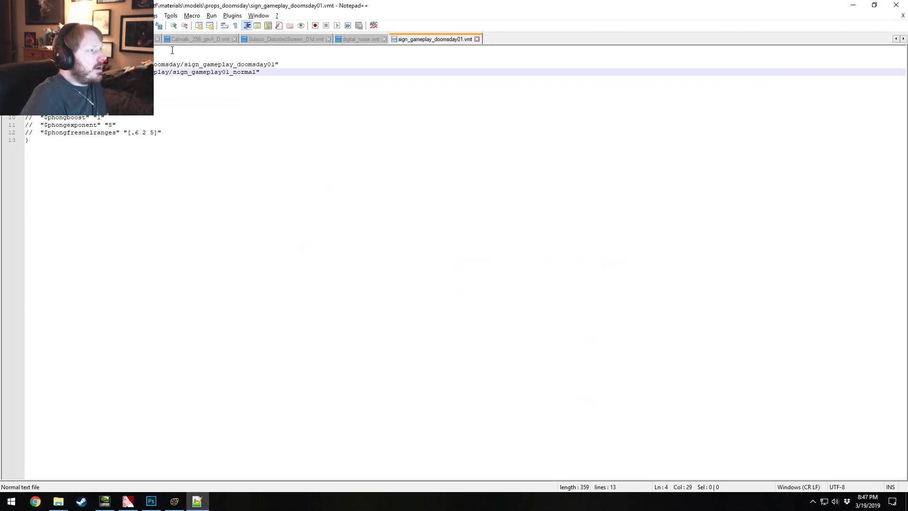
pyautogui.hotkey('alt', 'Tab')
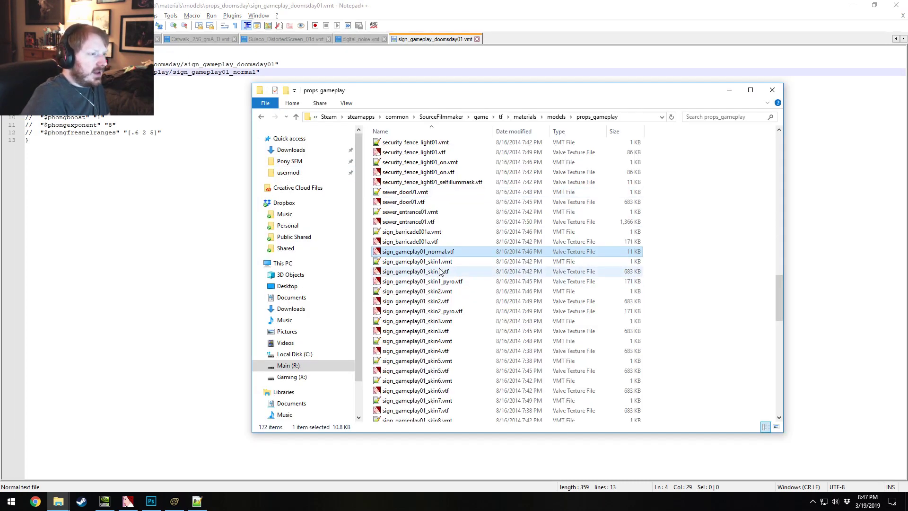
pyautogui.click(261, 117)
pyautogui.click(262, 117)
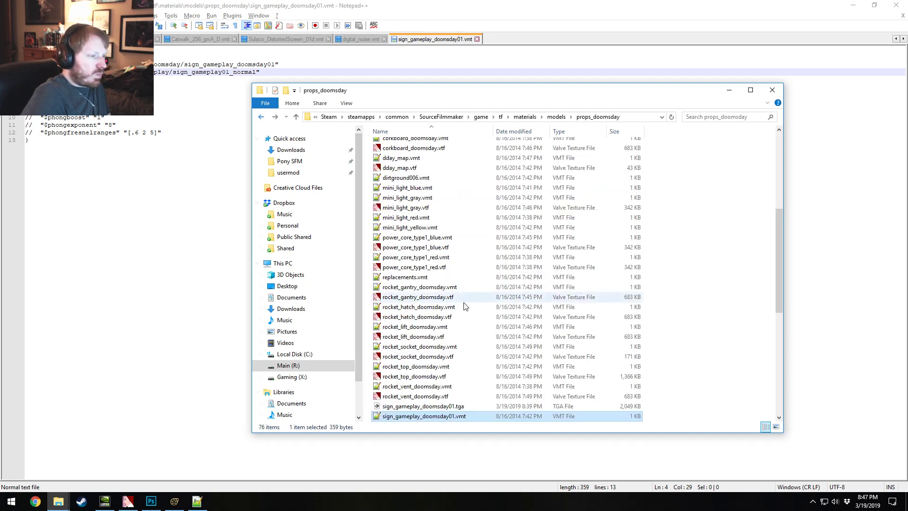
pyautogui.scroll(-3, 464, 316)
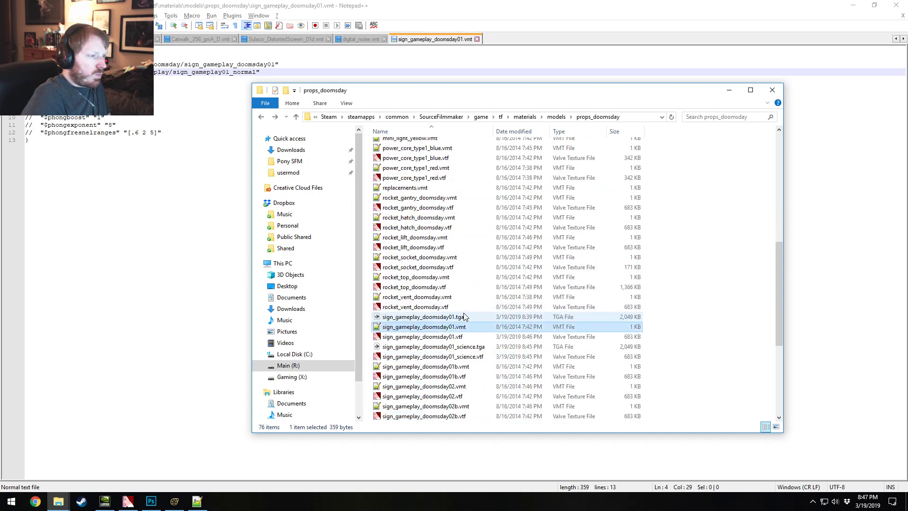
pyautogui.doubleClick(434, 337)
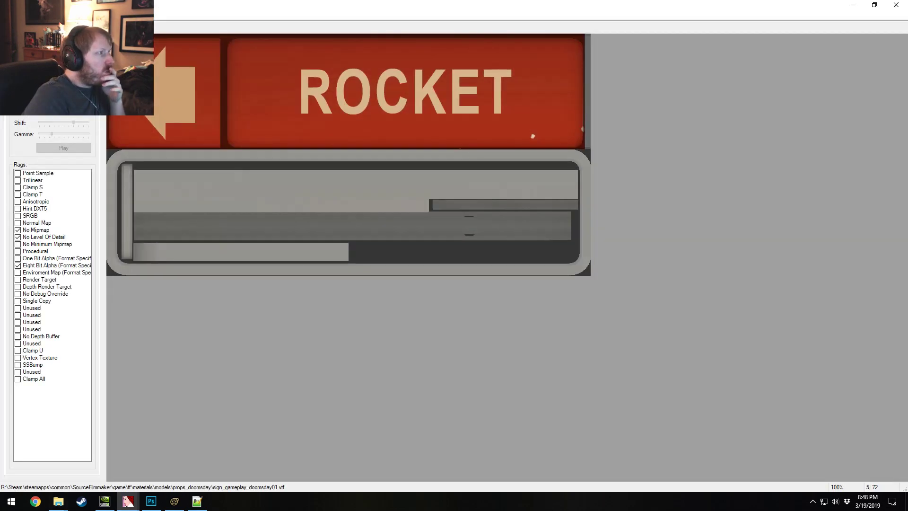
# Step: View the ROCKET sign texture's alpha, then switch to Photoshop and examine the Alpha 1 channel of sign_gameplay_doomsday01.tga
pyautogui.click(135, 67)
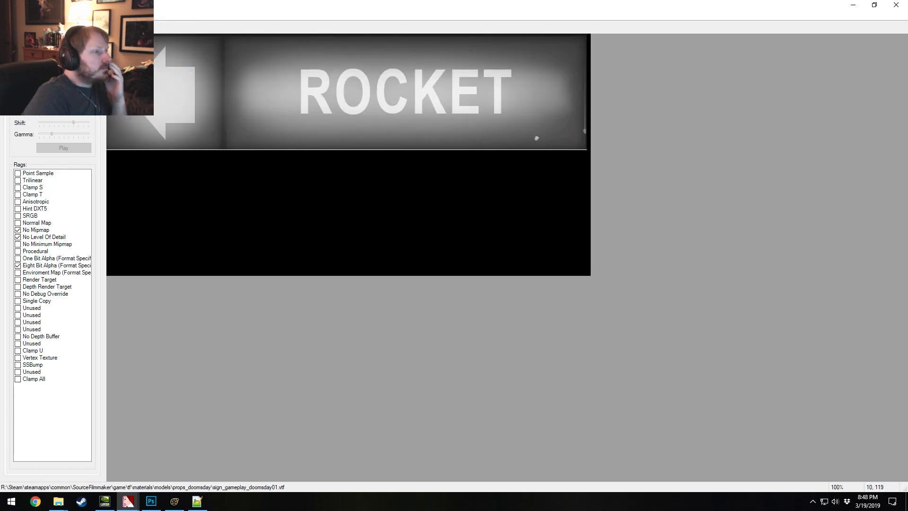
pyautogui.click(151, 502)
pyautogui.click(725, 228)
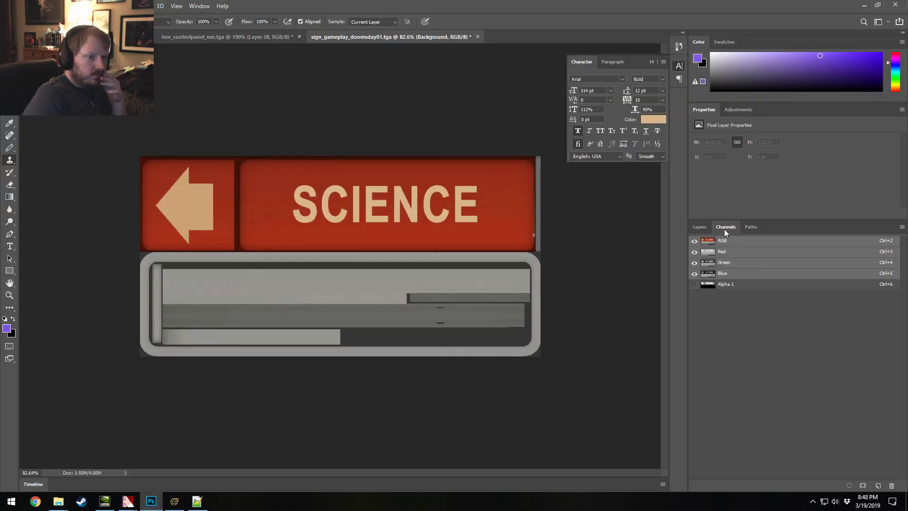
pyautogui.click(728, 285)
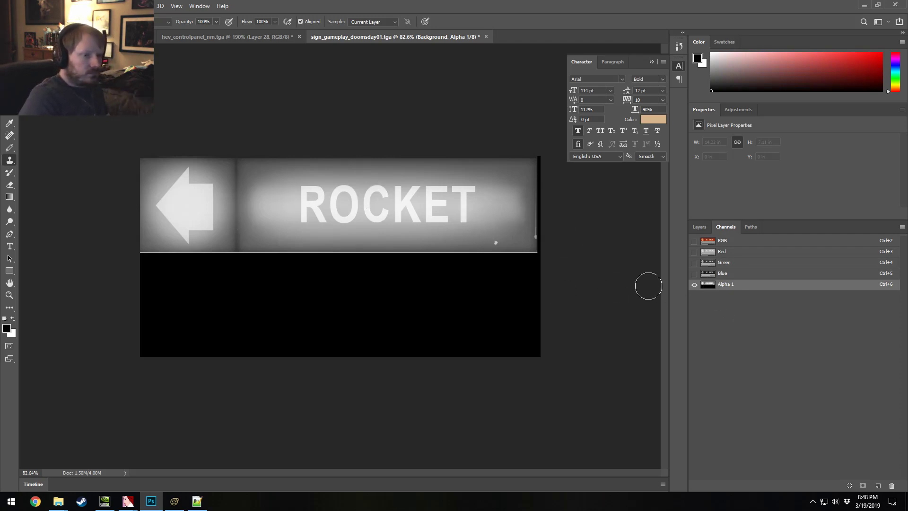
pyautogui.keyDown('alt'); pyautogui.scroll(5, 418, 211); pyautogui.keyUp('alt')
pyautogui.scroll(-1, 425, 166)
pyautogui.scroll(4, 438, 153)
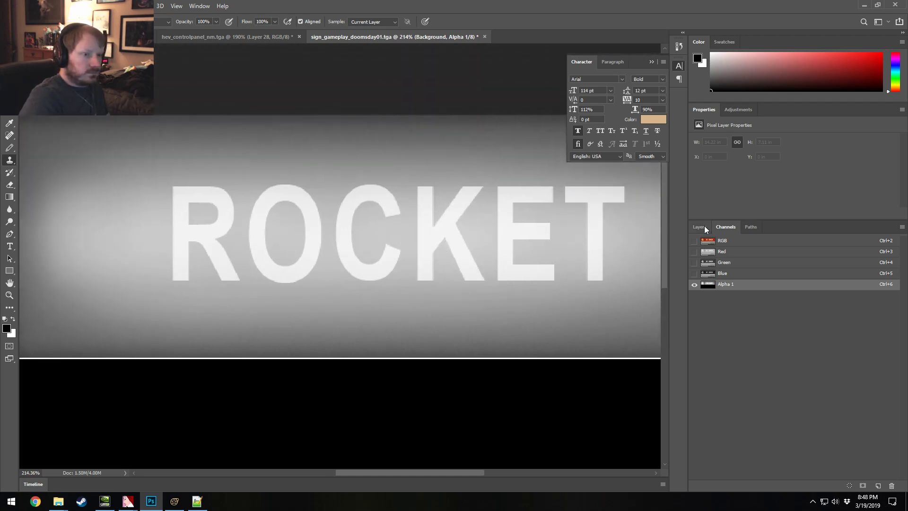
# Step: Select the pixels of the SCIENCE text layer, compare their outline with the Alpha 1 lettering and clear the selection
pyautogui.click(704, 227)
pyautogui.click(752, 284)
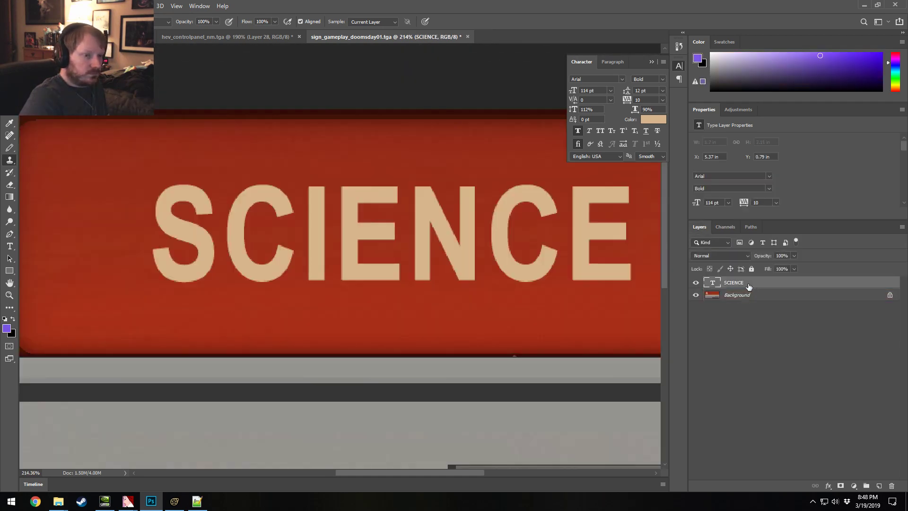
pyautogui.rightClick(709, 284)
pyautogui.click(726, 310)
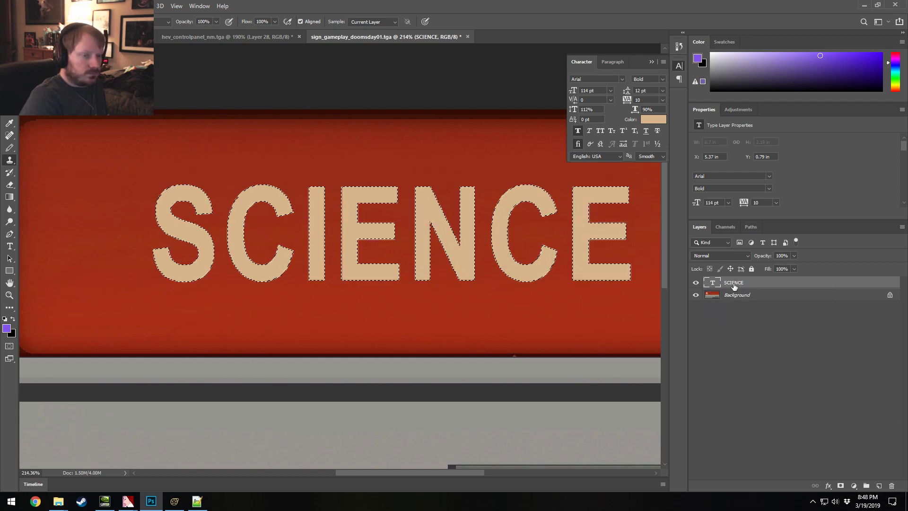
pyautogui.click(732, 227)
pyautogui.click(757, 285)
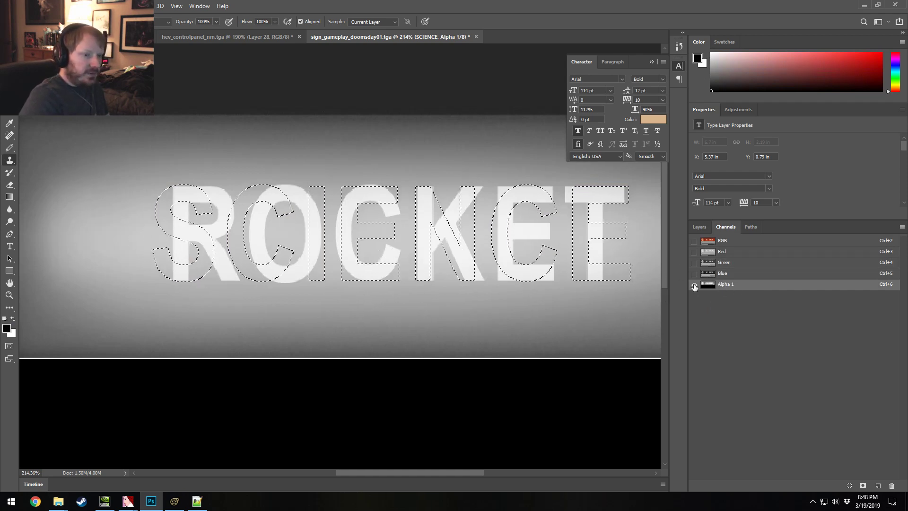
pyautogui.click(700, 227)
pyautogui.press('m')
pyautogui.rightClick(287, 171)
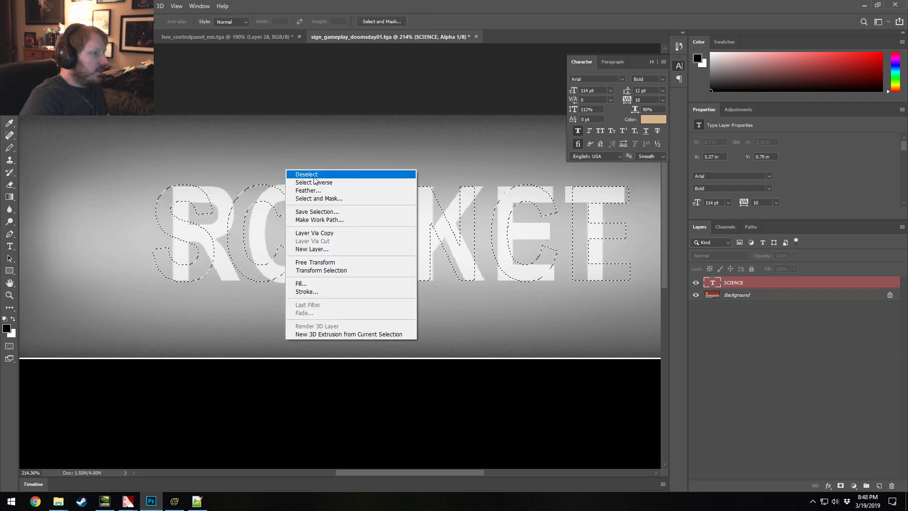
pyautogui.click(315, 175)
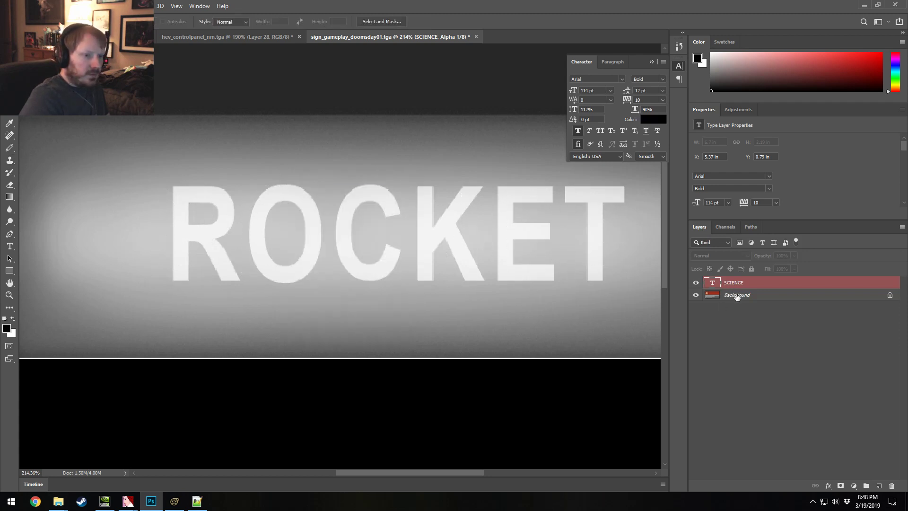
# Step: Clone-stamp the plain glow background over the R and O of the ROCKET lettering in the Alpha 1 channel
pyautogui.click(725, 227)
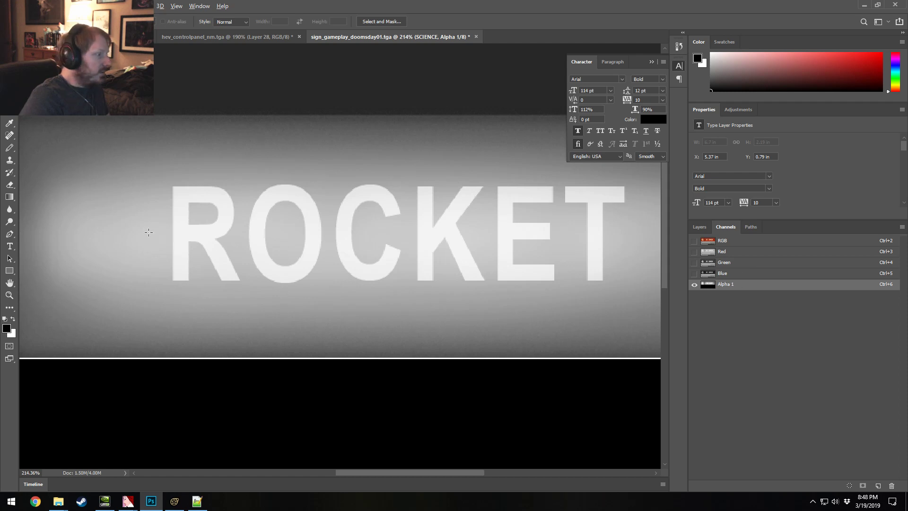
pyautogui.keyDown('alt'); pyautogui.scroll(-5, 284, 222); pyautogui.keyUp('alt')
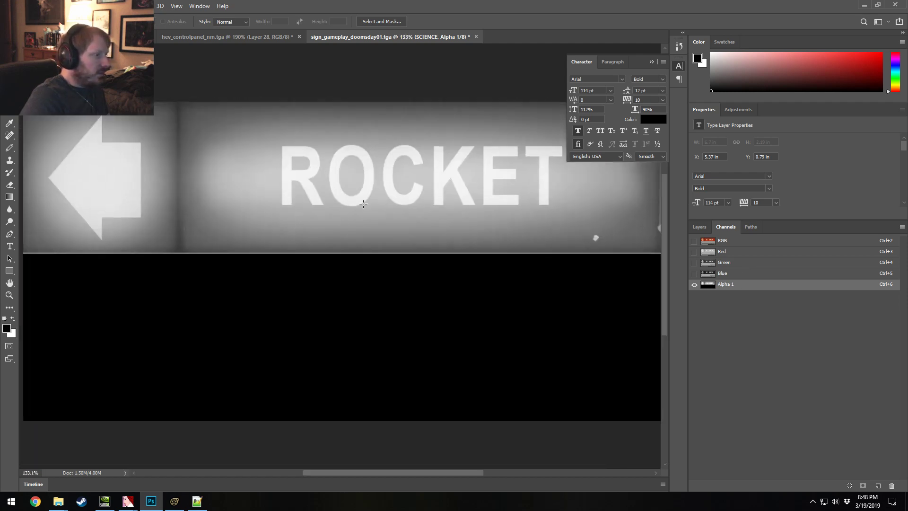
pyautogui.keyDown('alt'); pyautogui.scroll(1, 343, 214); pyautogui.keyUp('alt')
pyautogui.scroll(10, 360, 204)
pyautogui.scroll(-6, 373, 195)
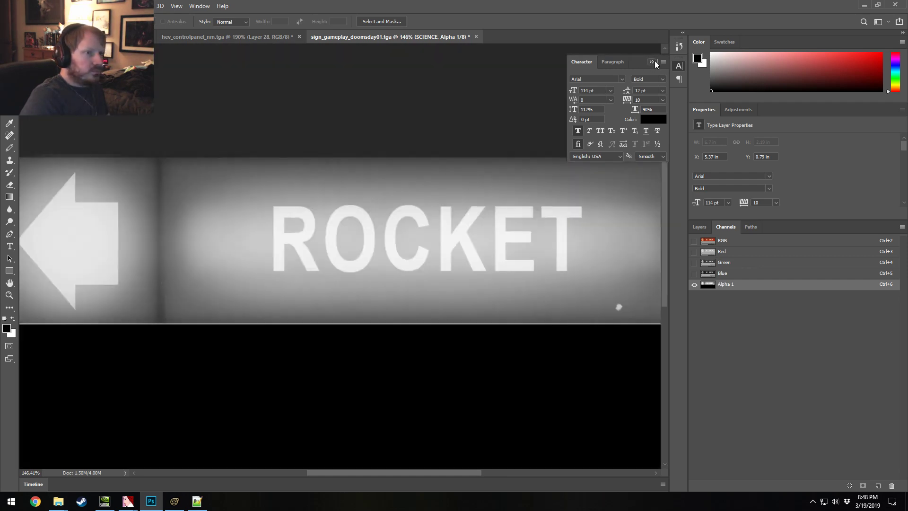
pyautogui.click(652, 62)
pyautogui.keyDown('alt'); pyautogui.scroll(2, 456, 282); pyautogui.keyUp('alt')
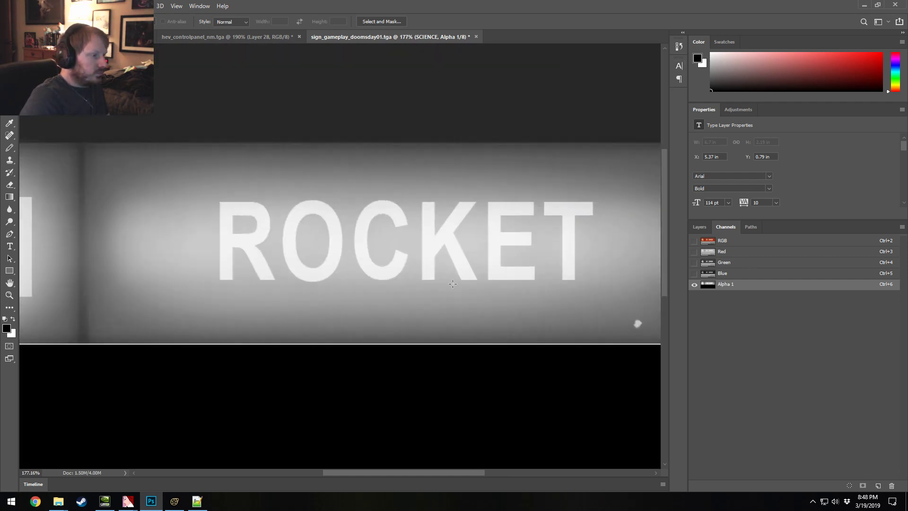
pyautogui.moveTo(352, 473); pyautogui.dragTo(371, 472)
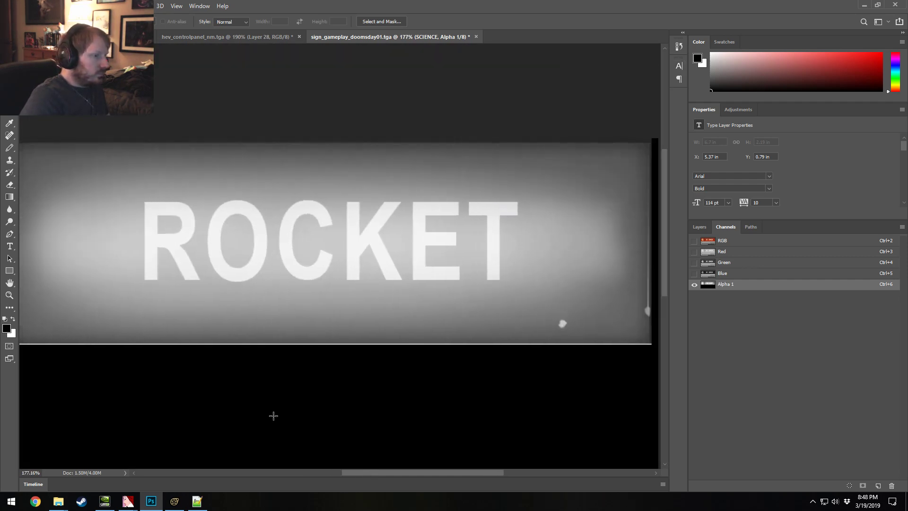
pyautogui.click(10, 160)
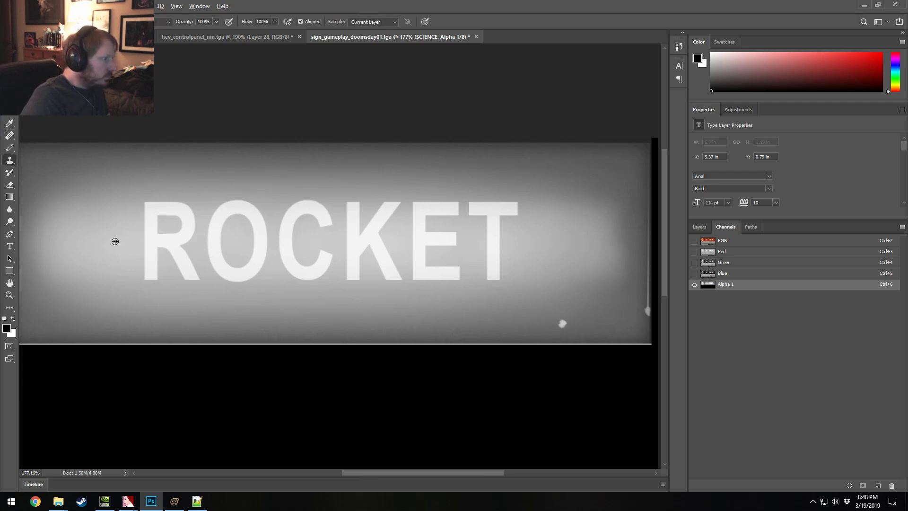
pyautogui.moveTo(158, 239)
pyautogui.mouseDown()
pyautogui.moveTo(162, 217)
pyautogui.moveTo(150, 223)
pyautogui.moveTo(150, 261)
pyautogui.moveTo(170, 258)
pyautogui.moveTo(176, 211)
pyautogui.moveTo(184, 263)
pyautogui.moveTo(206, 213)
pyautogui.moveTo(217, 226)
pyautogui.moveTo(191, 239)
pyautogui.moveTo(232, 253)
pyautogui.moveTo(219, 257)
pyautogui.moveTo(231, 235)
pyautogui.moveTo(254, 260)
pyautogui.moveTo(282, 259)
pyautogui.mouseUp()
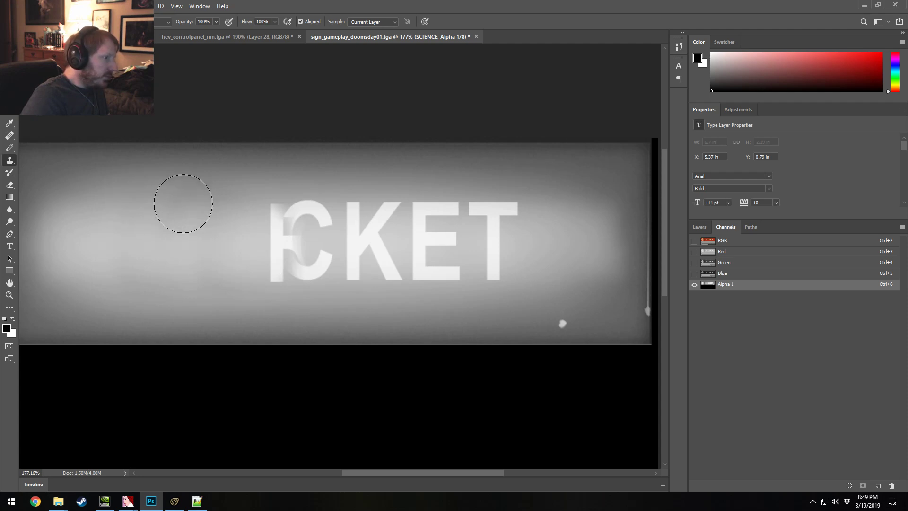
# Step: Step back through the clone strokes on the Alpha 1 channel and restore them
pyautogui.hotkey('ctrl', '2')
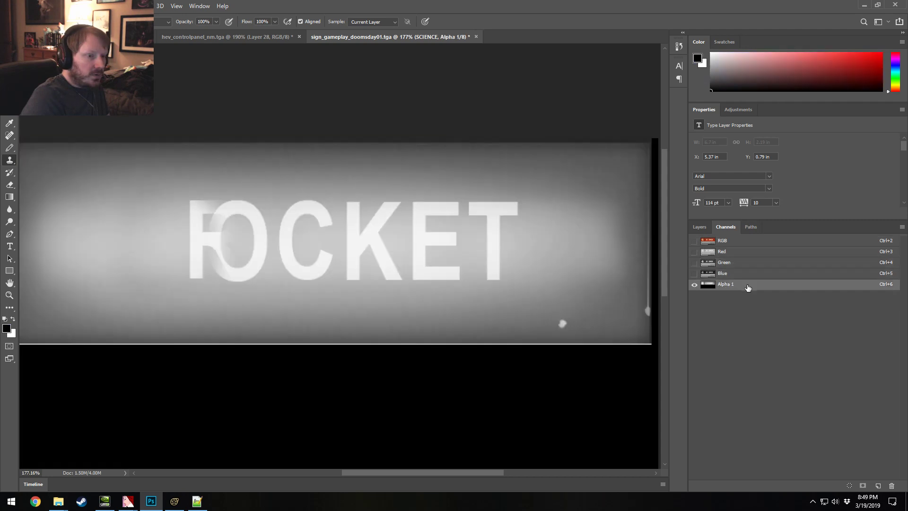
pyautogui.click(729, 285)
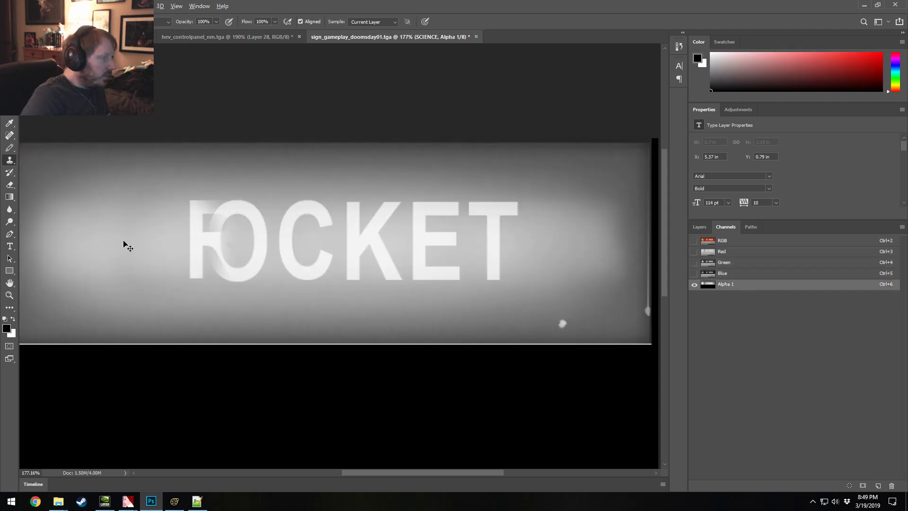
pyautogui.hotkey('ctrl', 'z')
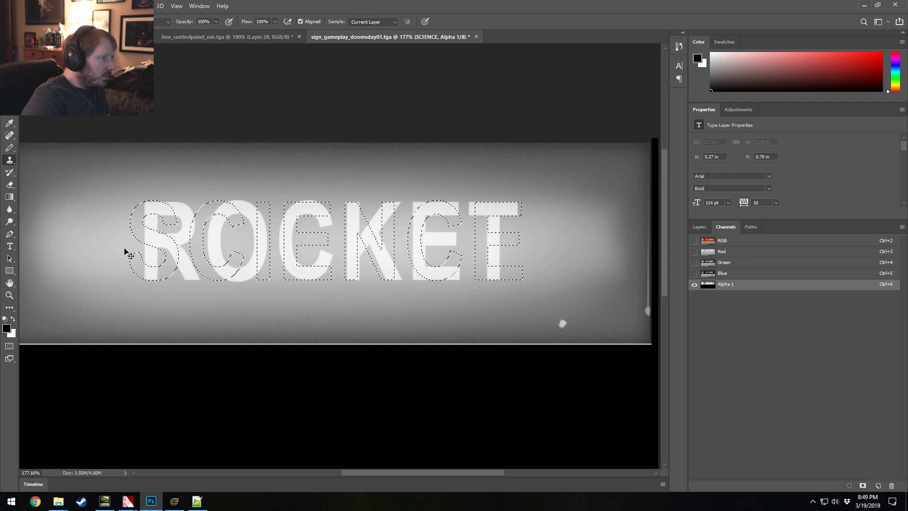
pyautogui.hotkey('ctrl', 'shift', 'z')
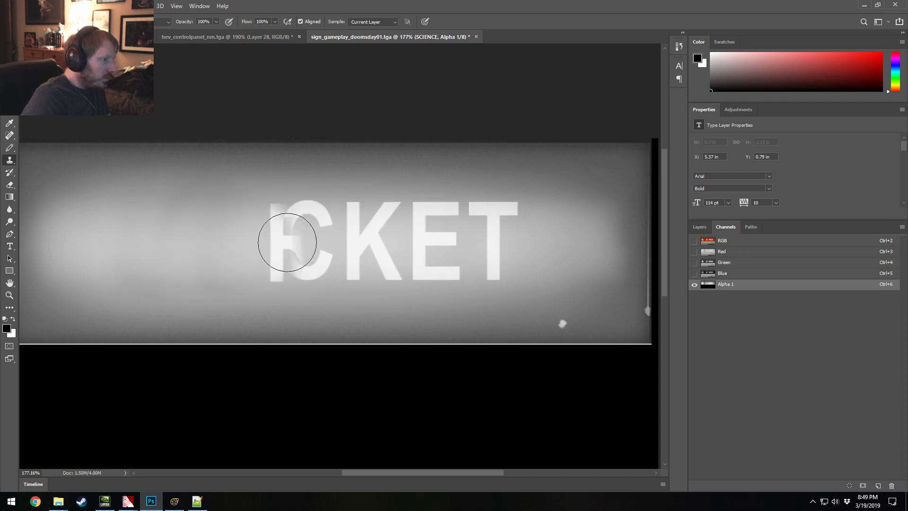
# Step: Clone-stamp out the remaining ROCKET letters in Alpha 1 and touch up the blotches left in the glow
pyautogui.moveTo(290, 242)
pyautogui.mouseDown()
pyautogui.moveTo(293, 222)
pyautogui.moveTo(314, 219)
pyautogui.moveTo(302, 243)
pyautogui.moveTo(270, 257)
pyautogui.moveTo(389, 251)
pyautogui.moveTo(350, 225)
pyautogui.moveTo(428, 264)
pyautogui.moveTo(421, 223)
pyautogui.mouseUp()
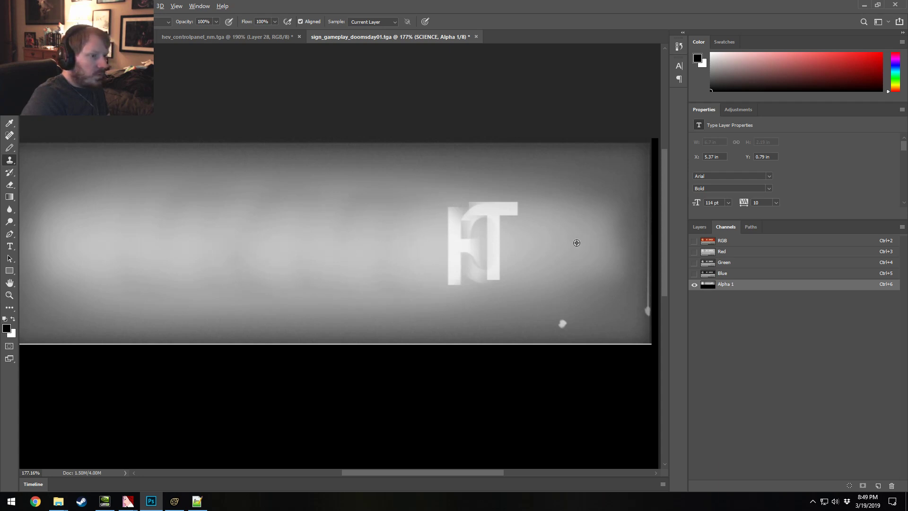
pyautogui.moveTo(501, 242)
pyautogui.mouseDown()
pyautogui.moveTo(501, 229)
pyautogui.moveTo(474, 219)
pyautogui.moveTo(502, 243)
pyautogui.moveTo(487, 255)
pyautogui.mouseUp()
pyautogui.hotkey('ctrl', 'z')
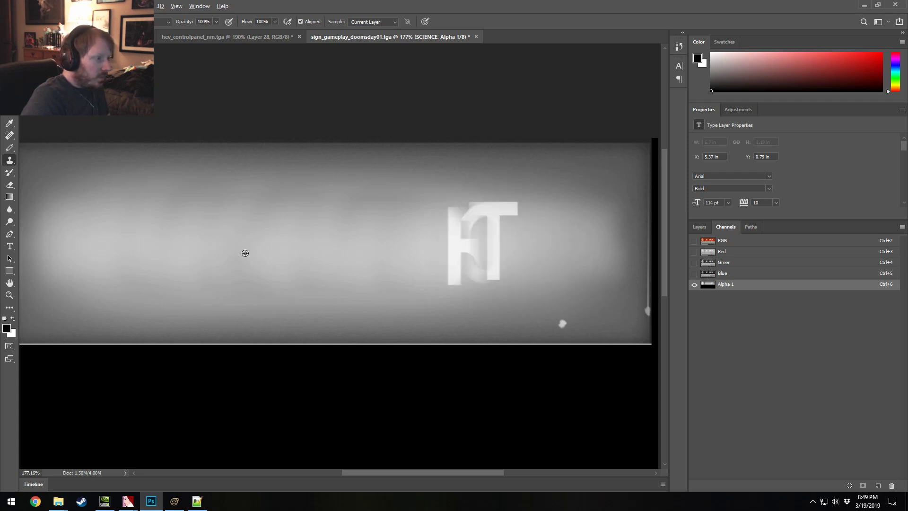
pyautogui.keyDown('alt'); pyautogui.click(84, 242); pyautogui.keyUp('alt')
pyautogui.click(249, 271)
pyautogui.hotkey('ctrl', 'z')
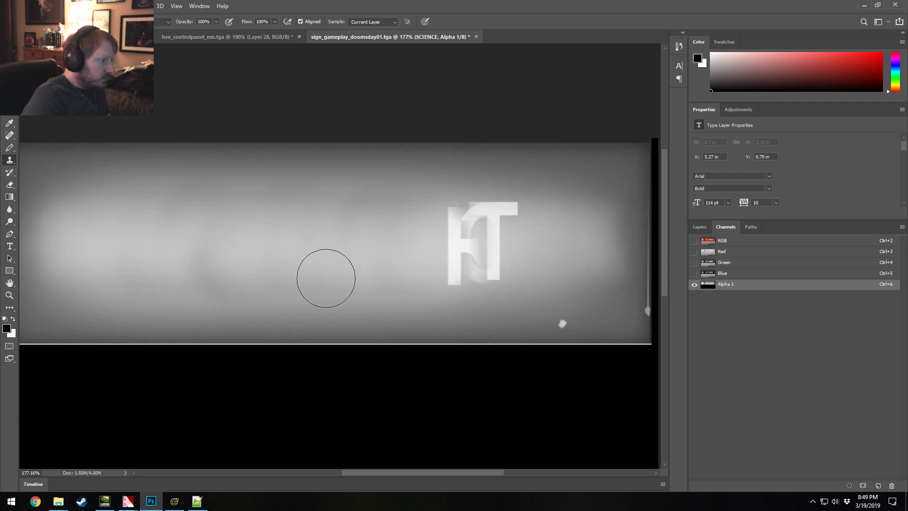
pyautogui.click(209, 268)
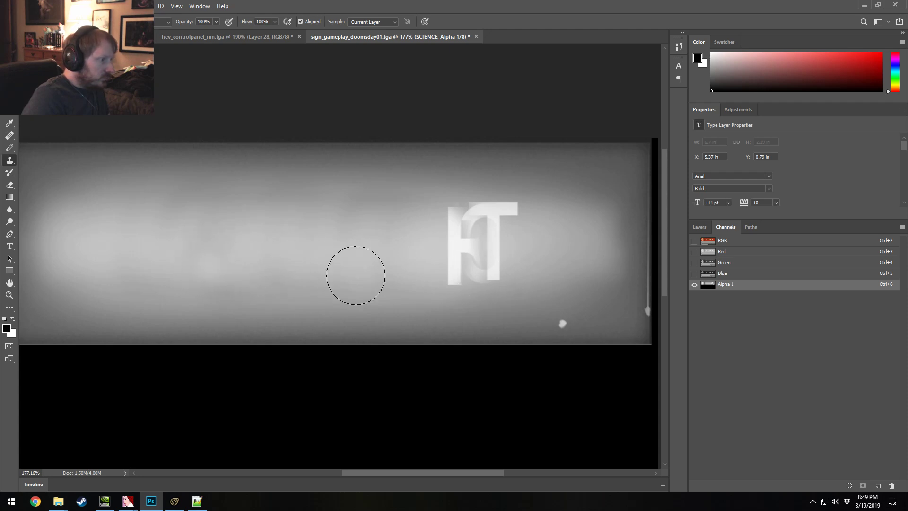
pyautogui.moveTo(462, 239)
pyautogui.mouseDown()
pyautogui.moveTo(445, 246)
pyautogui.moveTo(476, 245)
pyautogui.moveTo(470, 223)
pyautogui.moveTo(519, 226)
pyautogui.moveTo(469, 222)
pyautogui.moveTo(482, 249)
pyautogui.moveTo(453, 259)
pyautogui.moveTo(465, 264)
pyautogui.mouseUp()
pyautogui.keyDown('alt'); pyautogui.scroll(-1, 334, 217); pyautogui.keyUp('alt')
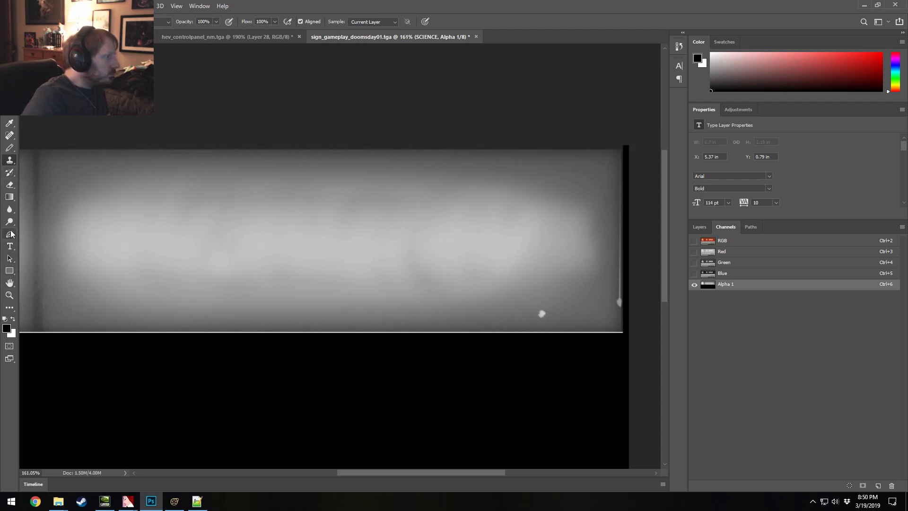
# Step: Smooth the cloned glow in Alpha 1 using the Smudge tool with a large brush at 30% strength
pyautogui.rightClick(9, 217)
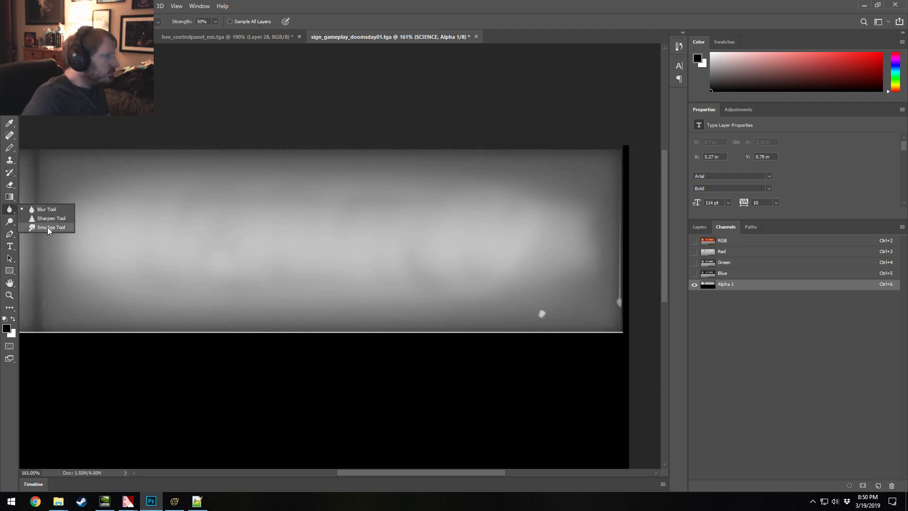
pyautogui.click(50, 229)
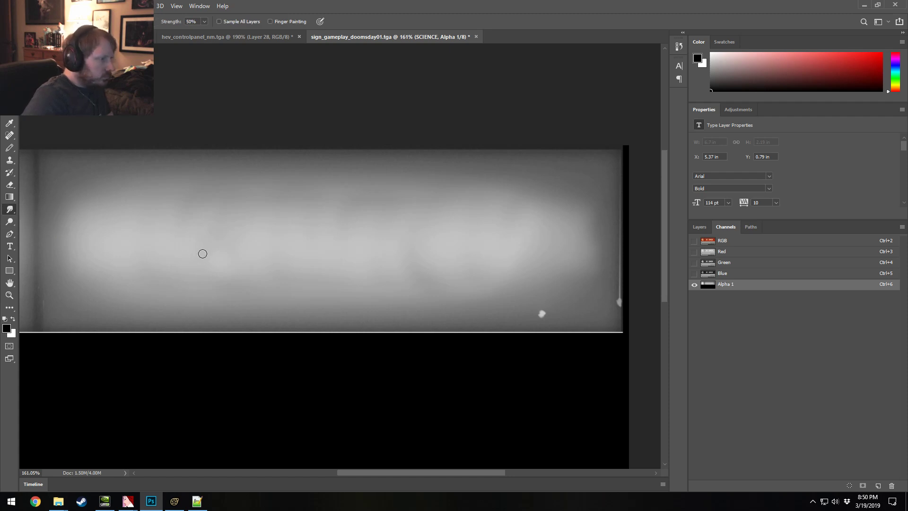
pyautogui.press(']')
pyautogui.press(']')
pyautogui.press(']')
pyautogui.press(']')
pyautogui.press(']')
pyautogui.press(']')
pyautogui.press(']')
pyautogui.press(']')
pyautogui.press(']')
pyautogui.press(']')
pyautogui.press(']')
pyautogui.press(']')
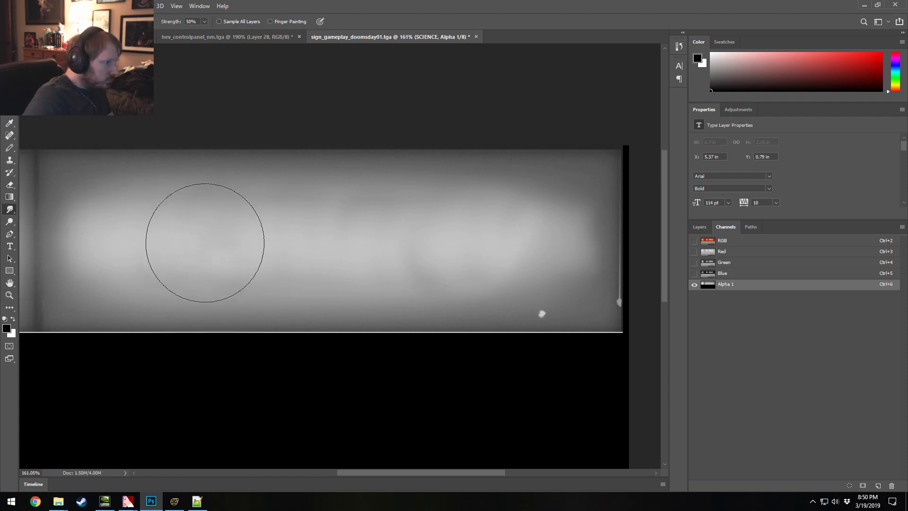
pyautogui.moveTo(199, 30); pyautogui.dragTo(196, 30)
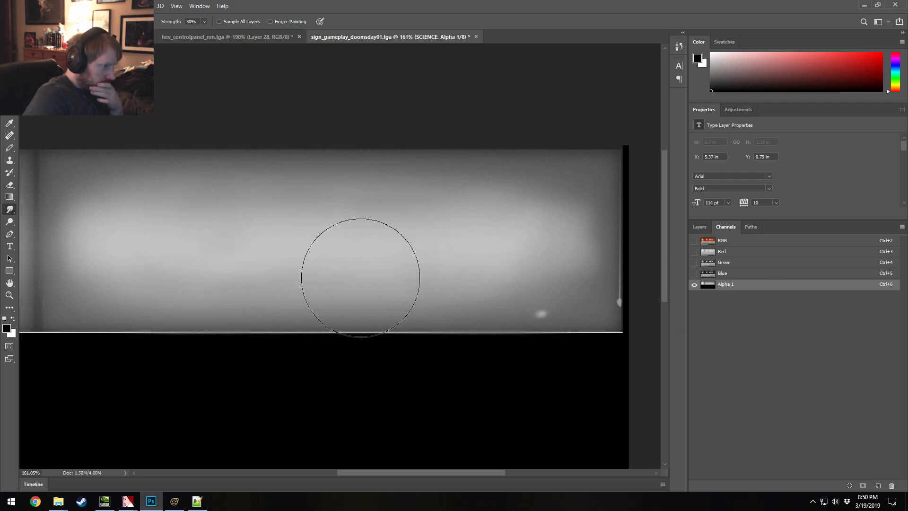
# Step: Smudge away the small bright speck near the sign panel's lower-right corner in Alpha 1 with a smaller brush
pyautogui.press('[')
pyautogui.press('[')
pyautogui.press('[')
pyautogui.press('[')
pyautogui.press('[')
pyautogui.press('[')
pyautogui.press('[')
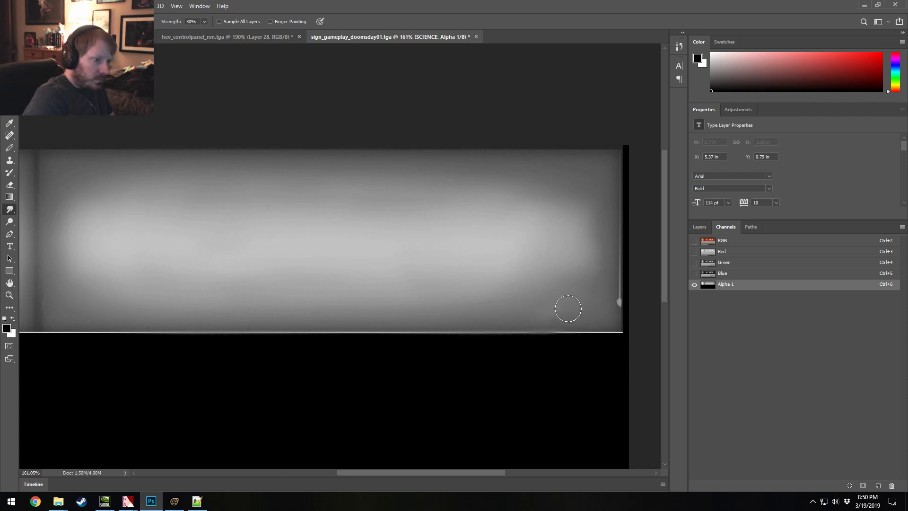
pyautogui.press('[')
pyautogui.press('[')
pyautogui.press('[')
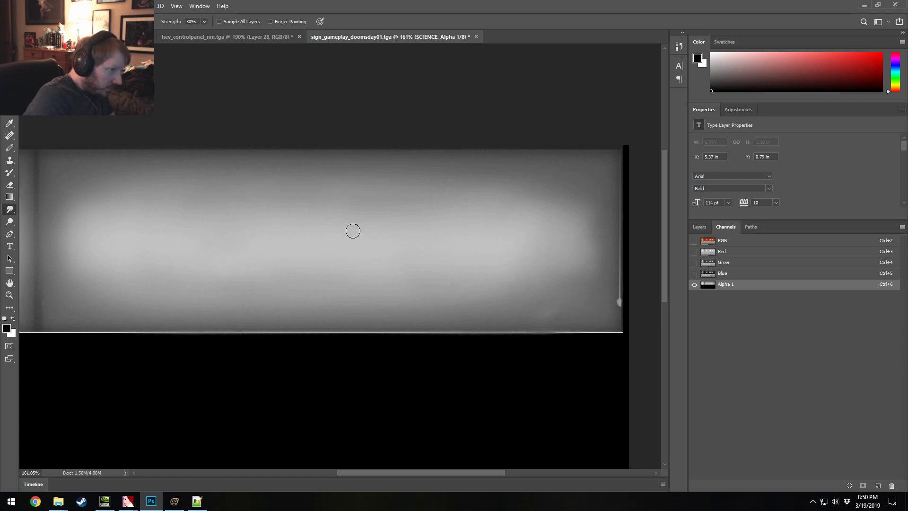
# Step: Enlarge the smudge brush and blend the remaining uneven patches across the middle of the Alpha 1 glow
pyautogui.press(']')
pyautogui.press(']')
pyautogui.press(']')
pyautogui.press(']')
pyautogui.press(']')
pyautogui.press(']')
pyautogui.press(']')
pyautogui.press(']')
pyautogui.press(']')
pyautogui.press(']')
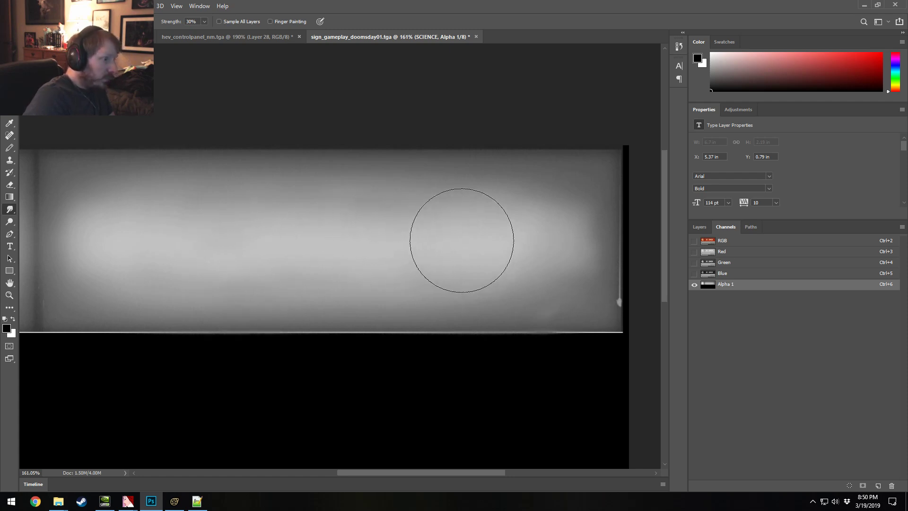
# Step: Return to the SCIENCE text layer and load its pixels as a selection
pyautogui.scroll(-1, 492, 234)
pyautogui.click(702, 227)
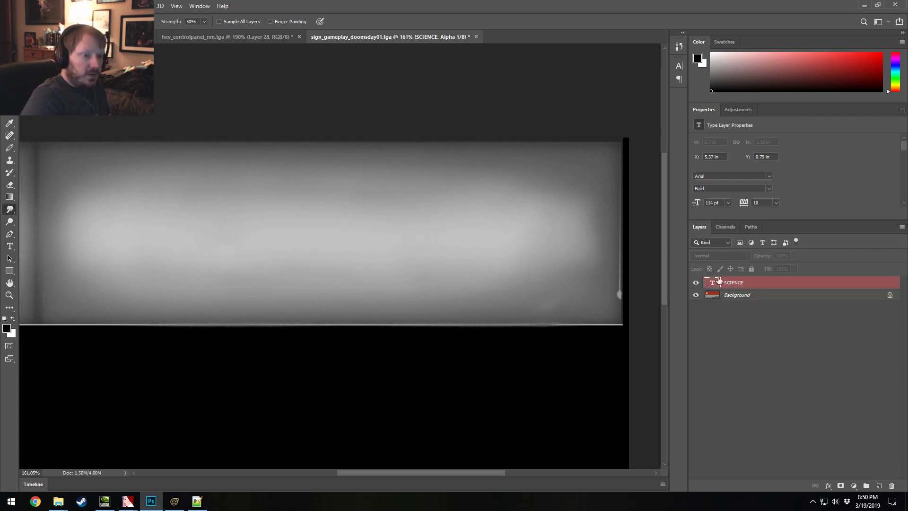
pyautogui.click(736, 283)
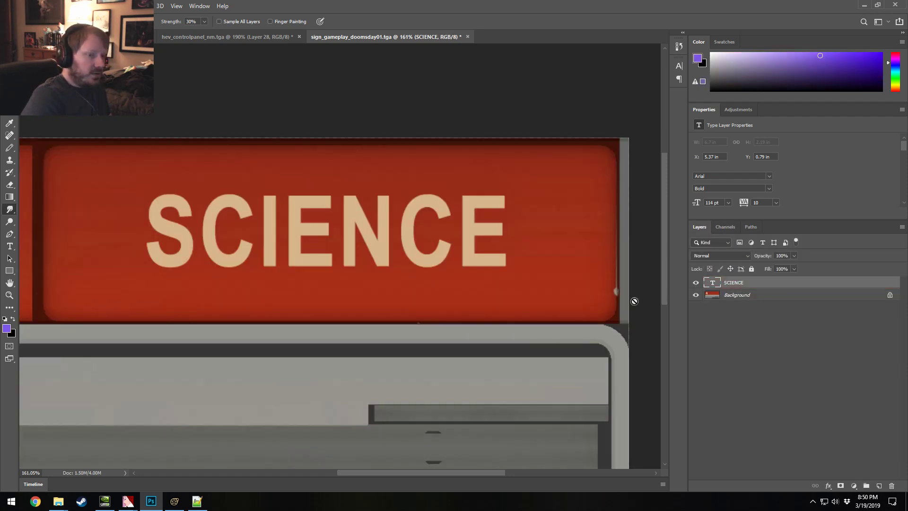
pyautogui.rightClick(715, 285)
pyautogui.click(741, 310)
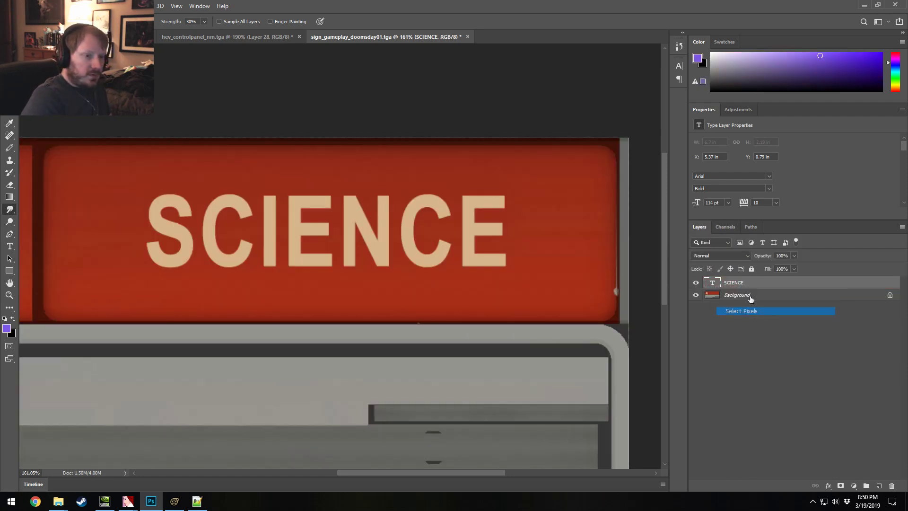
# Step: Fill the SCIENCE letter selection with white in the Alpha 1 channel using the Paint Bucket tool
pyautogui.click(739, 228)
pyautogui.click(733, 285)
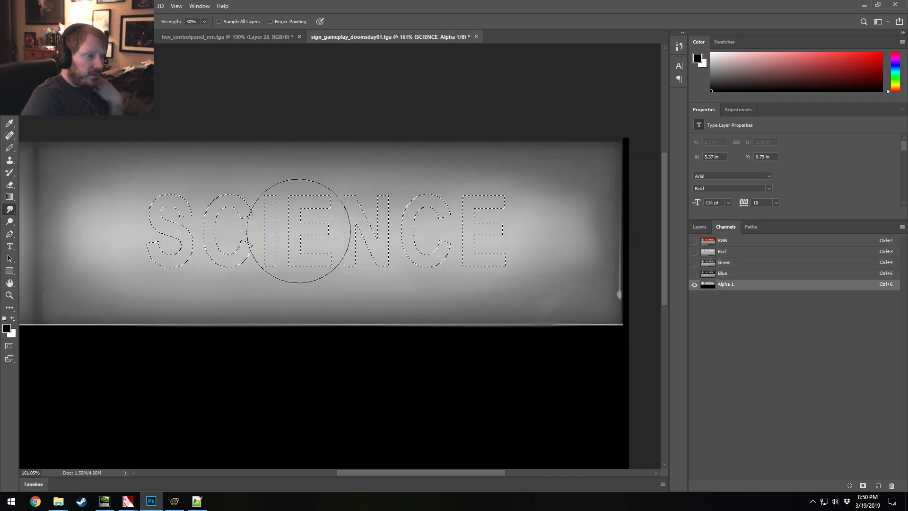
pyautogui.click(13, 319)
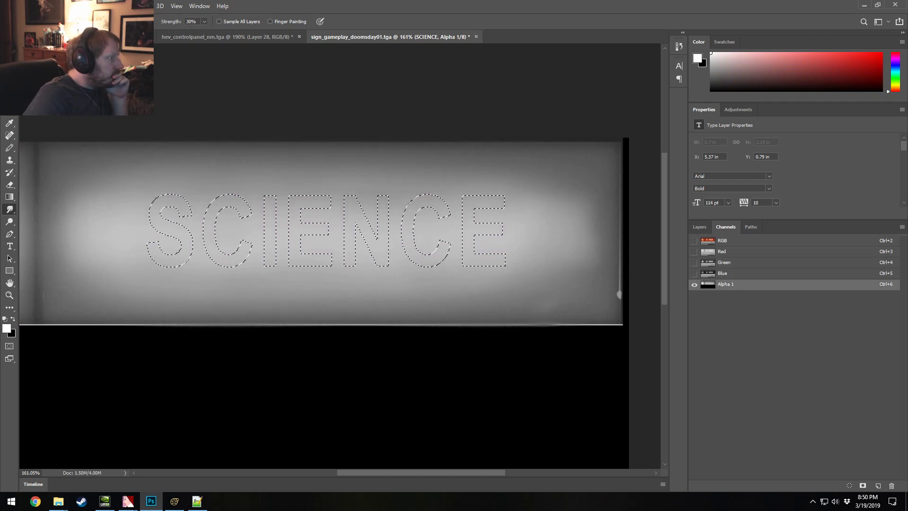
pyautogui.click(10, 196)
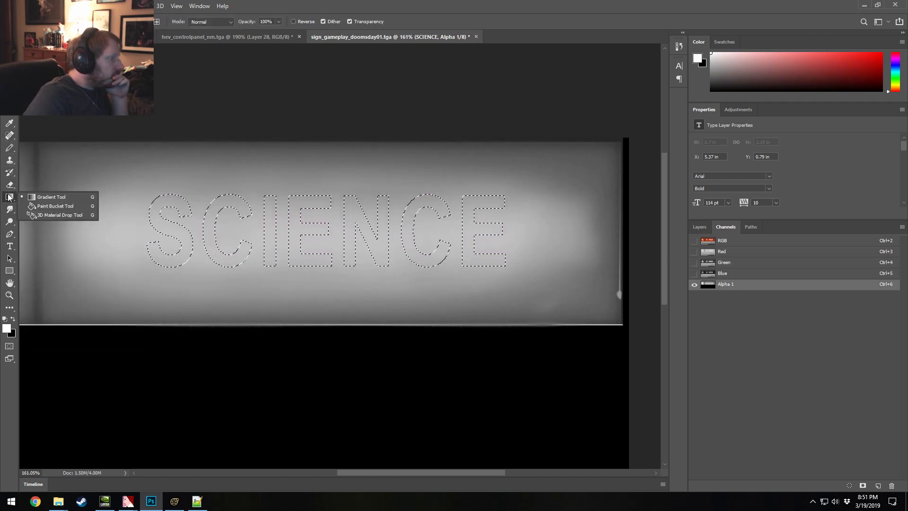
pyautogui.click(38, 206)
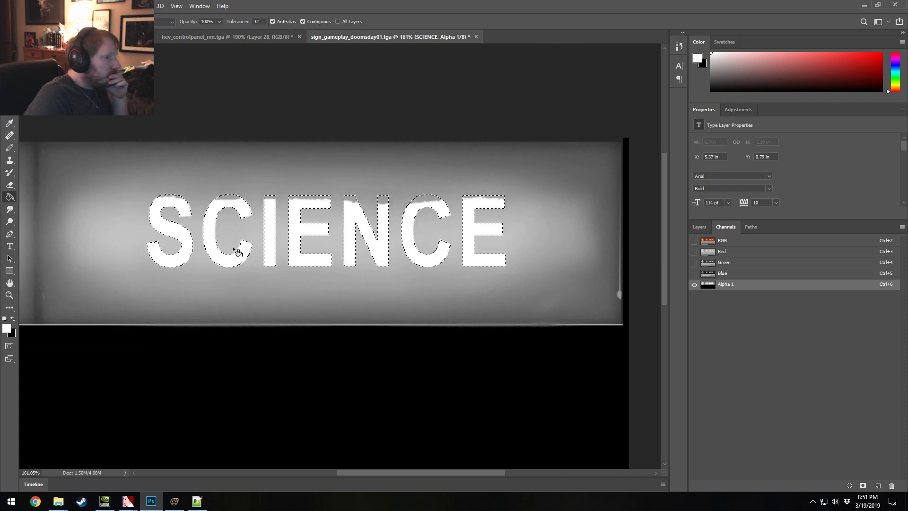
pyautogui.click(427, 210)
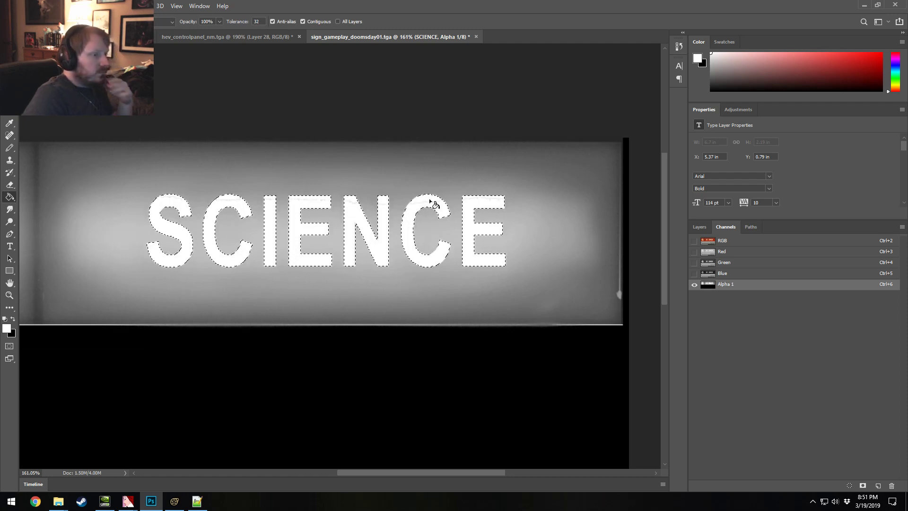
# Step: Undo the white fills in Alpha 1, keeping the SCIENCE letters selected
pyautogui.hotkey('ctrl', 'z')
pyautogui.hotkey('ctrl', 'z')
pyautogui.hotkey('ctrl', 'z')
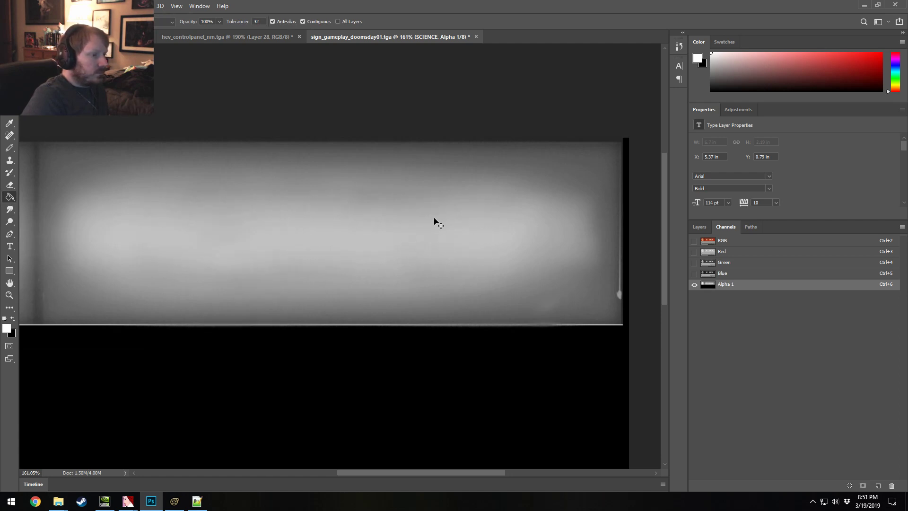
pyautogui.hotkey('ctrl', 'shift', 'z')
pyautogui.hotkey('ctrl', 'shift', 'z')
pyautogui.hotkey('ctrl', 'z')
pyautogui.hotkey('ctrl', 'shift', 'z')
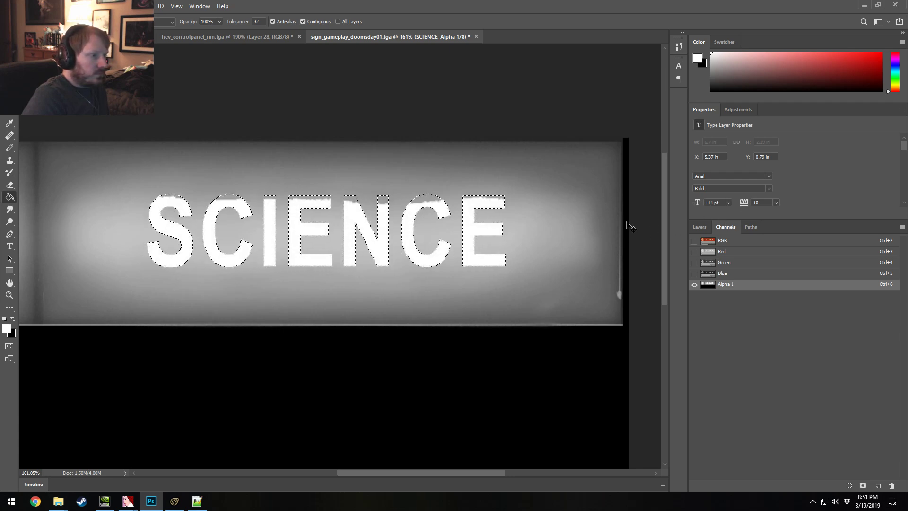
pyautogui.hotkey('ctrl', 'z')
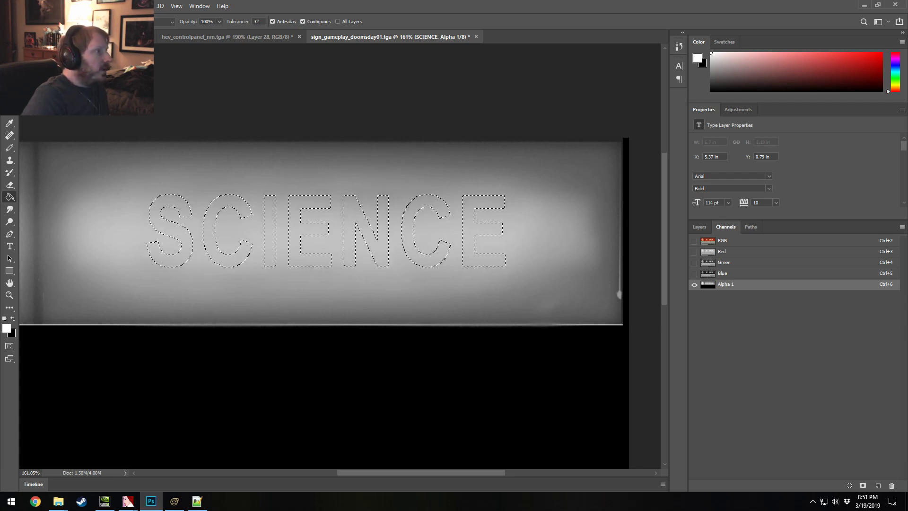
# Step: Try filling the SCIENCE selection with the Paint Bucket tolerance set to 6
pyautogui.click(256, 22)
pyautogui.write('6')
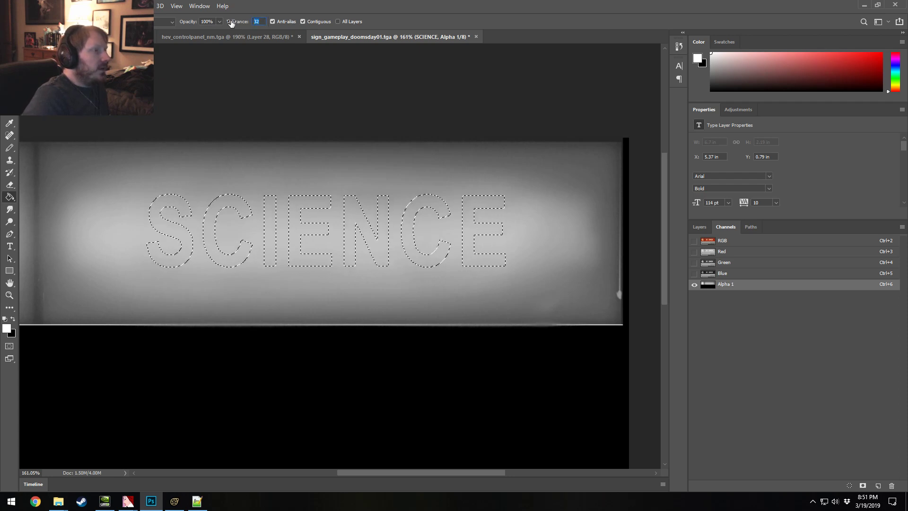
pyautogui.click(296, 249)
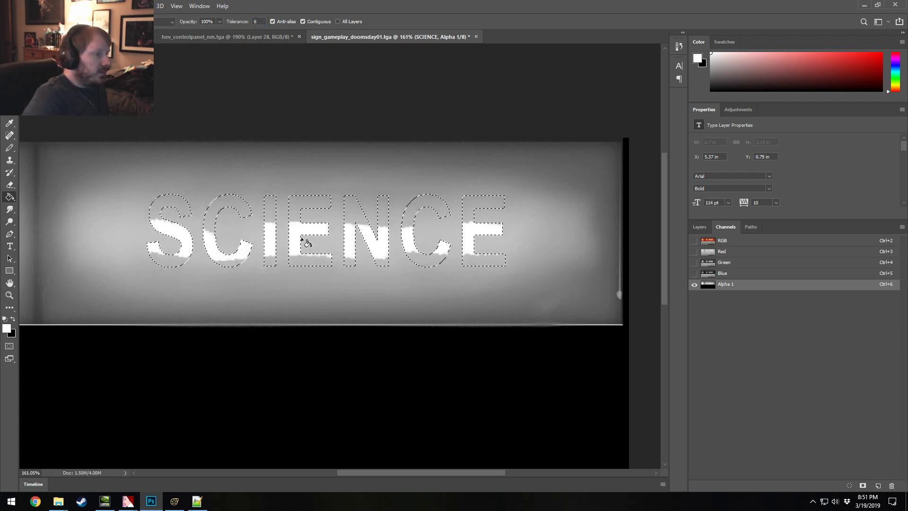
pyautogui.hotkey('ctrl', 'z')
# Step: Set the Paint Bucket tolerance to 100, fill the SCIENCE selection with white and clear the selection
pyautogui.write('100')
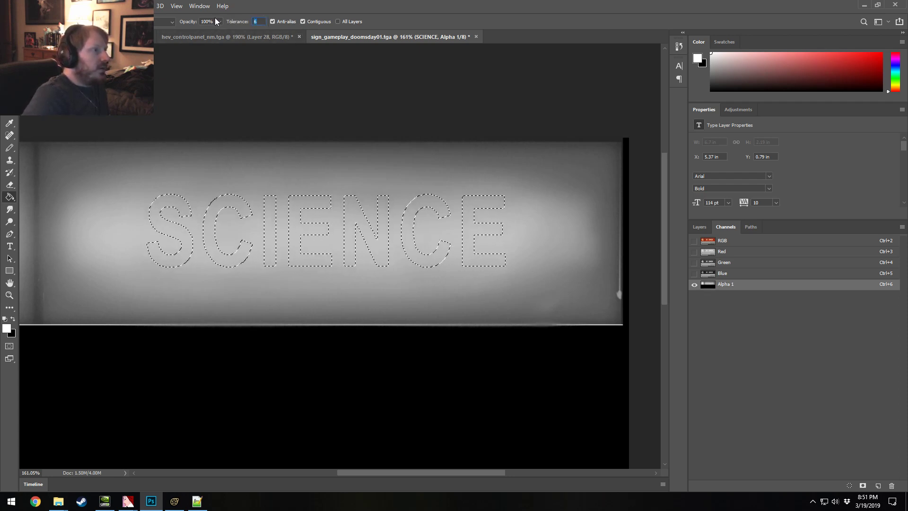
pyautogui.click(300, 257)
pyautogui.press('l')
pyautogui.rightClick(147, 165)
pyautogui.click(199, 179)
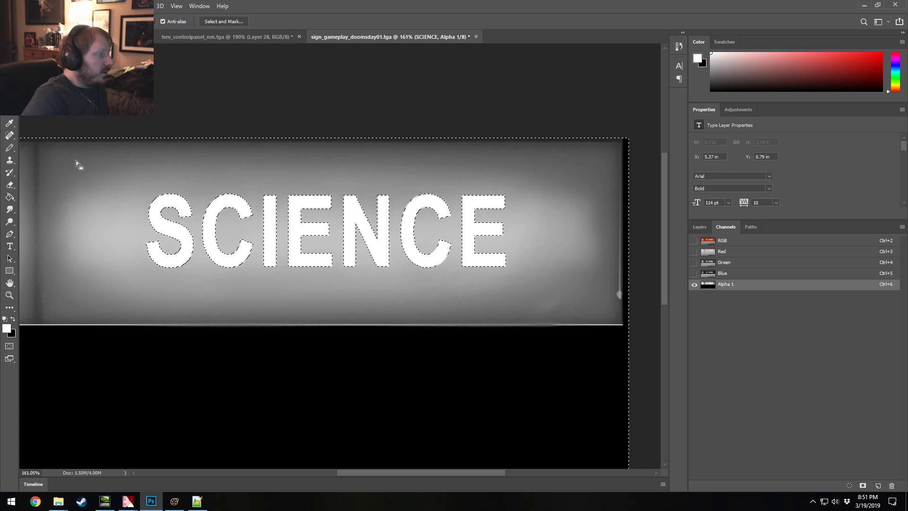
pyautogui.rightClick(200, 193)
pyautogui.click(224, 208)
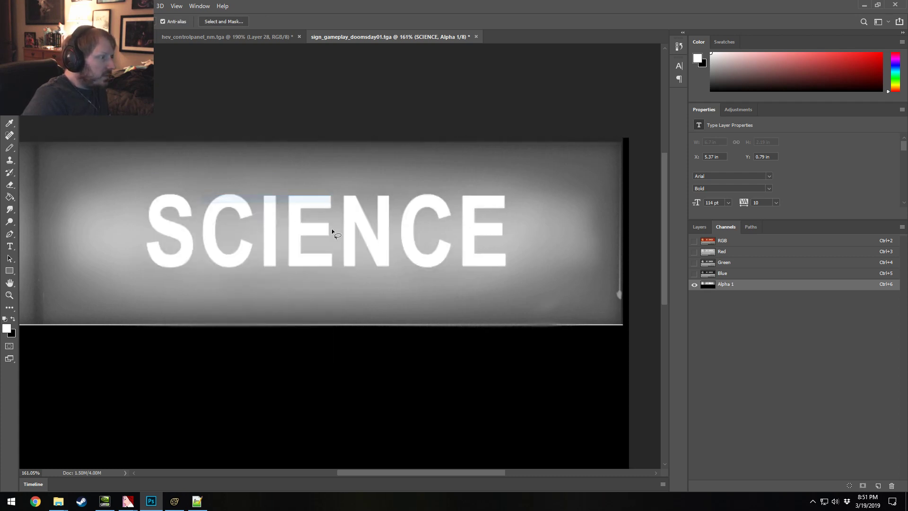
# Step: Undo the deselection and the white fill, restoring the SCIENCE letter selection in Alpha 1
pyautogui.keyDown('alt'); pyautogui.scroll(-2, 415, 268); pyautogui.keyUp('alt')
pyautogui.keyDown('alt'); pyautogui.scroll(-1, 415, 268); pyautogui.keyUp('alt')
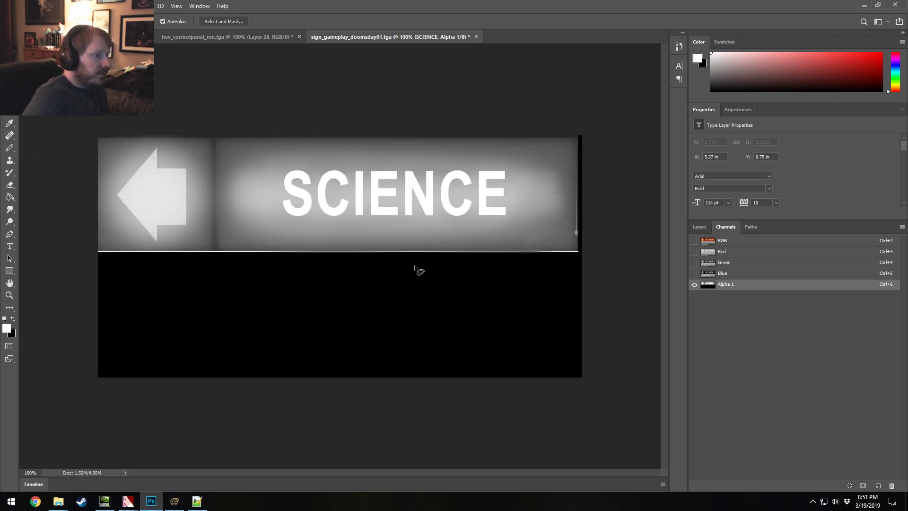
pyautogui.keyDown('alt'); pyautogui.scroll(4, 109, 166); pyautogui.keyUp('alt')
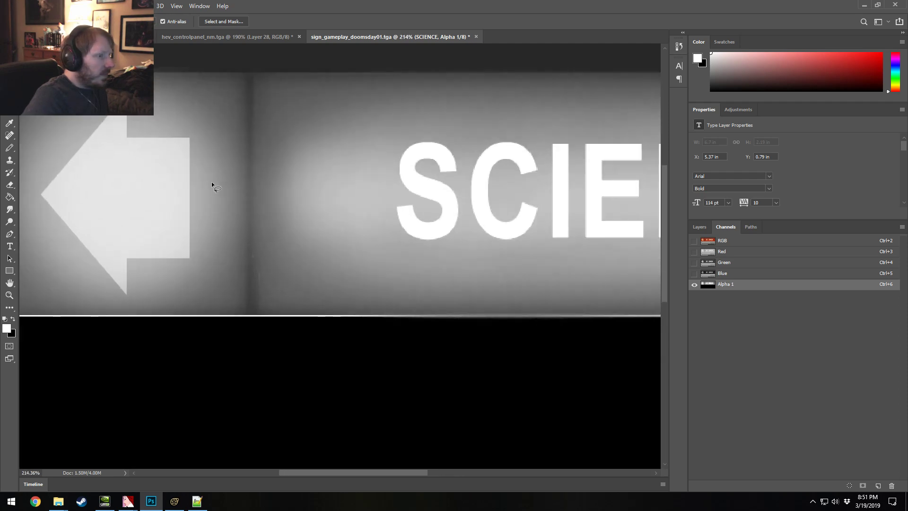
pyautogui.hotkey('ctrl', 'z')
pyautogui.hotkey('ctrl', 'z')
pyautogui.hotkey('ctrl', 'z')
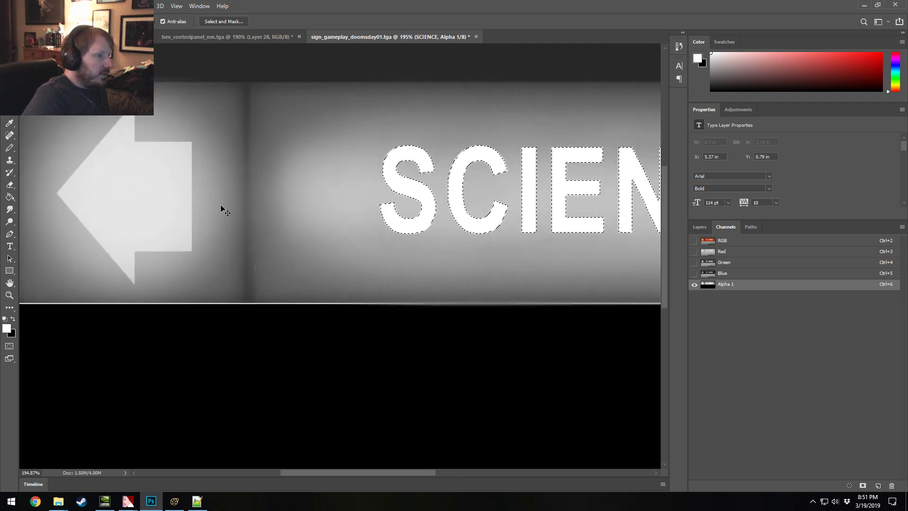
# Step: Fill the SCIENCE selection with the light gray sampled from the arrow in Alpha 1, and clear the selection
pyautogui.click(9, 123)
pyautogui.click(158, 186)
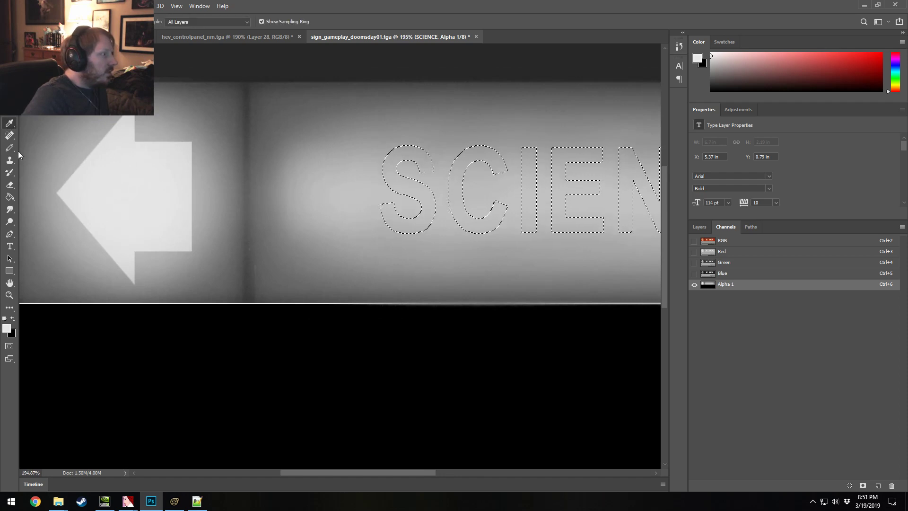
pyautogui.click(9, 197)
pyautogui.click(416, 192)
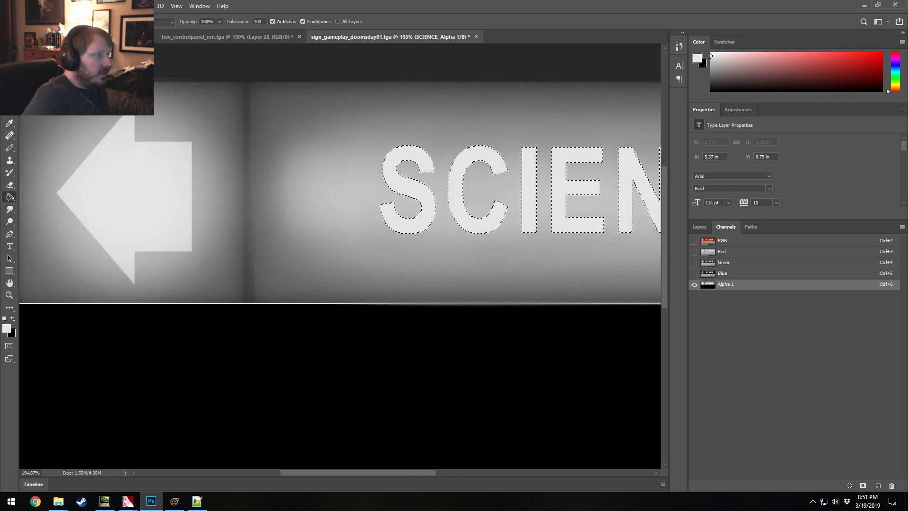
pyautogui.press('l')
pyautogui.rightClick(122, 109)
pyautogui.click(142, 118)
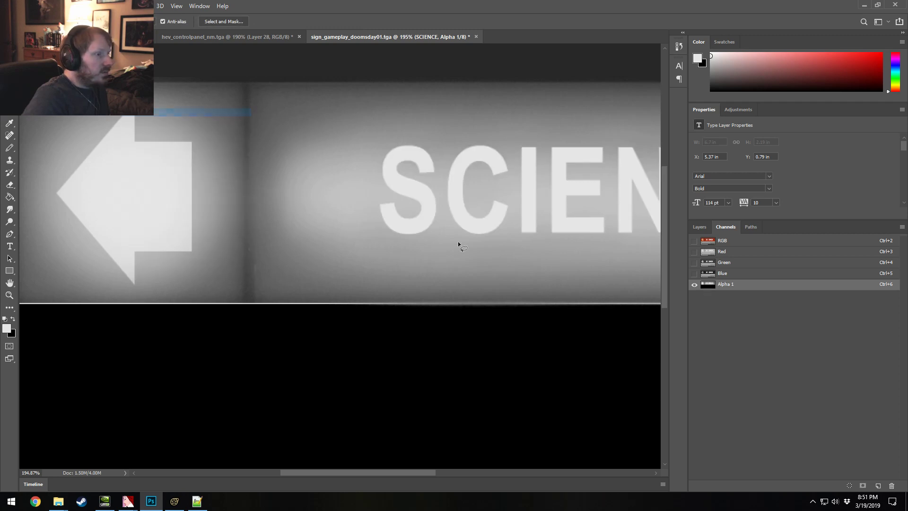
pyautogui.keyDown('alt'); pyautogui.scroll(-2, 469, 245); pyautogui.keyUp('alt')
pyautogui.keyDown('alt'); pyautogui.scroll(-2, 469, 247); pyautogui.keyUp('alt')
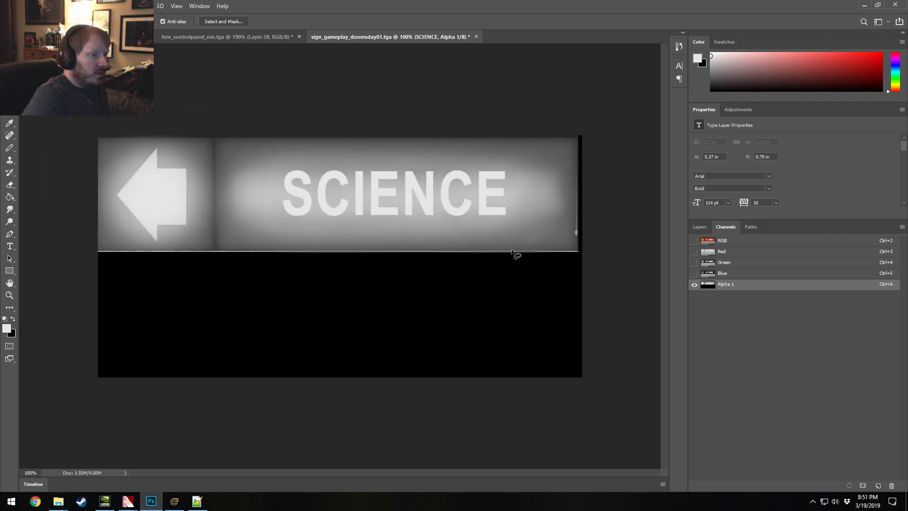
# Step: Show the RGB channels and hide the Alpha 1 overlay to view the sign in normal color
pyautogui.click(694, 241)
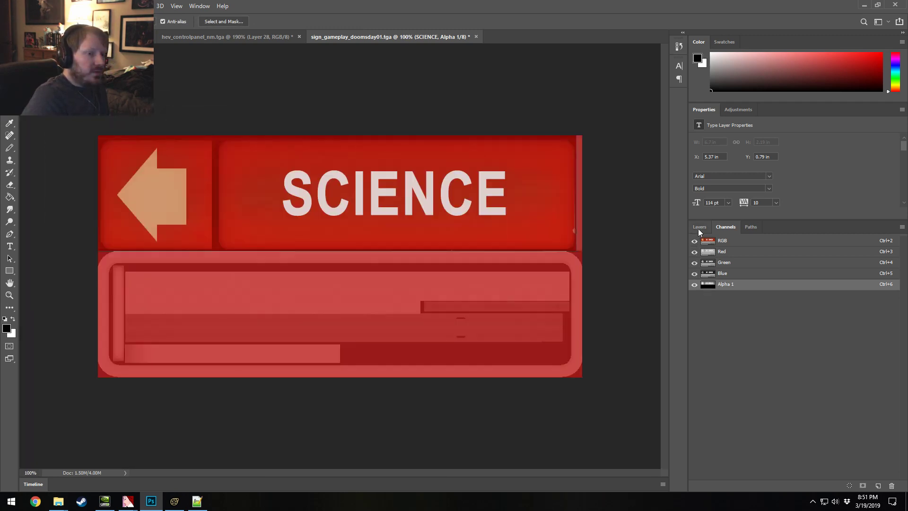
pyautogui.click(699, 227)
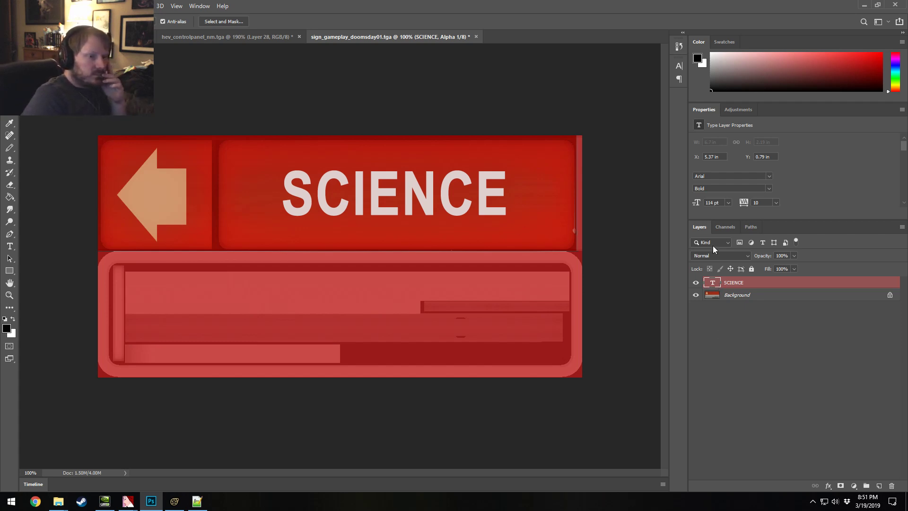
pyautogui.click(726, 227)
pyautogui.click(695, 285)
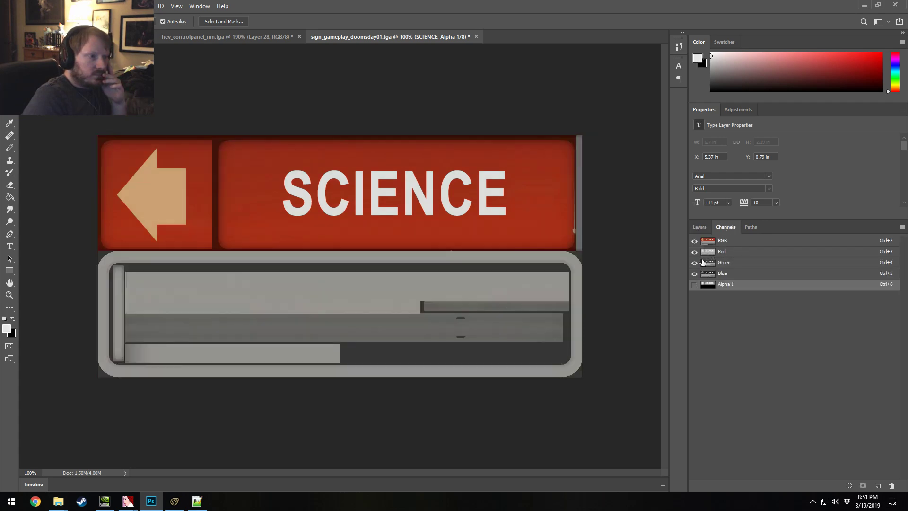
# Step: Toggle the SCIENCE layer's visibility for comparison and make the RGB composite the active channel
pyautogui.click(700, 227)
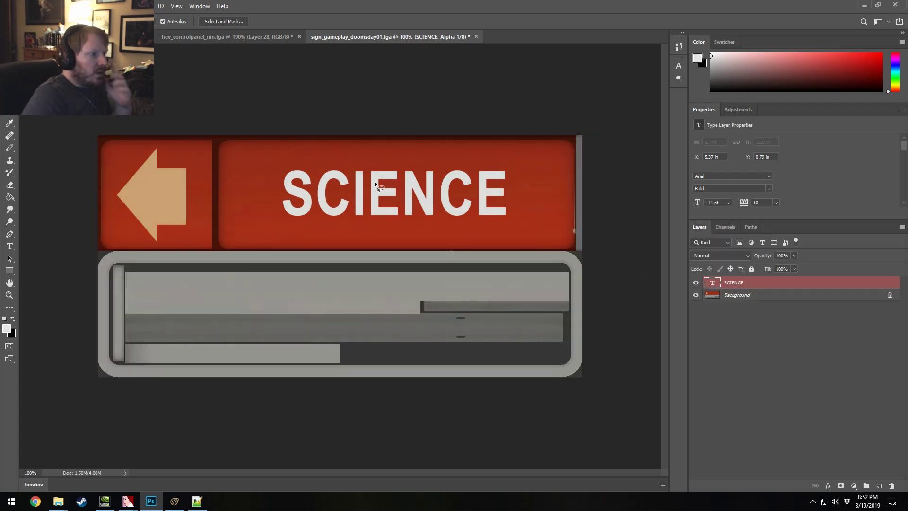
pyautogui.click(695, 282)
pyautogui.click(696, 283)
pyautogui.click(726, 227)
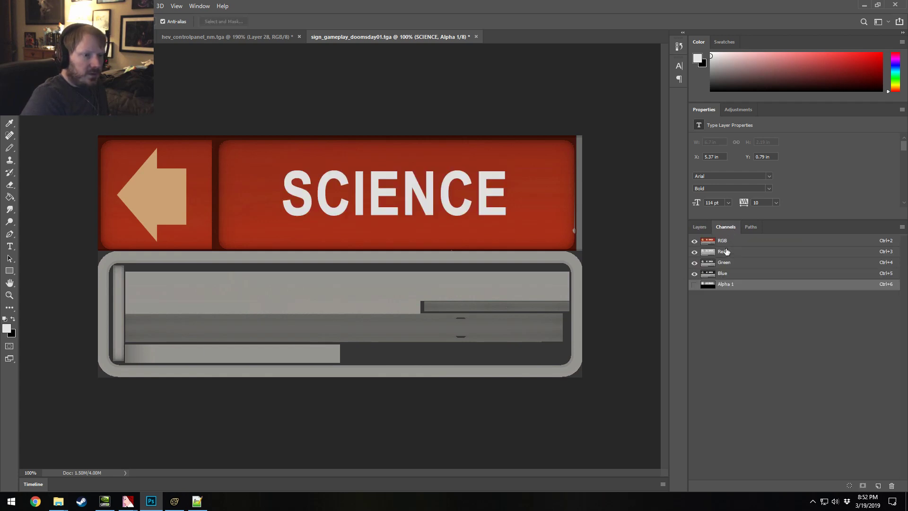
pyautogui.click(737, 244)
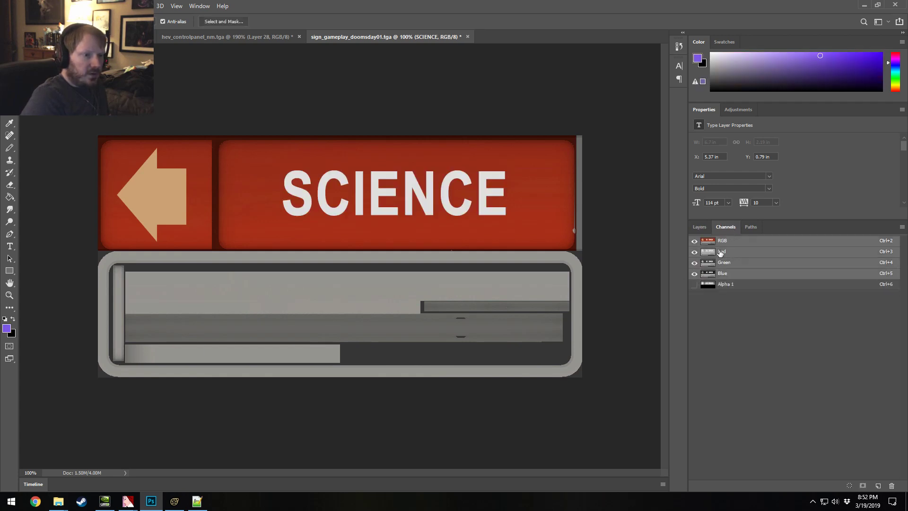
pyautogui.click(695, 274)
pyautogui.click(695, 274)
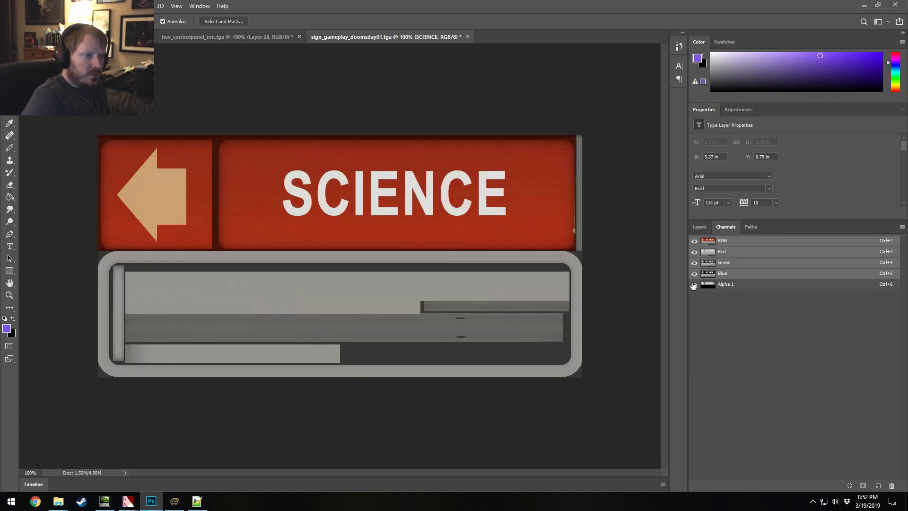
pyautogui.click(695, 227)
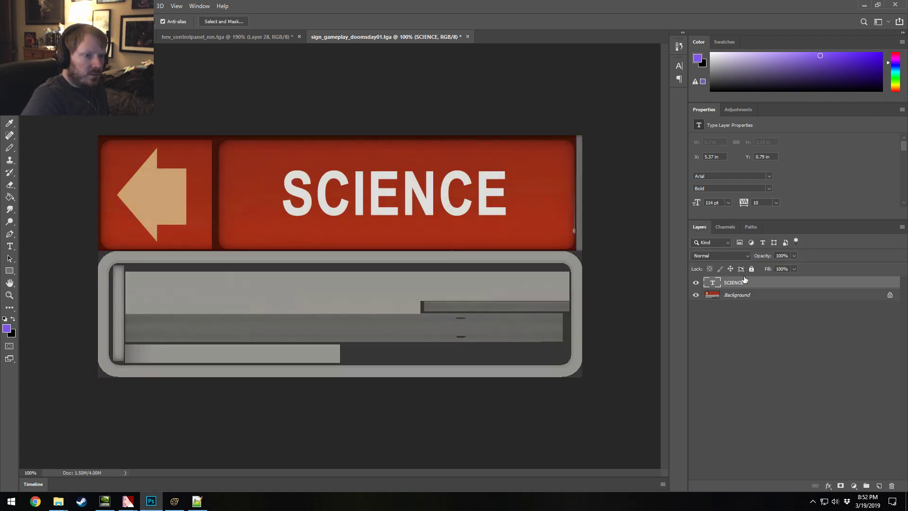
pyautogui.doubleClick(753, 293)
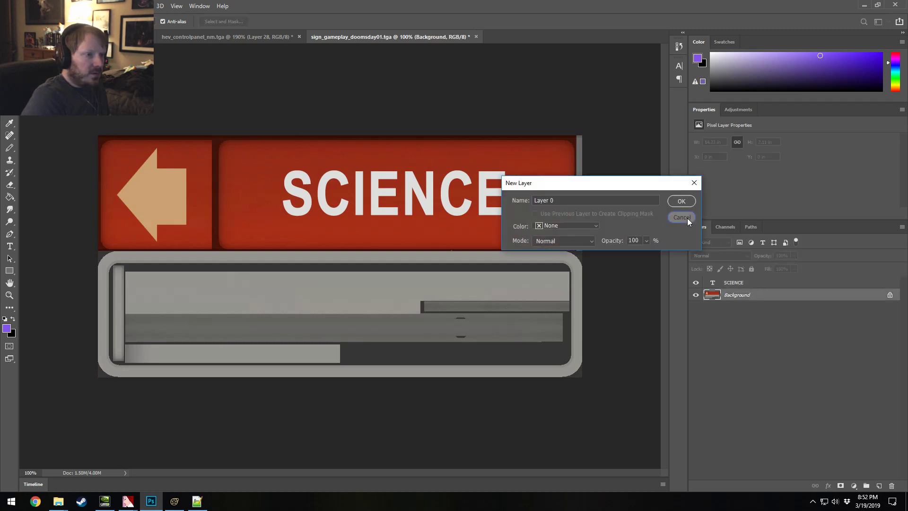
pyautogui.click(684, 219)
pyautogui.click(756, 284)
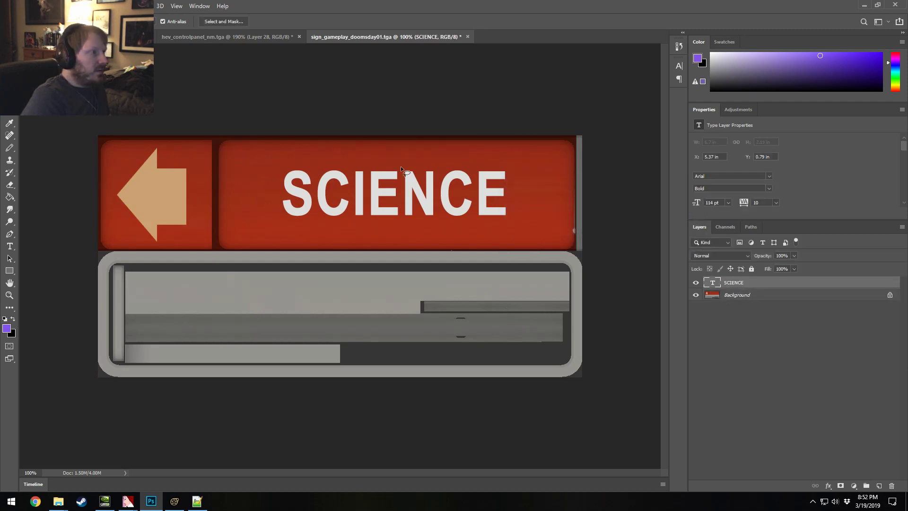
# Step: Recolor the SCIENCE text with the tan sampled from the arrow, color cda175
pyautogui.click(9, 246)
pyautogui.doubleClick(353, 195)
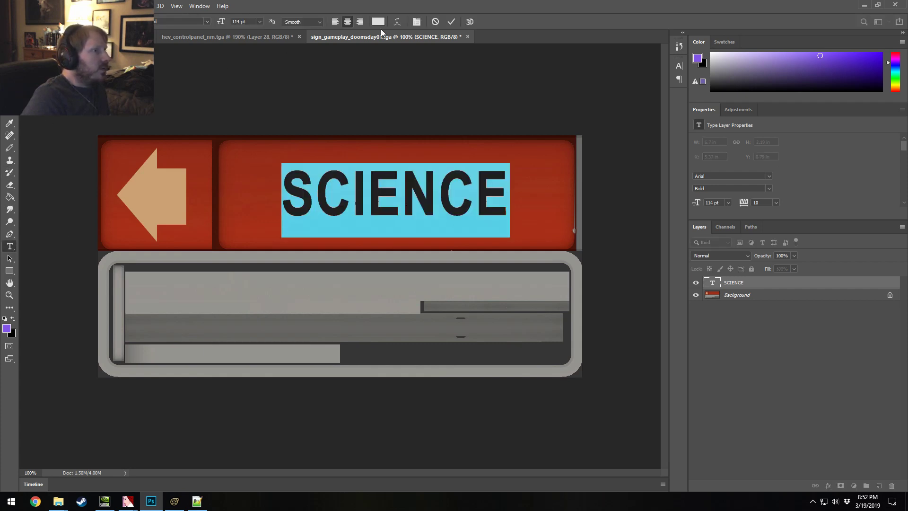
pyautogui.click(379, 21)
pyautogui.click(142, 197)
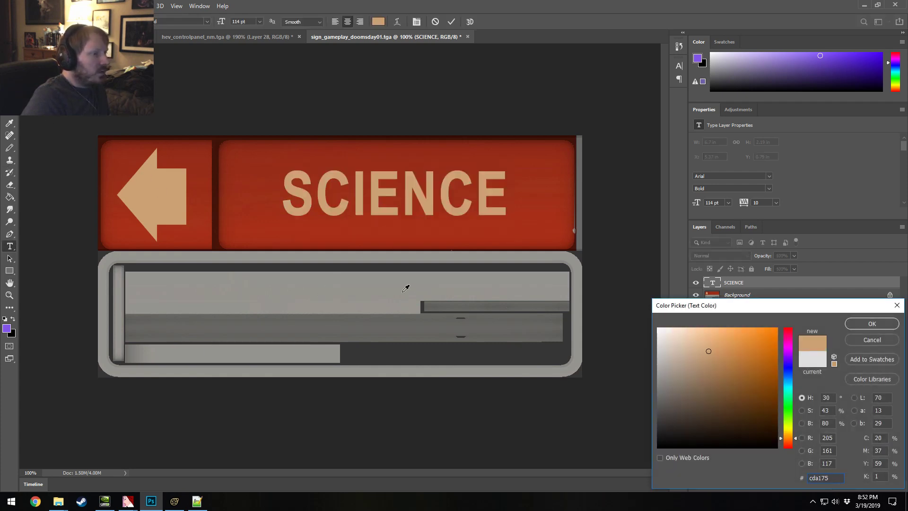
pyautogui.click(161, 207)
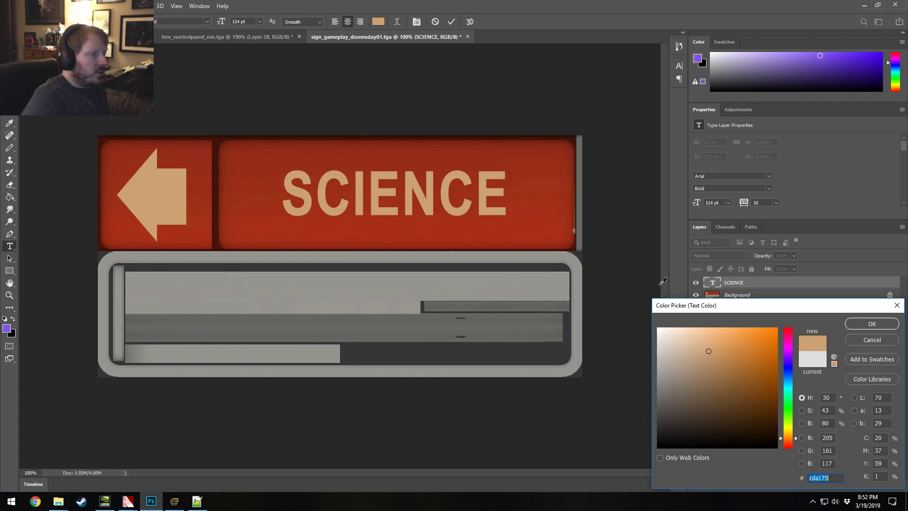
pyautogui.click(859, 324)
# Step: Save the sign as a Targa file, replacing sign_gameplay_doomsday01_science.tga with its alpha channel included
pyautogui.click(25, 6)
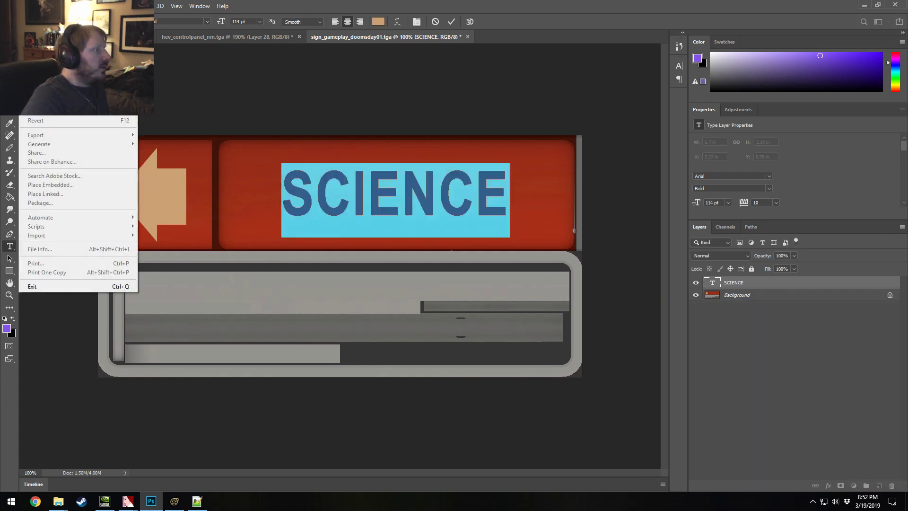
pyautogui.click(36, 104)
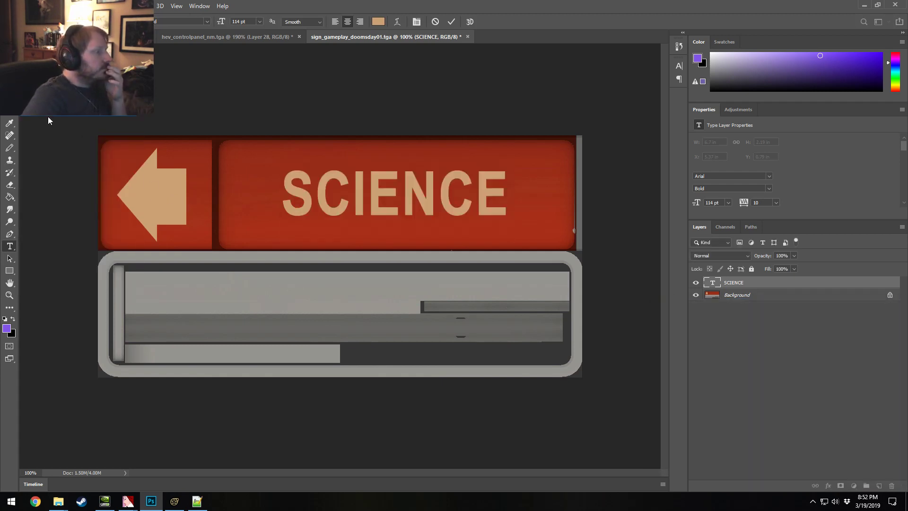
pyautogui.click(89, 393)
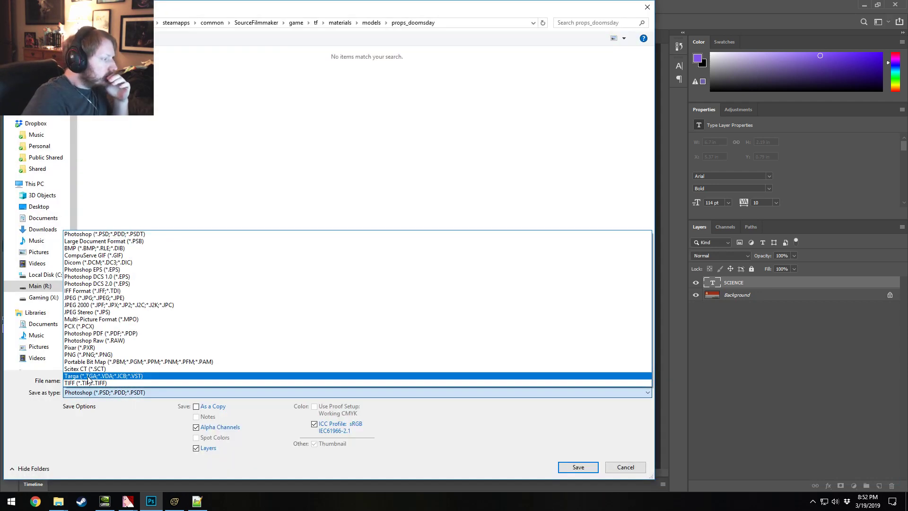
pyautogui.click(90, 379)
pyautogui.doubleClick(161, 71)
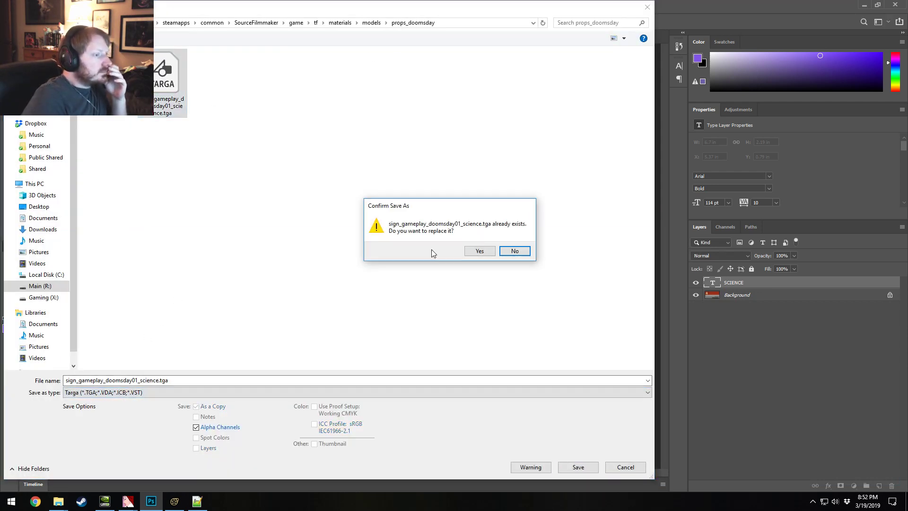
pyautogui.click(480, 252)
pyautogui.click(484, 164)
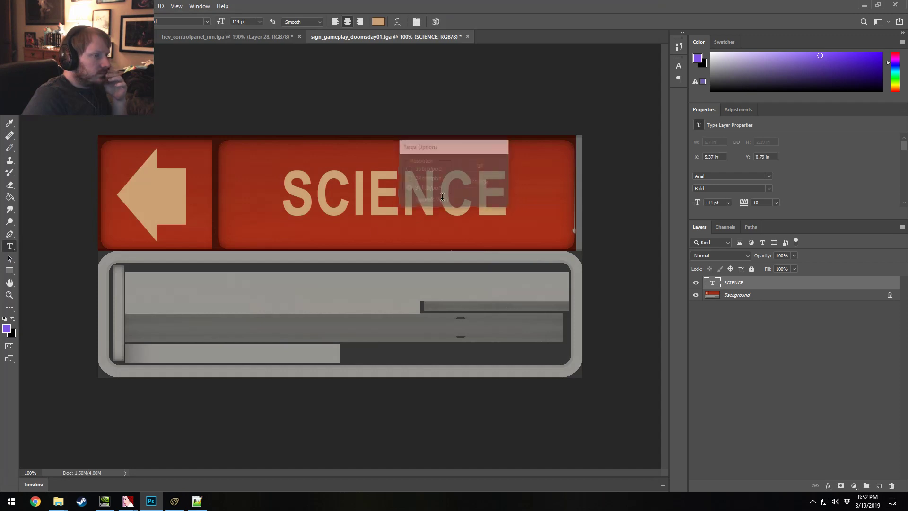
# Step: Switch to the VTF editor showing hev_controlpanel_blue.vtf and import sign_gameplay_doomsday01_science.tga with the default import options
pyautogui.click(175, 501)
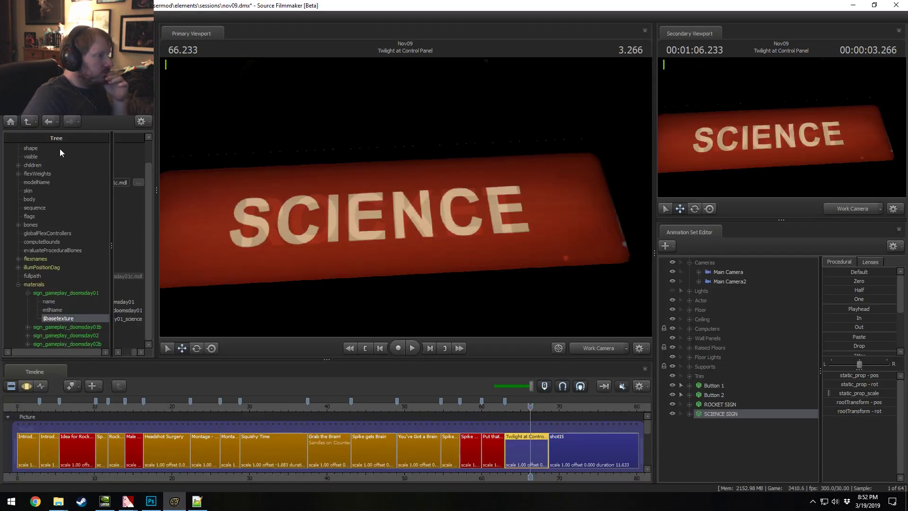
pyautogui.click(149, 507)
pyautogui.click(26, 6)
pyautogui.click(38, 111)
pyautogui.moveTo(128, 501)
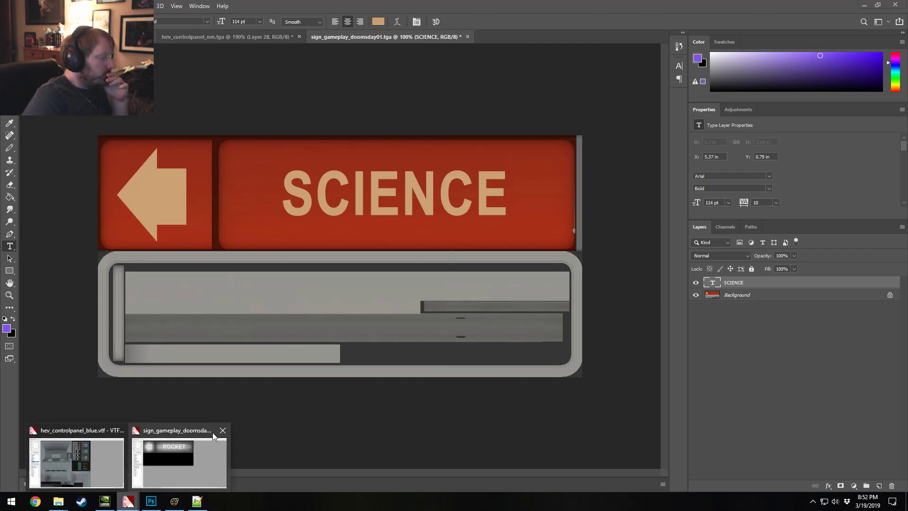
pyautogui.click(114, 449)
pyautogui.click(8, 15)
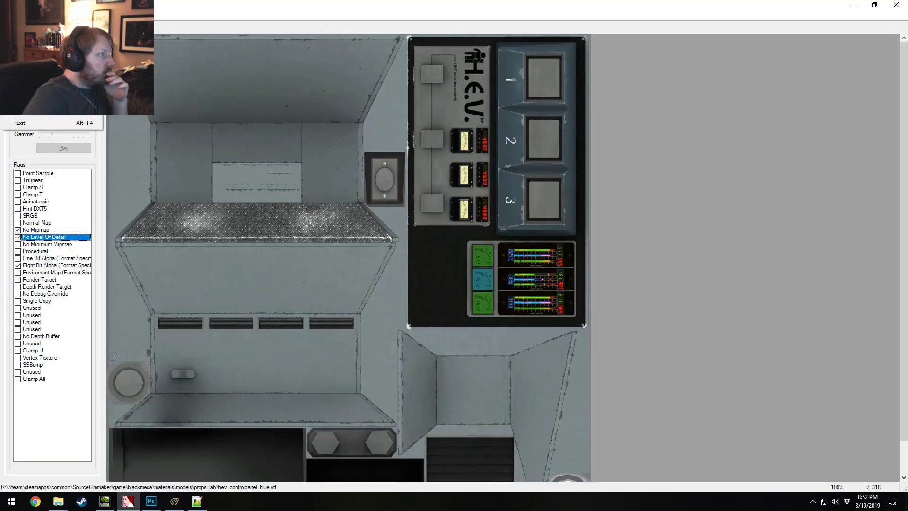
pyautogui.click(20, 74)
pyautogui.doubleClick(509, 239)
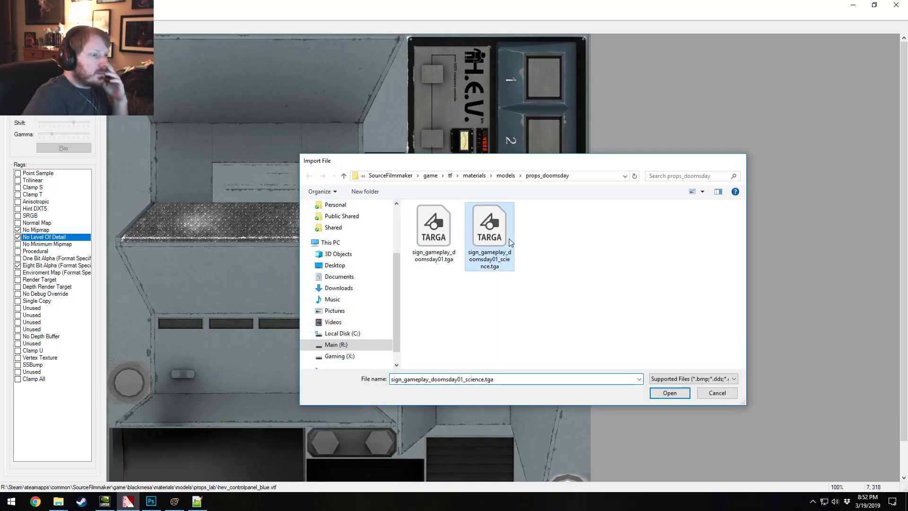
pyautogui.click(530, 343)
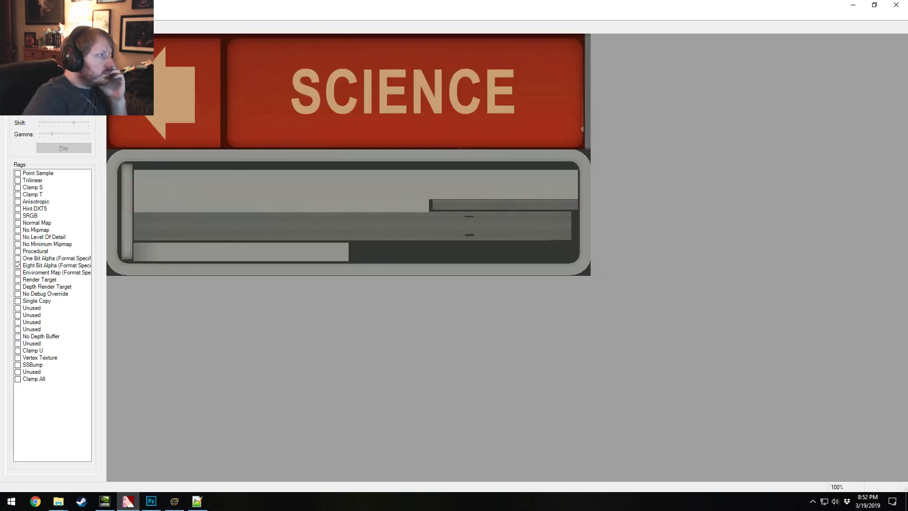
# Step: Inspect the imported sign's alpha channel and return to the color view
pyautogui.press('super+Down')
pyautogui.press('super+Up')
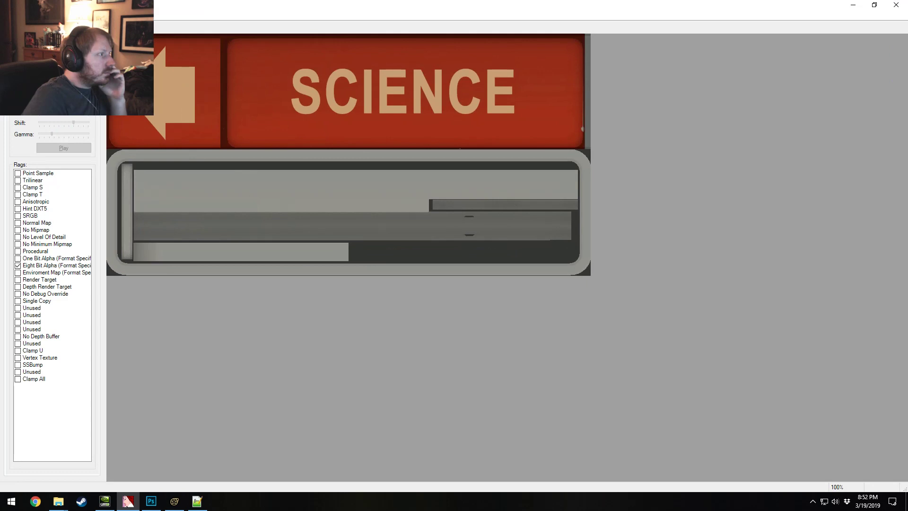
pyautogui.moveTo(67, 26)
pyautogui.click(132, 69)
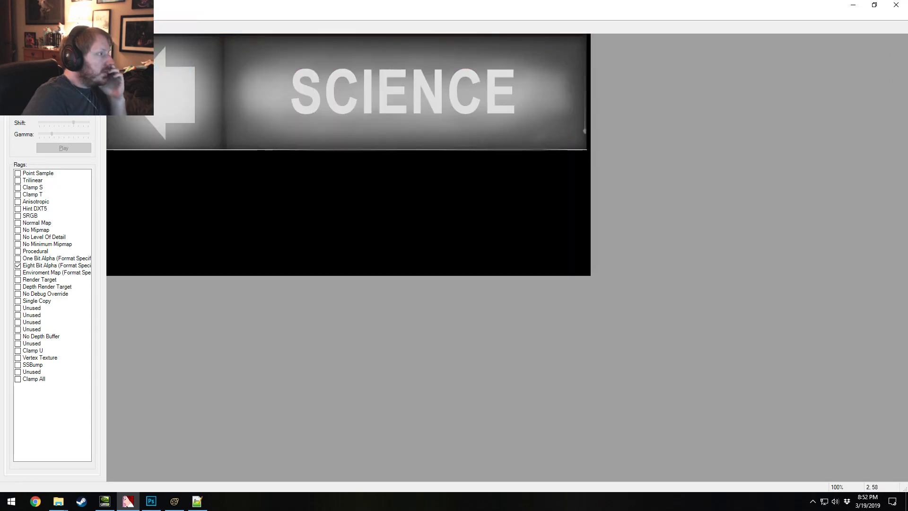
pyautogui.click(142, 26)
# Step: Enable the No Level Of Detail and No Mipmap flags and save the texture over sign_gameplay_doomsday01_science.vtf in props_doomsday
pyautogui.click(18, 237)
pyautogui.click(18, 230)
pyautogui.click(10, 15)
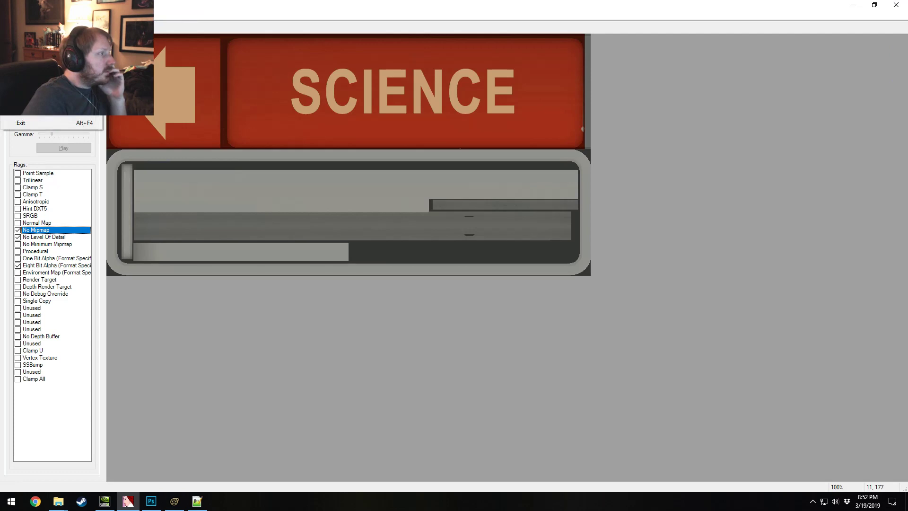
pyautogui.click(21, 60)
pyautogui.scroll(-4, 456, 283)
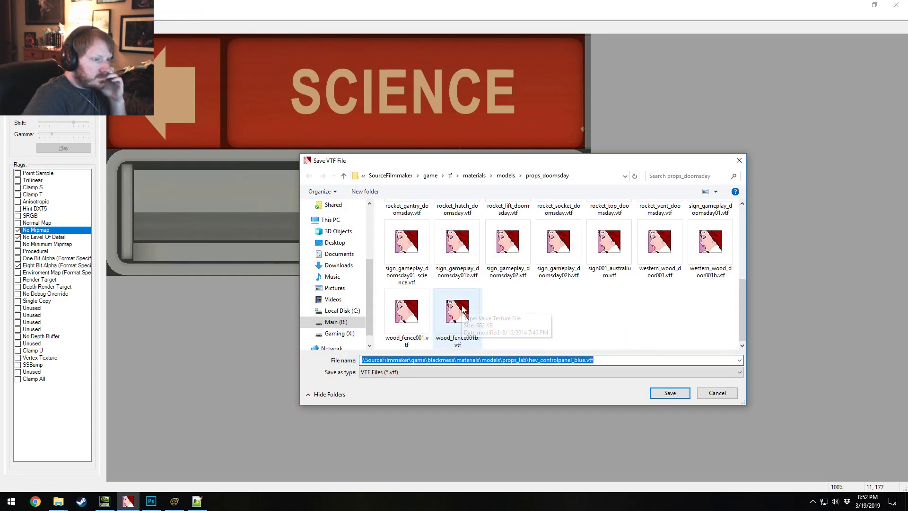
pyautogui.scroll(1, 494, 313)
pyautogui.scroll(1, 495, 314)
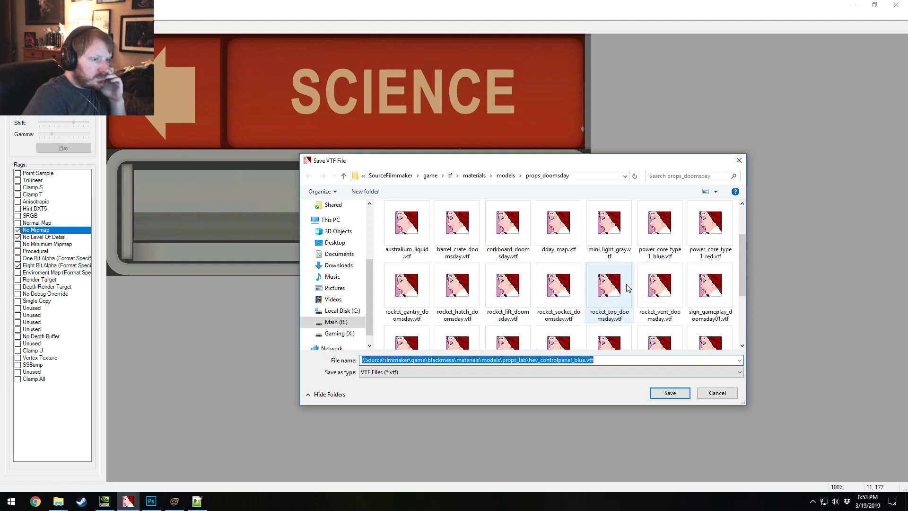
pyautogui.scroll(-1, 559, 293)
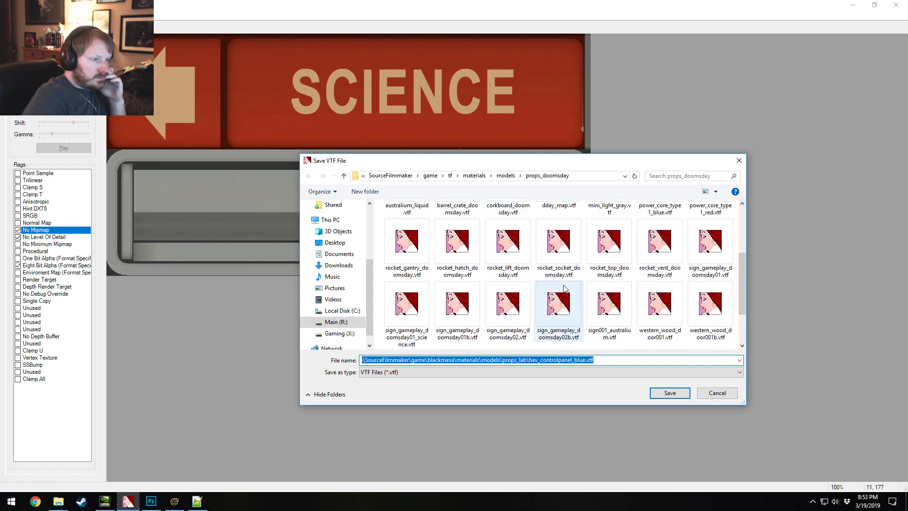
pyautogui.click(417, 310)
pyautogui.click(670, 393)
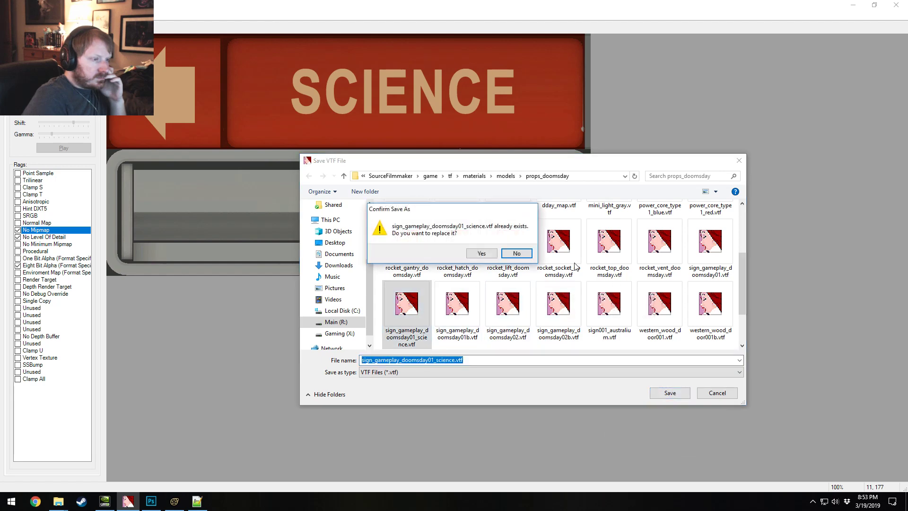
pyautogui.click(487, 254)
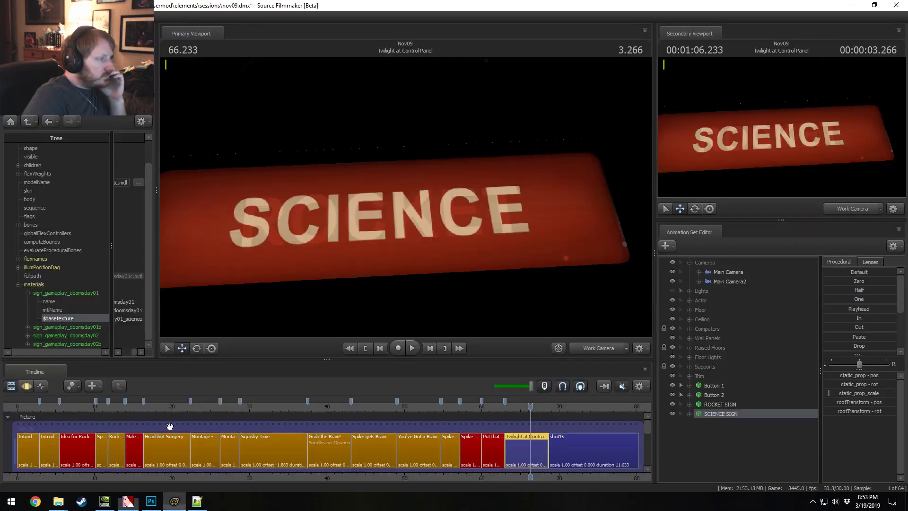
# Step: Switch to Source Filmmaker and save the nov09 session
pyautogui.click(174, 501)
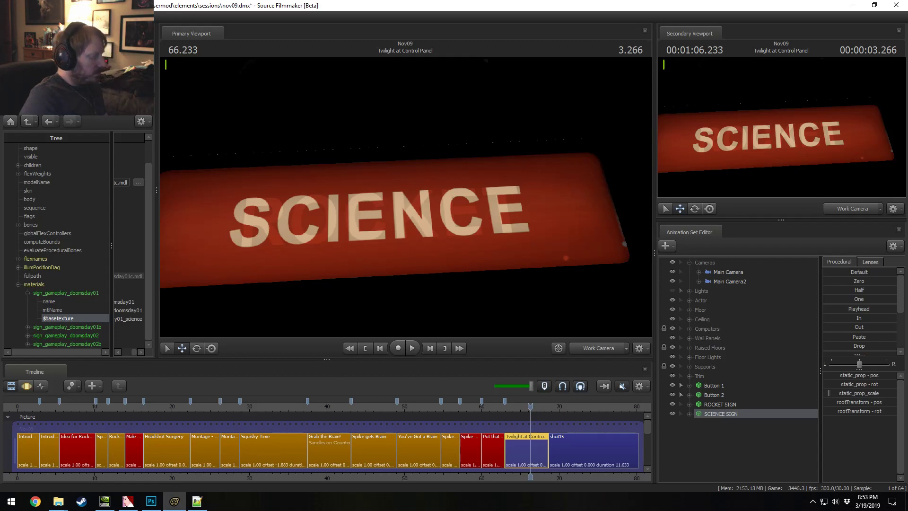
pyautogui.hotkey('ctrl', 's')
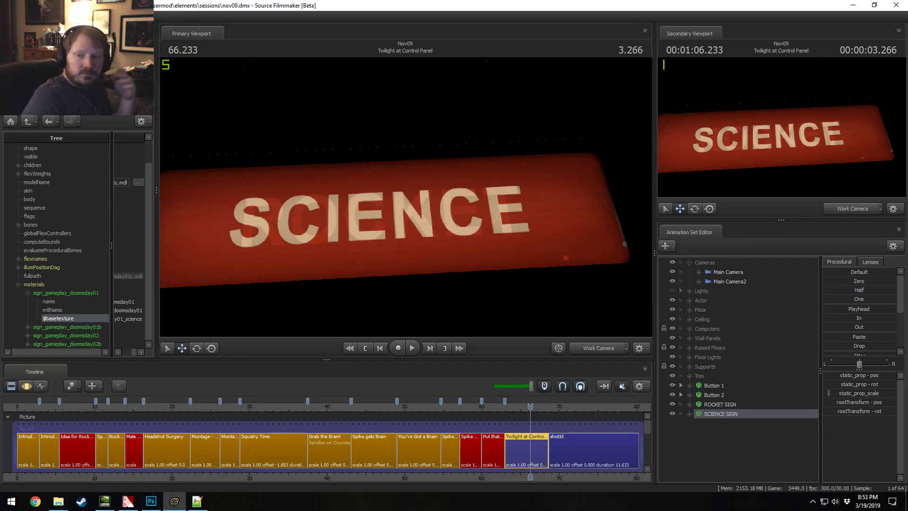
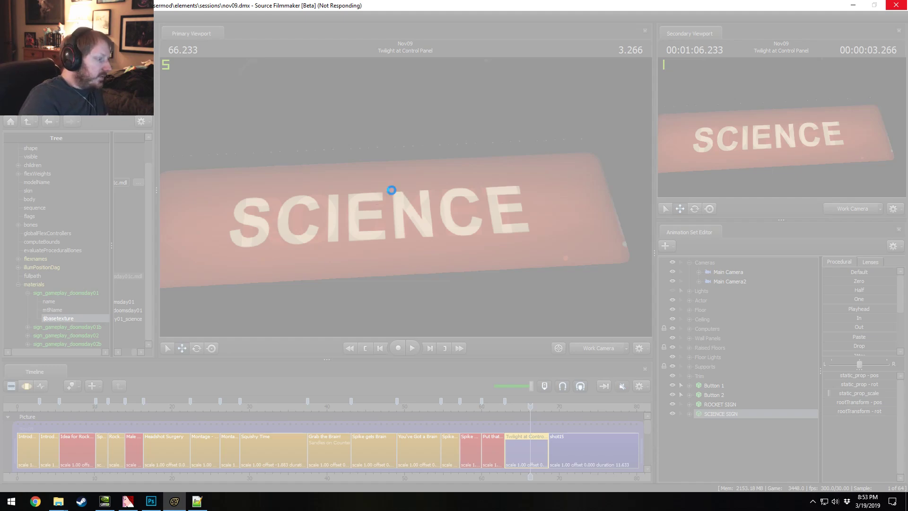
# Step: Close the NVIDIA Control Panel and the VTF editor holding the SCIENCE texture
pyautogui.click(104, 501)
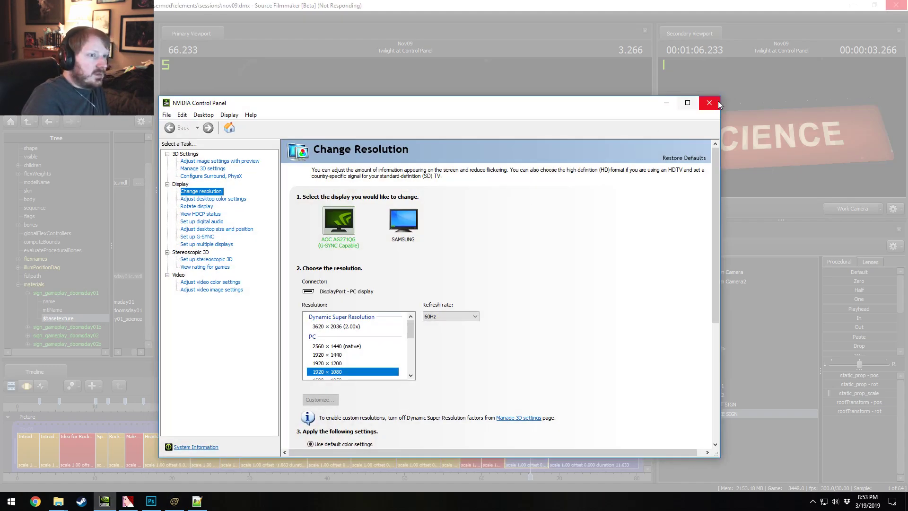
pyautogui.click(718, 102)
pyautogui.click(104, 501)
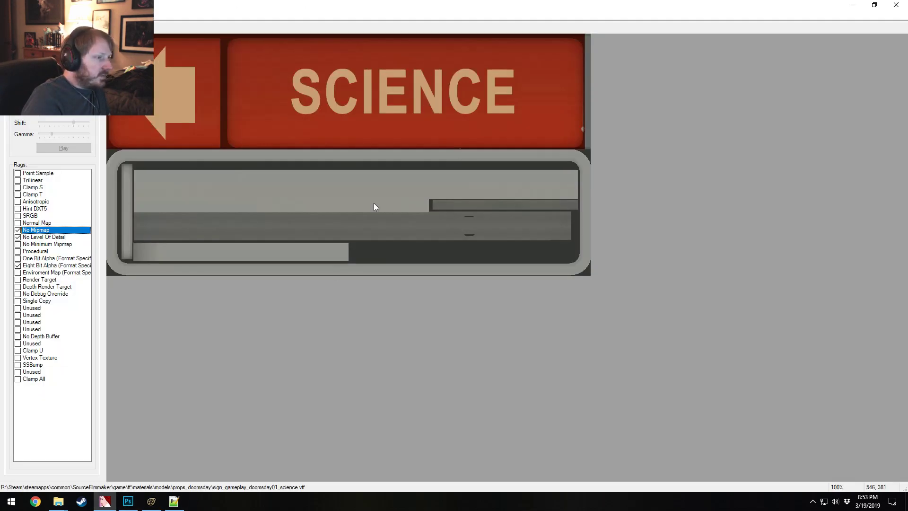
pyautogui.click(896, 5)
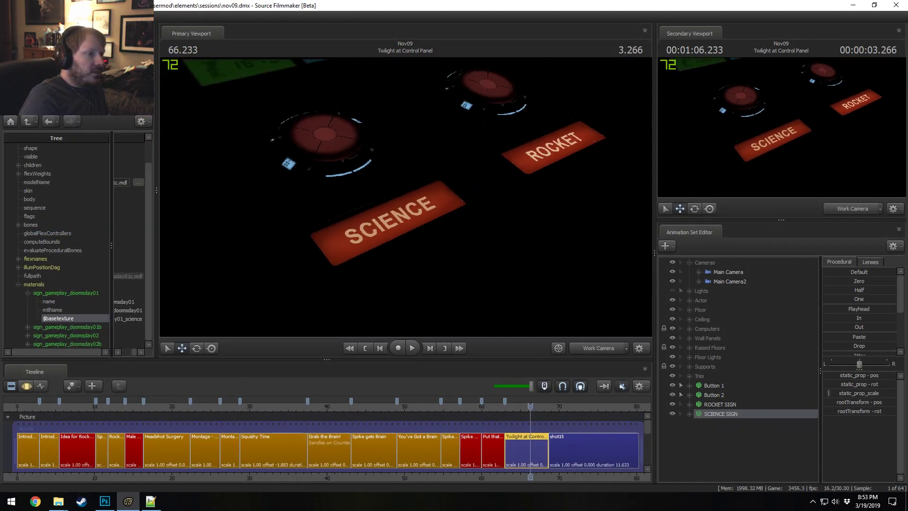
# Step: Disable lighting in the primary viewport to show the control panel with its two buttons and signs fully lit
pyautogui.rightClick(375, 226)
pyautogui.click(405, 197)
pyautogui.rightClick(419, 194)
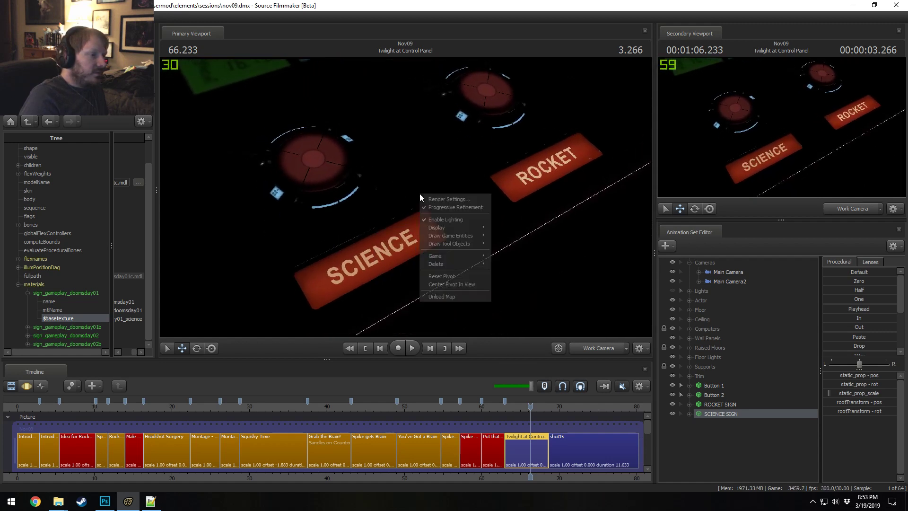
pyautogui.click(436, 220)
pyautogui.moveTo(436, 215); pyautogui.dragTo(417, 201)
pyautogui.press('s')
pyautogui.press('d')
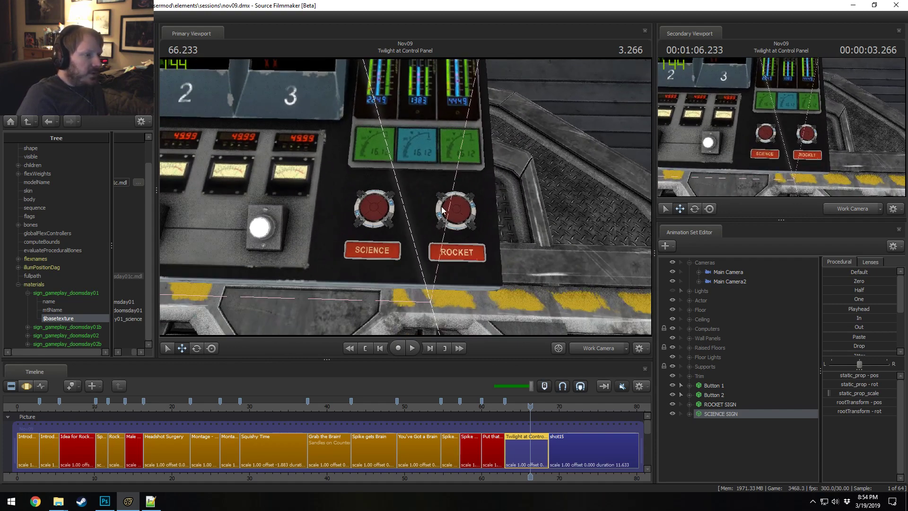
# Step: Select both buttons and both signs in the Motion Editor and shift them together slightly toward the gauges along the green axis
pyautogui.click(718, 386)
pyautogui.keyDown('shift'); pyautogui.click(712, 413); pyautogui.keyUp('shift')
pyautogui.press('F3')
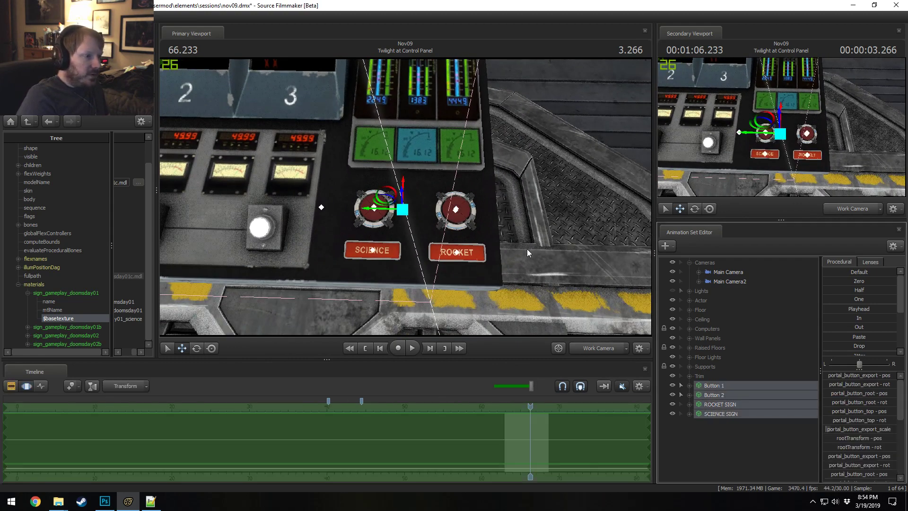
pyautogui.keyDown('alt'); pyautogui.moveTo(527, 246); pyautogui.dragTo(520, 256); pyautogui.keyUp('alt')
pyautogui.moveTo(367, 212); pyautogui.dragTo(361, 212)
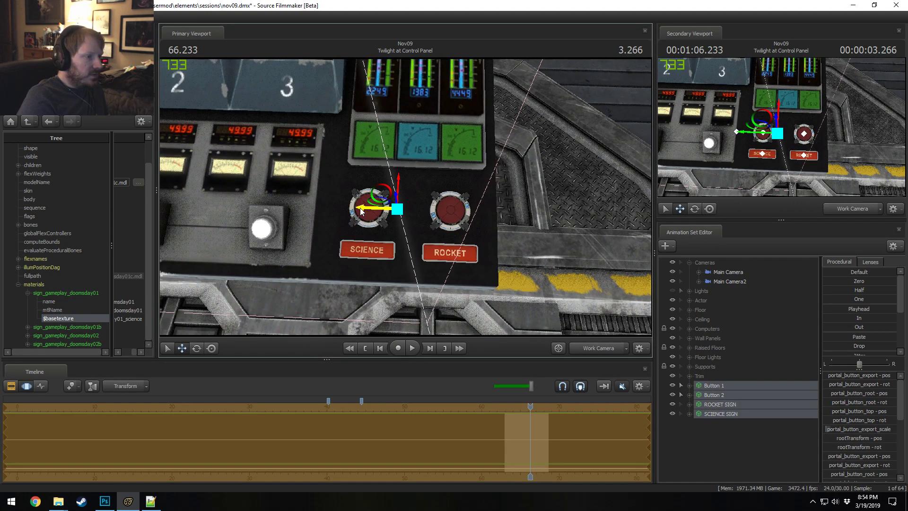
# Step: Nudge the SCIENCE sign and its button slightly farther from the ROCKET pair along the green axis
pyautogui.click(727, 413)
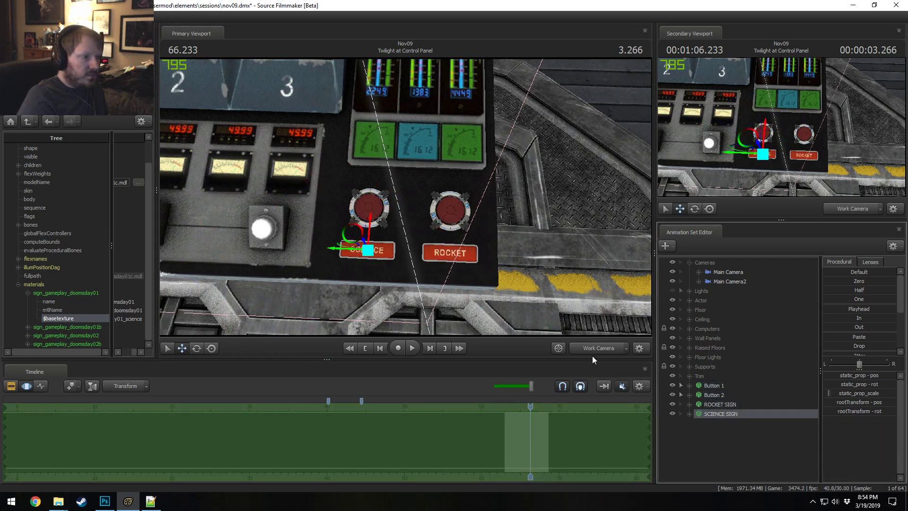
pyautogui.moveTo(331, 251); pyautogui.dragTo(327, 251)
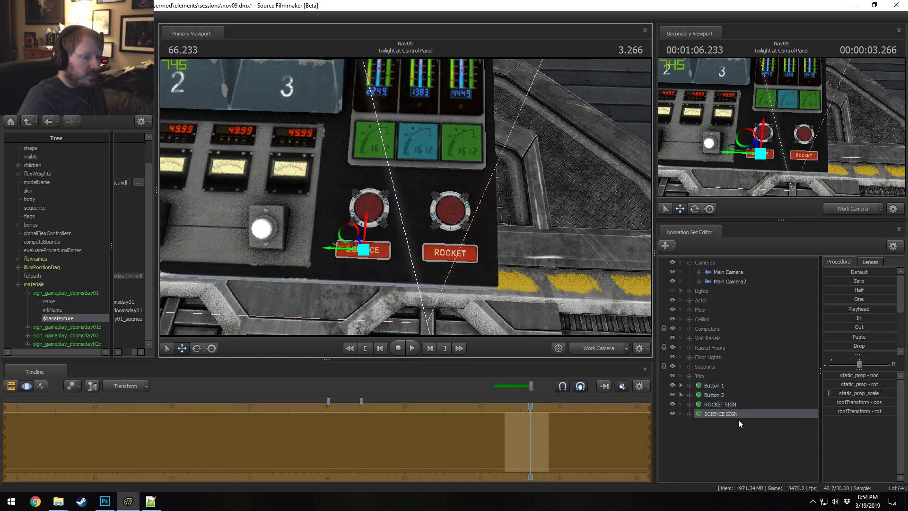
pyautogui.keyDown('ctrl'); pyautogui.click(714, 395); pyautogui.keyUp('ctrl')
pyautogui.moveTo(300, 205); pyautogui.dragTo(294, 205)
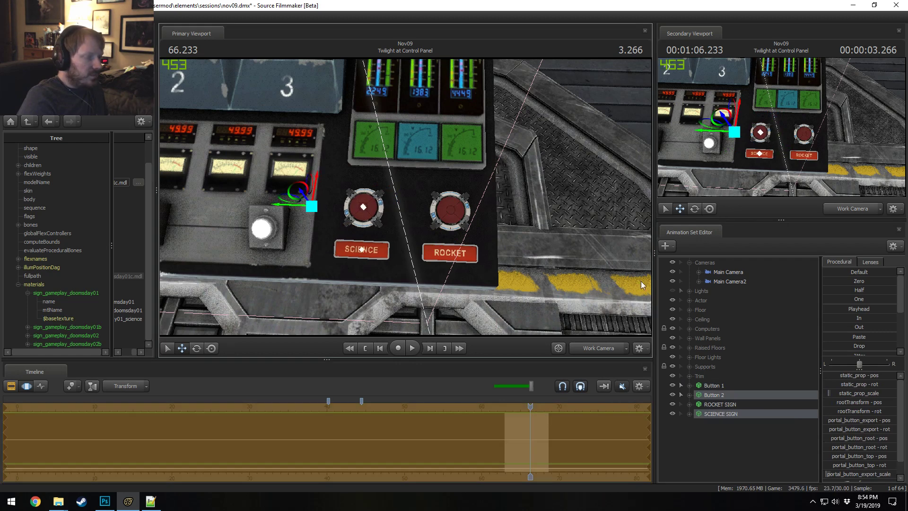
# Step: Rename the Button 1 animation set as Rocket Button
pyautogui.click(719, 385)
pyautogui.rightClick(720, 385)
pyautogui.click(736, 244)
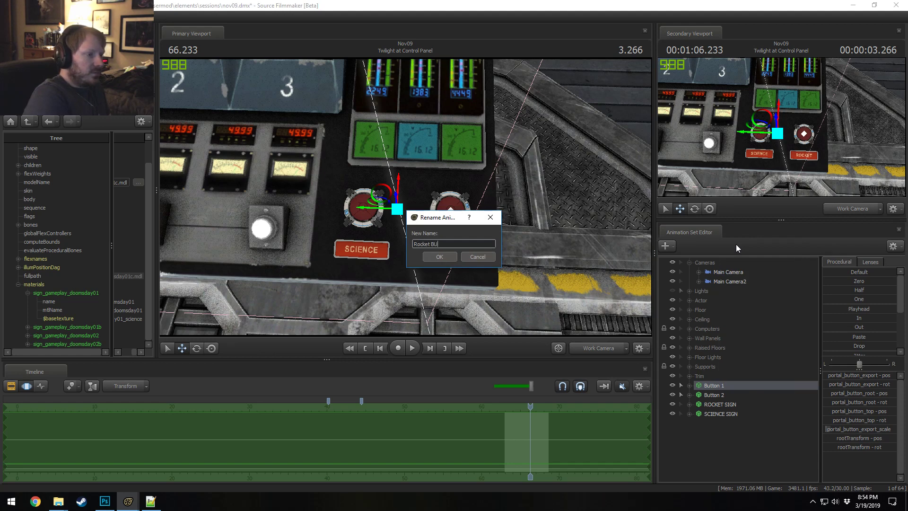
pyautogui.write('Rocket Button')
pyautogui.press('Return')
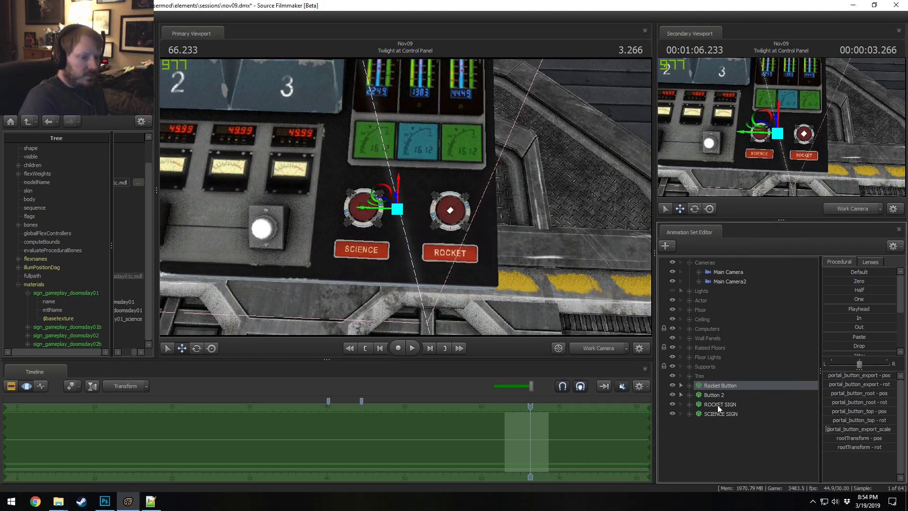
# Step: Rename the ROCKET sign's button animation set as Button (Rocket)
pyautogui.click(732, 403)
pyautogui.rightClick(732, 404)
pyautogui.click(719, 385)
pyautogui.rightClick(716, 385)
pyautogui.click(741, 247)
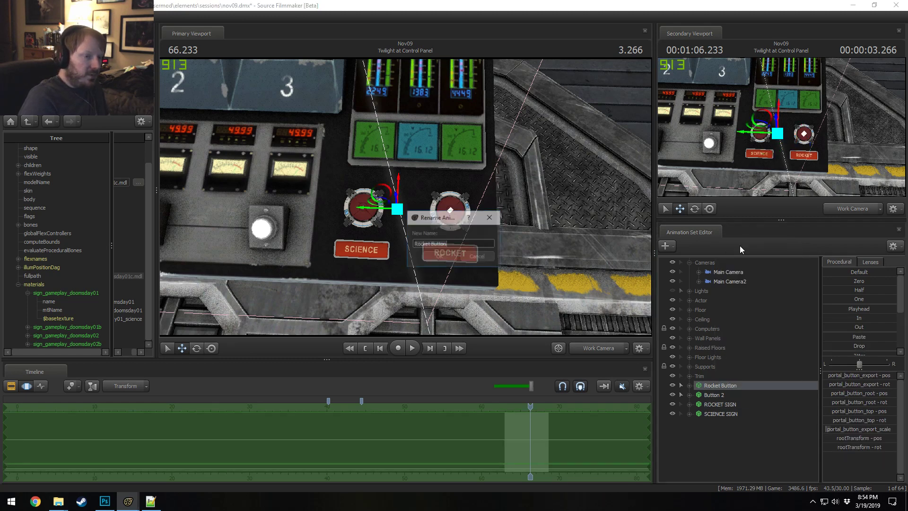
pyautogui.write('Button (Rocket)')
pyautogui.press('Return')
# Step: Rename the Button 2 animation set as Button (Science)
pyautogui.rightClick(725, 393)
pyautogui.click(753, 252)
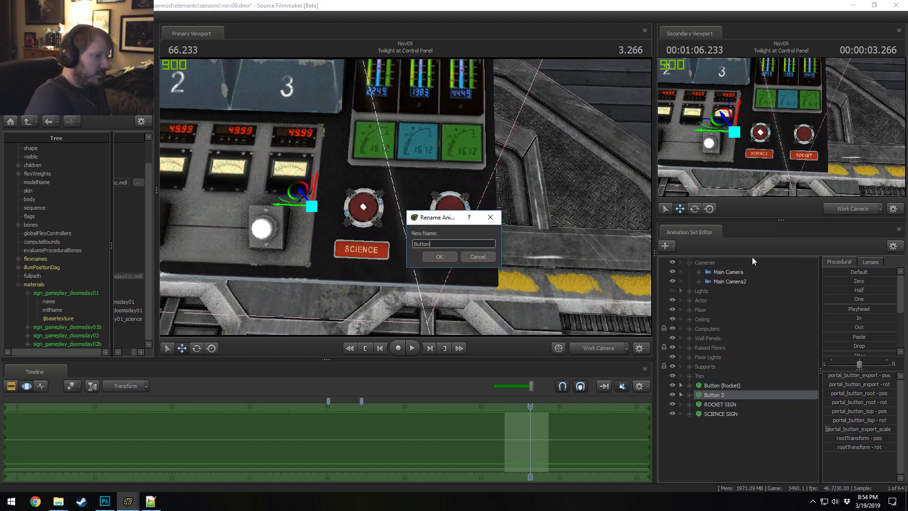
pyautogui.write('Button (Science)')
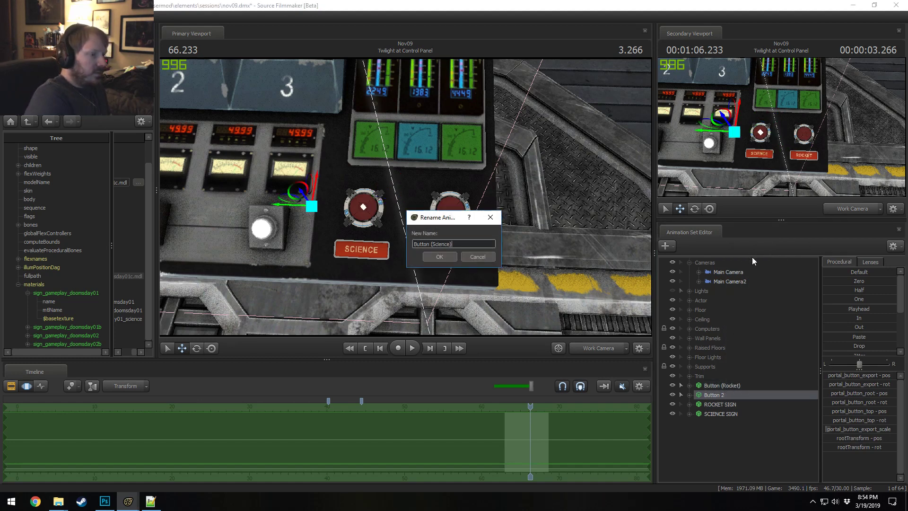
pyautogui.press('Return')
# Step: Rename the ROCKET SIGN animation set as Sign (Rocket)
pyautogui.rightClick(728, 405)
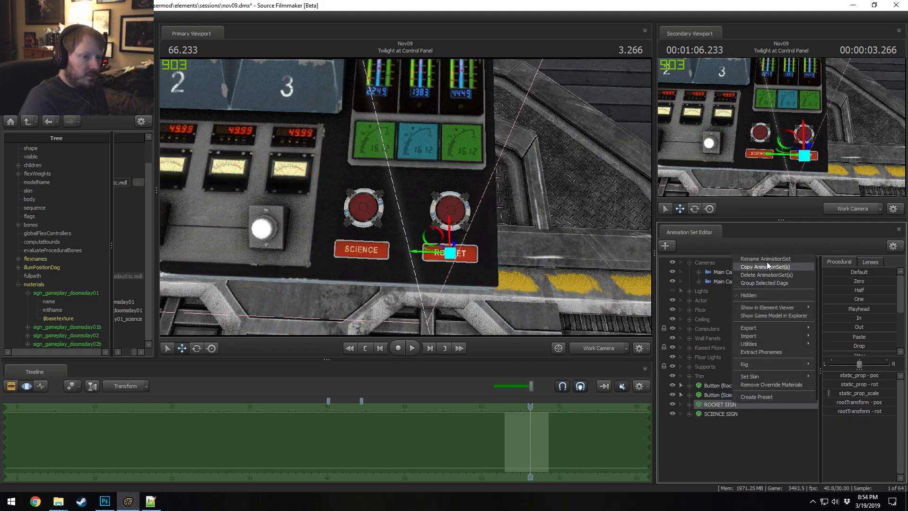
pyautogui.click(765, 254)
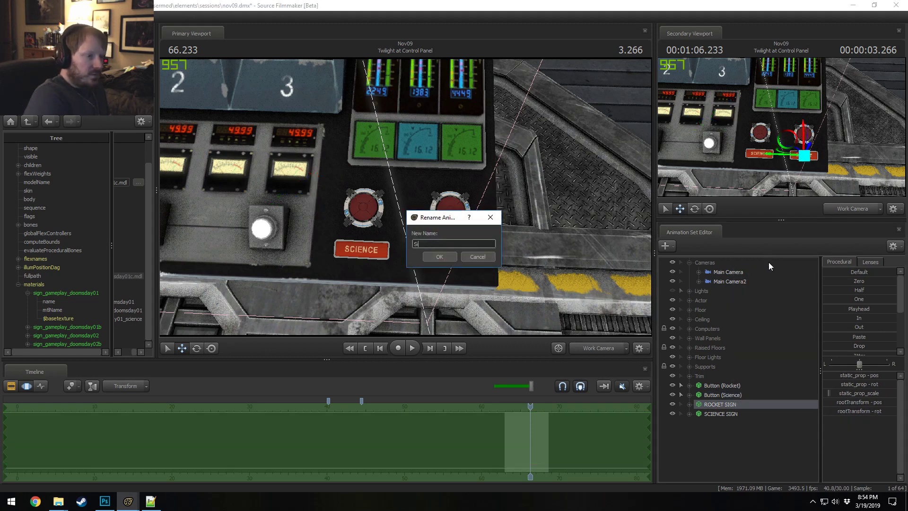
pyautogui.write('Sign (Rocket)')
pyautogui.press('Return')
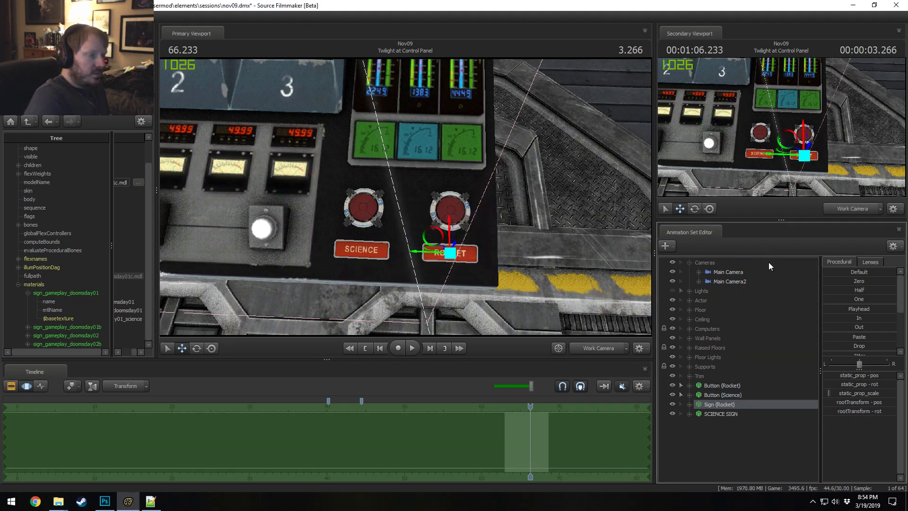
# Step: Rename the SCIENCE SIGN animation set as Sign (Science)
pyautogui.rightClick(722, 414)
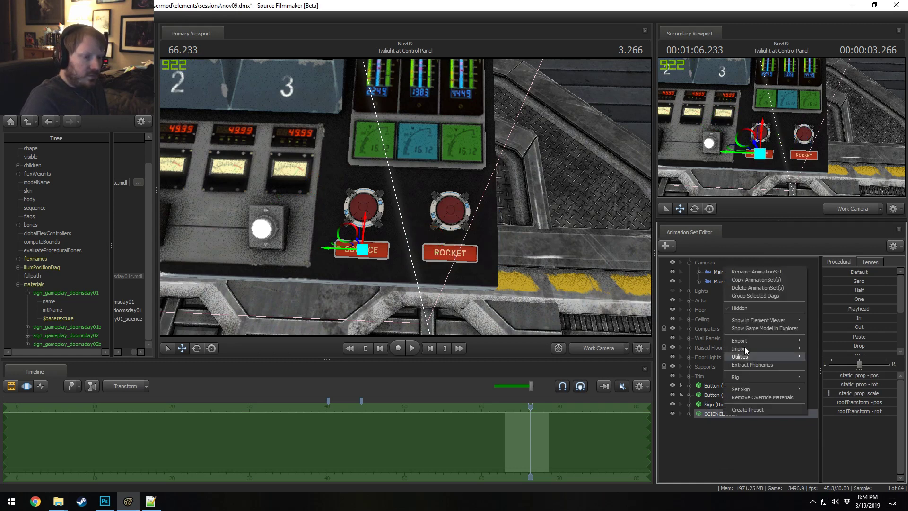
pyautogui.click(740, 270)
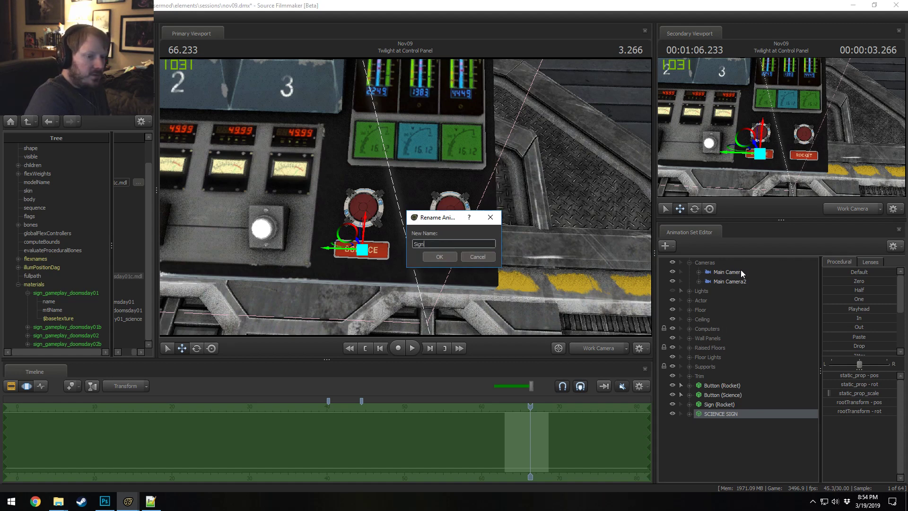
pyautogui.write('Sign (Science)')
pyautogui.press('Return')
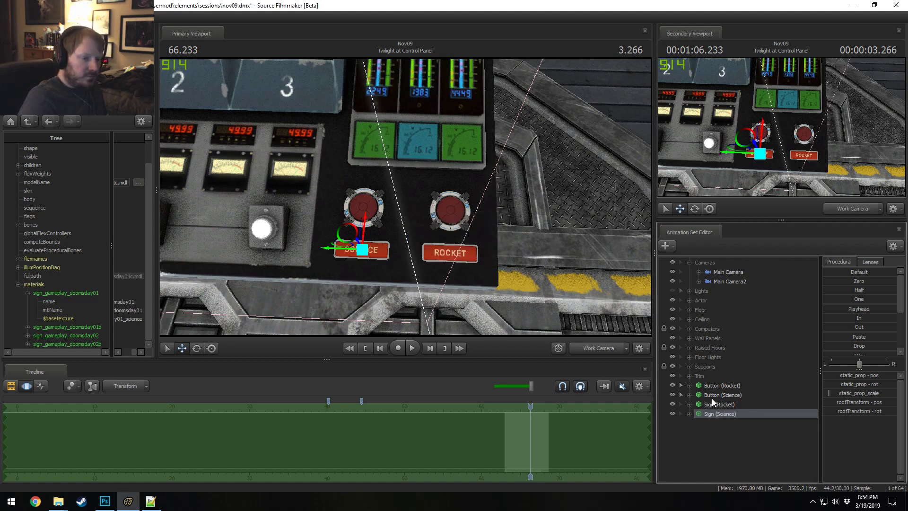
# Step: Examine the two buttons and two signs on the control panel from a lower angle and select all four animation sets
pyautogui.keyDown('shift'); pyautogui.click(726, 385); pyautogui.keyUp('shift')
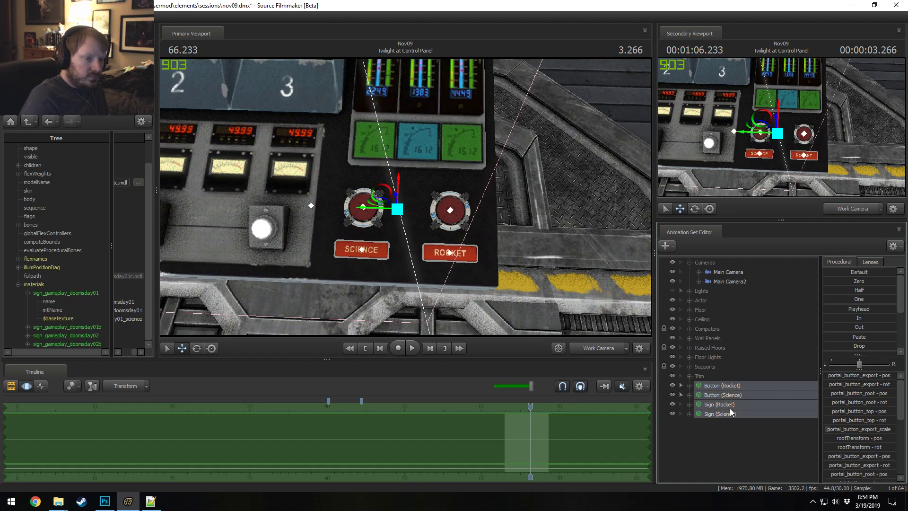
pyautogui.click(727, 428)
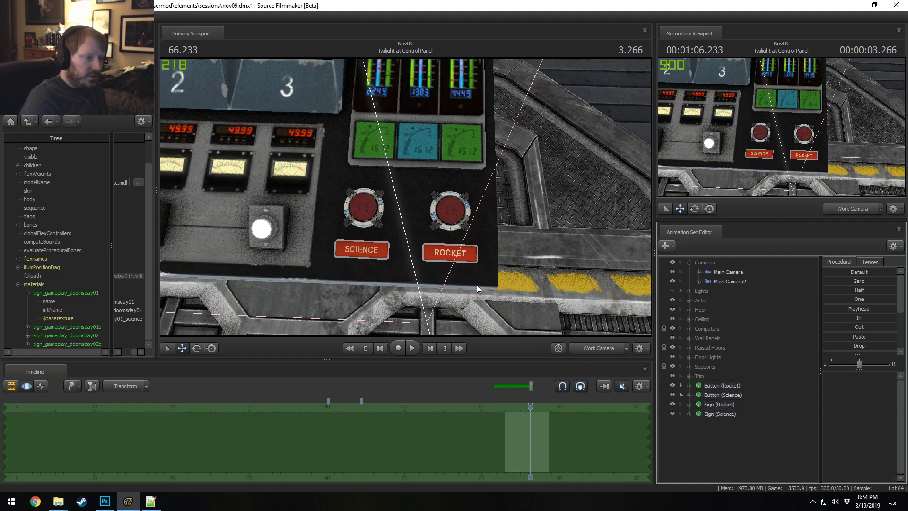
pyautogui.moveTo(499, 213); pyautogui.dragTo(534, 213)
pyautogui.moveTo(428, 184); pyautogui.dragTo(470, 257)
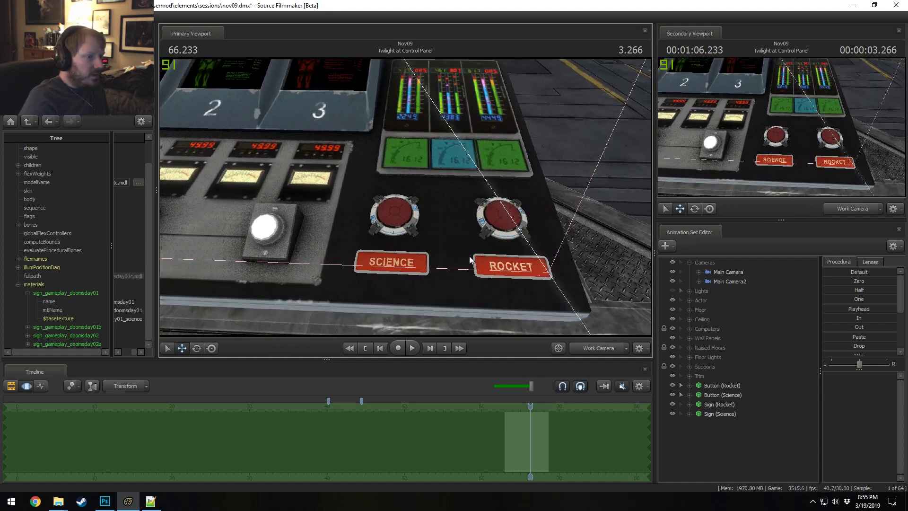
pyautogui.click(738, 395)
pyautogui.click(726, 387)
pyautogui.keyDown('shift'); pyautogui.click(720, 413); pyautogui.keyUp('shift')
pyautogui.moveTo(425, 219); pyautogui.dragTo(465, 205)
# Step: Re-enable lighting in the primary viewport and unhide the Lights group
pyautogui.press('s')
pyautogui.press('F2')
pyautogui.press('F3')
pyautogui.rightClick(465, 204)
pyautogui.click(483, 227)
pyautogui.press('F2')
pyautogui.press('F3')
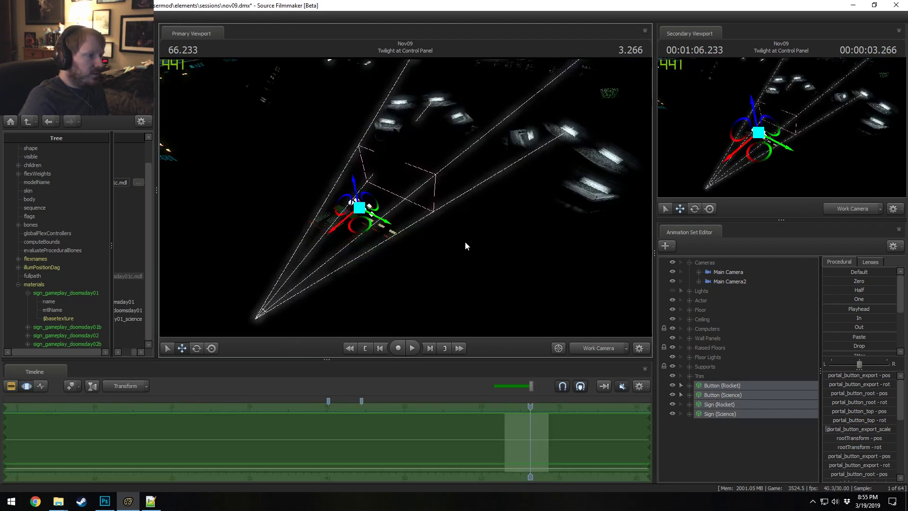
pyautogui.click(672, 290)
pyautogui.moveTo(406, 197)
pyautogui.mouseDown()
pyautogui.moveTo(416, 161)
pyautogui.moveTo(435, 156)
pyautogui.moveTo(468, 170)
pyautogui.moveTo(515, 213)
pyautogui.moveTo(449, 175)
pyautogui.moveTo(405, 197)
pyautogui.mouseUp()
pyautogui.press('F2')
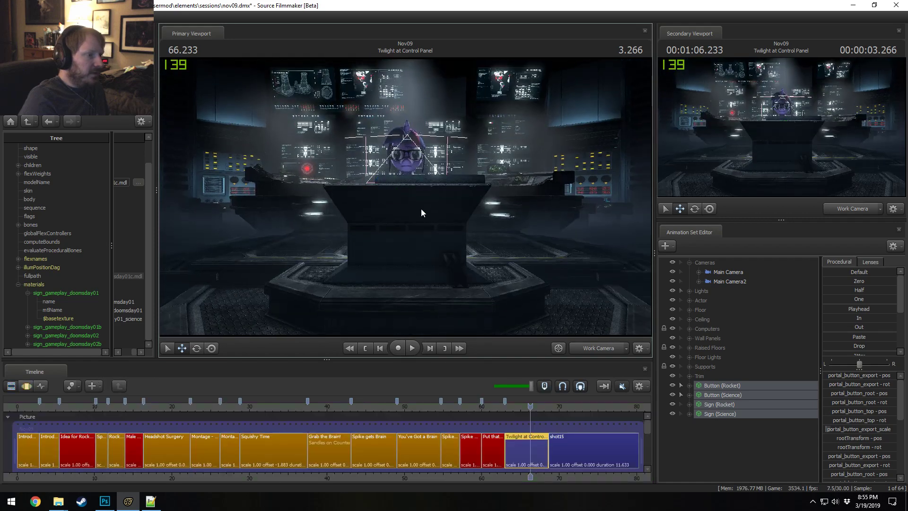
pyautogui.press('F3')
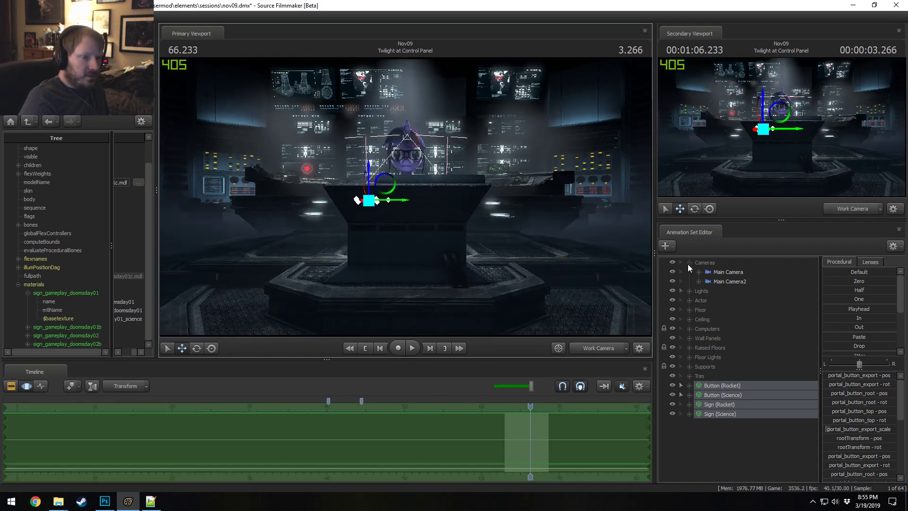
# Step: Show the scene through Main Camera in the primary viewport
pyautogui.click(729, 282)
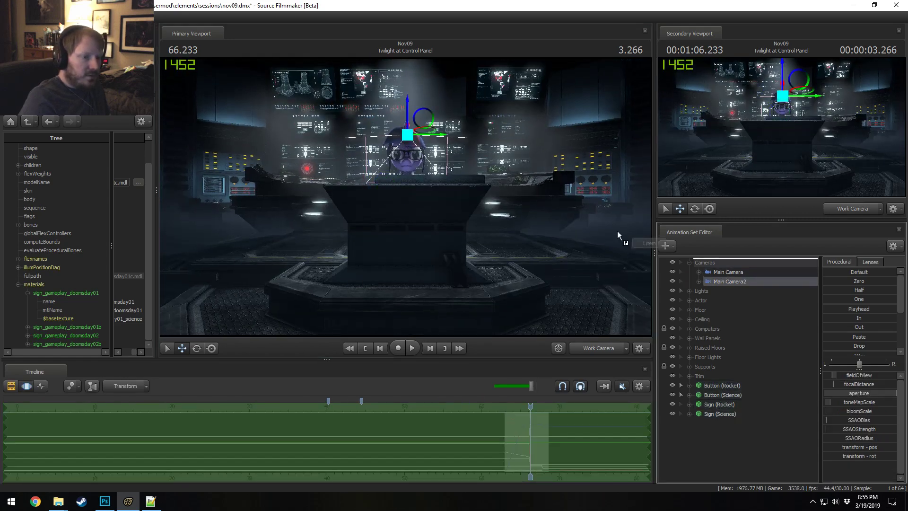
pyautogui.press('F2')
pyautogui.moveTo(739, 273); pyautogui.dragTo(418, 303)
pyautogui.press('F3')
pyautogui.press('F2')
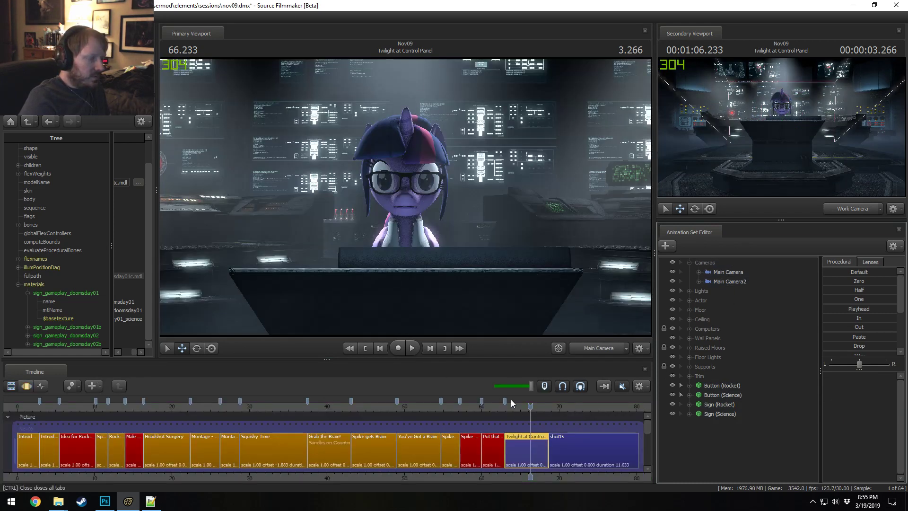
# Step: Play back the Twilight at Control Panel shot from its beginning with sound to review the camera move and timing
pyautogui.moveTo(512, 408); pyautogui.dragTo(503, 408)
pyautogui.scroll(3, 527, 478)
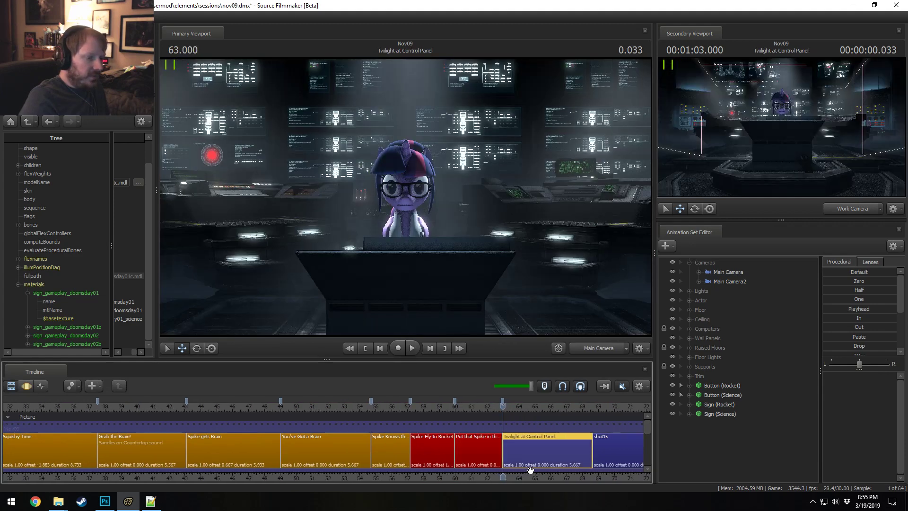
pyautogui.moveTo(527, 479); pyautogui.dragTo(366, 417, button='middle')
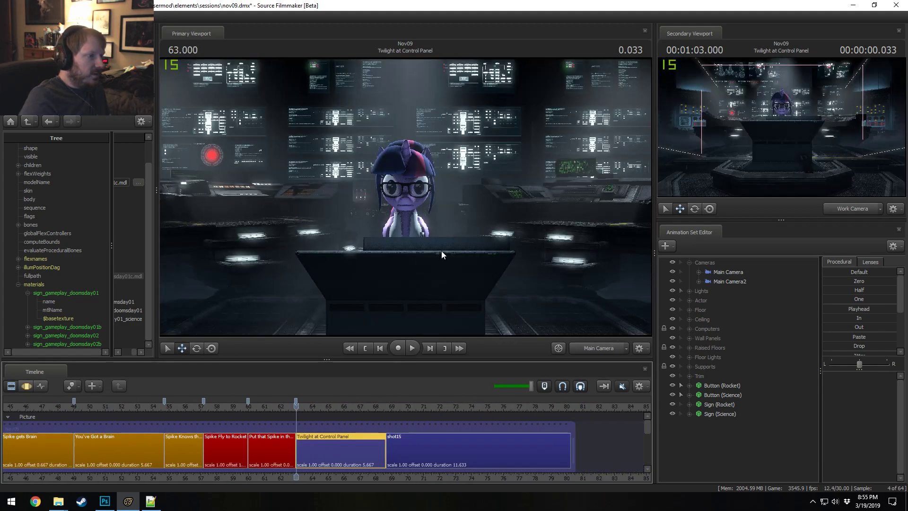
pyautogui.press('F3')
pyautogui.press('space')
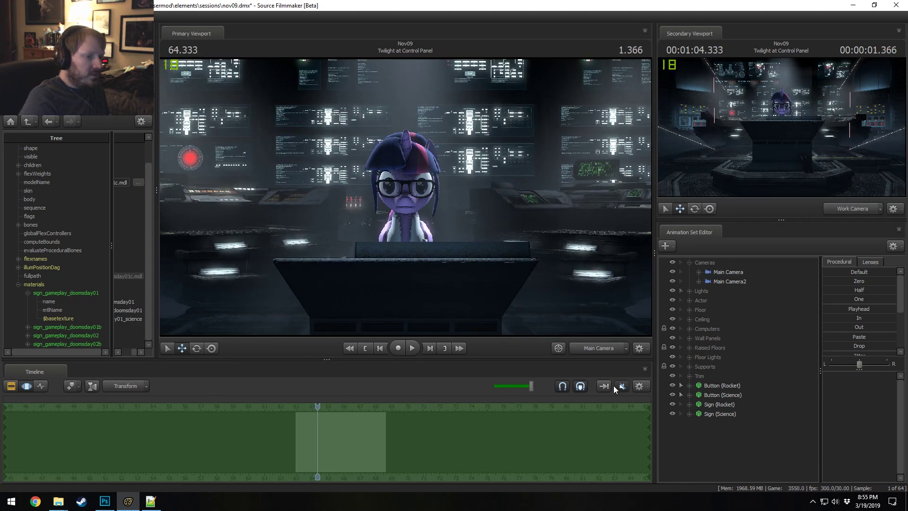
pyautogui.moveTo(329, 418); pyautogui.dragTo(306, 426)
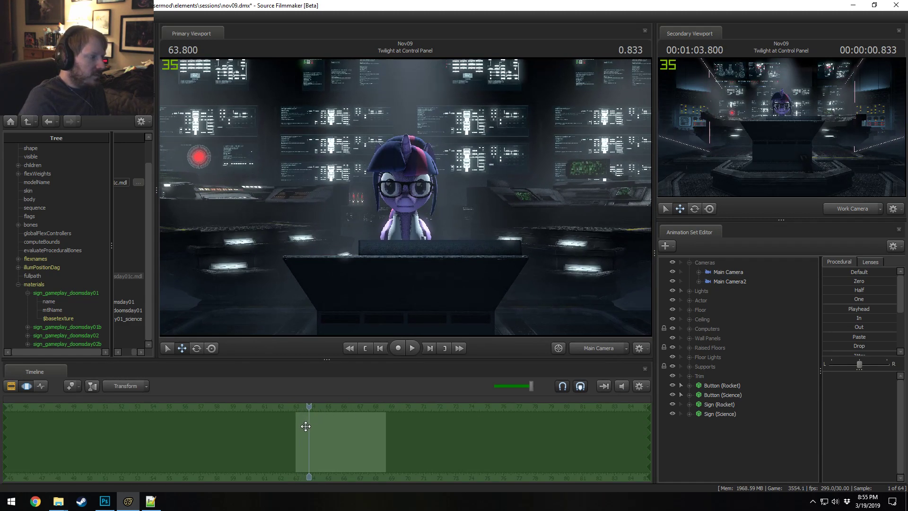
pyautogui.press('space')
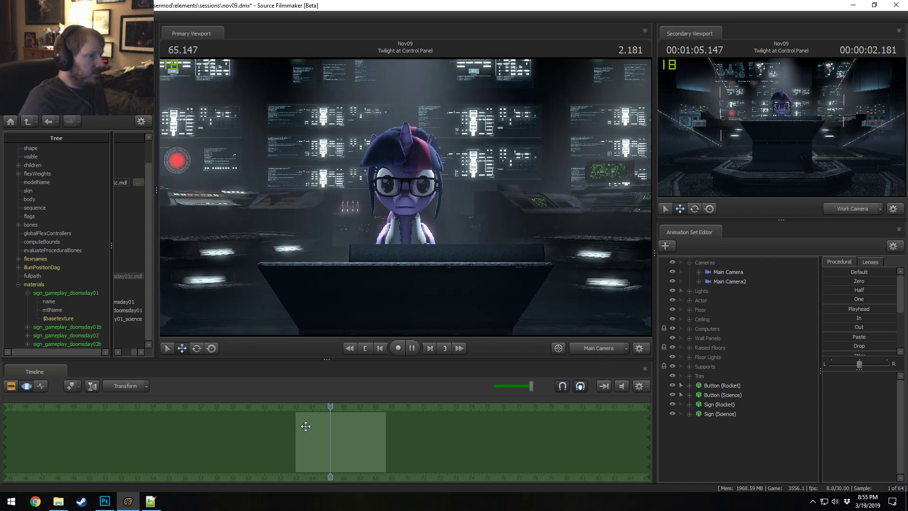
pyautogui.press('space')
pyautogui.press('F2')
pyautogui.click(298, 407)
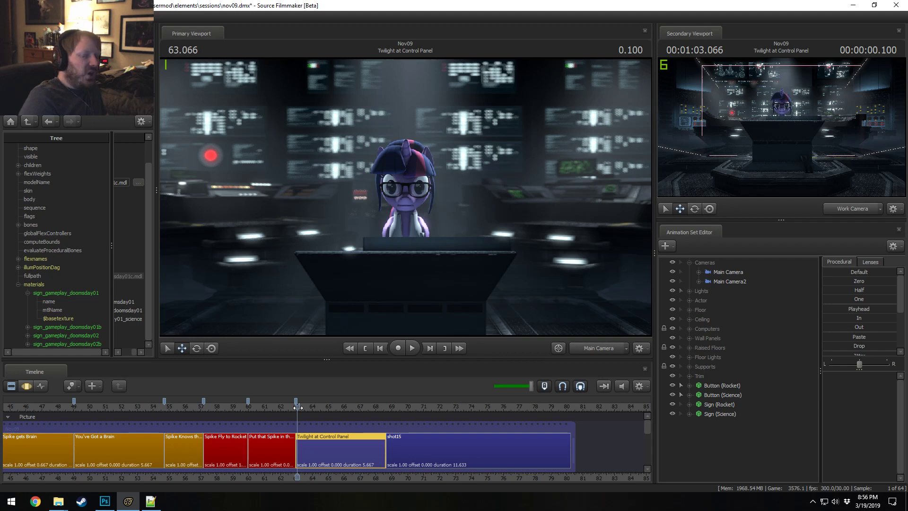
pyautogui.press('space')
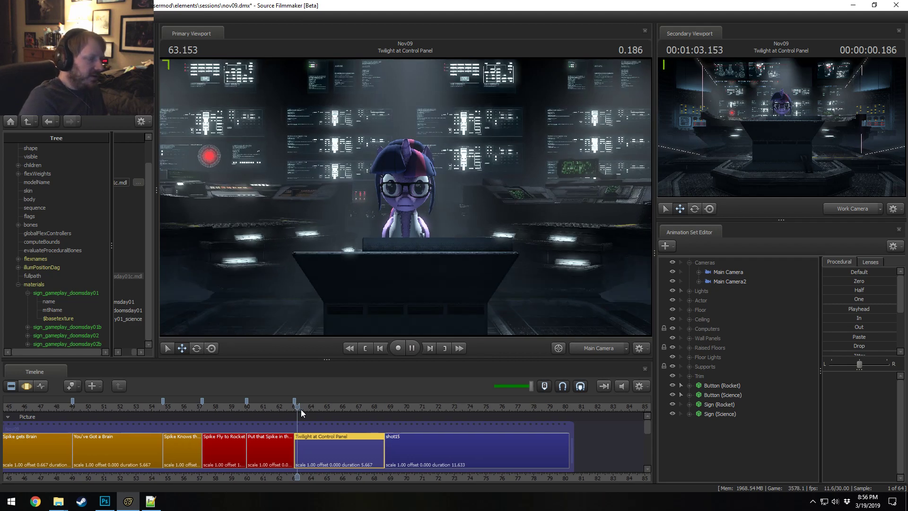
pyautogui.press('space')
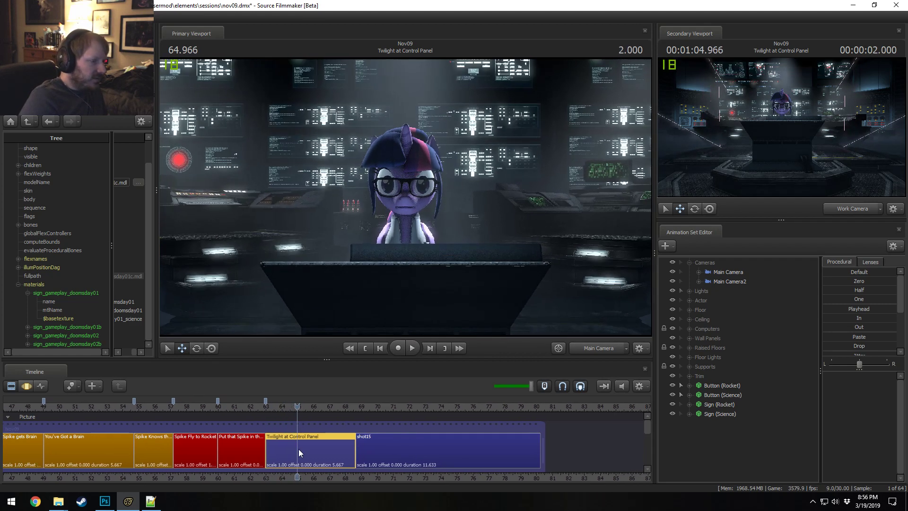
# Step: Switch the primary viewport to the Work Camera, disable lighting and frame Twilight Sparkle's face in close-up
pyautogui.rightClick(534, 255)
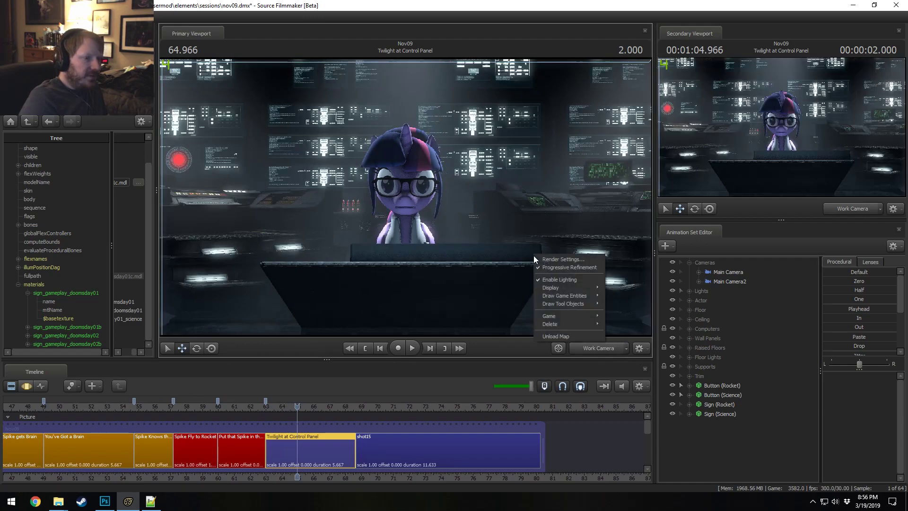
pyautogui.click(556, 281)
pyautogui.press('w')
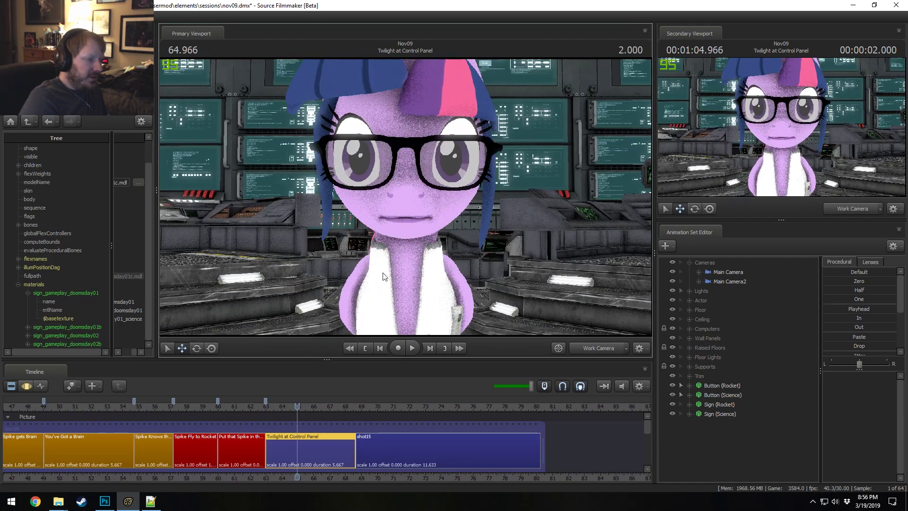
pyautogui.scroll(3, 406, 201)
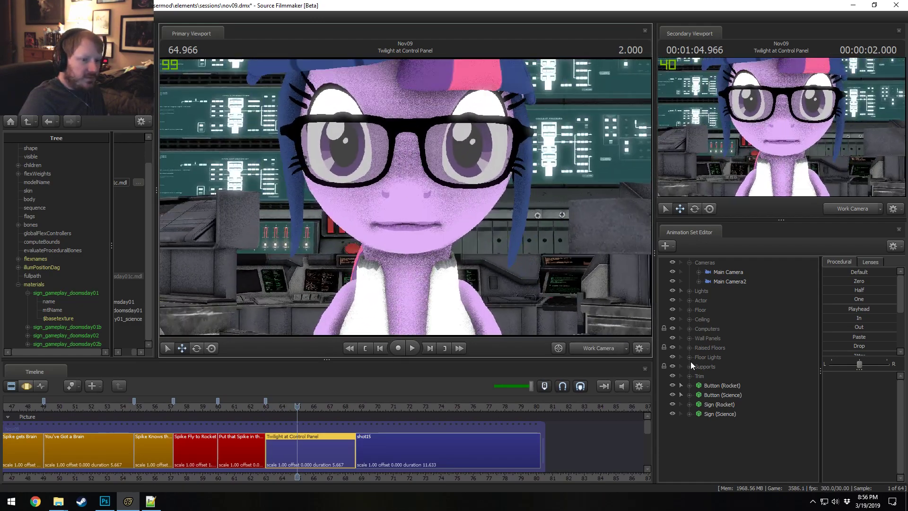
# Step: Select all time from the shot's start in the Motion Editor and isolate Twilight Sparkle's jaw_open control under Lower Face
pyautogui.click(689, 301)
pyautogui.click(699, 310)
pyautogui.click(709, 320)
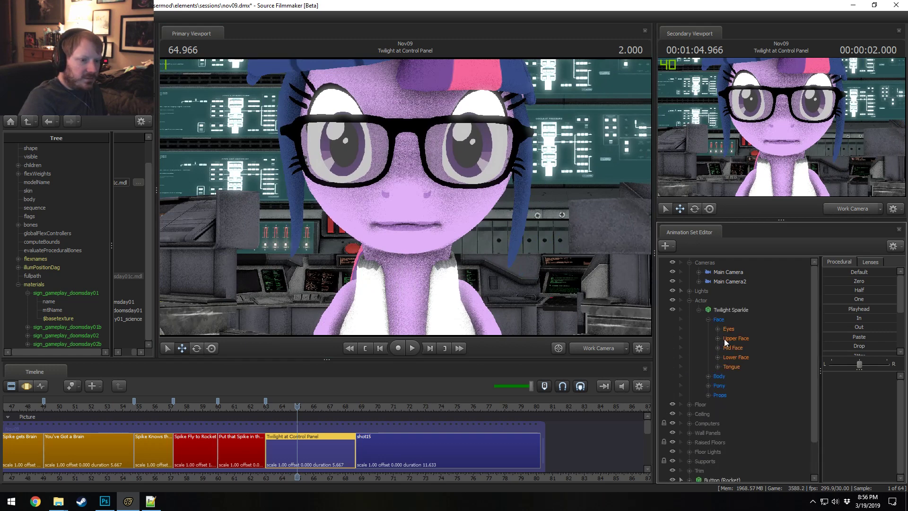
pyautogui.click(718, 357)
pyautogui.click(736, 357)
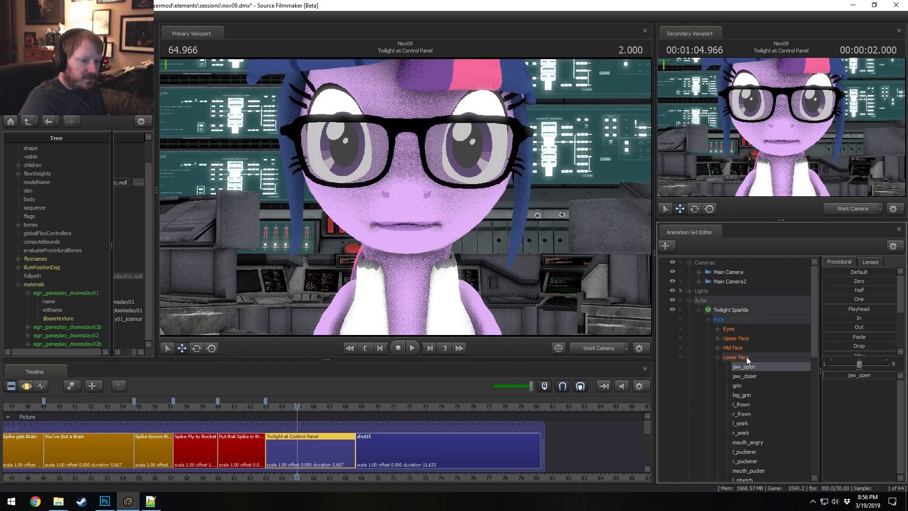
pyautogui.scroll(3, 337, 445)
pyautogui.moveTo(297, 444); pyautogui.dragTo(232, 414)
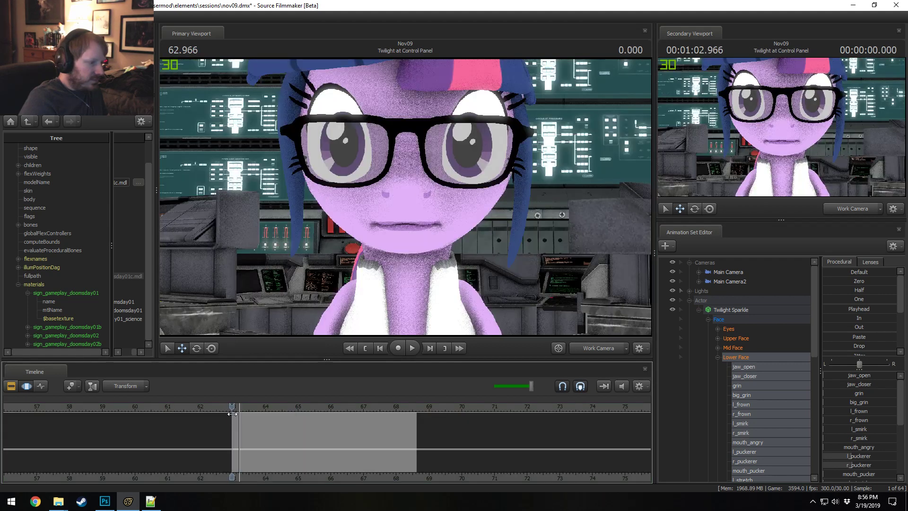
pyautogui.hotkey('ctrl', 'a')
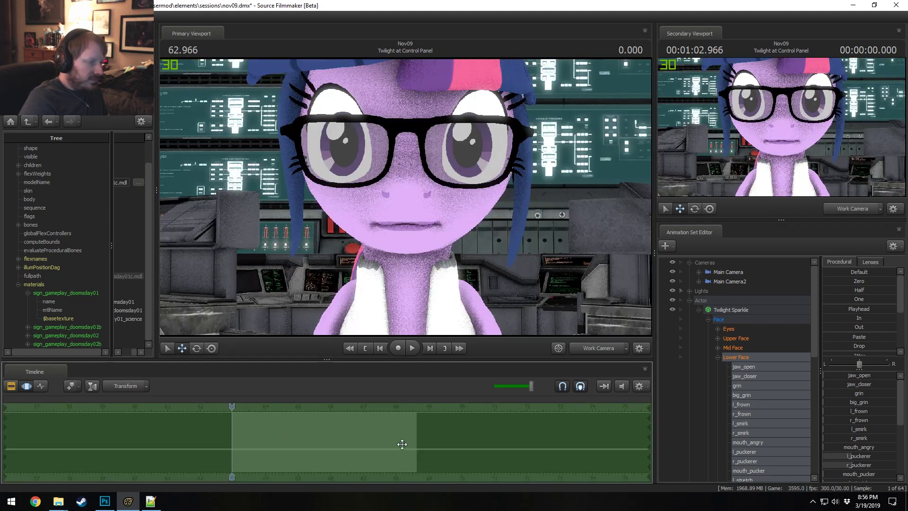
pyautogui.click(754, 369)
# Step: Record a live jaw_open pass for Twilight Sparkle's mouth from the shot's start, then return the playhead there
pyautogui.press('F4')
pyautogui.press('space')
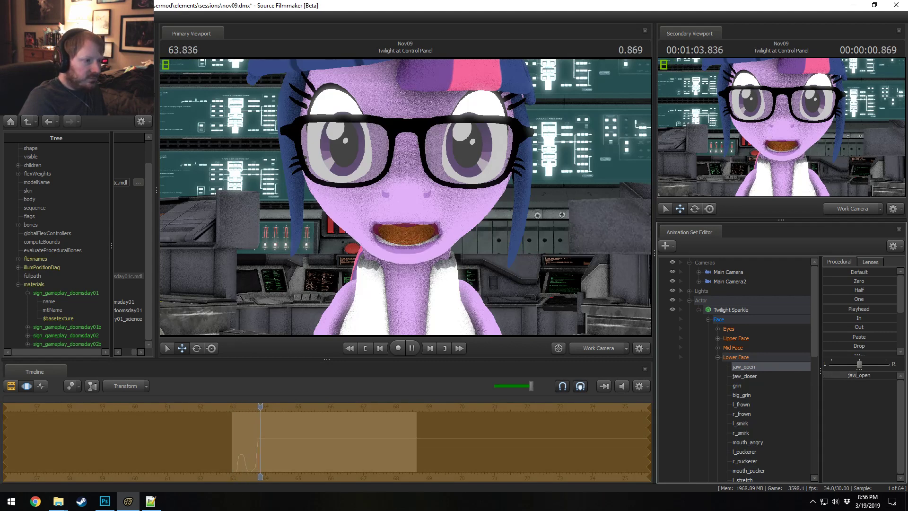
pyautogui.press('space')
pyautogui.moveTo(338, 406); pyautogui.dragTo(232, 423)
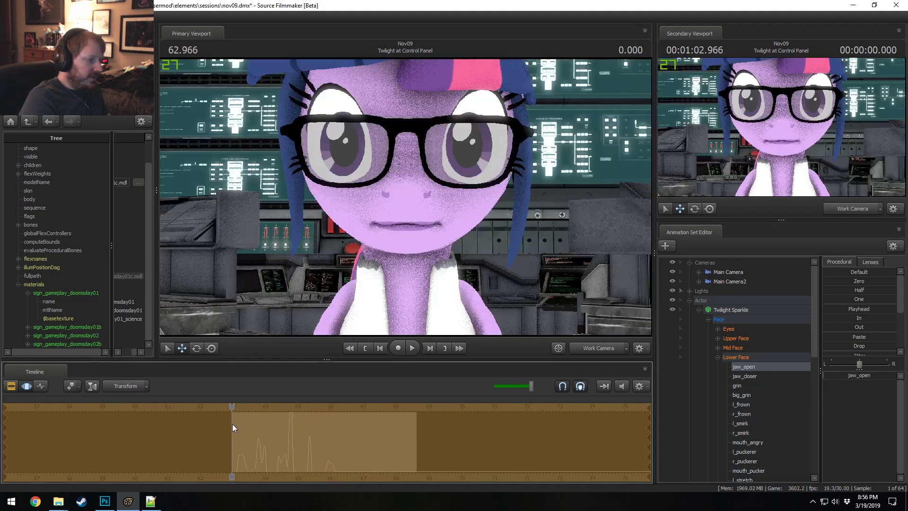
# Step: Widen the slider area for finer control and record the jaw_open movement again across the whole shot
pyautogui.press('F3')
pyautogui.moveTo(822, 405); pyautogui.dragTo(711, 412)
pyautogui.click(730, 378)
pyautogui.moveTo(714, 375)
pyautogui.mouseDown()
pyautogui.moveTo(897, 376)
pyautogui.moveTo(713, 375)
pyautogui.mouseUp()
# Step: Play back the recorded jaw_open animation from the start of the shot
pyautogui.moveTo(414, 408); pyautogui.dragTo(232, 436)
pyautogui.press('space')
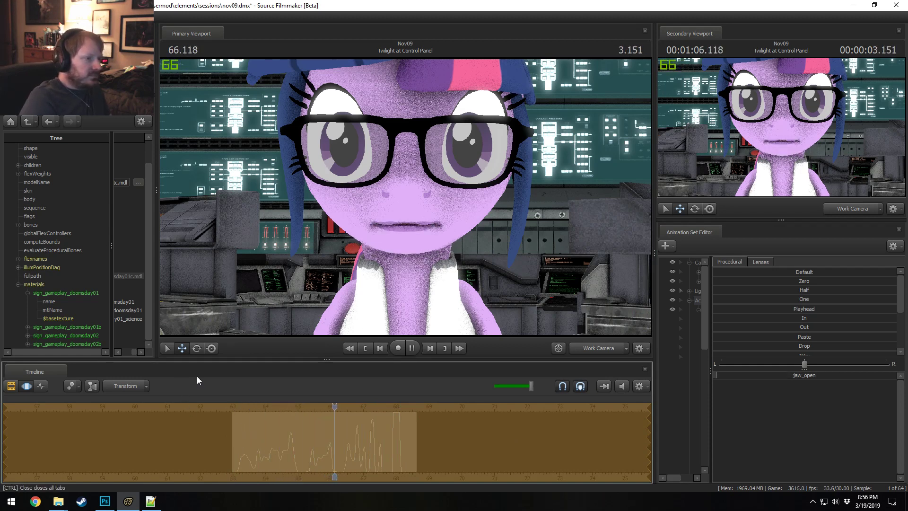
pyautogui.press('space')
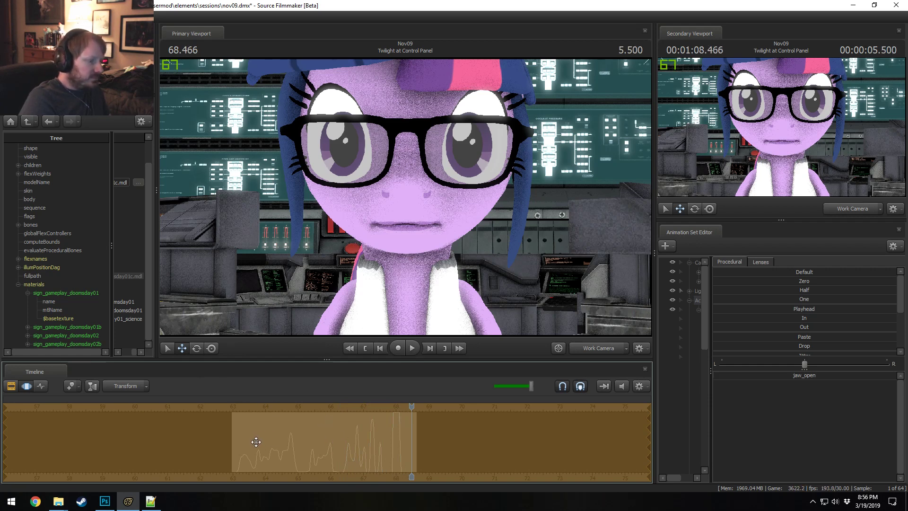
# Step: Select the time from about 66.4 s onward in the Motion Editor and isolate Twilight Sparkle's Upper Face controls
pyautogui.press('F2')
pyautogui.press('F3')
pyautogui.moveTo(513, 324); pyautogui.dragTo(513, 284)
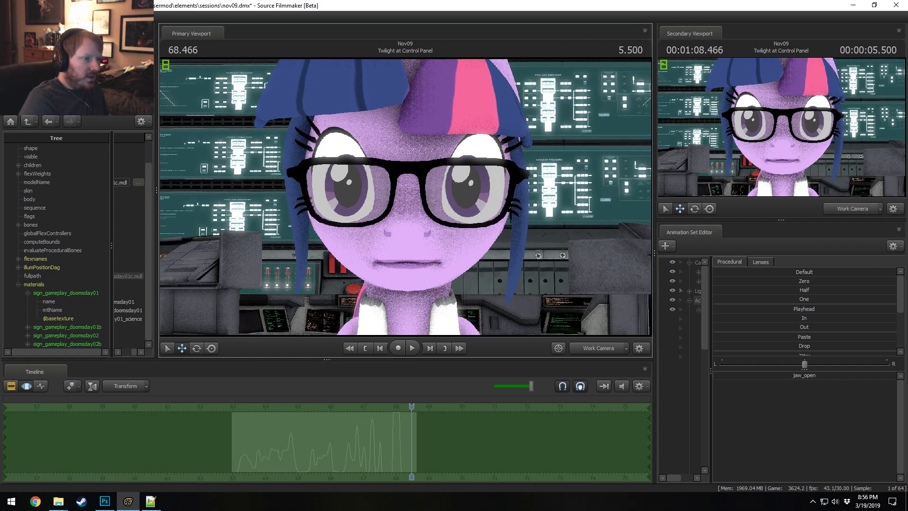
pyautogui.moveTo(710, 316); pyautogui.dragTo(791, 316)
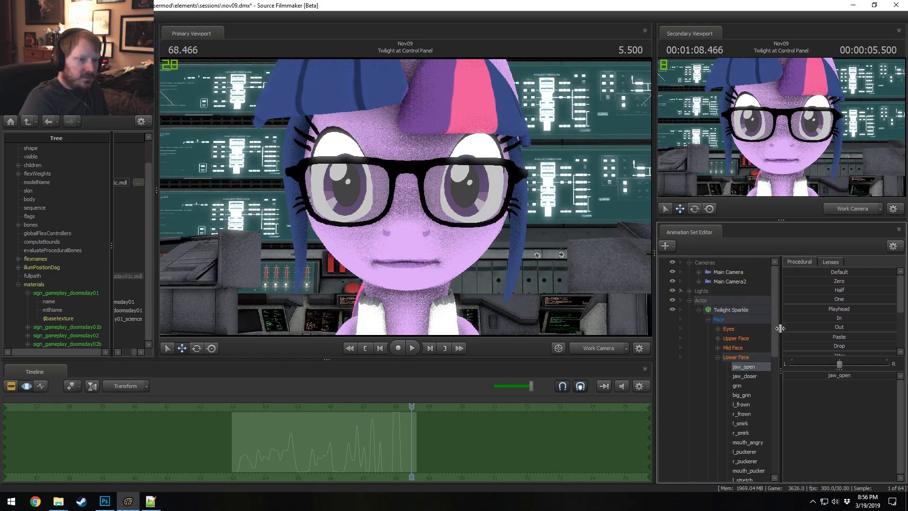
pyautogui.scroll(2, 273, 436)
pyautogui.moveTo(274, 436); pyautogui.dragTo(316, 449)
pyautogui.moveTo(318, 415); pyautogui.dragTo(339, 415)
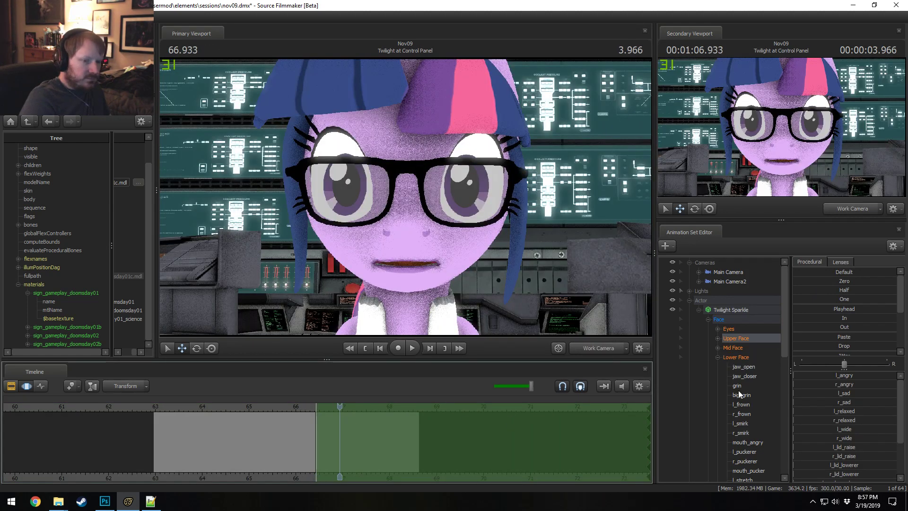
# Step: Raise Twilight Sparkle's l_angry and r_angry controls for the time from about 66.4 s onward
pyautogui.moveTo(838, 377)
pyautogui.mouseDown()
pyautogui.moveTo(849, 378)
pyautogui.moveTo(849, 389)
pyautogui.mouseUp()
pyautogui.scroll(-3, 838, 427)
pyautogui.scroll(-2, 845, 458)
pyautogui.moveTo(844, 479); pyautogui.dragTo(851, 482)
pyautogui.scroll(2, 839, 436)
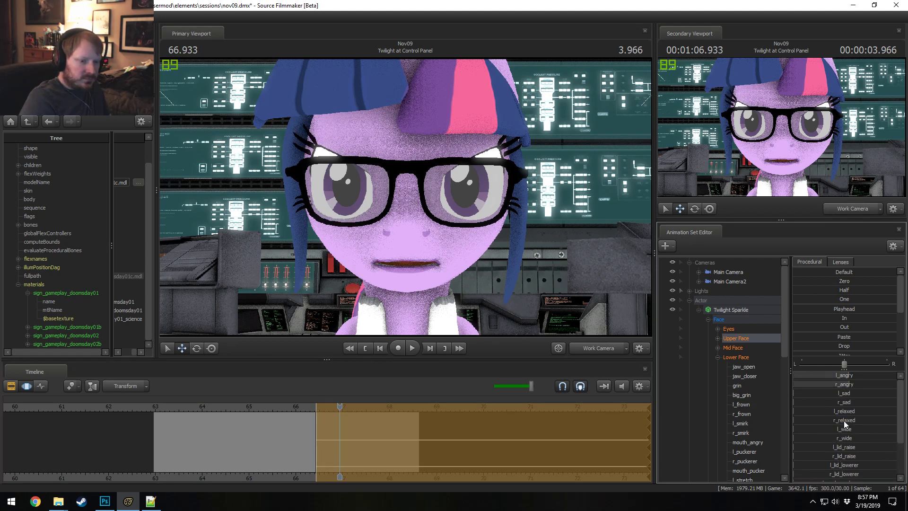
# Step: Raise l_lid_raise and r_lid_raise slightly and set l_wide and r_wide to about two thirds
pyautogui.scroll(-1, 844, 441)
pyautogui.moveTo(841, 428); pyautogui.dragTo(849, 418)
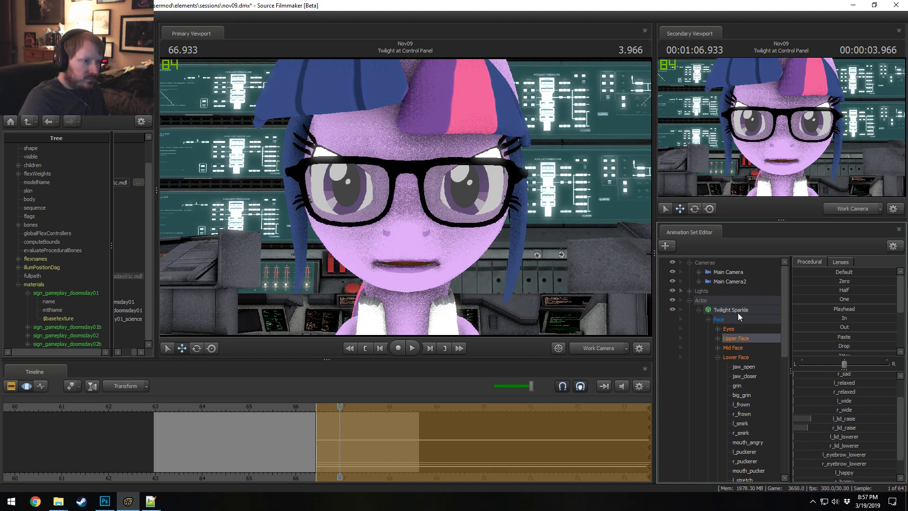
pyautogui.moveTo(849, 410); pyautogui.dragTo(897, 400)
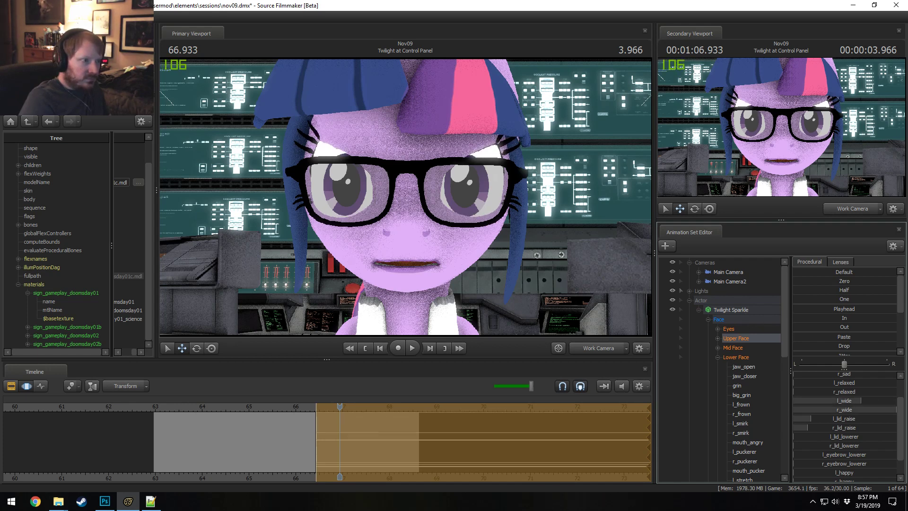
pyautogui.moveTo(864, 411); pyautogui.dragTo(861, 410)
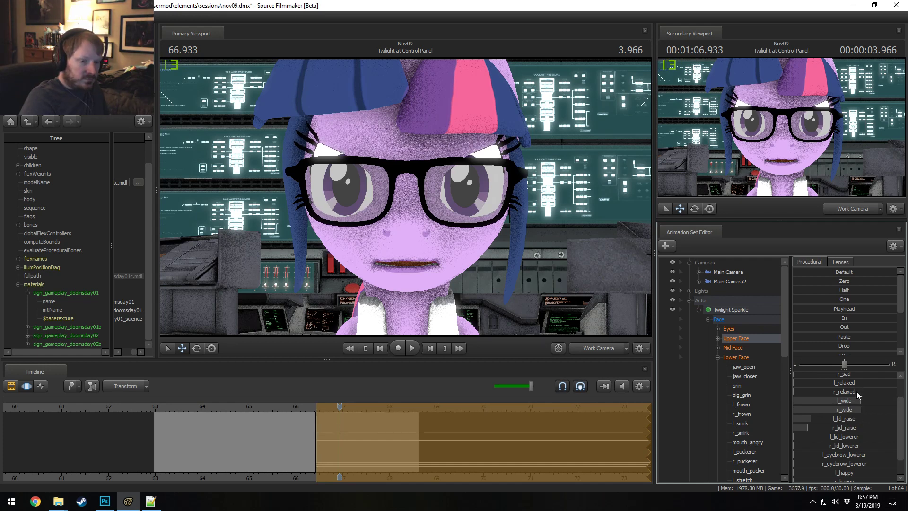
pyautogui.scroll(1, 857, 394)
pyautogui.moveTo(811, 447); pyautogui.dragTo(815, 457)
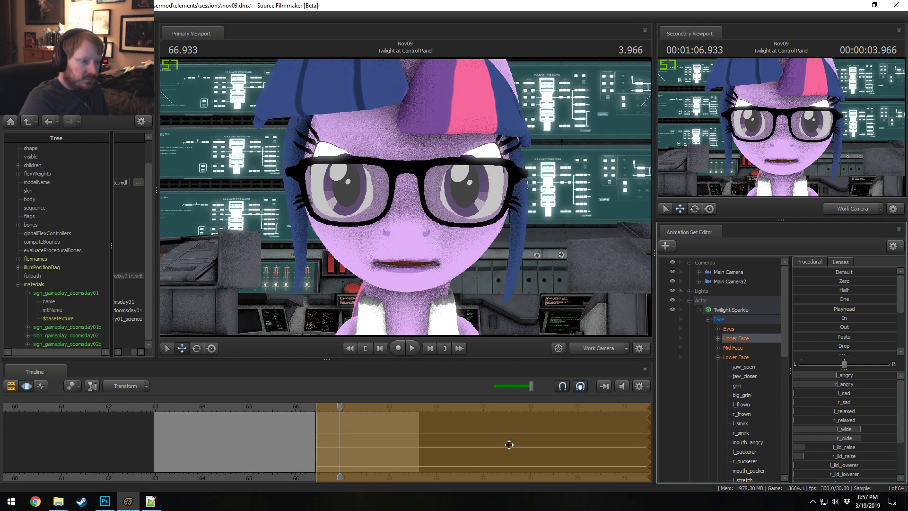
# Step: Raise Twilight Sparkle's mouth_angry control to about halfway under Lower Face and play the shot from its start
pyautogui.click(744, 358)
pyautogui.scroll(-5, 853, 426)
pyautogui.scroll(1, 848, 388)
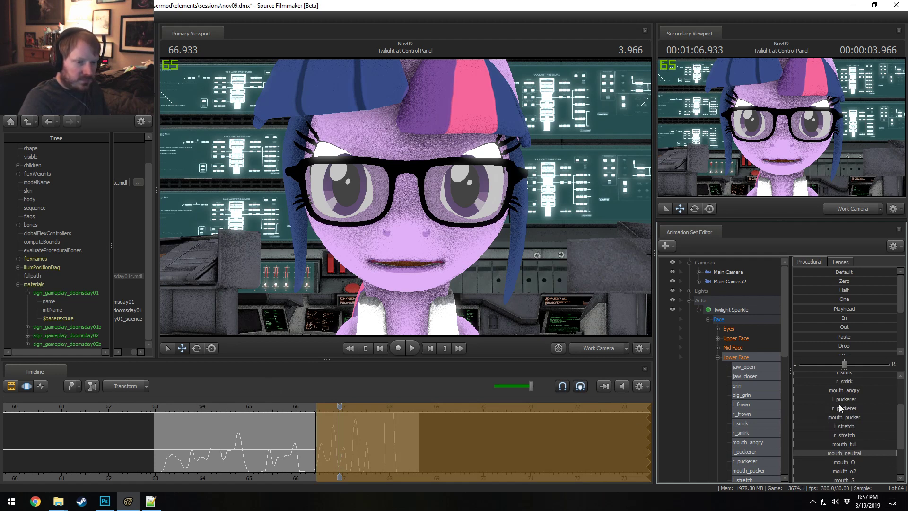
pyautogui.moveTo(794, 391); pyautogui.dragTo(842, 391)
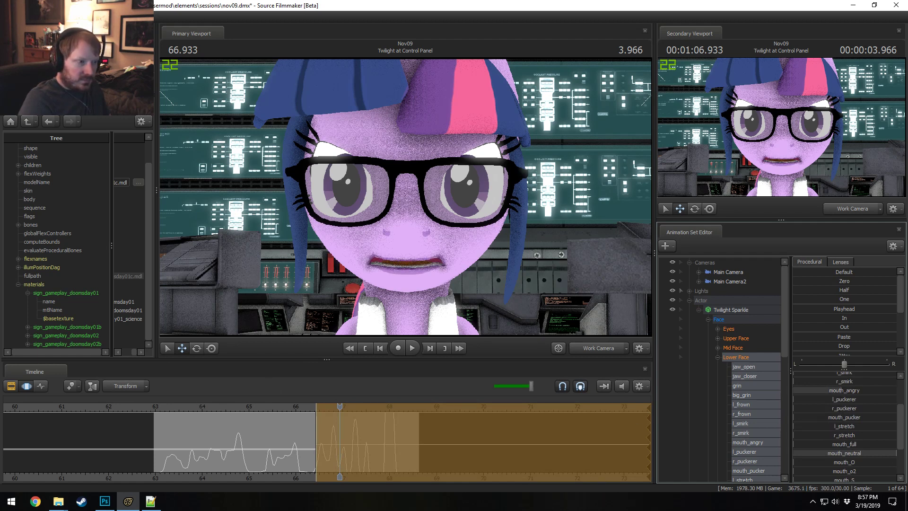
pyautogui.click(157, 409)
pyautogui.press('space')
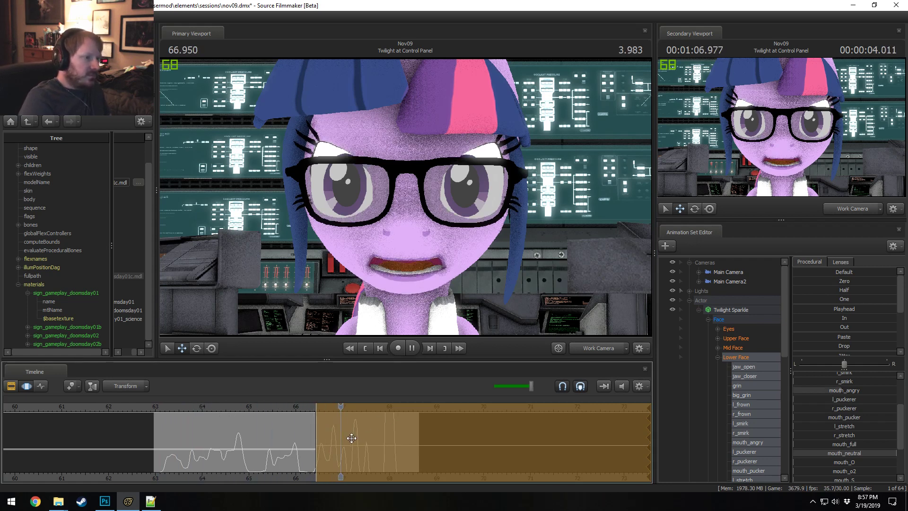
pyautogui.press('space')
# Step: Select the time from about 65.2 to 66.4 s and slightly raise the eye_closer_left control under Upper Face
pyautogui.moveTo(309, 436); pyautogui.dragTo(259, 428)
pyautogui.press('space')
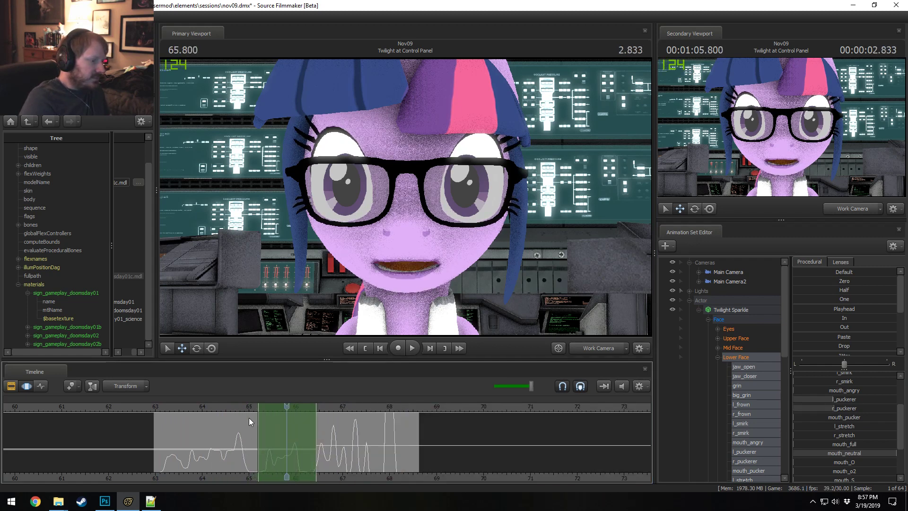
pyautogui.press('space')
pyautogui.scroll(-2, 828, 466)
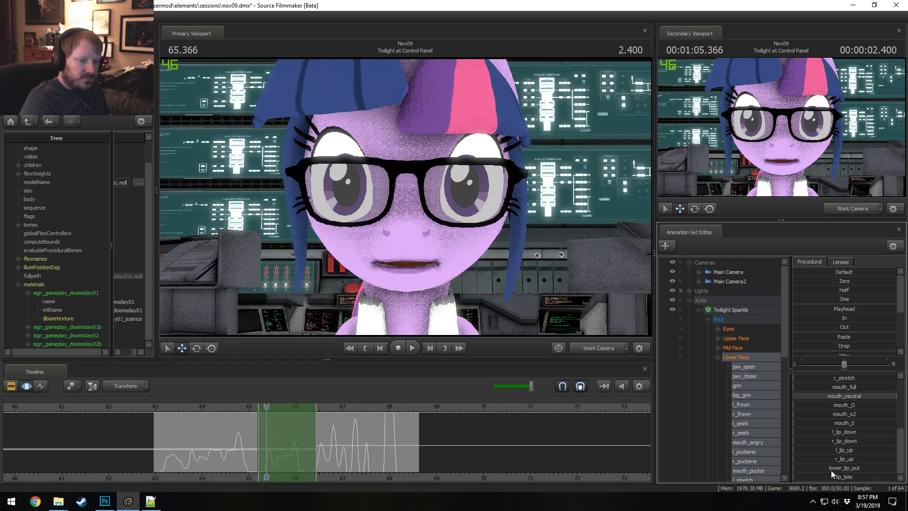
pyautogui.click(739, 338)
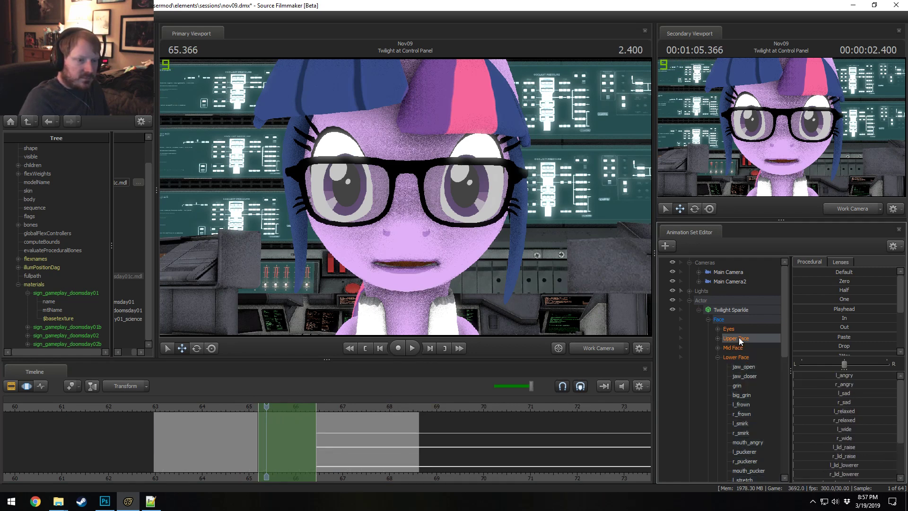
pyautogui.scroll(-2, 838, 456)
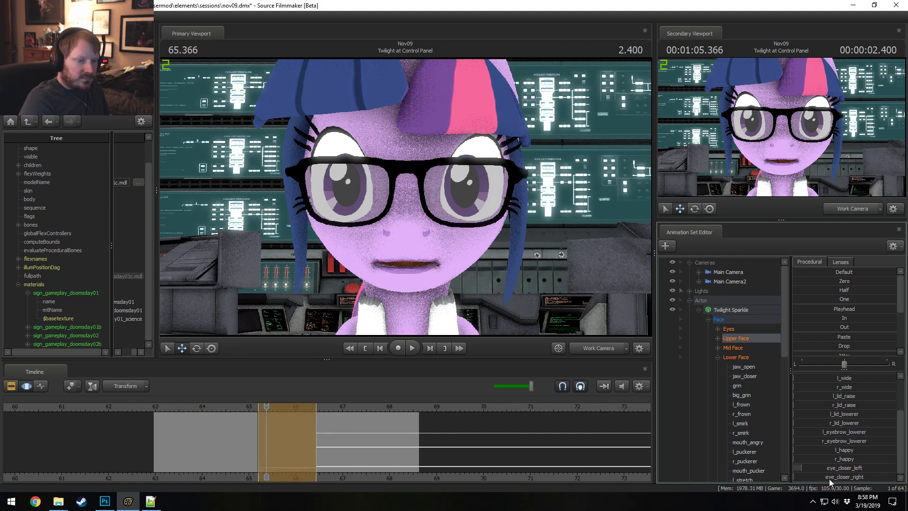
pyautogui.scroll(2, 841, 443)
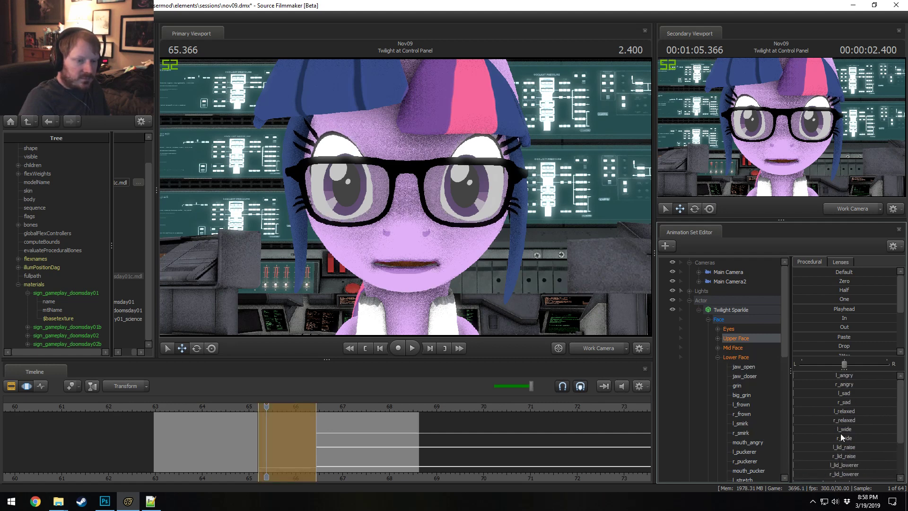
# Step: Set l_relaxed and r_relaxed to about half, raise both lid_raise controls slightly, and play back the expression
pyautogui.moveTo(836, 409); pyautogui.dragTo(878, 419)
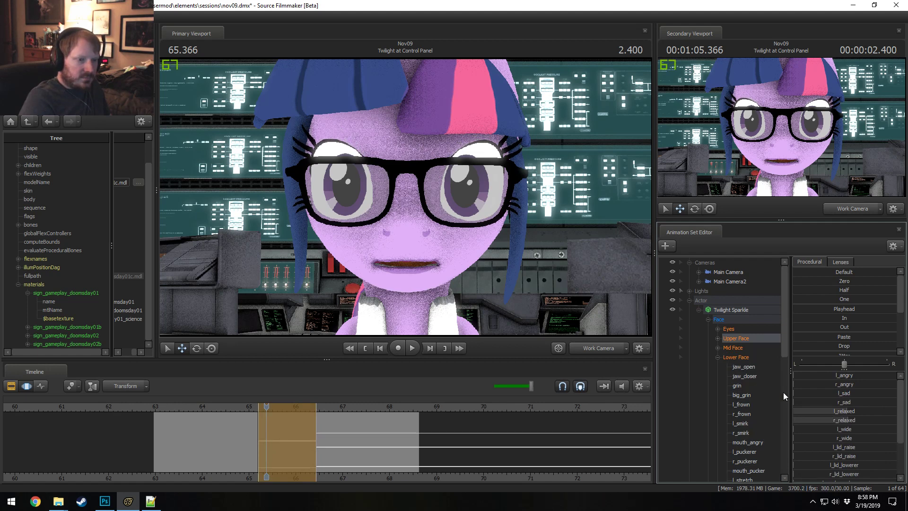
pyautogui.scroll(-3, 836, 402)
pyautogui.moveTo(844, 429); pyautogui.dragTo(857, 419)
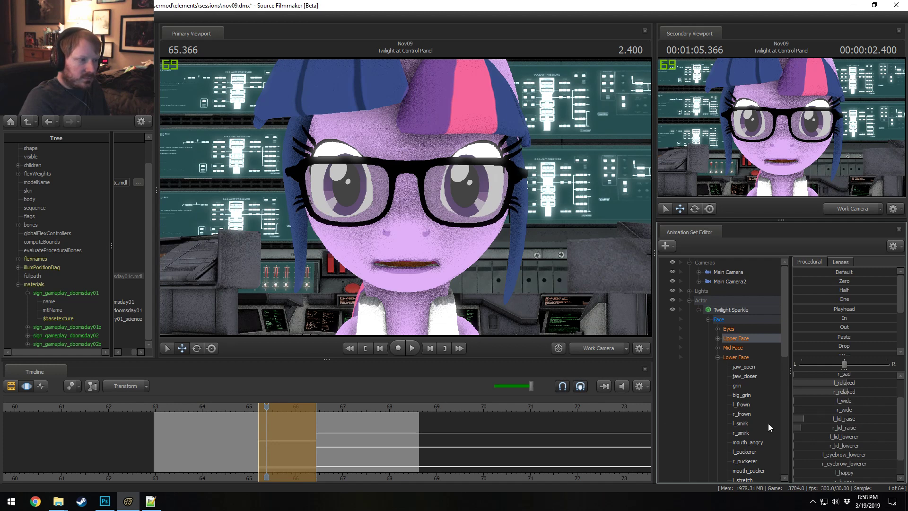
pyautogui.click(200, 405)
pyautogui.press('space')
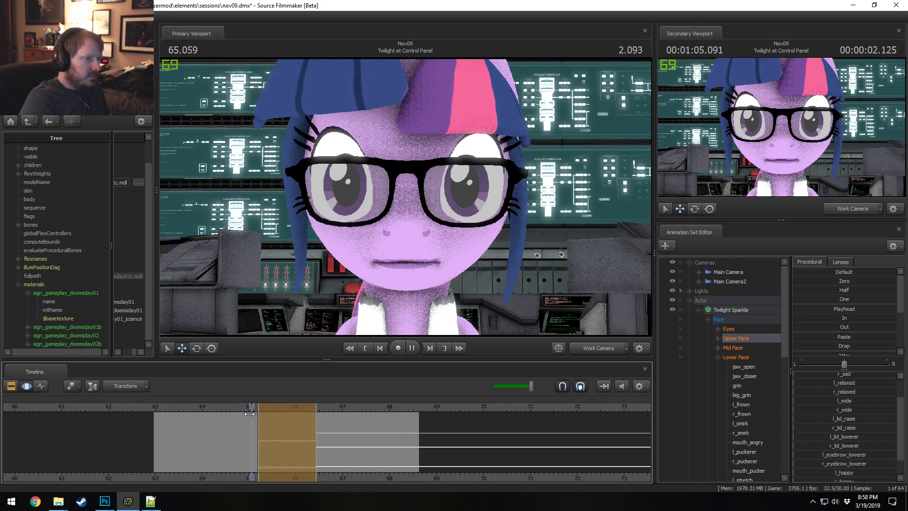
pyautogui.press('space')
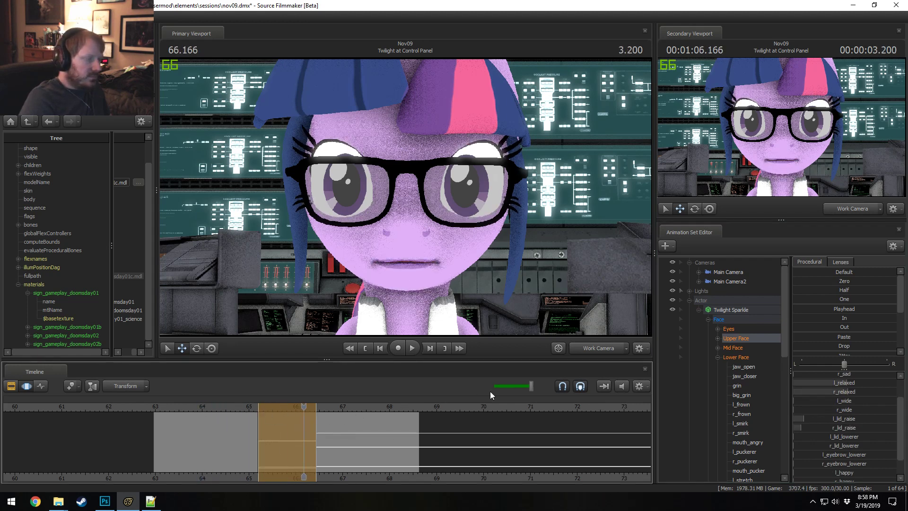
# Step: Examine the set around Twilight Sparkle from a wider distance and an oblique angle with the work camera
pyautogui.click(592, 348)
pyautogui.keyDown('ctrl'); pyautogui.click(594, 348); pyautogui.keyUp('ctrl')
pyautogui.moveTo(504, 304); pyautogui.dragTo(525, 302)
pyautogui.press('s')
pyautogui.press('z')
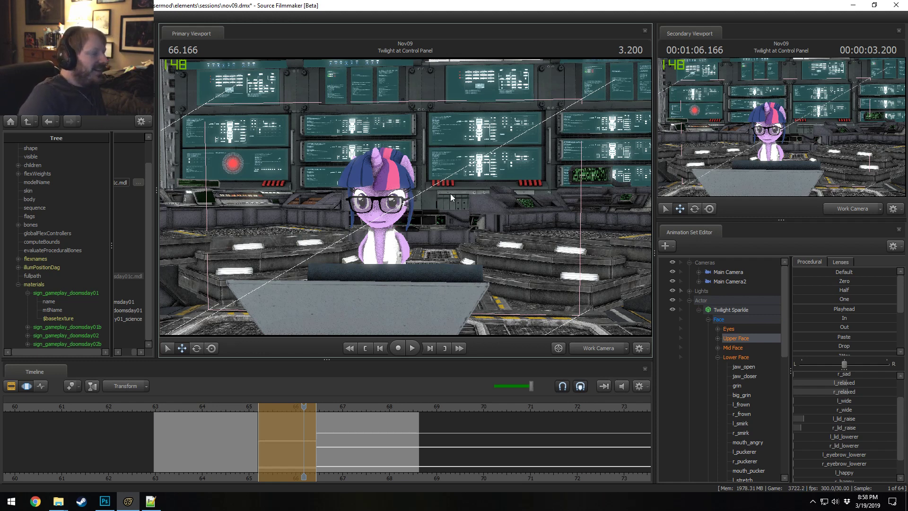
pyautogui.press('F2')
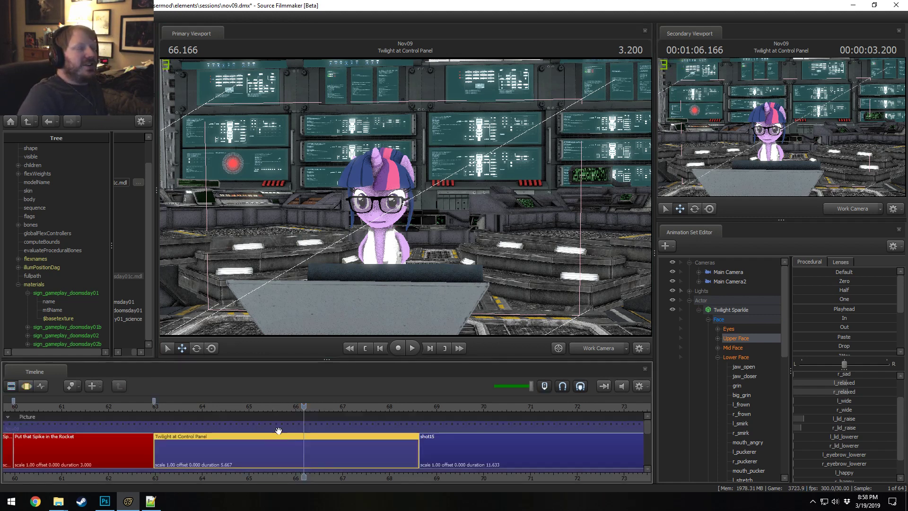
pyautogui.click(593, 349)
pyautogui.click(594, 349)
pyautogui.moveTo(405, 197); pyautogui.dragTo(360, 189)
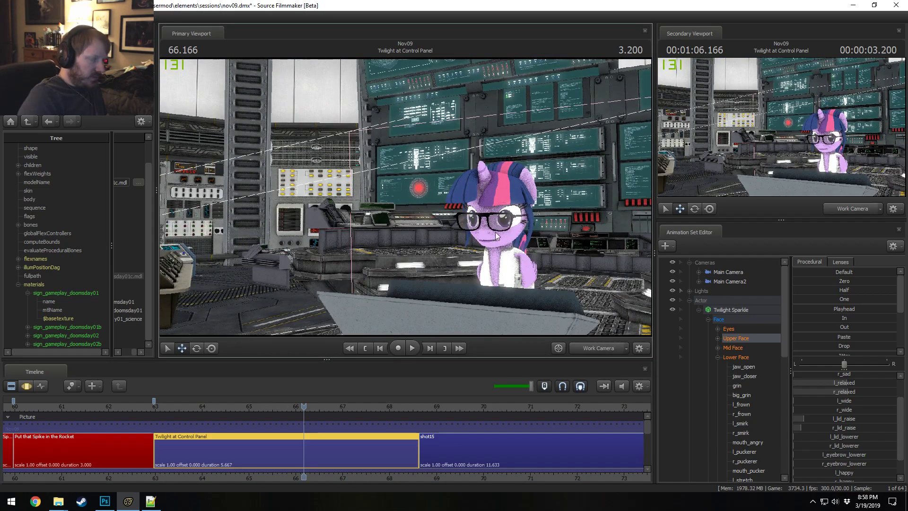
# Step: View the shot through Main Camera2 in the Motion Editor and clear the time selection
pyautogui.click(690, 301)
pyautogui.moveTo(715, 282); pyautogui.dragTo(473, 265)
pyautogui.press('F3')
pyautogui.moveTo(242, 436); pyautogui.dragTo(193, 436)
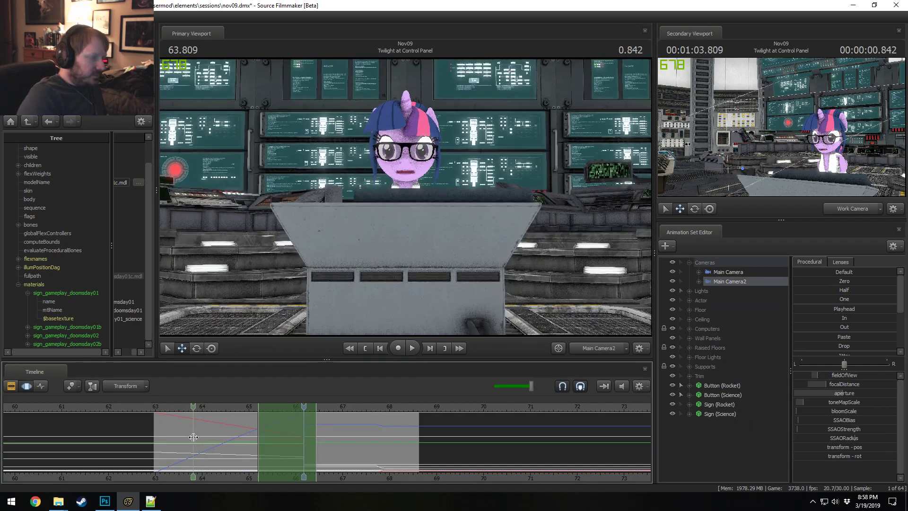
pyautogui.press('Escape')
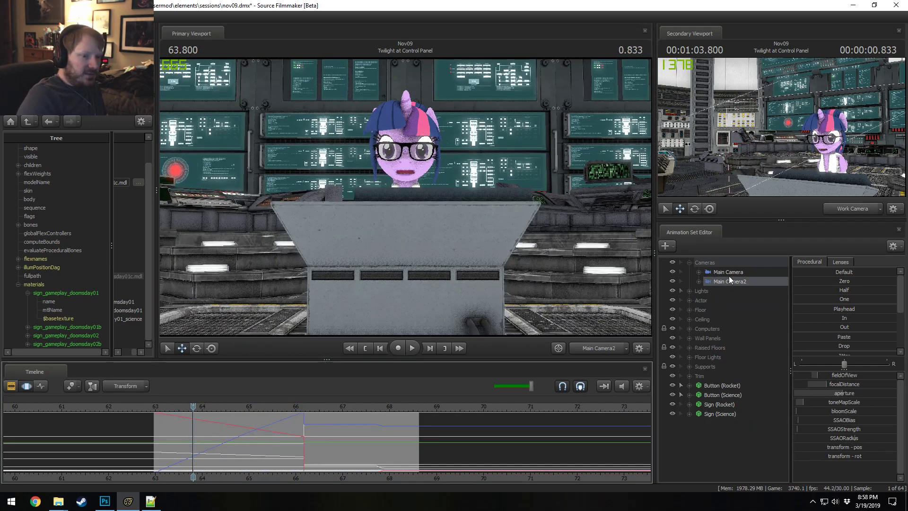
# Step: Switch the primary viewport to Main Camera and play back its existing camera move
pyautogui.moveTo(728, 274); pyautogui.dragTo(493, 235)
pyautogui.press('space')
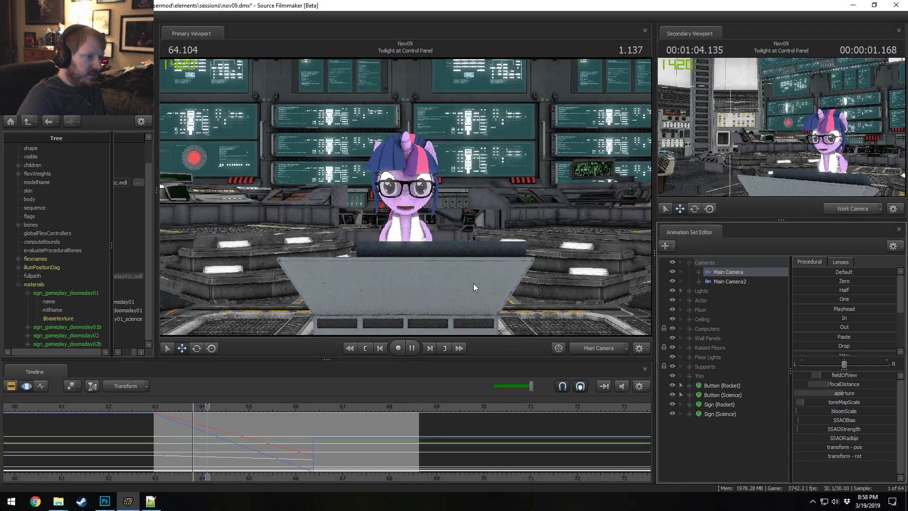
pyautogui.press('space')
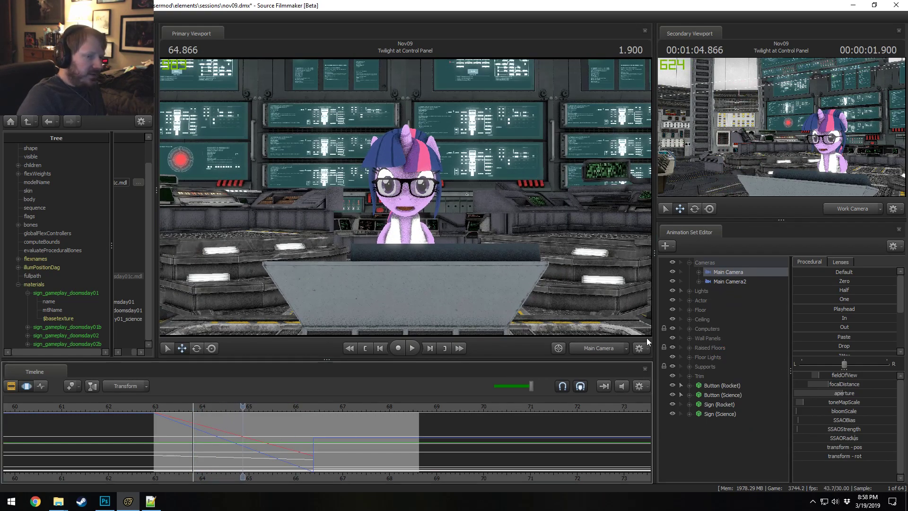
# Step: Select all time, flatten Main Camera's animation with the In preset, and set its lens to 50 mm
pyautogui.hotkey('ctrl', 'a')
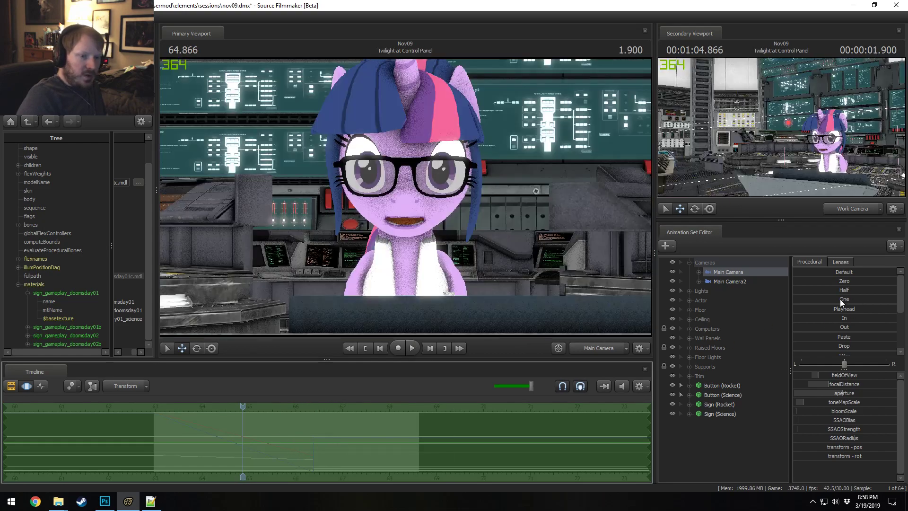
pyautogui.click(829, 321)
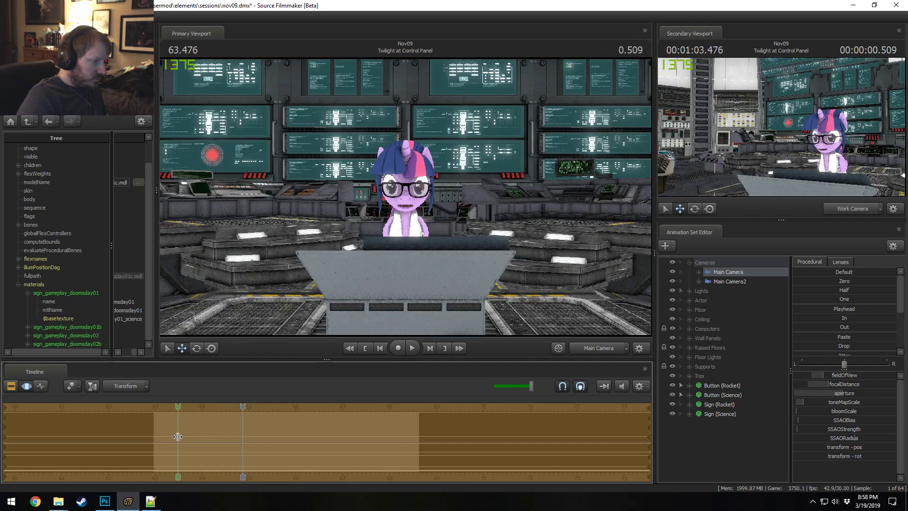
pyautogui.click(854, 263)
pyautogui.click(841, 328)
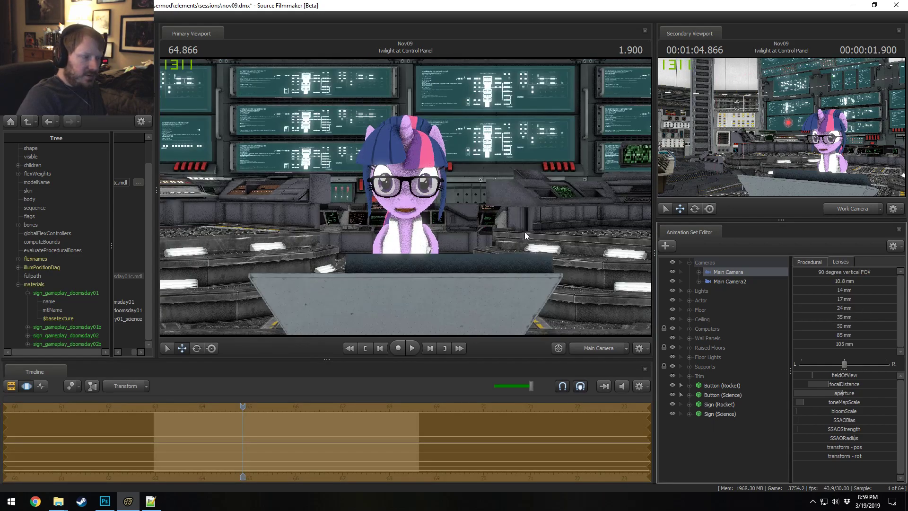
# Step: Set Main Camera's lens to 35 mm and reposition it for a wide, oblique view of Twilight Sparkle and her console
pyautogui.moveTo(570, 263); pyautogui.dragTo(477, 278)
pyautogui.moveTo(515, 250); pyautogui.dragTo(425, 204)
pyautogui.click(824, 318)
pyautogui.moveTo(520, 246); pyautogui.dragTo(449, 224)
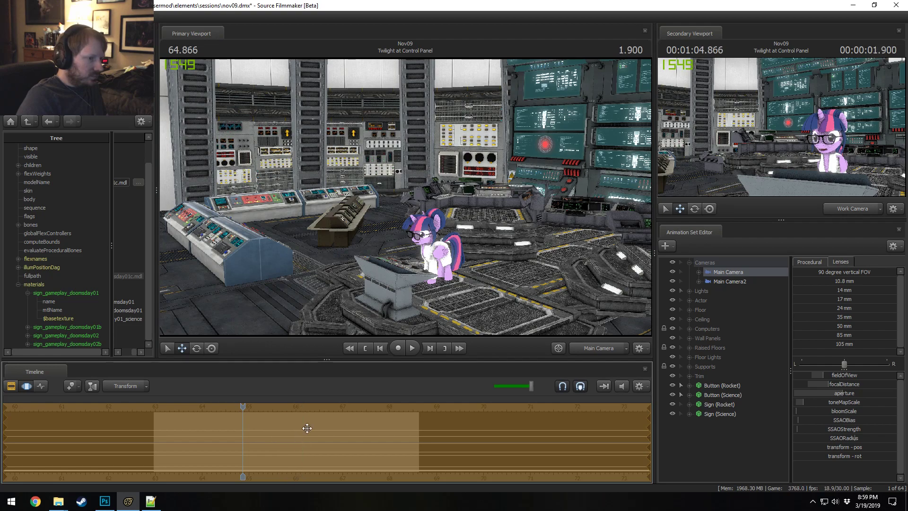
pyautogui.moveTo(331, 237); pyautogui.dragTo(393, 239)
pyautogui.press('s')
pyautogui.press('space')
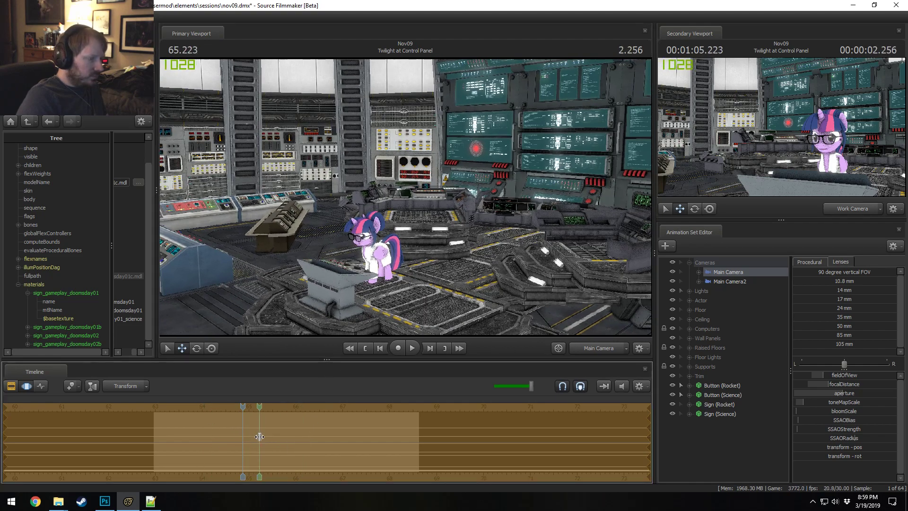
# Step: Select the time from 68 s onward with a falloff reaching back to the shot's start at 63 s
pyautogui.moveTo(318, 437); pyautogui.dragTo(389, 433)
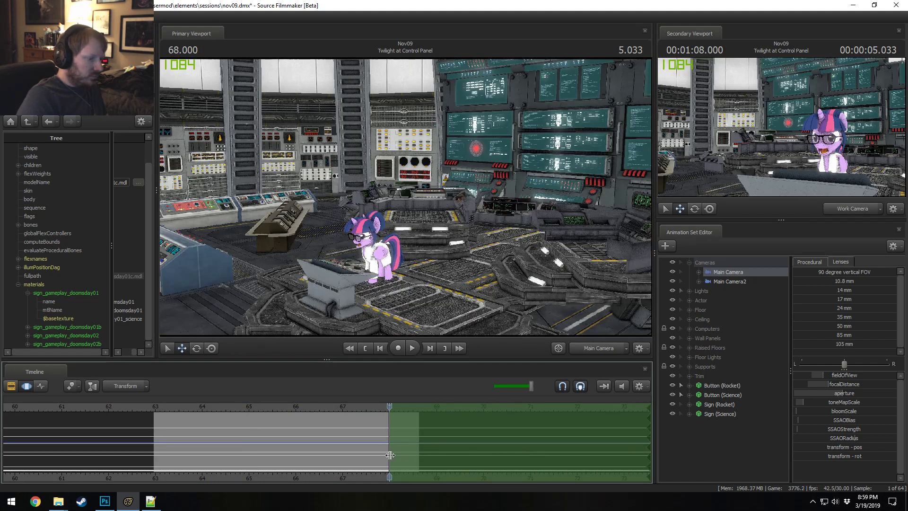
pyautogui.doubleClick(392, 443)
pyautogui.moveTo(359, 265); pyautogui.dragTo(383, 265)
pyautogui.keyDown('shift'); pyautogui.moveTo(389, 425); pyautogui.dragTo(459, 453); pyautogui.keyUp('shift')
pyautogui.moveTo(383, 454); pyautogui.dragTo(154, 440)
# Step: Move Main Camera in close on Twilight Sparkle behind the console and play the camera move from before the shot's start
pyautogui.moveTo(322, 284); pyautogui.dragTo(446, 228)
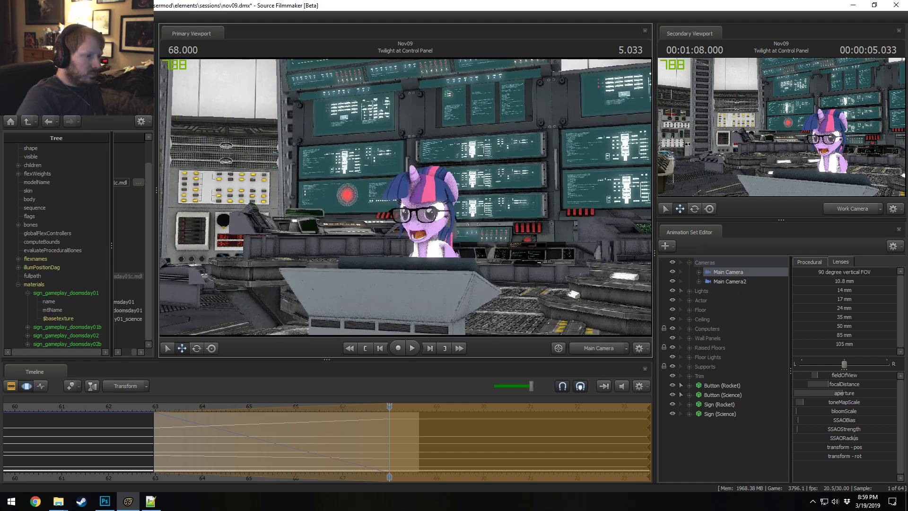
pyautogui.moveTo(339, 318); pyautogui.dragTo(336, 318)
pyautogui.click(143, 406)
pyautogui.press('space')
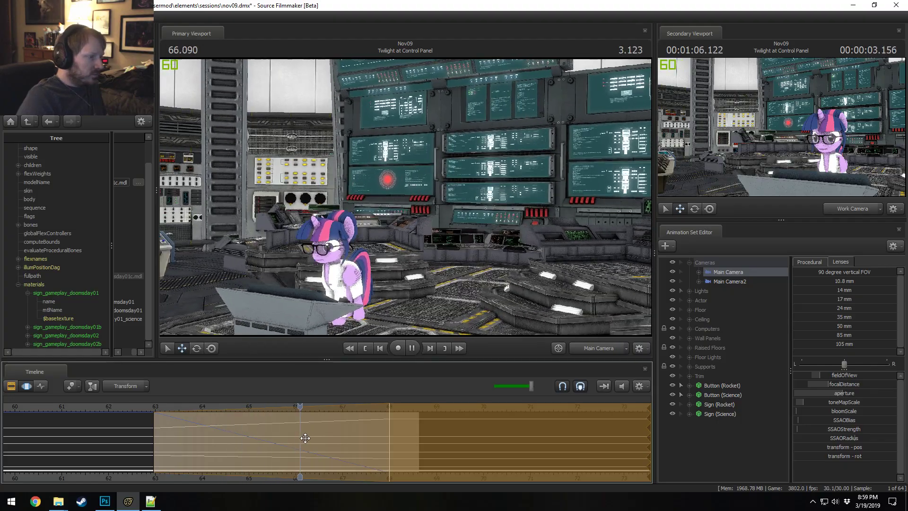
# Step: At 68 s, undo Main Camera's close-up pose and reframe Twilight Sparkle behind her console from farther back
pyautogui.press('space')
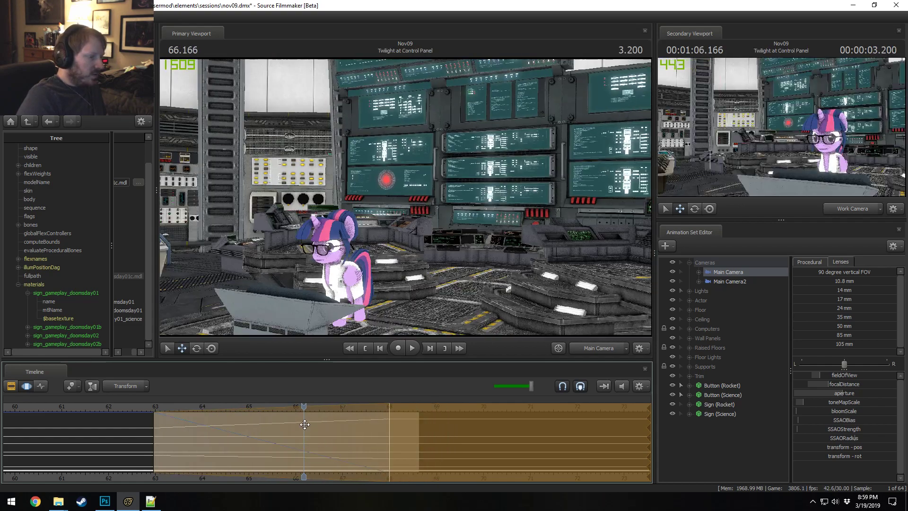
pyautogui.moveTo(303, 410); pyautogui.dragTo(389, 430)
pyautogui.hotkey('ctrl', 'z')
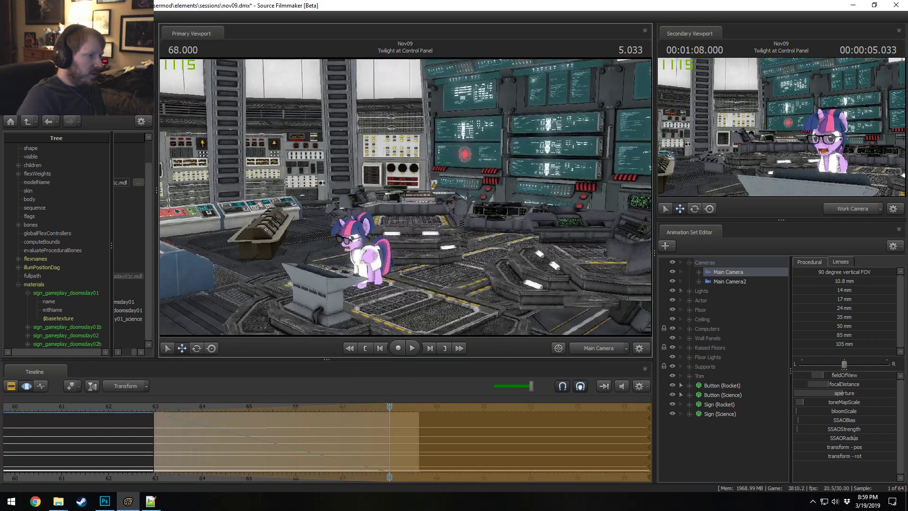
pyautogui.moveTo(406, 197)
pyautogui.mouseDown()
pyautogui.moveTo(417, 189)
pyautogui.moveTo(400, 183)
pyautogui.mouseUp()
pyautogui.moveTo(276, 431); pyautogui.dragTo(349, 452)
pyautogui.moveTo(405, 197); pyautogui.dragTo(449, 194)
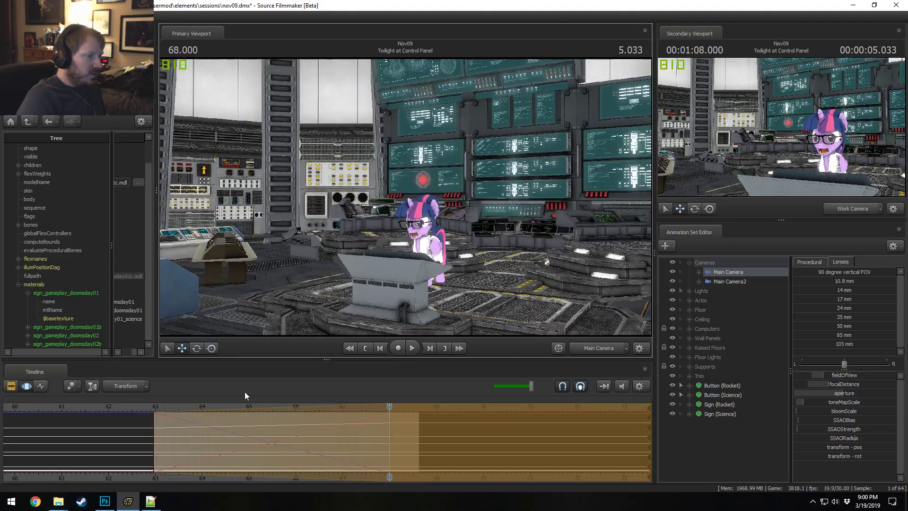
# Step: Play the revised Main Camera move from just before the shot's start through to its end
pyautogui.click(161, 422)
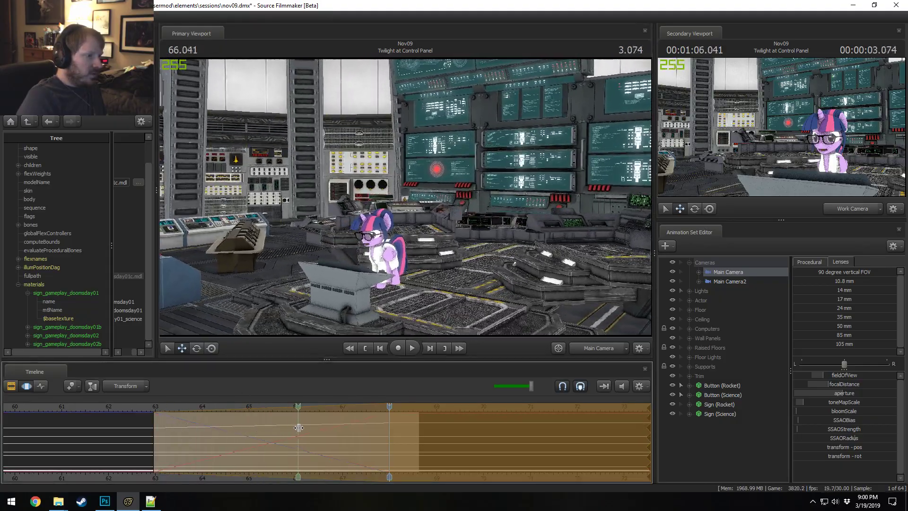
pyautogui.click(152, 411)
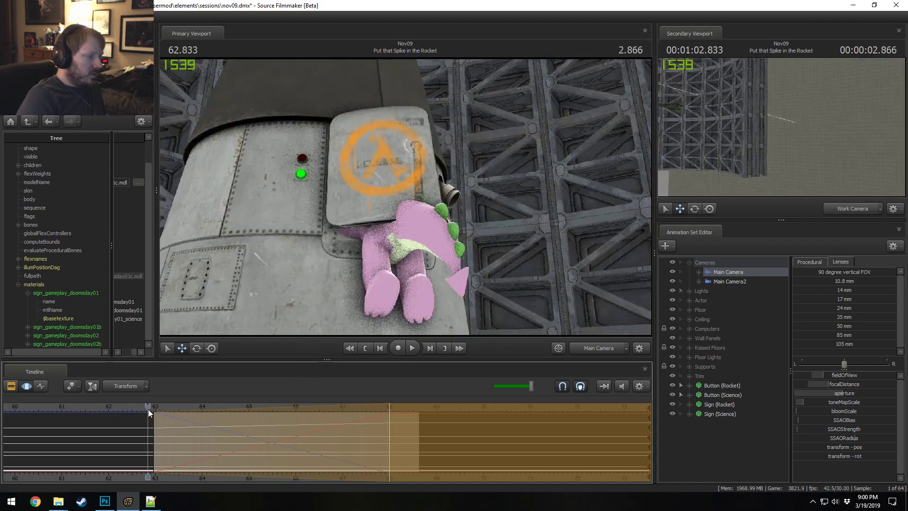
pyautogui.press('space')
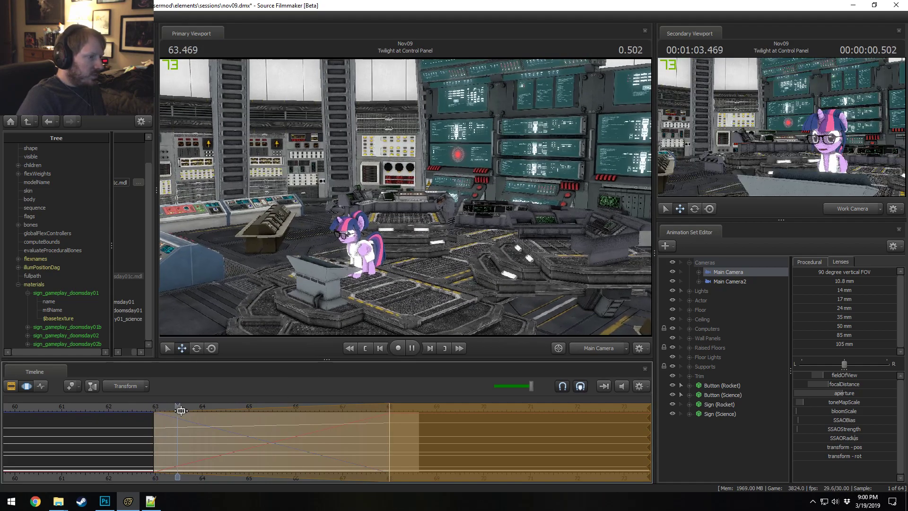
pyautogui.press('space')
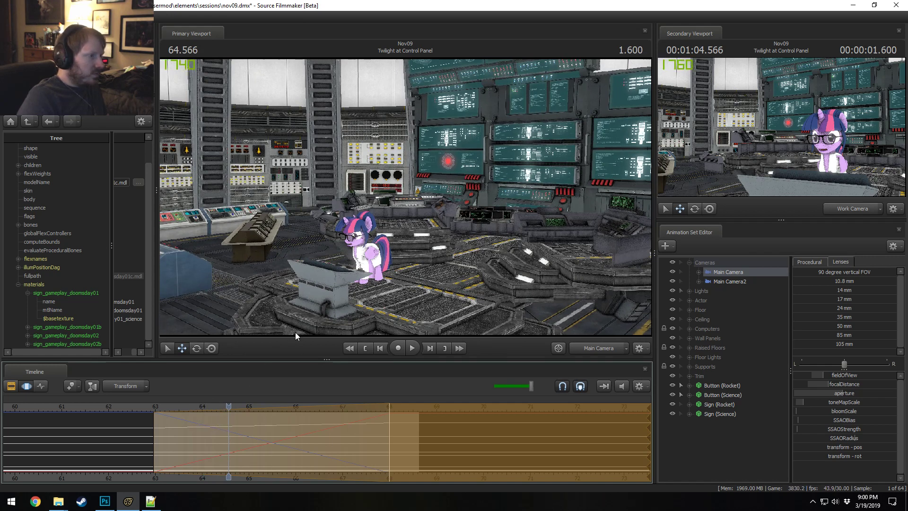
pyautogui.press('space')
pyautogui.press('space')
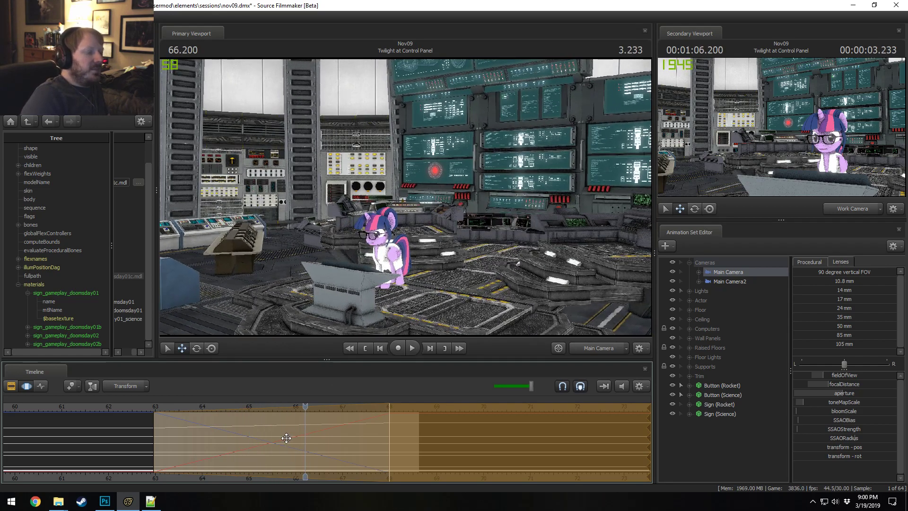
pyautogui.press('space')
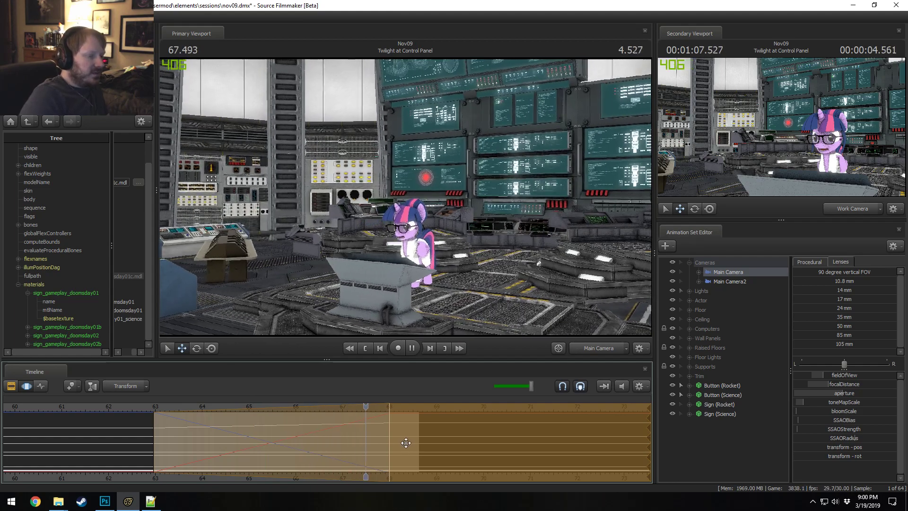
pyautogui.press('space')
# Step: Extend Main Camera's move to the very end of the shot and replay its opening to check the pacing
pyautogui.press('Up')
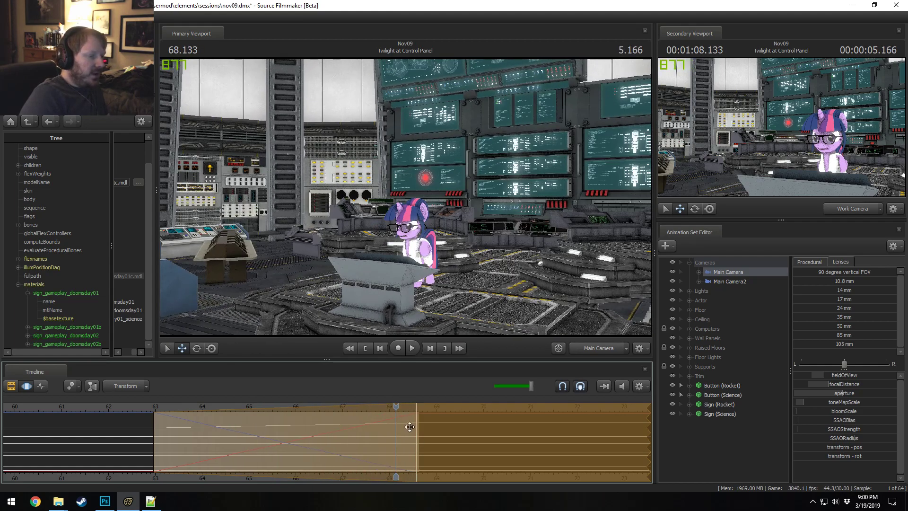
pyautogui.moveTo(399, 408); pyautogui.dragTo(152, 422)
pyautogui.hotkey('ctrl', 'z')
pyautogui.press('space')
pyautogui.press('space')
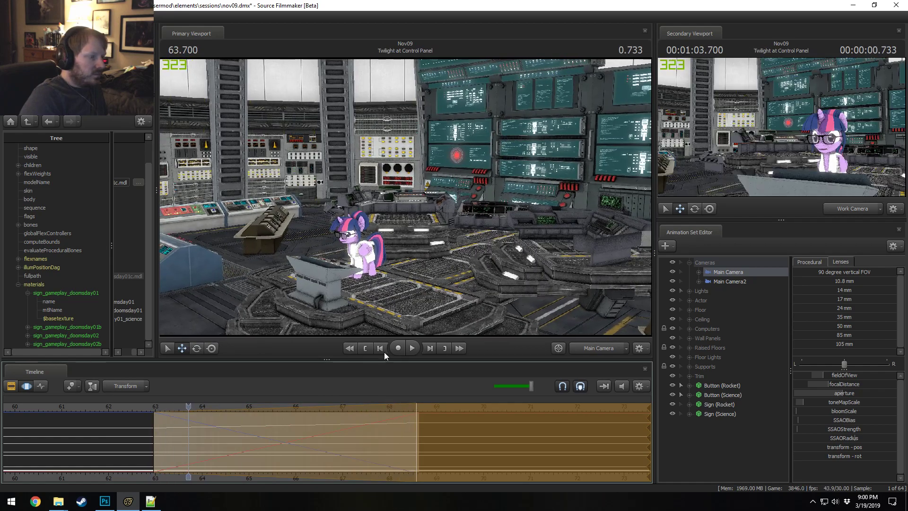
pyautogui.moveTo(188, 408)
pyautogui.mouseDown()
pyautogui.moveTo(344, 416)
pyautogui.moveTo(337, 434)
pyautogui.moveTo(376, 431)
pyautogui.mouseUp()
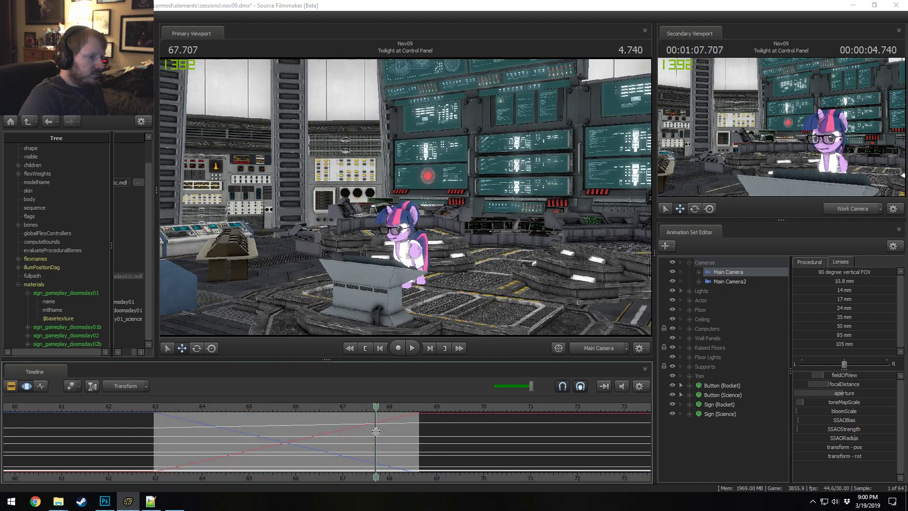
pyautogui.press('shift')
pyautogui.press('shift')
pyautogui.press('shift')
pyautogui.press('shift')
pyautogui.press('shift')
pyautogui.click(254, 132)
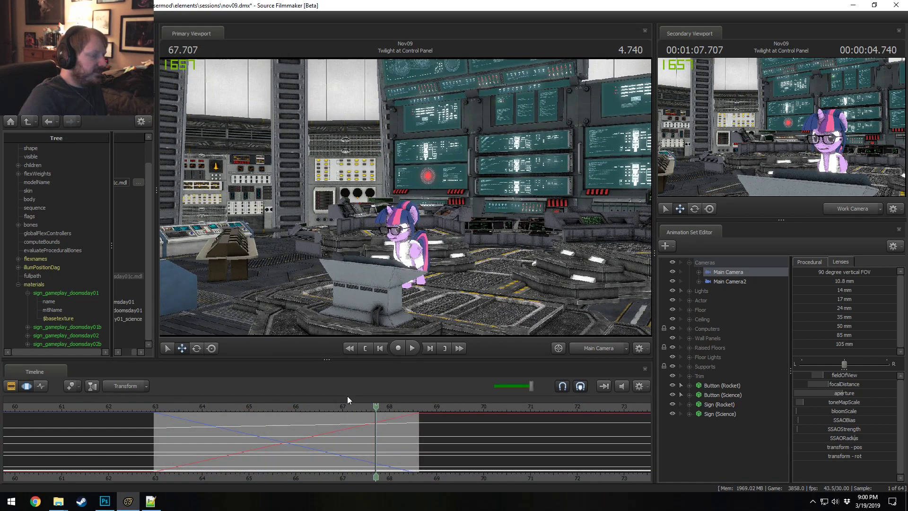
# Step: Look through Main Camera2 at 63 s, copy its view to the Work Camera, and move in close on Twilight Sparkle's eyes
pyautogui.doubleClick(728, 280)
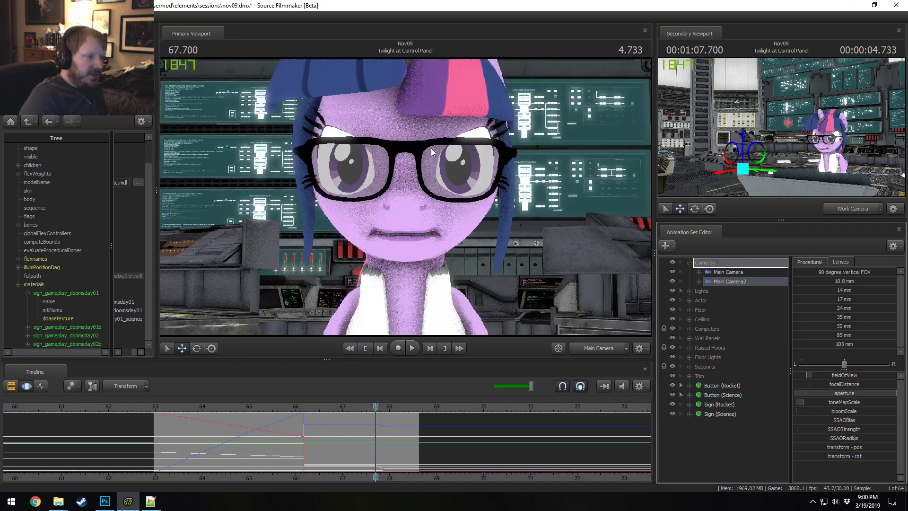
pyautogui.click(205, 445)
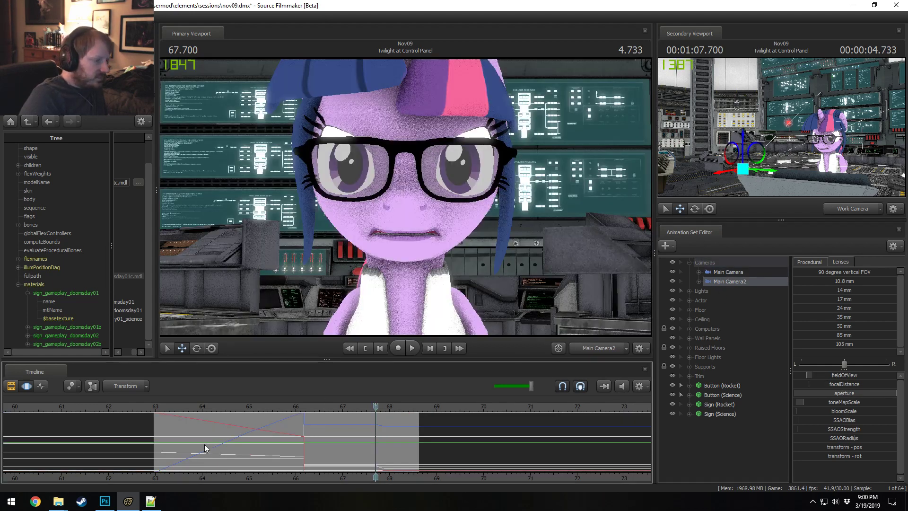
pyautogui.click(156, 406)
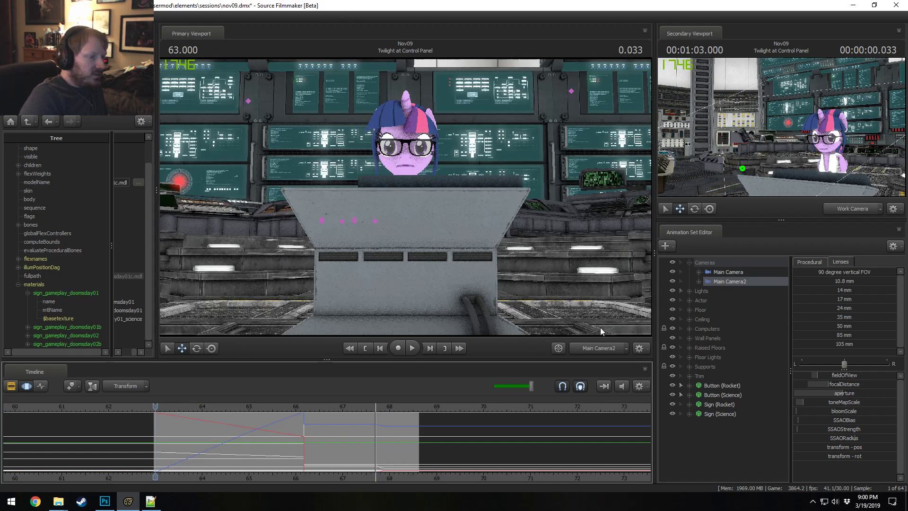
pyautogui.click(598, 348)
pyautogui.moveTo(406, 197); pyautogui.dragTo(406, 182)
pyautogui.press('w')
pyautogui.press('s')
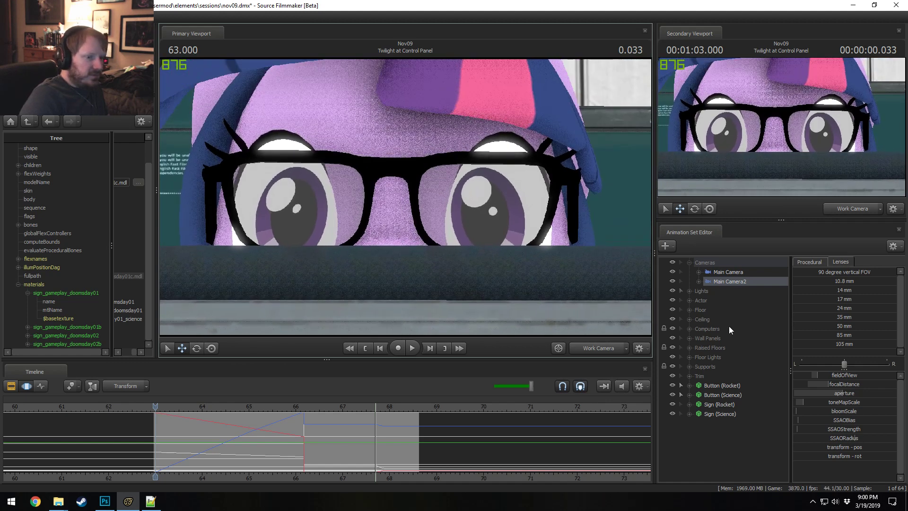
# Step: Select Twilight Sparkle's Eyes controls over all time, raise eyes_convergence slightly, and fine-tune the gaze direction
pyautogui.doubleClick(696, 298)
pyautogui.click(728, 329)
pyautogui.press('F2')
pyautogui.press('F3')
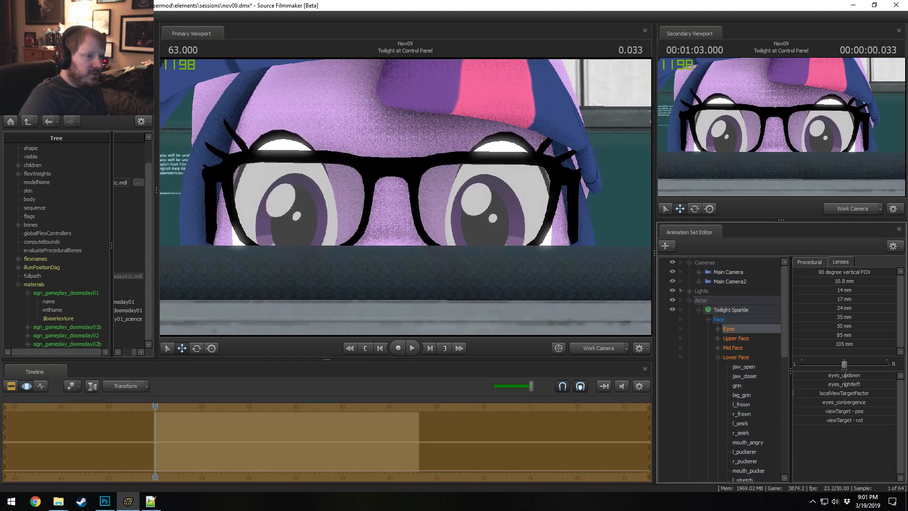
pyautogui.moveTo(845, 402); pyautogui.dragTo(850, 402)
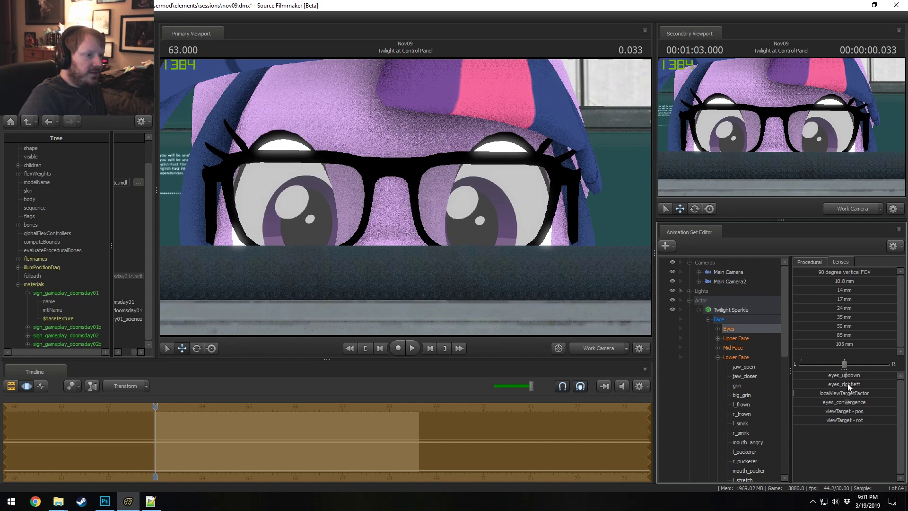
pyautogui.moveTo(845, 376); pyautogui.dragTo(846, 384)
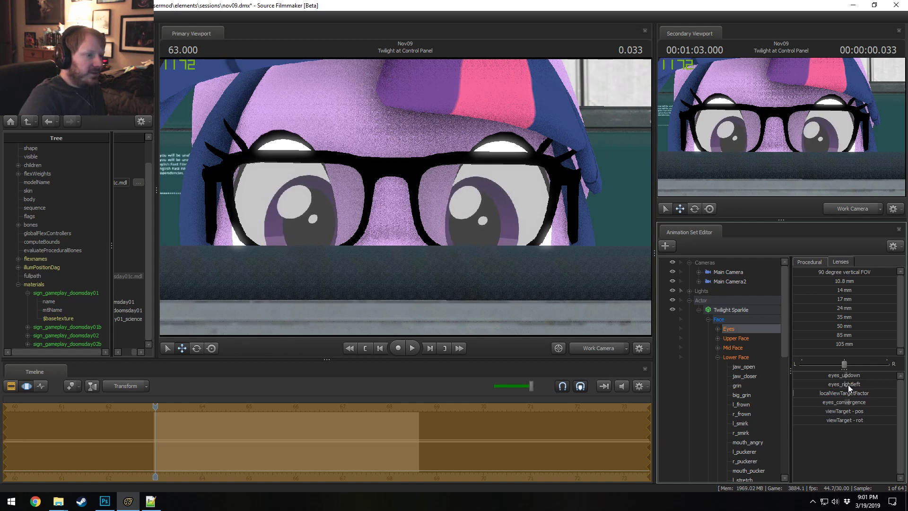
# Step: Examine Twilight Sparkle's eyes from a tilted Work Camera angle and look through her Lower Face controls
pyautogui.scroll(-10, 405, 197)
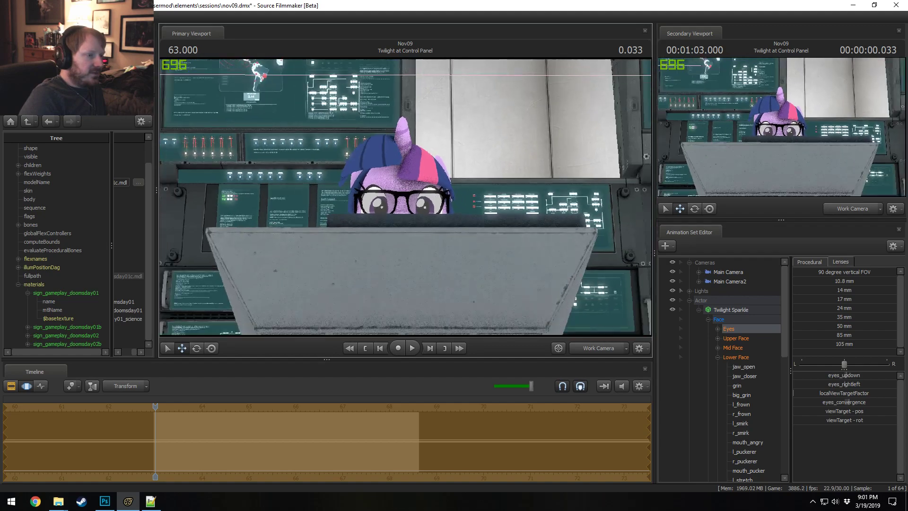
pyautogui.moveTo(405, 197); pyautogui.dragTo(433, 189)
pyautogui.press('r')
pyautogui.scroll(10, 406, 200)
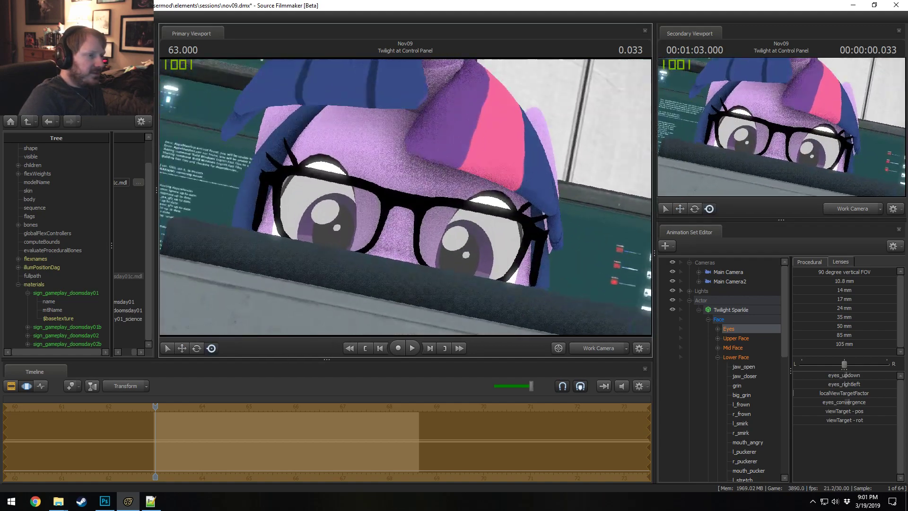
pyautogui.scroll(-5, 405, 201)
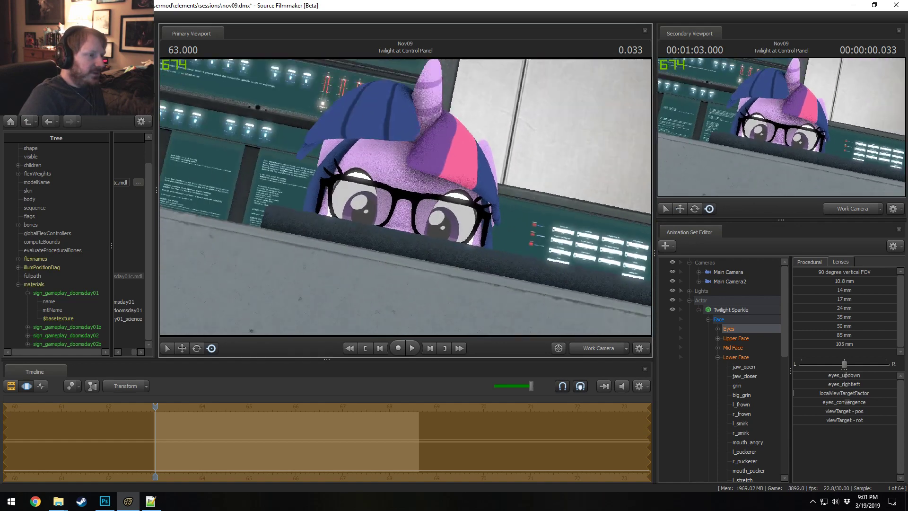
pyautogui.click(736, 357)
pyautogui.scroll(-3, 874, 451)
pyautogui.scroll(-2, 874, 451)
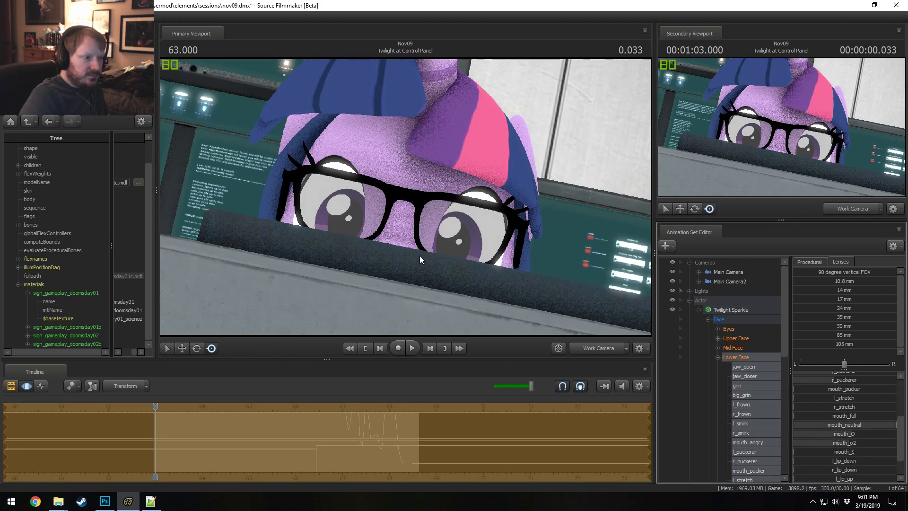
pyautogui.scroll(-1, 724, 358)
# Step: Select the Head control in Twilight Sparkle's Body group, try to move it, and undo the change
pyautogui.click(718, 329)
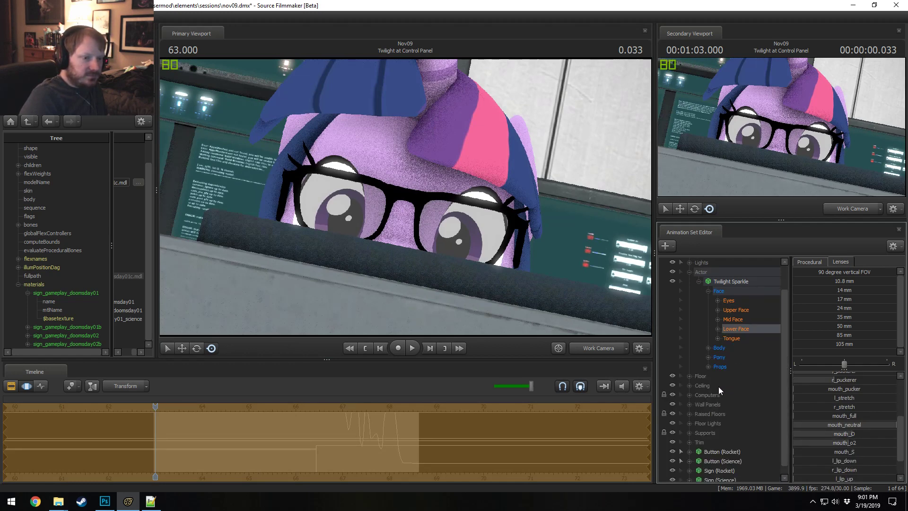
pyautogui.scroll(-1, 697, 427)
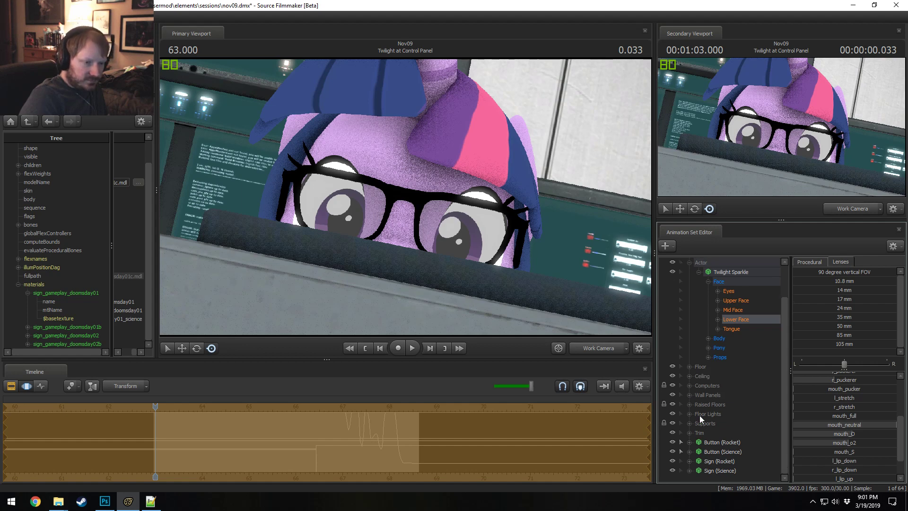
pyautogui.click(709, 348)
pyautogui.click(709, 348)
pyautogui.click(708, 338)
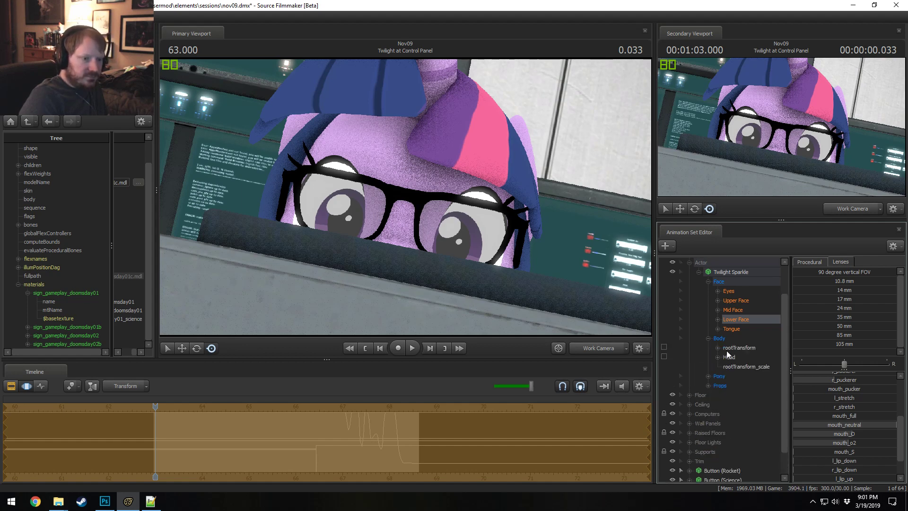
pyautogui.click(729, 358)
pyautogui.moveTo(394, 334); pyautogui.dragTo(903, 497)
pyautogui.press('w')
pyautogui.hotkey('ctrl', 'z')
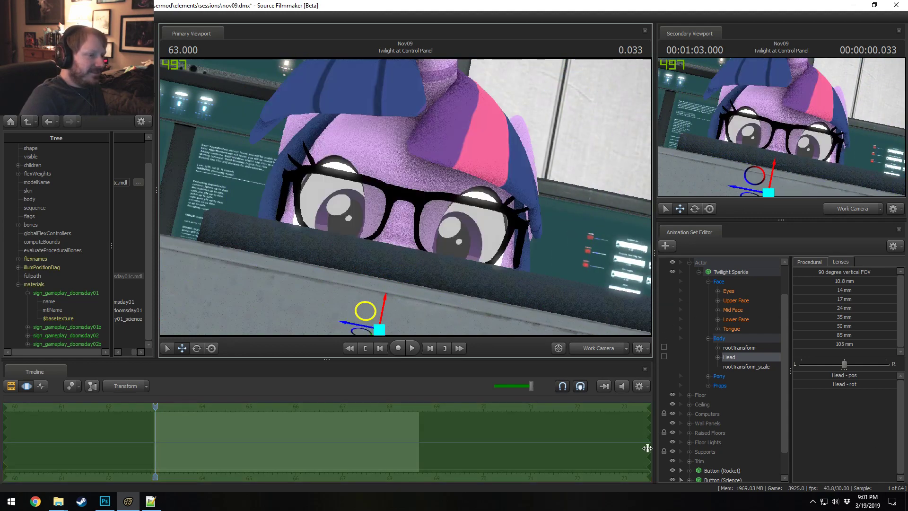
# Step: Copy Main Camera2's view to the Work Camera, move in on Twilight Sparkle, and undo the trial changes
pyautogui.click(589, 351)
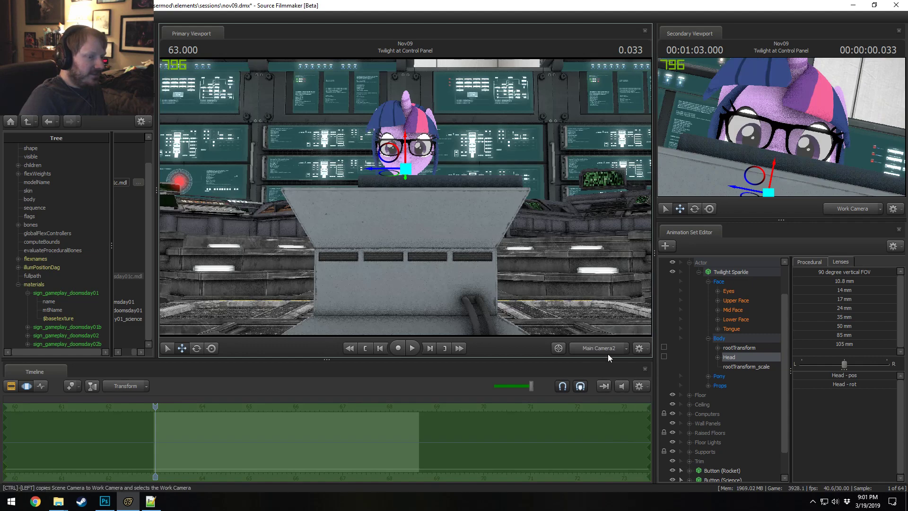
pyautogui.keyDown('ctrl'); pyautogui.click(604, 351); pyautogui.keyUp('ctrl')
pyautogui.press('w')
pyautogui.moveTo(553, 265); pyautogui.dragTo(406, 197)
pyautogui.hotkey('ctrl', 'y')
pyautogui.hotkey('ctrl', 'z')
pyautogui.hotkey('ctrl', 'z')
pyautogui.hotkey('ctrl', 'z')
pyautogui.hotkey('ctrl', 'z')
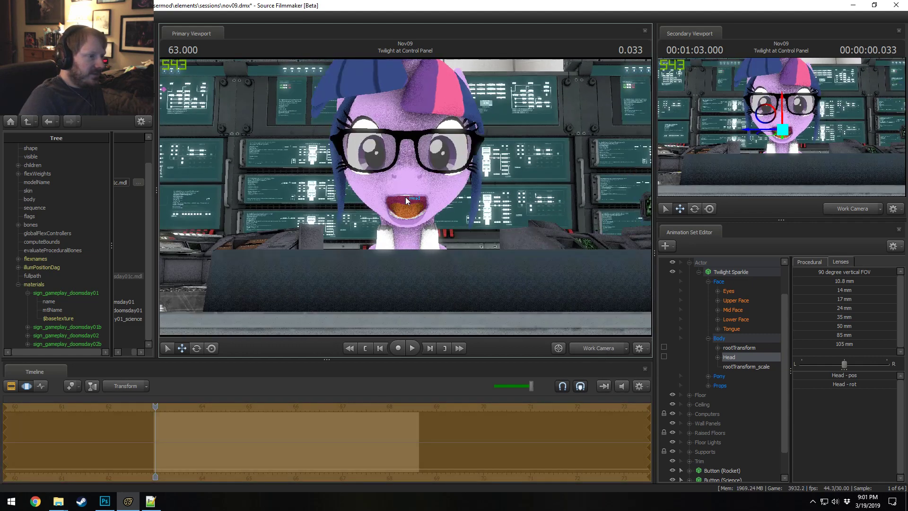
pyautogui.hotkey('ctrl', 'z')
pyautogui.moveTo(406, 196); pyautogui.dragTo(405, 194)
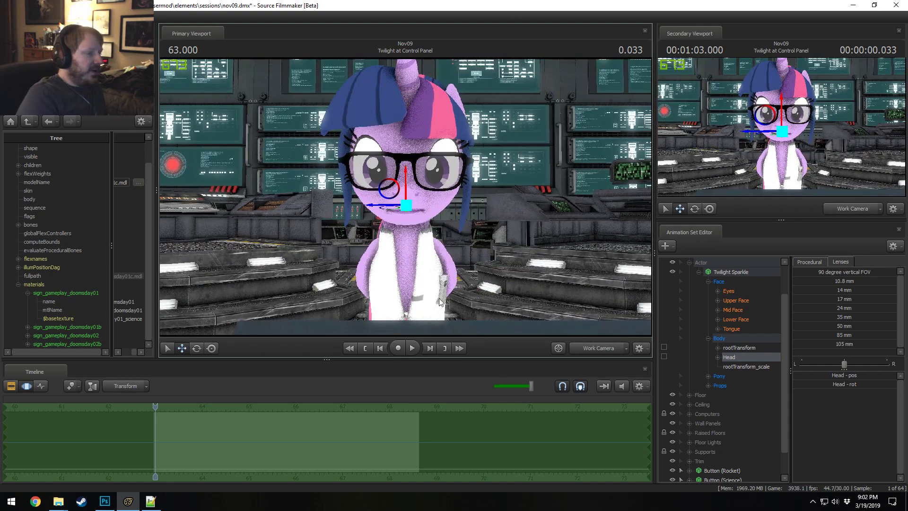
# Step: Turn on the scene lighting and look around the lit control room with the Work Camera
pyautogui.moveTo(406, 197); pyautogui.dragTo(405, 198)
pyautogui.rightClick(390, 206)
pyautogui.click(405, 229)
pyautogui.moveTo(402, 230); pyautogui.dragTo(405, 197)
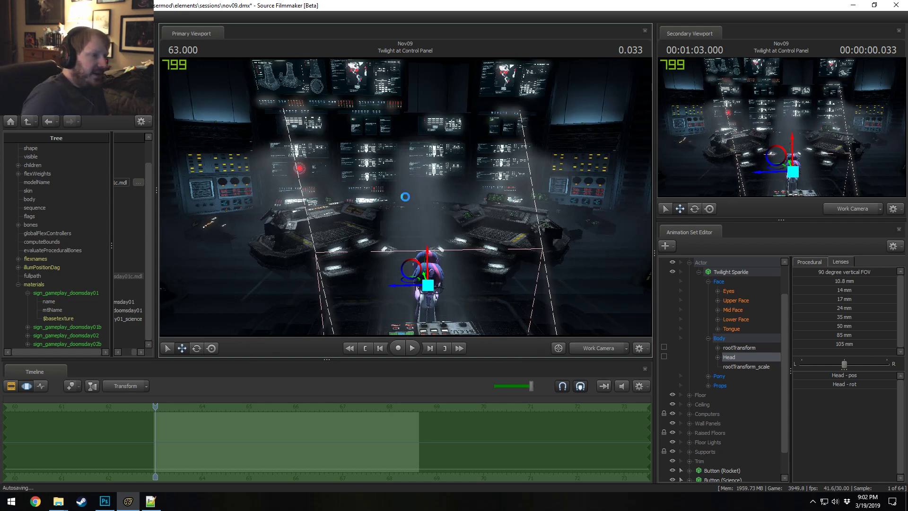
pyautogui.moveTo(410, 275); pyautogui.dragTo(405, 196)
pyautogui.moveTo(331, 198); pyautogui.dragTo(378, 291)
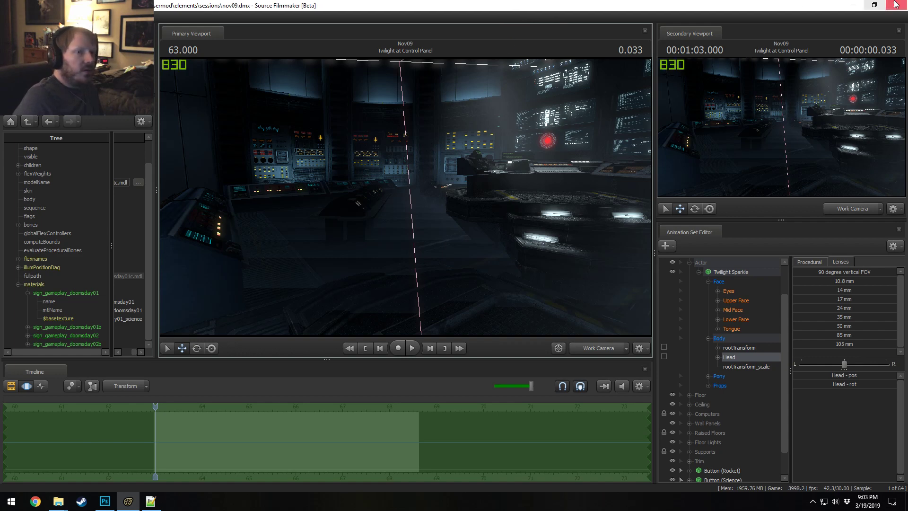
# Step: Switch to Photoshop and close sign_gameplay_doomsday01.tga, hev_controlpanel_nm.tga and the program without saving the documents
pyautogui.click(105, 501)
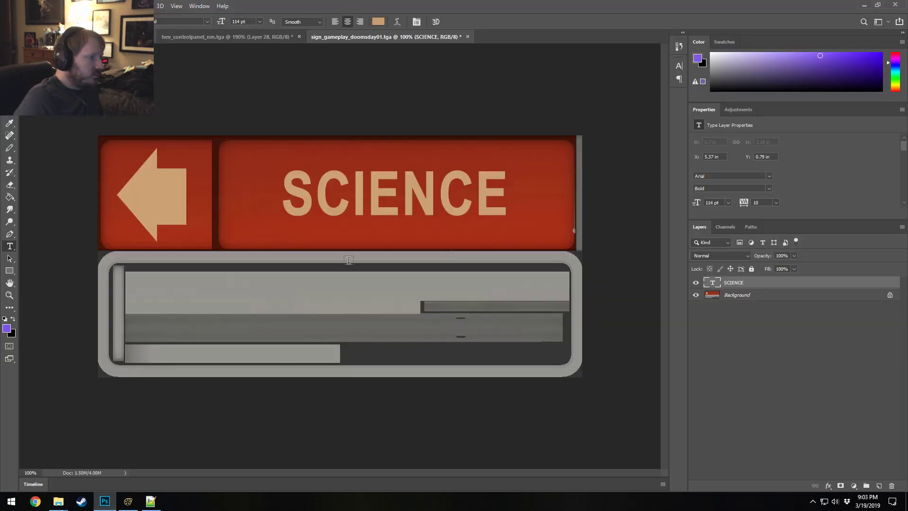
pyautogui.click(467, 36)
pyautogui.click(450, 189)
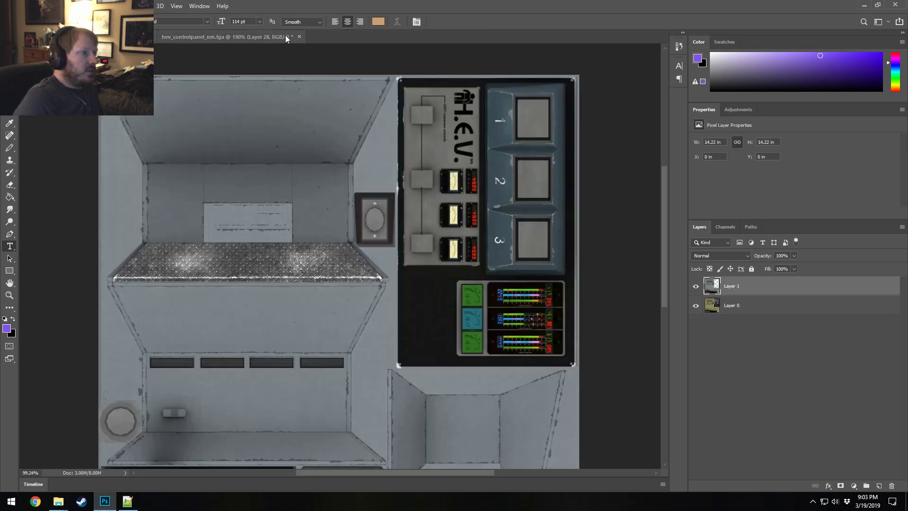
pyautogui.click(300, 37)
pyautogui.click(450, 187)
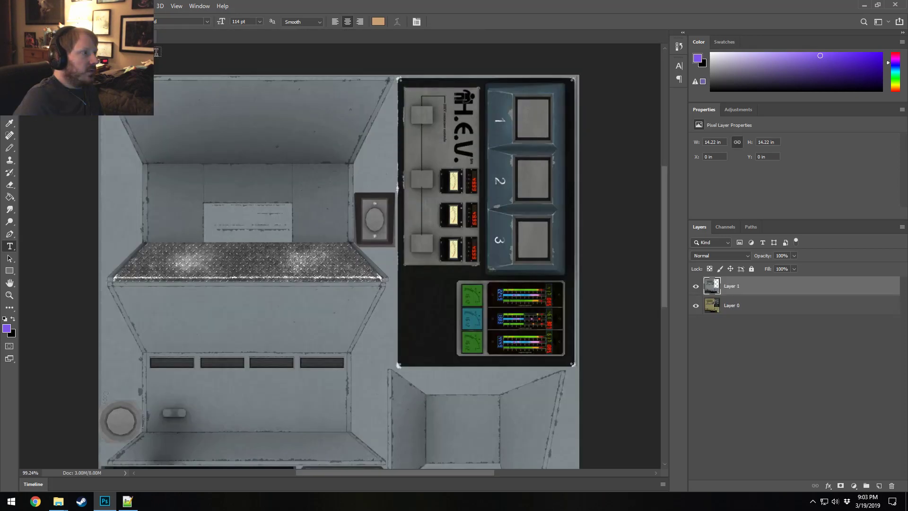
pyautogui.click(154, 42)
pyautogui.click(450, 187)
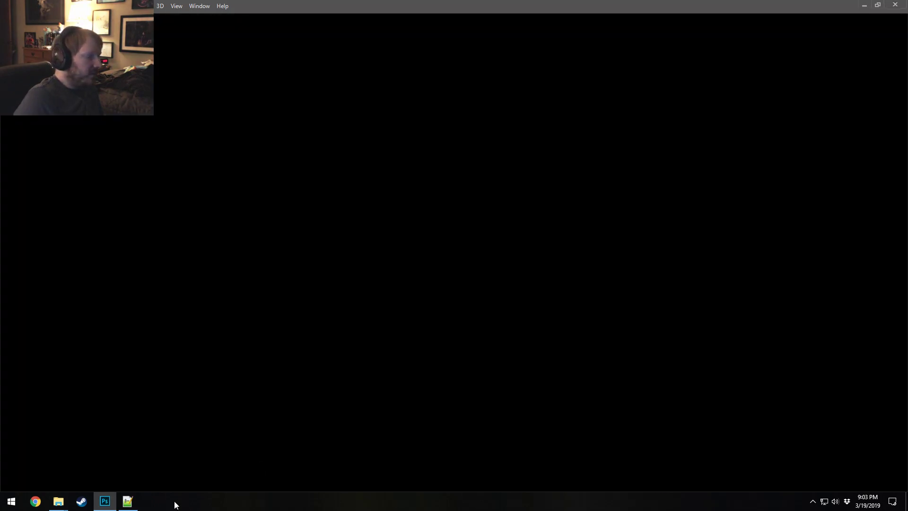
# Step: Switch to Notepad++ and close it, along with the open File Explorer windows
pyautogui.click(127, 501)
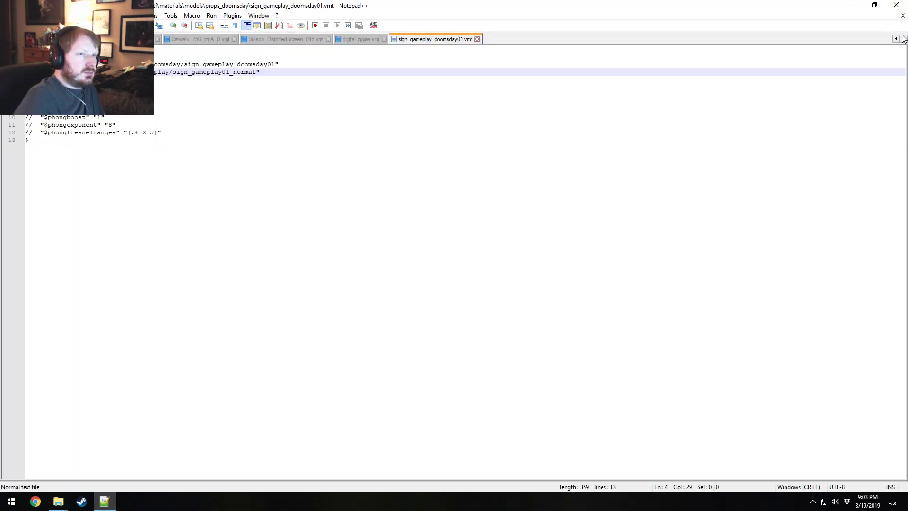
pyautogui.click(897, 4)
pyautogui.click(768, 89)
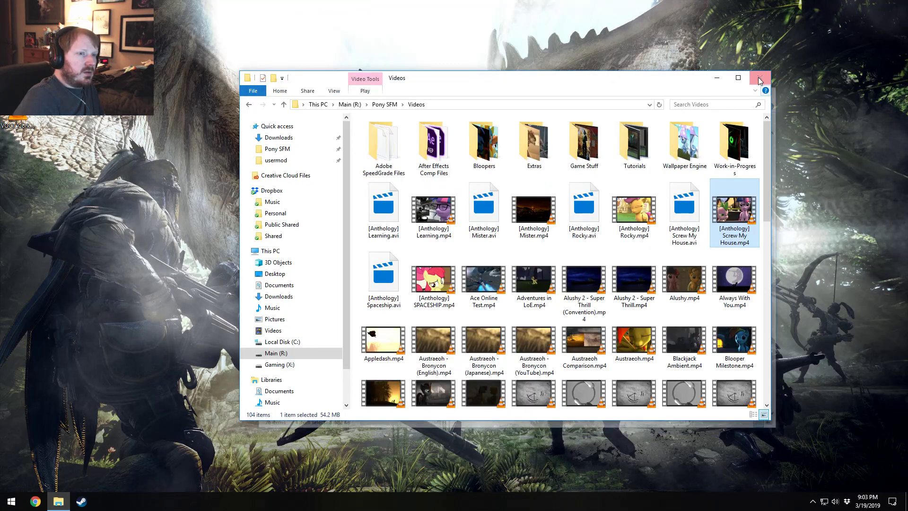
pyautogui.click(761, 81)
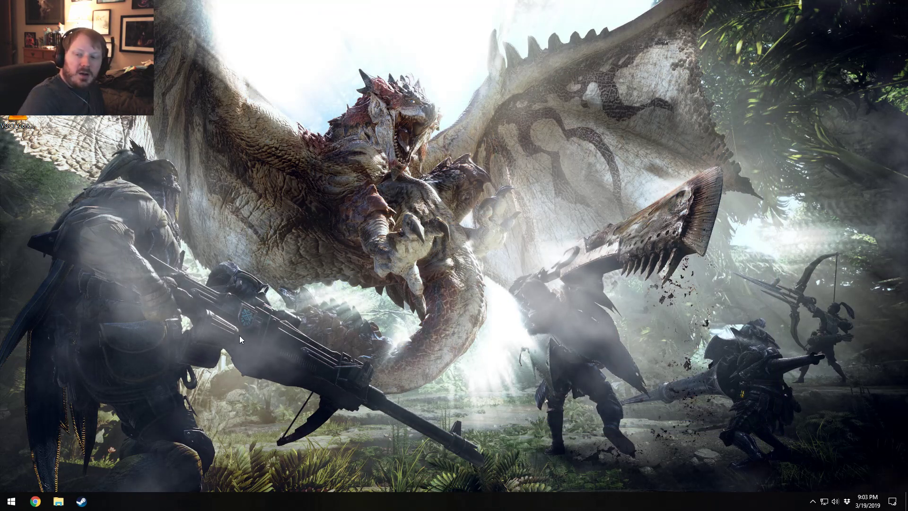